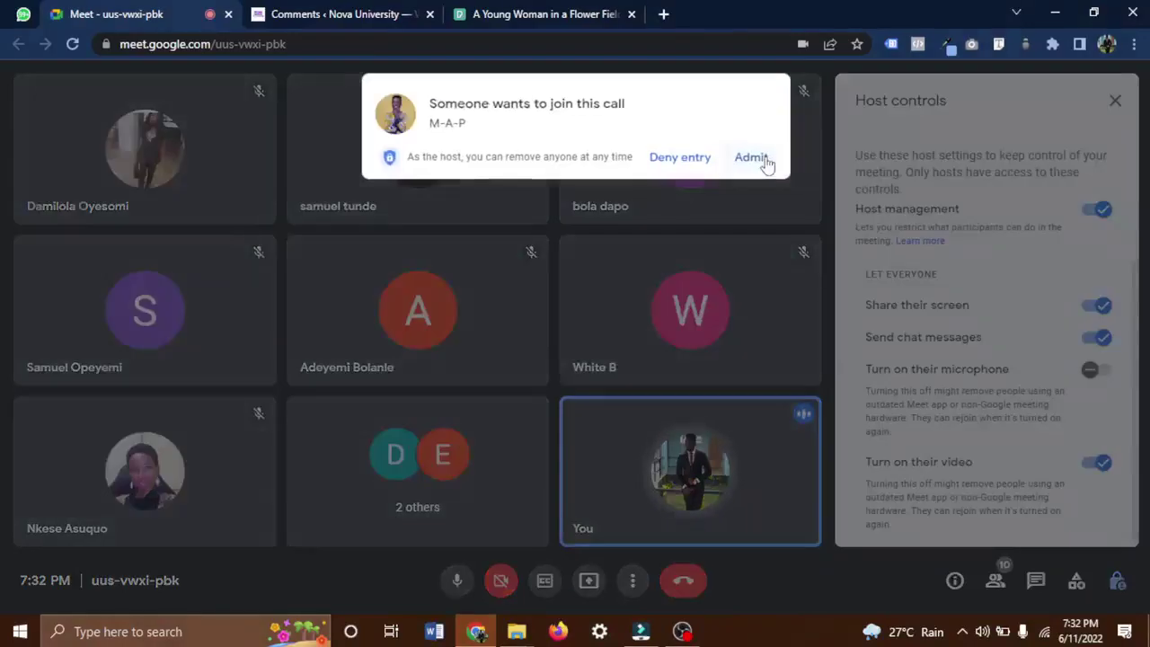
Admit the three waiting guests into the Meet call, glancing at Filmora in between.
click(751, 158)
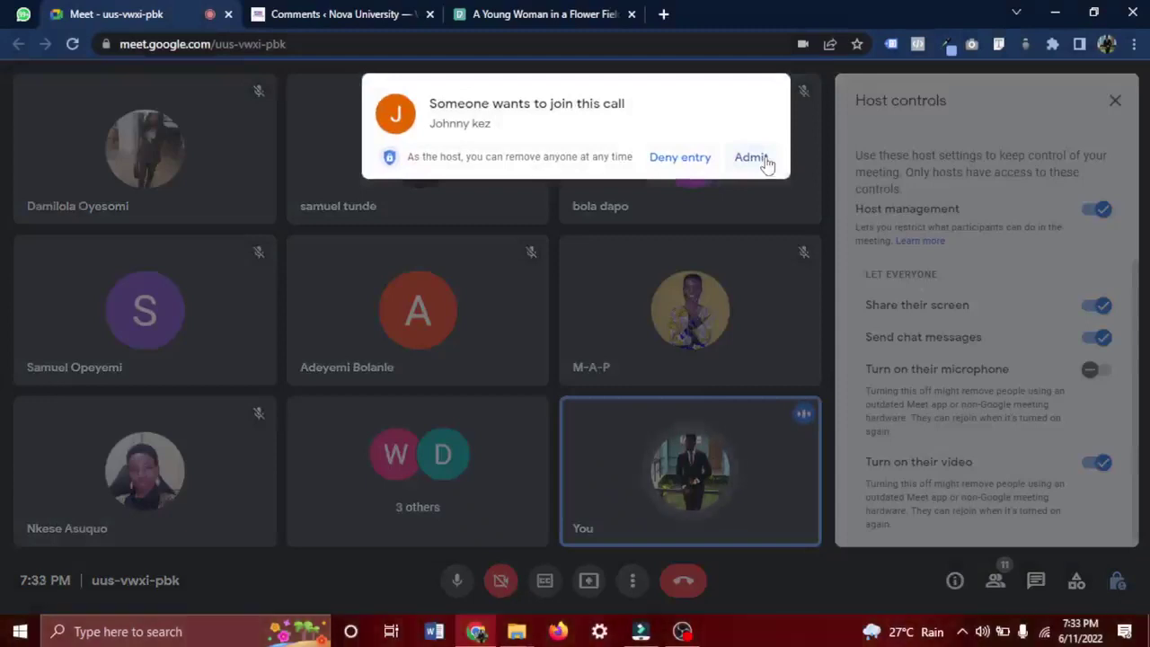
click(751, 158)
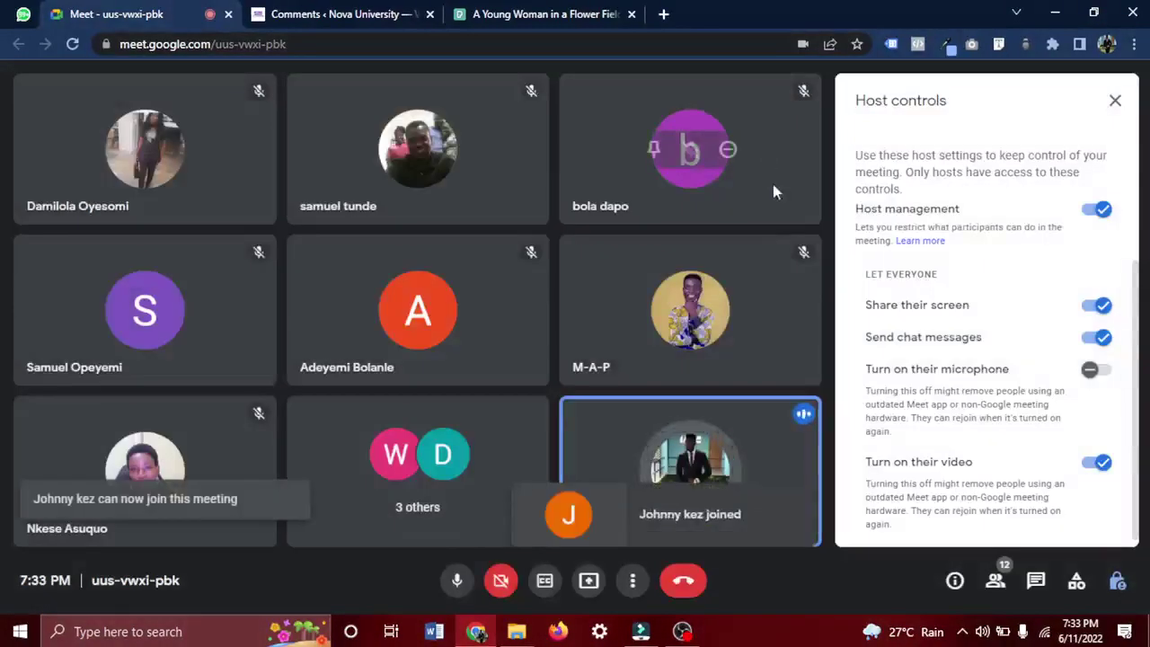
click(640, 632)
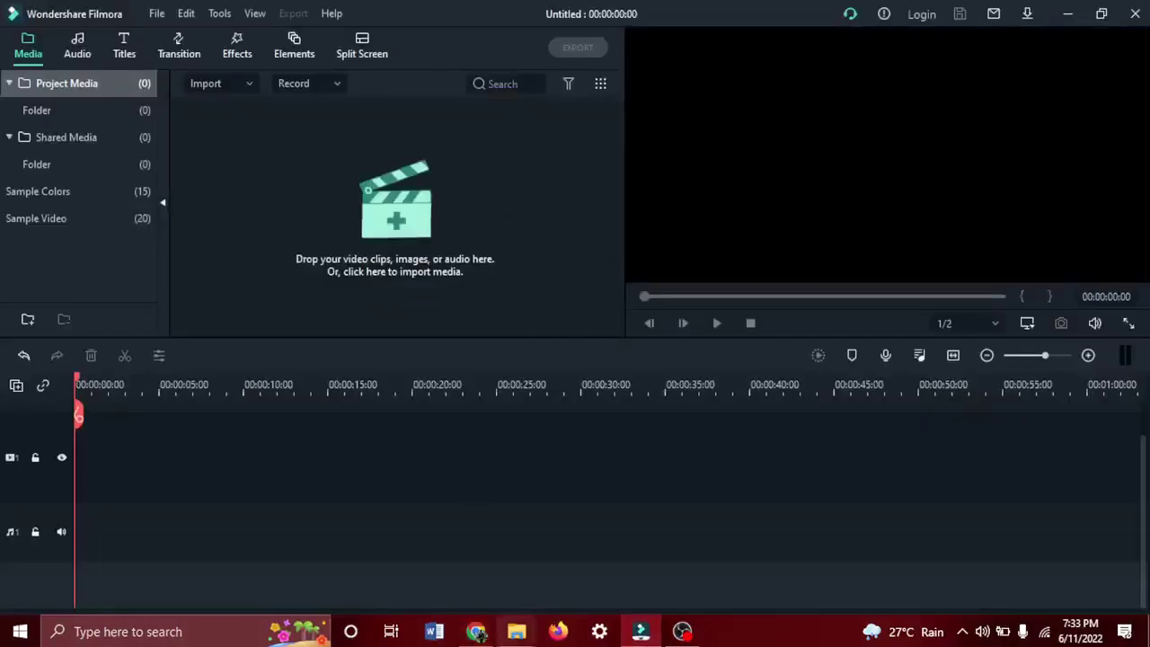
click(475, 631)
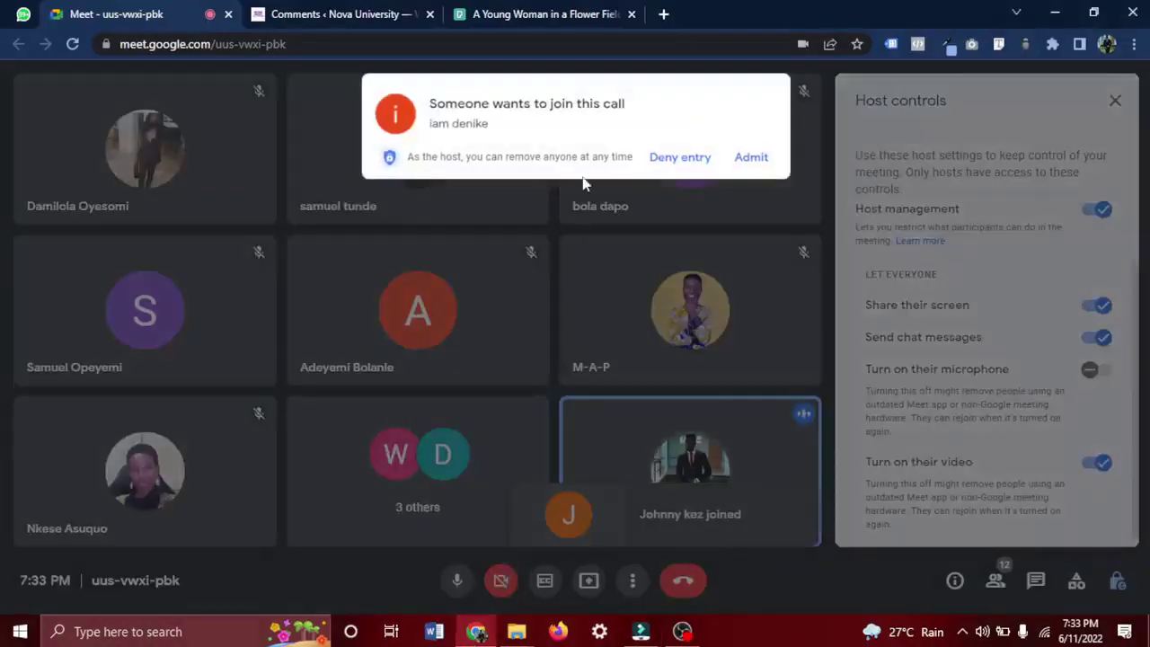
click(759, 158)
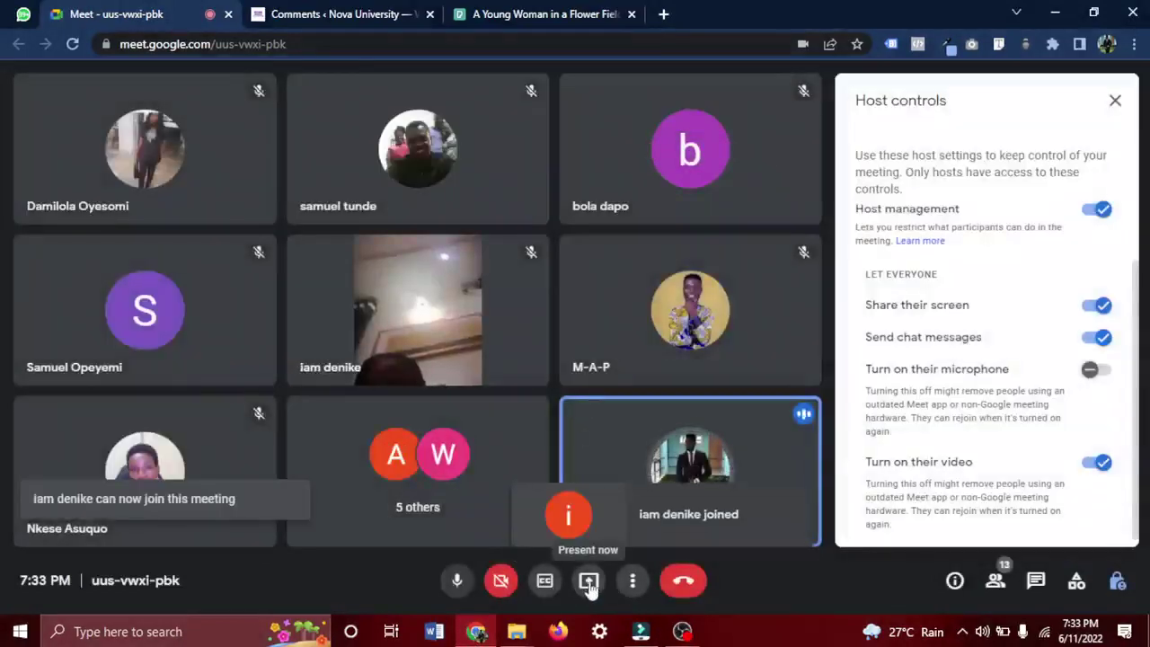
Present the entire screen to everyone in the Meet call.
click(588, 581)
click(669, 462)
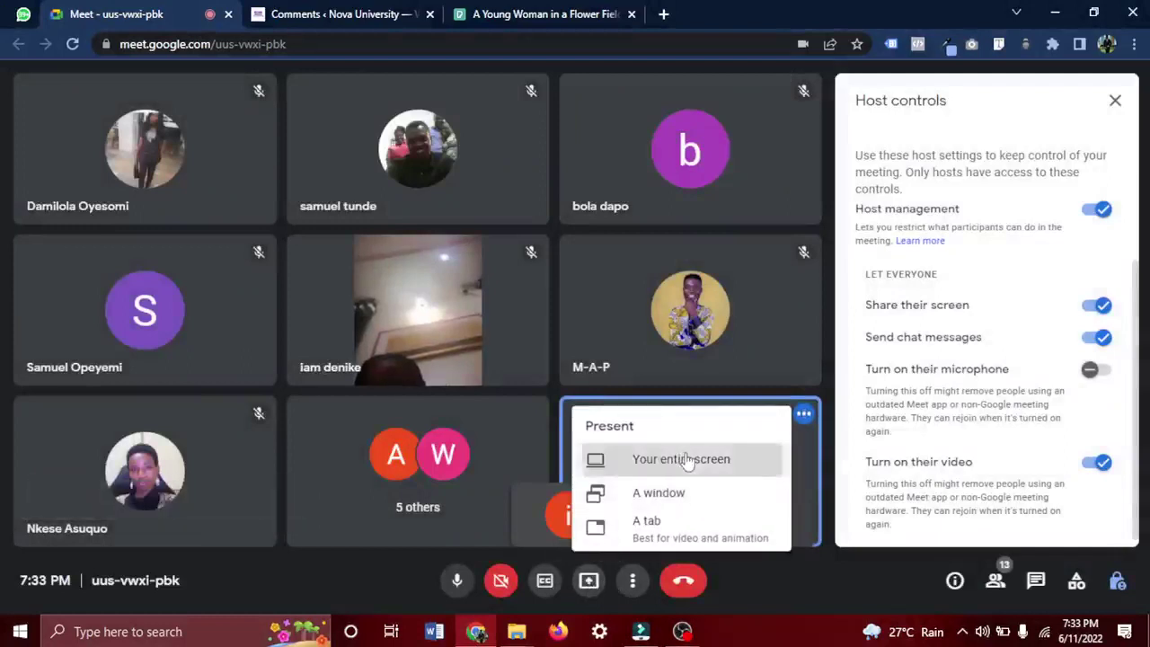
click(563, 301)
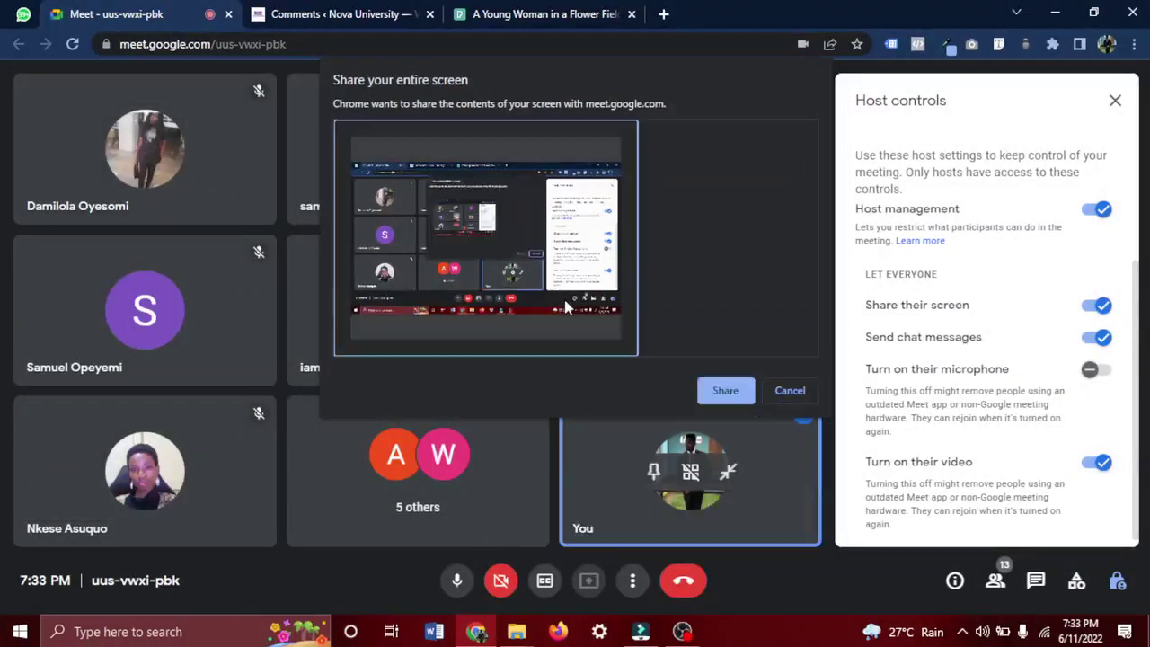
click(726, 390)
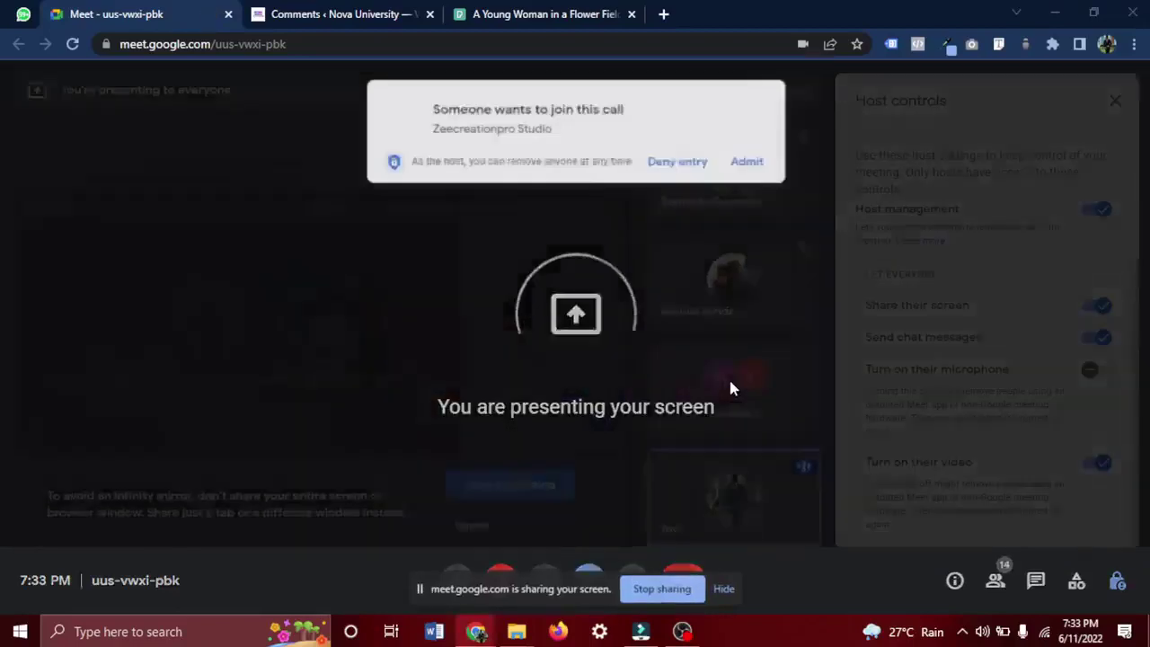
Admit two more guests and turn off participants' video and screen sharing in Host controls.
click(741, 158)
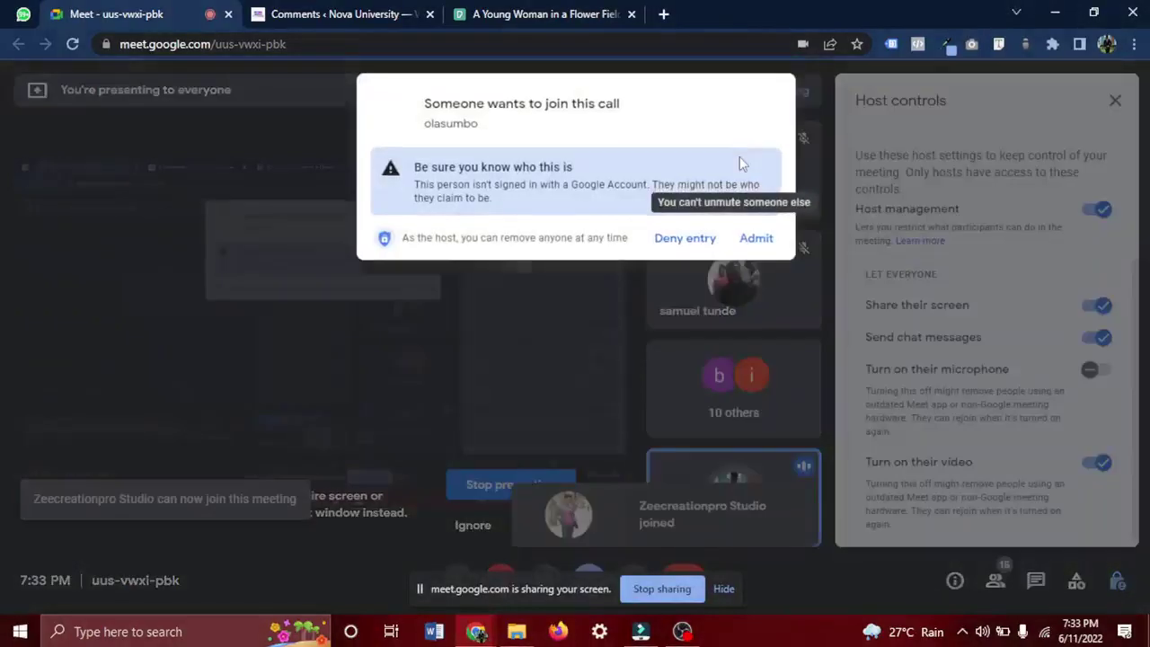
click(754, 237)
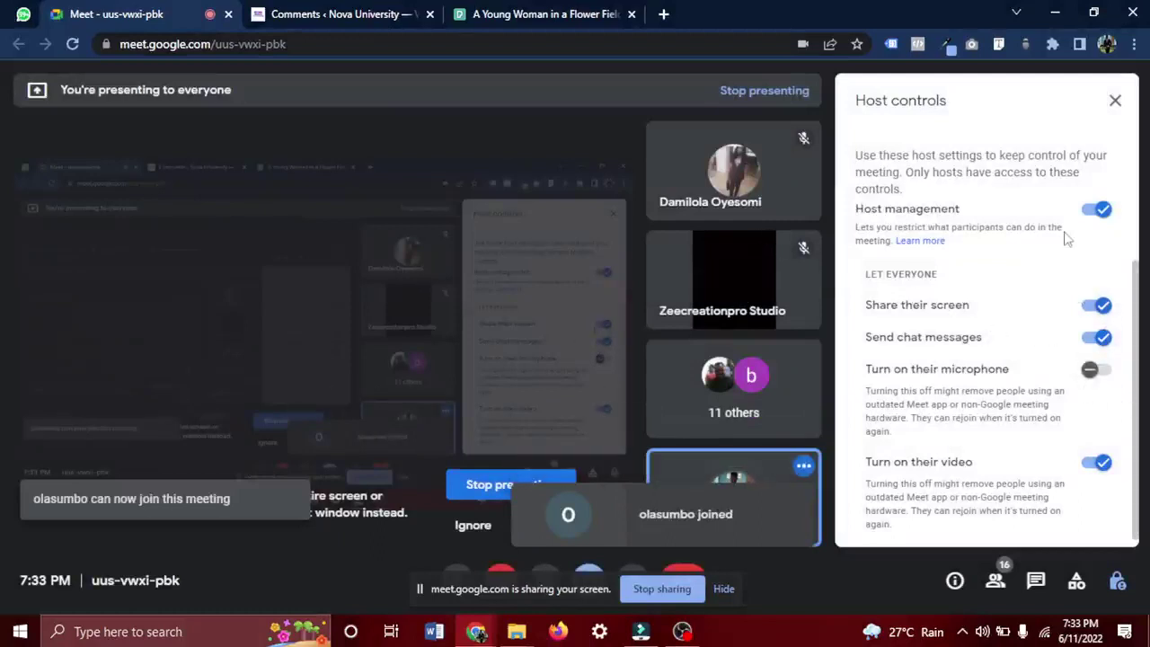
click(1094, 465)
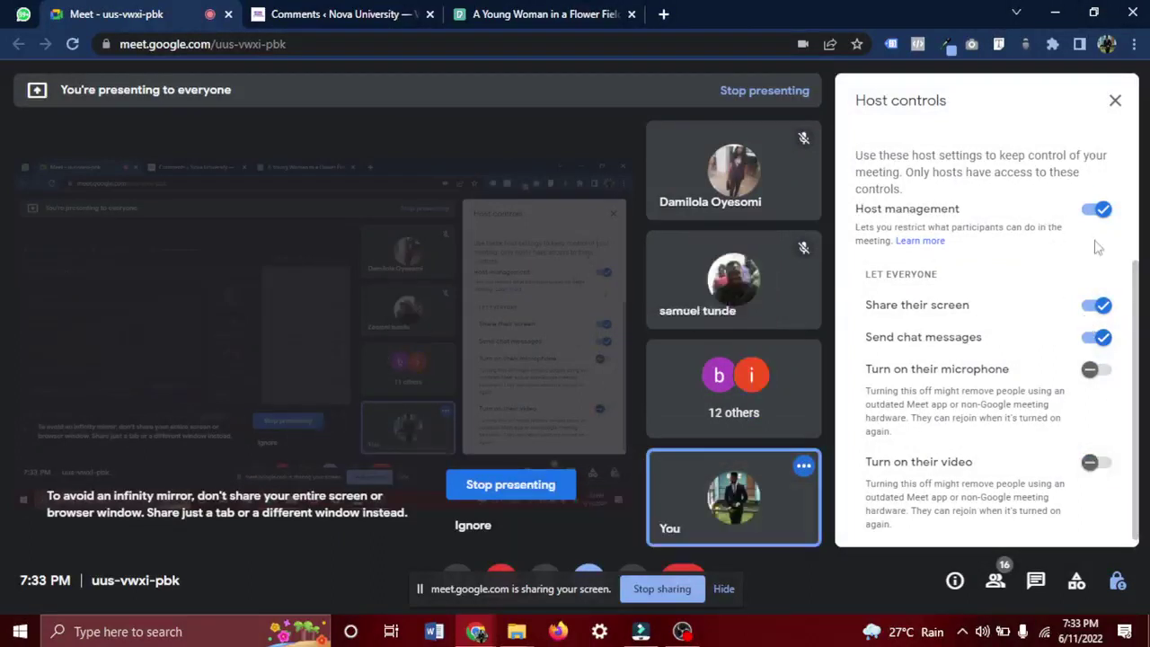
click(1098, 305)
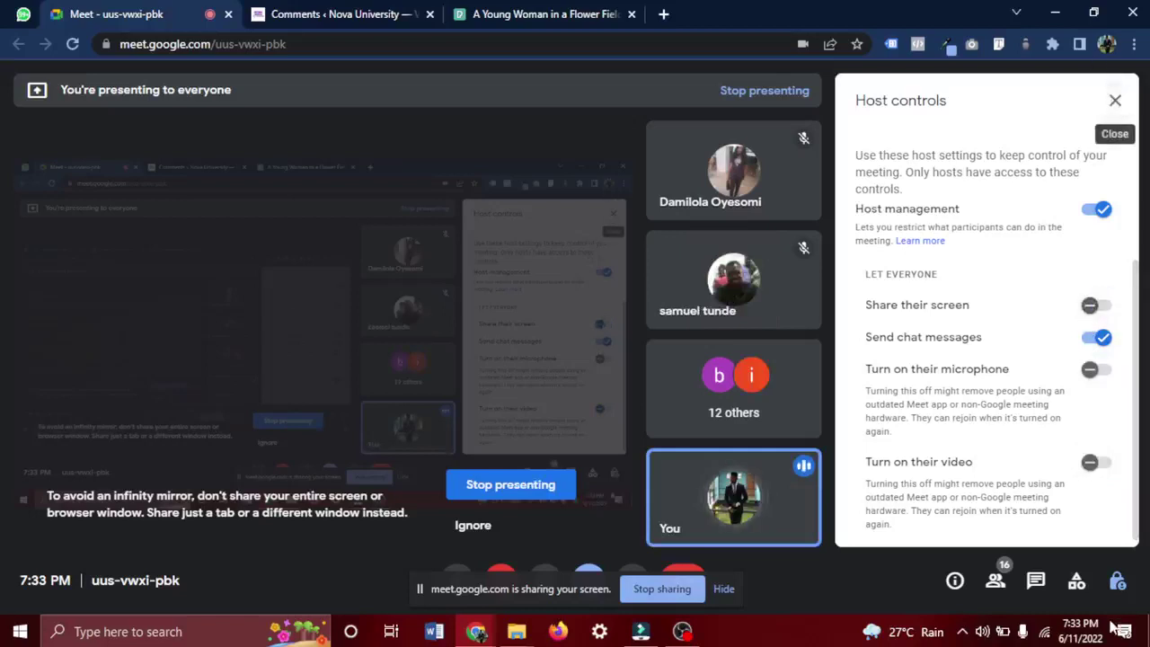
Open the Meet chat, ignore the infinity-mirror warning, hide the sharing bar, and go to Filmora.
click(1053, 582)
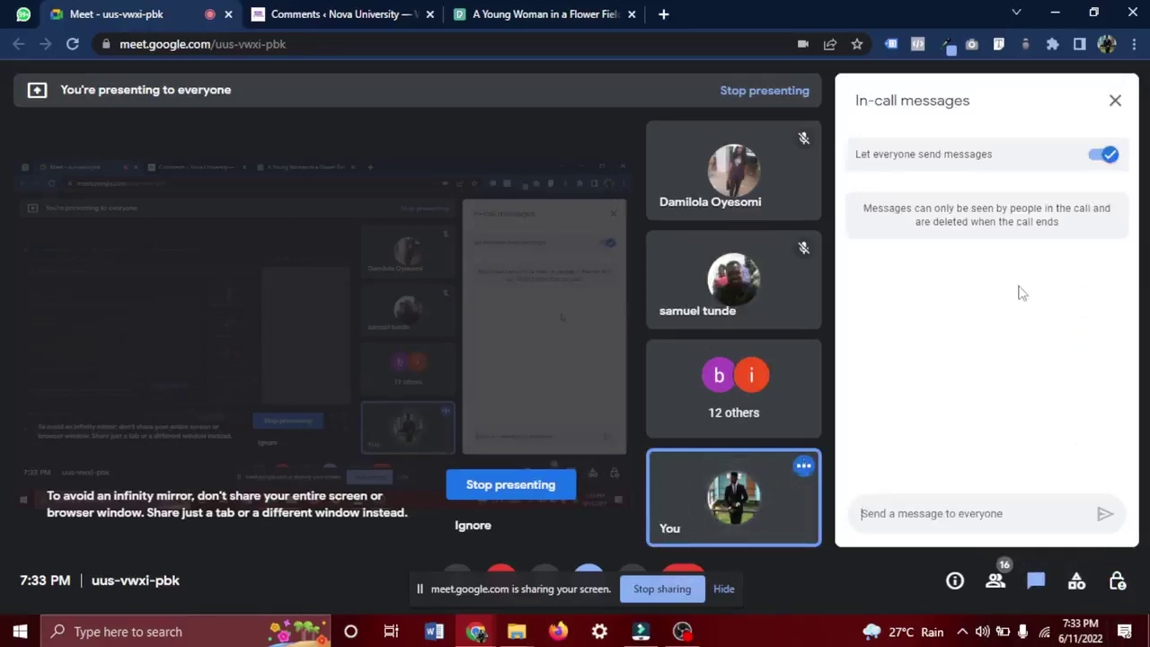
click(476, 525)
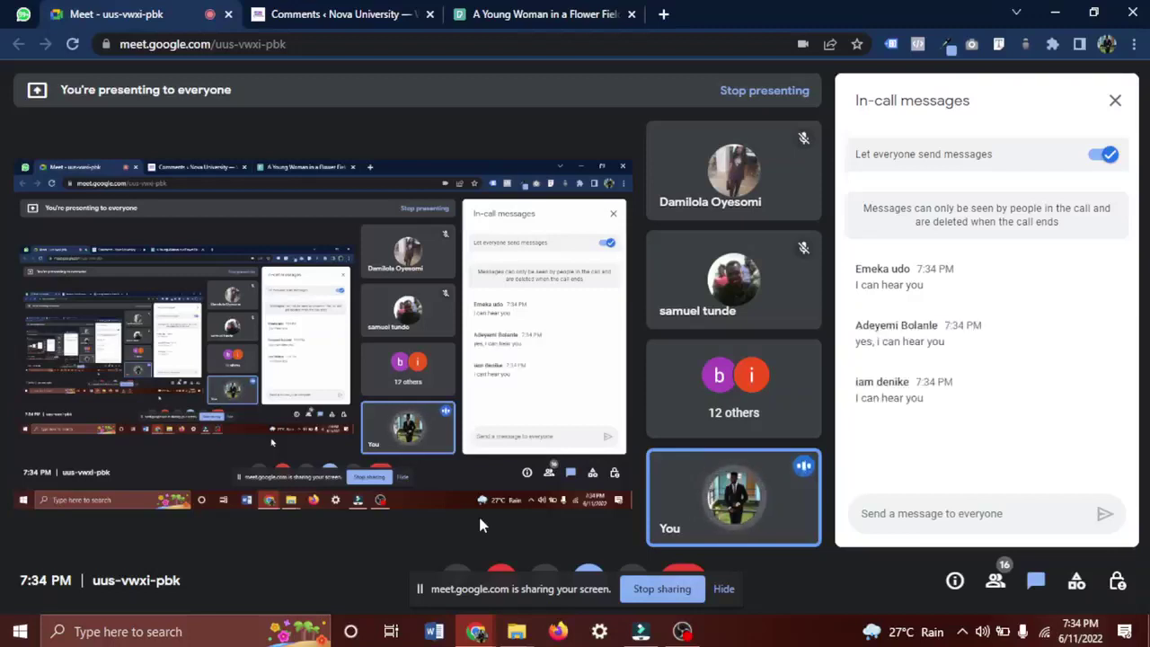
click(724, 589)
click(640, 631)
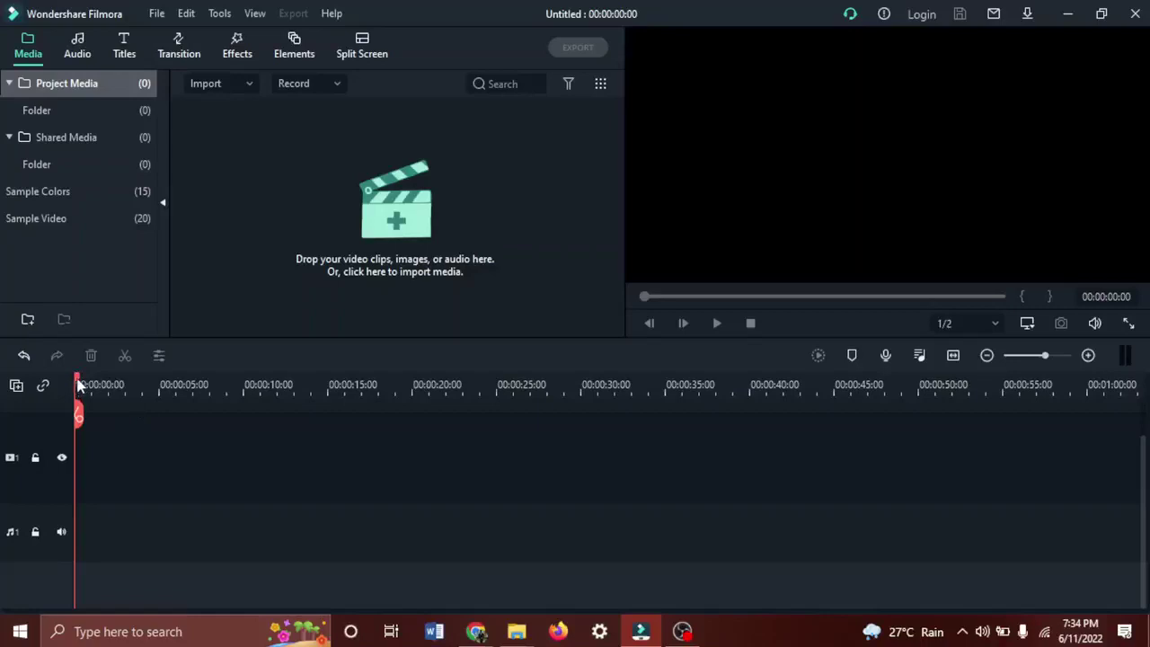
Set the playhead near 00:00:05:00 and stretch the scale of the empty timeline.
drag(78, 385, 194, 384)
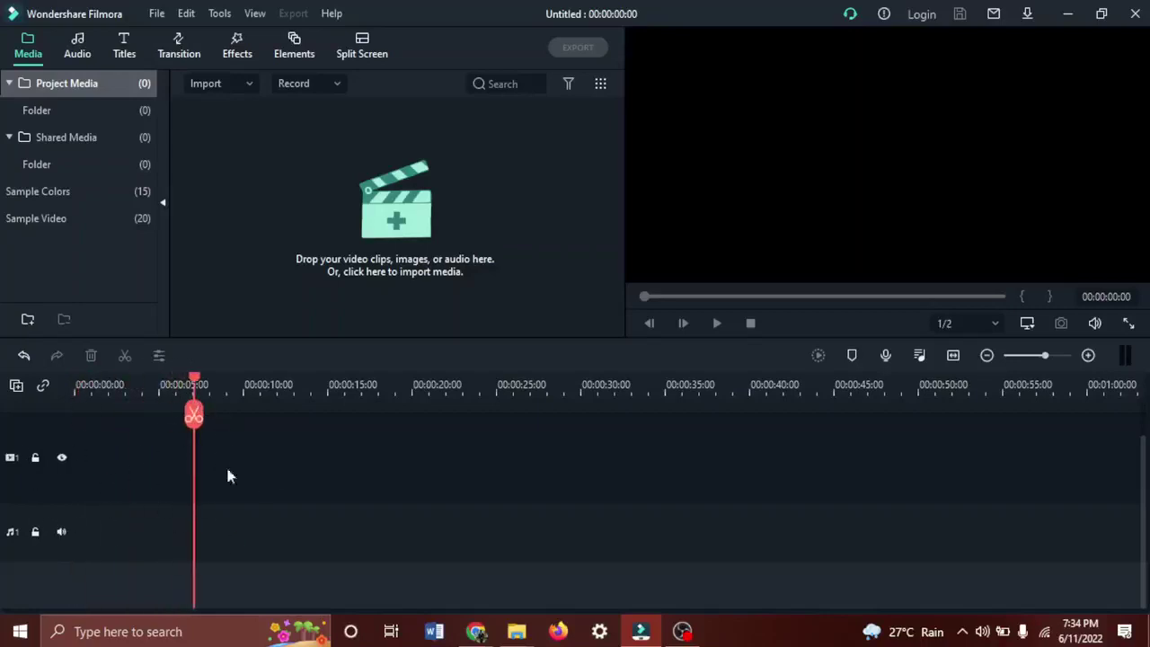
drag(299, 477, 563, 493)
drag(114, 396, 150, 470)
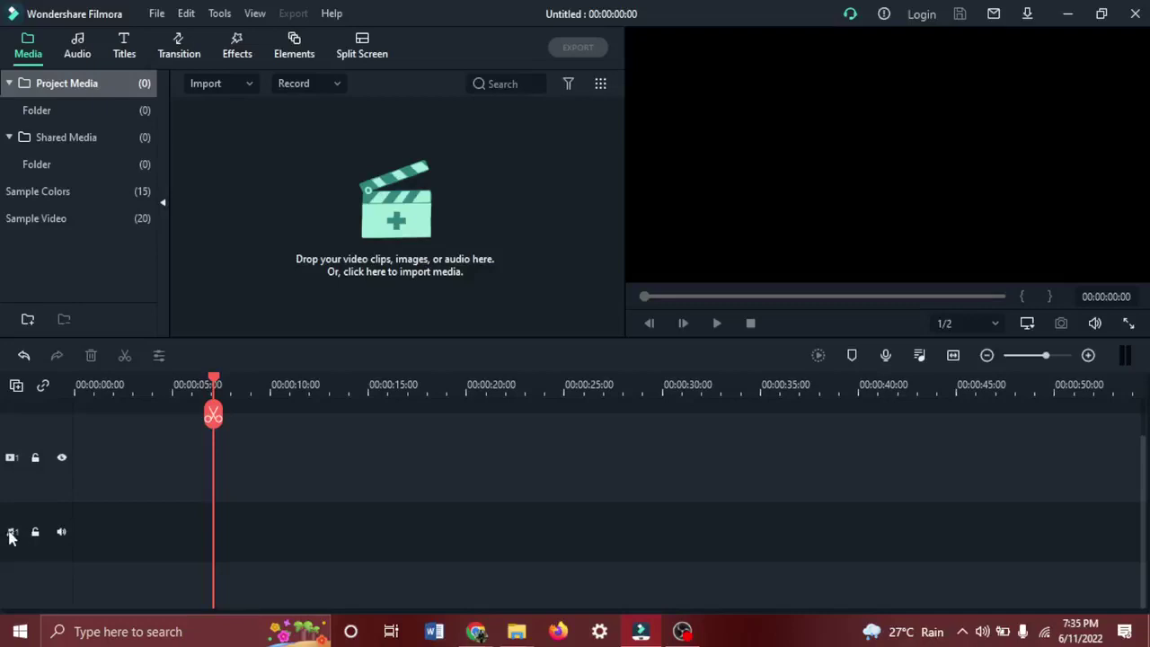
click(13, 457)
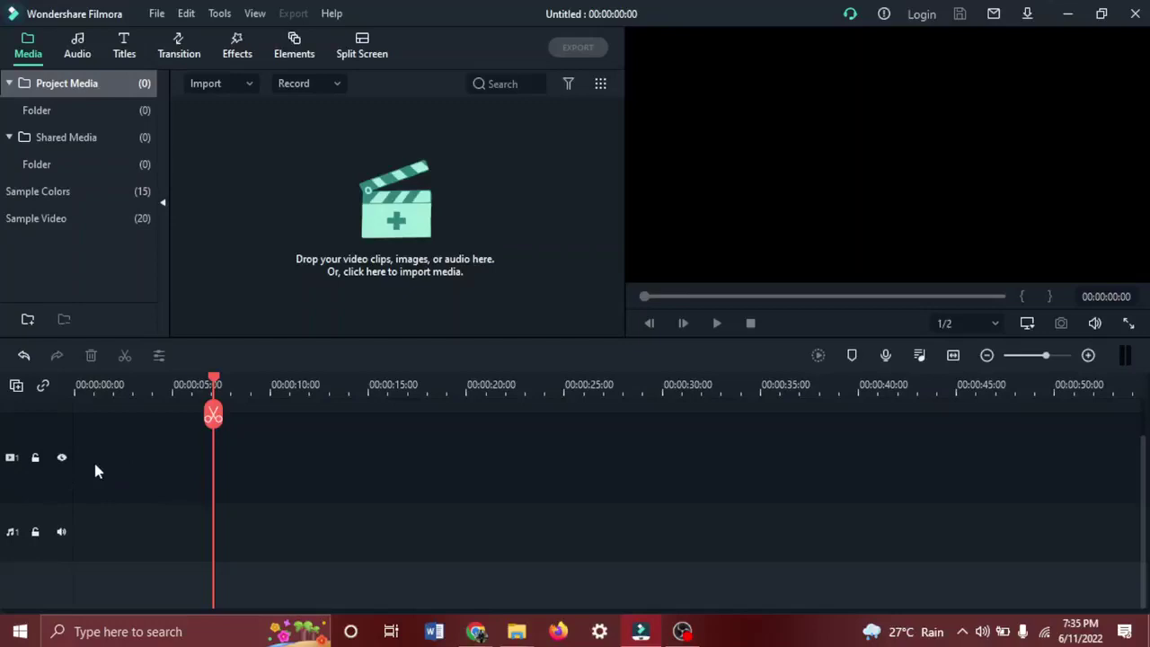
mouse_move(105, 460)
mouse_down()
mouse_move(129, 441)
mouse_move(146, 505)
mouse_move(223, 483)
mouse_up()
mouse_move(83, 533)
mouse_down()
mouse_move(189, 565)
mouse_move(272, 563)
mouse_up()
drag(111, 540, 231, 527)
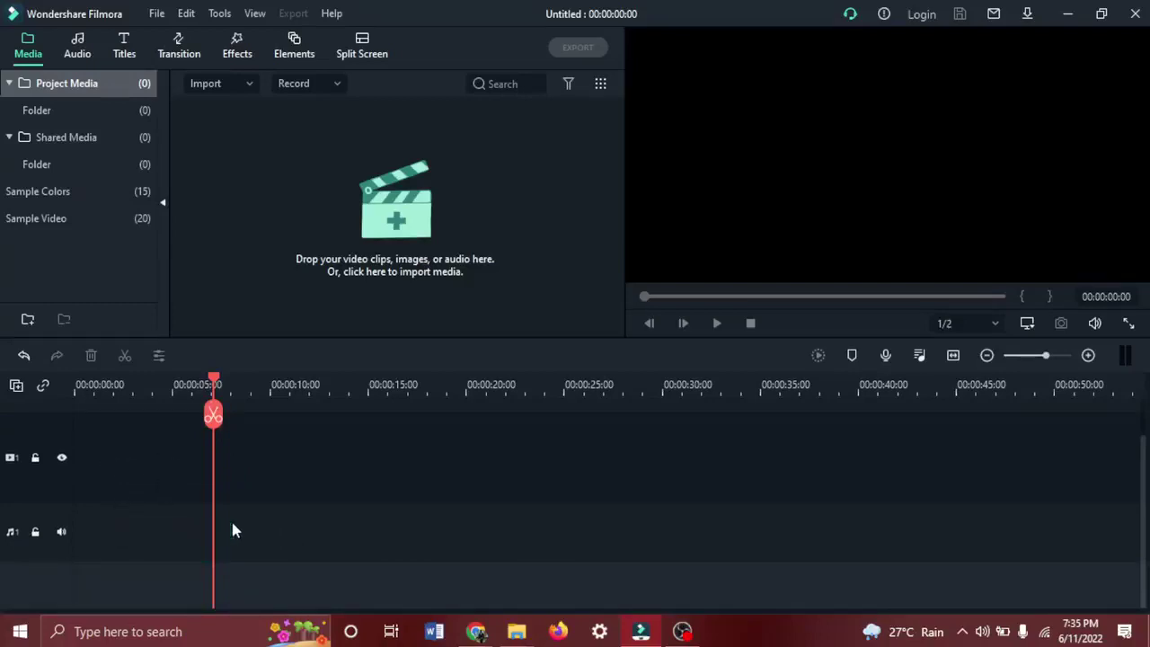
Import the Sometimes remix MP3 from the Music folder.
click(222, 85)
click(239, 109)
click(239, 133)
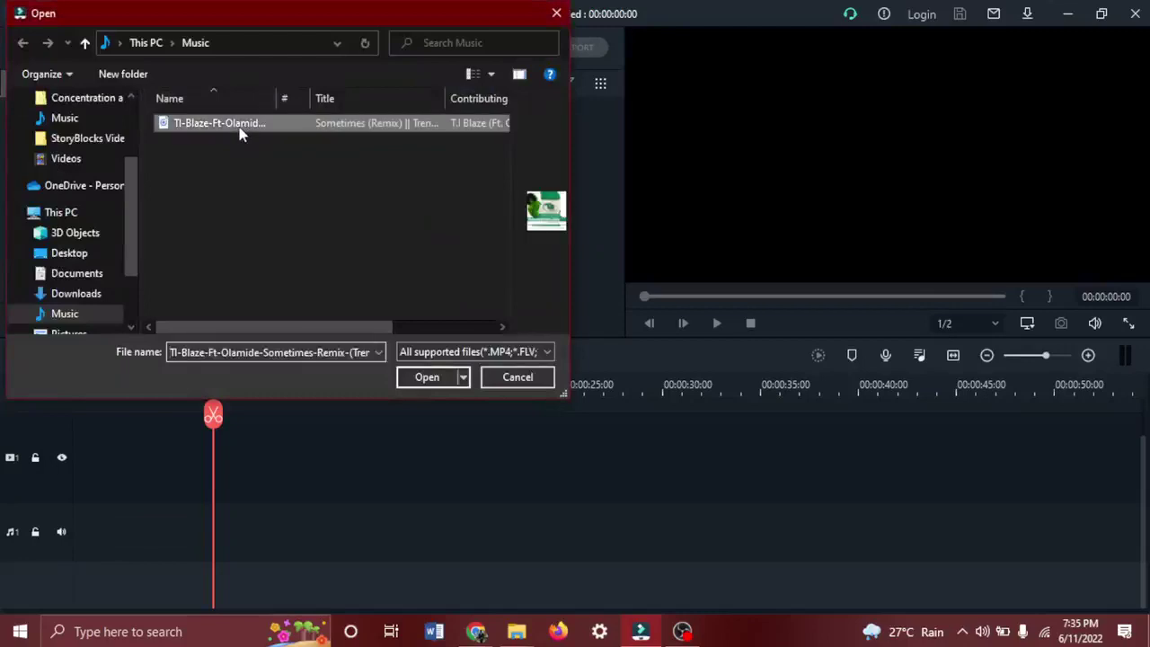
click(421, 378)
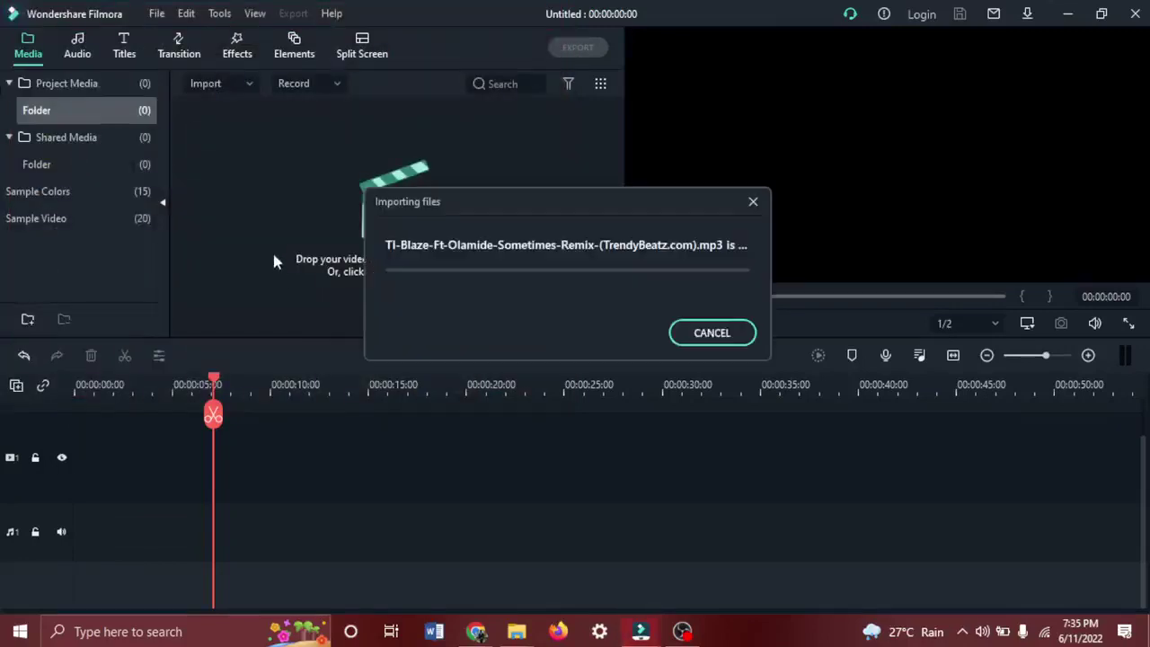
Import City_Hunter from StoryBlocks Videos and drag it onto the video track.
click(216, 85)
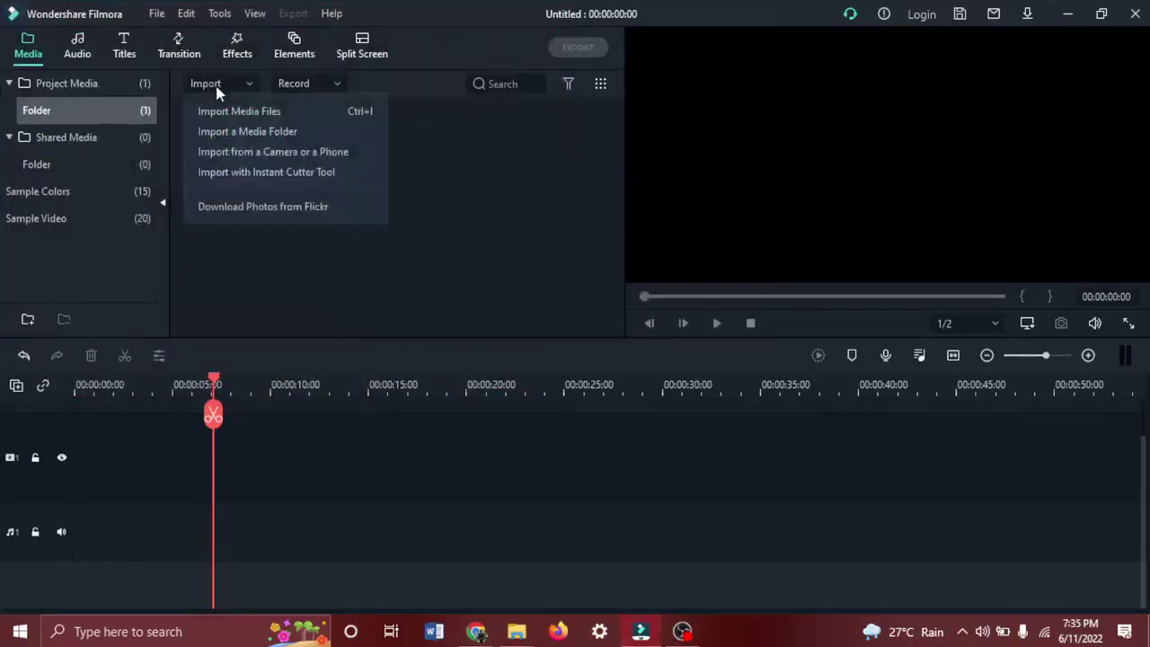
click(220, 111)
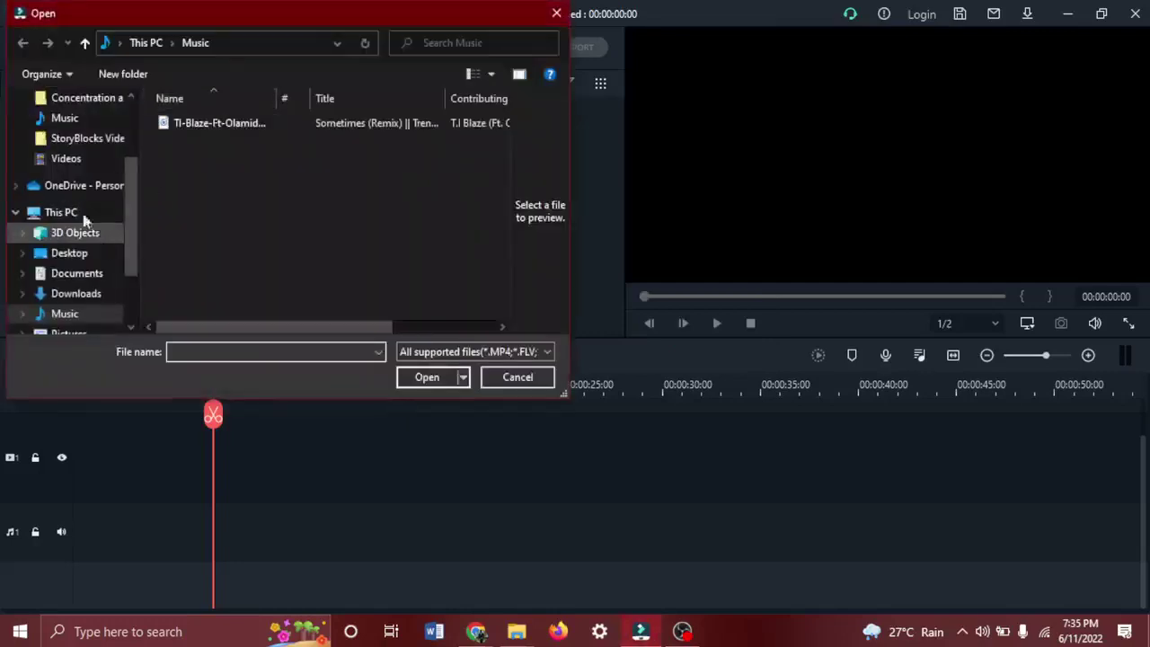
click(90, 140)
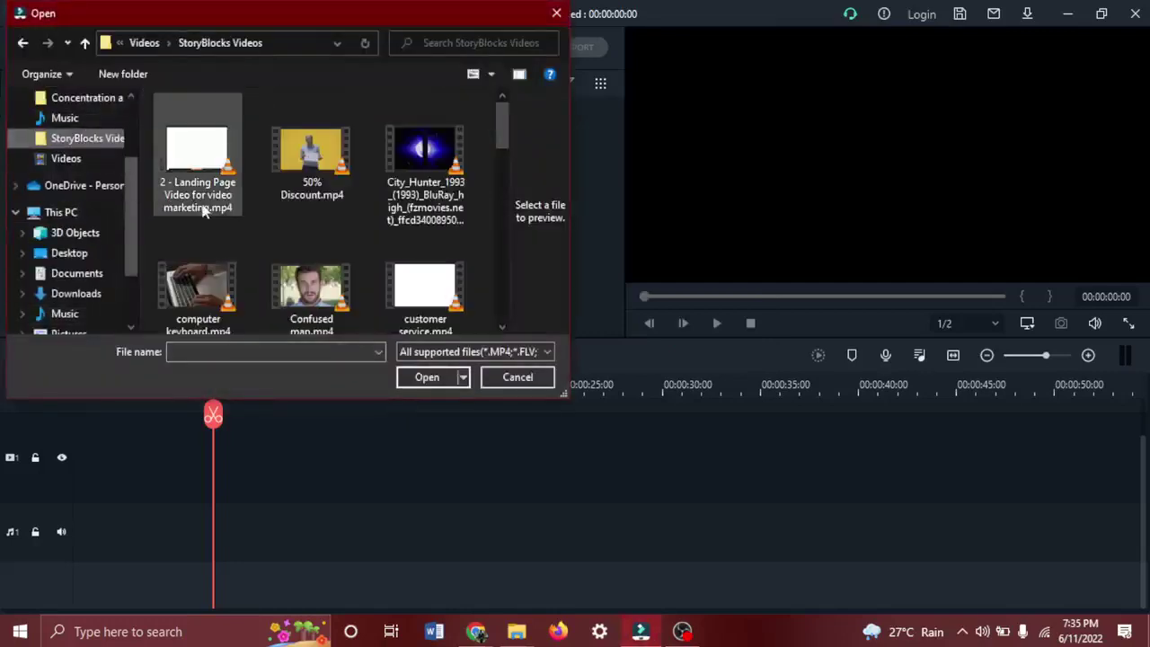
scroll(303, 216, down, 2)
scroll(305, 220, up, 2)
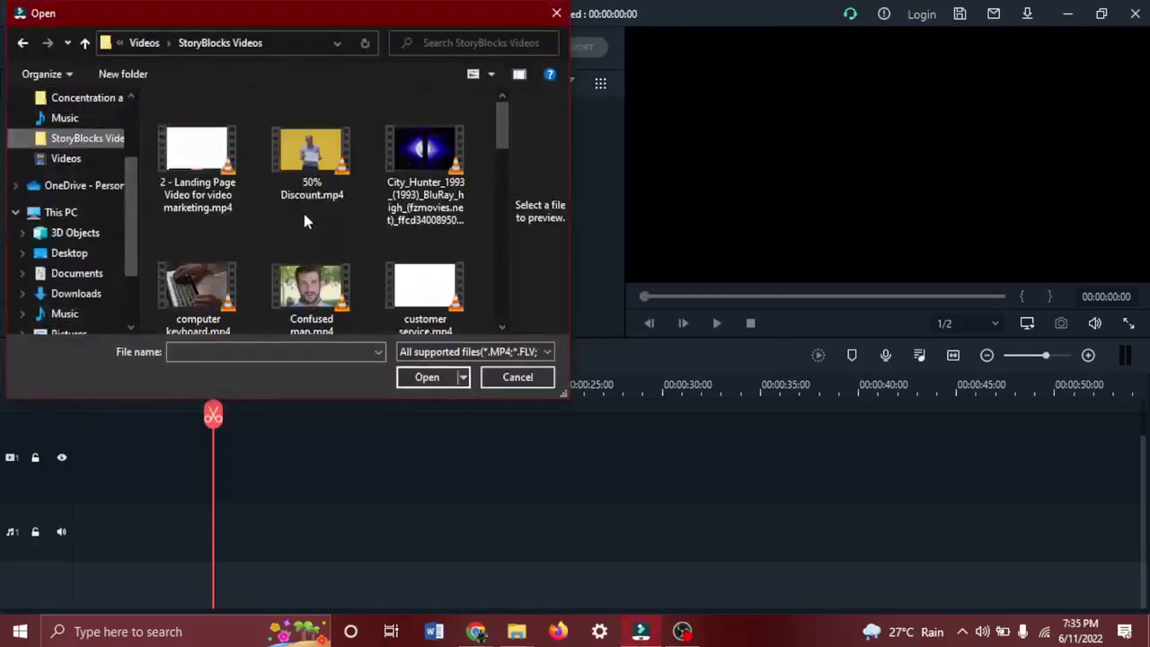
click(424, 152)
click(427, 377)
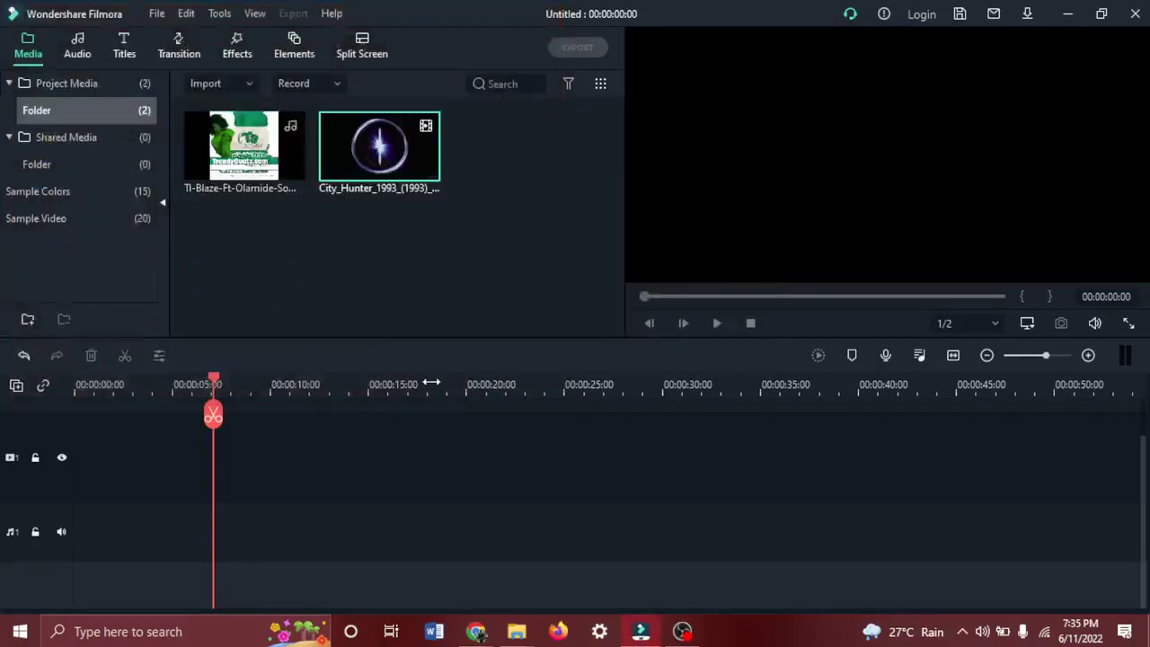
mouse_move(359, 175)
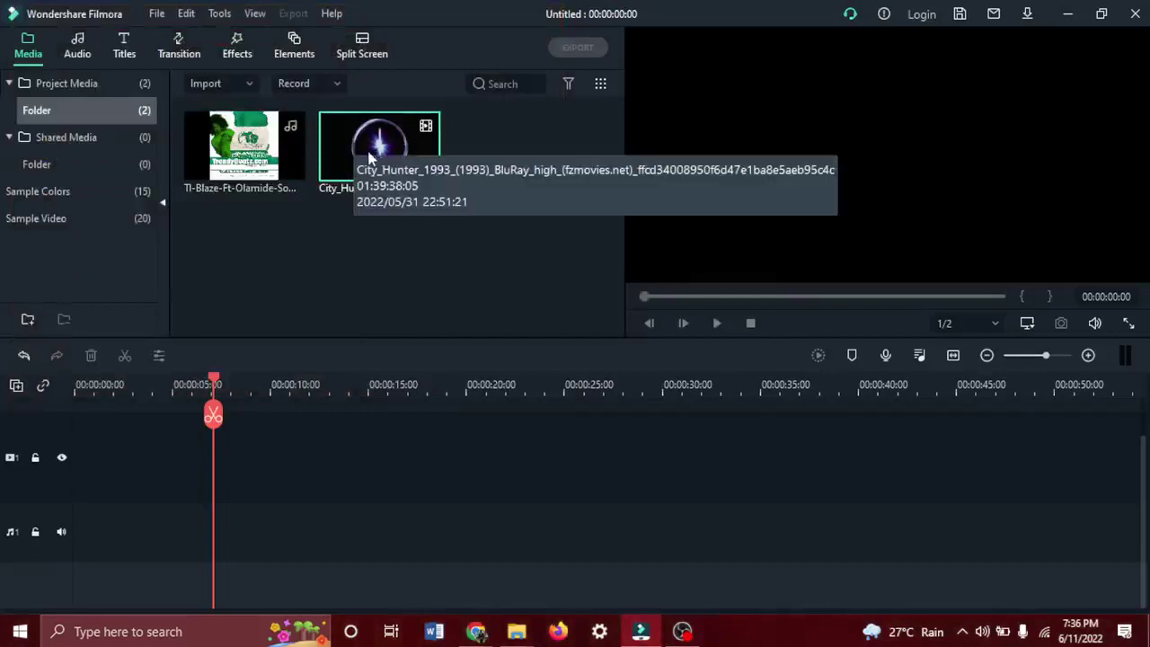
drag(364, 158, 79, 482)
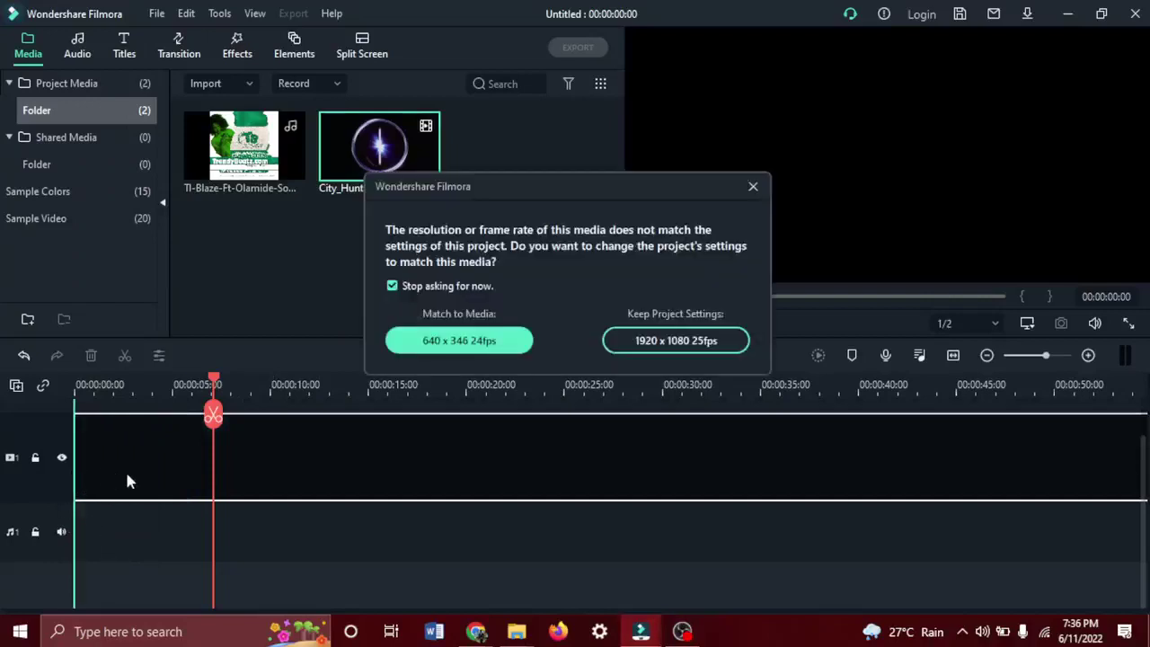
Match project settings to the video, add the song, then delete both the video and song clips.
click(503, 343)
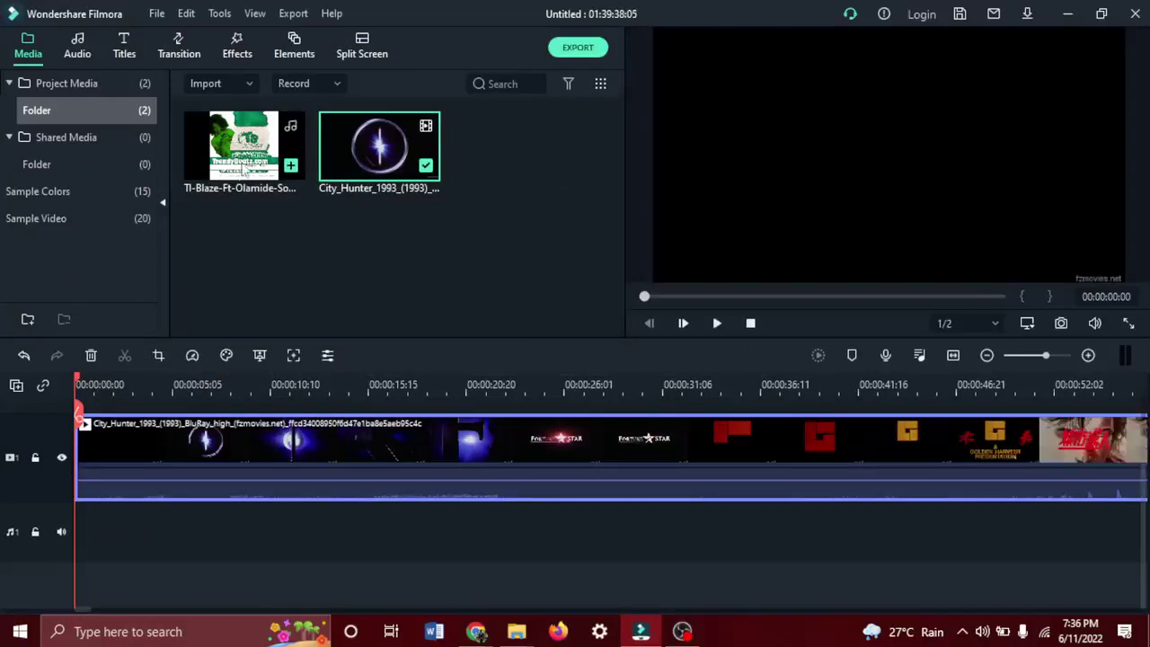
drag(242, 171, 179, 557)
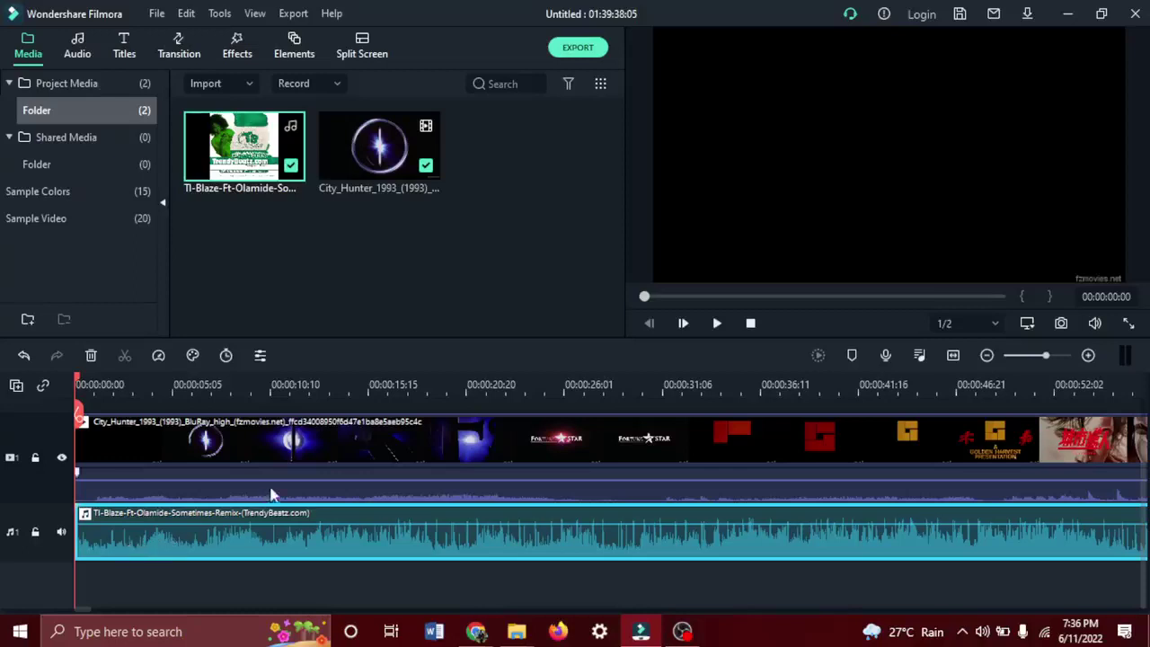
click(298, 475)
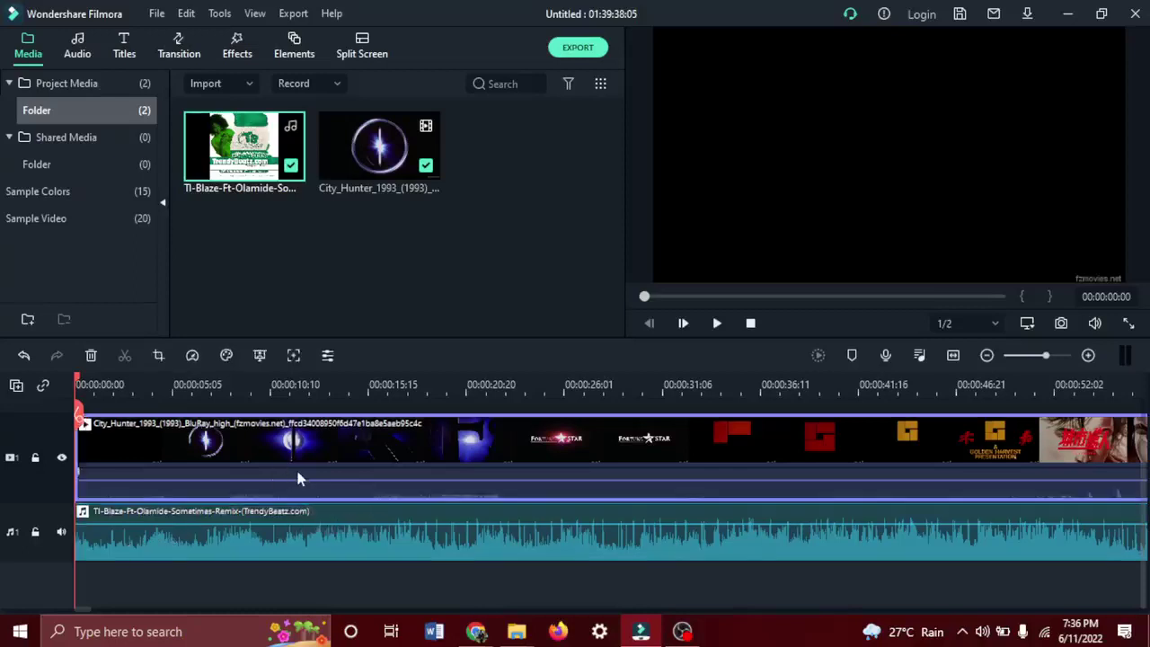
key(Delete)
drag(318, 534, 164, 517)
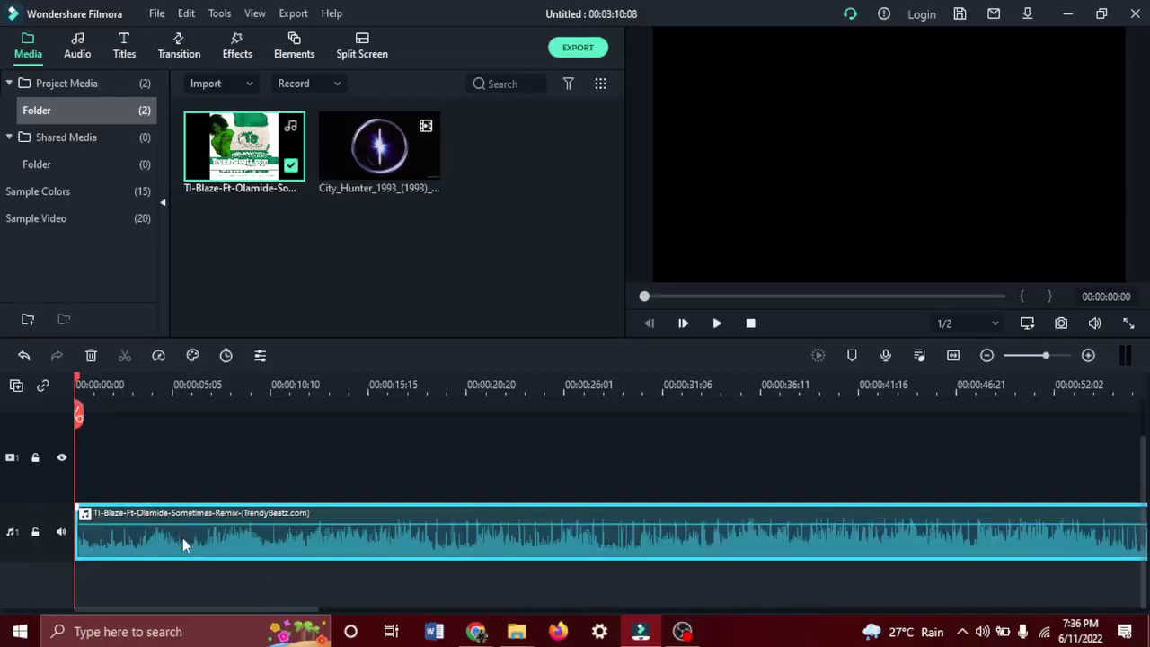
key(Delete)
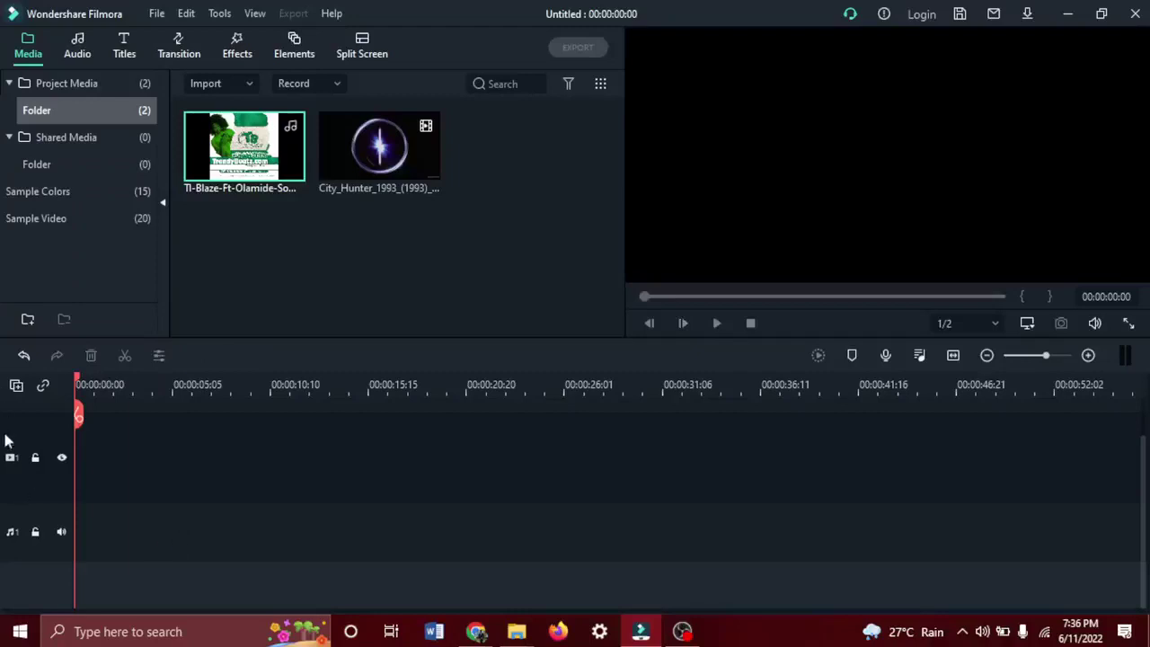
scroll(7, 449, up, 2)
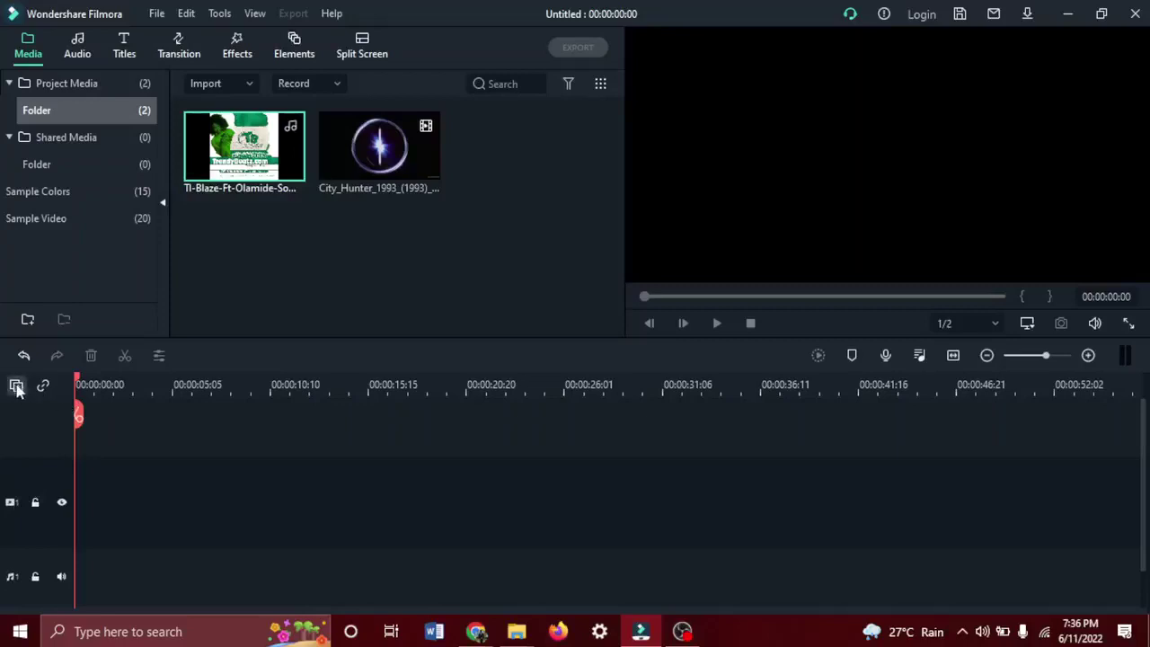
click(16, 386)
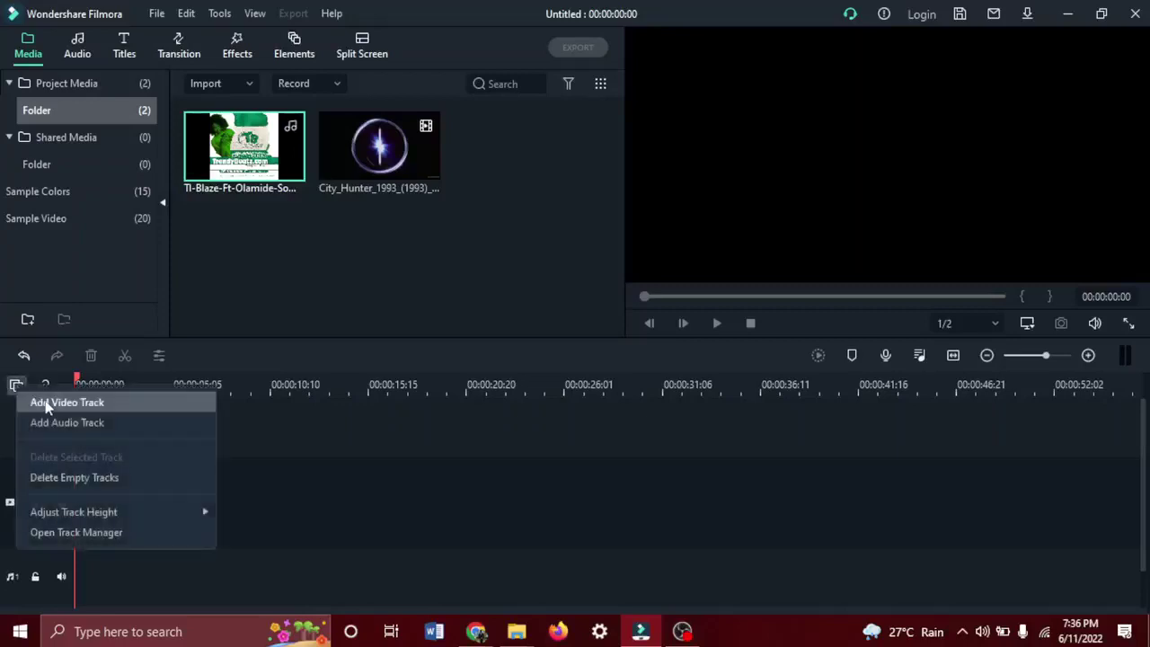
click(45, 403)
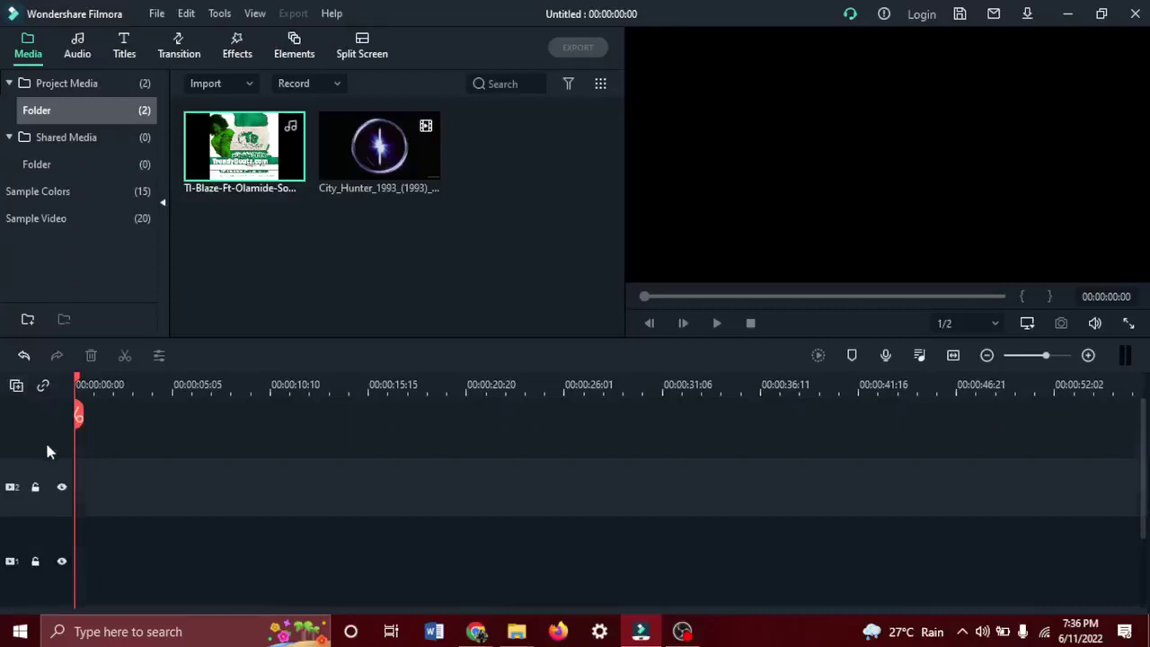
click(15, 386)
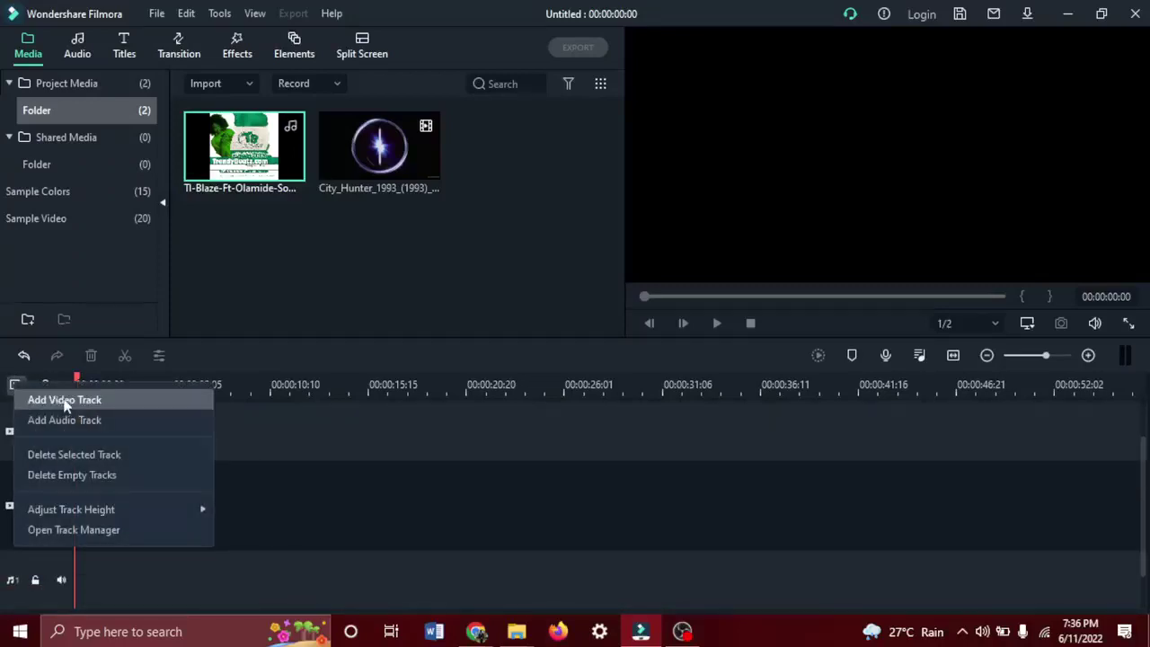
click(64, 402)
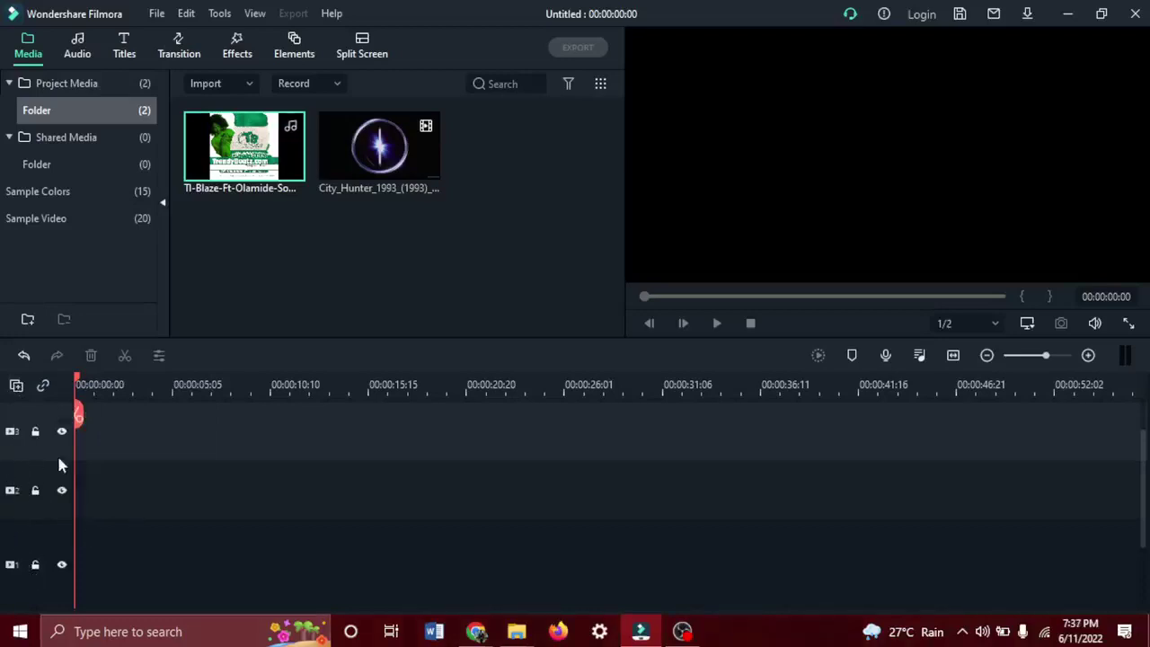
drag(360, 158, 211, 233)
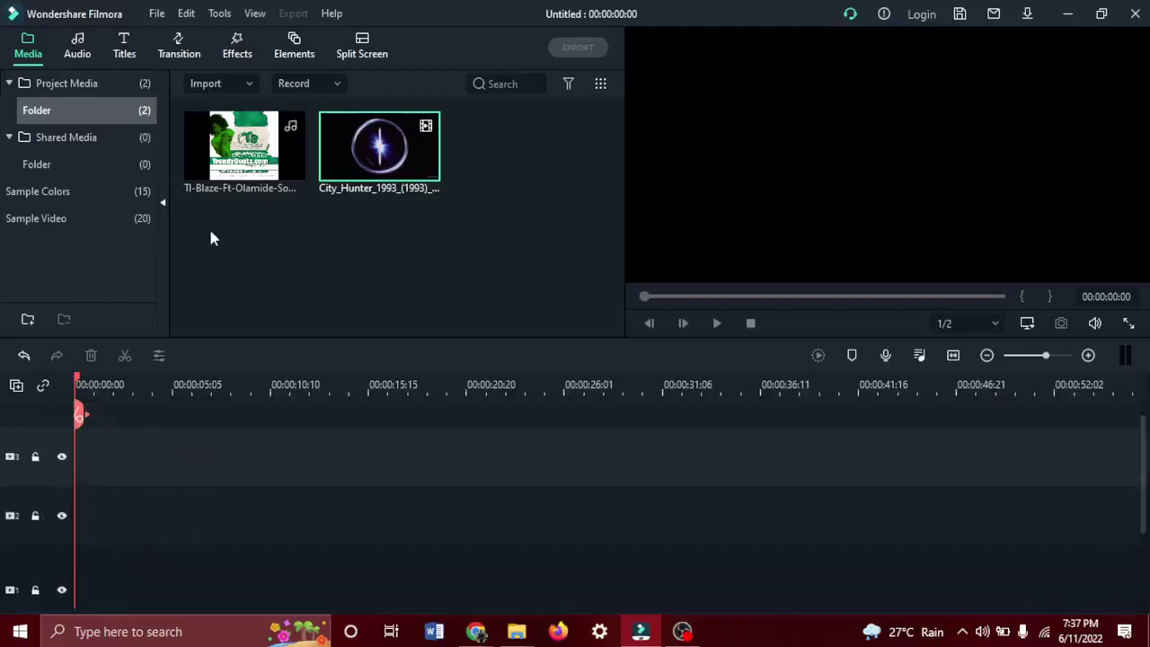
scroll(122, 481, down, 2)
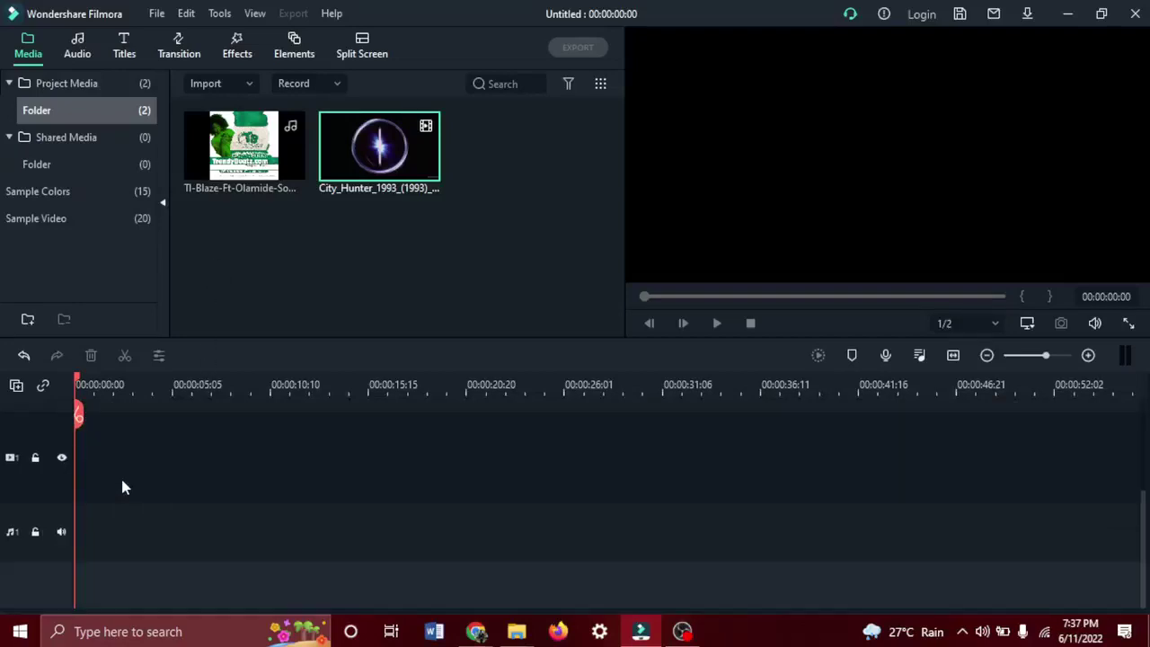
click(16, 385)
click(81, 424)
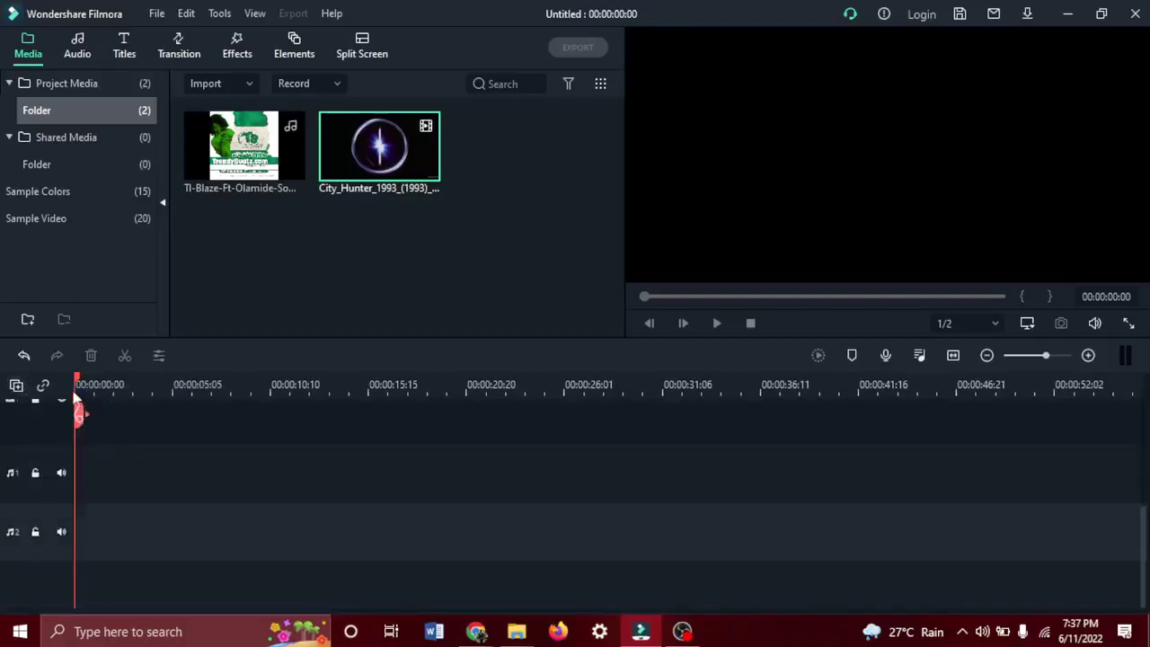
click(17, 385)
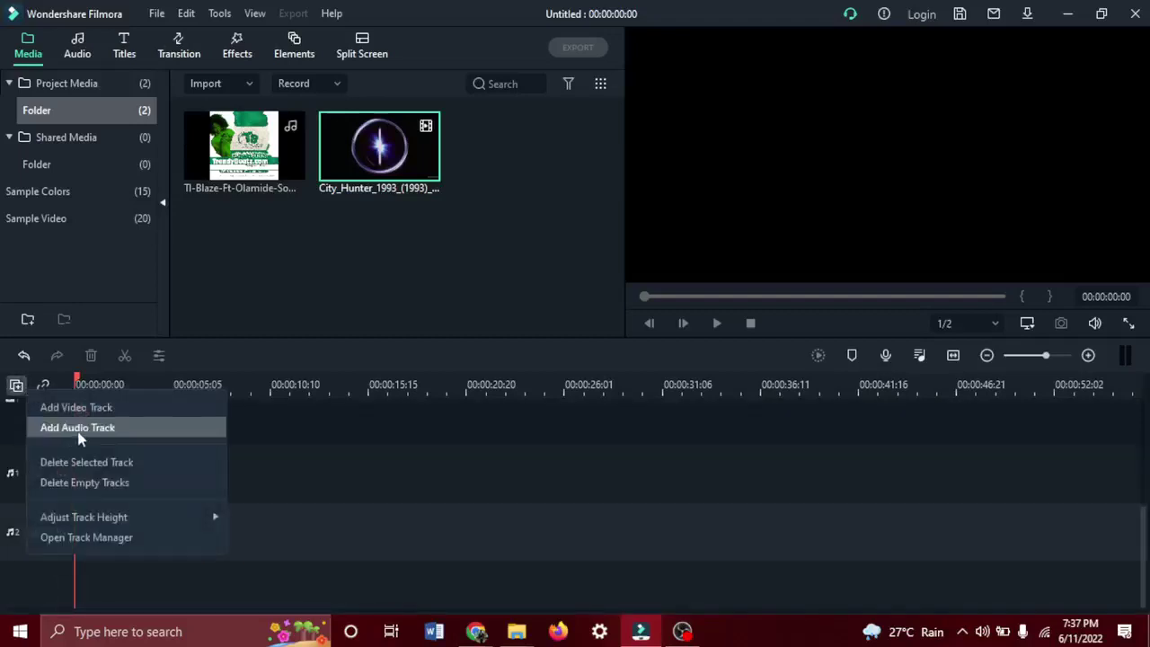
click(78, 429)
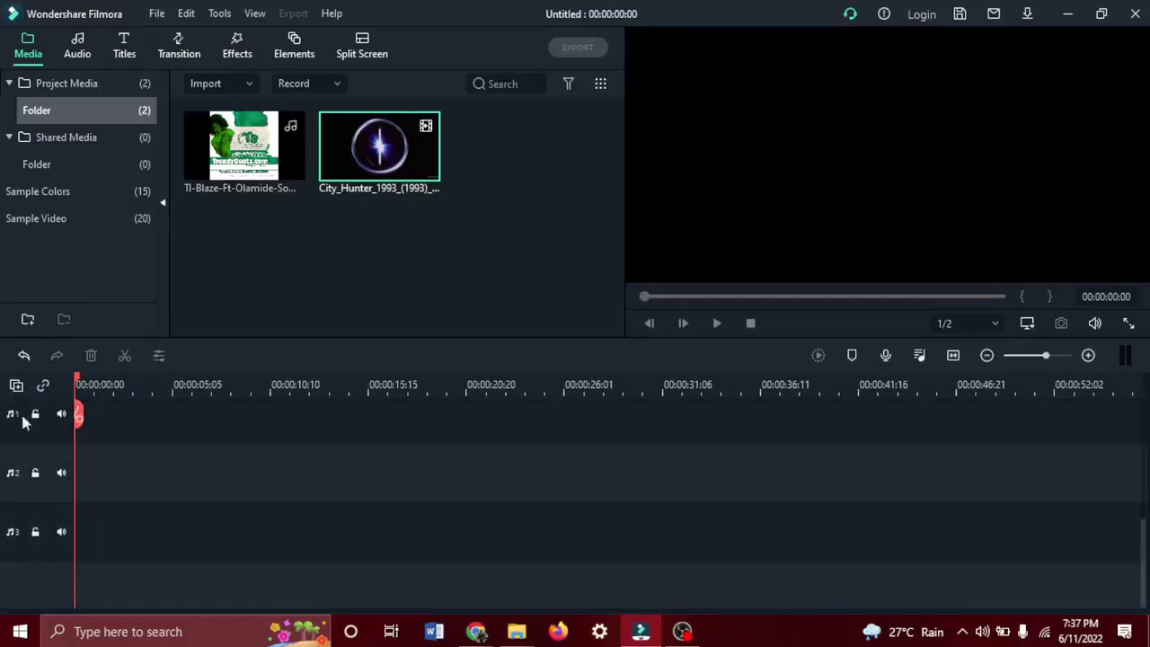
scroll(24, 422, up, 5)
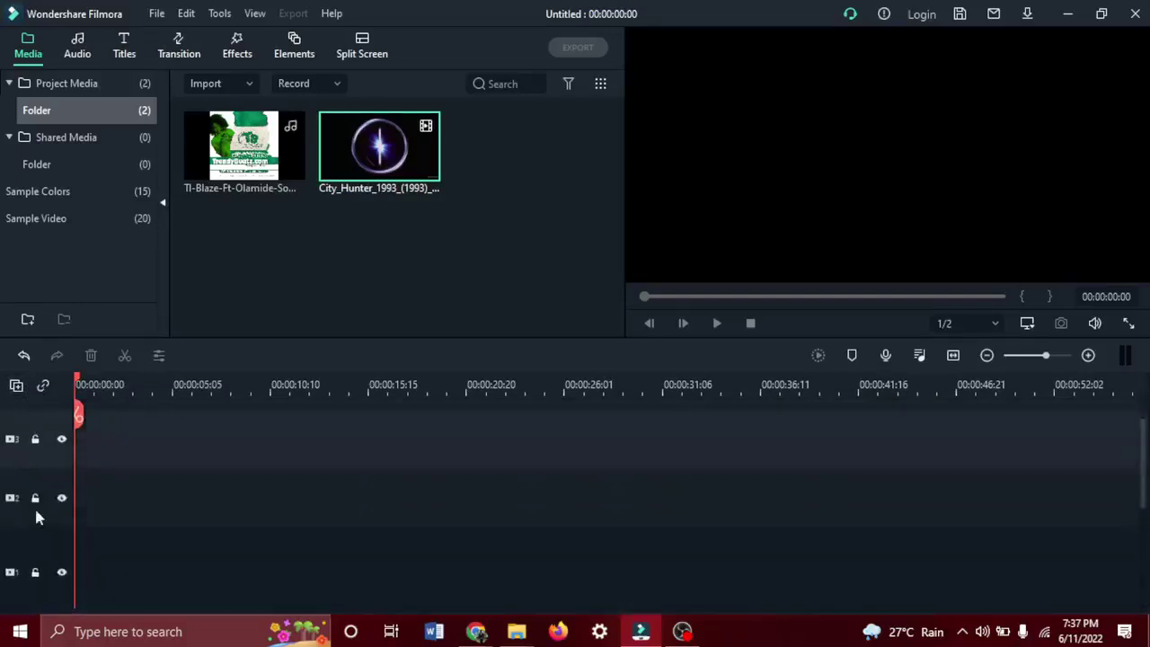
scroll(24, 423, up, 2)
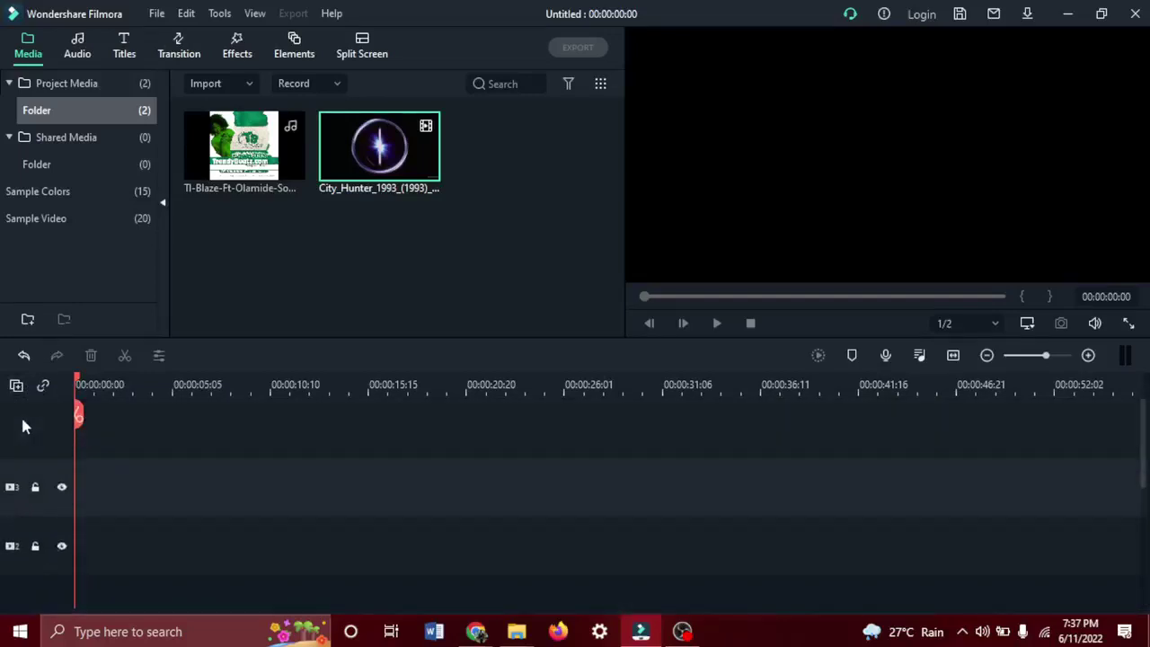
click(17, 385)
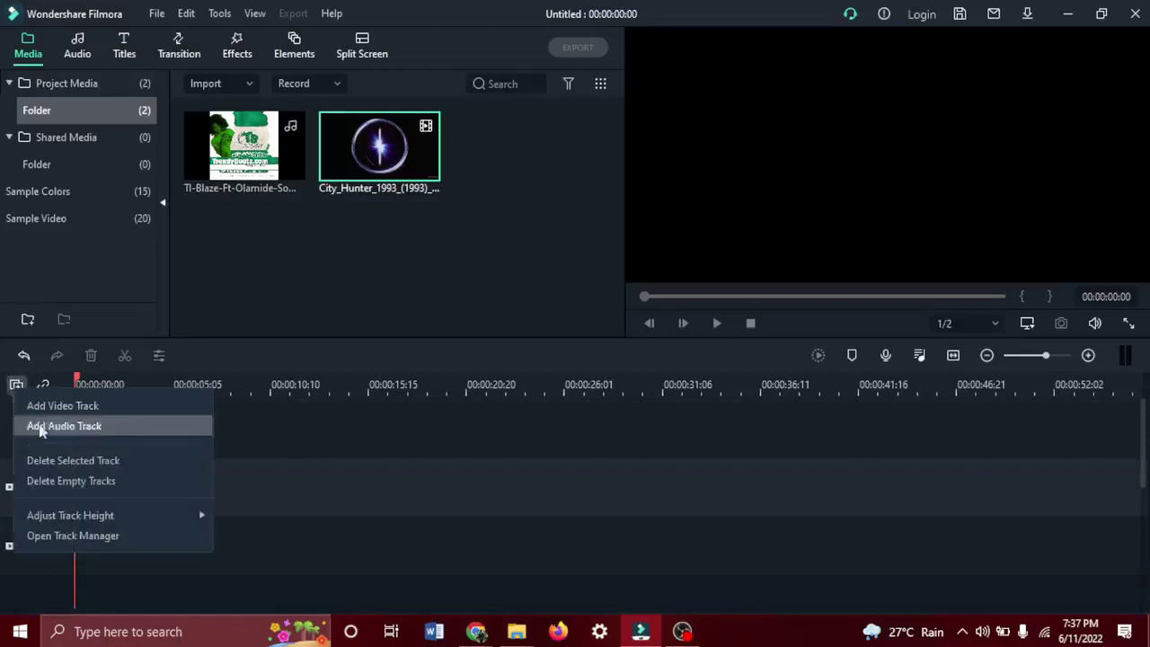
click(70, 482)
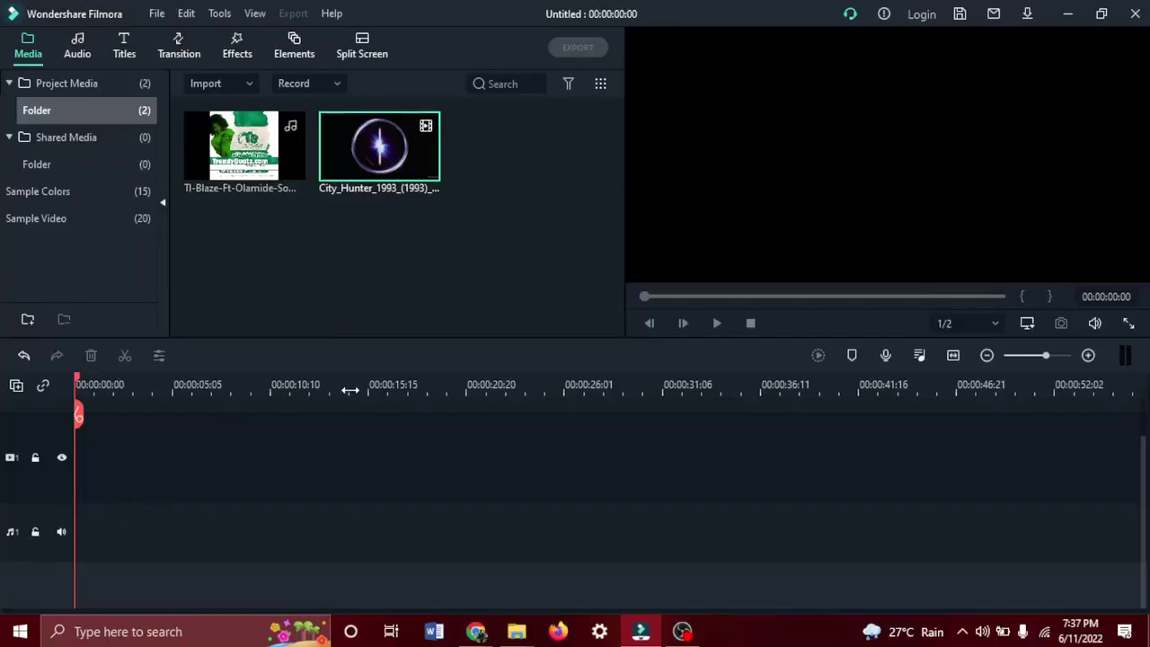
Zoom in and drop City_Hunter at the start of video track 1, playhead at 00:00:01:20.
drag(350, 389, 738, 448)
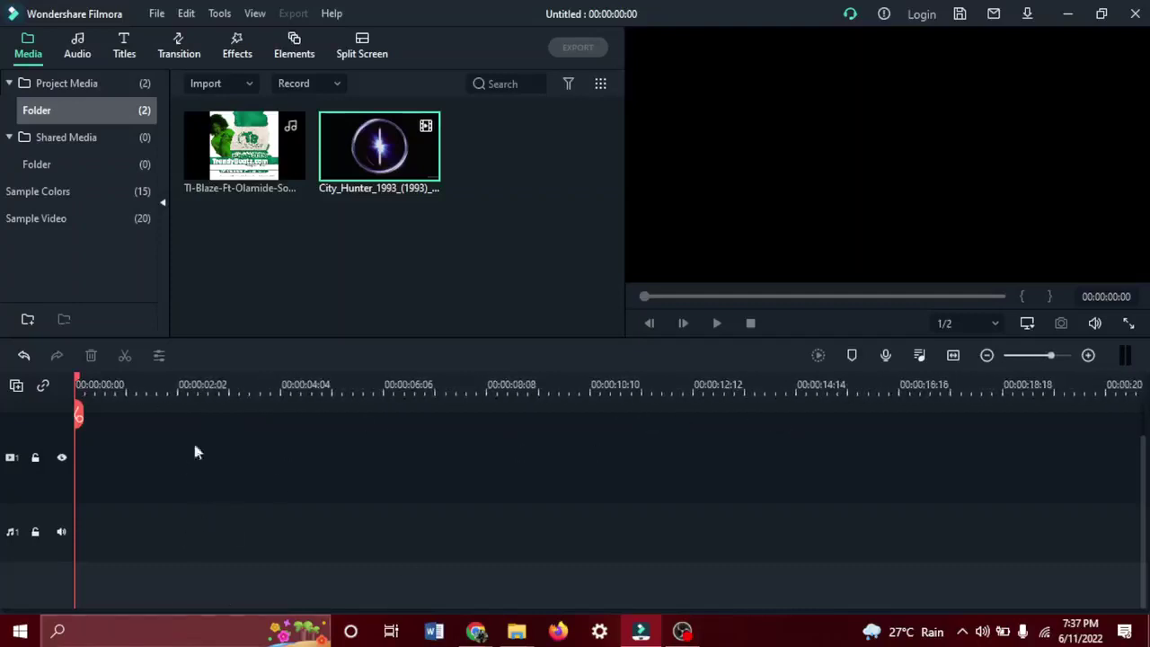
mouse_move(381, 180)
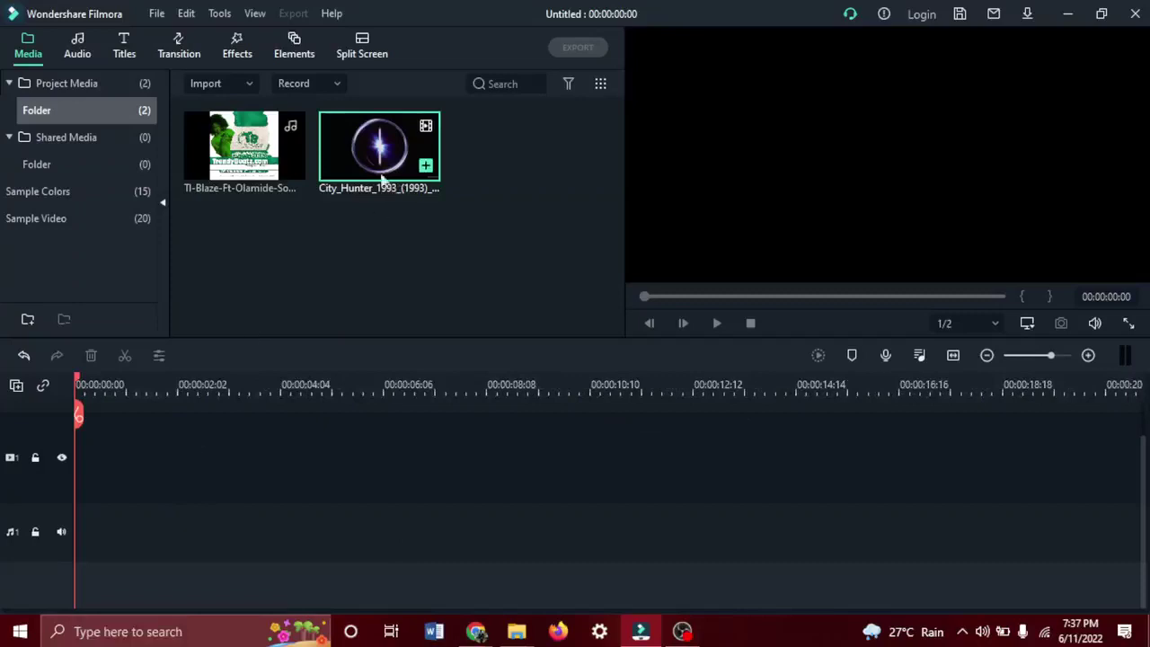
drag(357, 154, 50, 476)
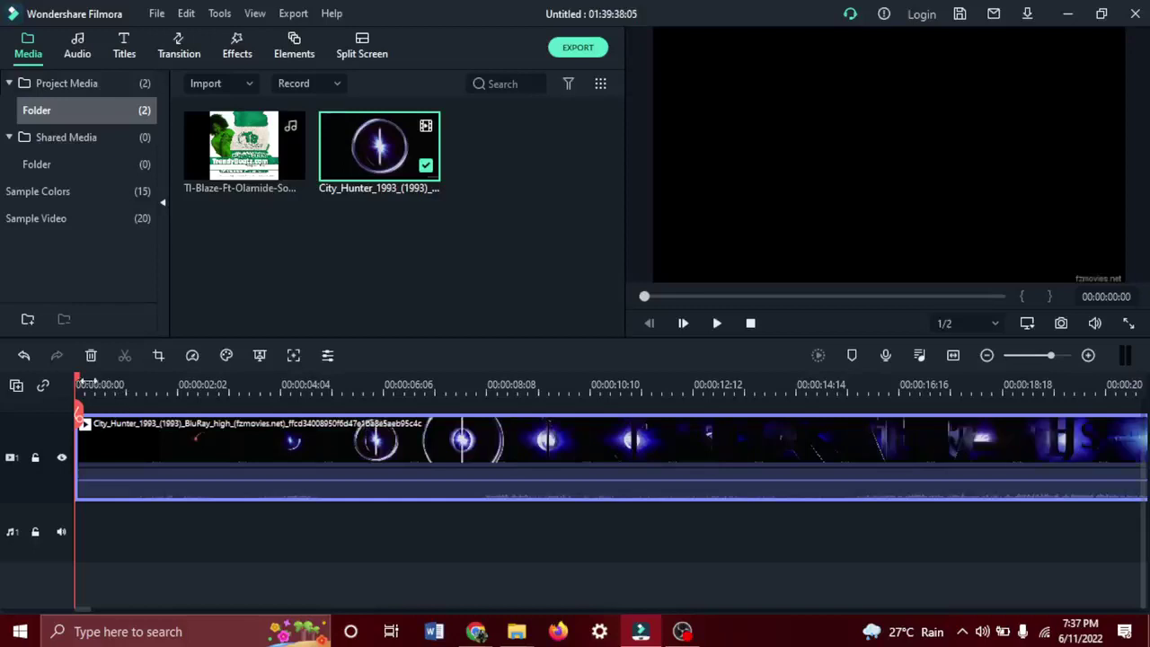
drag(76, 379, 165, 386)
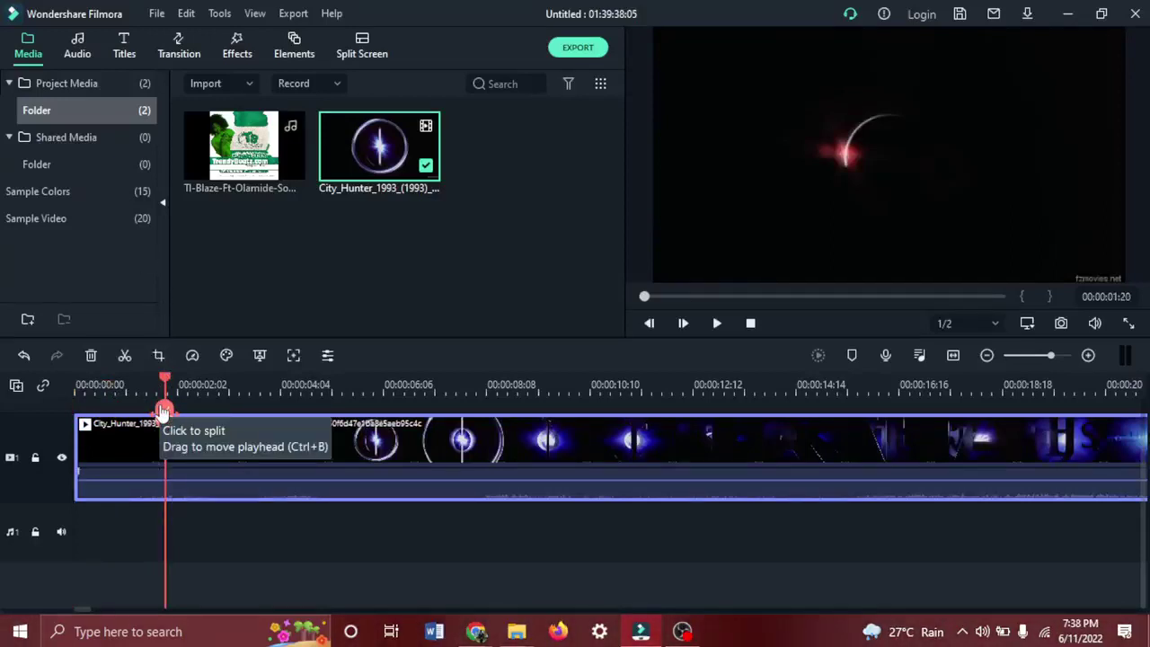
Play the City Hunter clip, pause near 00:00:11:02, and set the playhead to 00:00:14:00.
click(718, 323)
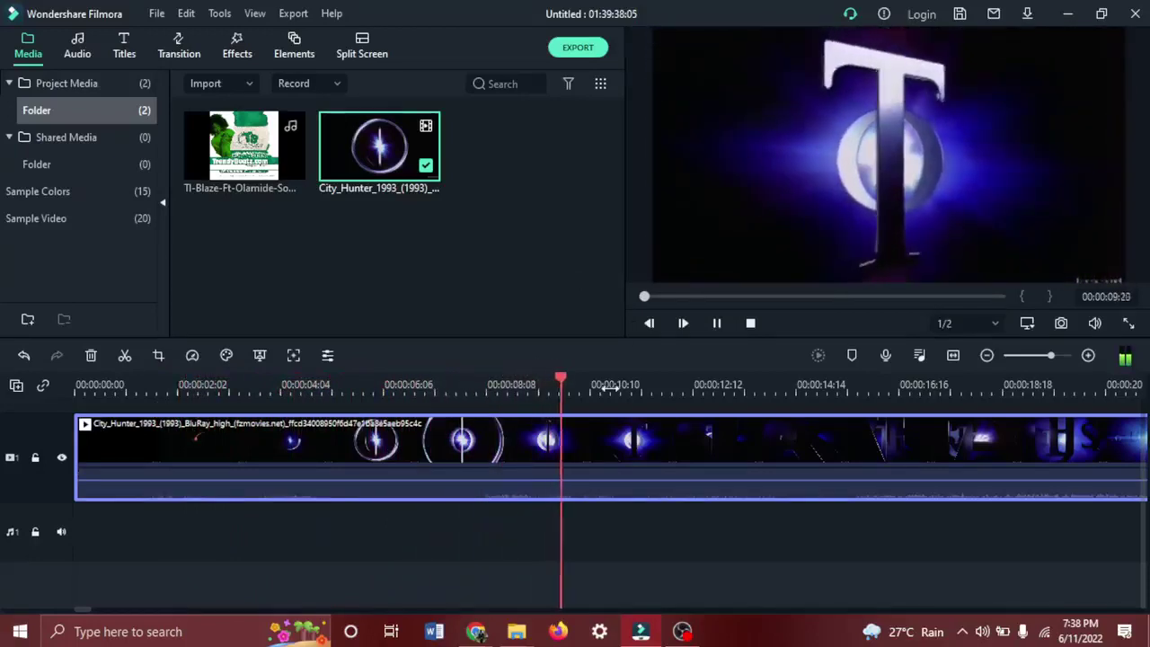
key(space)
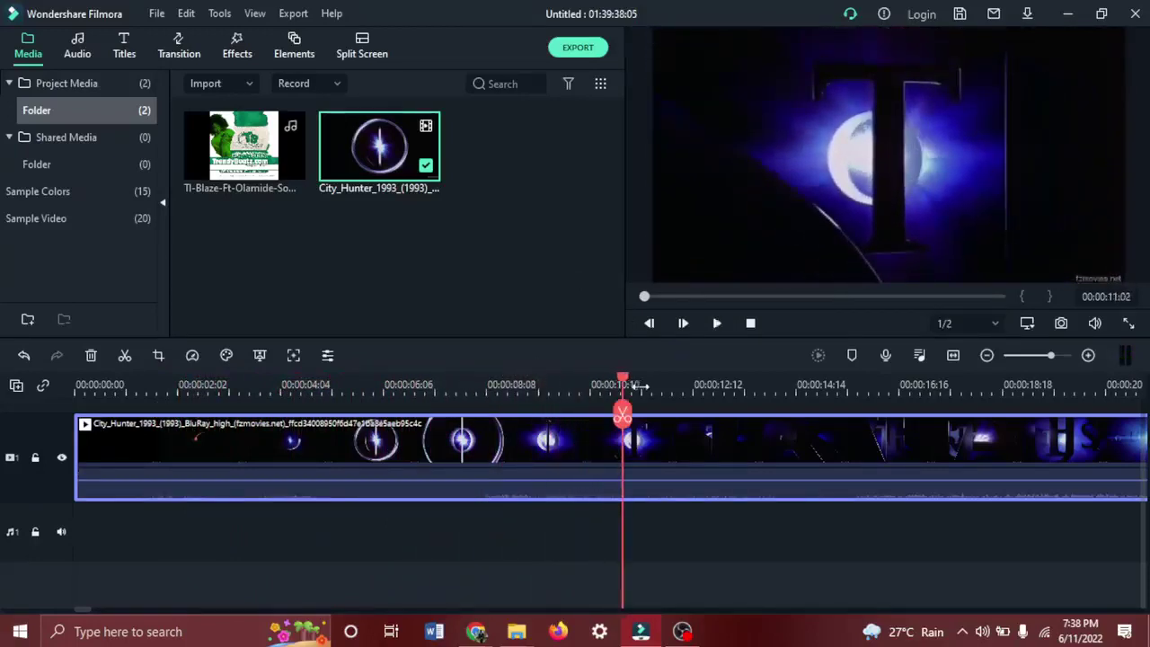
drag(623, 413, 594, 406)
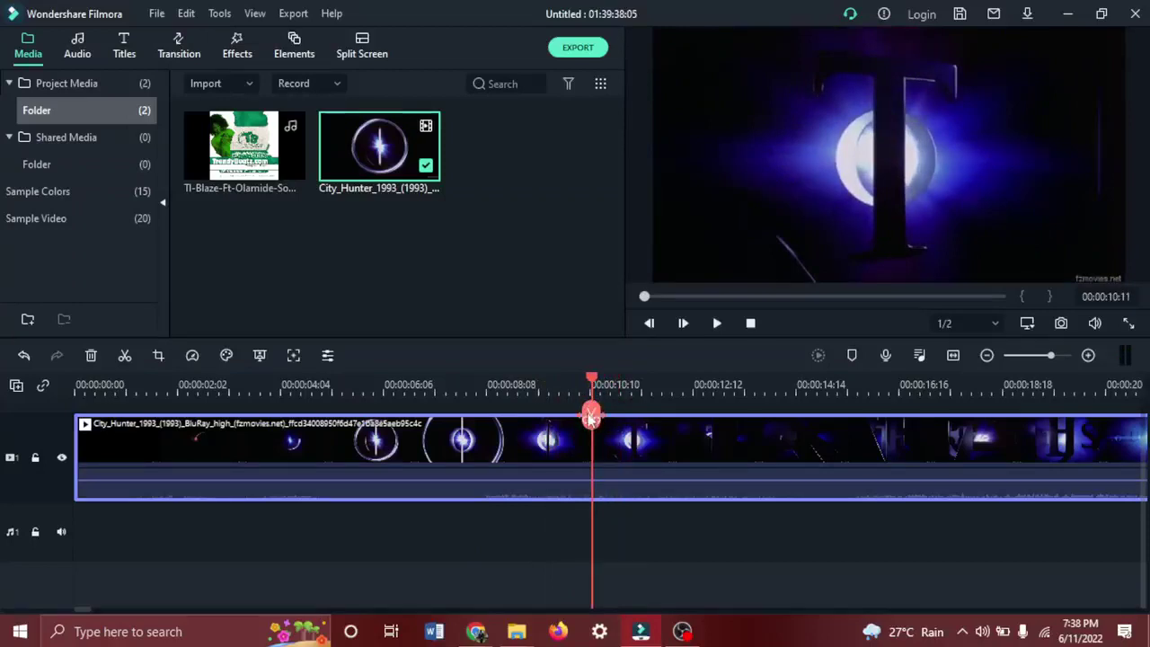
drag(591, 416, 766, 431)
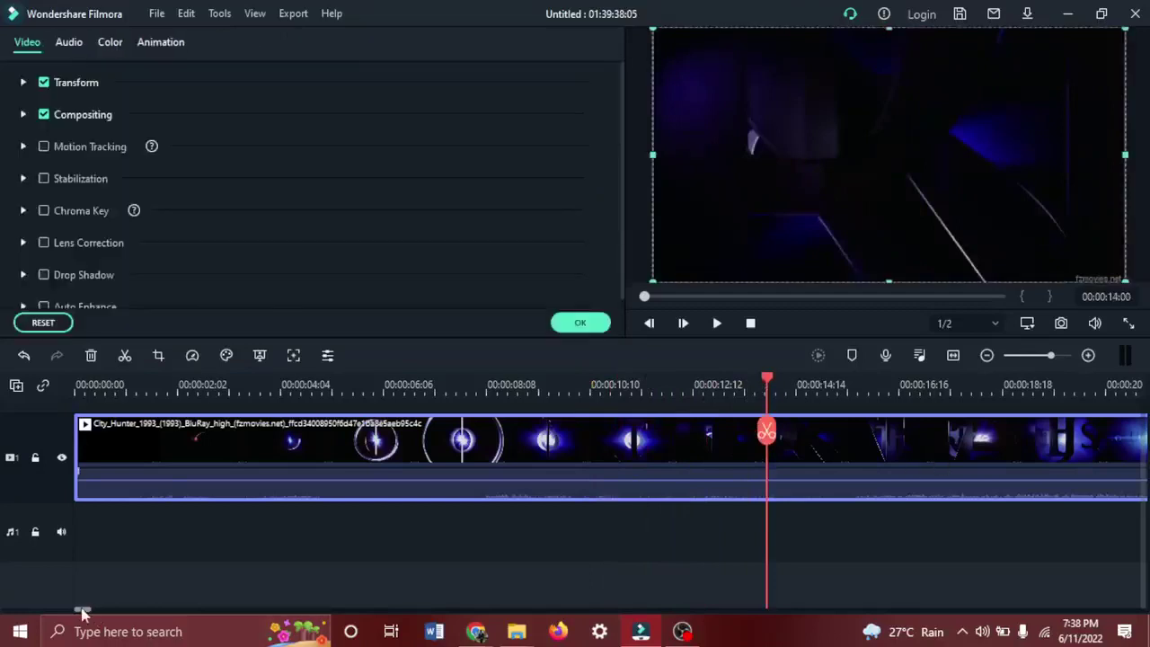
Close the video settings and scrub the playhead between 00:02:29 and 00:02:38.
mouse_move(85, 610)
mouse_down()
mouse_move(141, 611)
mouse_move(107, 611)
mouse_up()
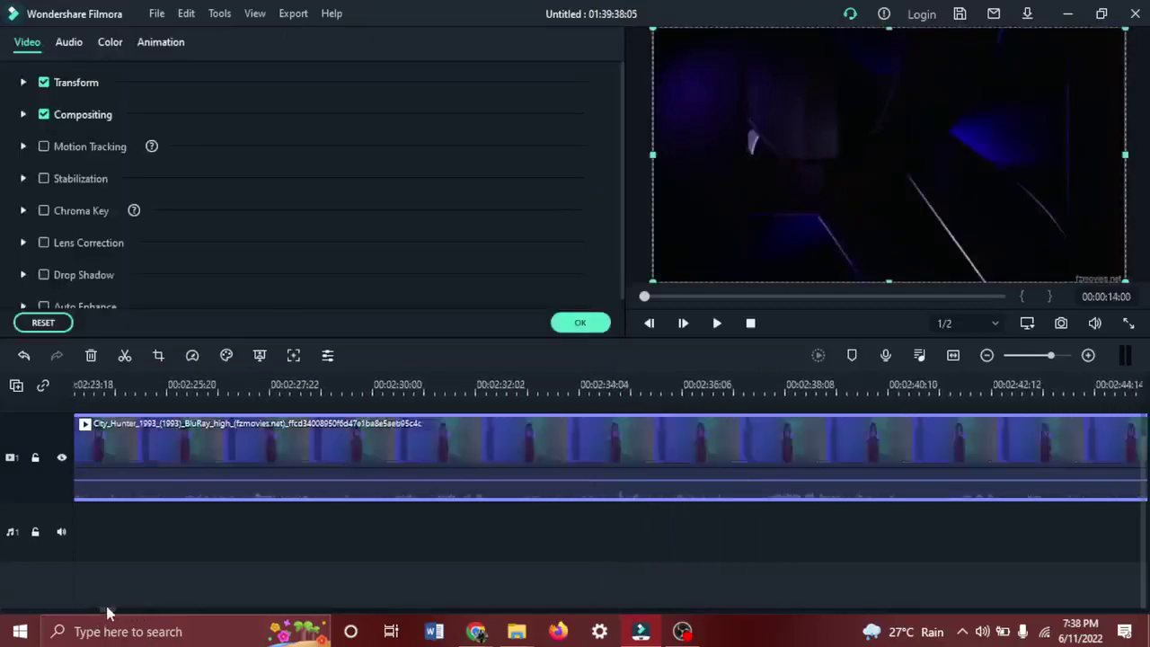
click(584, 322)
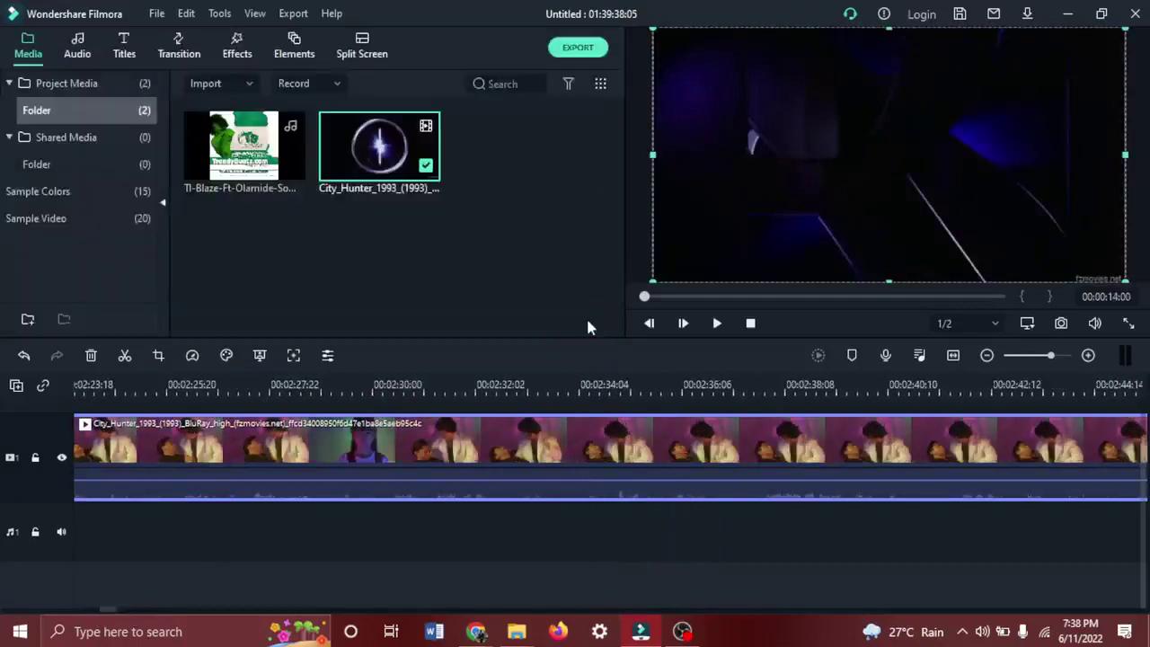
click(466, 387)
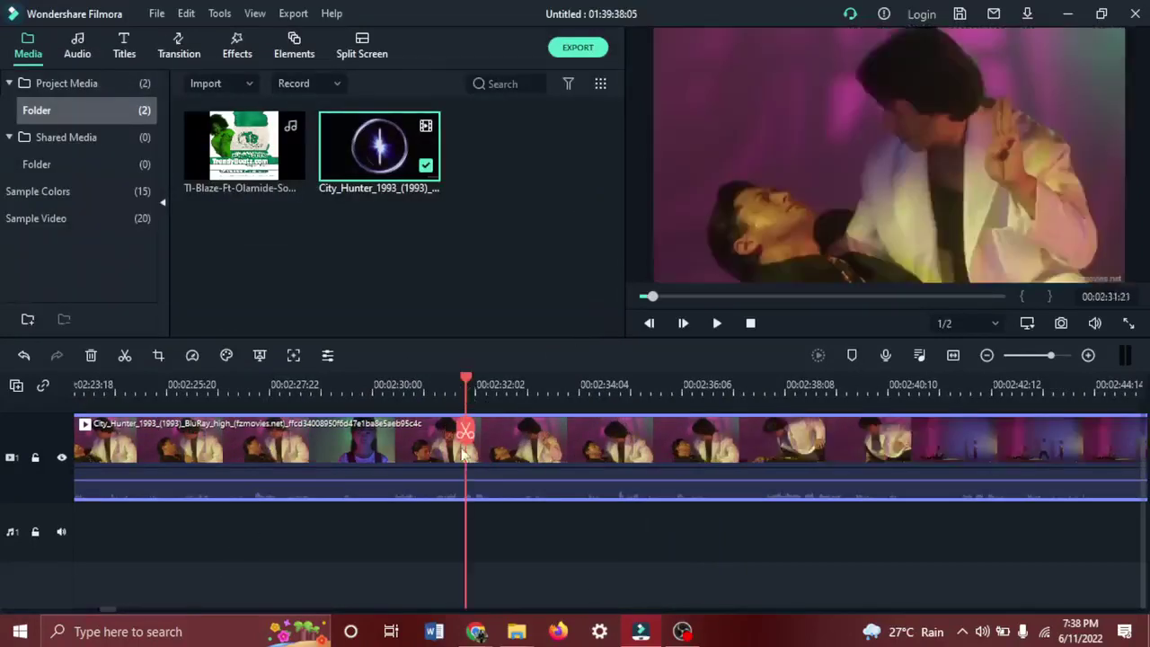
drag(464, 432, 542, 413)
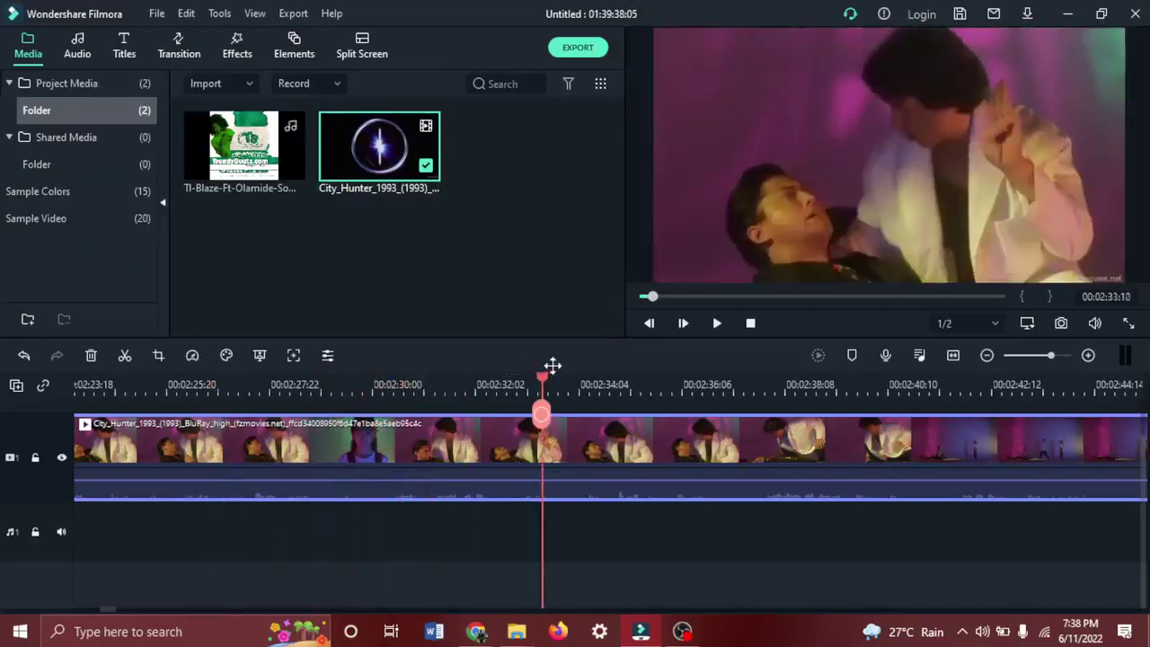
drag(552, 365, 820, 391)
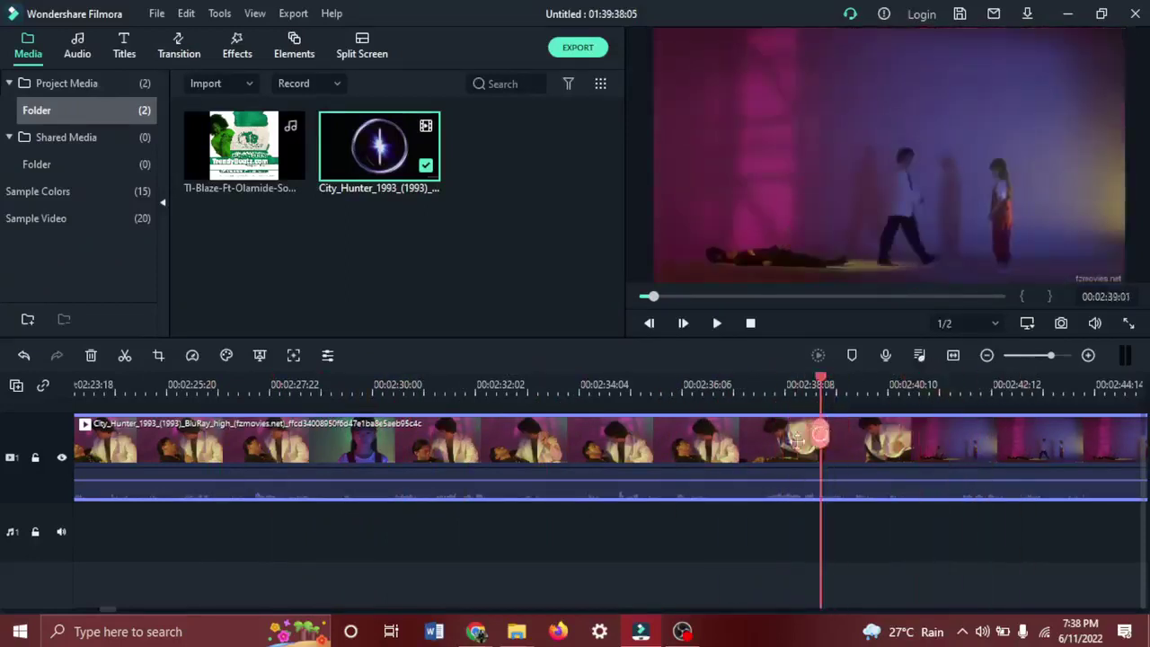
drag(796, 439, 439, 470)
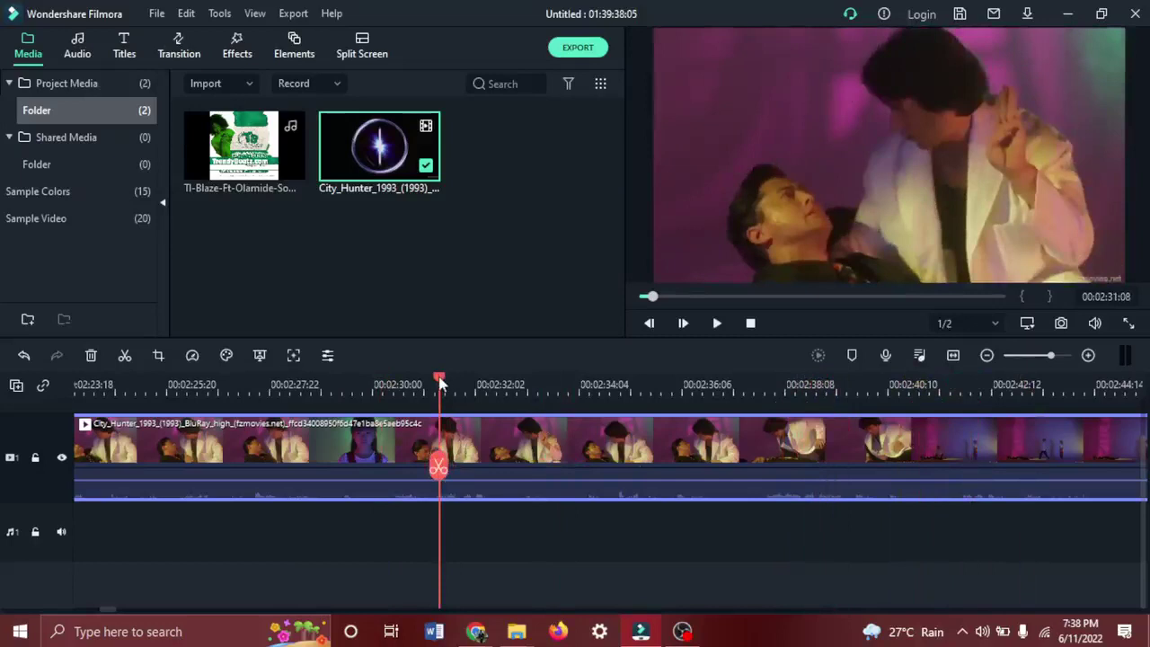
drag(439, 382, 332, 386)
drag(577, 375, 260, 355)
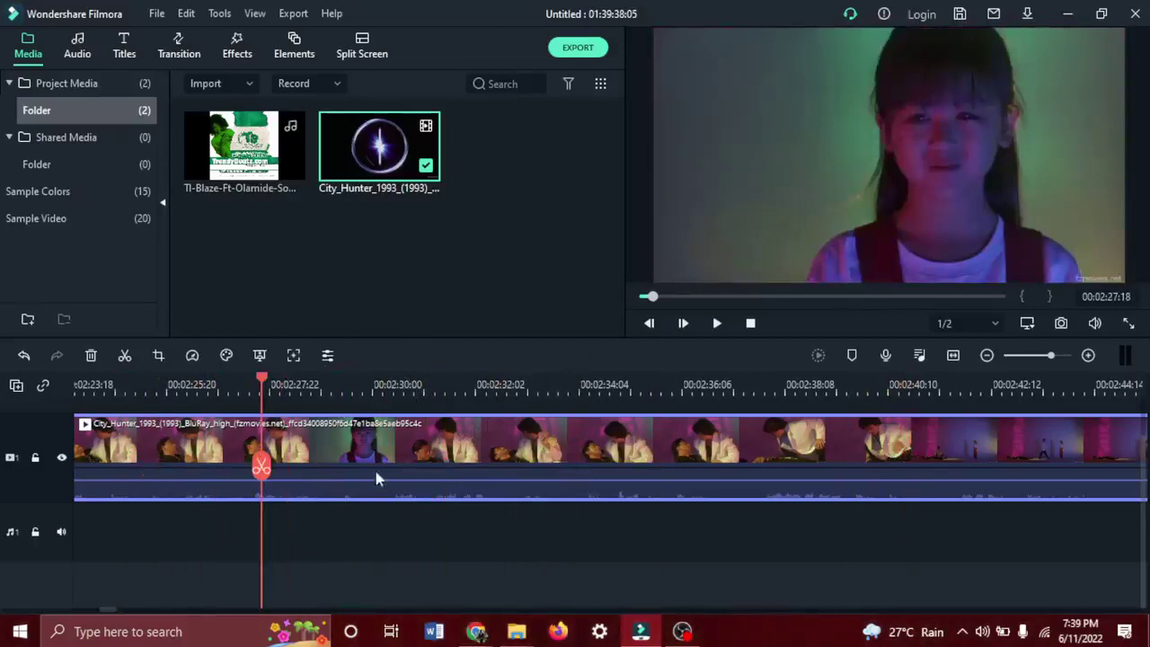
Zoom the timeline out four levels, back in three, then nudge the zoom slightly out.
click(1087, 356)
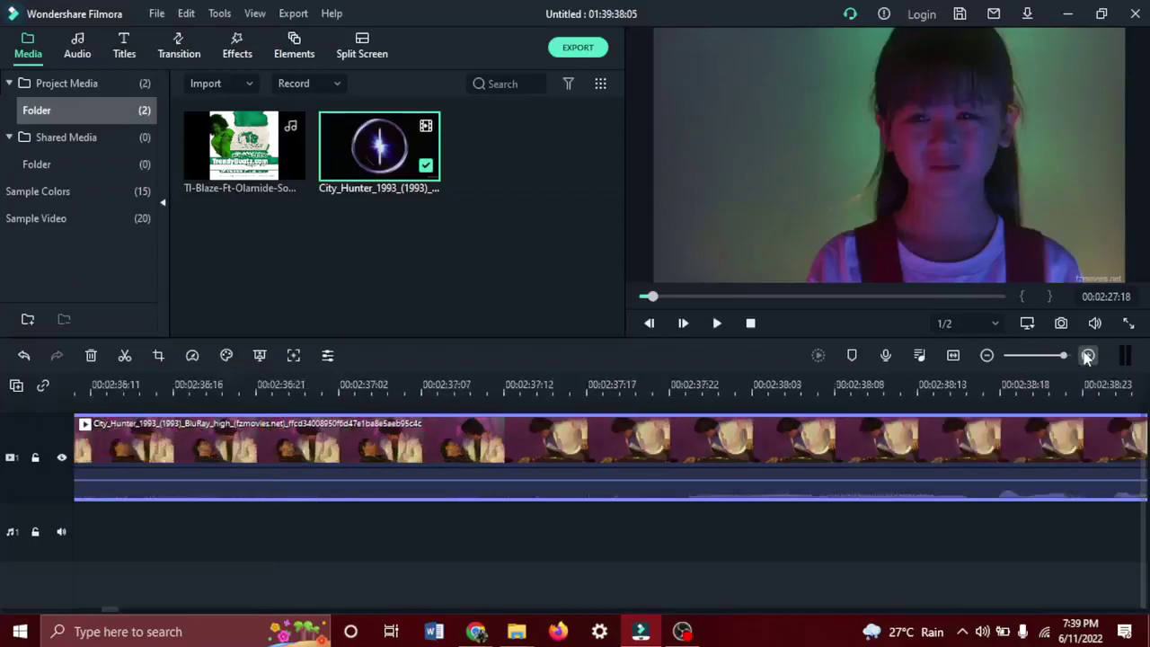
click(987, 355)
click(986, 355)
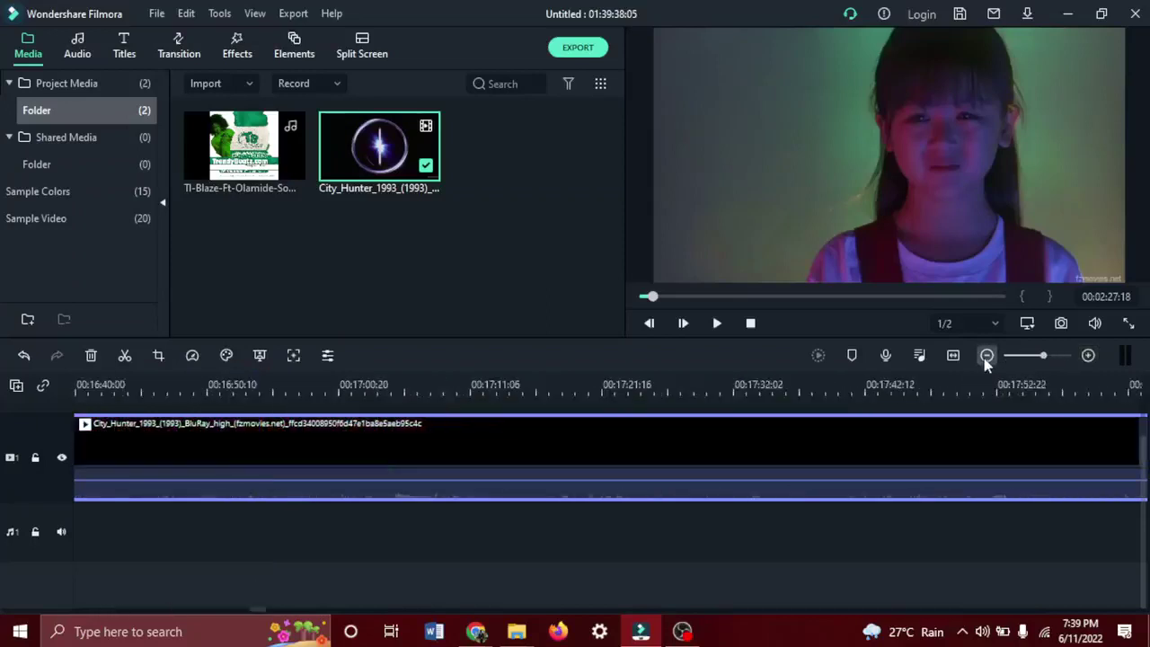
click(987, 356)
click(986, 355)
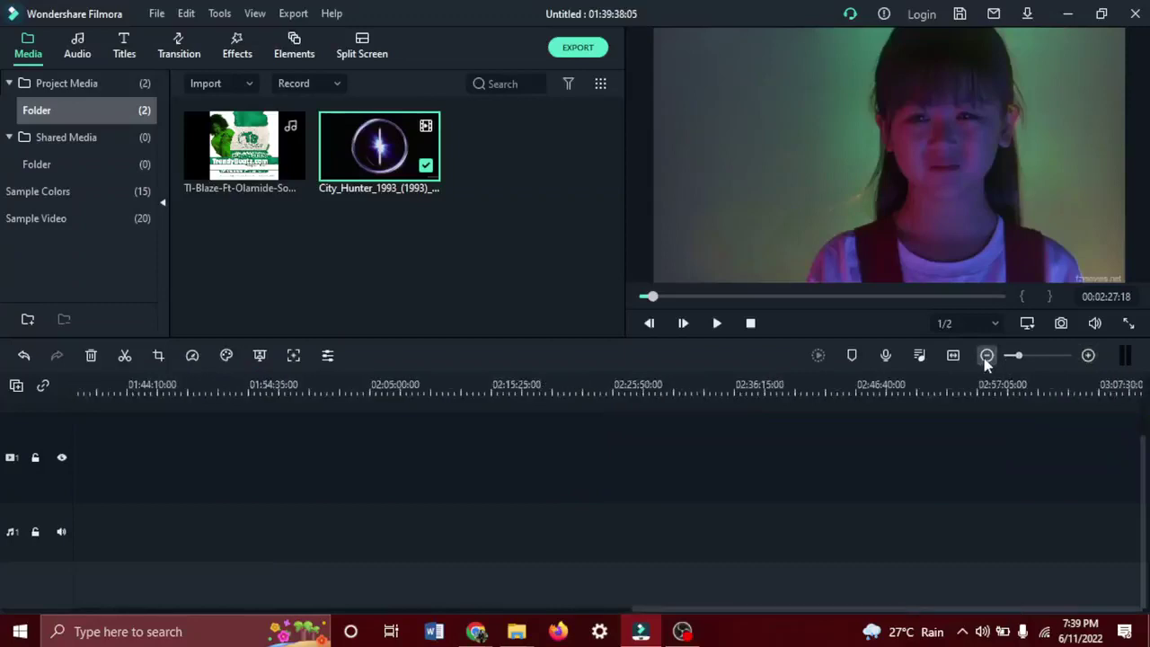
click(1088, 355)
click(1088, 356)
click(1088, 355)
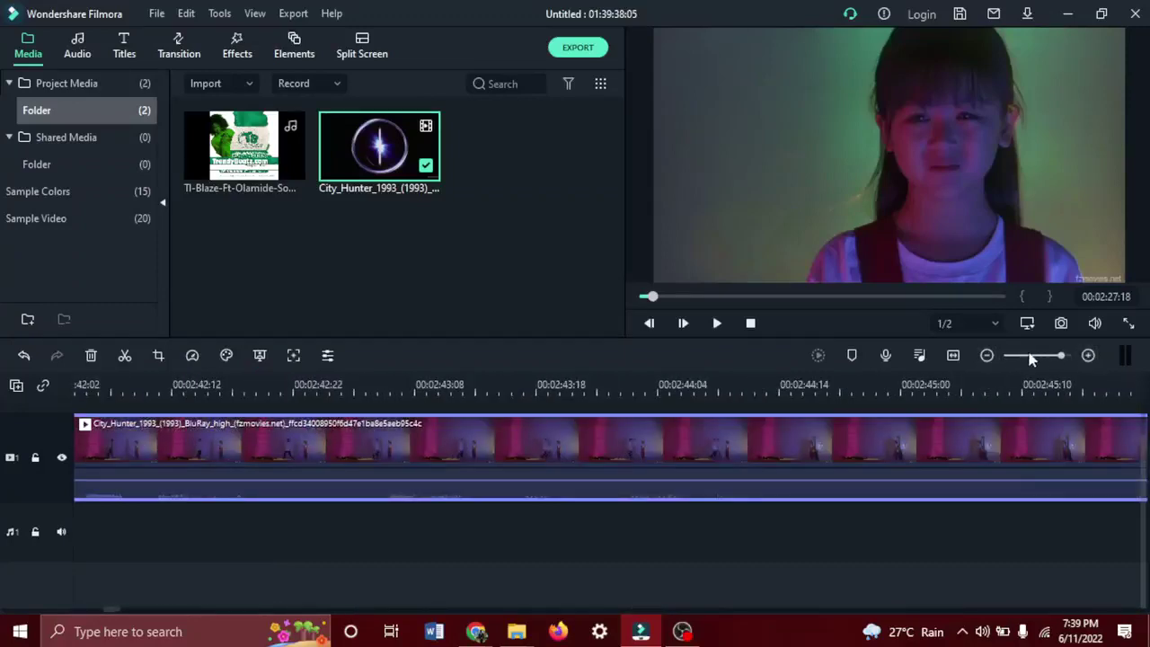
drag(1063, 359, 1030, 359)
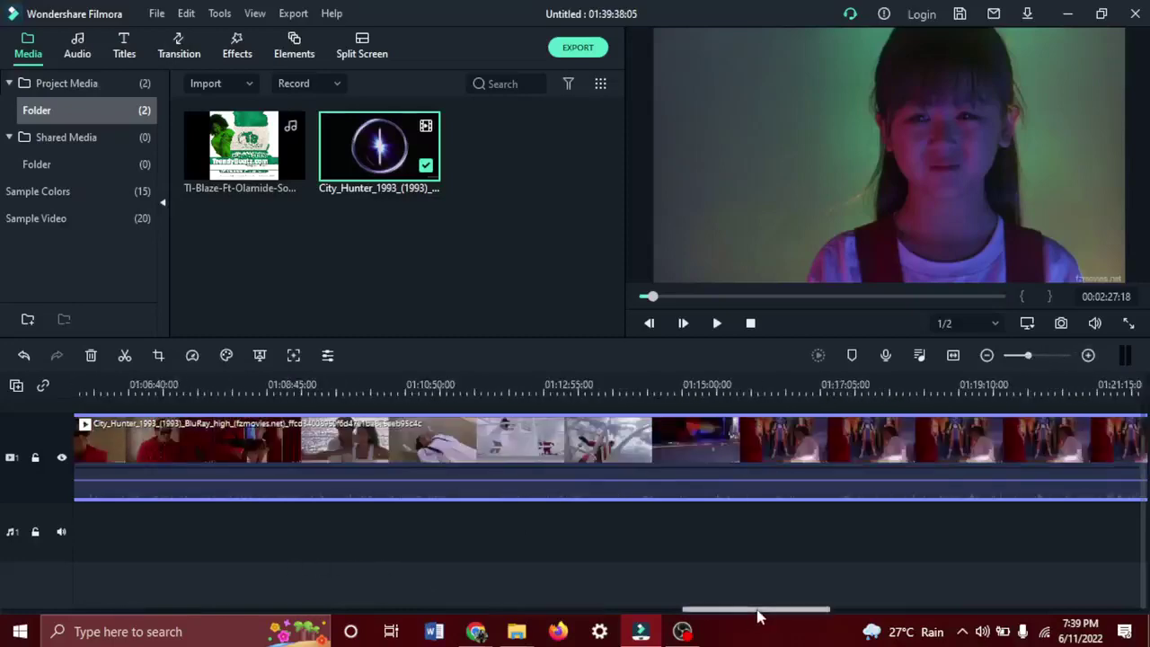
Scroll the timeline back to 00:00 so City_Hunter shows from its very start.
drag(757, 616, 50, 578)
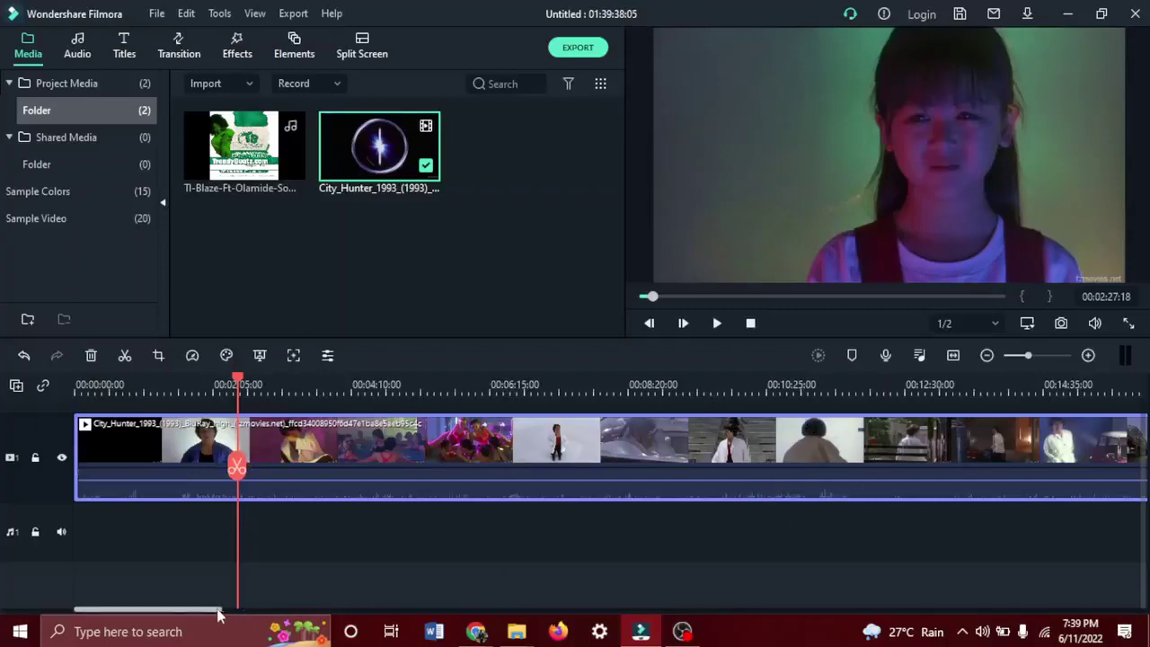
drag(218, 614, 1123, 607)
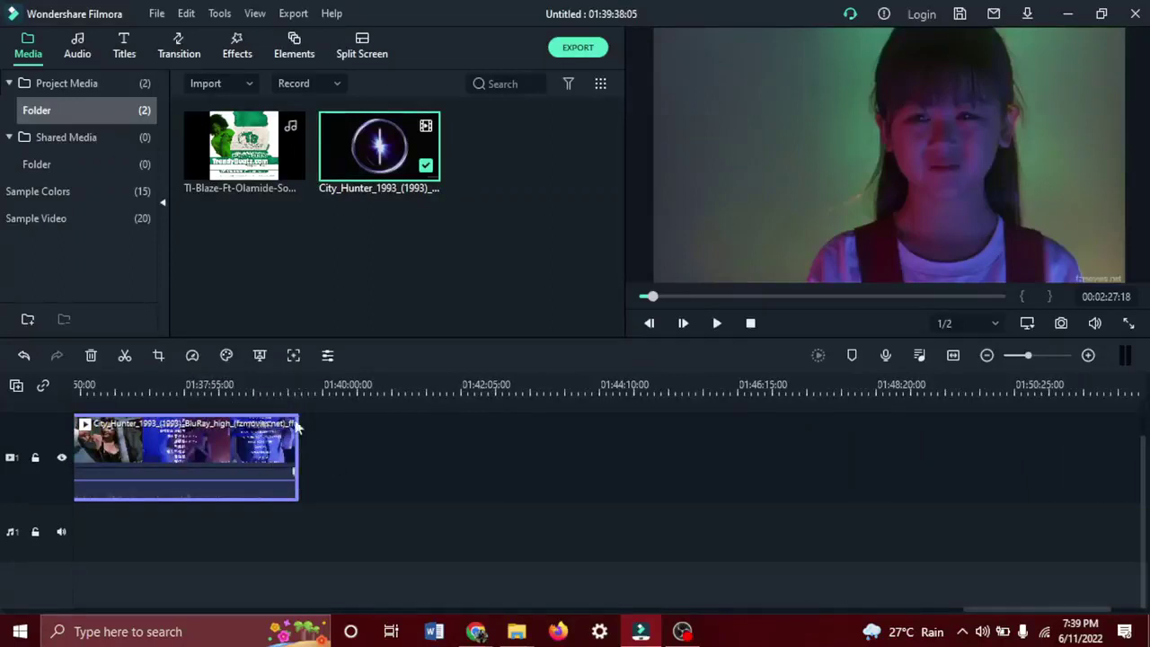
click(986, 355)
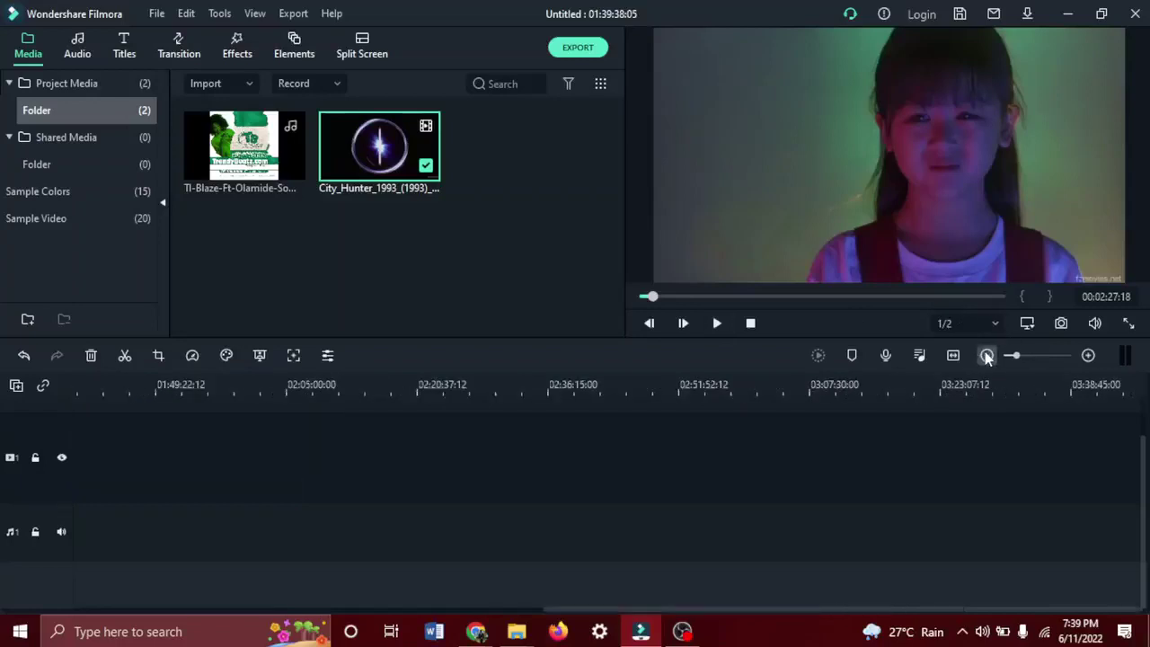
click(987, 354)
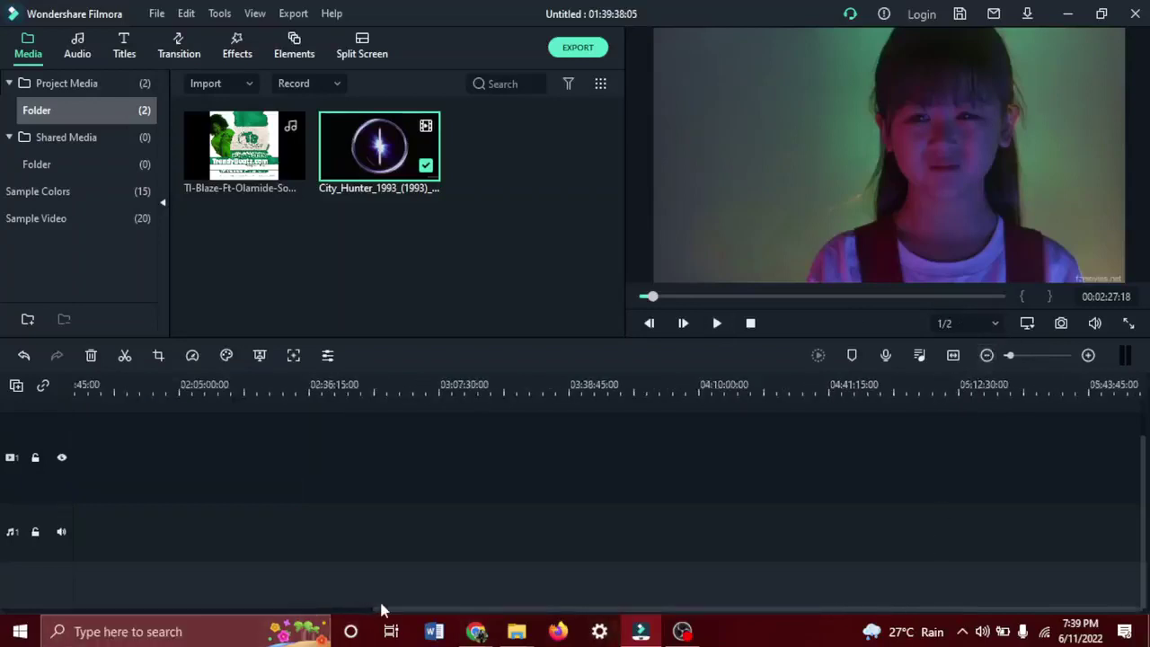
drag(386, 613, 103, 602)
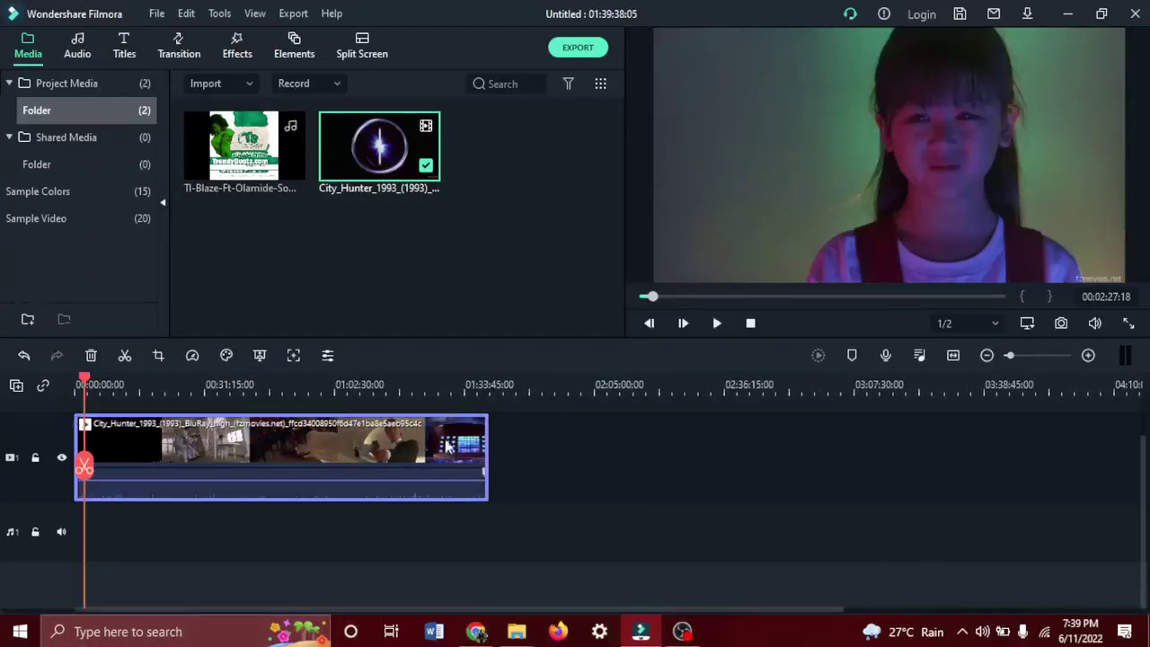
Zoom the timeline out, play and pause the City_Hunter preview, then move the playhead slightly.
click(986, 355)
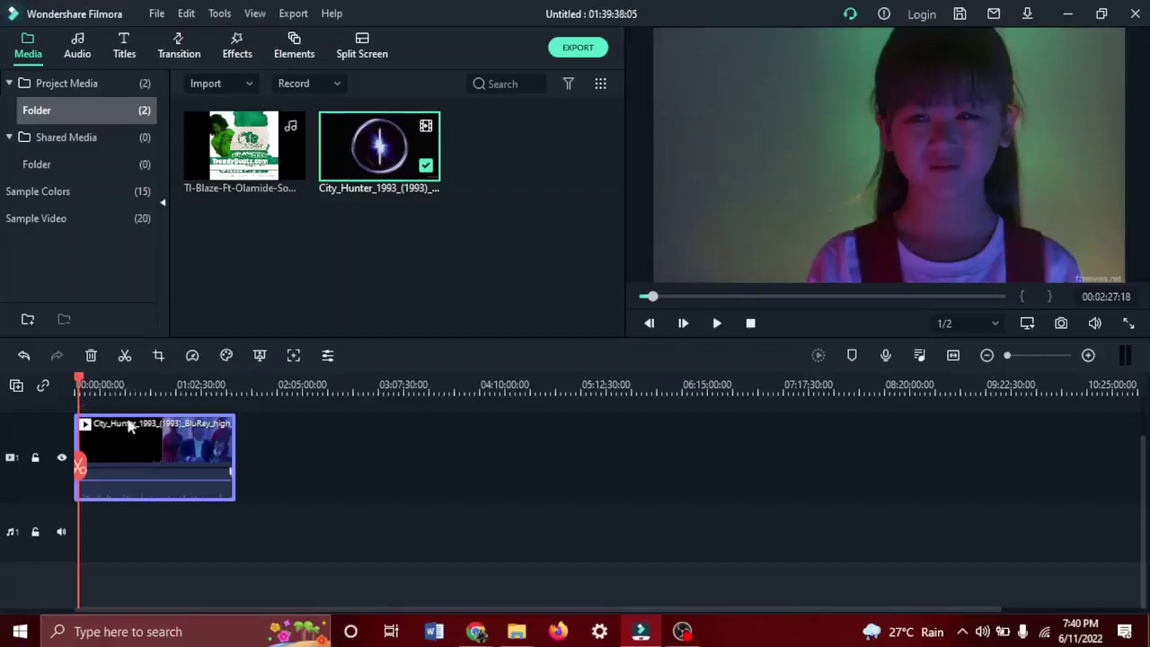
key(space)
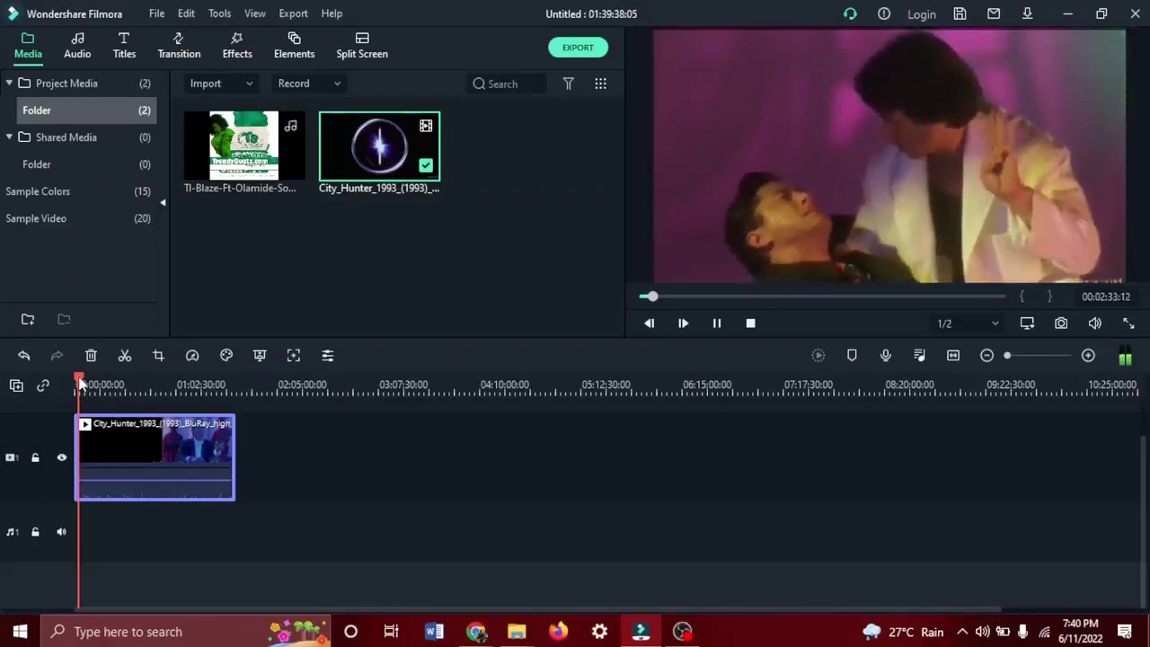
key(space)
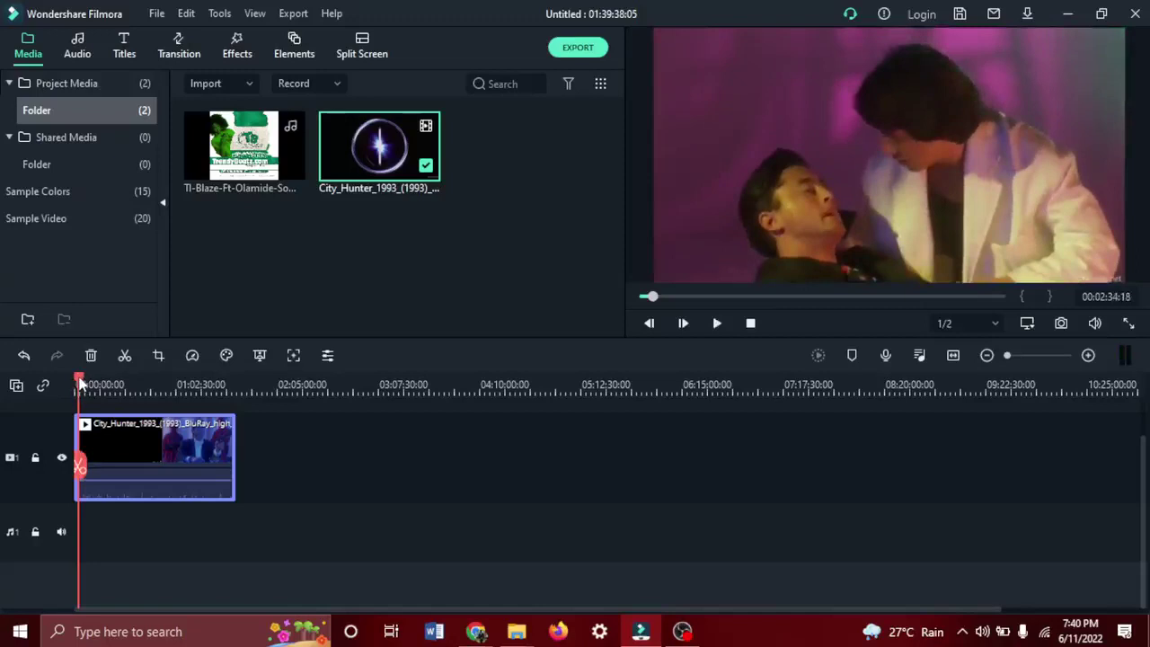
drag(80, 382, 77, 382)
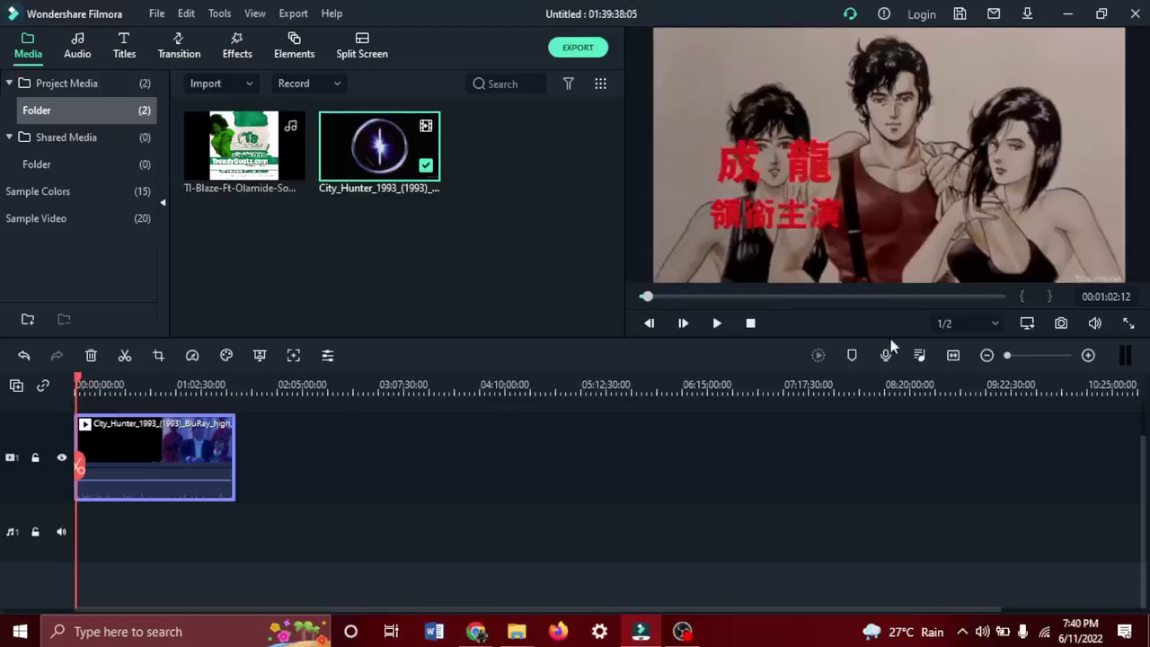
click(1087, 354)
click(1087, 355)
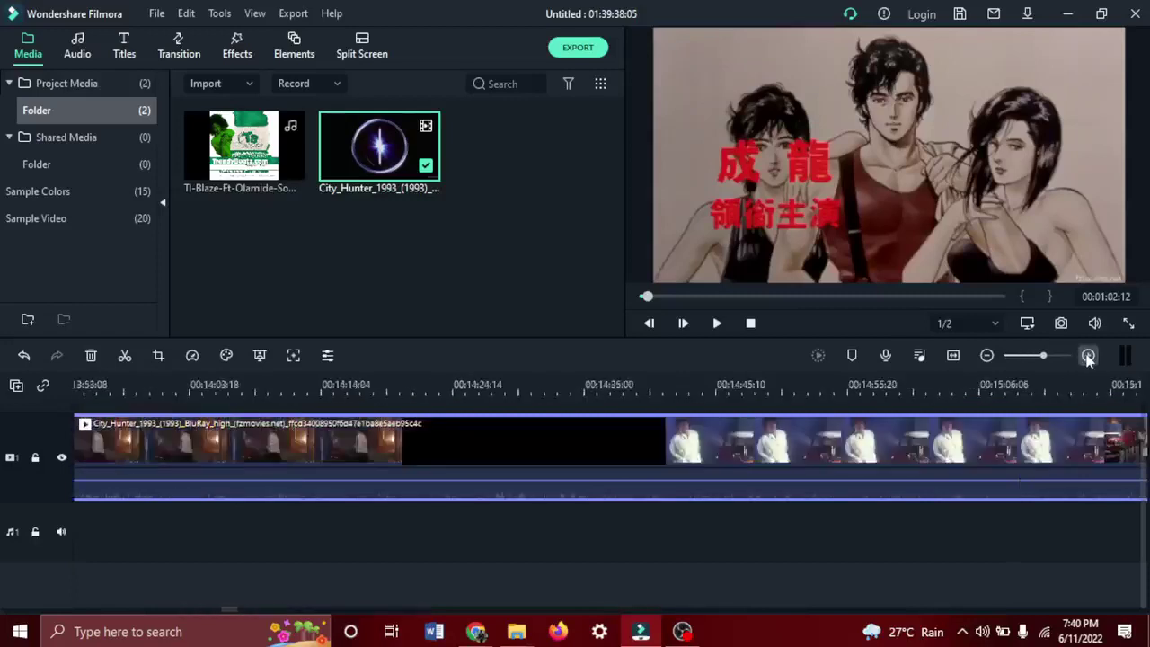
click(1087, 355)
click(1087, 355)
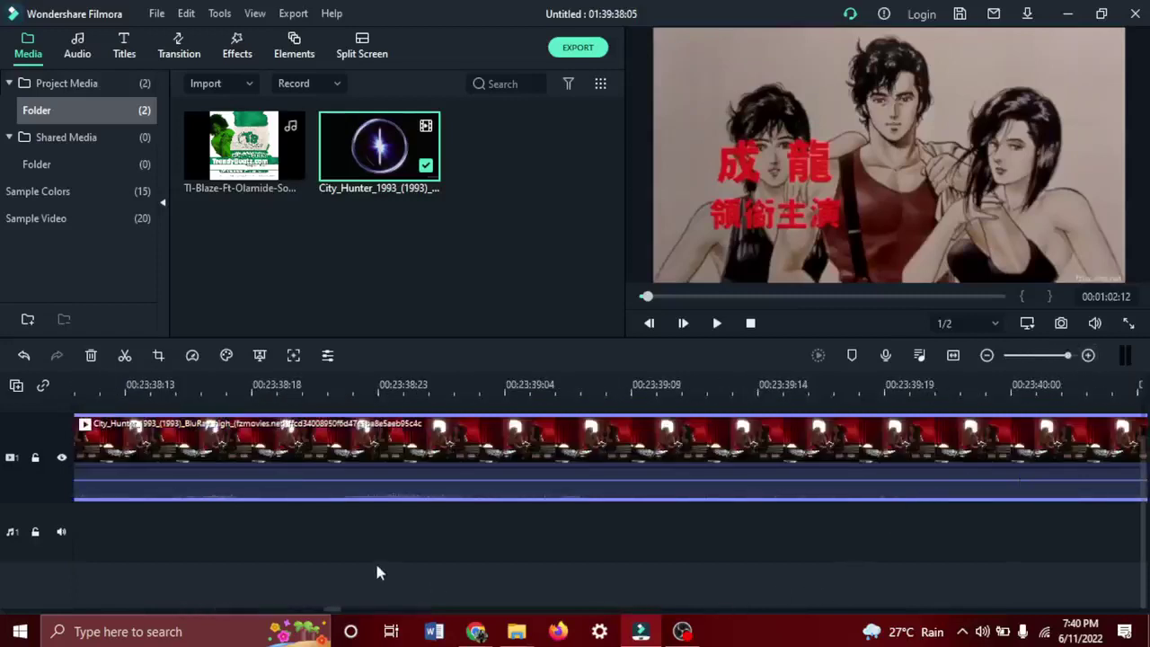
drag(334, 614, 79, 610)
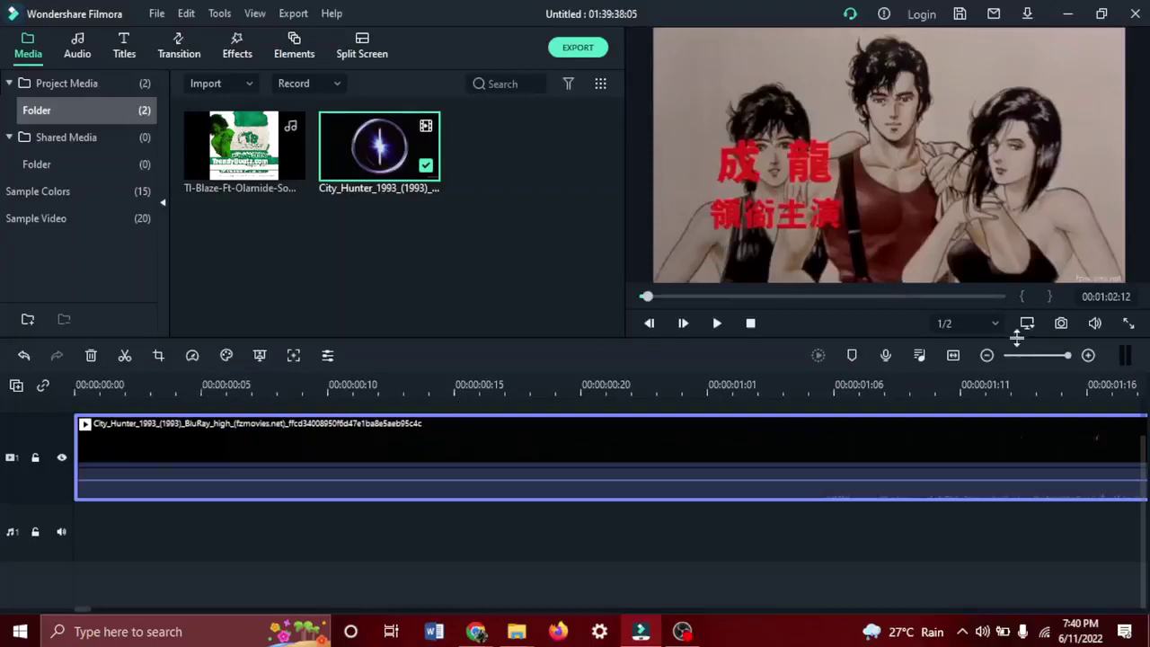
click(985, 355)
click(986, 355)
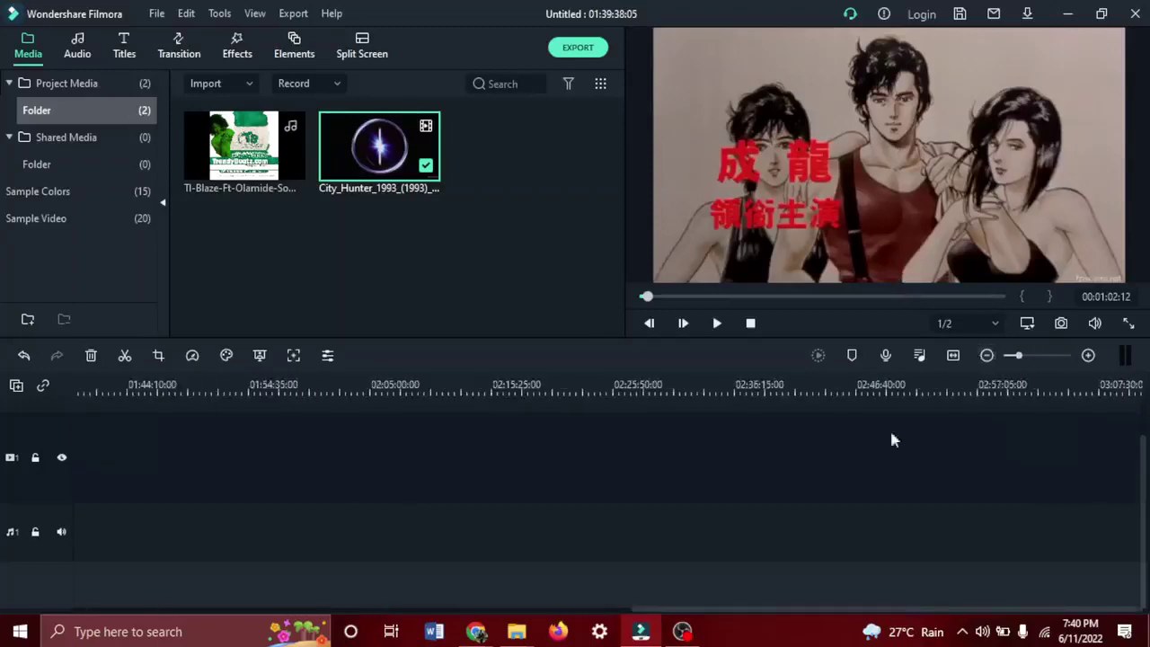
drag(745, 603, 392, 616)
drag(710, 611, 63, 629)
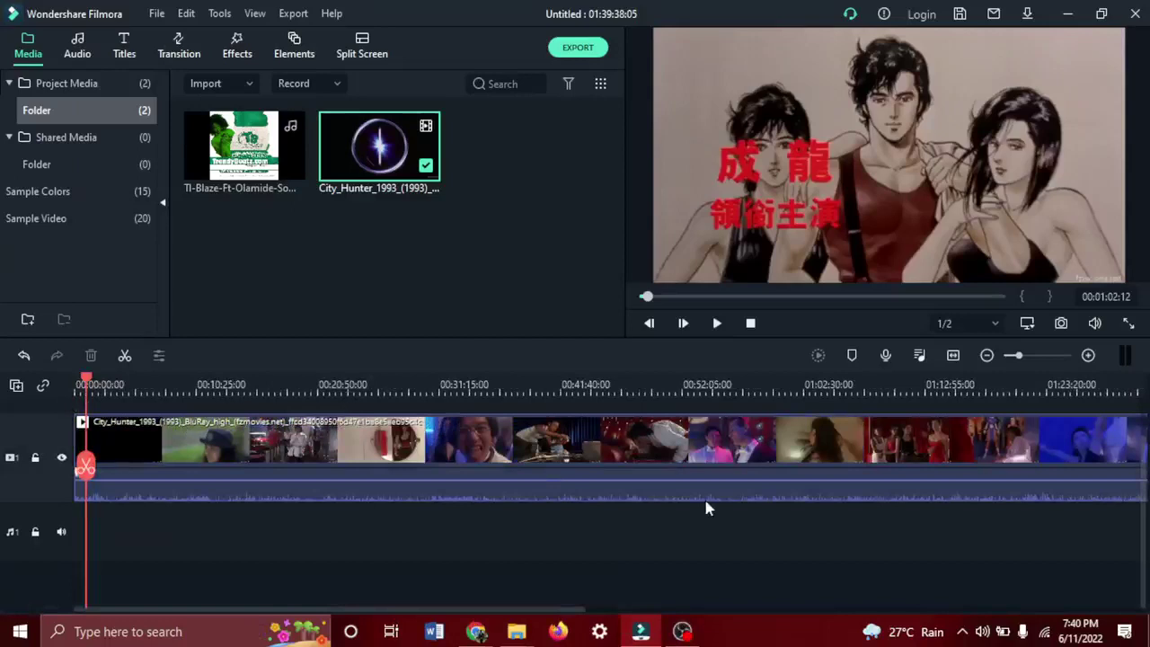
click(986, 355)
click(986, 354)
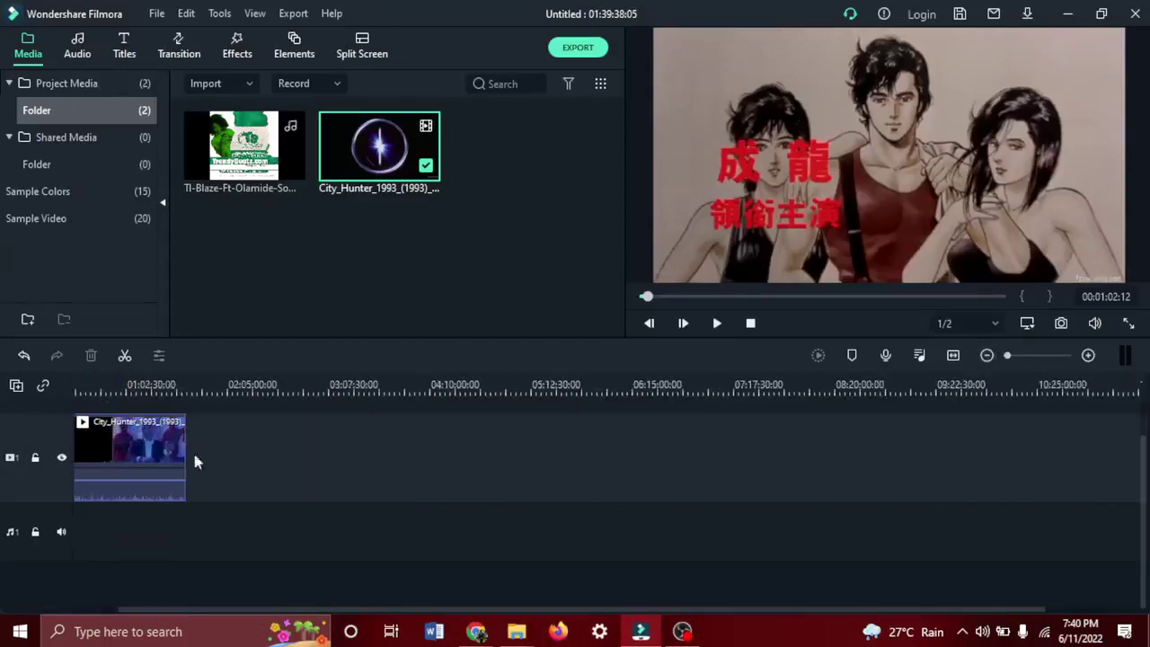
drag(205, 611, 160, 612)
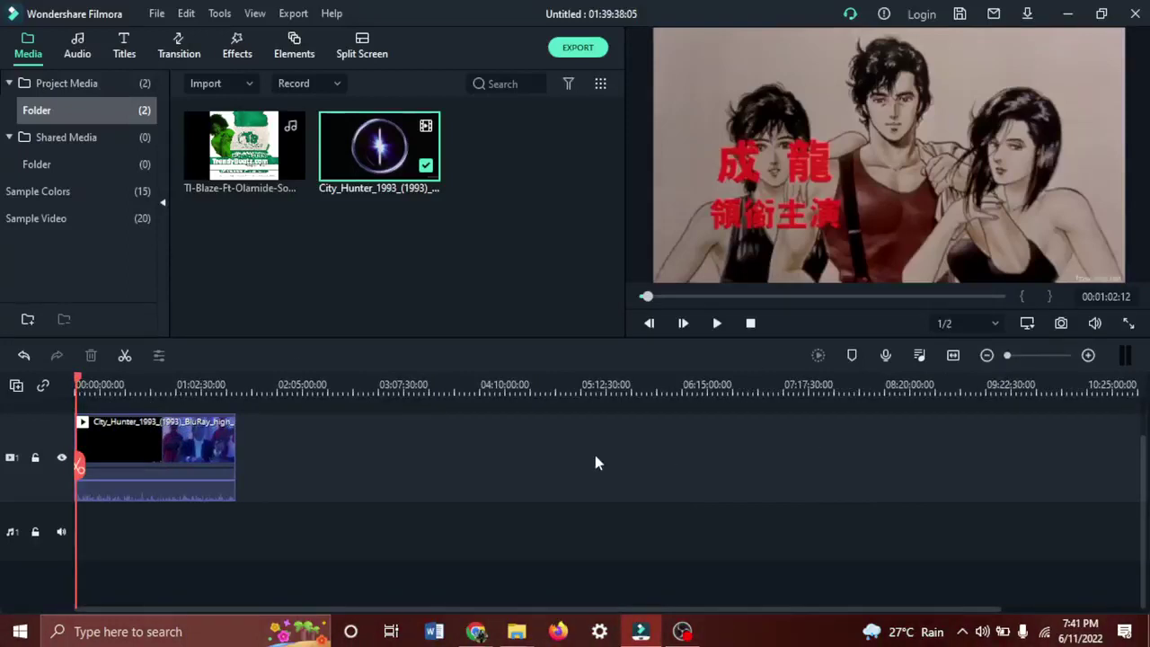
mouse_move(475, 632)
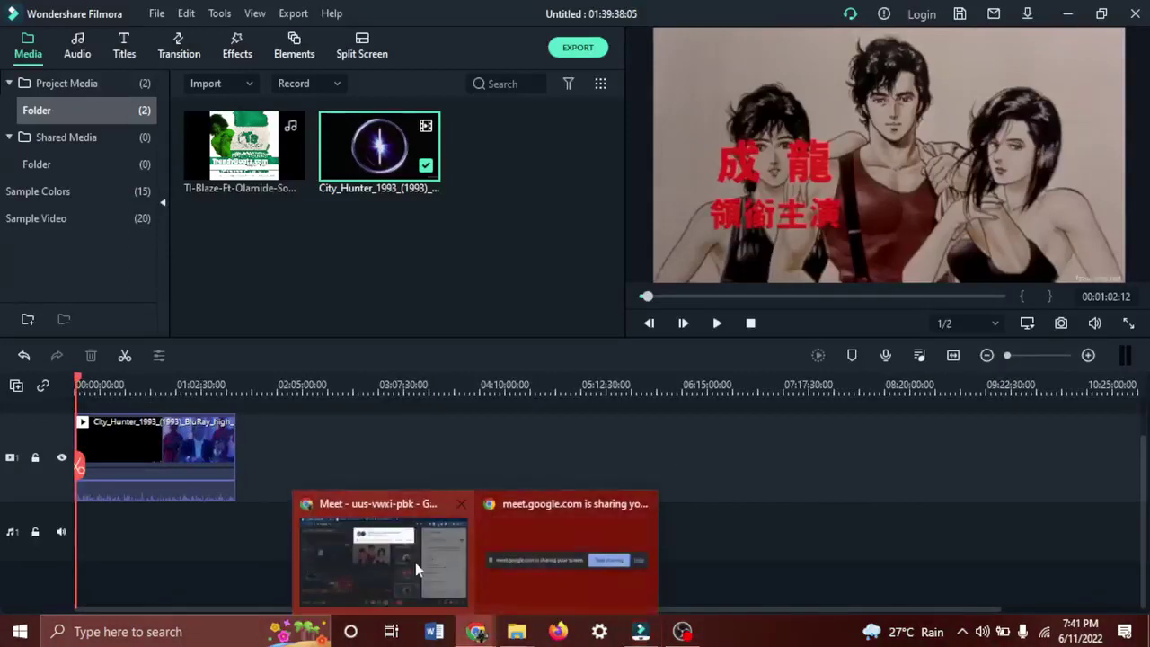
click(384, 557)
Admit both waiting guests into the Google Meet call, then switch back to Filmora.
click(727, 167)
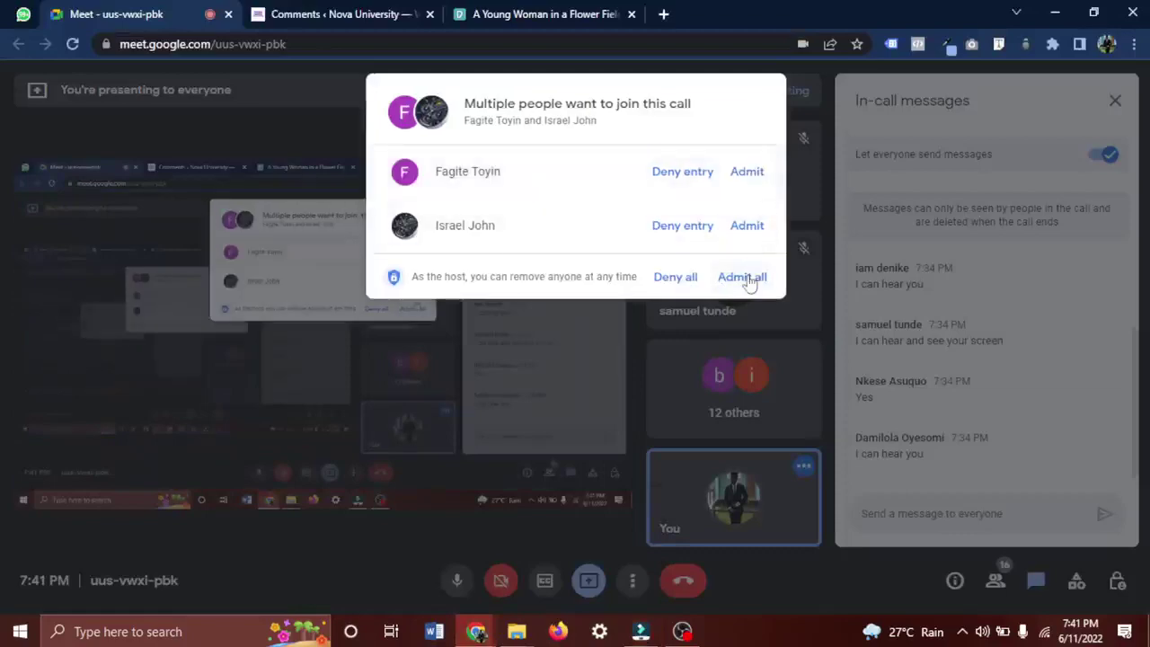
click(745, 277)
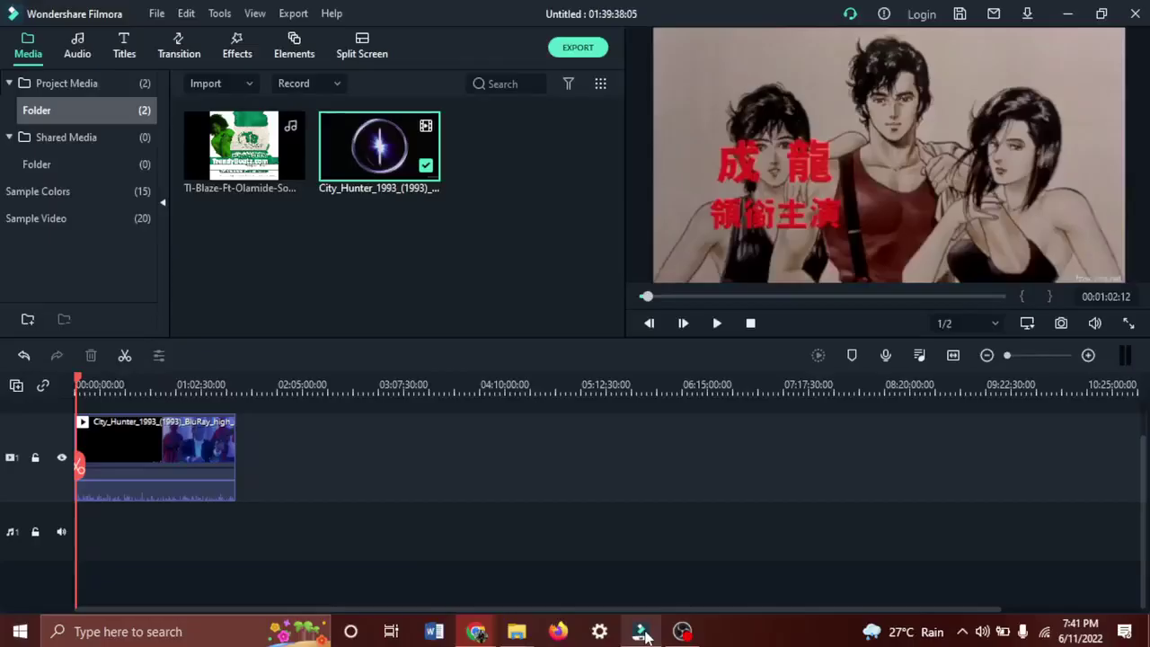
click(642, 632)
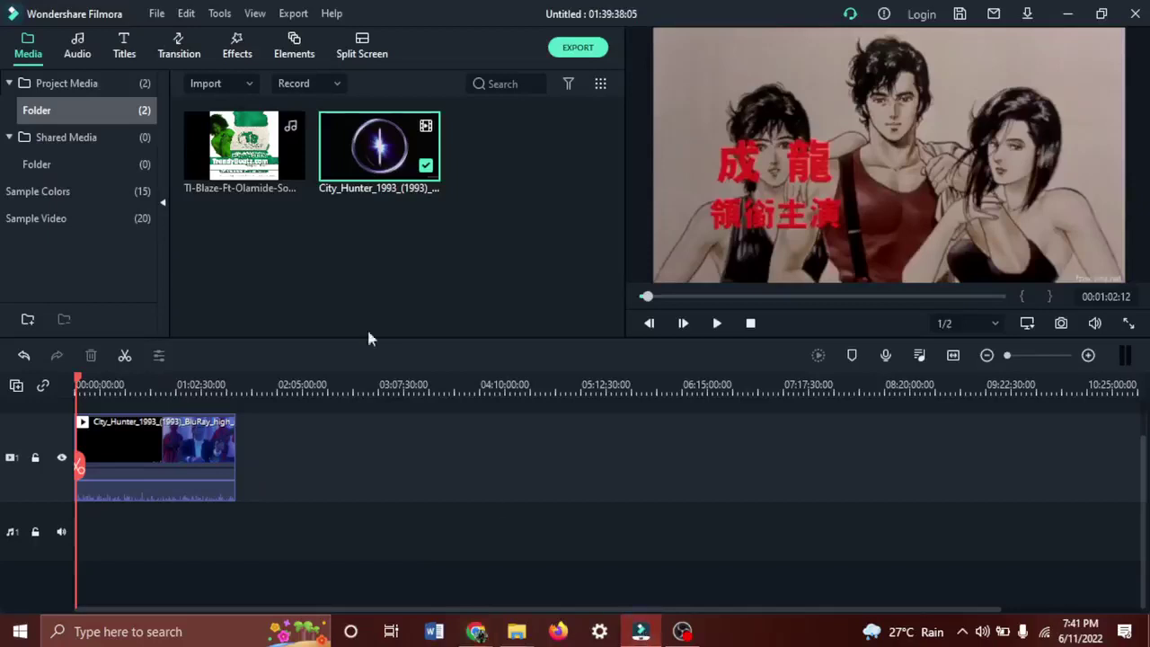
Select the City_Hunter clip, zoom the timeline in four times, and park the playhead at 00:01:00:18.
click(205, 454)
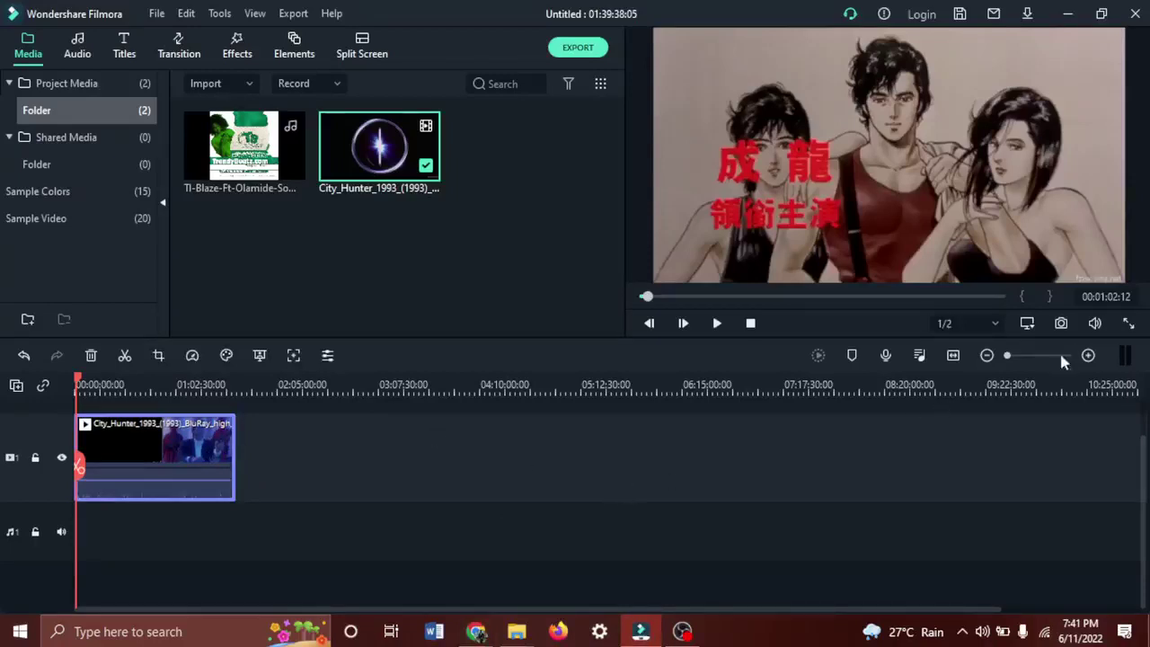
click(1088, 356)
click(1088, 356)
click(1088, 356)
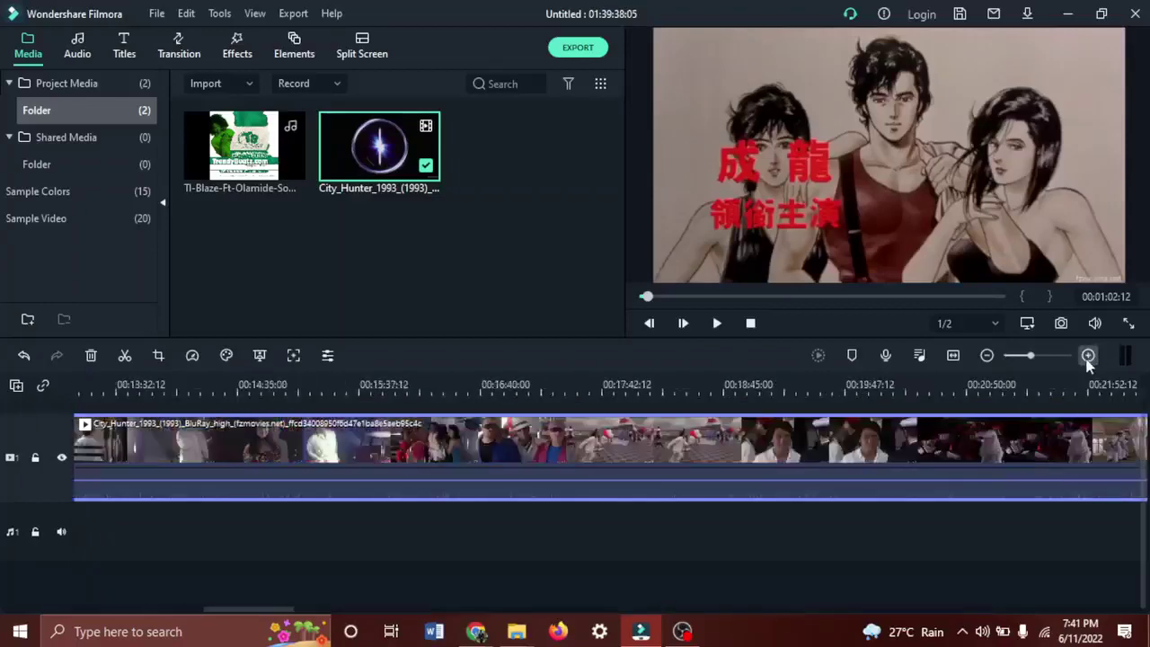
click(1088, 355)
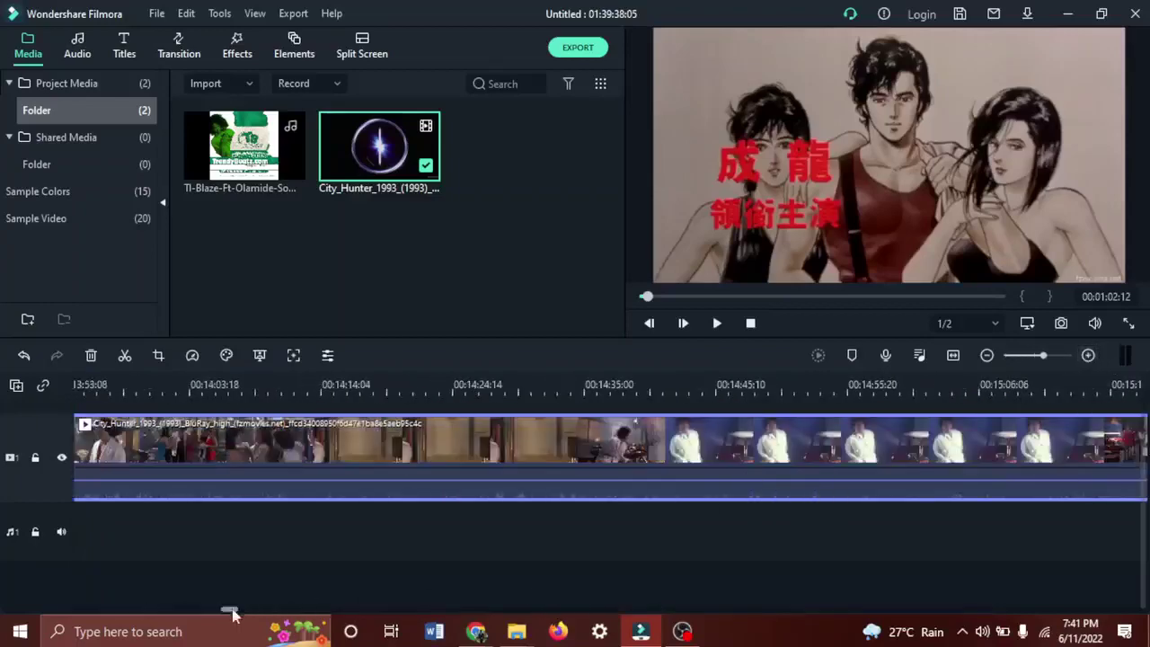
drag(231, 613, 80, 611)
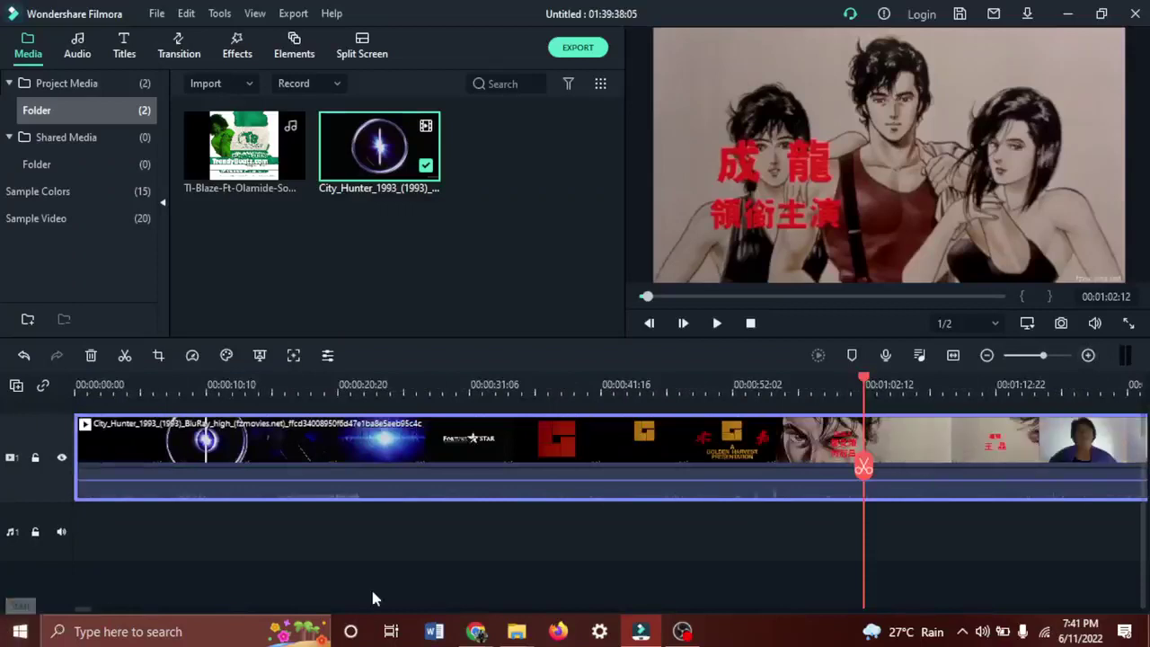
drag(864, 468, 549, 440)
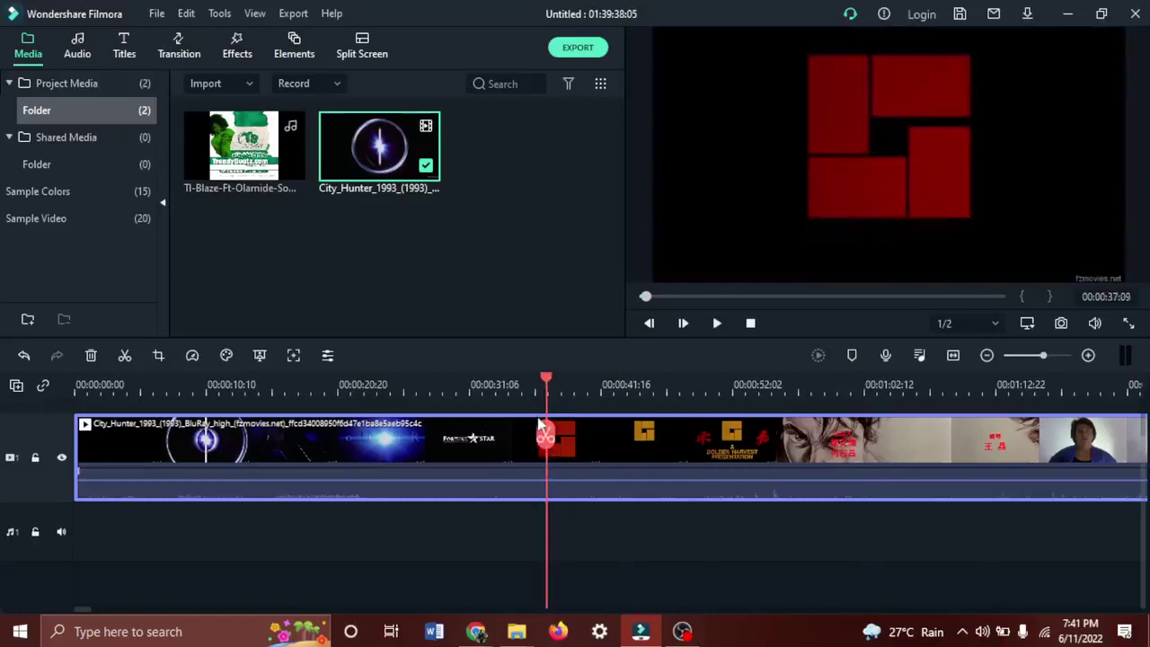
drag(545, 437, 842, 438)
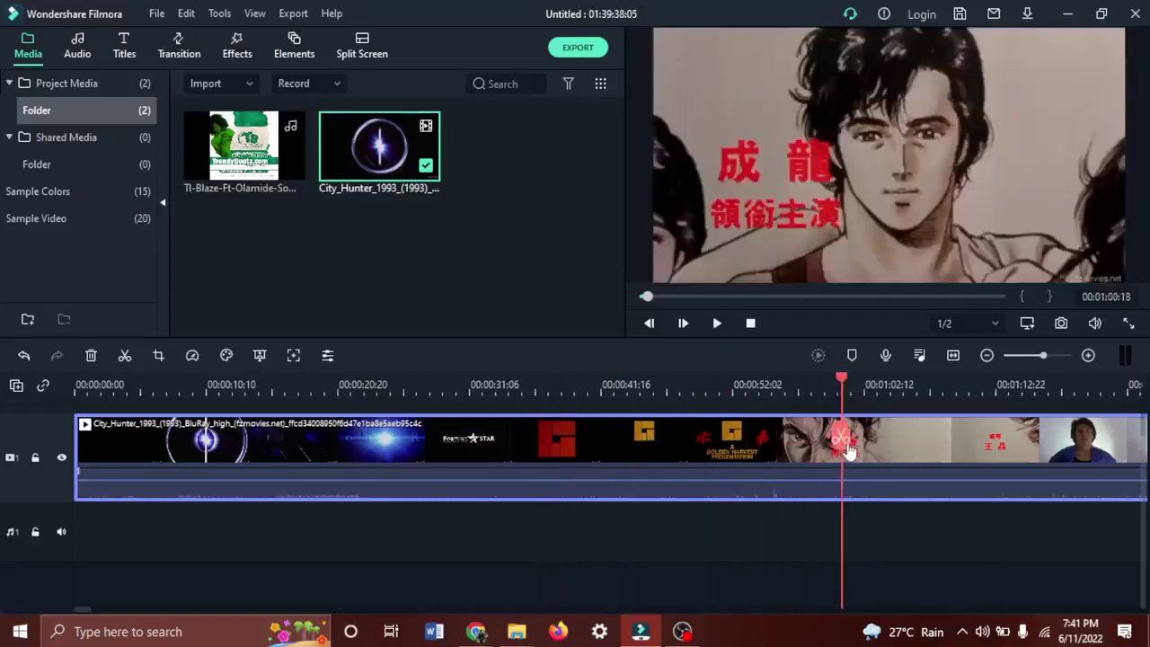
Split the City Hunter clip at about 01:12:23 and drag the right-hand piece away to leave a gap.
double_click(975, 453)
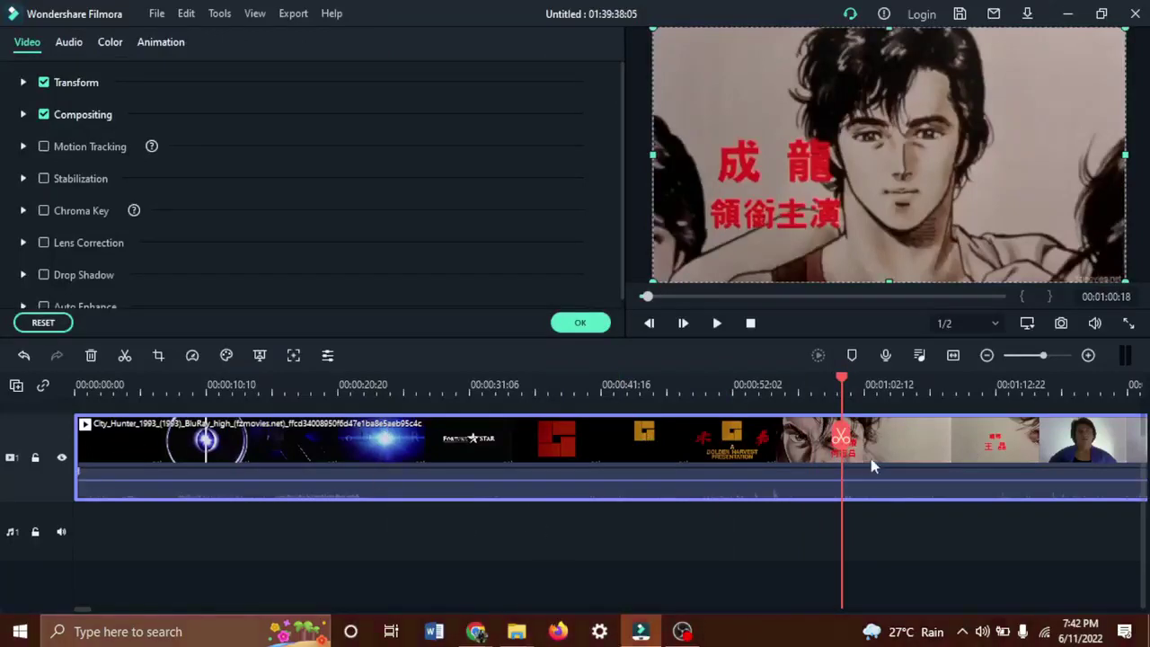
drag(844, 440, 995, 412)
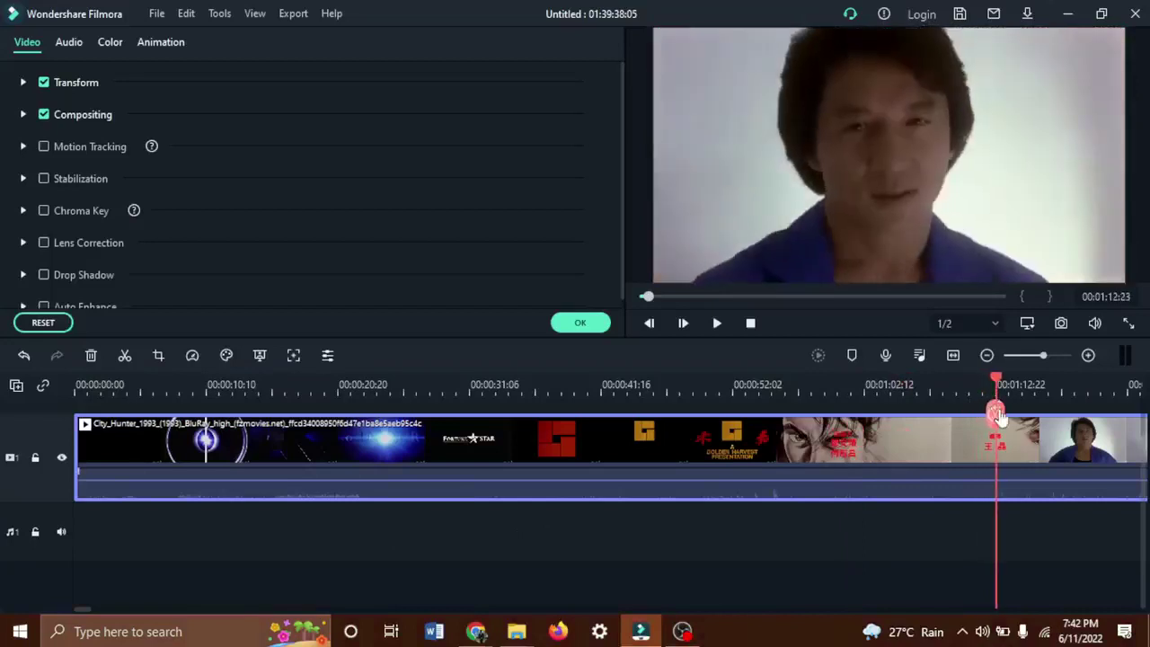
click(996, 418)
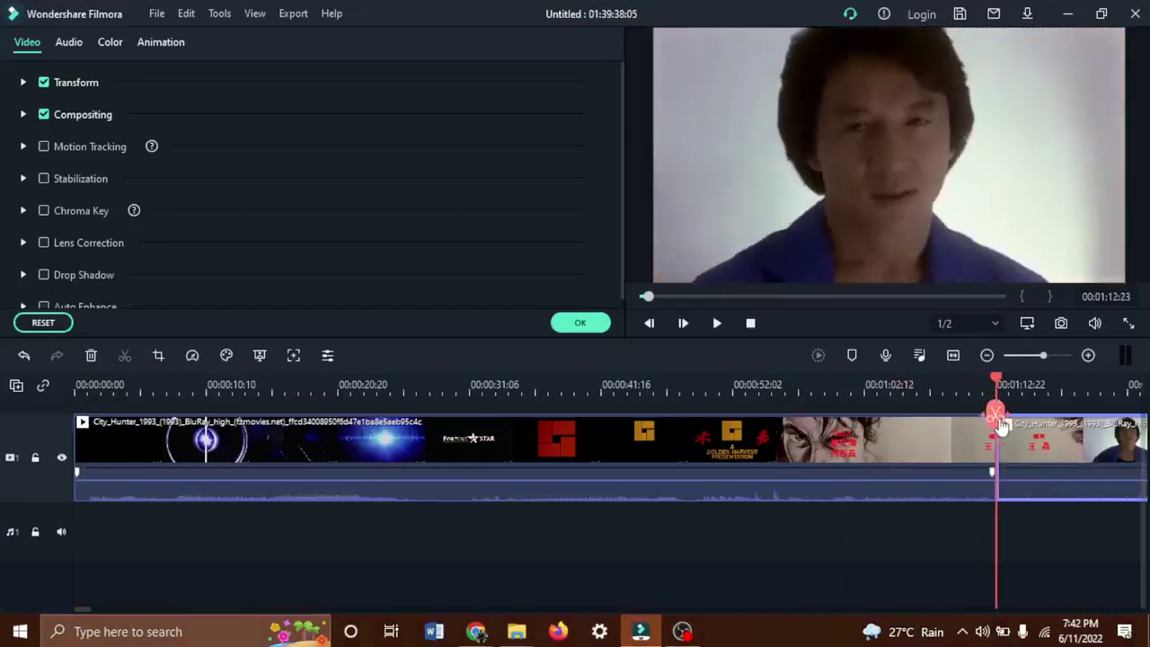
click(995, 429)
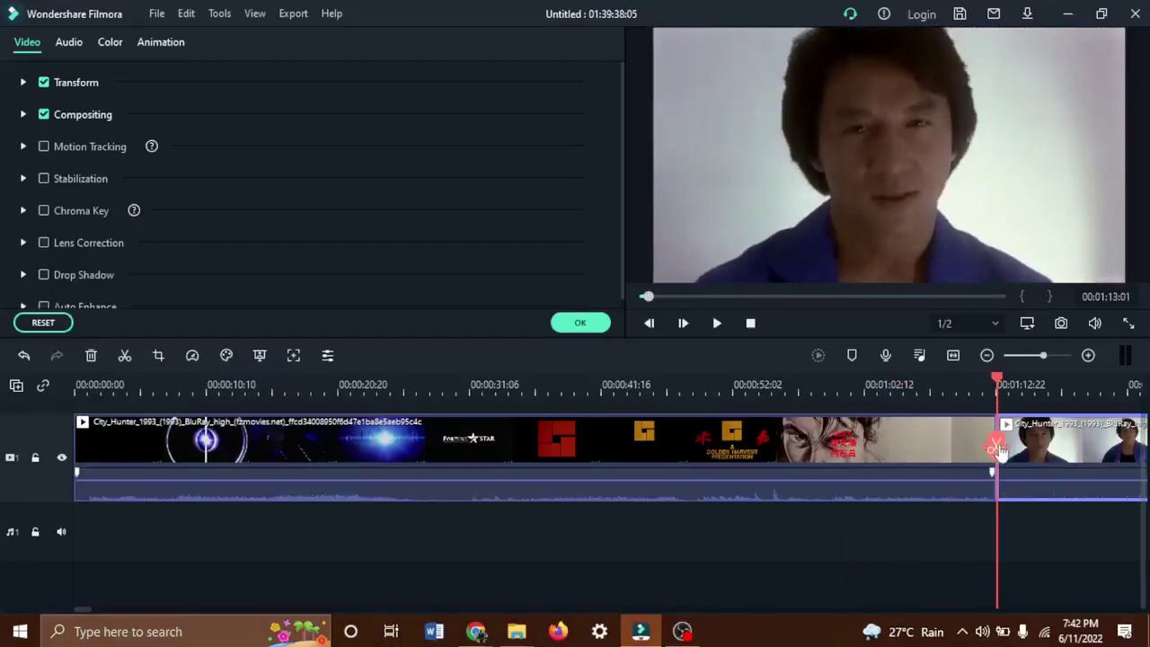
click(926, 447)
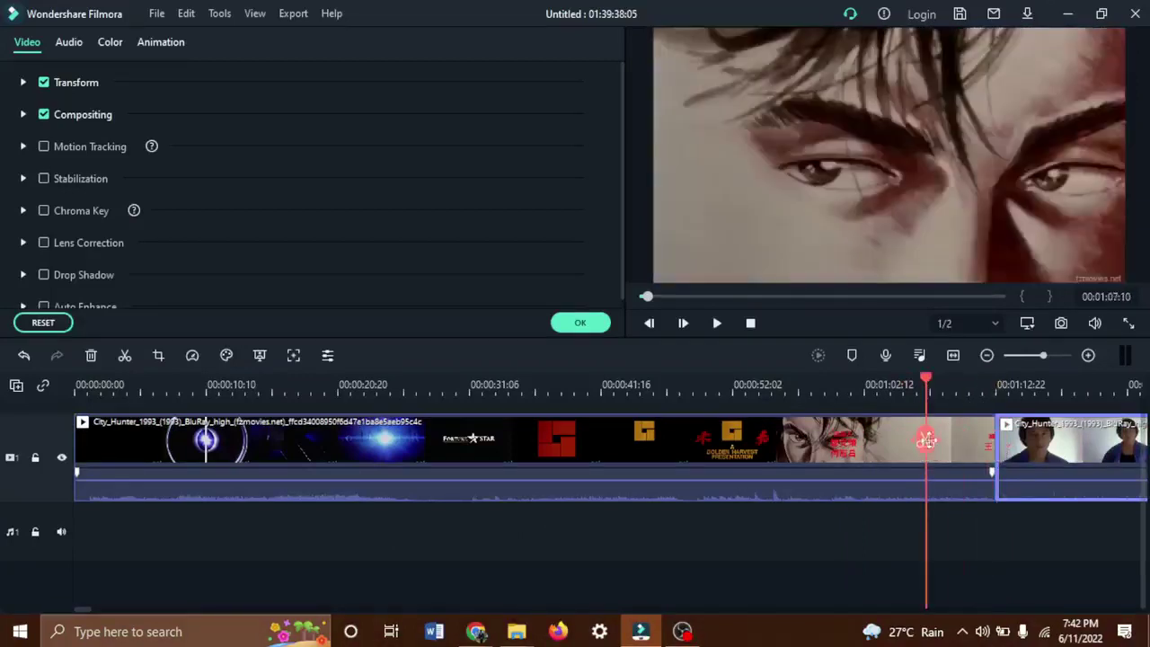
click(986, 445)
click(998, 442)
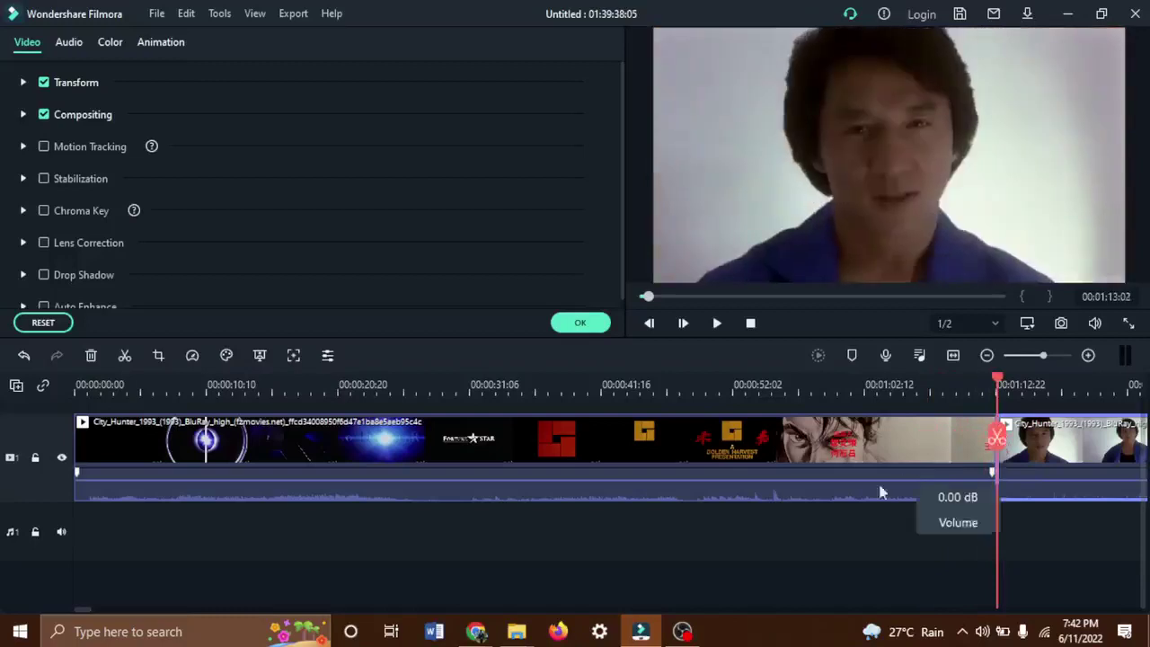
drag(1014, 466, 1073, 476)
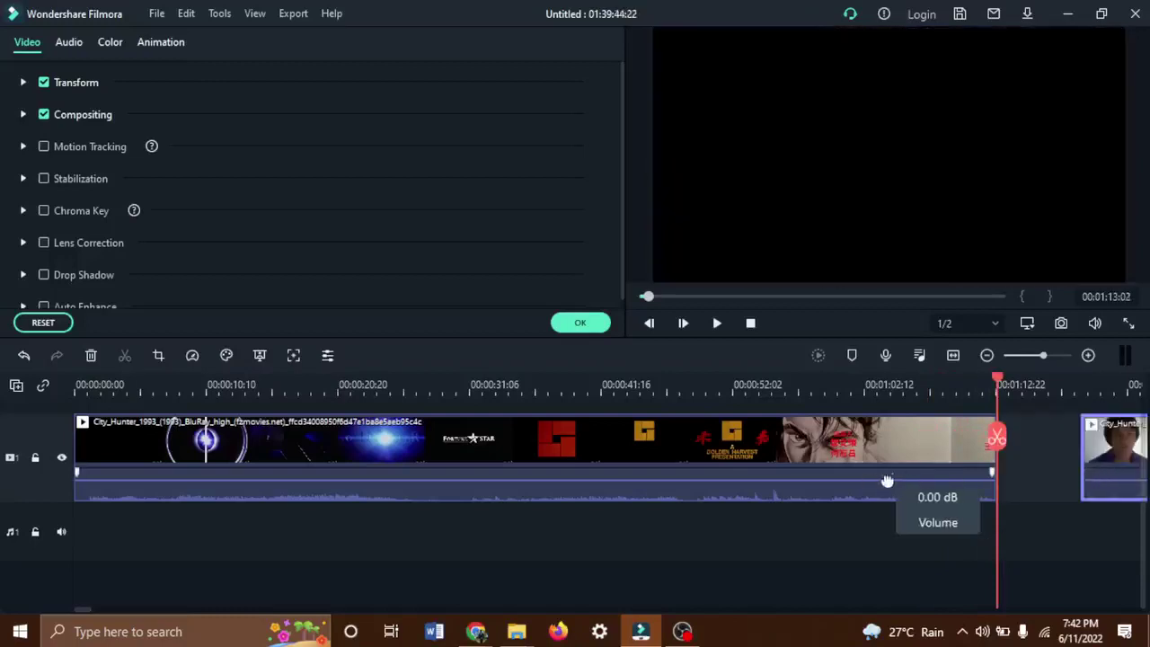
Split the clip again at 00:31:09 and move the second piece right, opening a gap.
drag(886, 480, 854, 486)
drag(997, 437, 1013, 438)
click(1054, 440)
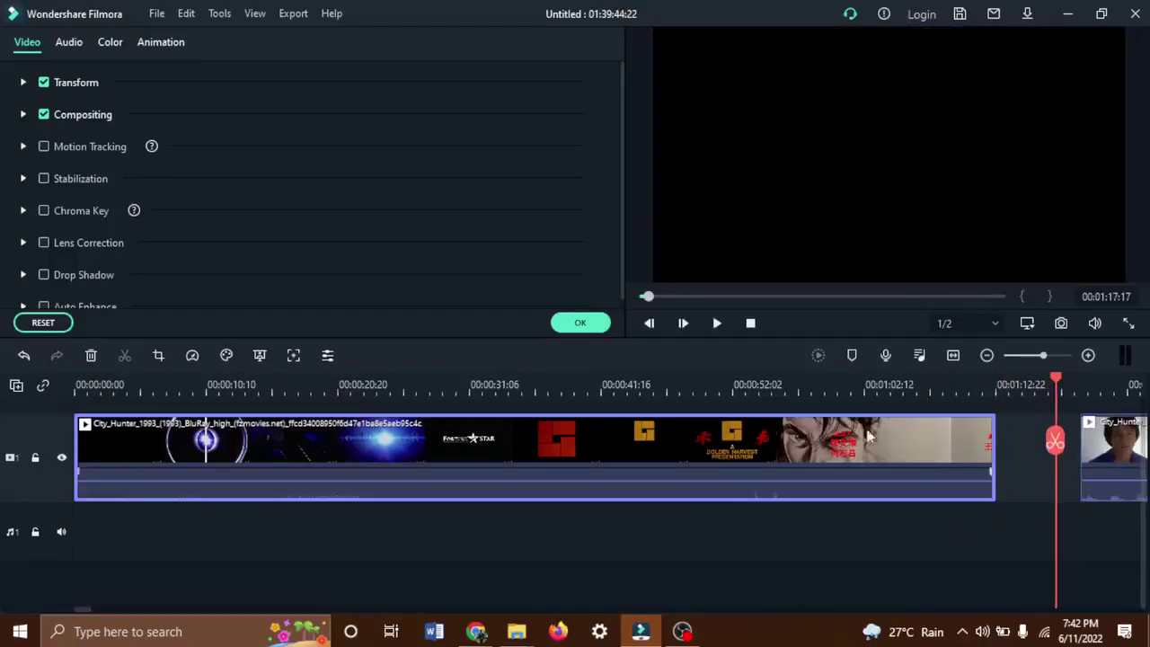
click(469, 388)
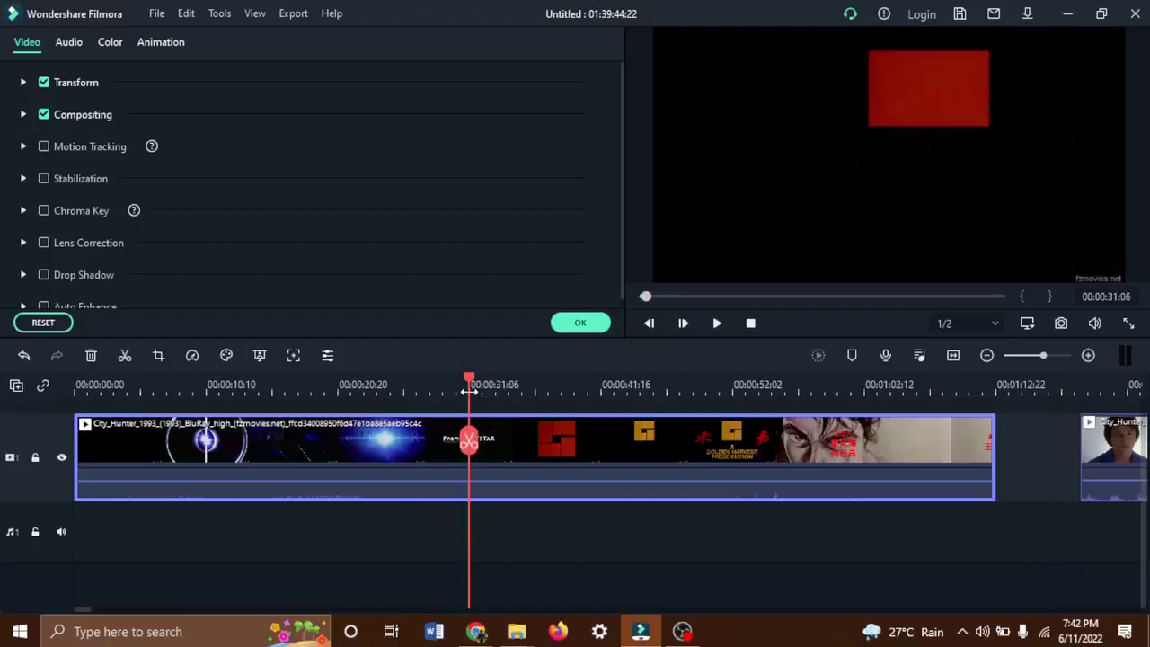
mouse_move(471, 446)
mouse_down()
mouse_move(674, 413)
mouse_move(455, 423)
mouse_move(470, 425)
mouse_up()
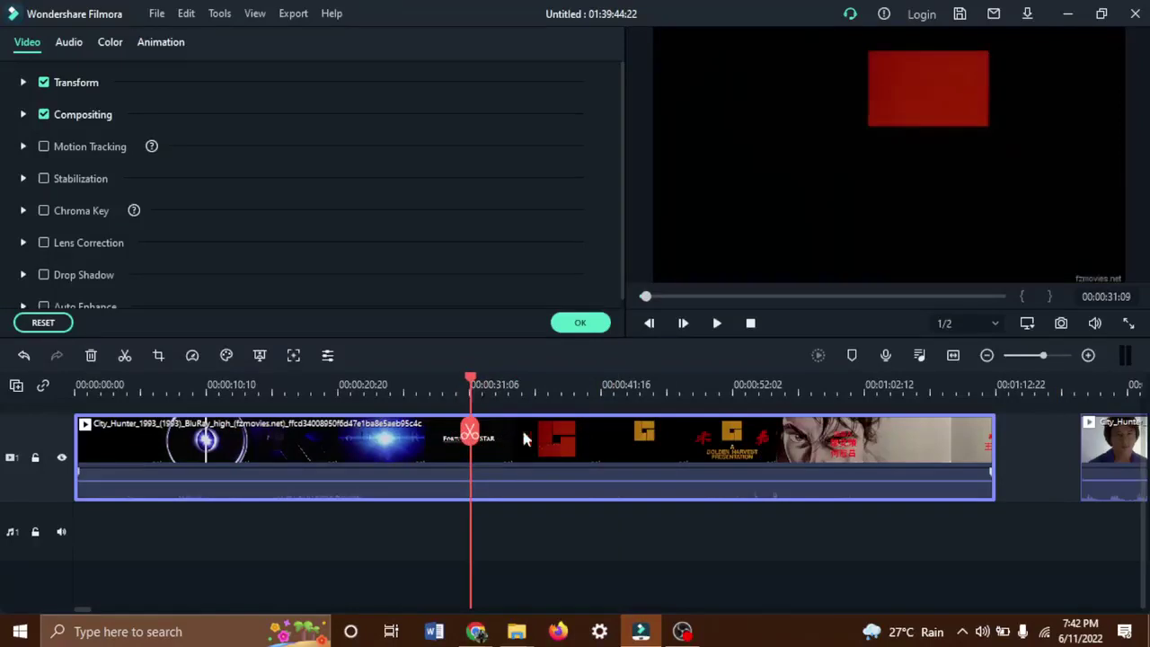
click(470, 434)
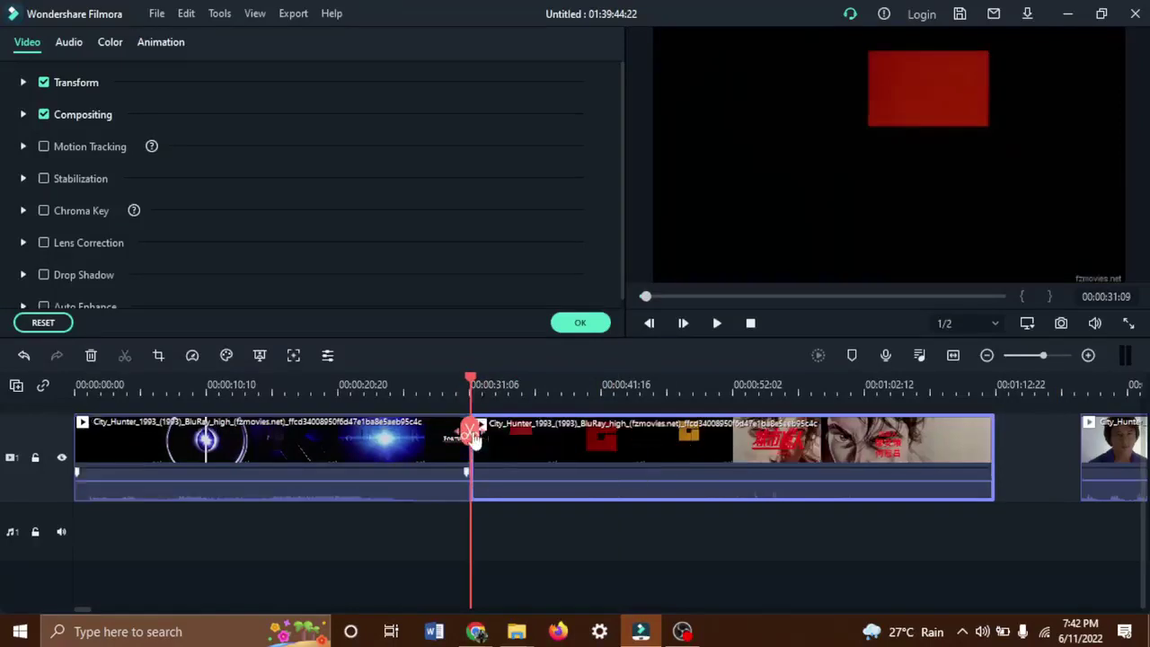
drag(508, 439, 75, 440)
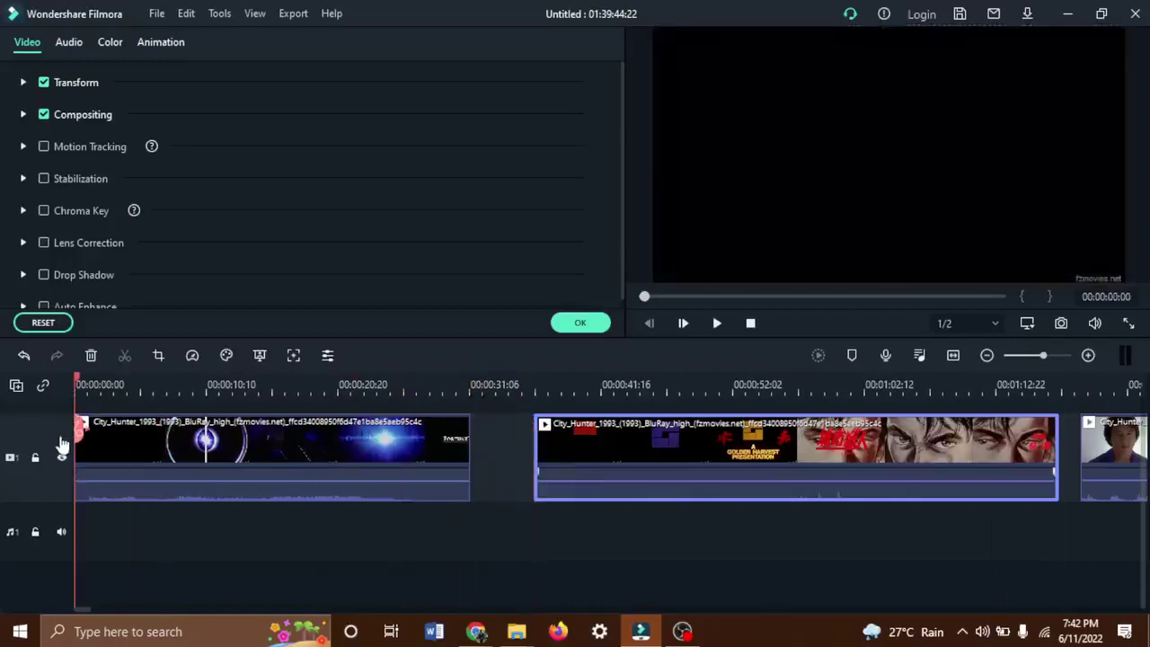
Preview the timeline to the City Hunter title at 00:00:56:16, then drop the TI-Blaze Sometimes remix onto the audio track.
key(space)
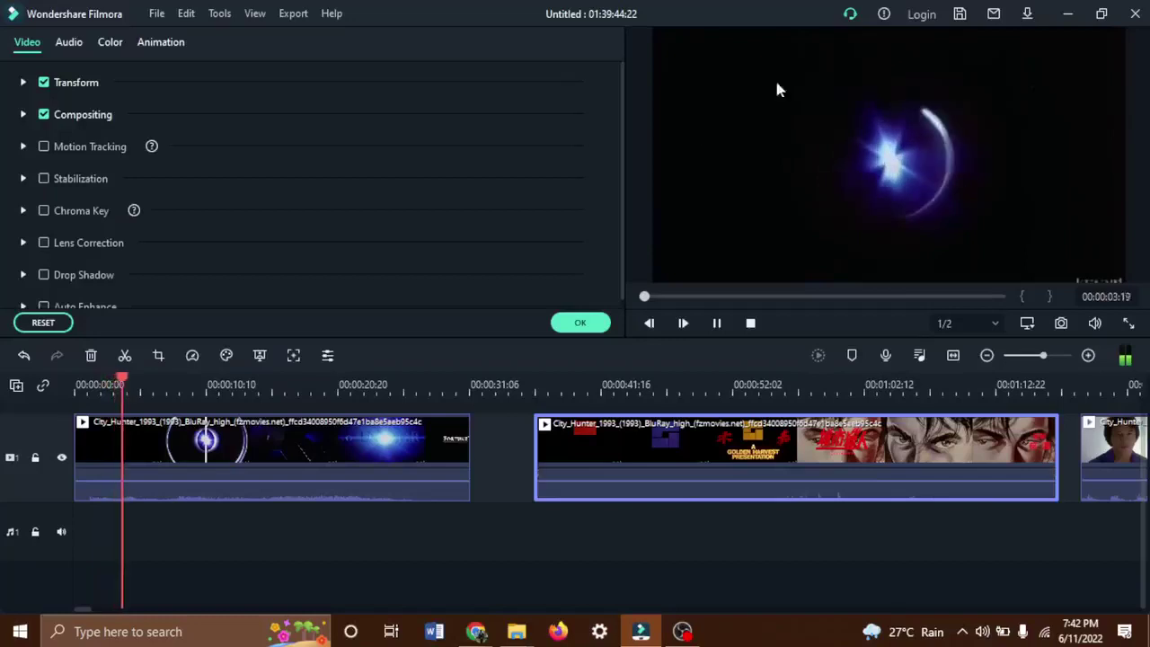
click(579, 322)
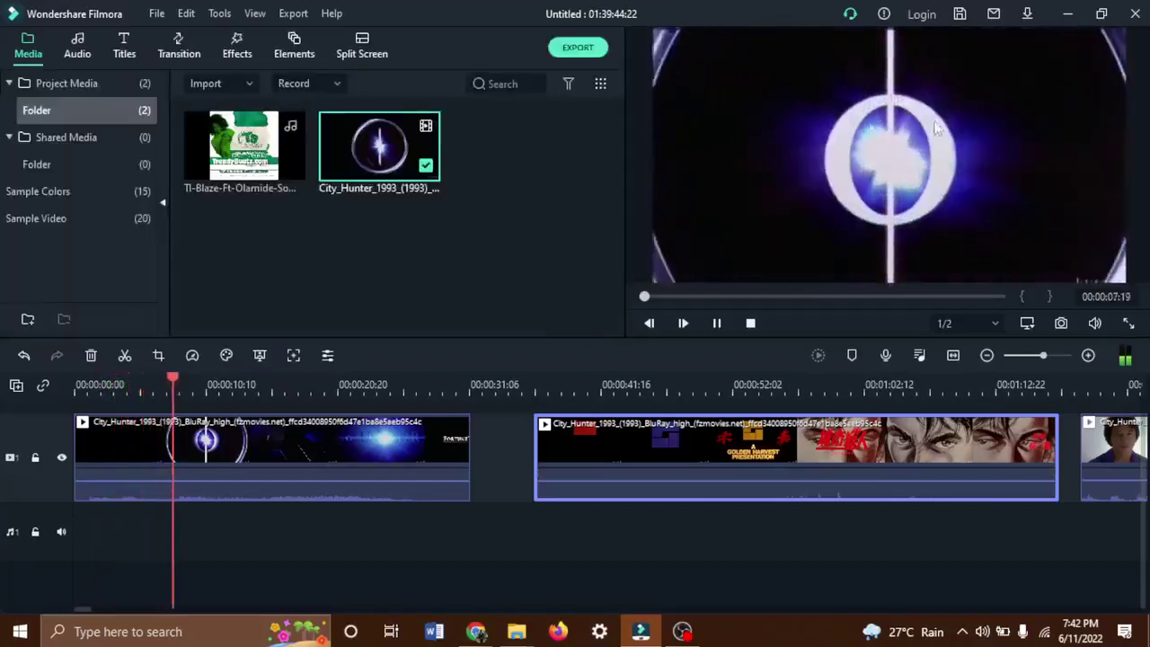
click(405, 388)
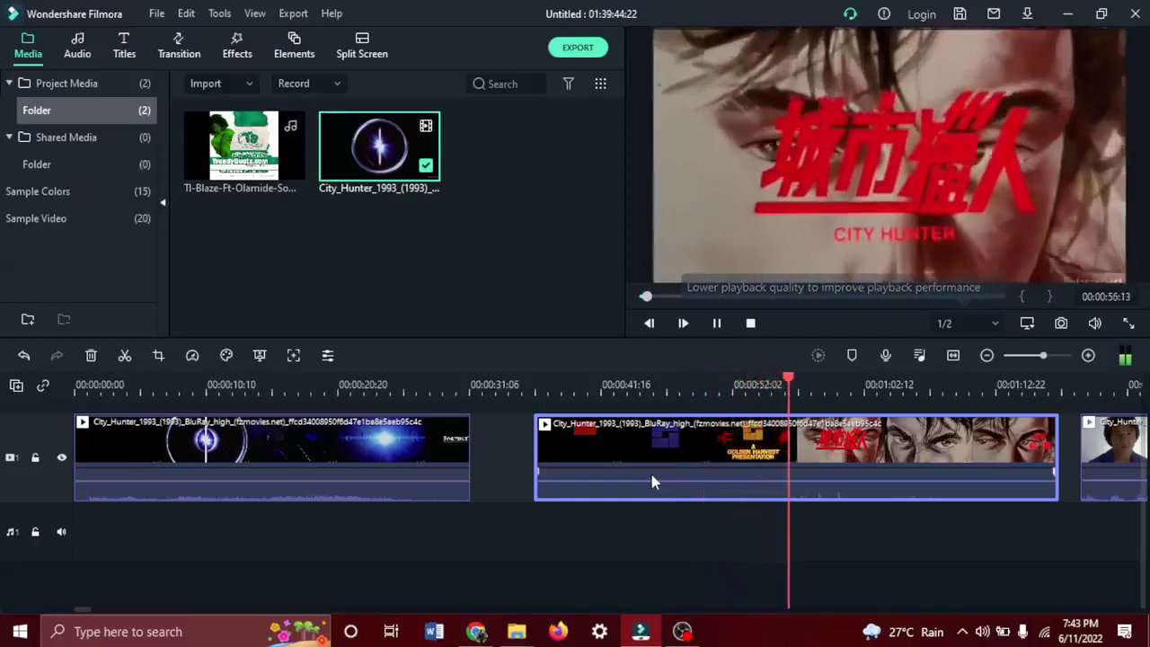
key(space)
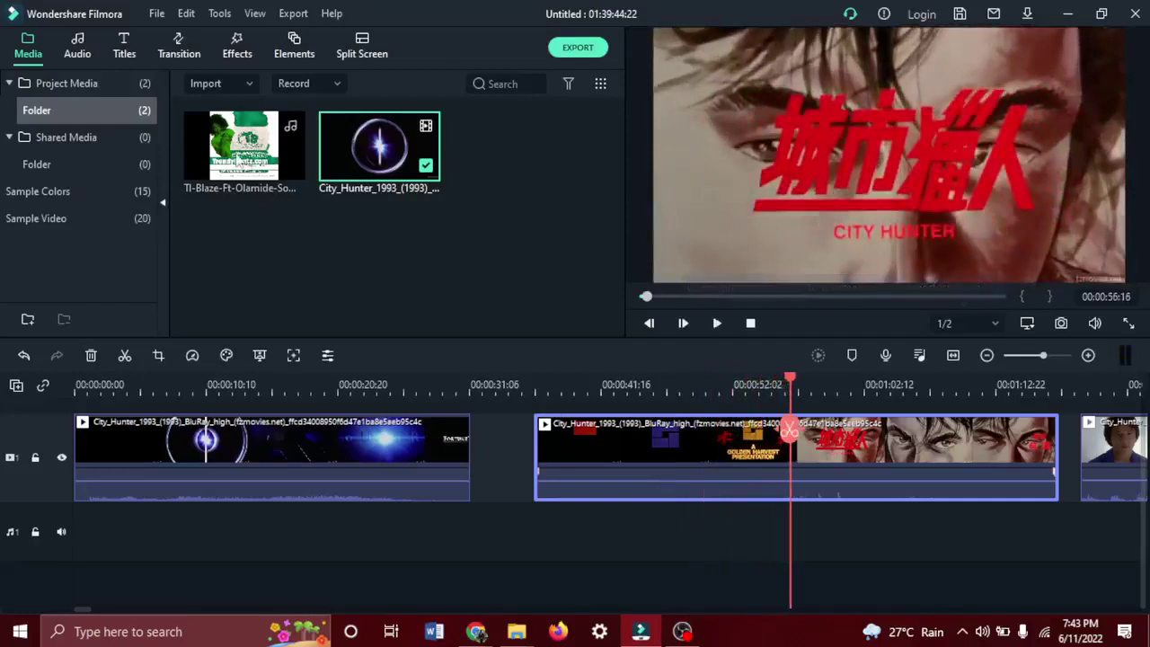
drag(239, 157, 52, 551)
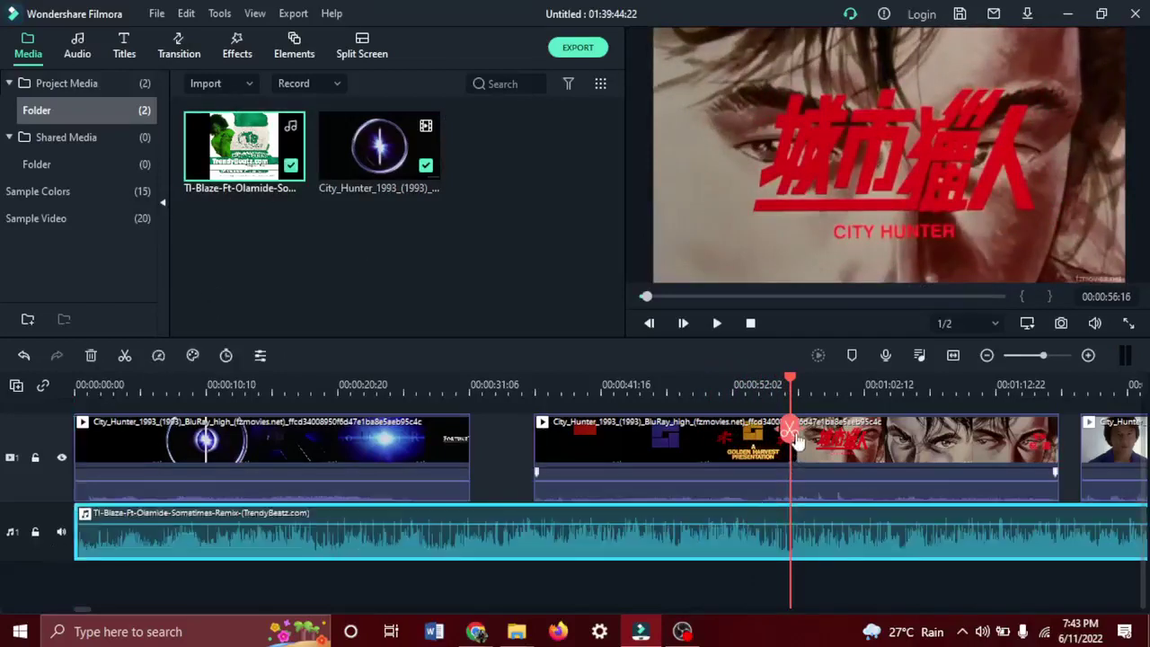
drag(797, 442, 52, 350)
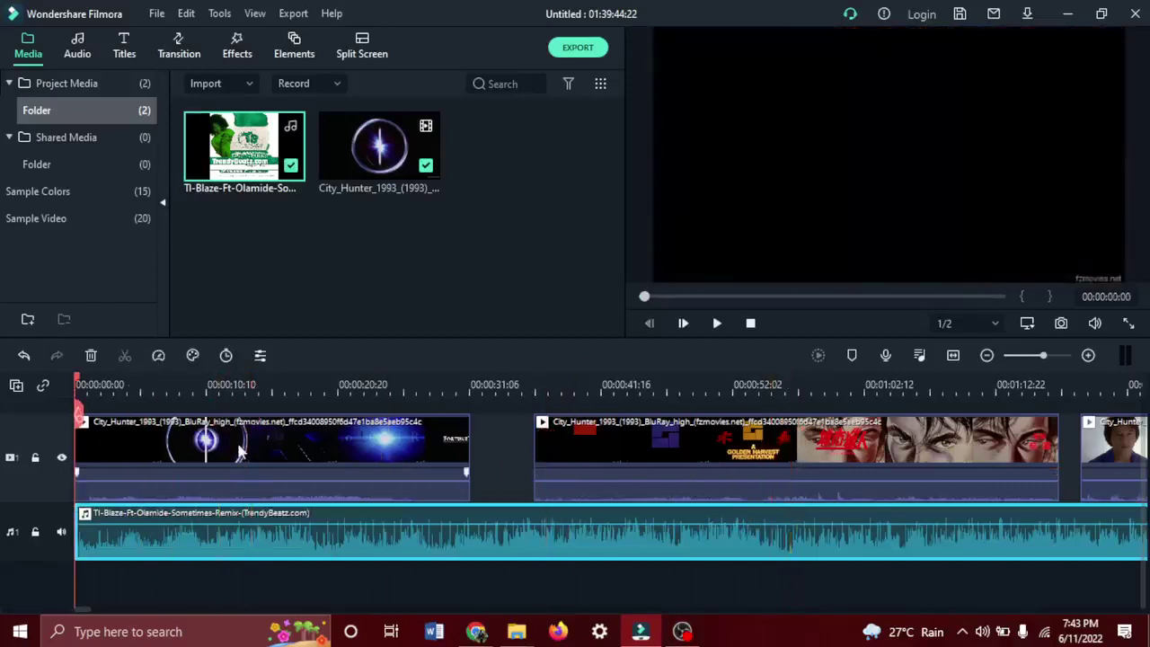
click(241, 451)
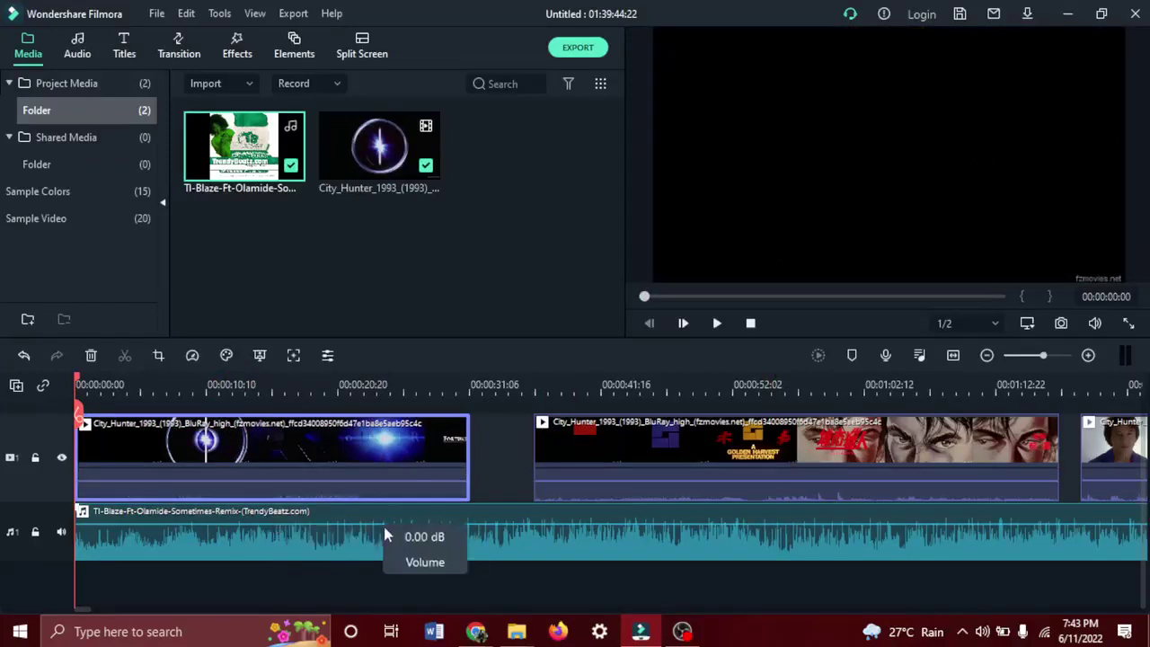
key(space)
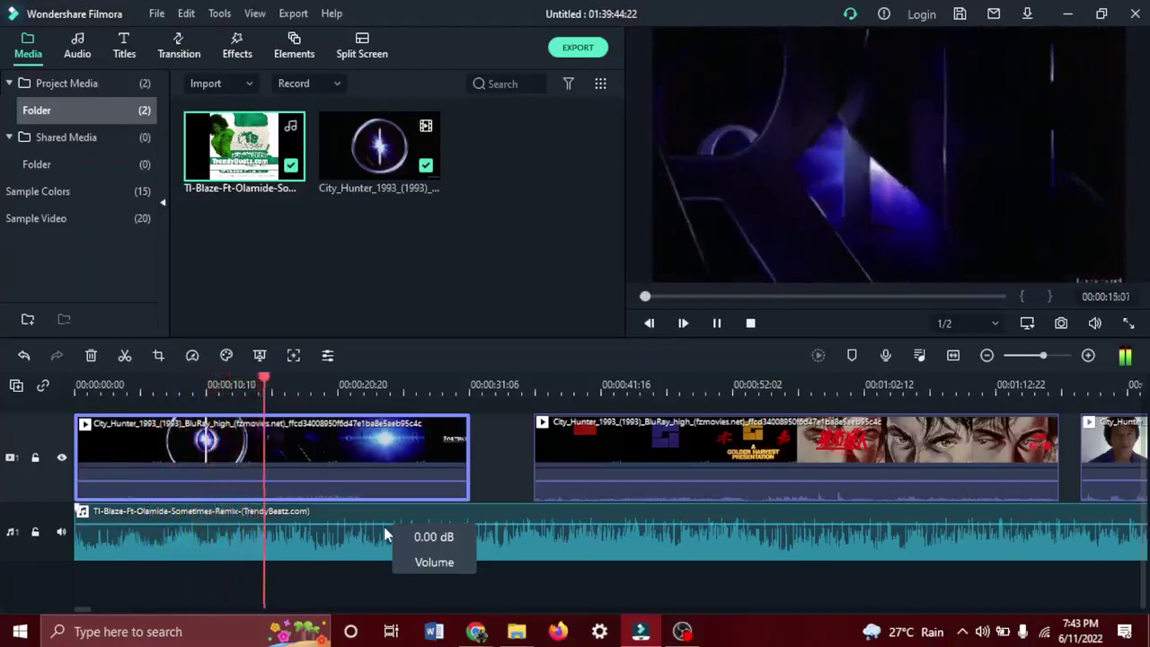
key(space)
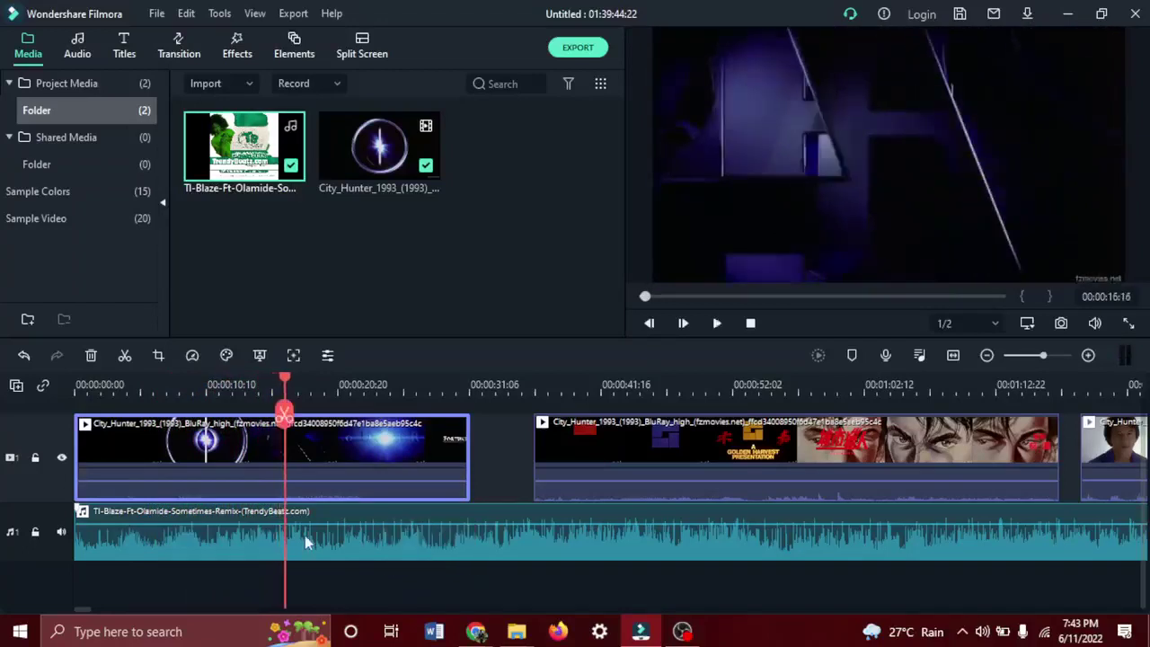
click(539, 555)
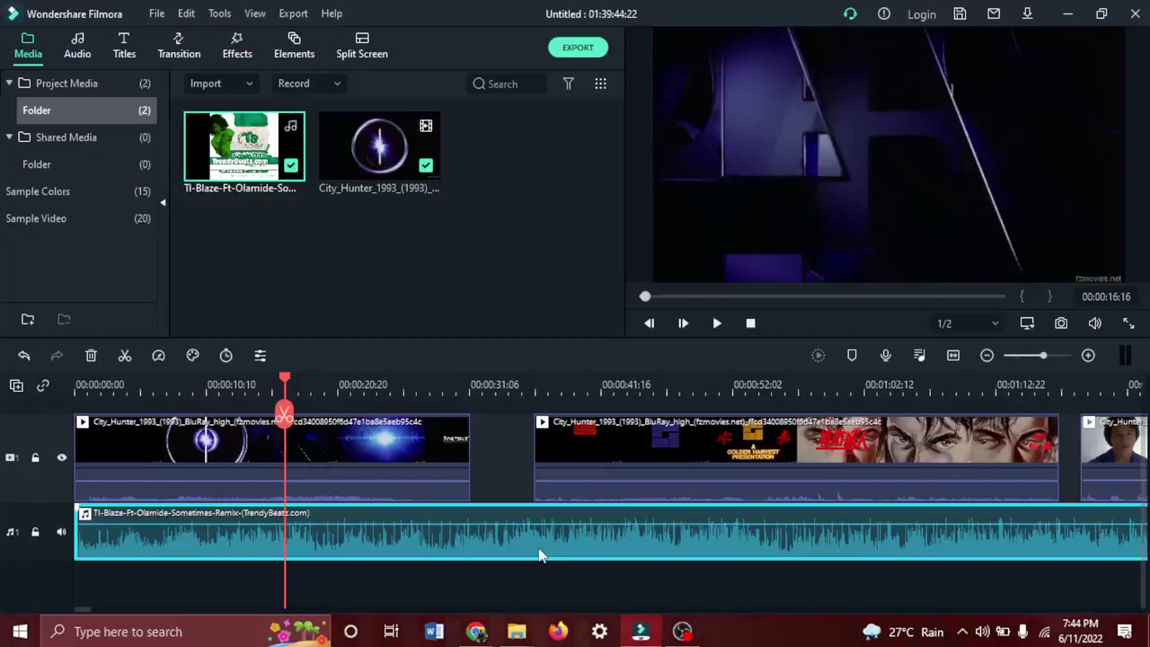
Undo the added song and Shift+Delete all three video clips from the timeline.
key(ctrl+z)
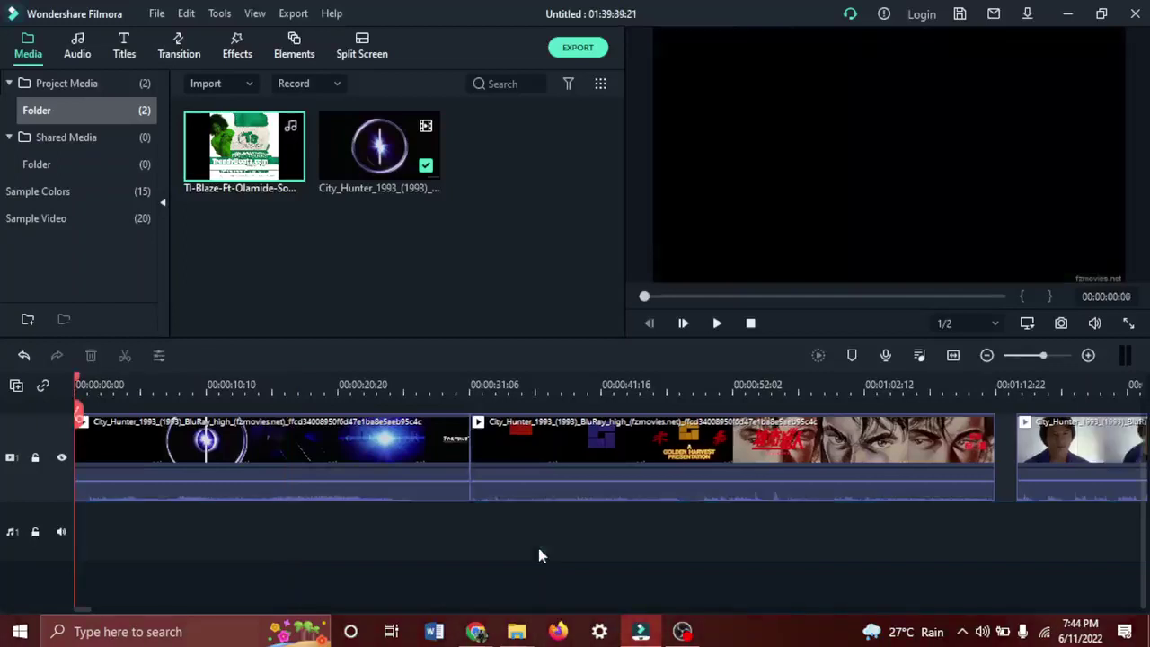
click(660, 461)
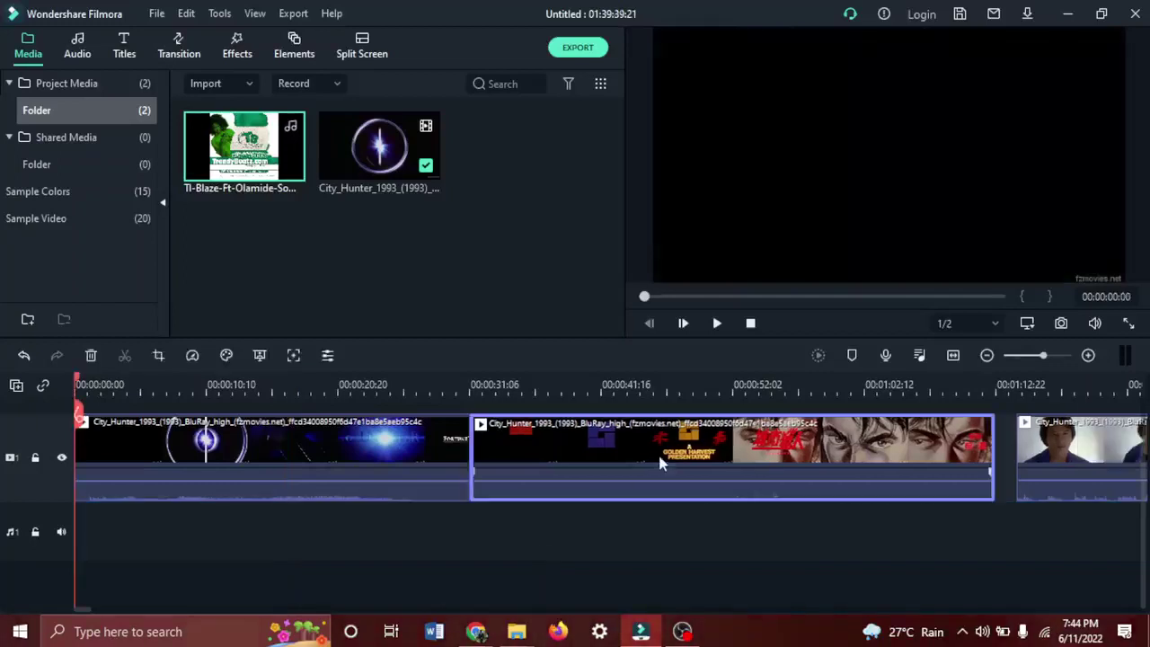
key(shift+Delete)
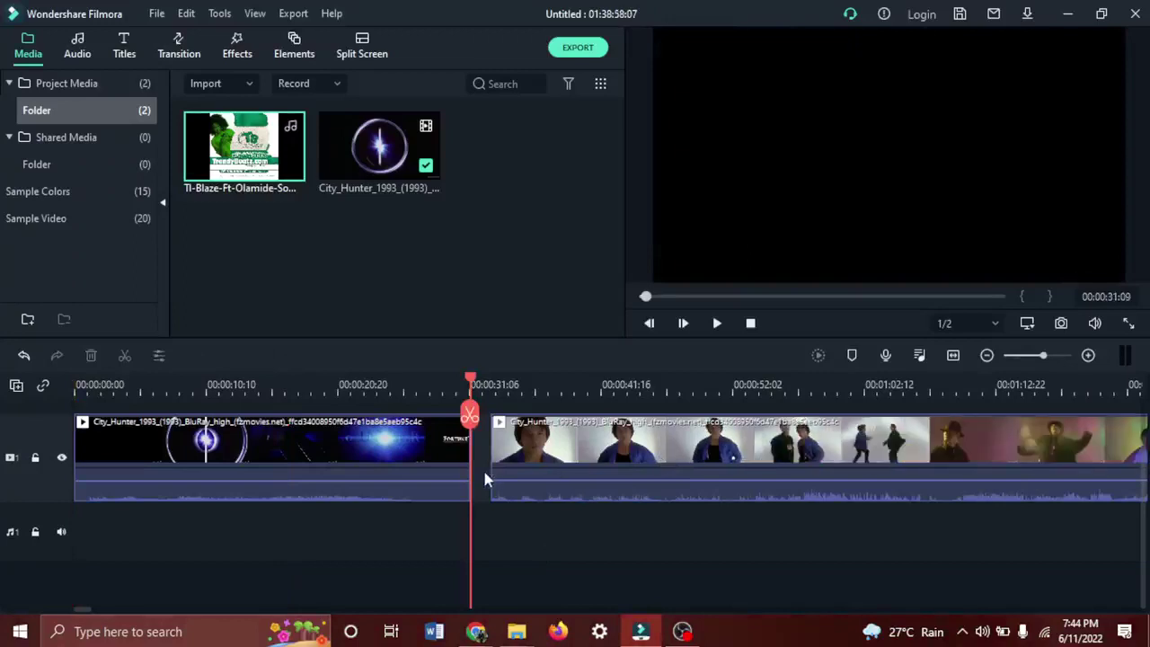
click(414, 468)
key(shift+Delete)
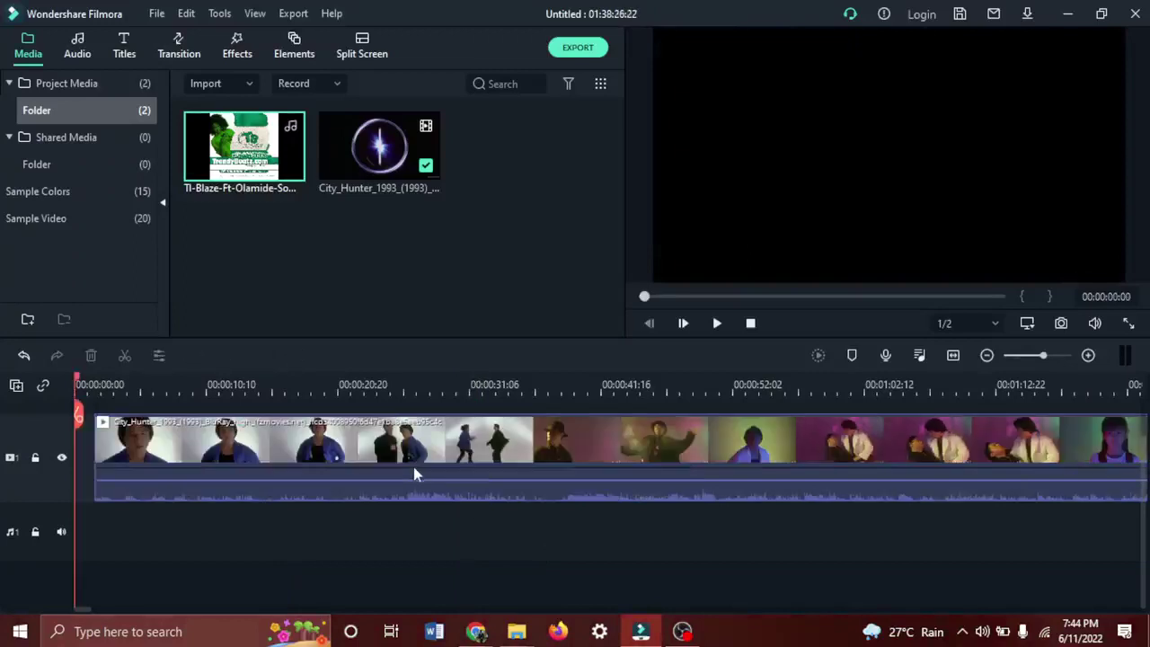
click(494, 450)
key(shift+Delete)
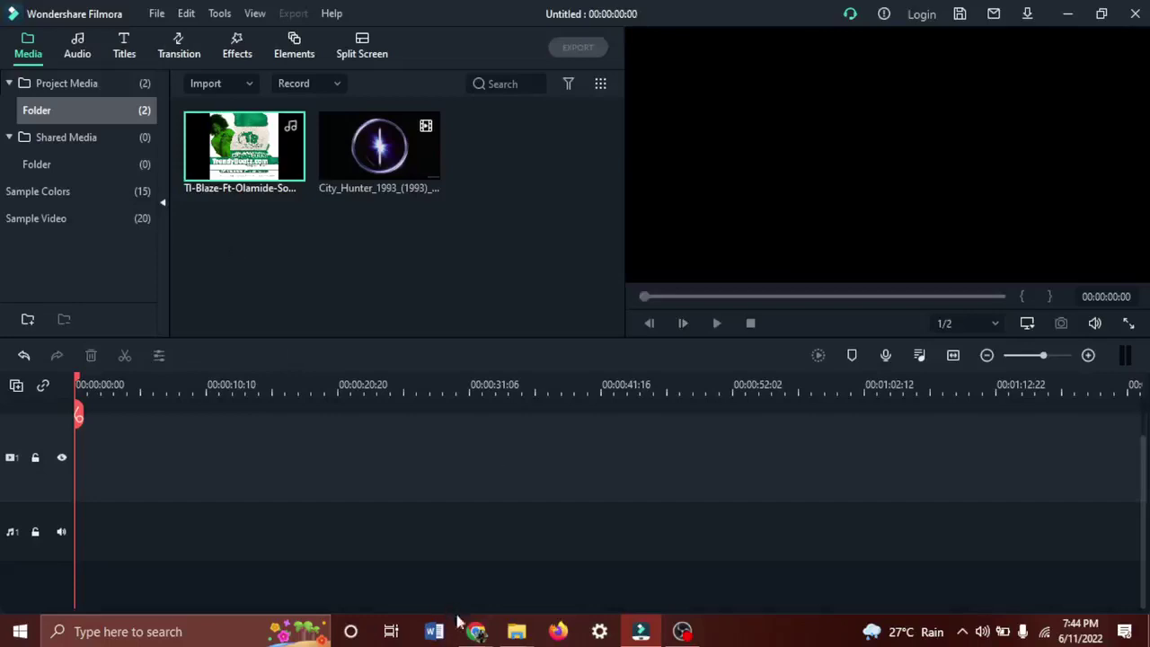
Bring the Google Meet call forward and let all participants turn on their microphones.
mouse_move(469, 631)
click(434, 582)
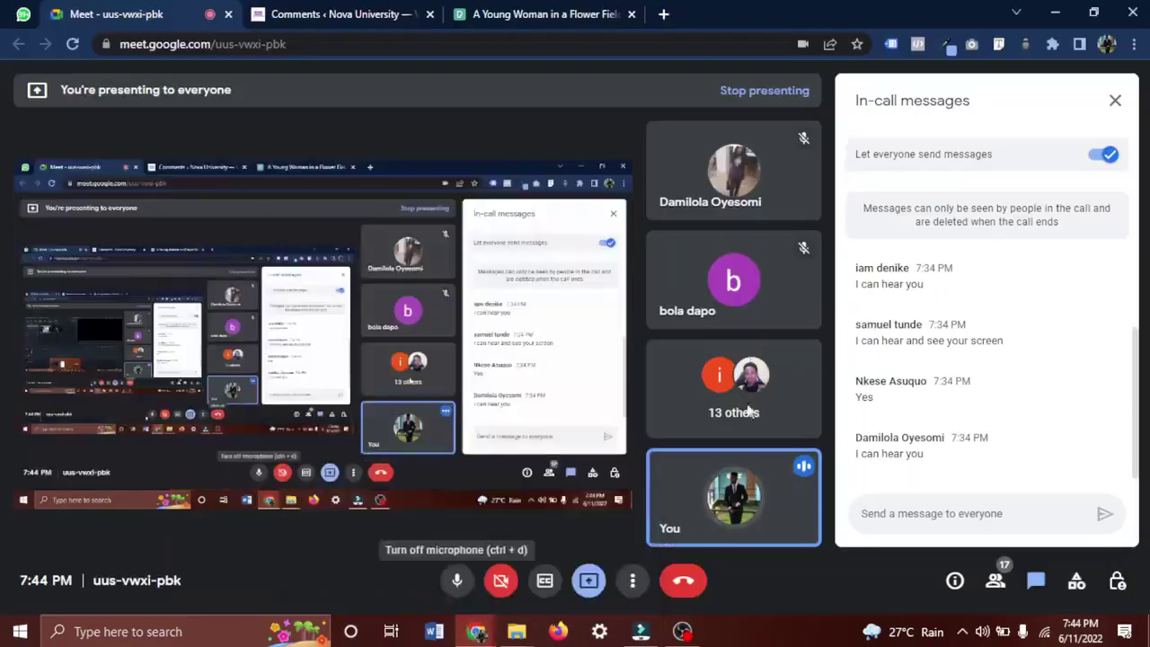
scroll(1040, 365, up, 2)
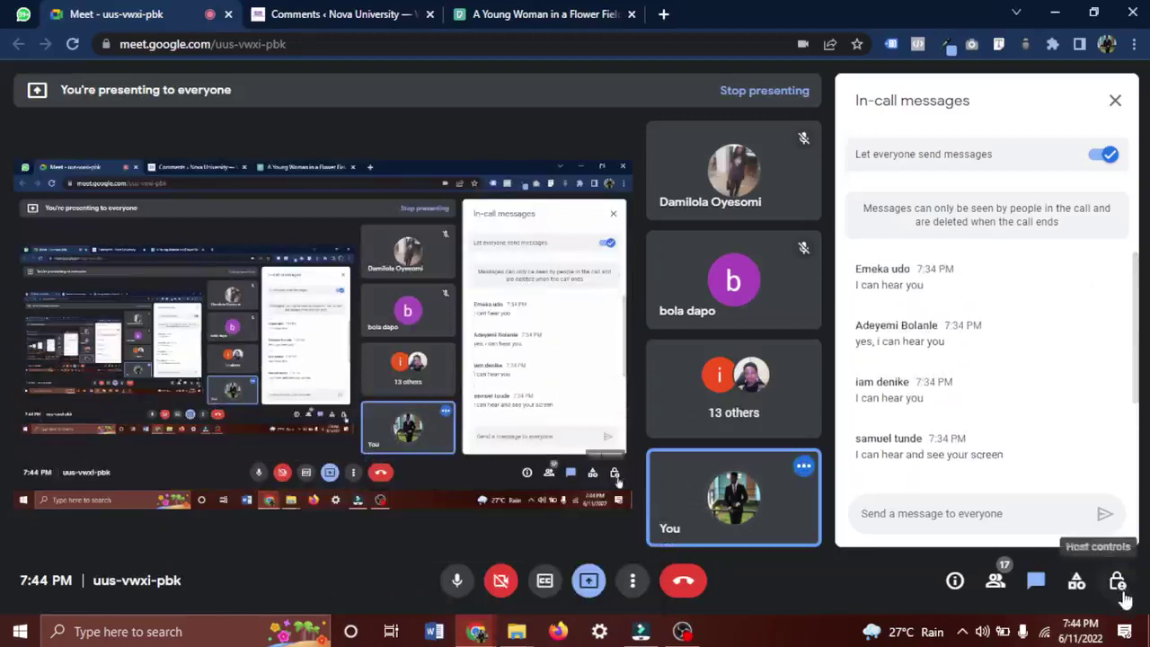
click(1118, 582)
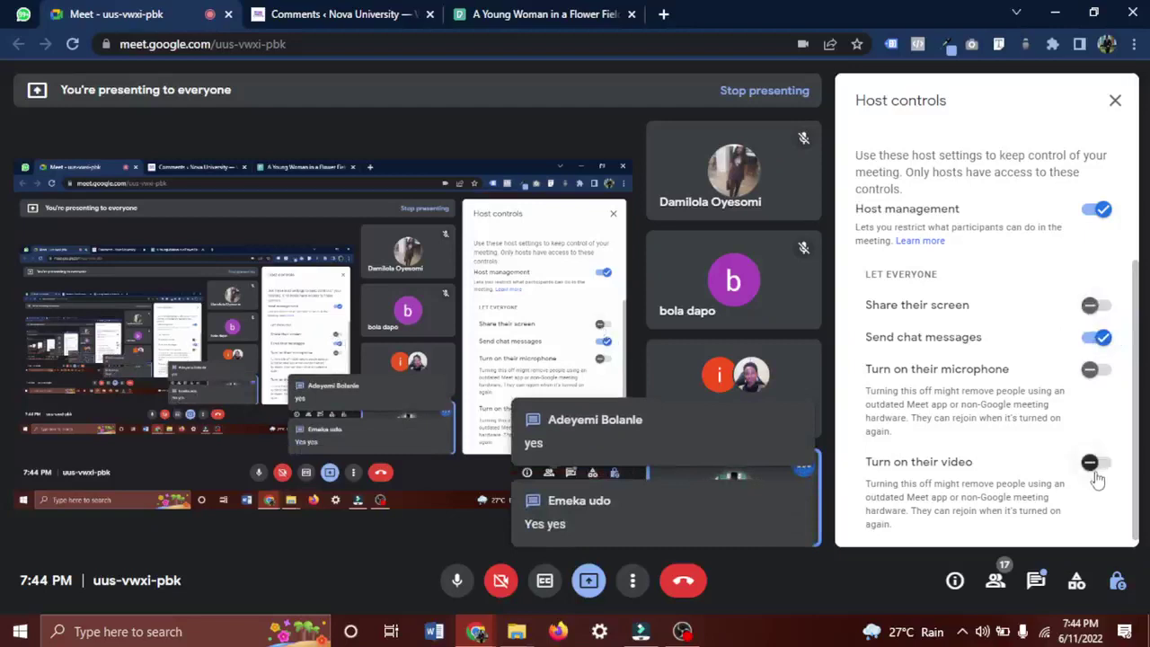
click(1098, 369)
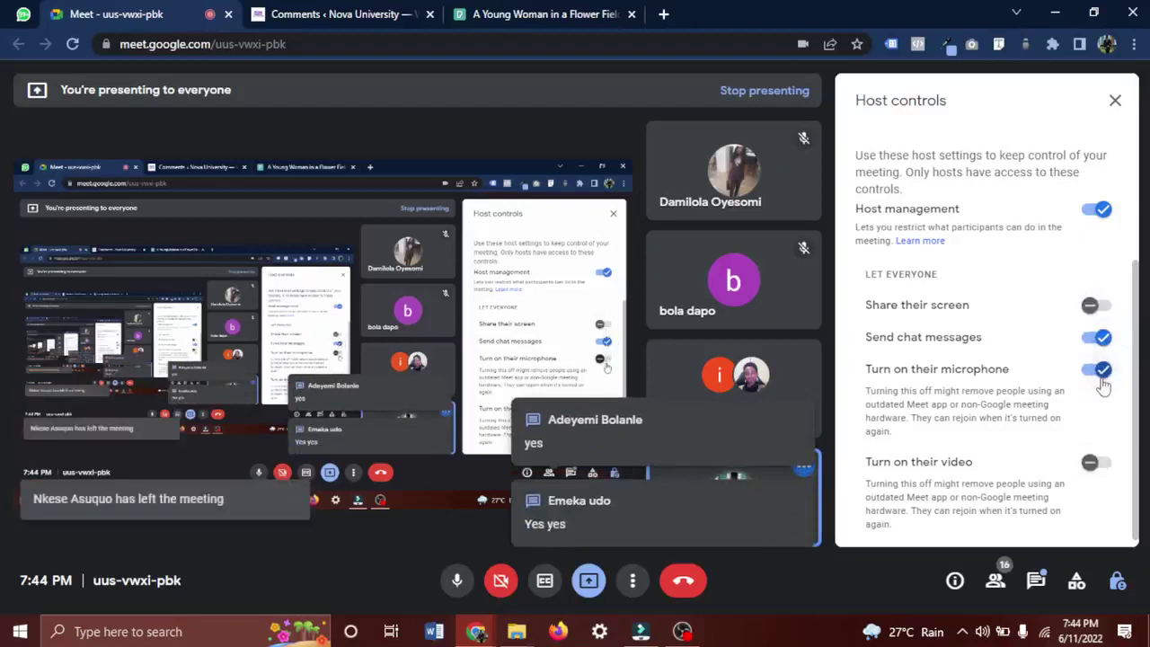
Close host controls, open the in-call messages, and close the Nova University comments tab.
click(1112, 101)
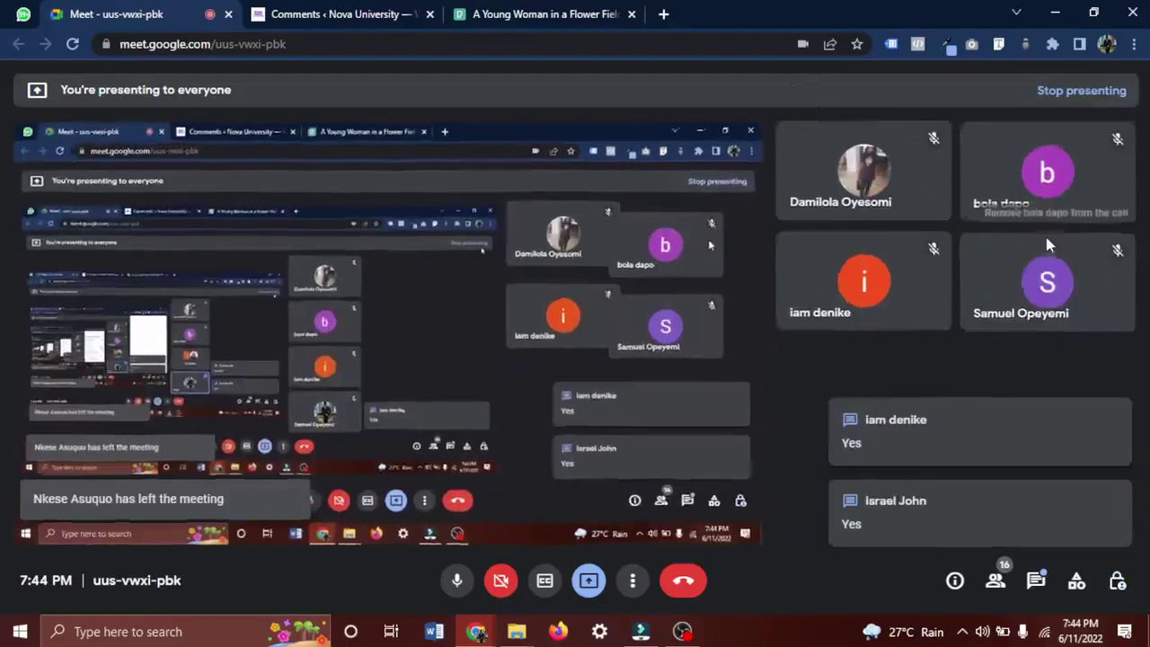
click(1024, 467)
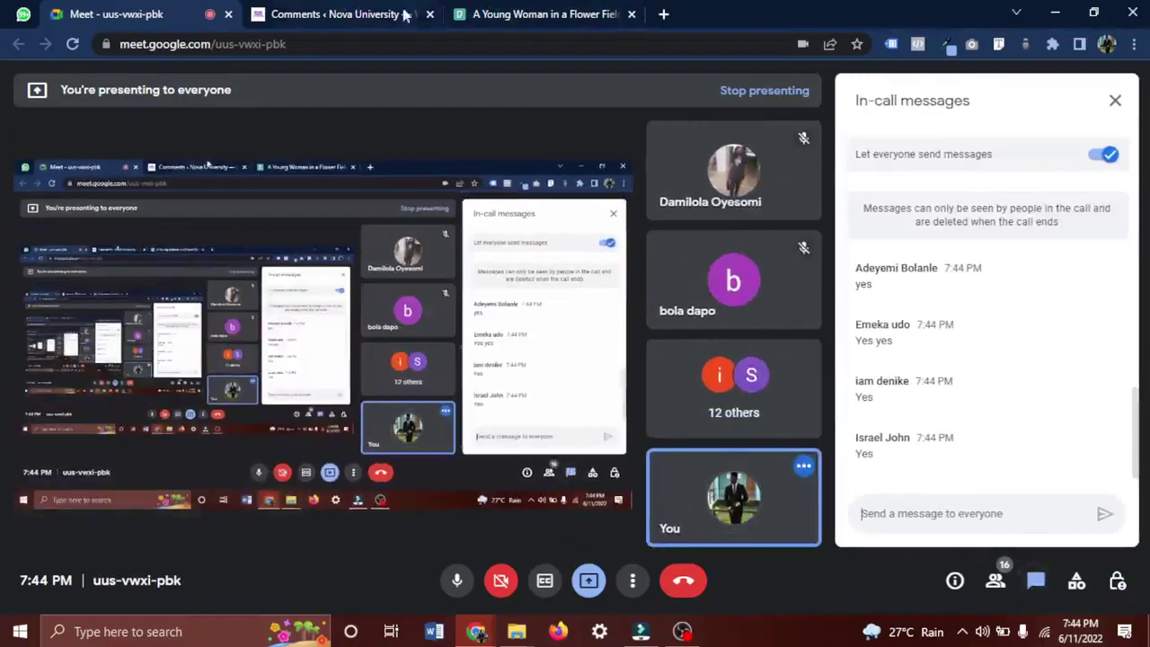
click(430, 14)
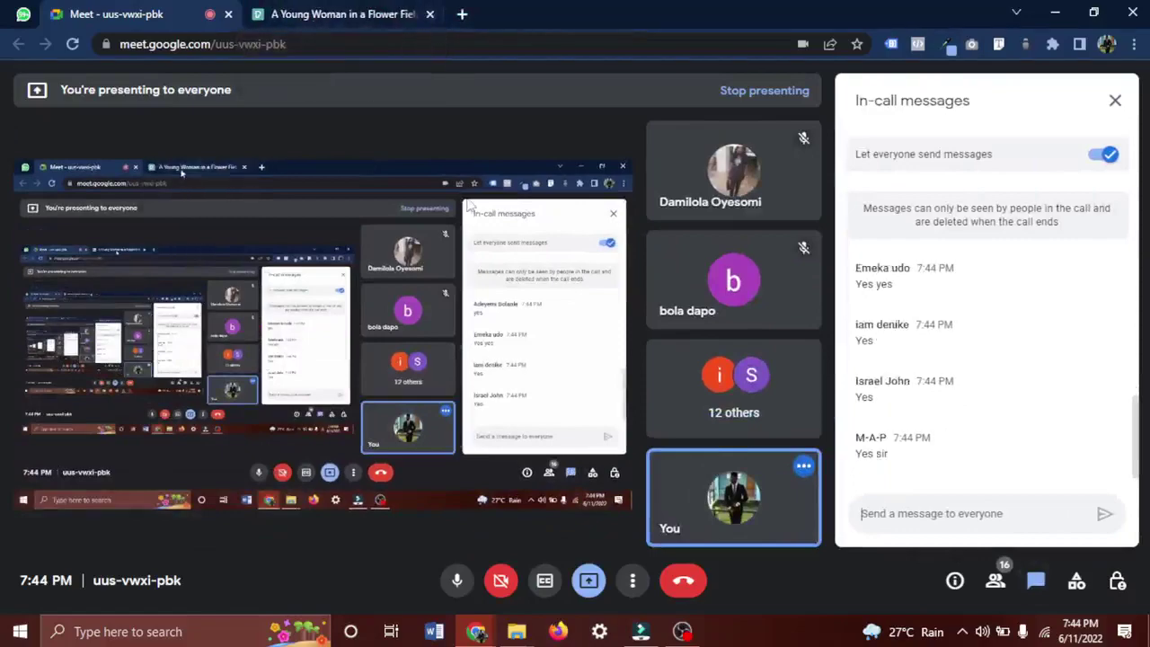
Return to Filmora, select the City Hunter video, and collapse the Project Media folder.
click(640, 632)
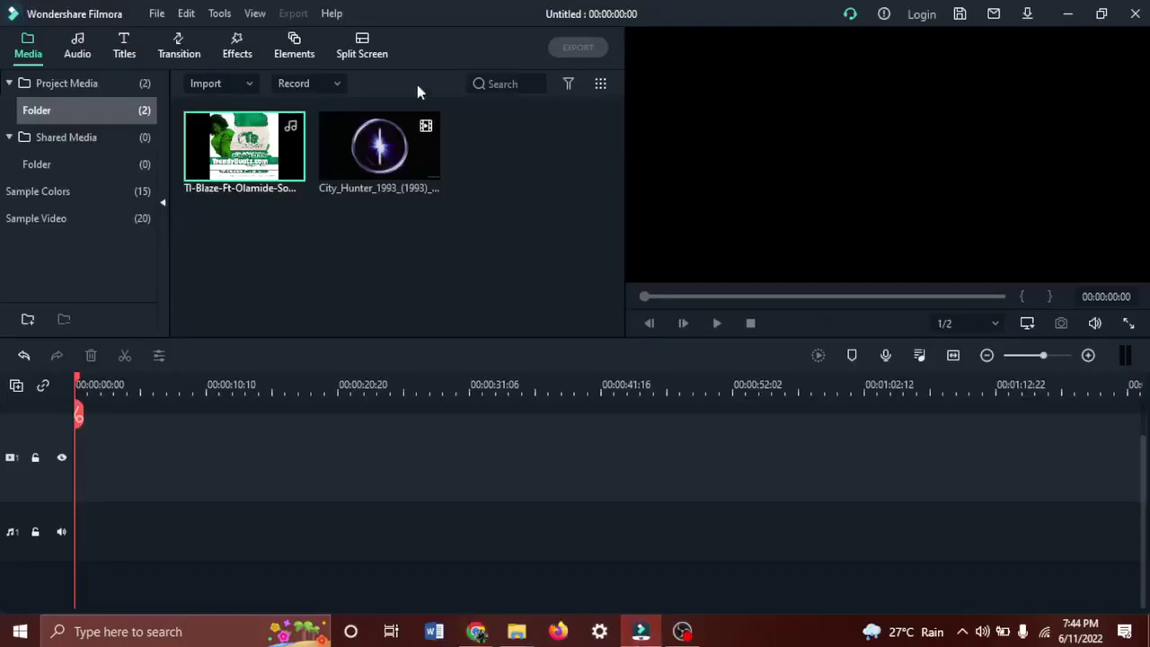
click(352, 152)
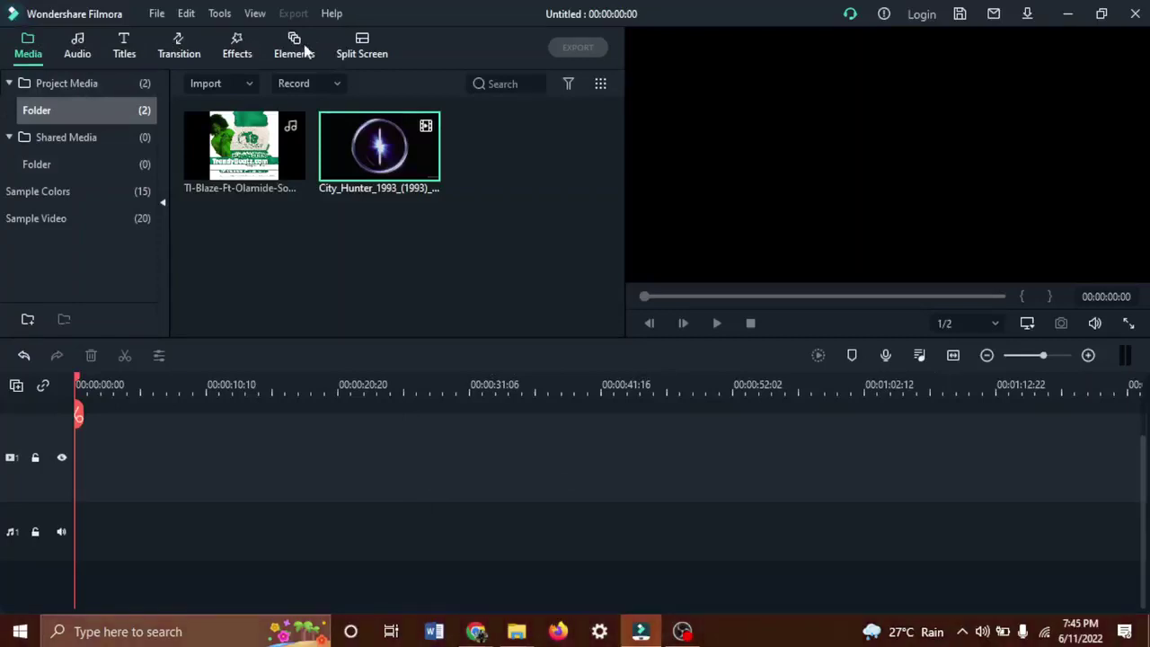
click(42, 84)
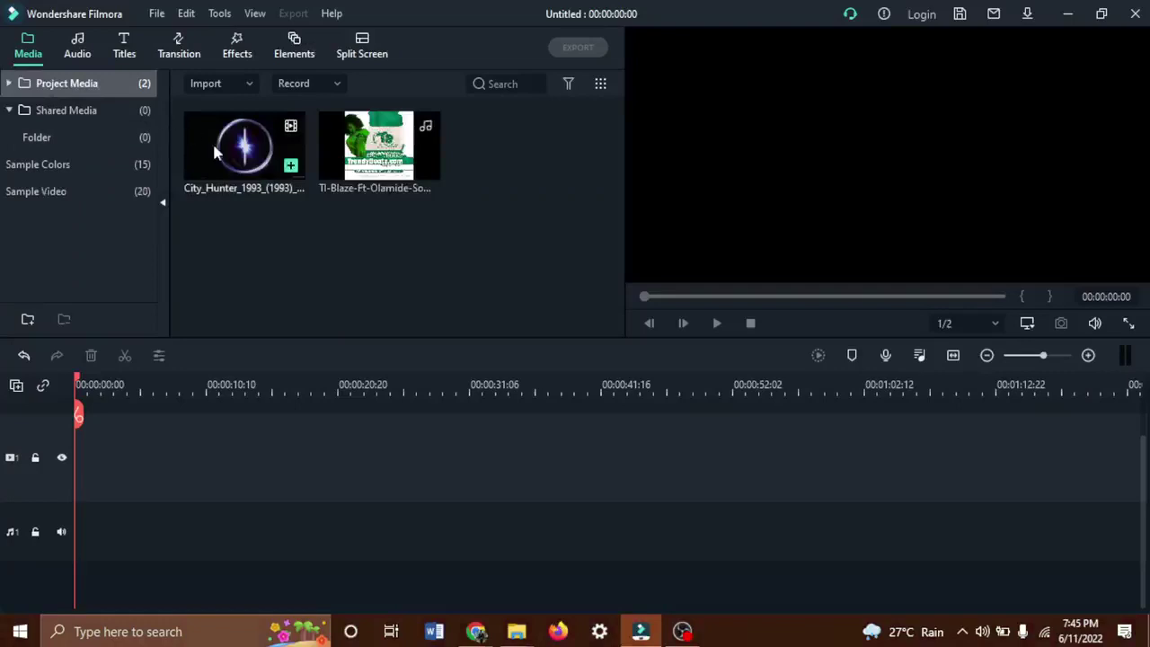
click(86, 84)
click(85, 83)
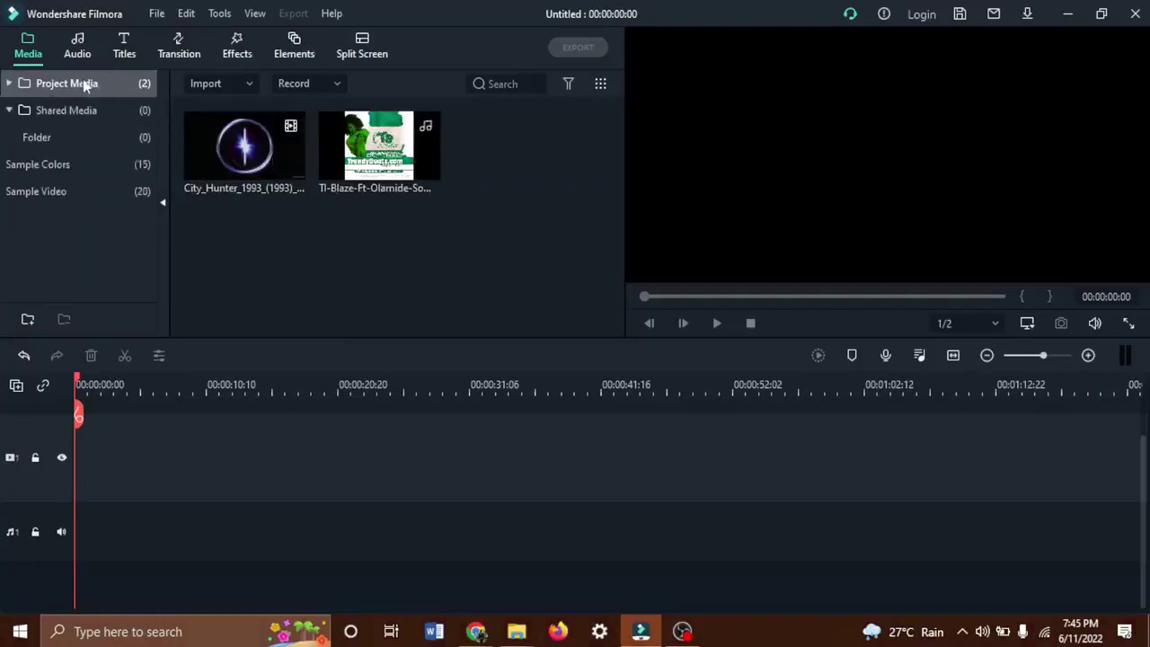
Browse Shared Media and Sample Colors, ending on the 20-clip Sample Video library.
click(88, 111)
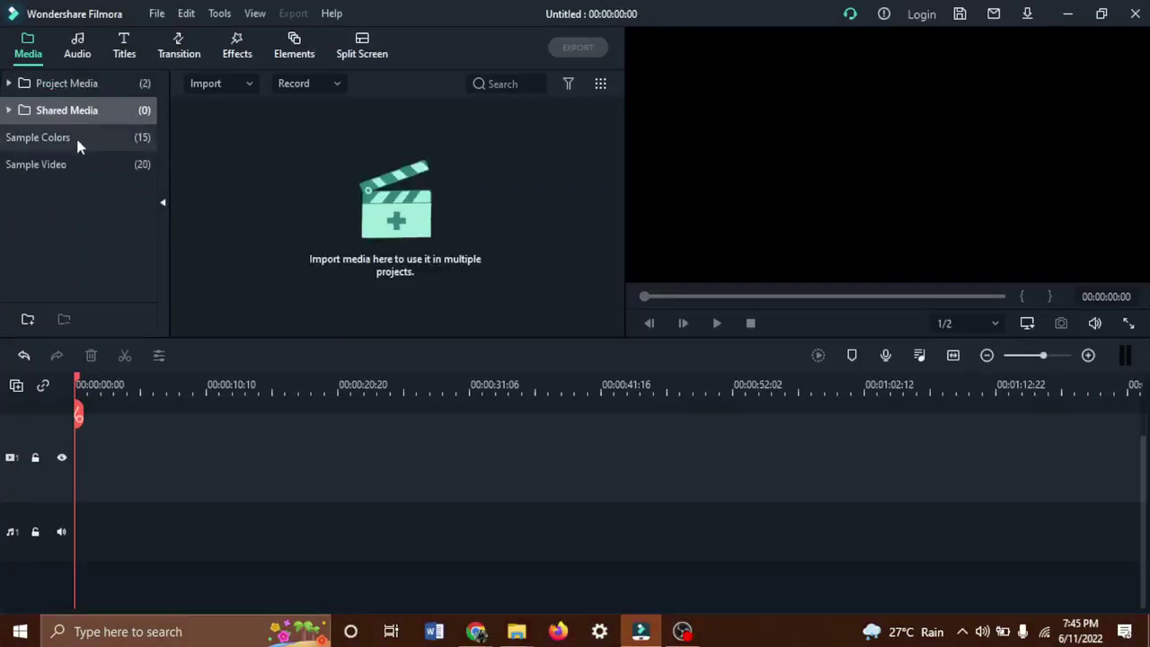
click(76, 140)
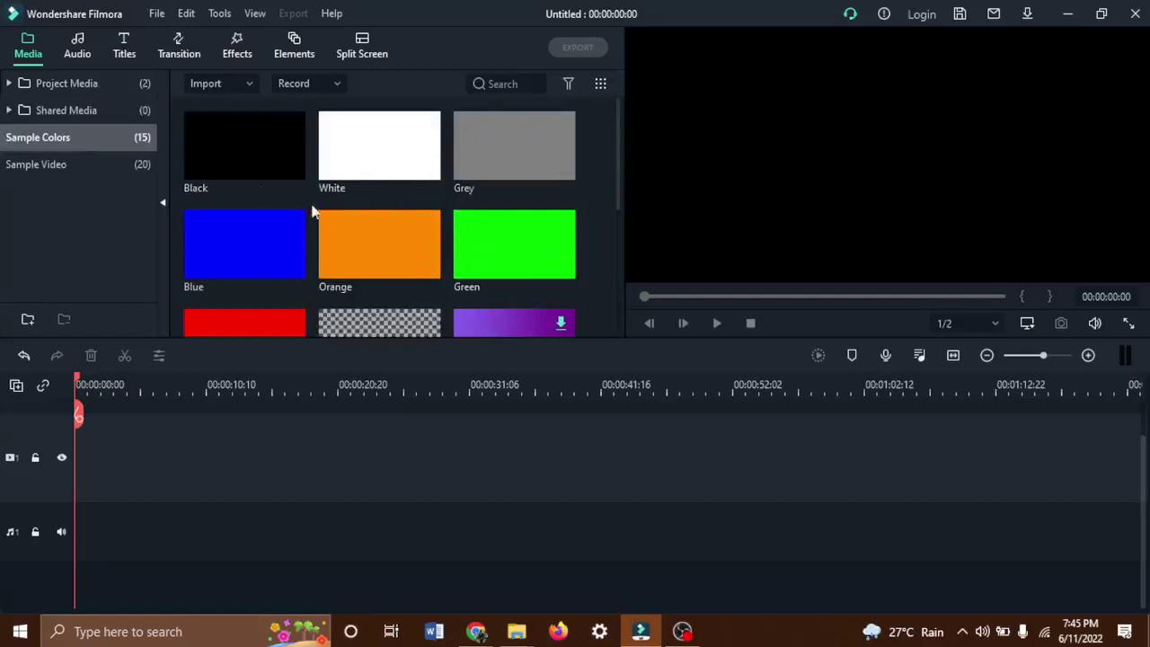
scroll(286, 208, down, 3)
scroll(286, 208, up, 3)
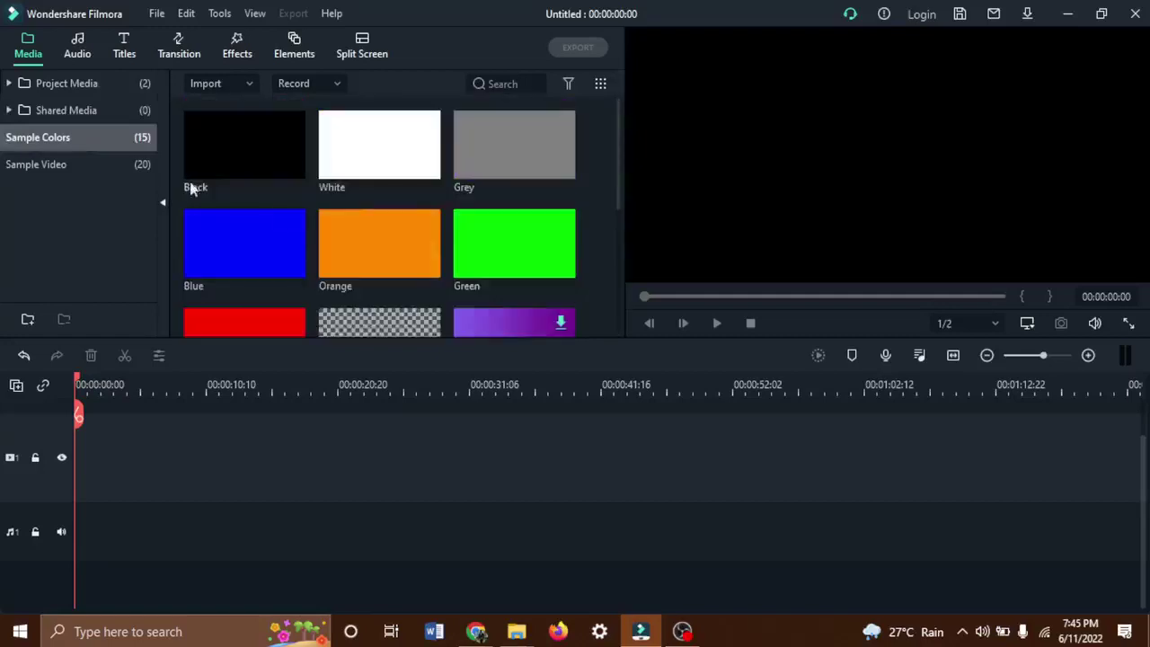
click(52, 163)
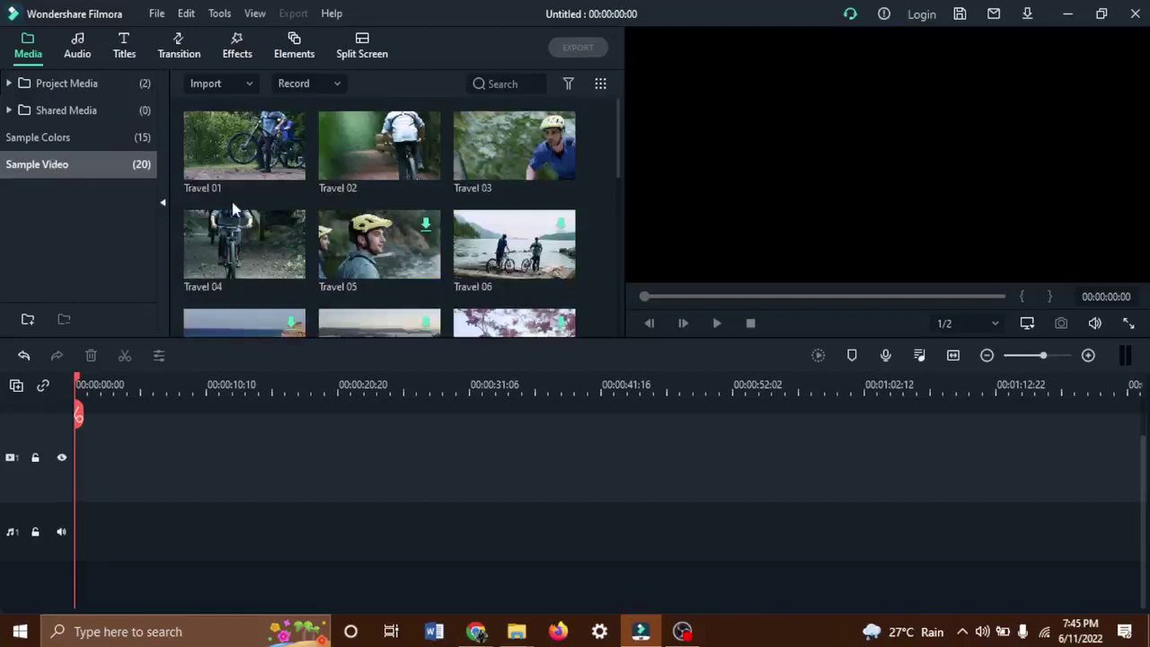
scroll(339, 283, down, 5)
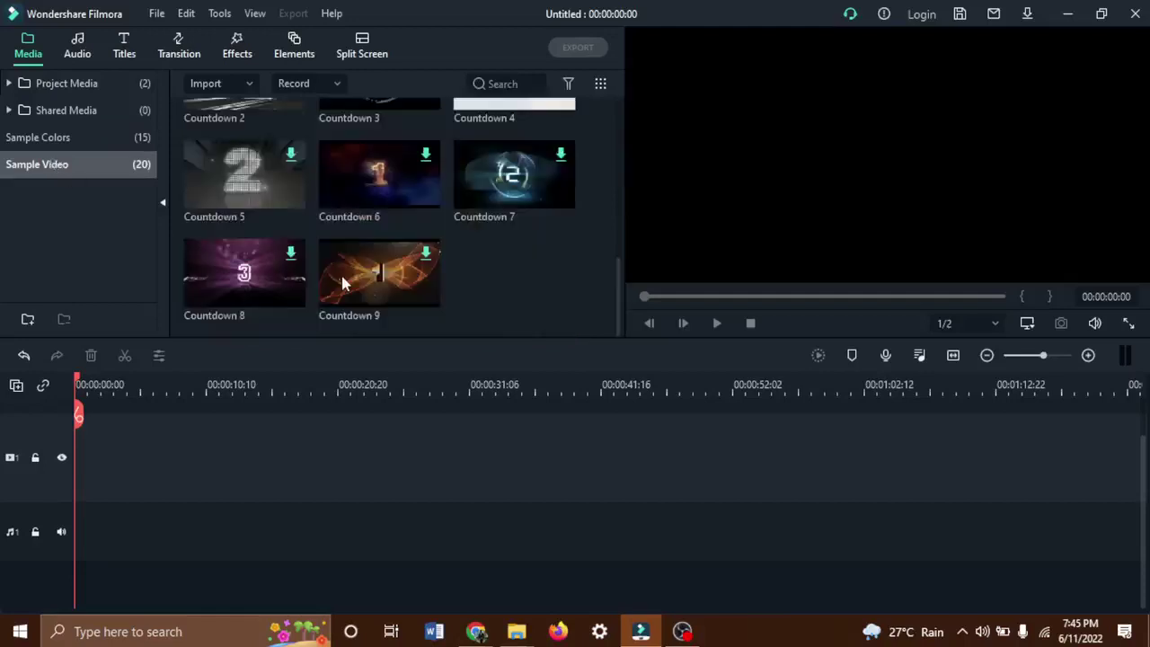
scroll(341, 283, up, 5)
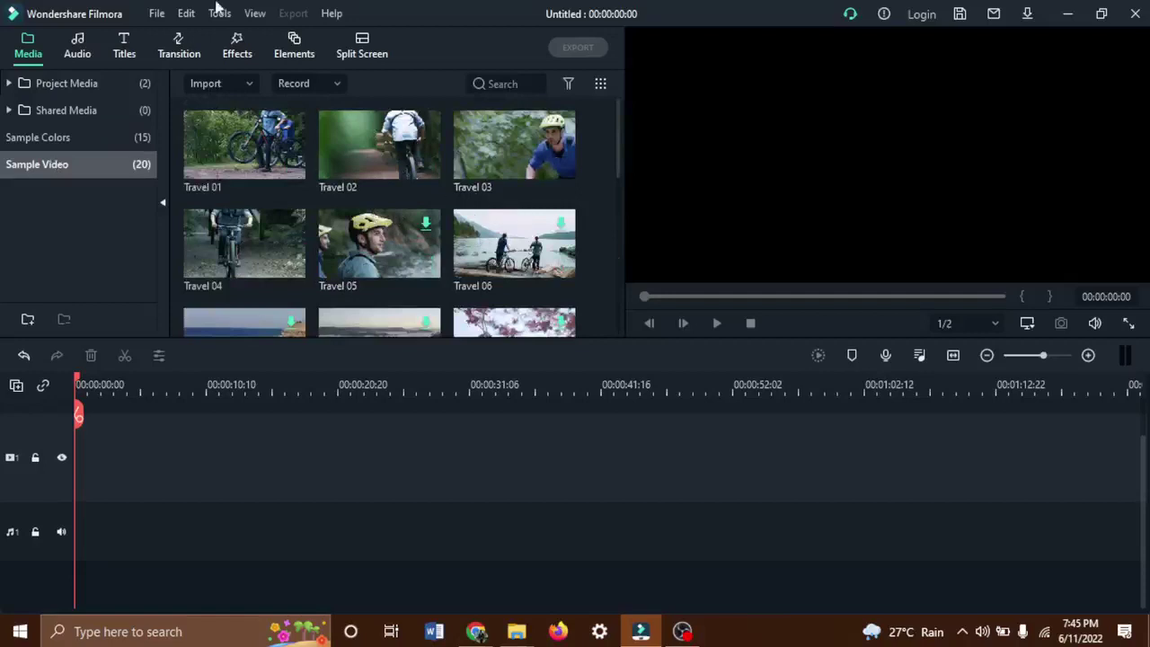
Browse the Tender & Sentimental music, then drag the Default Title onto the start of the video track.
click(79, 53)
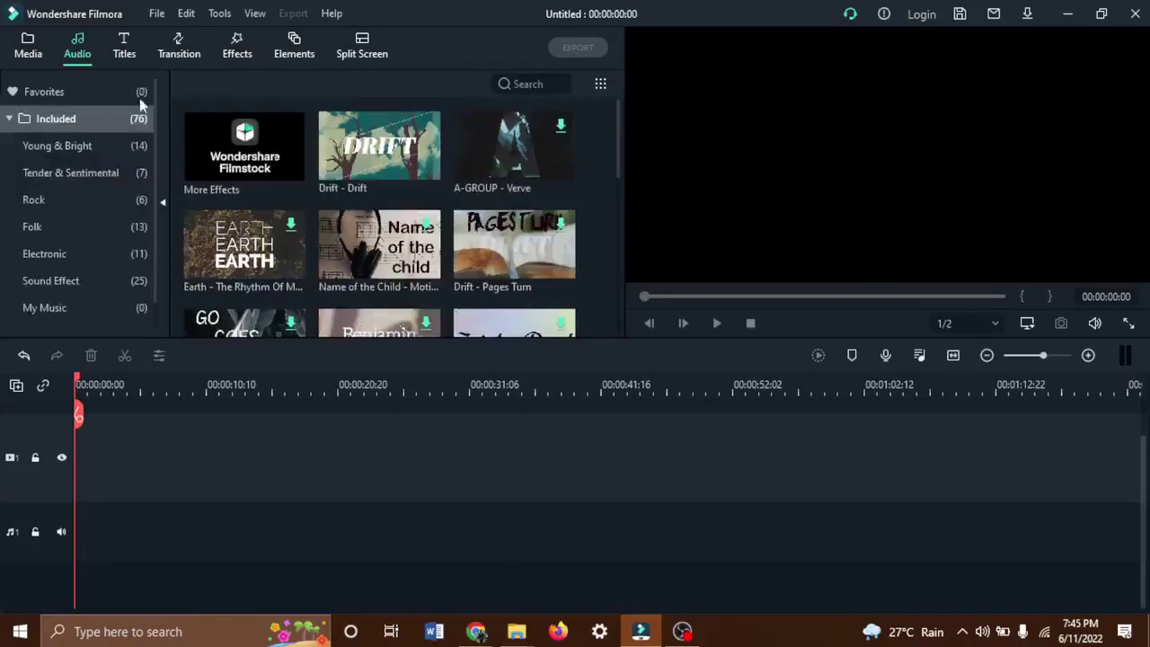
click(90, 173)
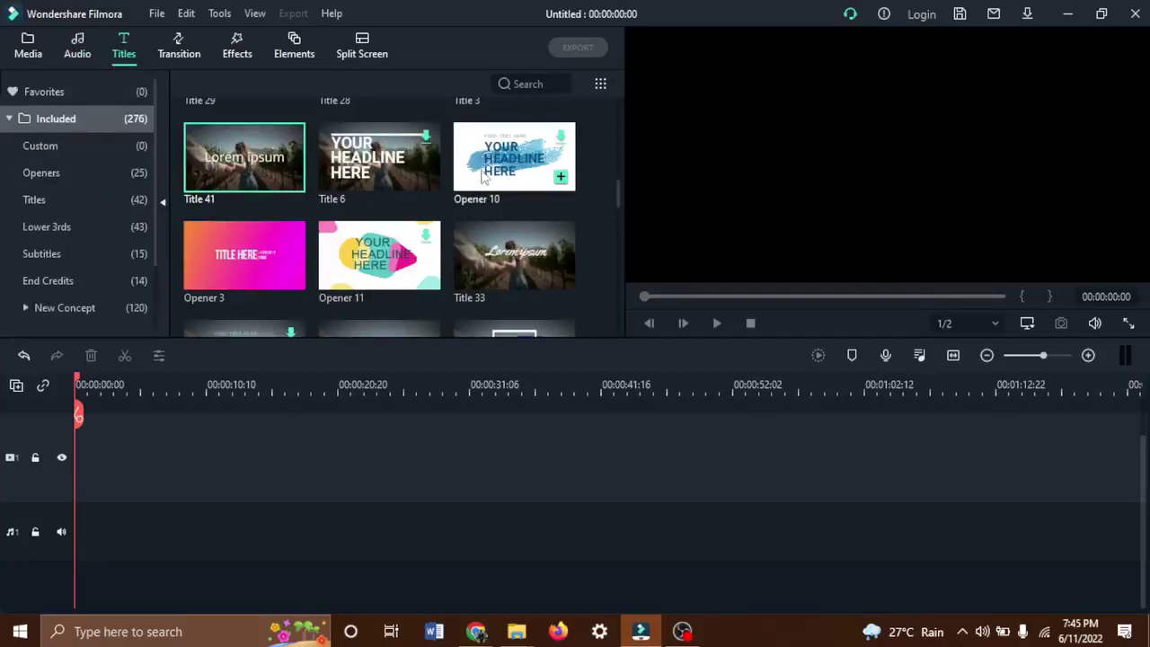
scroll(382, 215, down, 5)
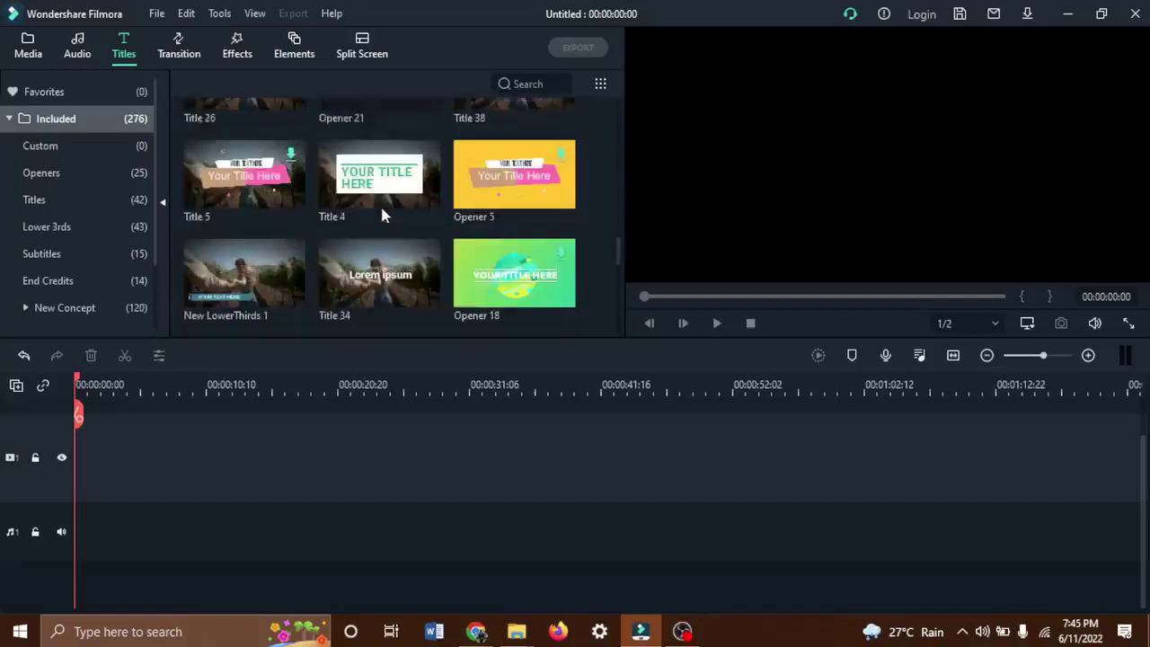
scroll(382, 211, down, 5)
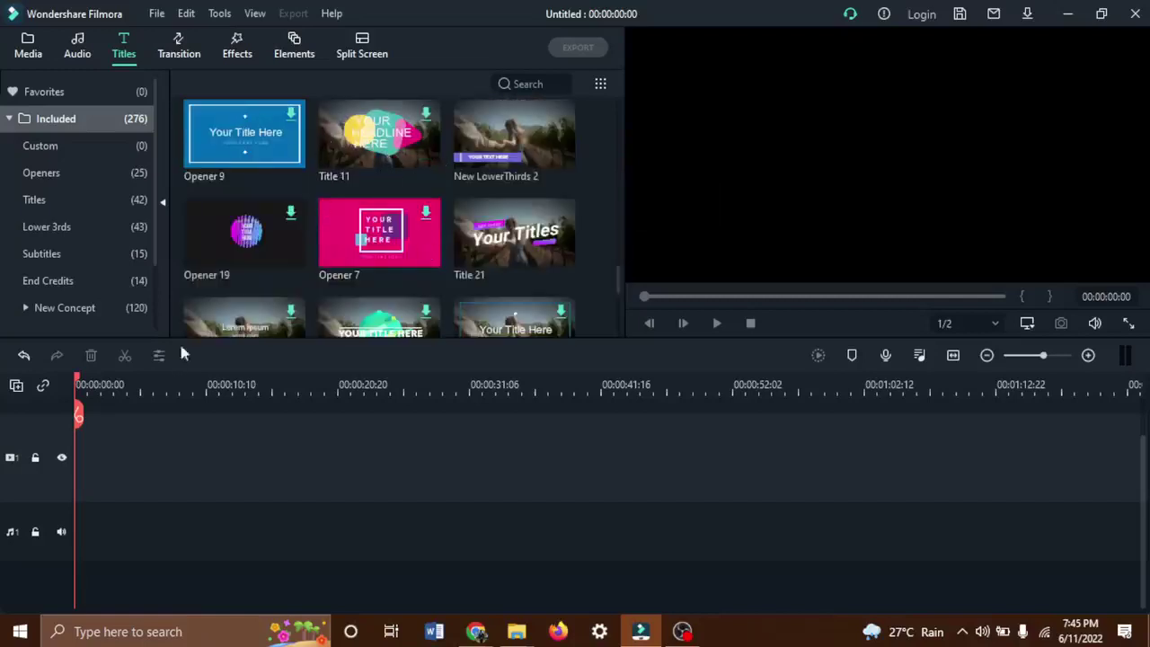
scroll(392, 187, down, 3)
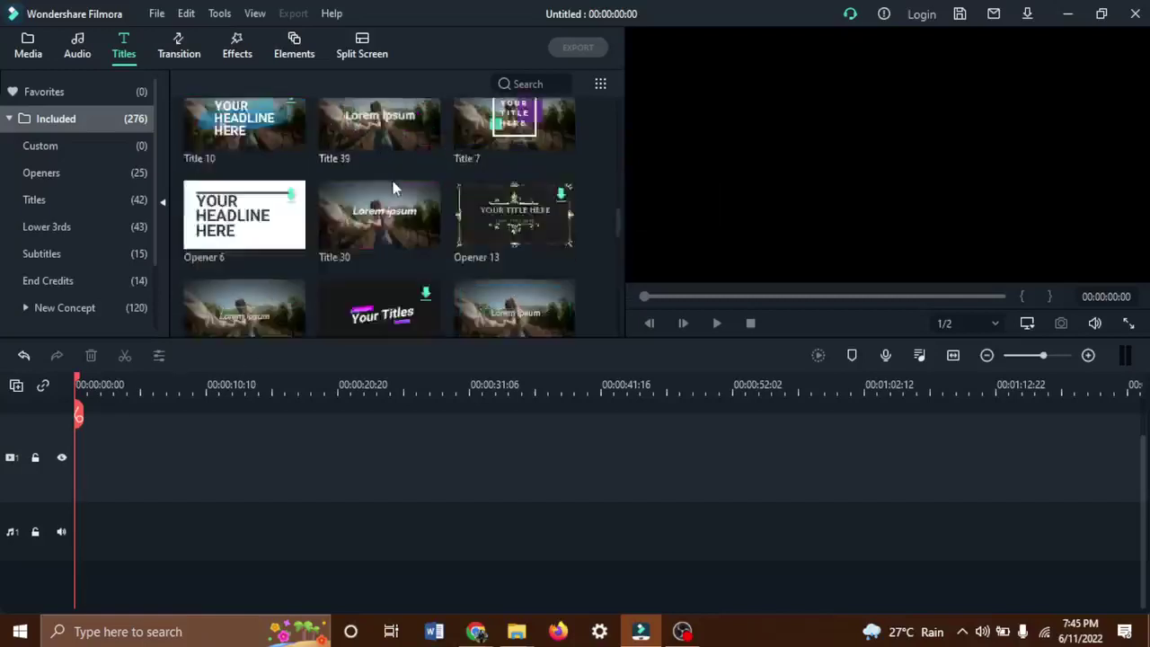
scroll(392, 187, up, 5)
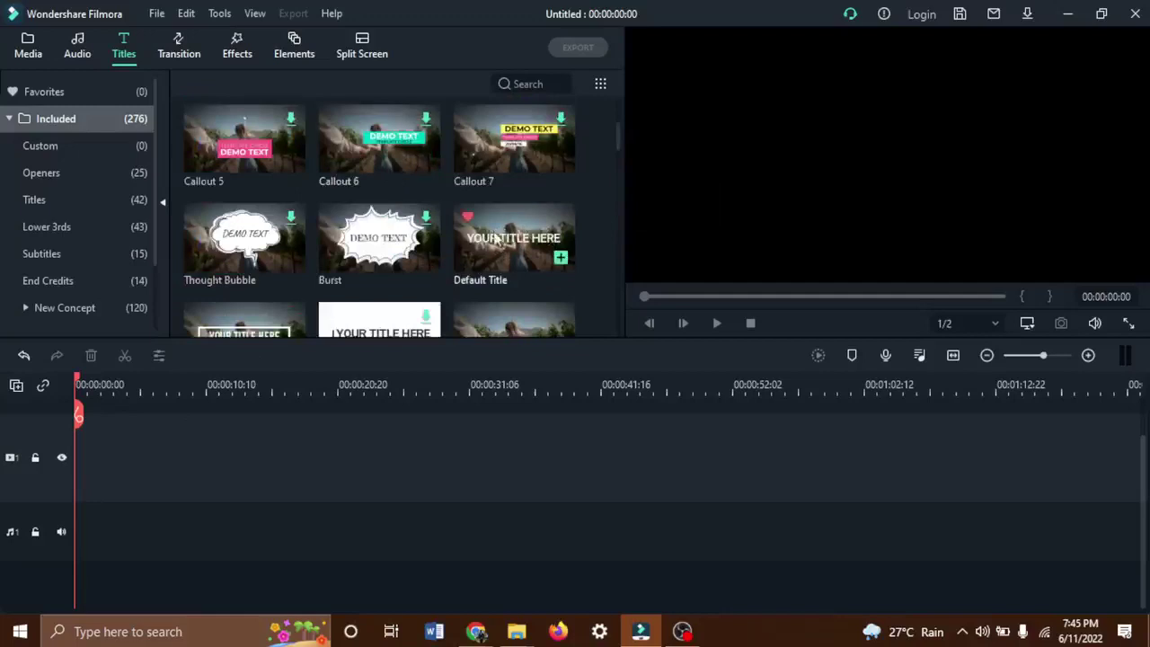
drag(525, 239, 69, 445)
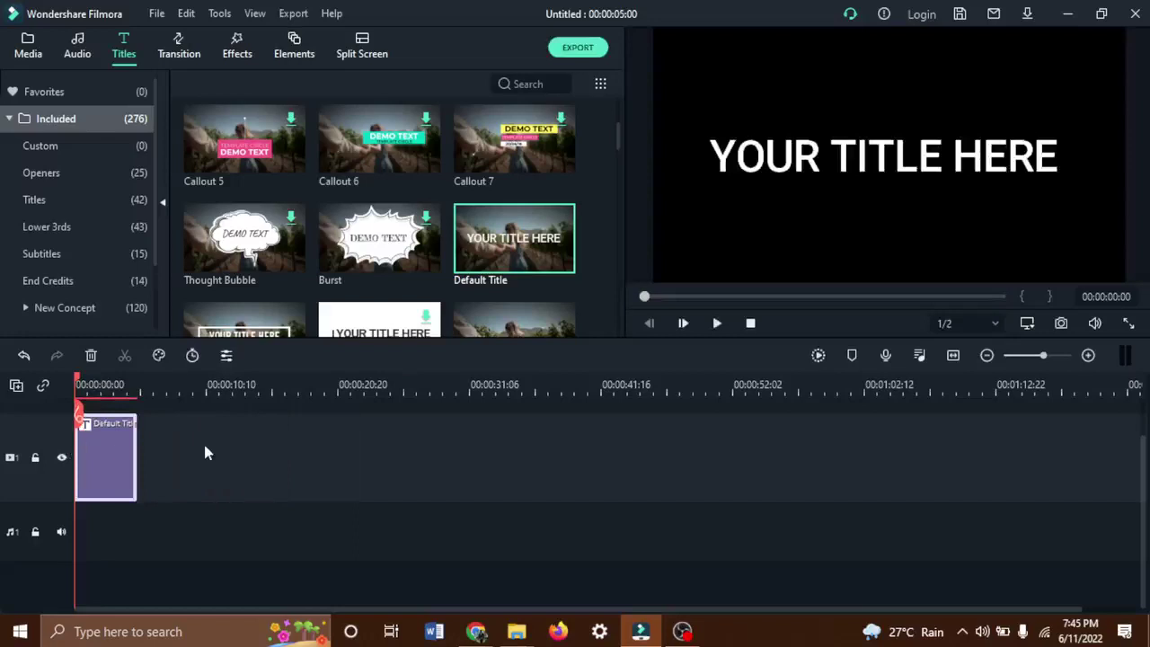
Play back the Default Title clip and open its text editor showing 'YOUR TITLE HERE'.
key(space)
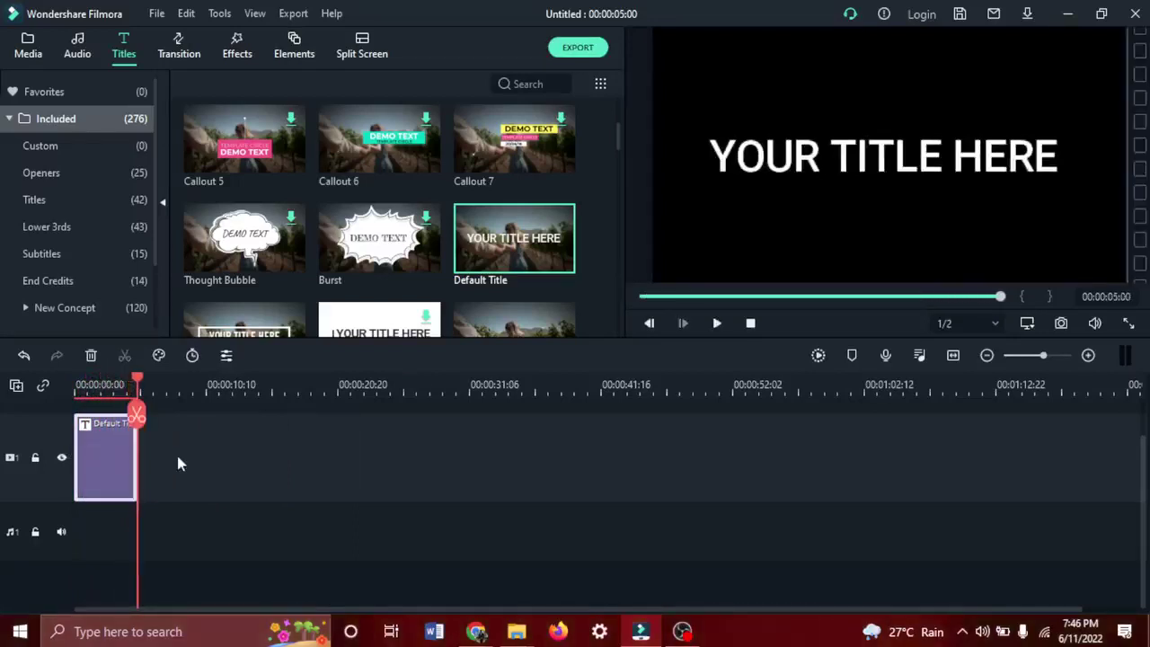
double_click(115, 446)
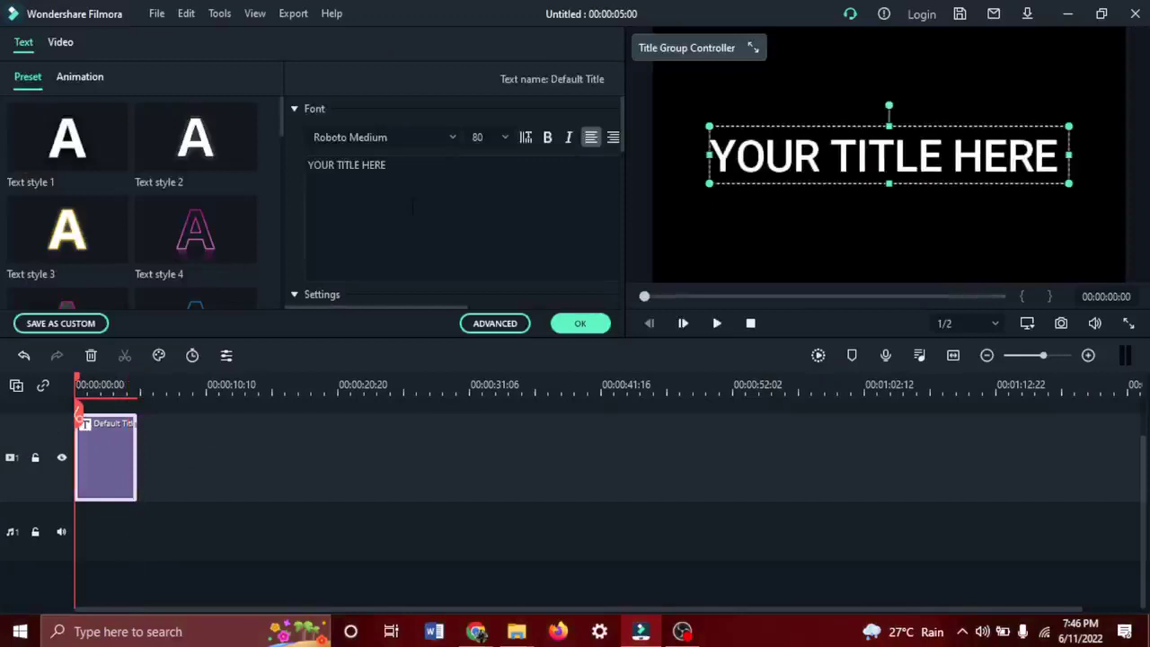
Replace the title wording with 'this is another text' and bring up the advanced text settings.
click(435, 184)
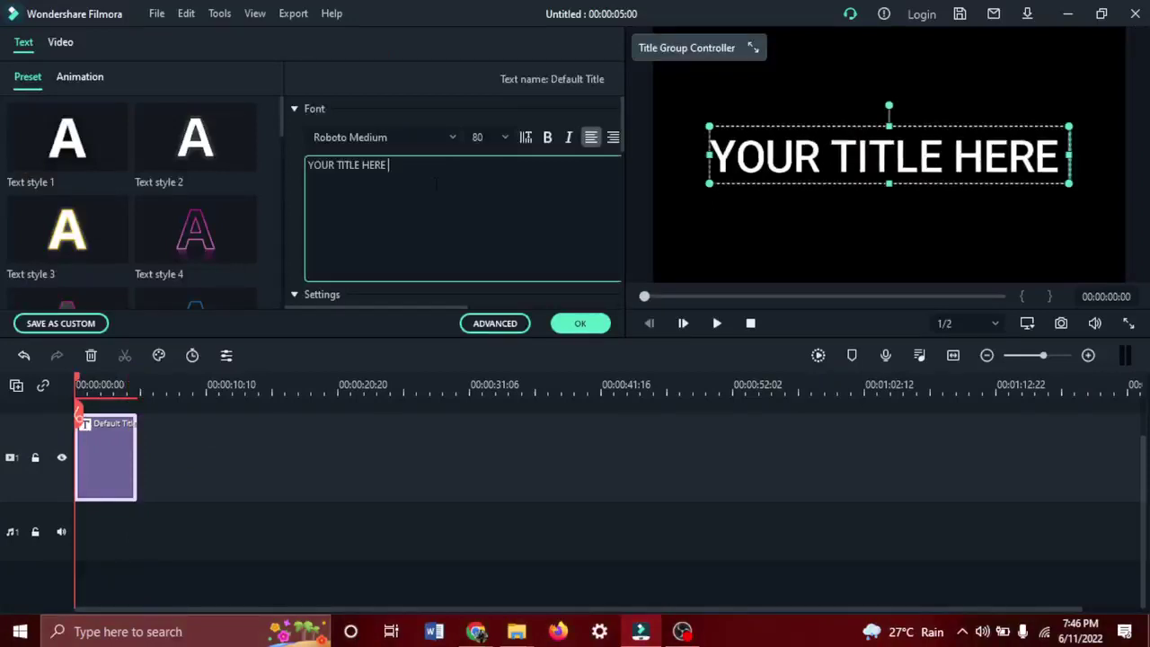
key(ctrl+a)
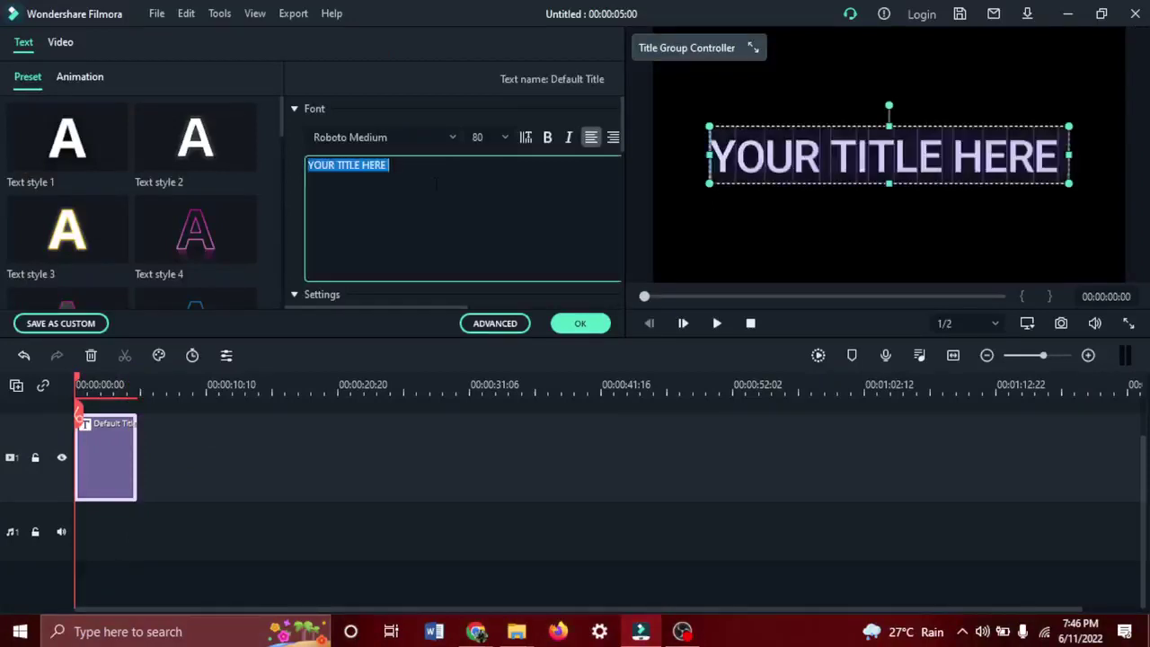
text(this is a)
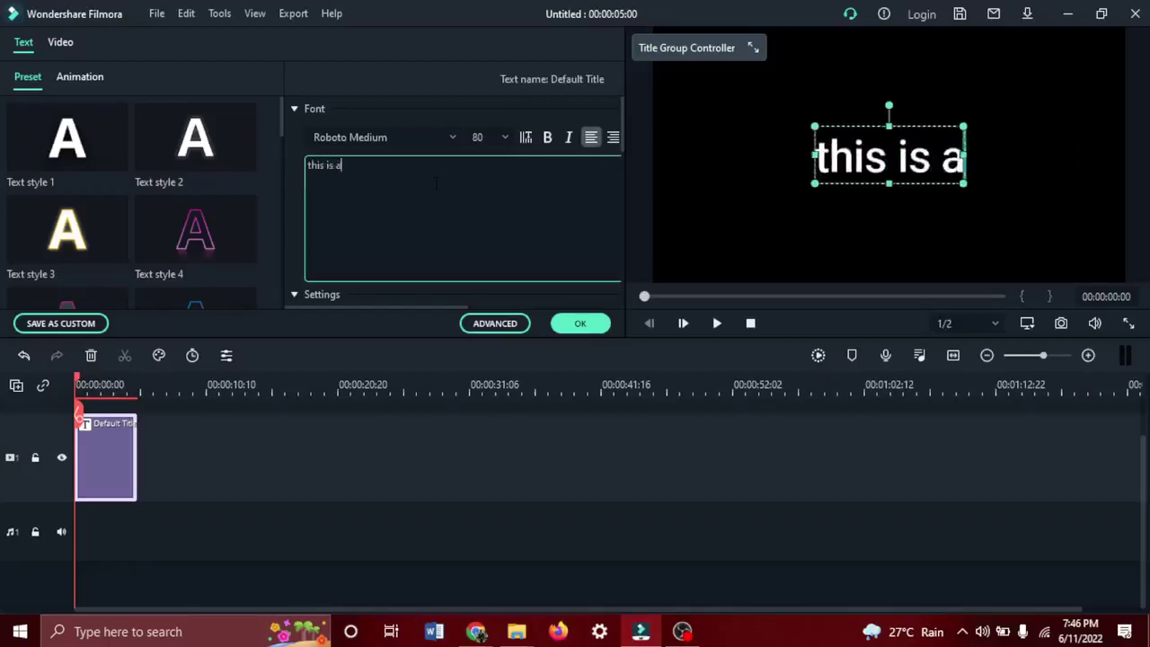
text(notheht)
key(BackSpace)
key(BackSpace)
text(r)
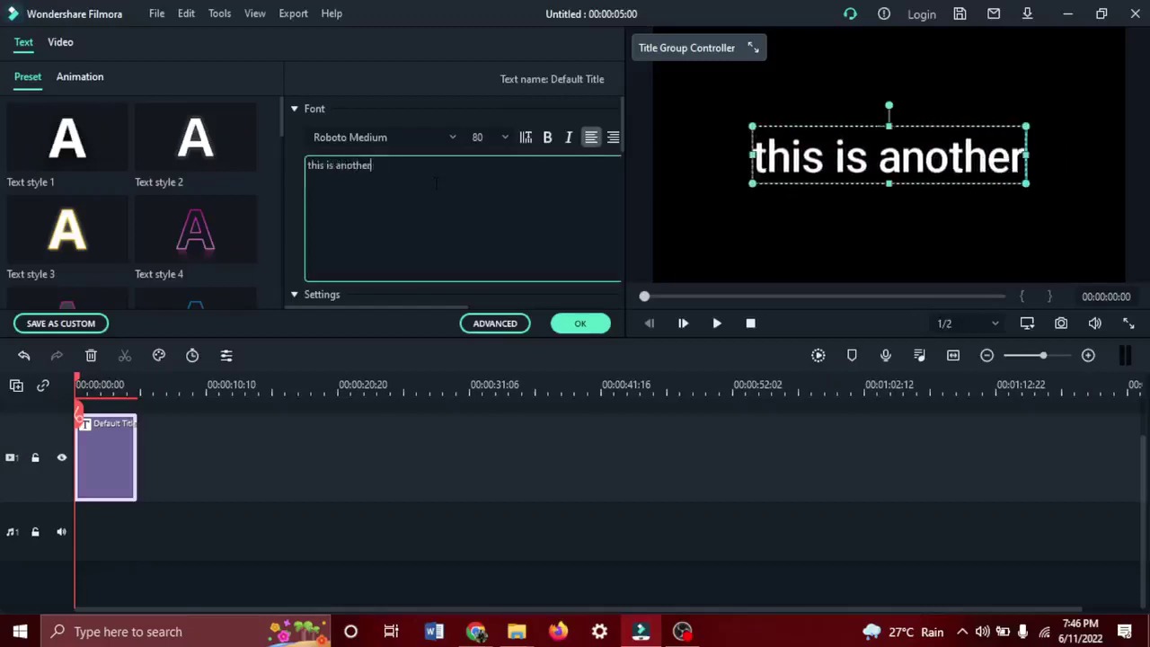
text( thes)
key(BackSpace)
key(BackSpace)
key(BackSpace)
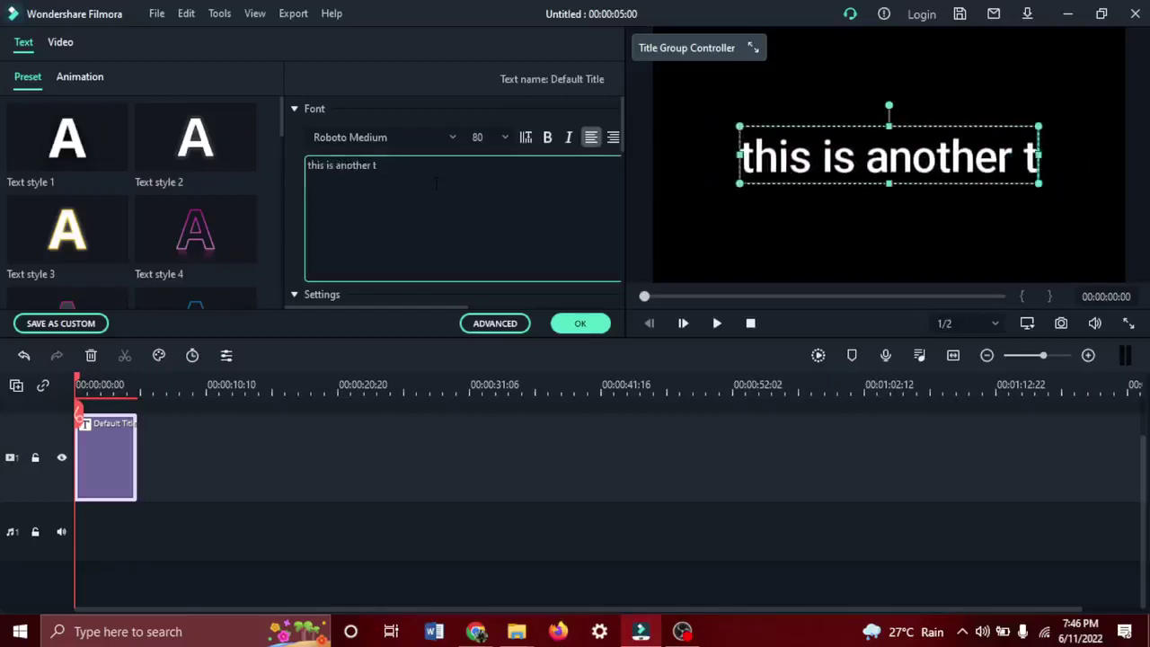
text(ext)
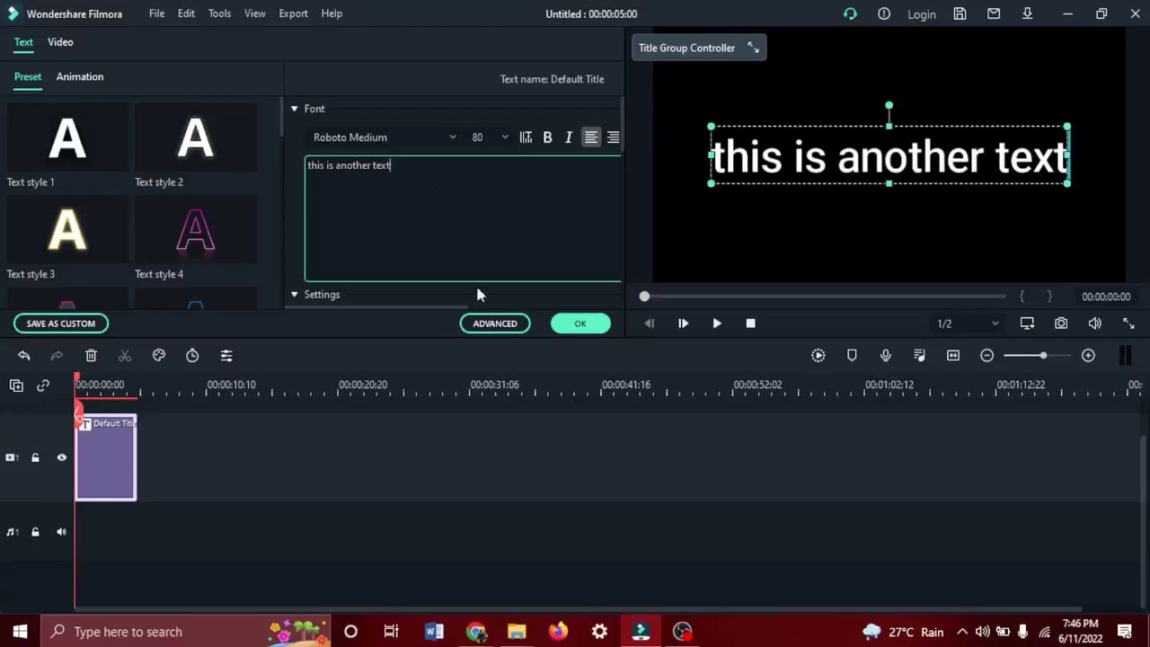
click(492, 325)
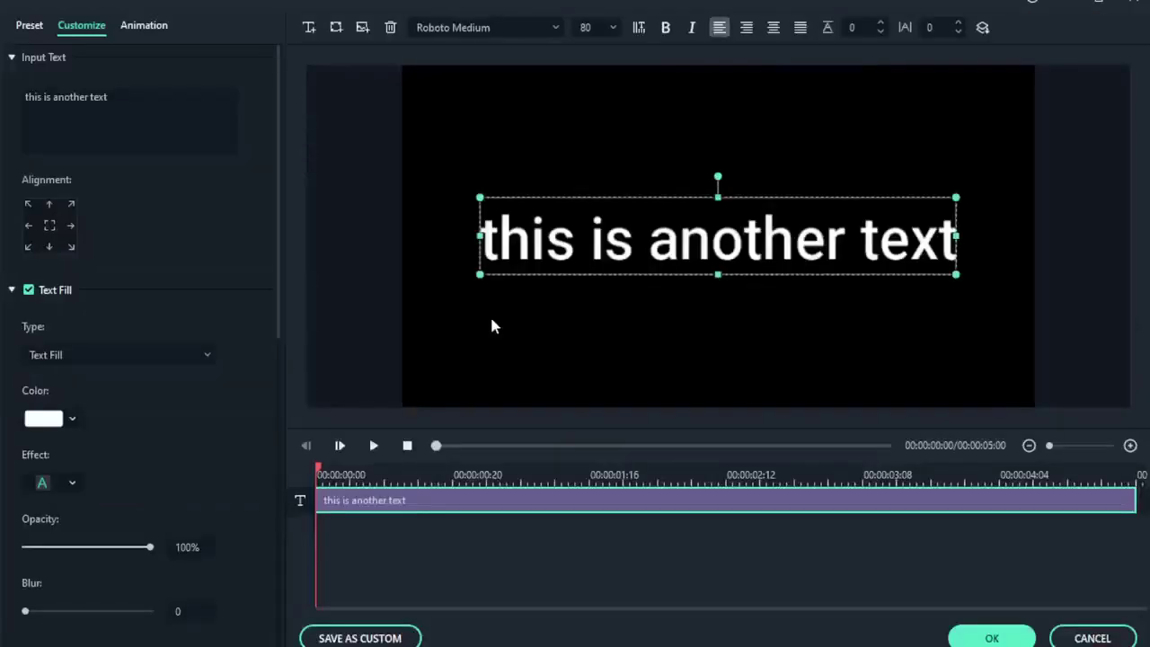
Browse the ready-made text style presets, then return to the text and fill settings.
click(30, 23)
scroll(105, 276, down, 5)
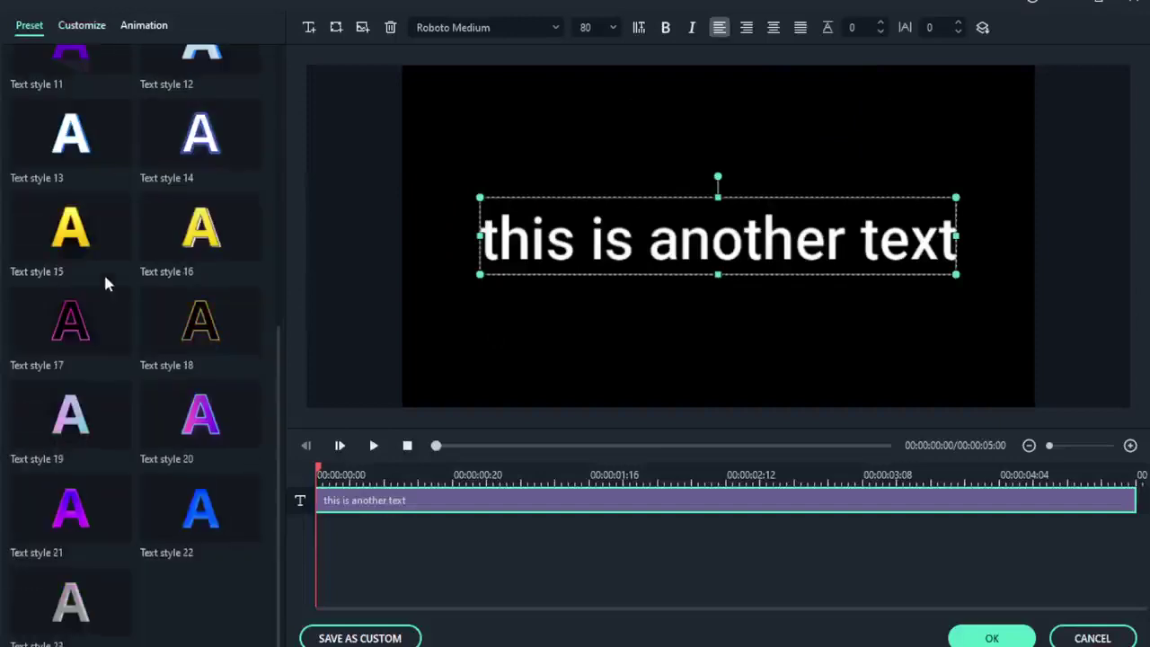
scroll(105, 277, up, 5)
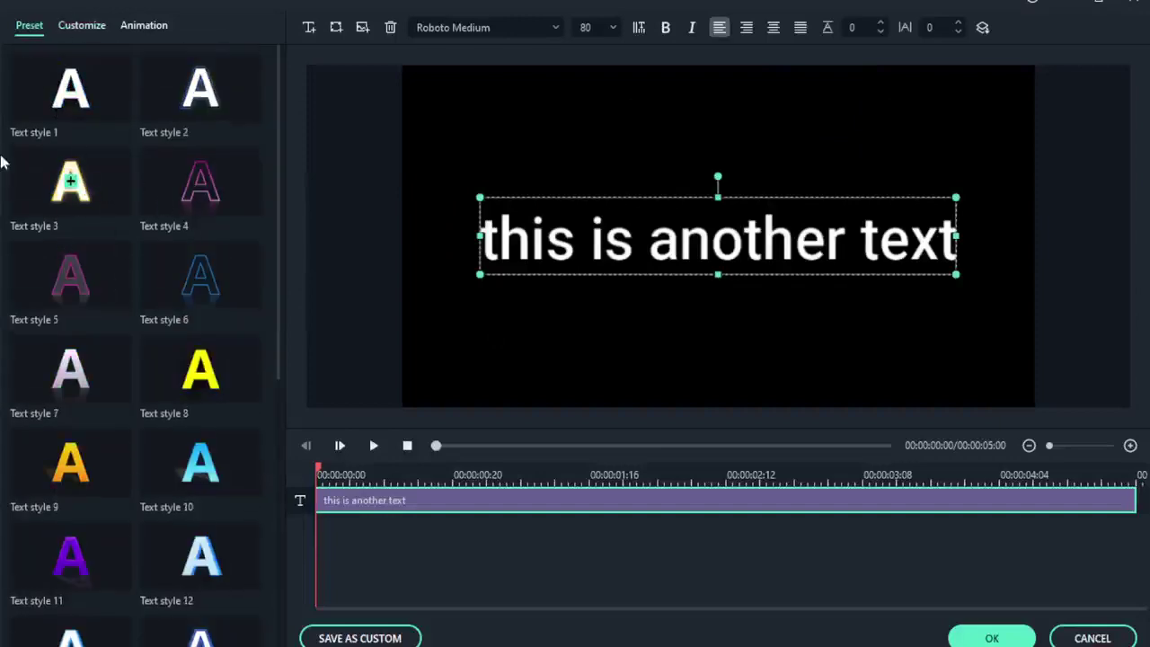
click(83, 26)
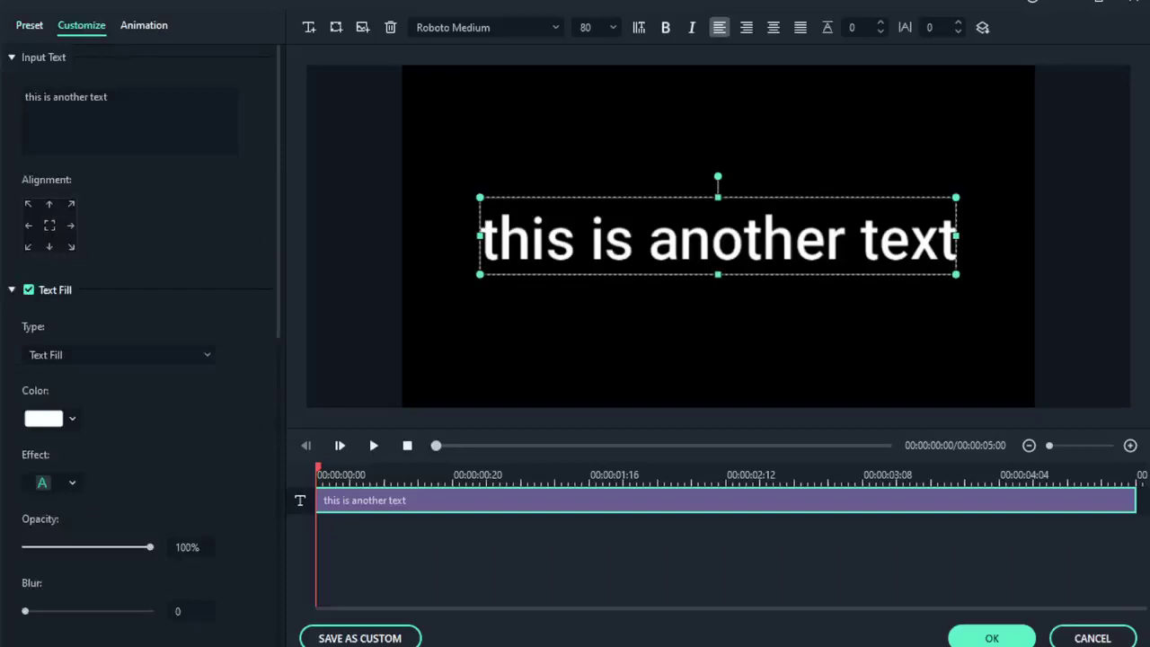
Replace the Input Text with 'My name is' followed by the presenter's name.
drag(109, 97, 3, 103)
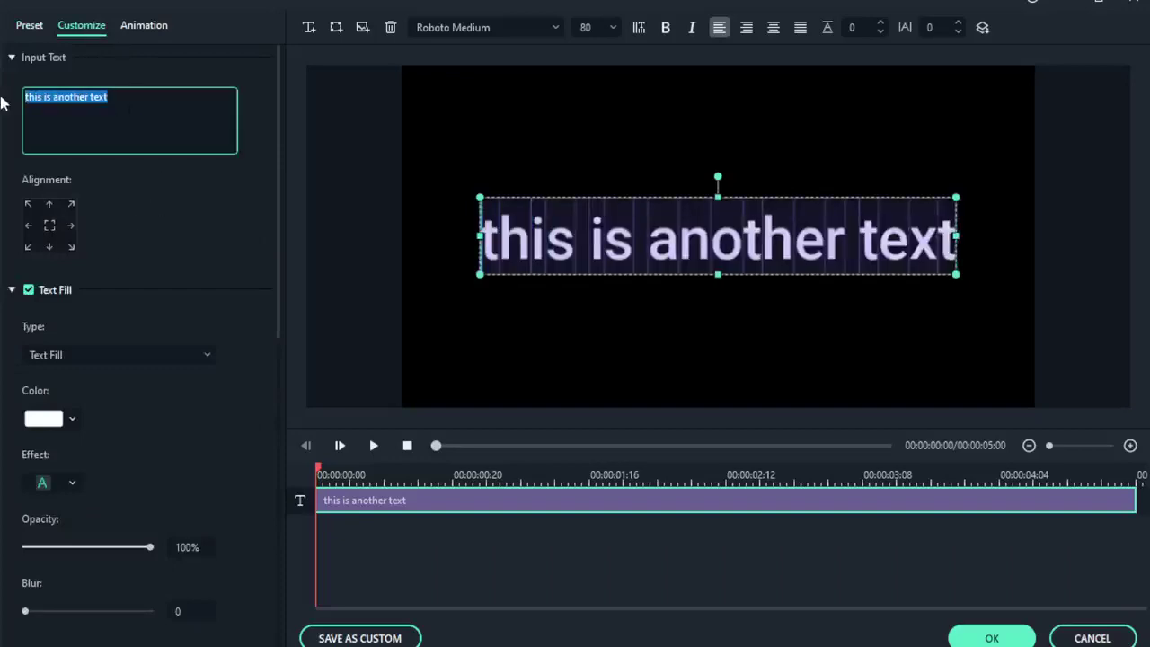
text(My nam)
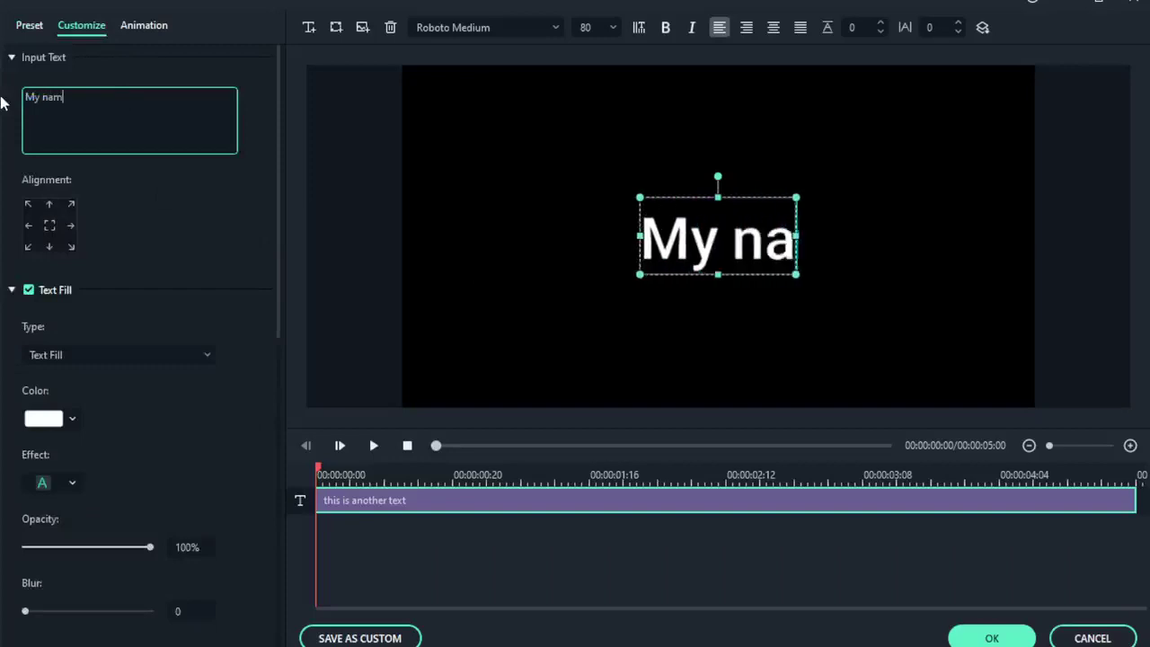
text(e is Bigsam)
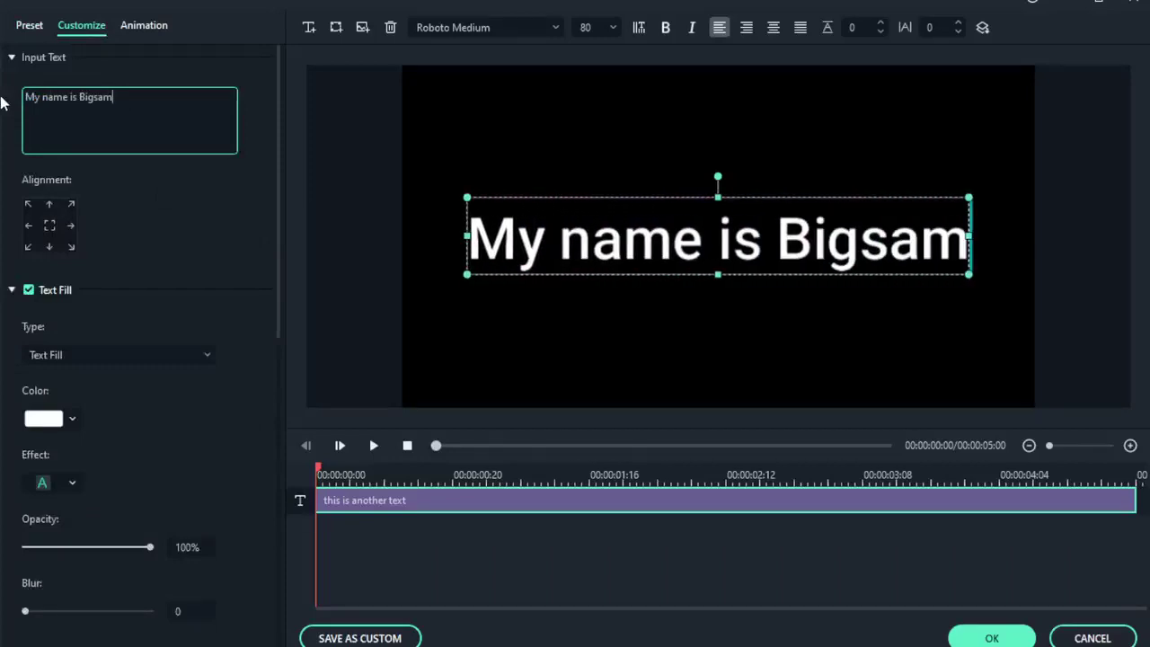
key(ctrl+a)
click(128, 119)
Try top-right, bottom, bottom-left and bottom-right alignments, then set the title back to centre.
click(51, 225)
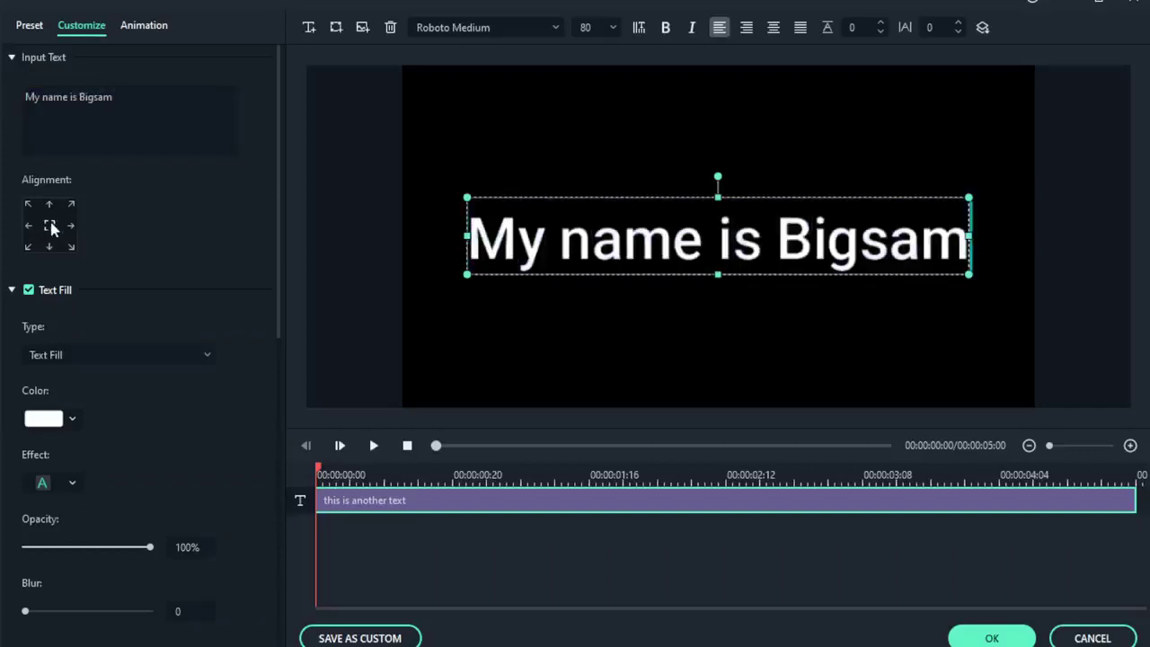
click(72, 206)
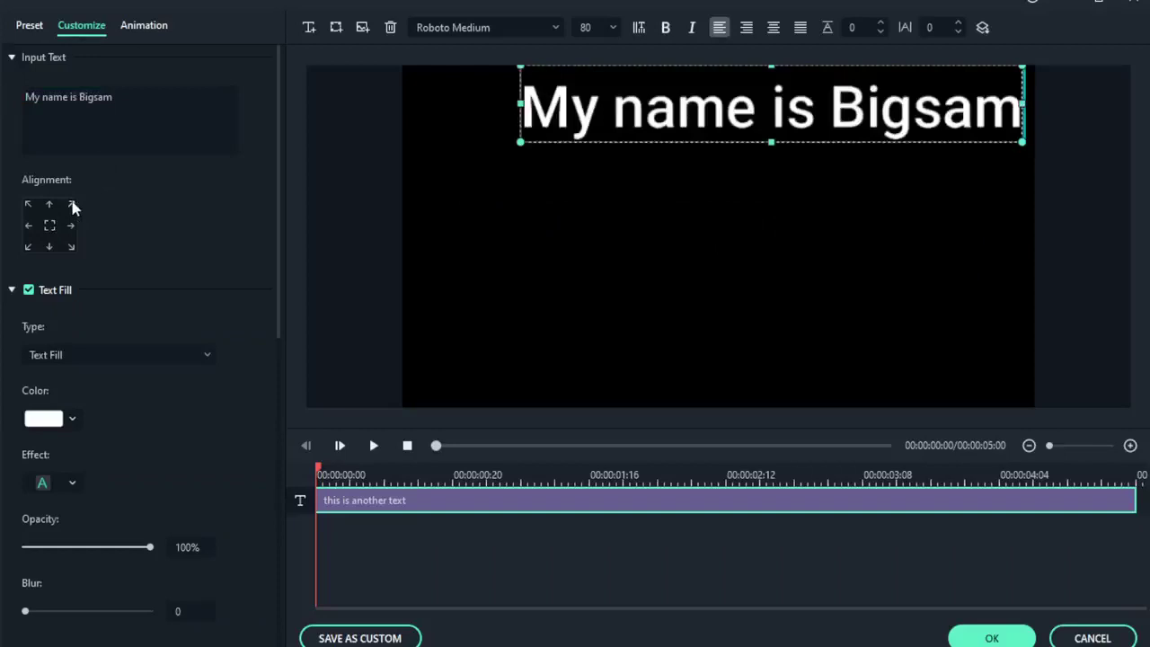
click(49, 247)
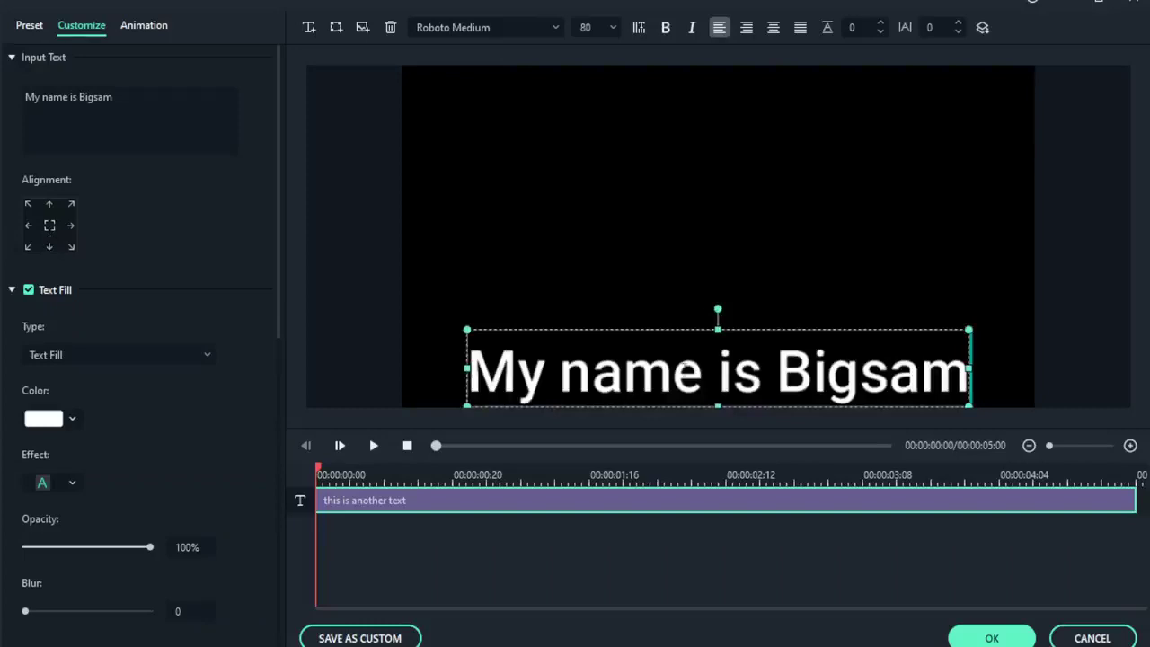
click(27, 247)
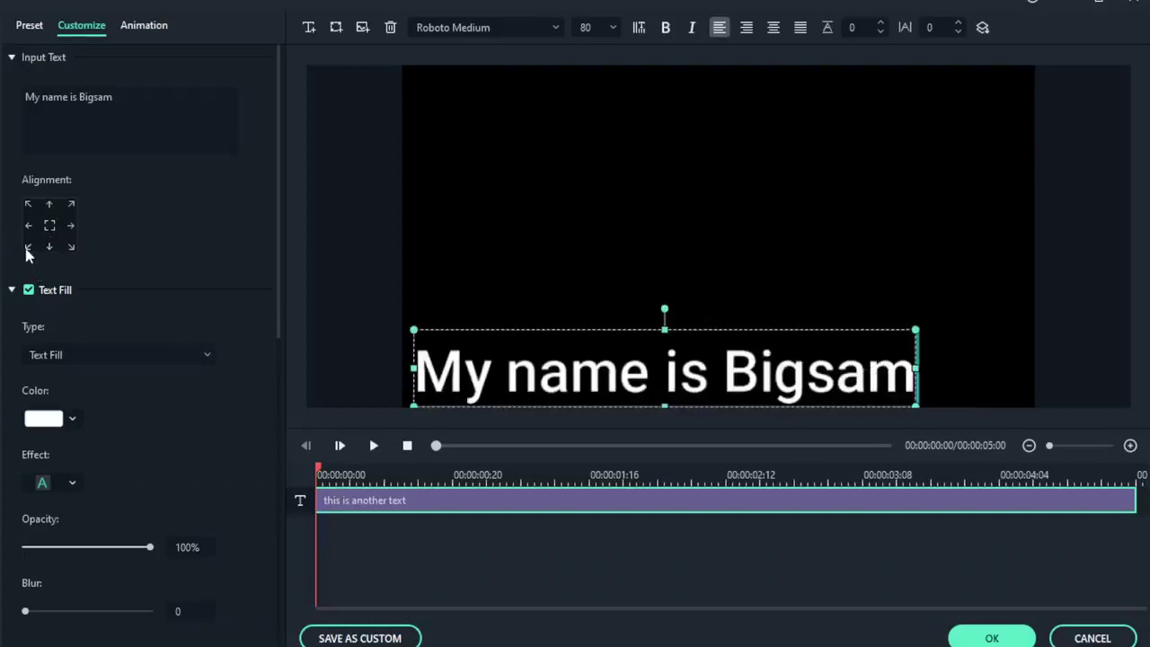
click(71, 247)
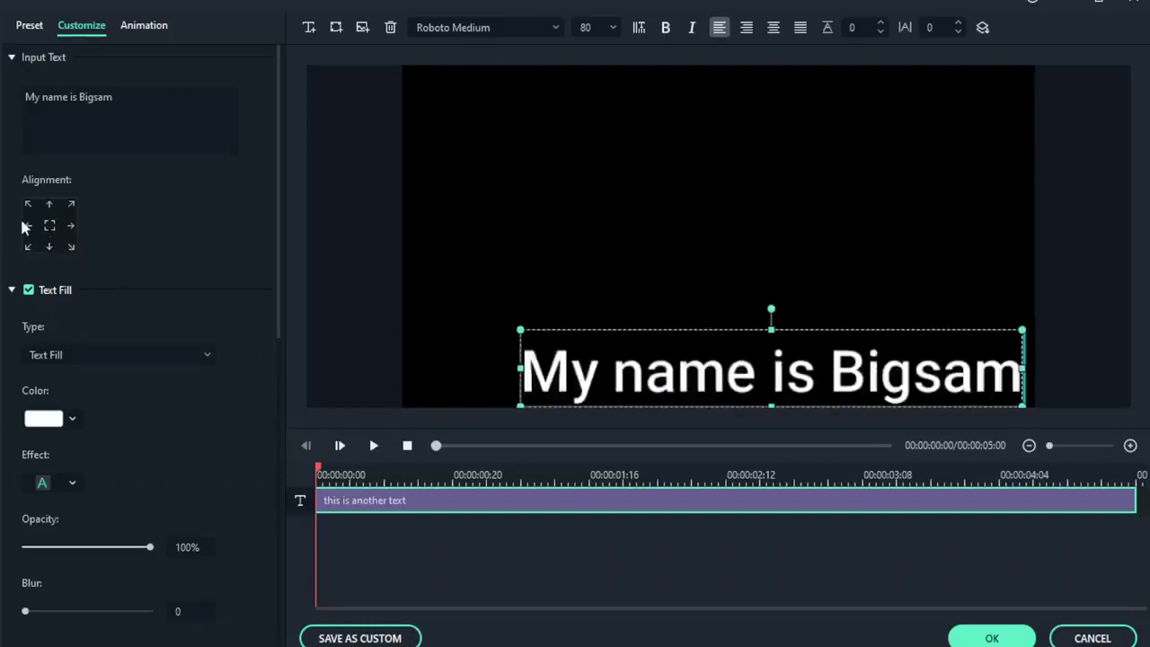
click(46, 226)
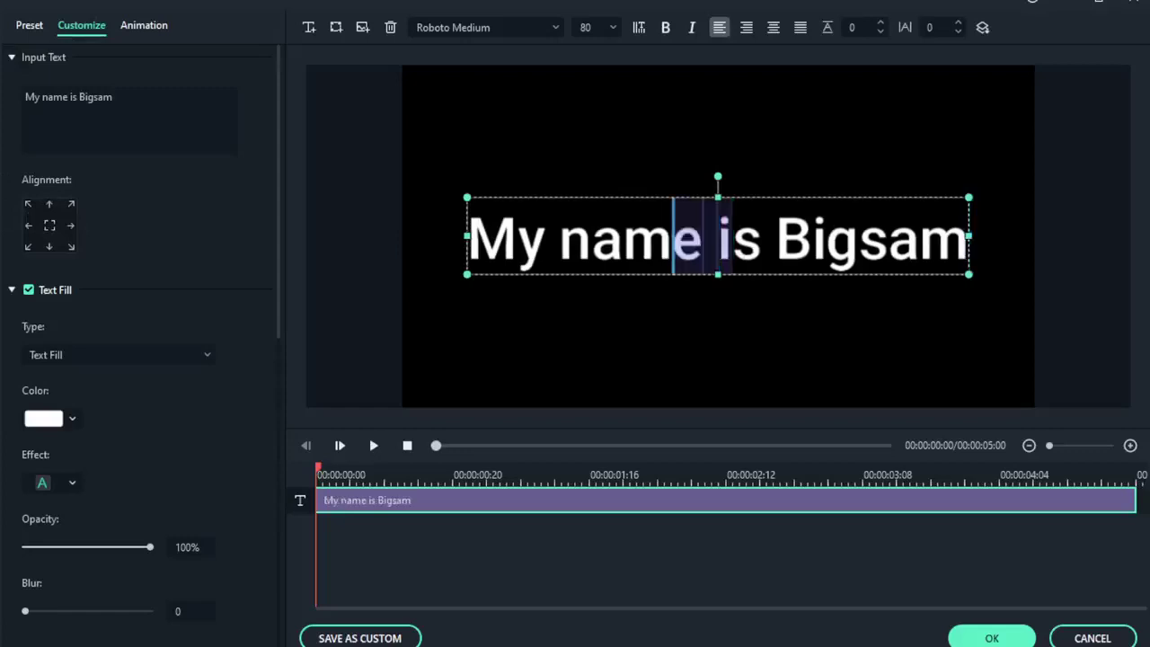
click(750, 349)
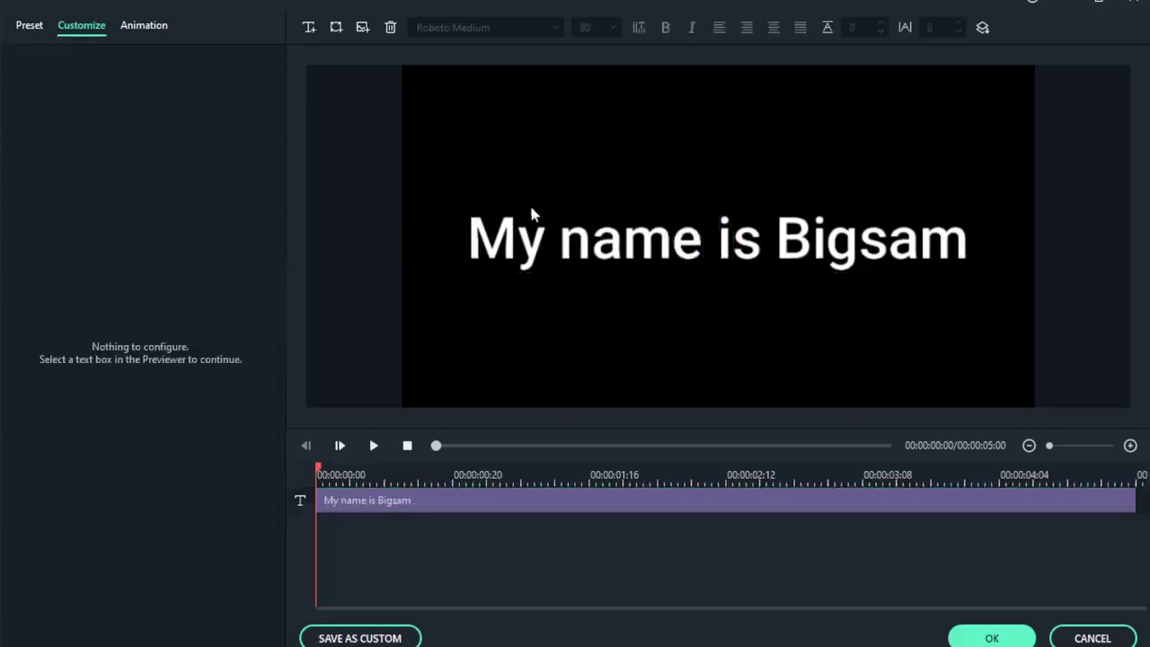
click(592, 238)
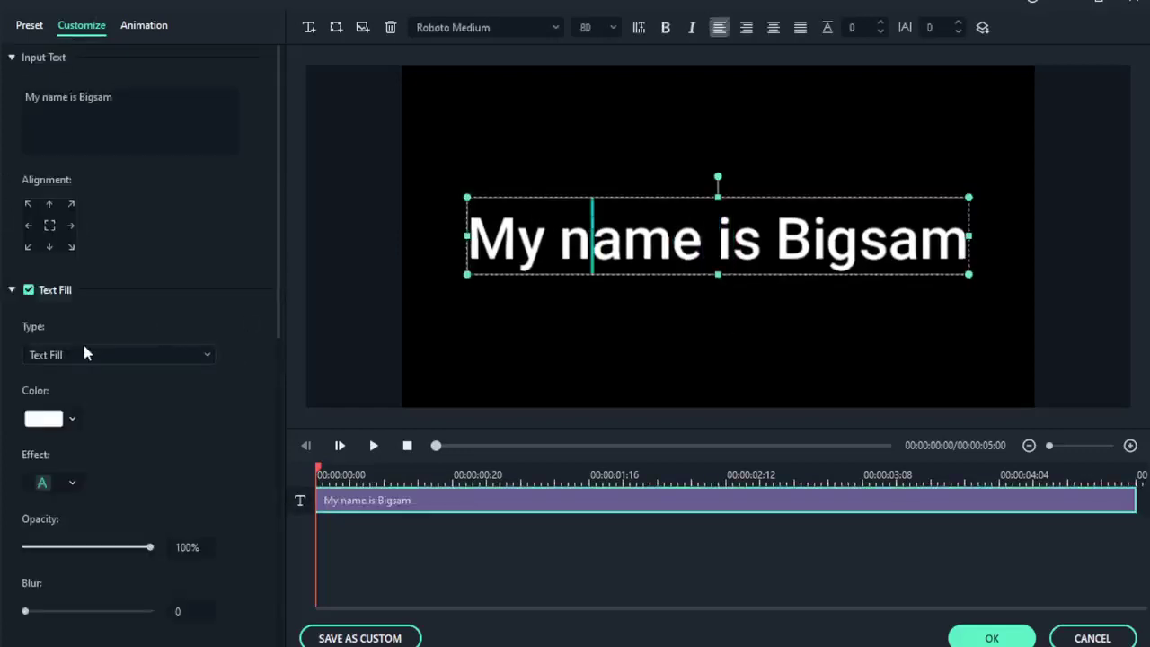
Colour the title text magenta, then switch it to a darker magenta.
click(45, 419)
click(60, 465)
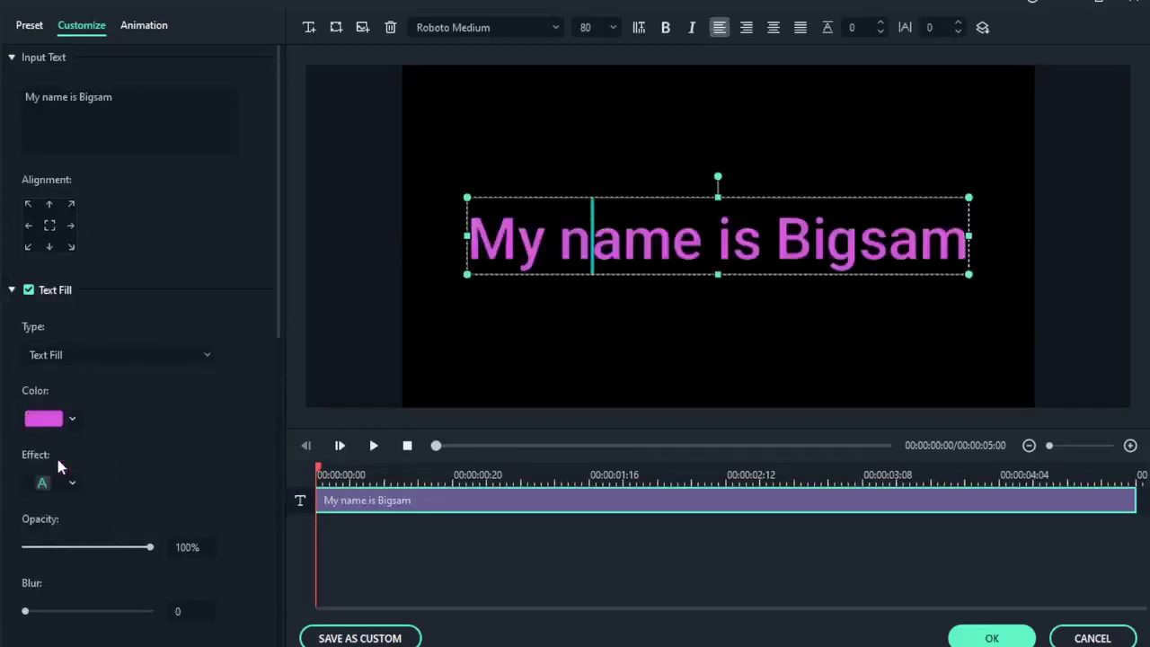
click(47, 418)
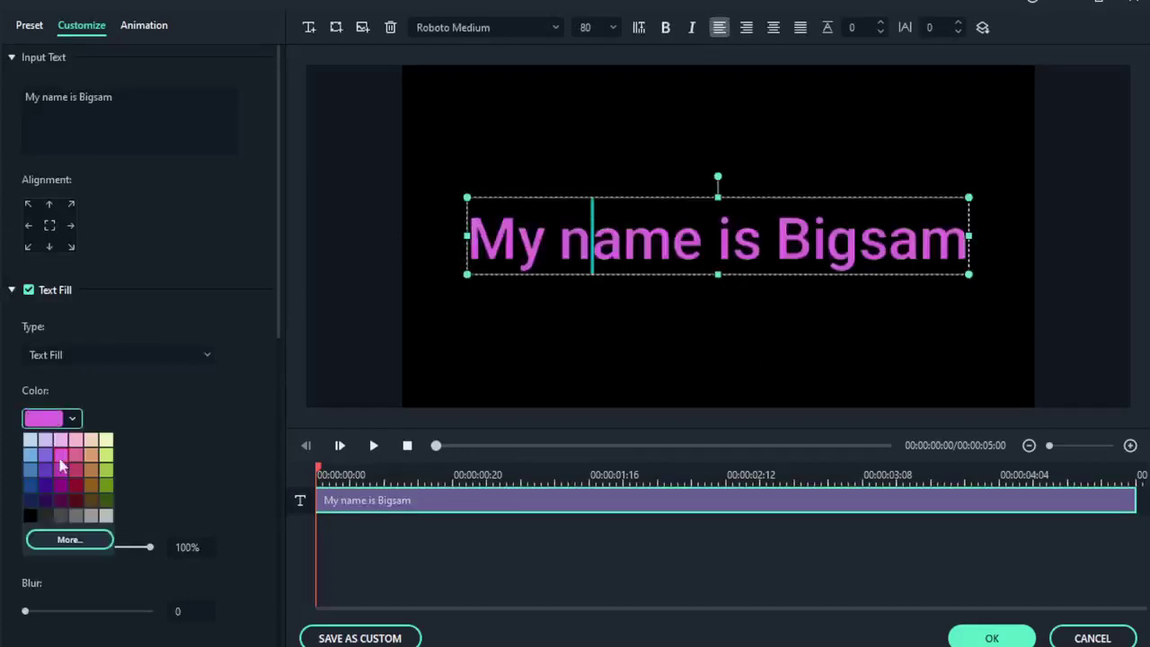
click(64, 476)
Pick a near-white text fill shade from the custom colour spectrum.
click(72, 420)
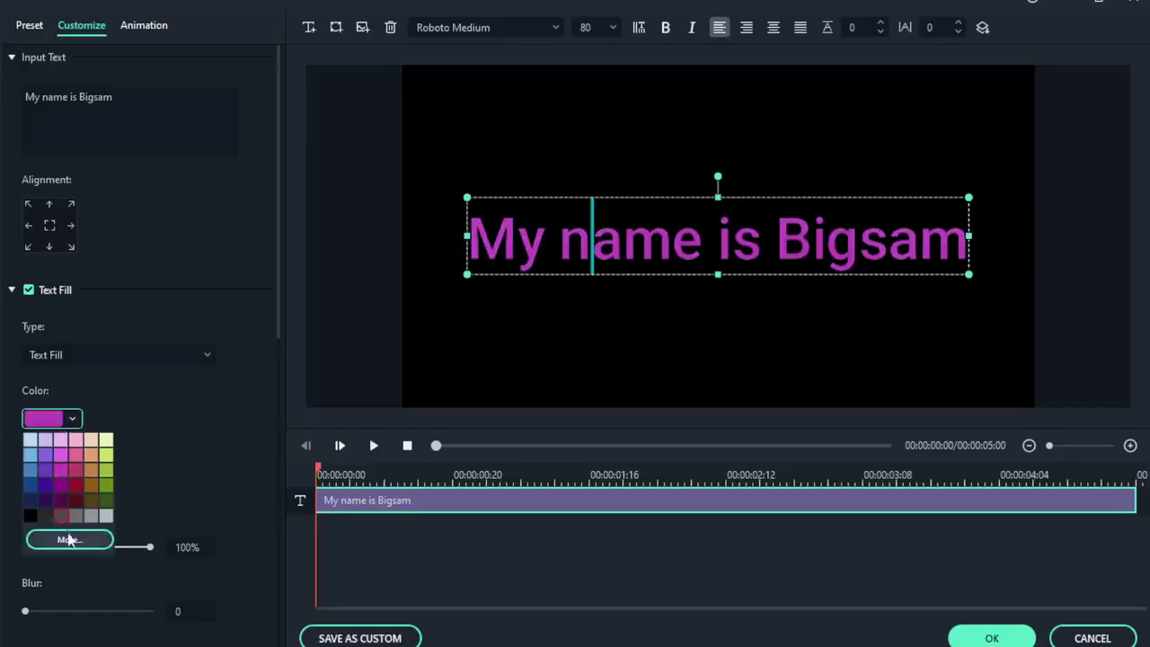
click(70, 539)
drag(269, 395, 214, 469)
Confirm the near-white text colour in the Select Color dialog.
click(332, 595)
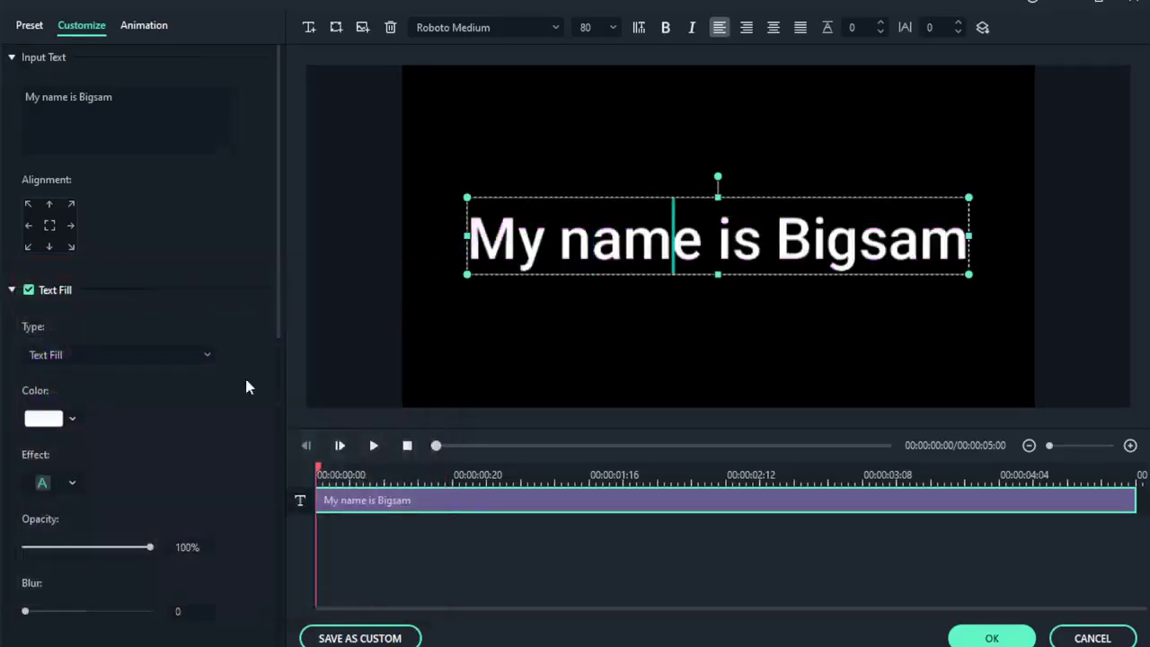
scroll(244, 387, down, 3)
scroll(162, 395, up, 1)
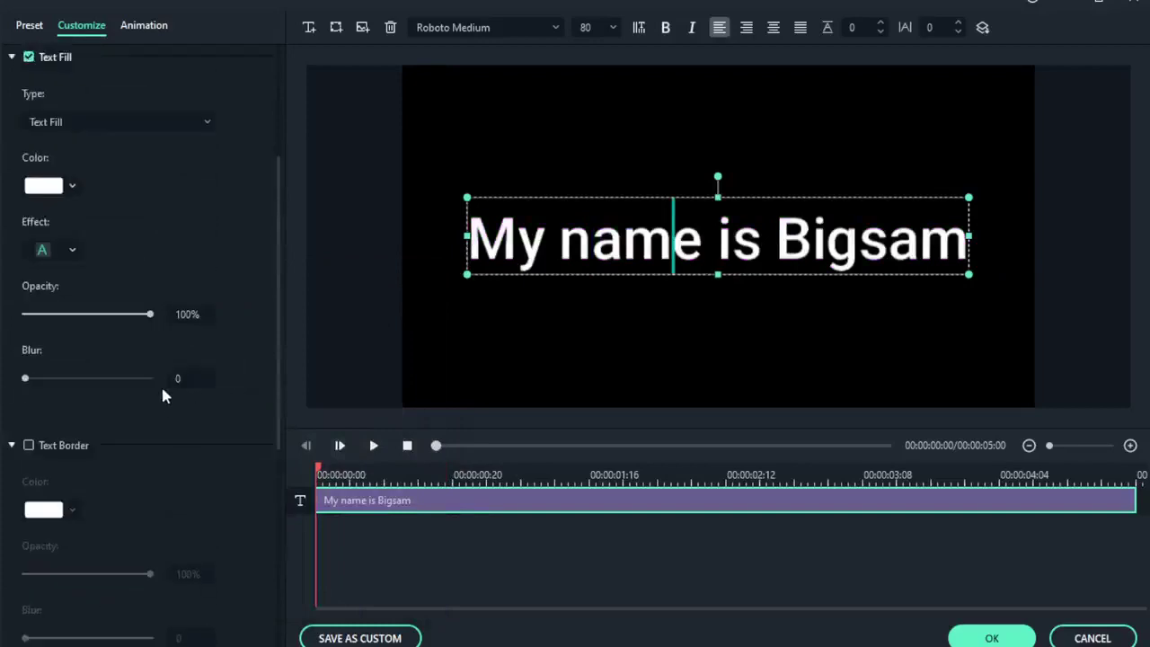
Try two text fill effects, then go back to the plain fill effect.
click(54, 249)
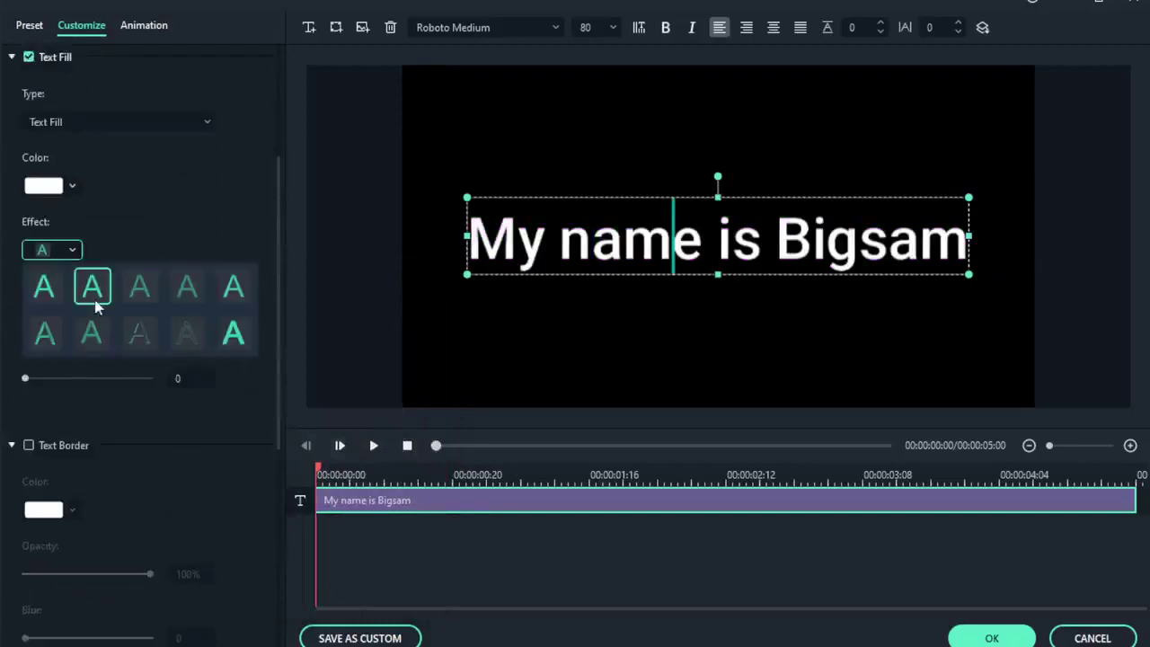
click(92, 287)
click(54, 248)
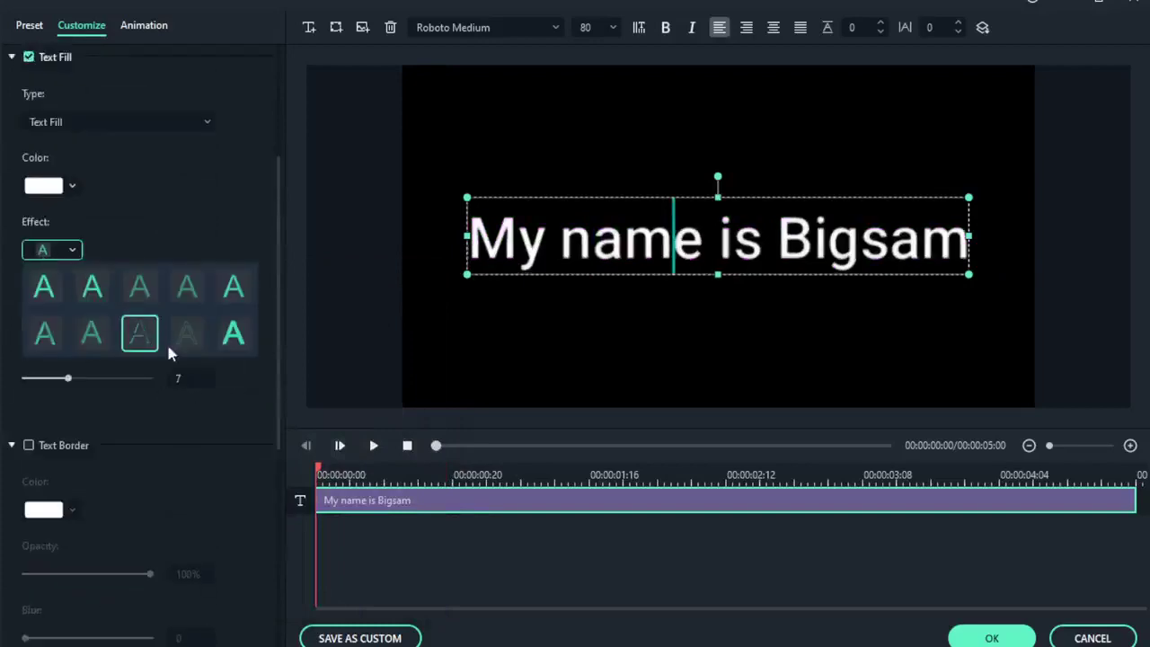
click(182, 344)
click(54, 249)
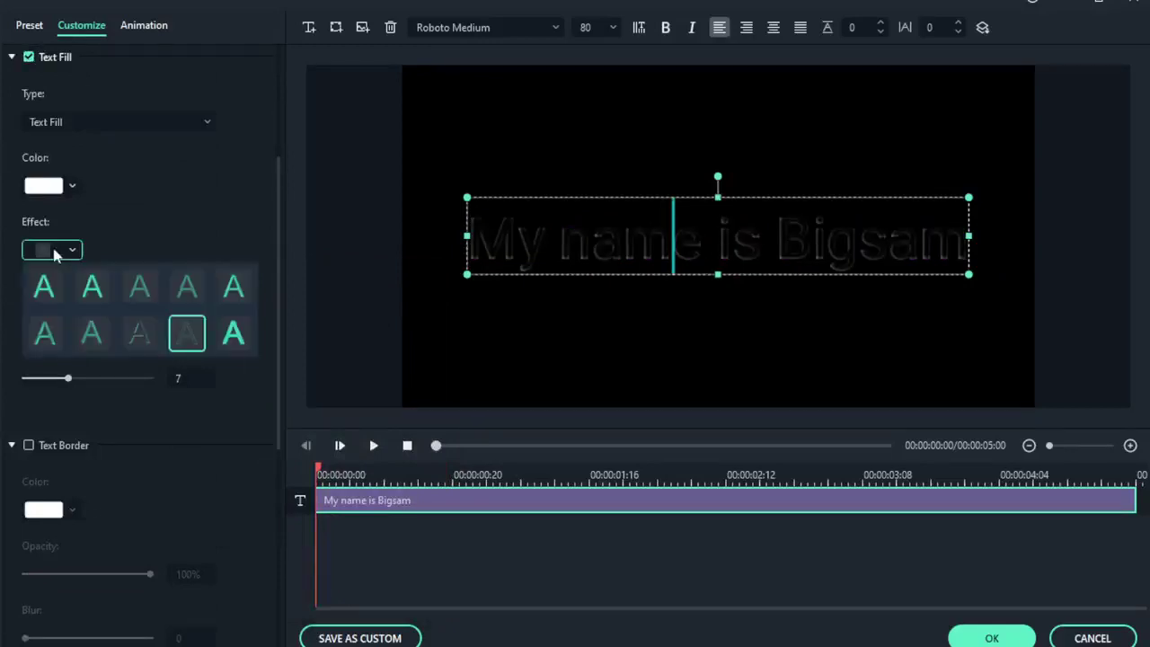
click(45, 284)
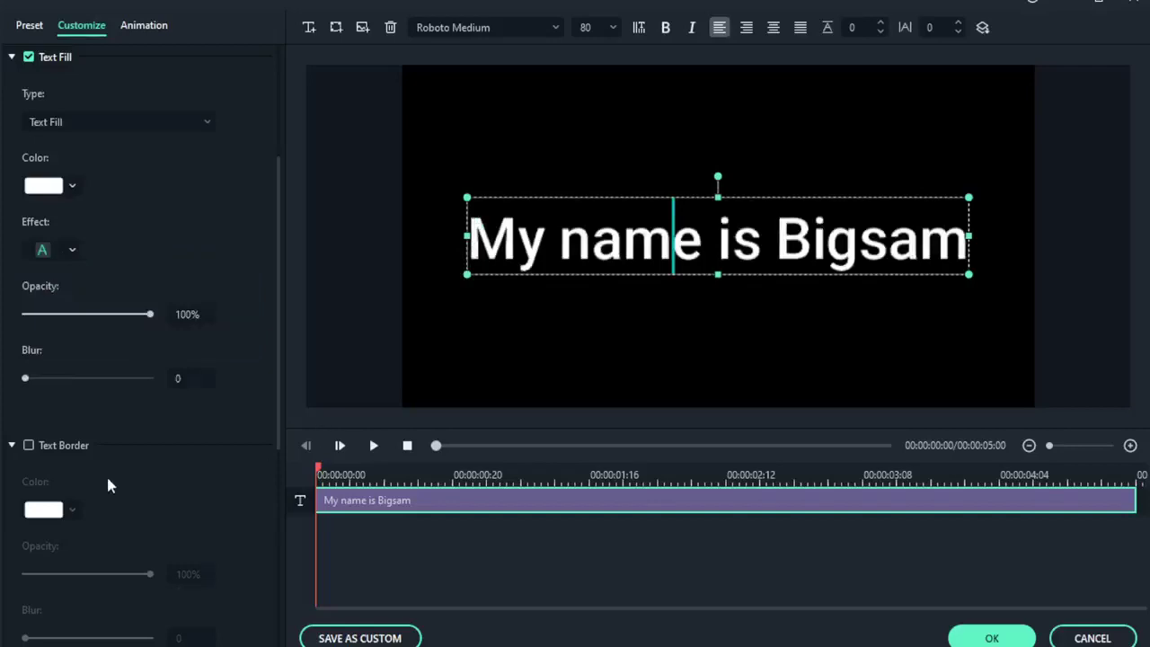
scroll(106, 485, down, 4)
scroll(106, 485, up, 3)
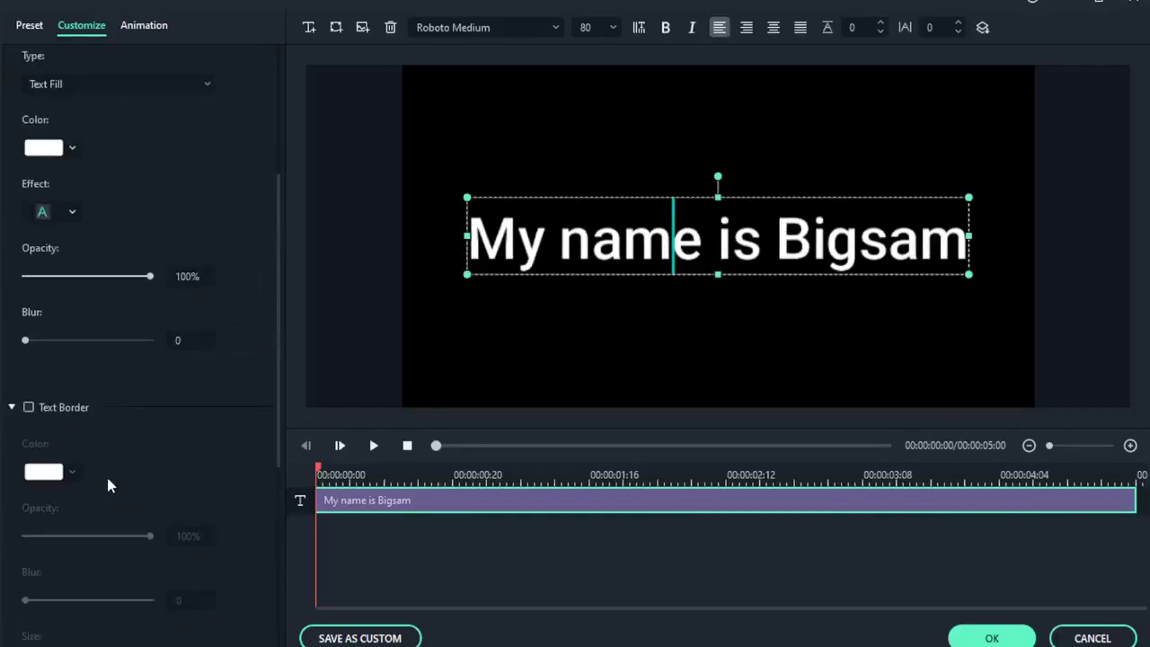
Add a text border, try pink and light-blue outline colours, then remove the border.
click(29, 407)
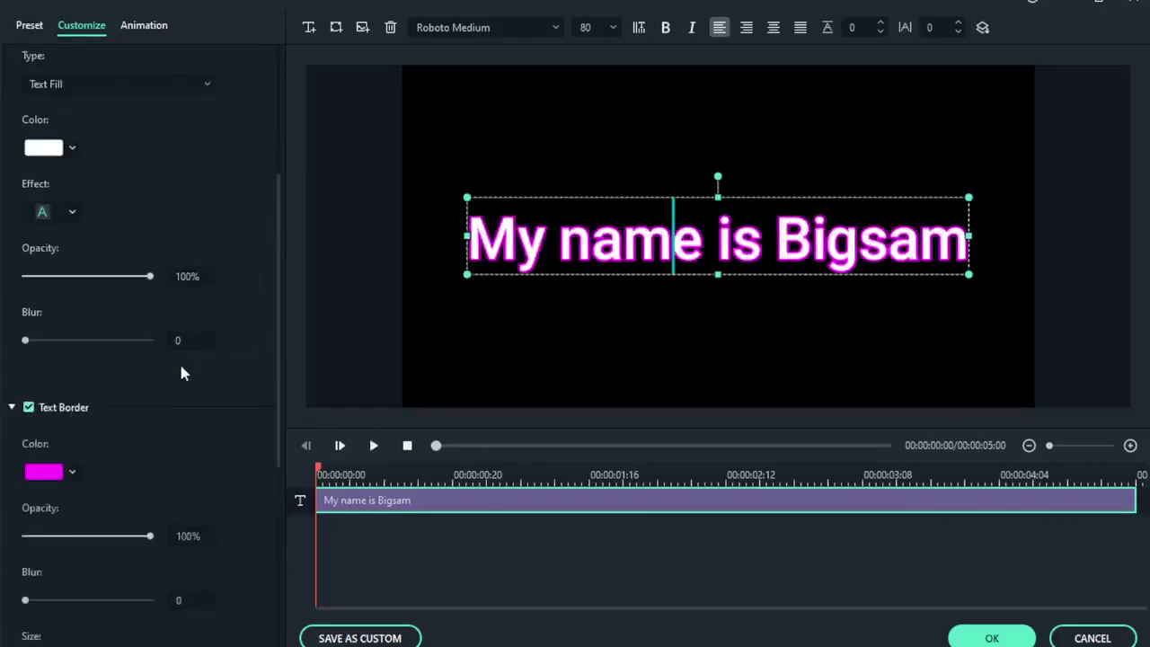
click(63, 473)
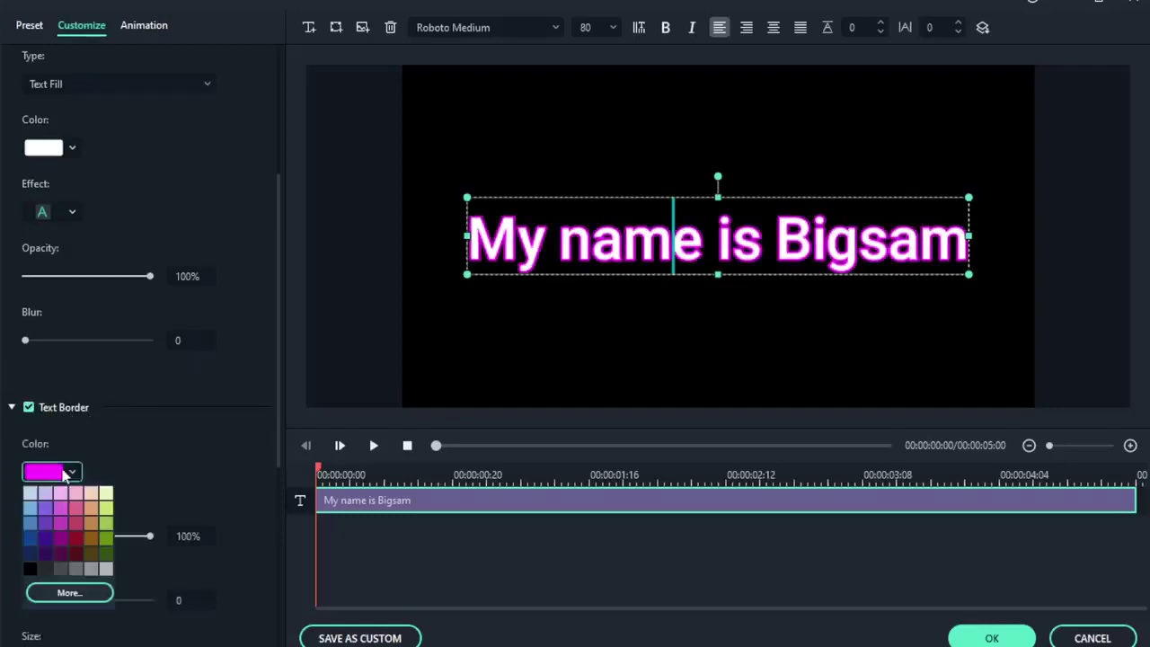
click(75, 508)
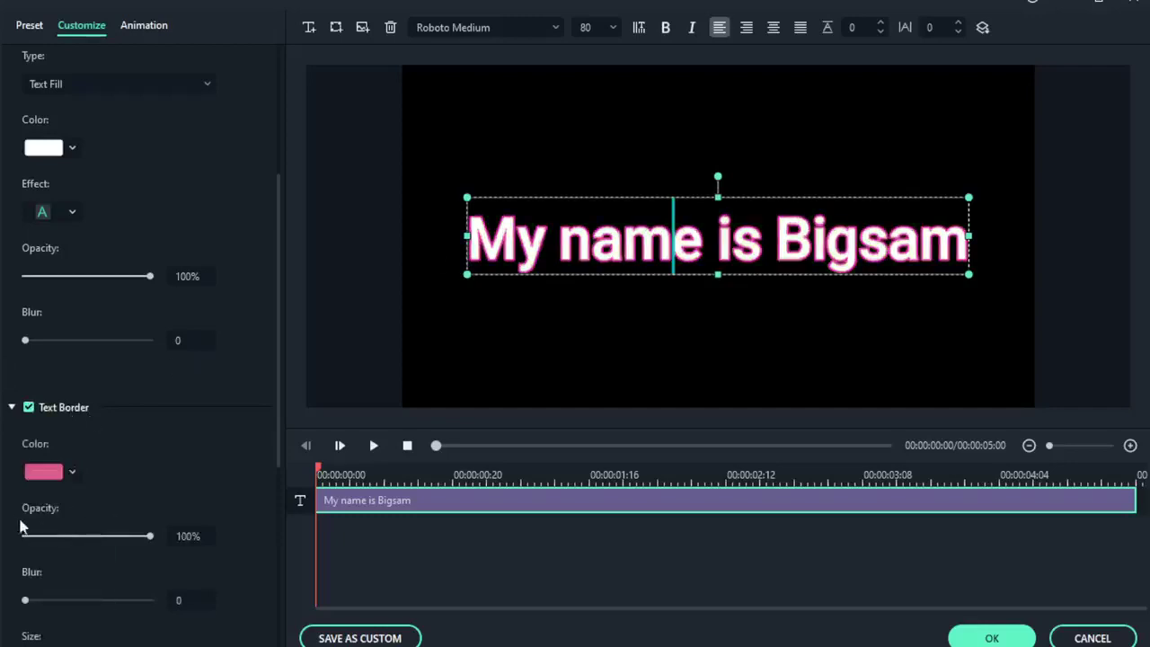
click(54, 472)
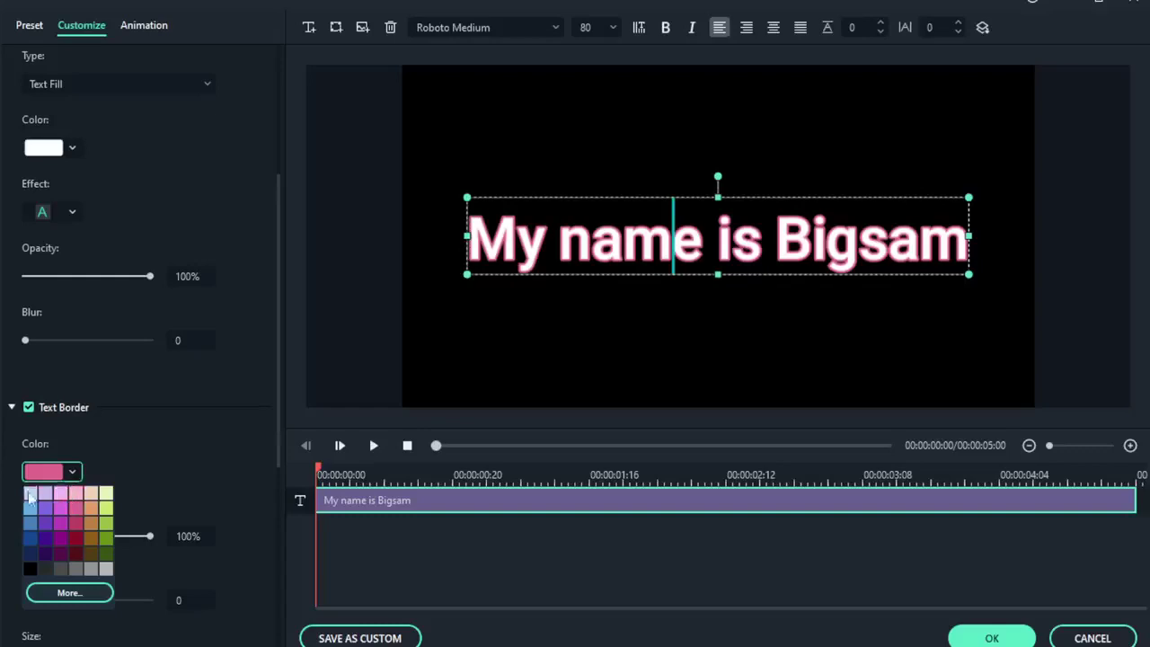
click(30, 493)
click(58, 473)
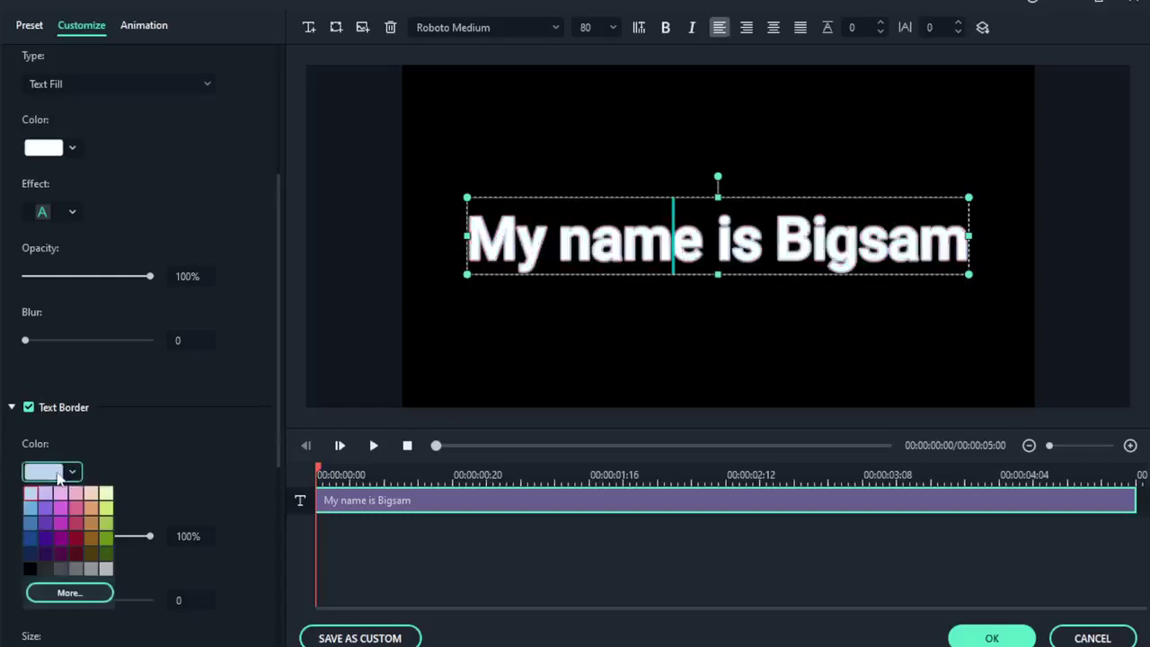
click(28, 407)
Turn on Text Shadow for the title text.
scroll(90, 490, down, 5)
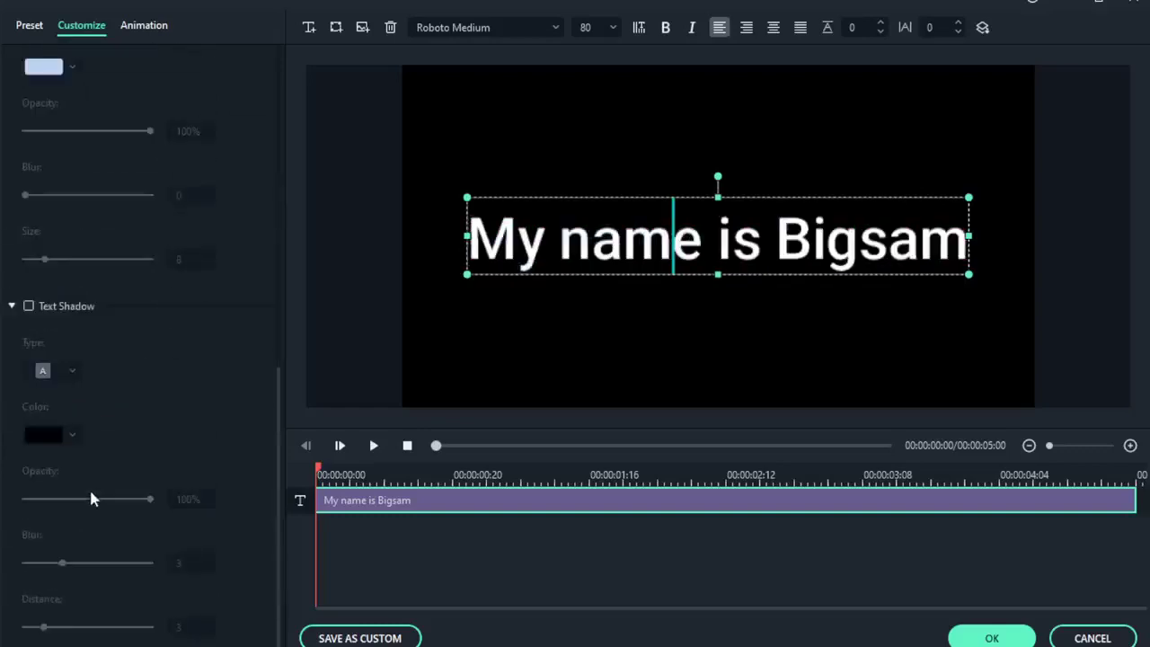
click(28, 307)
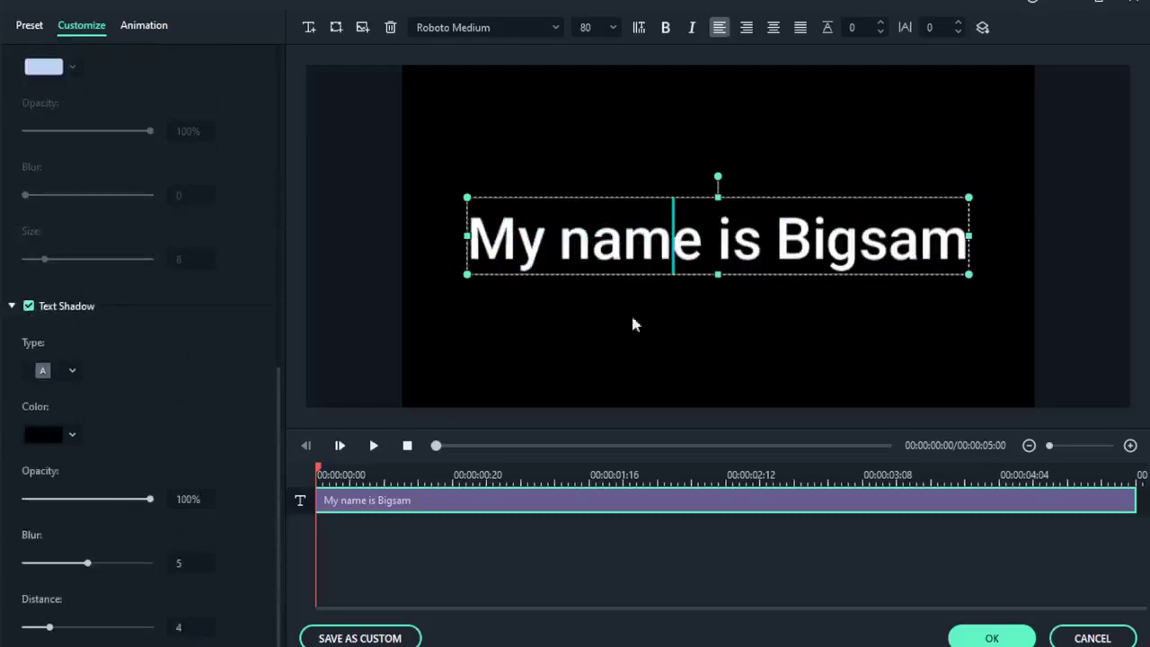
click(593, 349)
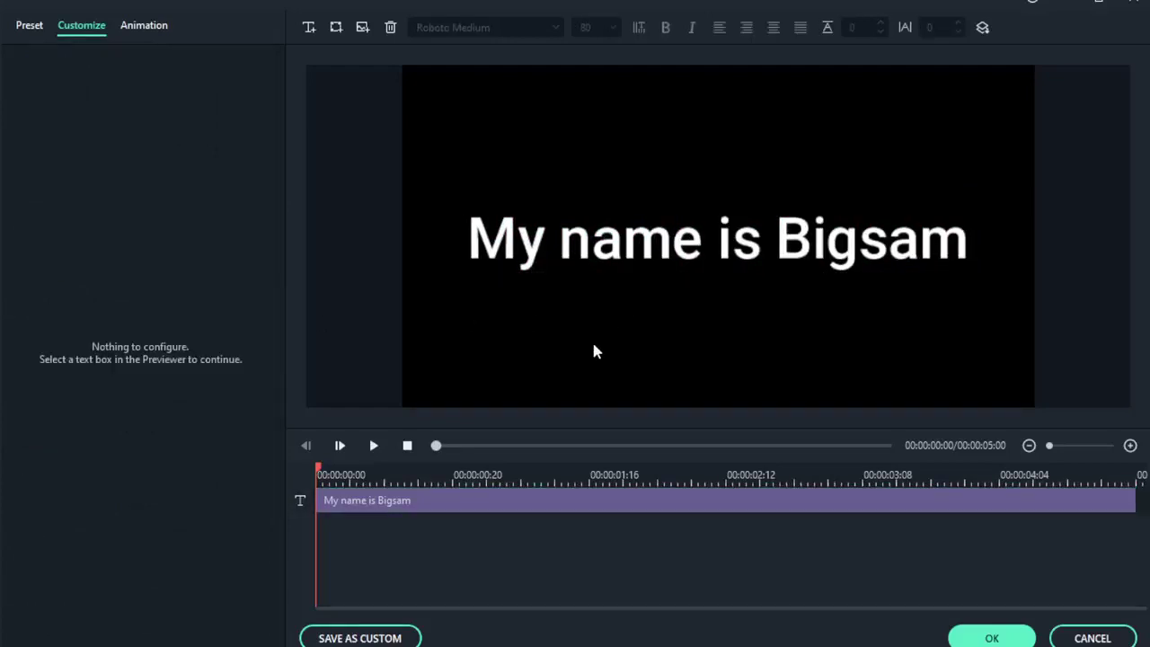
click(703, 244)
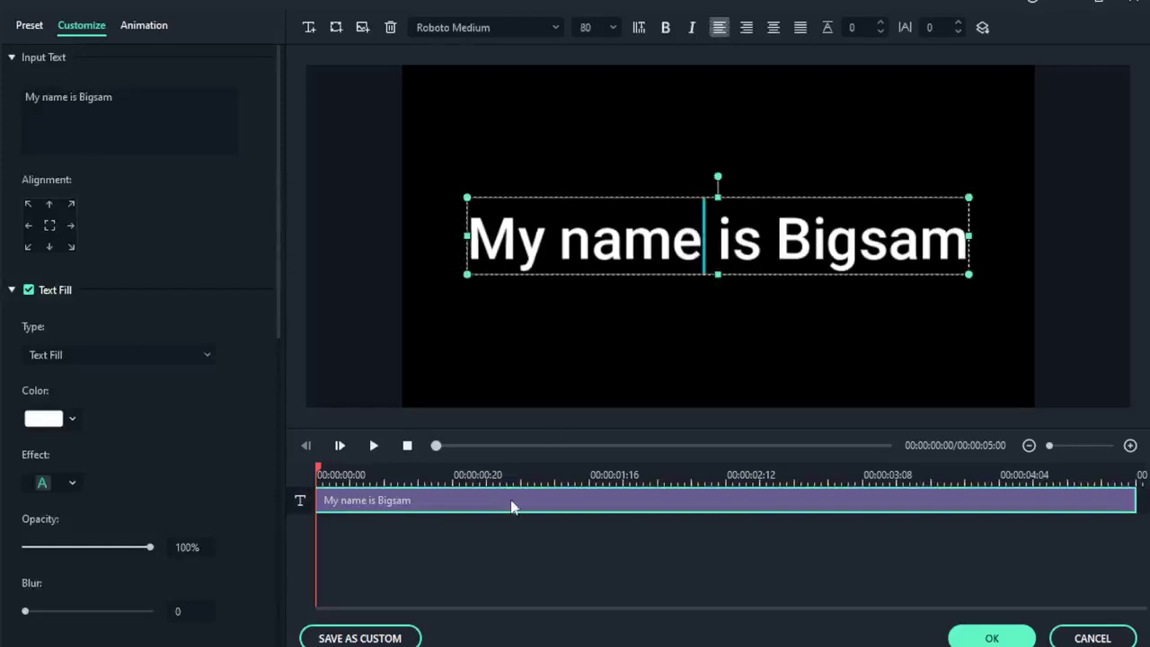
Insert a second 'TEXT HERE' text box alongside the existing title.
key(super)
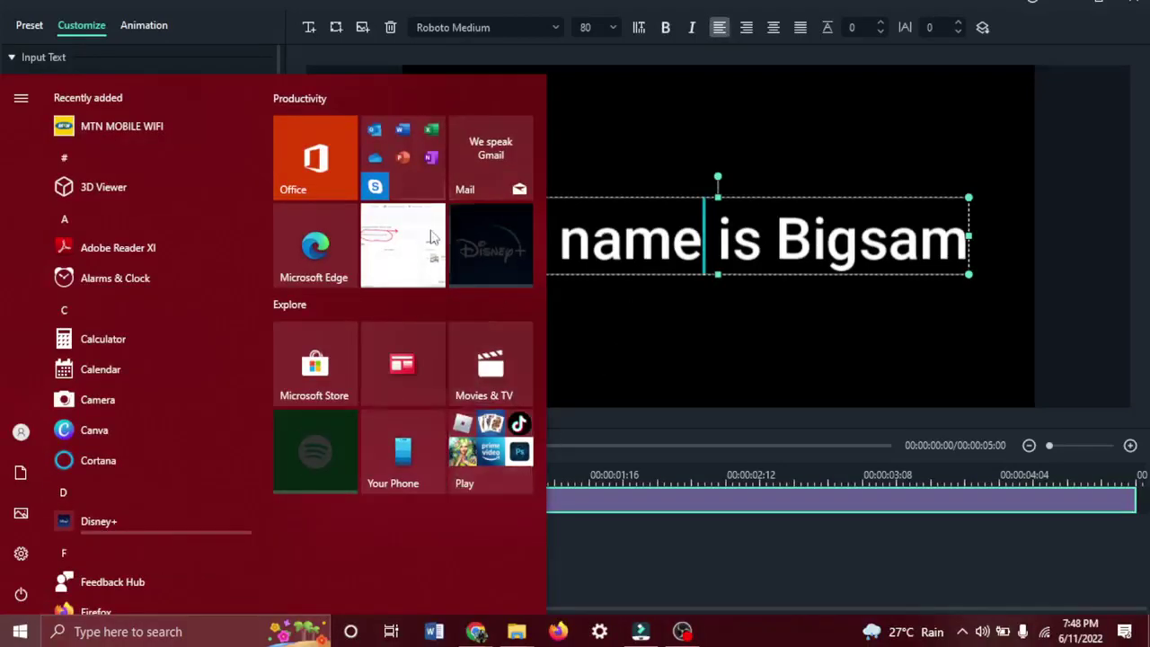
click(700, 132)
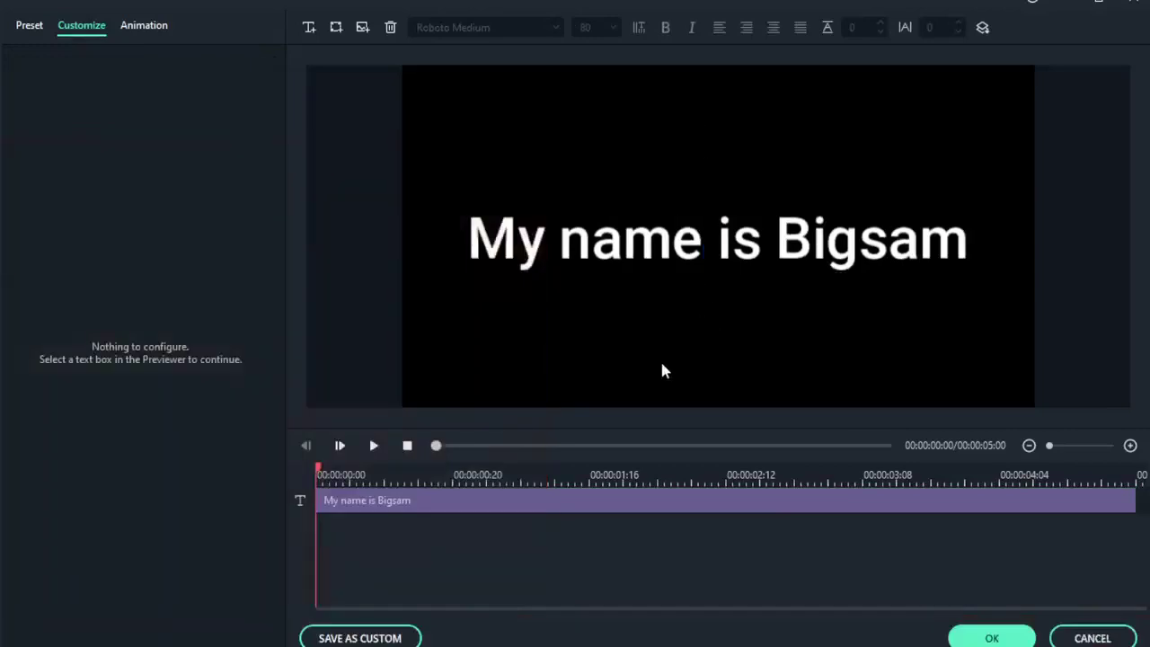
click(593, 241)
click(673, 241)
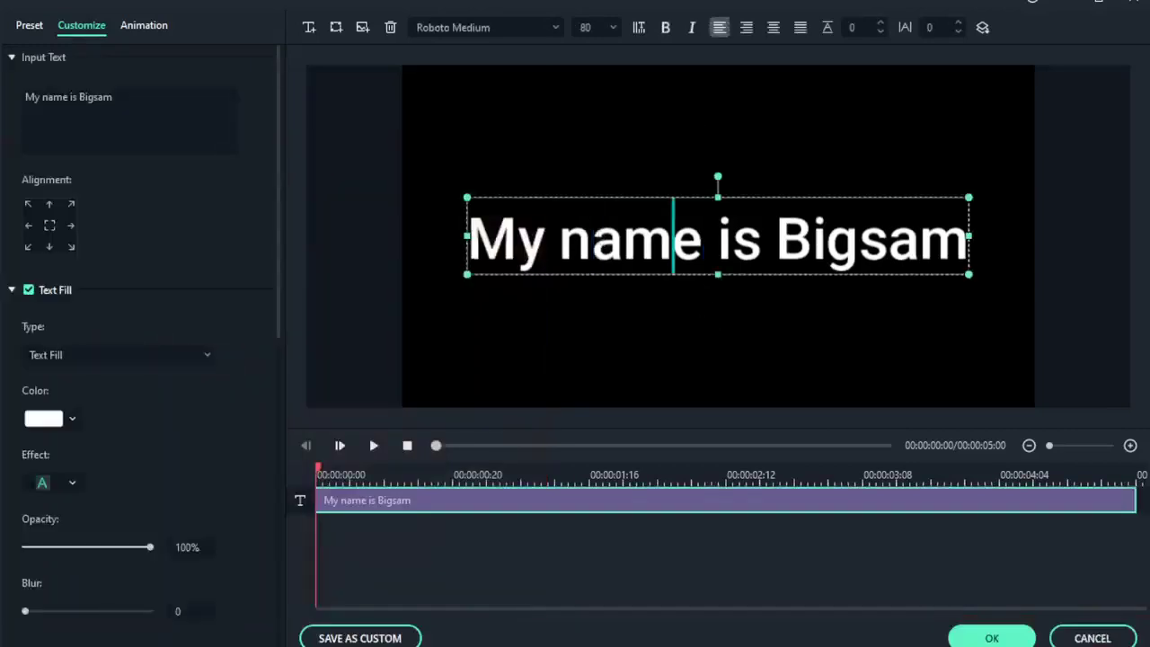
click(718, 349)
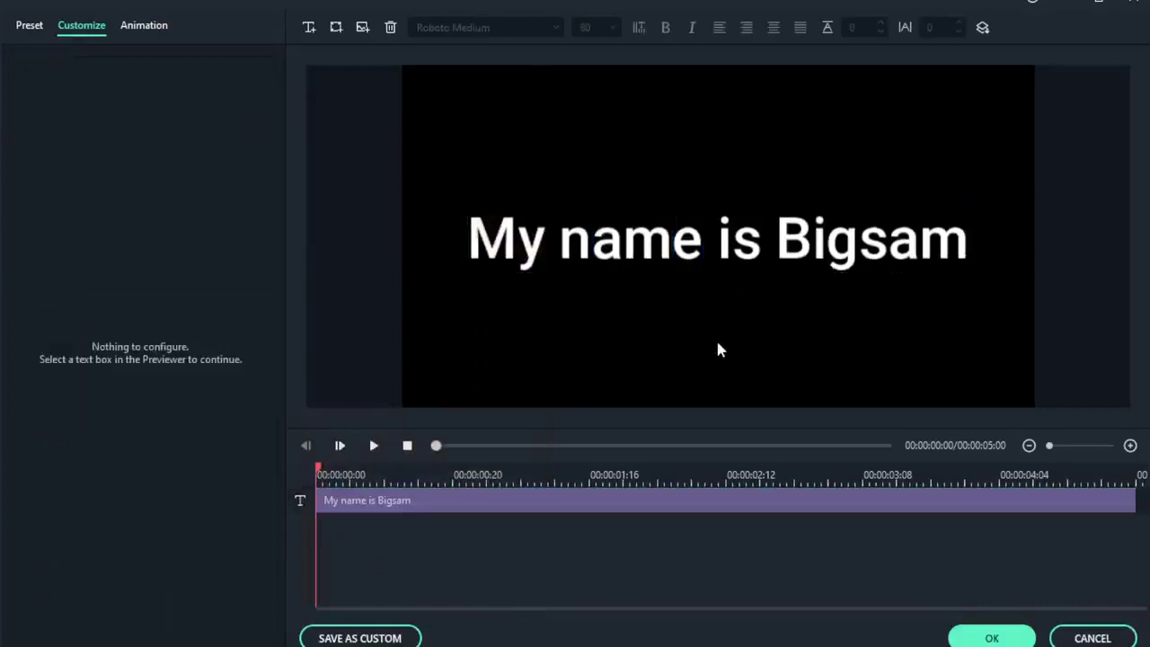
click(306, 30)
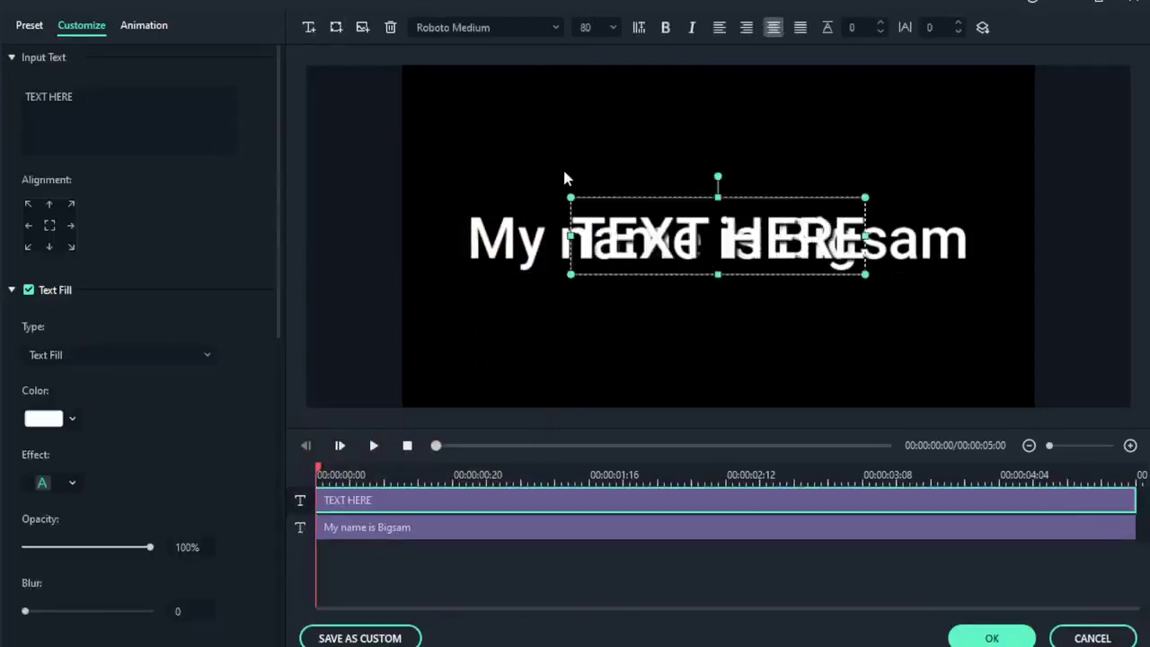
Drag 'TEXT HERE' above, then below the main title line, and select all of the main title's text.
click(685, 347)
click(708, 277)
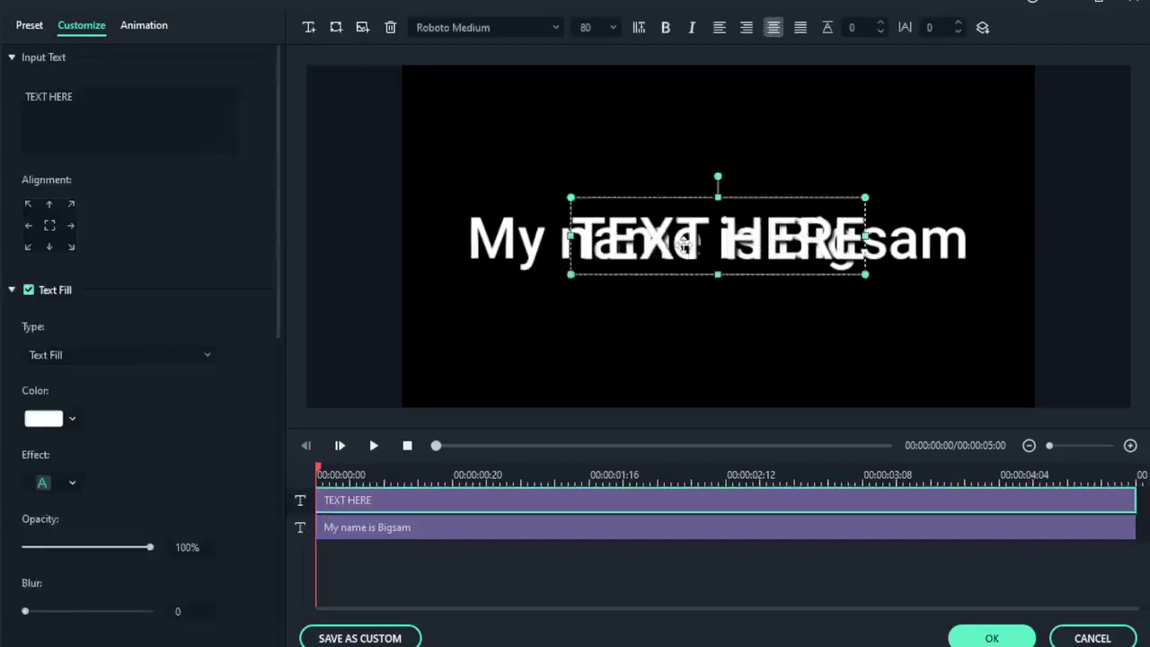
drag(707, 276, 690, 217)
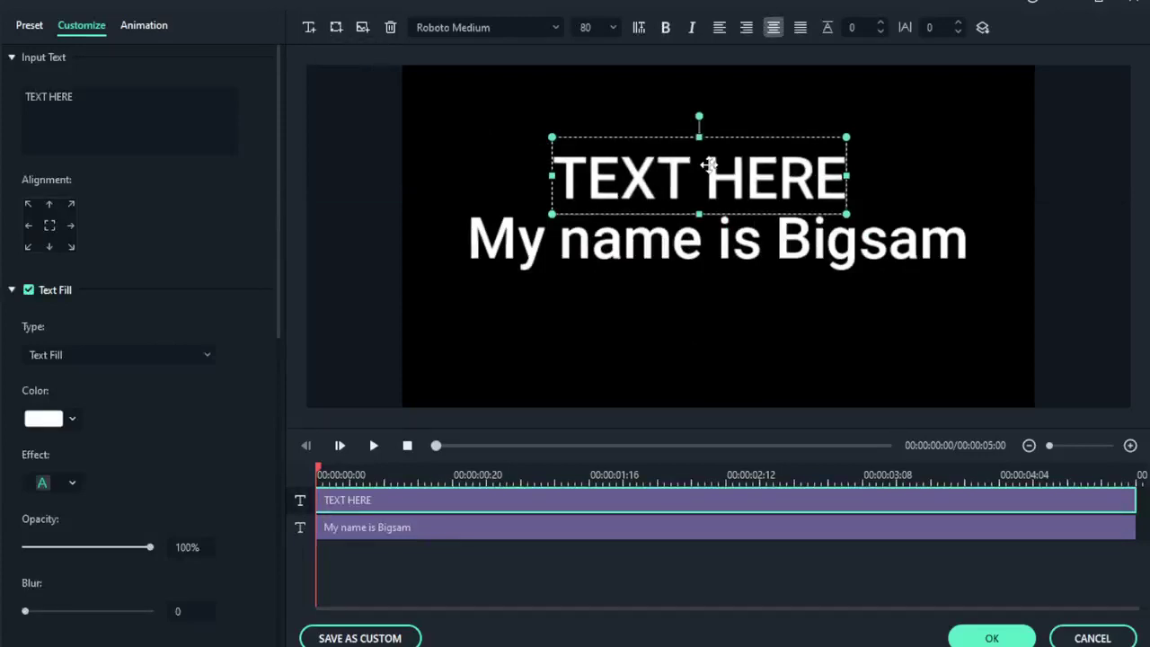
drag(709, 165, 727, 322)
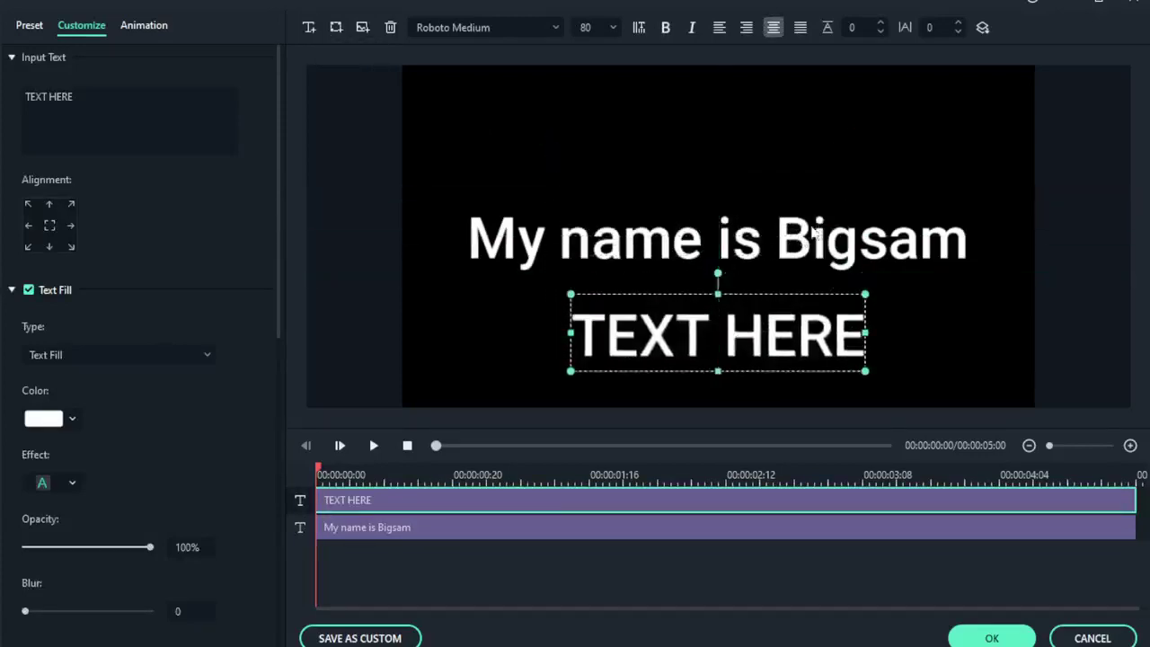
double_click(646, 238)
key(ctrl+a)
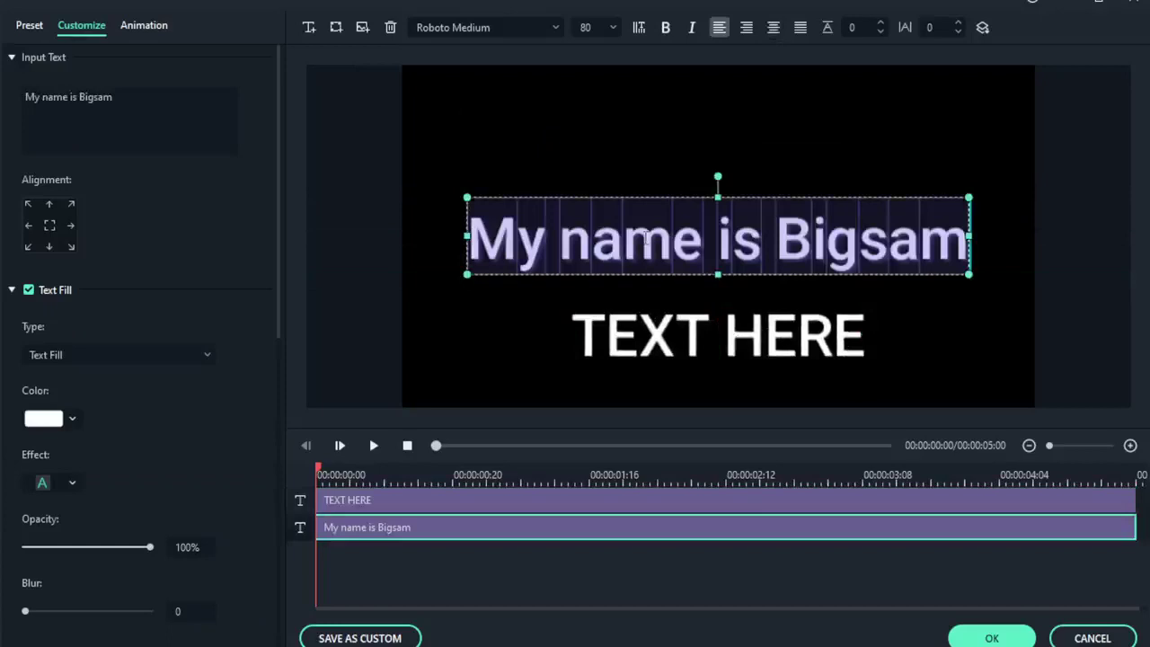
Shorten the main title text to 'My name'.
text(m)
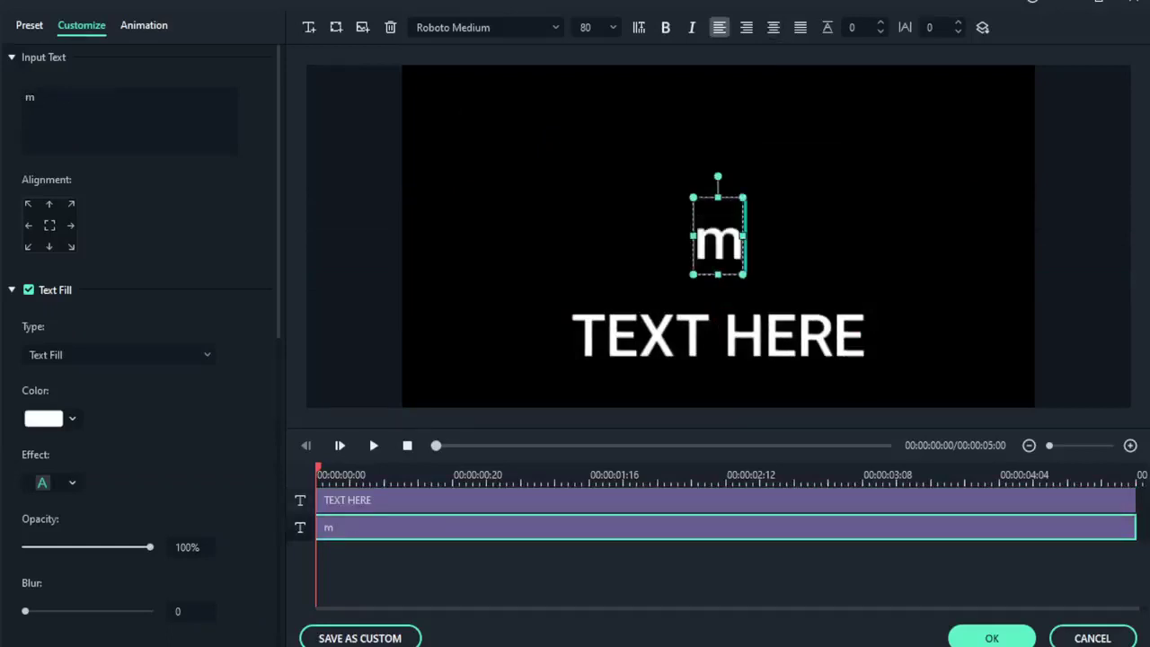
key(BackSpace)
text(My name)
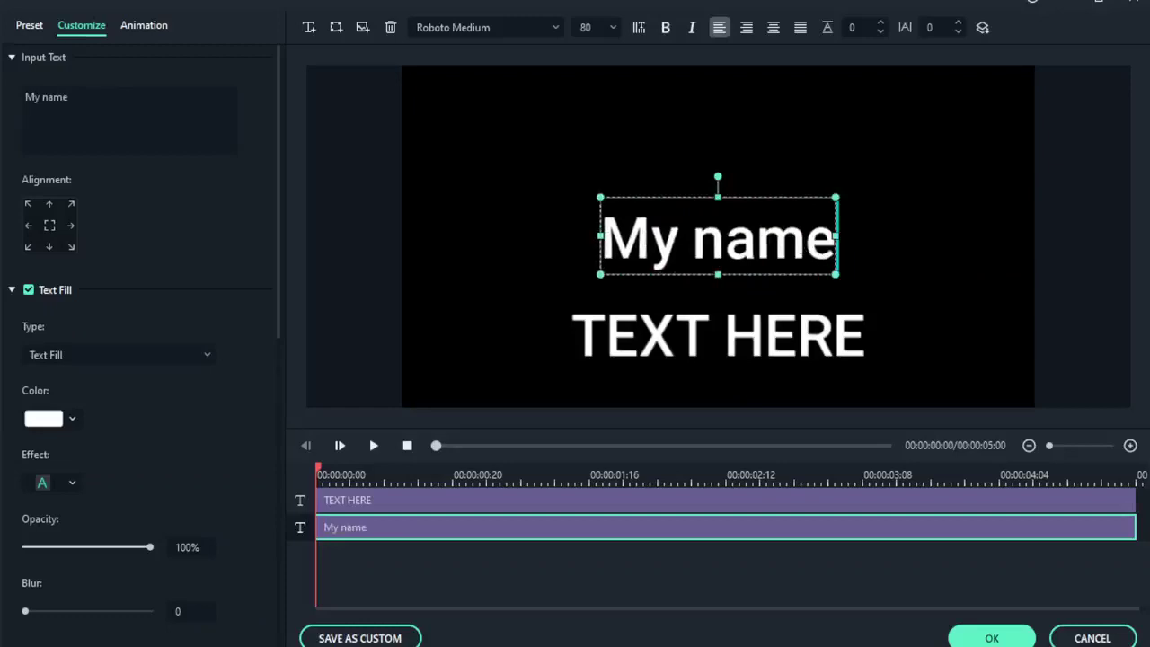
click(898, 239)
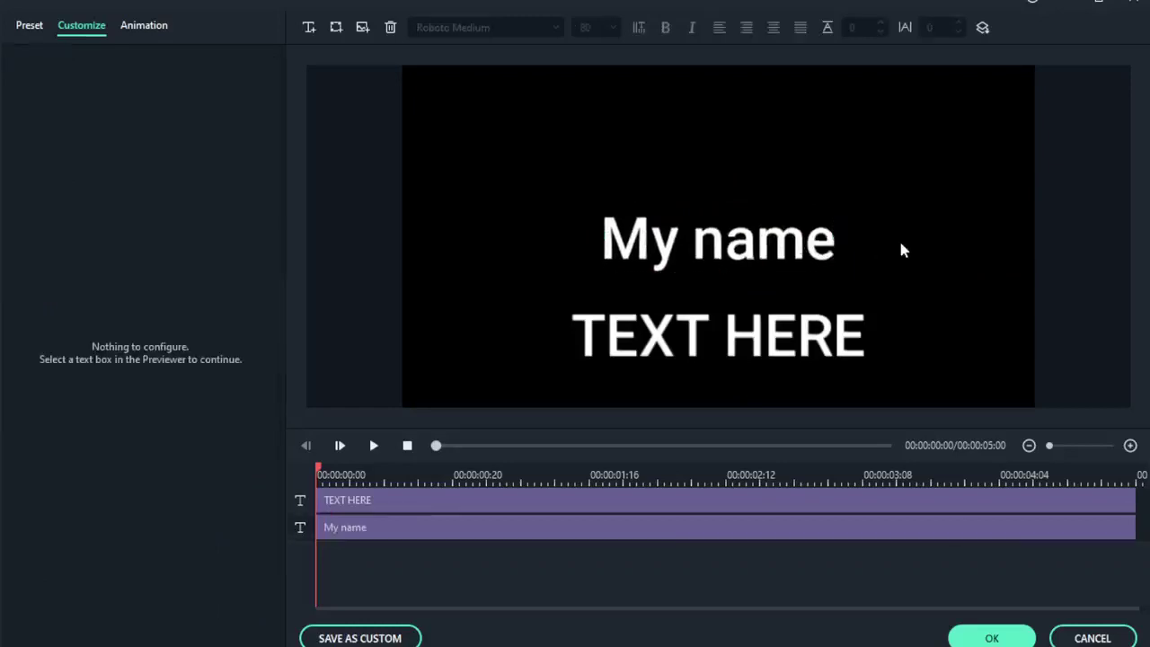
Raise 'My name' near the top, centred, and place 'TEXT HERE' just beneath it.
drag(745, 222, 716, 185)
drag(720, 163, 722, 155)
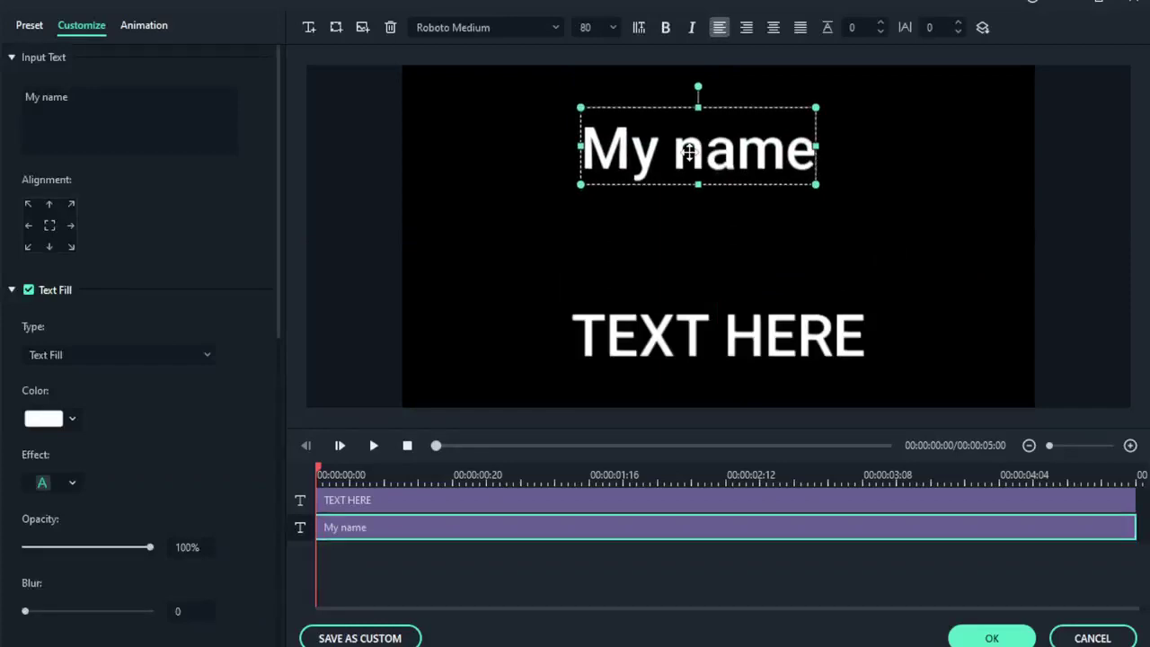
drag(688, 321, 687, 223)
click(706, 250)
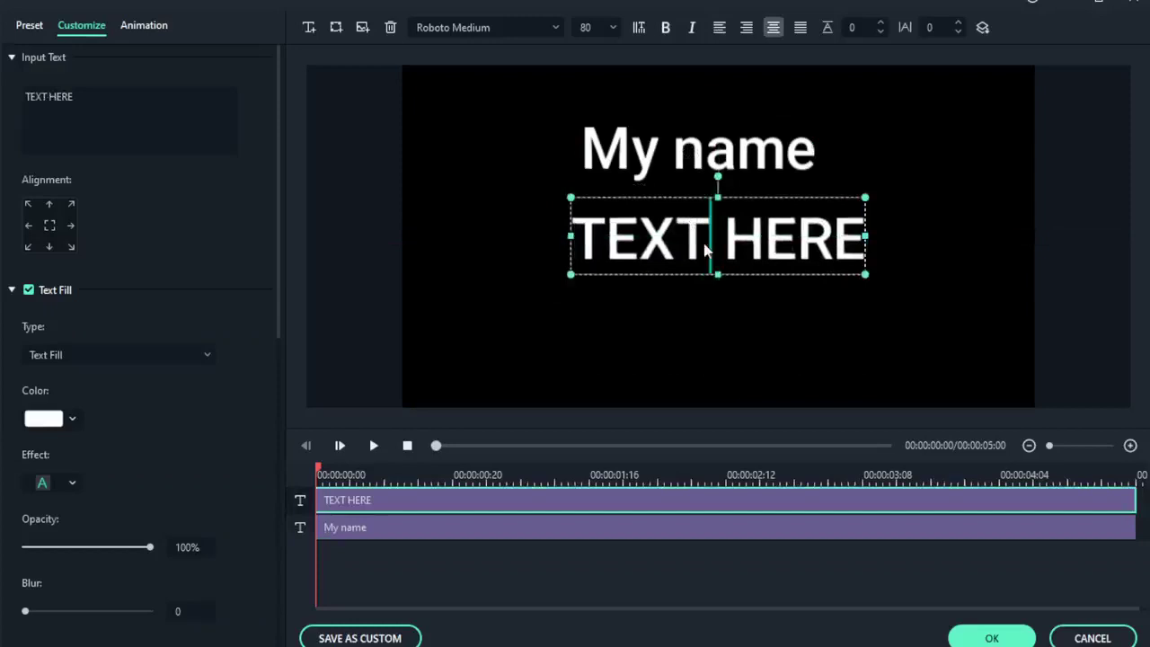
Change 'TEXT HERE' to 'is' and centre it under 'My name'.
key(ctrl+a)
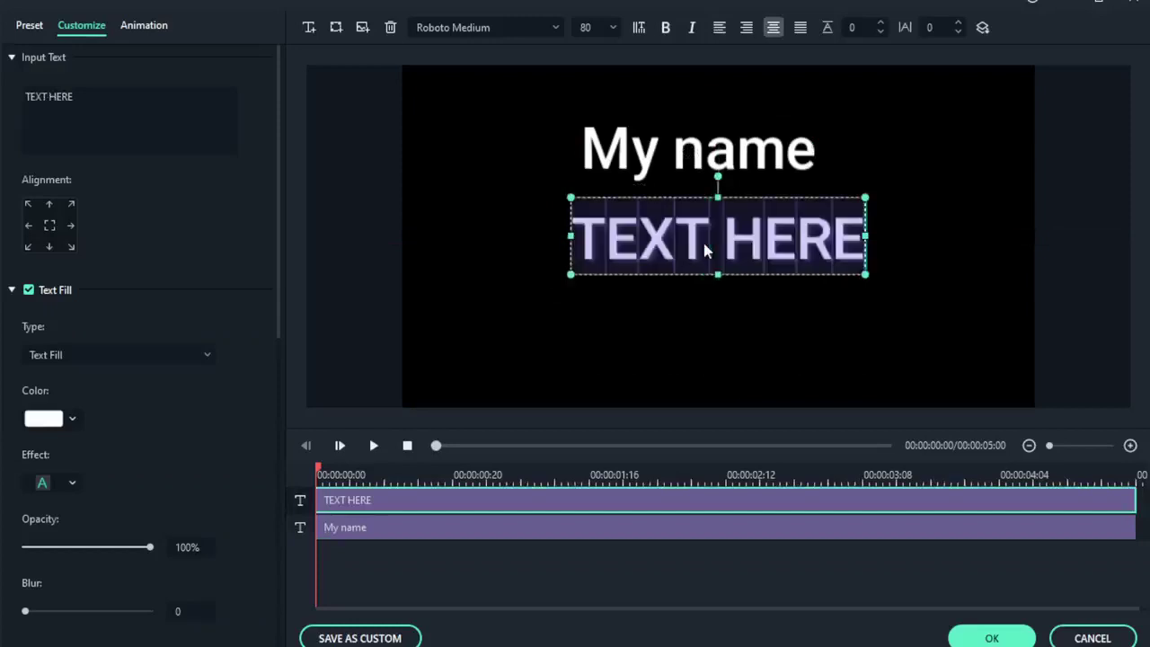
text(is)
click(740, 341)
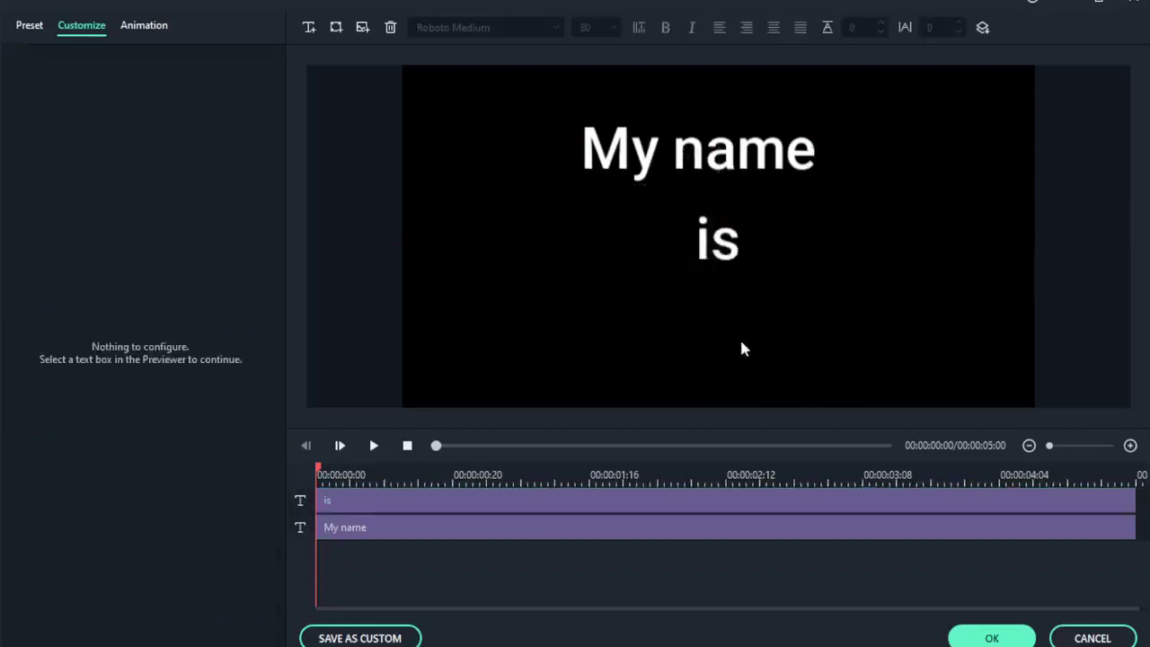
drag(735, 256, 679, 325)
Add a third text box with the presenter's name in capitals, stacked below 'is'.
click(309, 27)
double_click(679, 325)
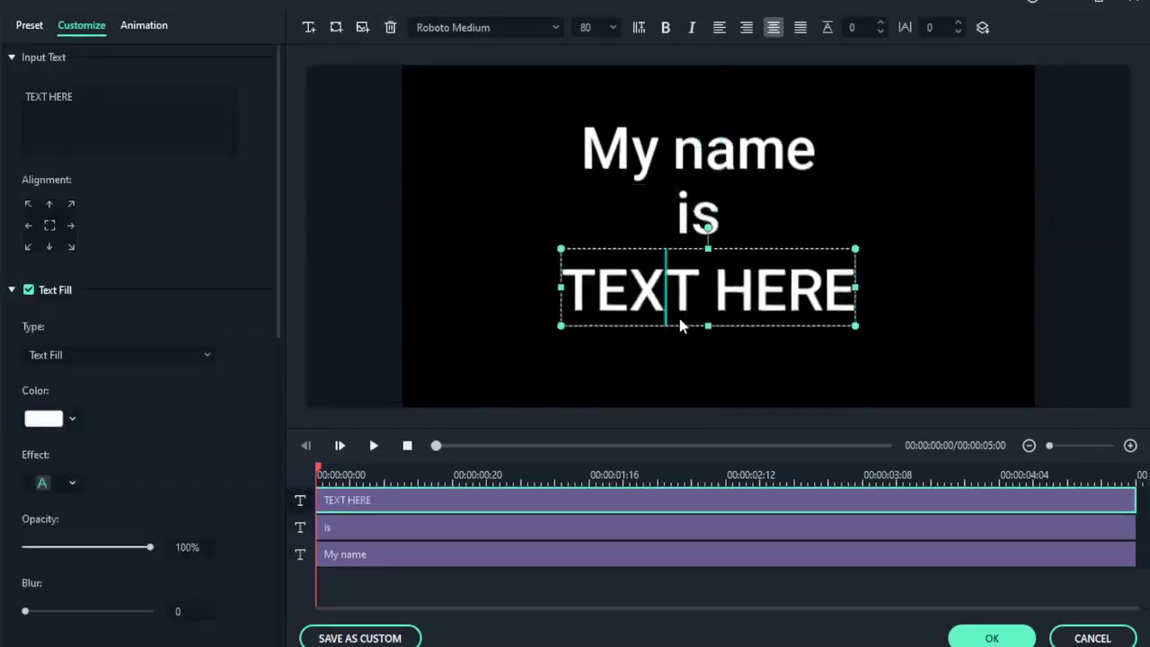
key(ctrl+a)
text(BIGSAM)
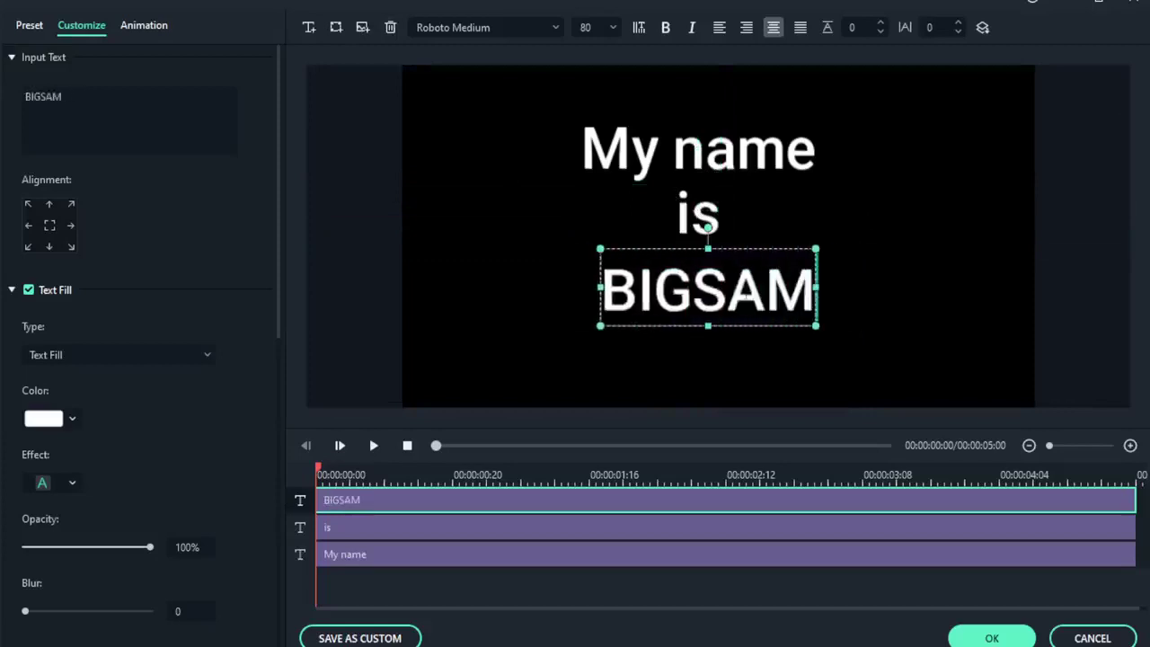
click(892, 251)
drag(720, 300, 711, 325)
drag(702, 221, 699, 232)
Set the 'My name' title to font size 50, keeping it horizontal.
click(744, 148)
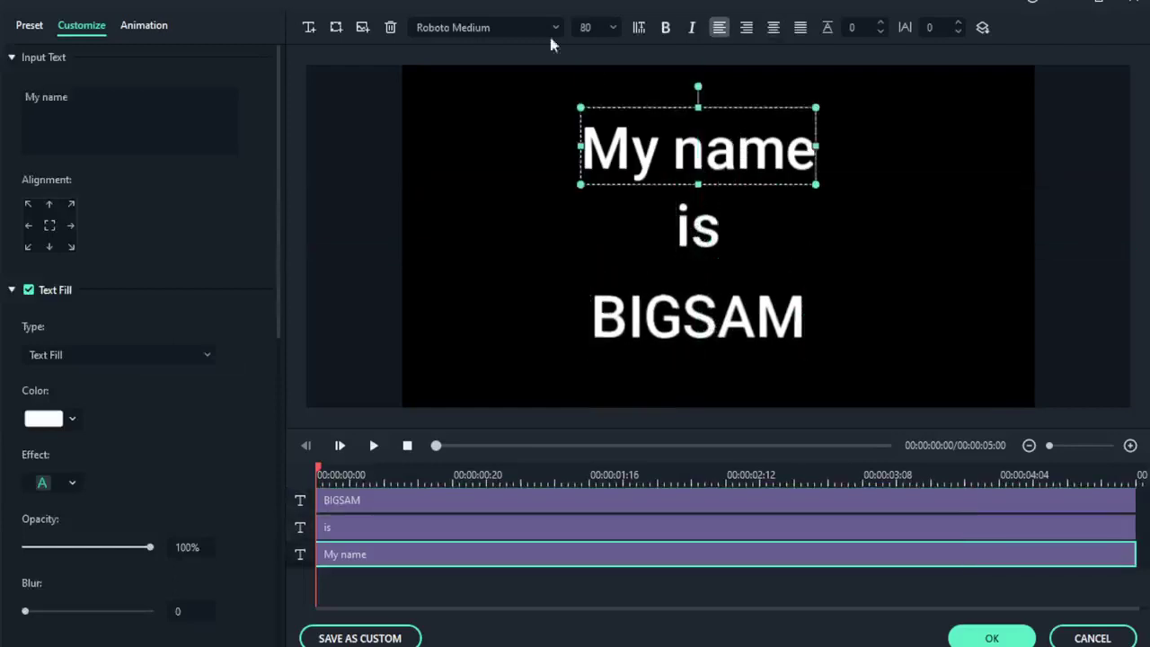
click(586, 26)
key(Return)
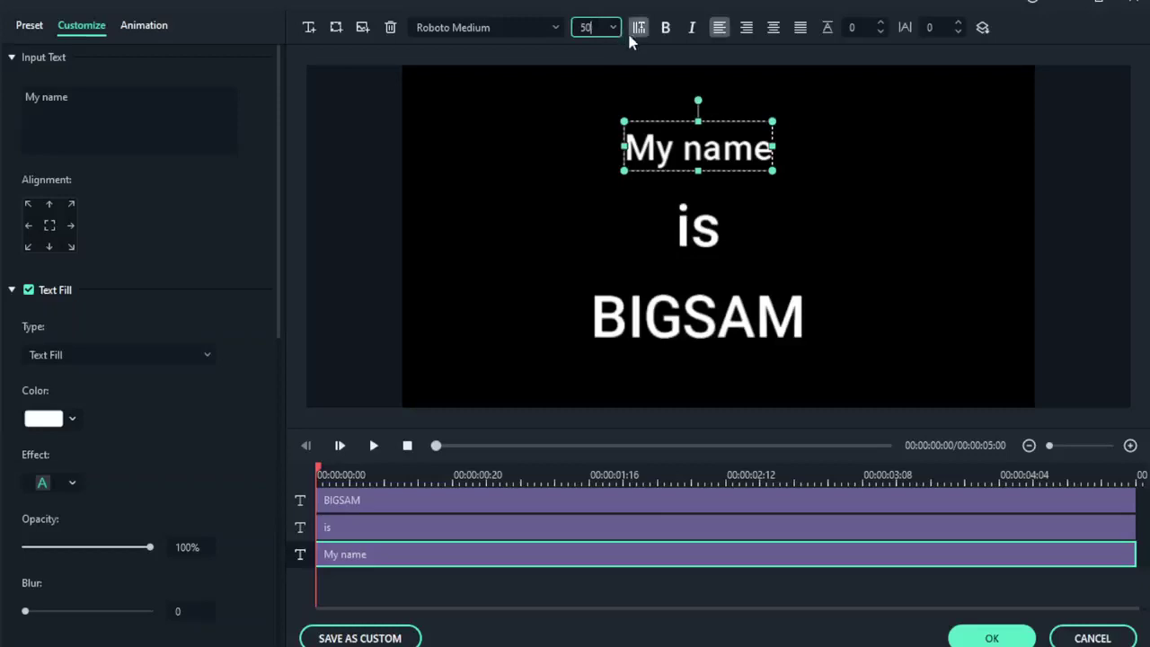
click(636, 27)
click(637, 28)
Set the 'is' title to font size 40.
click(711, 241)
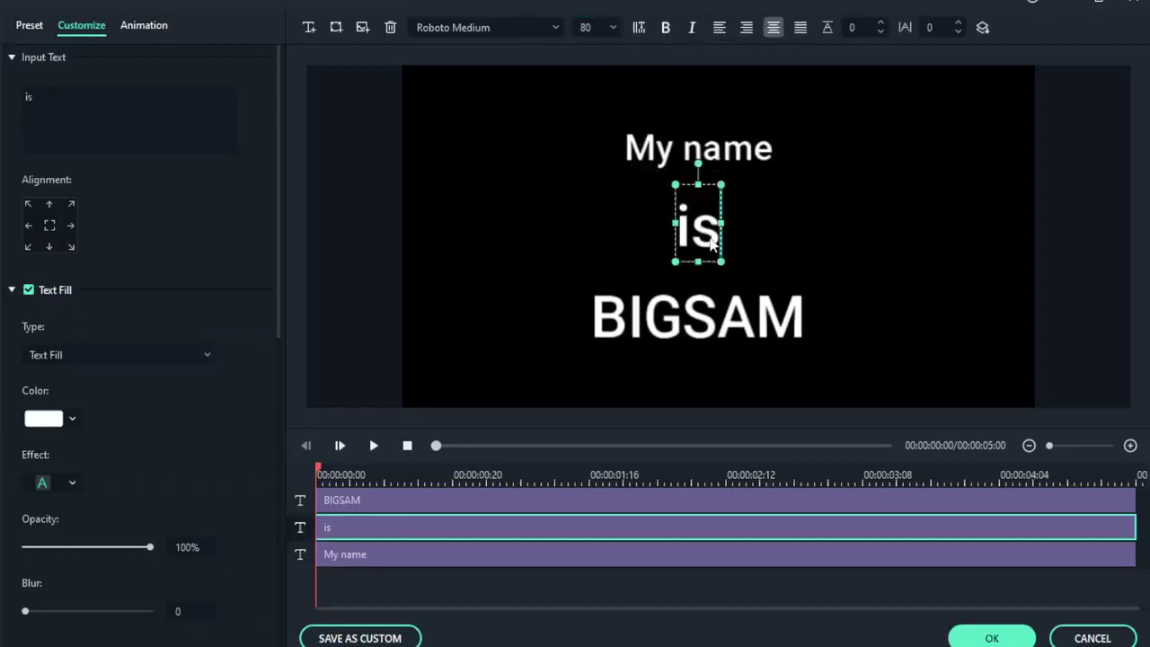
double_click(586, 27)
click(613, 27)
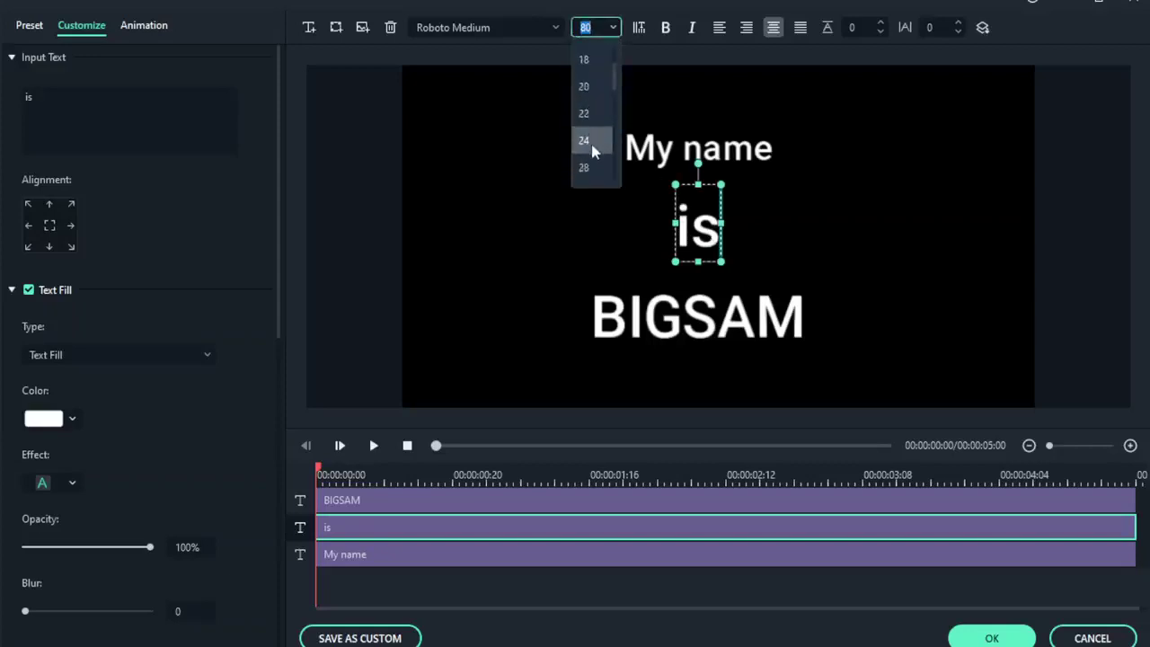
click(589, 168)
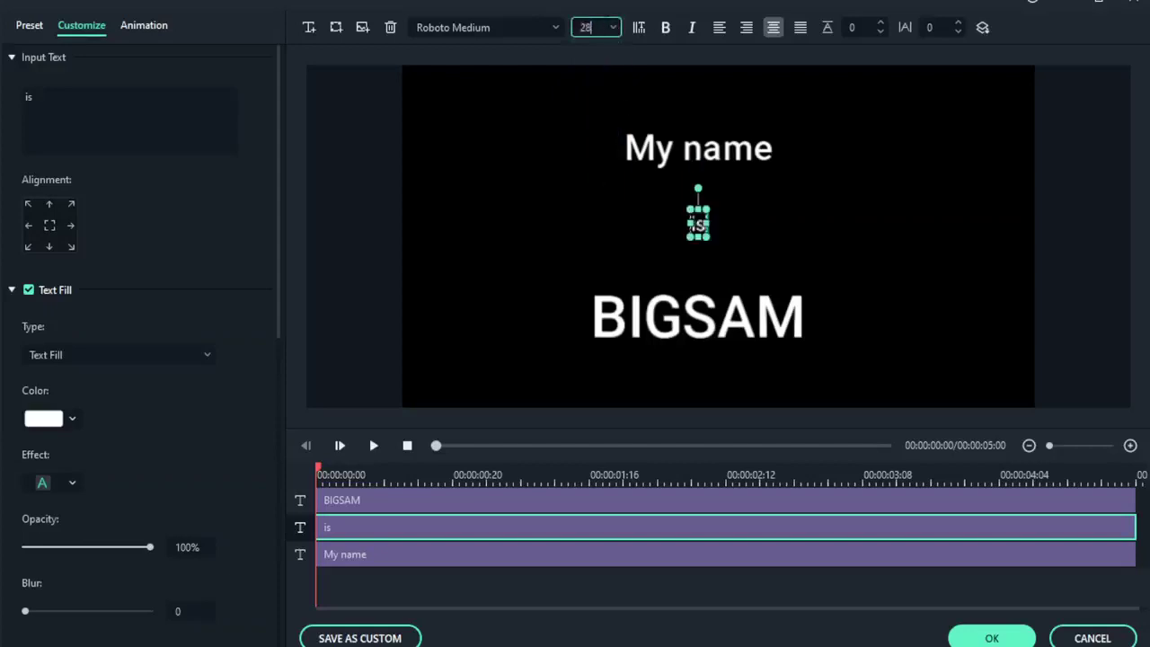
click(611, 27)
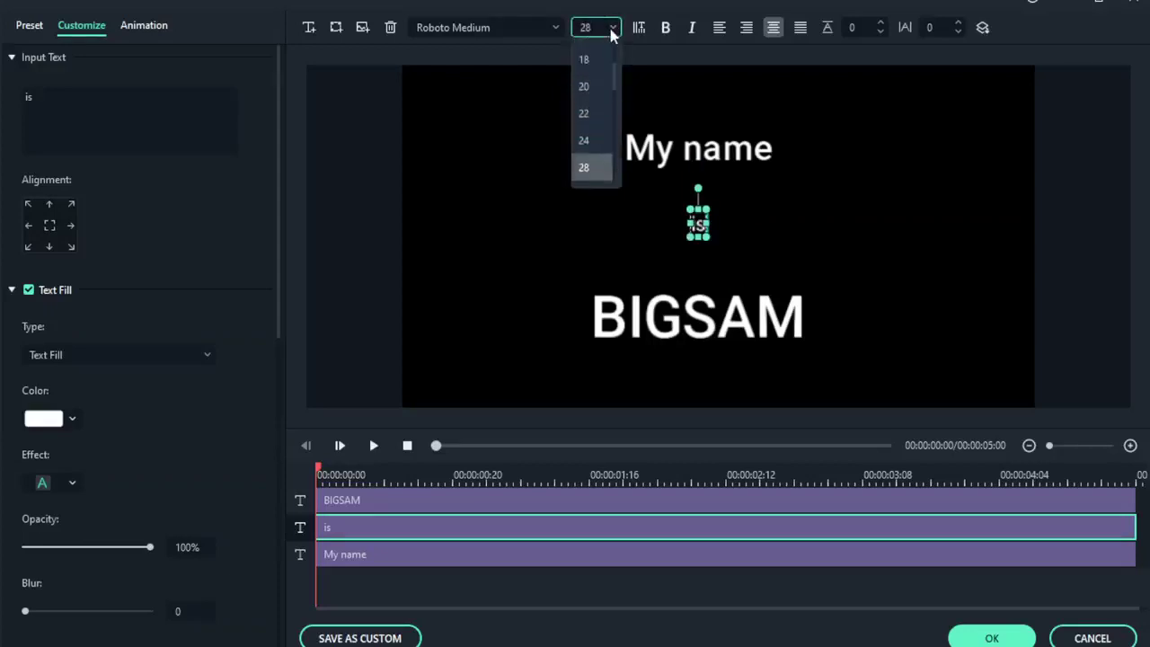
scroll(597, 108, down, 2)
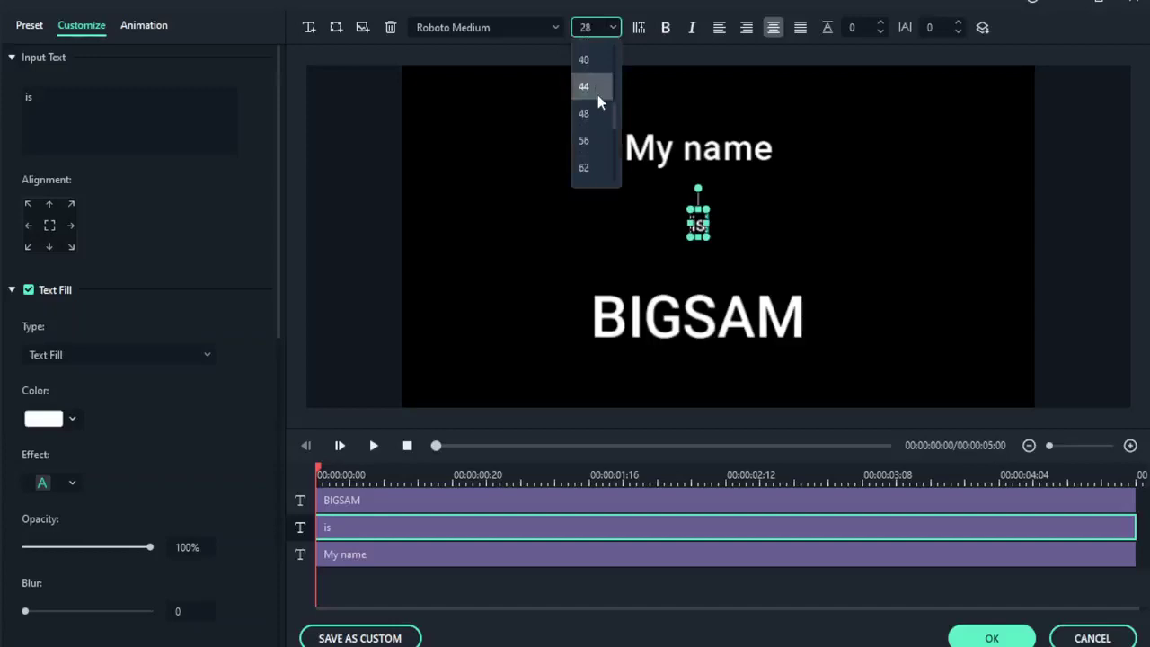
click(582, 60)
Re-space the lines: raise BIGSAM slightly, lower 'is' and 'My name' closer together.
click(782, 239)
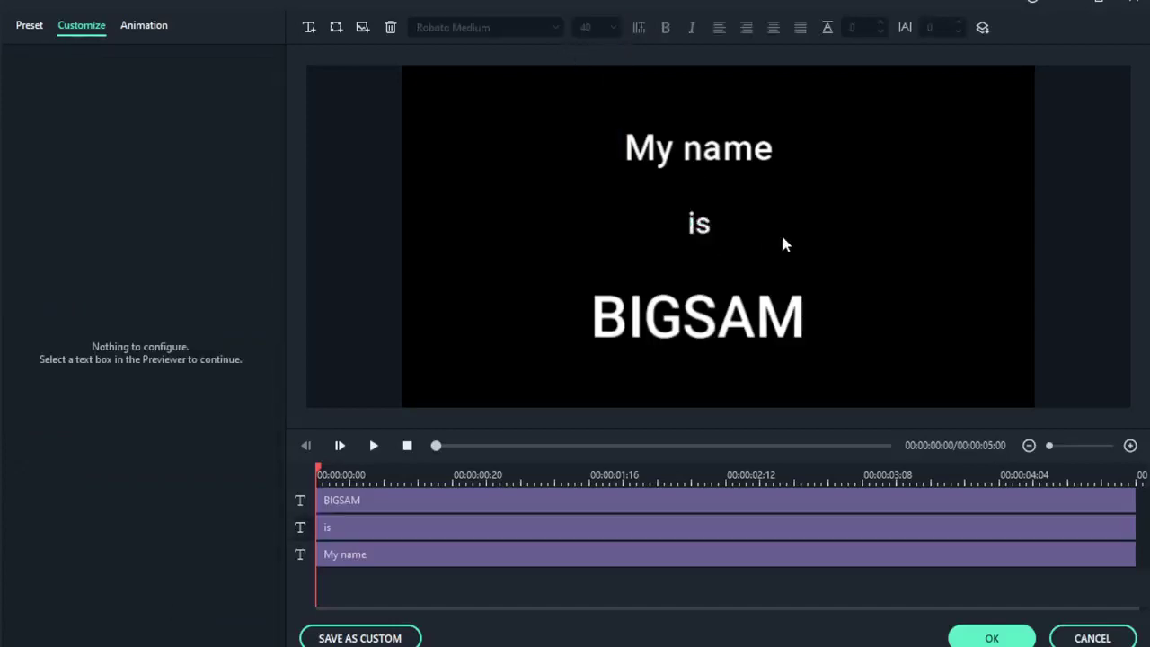
mouse_move(726, 328)
mouse_down()
mouse_move(735, 290)
mouse_move(730, 307)
mouse_up()
drag(692, 226, 698, 236)
drag(706, 147, 706, 176)
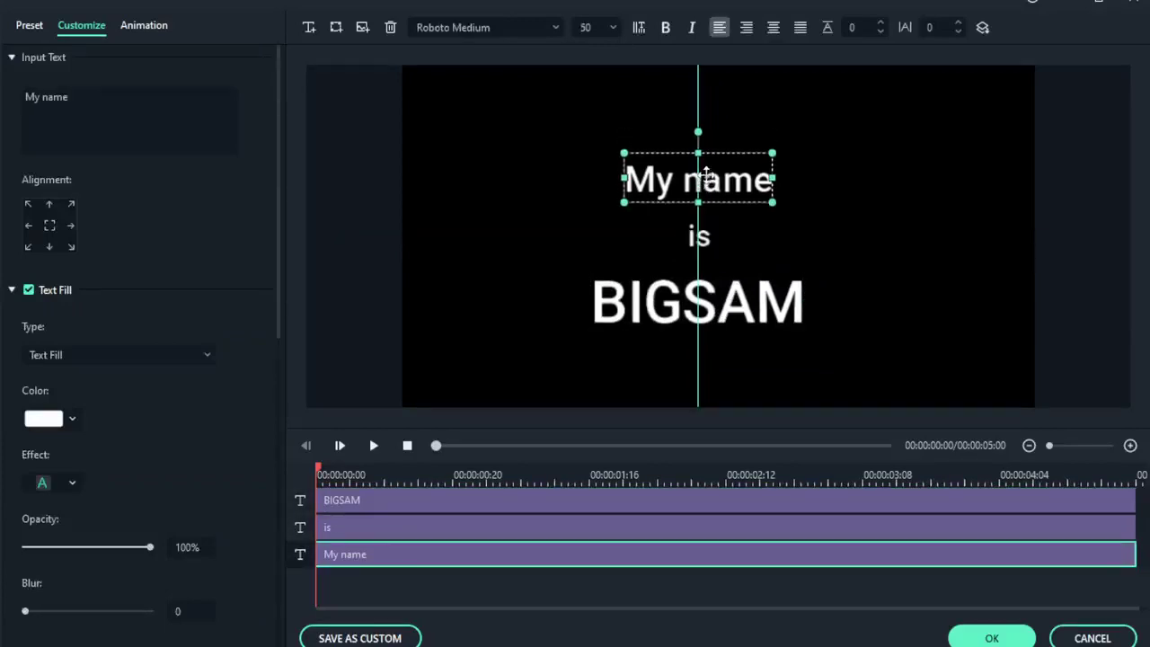
click(757, 312)
click(906, 261)
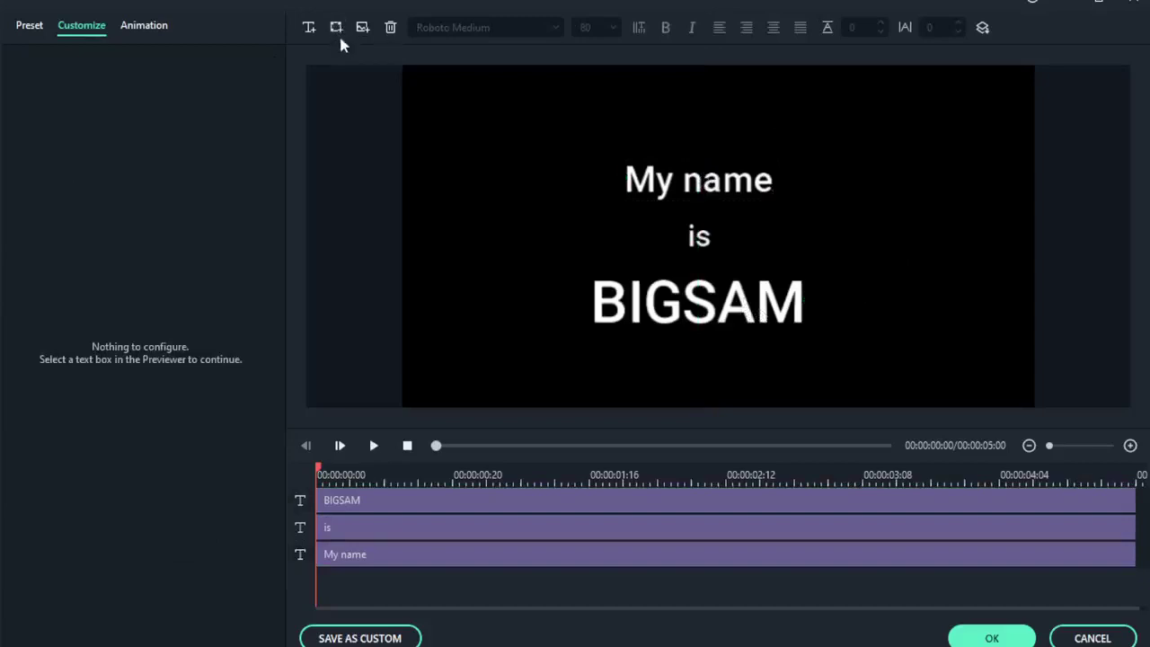
Add a white rounded rectangle shape and place it left of 'is'.
click(339, 27)
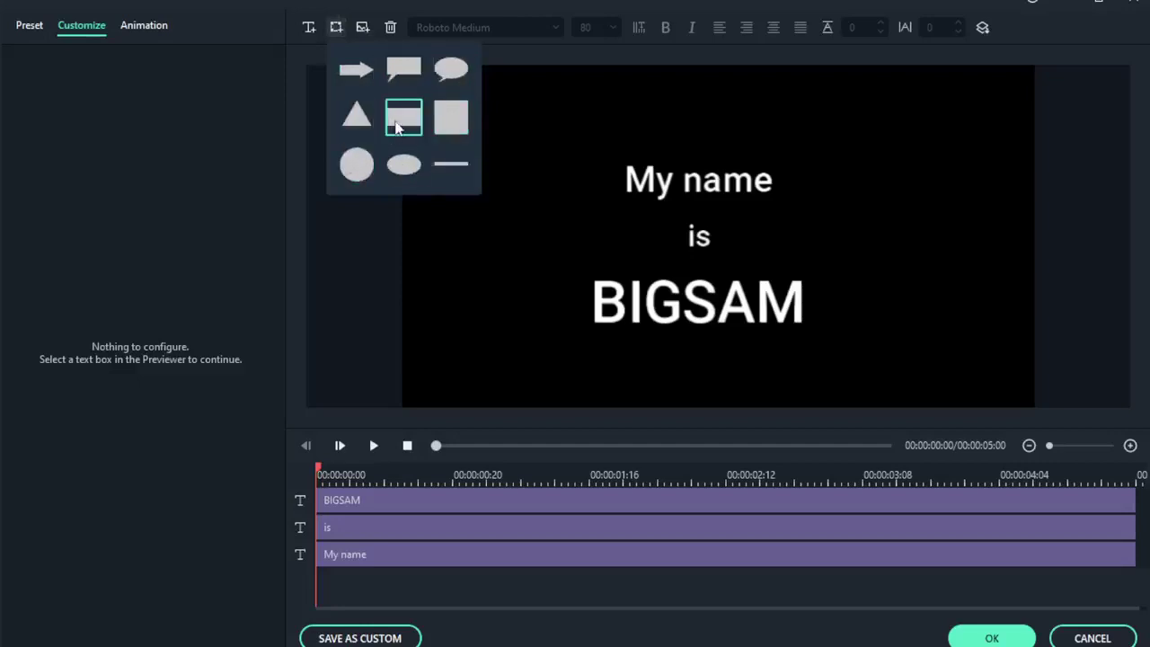
click(401, 123)
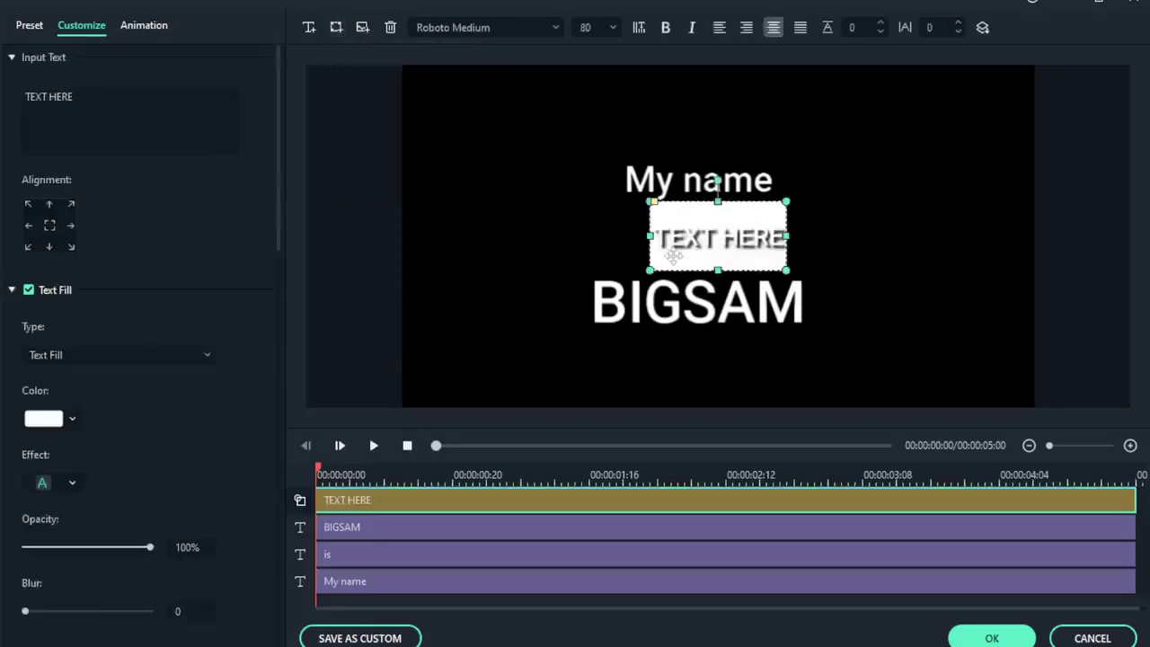
drag(753, 241, 597, 248)
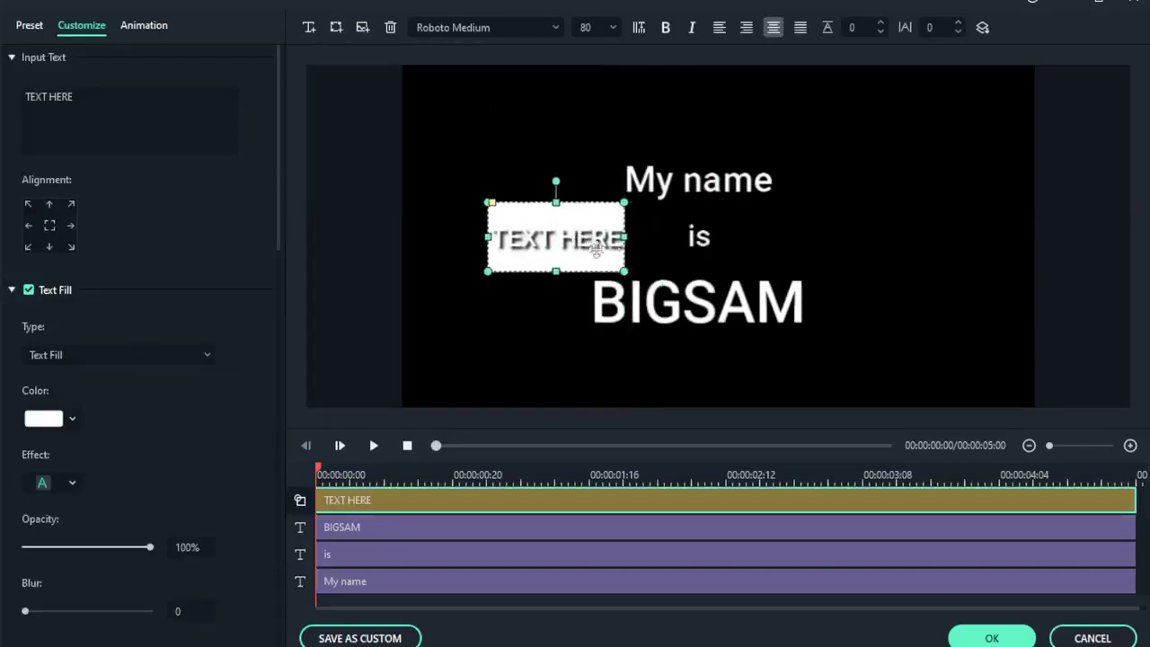
click(861, 254)
Delete the rectangle's 'TEXT HERE' placeholder so the shape is blank.
double_click(577, 241)
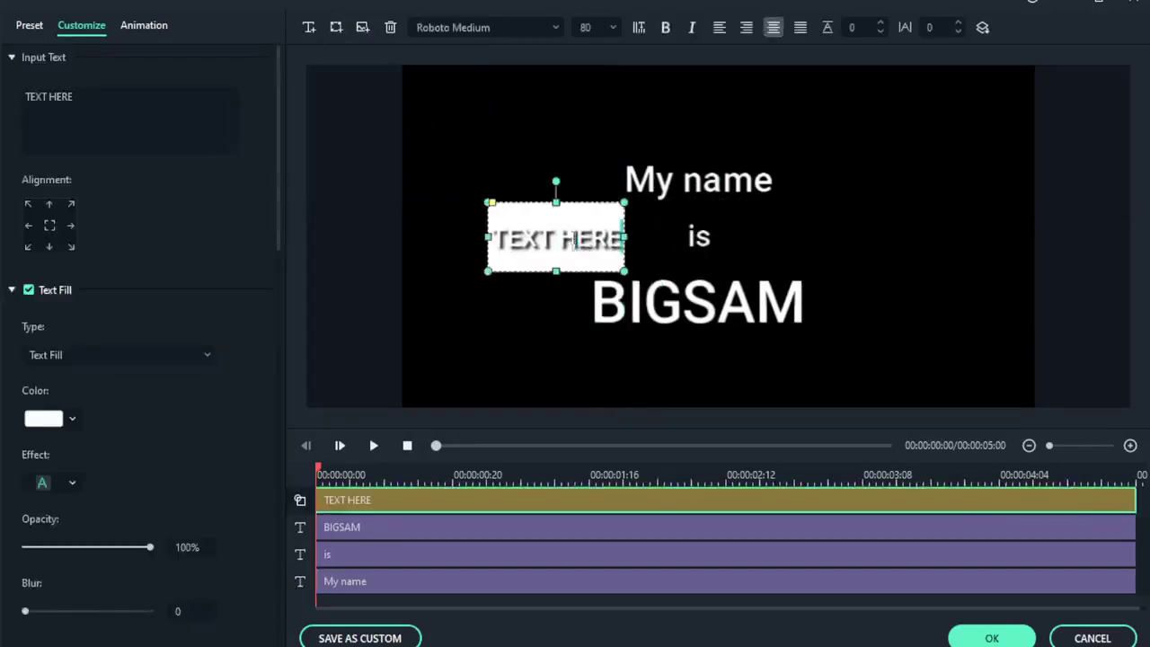
key(BackSpace)
key(BackSpace)
key(BackSpace)
key(BackSpace)
key(BackSpace)
key(BackSpace)
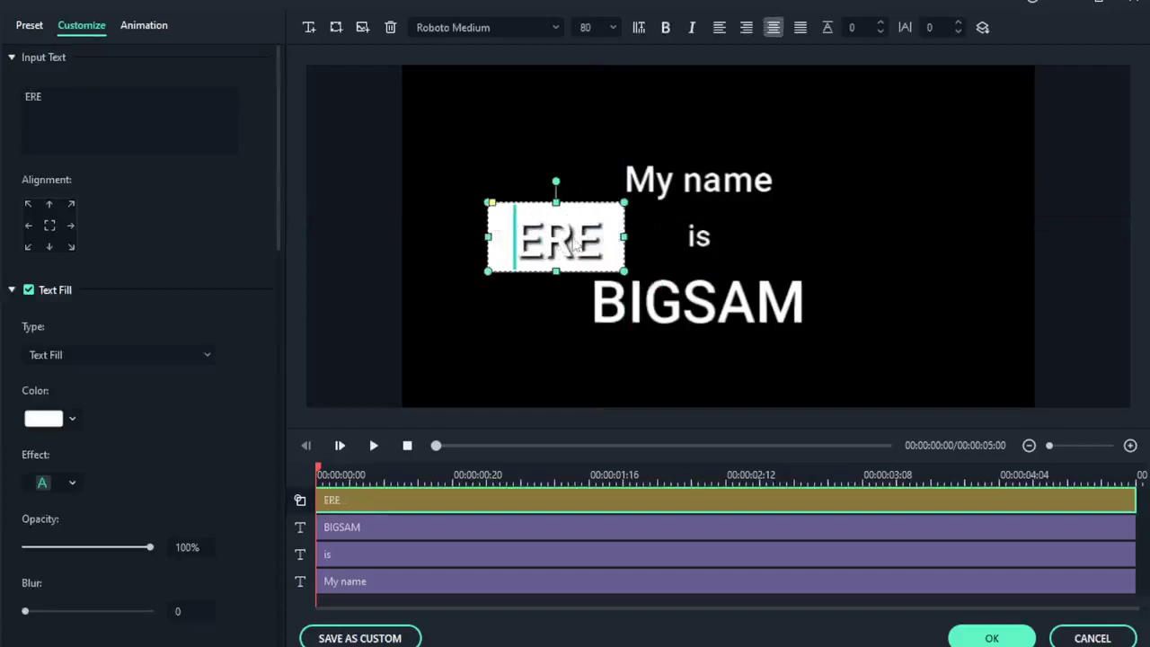
key(ctrl+a)
key(BackSpace)
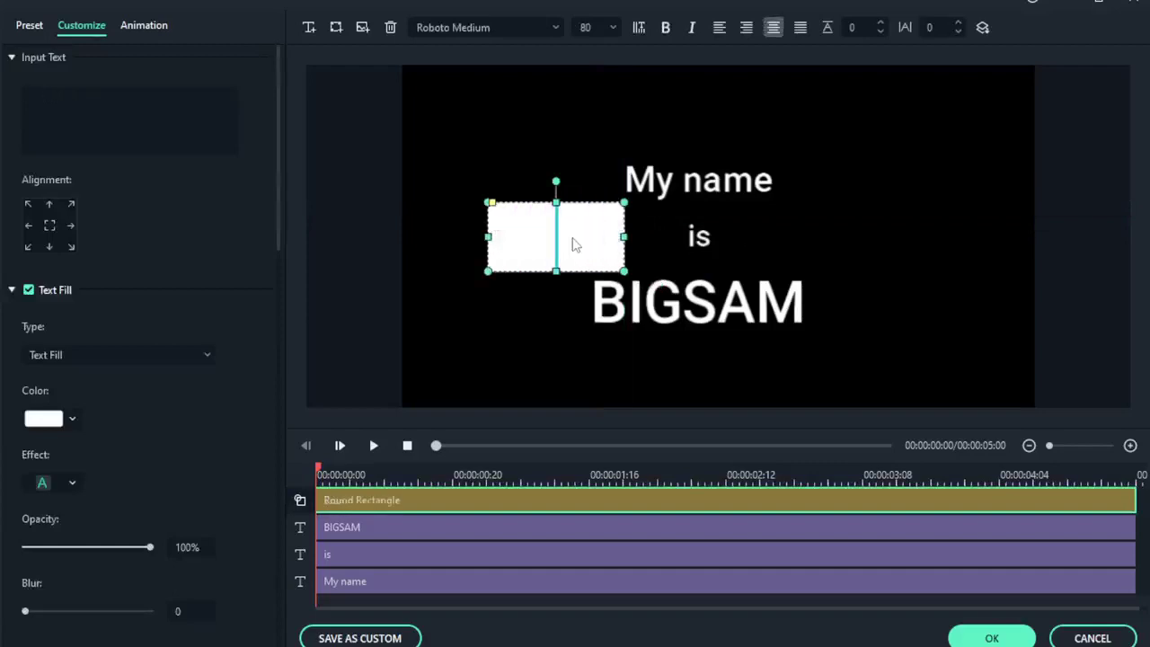
click(886, 217)
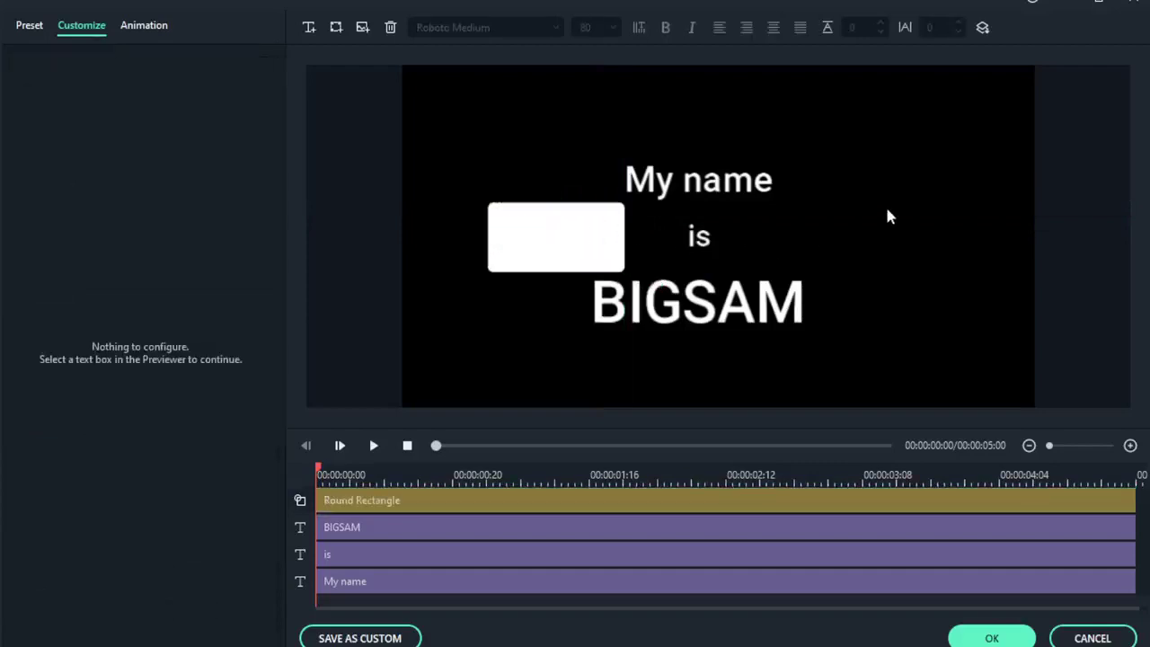
click(580, 258)
Resize the white rectangle and nudge BIGSAM slightly left in the frame.
drag(623, 236, 491, 309)
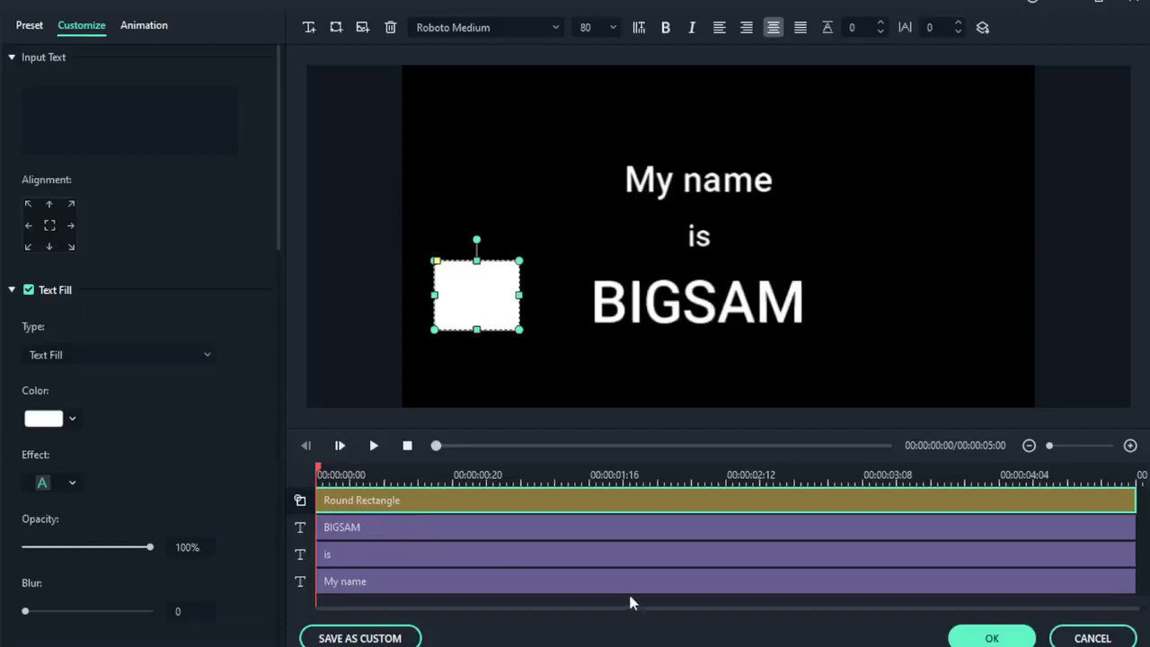
mouse_move(524, 478)
mouse_down()
mouse_move(556, 478)
mouse_move(530, 479)
mouse_up()
click(688, 315)
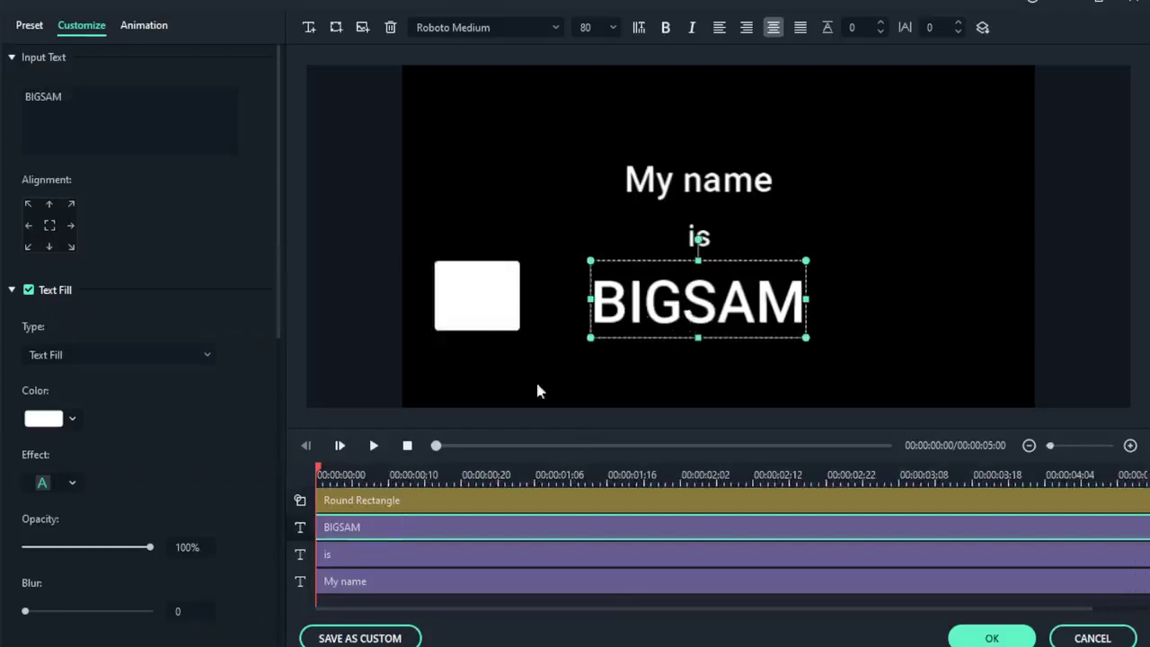
drag(688, 299, 677, 302)
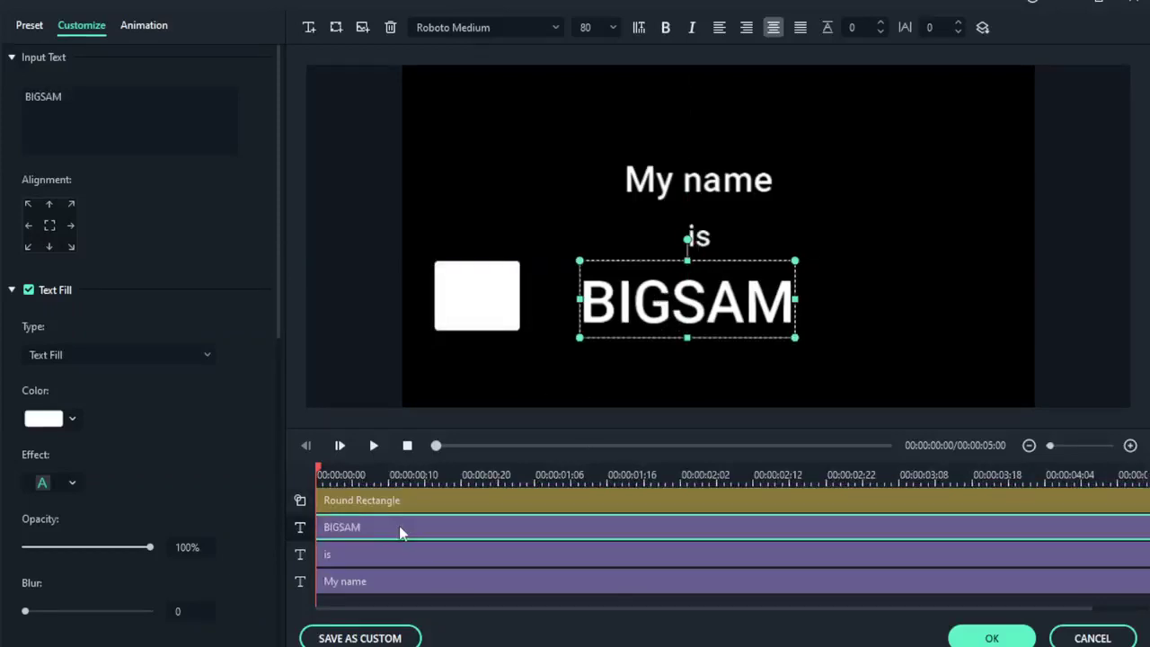
click(705, 239)
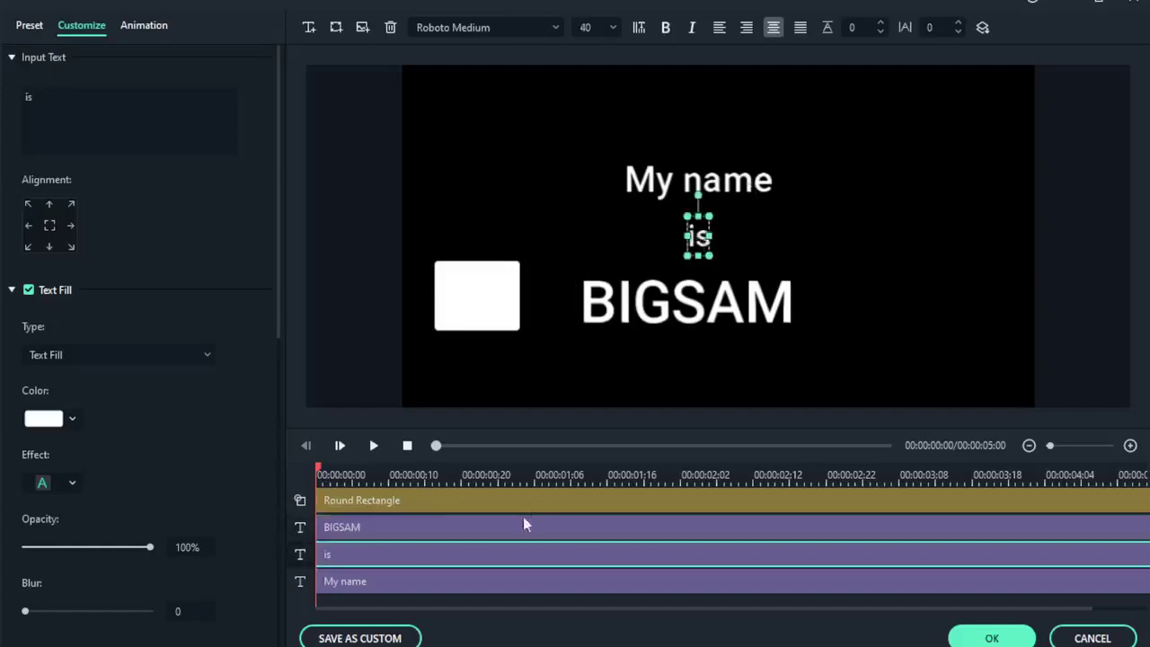
click(494, 574)
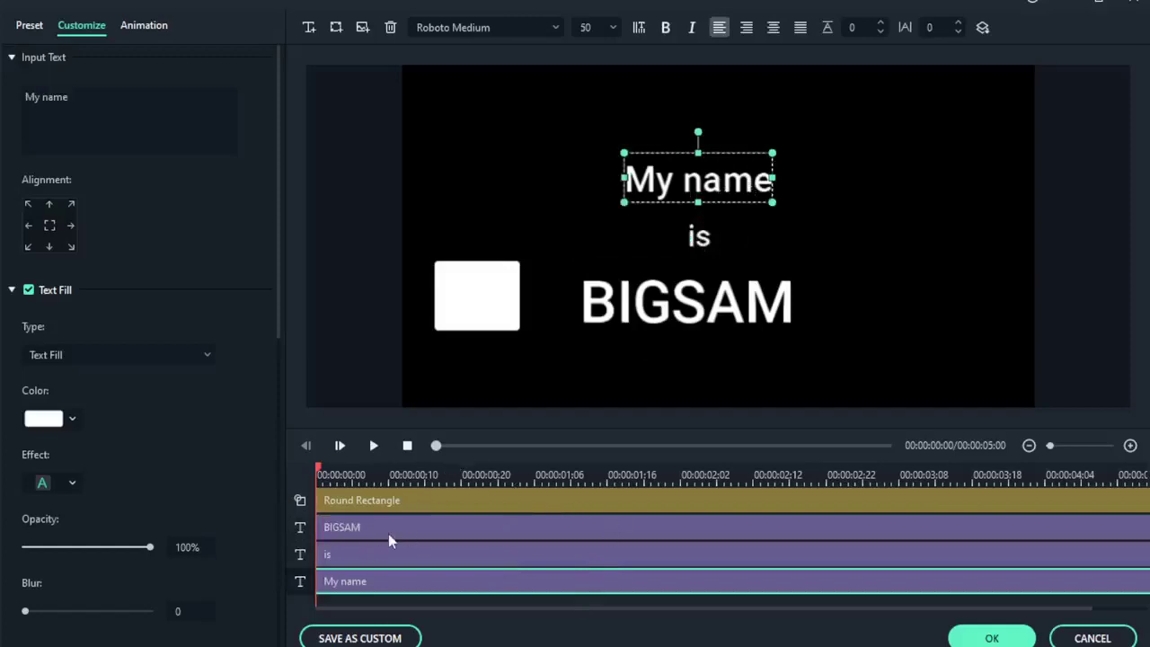
Widen the rectangle, centre it in the frame, and move the BIGSAM track above it.
click(489, 306)
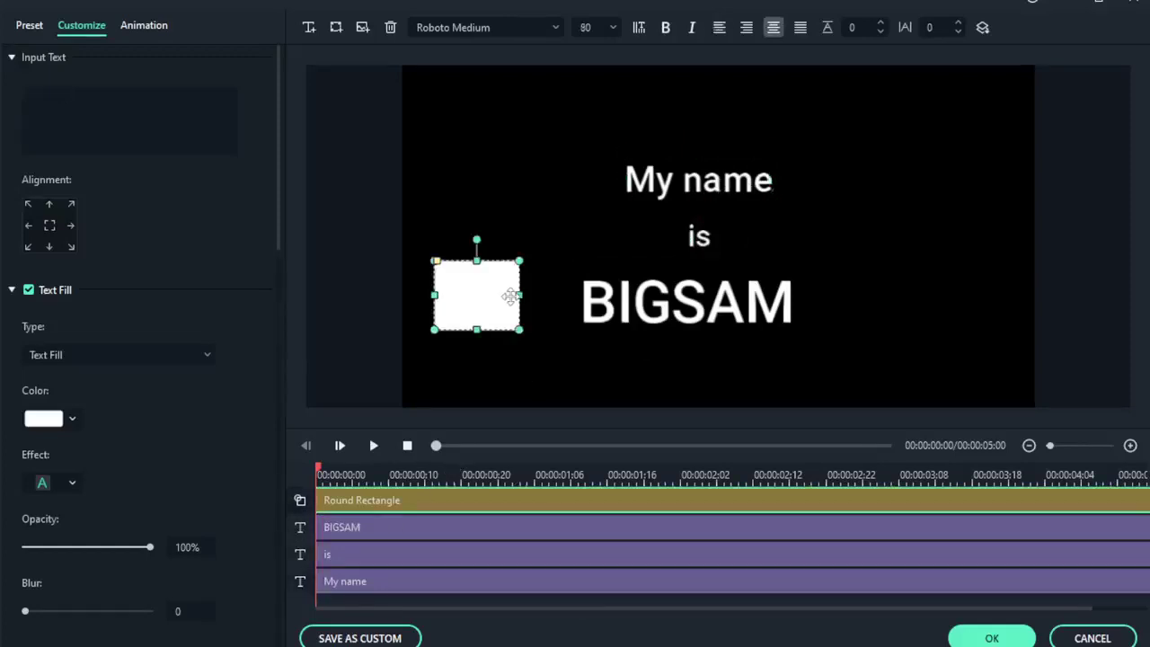
drag(512, 295, 710, 294)
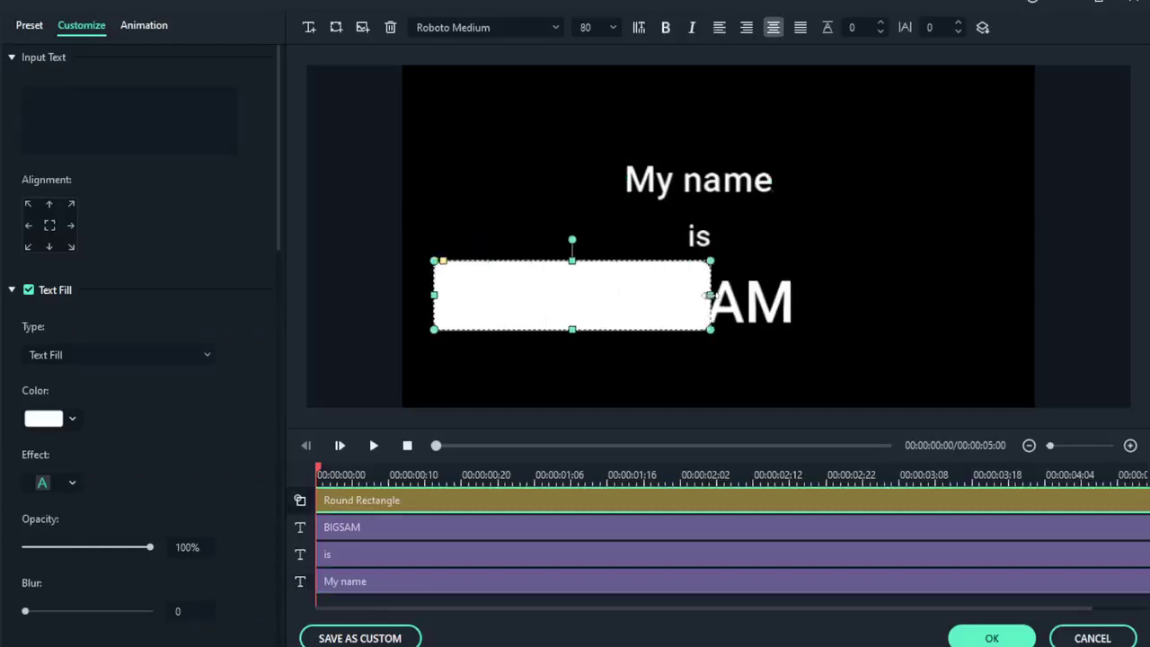
drag(588, 302, 711, 313)
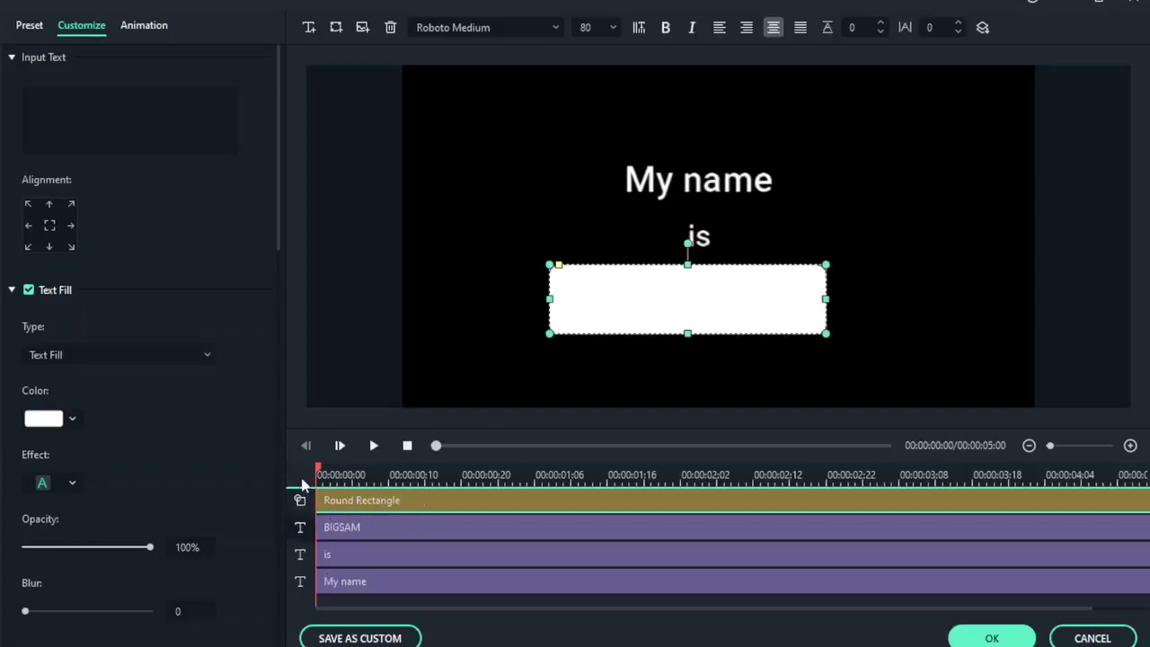
drag(303, 485, 302, 487)
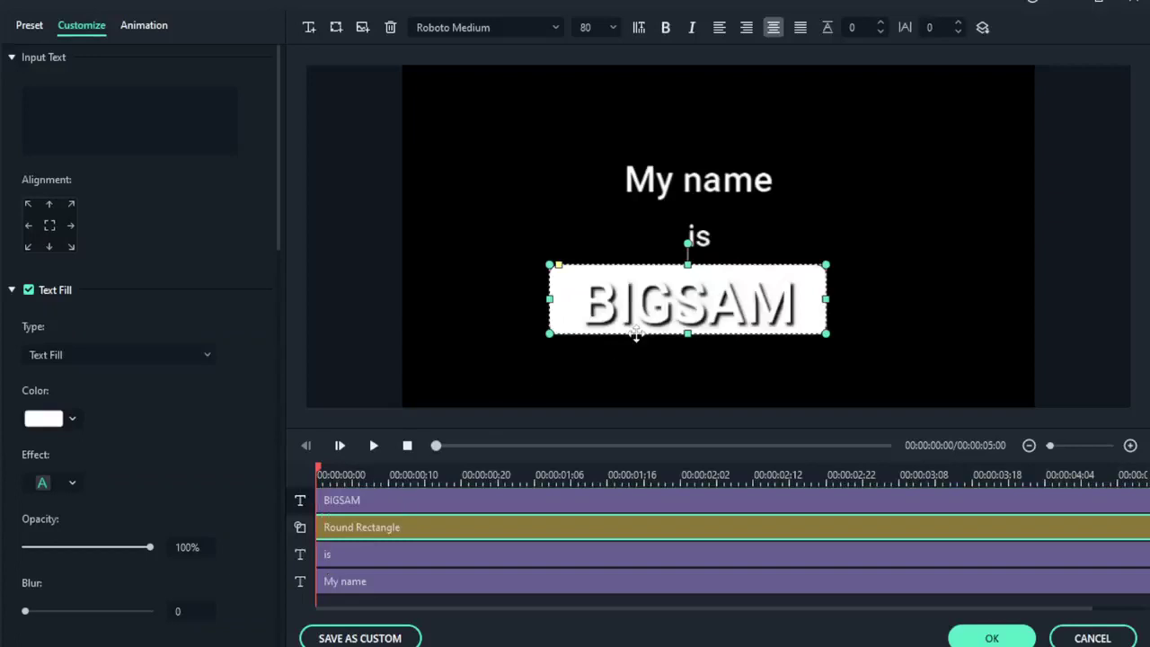
drag(699, 316, 701, 311)
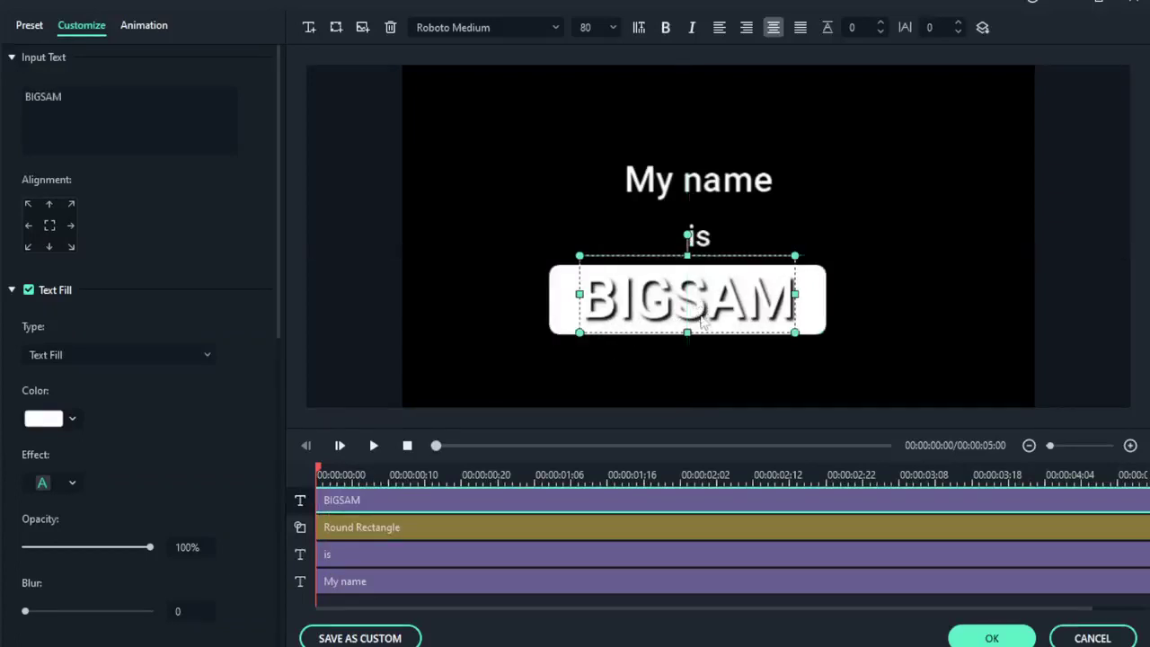
Change the BIGSAM text fill colour to black.
click(703, 322)
double_click(704, 321)
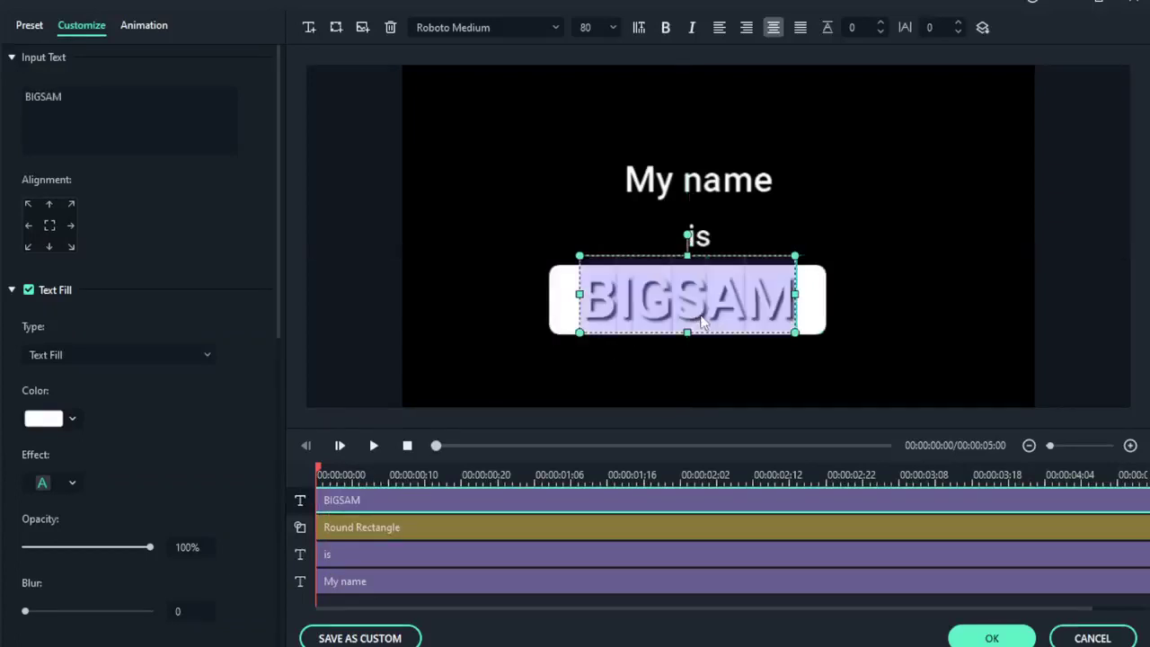
click(72, 418)
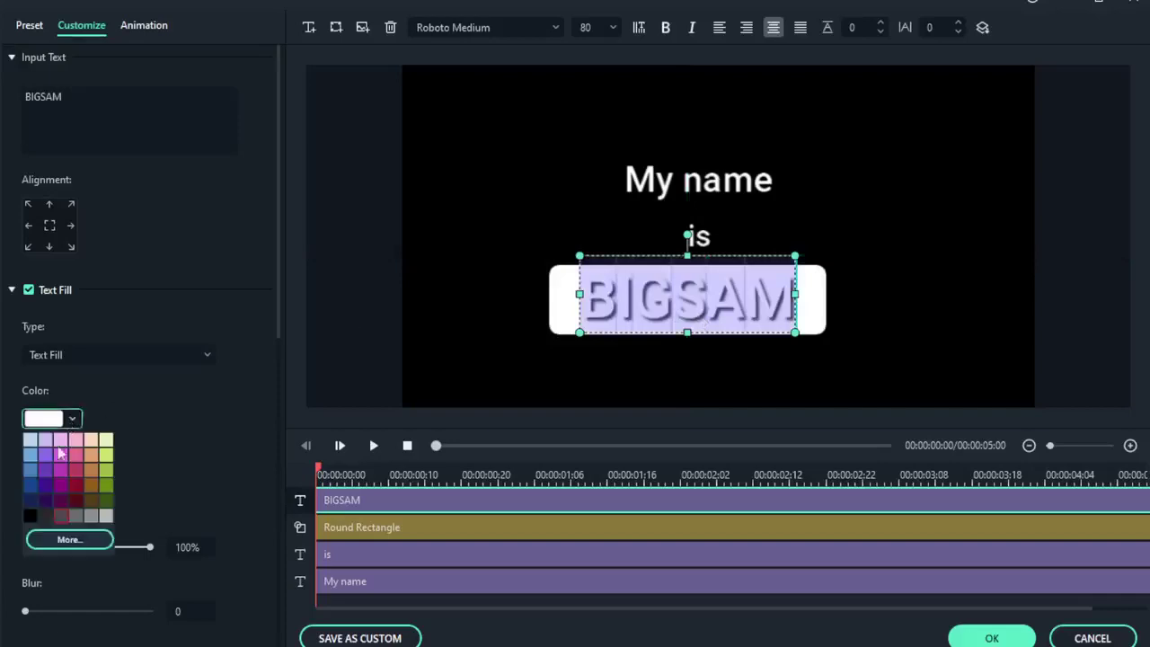
click(32, 517)
click(873, 290)
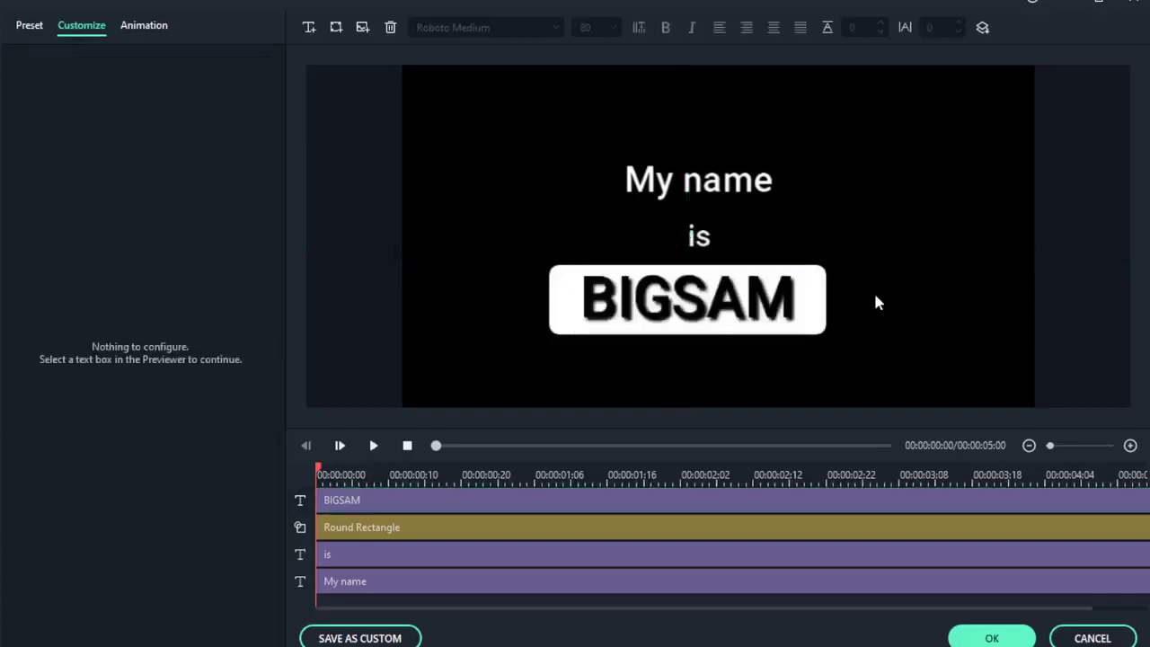
mouse_move(729, 310)
mouse_down()
mouse_move(727, 298)
mouse_move(749, 303)
mouse_up()
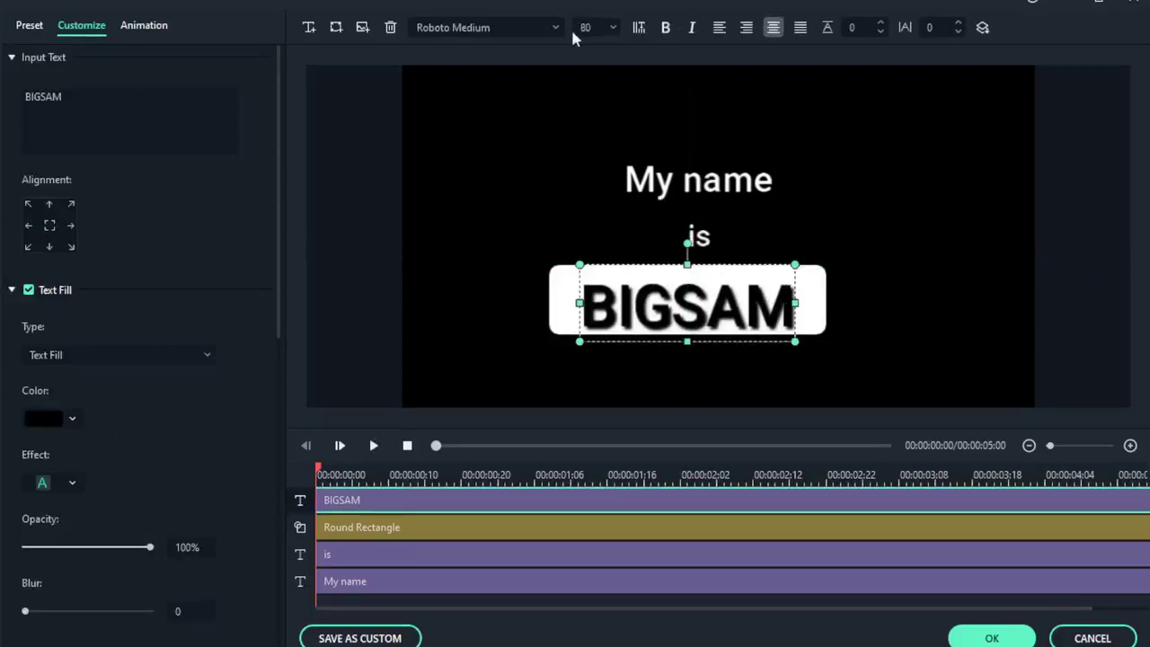
Set BIGSAM's font size to 68.
click(612, 29)
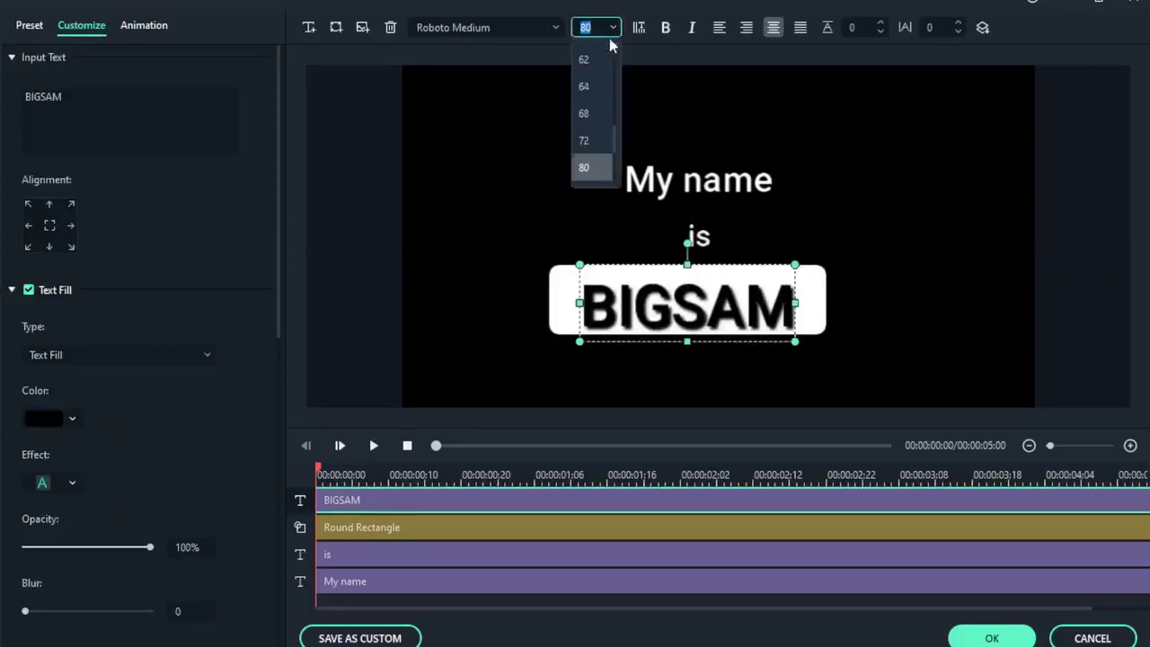
click(596, 141)
key(Down)
key(Down)
key(Down)
key(Down)
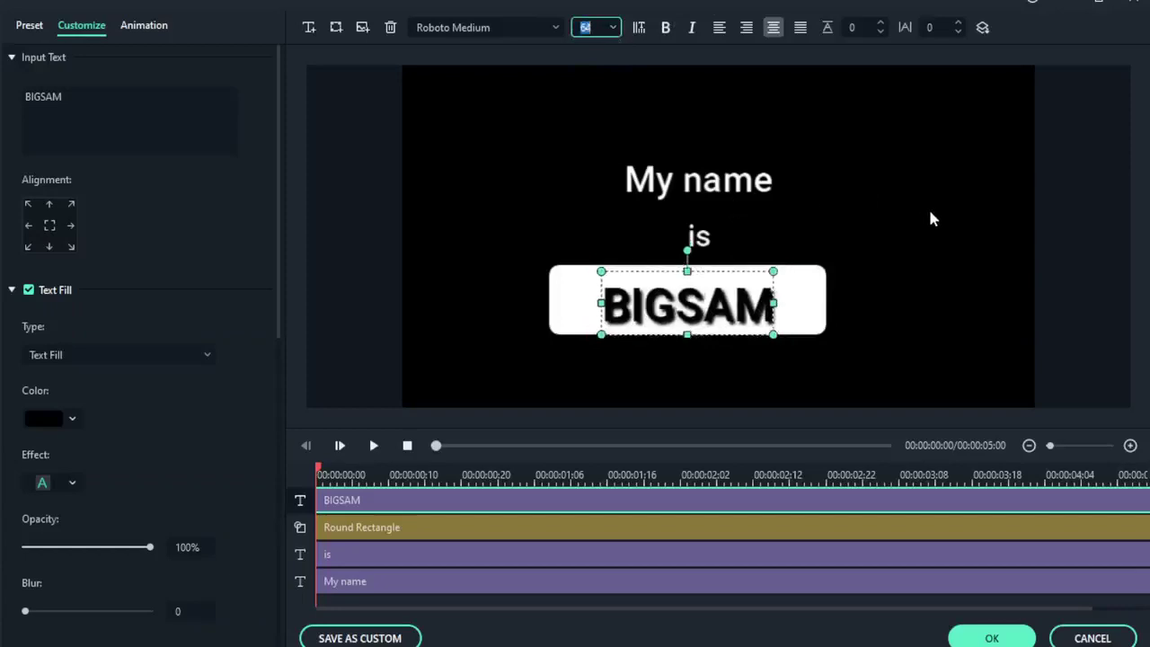
click(929, 218)
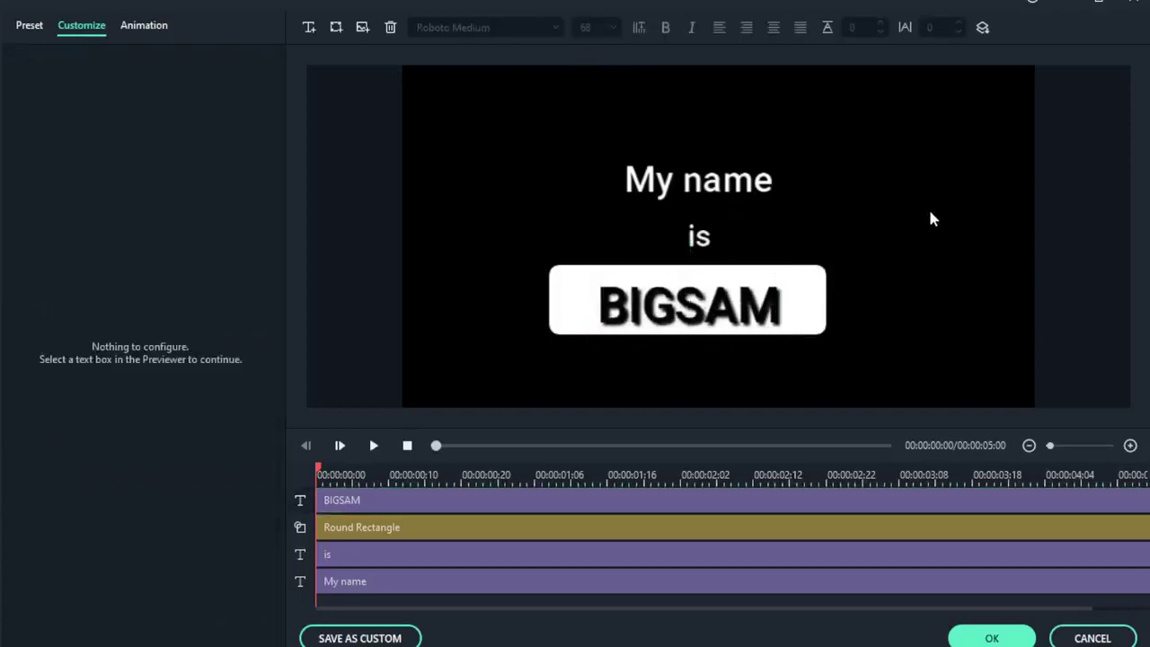
drag(747, 307, 747, 302)
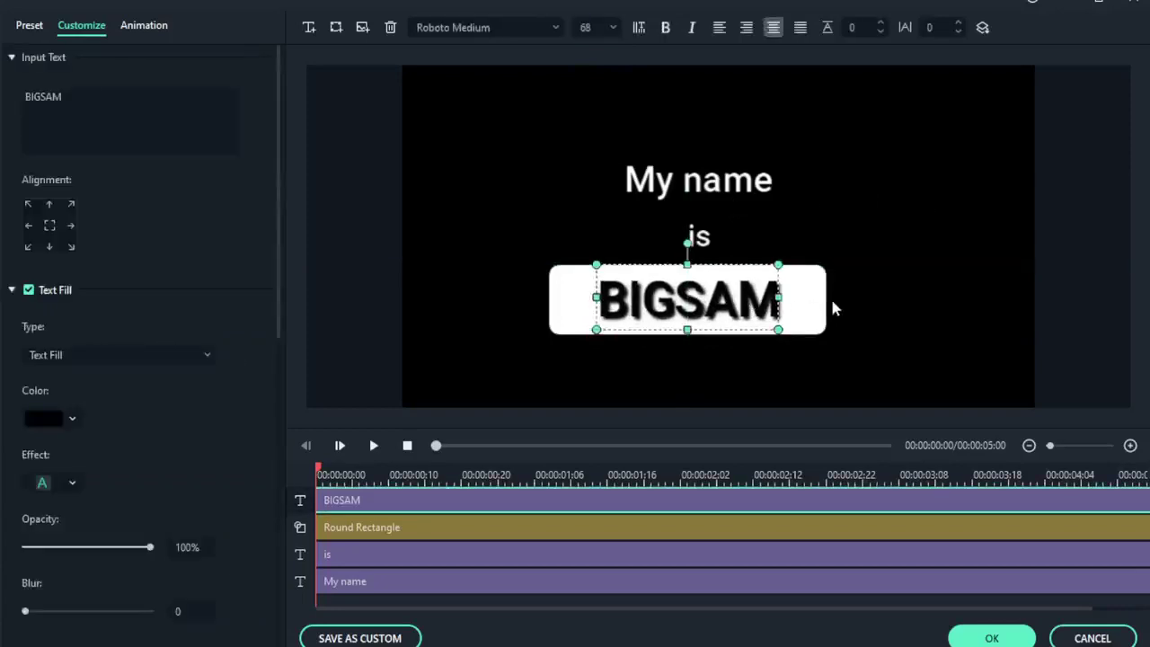
Narrow the white rounded rectangle from both sides to fit snugly around BIGSAM.
click(799, 310)
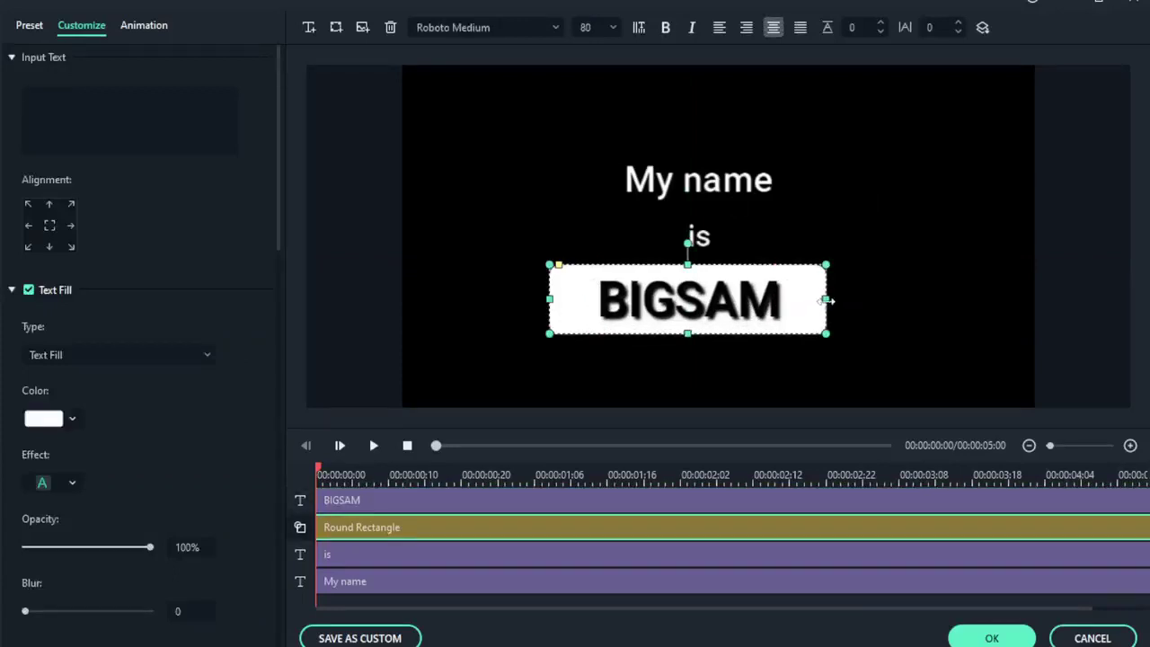
drag(821, 305, 792, 302)
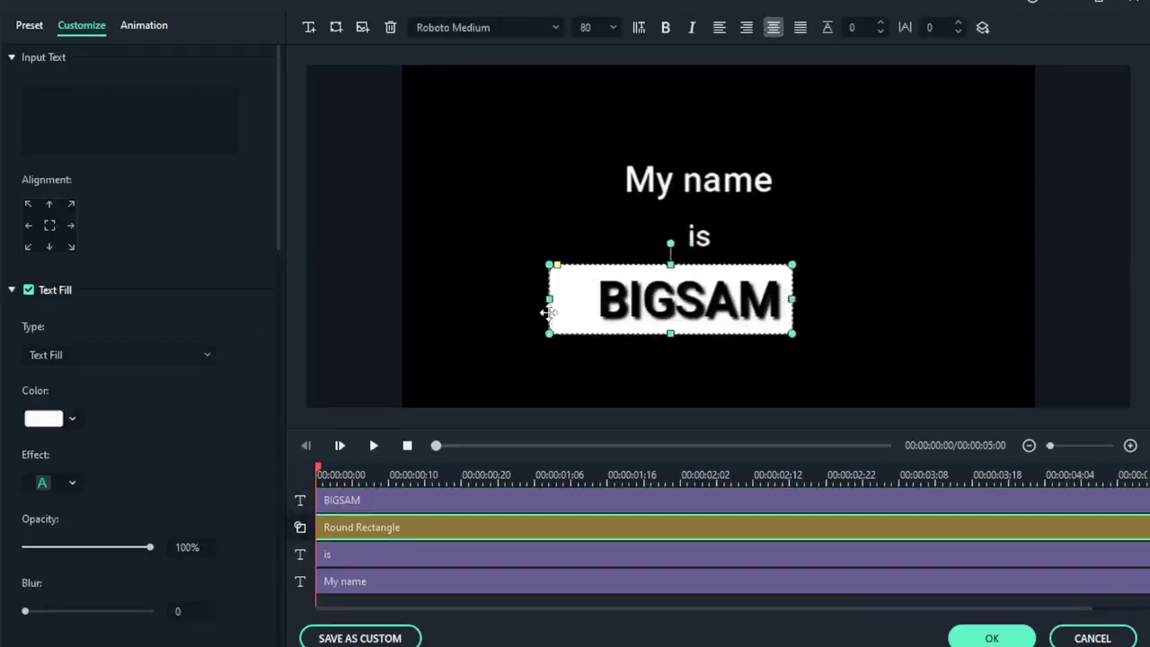
drag(549, 299, 585, 299)
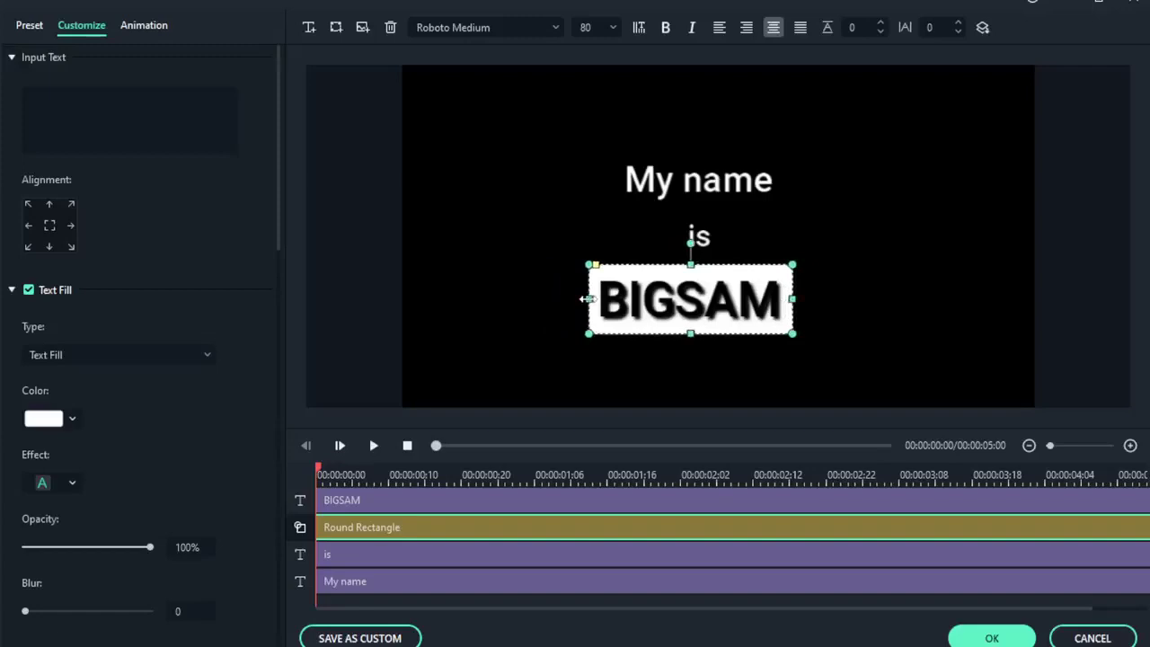
click(484, 239)
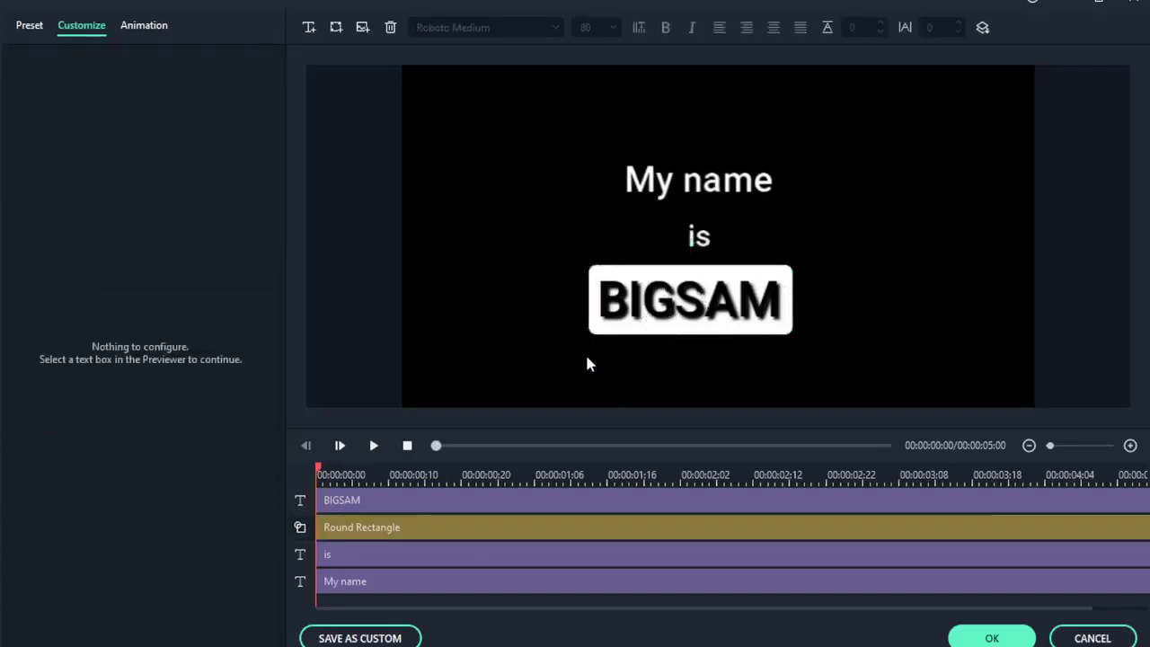
Centre BIGSAM in the box, align 'is' on the guides, and lower 'My name' closer to 'is'.
click(682, 319)
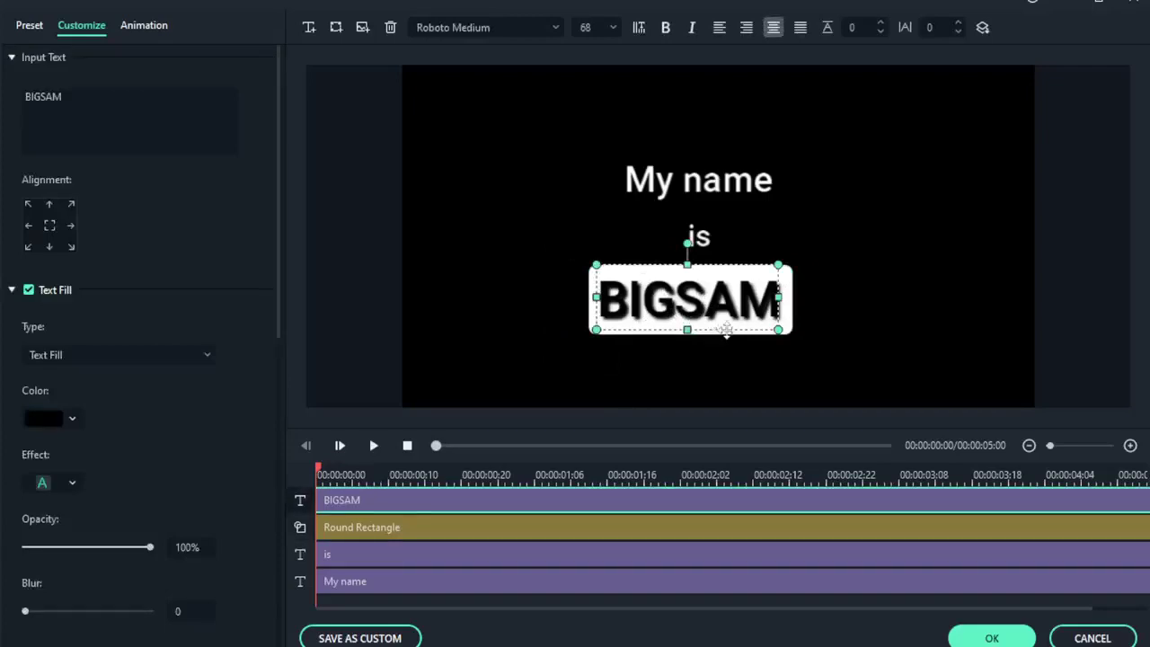
click(534, 326)
click(628, 295)
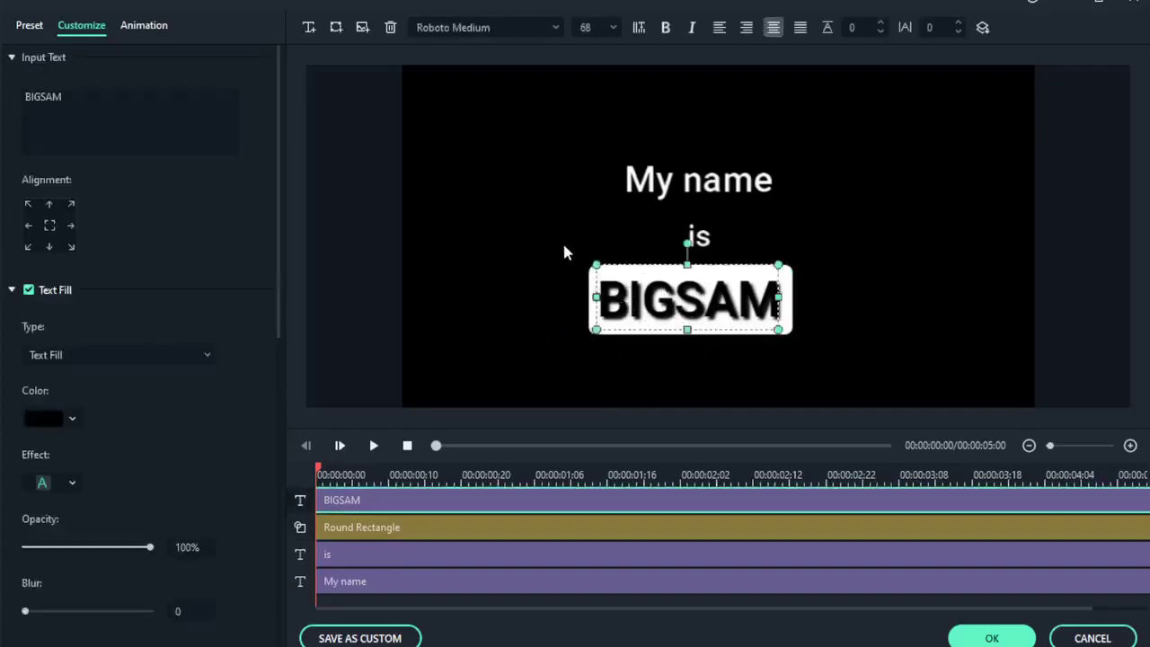
click(564, 249)
click(617, 298)
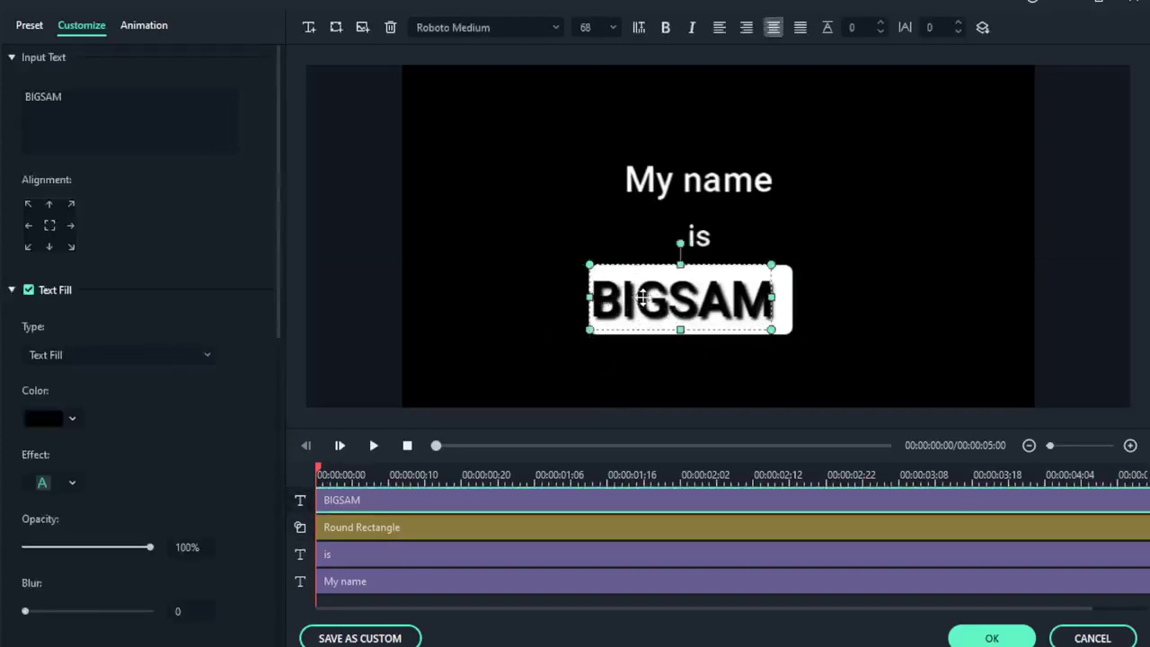
drag(643, 302, 654, 307)
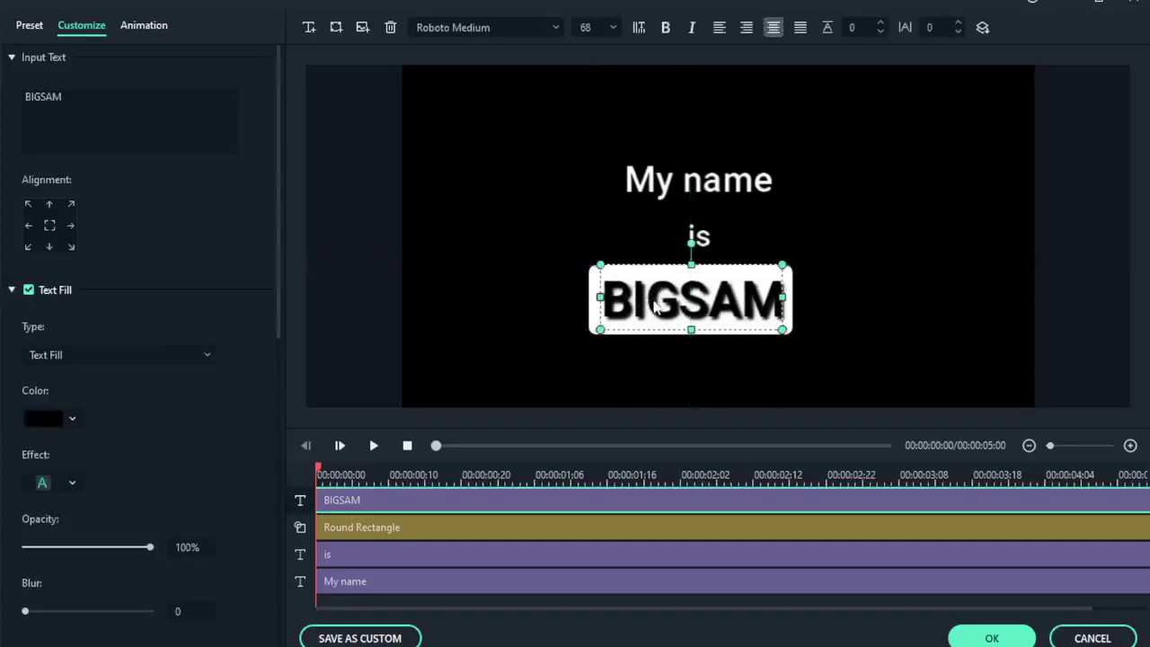
click(860, 251)
drag(704, 237, 691, 235)
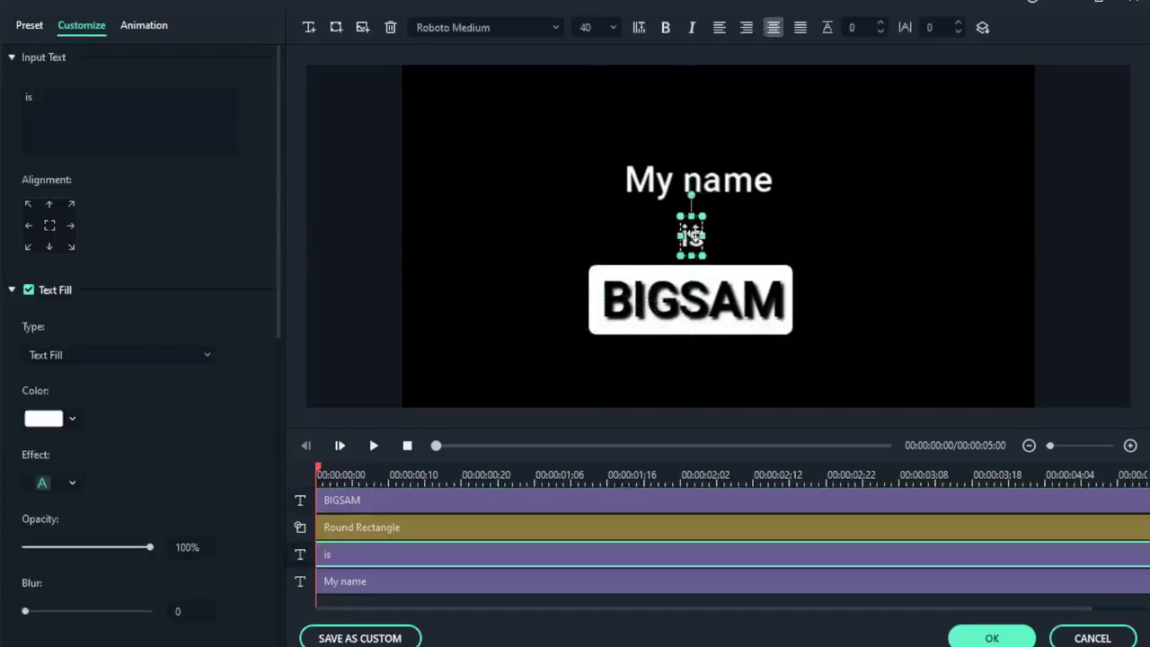
drag(688, 180, 707, 180)
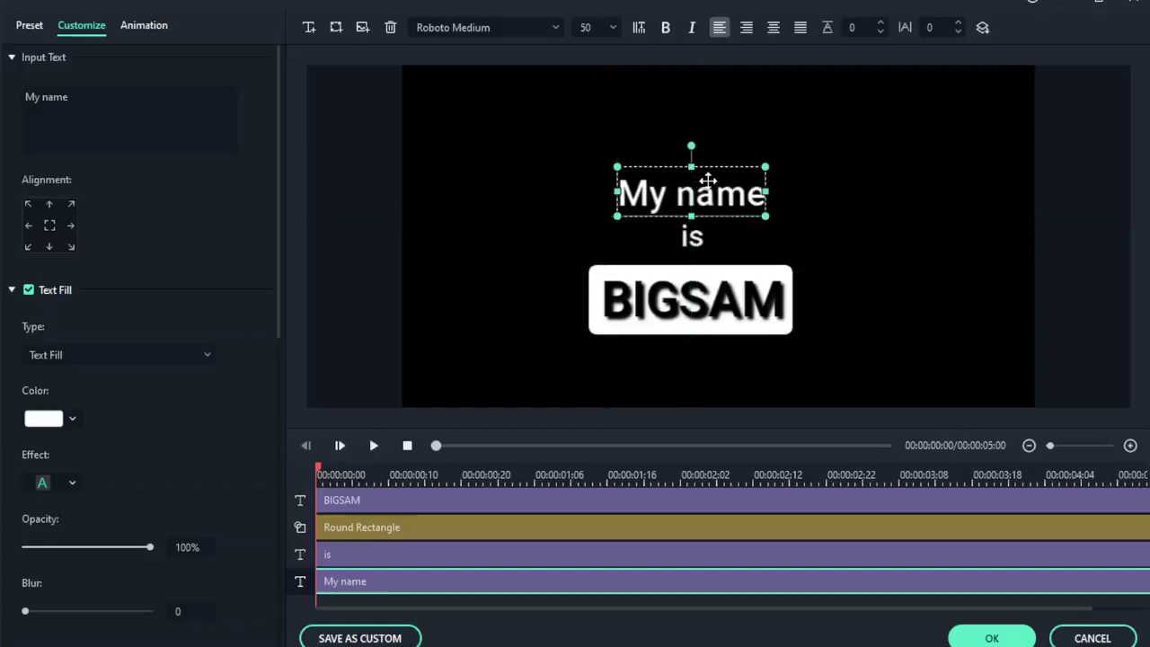
Turn off the text shadow on BIGSAM.
click(711, 304)
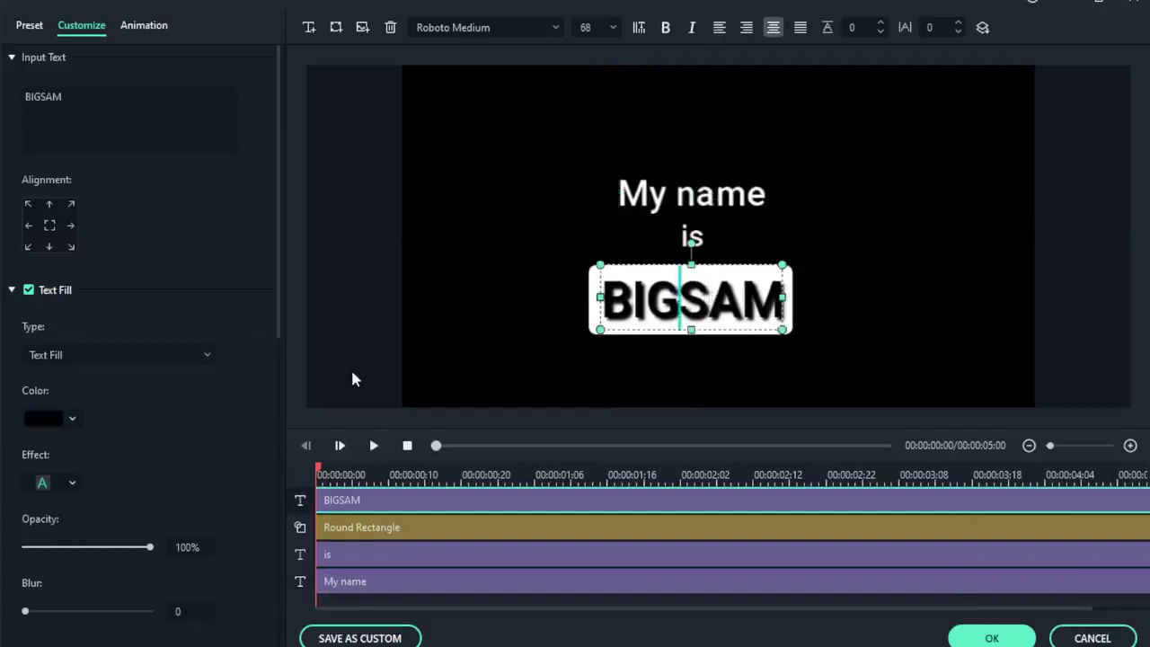
scroll(107, 440, down, 4)
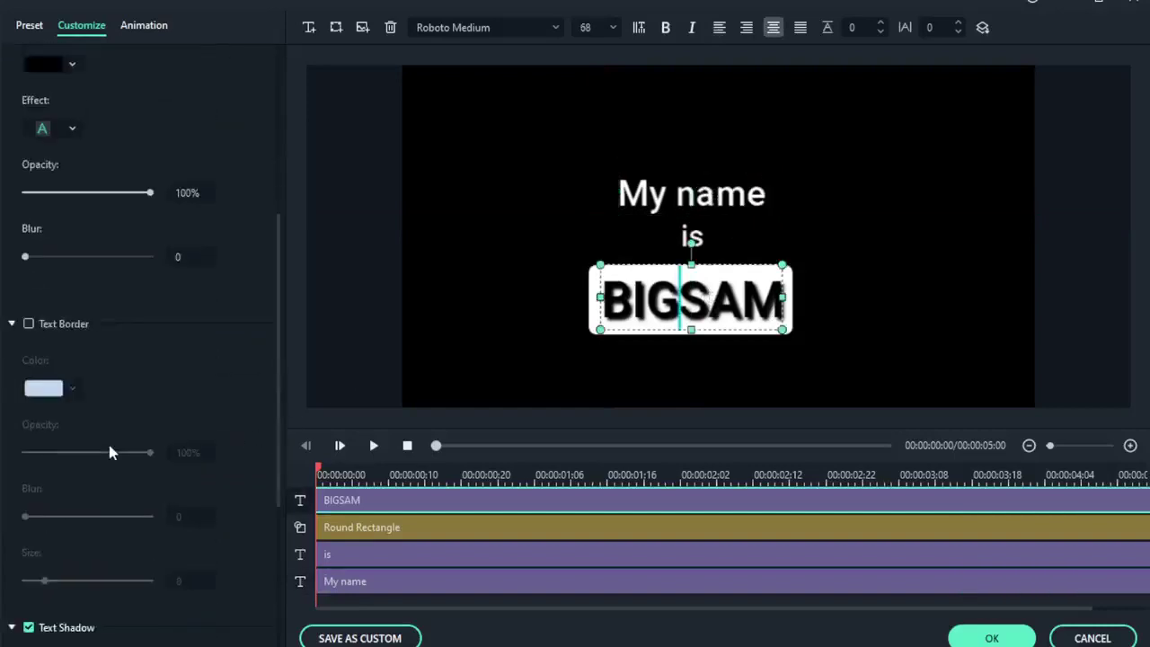
scroll(95, 498, down, 3)
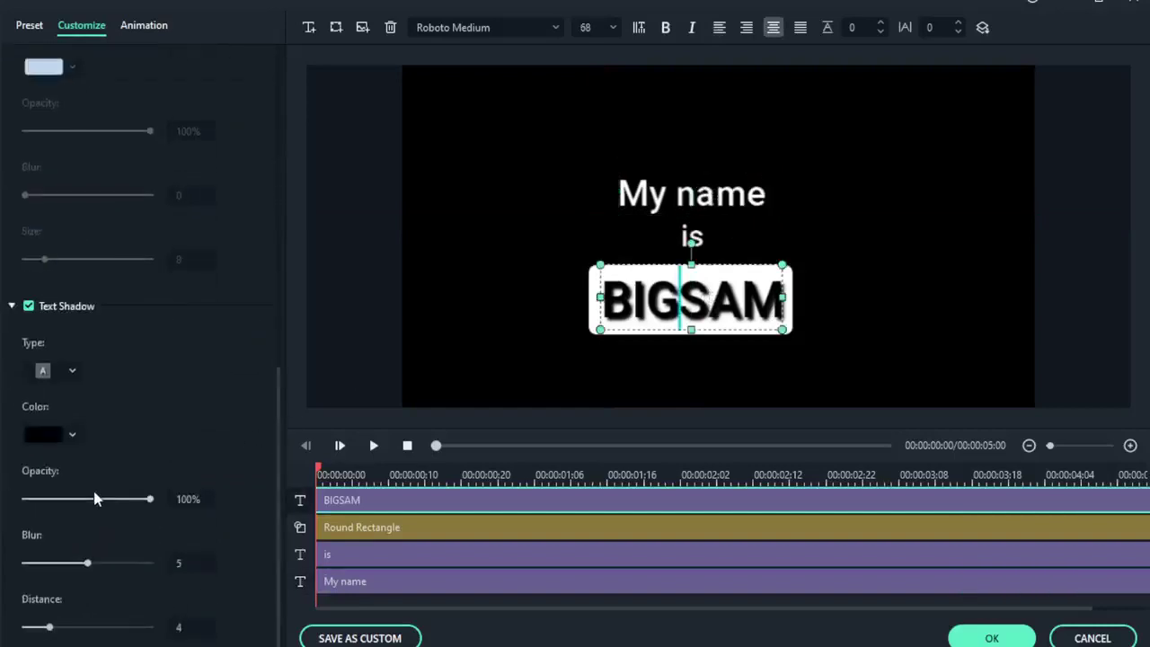
click(29, 306)
click(952, 265)
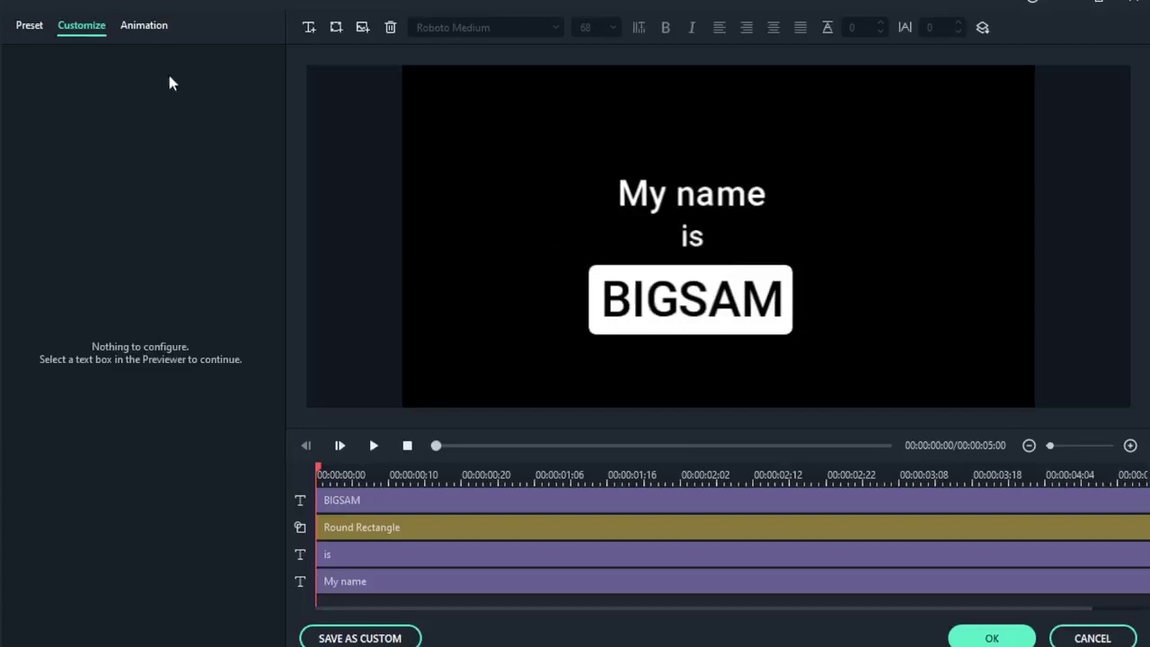
Give the 'My name' text the Wavy animation and preview it.
click(729, 198)
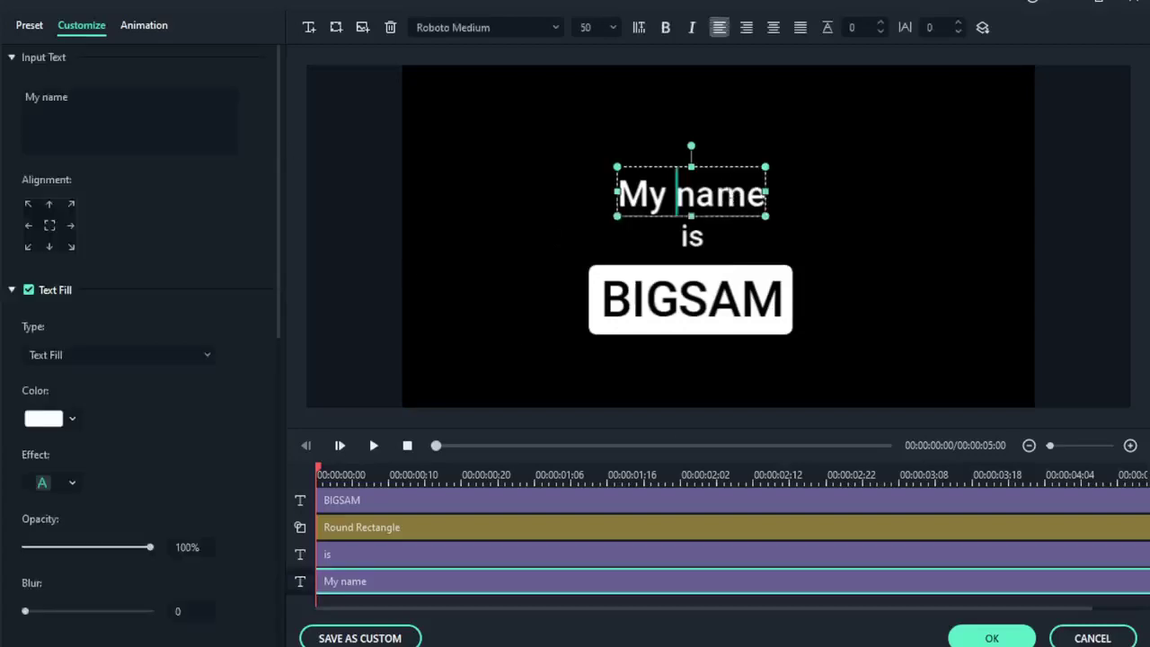
click(25, 36)
click(85, 32)
click(160, 26)
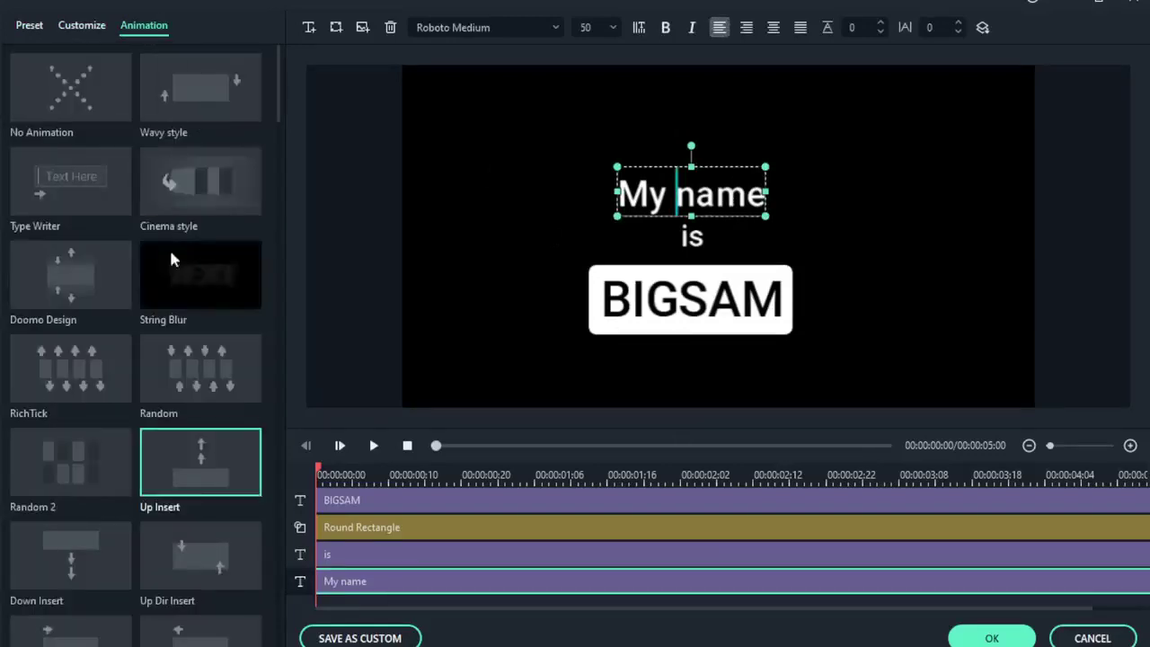
click(210, 106)
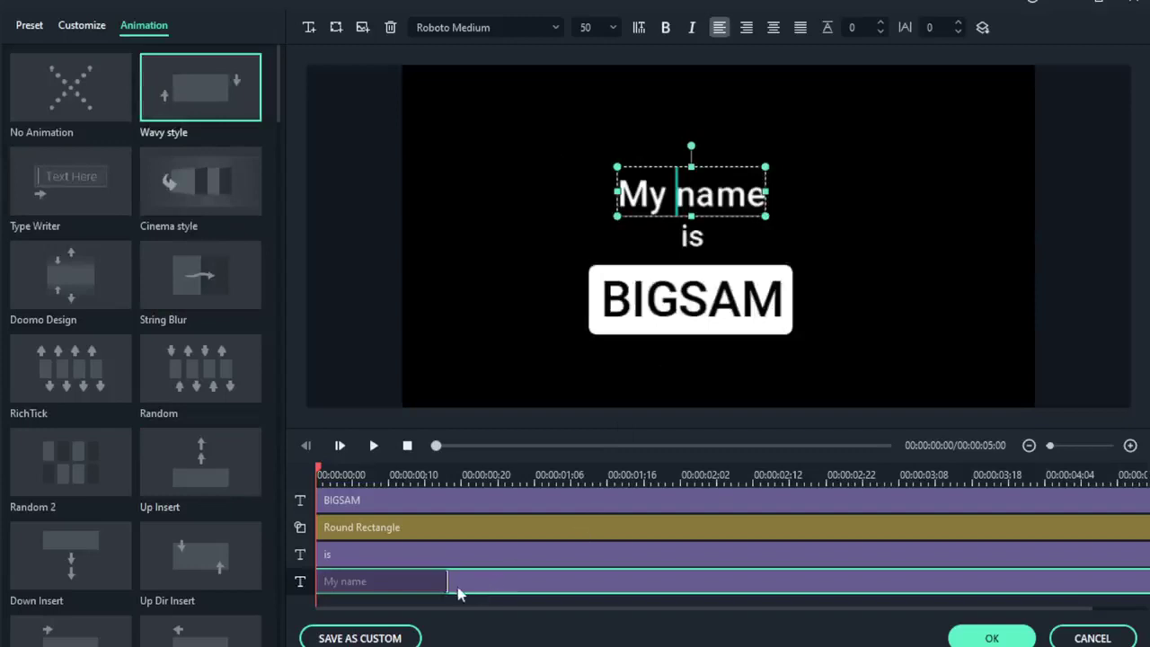
click(374, 445)
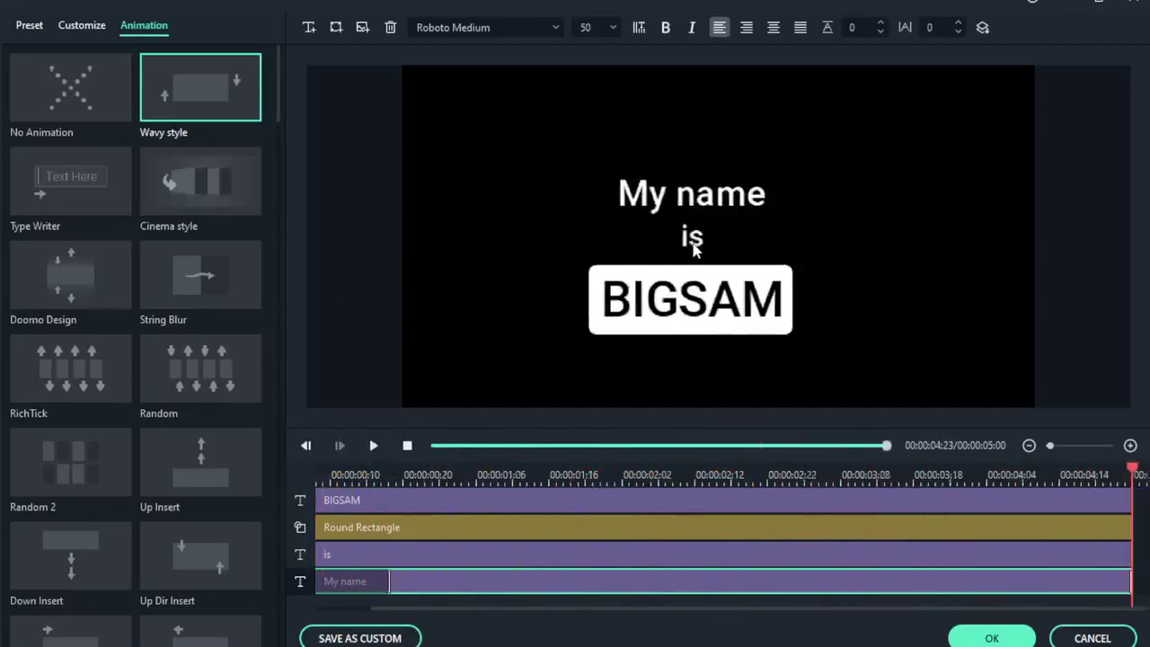
Apply the Type Writer animation to 'is', preview it, and keep the text edits.
click(703, 241)
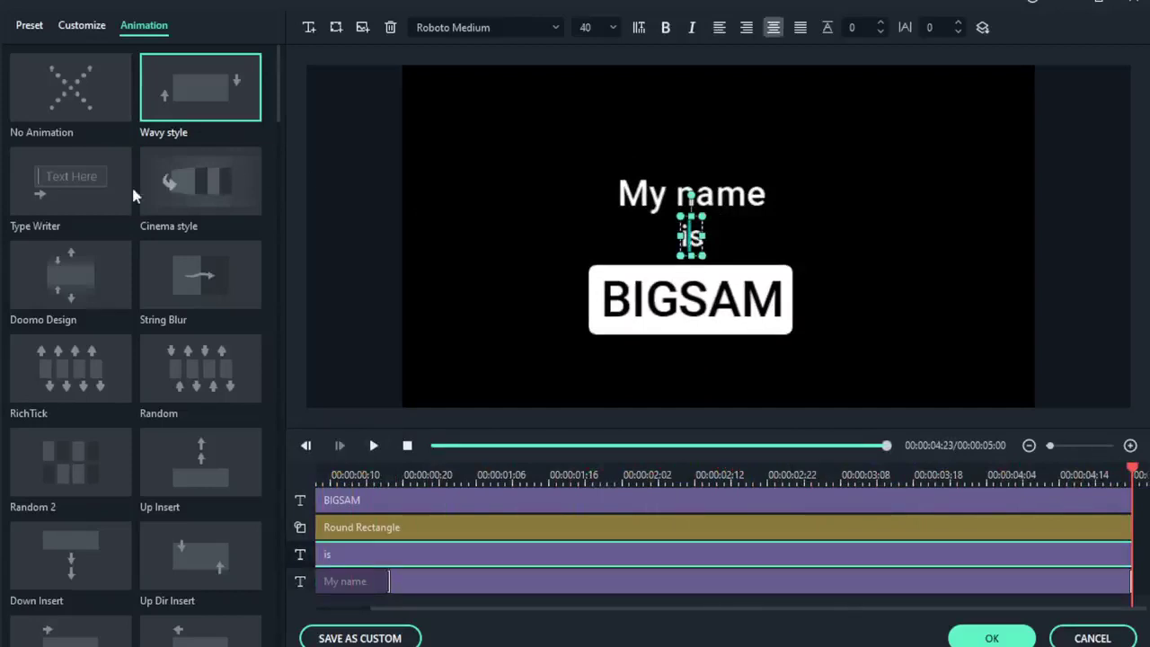
click(90, 192)
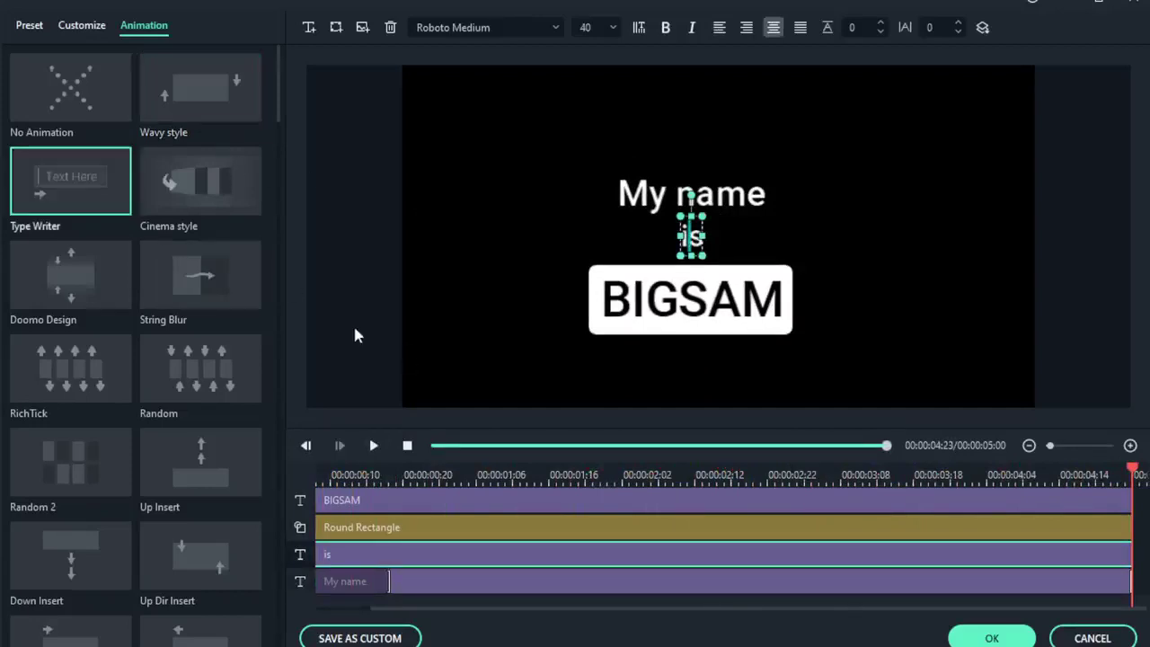
click(71, 166)
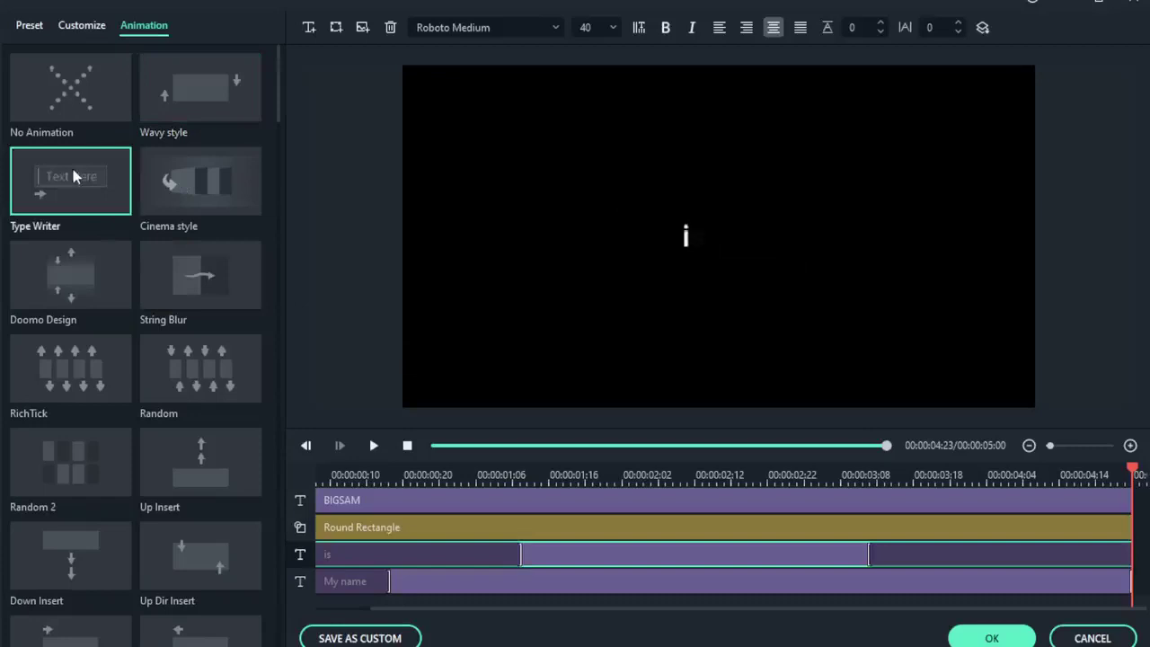
click(374, 445)
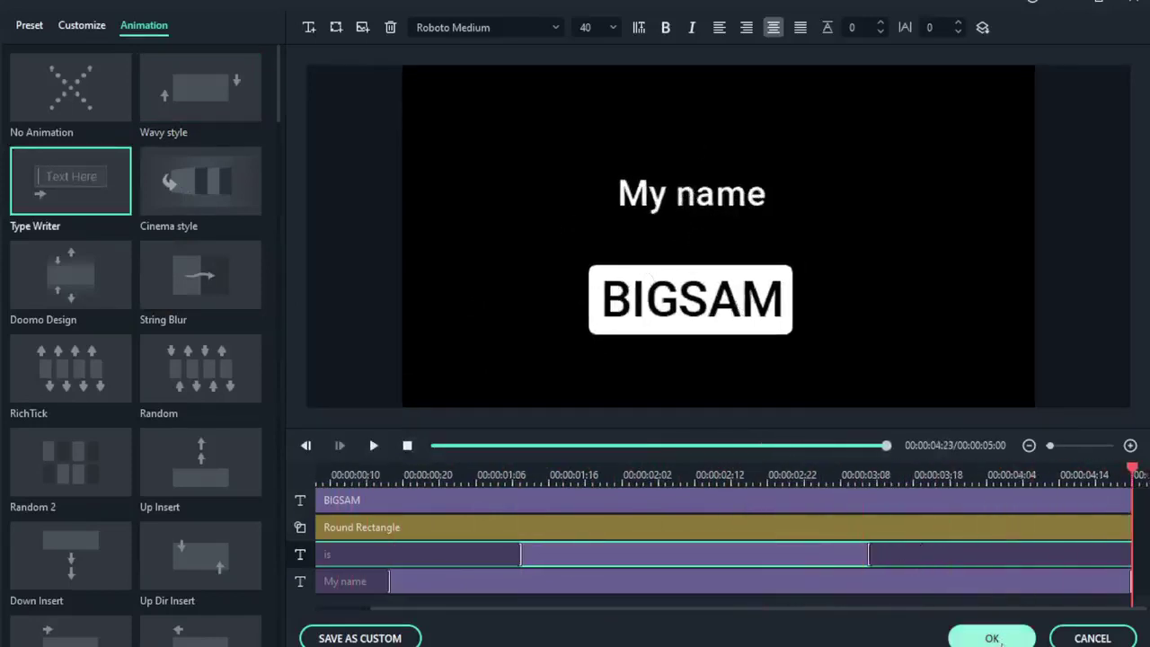
click(998, 640)
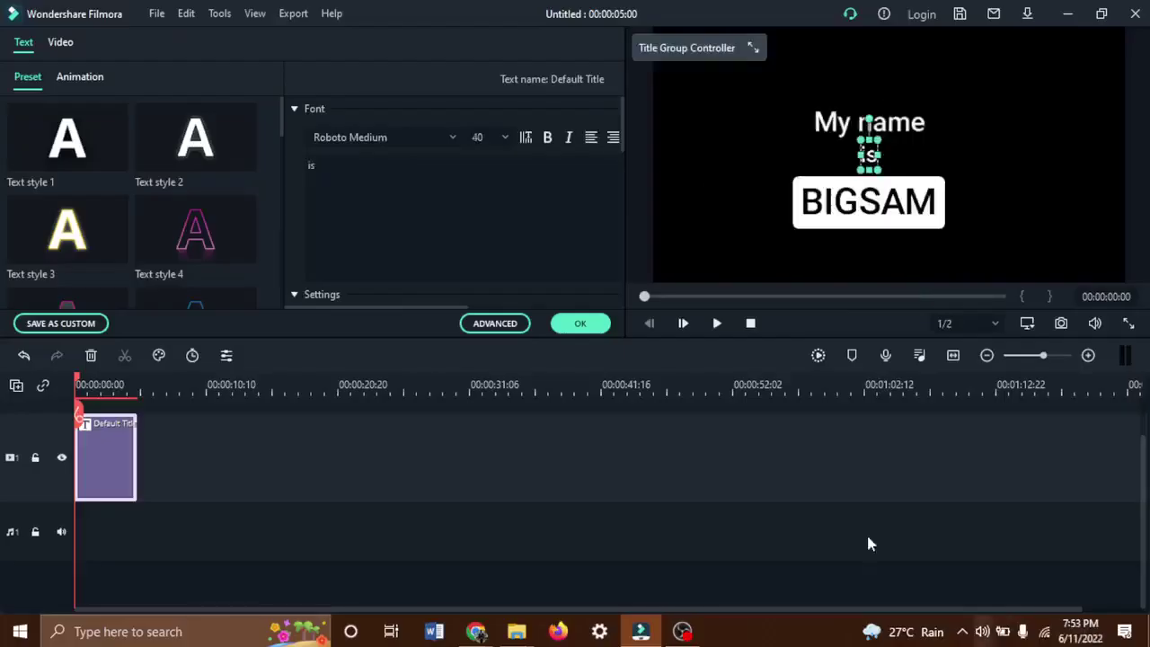
Stretch the Default Title clip to about 34 seconds and play its animation.
click(934, 142)
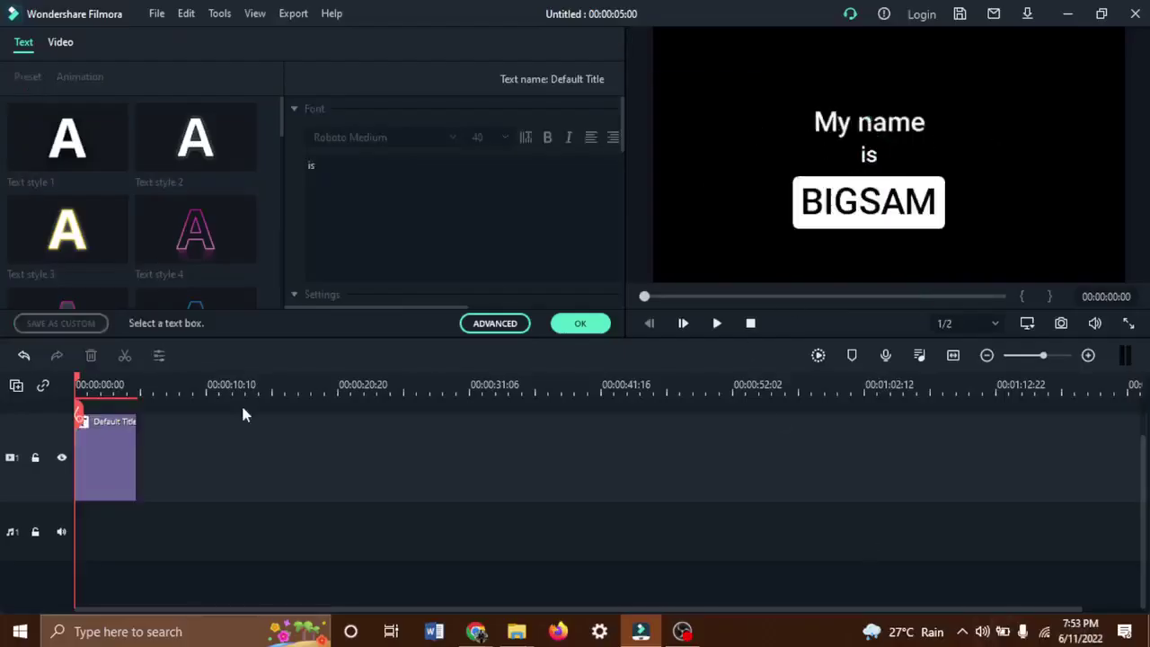
click(113, 474)
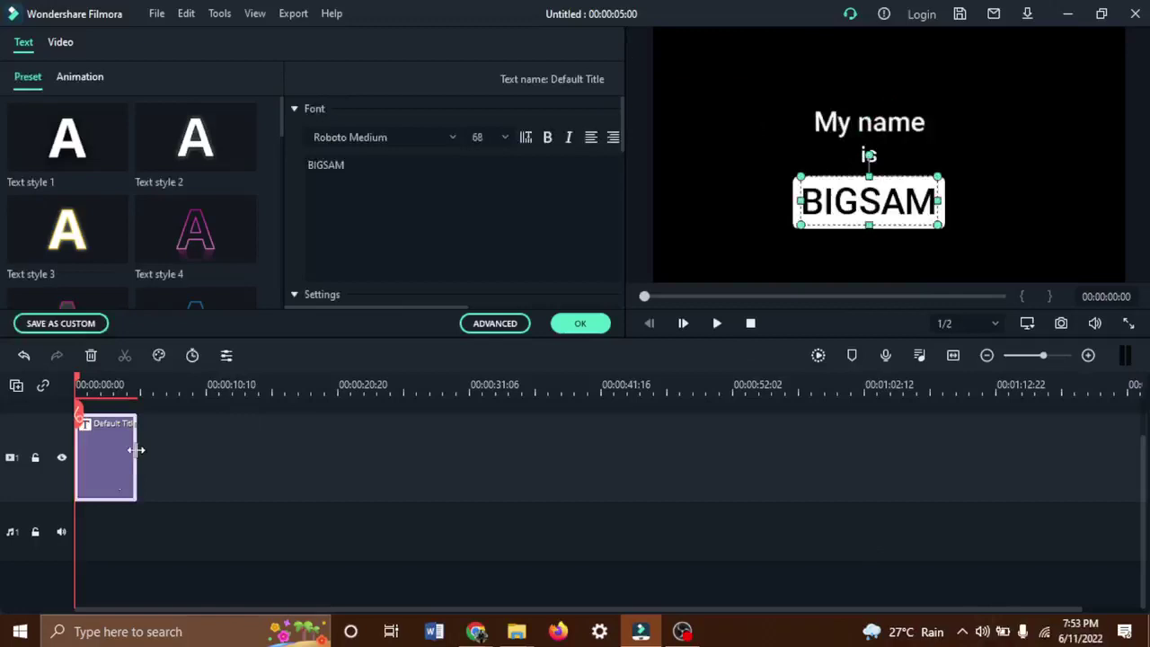
drag(137, 449, 513, 440)
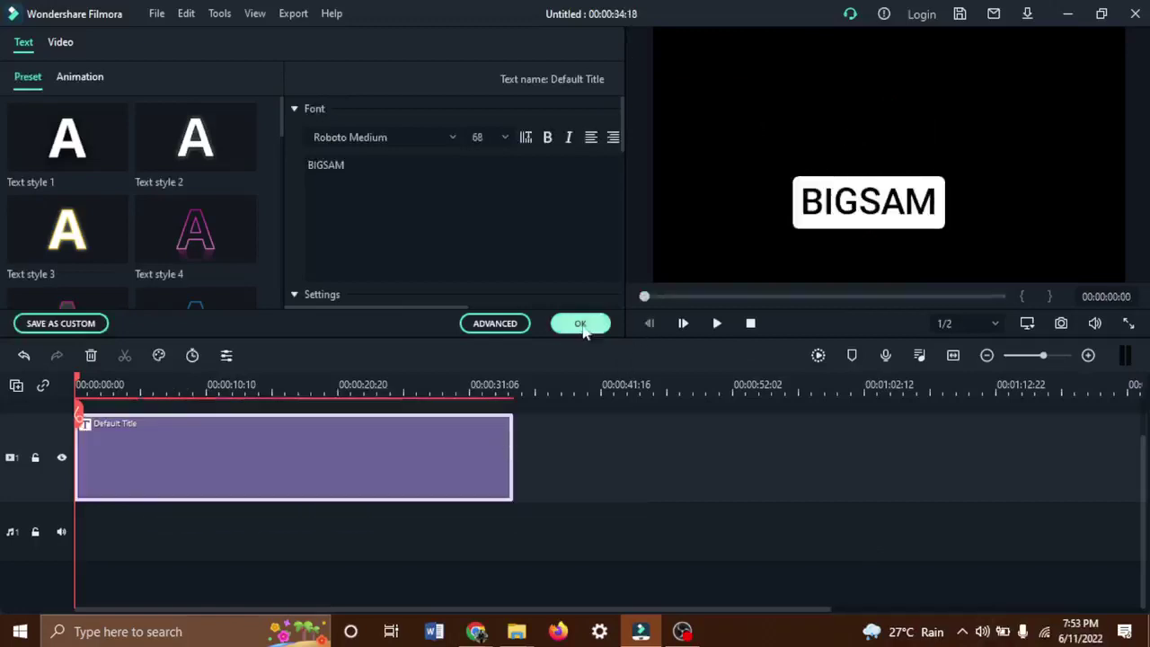
click(581, 324)
click(717, 323)
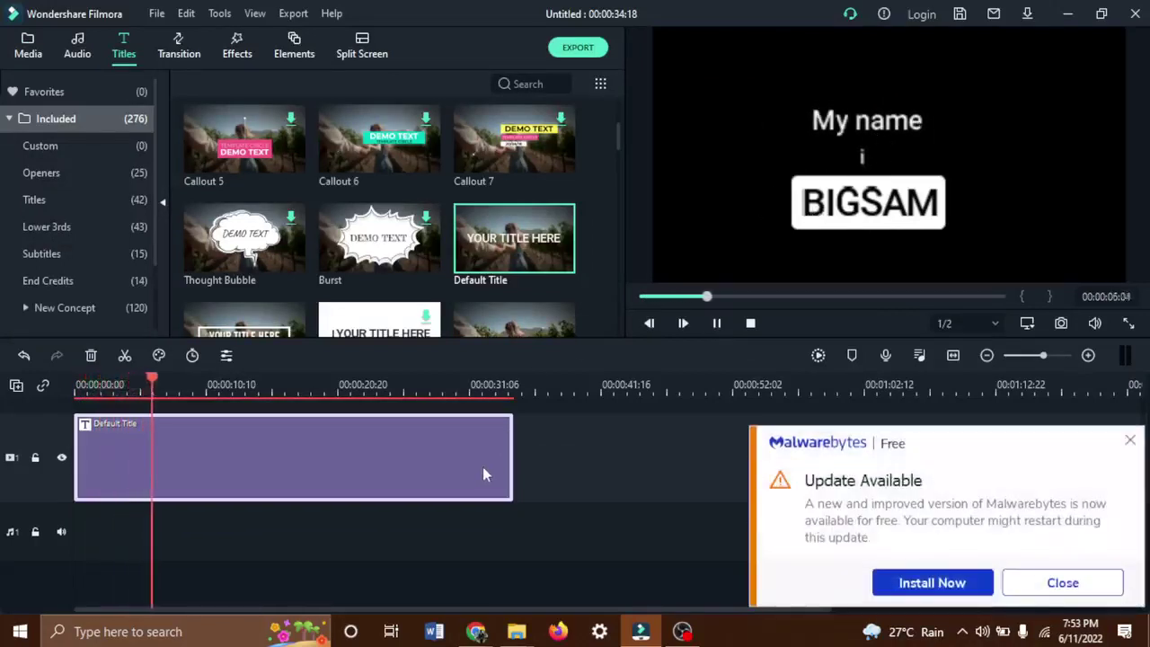
Trim the title clip to end at 00:00:10:11 and play the project from the start.
drag(511, 463, 204, 448)
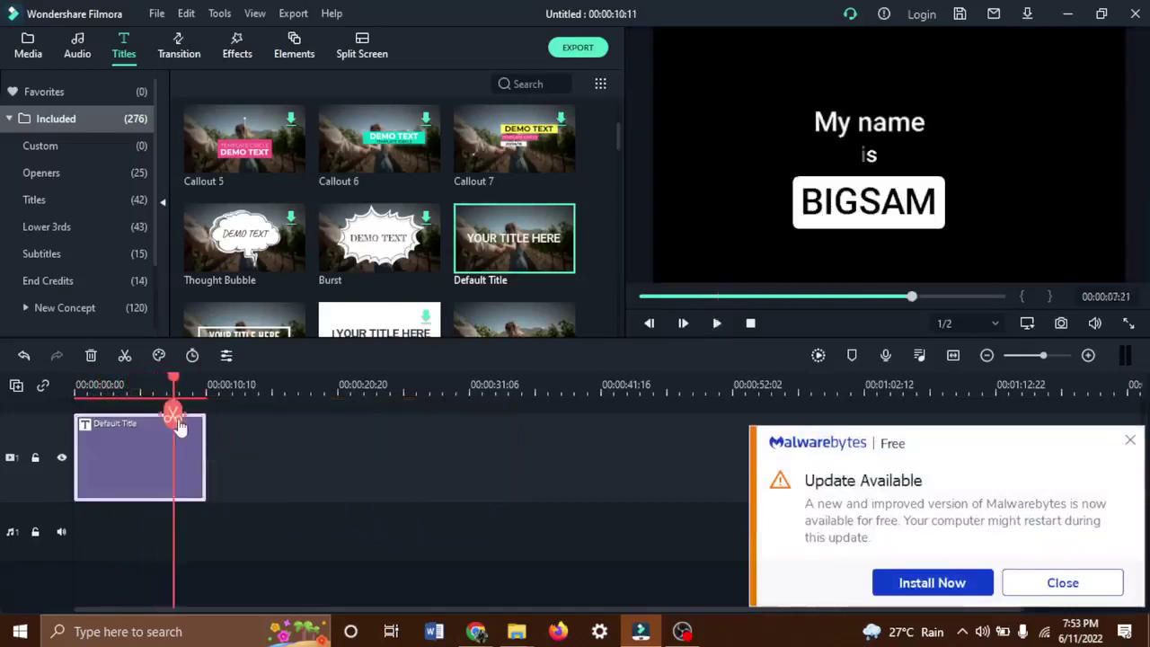
drag(173, 411, 79, 406)
key(space)
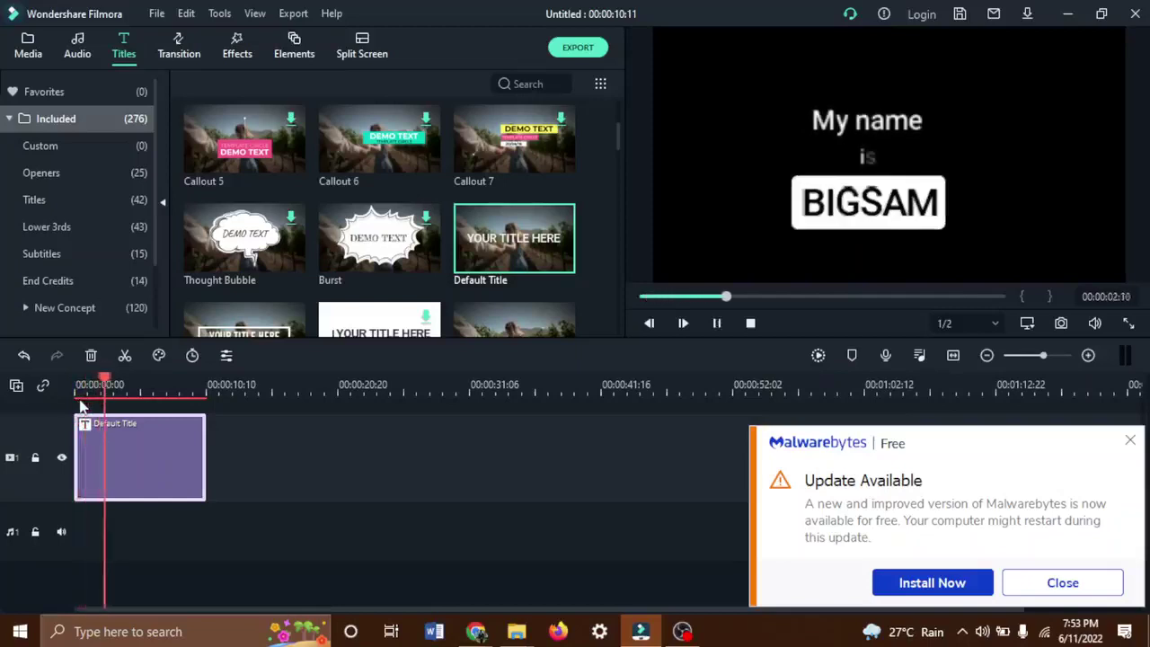
click(1130, 441)
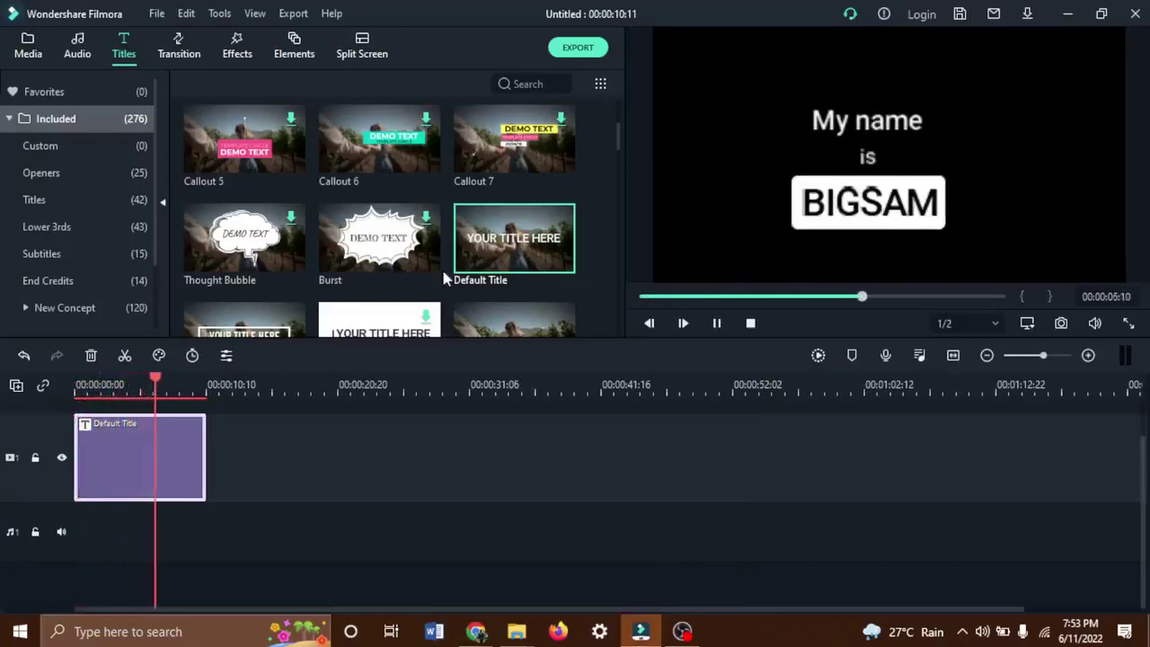
scroll(442, 278, down, 5)
scroll(443, 278, up, 3)
scroll(443, 278, down, 5)
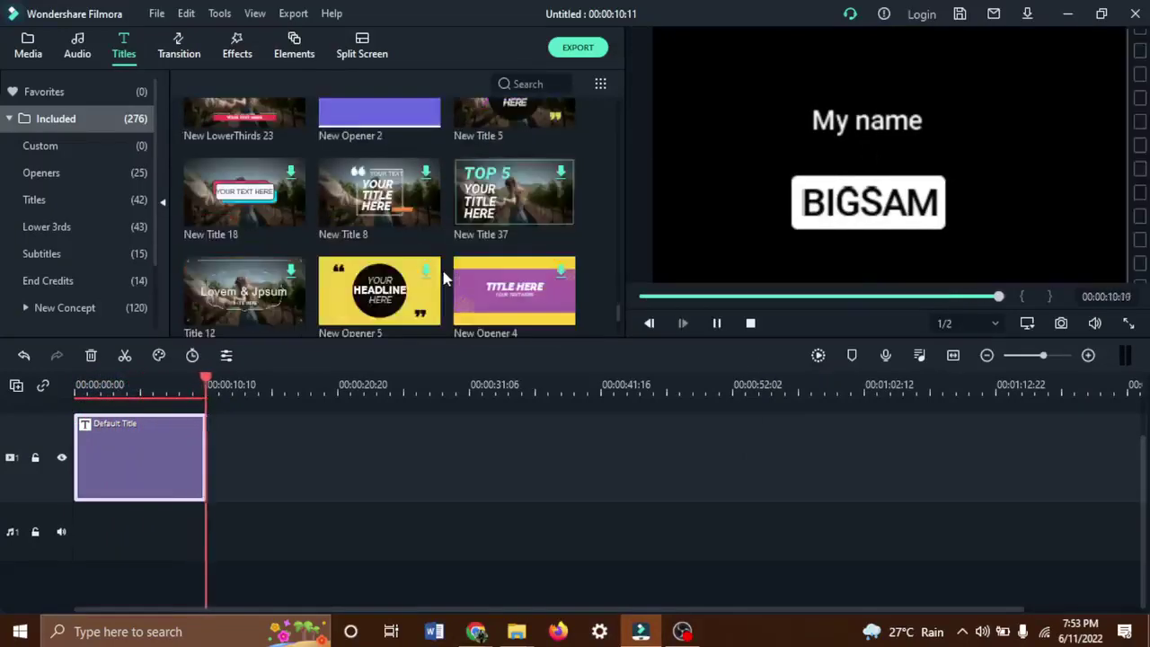
scroll(443, 279, down, 5)
scroll(441, 270, down, 5)
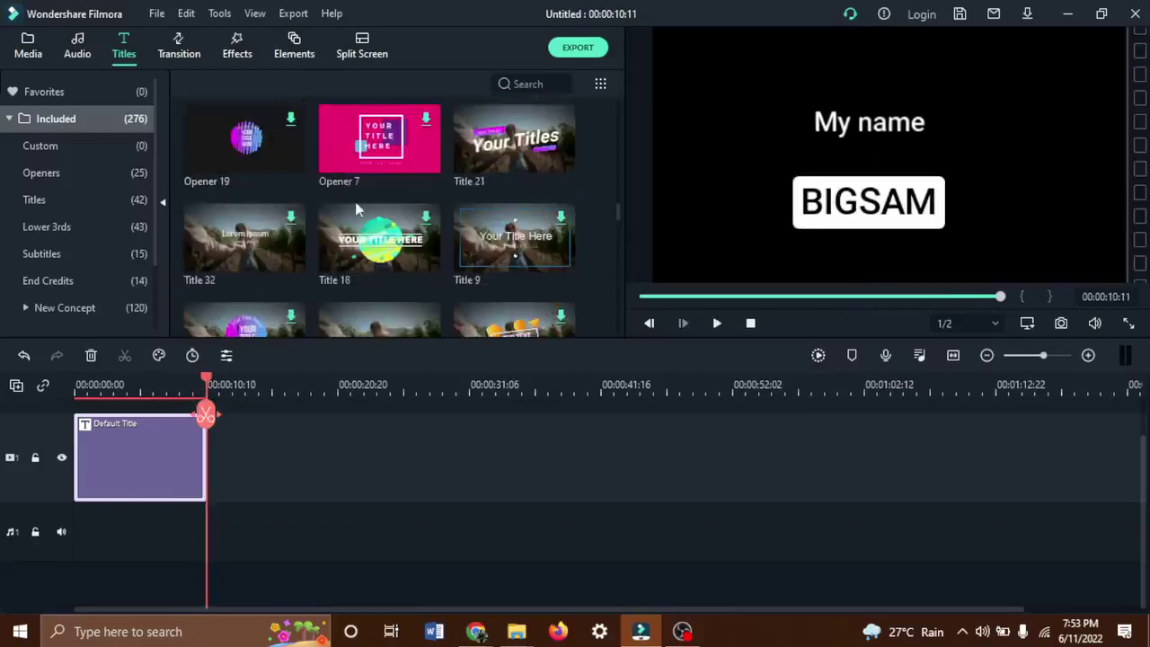
scroll(355, 208, down, 5)
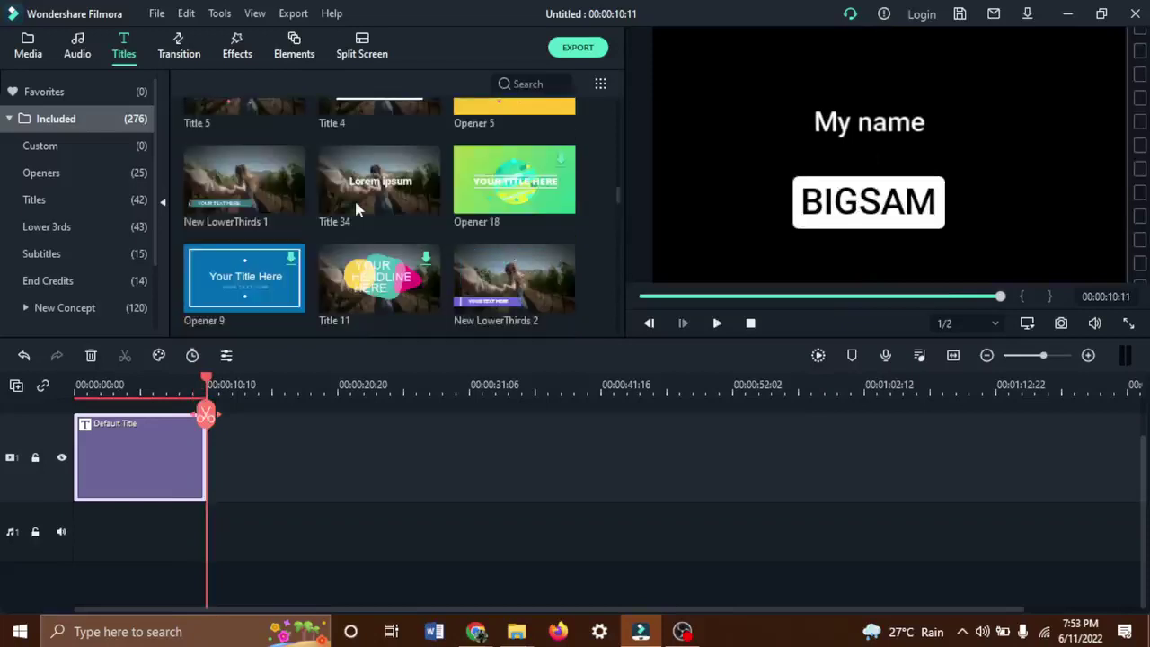
Drop Opener 18, then New LowerThirds 2, after Default Title and play the result.
drag(494, 211, 202, 473)
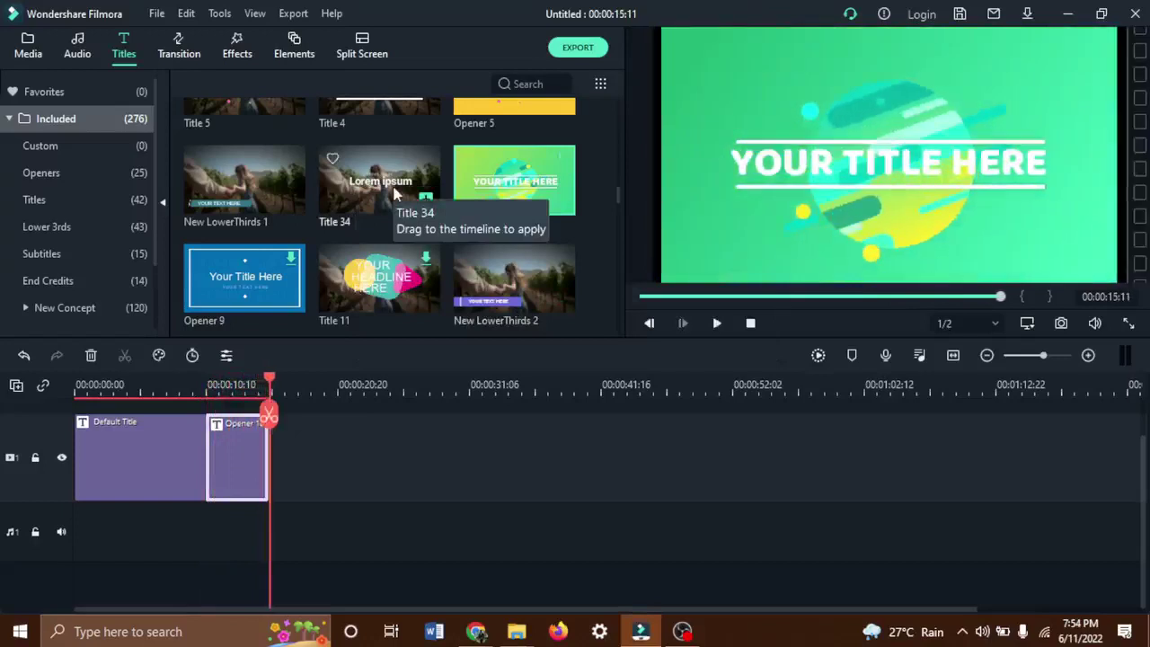
drag(481, 294, 256, 519)
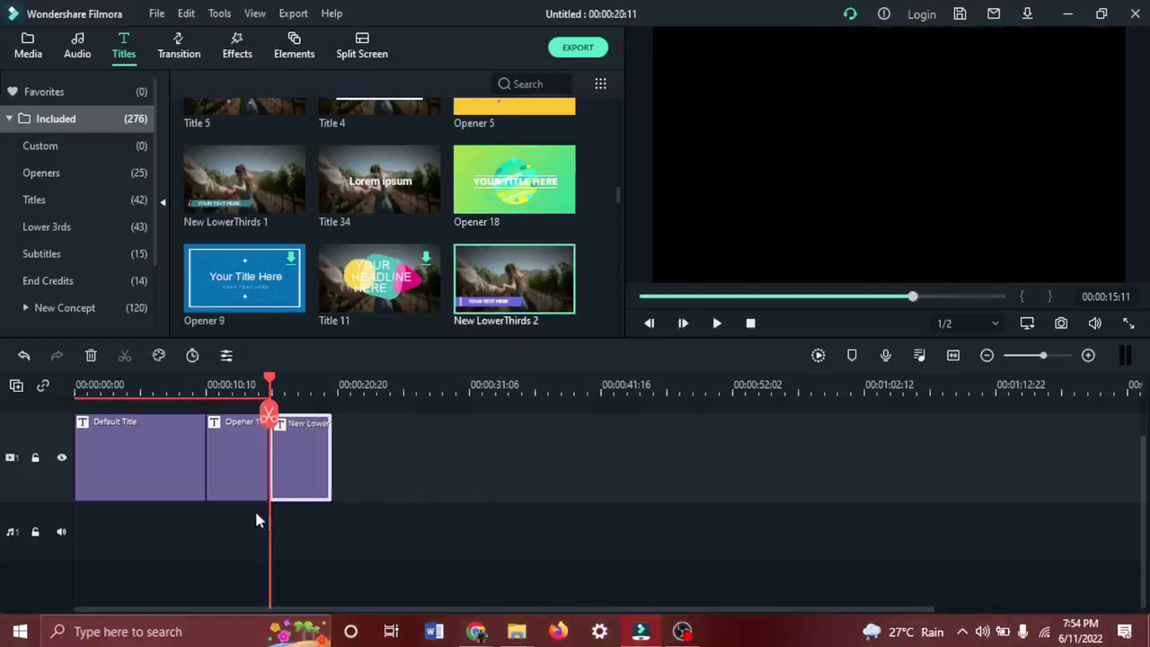
key(space)
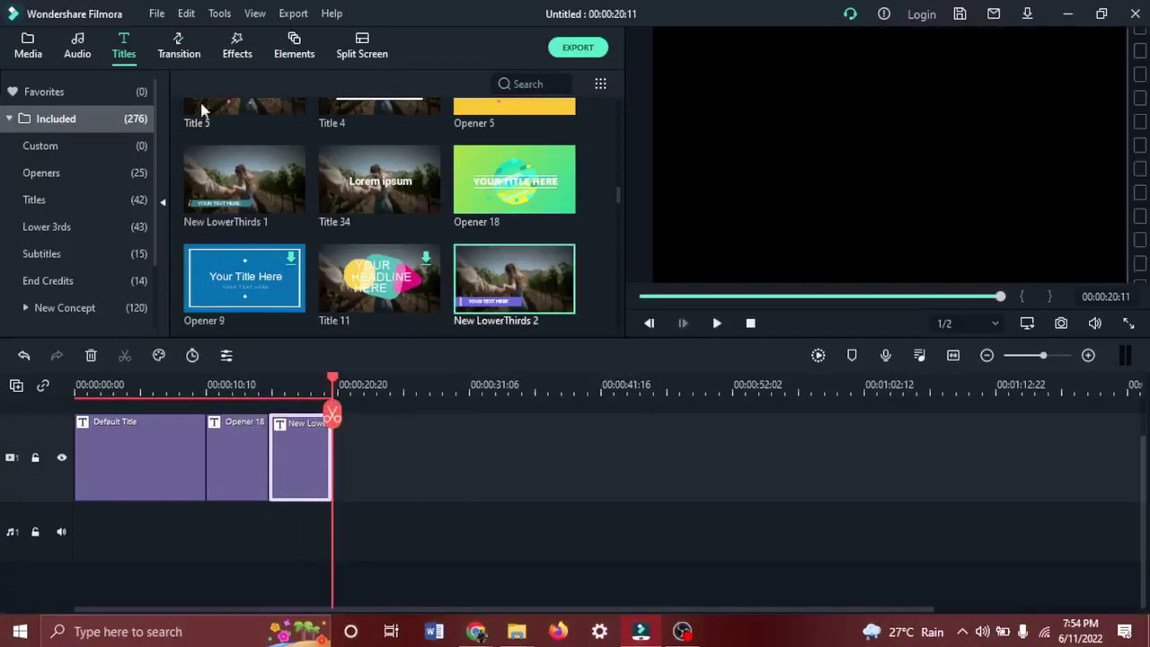
In New LowerThirds 2, move the purple bar toward centre with YOUR TEXT HERE below it.
double_click(304, 460)
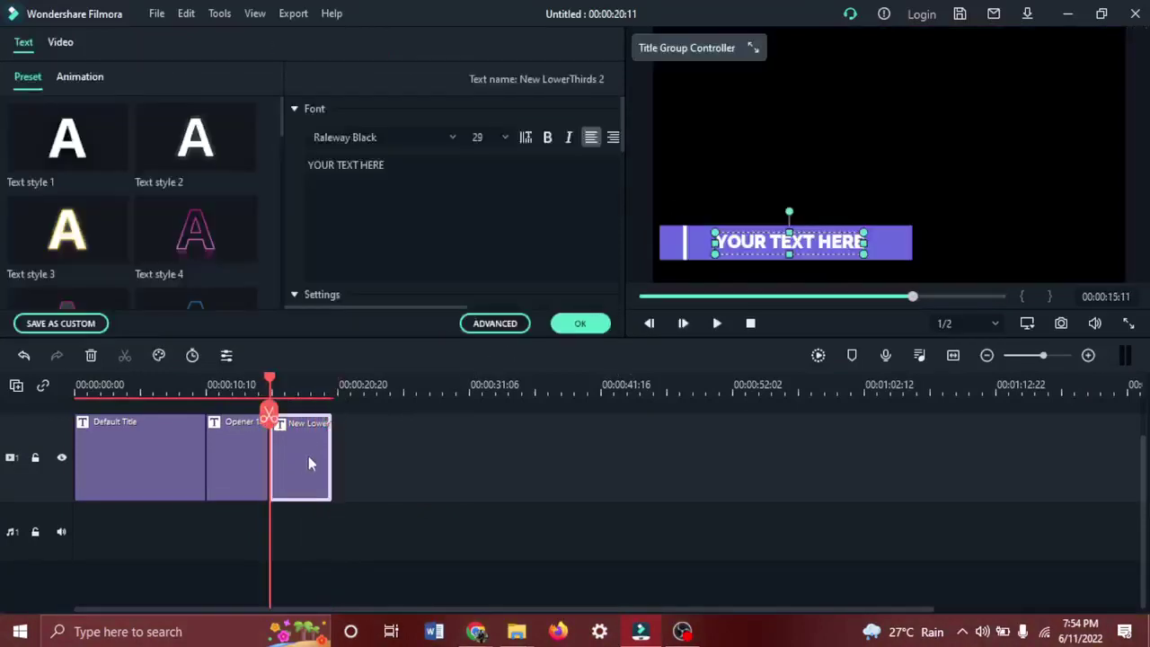
click(495, 323)
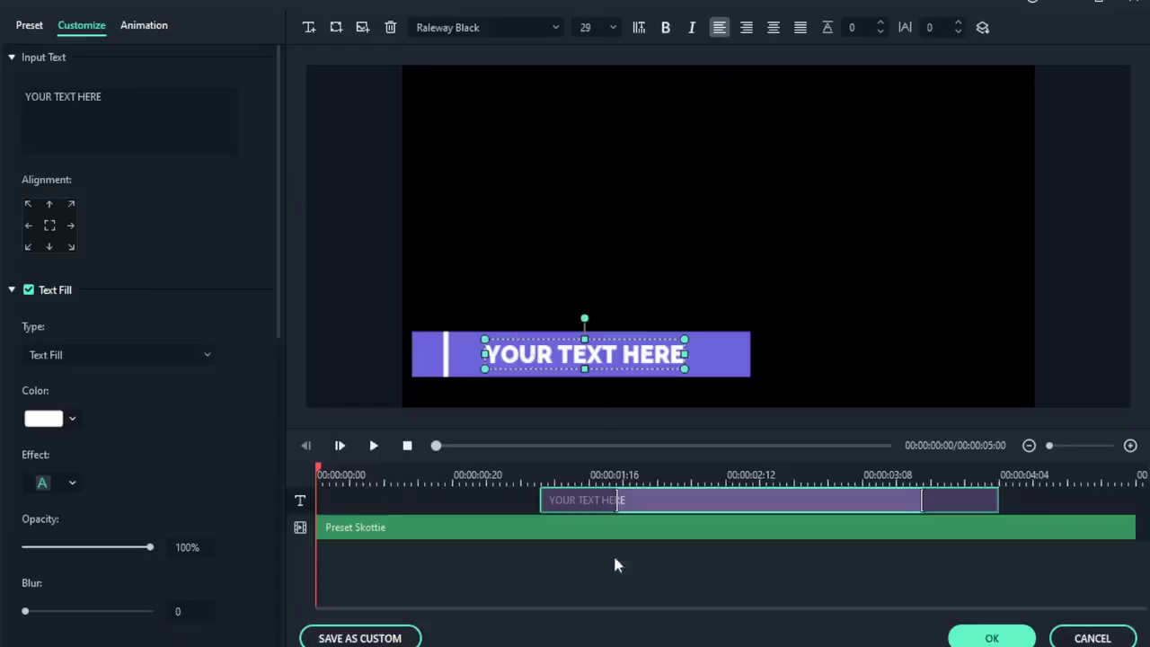
click(557, 567)
click(536, 530)
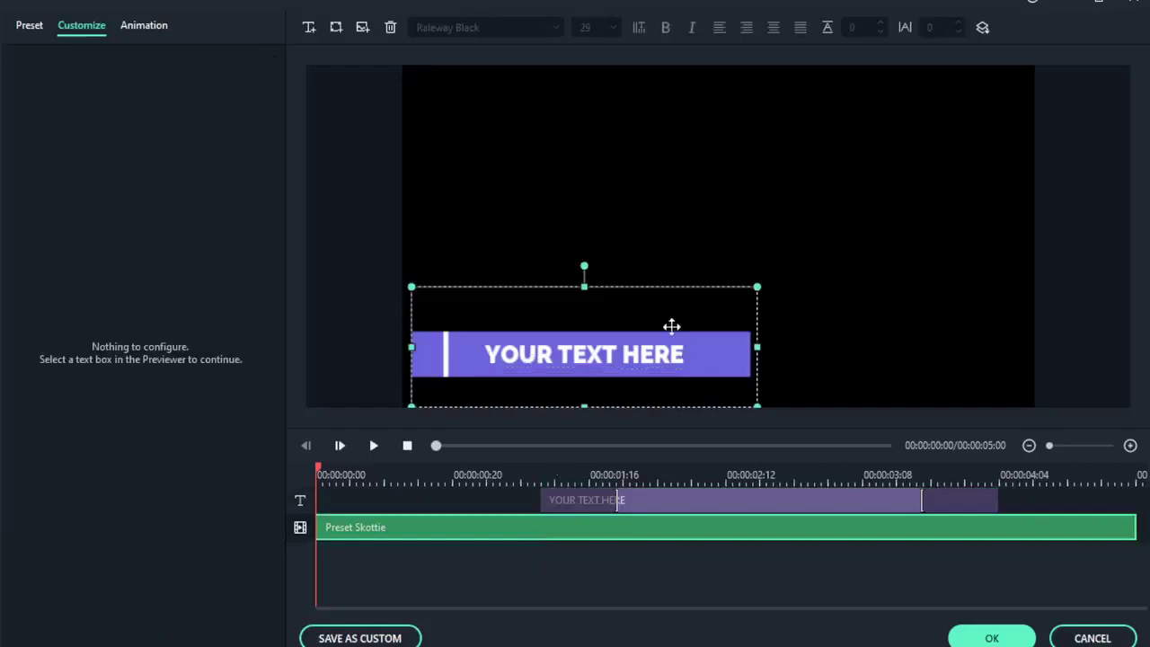
click(644, 504)
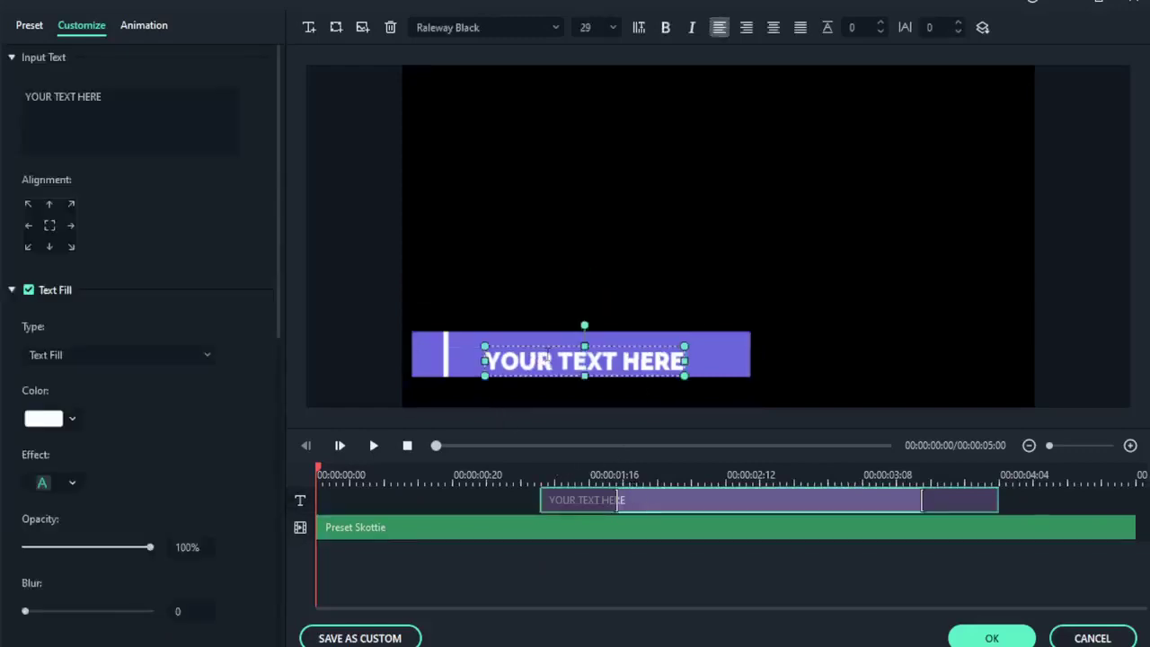
click(426, 531)
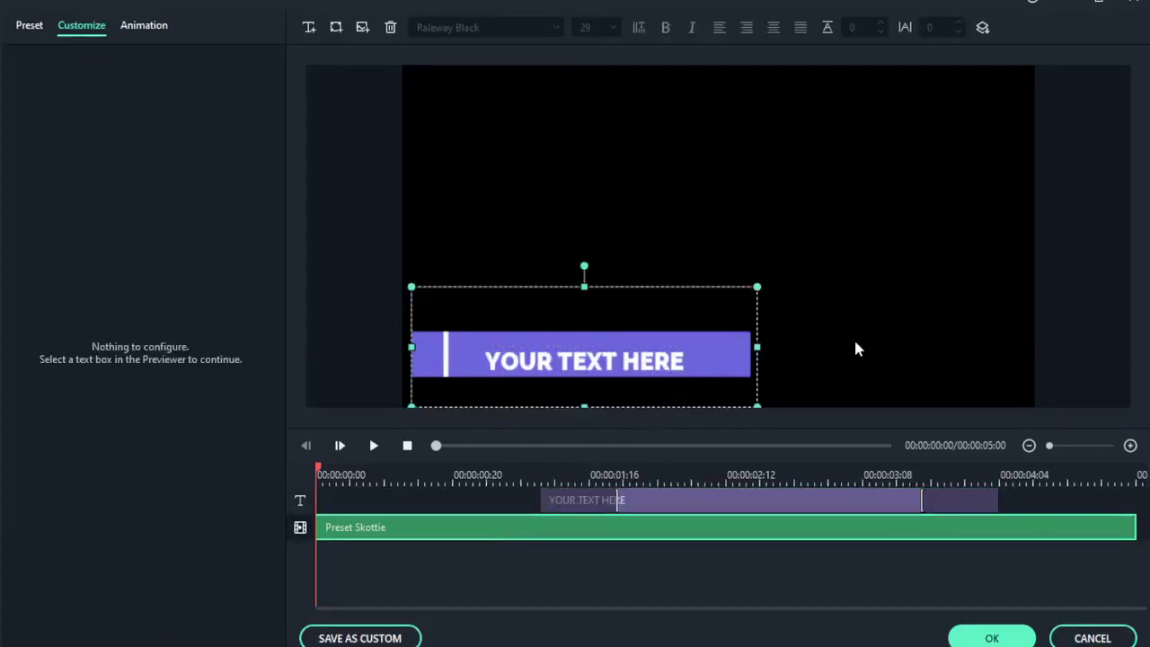
drag(747, 355, 870, 223)
drag(619, 370, 692, 362)
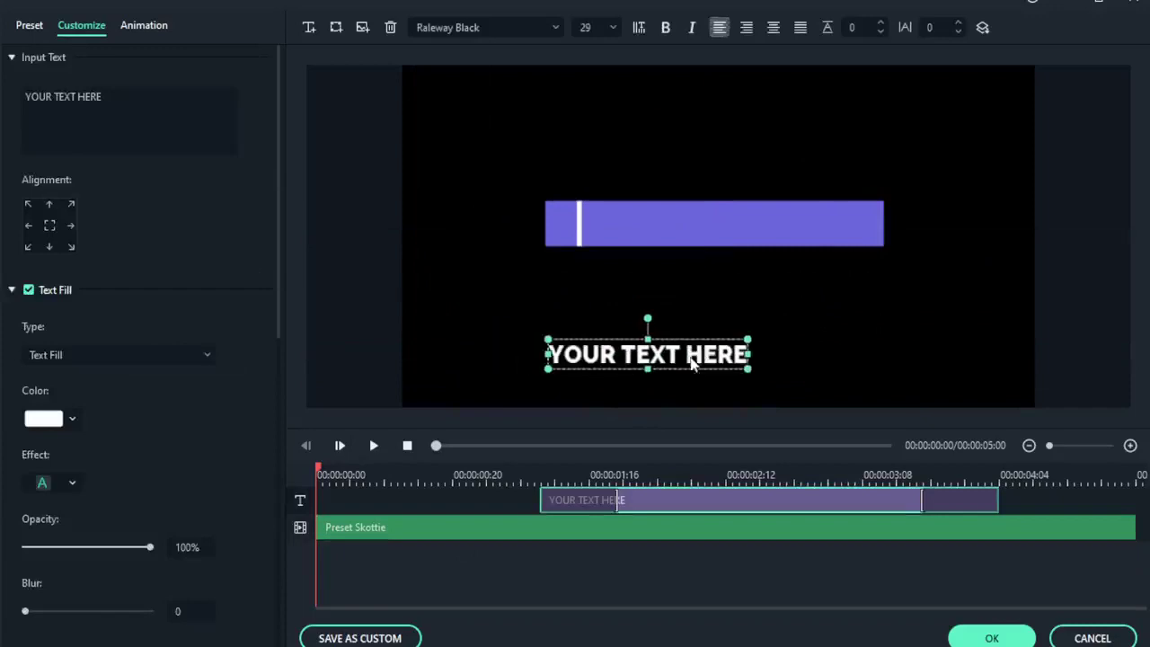
click(645, 235)
Apply the String Blur animation, preview it, and save the modified title.
click(30, 26)
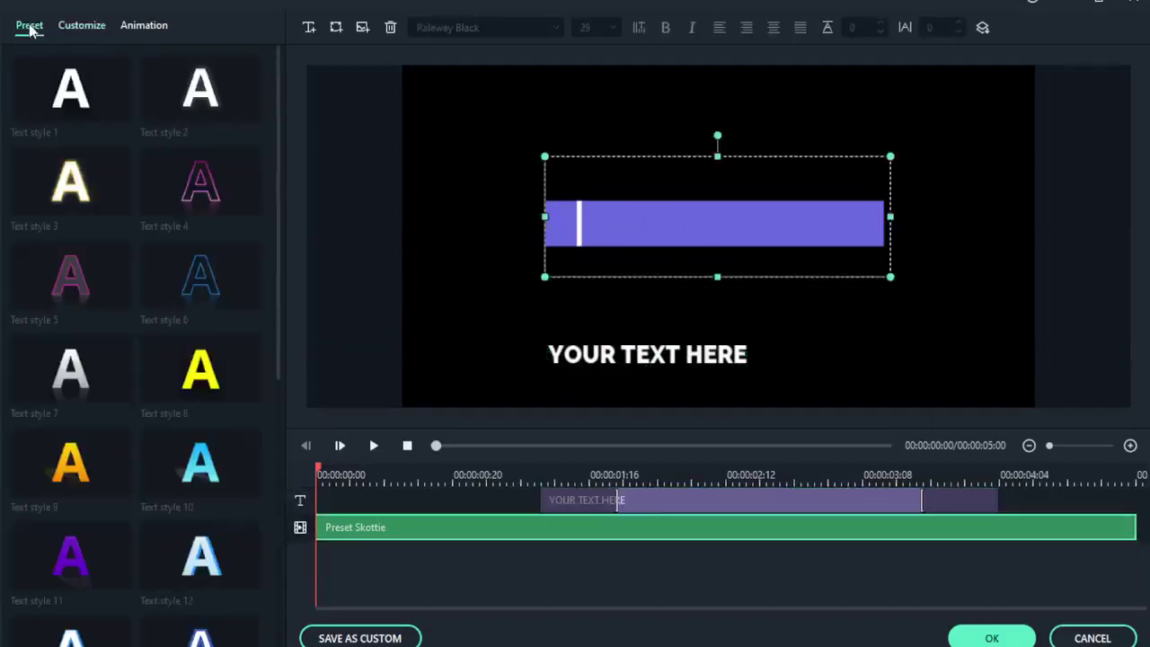
click(136, 29)
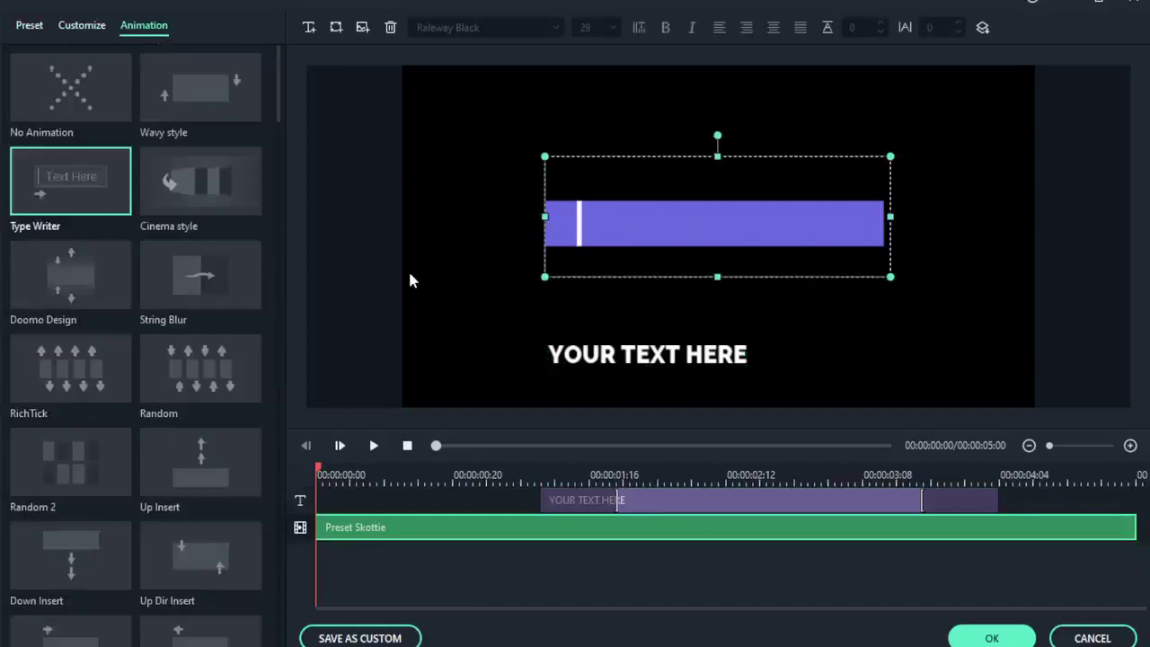
click(202, 277)
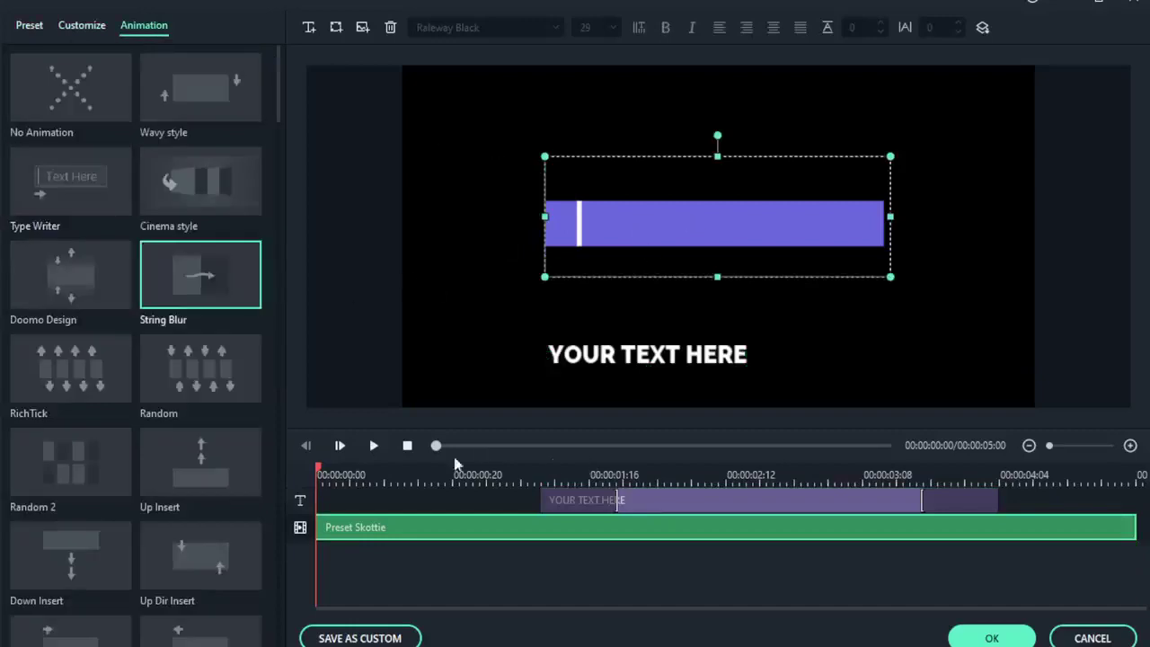
click(374, 446)
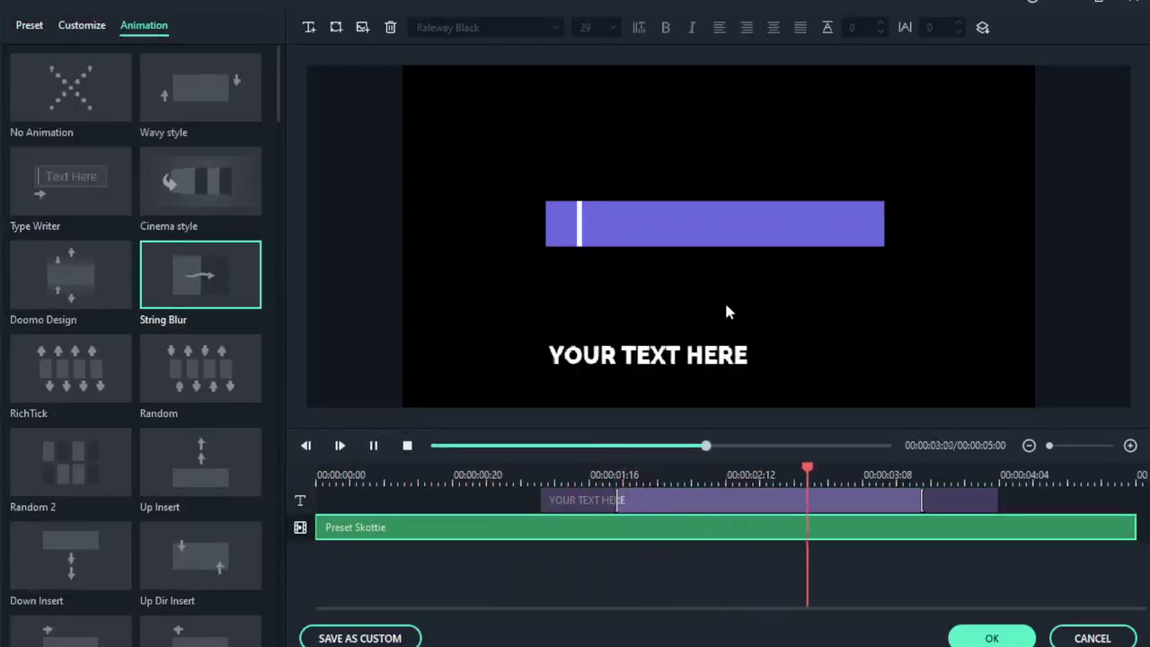
click(1110, 639)
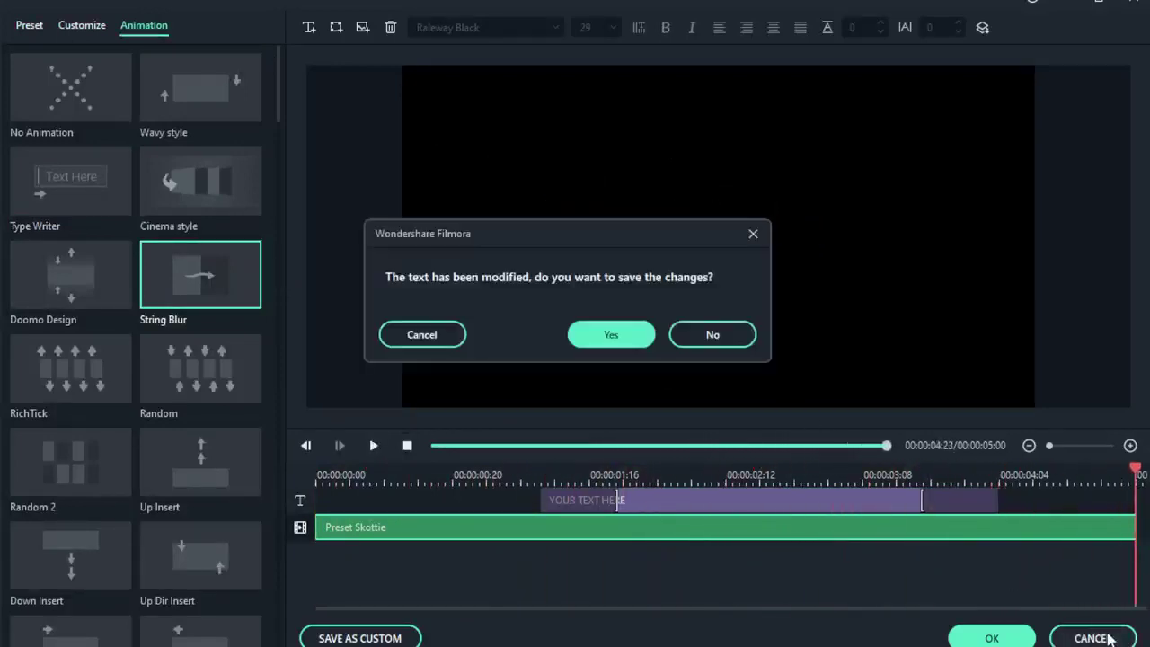
click(613, 335)
click(791, 239)
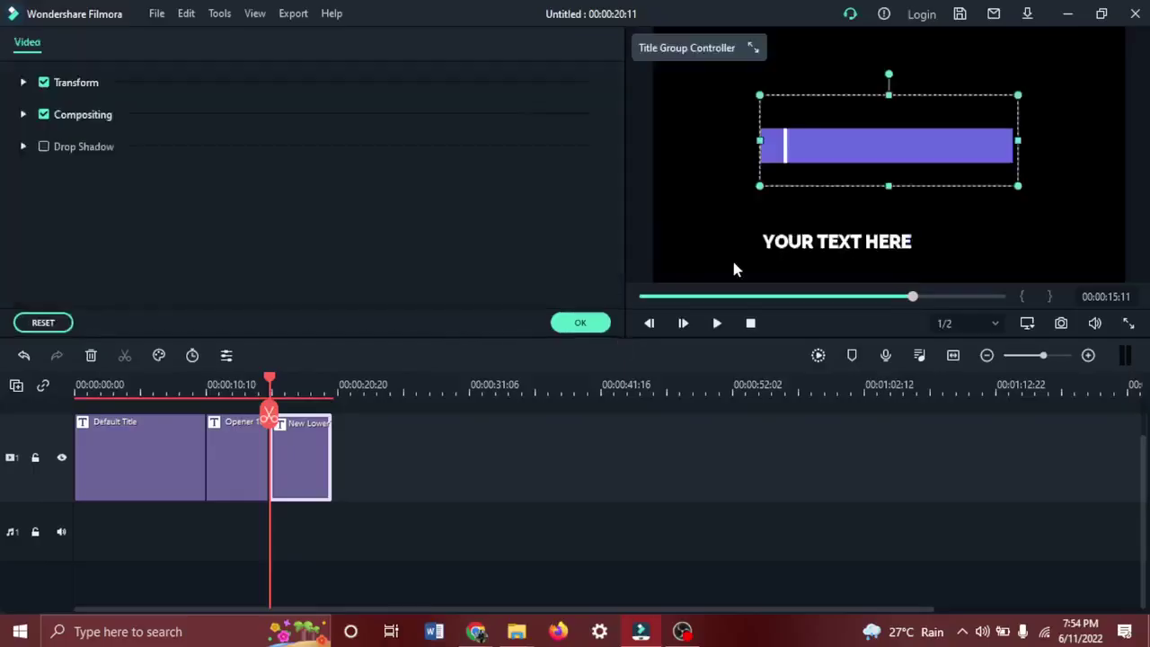
Delete the New LowerThirds 2, Opener 18 and Default Title clips, leaving the timeline empty.
click(580, 322)
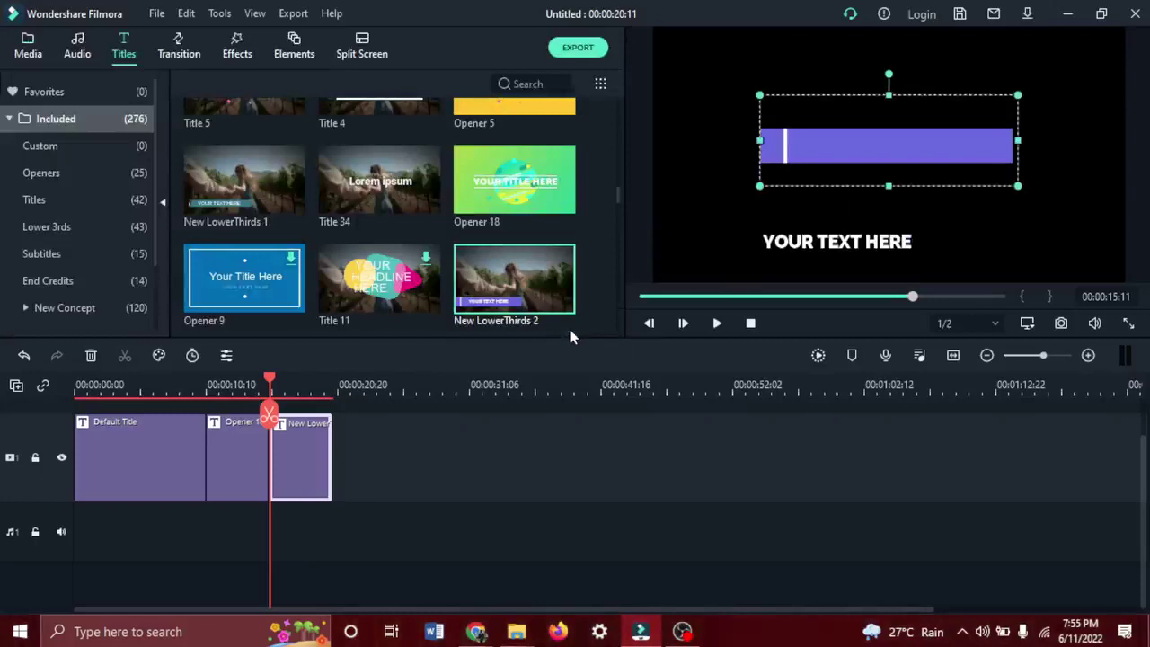
key(Delete)
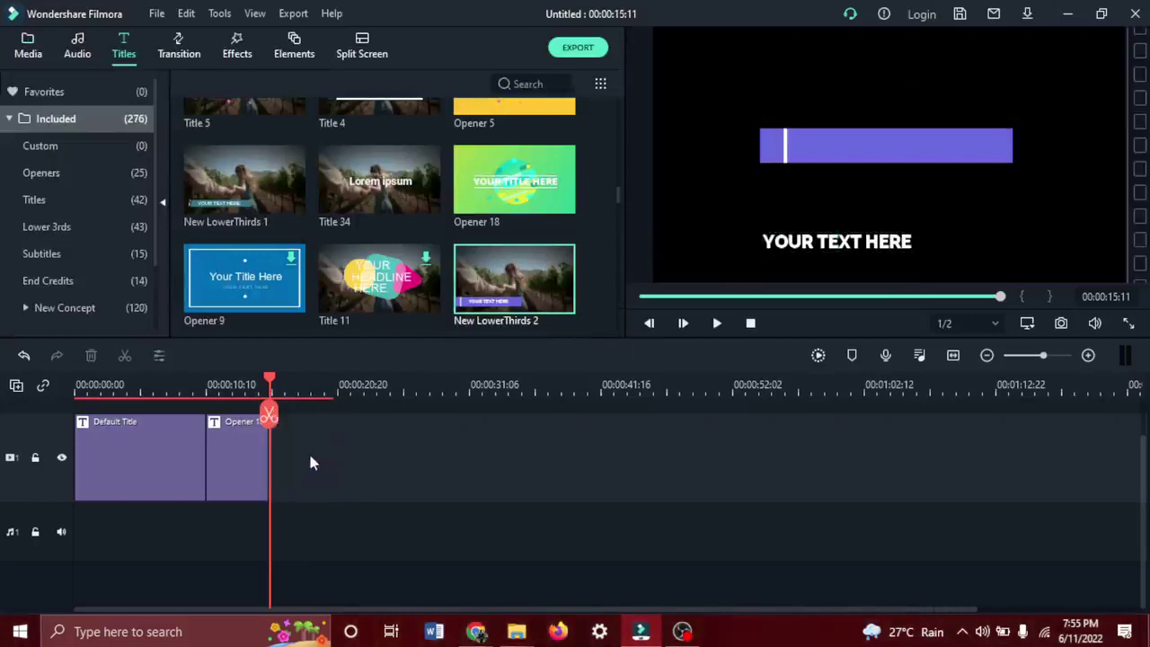
click(251, 448)
key(Delete)
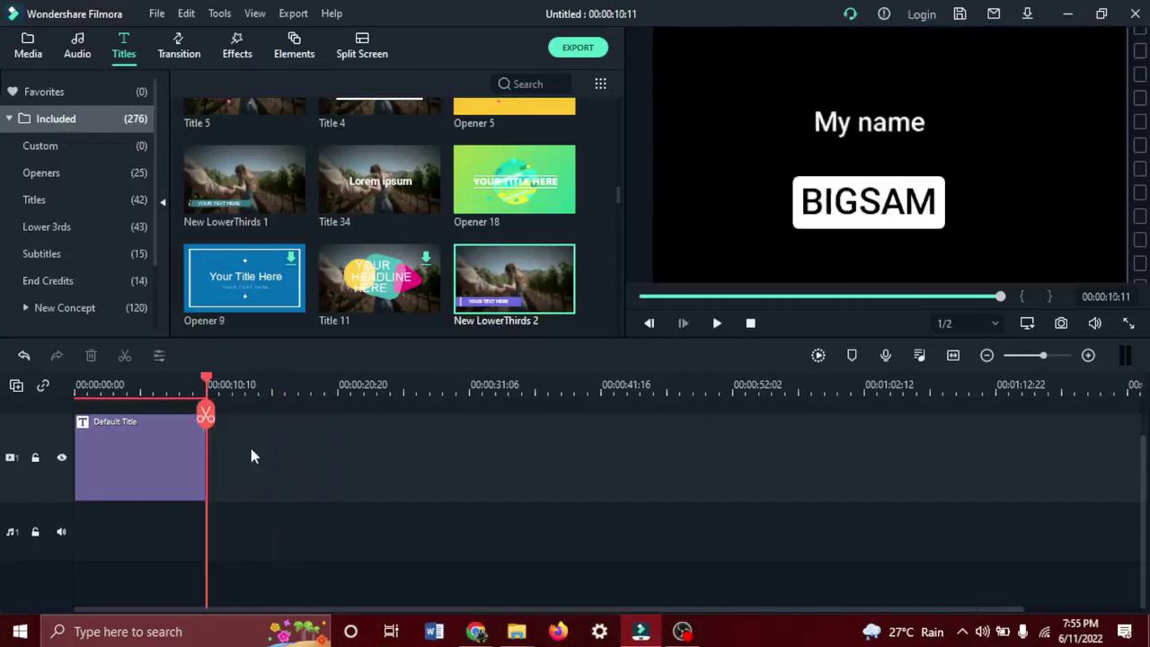
click(101, 454)
key(Delete)
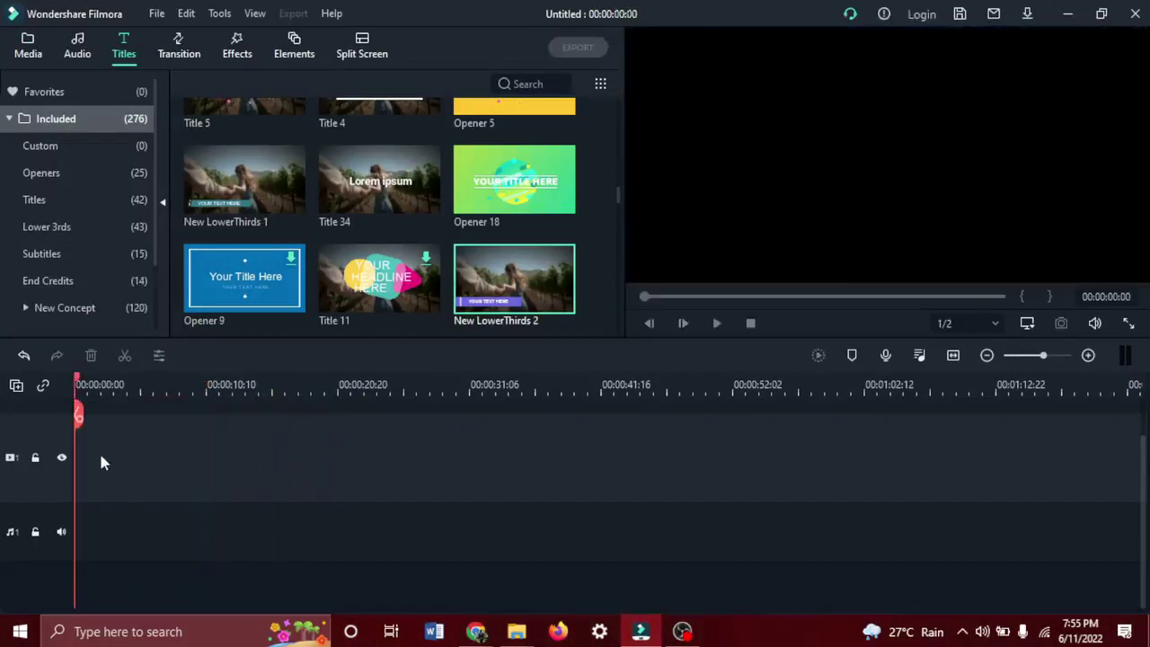
click(178, 43)
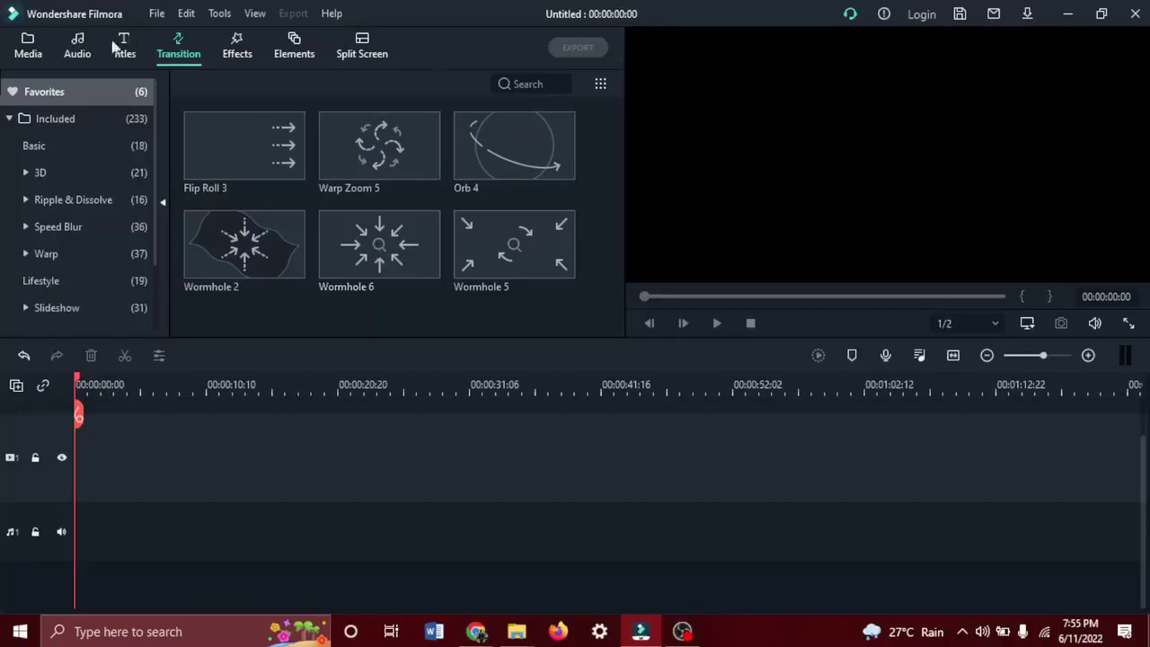
Place Travel 04 then Travel 02 on the timeline, matching the project to 1920×1080 25fps.
click(28, 45)
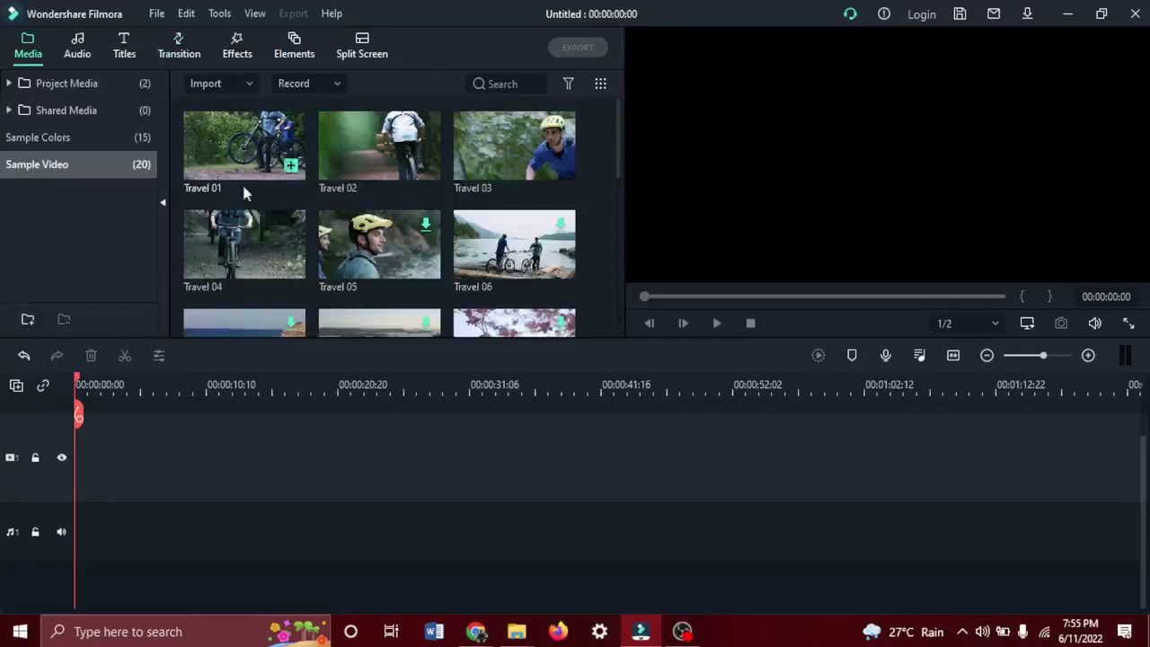
click(246, 246)
drag(166, 466, 63, 453)
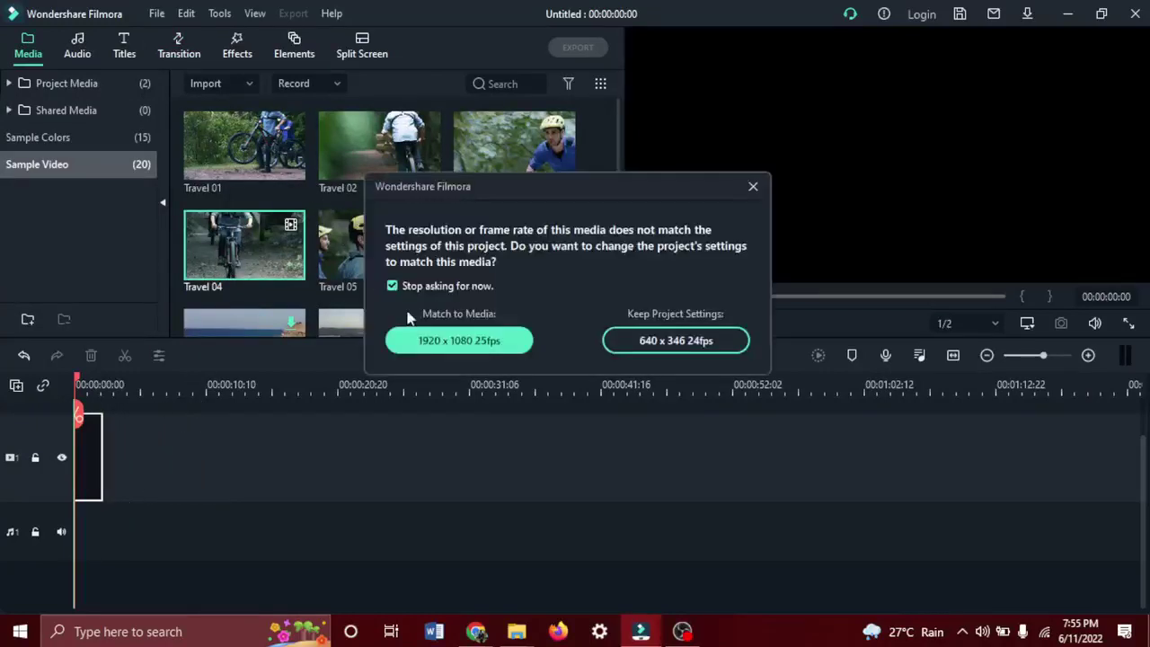
click(423, 340)
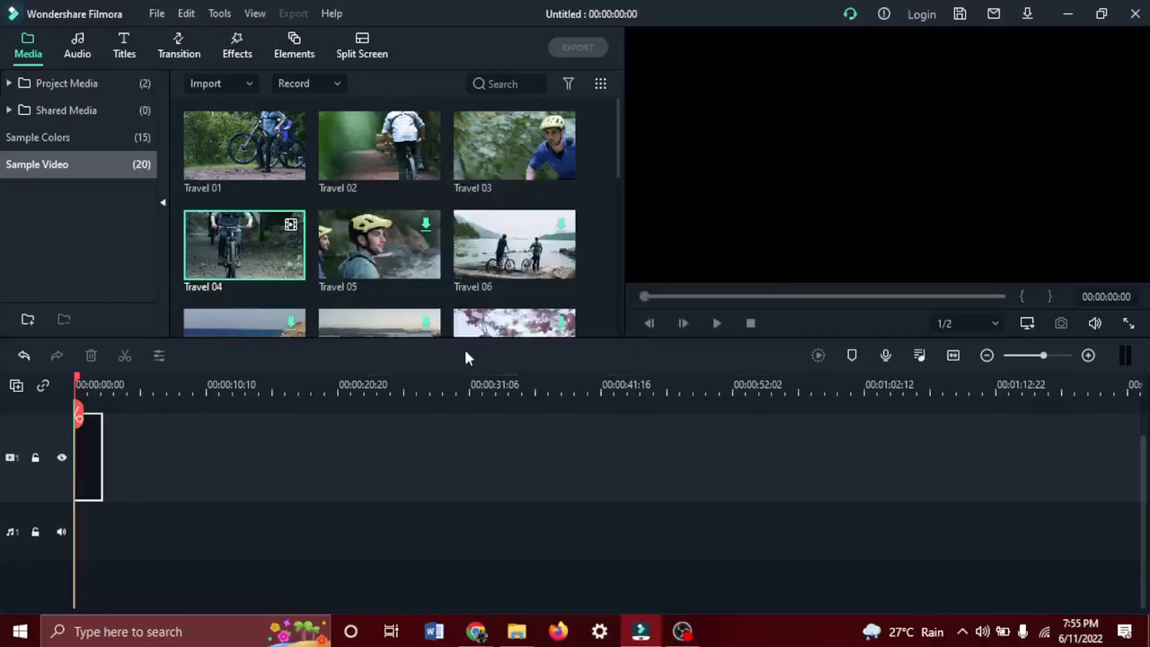
drag(383, 130, 115, 503)
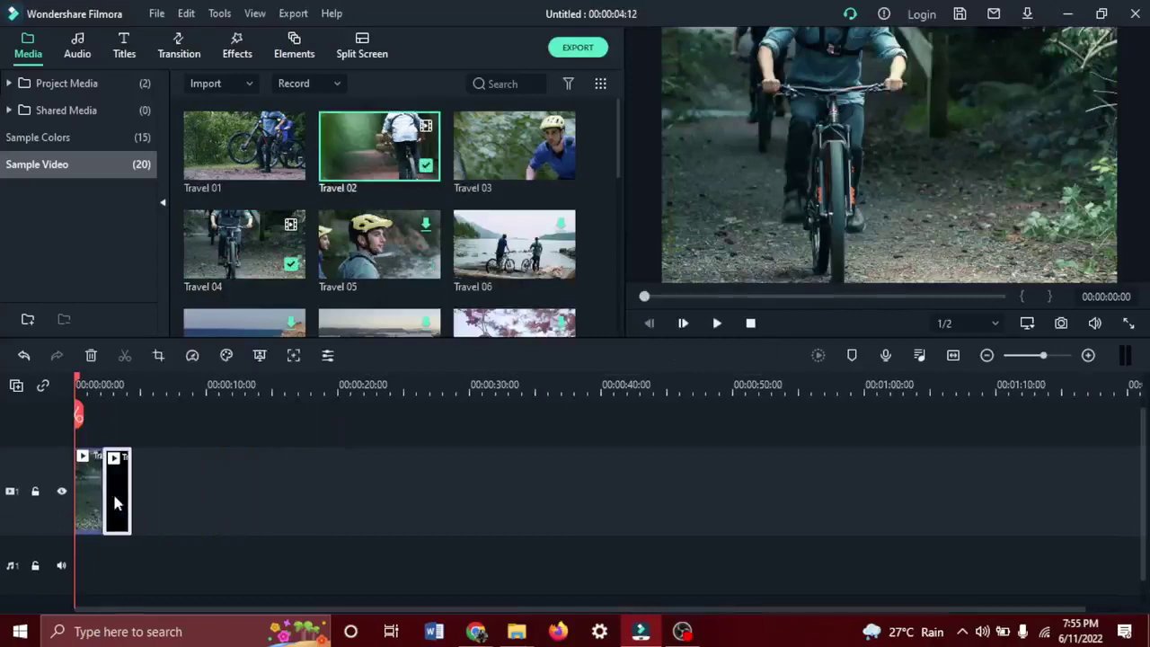
key(space)
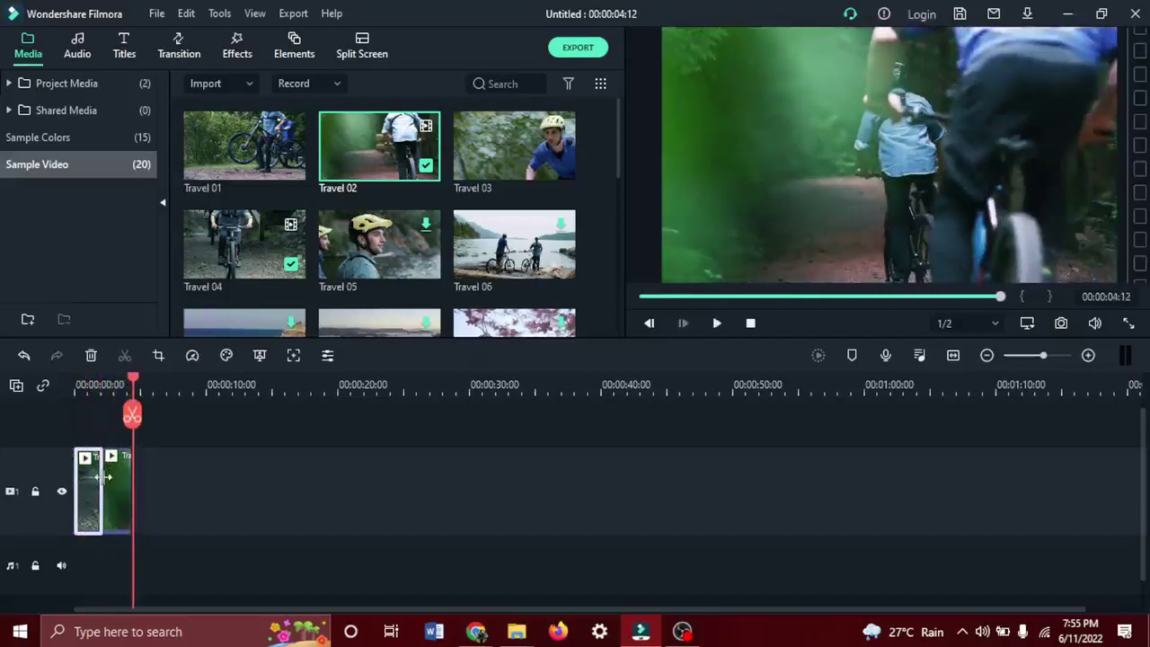
Zoom into the timeline and replay the two clips from near the start.
click(1086, 356)
click(1087, 355)
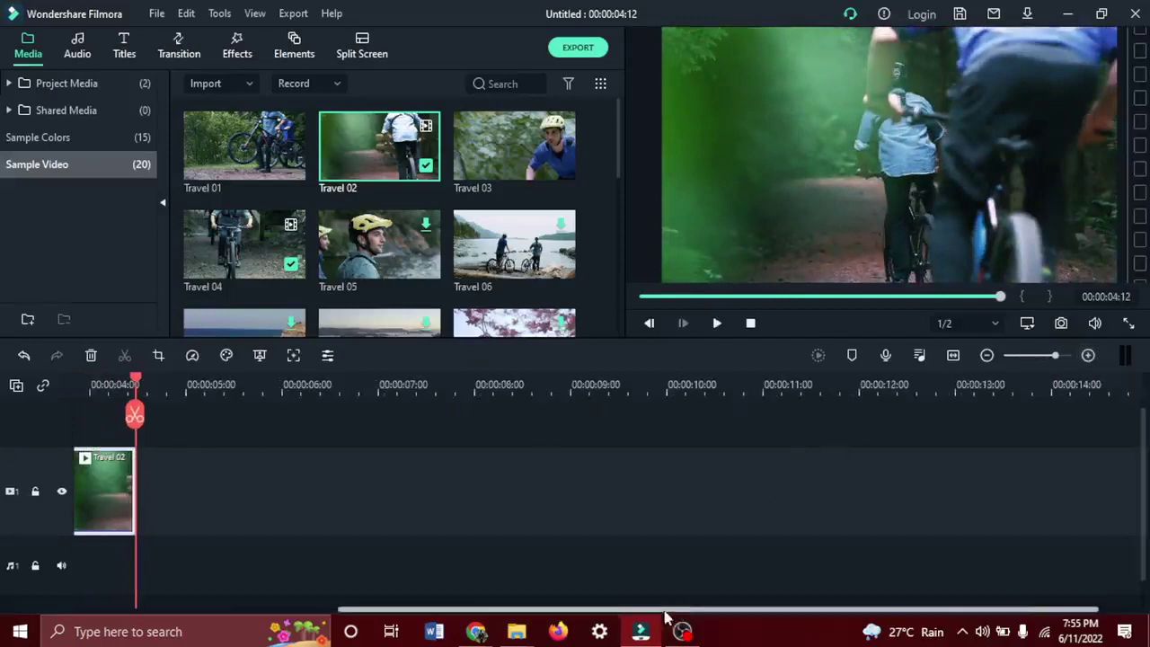
drag(664, 614, 332, 620)
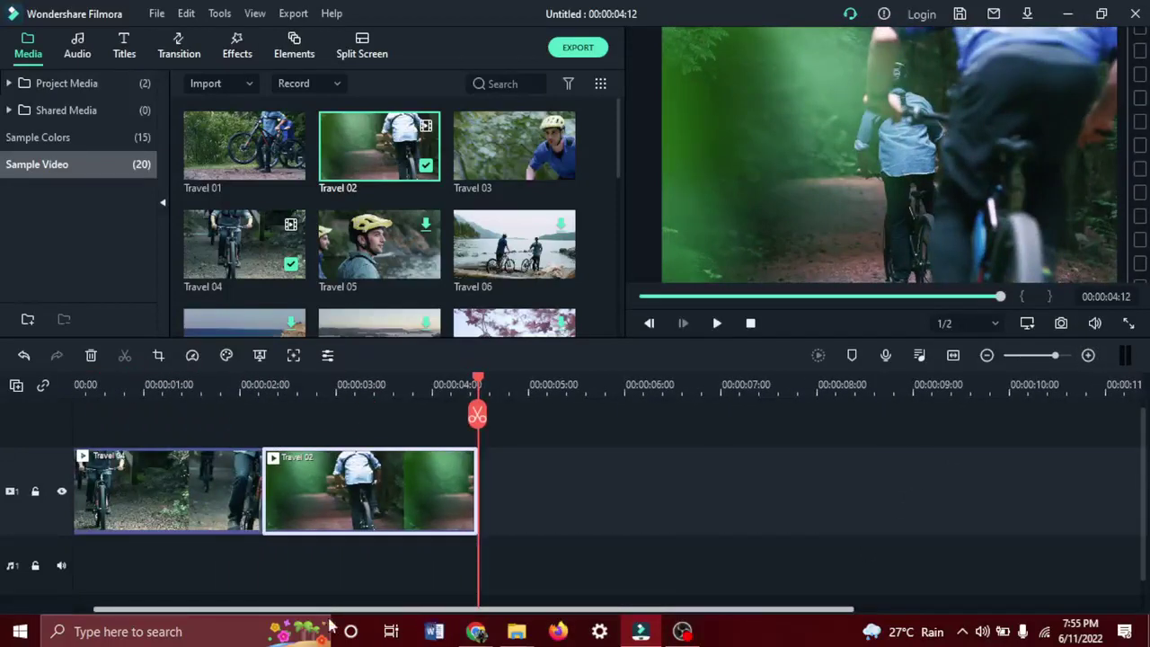
click(123, 496)
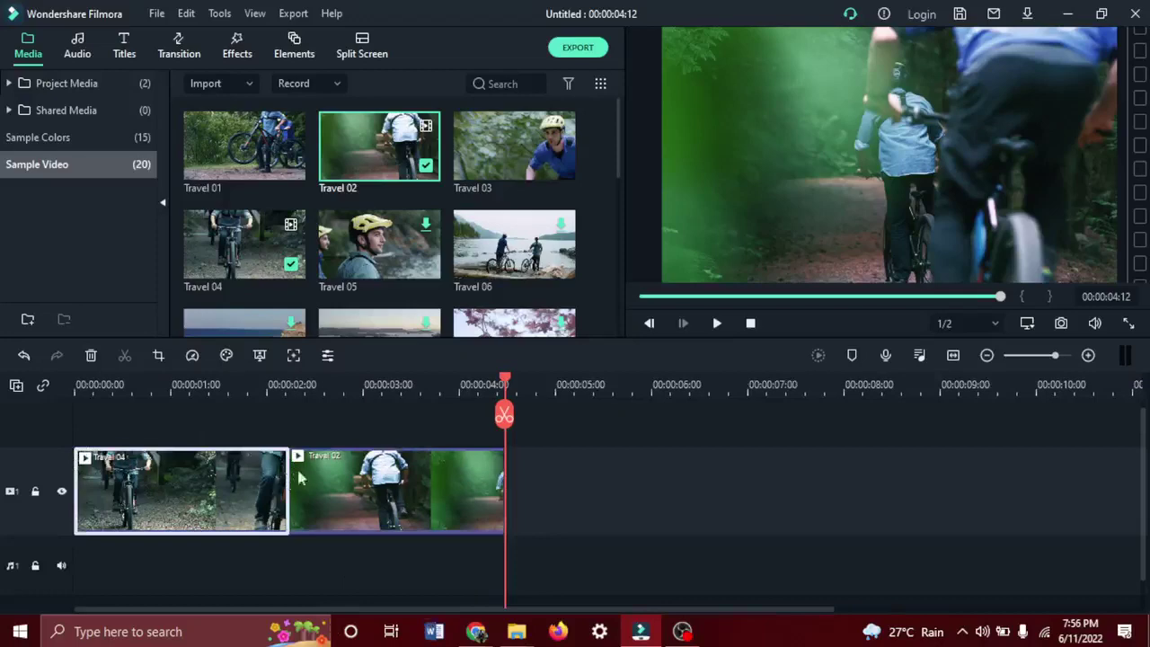
click(101, 384)
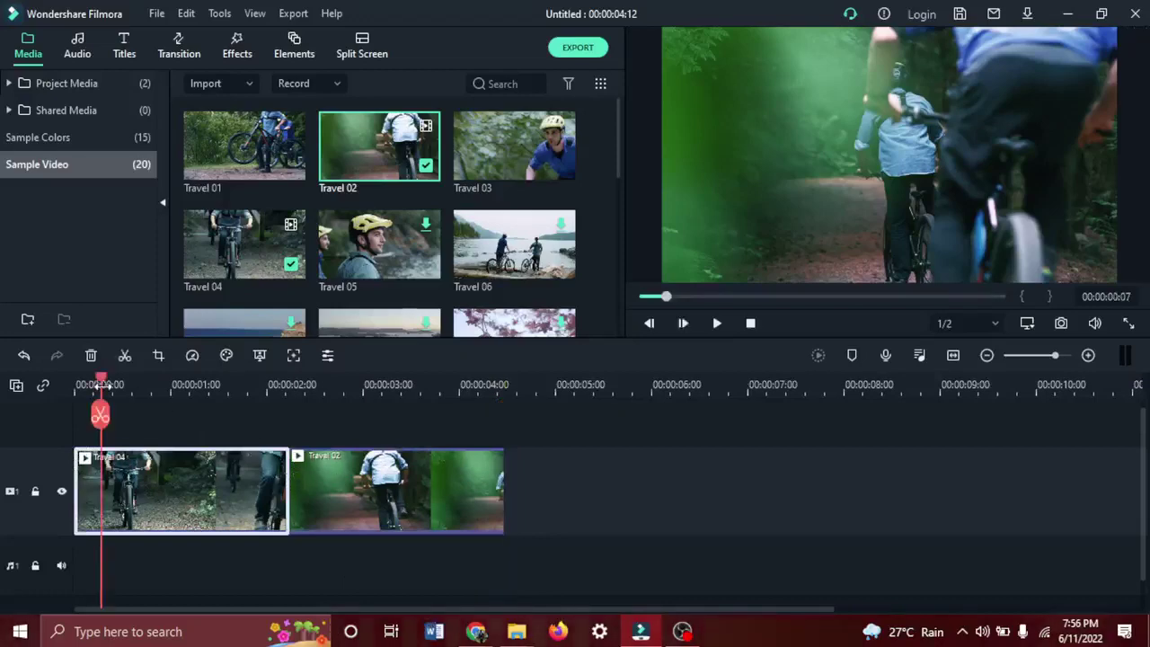
key(space)
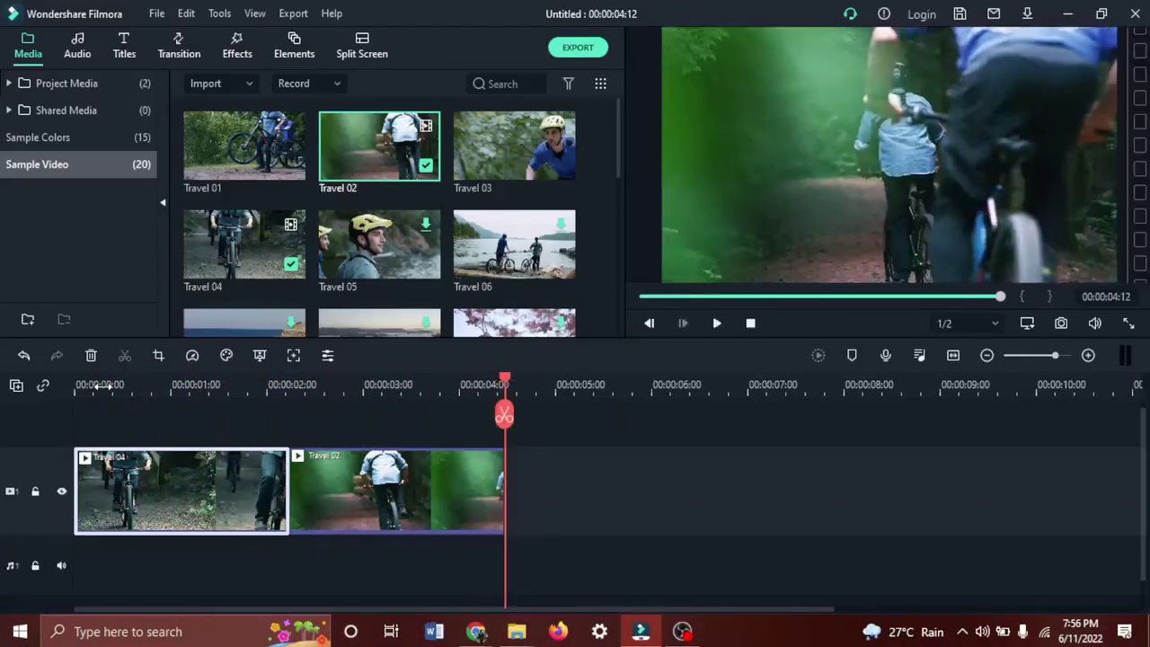
click(180, 47)
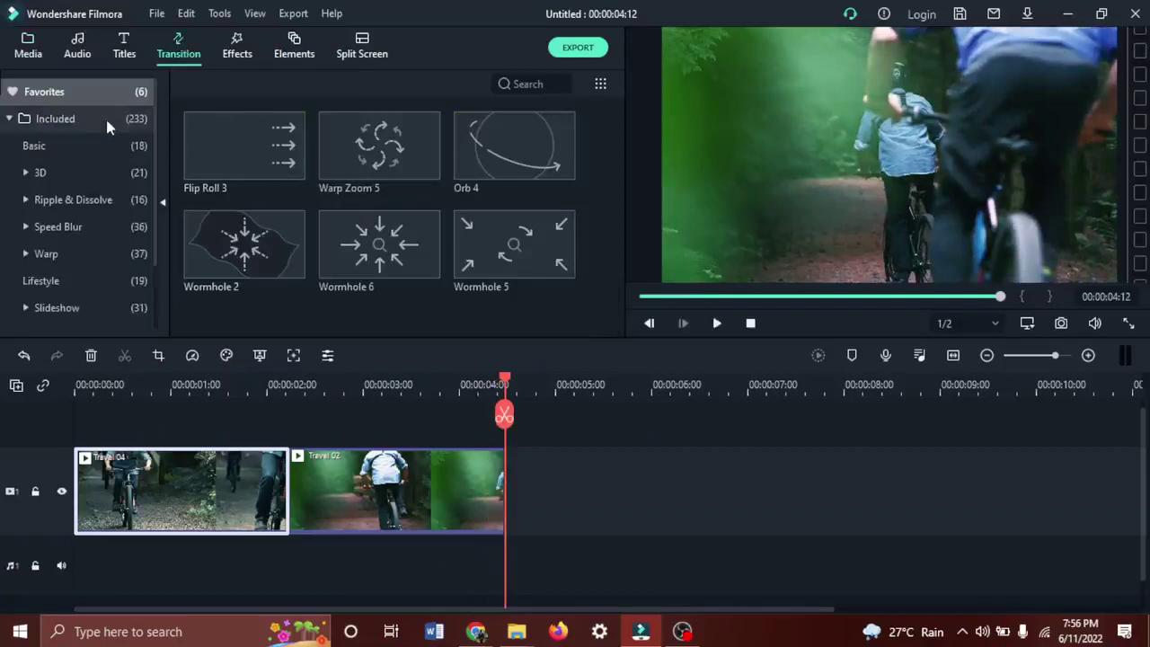
Place Warp Zoom 6 between the two clips and set its duration to 00:00:01:00.
click(105, 126)
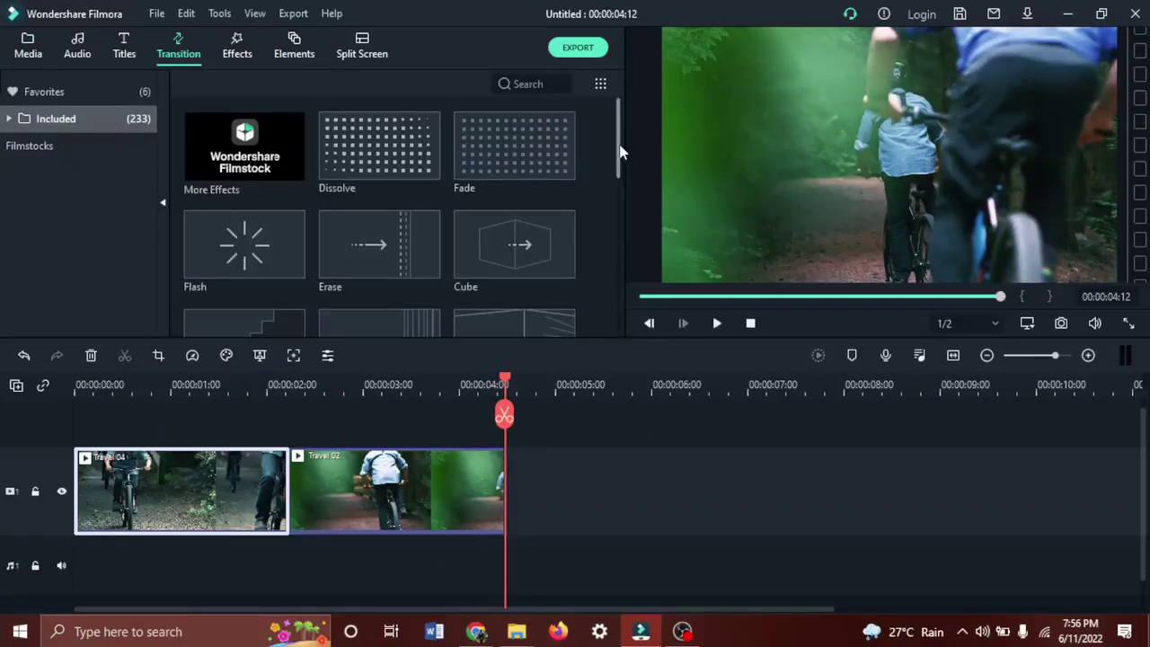
drag(620, 153, 634, 259)
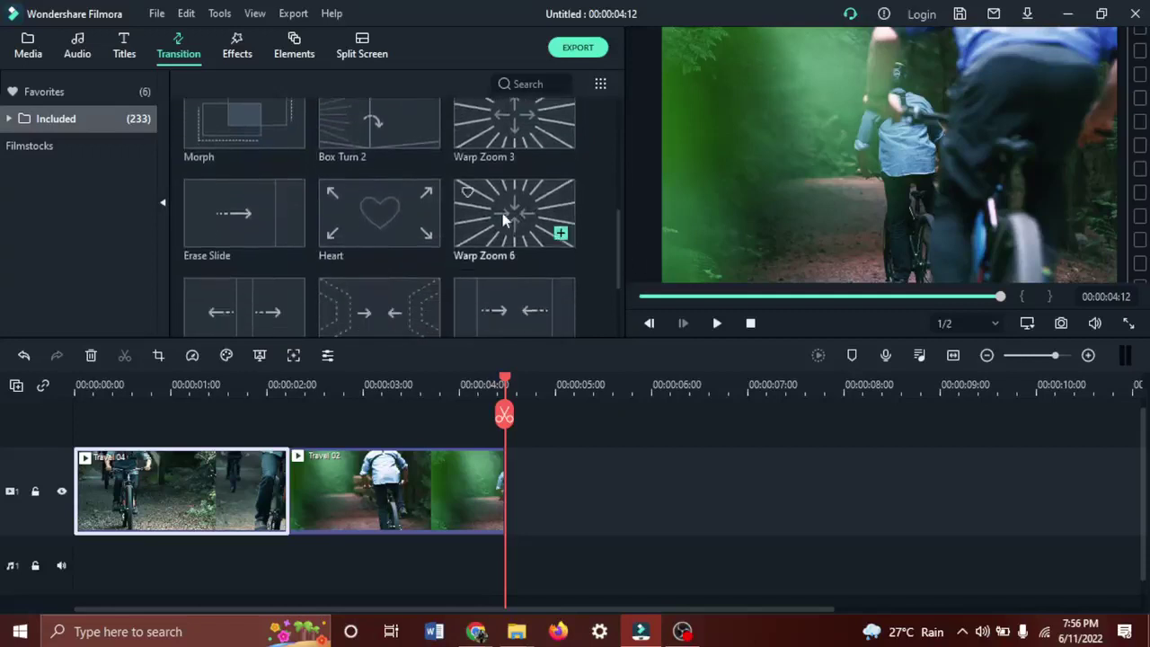
drag(503, 259, 279, 503)
double_click(287, 505)
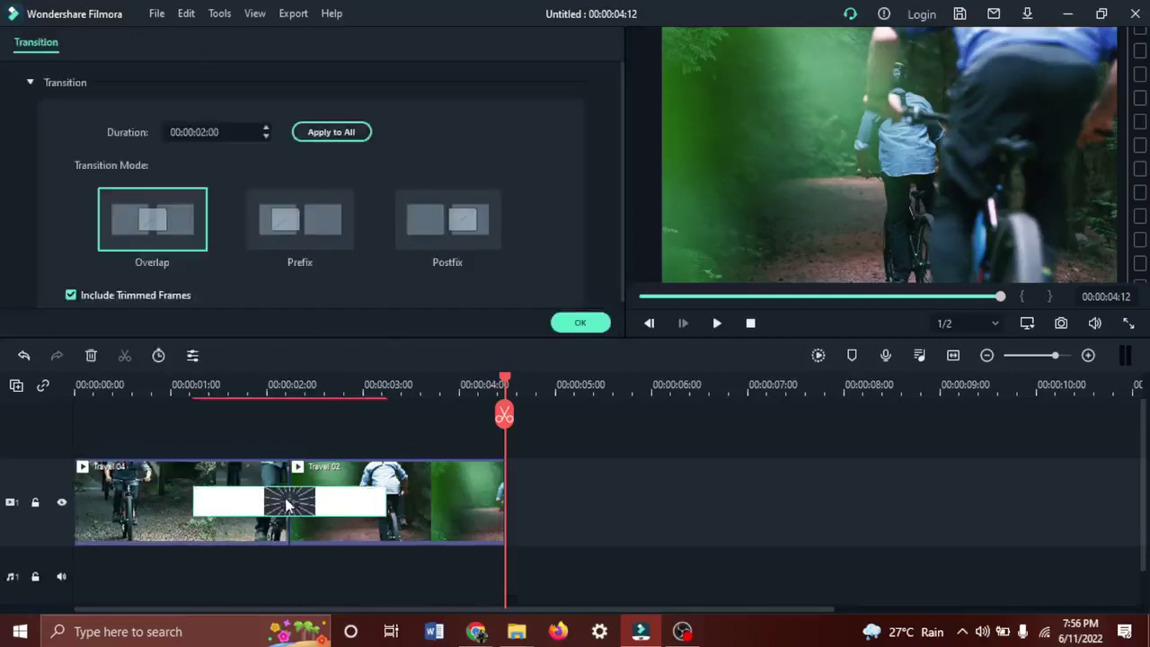
drag(223, 130, 214, 132)
click(212, 132)
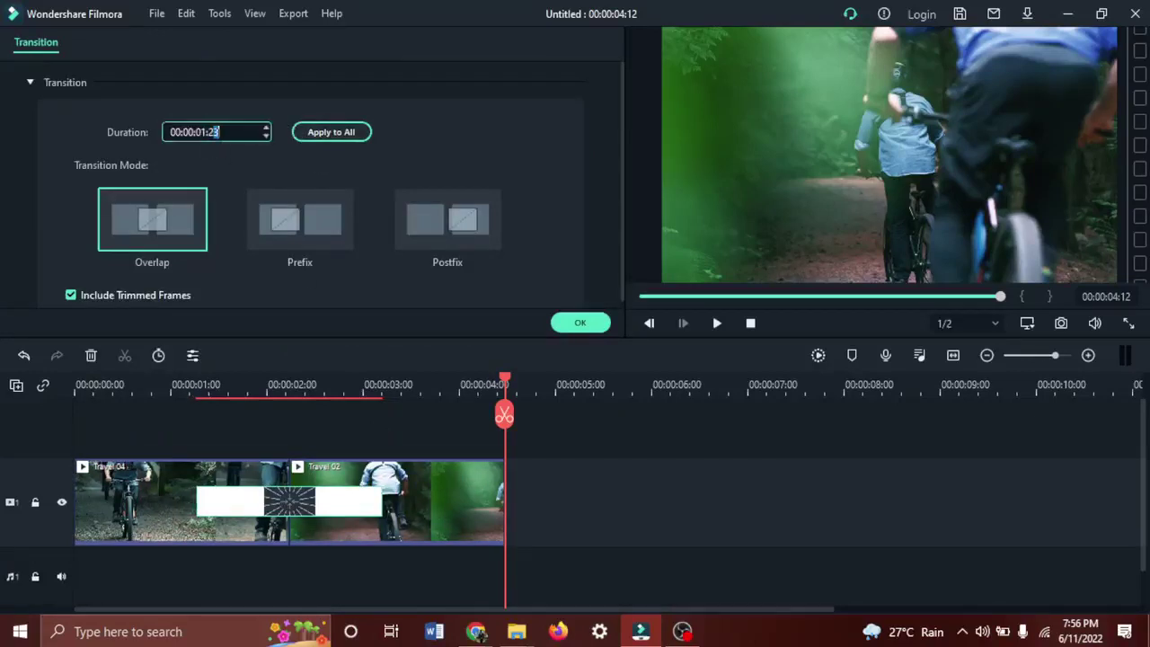
key(BackSpace)
text(0)
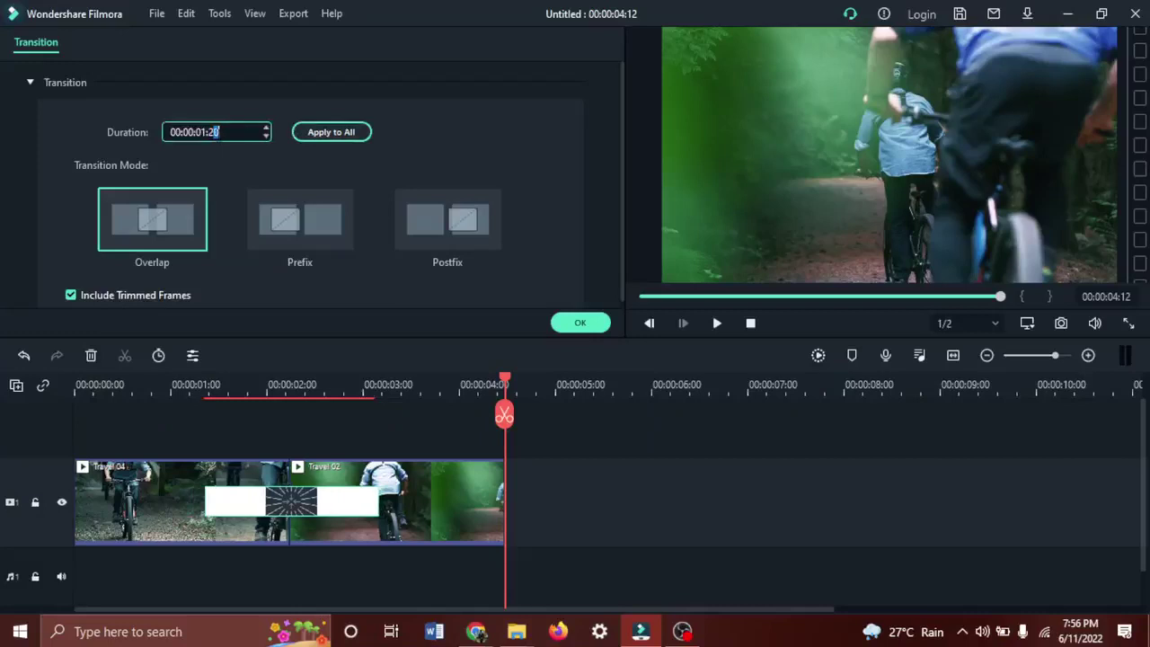
key(BackSpace)
text(0)
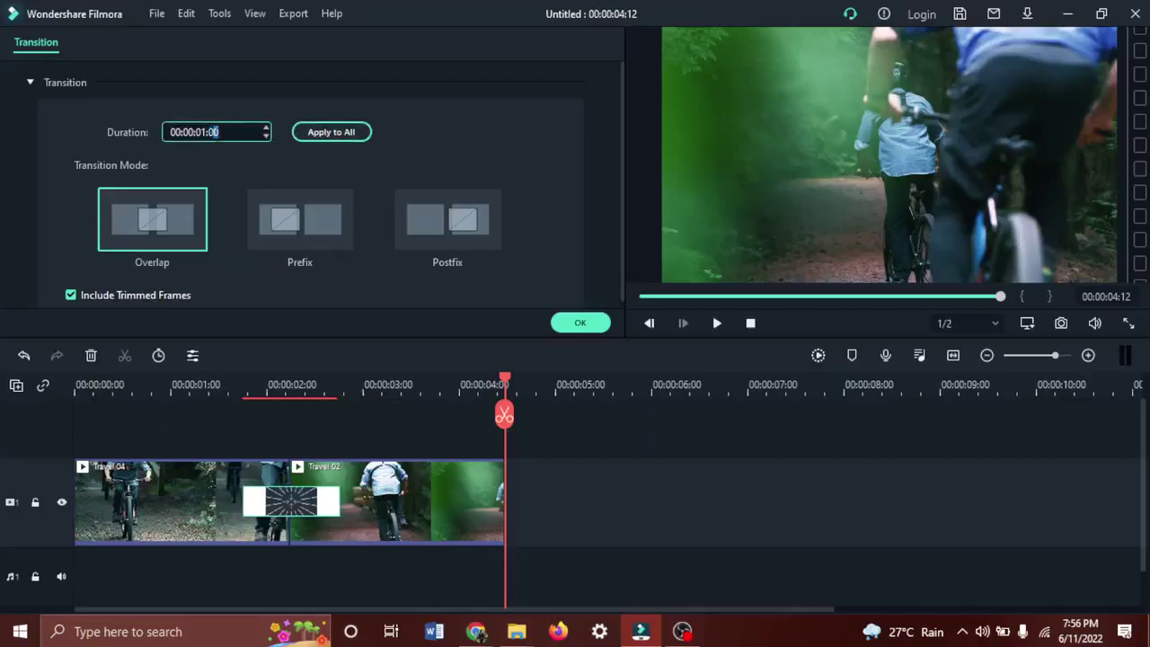
click(568, 321)
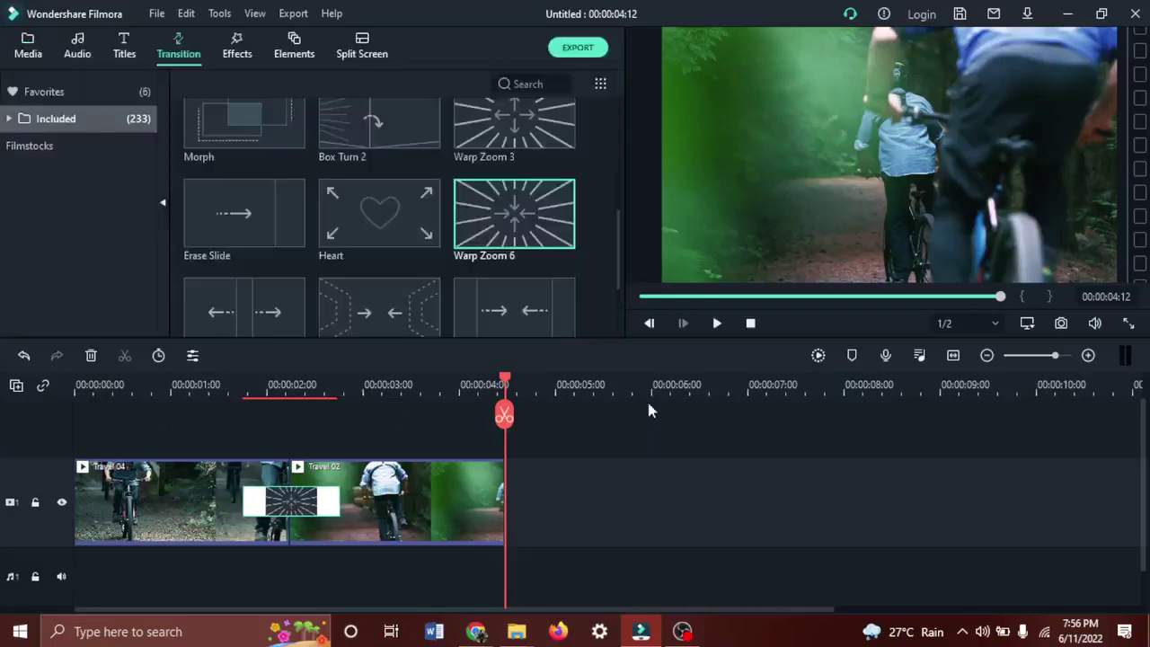
Preview the Warp Zoom 6 transition, then delete it to leave a straight cut.
click(717, 325)
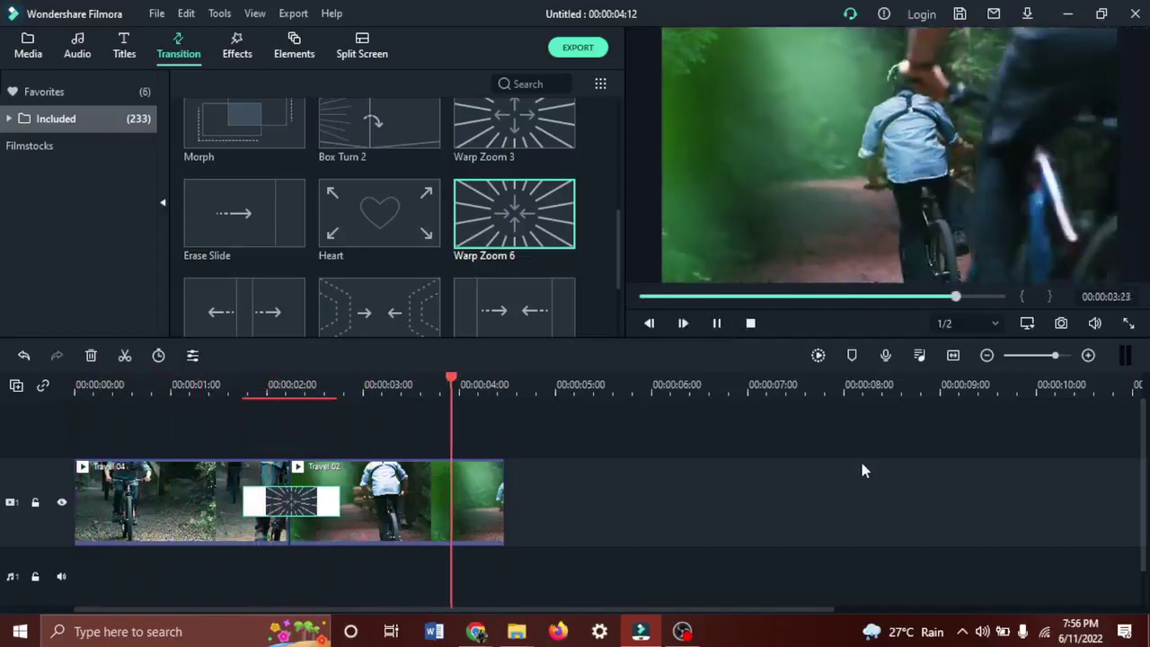
click(751, 325)
click(719, 325)
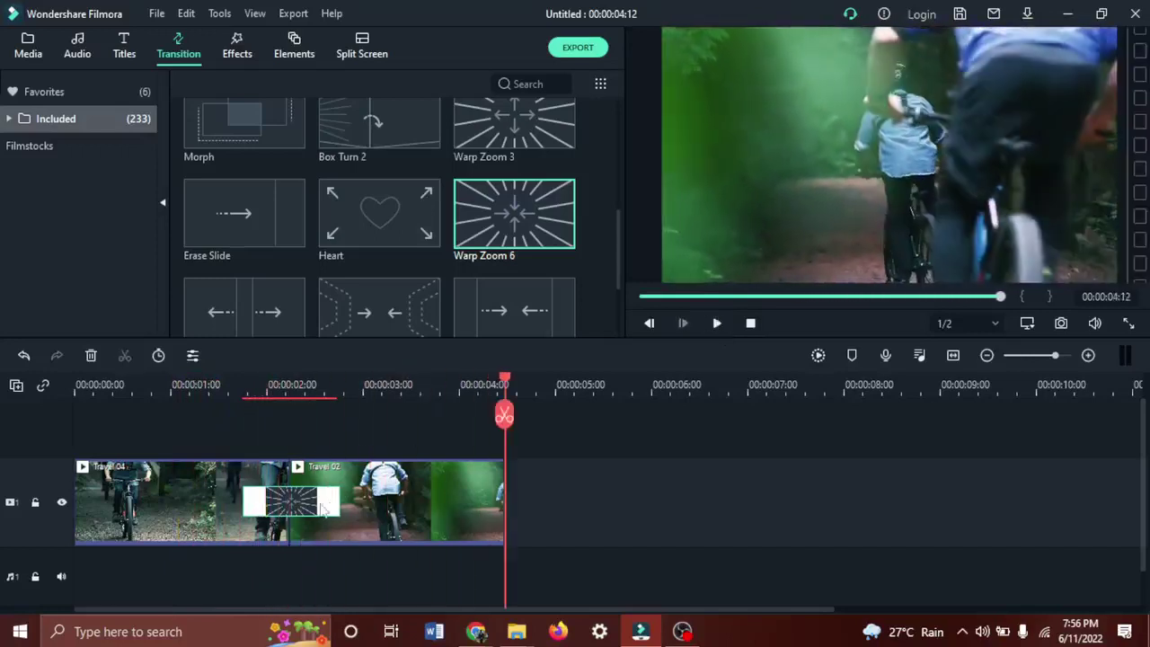
key(Delete)
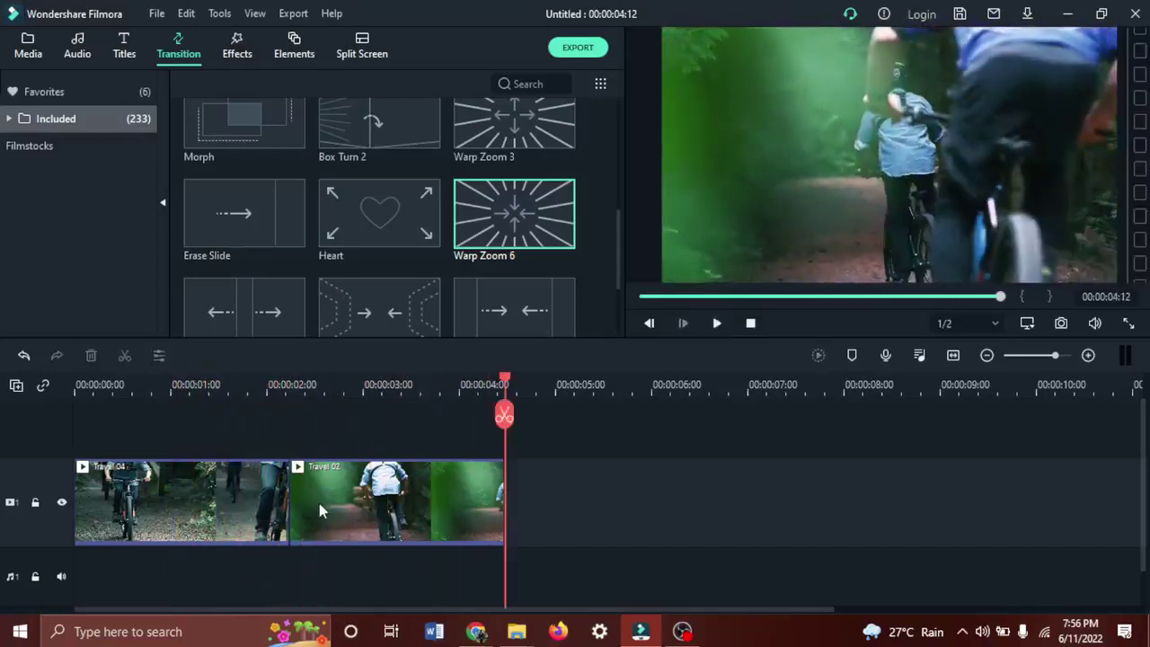
Try the Heart transition on the clip junction and preview it.
drag(380, 216, 269, 481)
click(715, 324)
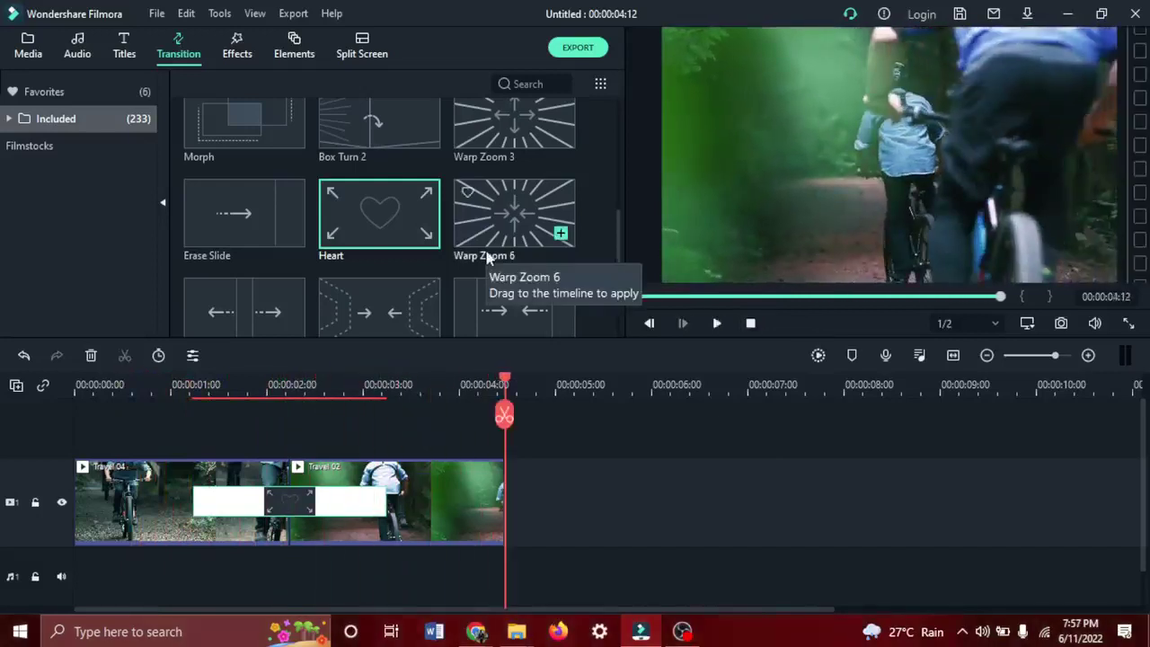
scroll(482, 247, up, 15)
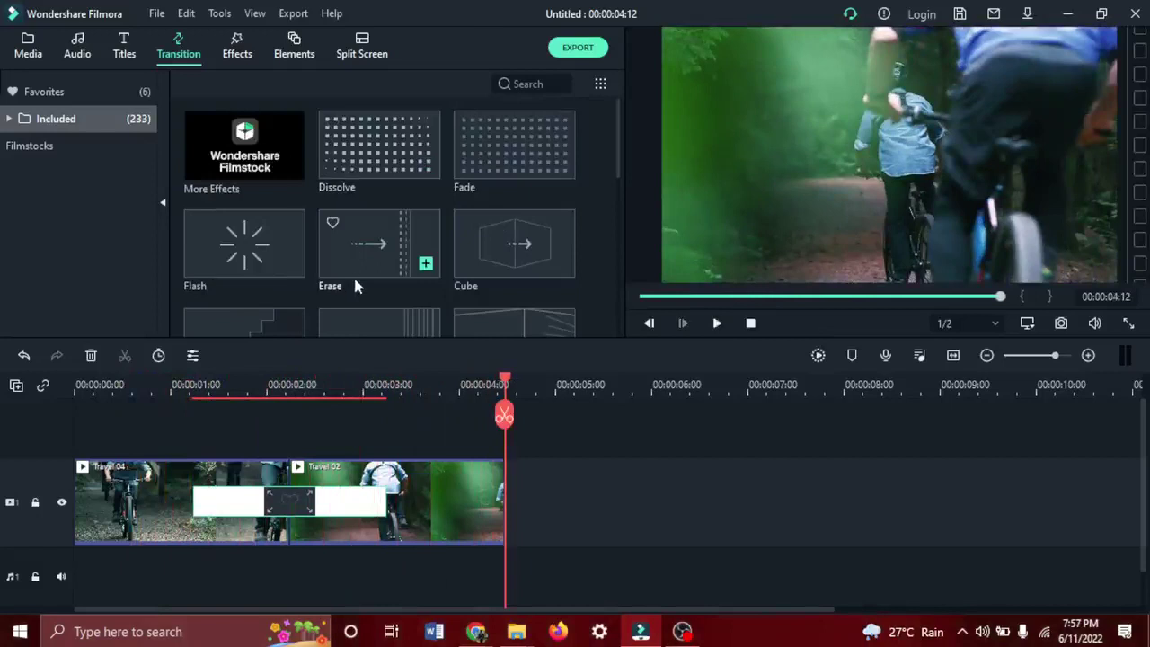
scroll(353, 274, down, 15)
scroll(377, 229, down, 5)
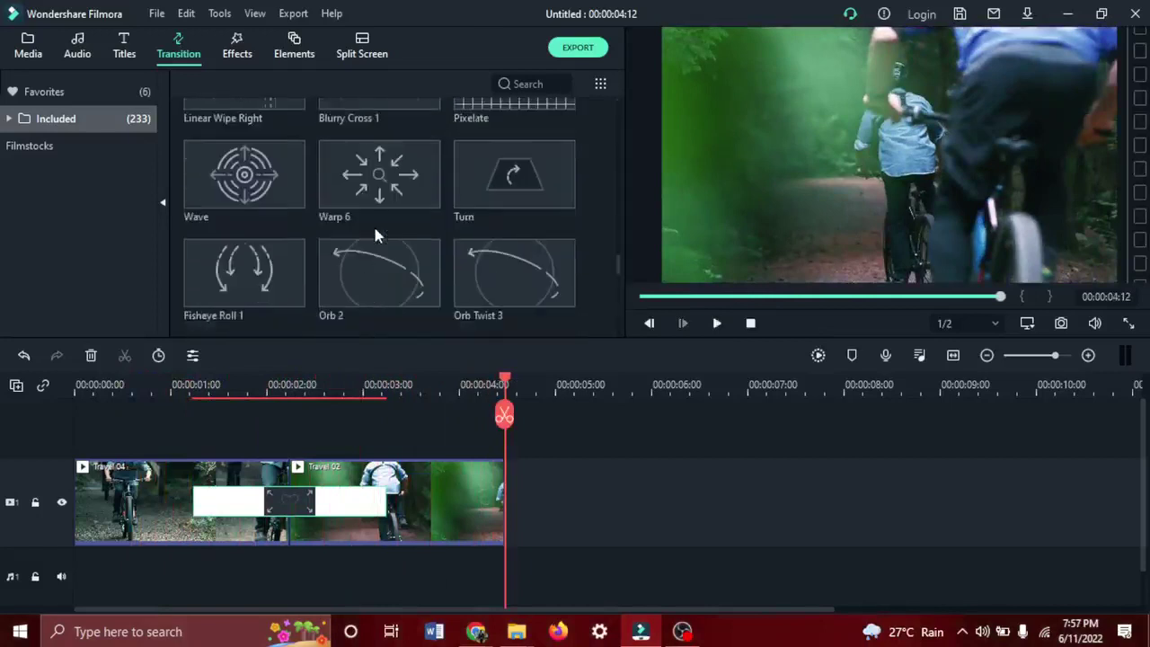
Try Orb Twist 3, then settle on Box Turn 2 at the junction and preview it.
drag(511, 267, 296, 511)
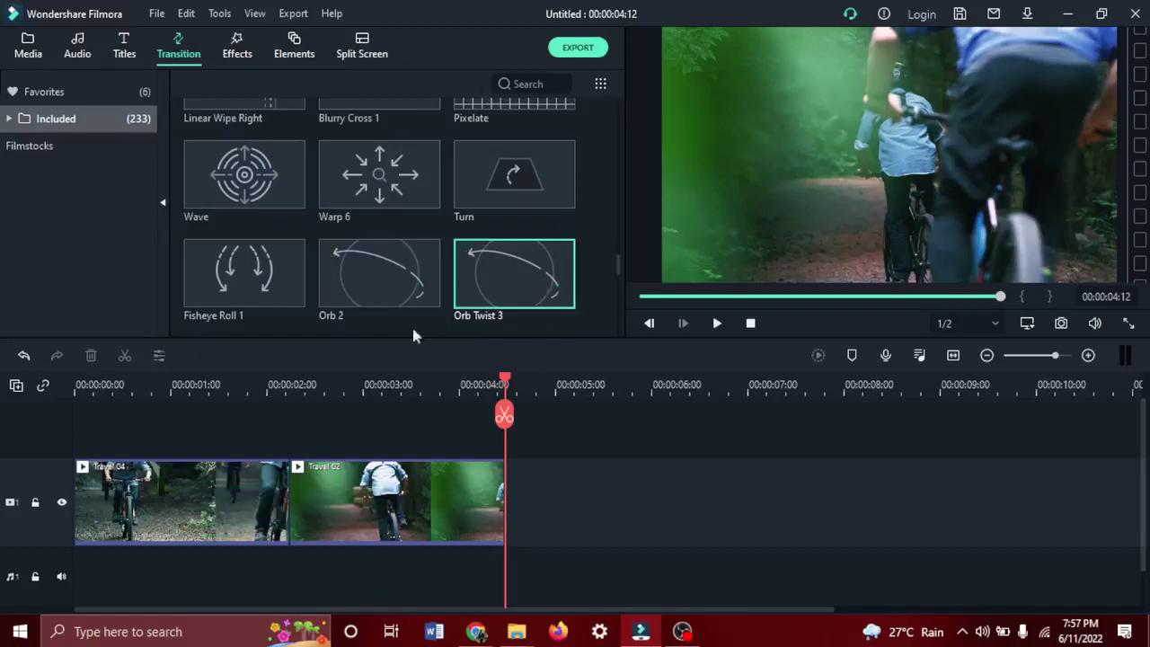
scroll(462, 188, up, 10)
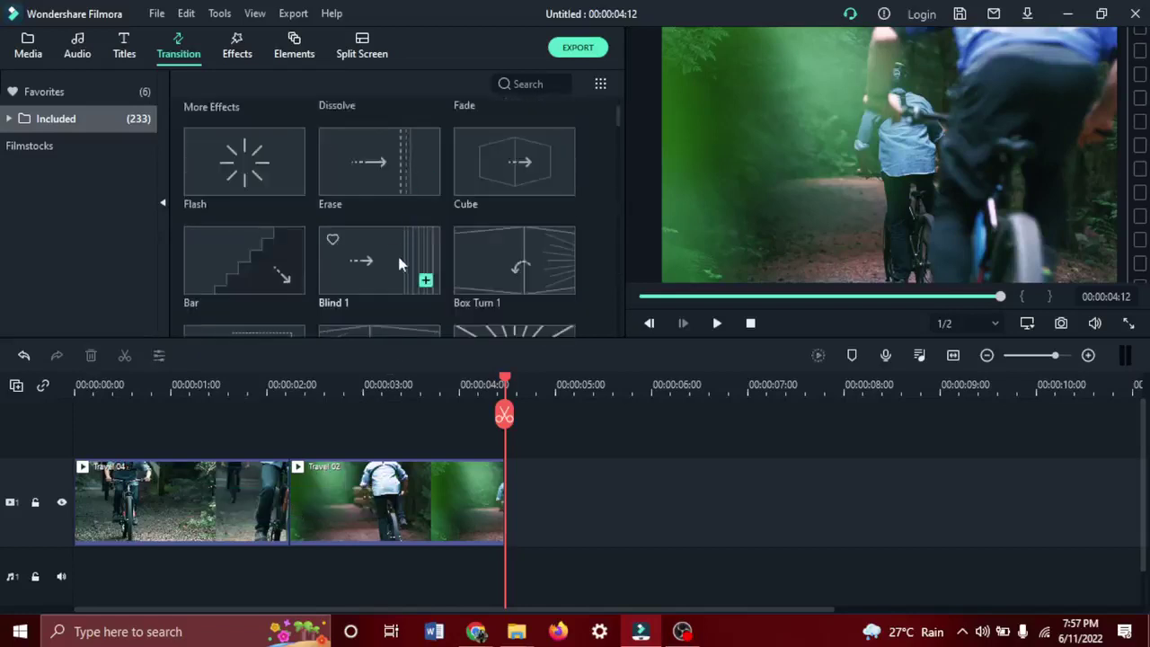
scroll(398, 262, down, 5)
scroll(402, 261, up, 5)
scroll(401, 256, down, 5)
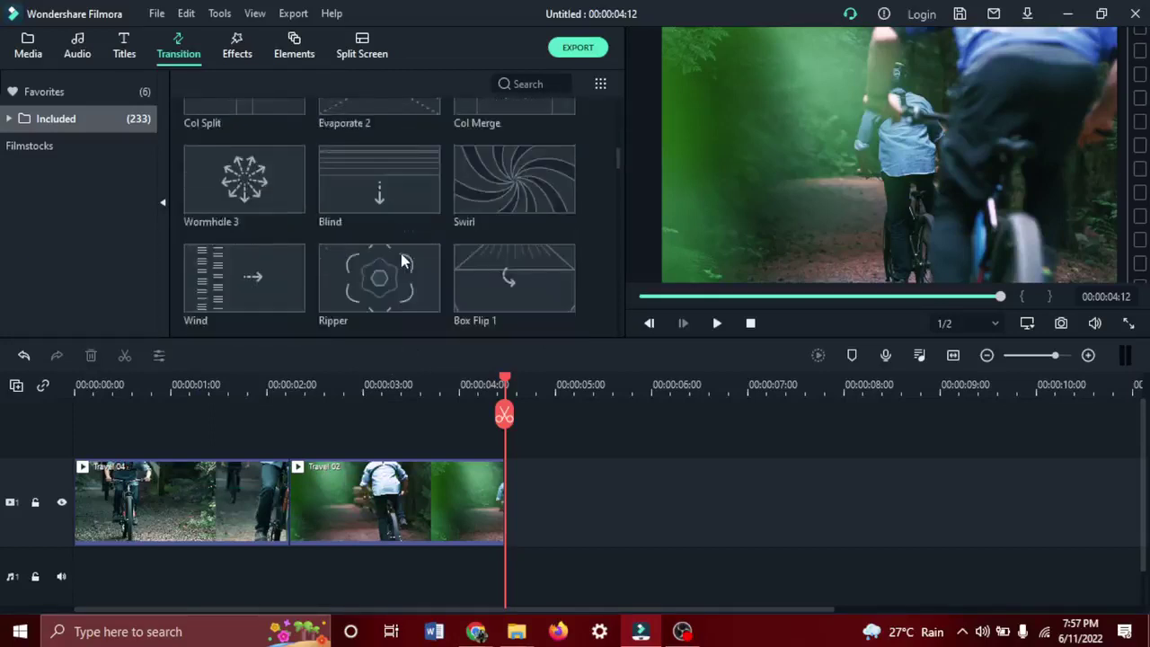
scroll(377, 253, down, 3)
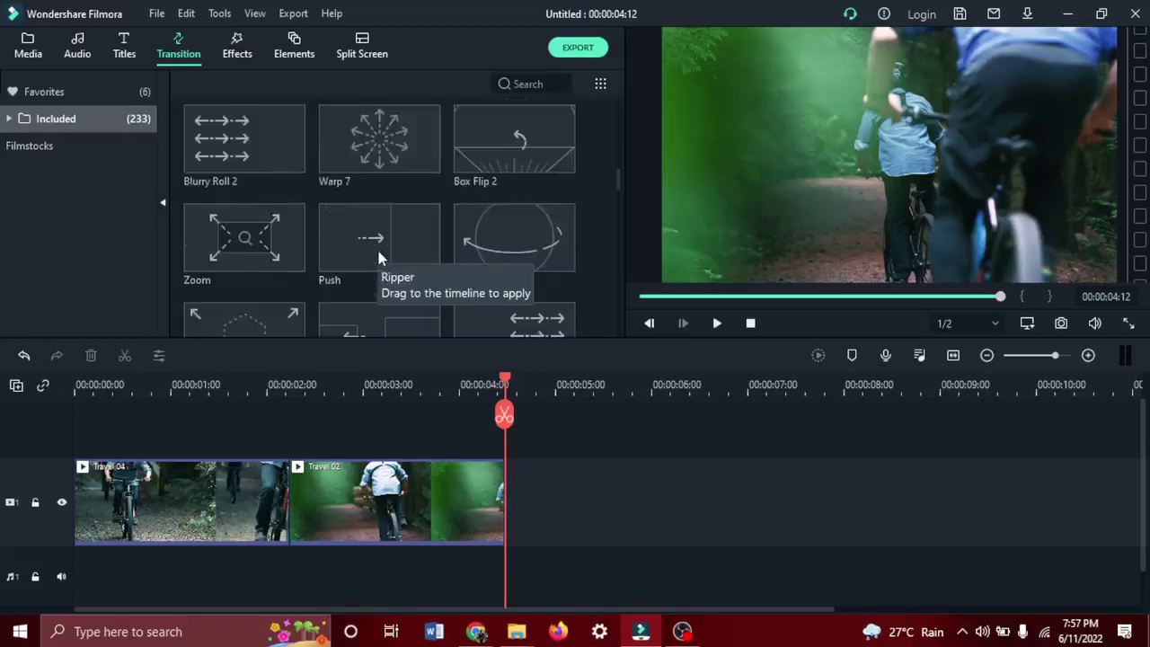
scroll(378, 258, down, 2)
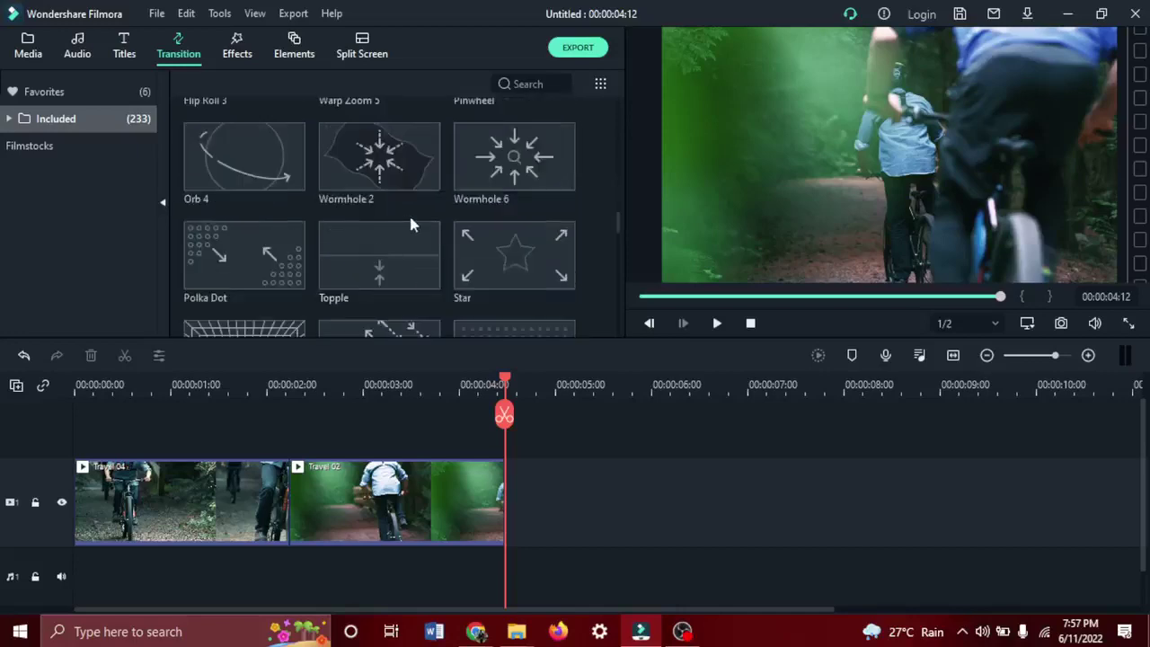
scroll(409, 225, down, 4)
scroll(408, 224, up, 10)
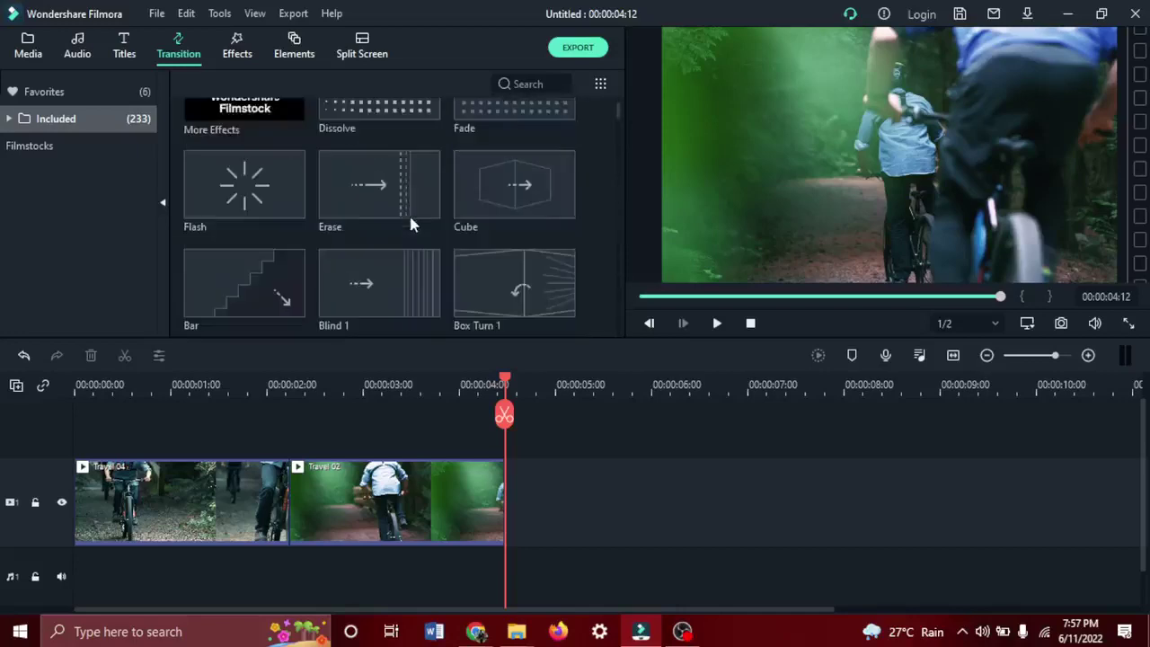
scroll(410, 224, down, 2)
drag(371, 120, 276, 492)
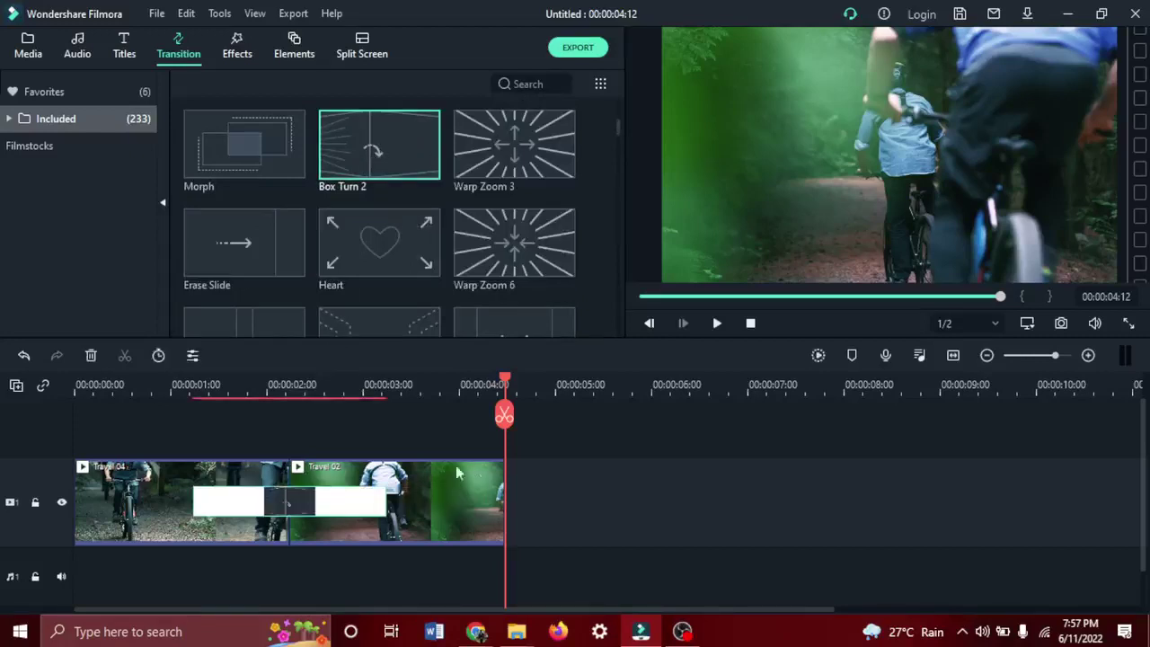
click(719, 323)
Test Chromatic Aberration trimmed to about 2 seconds on the main track, then delete it.
click(239, 56)
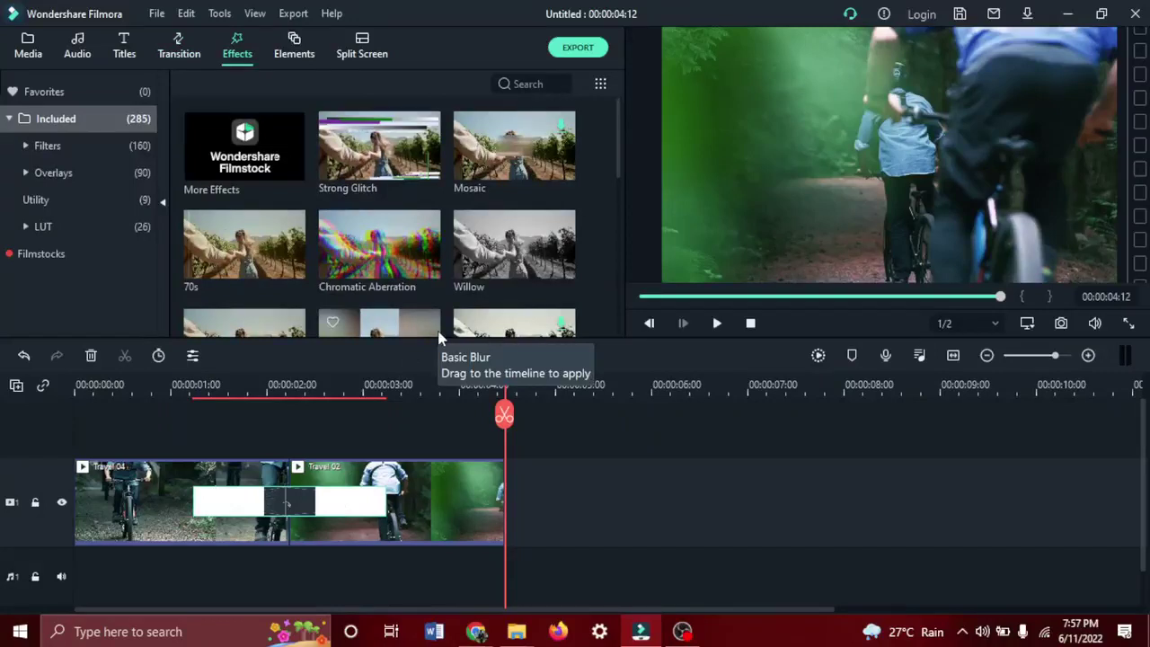
scroll(440, 246, down, 5)
scroll(442, 249, up, 5)
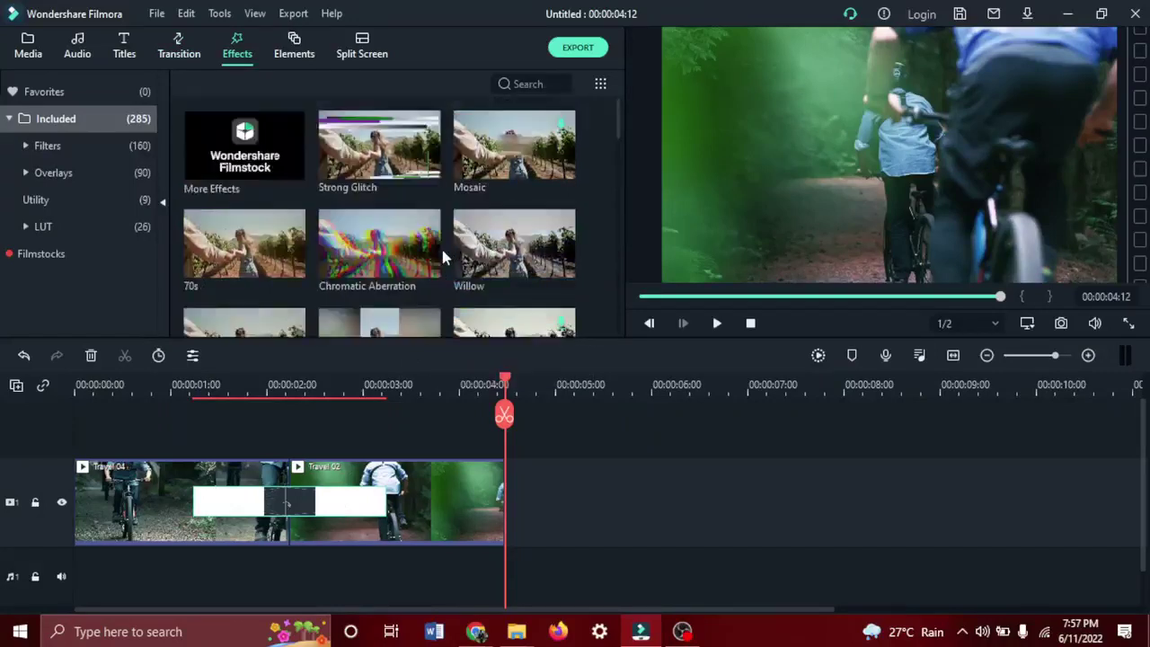
drag(442, 256, 54, 448)
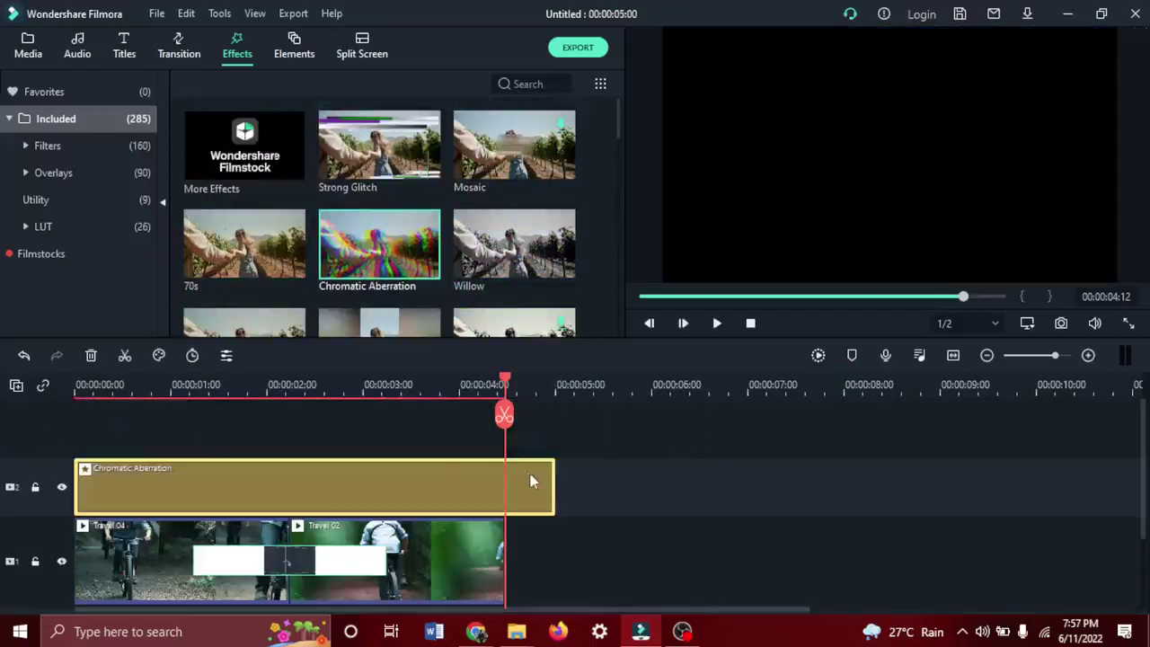
drag(557, 482, 292, 479)
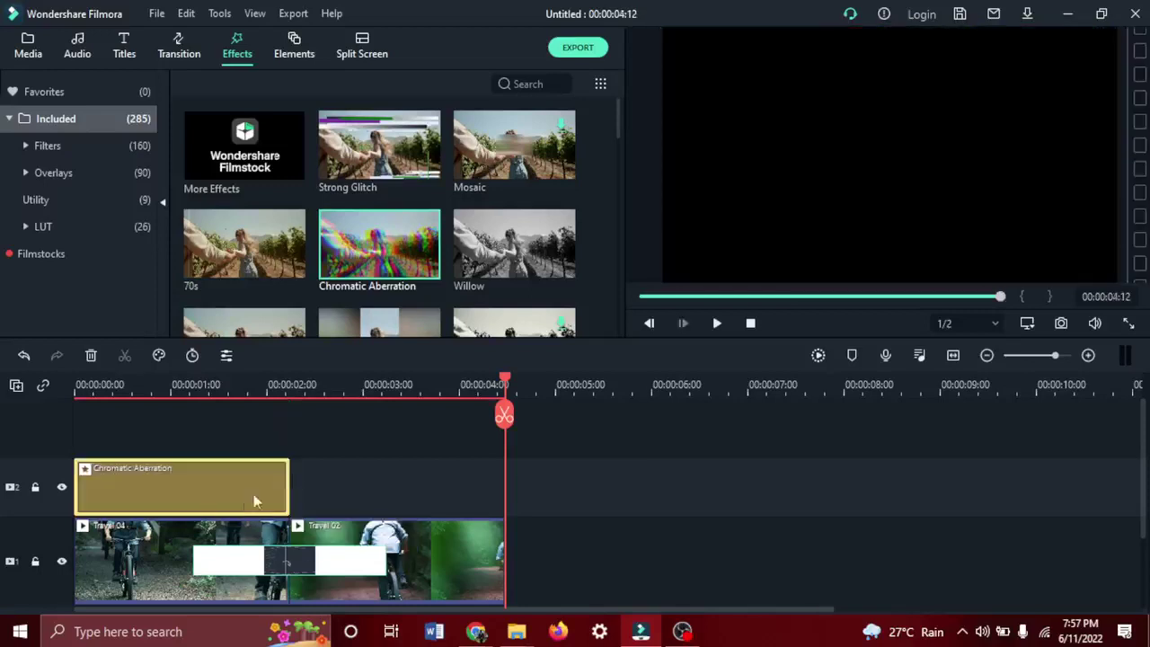
drag(205, 485, 171, 485)
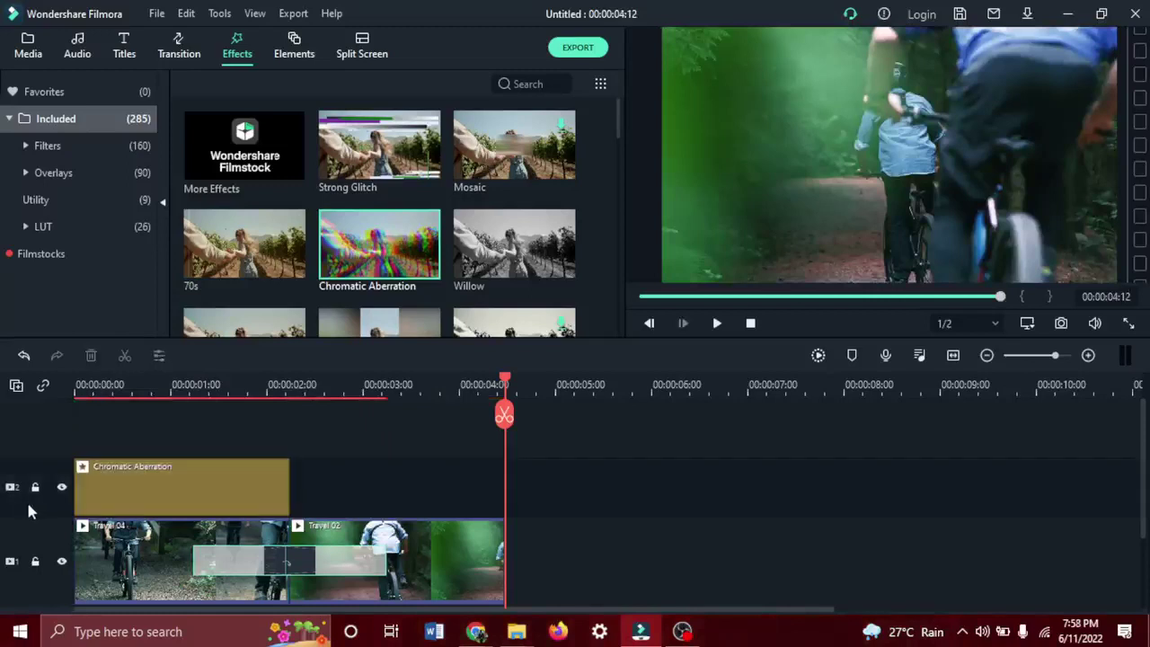
click(174, 490)
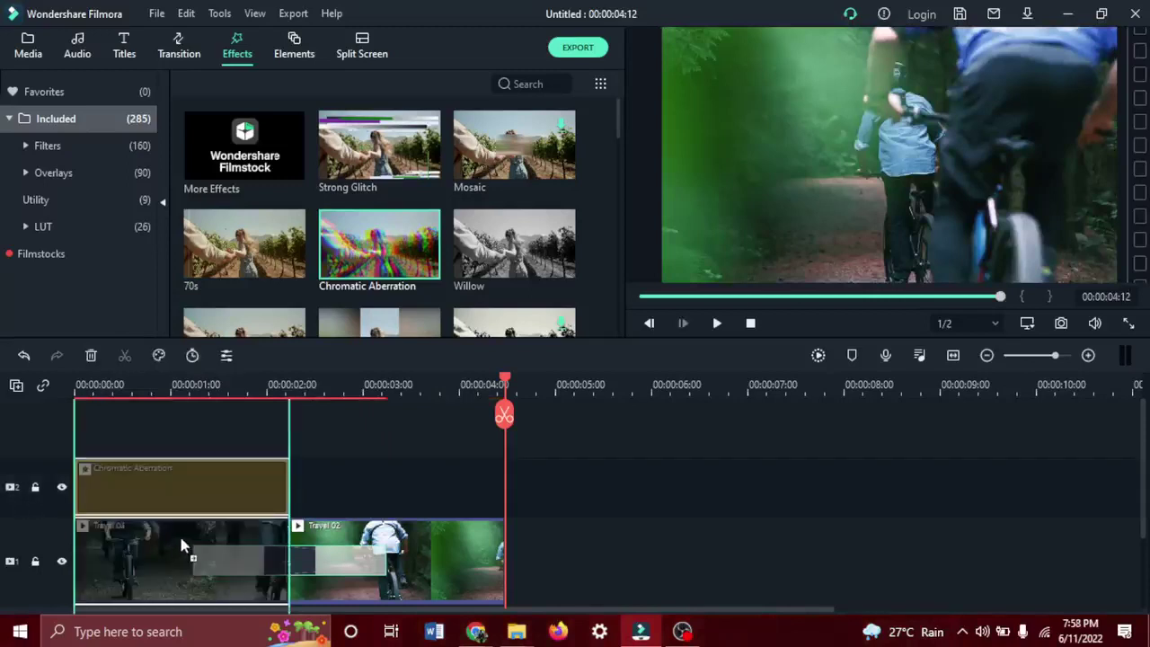
drag(181, 546, 180, 537)
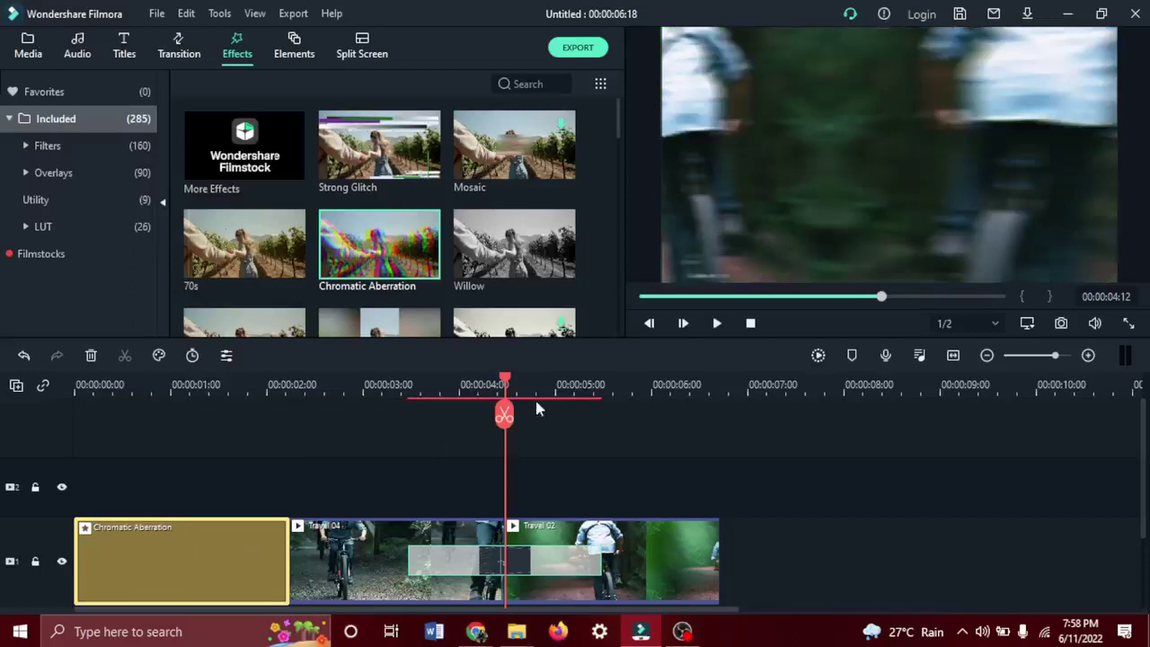
drag(501, 428, 77, 423)
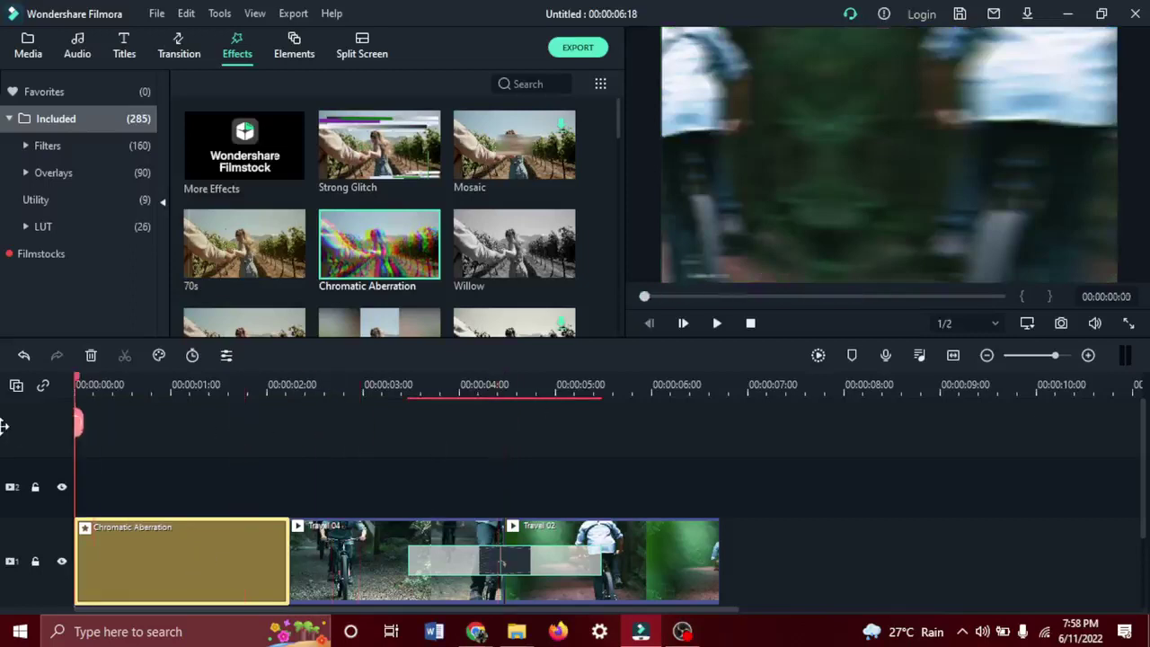
key(space)
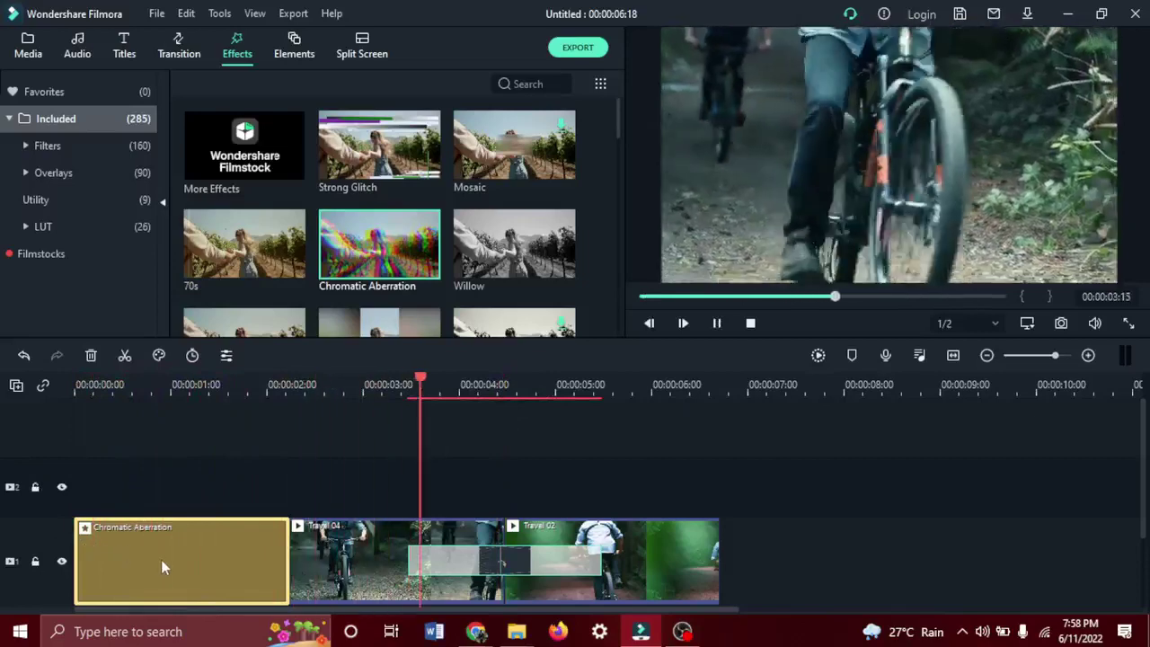
key(Delete)
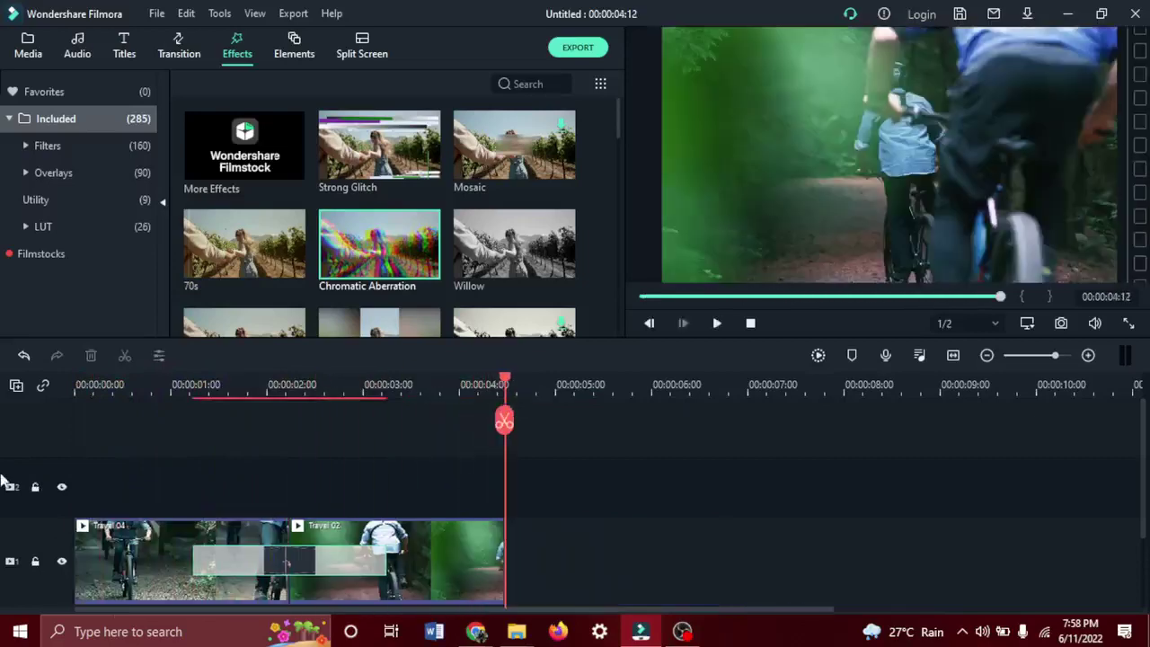
Re-add Chromatic Aberration above the video, trimmed to about 1 second, preview it, then delete it.
drag(368, 238, 72, 490)
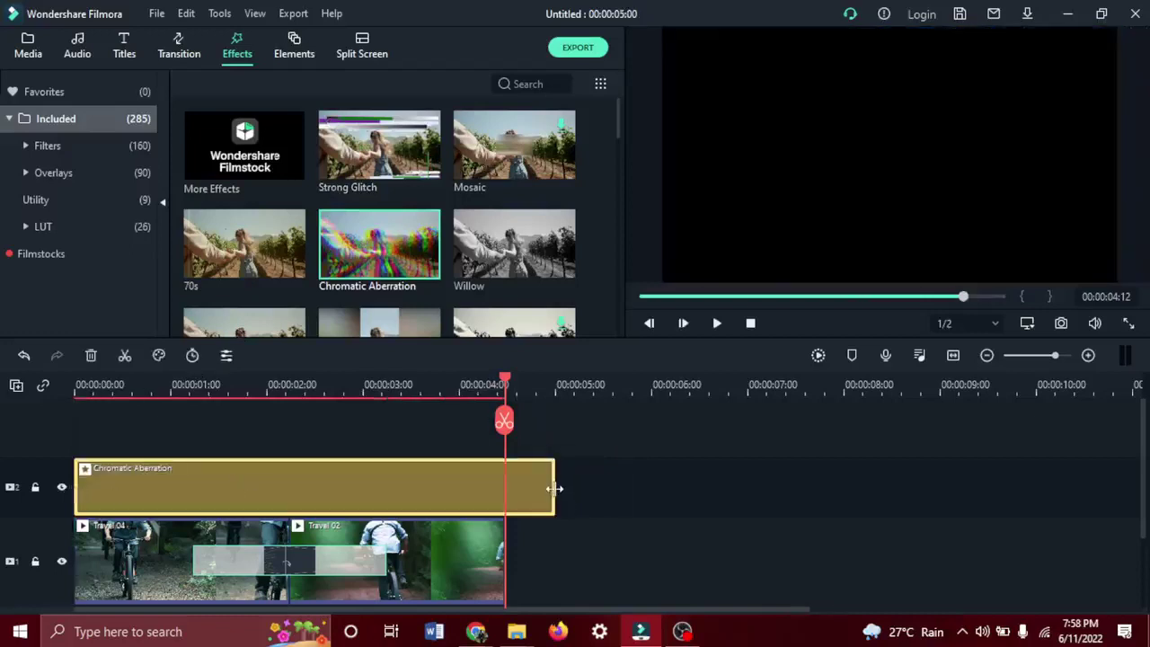
drag(555, 488, 193, 492)
drag(504, 424, 15, 404)
key(space)
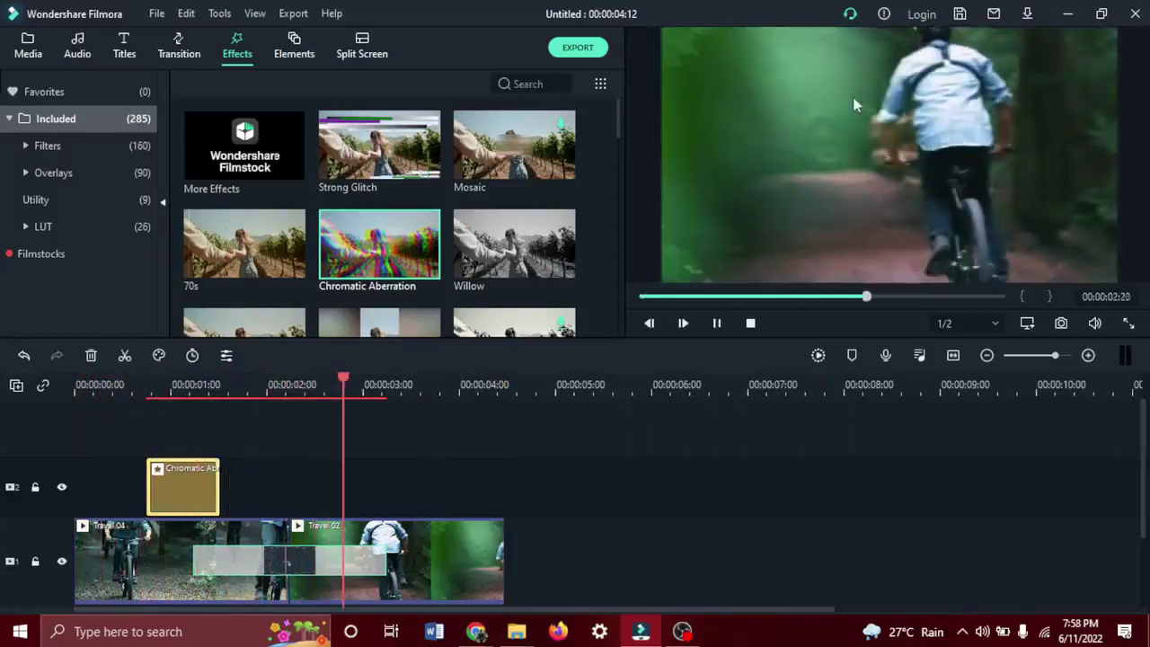
click(84, 384)
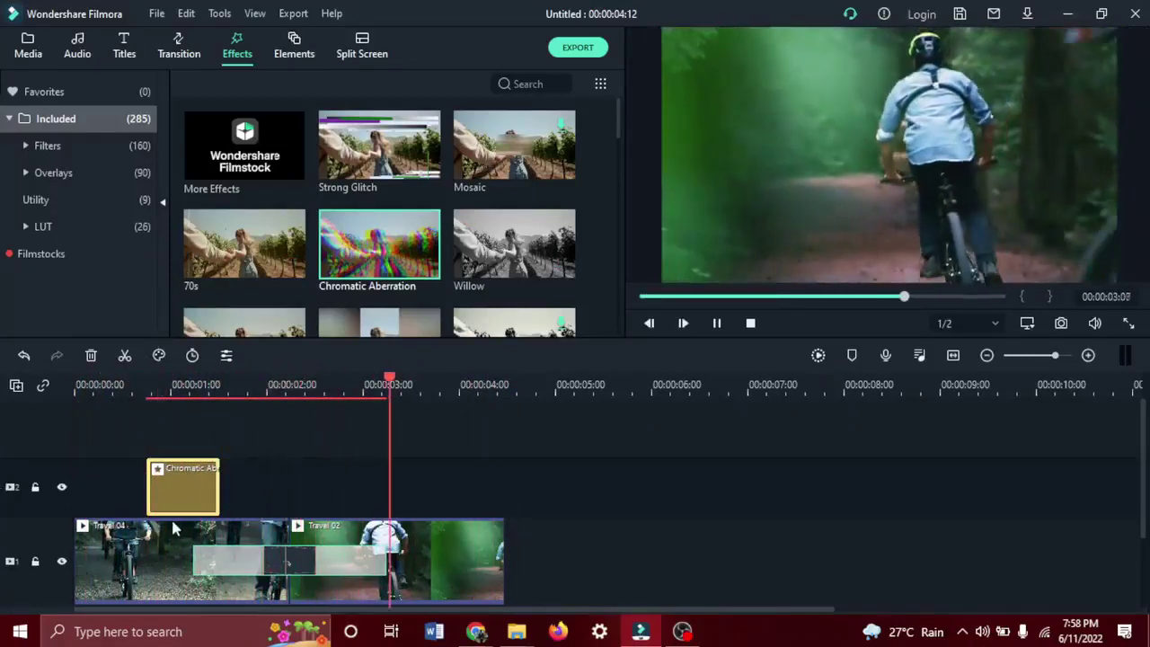
double_click(186, 499)
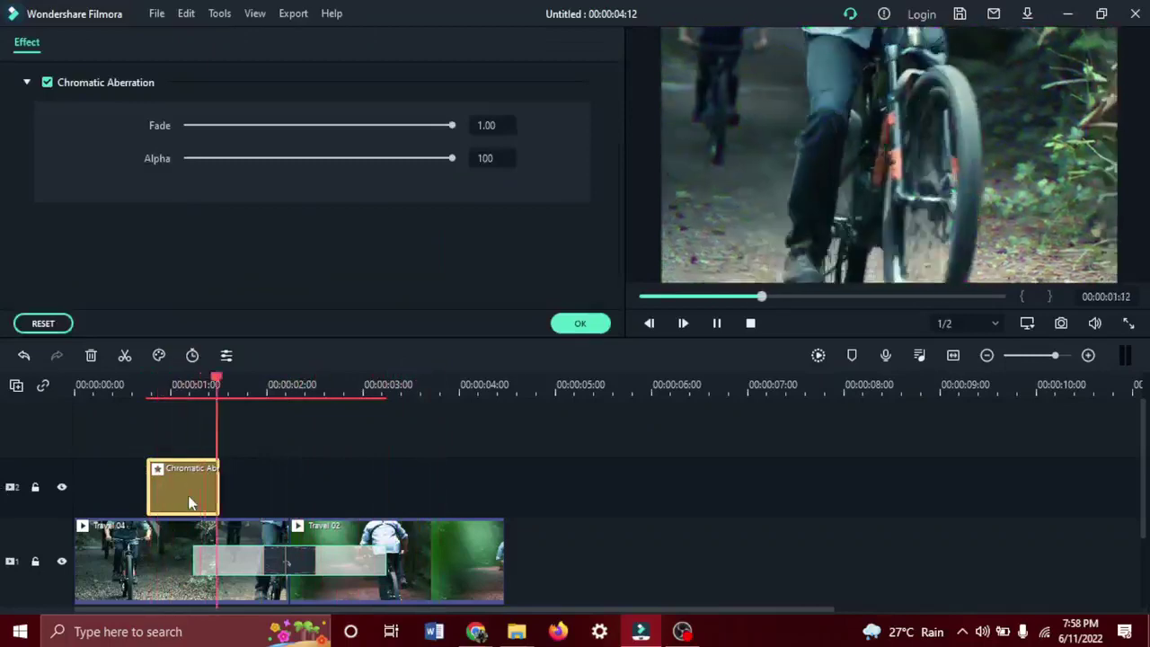
click(595, 326)
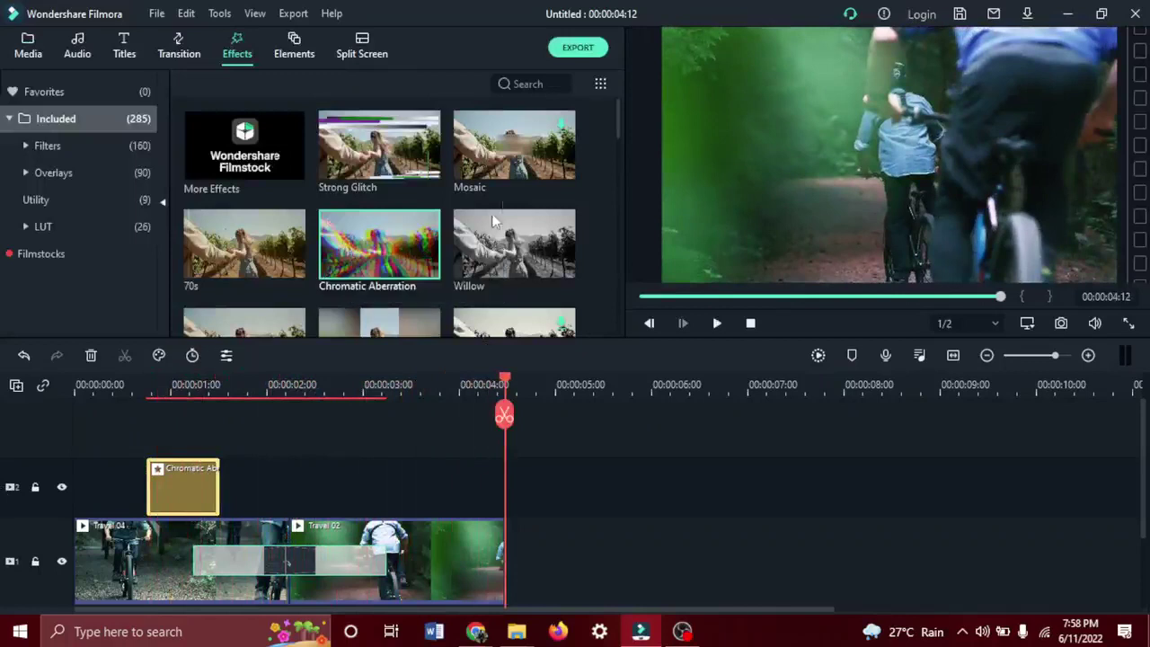
key(Delete)
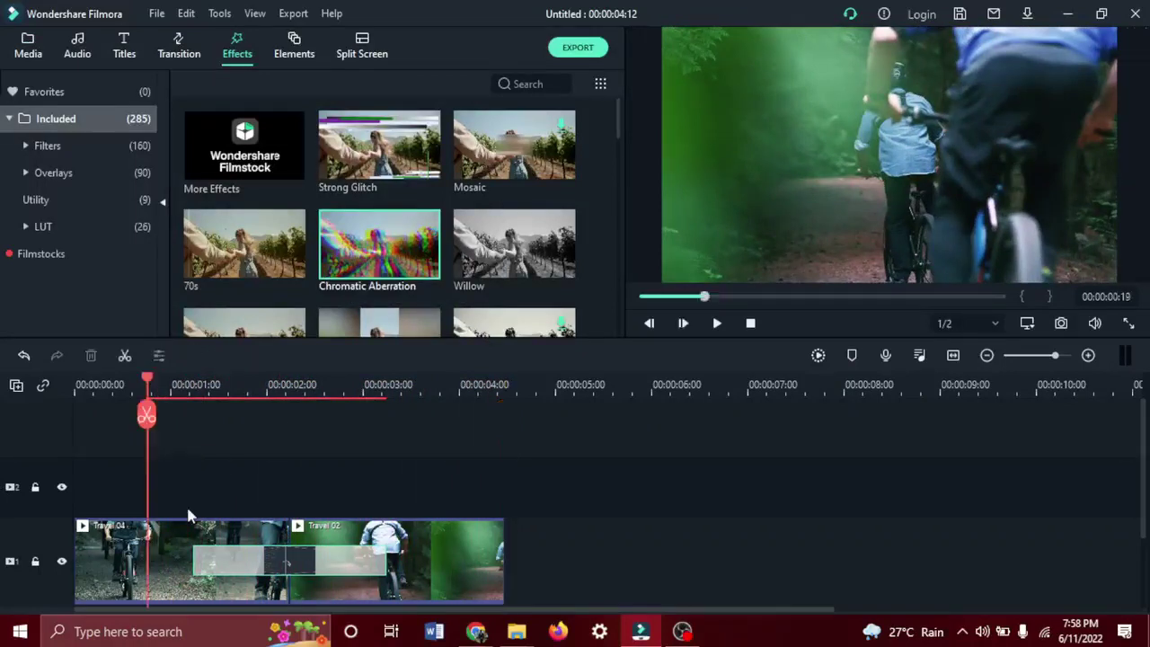
Add the Willow effect above the clips and trim it to about 2 seconds.
drag(459, 286, 96, 505)
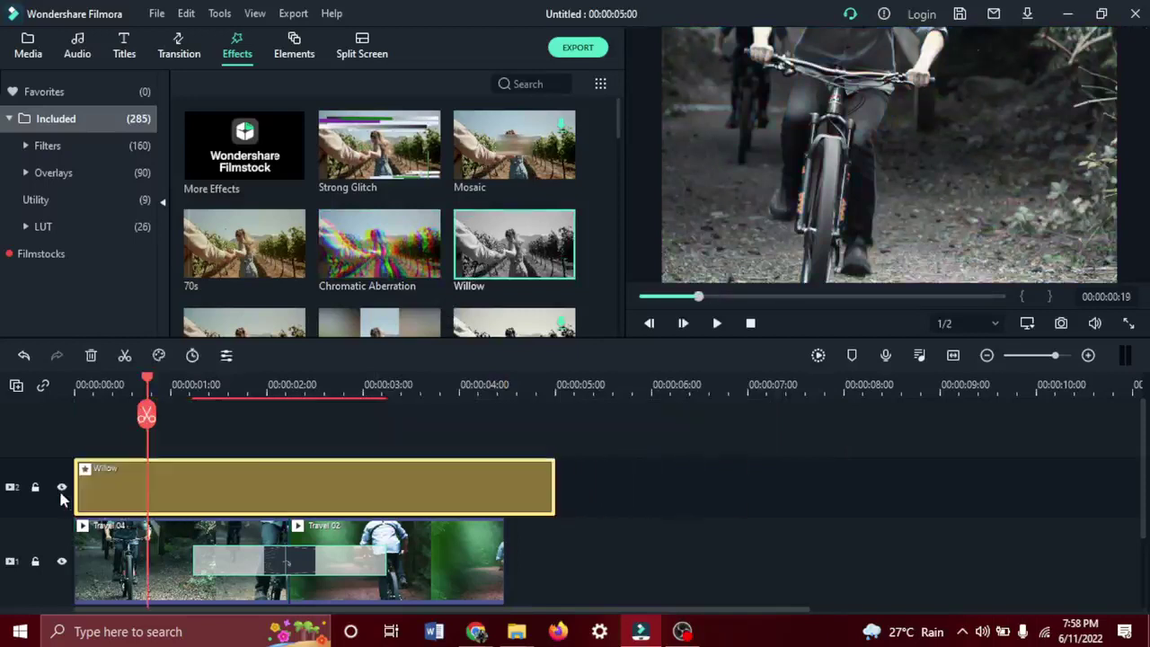
drag(554, 484, 270, 473)
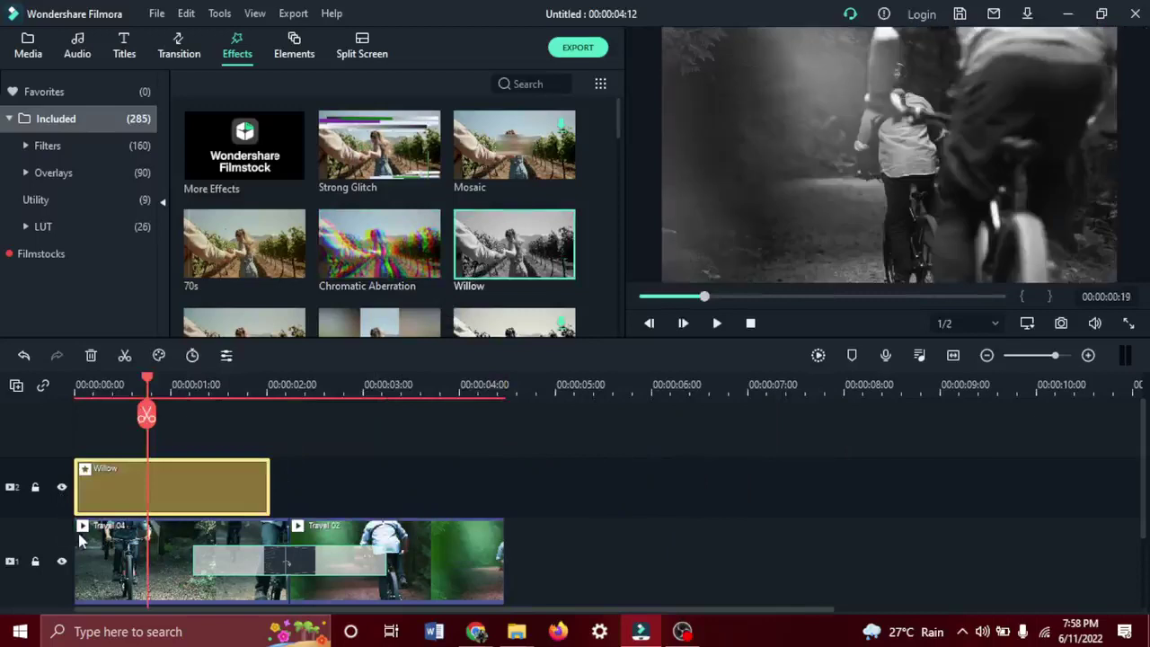
click(73, 528)
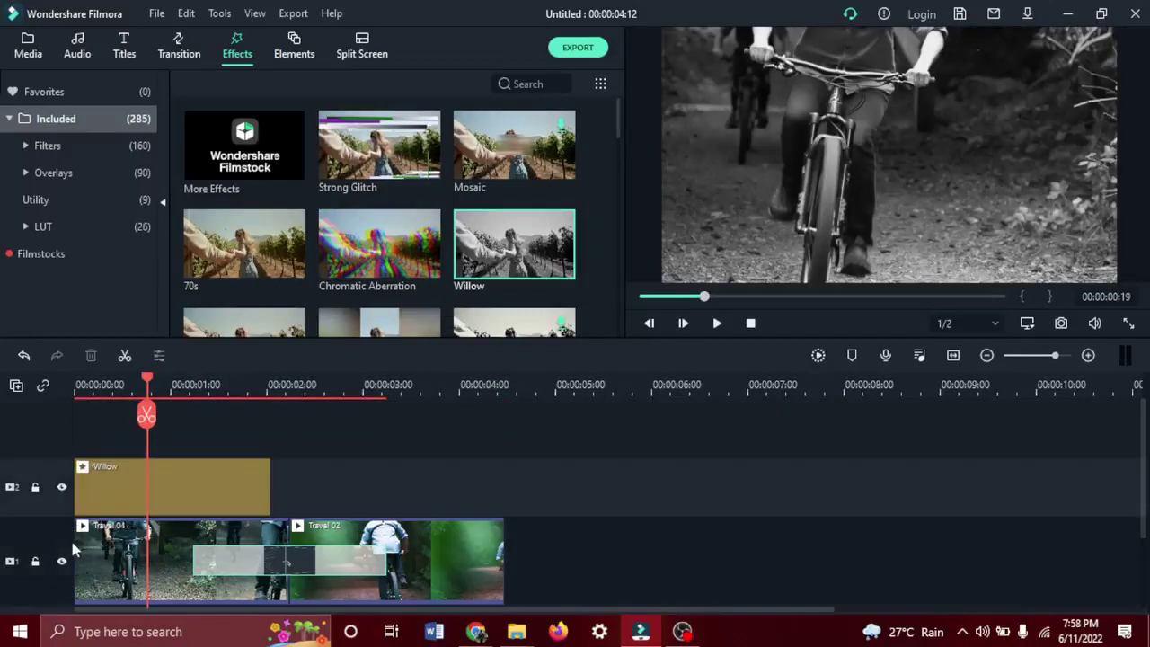
Delete the transition, shift Travel 02 later leaving a gap, and lengthen Willow to 00:00:02:06.
click(289, 561)
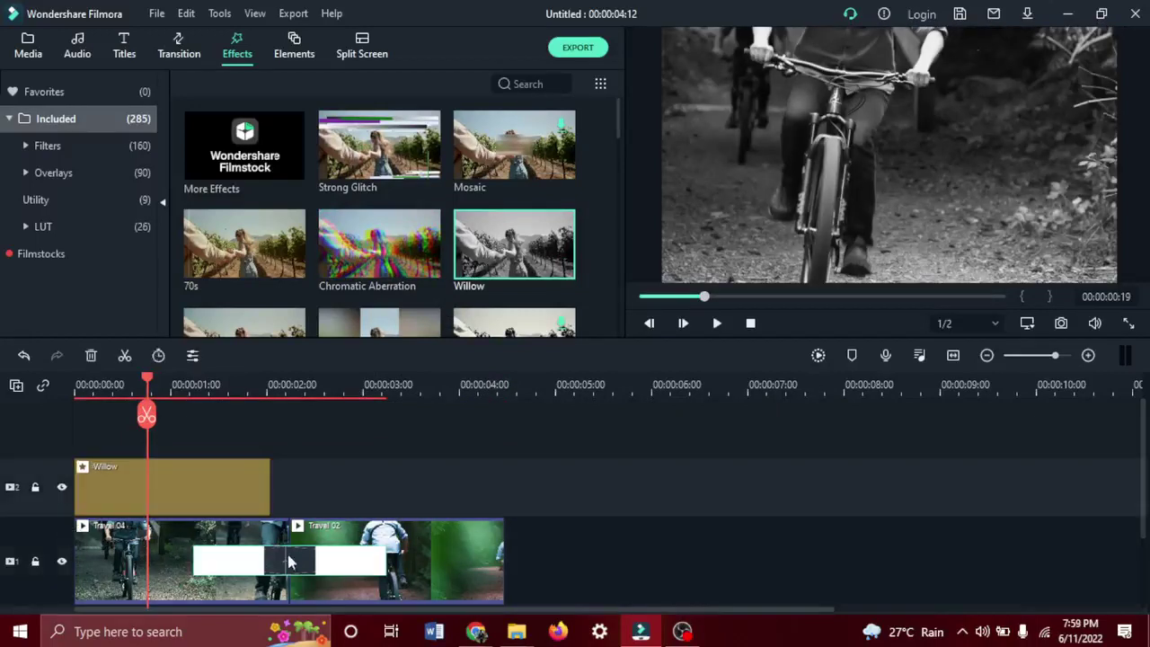
key(Delete)
drag(301, 557, 487, 559)
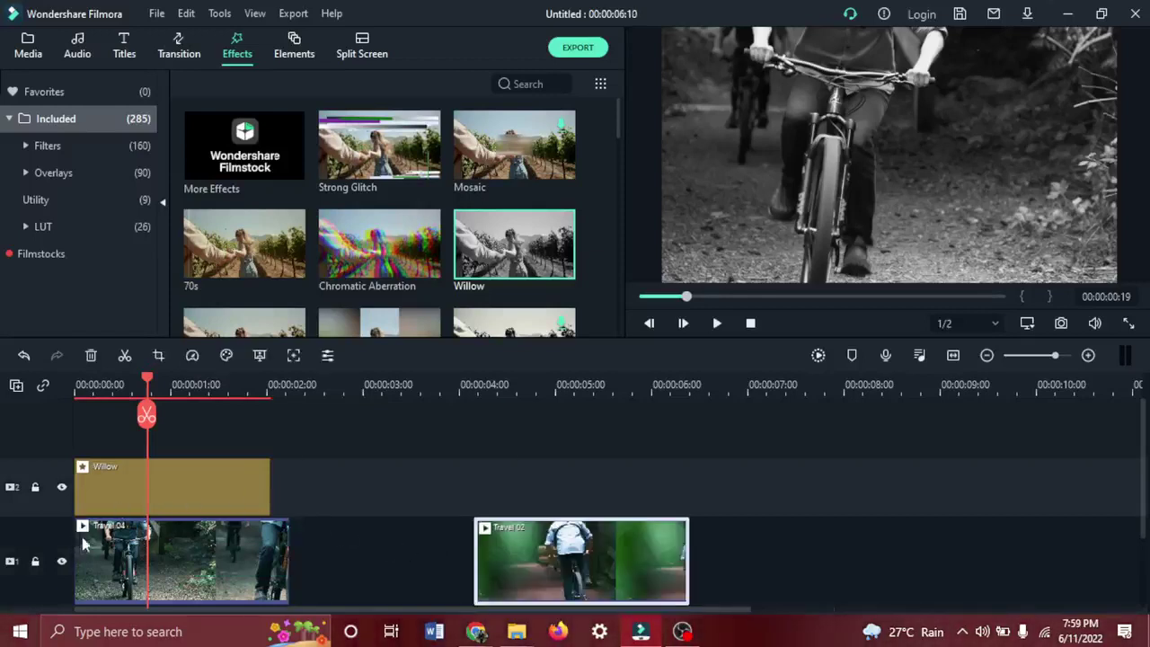
click(259, 495)
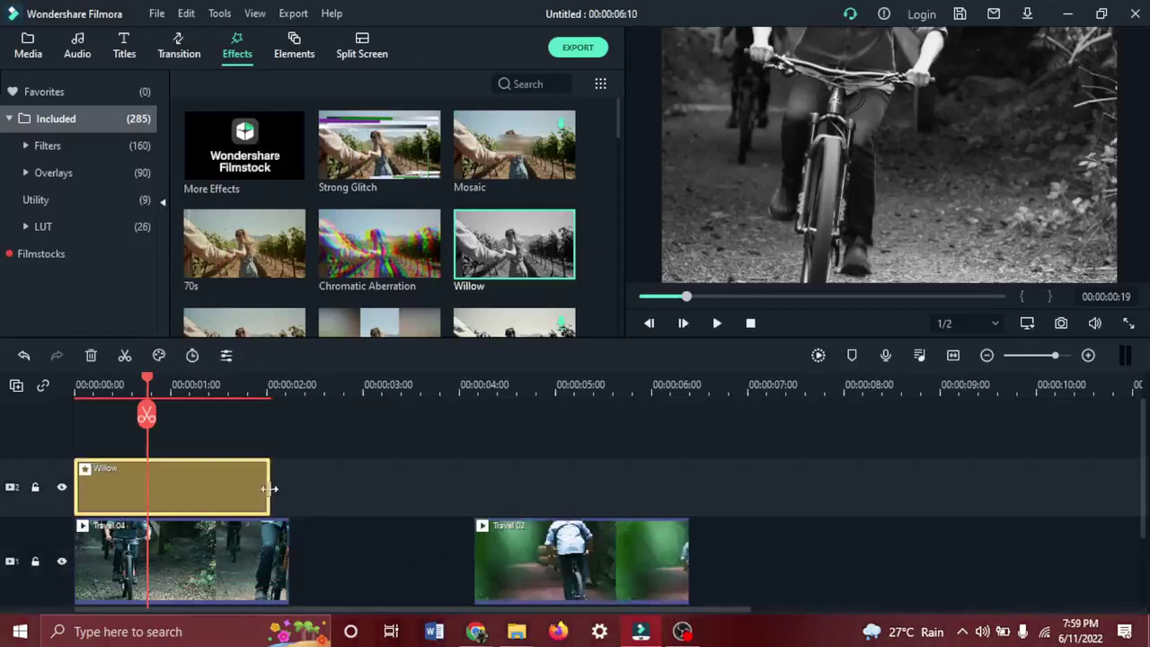
drag(269, 489, 284, 489)
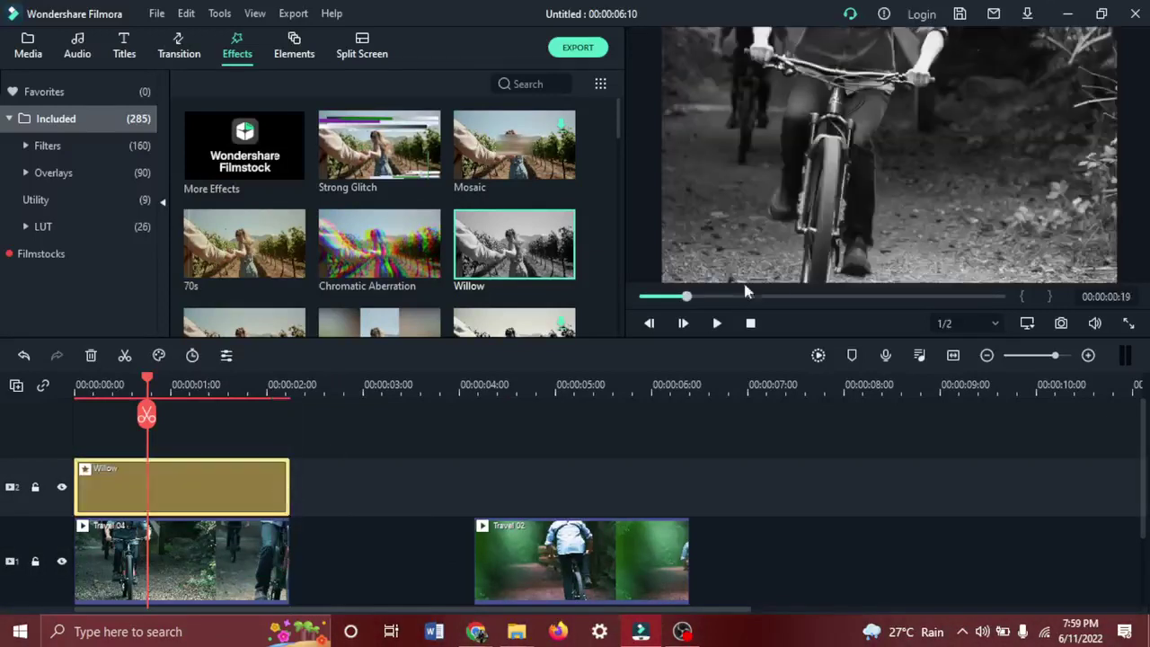
Play the timeline from the start and pause once Travel 02 appears.
click(718, 325)
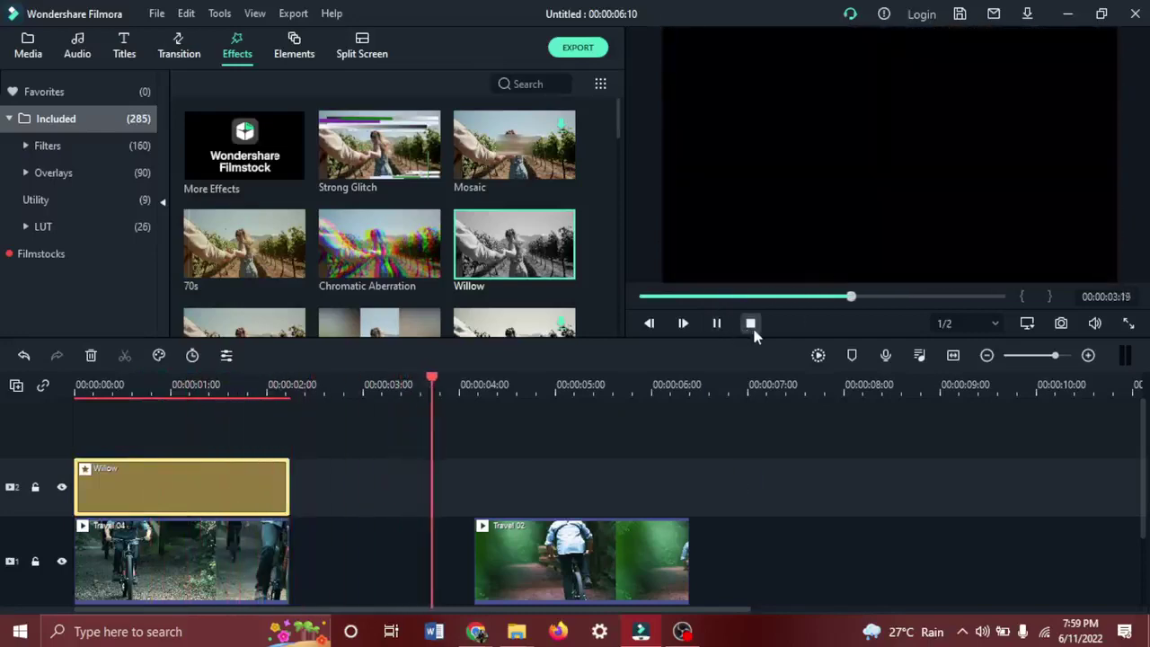
click(750, 325)
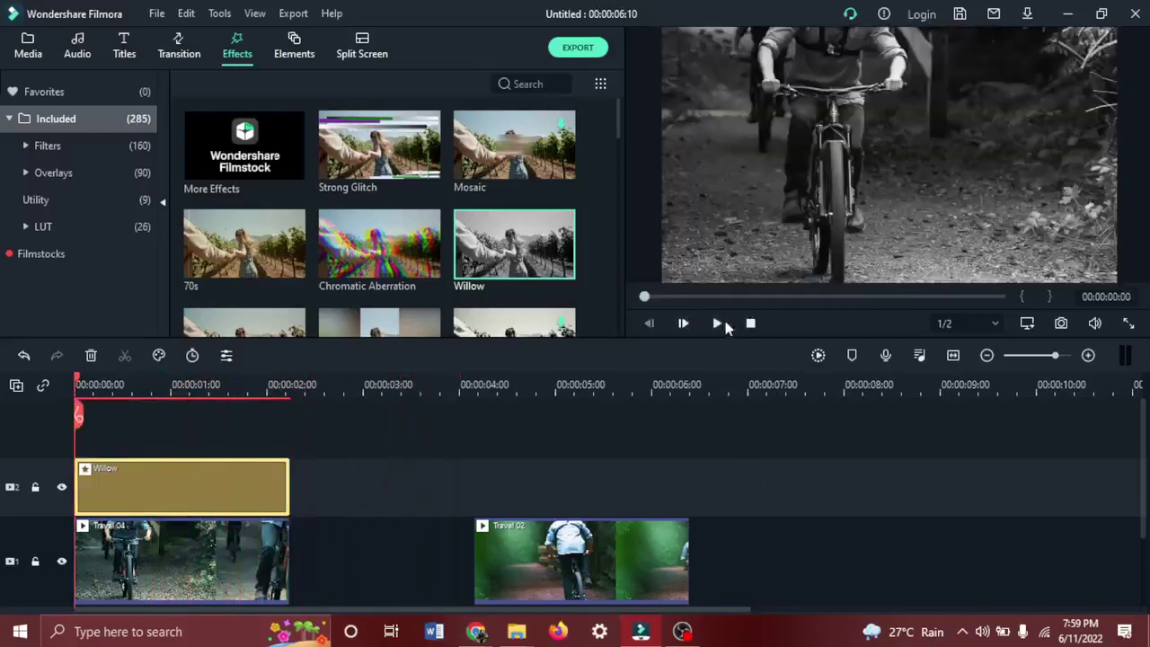
click(721, 324)
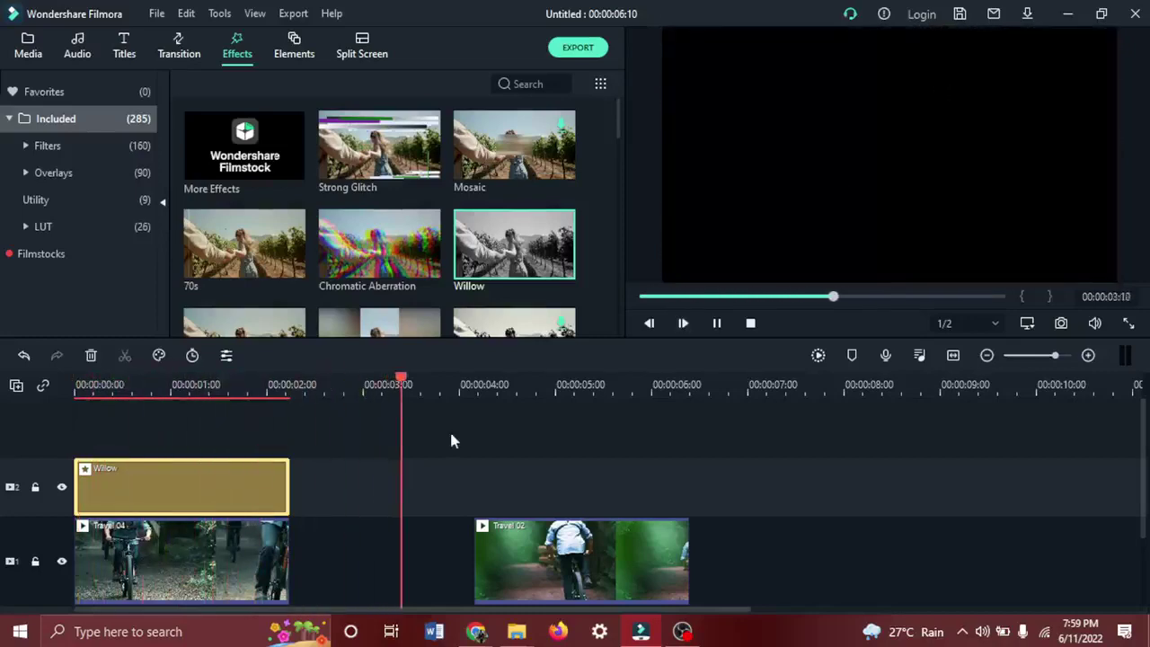
click(447, 485)
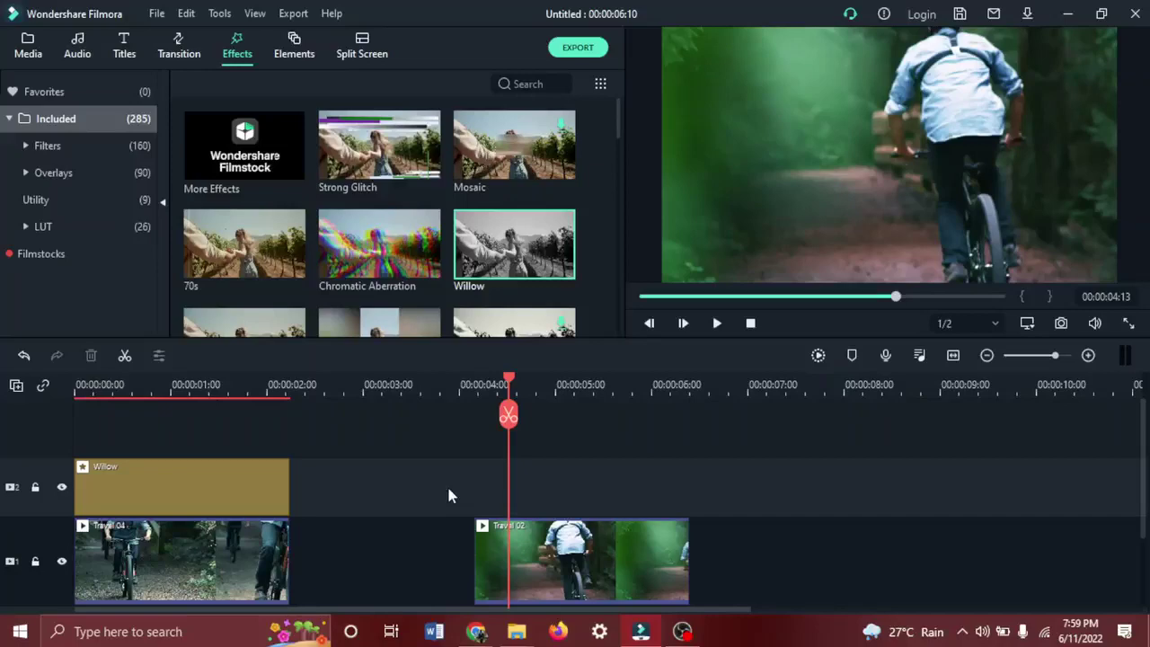
Scroll down and back up through the Effects grid to browse the available effects.
scroll(389, 278, down, 10)
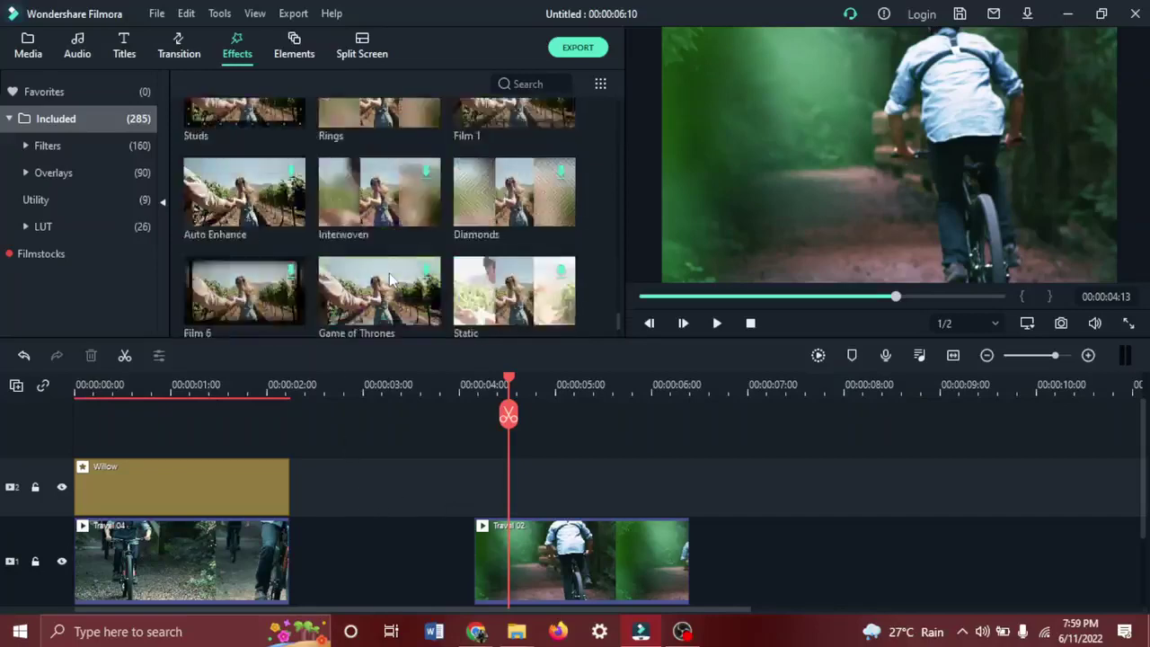
scroll(389, 279, down, 10)
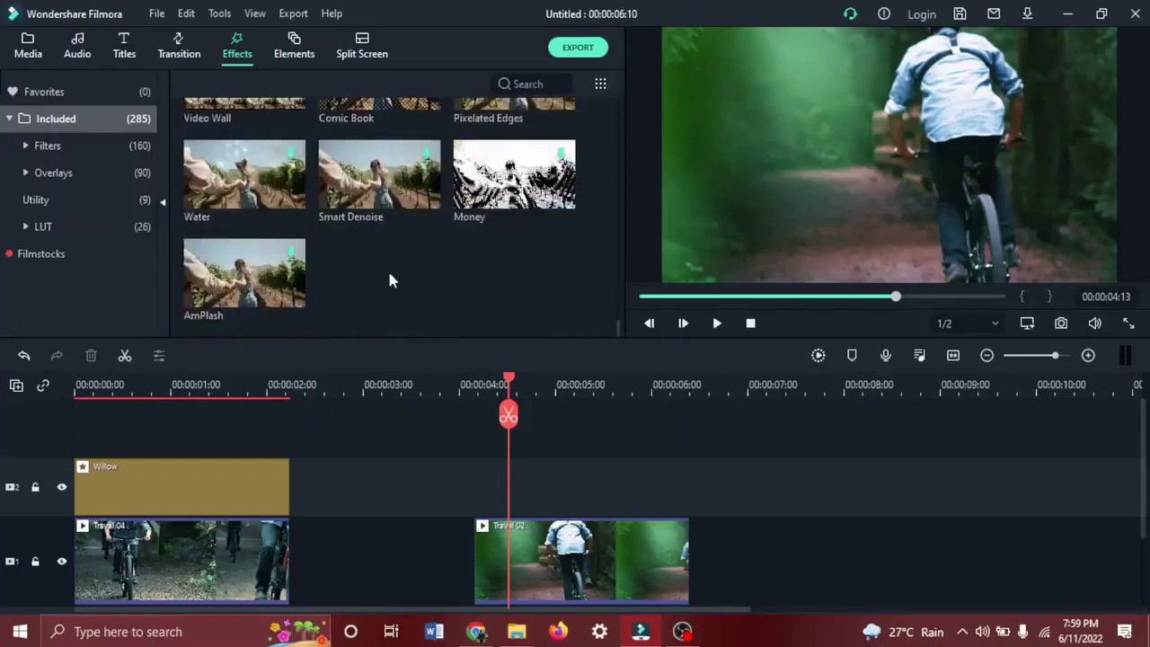
scroll(389, 280, up, 20)
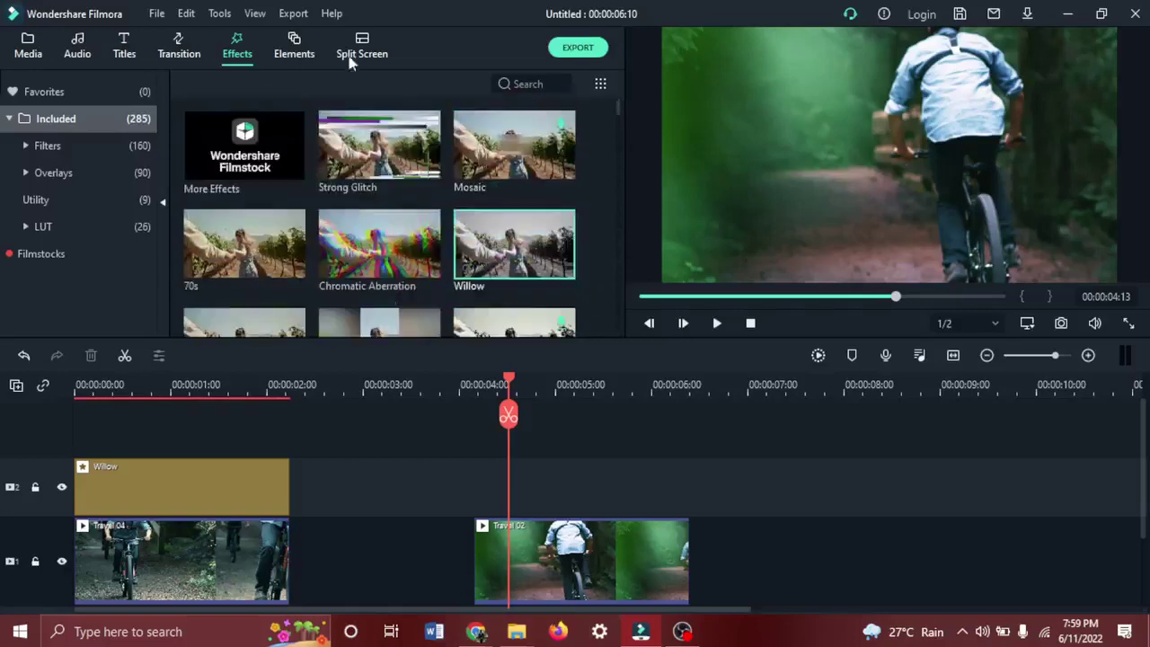
Switch to the Elements library and browse its stickers, such as badges and tutorial arrows.
click(294, 56)
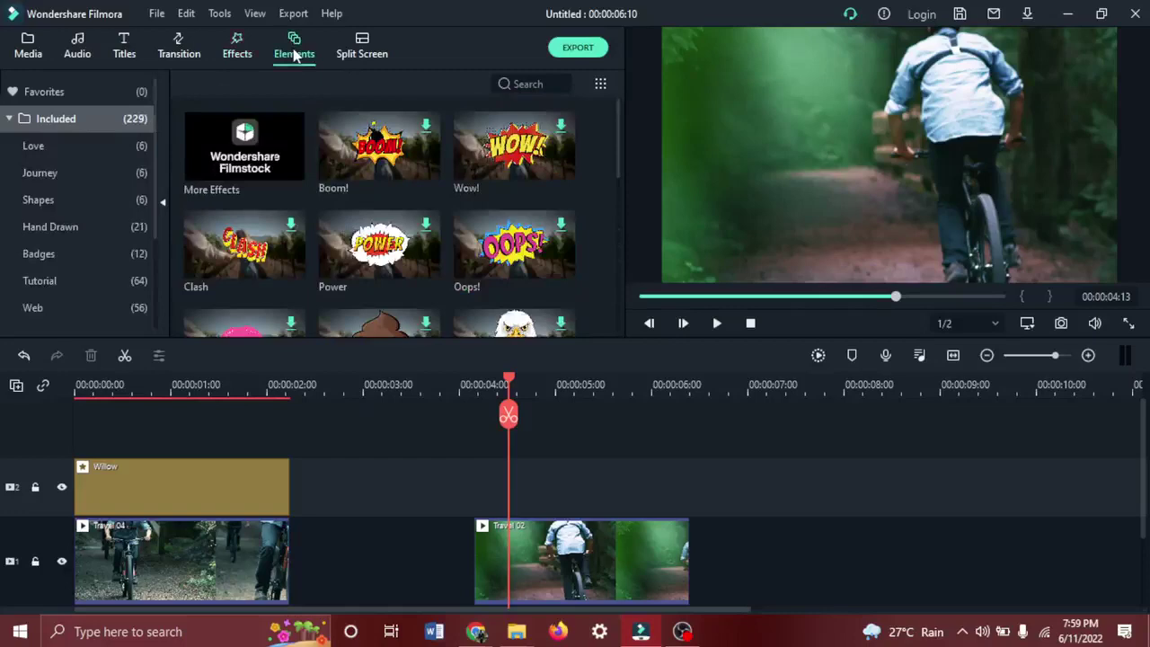
scroll(365, 261, down, 15)
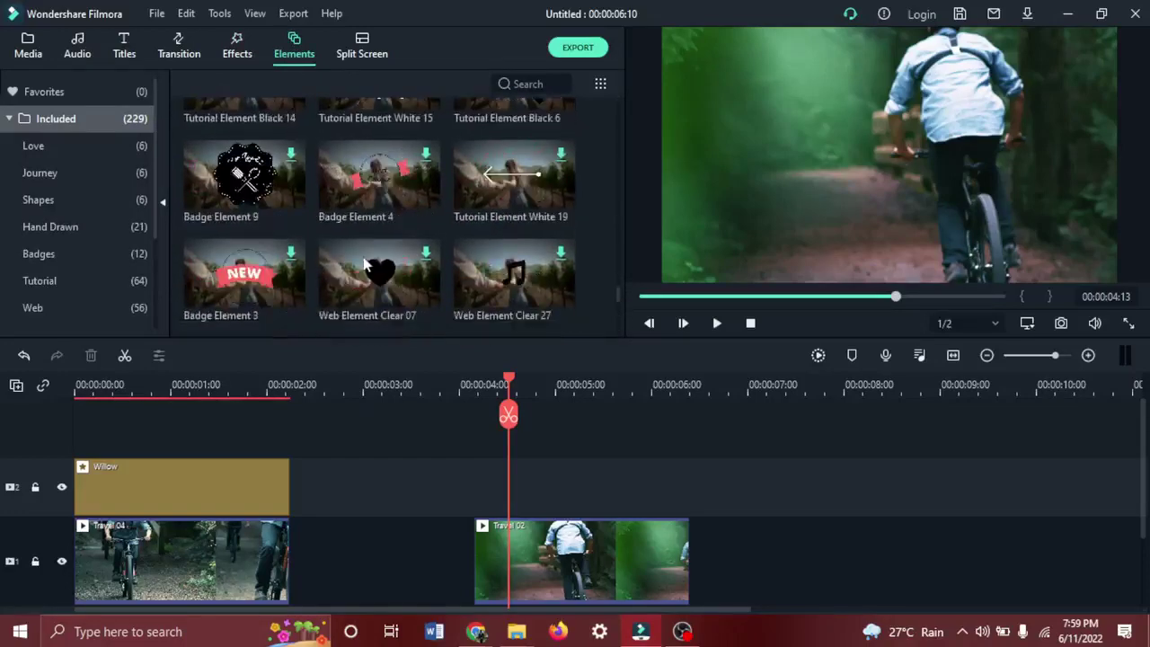
scroll(365, 261, down, 10)
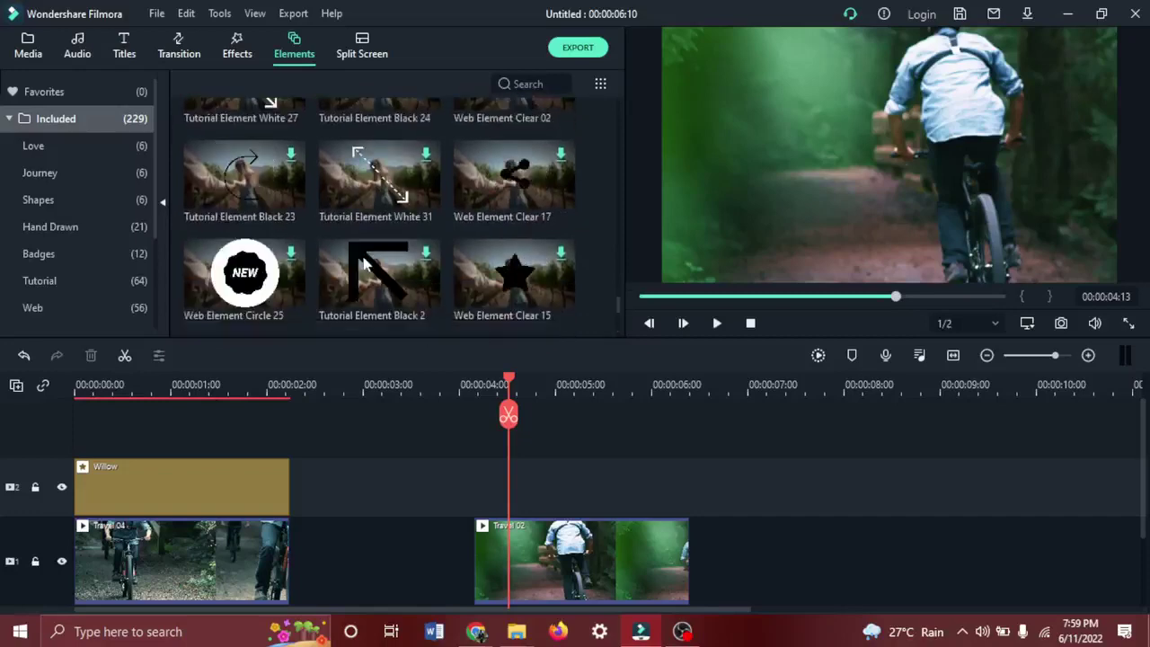
scroll(365, 260, up, 20)
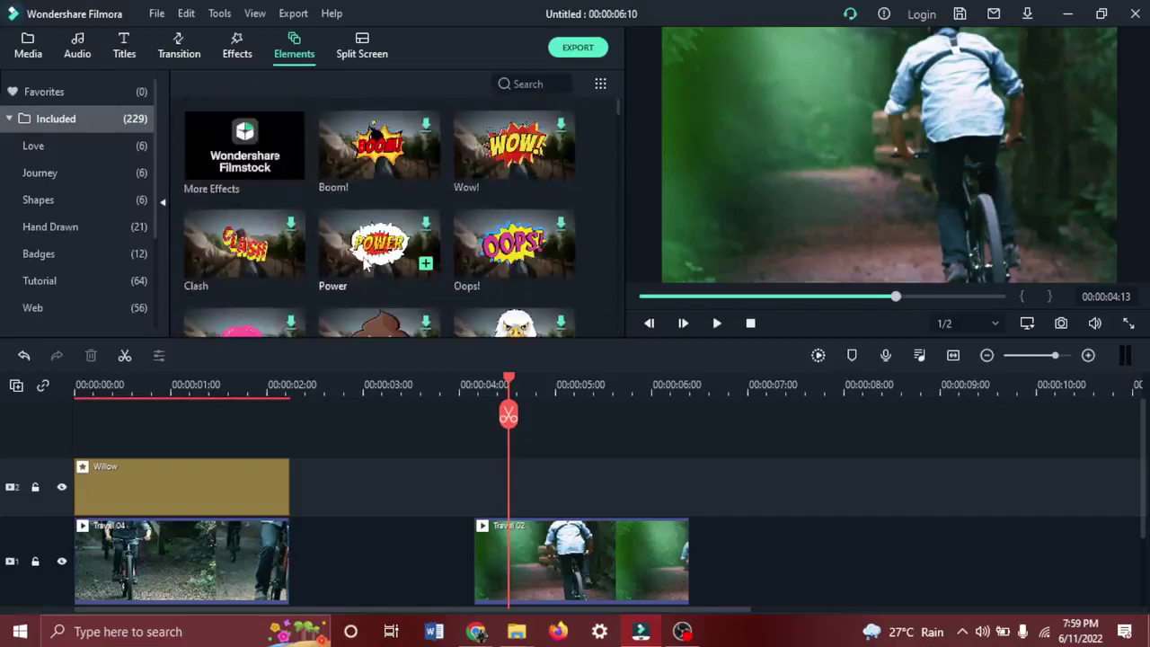
Delete the Willow, Travel 04 and Travel 02 clips from the timeline, then return to Google Meet.
click(237, 469)
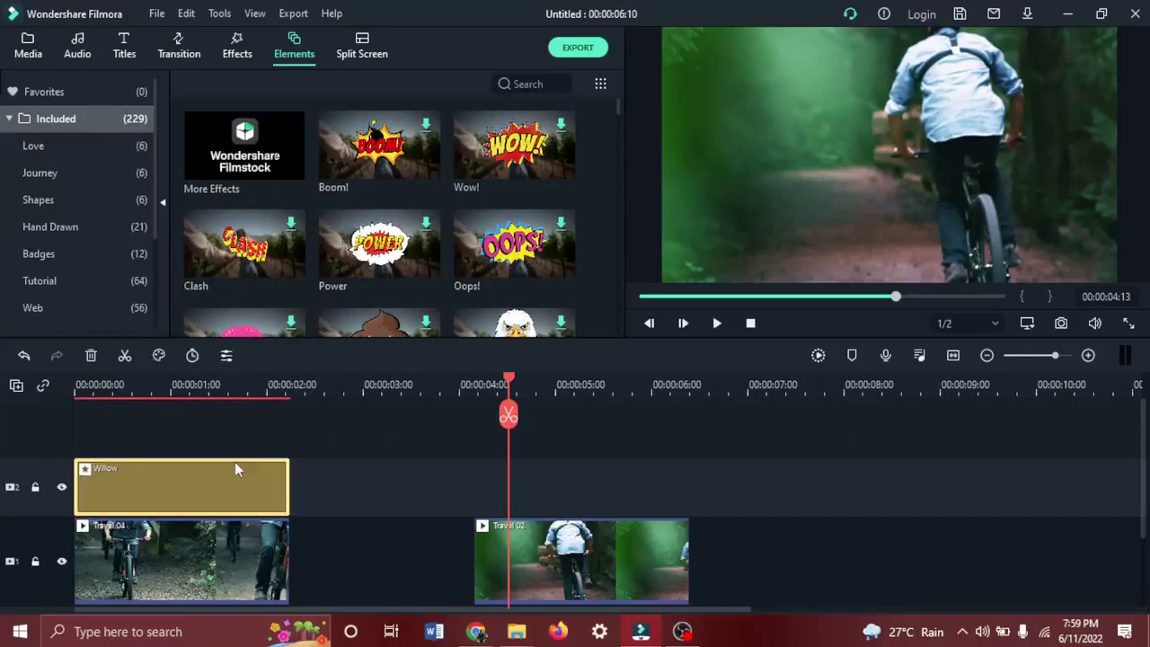
key(shift+Delete)
click(208, 564)
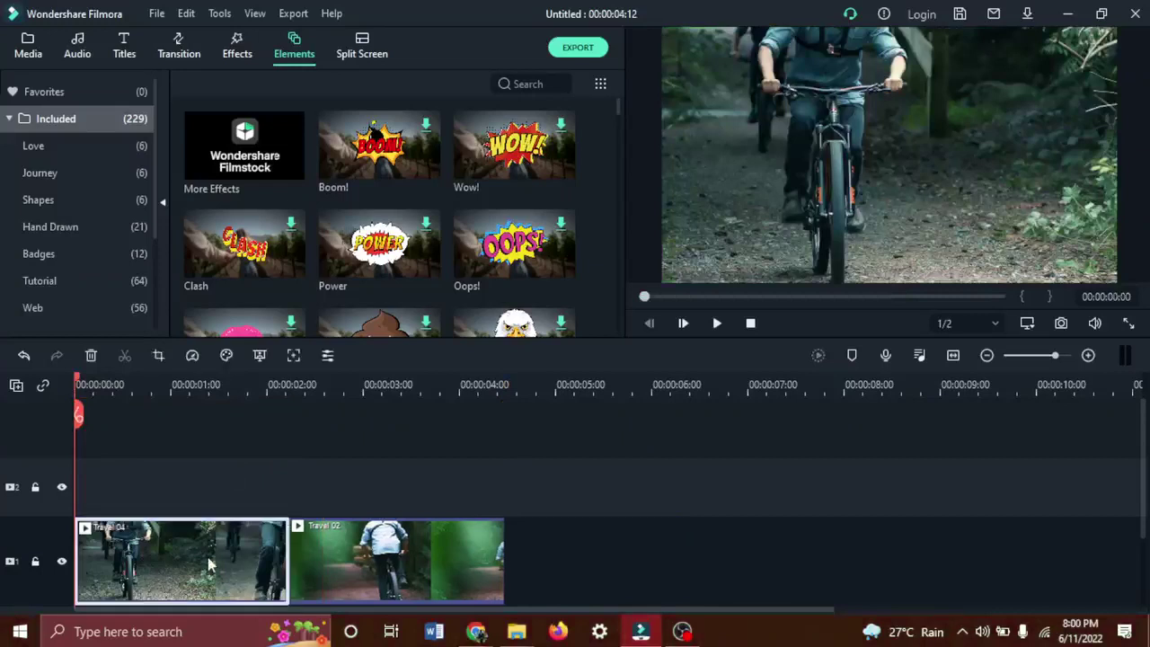
key(shift+Delete)
click(208, 563)
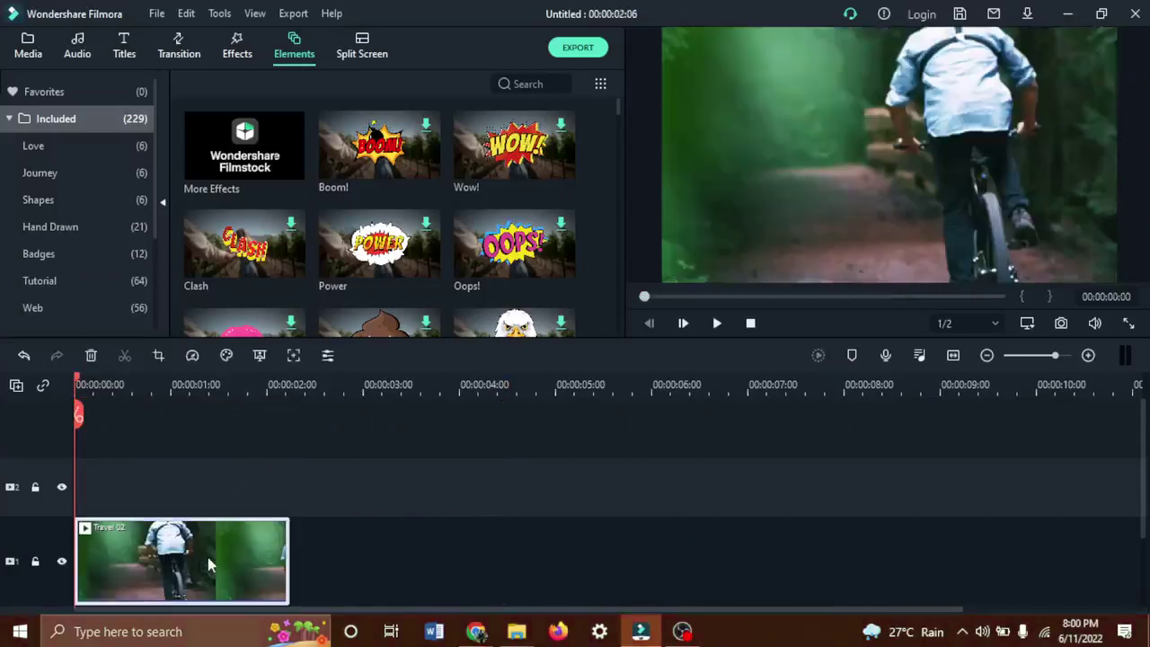
key(shift+Delete)
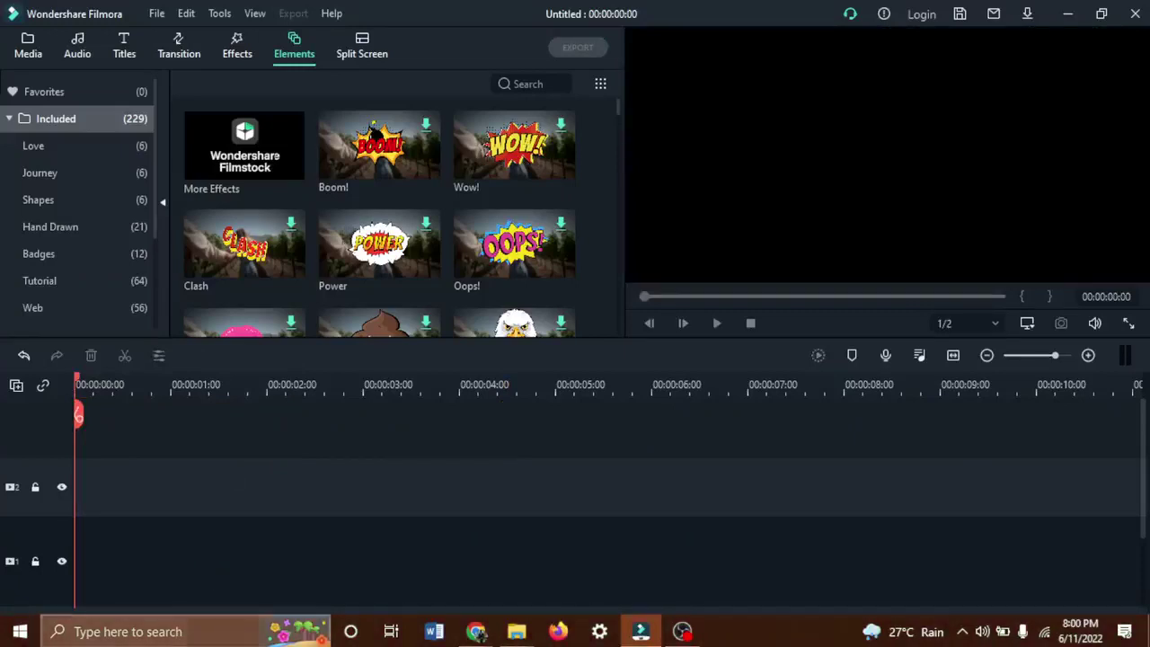
mouse_move(478, 633)
click(395, 557)
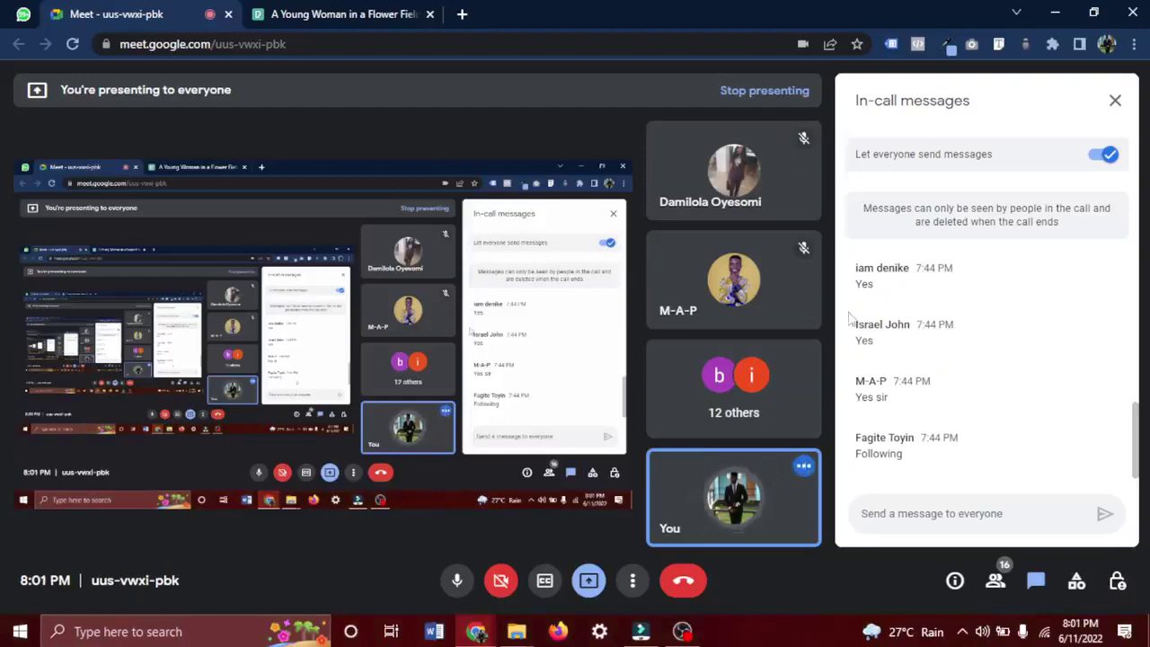
Open a new blank browser tab beside the Google Meet call.
click(462, 13)
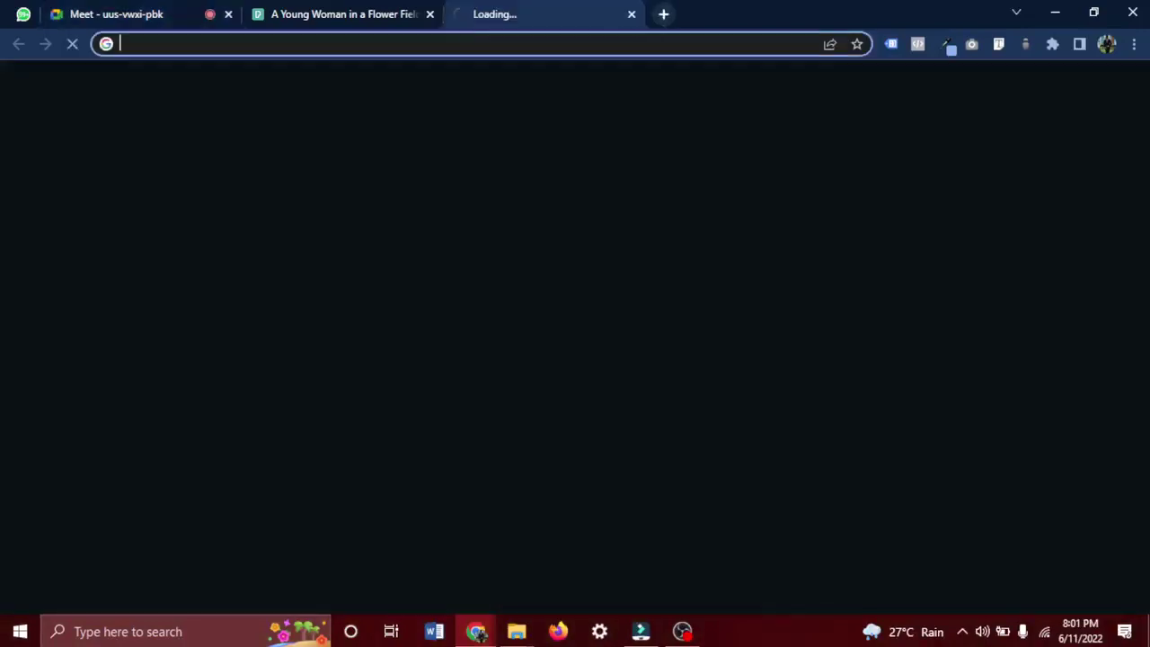
Go to pexels.com, switch to Videos, and rerun the recent 'Spray Perfume' search.
text(PEXEls.com)
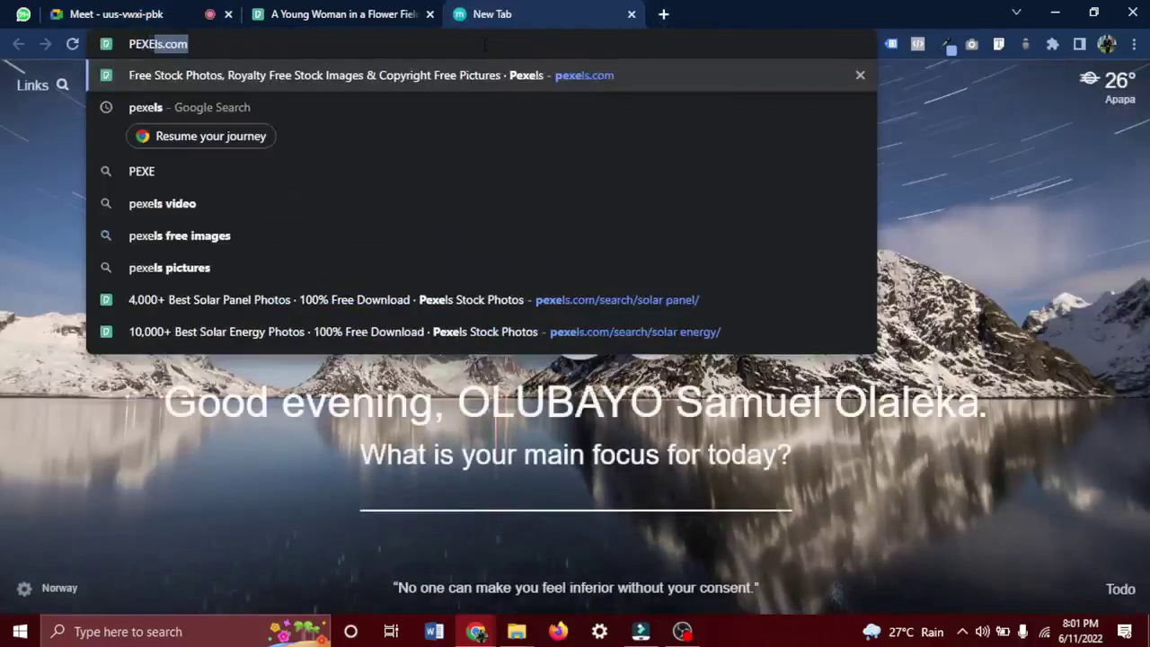
key(Return)
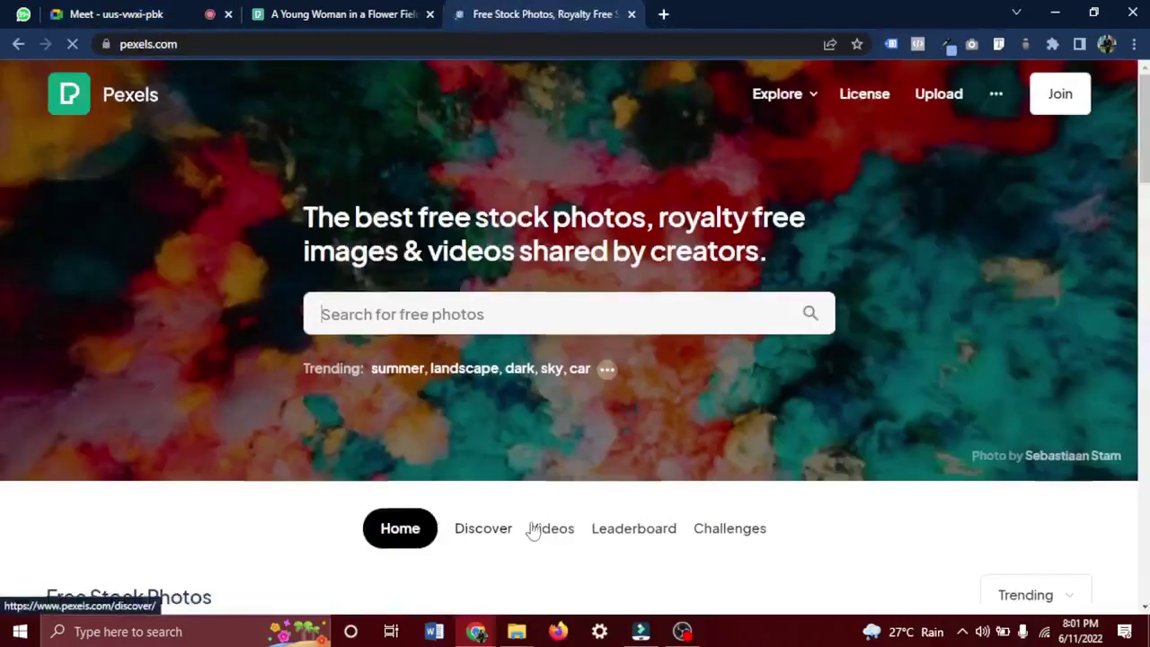
scroll(602, 389, down, 2)
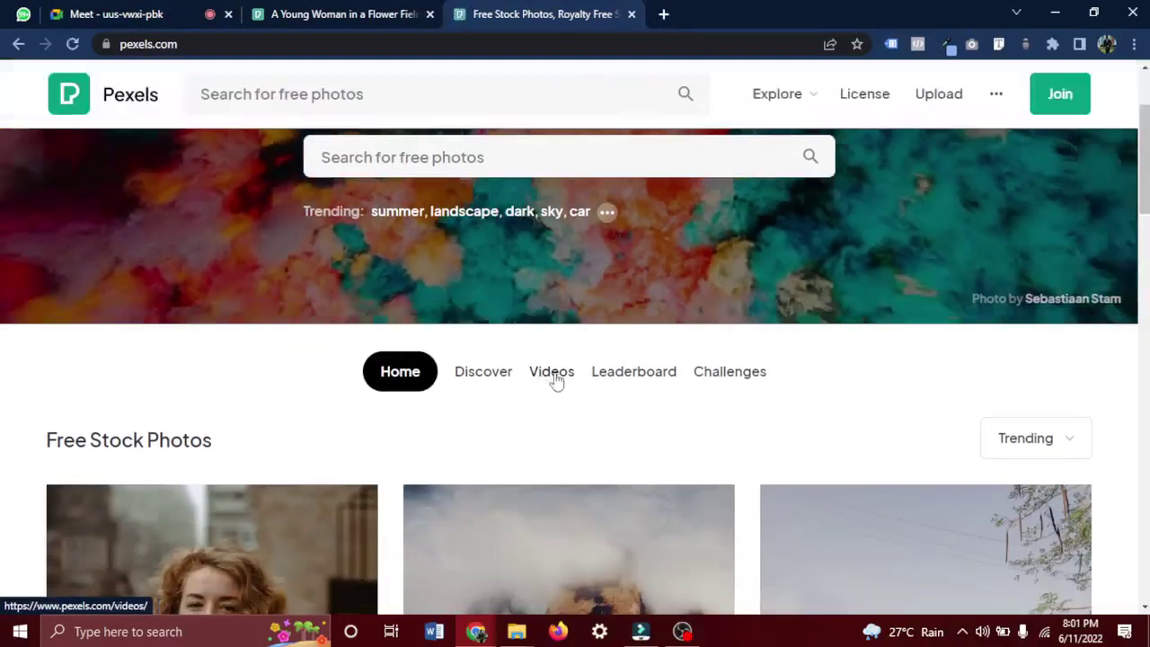
click(553, 372)
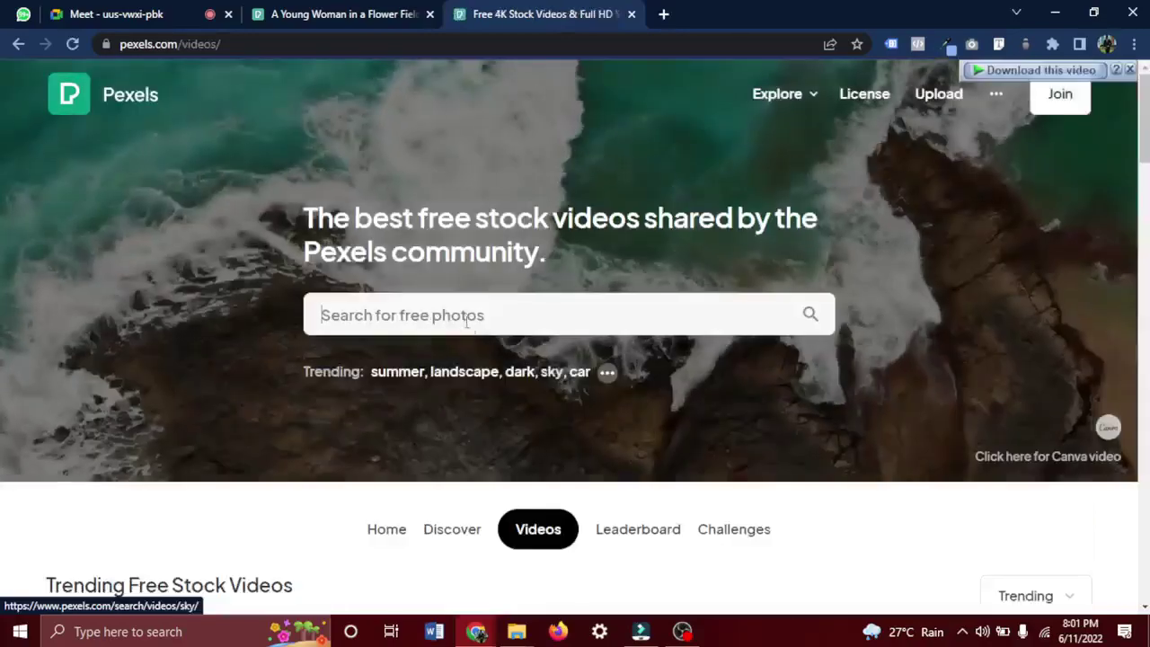
click(467, 321)
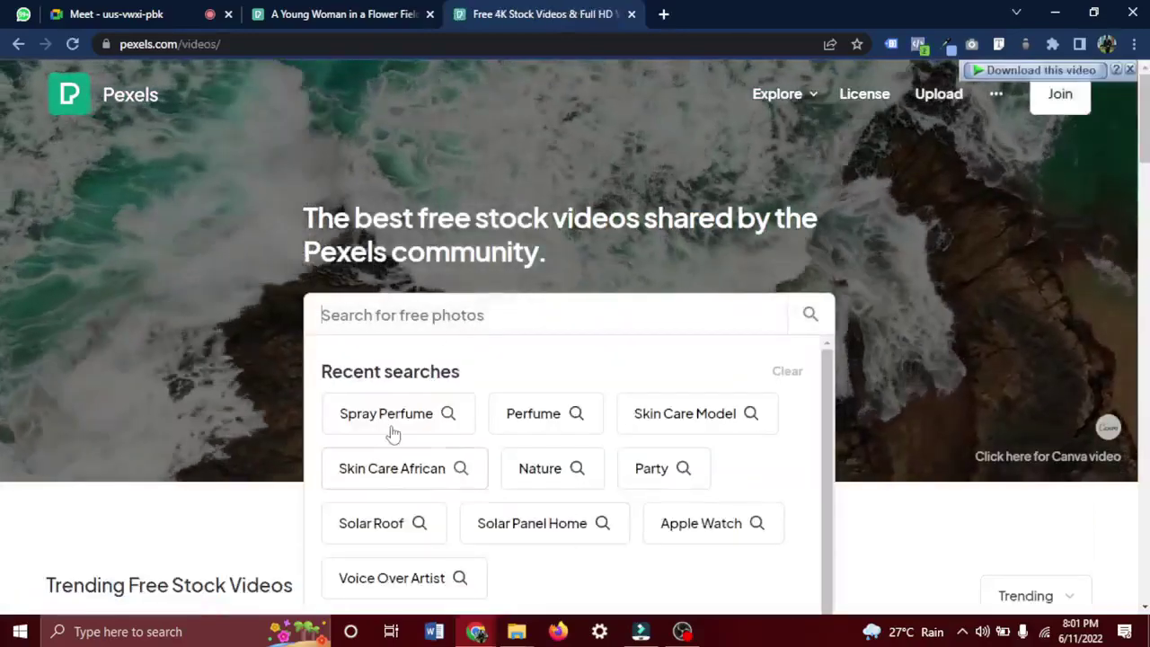
click(390, 426)
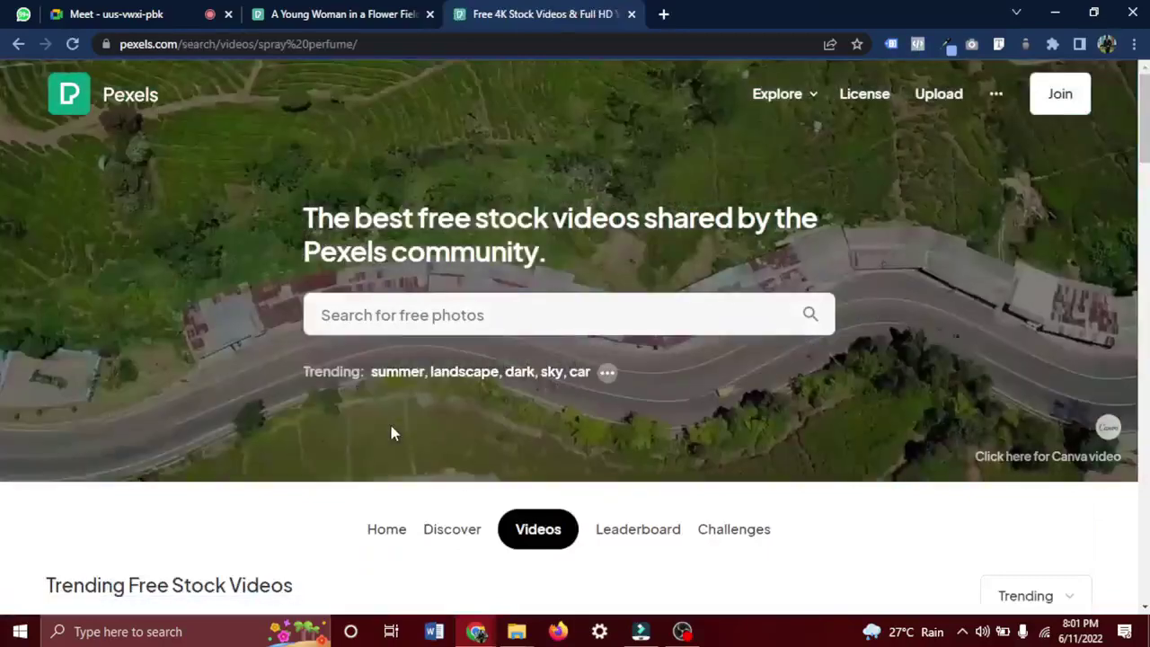
scroll(390, 433, down, 1)
Browse the results and open 'A Young Woman in a Flower Field Using a Perfume Atomizer'.
scroll(390, 433, down, 5)
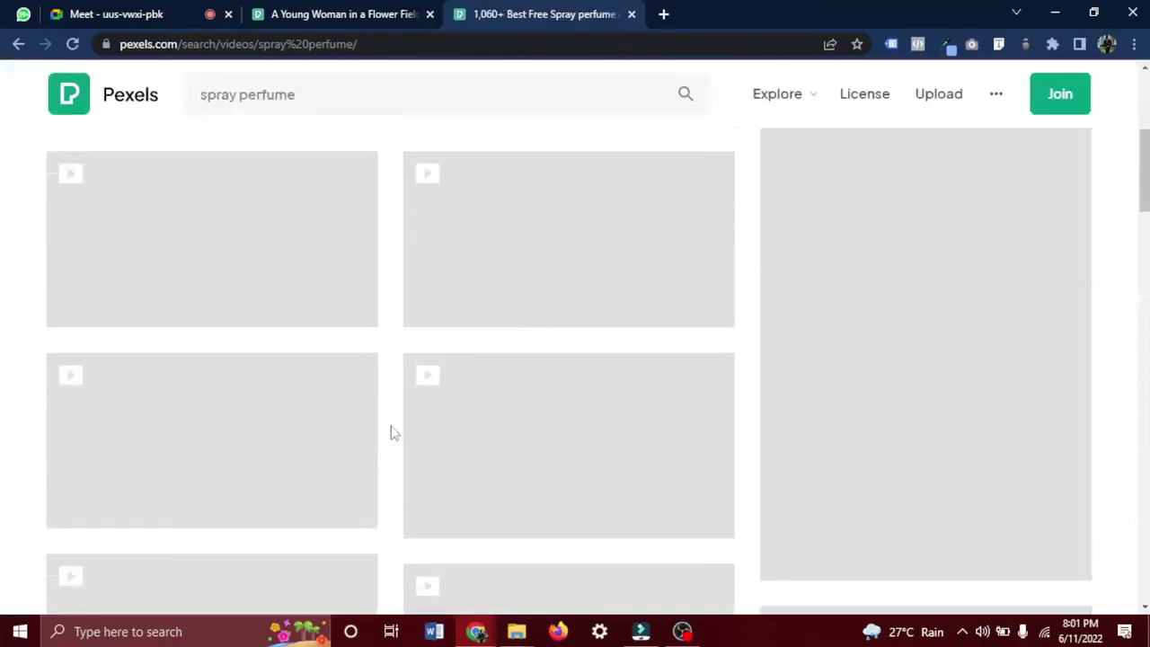
scroll(391, 444, up, 2)
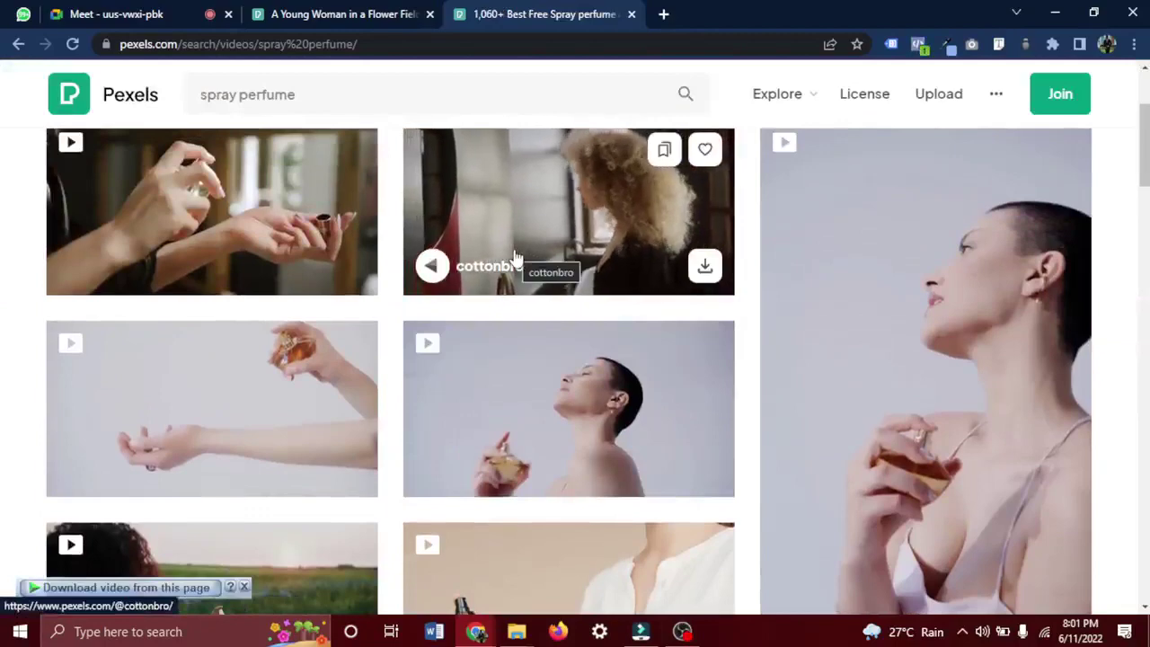
scroll(516, 258, down, 2)
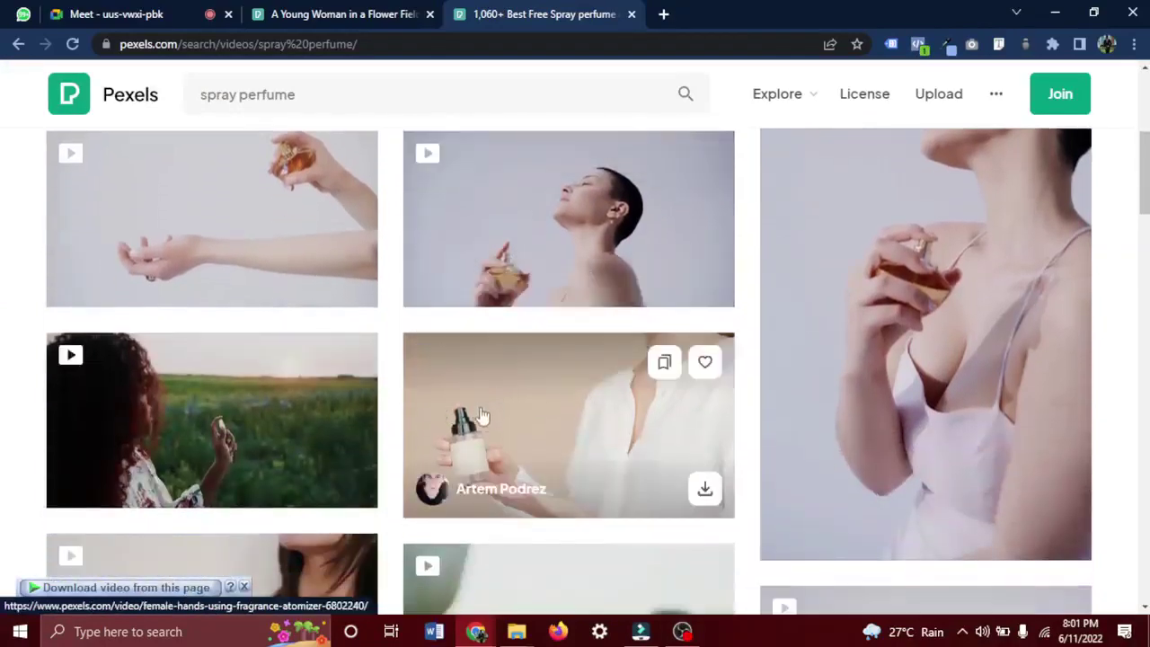
scroll(521, 411, down, 2)
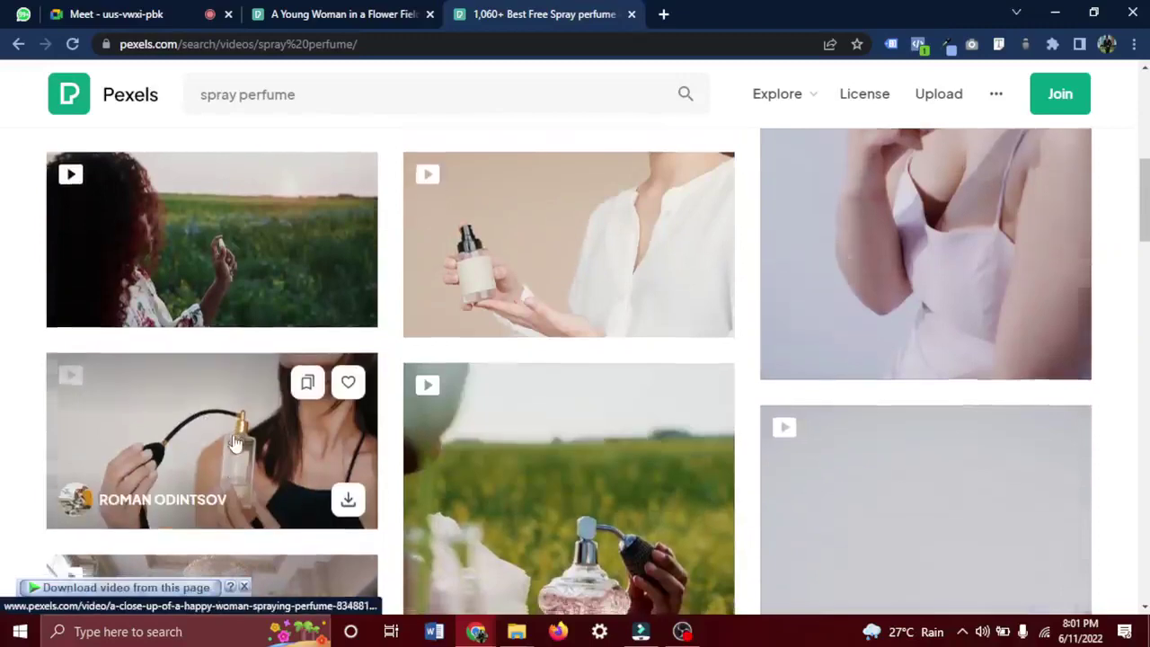
scroll(206, 431, down, 3)
scroll(180, 426, down, 3)
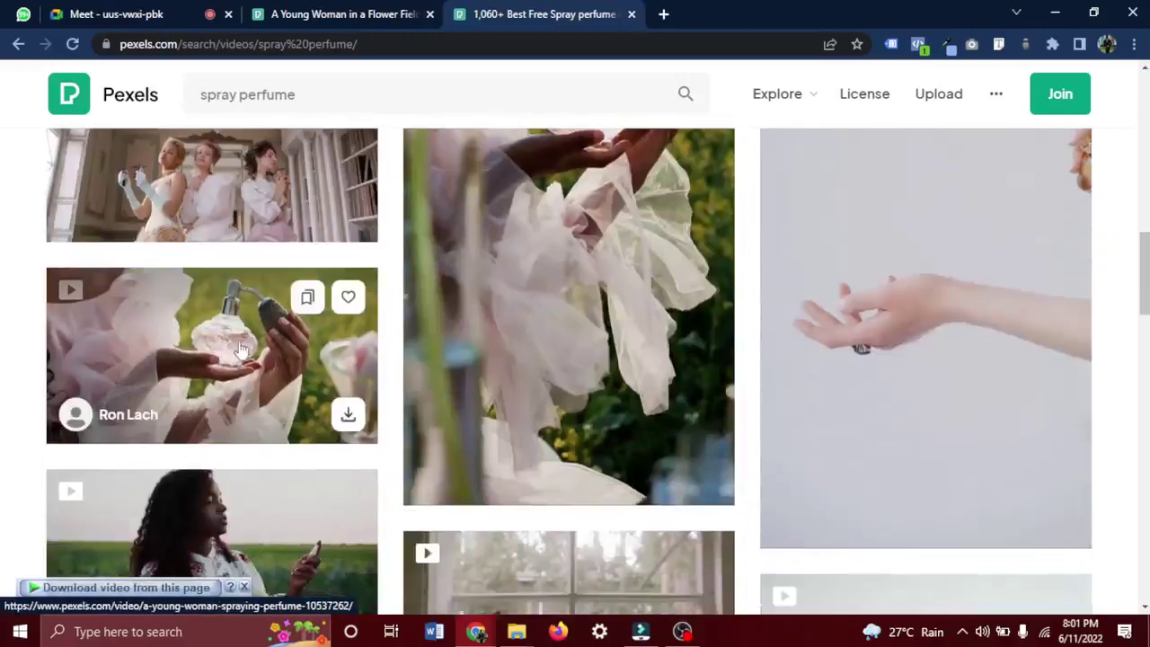
scroll(161, 372, down, 2)
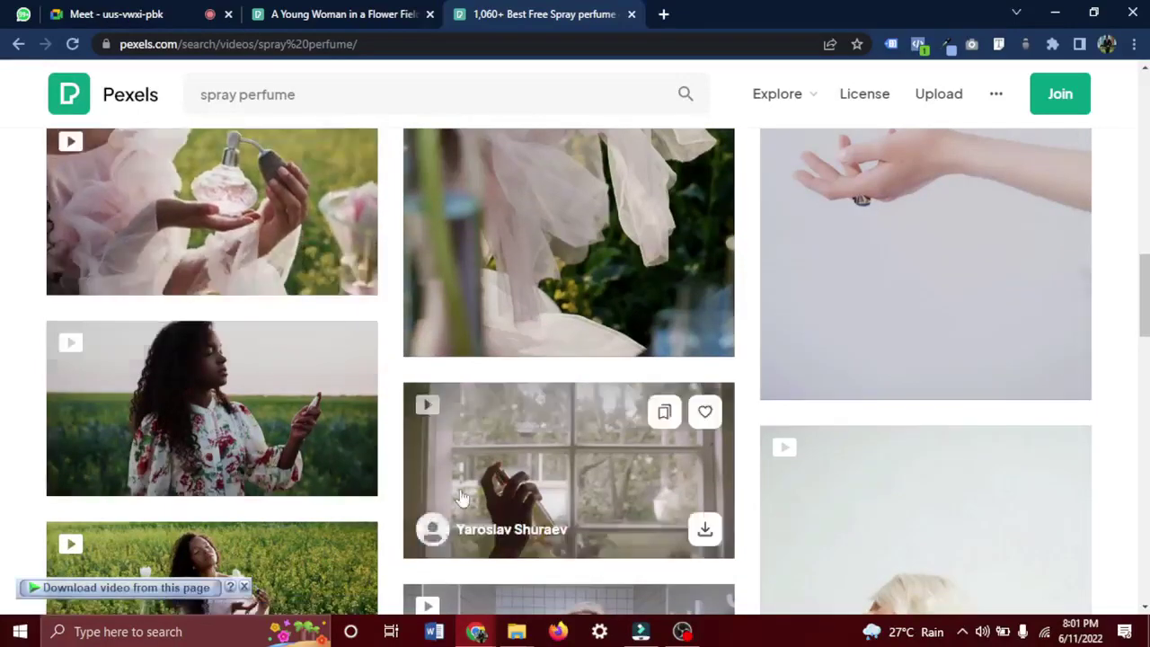
scroll(357, 451, down, 2)
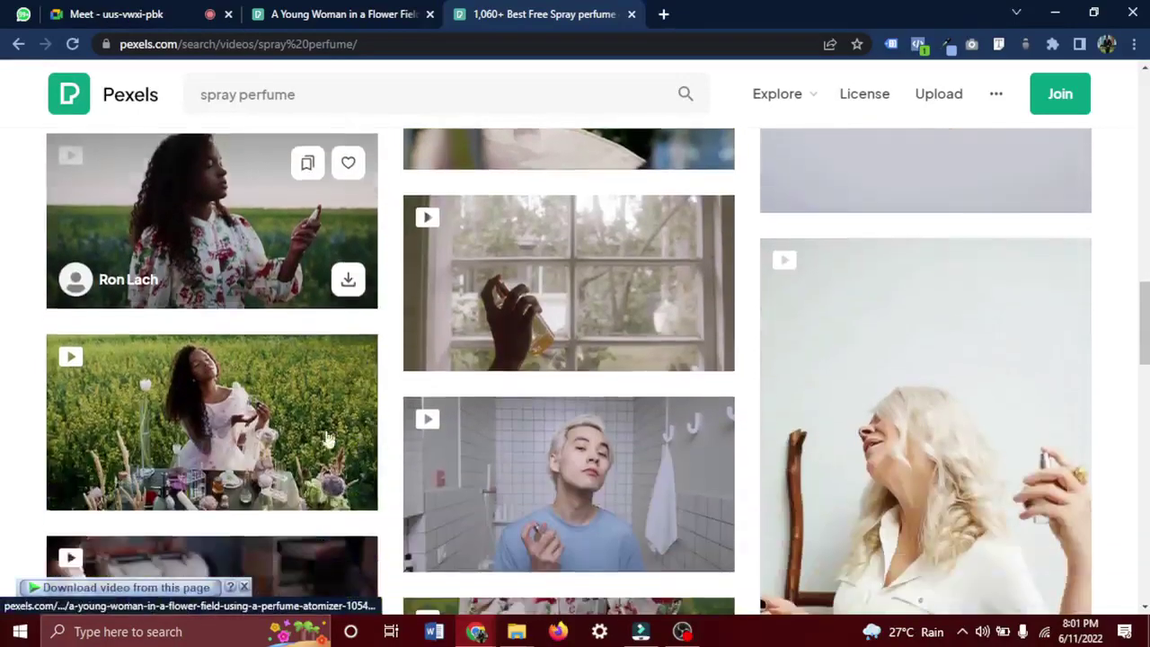
scroll(205, 423, up, 1)
scroll(205, 422, up, 1)
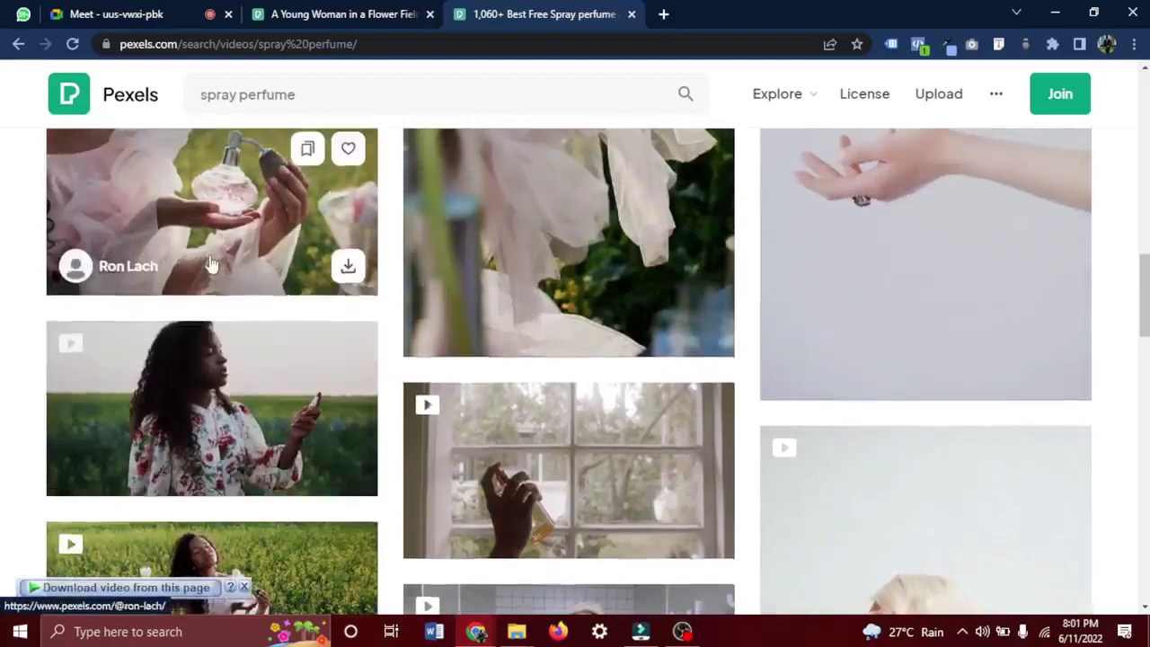
scroll(223, 305, up, 1)
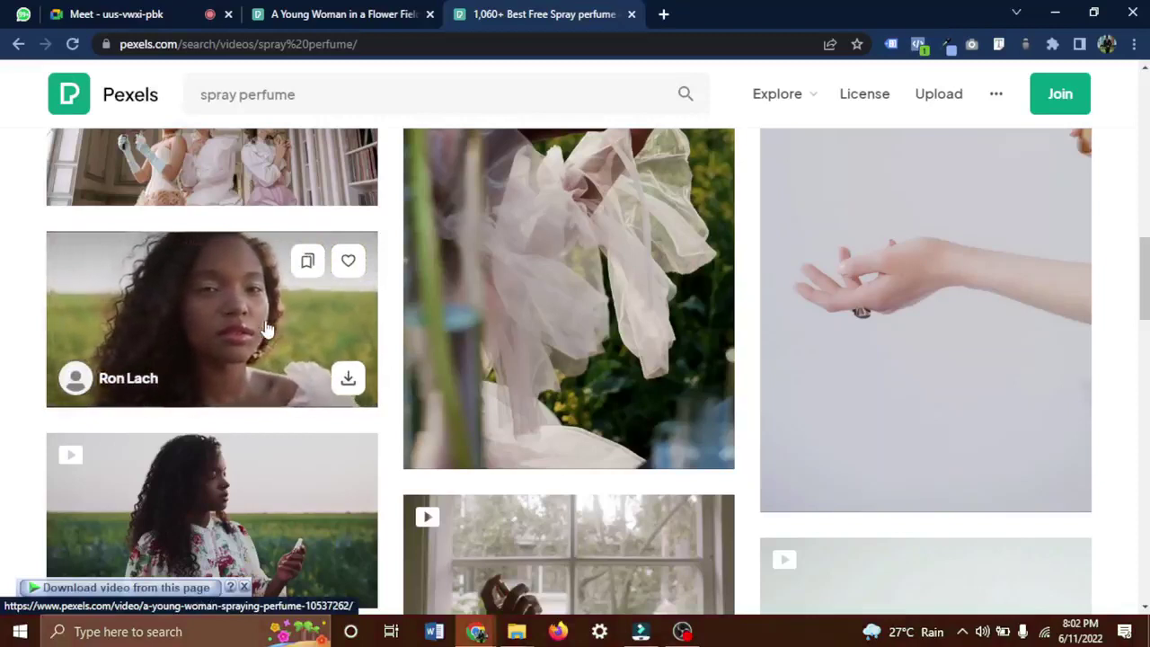
scroll(267, 329, down, 3)
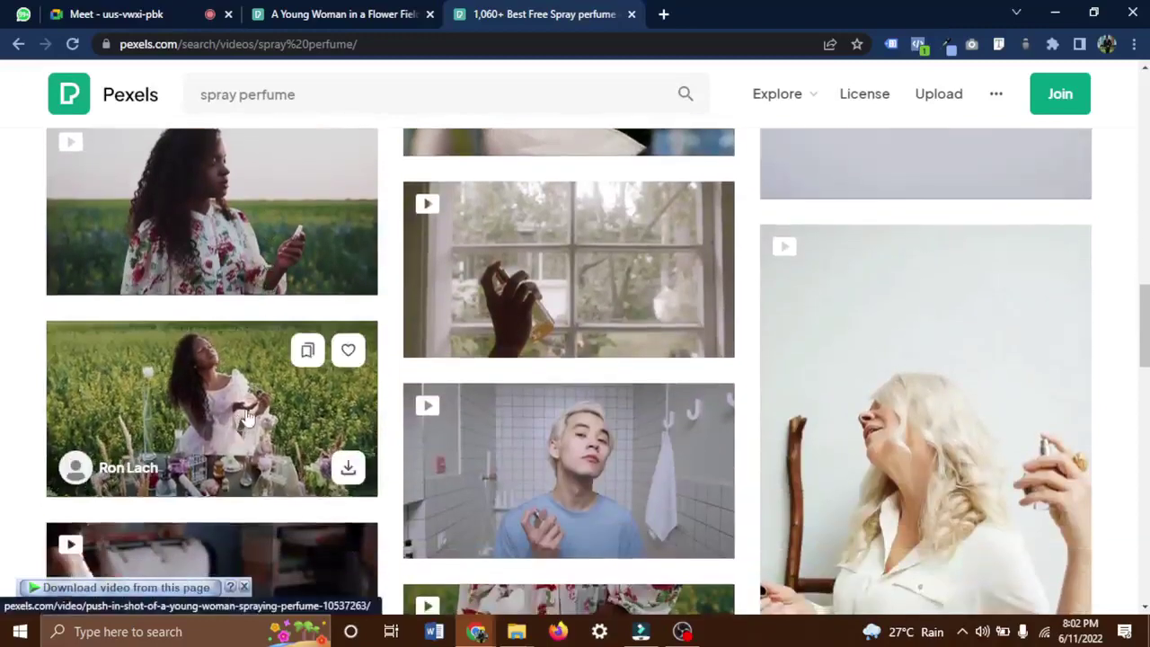
scroll(575, 471, down, 3)
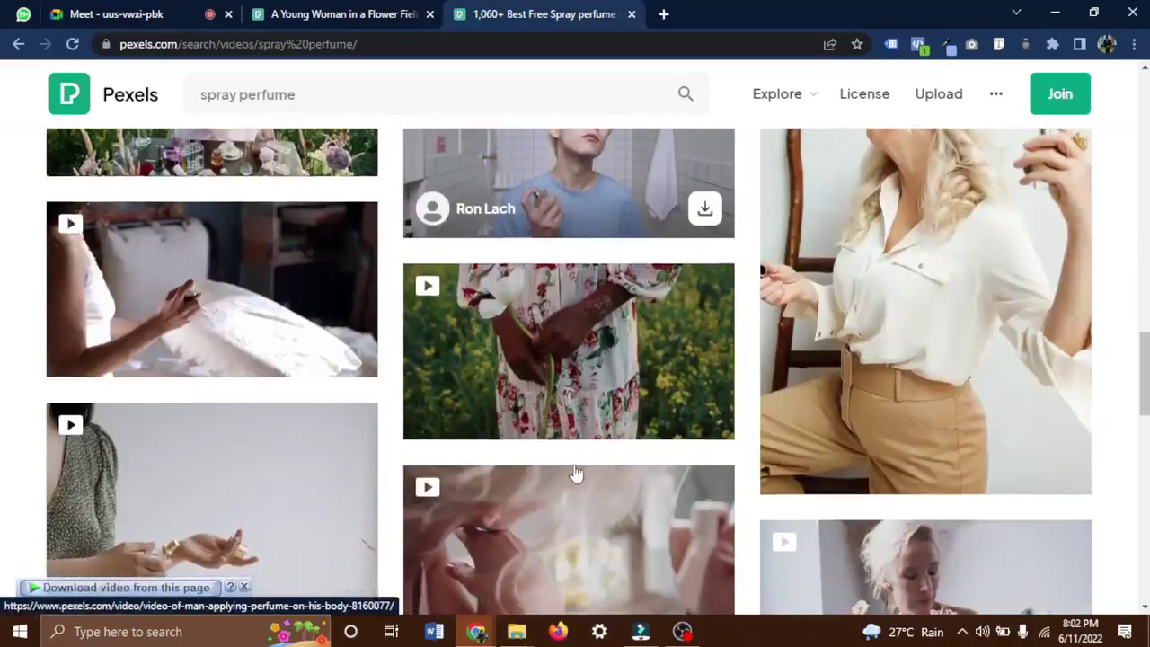
scroll(236, 328, down, 2)
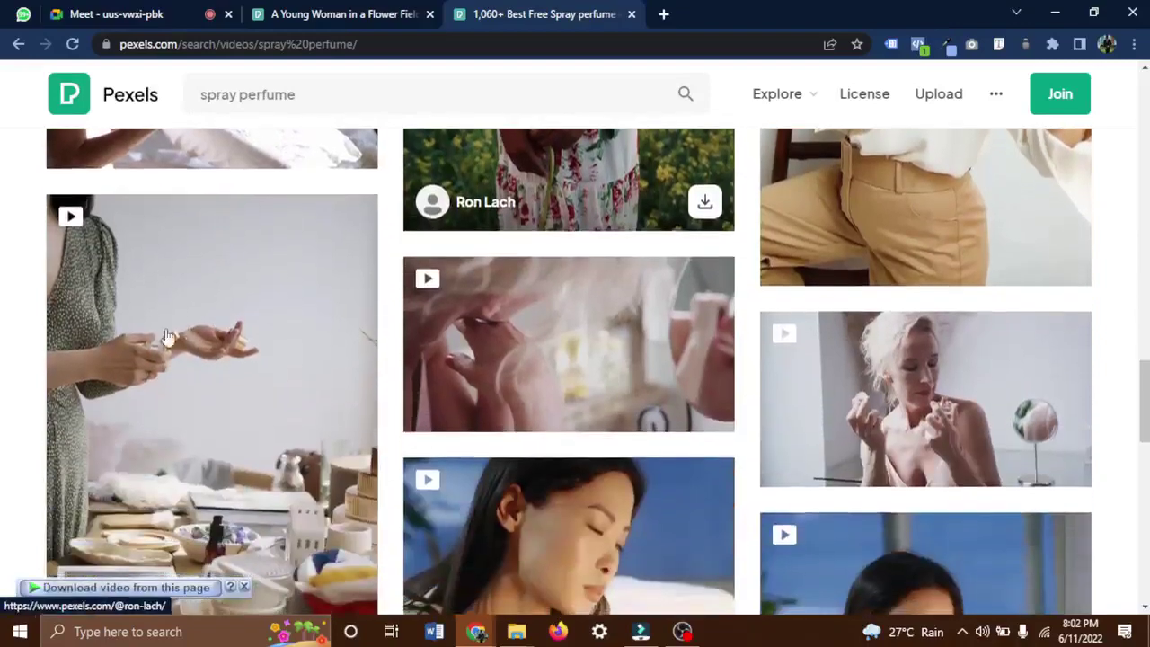
scroll(527, 518, down, 1)
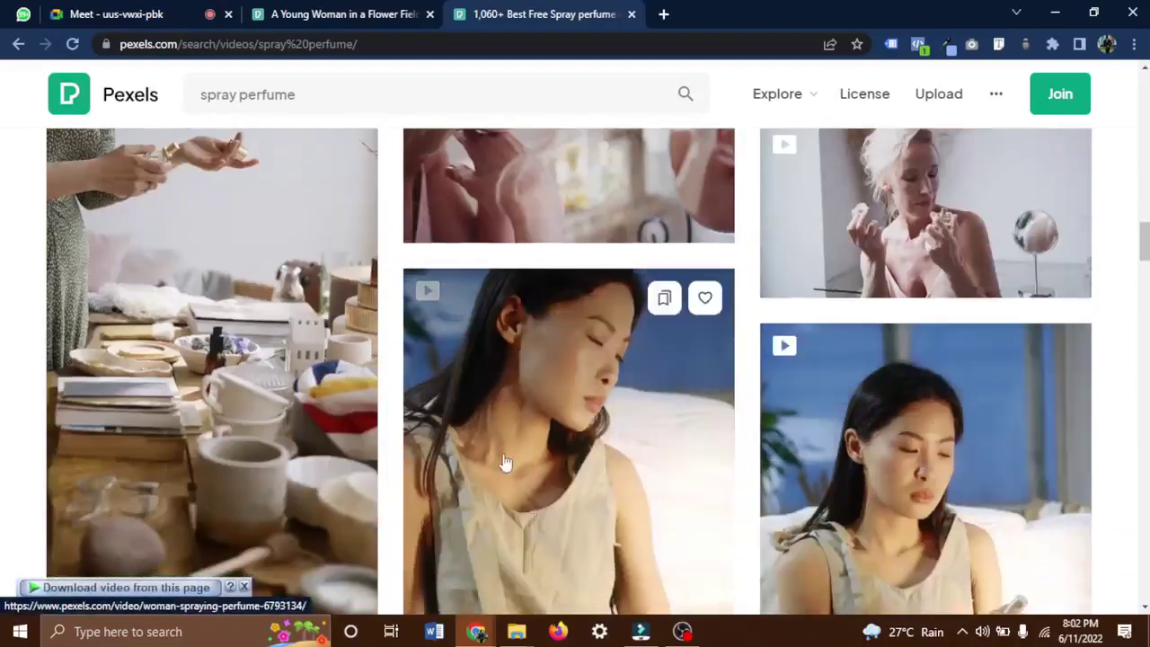
scroll(506, 462, down, 5)
scroll(503, 462, up, 2)
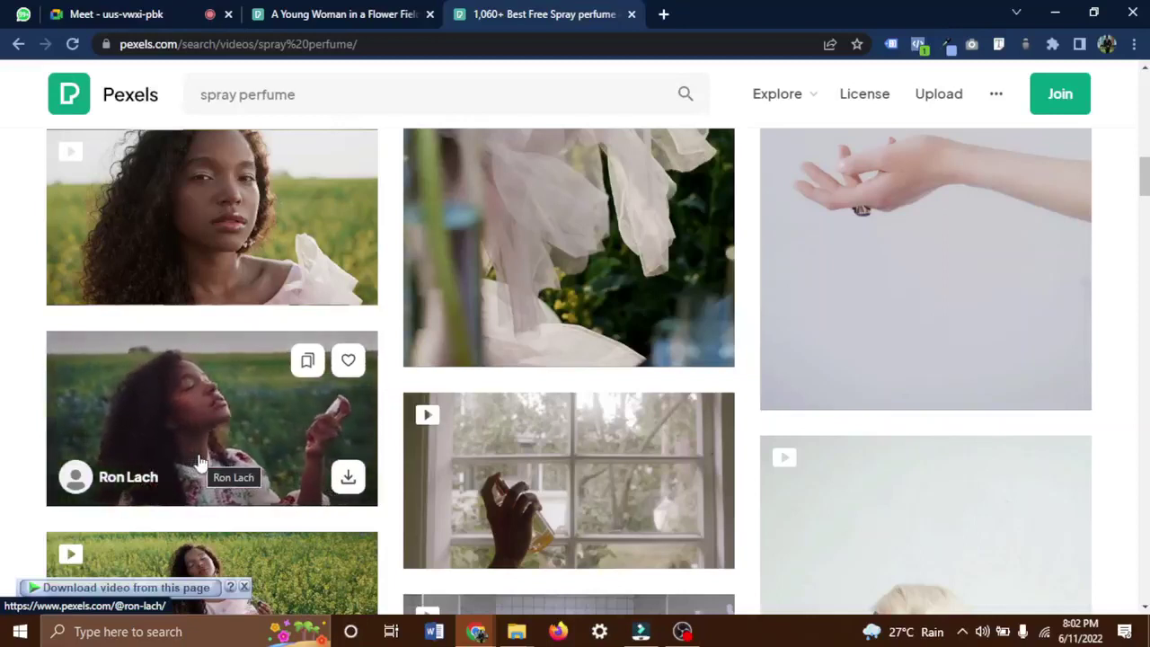
click(200, 423)
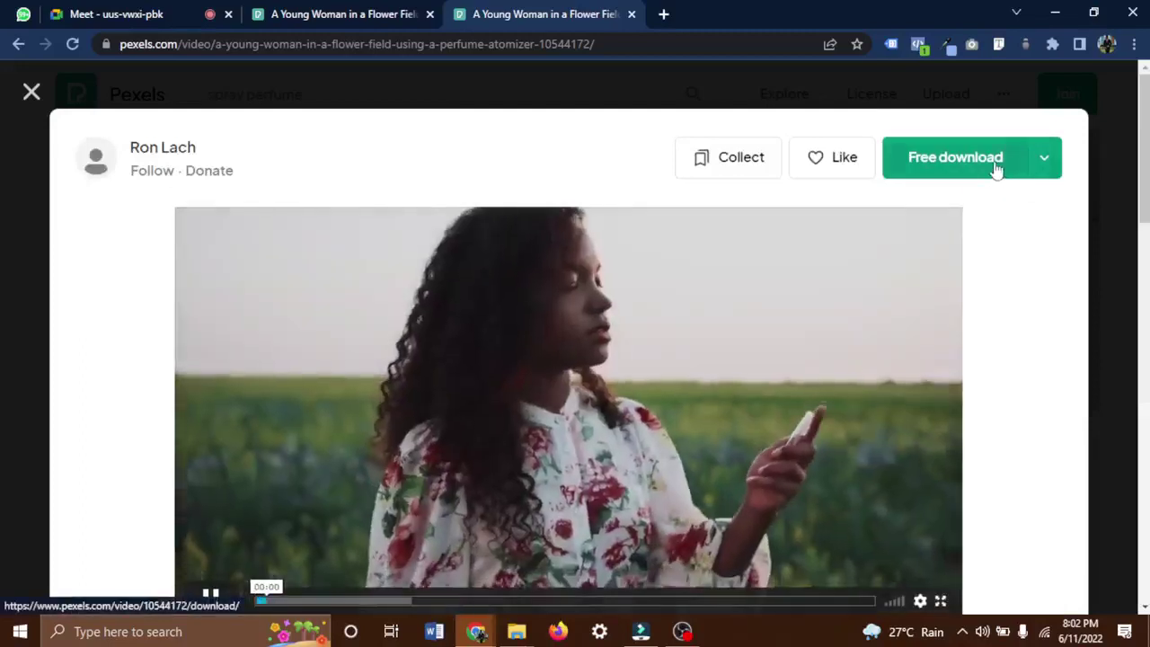
Download the flower-field clip free as a 41.96 MB MP4 into the Videos folder.
click(994, 161)
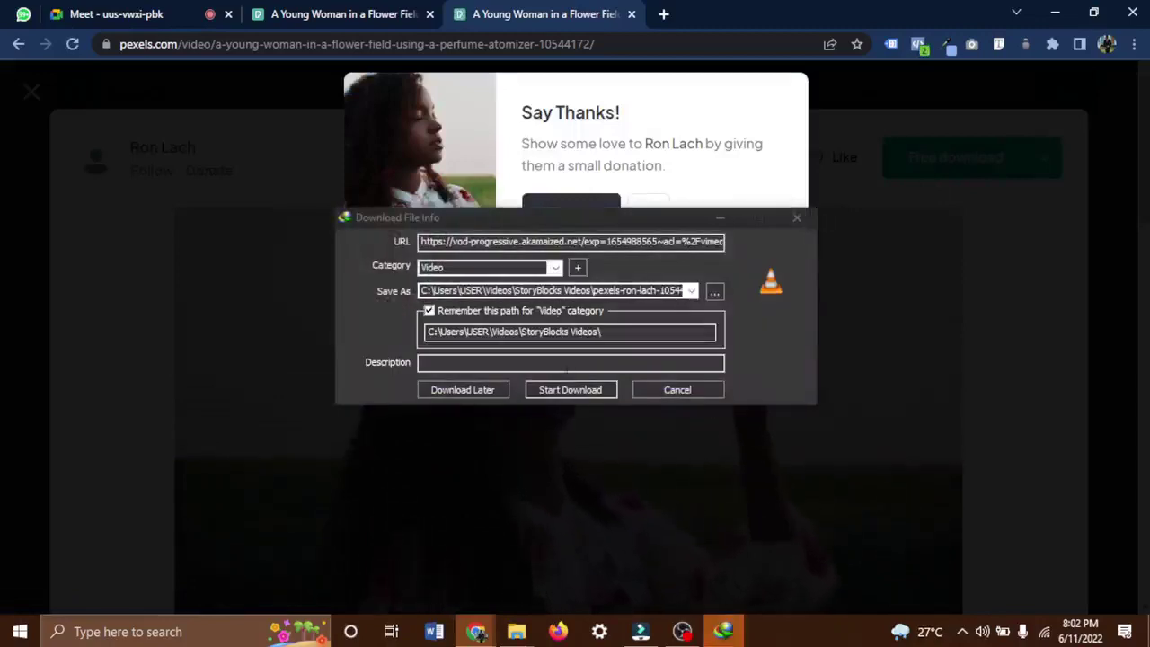
click(567, 389)
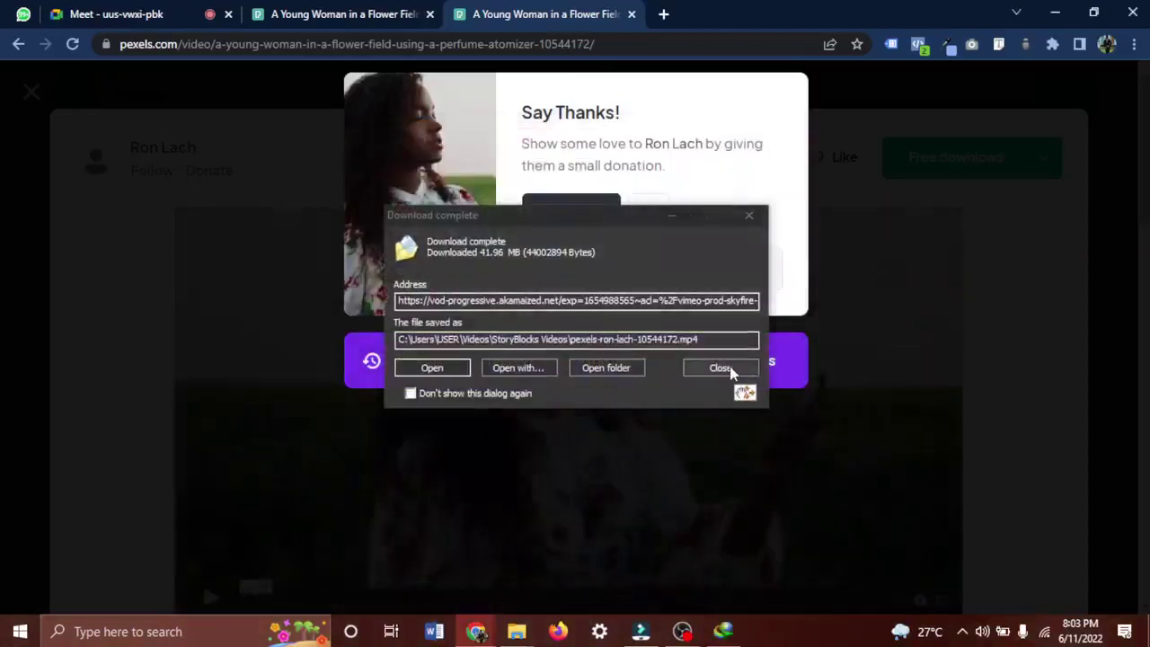
Open the download's folder and drag pexels-ron-lach-10544172 into Filmora's timeline.
click(636, 368)
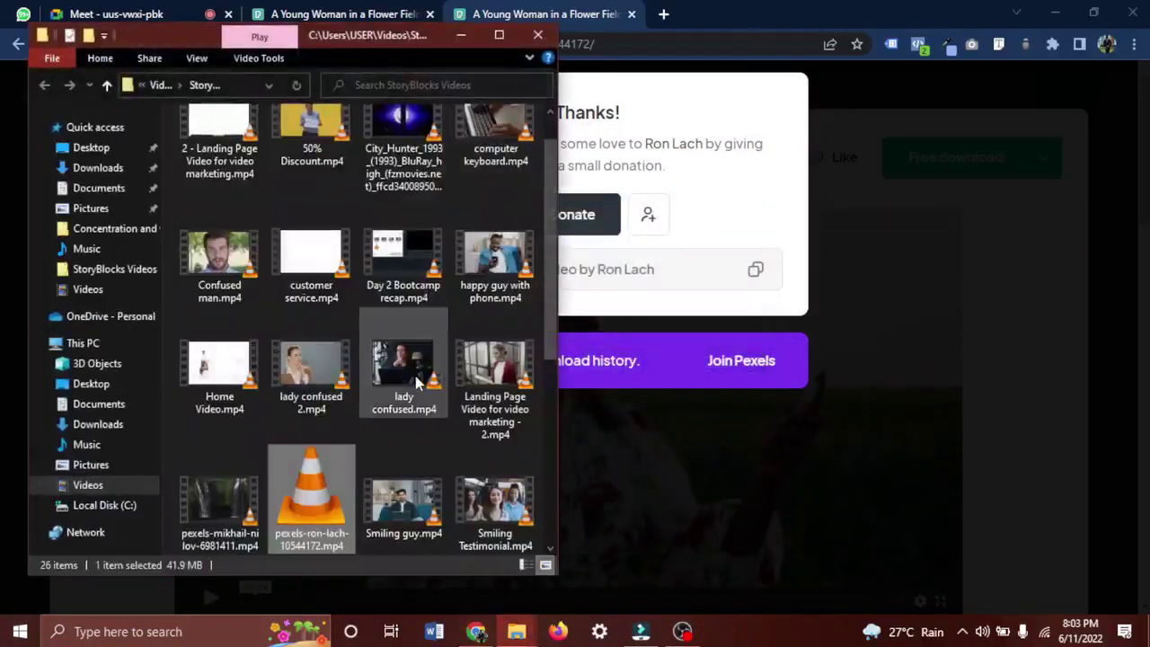
drag(336, 452, 299, 449)
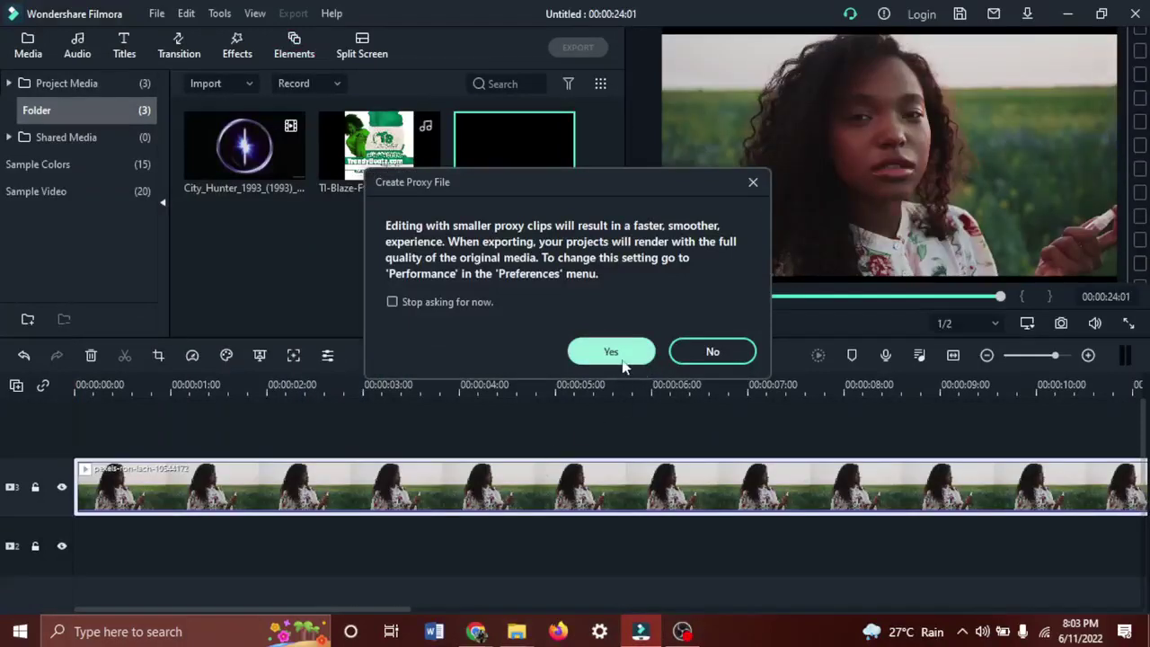
Accept the proxy file, delete the perfume clip from the timeline, and cancel Import Media Files.
click(593, 351)
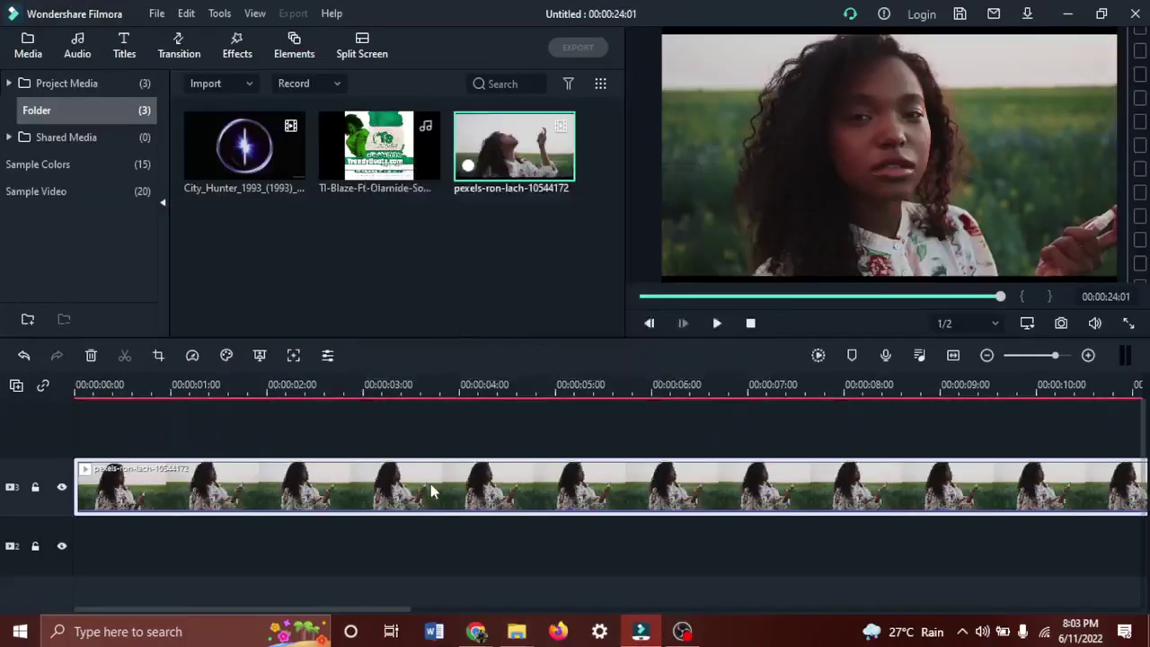
key(Delete)
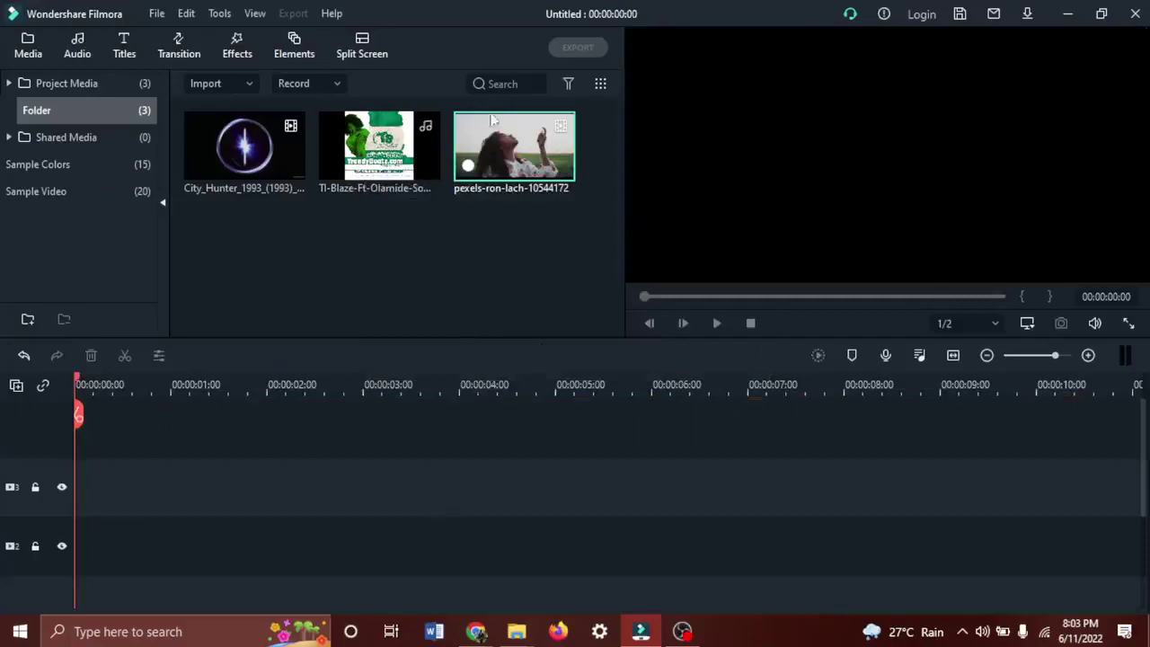
click(215, 86)
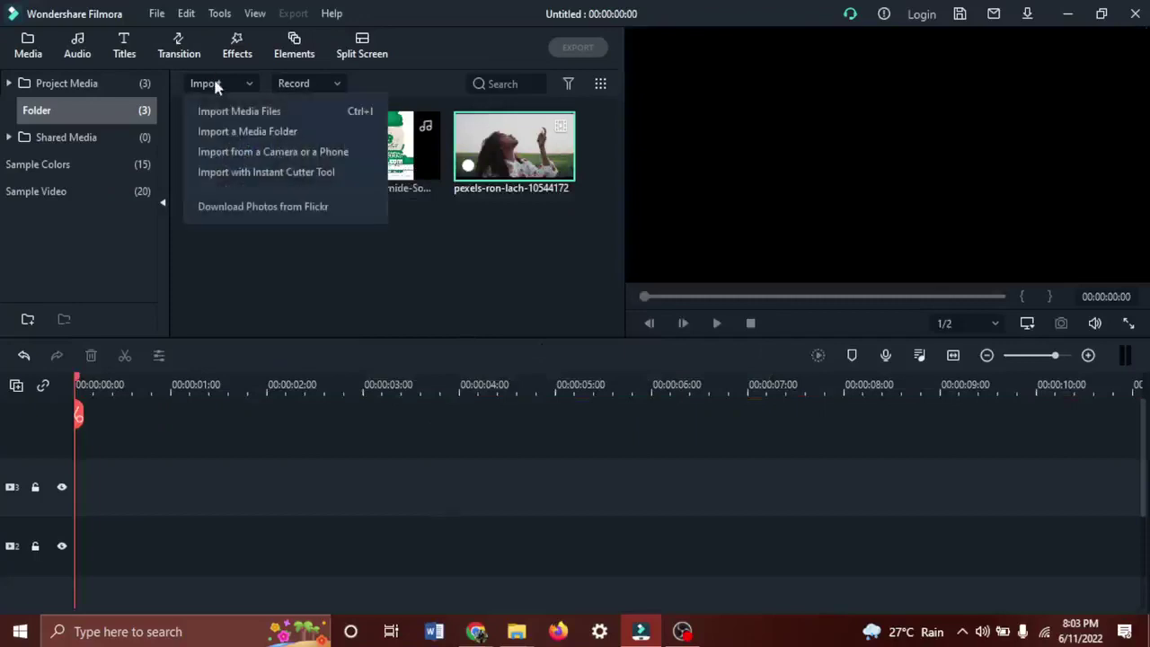
click(255, 109)
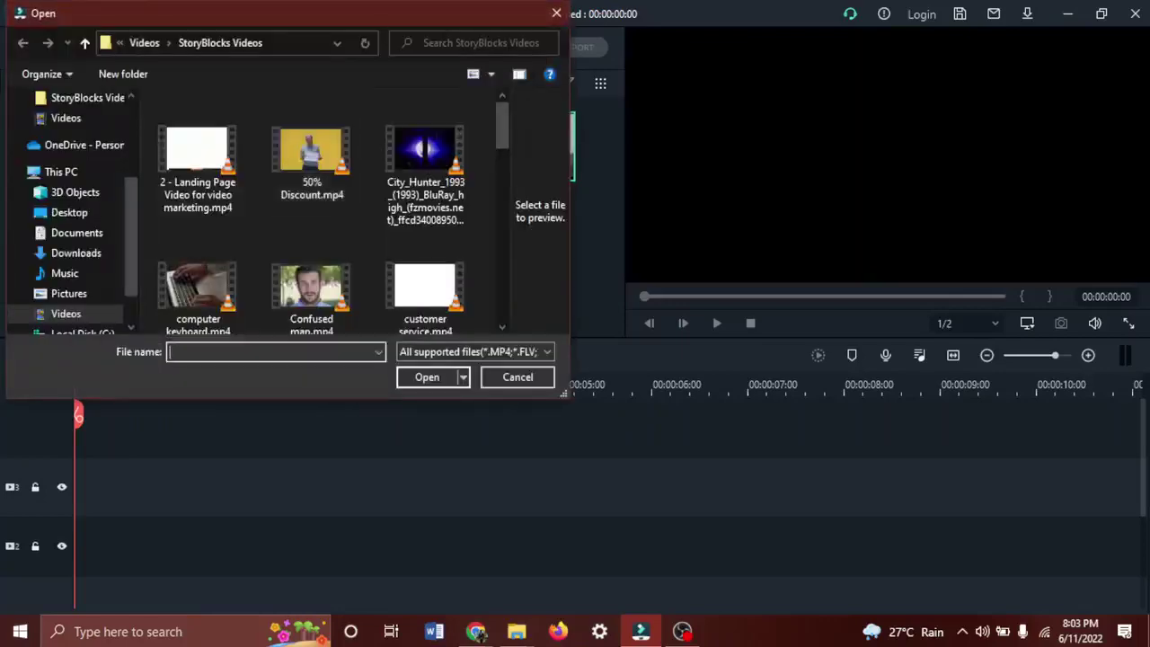
click(556, 13)
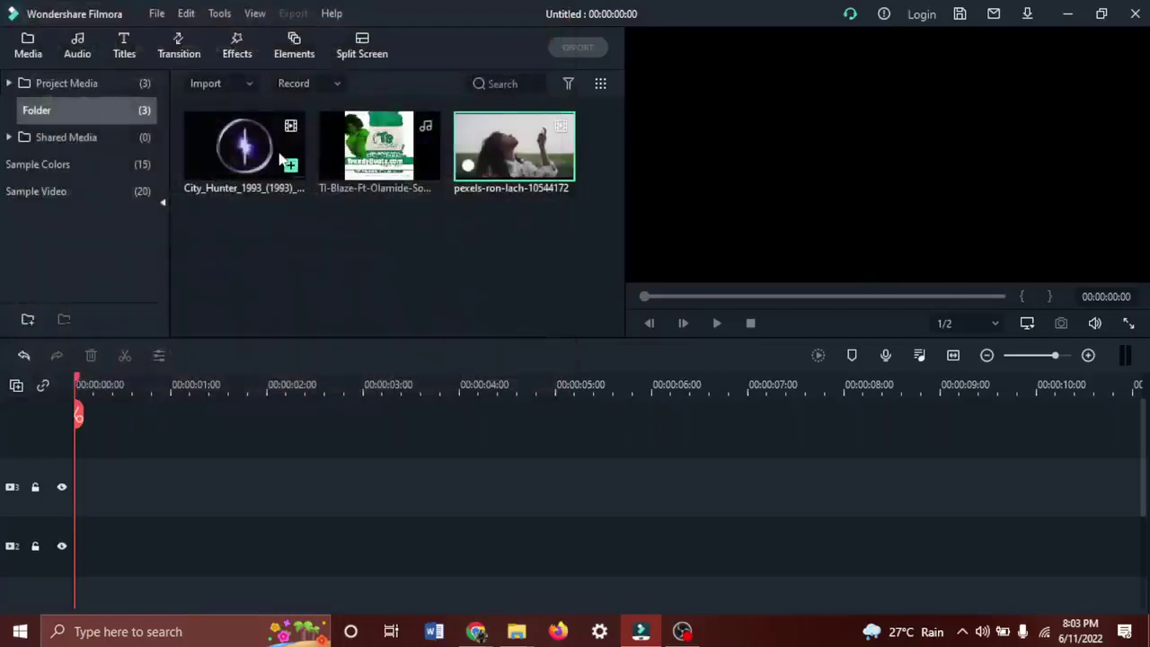
Delete City_Hunter and the Tl-Blaze-Ft-Olamide track from the media bin, leaving only the perfume clip.
click(253, 159)
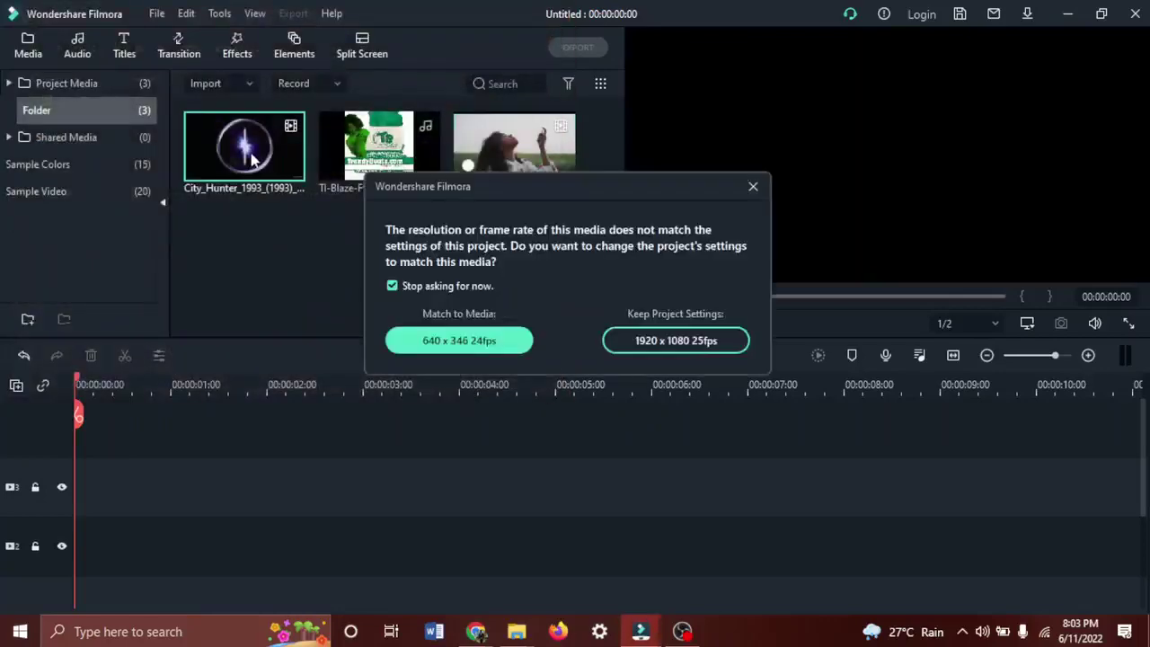
click(753, 186)
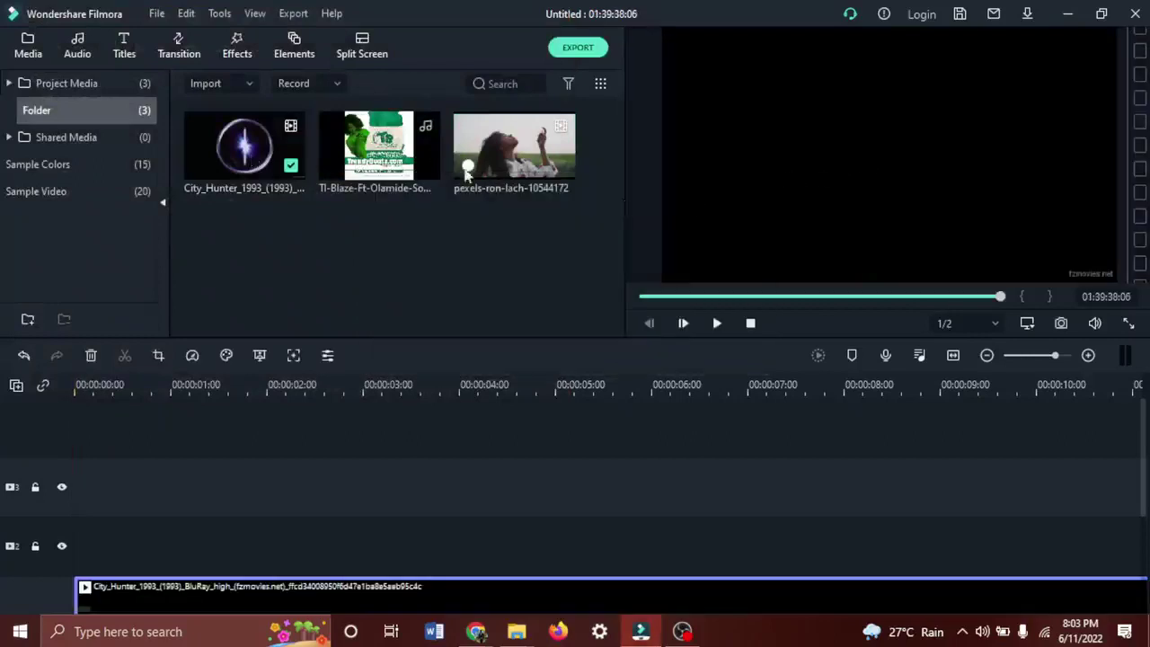
click(215, 146)
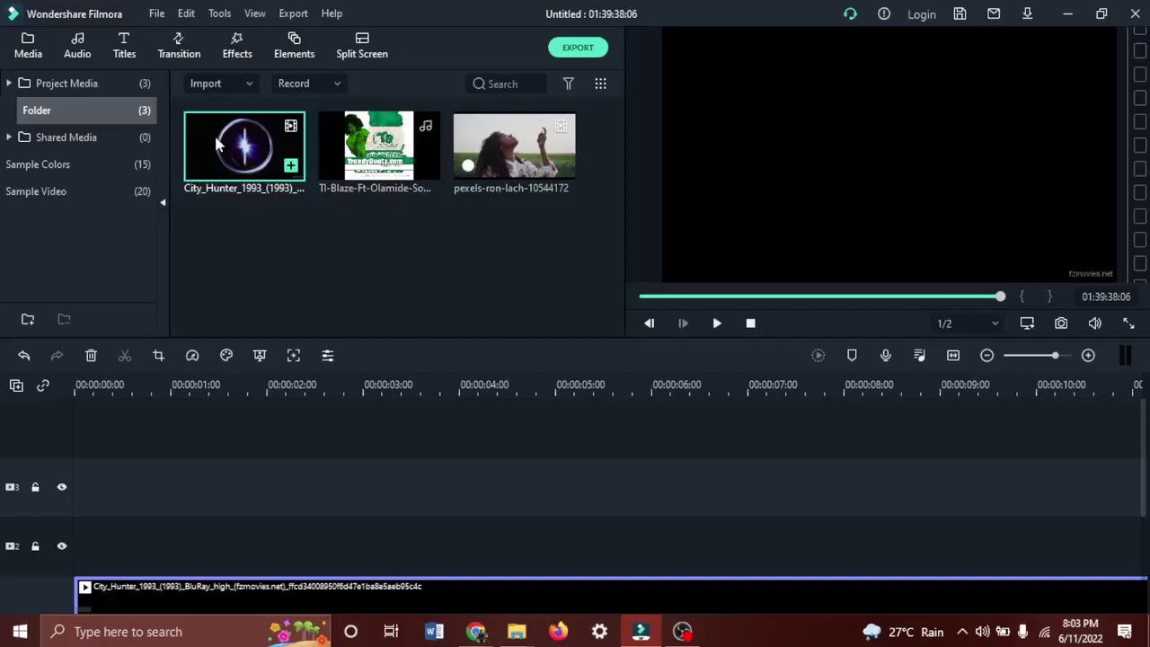
key(Delete)
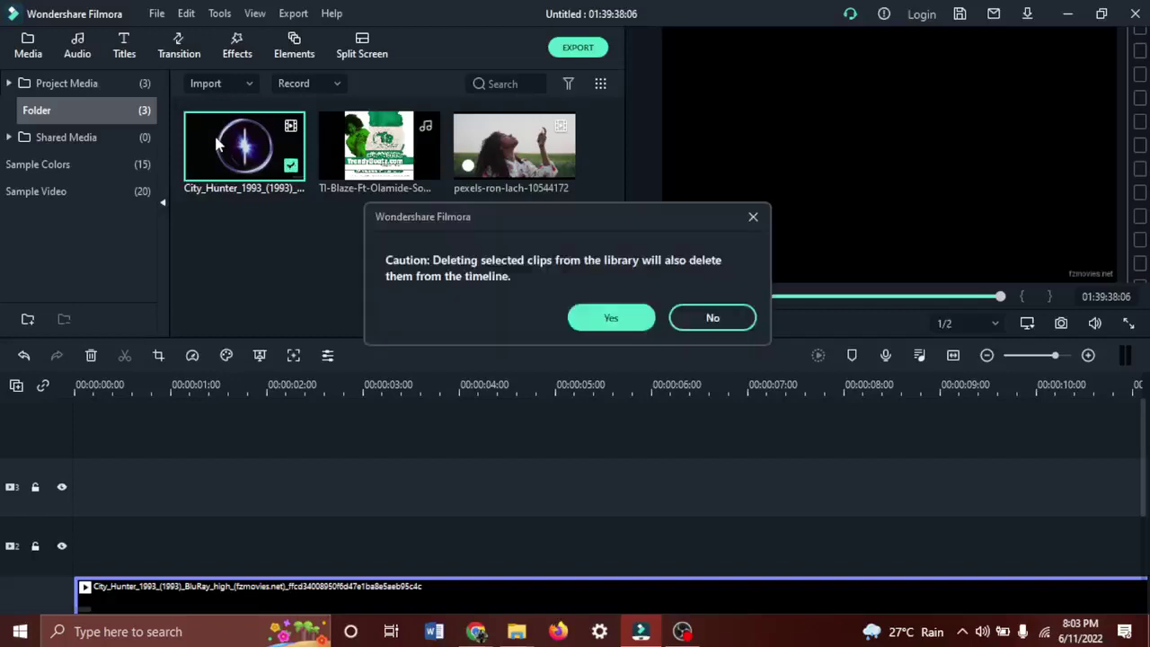
click(612, 318)
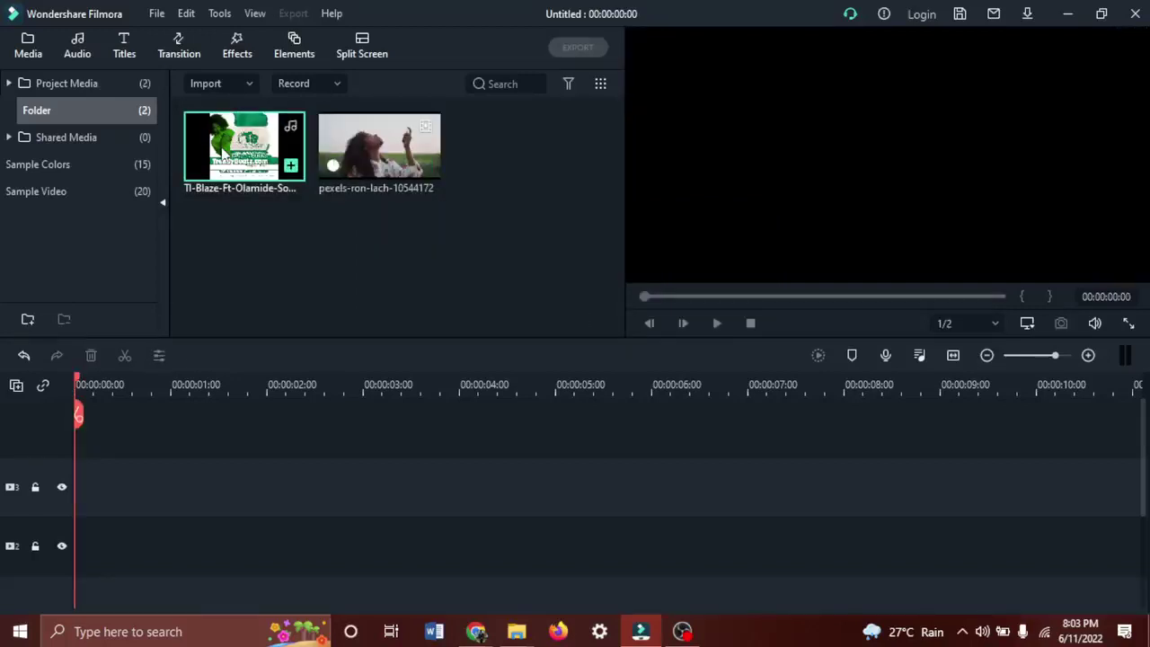
key(Delete)
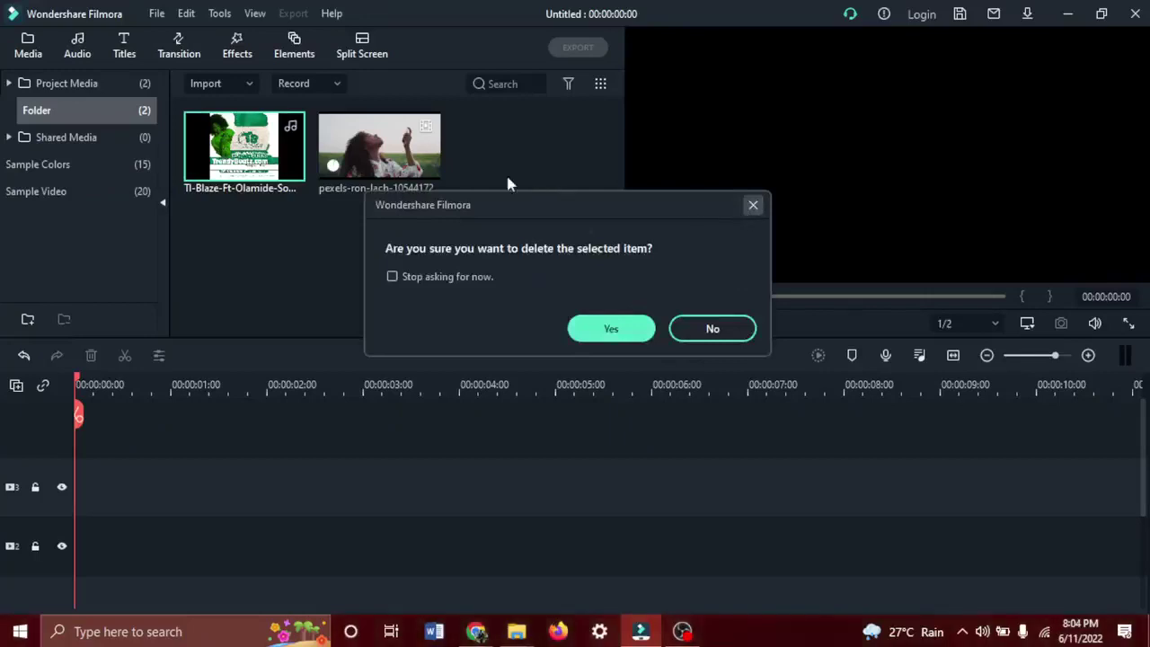
click(611, 328)
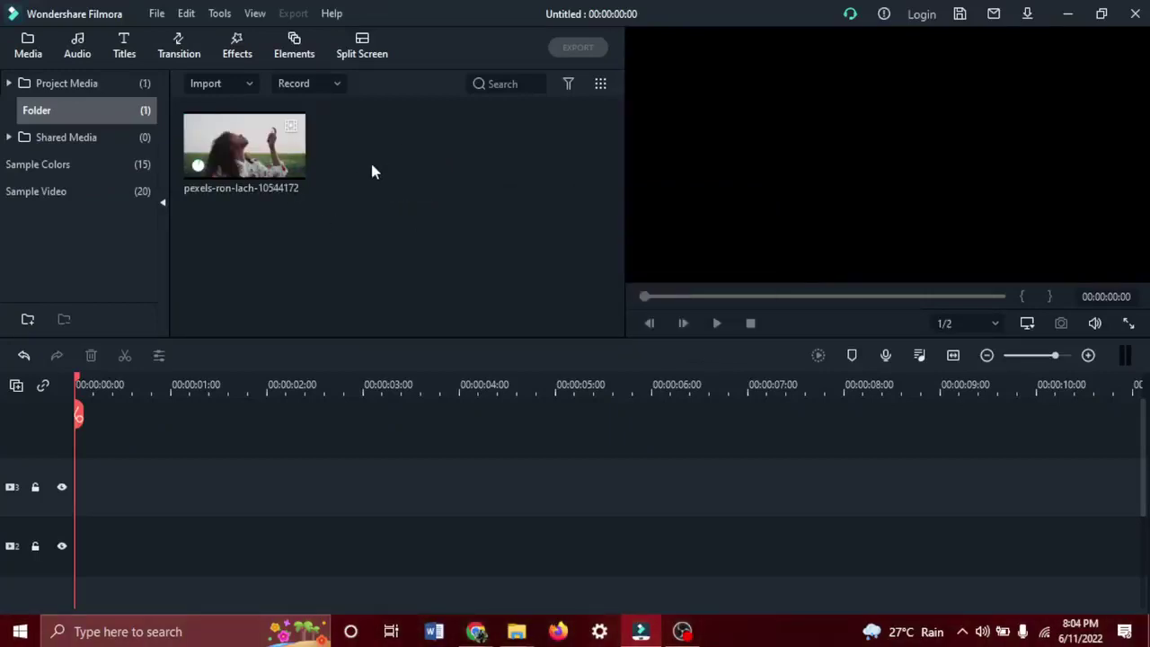
Drag the pexels-ron-lach-10544172 clip from the media panel onto a timeline video track.
right_click(228, 159)
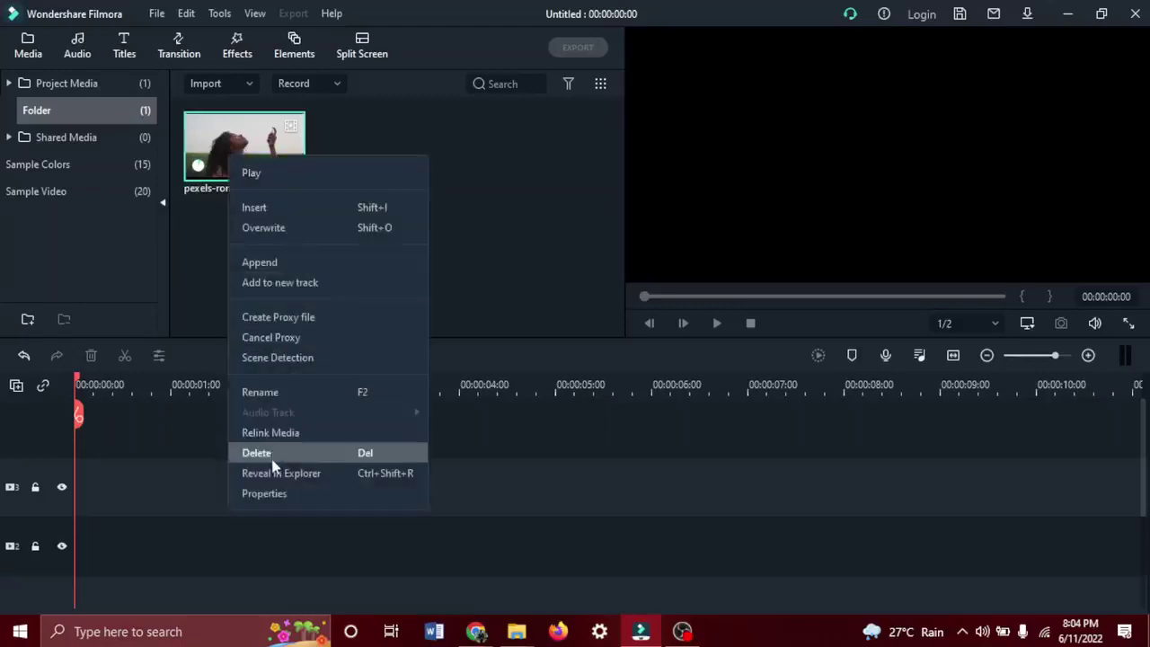
click(480, 267)
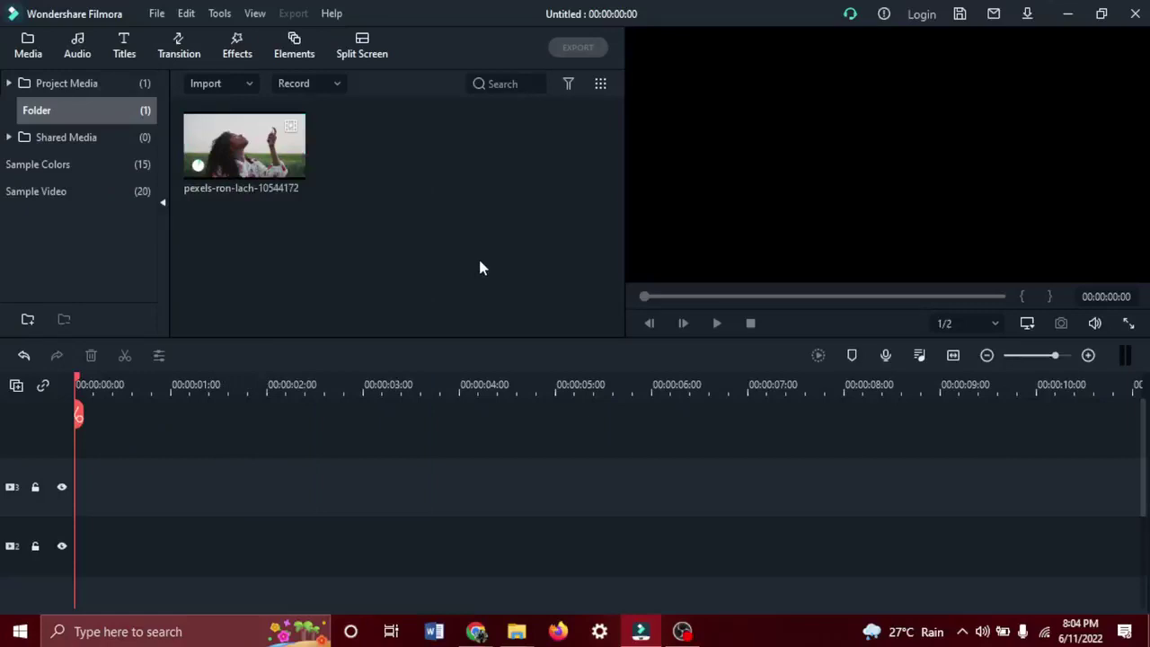
mouse_move(252, 154)
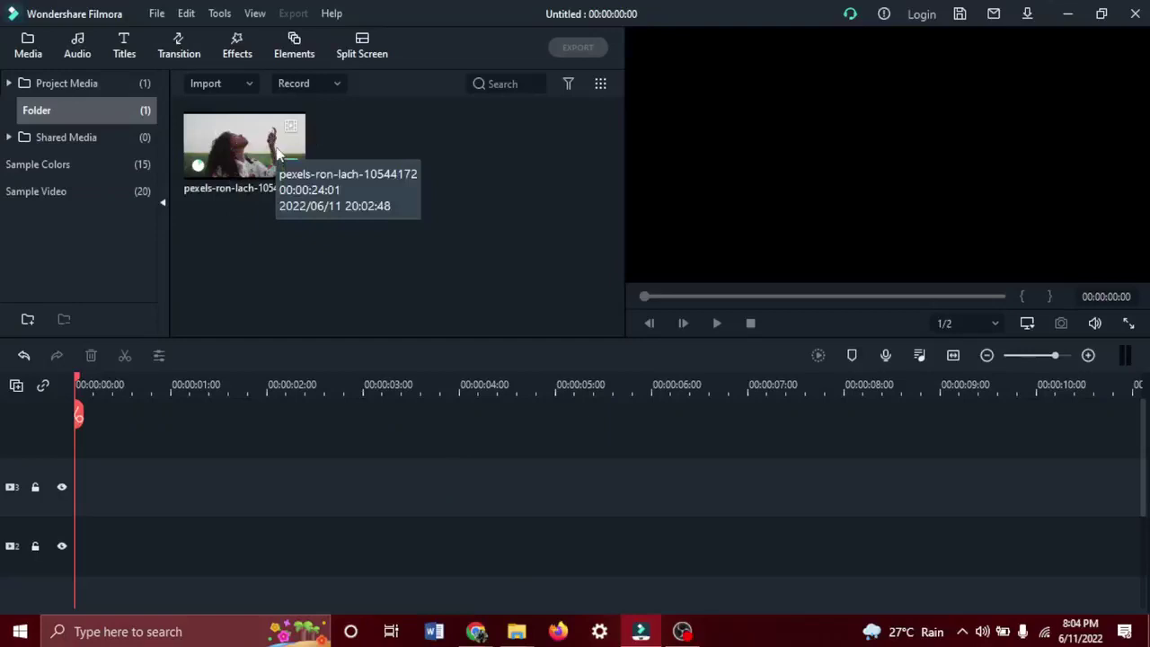
drag(245, 160, 58, 485)
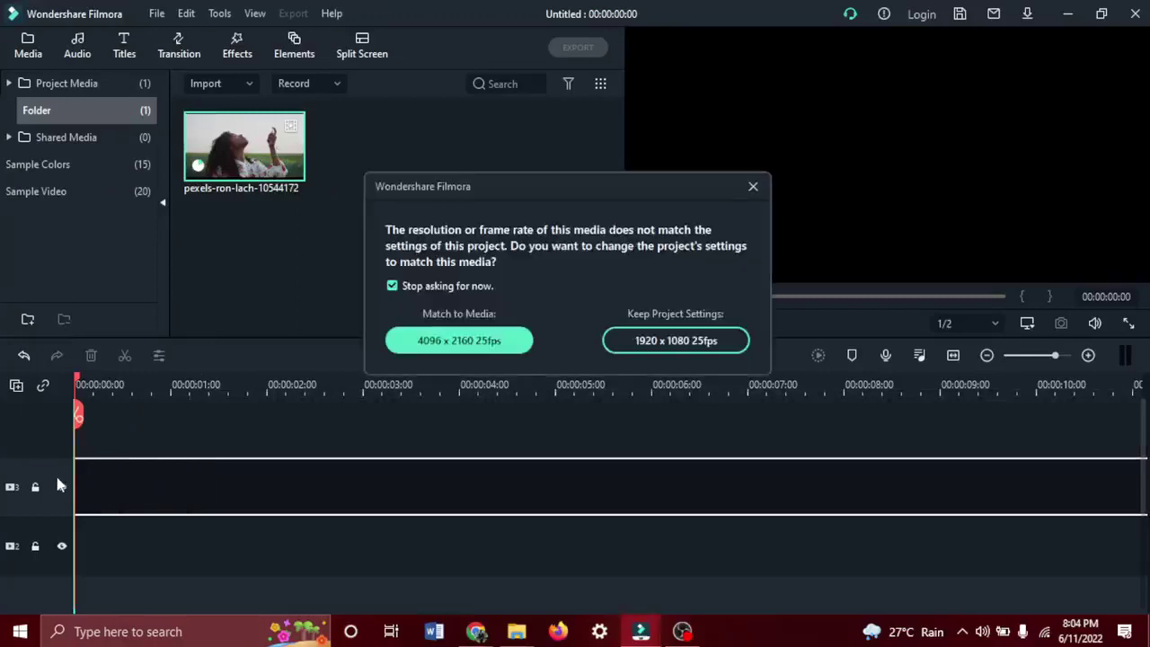
Keep the 1920x1080 project settings and preview the perfume clip from its start.
click(676, 340)
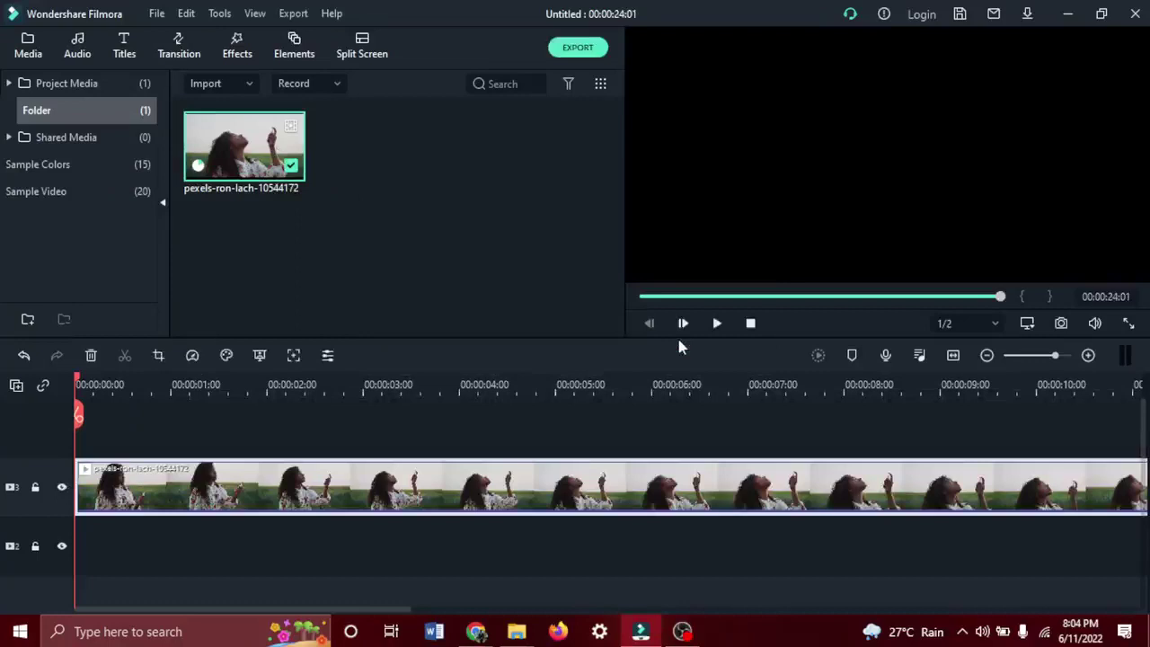
key(space)
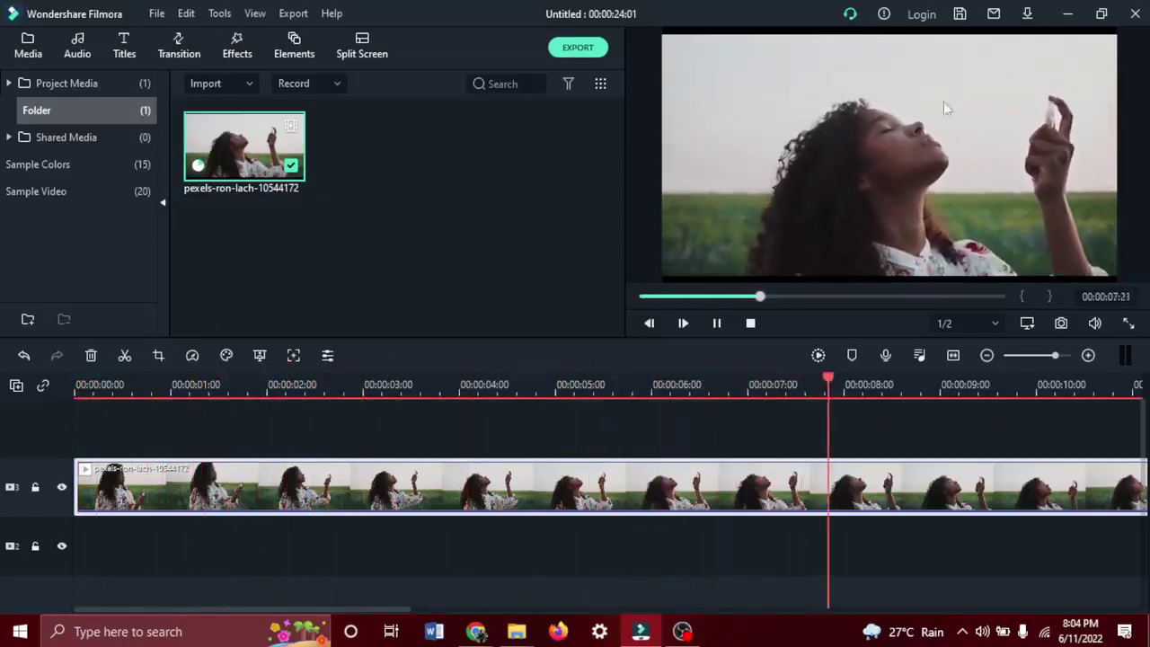
click(170, 385)
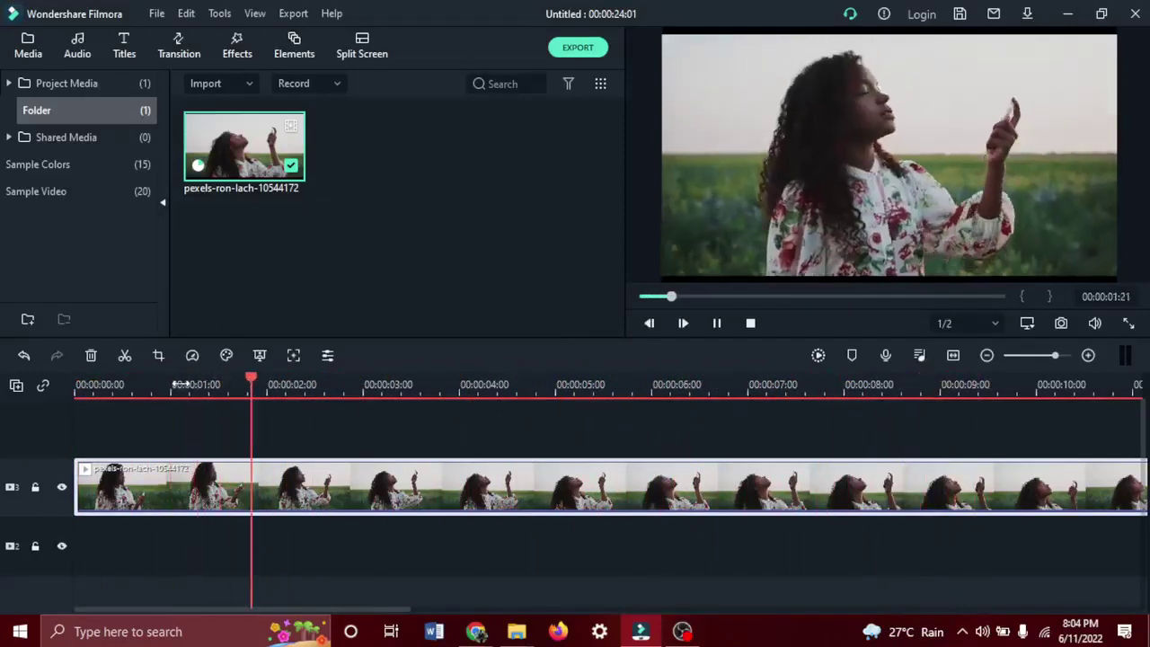
key(space)
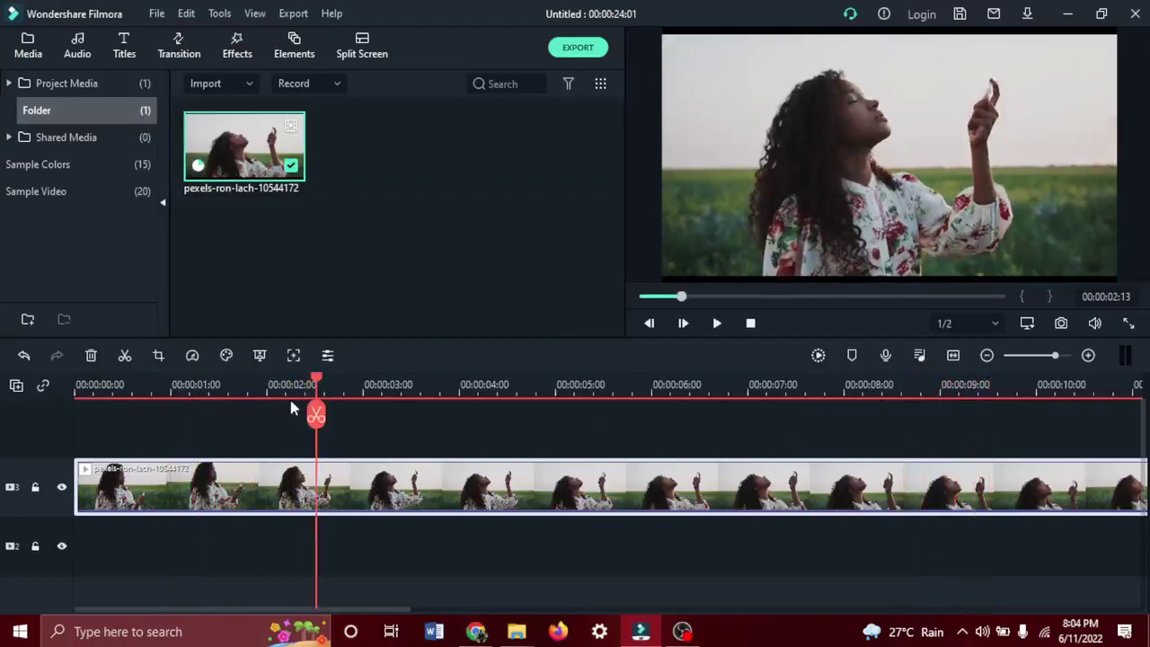
drag(316, 414, 55, 382)
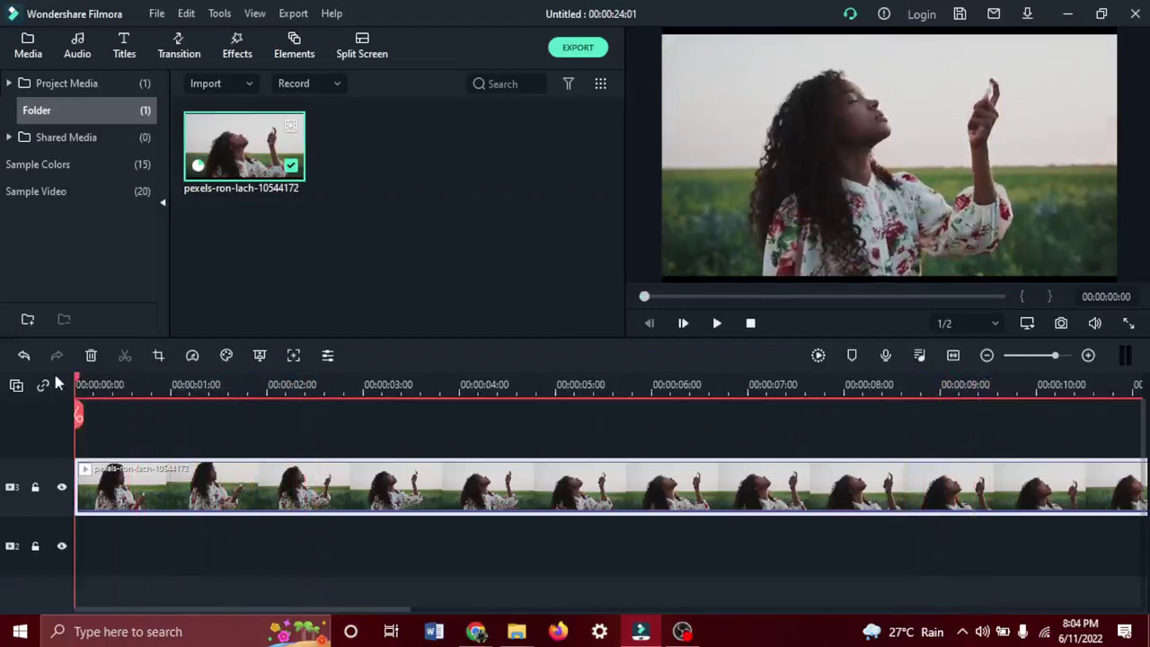
click(79, 386)
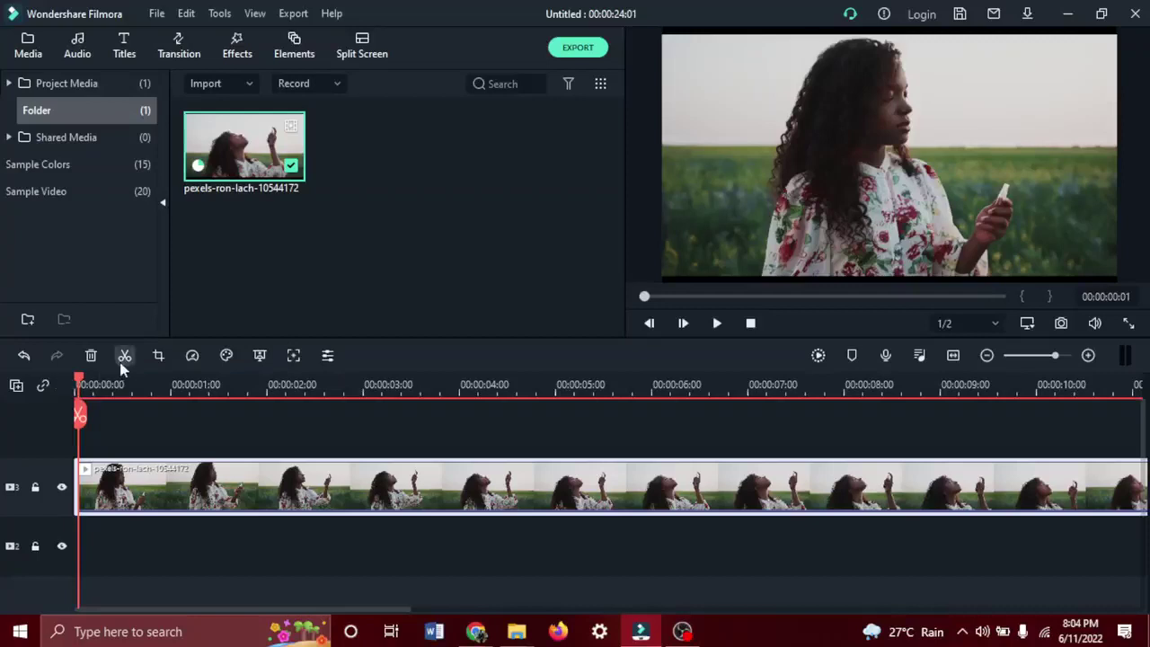
key(space)
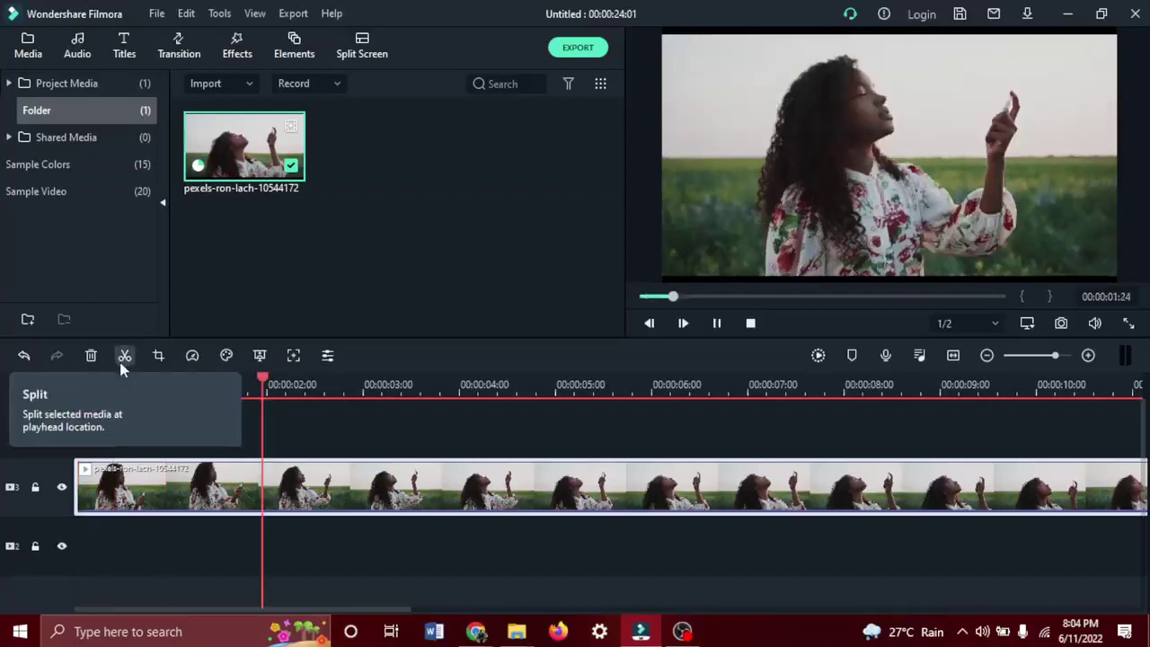
key(space)
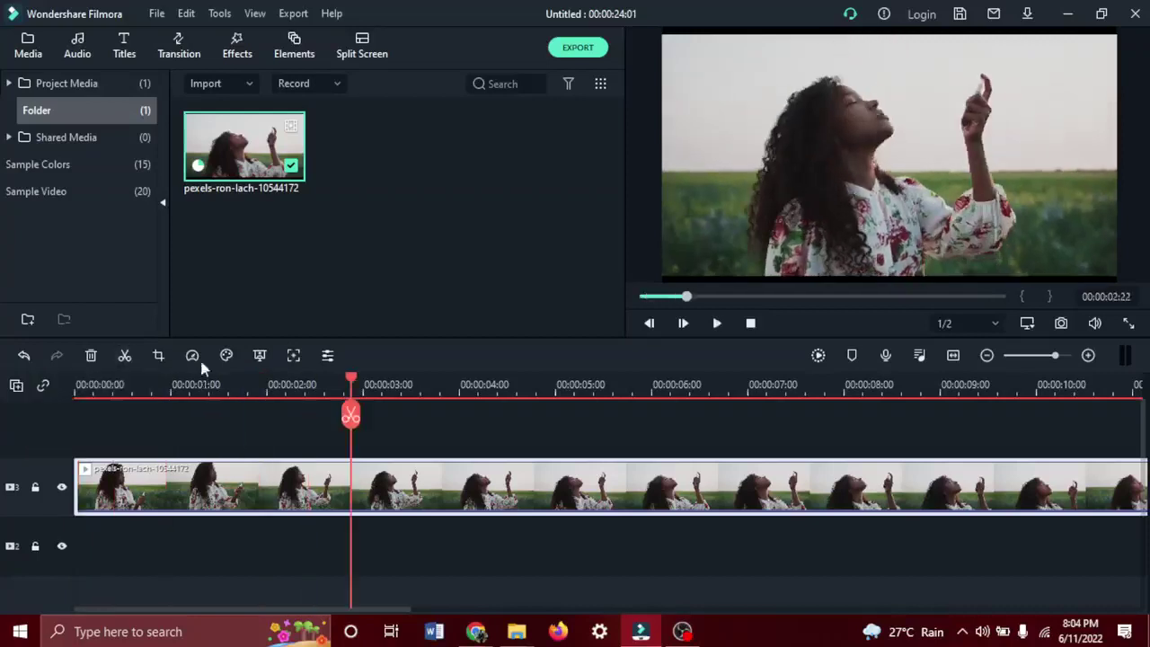
Split the clip at 00:00:02:23 and ripple-delete the opening part, undoing a test move.
drag(353, 419, 358, 430)
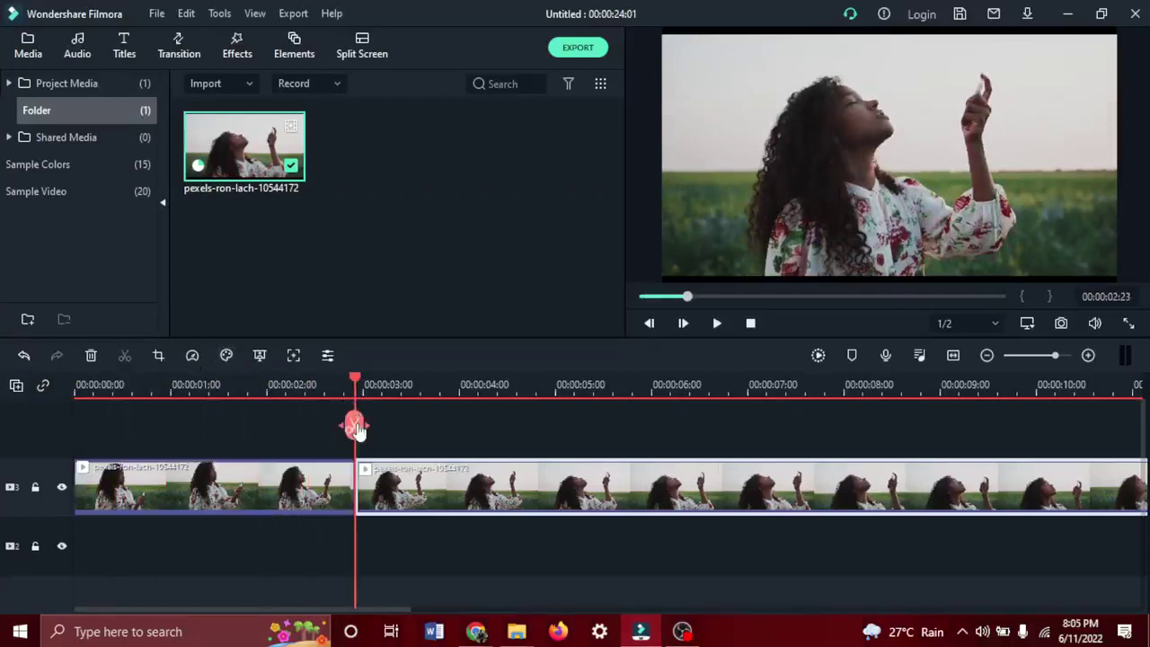
click(293, 491)
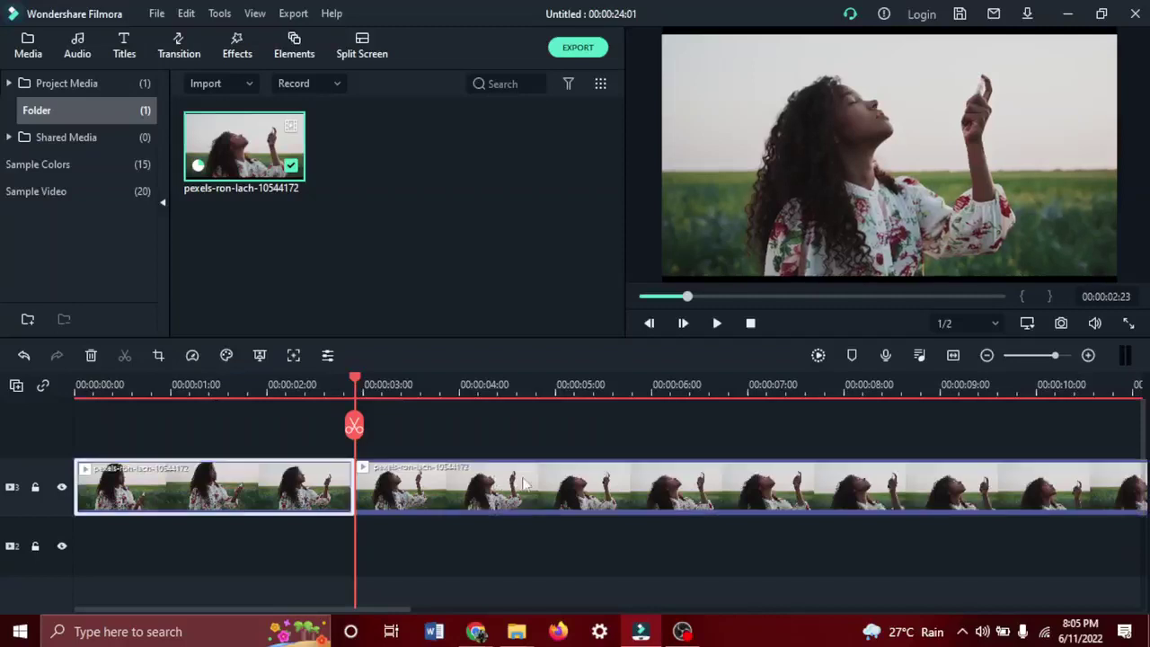
key(Delete)
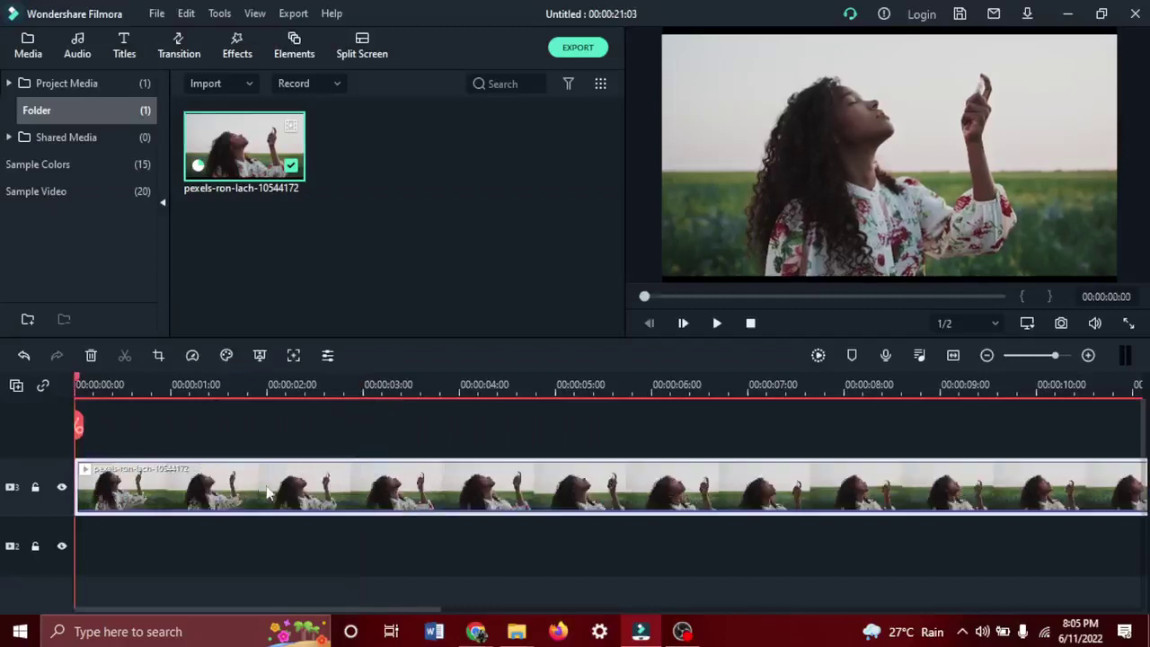
drag(299, 497, 452, 494)
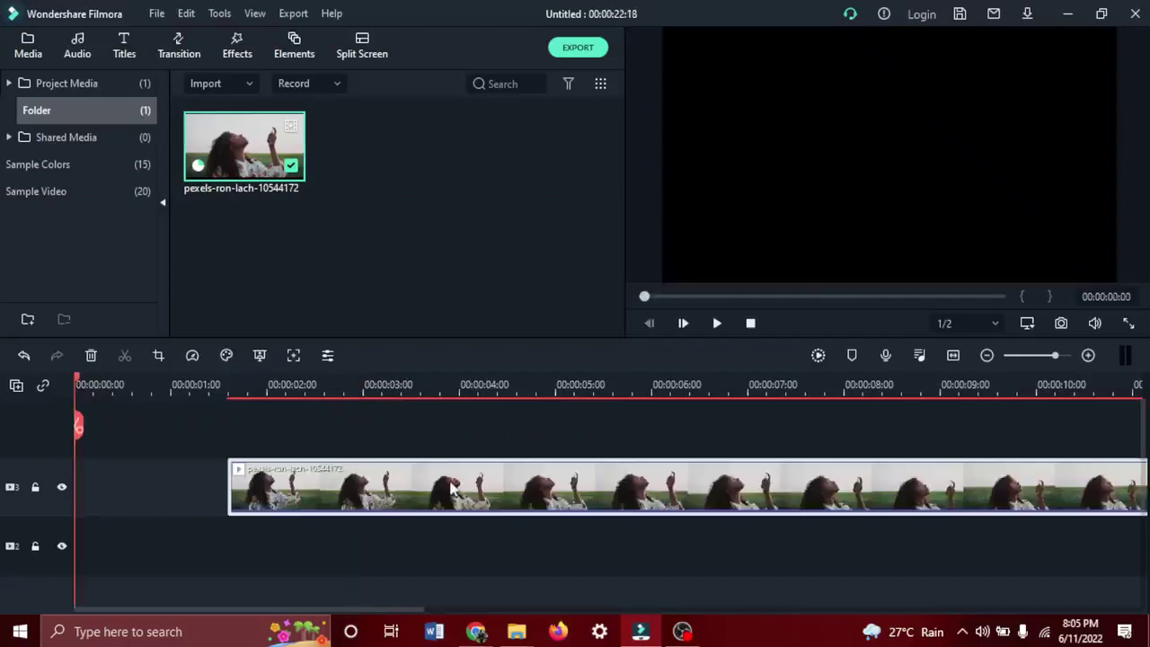
key(ctrl+z)
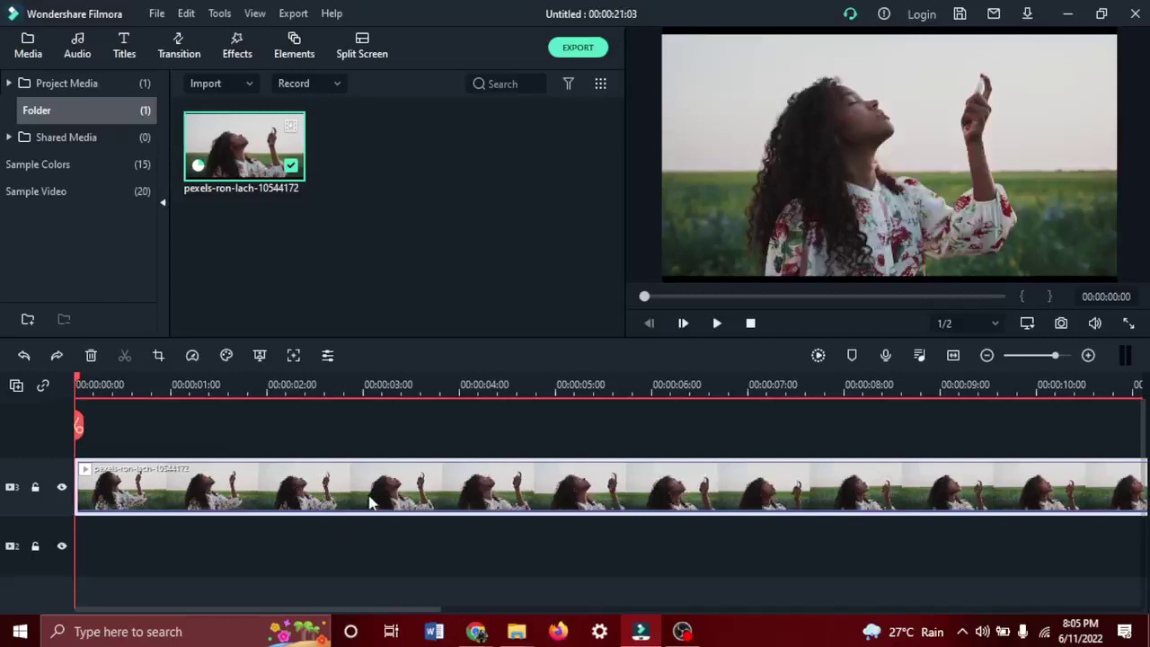
Reposition the clip along the track, then delete it from the timeline.
drag(362, 503, 411, 500)
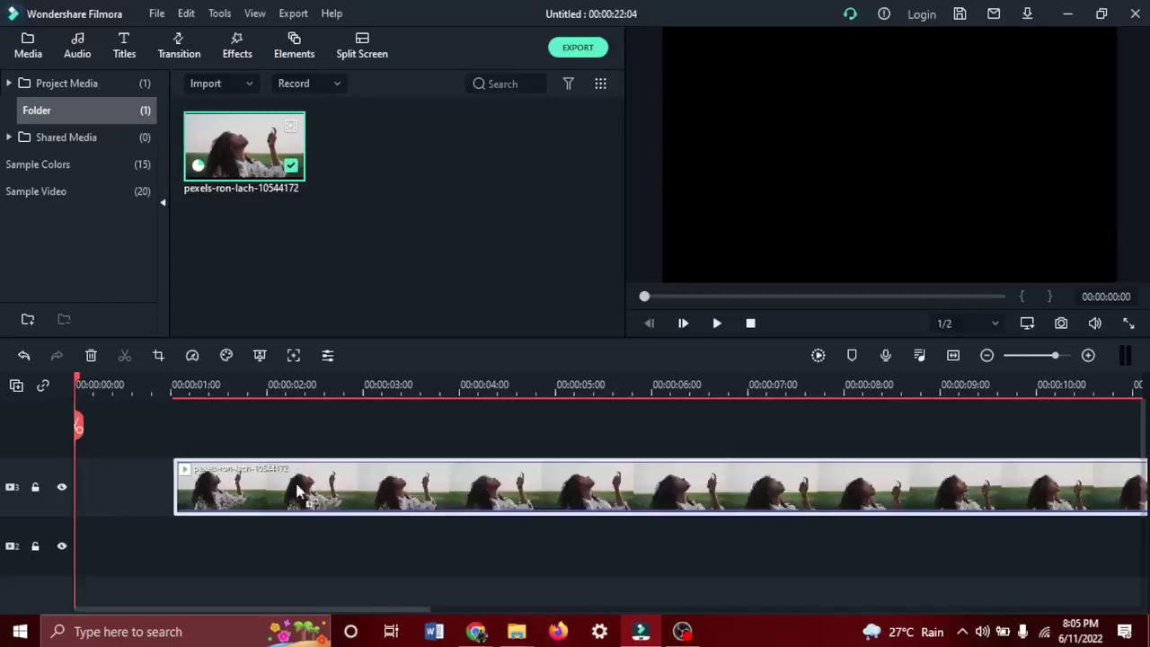
drag(306, 498, 124, 469)
key(space)
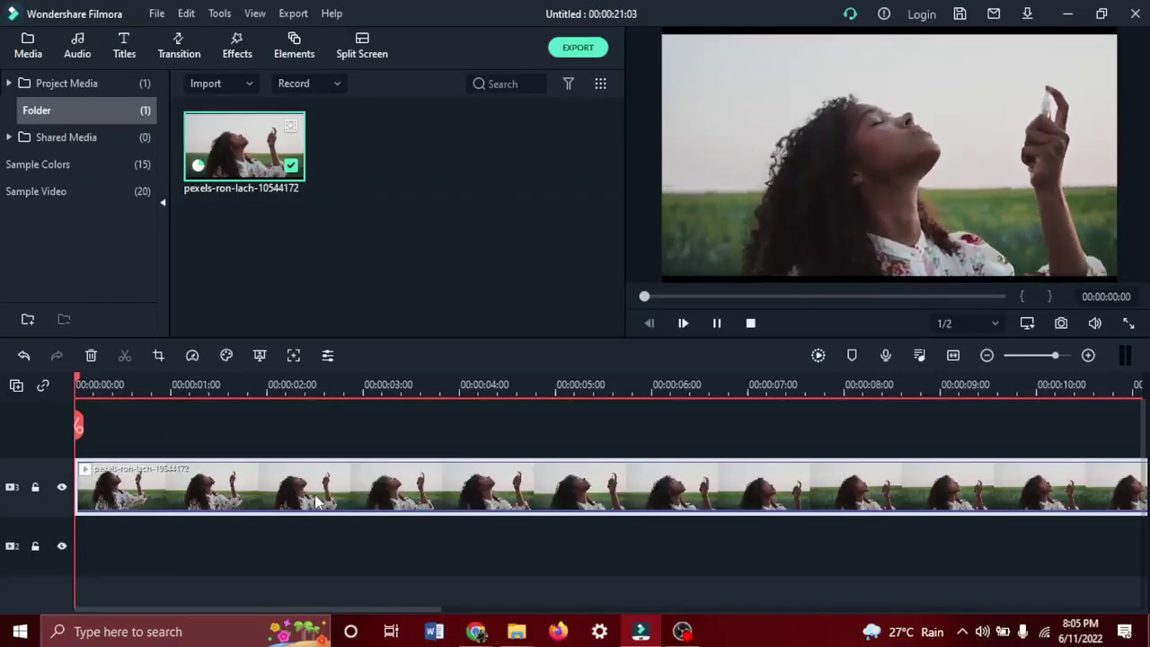
key(Delete)
right_click(443, 433)
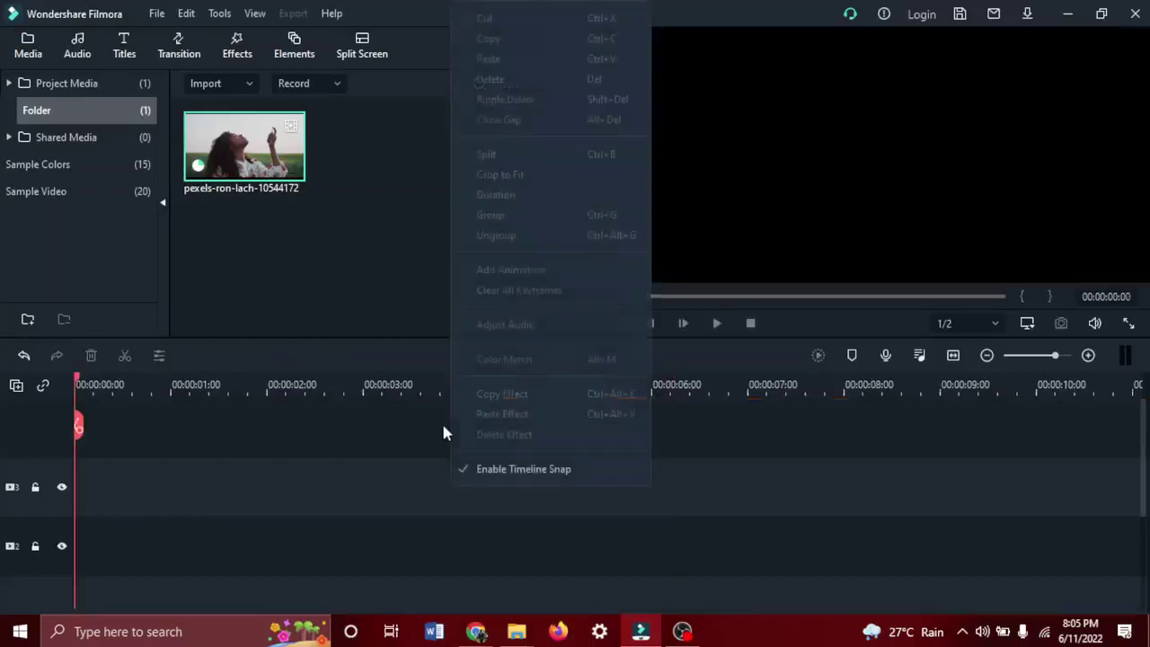
Drag the perfume clip onto Video 1, keep the 1920x1080 project settings, and play it.
click(305, 477)
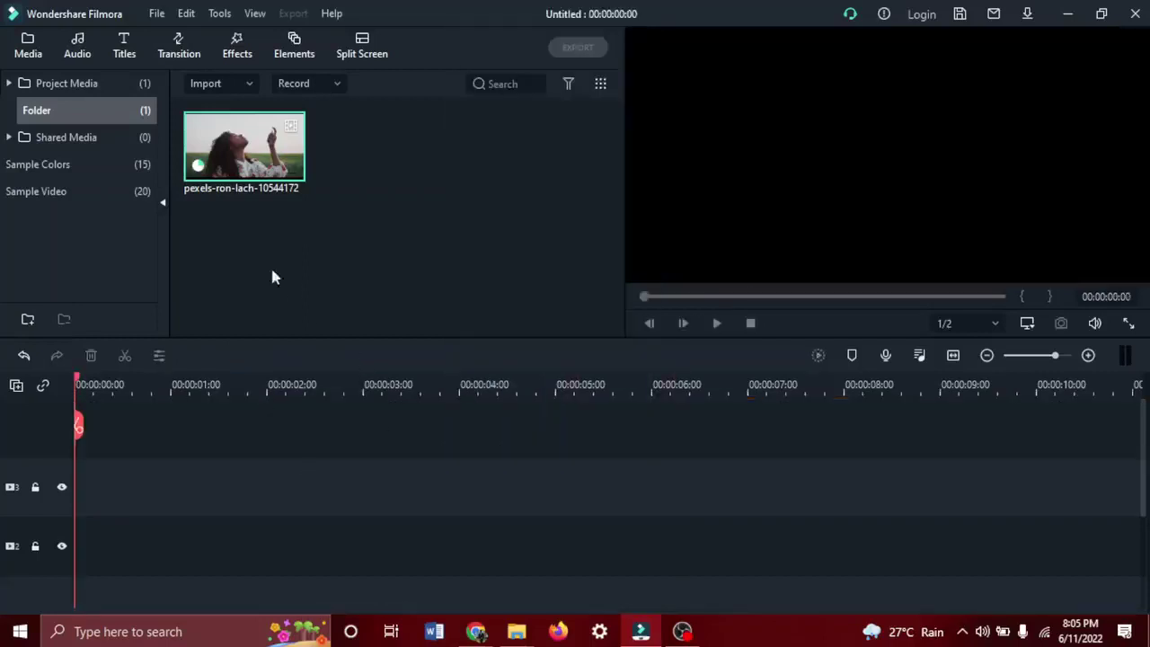
scroll(240, 518, down, 3)
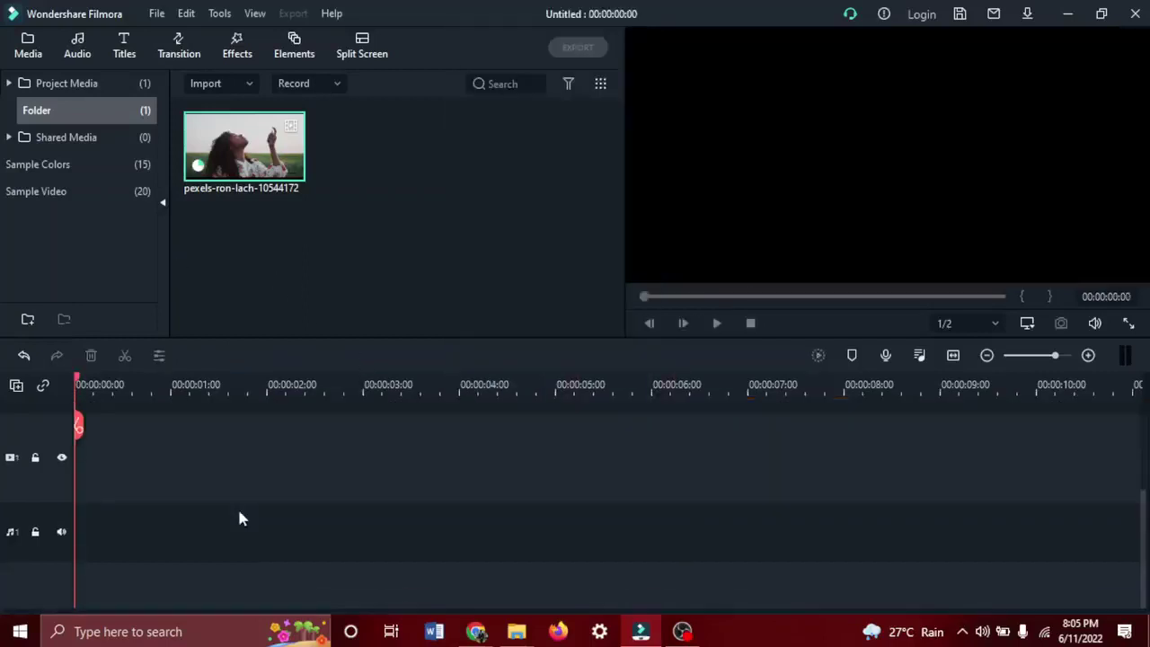
drag(217, 177, 51, 447)
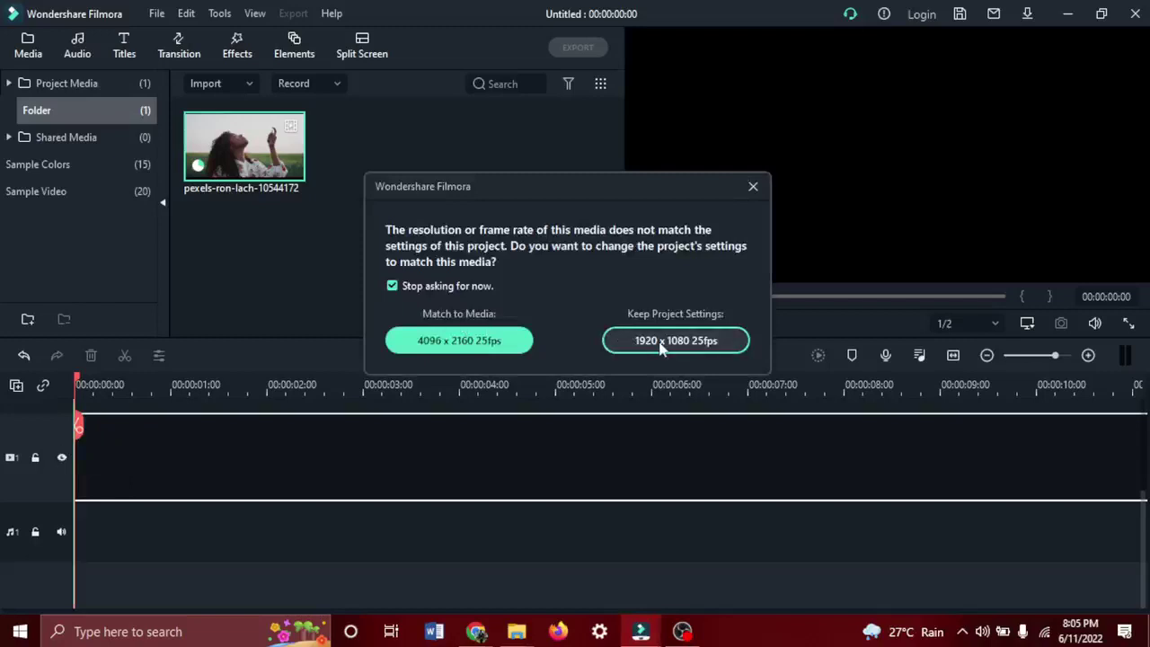
click(662, 342)
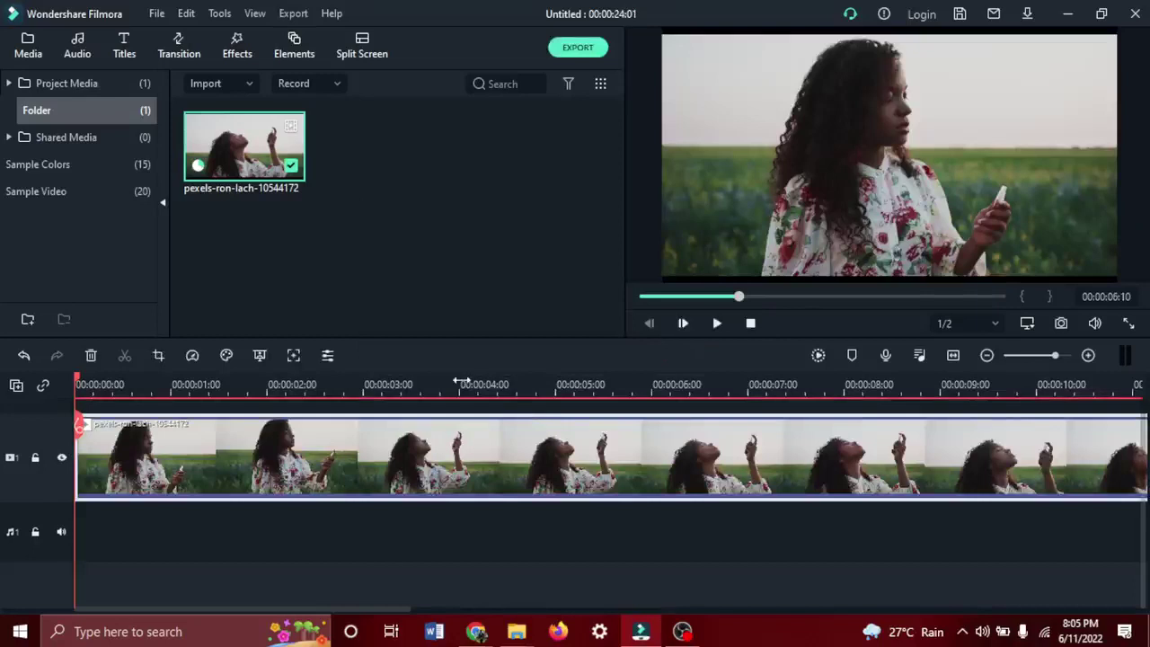
key(space)
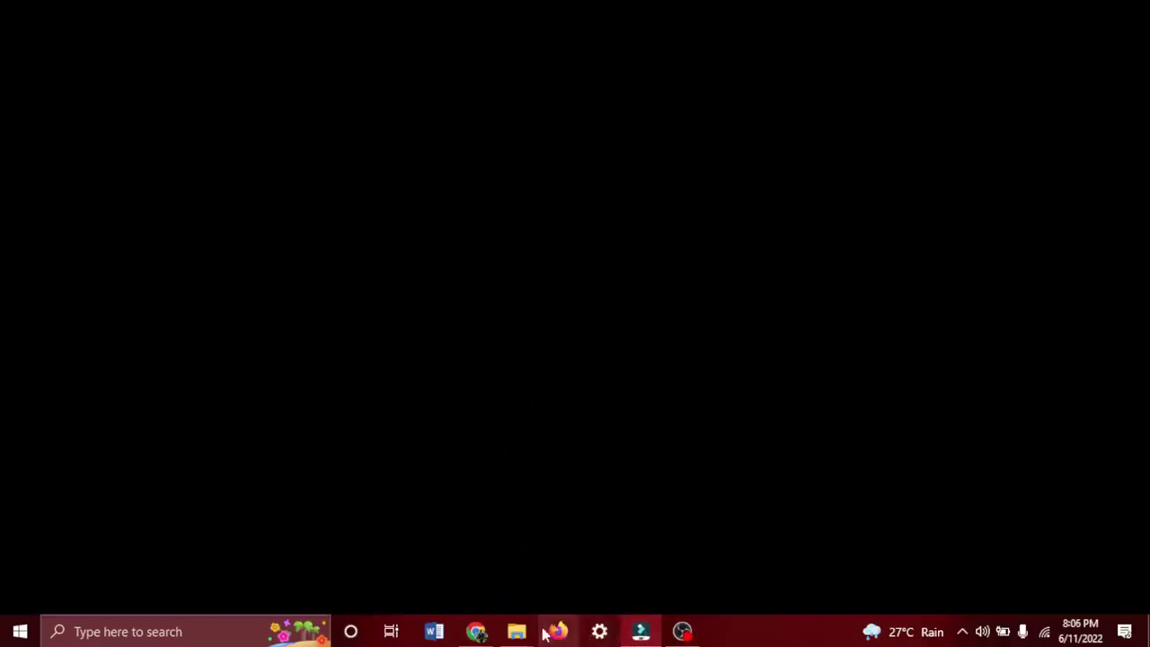
In the Google Meet call, admit the waiting participant and turn off the microphone.
mouse_move(479, 635)
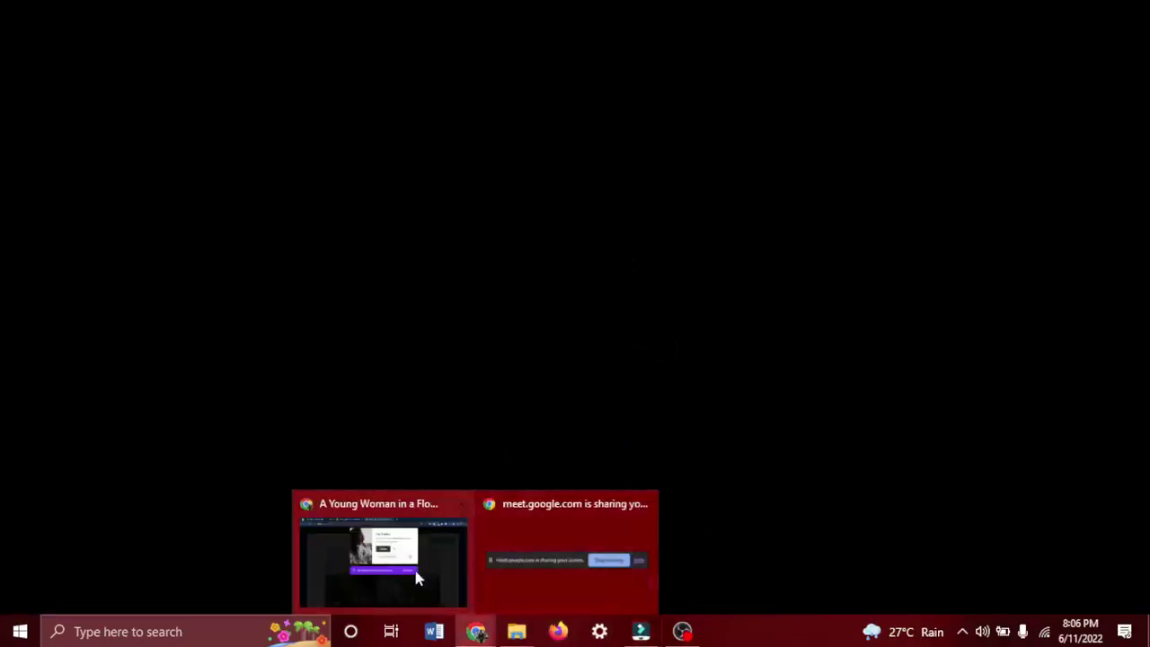
click(413, 567)
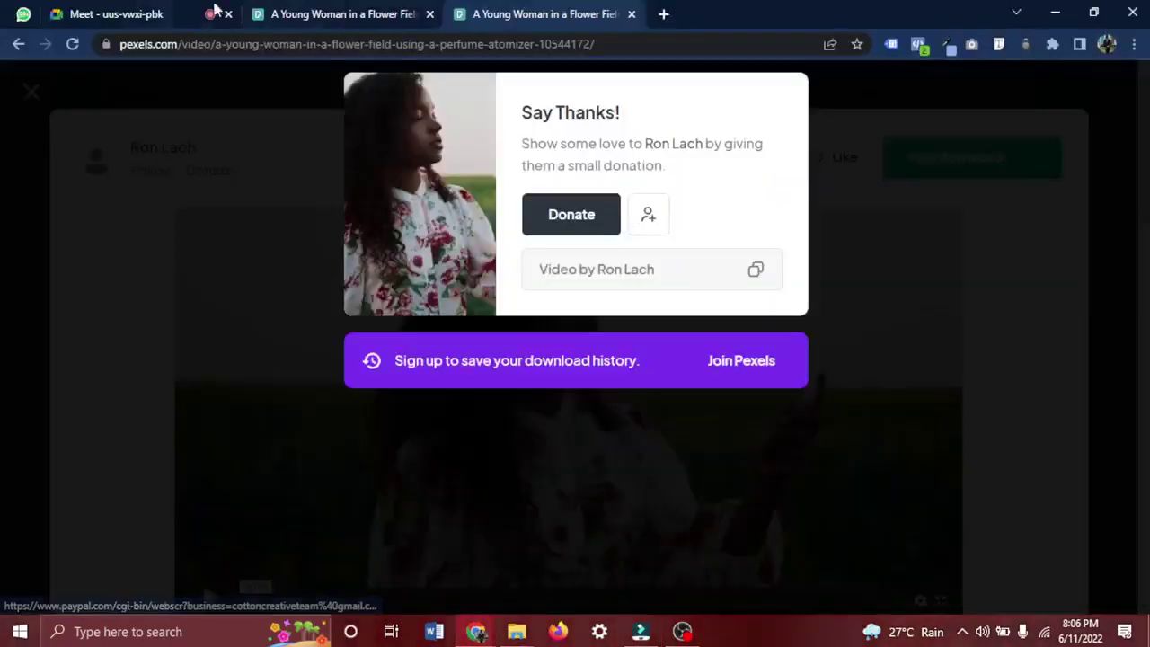
click(176, 13)
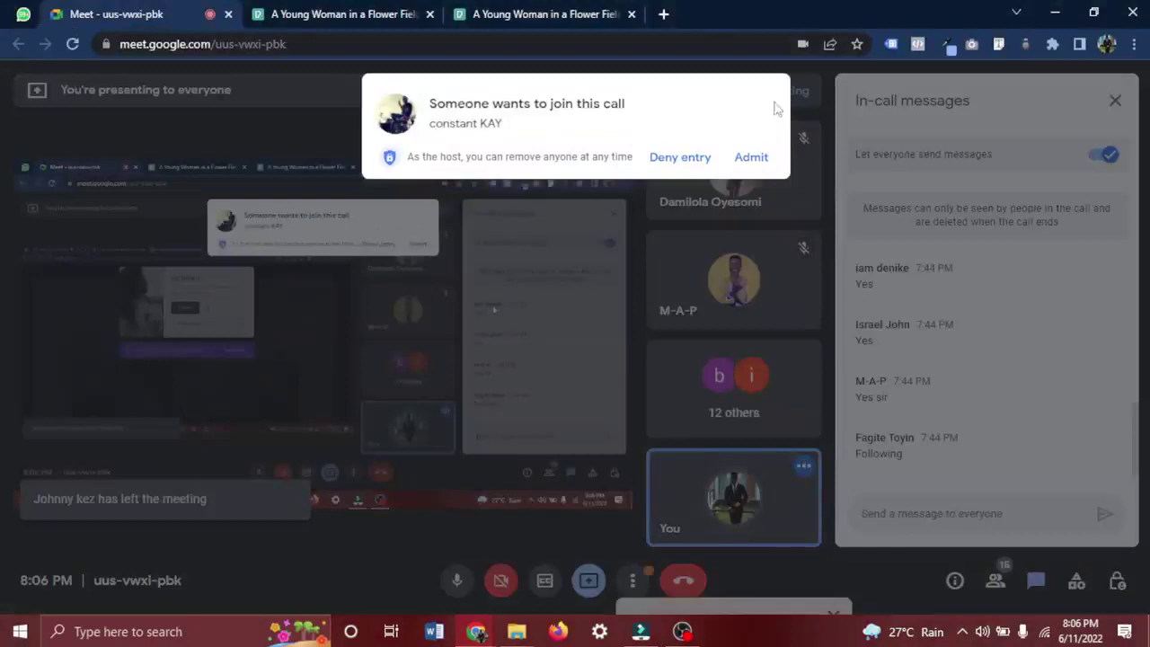
click(751, 158)
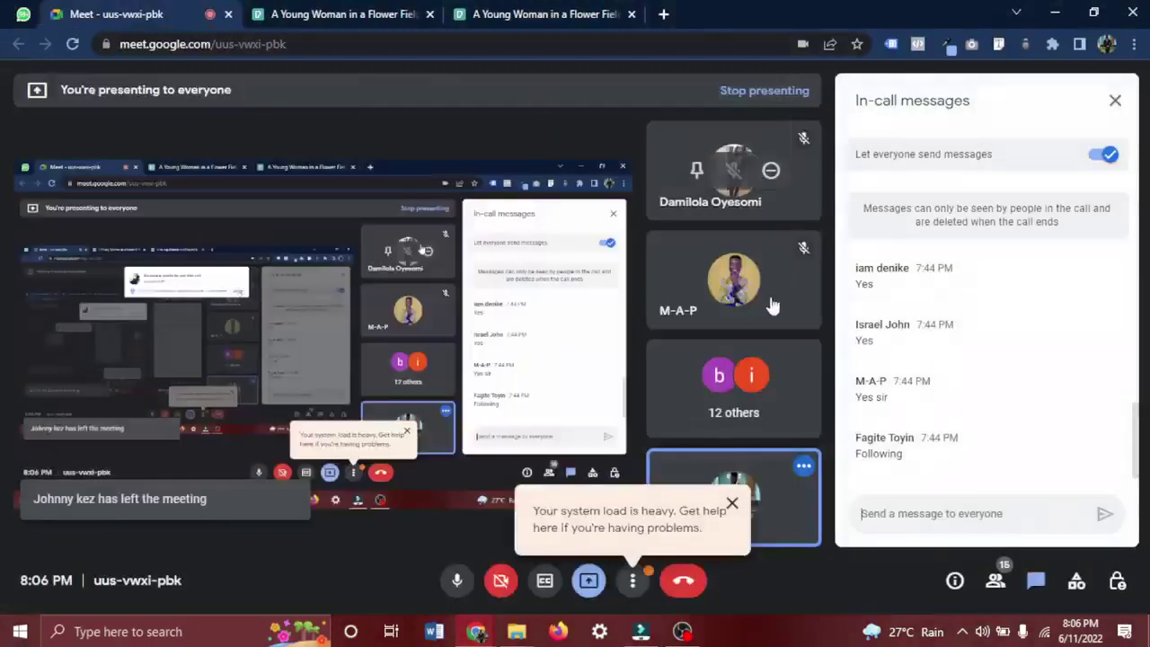
click(732, 503)
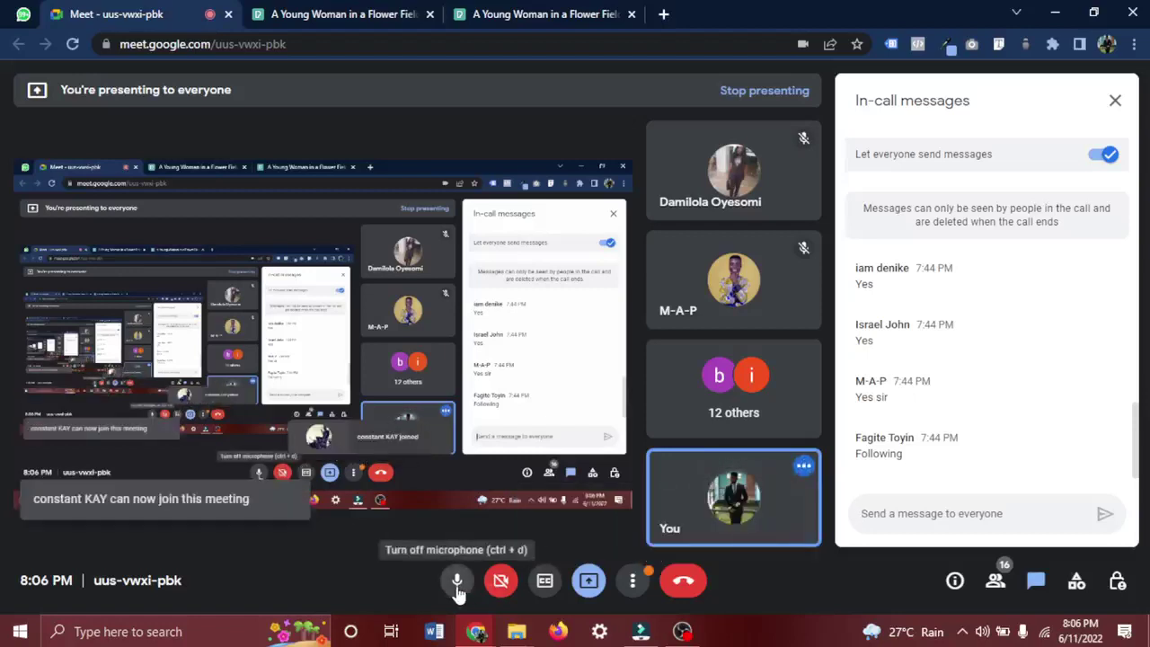
click(457, 582)
Bring the Filmora editor back in front of the call.
click(639, 633)
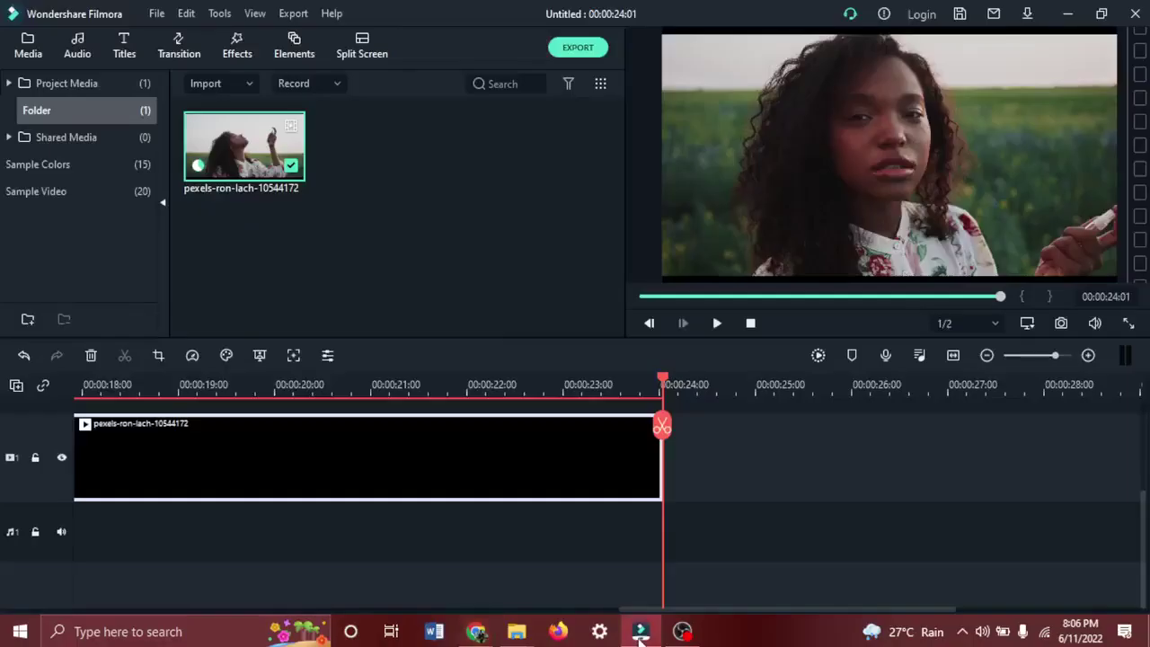
click(639, 633)
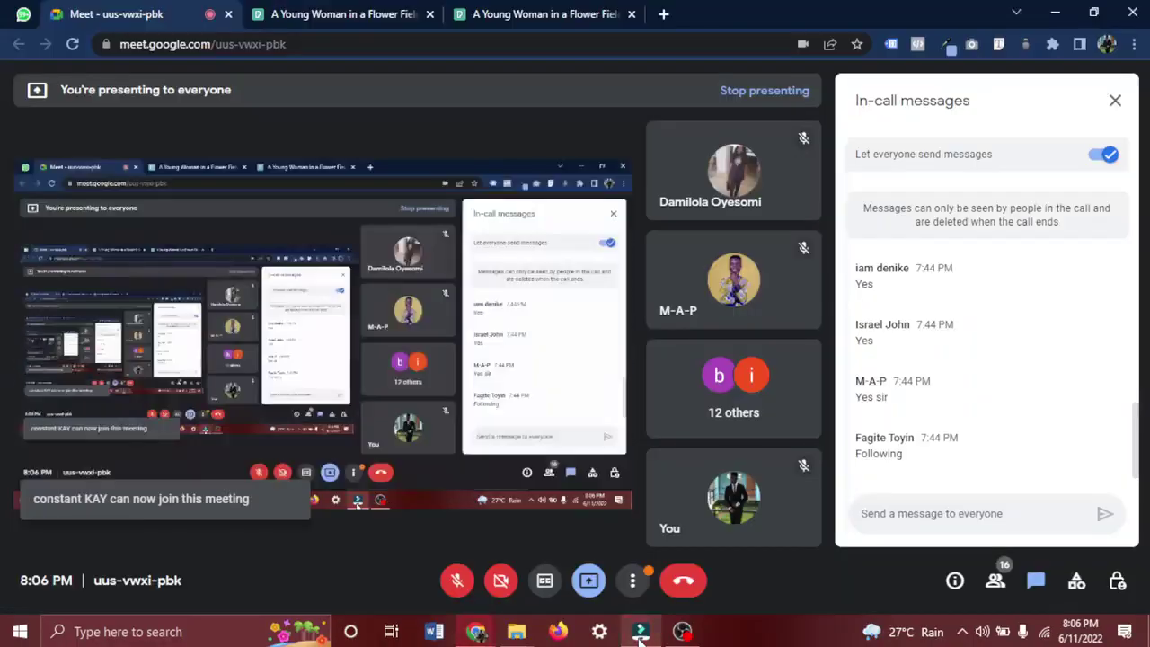
click(640, 633)
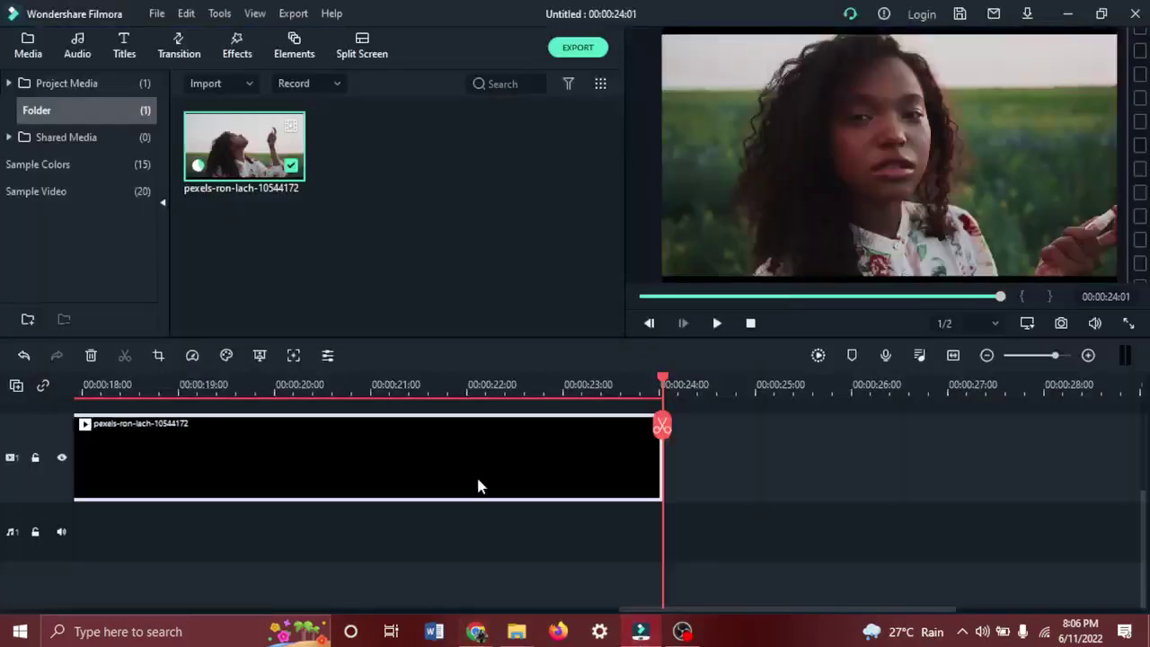
Play the perfume clip from the start, stop the playhead near 1 second, and minimize Filmora.
drag(670, 609, 7, 602)
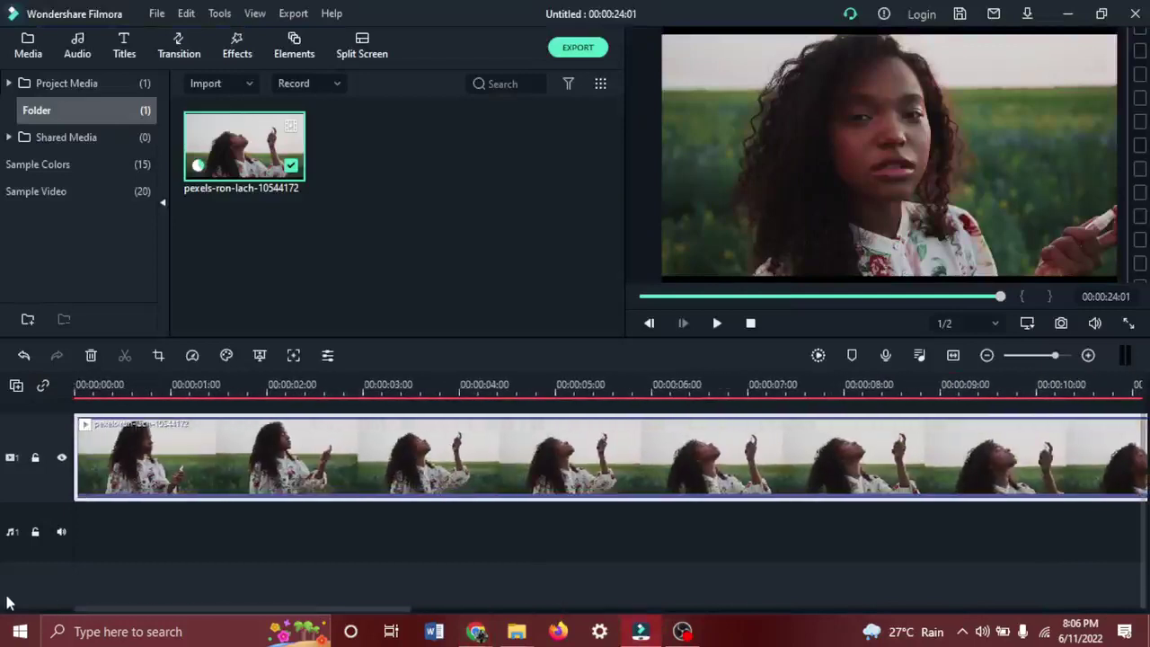
click(80, 388)
key(space)
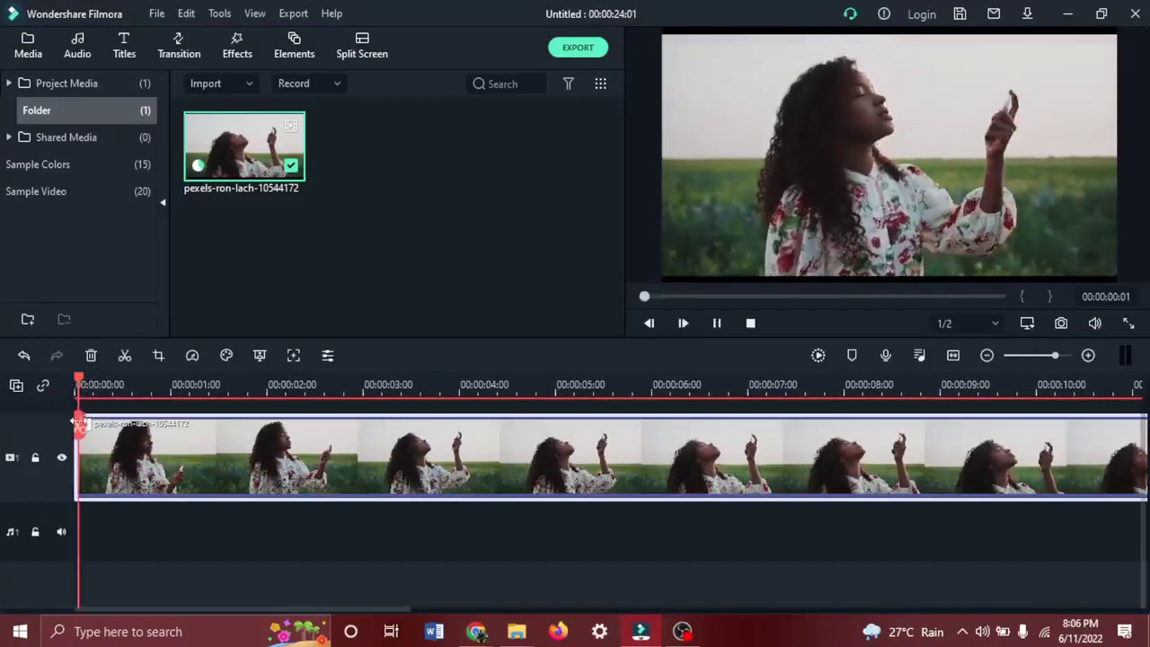
click(164, 388)
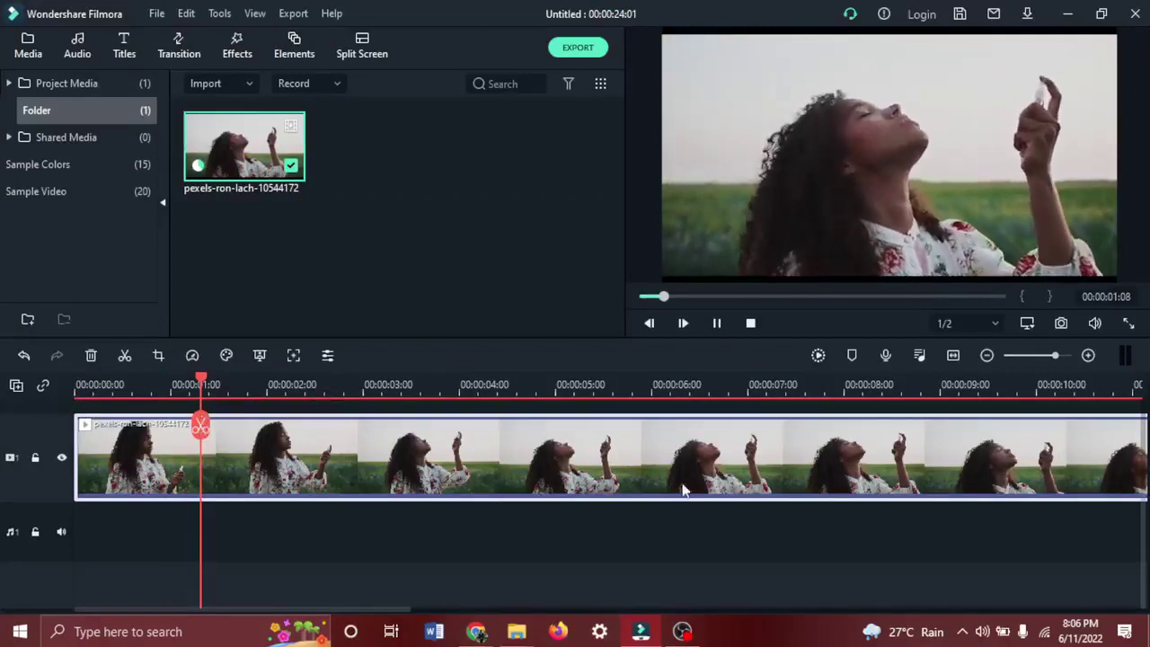
click(642, 638)
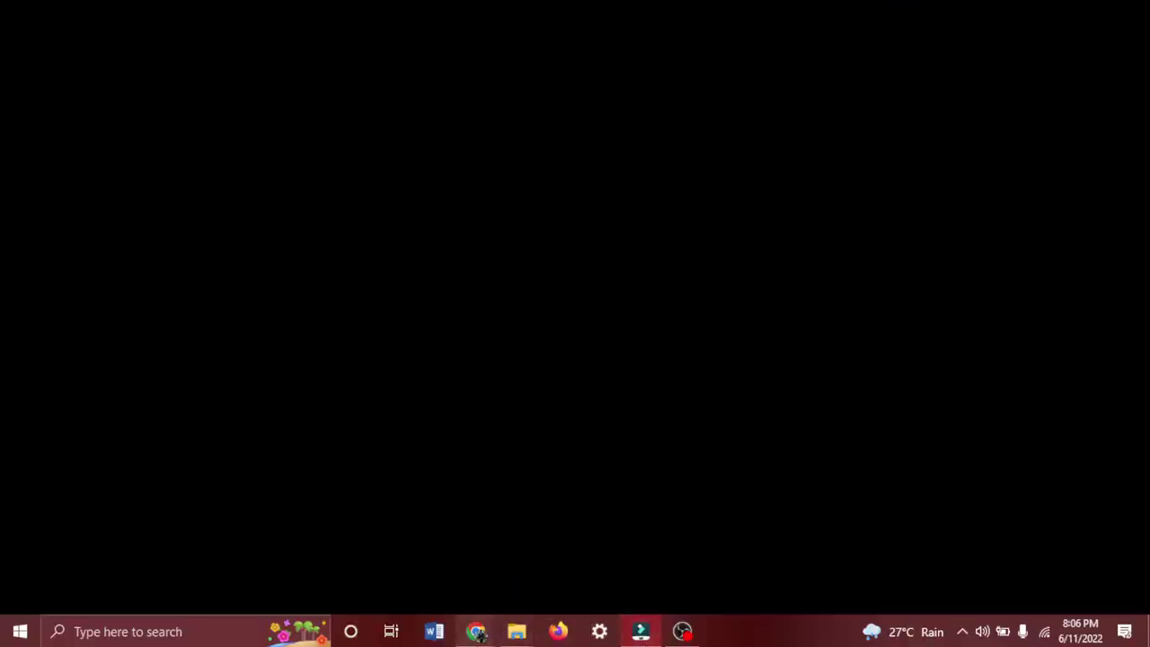
Stop presenting the screen in the Google Meet call.
mouse_move(475, 631)
click(392, 563)
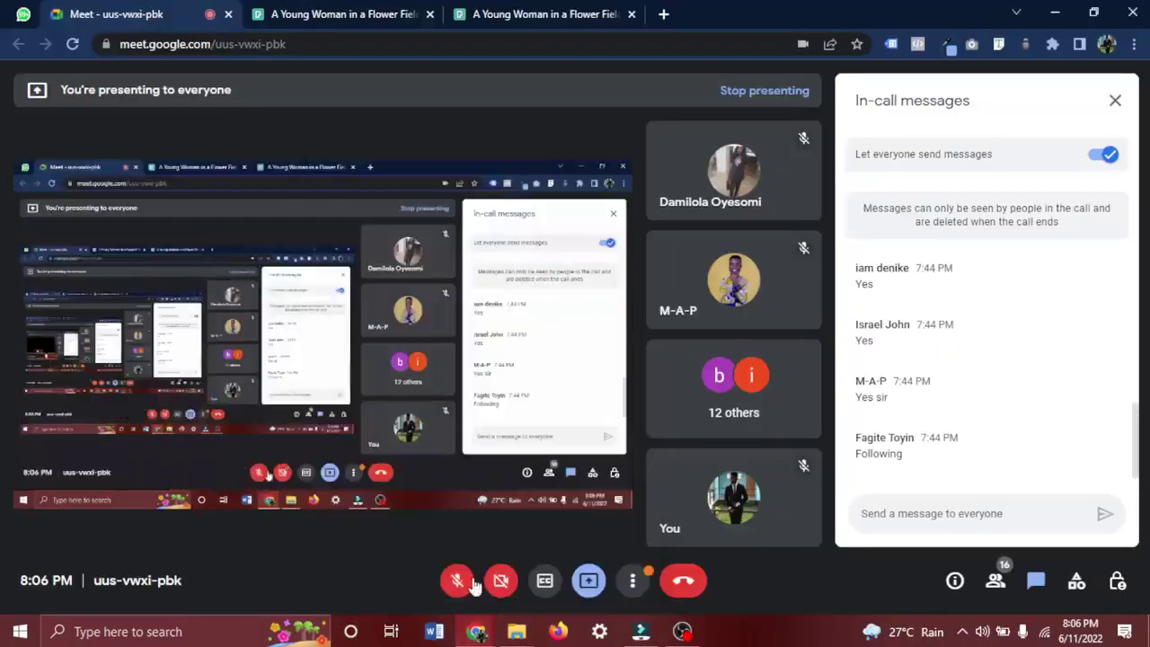
click(588, 581)
click(648, 530)
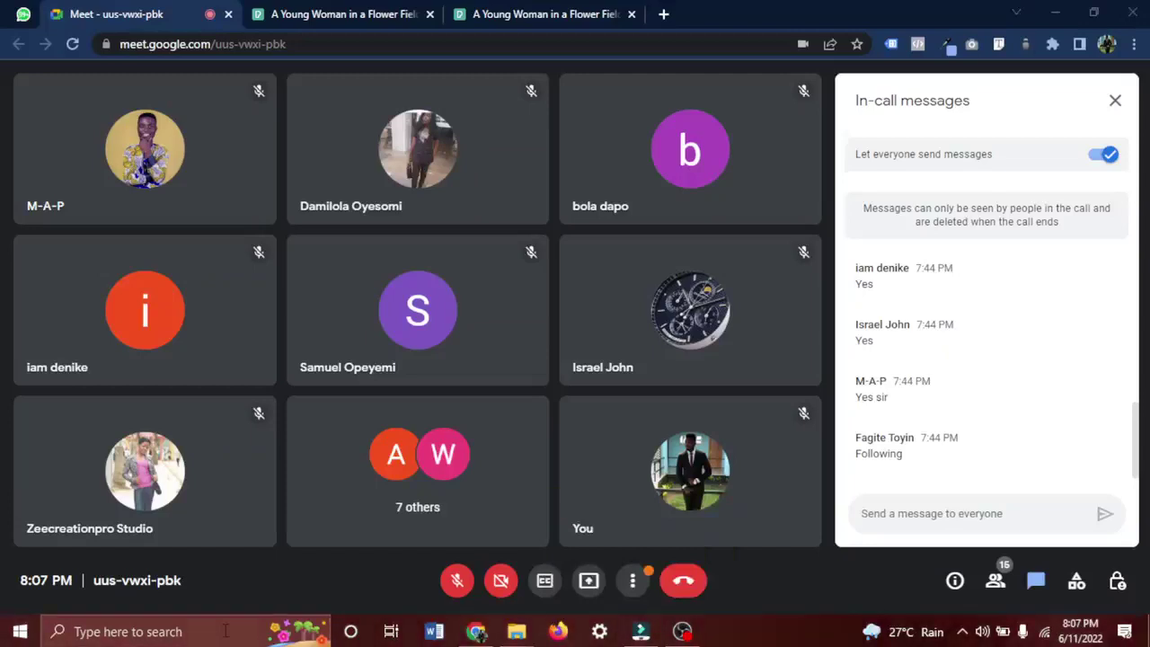
Toggle the microphone on and back off, then focus the Windows search box.
click(225, 631)
text(TAS)
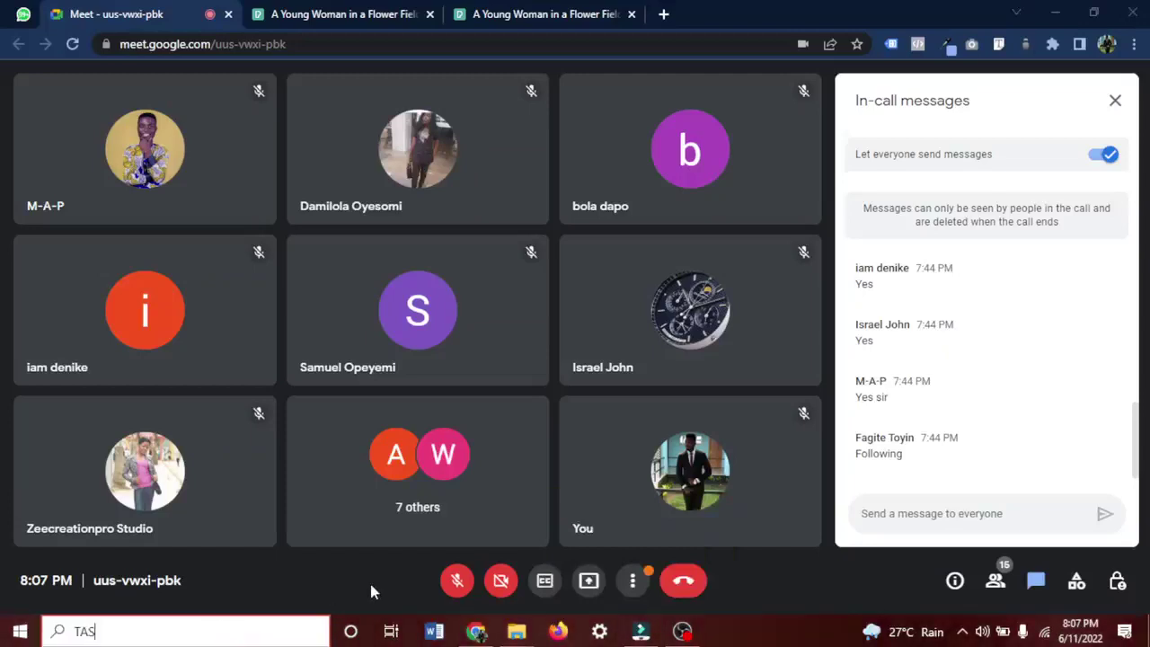
click(455, 582)
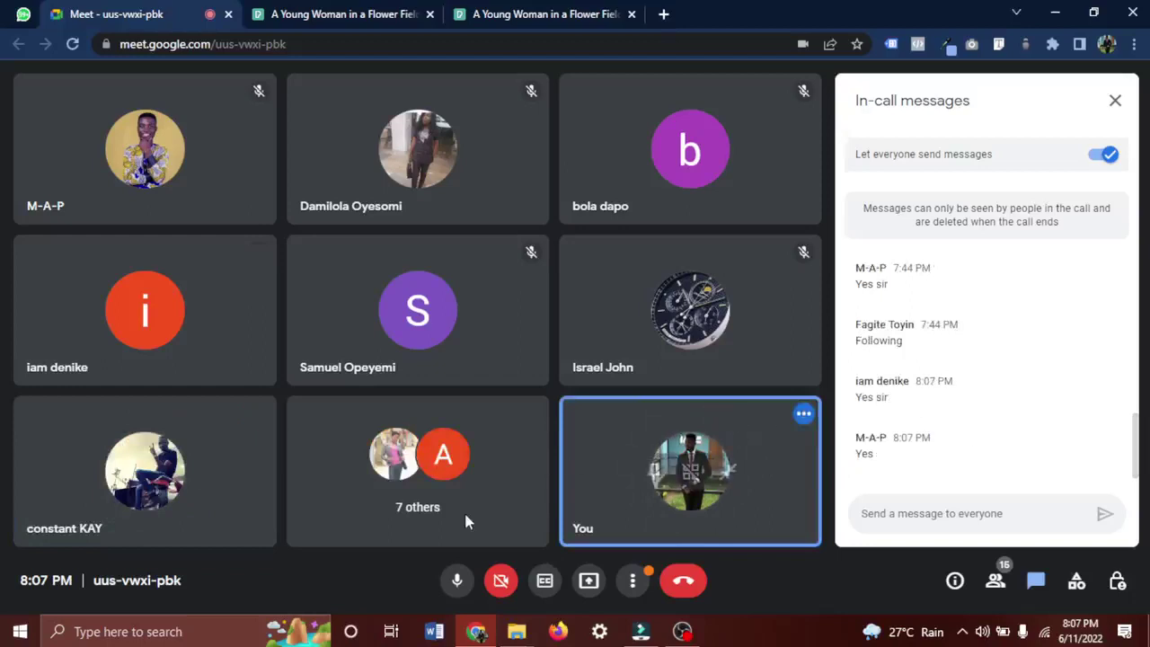
click(459, 586)
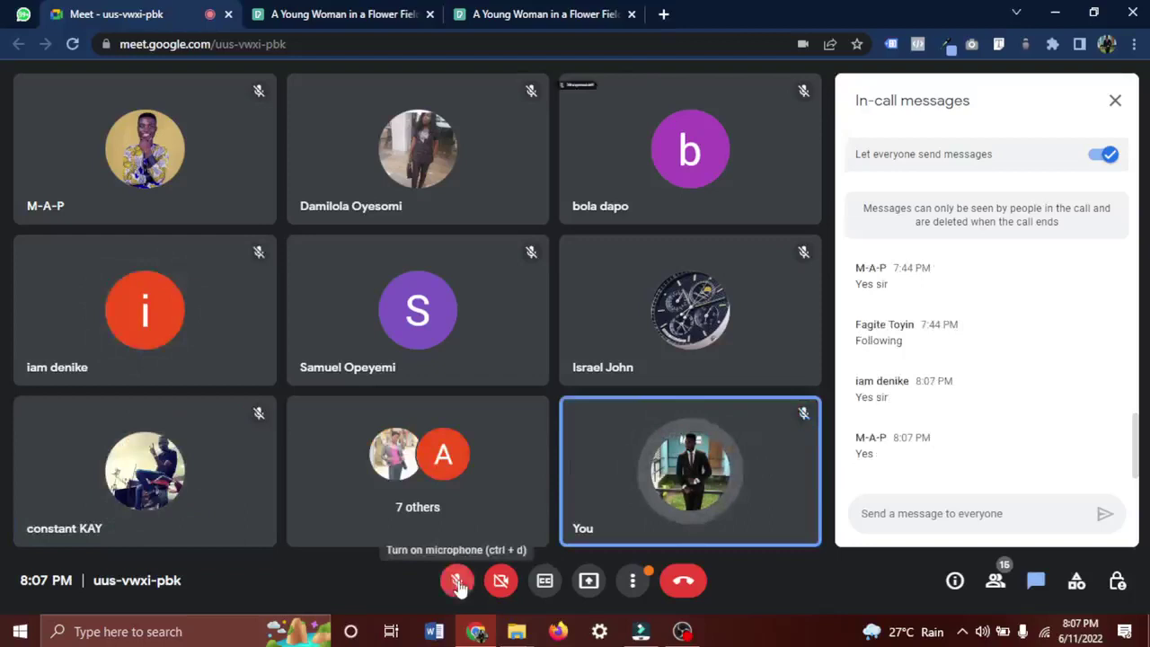
click(227, 632)
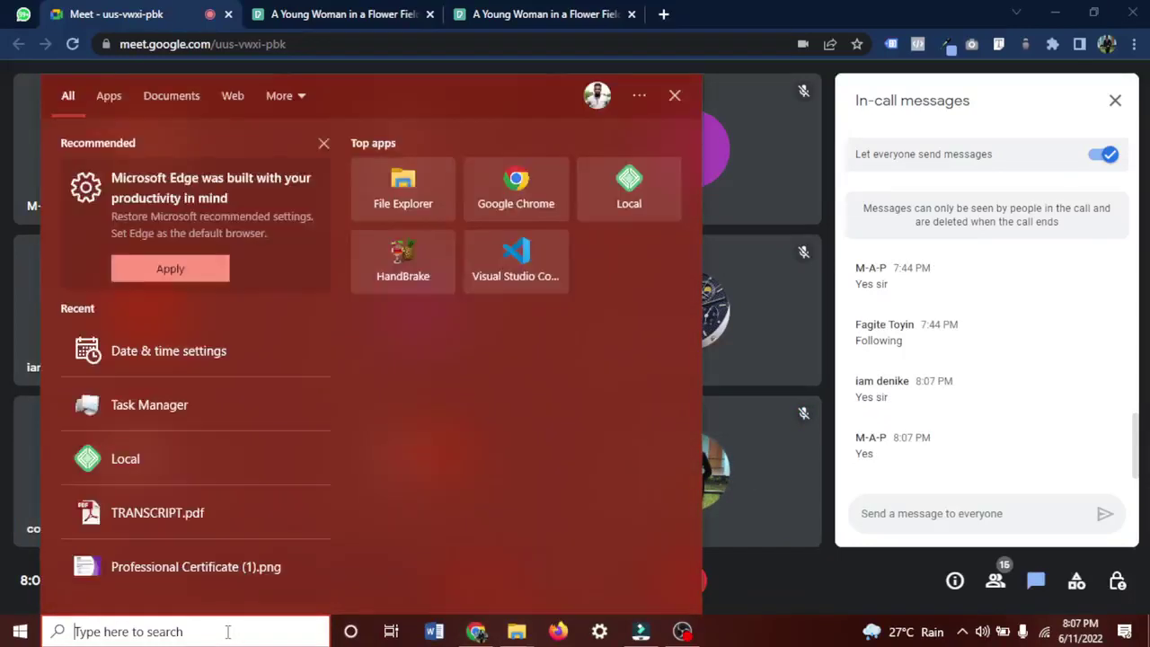
Open Task Manager via search, review Google Chrome's and Filmora's CPU and memory use, then minimize it.
text(TASK)
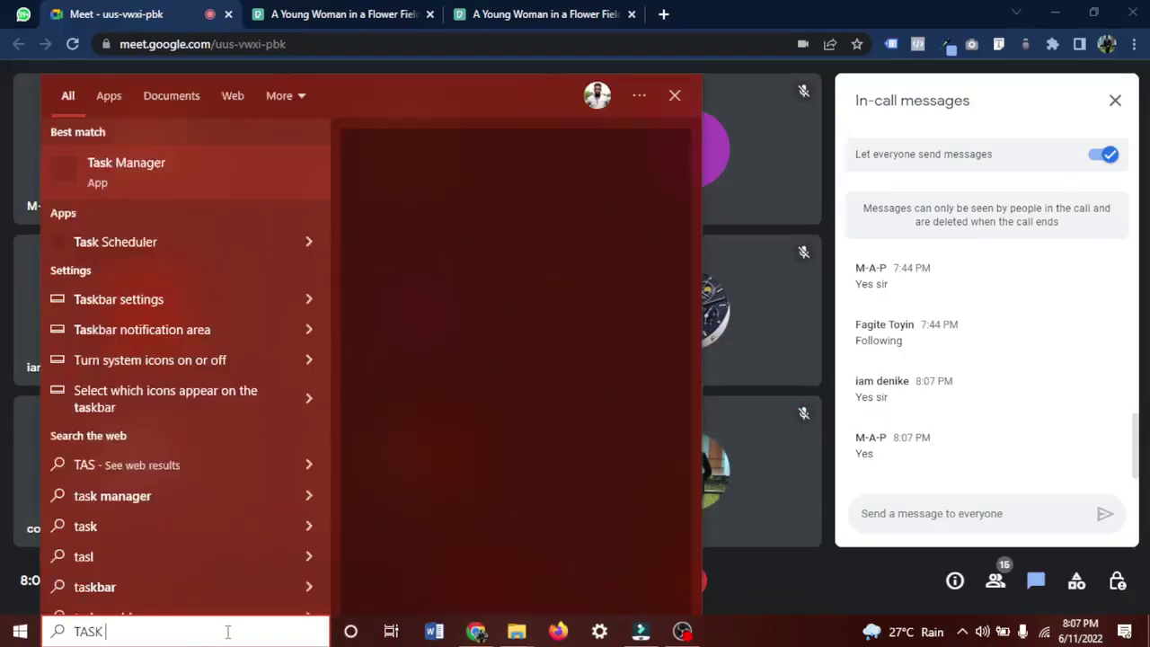
text( MANAGER)
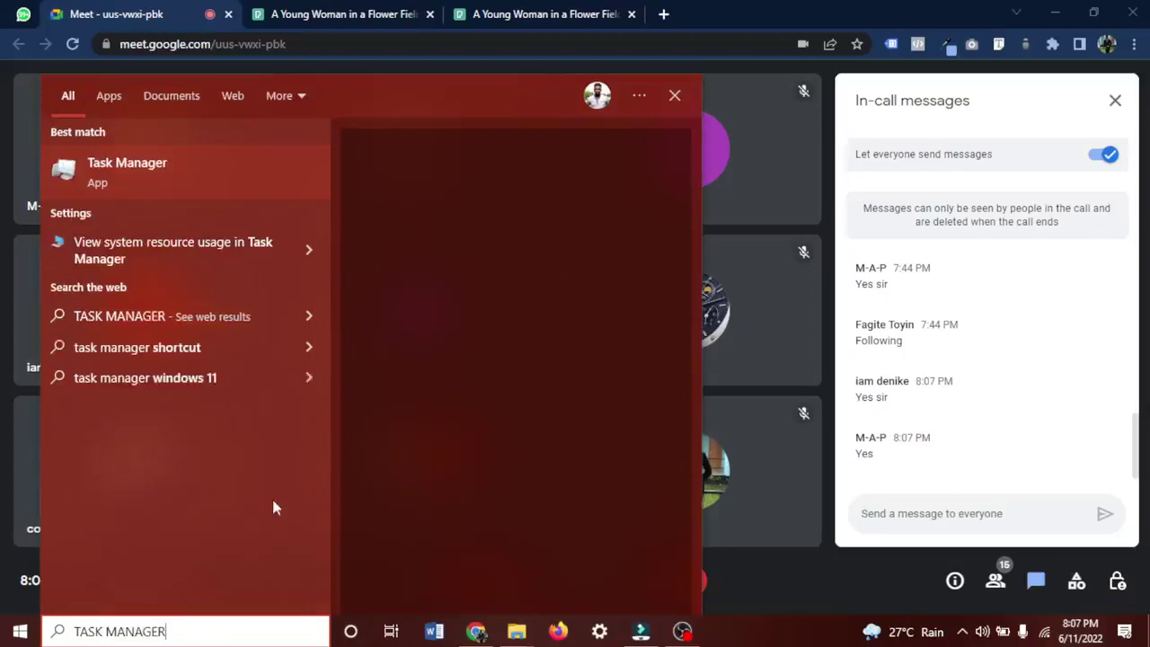
click(131, 173)
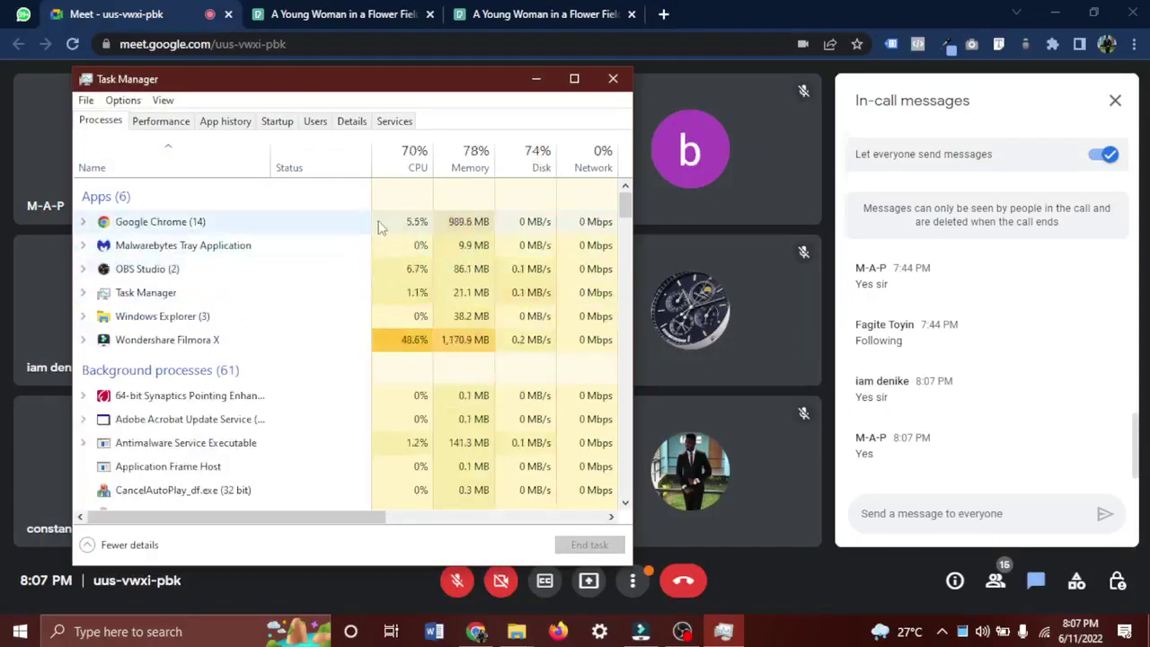
click(379, 227)
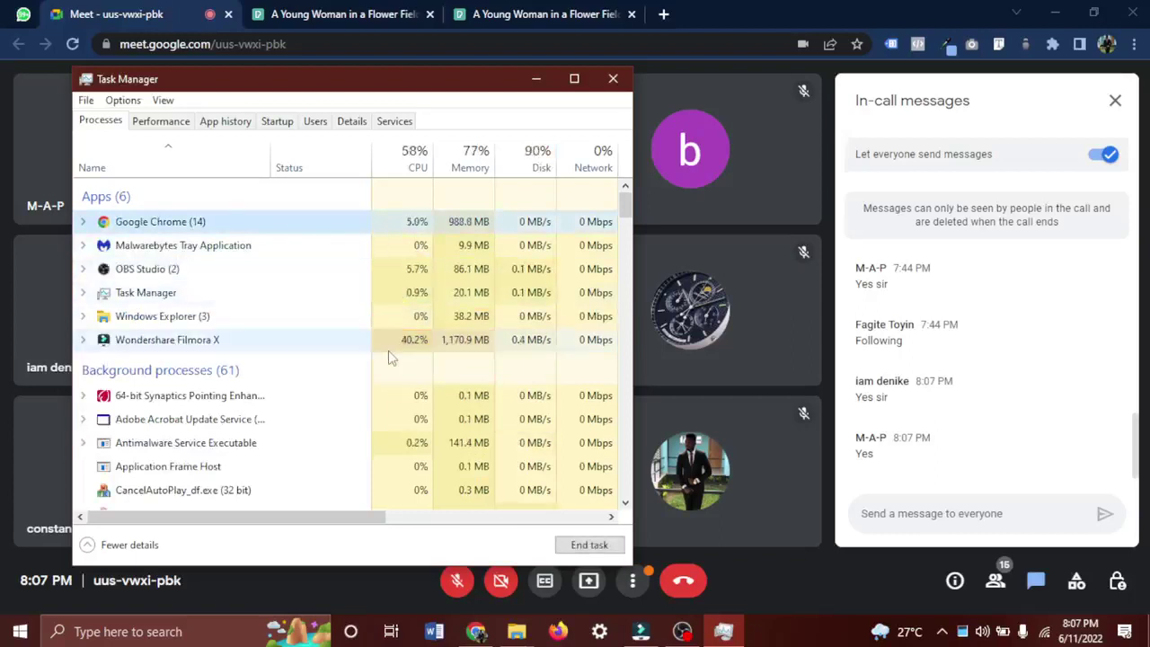
scroll(388, 438, down, 2)
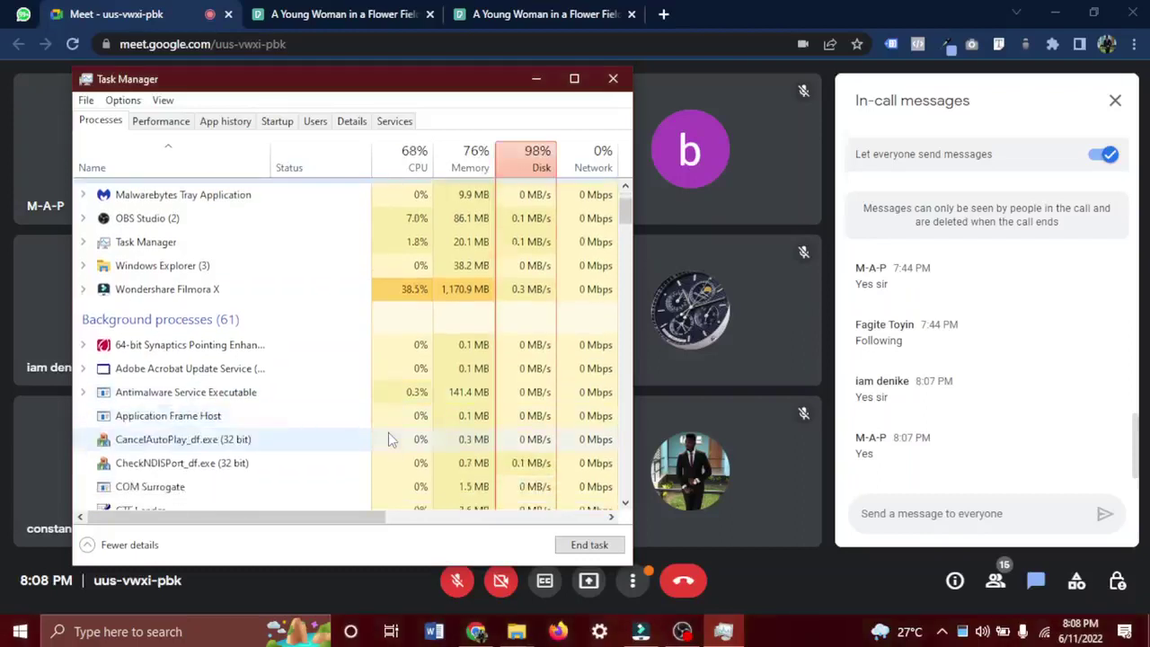
scroll(411, 333, up, 2)
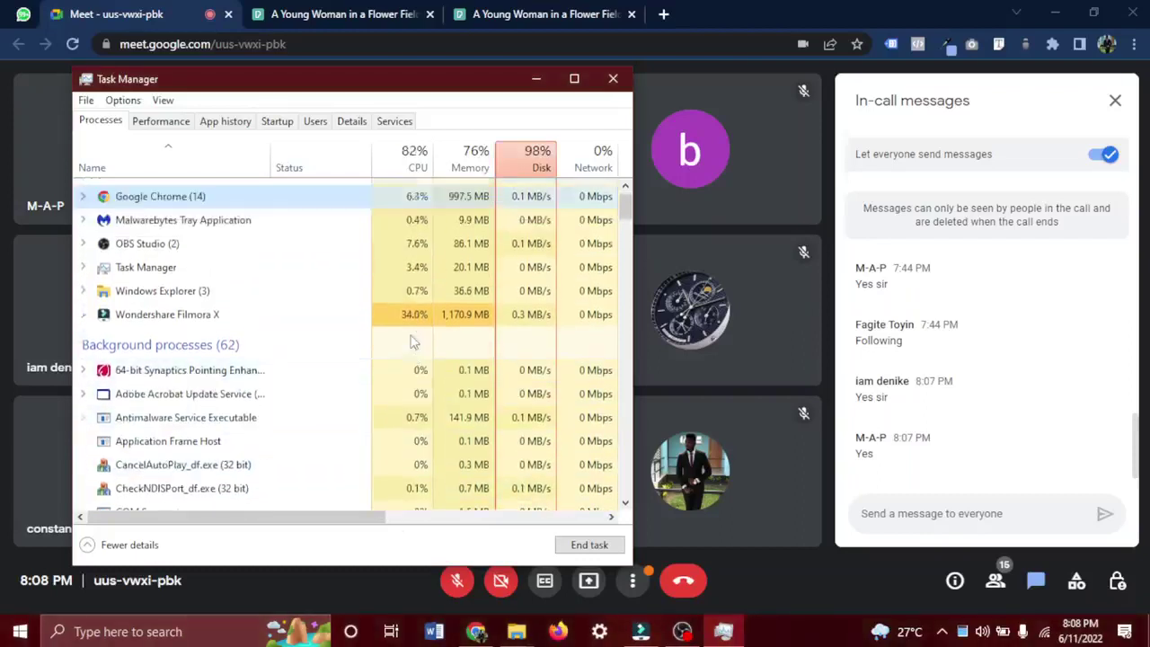
click(536, 79)
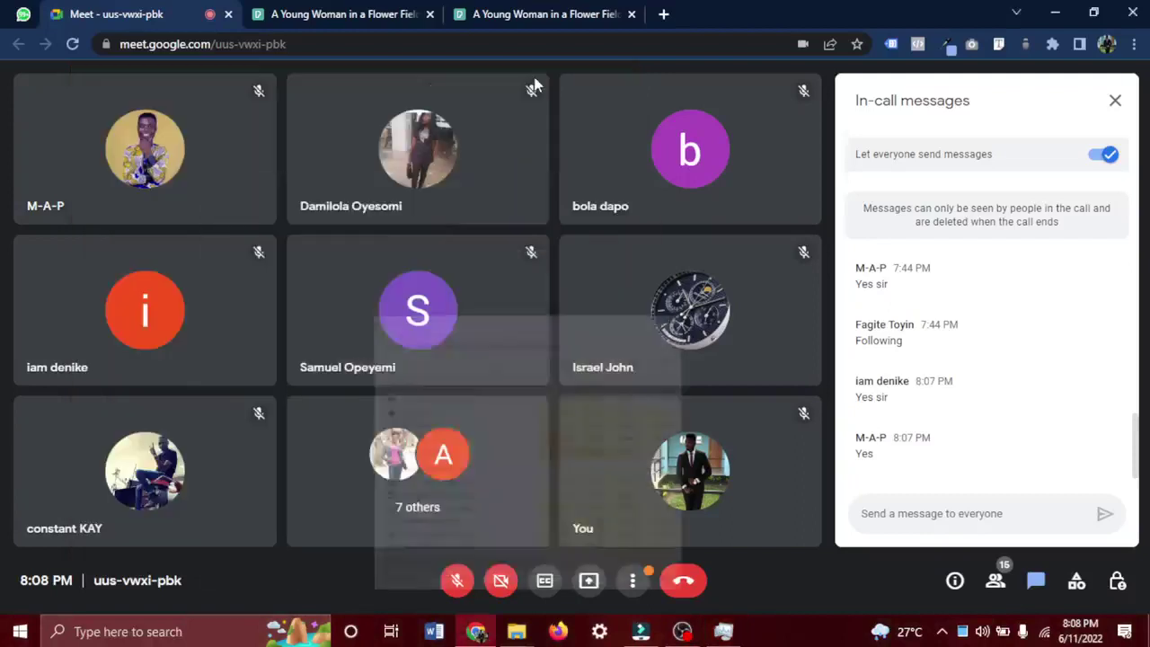
Unmute the microphone and glance at the Filmora project before returning to Meet.
click(454, 583)
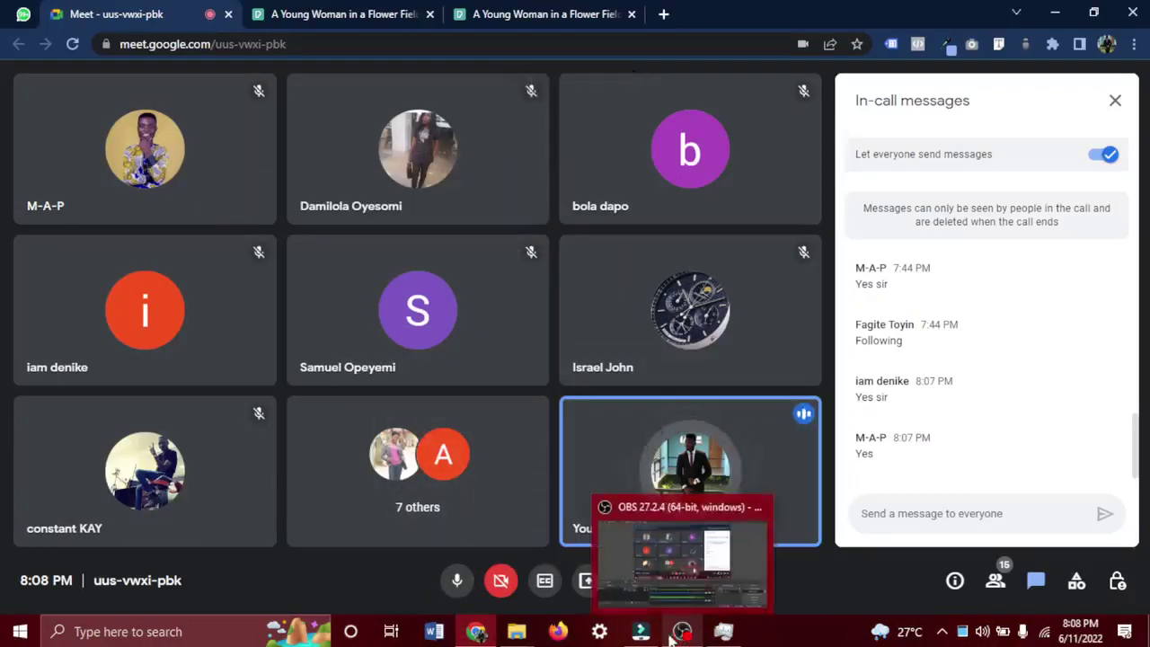
click(640, 631)
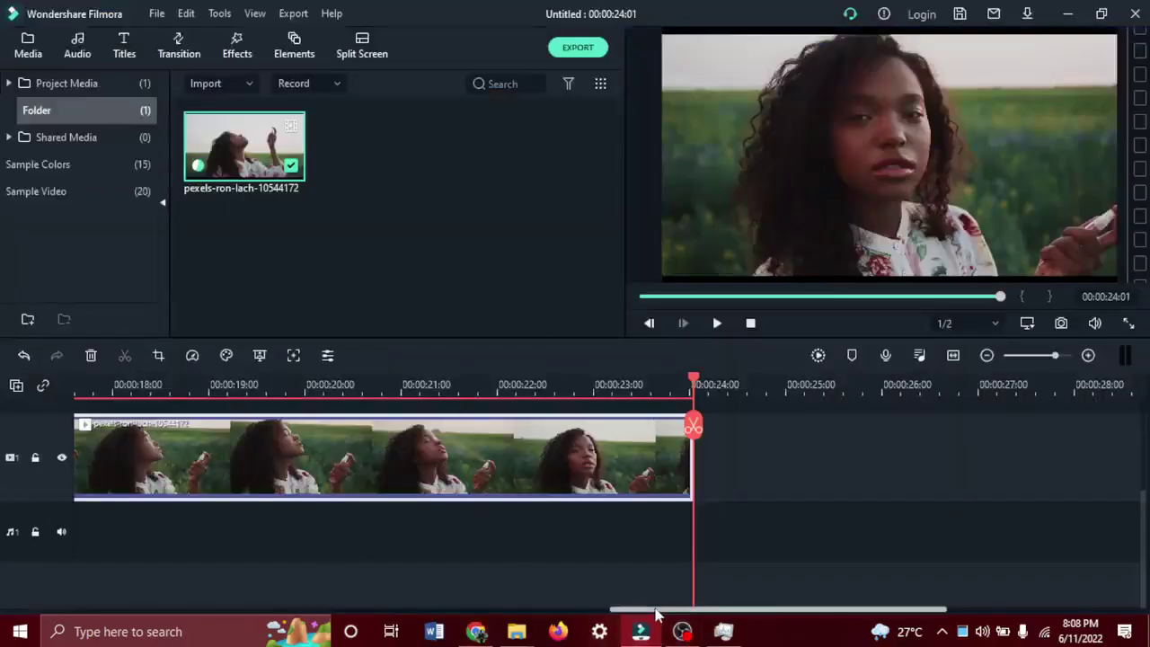
drag(632, 609, 92, 542)
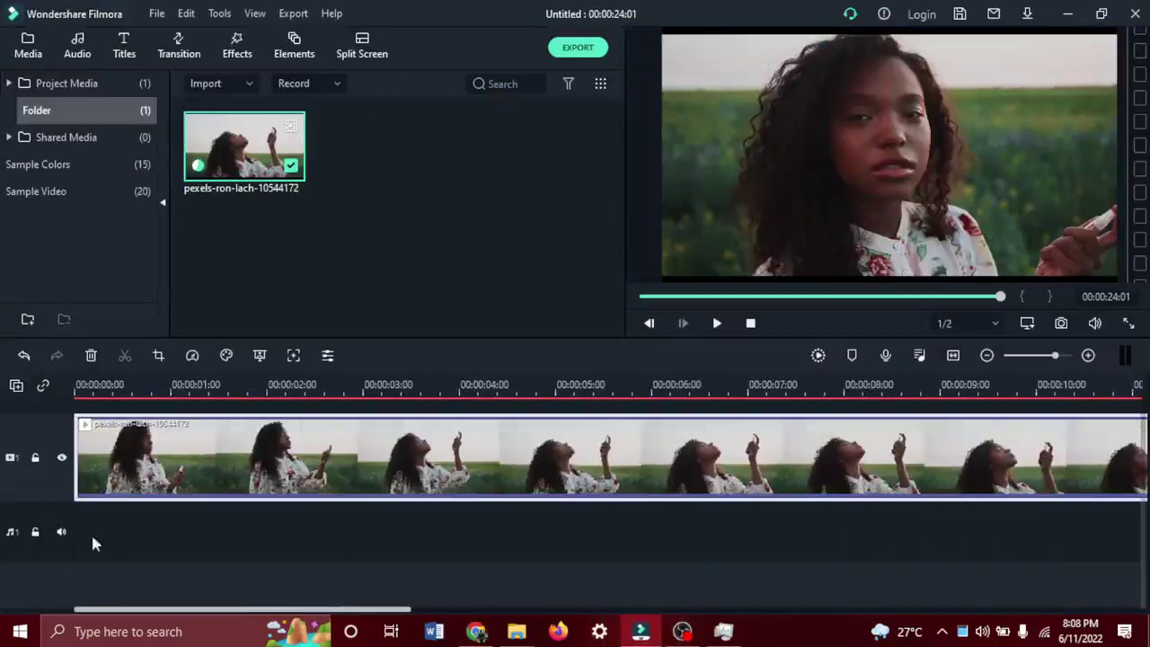
click(477, 630)
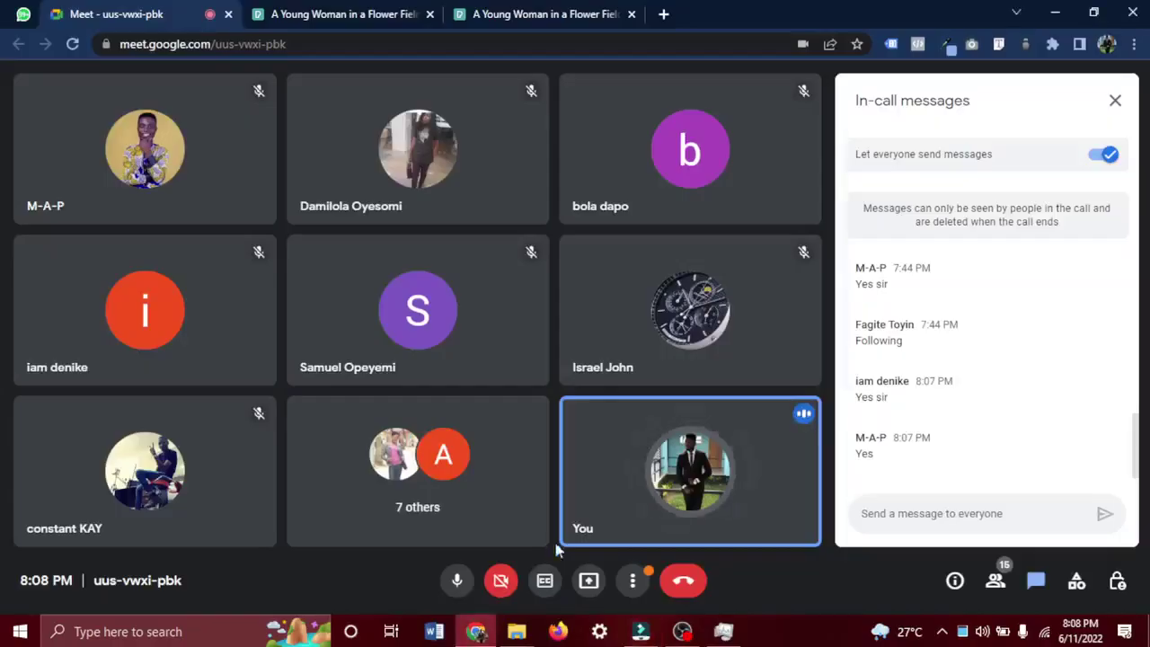
Present your entire screen to the call and confirm Share.
click(590, 581)
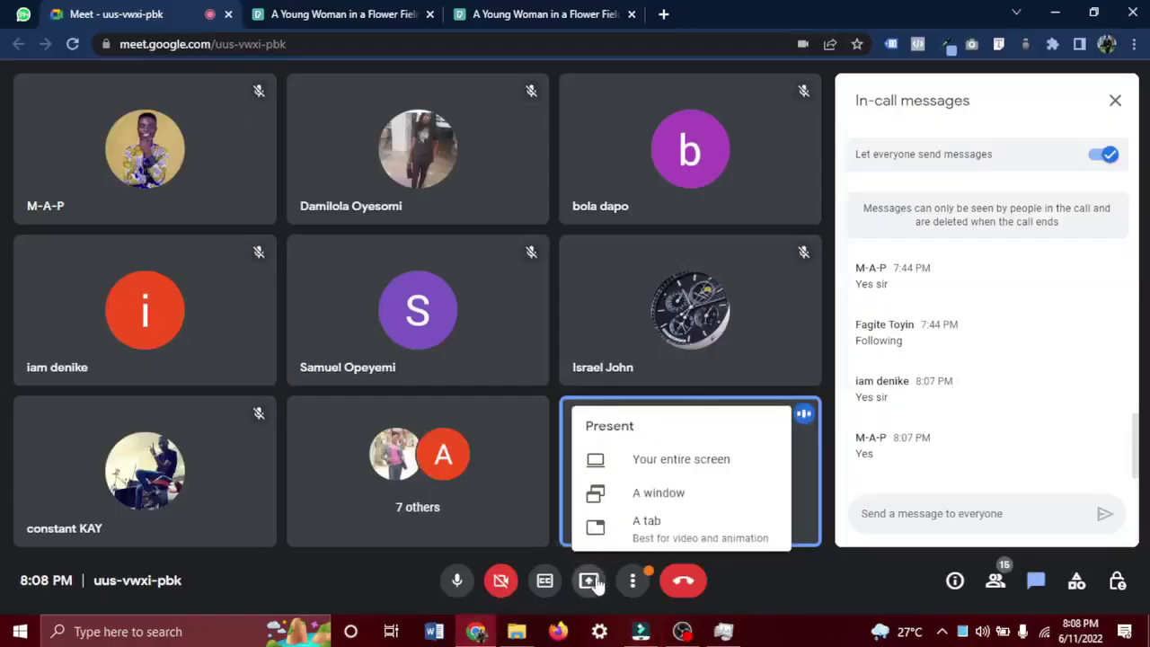
click(710, 463)
click(513, 238)
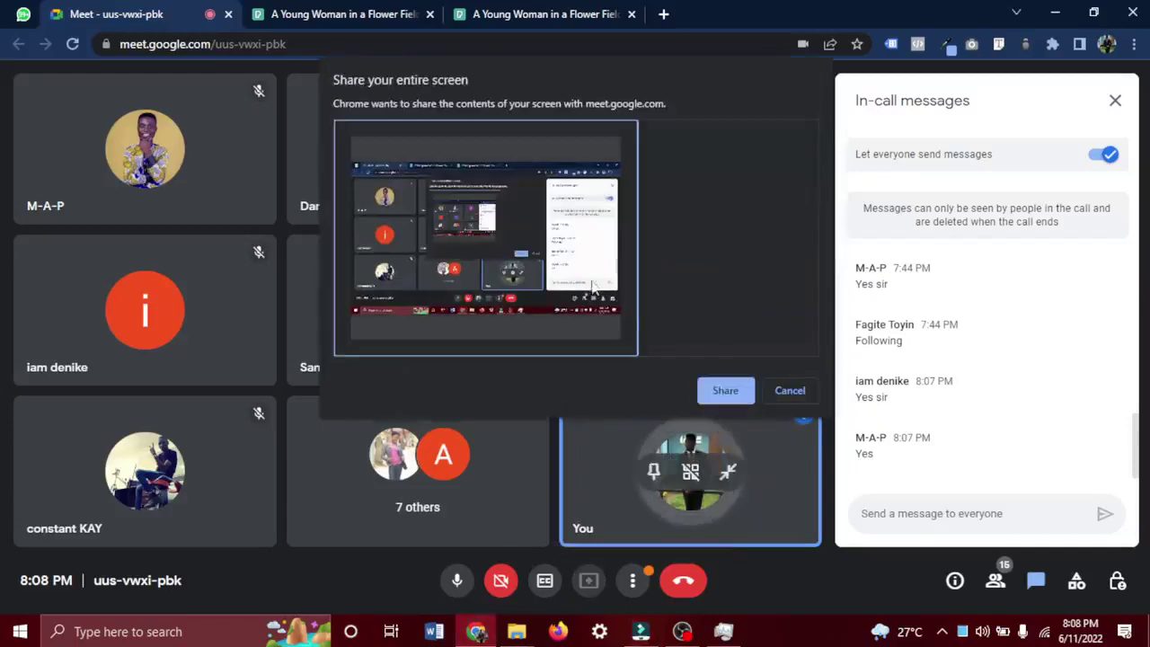
click(735, 393)
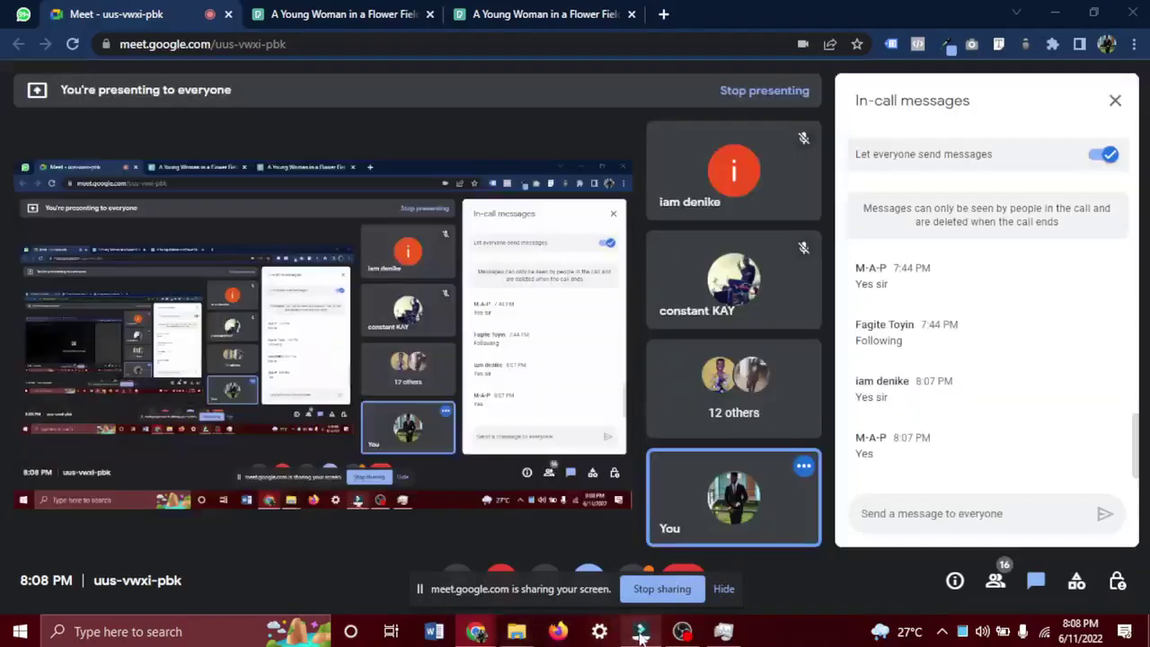
Play the clip, set the playhead to 00:00:04:00, and split the clip there.
click(639, 634)
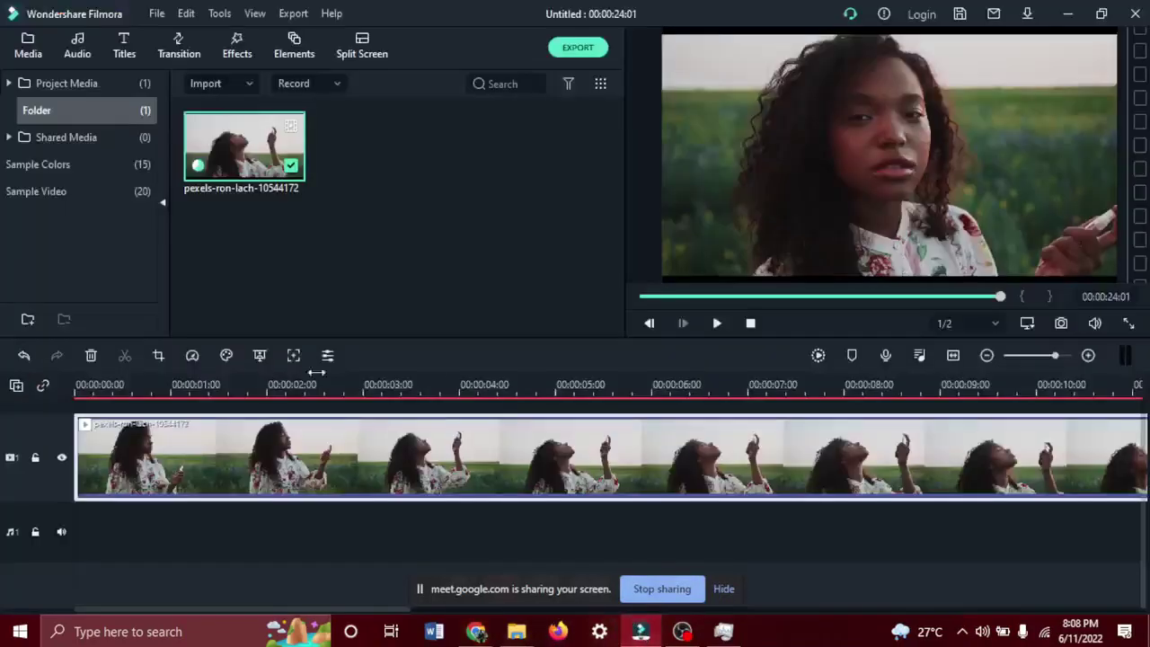
click(338, 610)
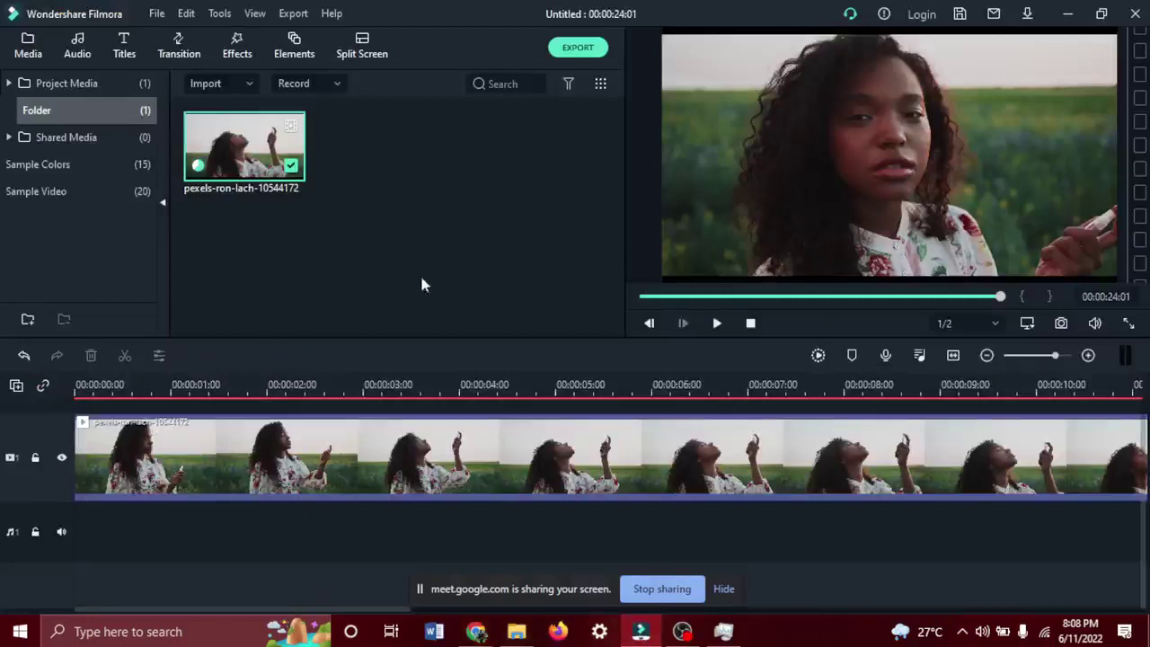
click(717, 323)
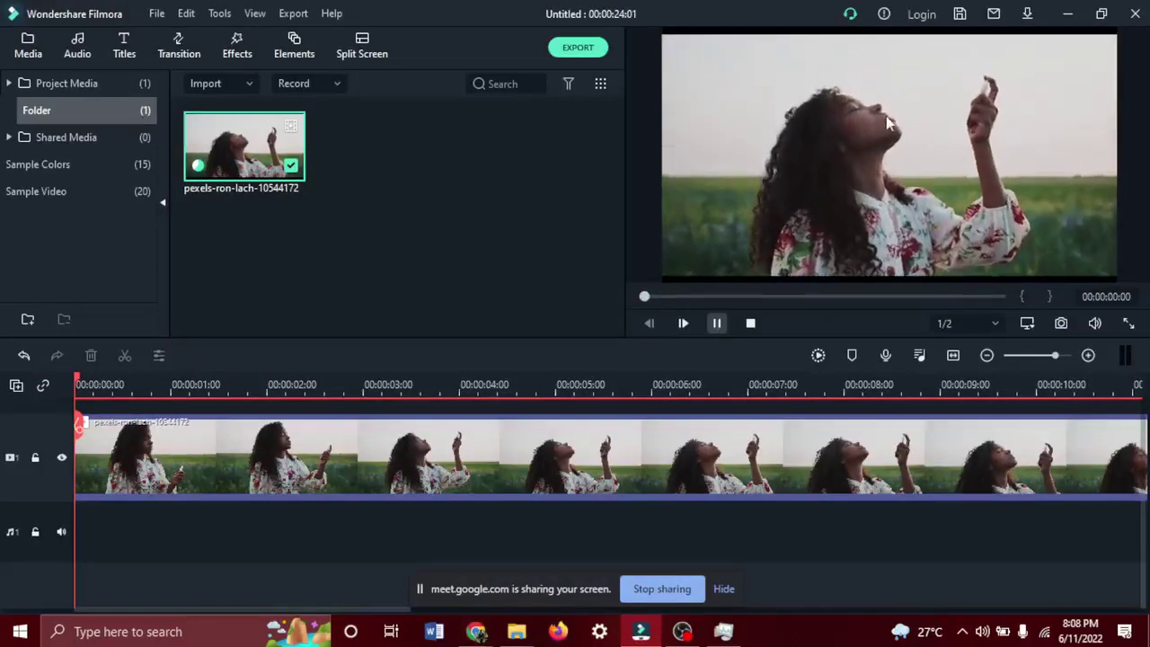
key(space)
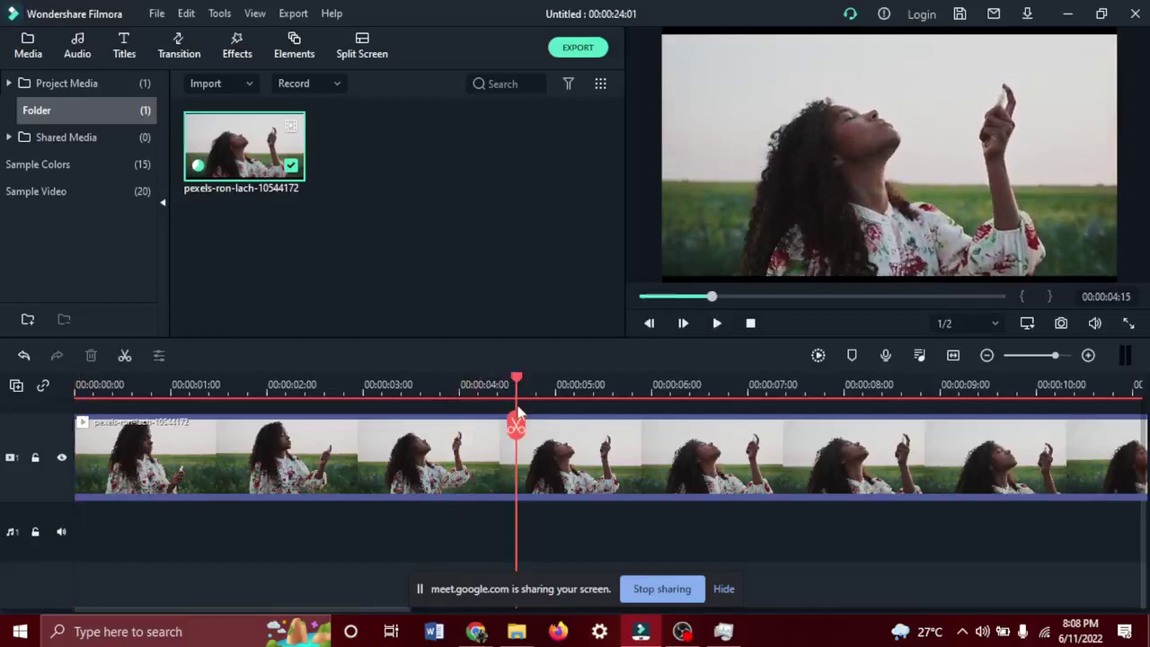
drag(519, 427, 461, 431)
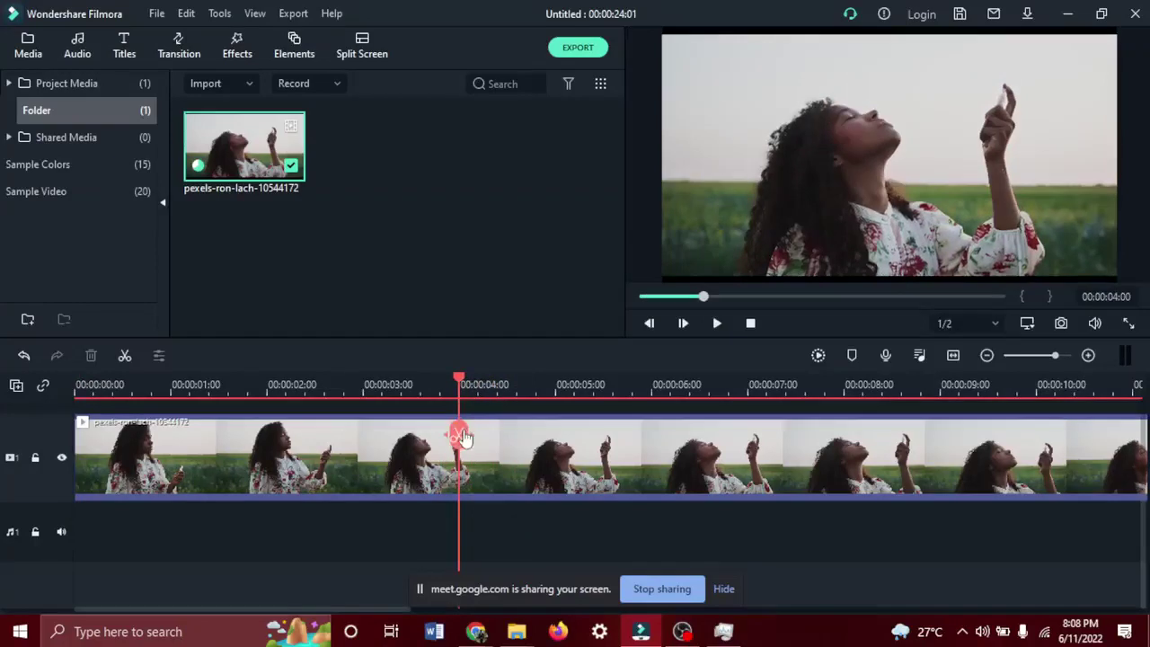
click(460, 435)
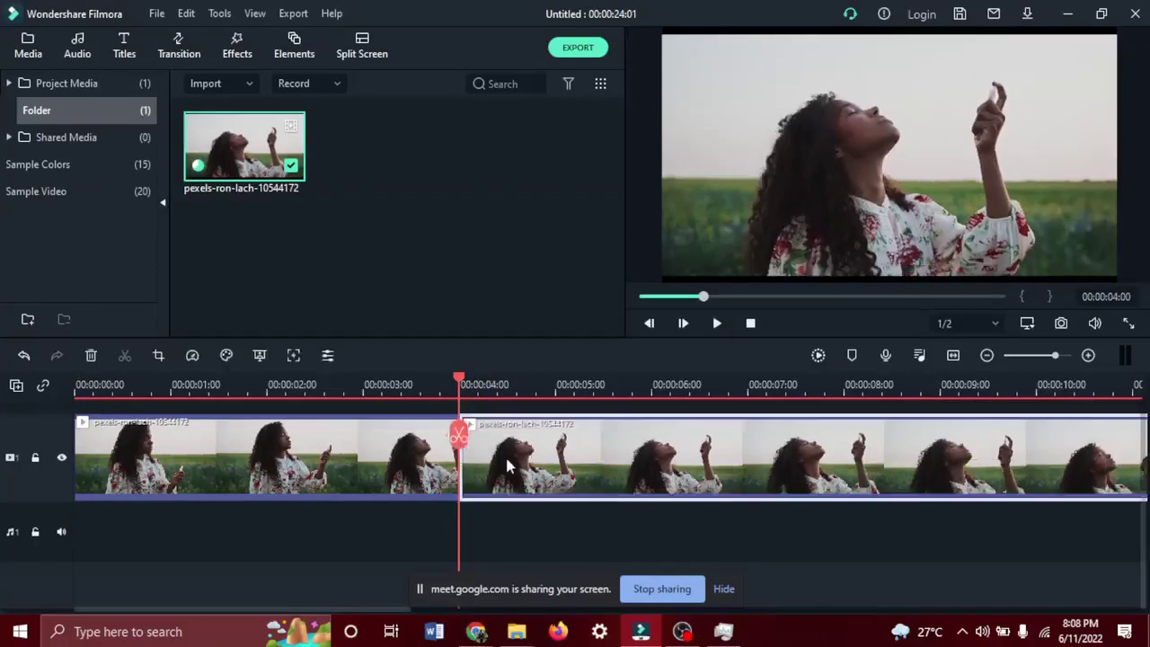
Move the second piece right to open a gap, then select each piece.
drag(504, 453, 573, 469)
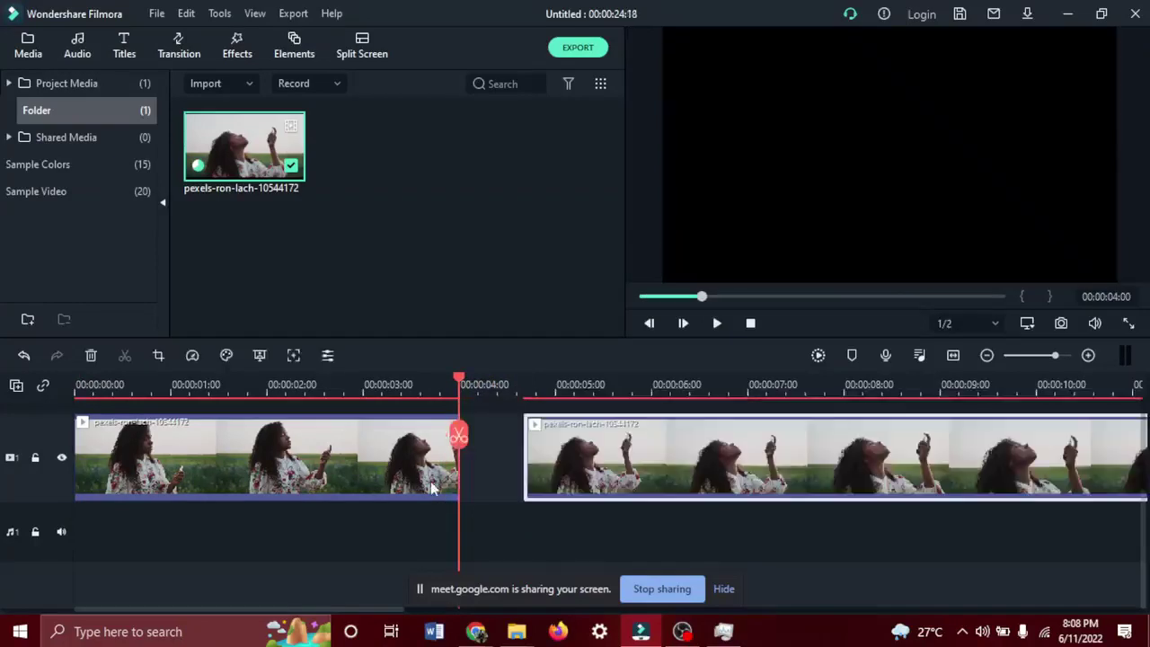
click(415, 453)
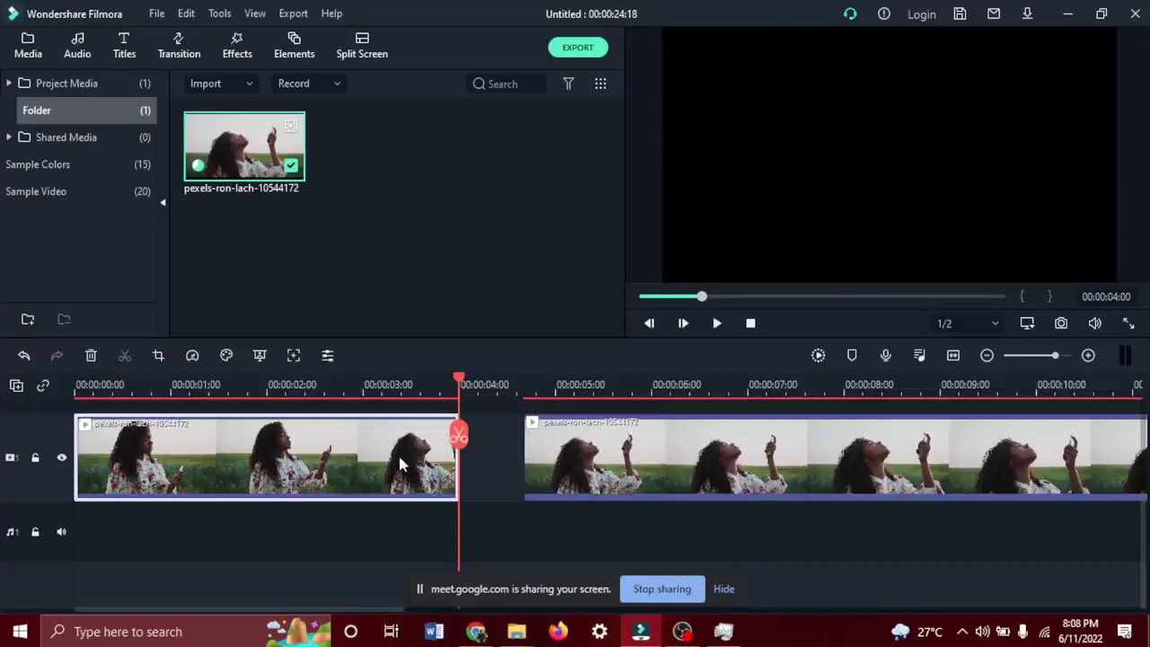
click(587, 454)
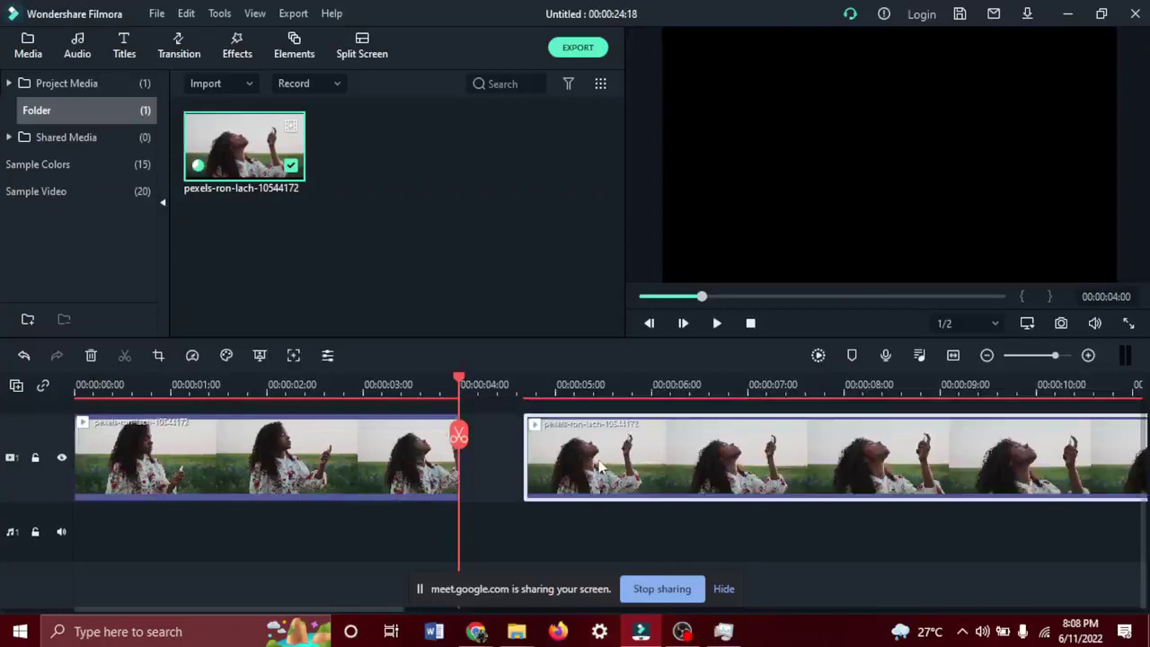
click(358, 468)
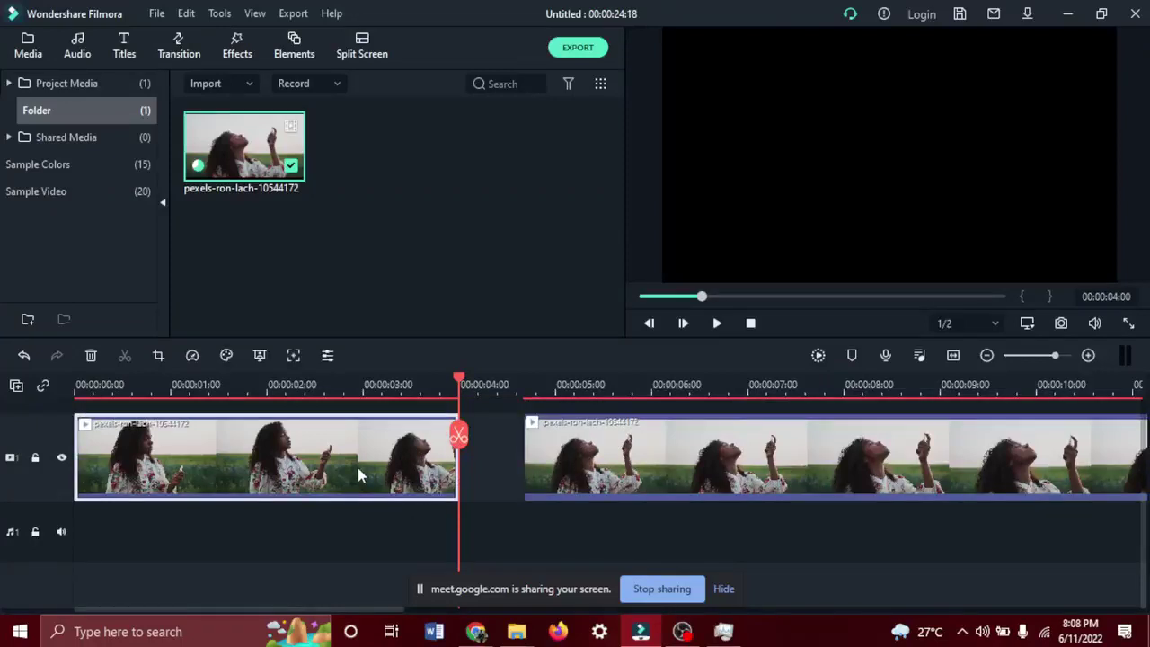
Delete the first clip piece, move the remaining piece to 00:00:00, and play the timeline.
right_click(357, 468)
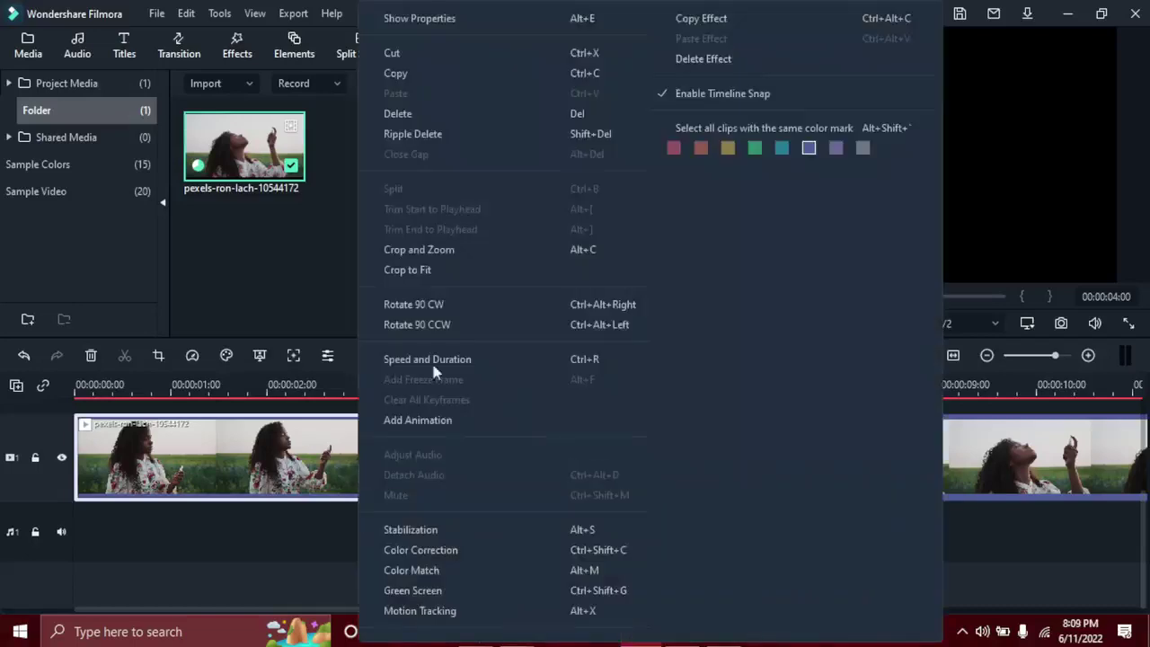
click(406, 114)
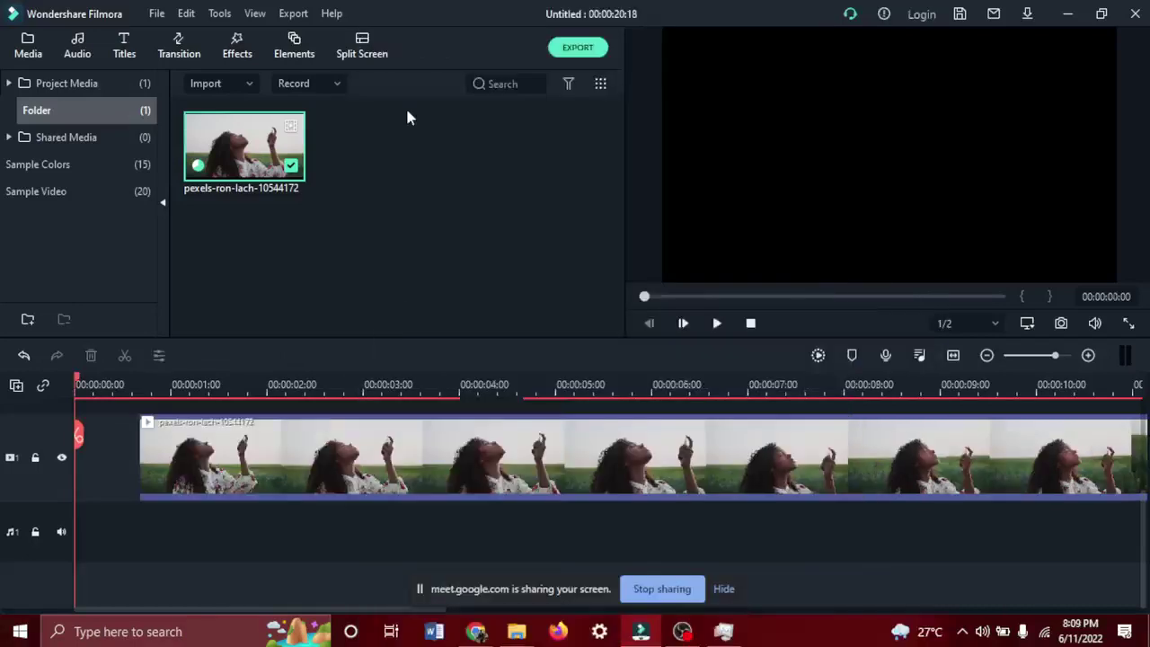
drag(415, 467, 279, 454)
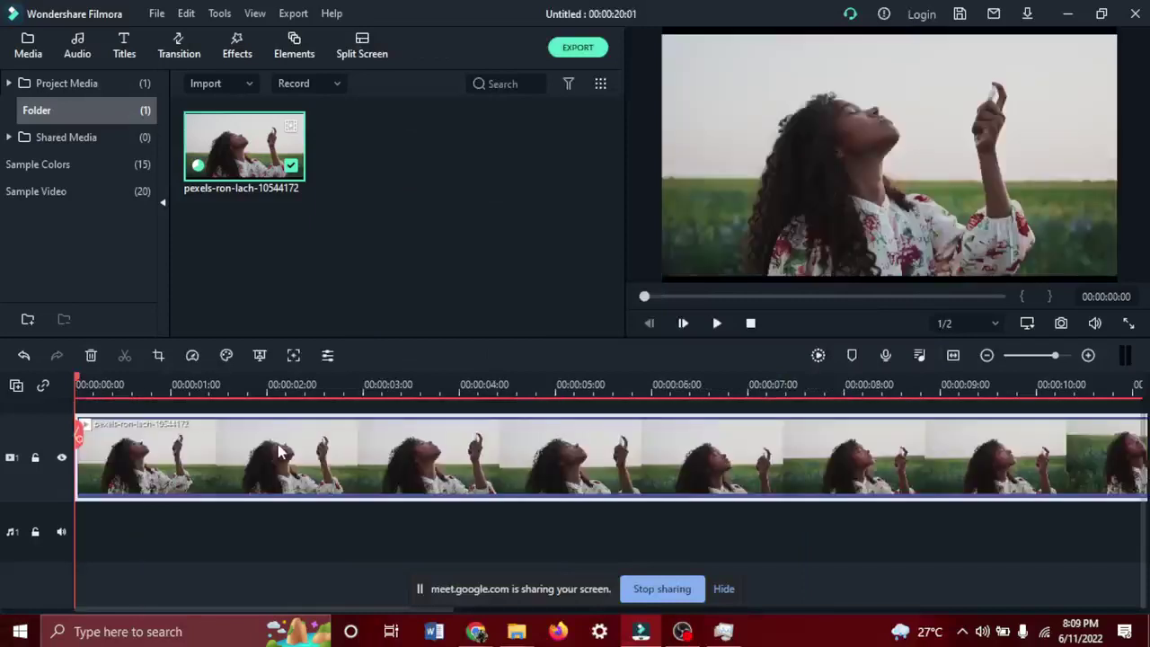
key(space)
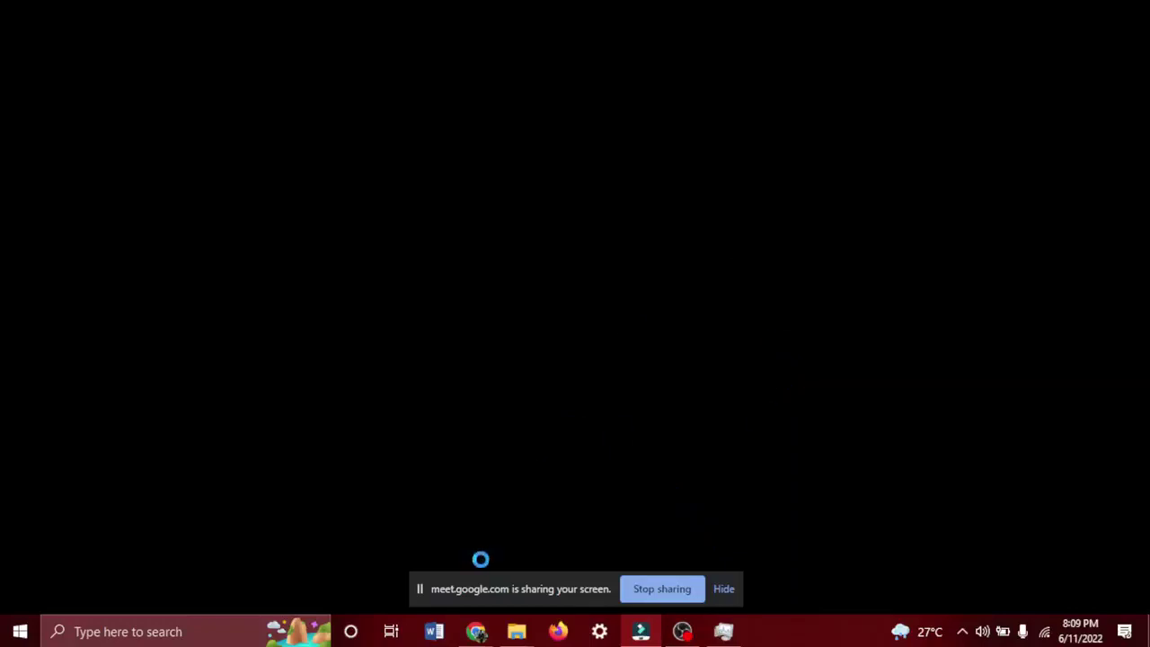
Hide Meet's screen-sharing notice, mute the microphone, and switch away from the call.
mouse_move(477, 632)
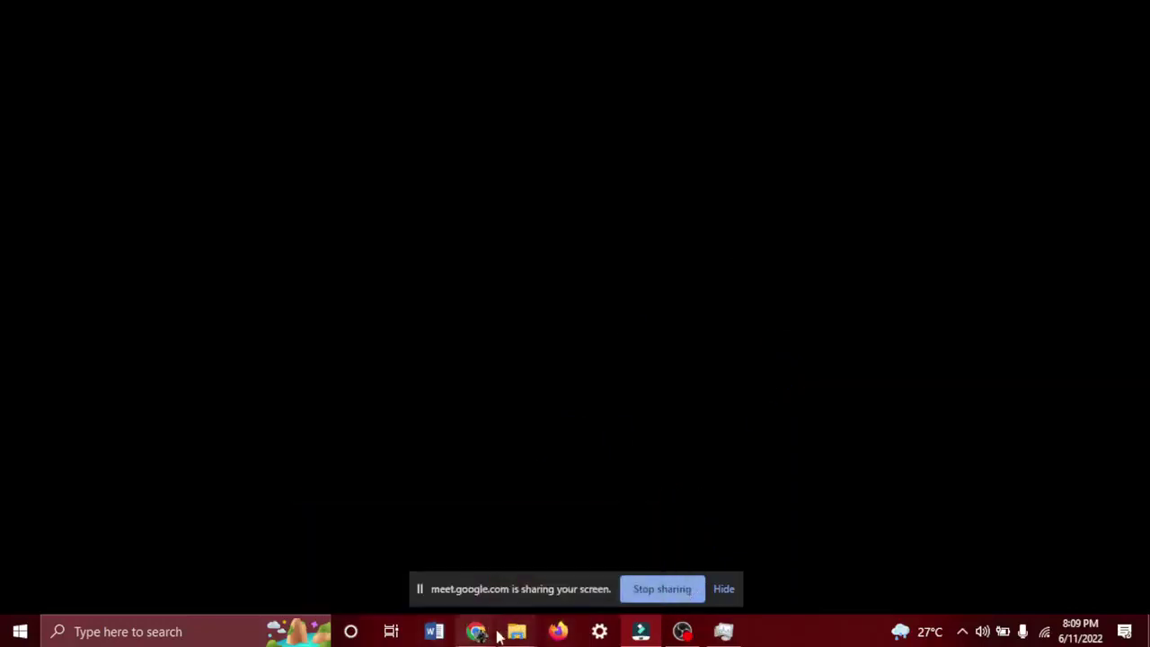
click(361, 572)
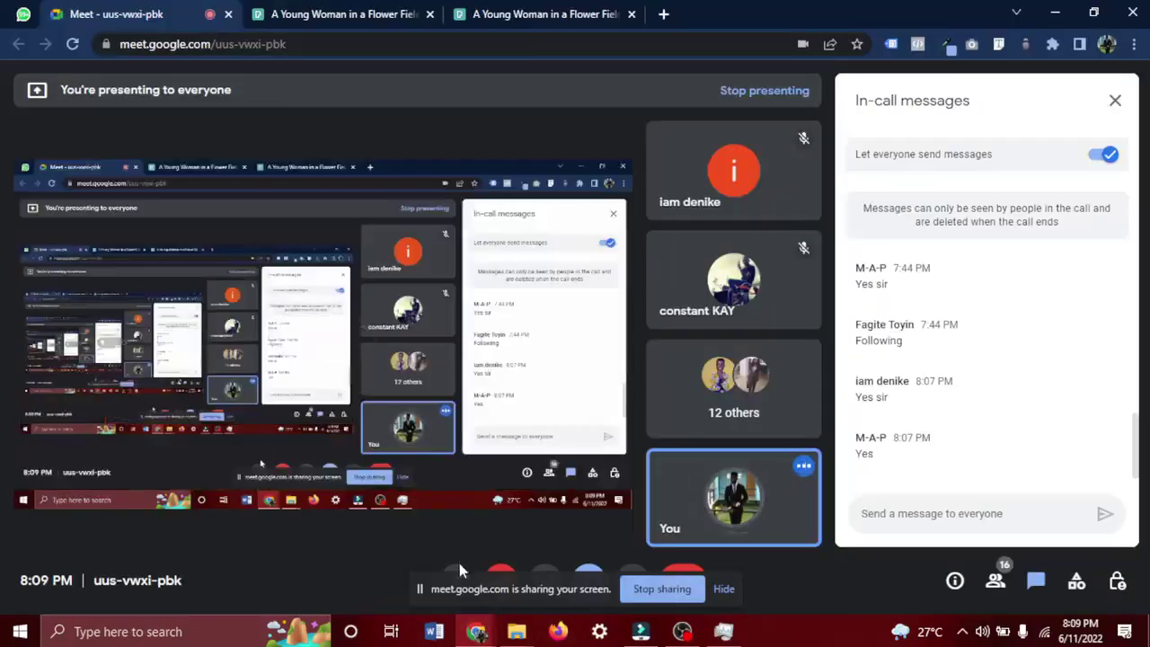
click(724, 593)
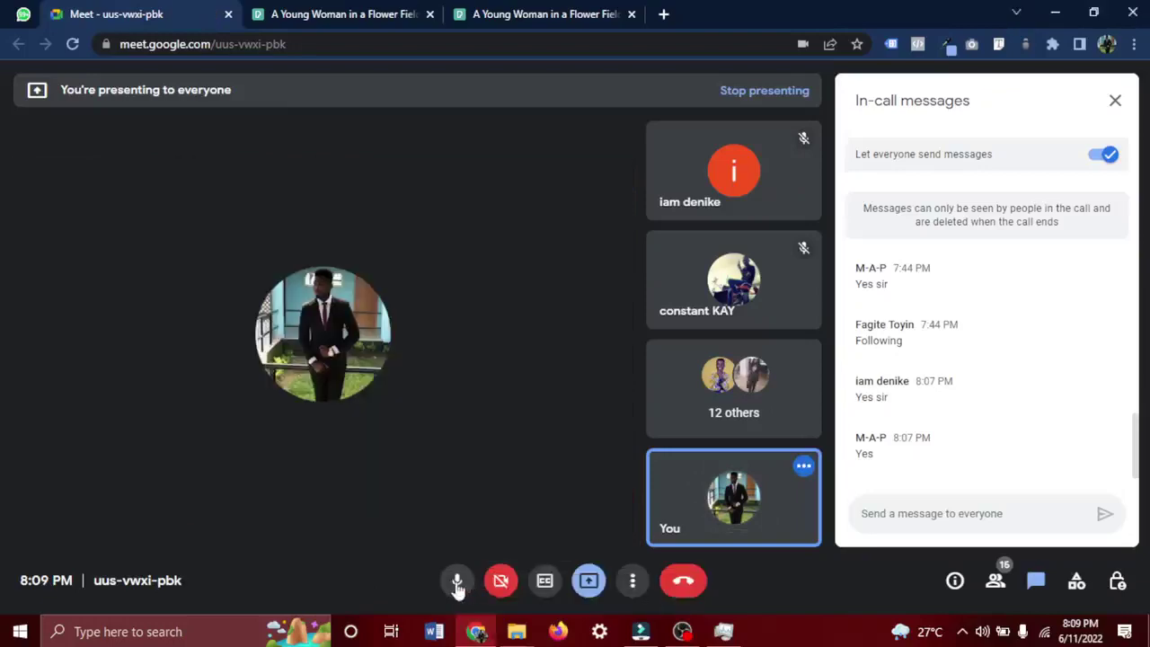
click(458, 582)
click(640, 631)
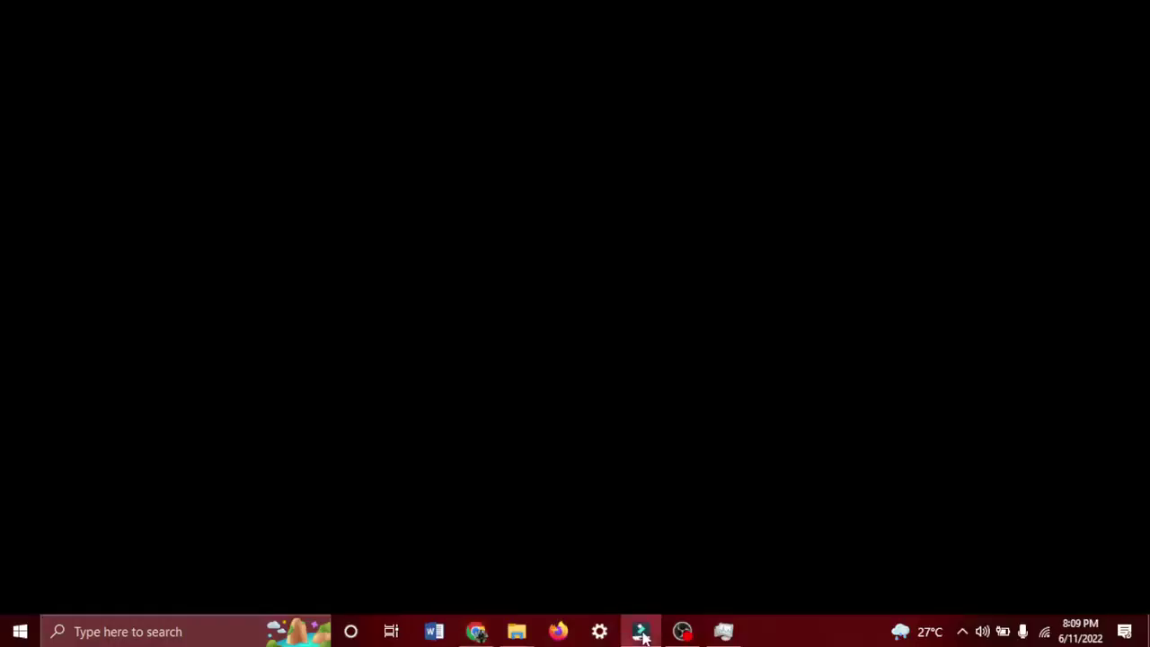
Save the 00:00:20:01 perfume project under its existing name, VE Project 4.wfp.
click(653, 630)
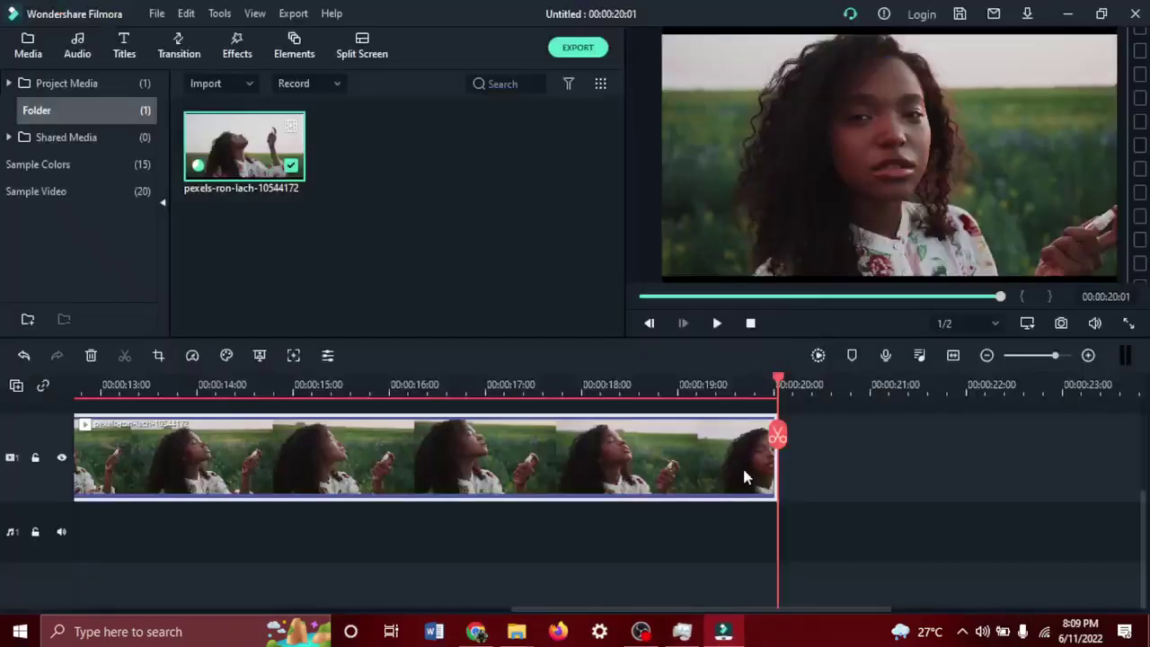
key(ctrl+s)
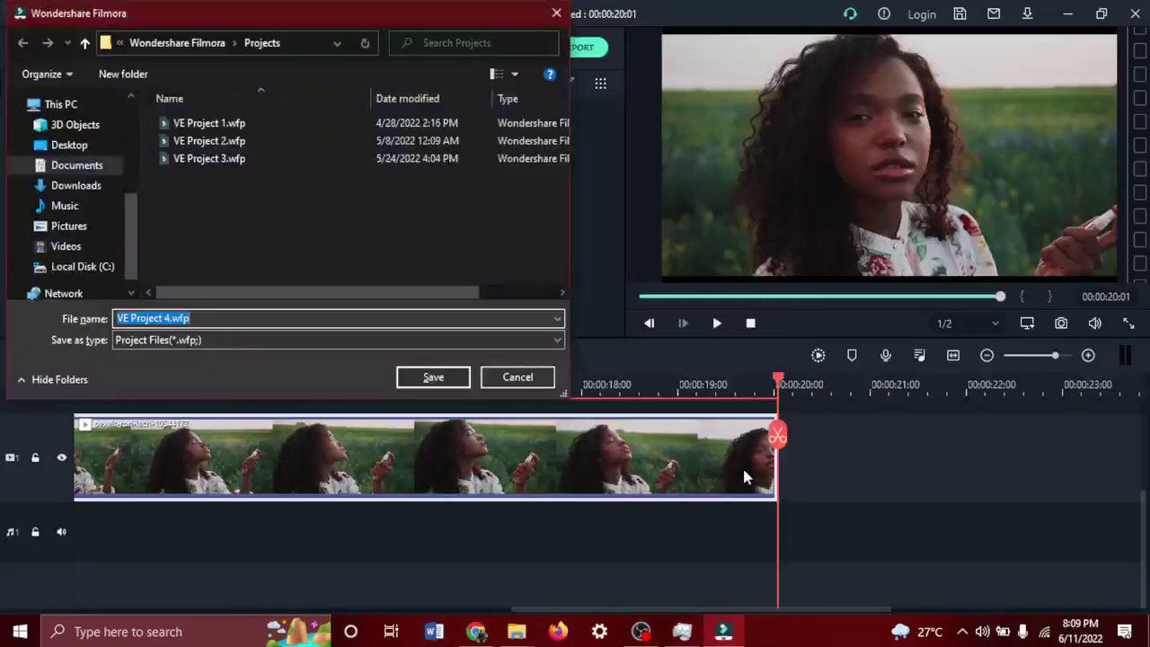
click(425, 379)
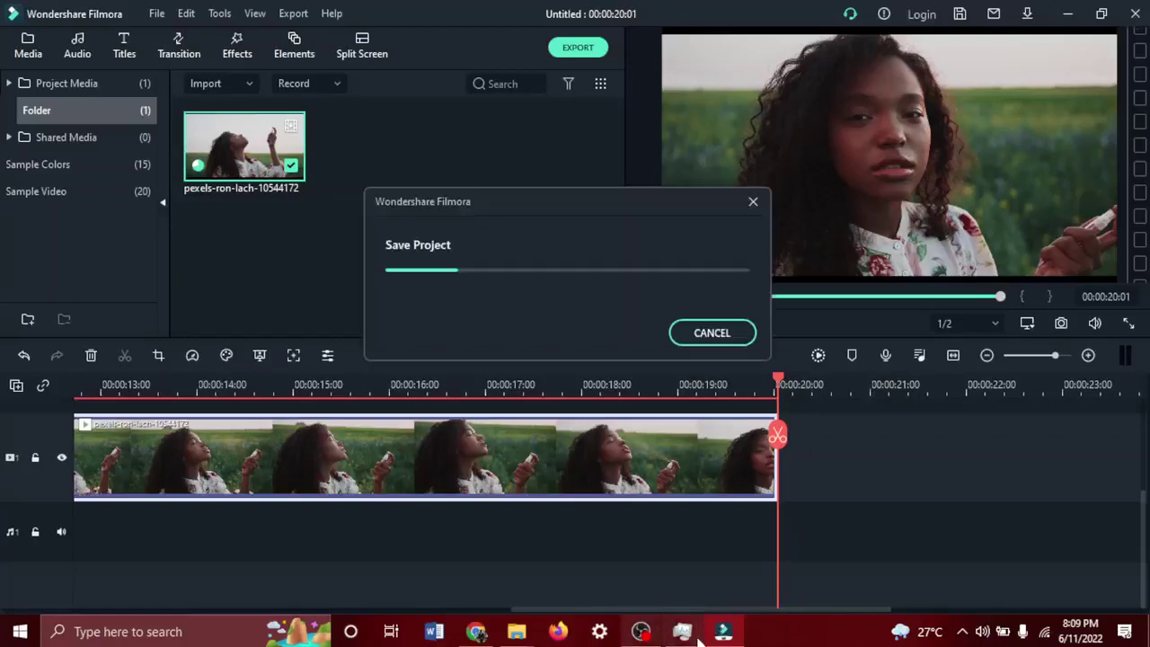
mouse_move(704, 635)
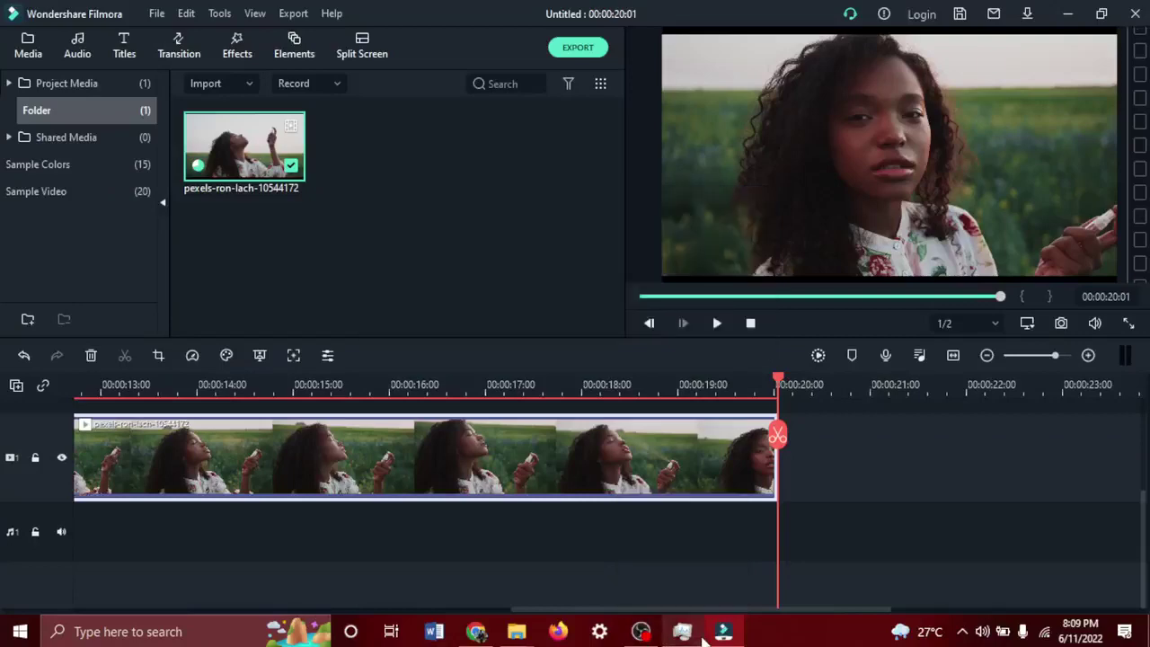
End the Wondershare Filmora X task in Task Manager.
click(723, 635)
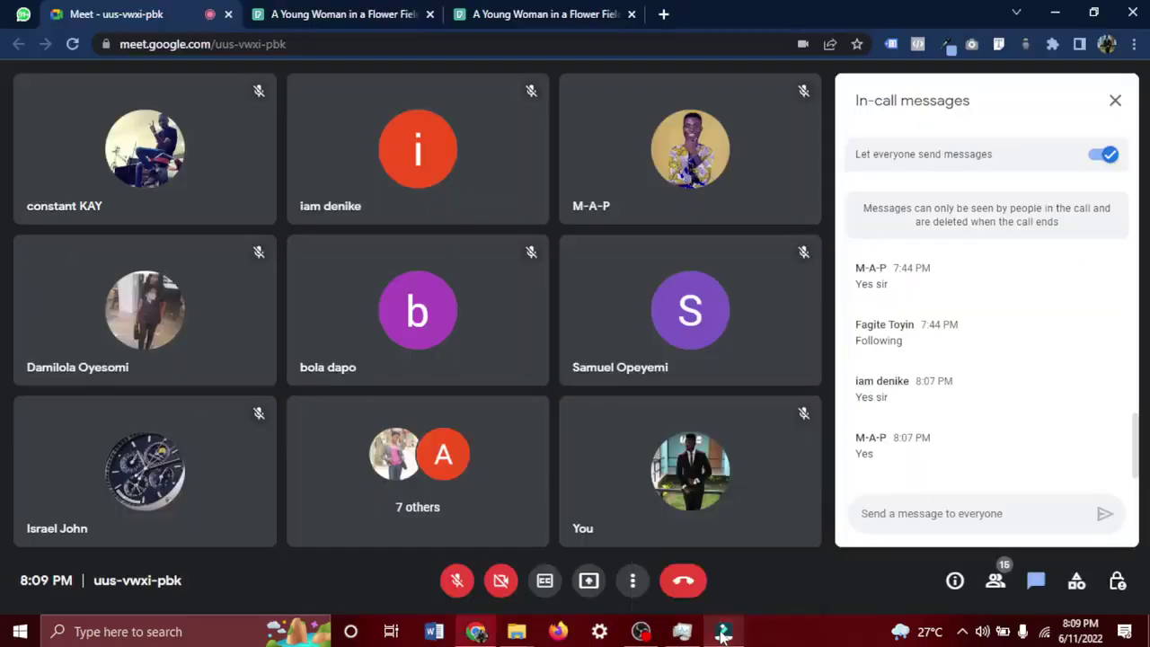
click(680, 634)
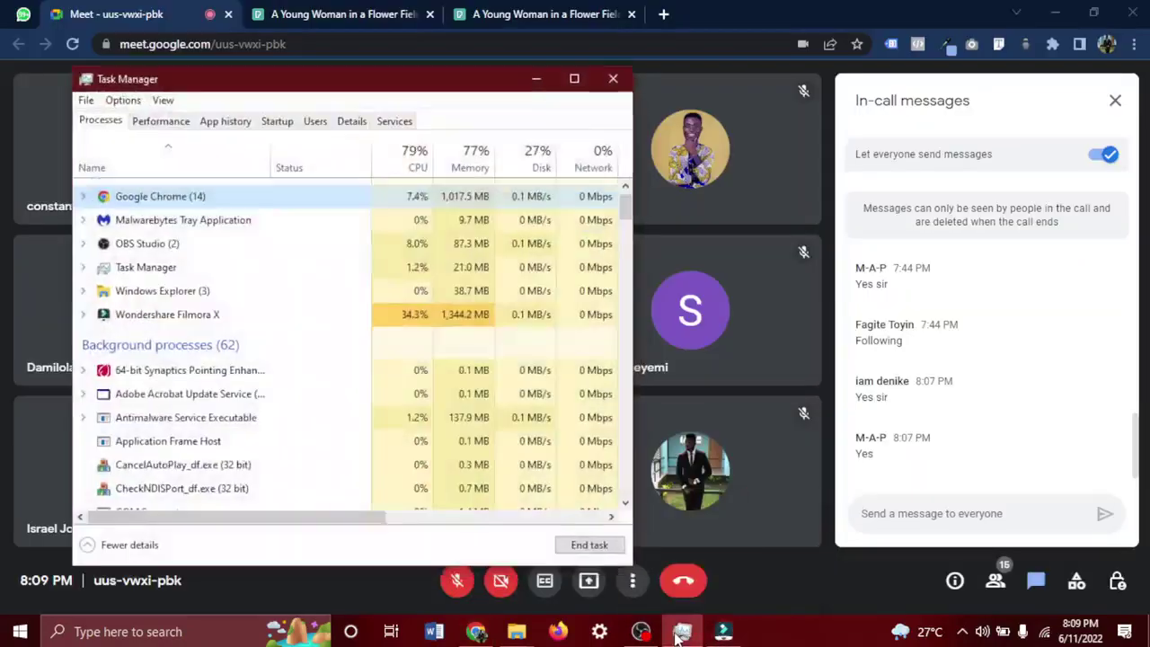
click(285, 324)
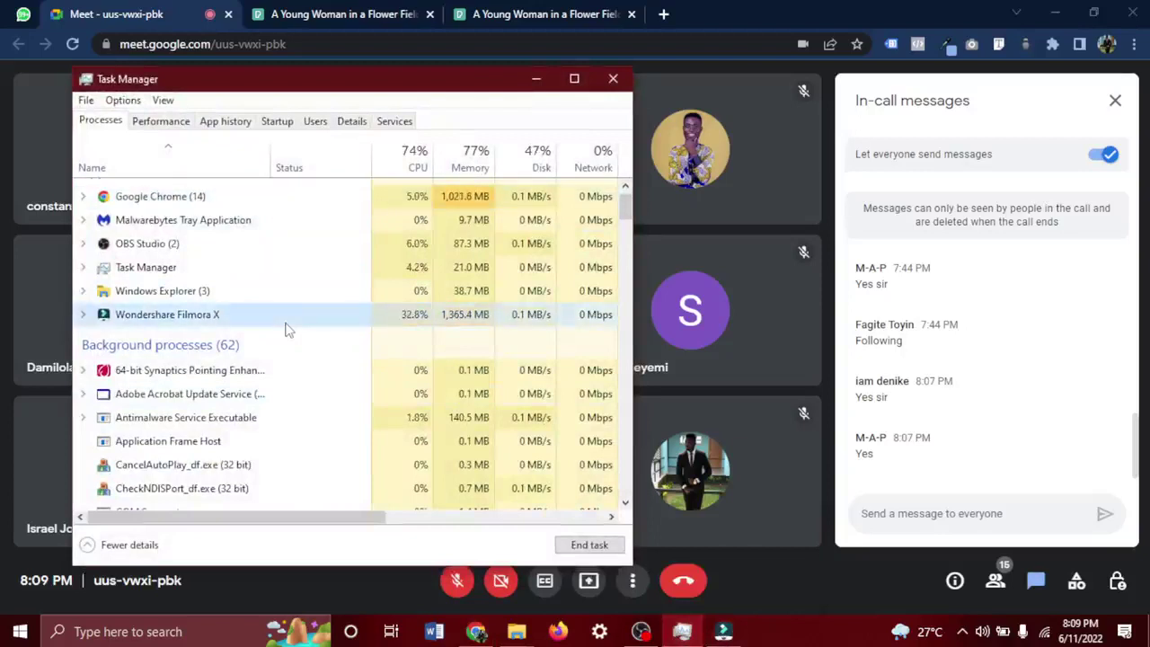
right_click(286, 327)
click(346, 353)
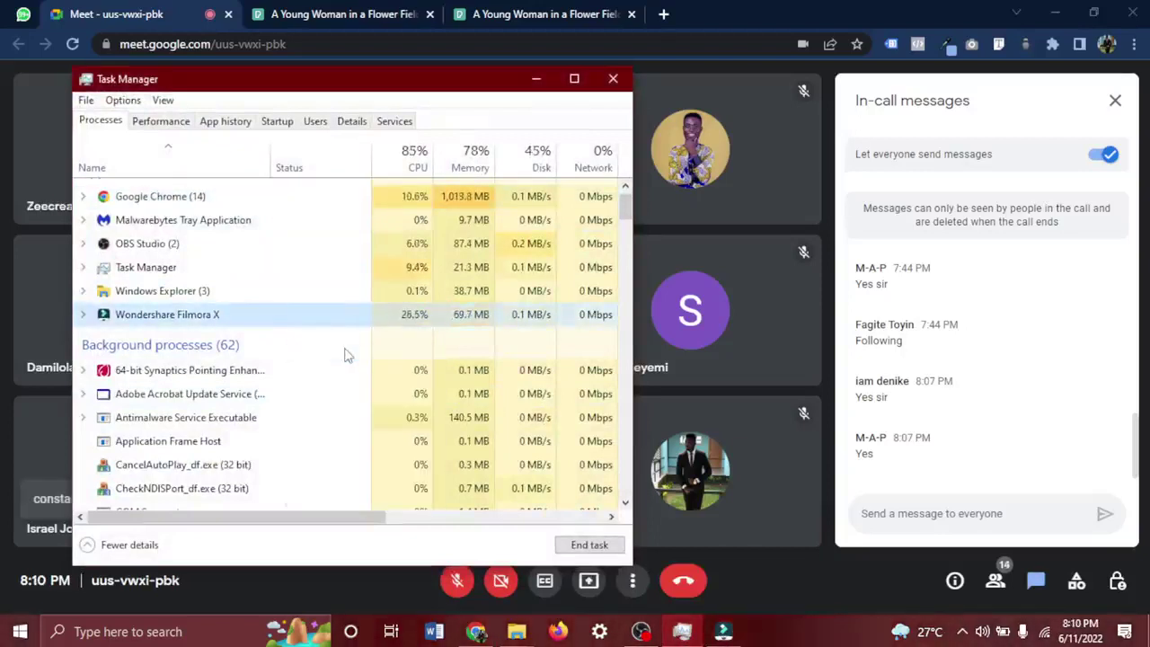
Toggle the Google Meet microphone, leaving it muted.
click(456, 582)
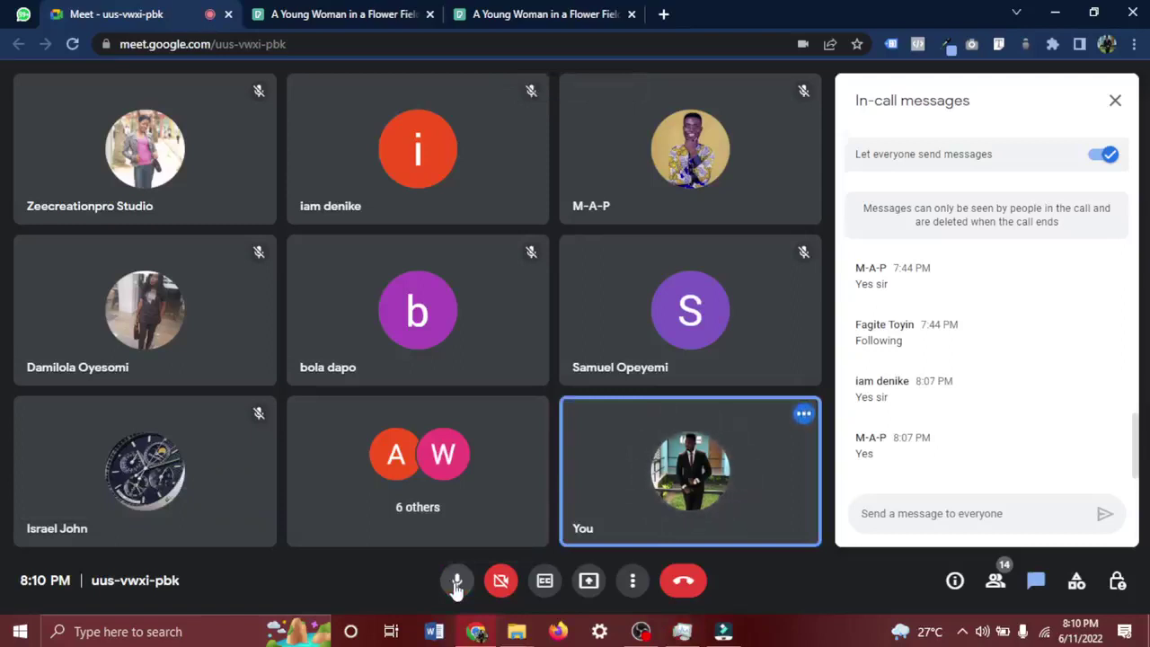
click(457, 582)
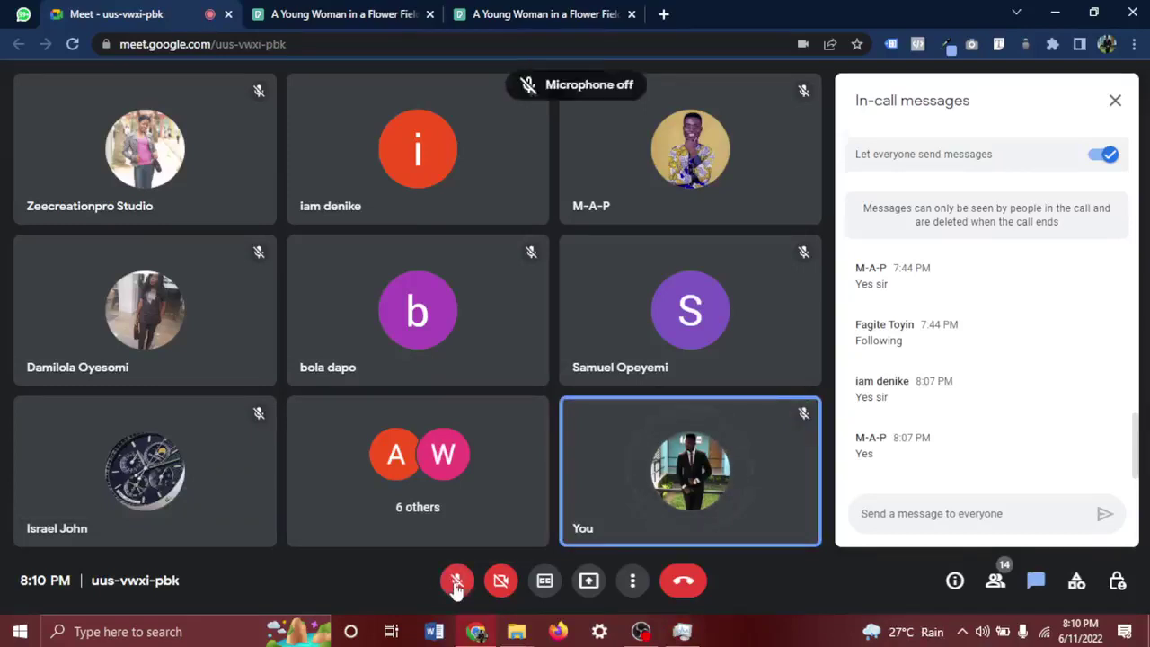
click(456, 582)
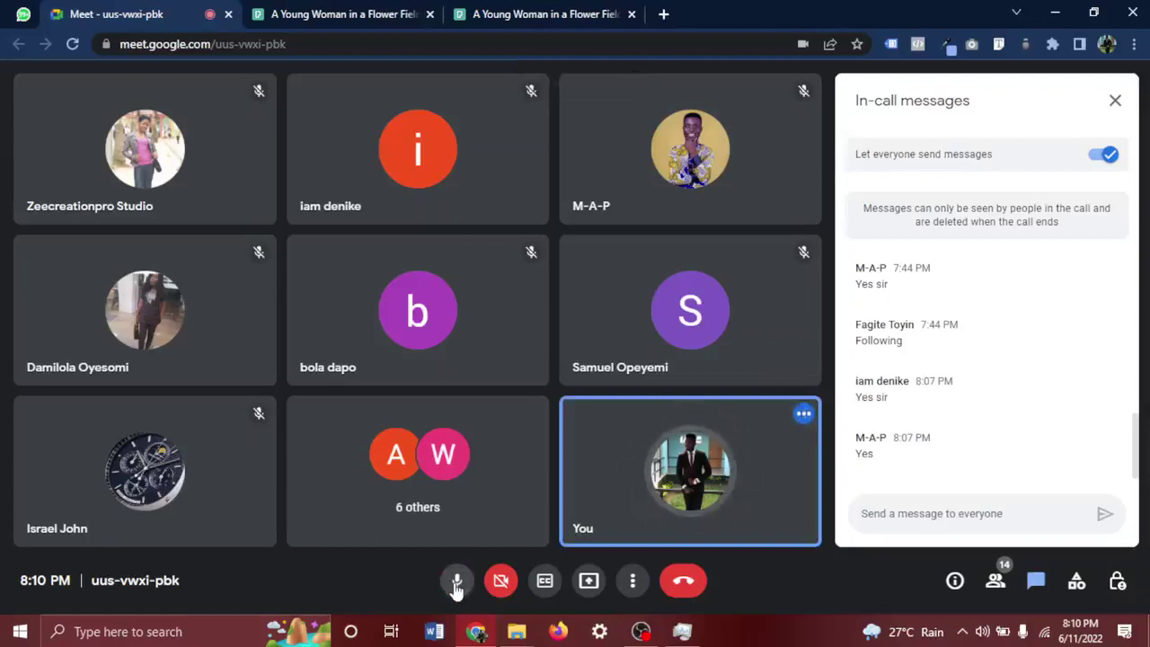
click(456, 581)
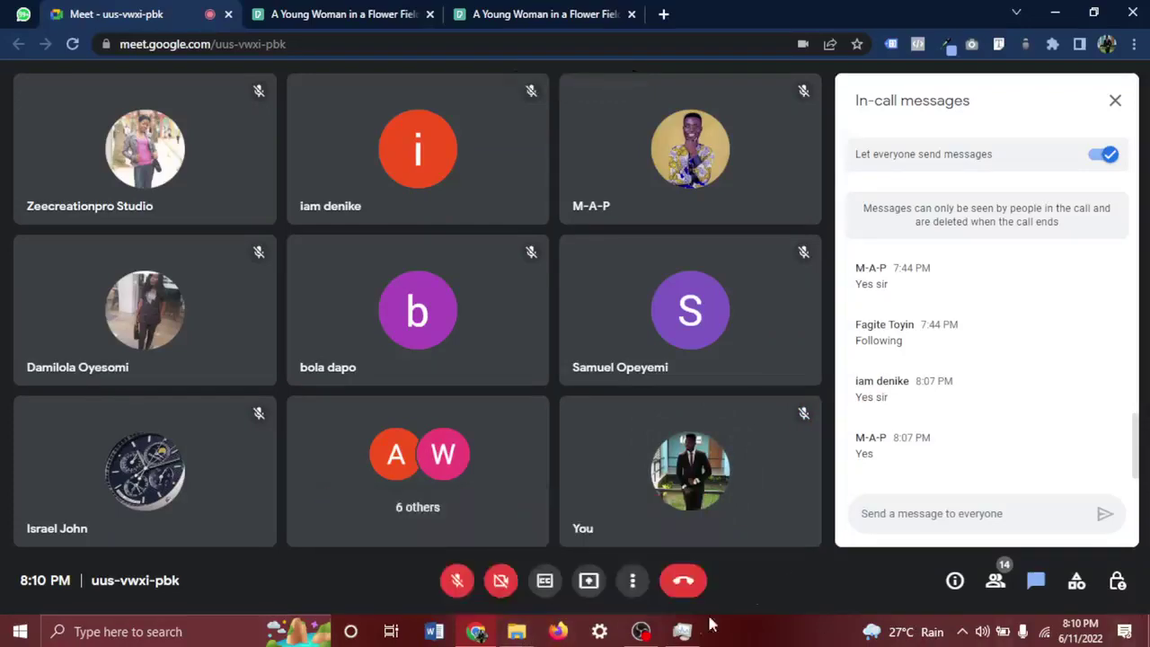
End the 266 MB process in Google Chrome (14), leaving 13, then minimize Task Manager.
click(685, 633)
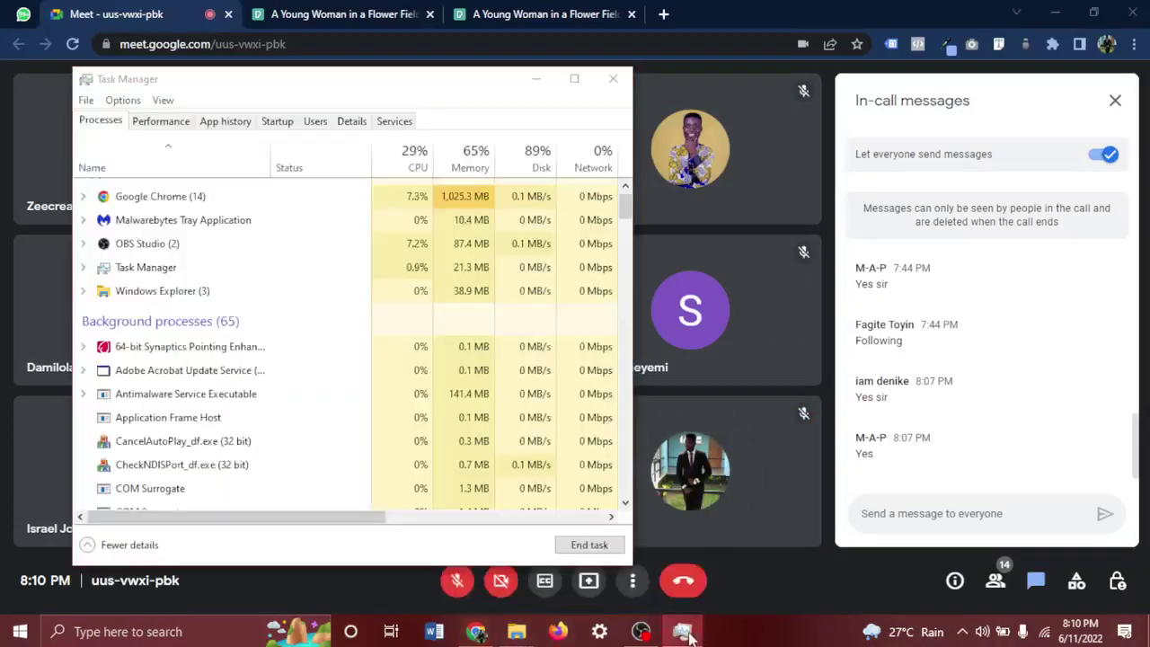
click(684, 634)
click(685, 633)
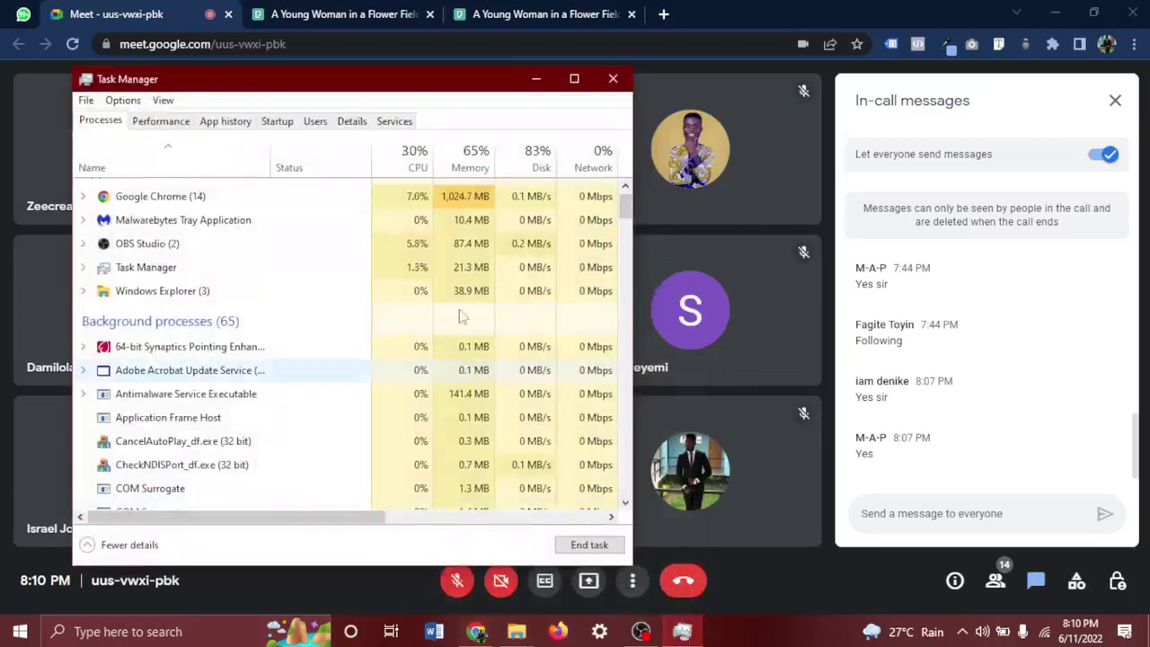
click(376, 196)
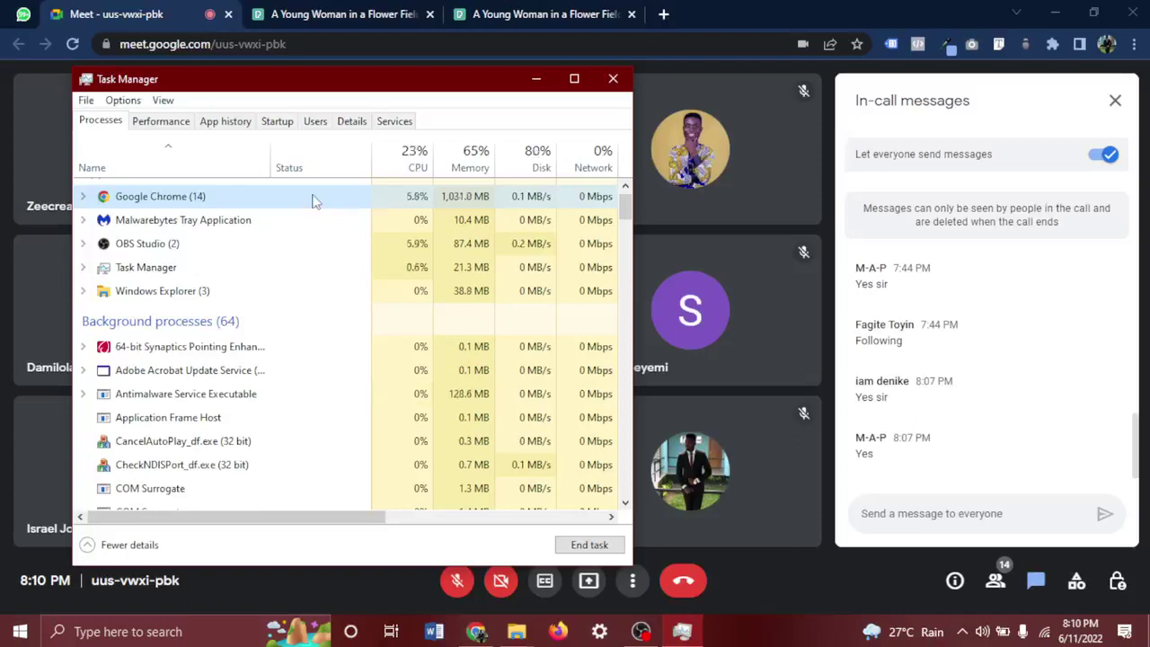
click(82, 197)
scroll(185, 361, down, 1)
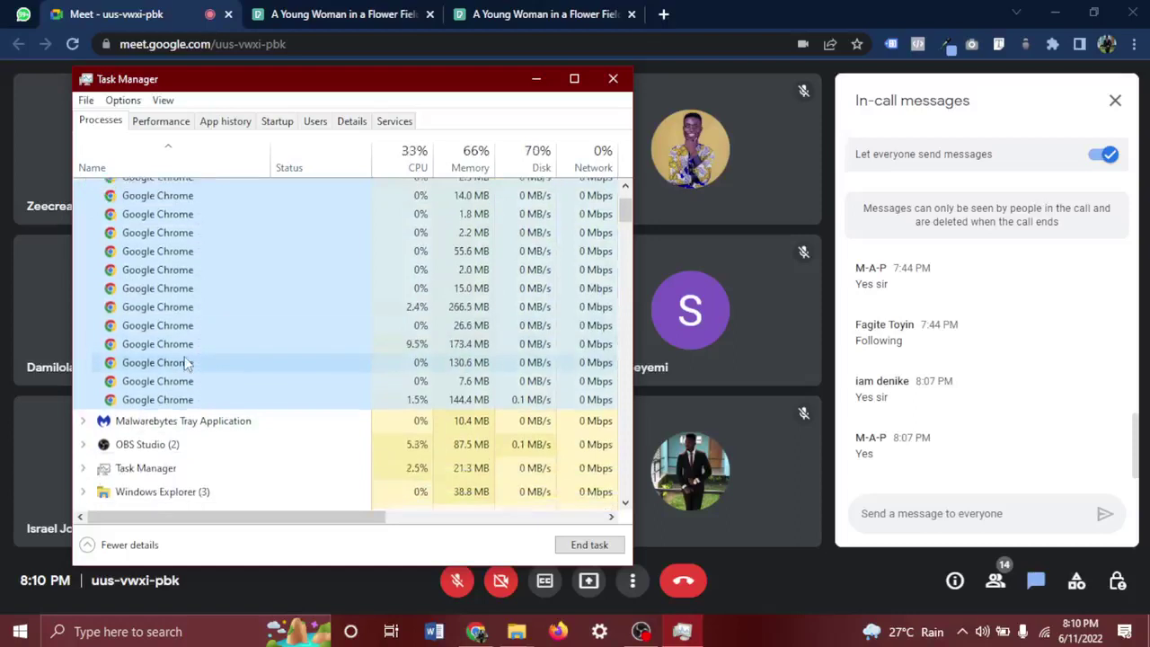
scroll(186, 361, up, 1)
scroll(186, 361, up, 1)
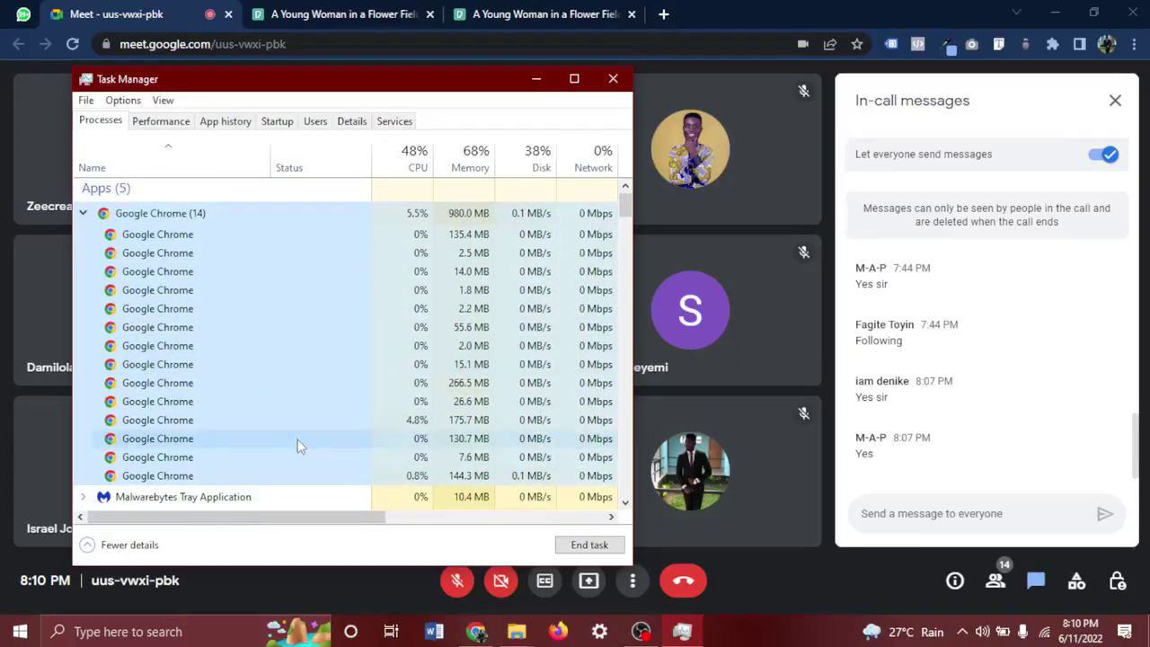
right_click(343, 392)
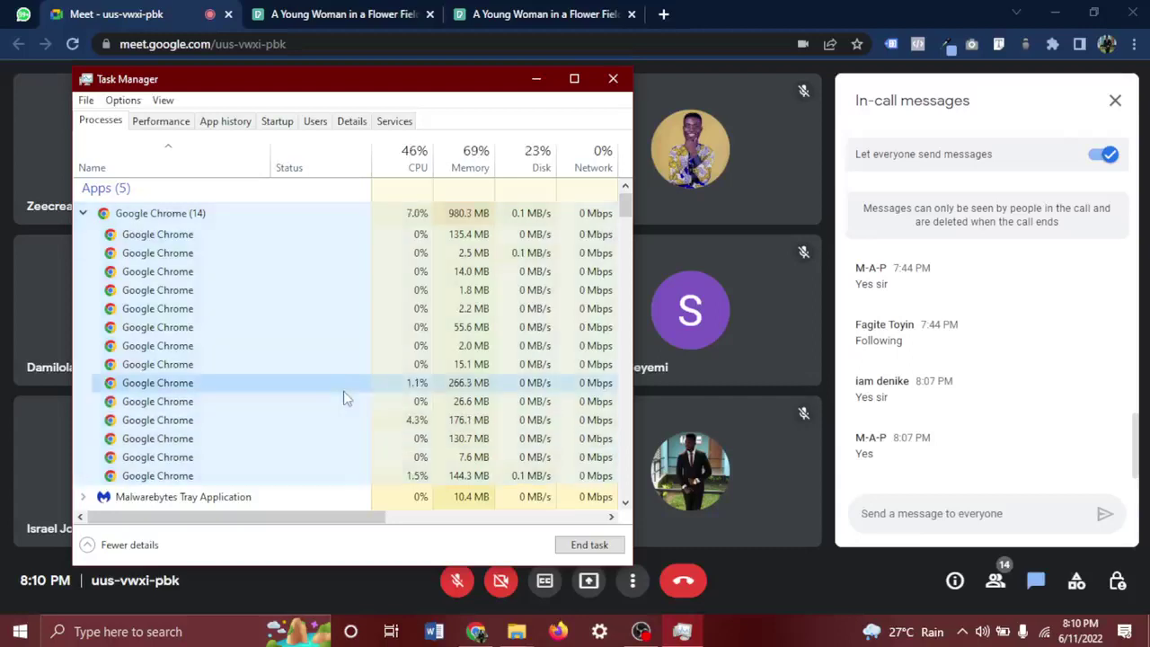
click(390, 403)
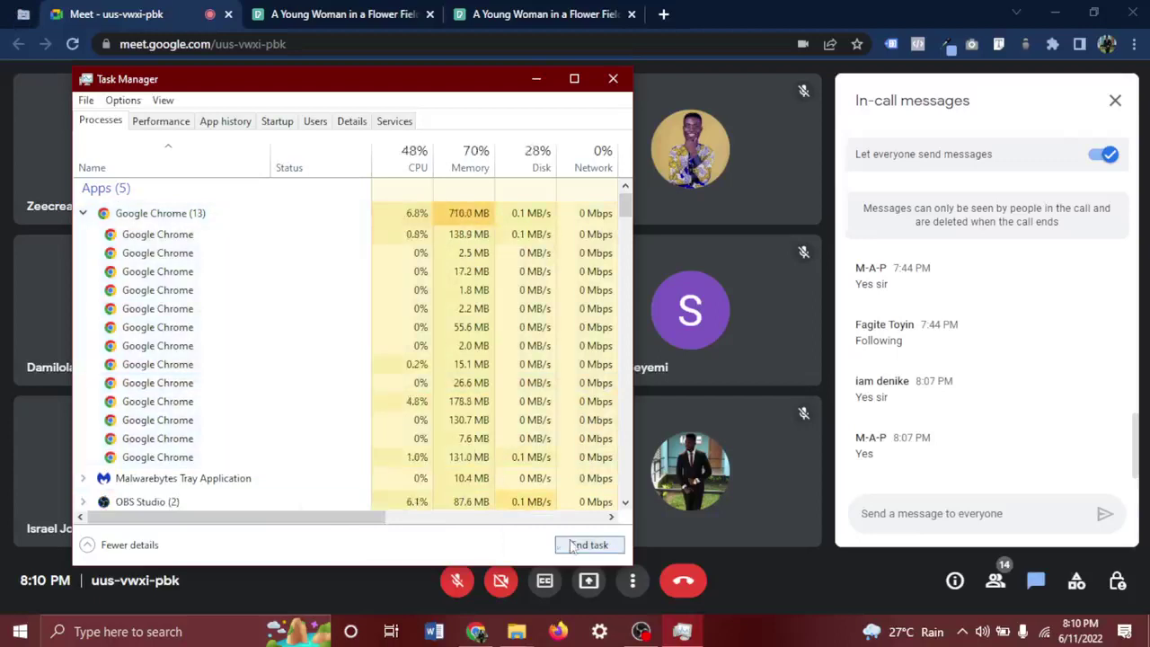
click(536, 79)
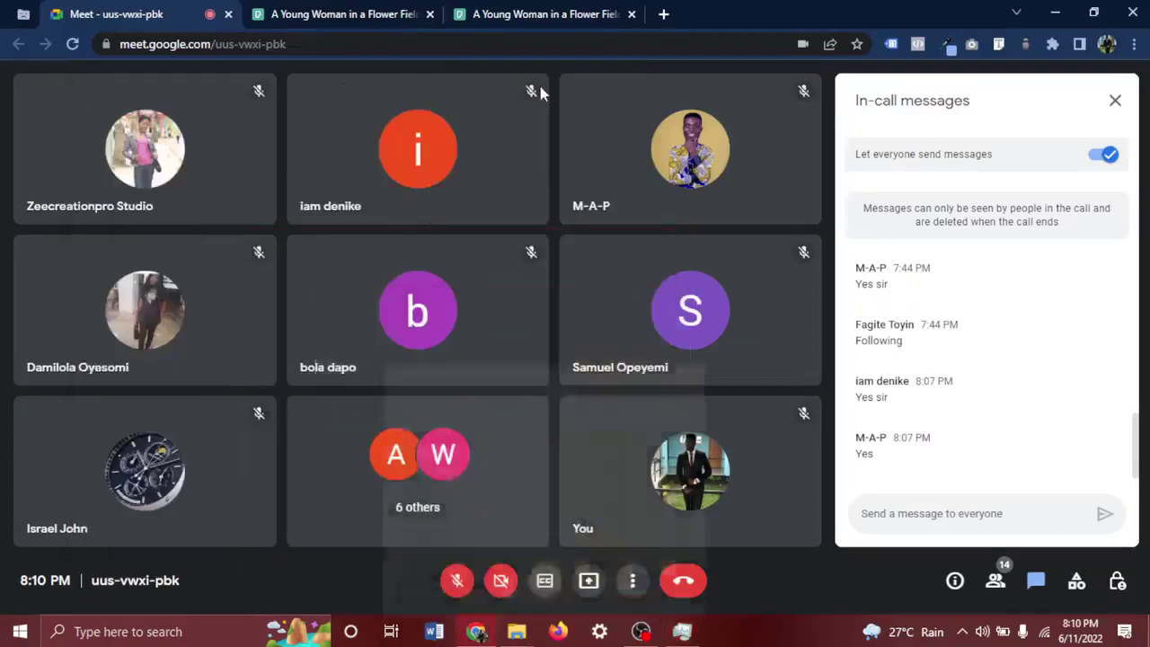
Bring the Meet call window back and turn the microphone on.
click(1147, 634)
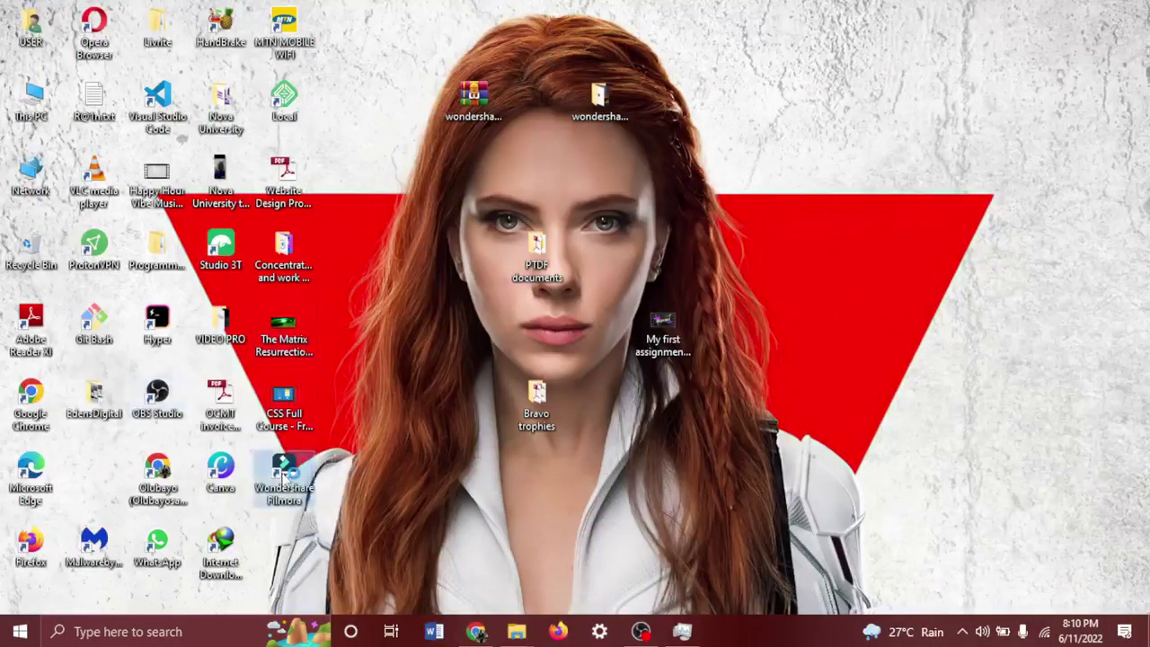
click(475, 632)
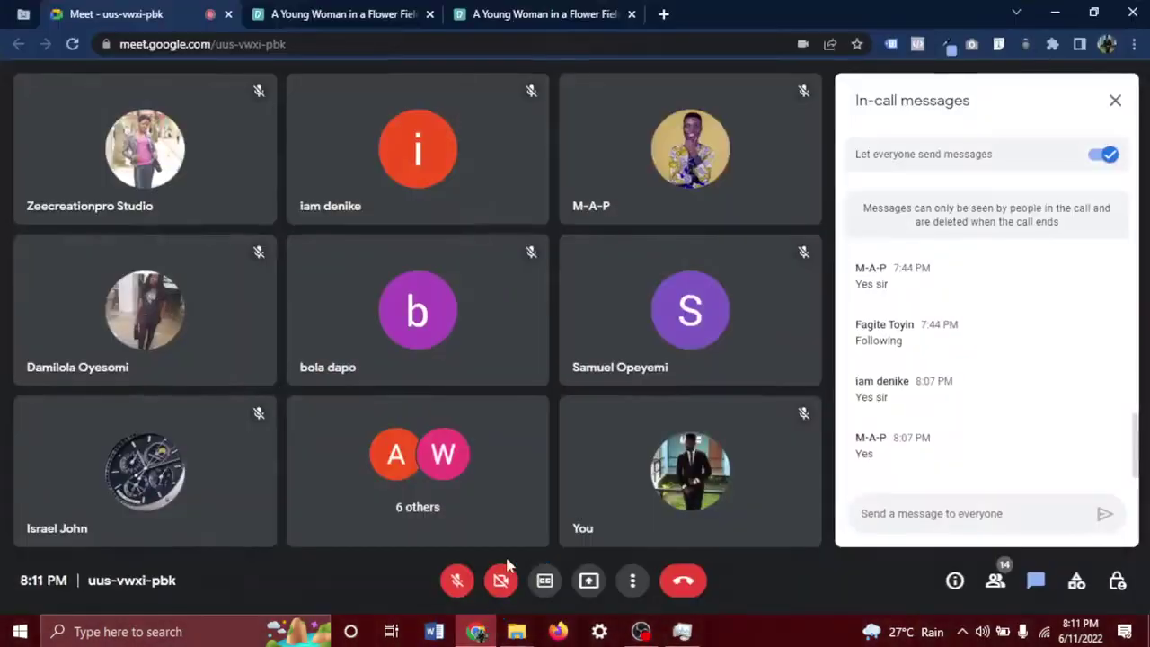
click(482, 634)
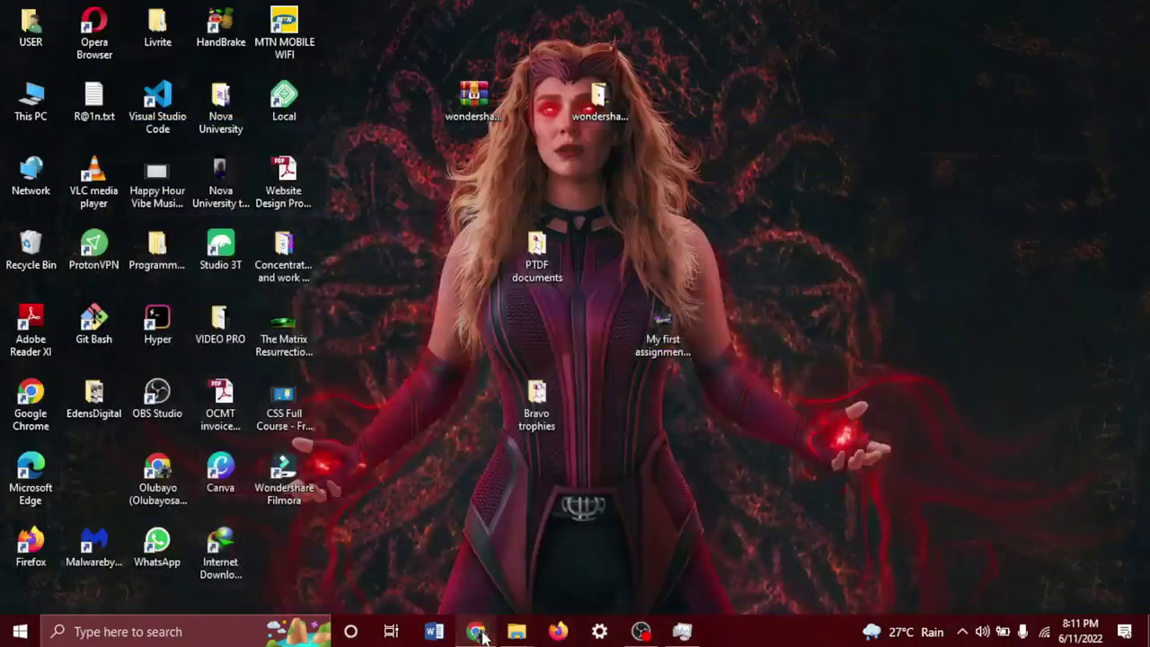
click(481, 635)
click(481, 633)
click(477, 634)
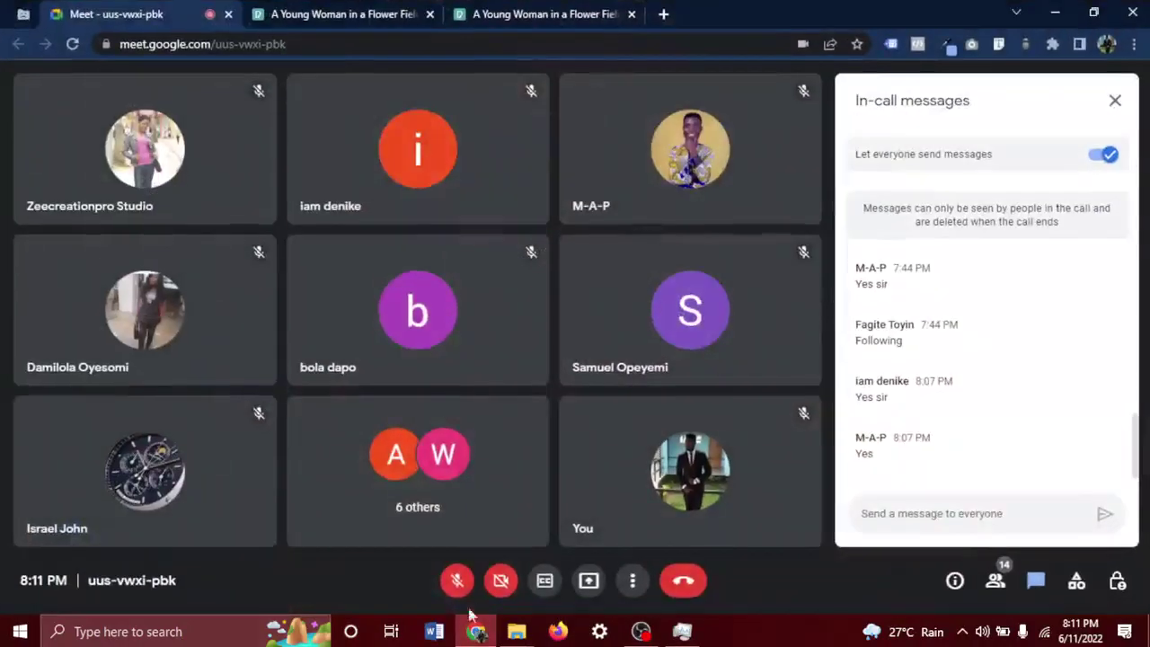
click(453, 580)
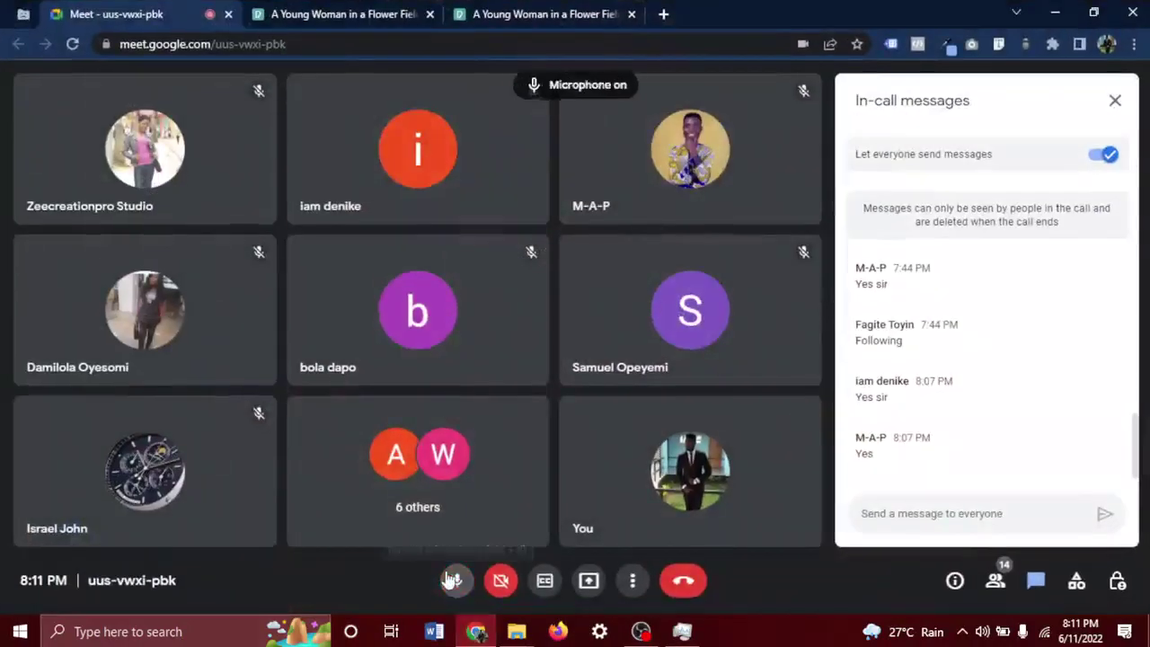
Minimize Task Manager, select the Wondershare Filmora desktop shortcut, and restore the Meet window.
click(682, 632)
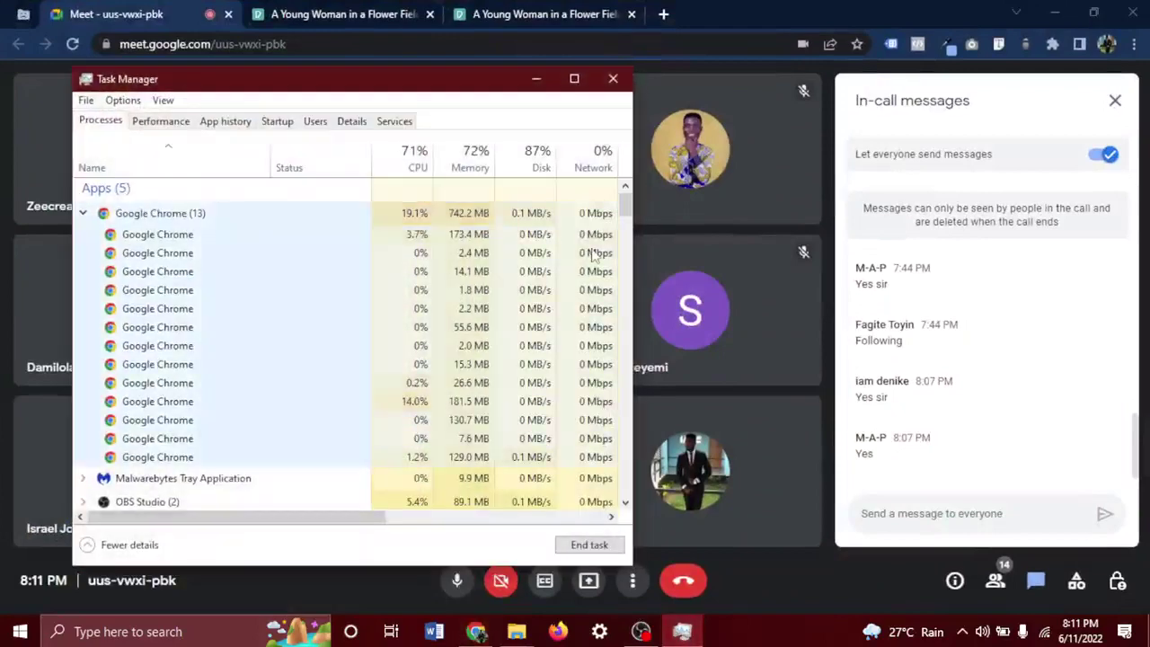
click(539, 87)
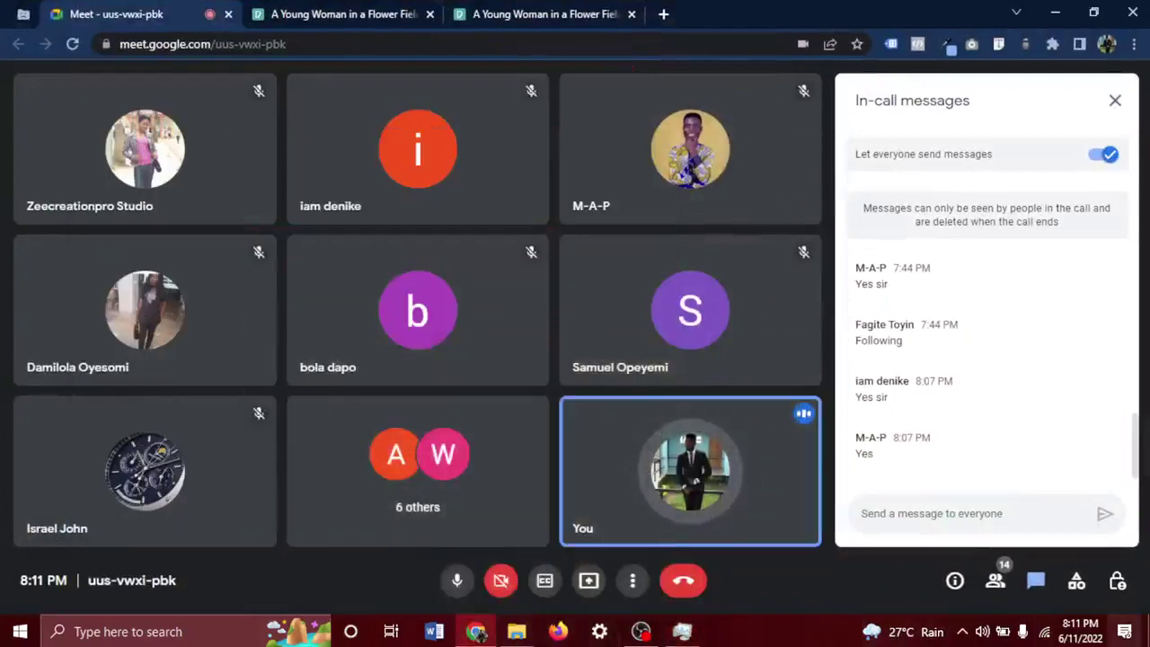
click(1147, 631)
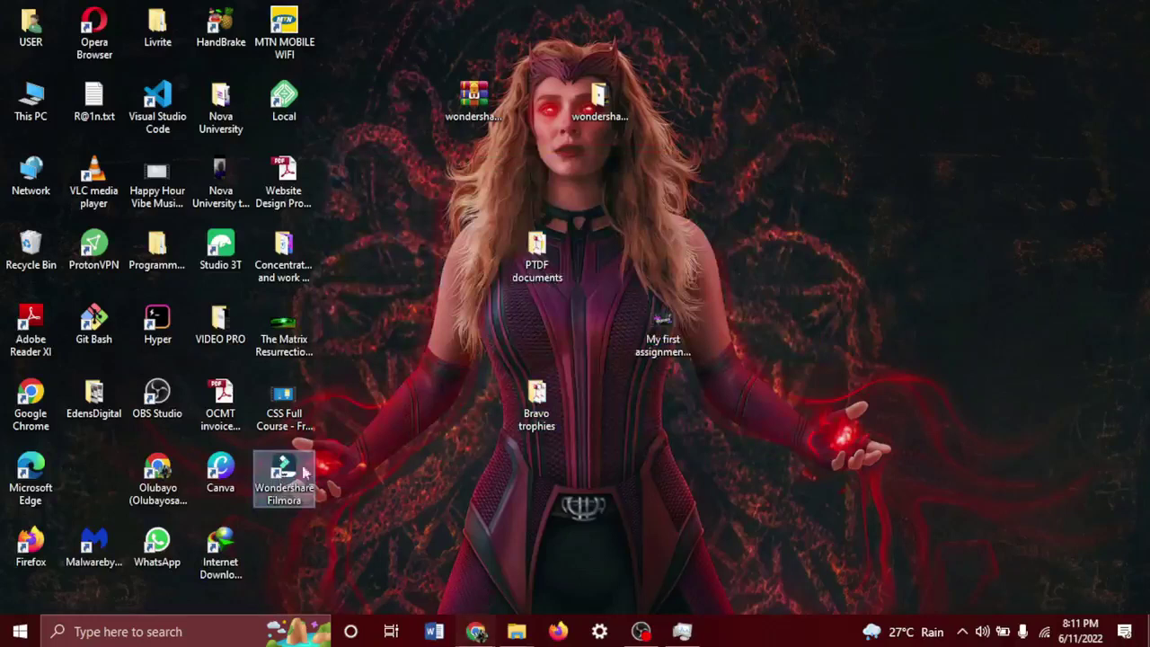
click(274, 474)
click(476, 631)
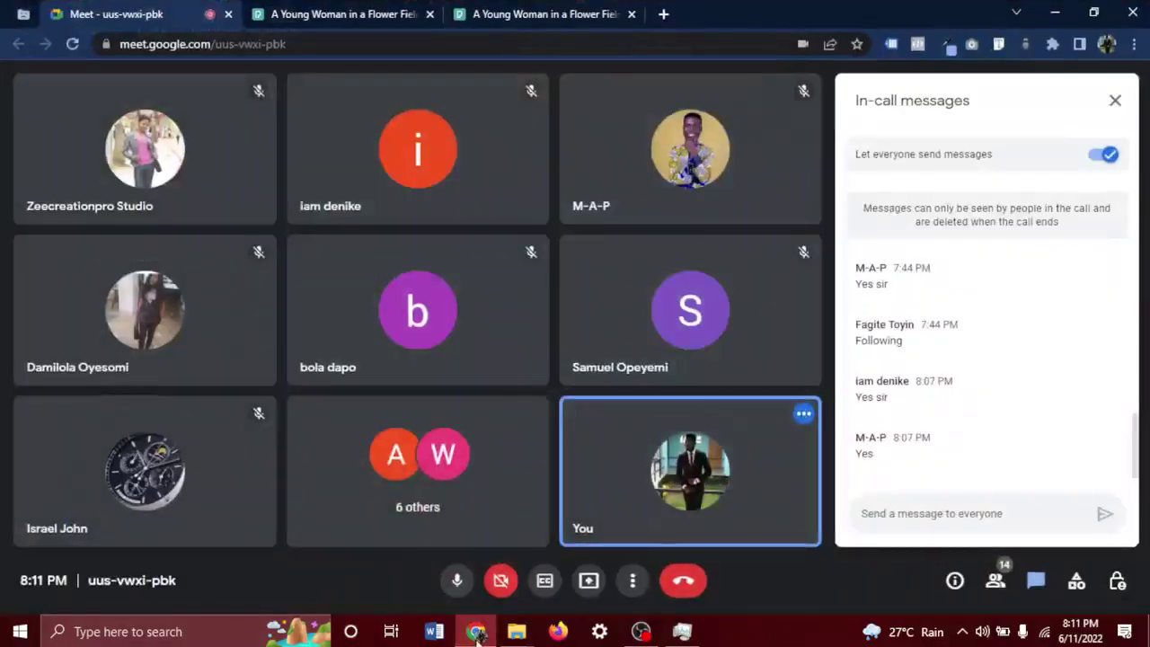
click(476, 632)
click(478, 633)
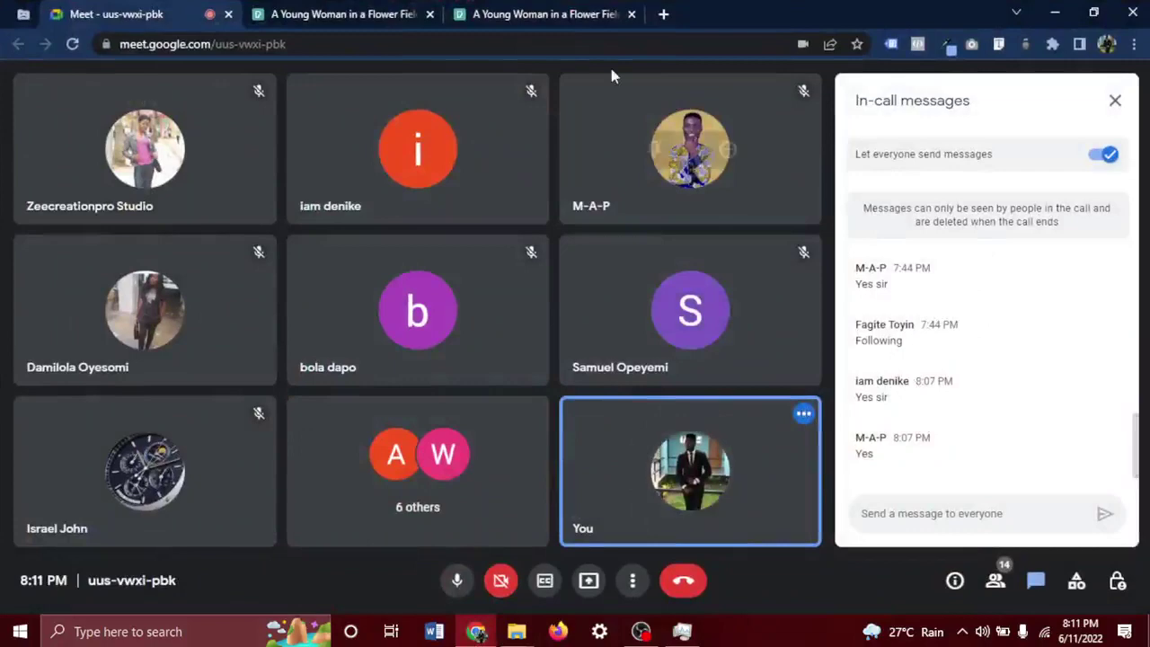
Show the Pexels perfume-atomizer video tab and move the Meet tab into its own window.
click(387, 8)
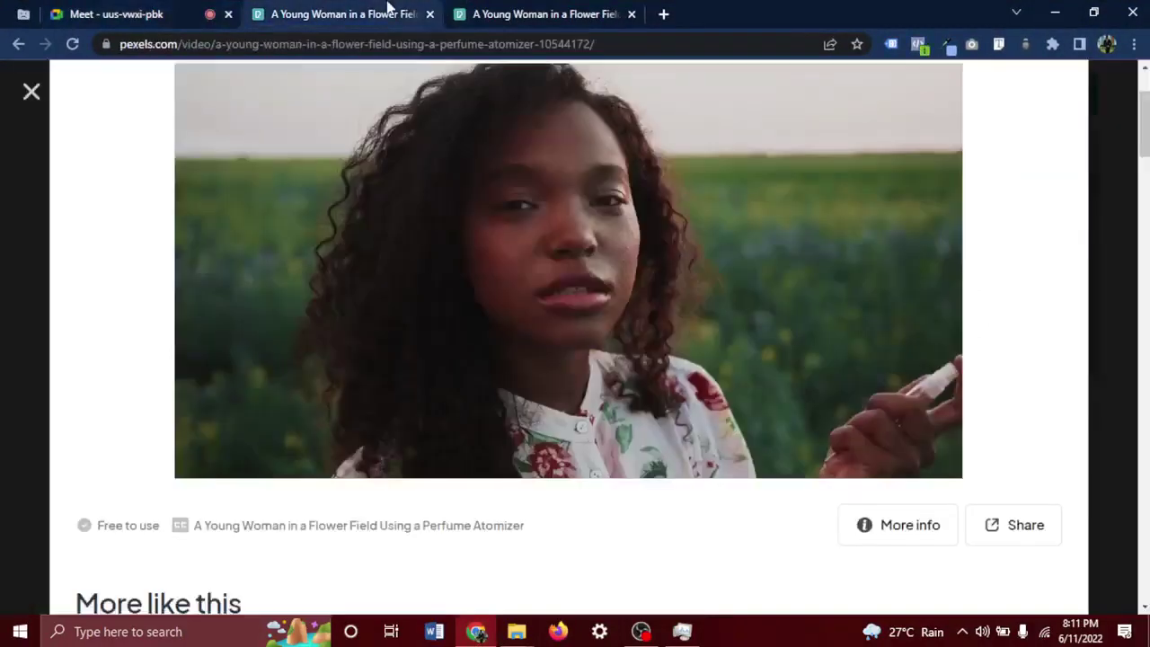
click(507, 9)
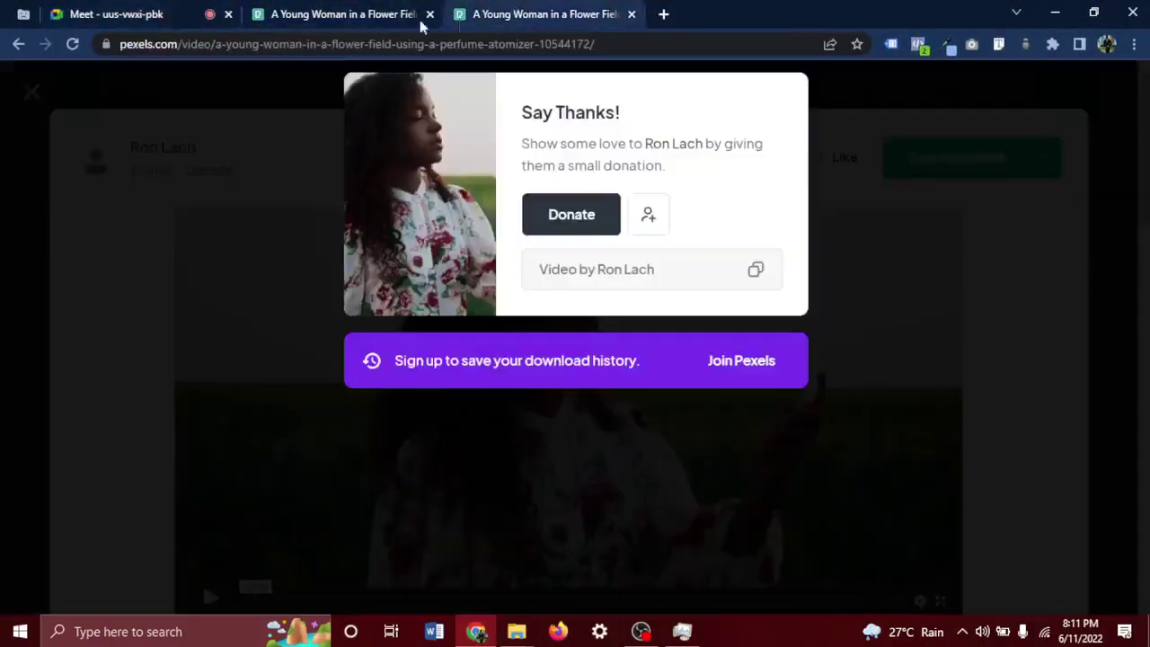
click(419, 25)
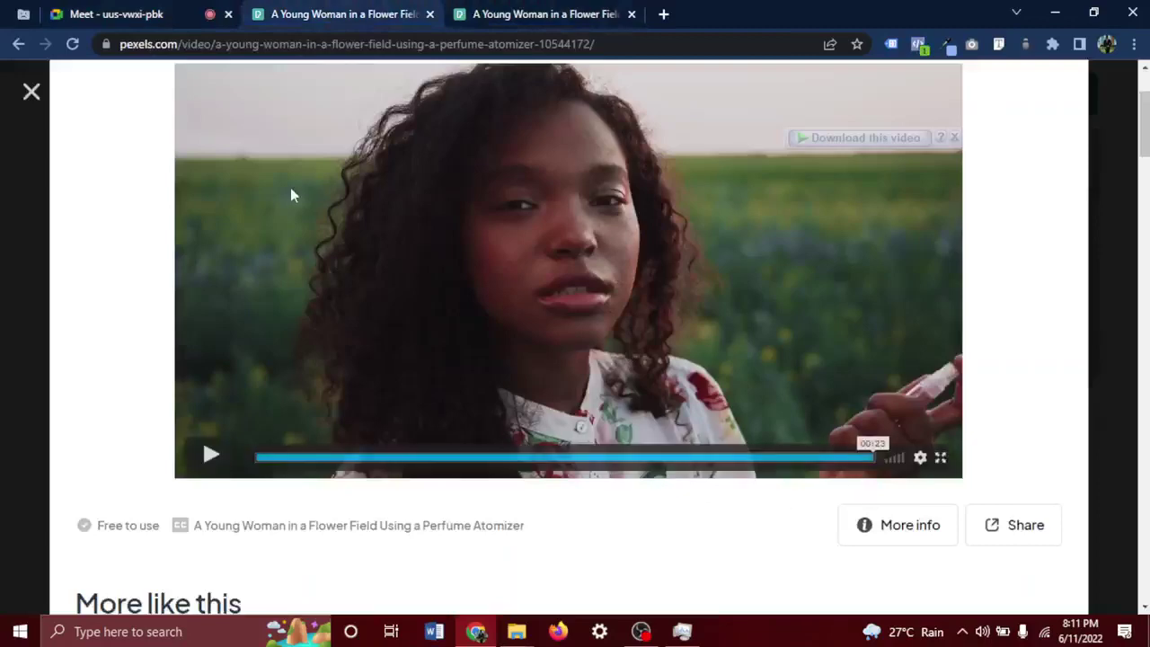
scroll(436, 172, up, 2)
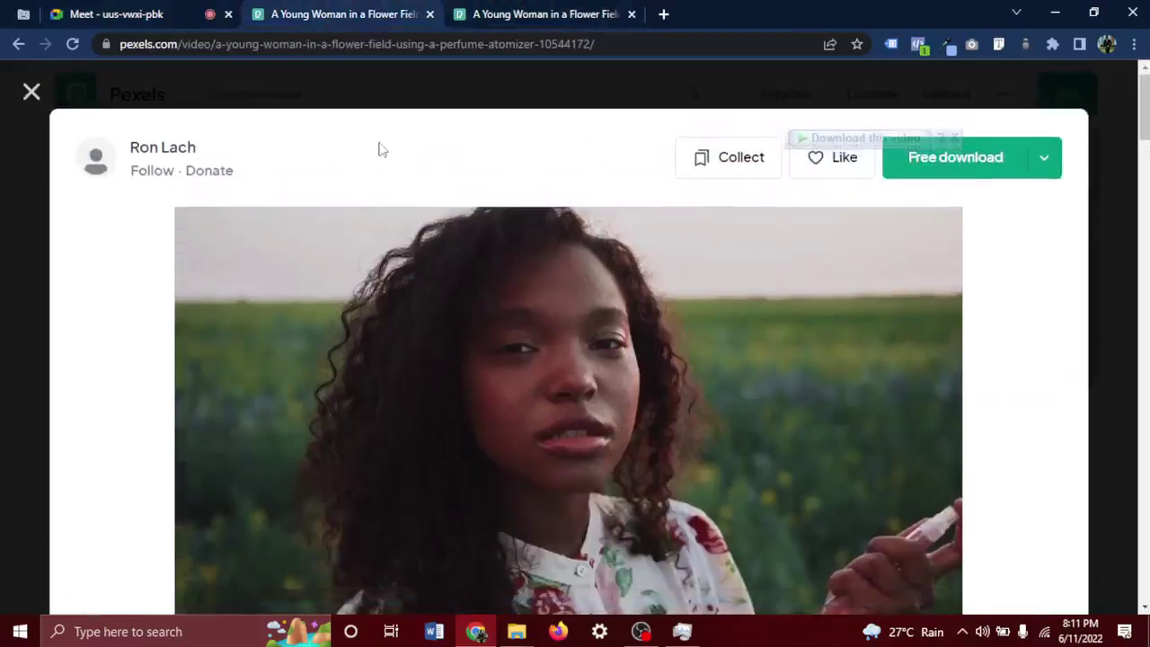
drag(117, 13, 350, 366)
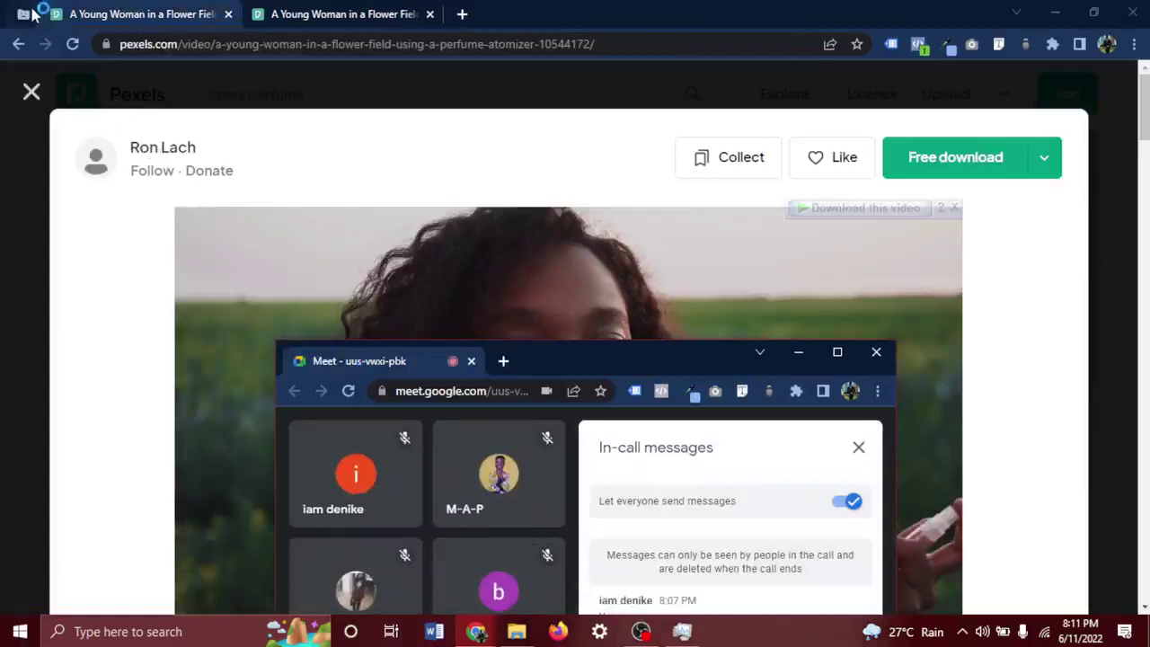
Close the crashed pinned WhatsApp tab.
click(27, 14)
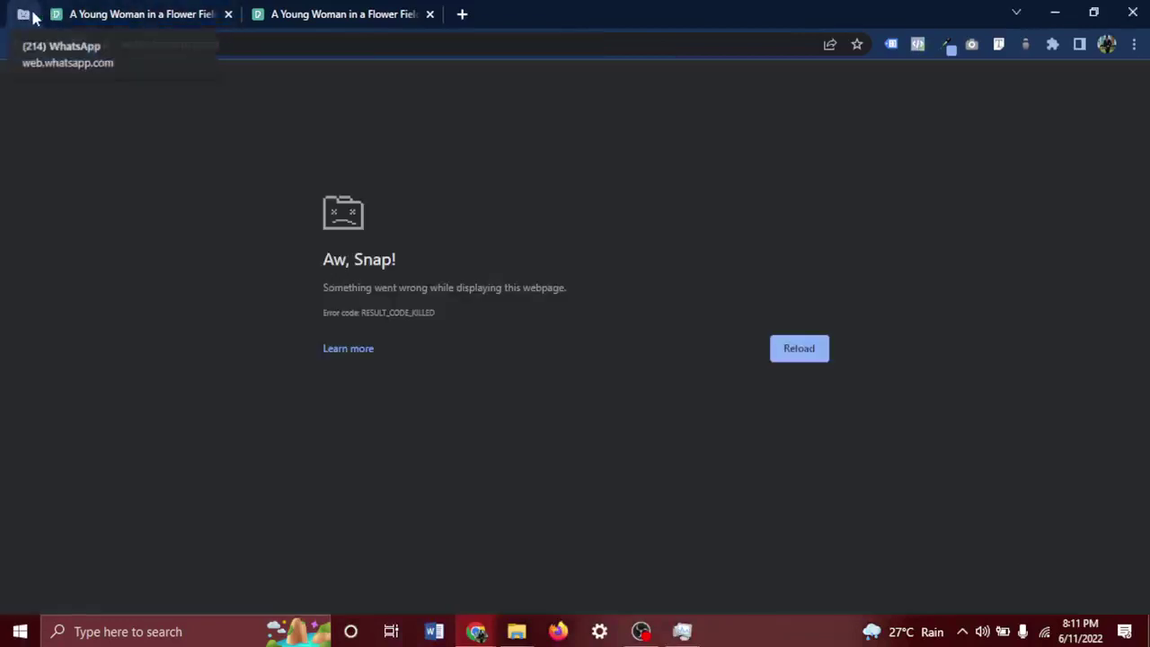
right_click(34, 16)
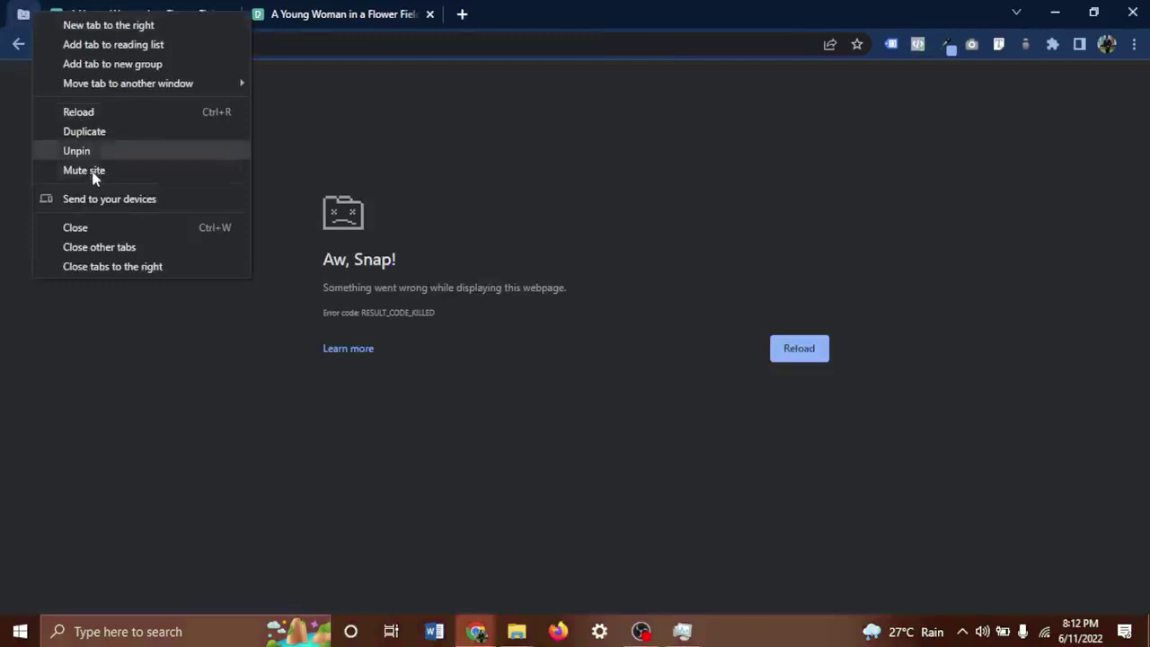
click(99, 227)
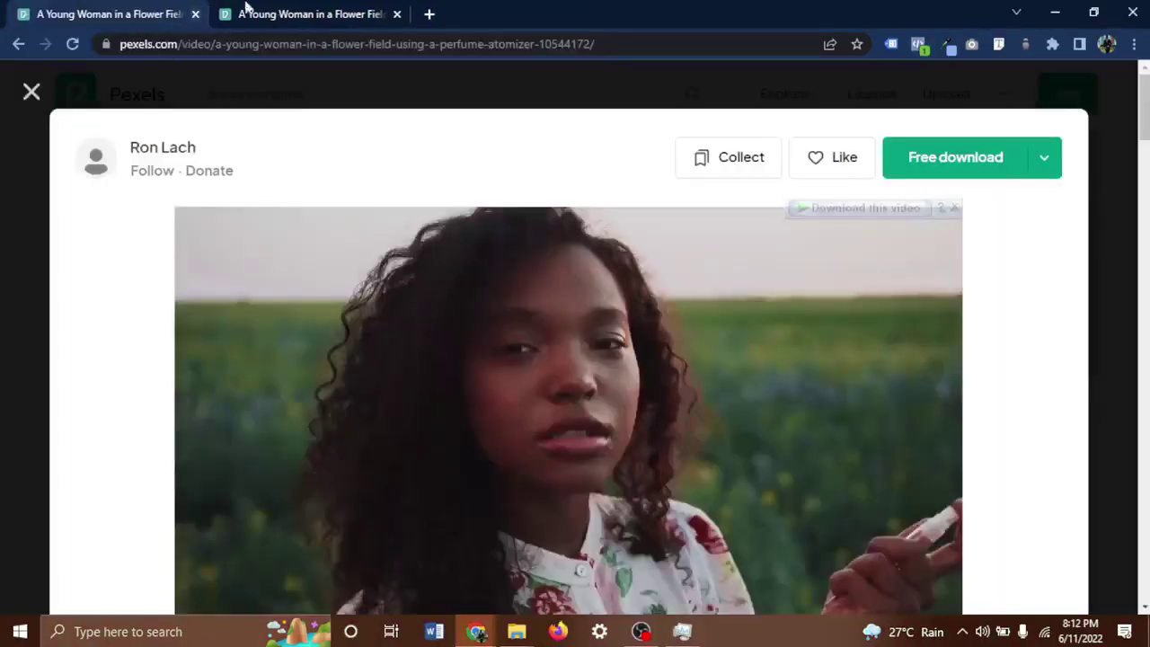
mouse_move(475, 275)
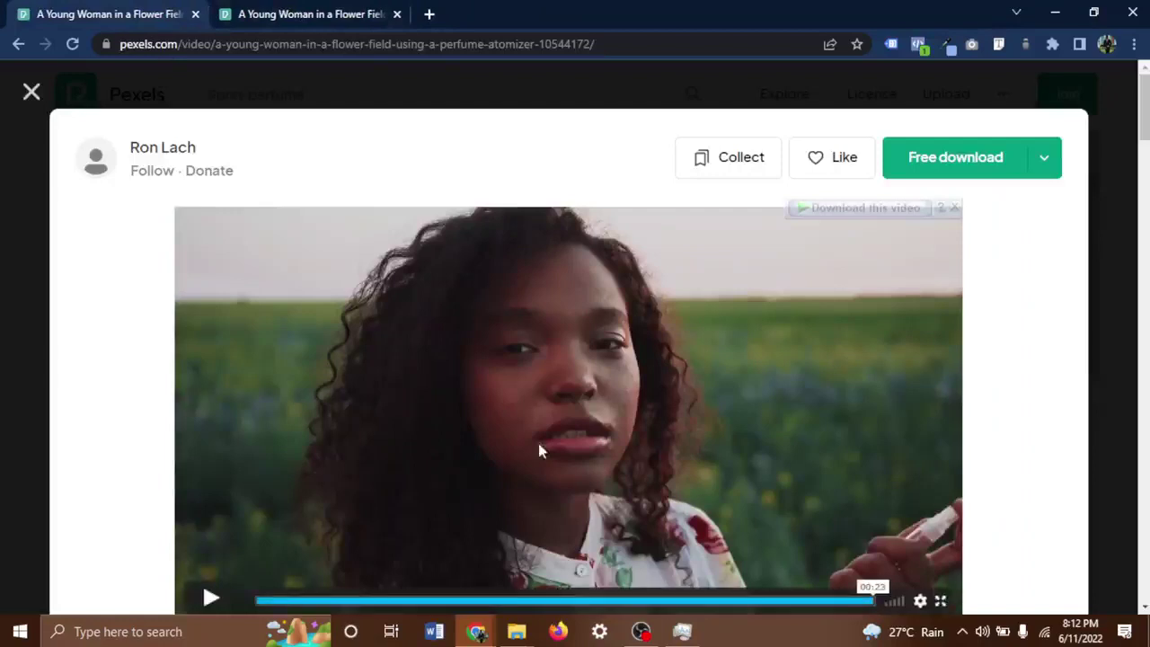
mouse_move(482, 634)
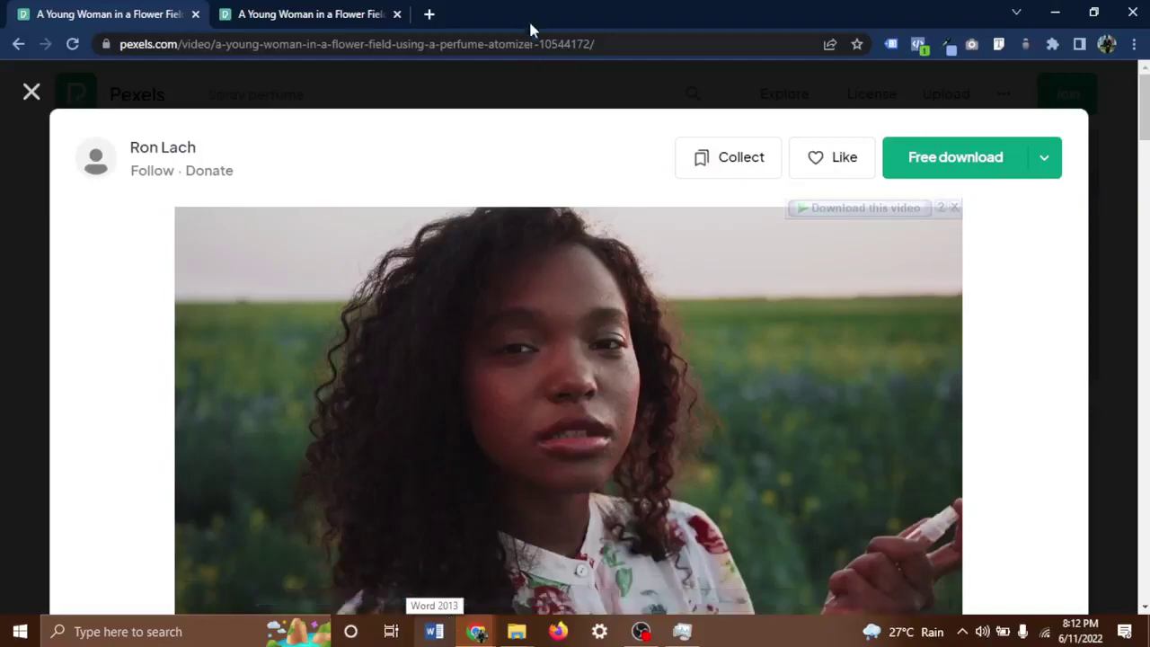
Go to meet.google.com in a new tab by entering MEET in the address bar.
click(429, 14)
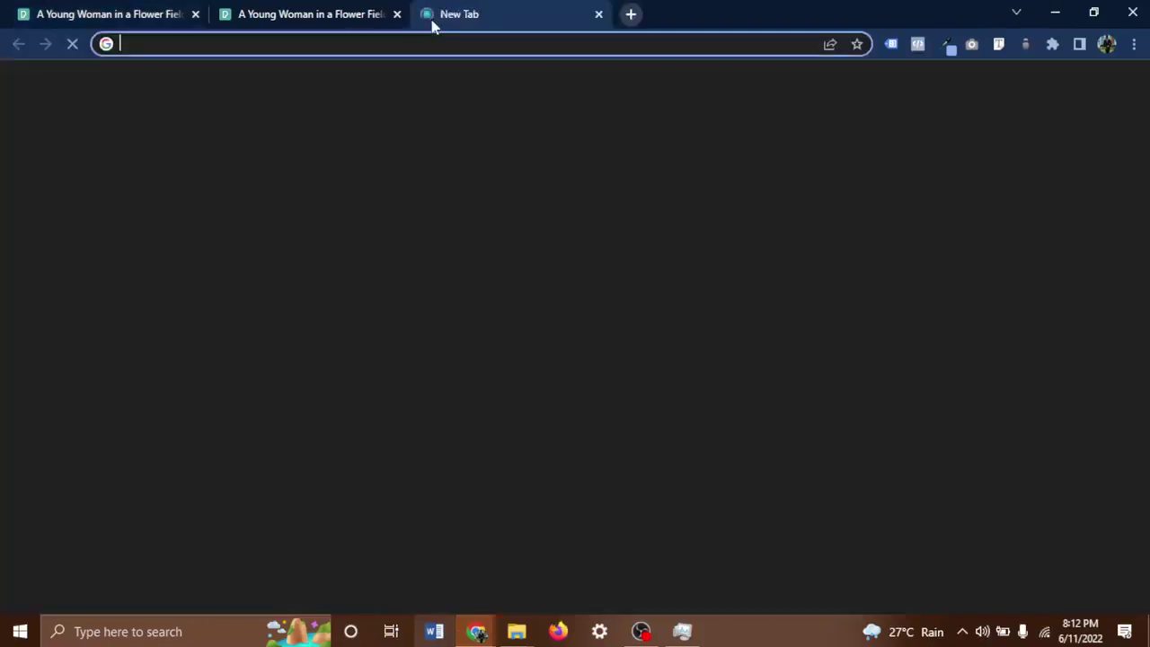
text(MEET)
key(Return)
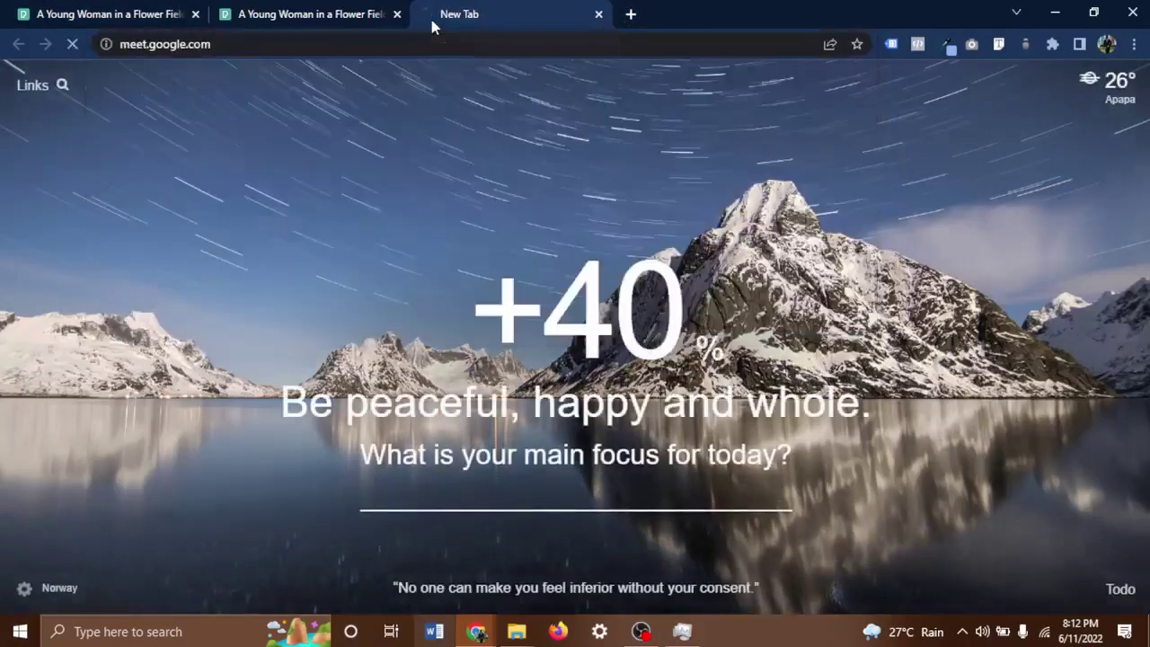
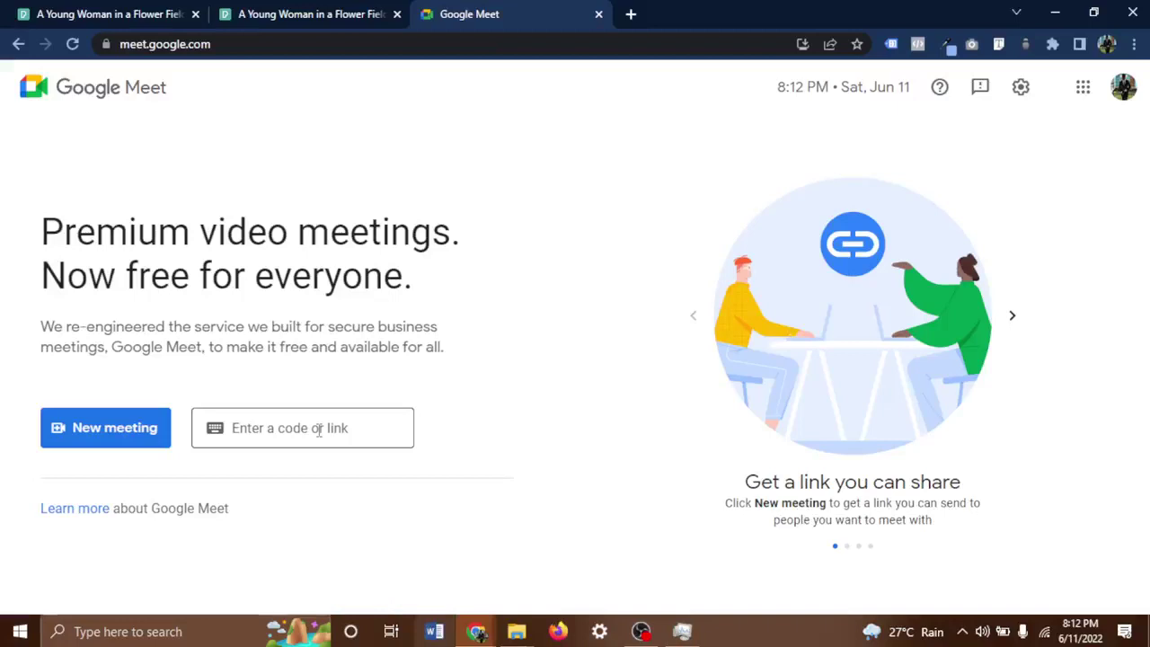
Join the Google Meet call from its meeting code with camera and microphone turned off.
click(314, 434)
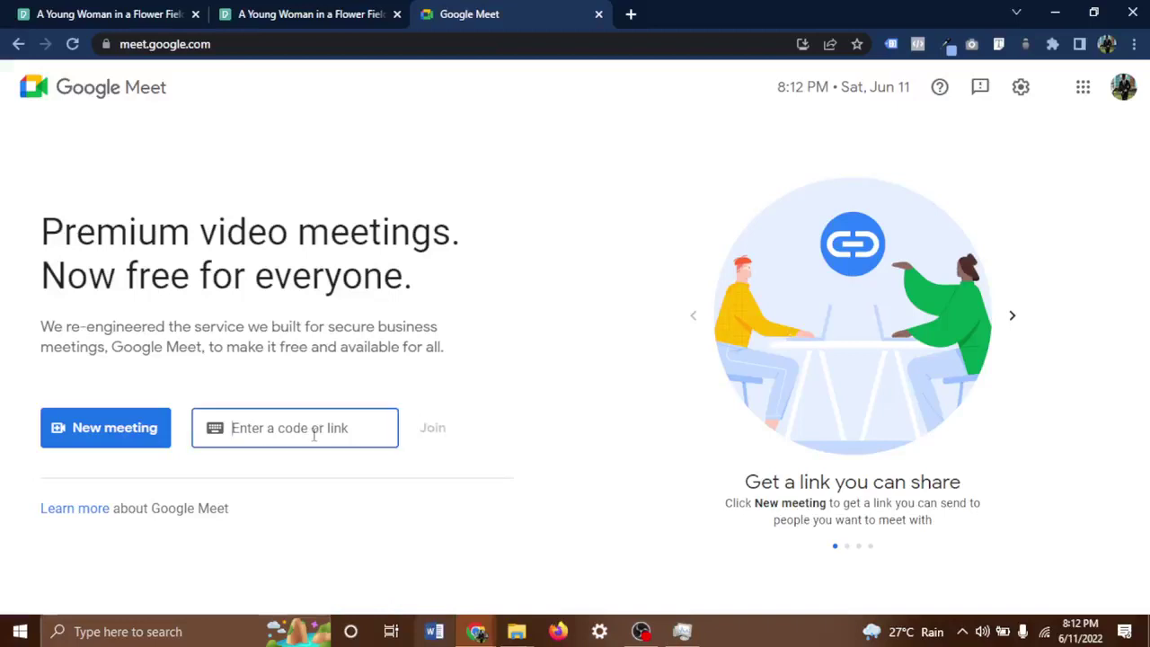
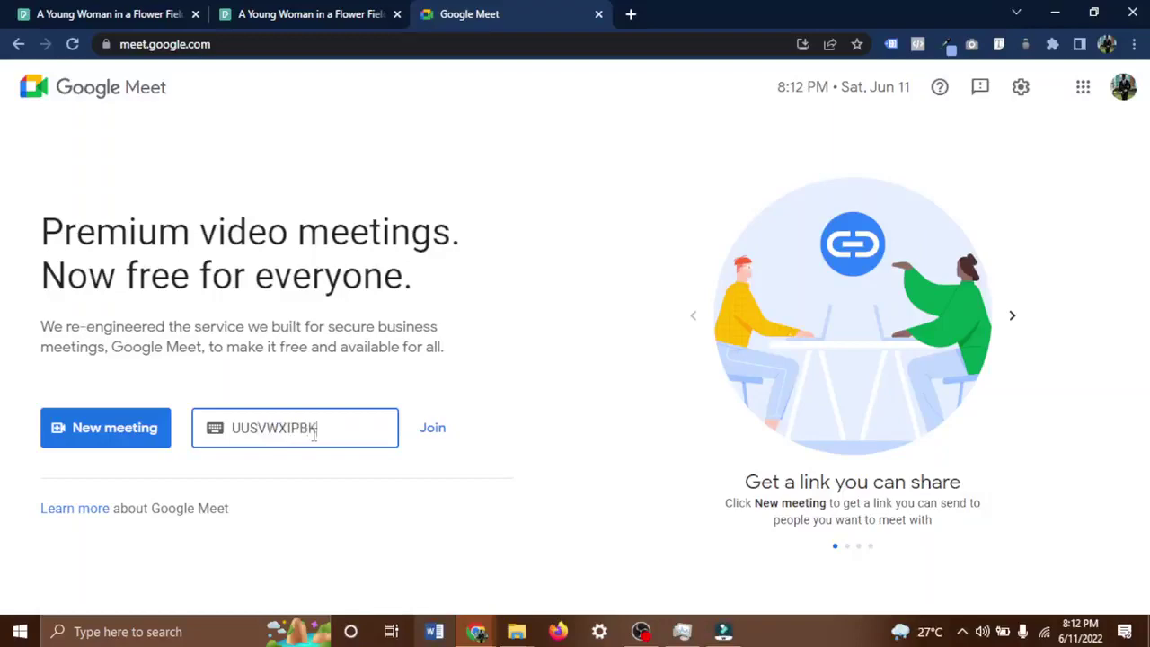
click(430, 429)
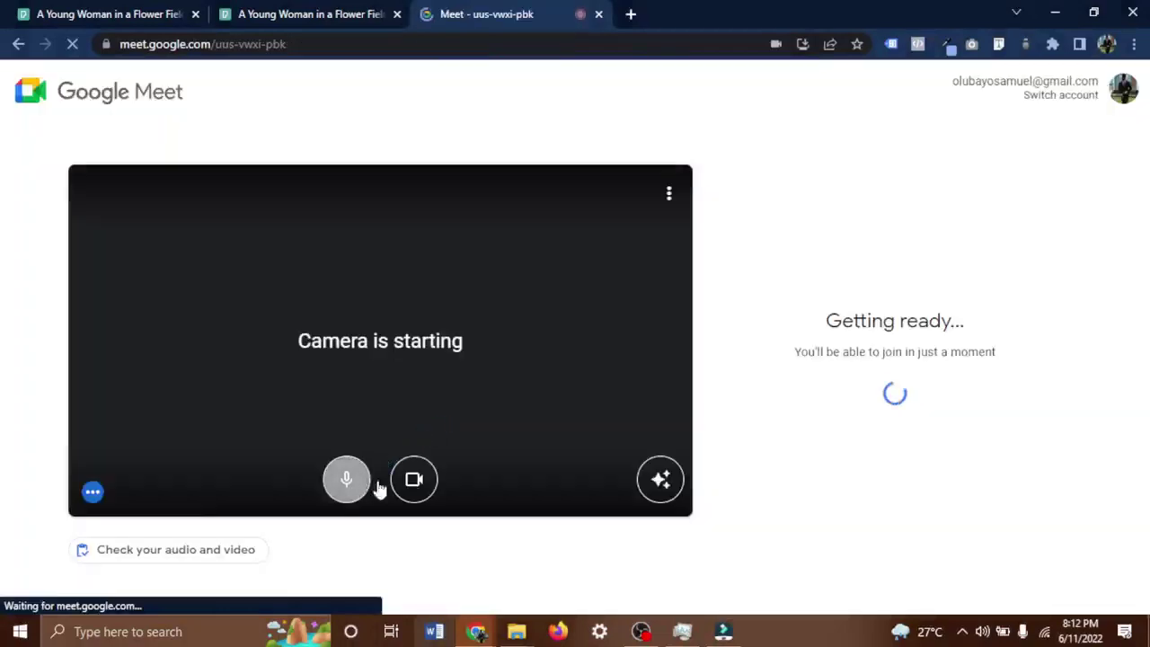
click(413, 485)
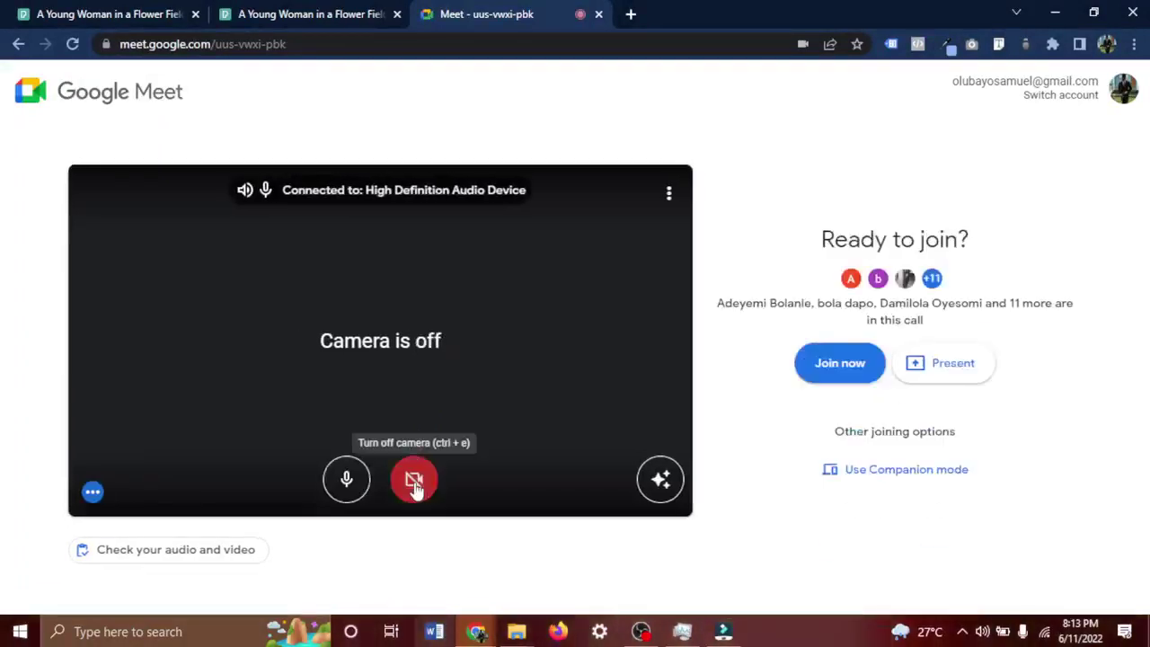
click(351, 490)
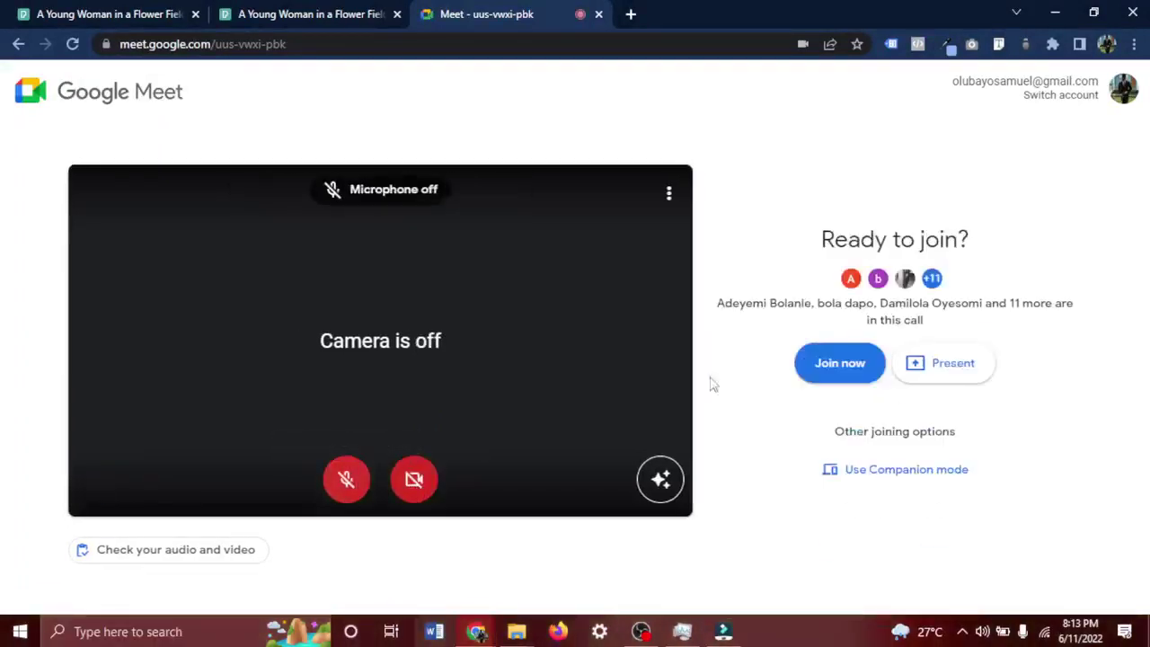
click(808, 374)
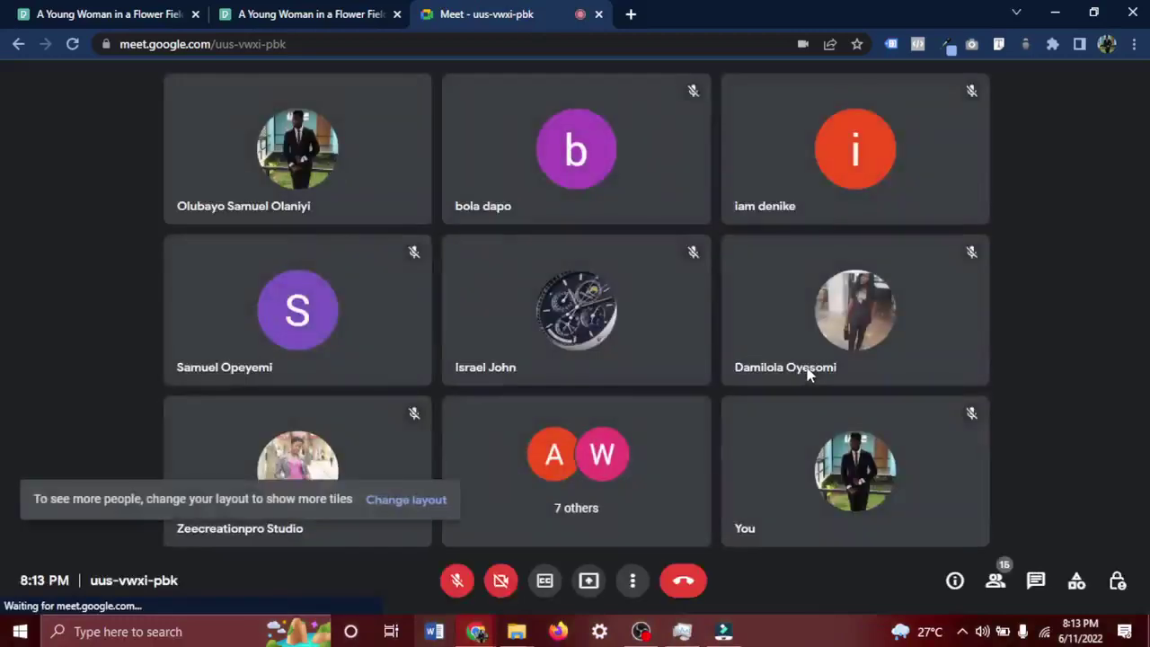
Unmute the microphone and close the duplicate Meet window.
click(458, 581)
mouse_move(526, 631)
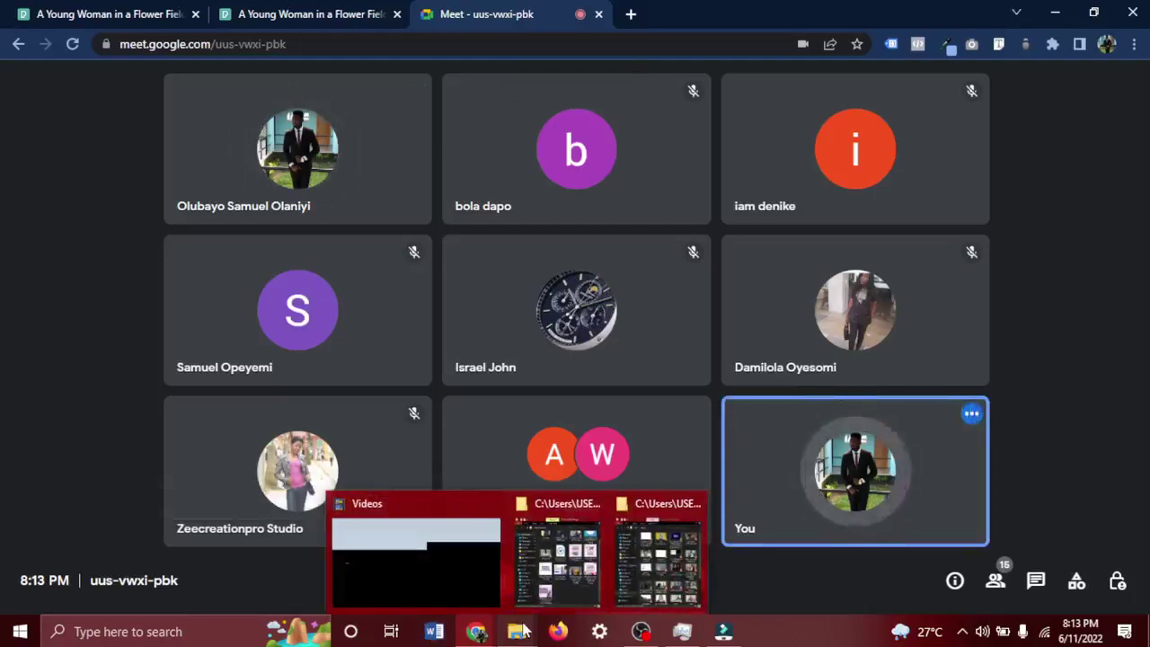
mouse_move(476, 633)
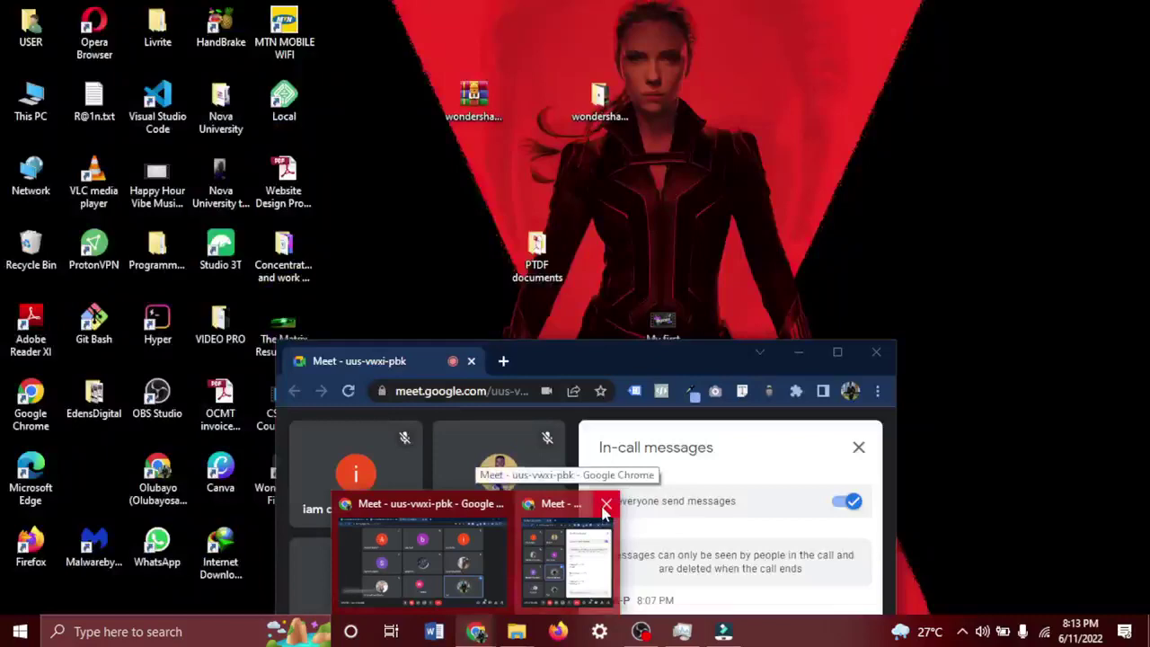
click(606, 505)
click(503, 551)
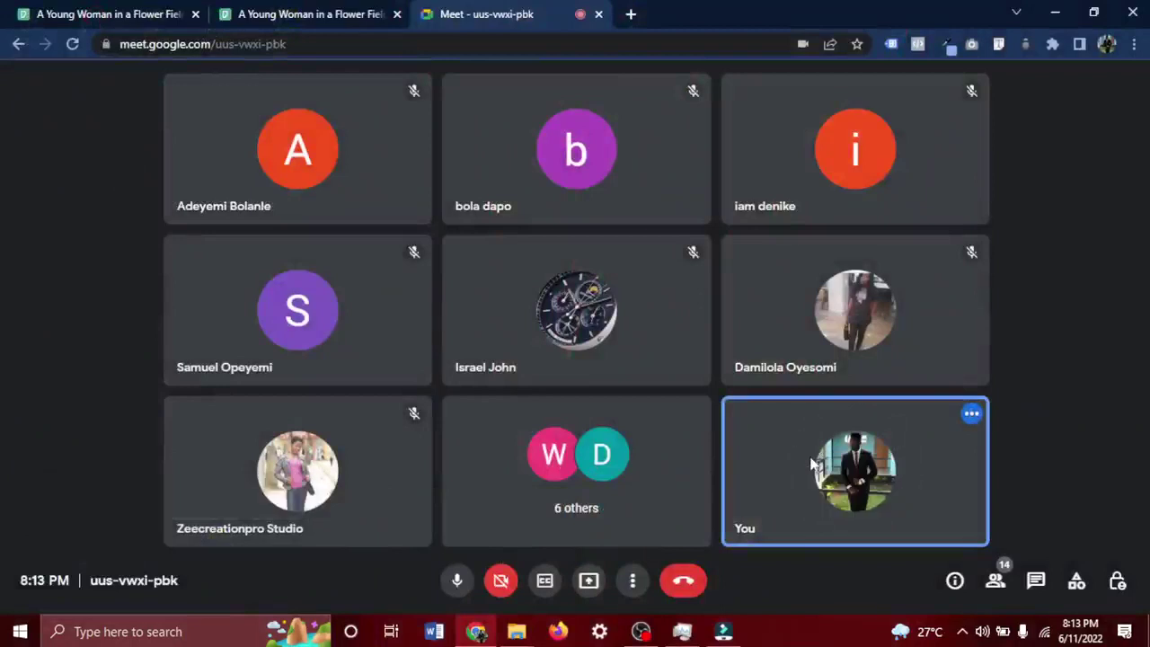
Open the in-call chat, present your entire screen, and bring up Filmora's start window.
click(1033, 582)
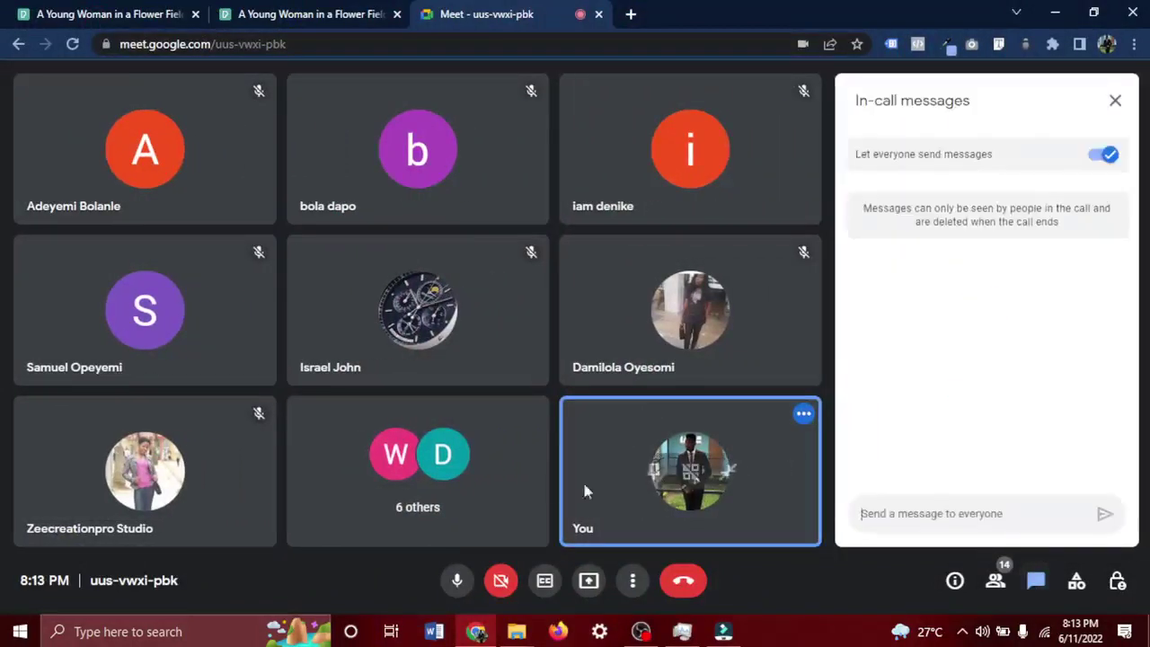
click(588, 580)
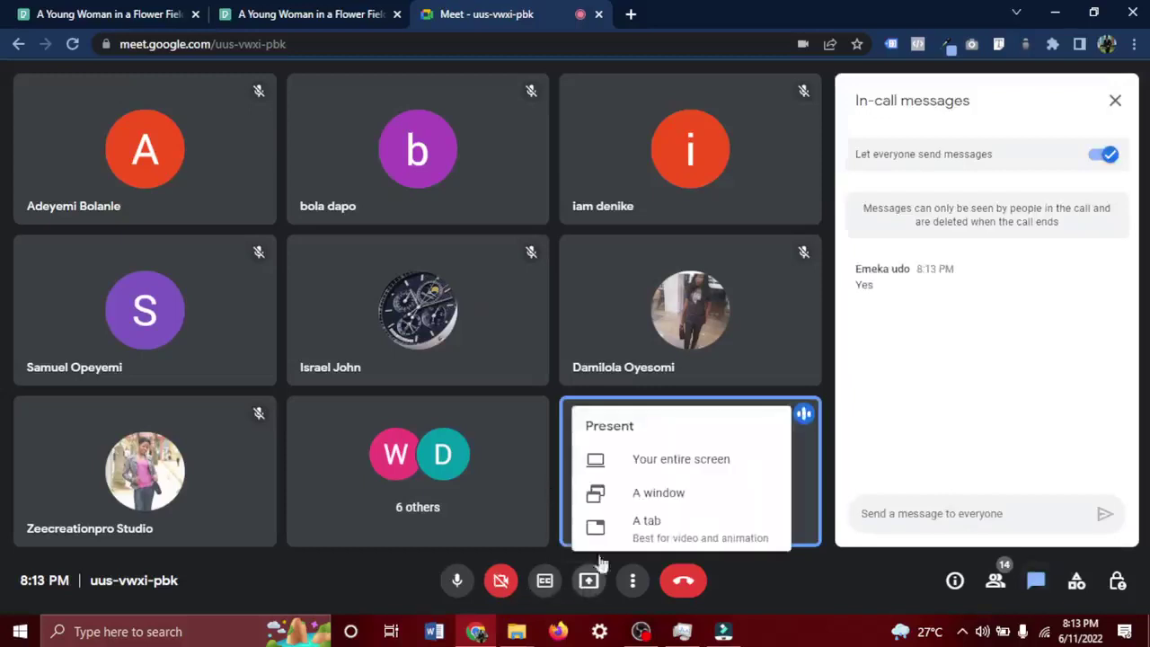
click(665, 459)
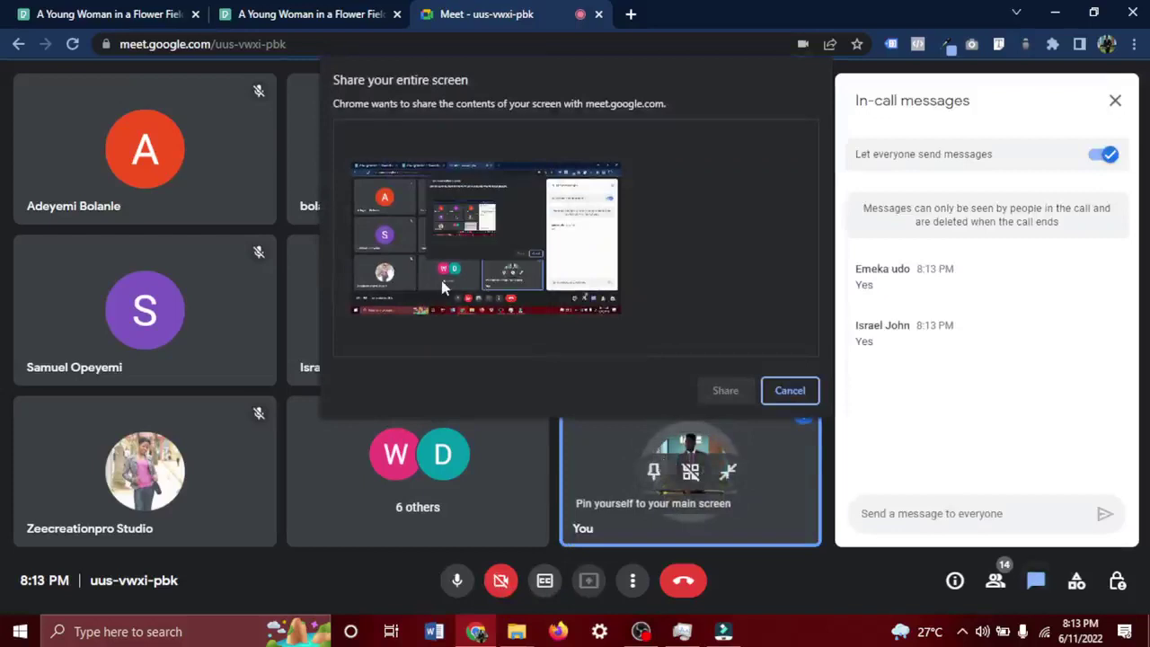
click(725, 392)
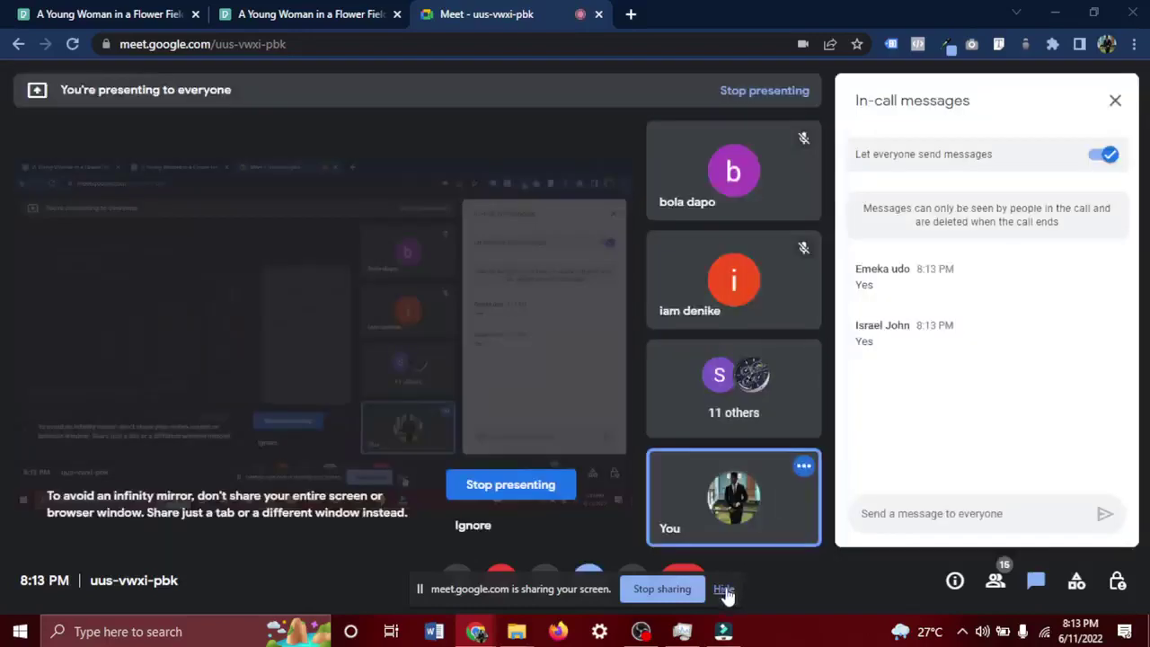
click(724, 589)
click(723, 631)
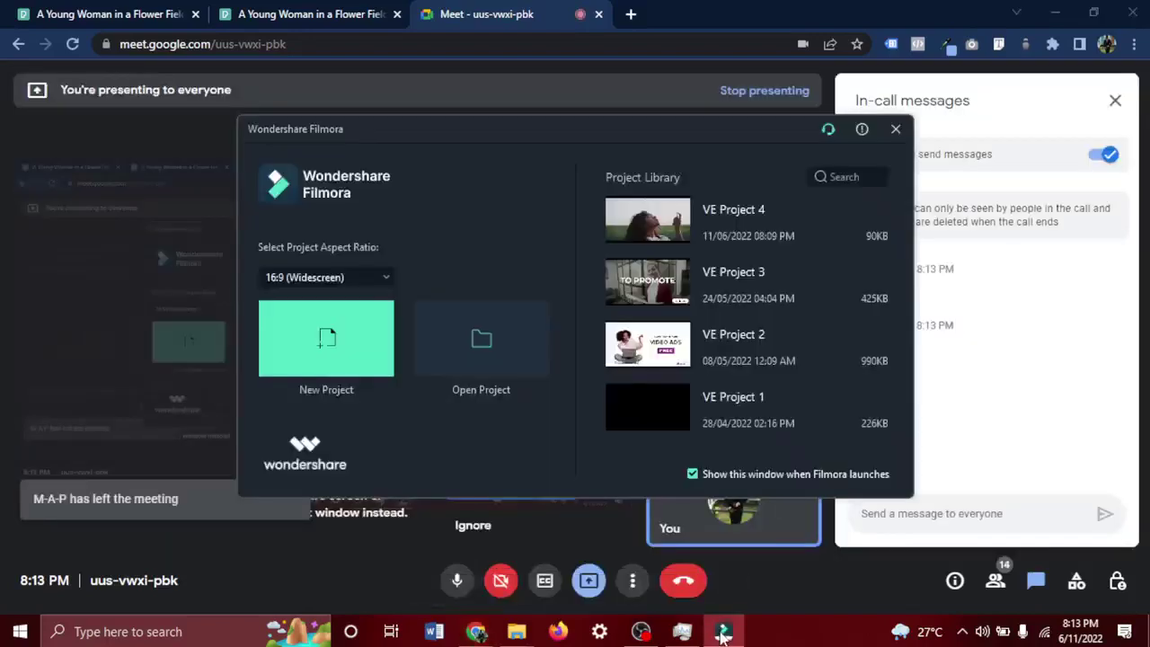
Open VE Project 4 and play the clip in the preview.
click(718, 225)
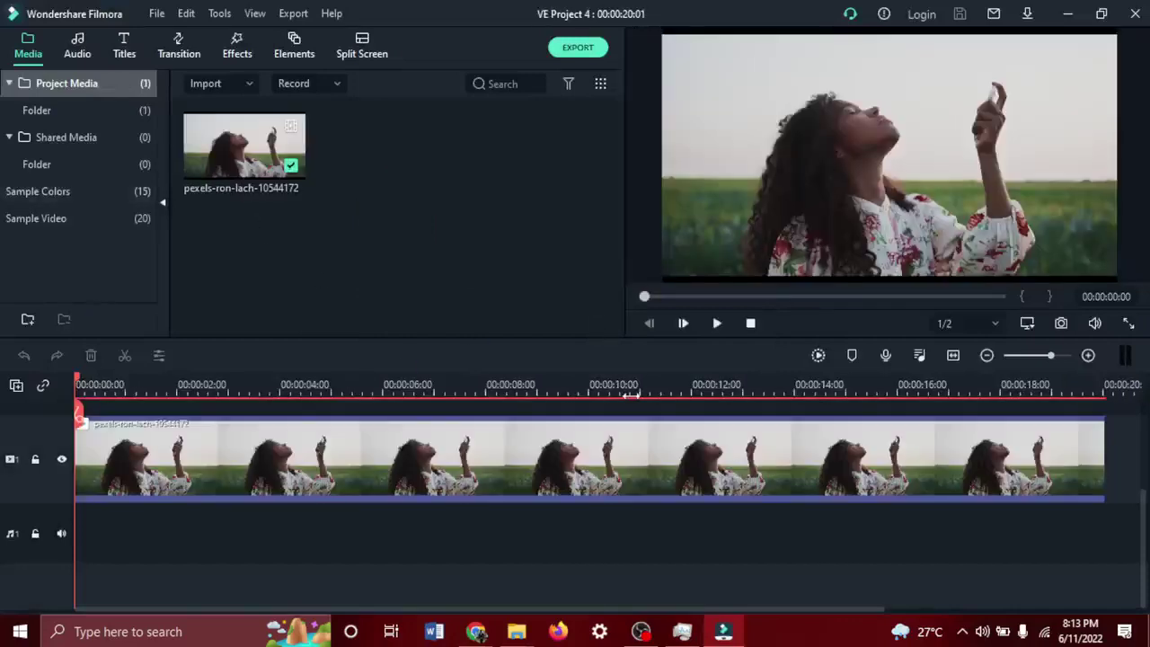
key(space)
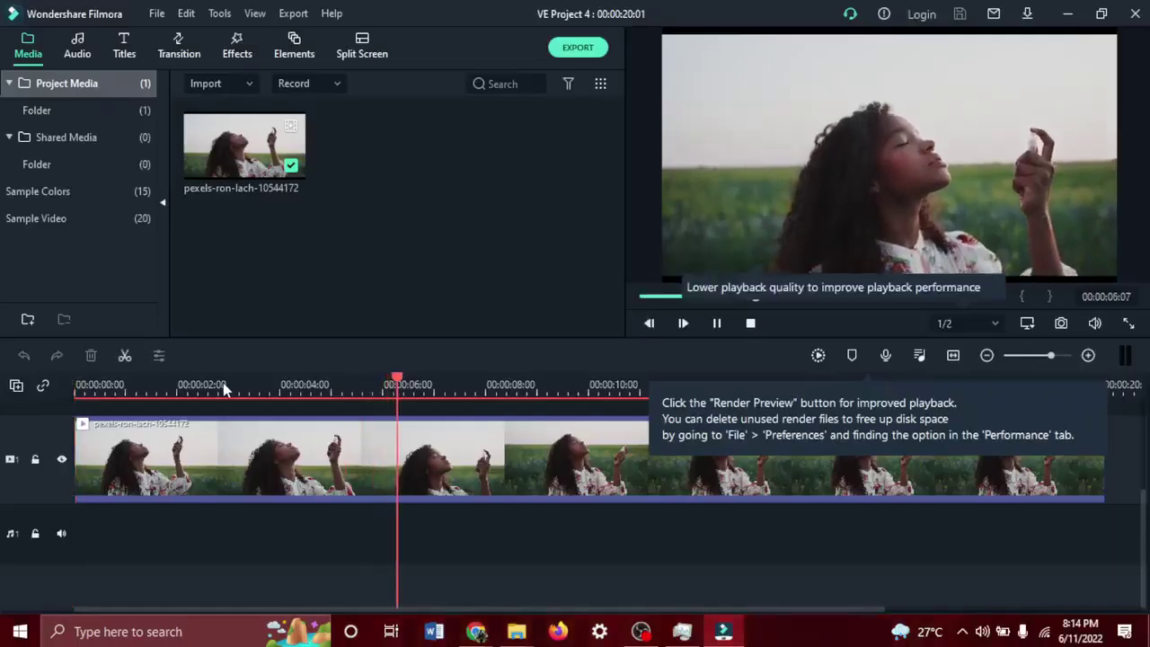
key(space)
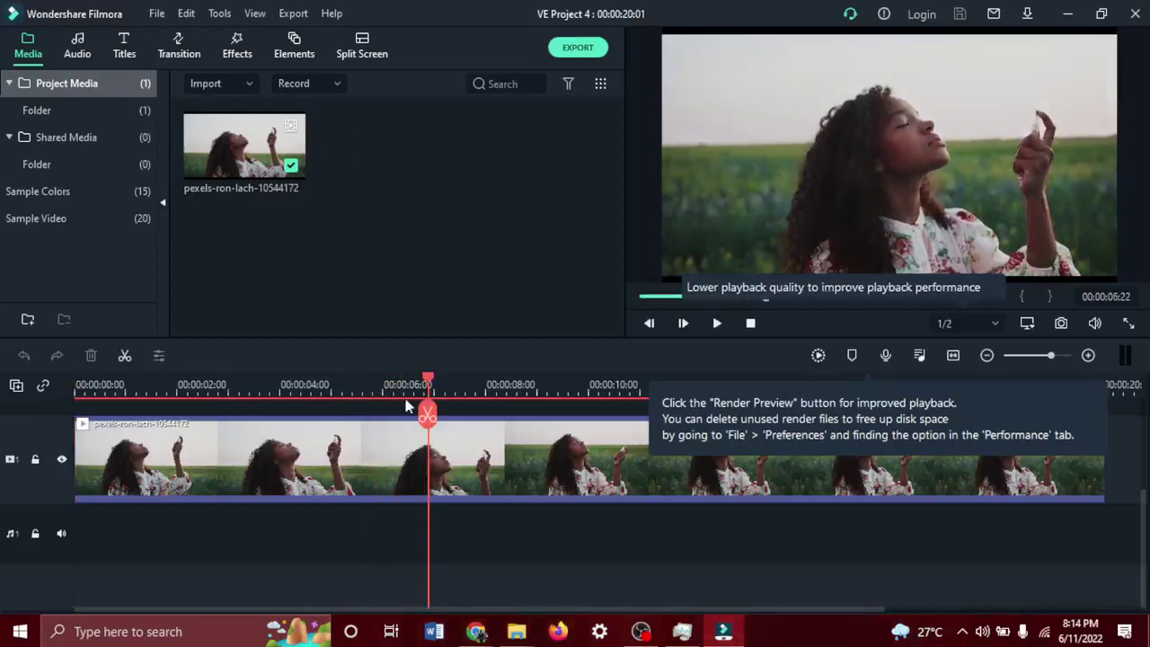
Split the flower-field clip at 00:00:06:16, delete the part after it, and rewind to the start.
drag(426, 415, 415, 415)
click(416, 415)
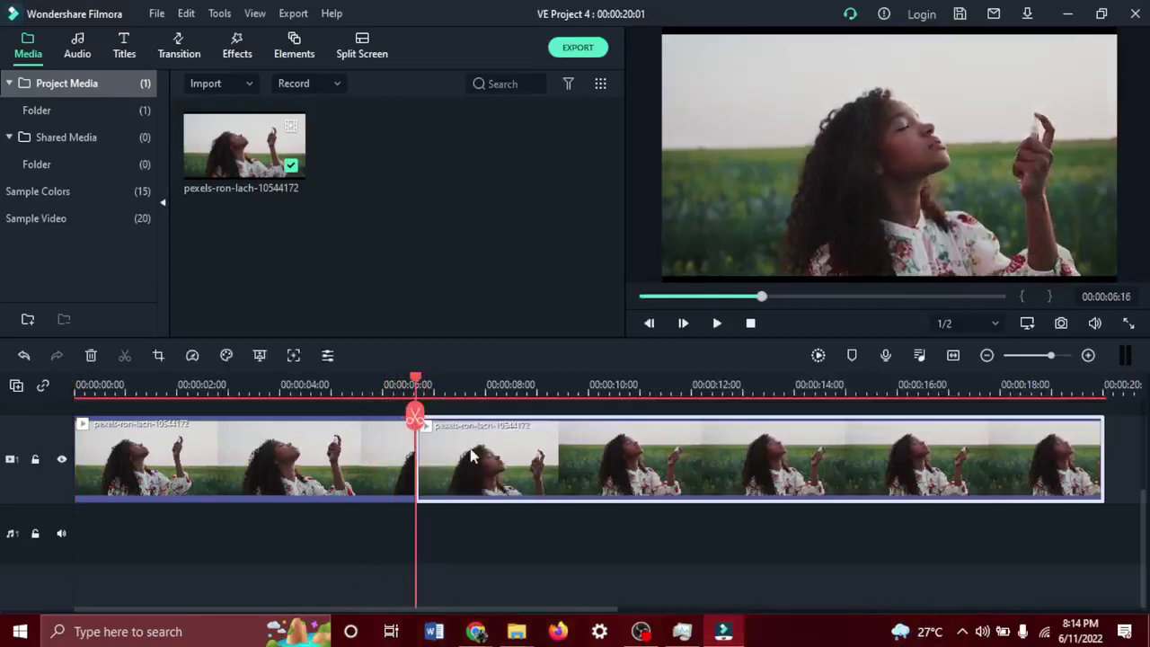
key(Delete)
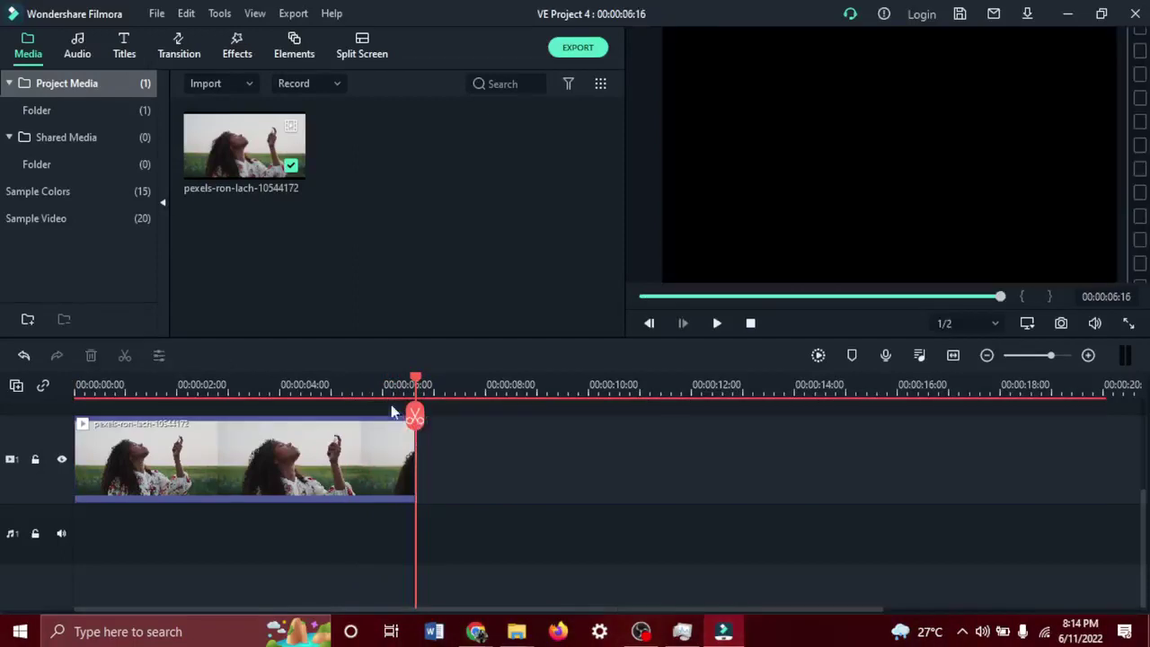
drag(418, 422, 134, 415)
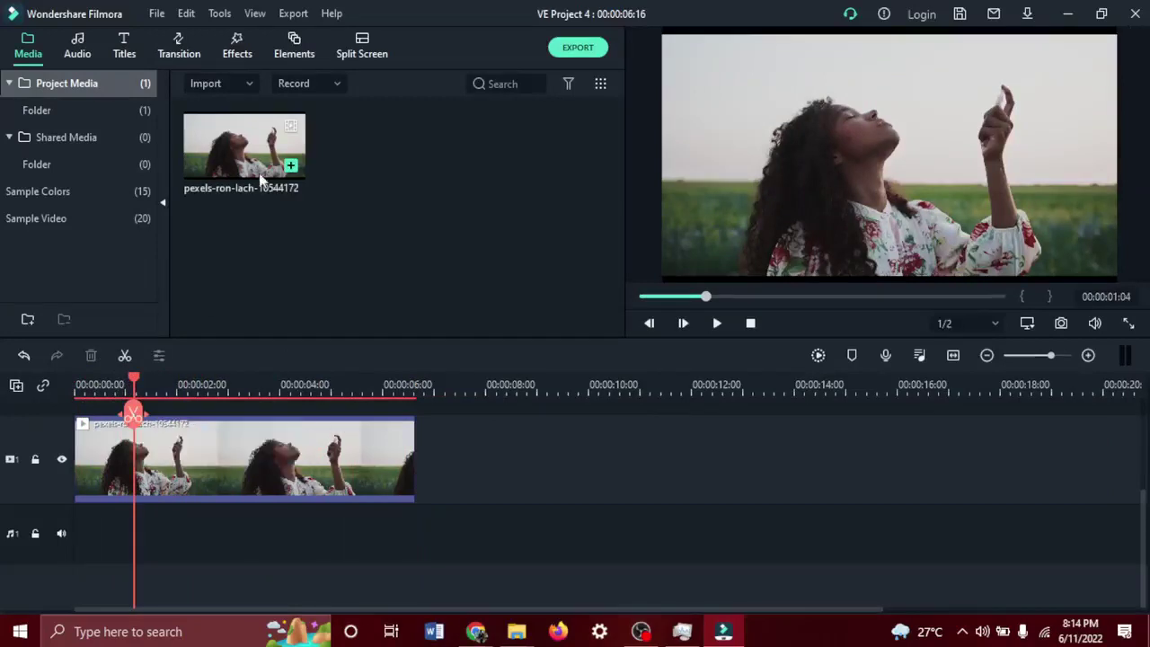
click(125, 45)
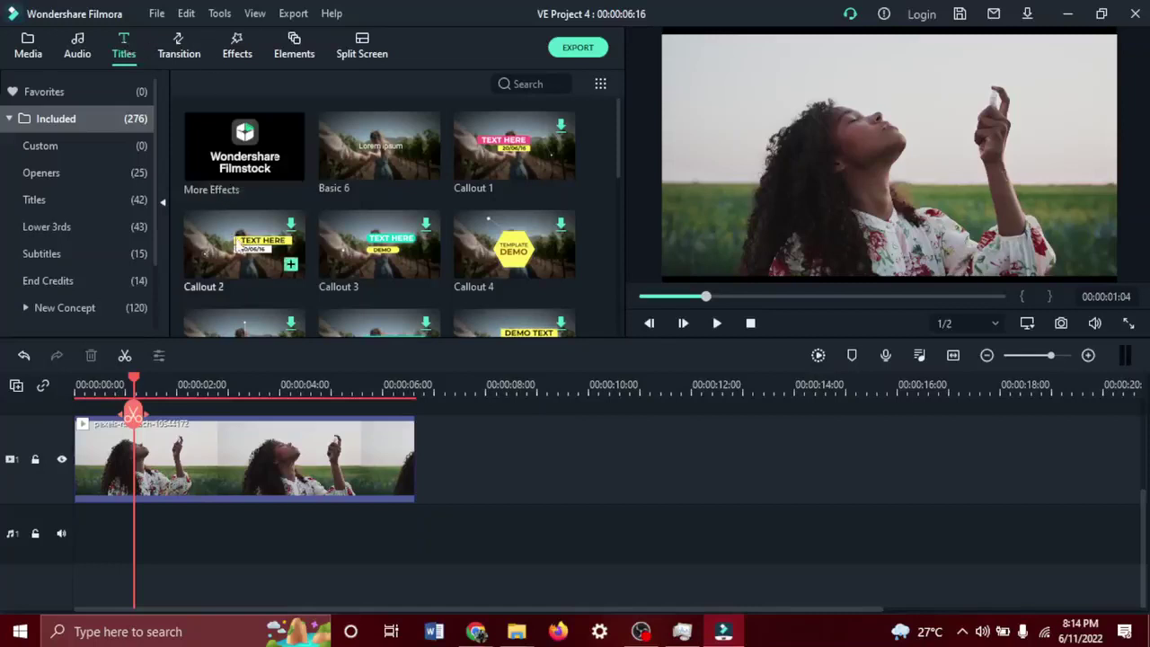
Place the Callout 2 title on track 2 at the clip's start and shorten it.
scroll(202, 404, up, 2)
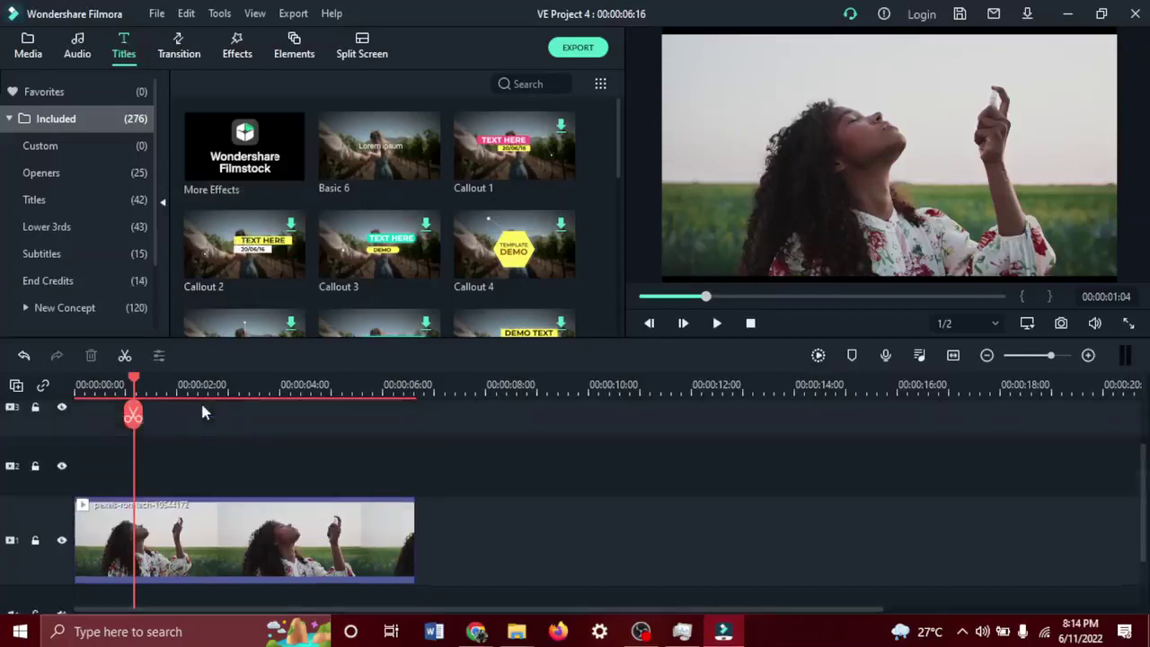
drag(253, 261, 71, 474)
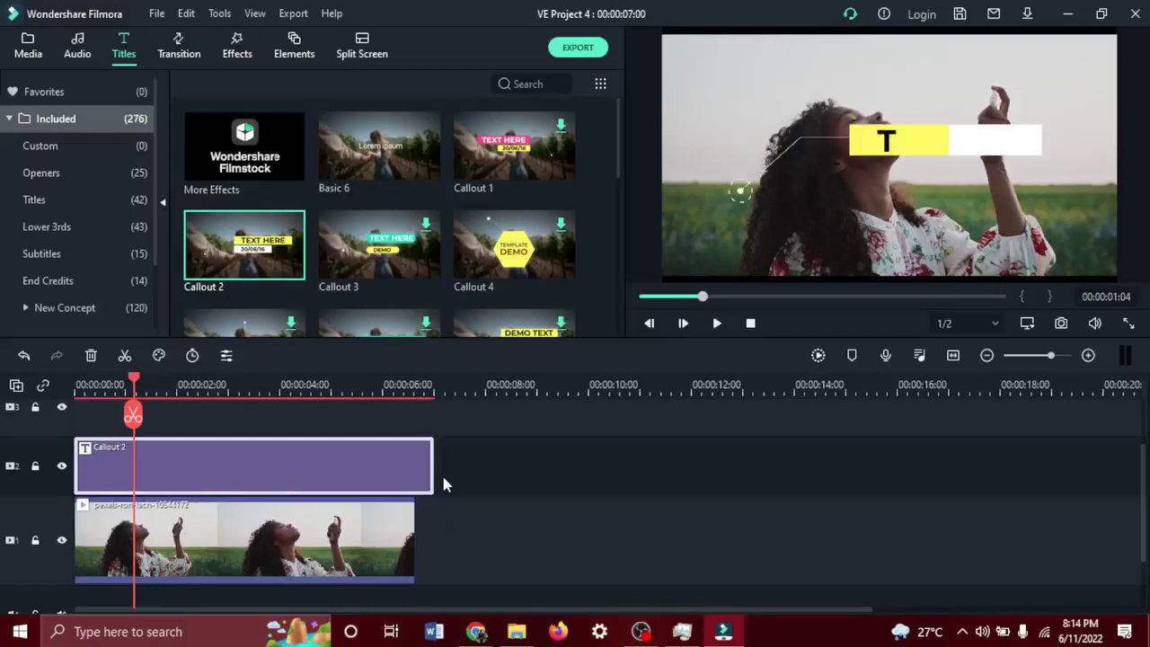
drag(434, 460, 213, 464)
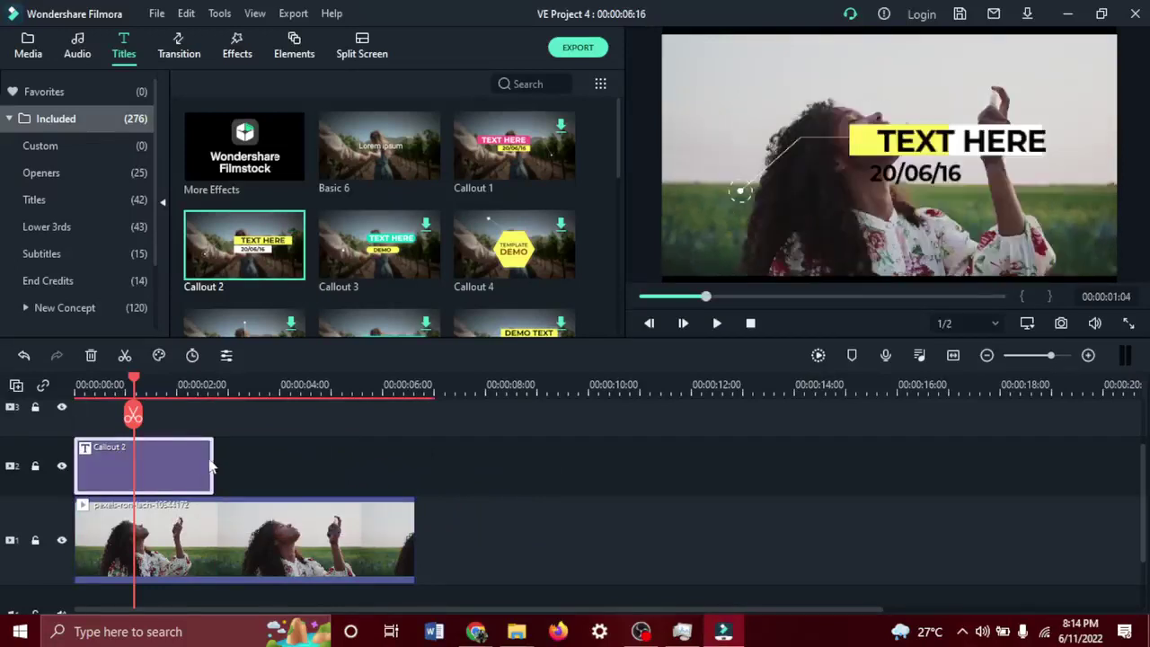
mouse_move(212, 461)
mouse_down()
mouse_move(350, 475)
mouse_move(595, 468)
mouse_move(216, 456)
mouse_up()
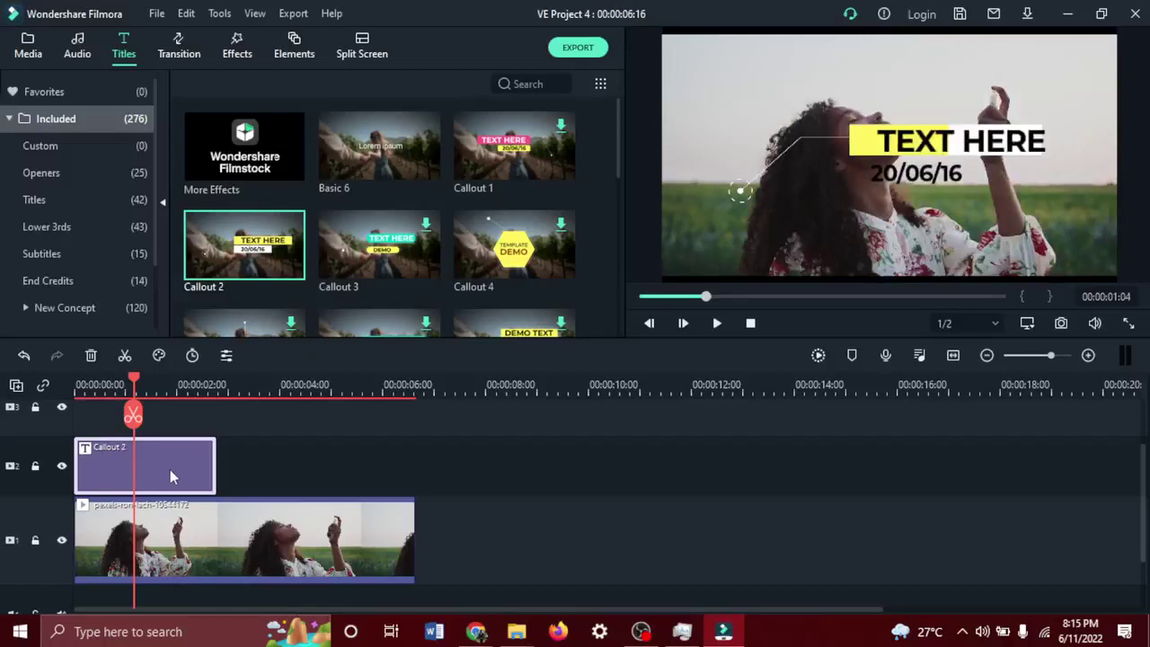
Open the Callout 2 title for editing and select its TEXT HERE line.
double_click(170, 469)
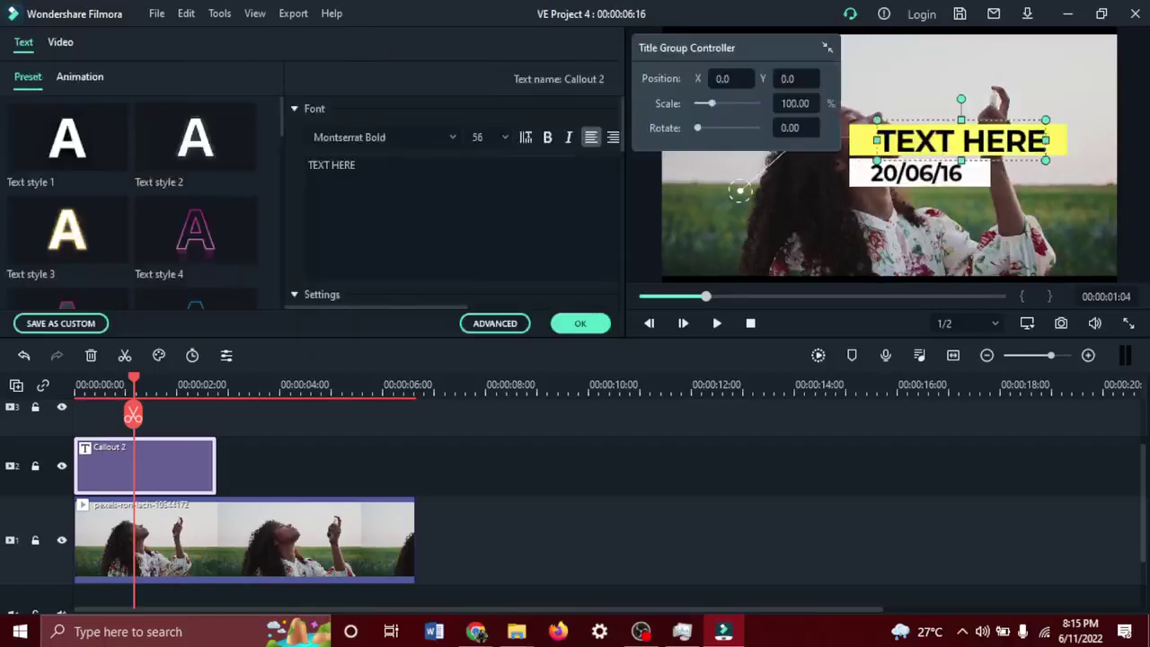
click(883, 56)
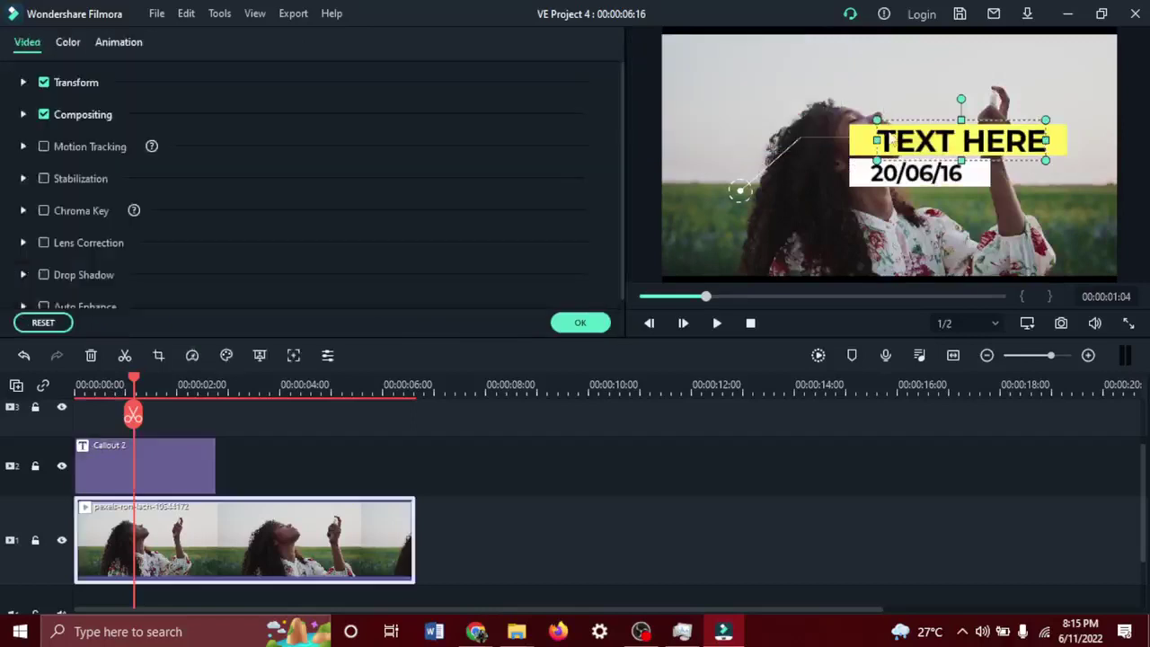
click(861, 150)
click(903, 149)
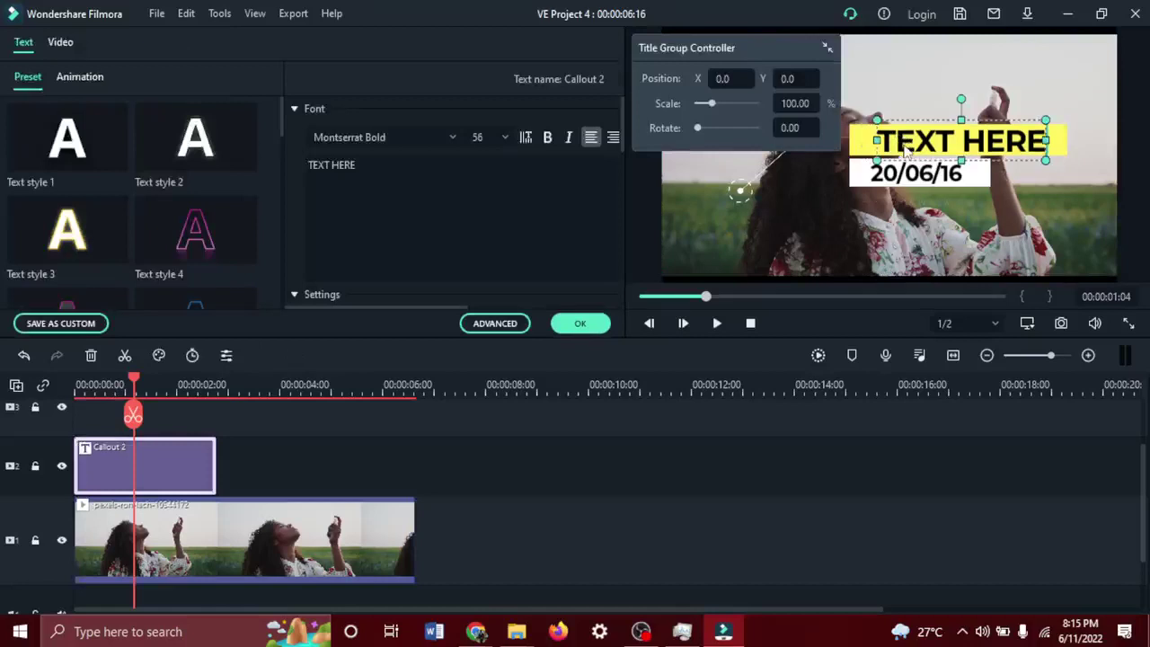
Replace the callout's title with 'Glamorel' and the 20/06/16 date with 'Perfumes'.
click(512, 324)
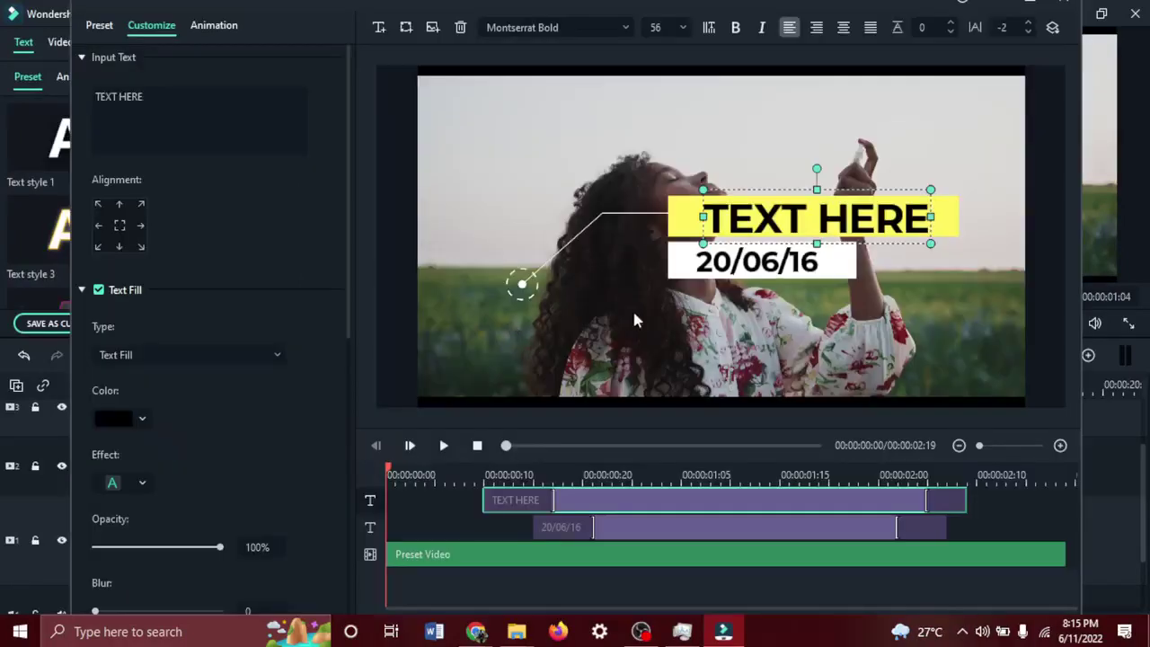
double_click(802, 224)
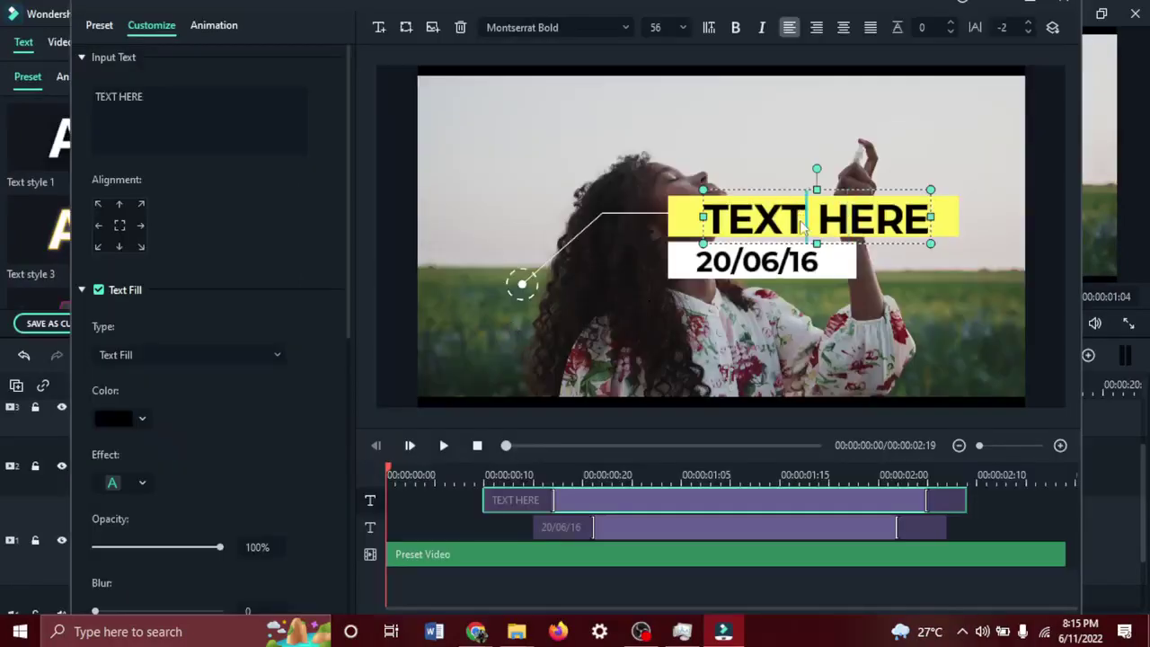
key(ctrl+a)
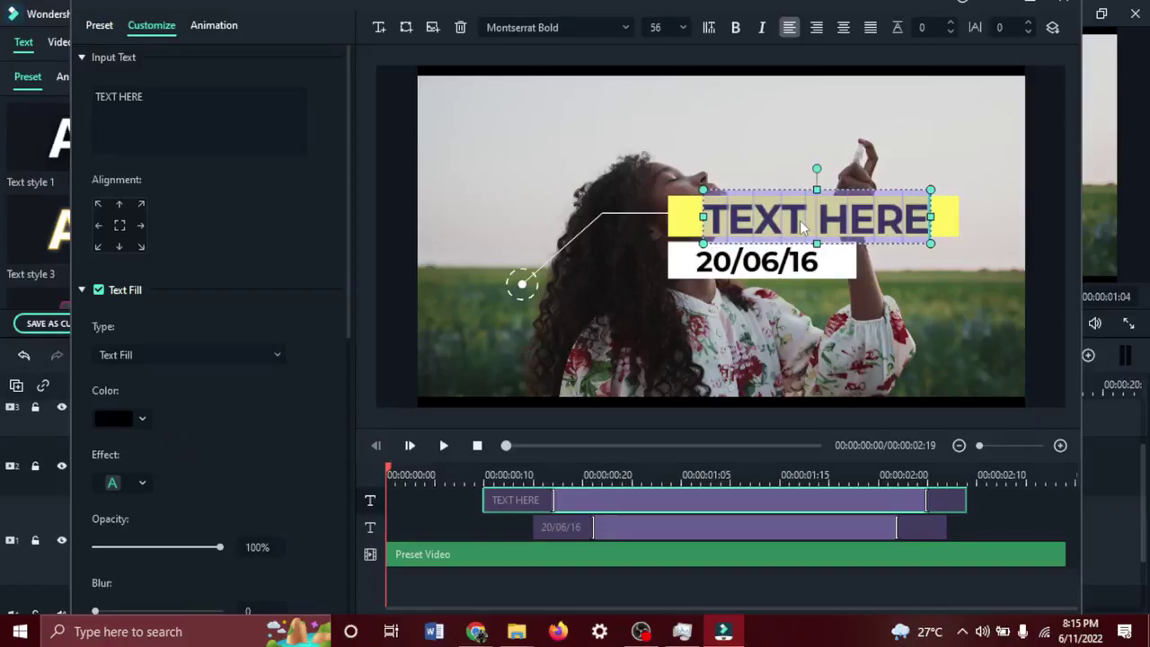
text(Gla)
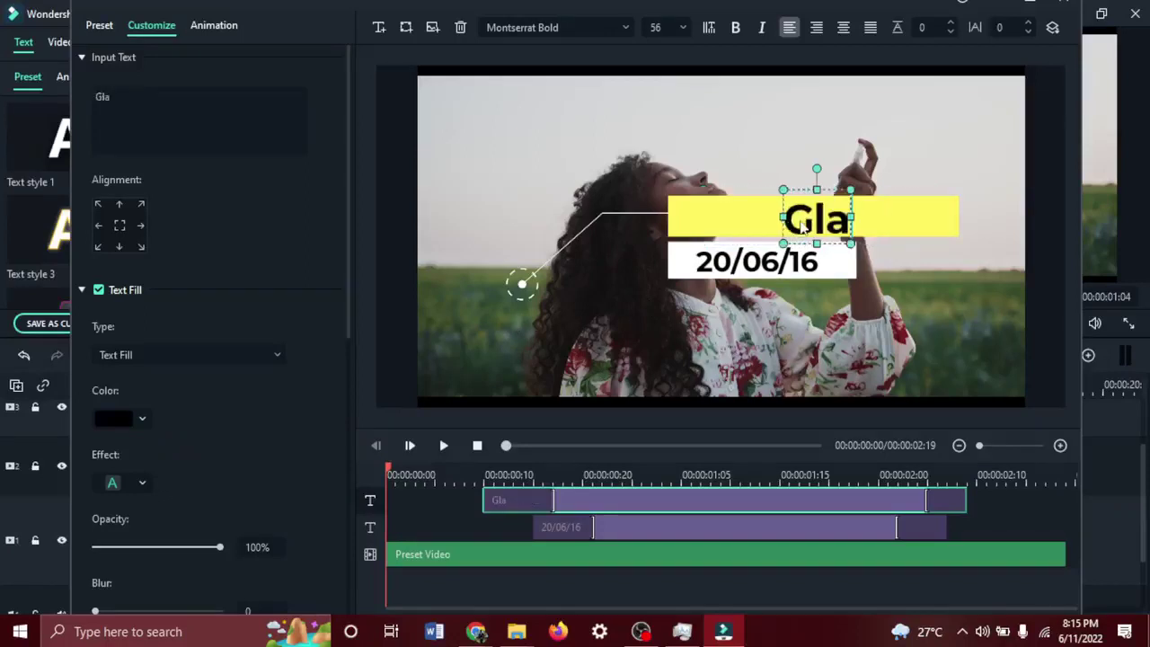
text(morel)
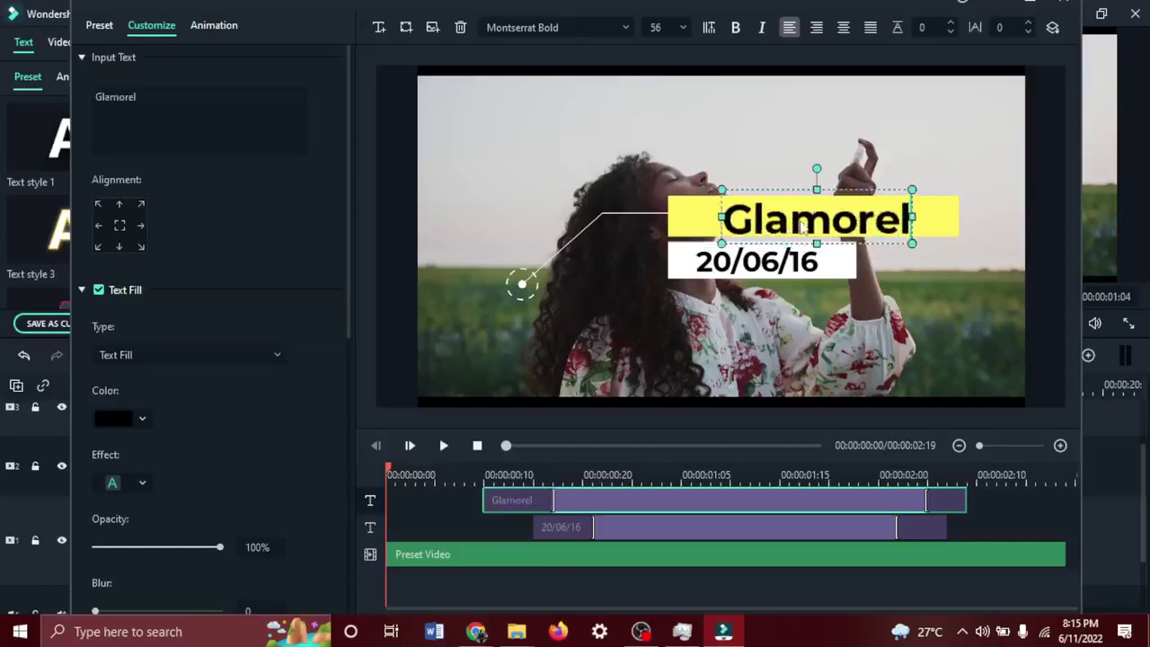
click(778, 261)
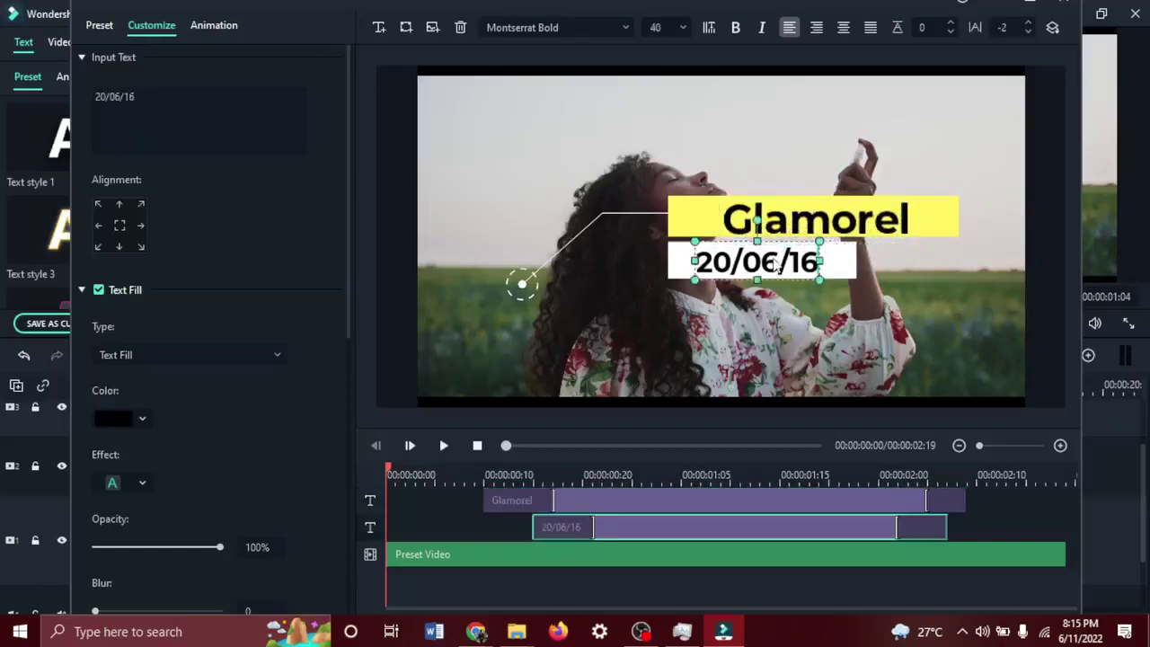
double_click(778, 260)
key(ctrl+a)
text(Per)
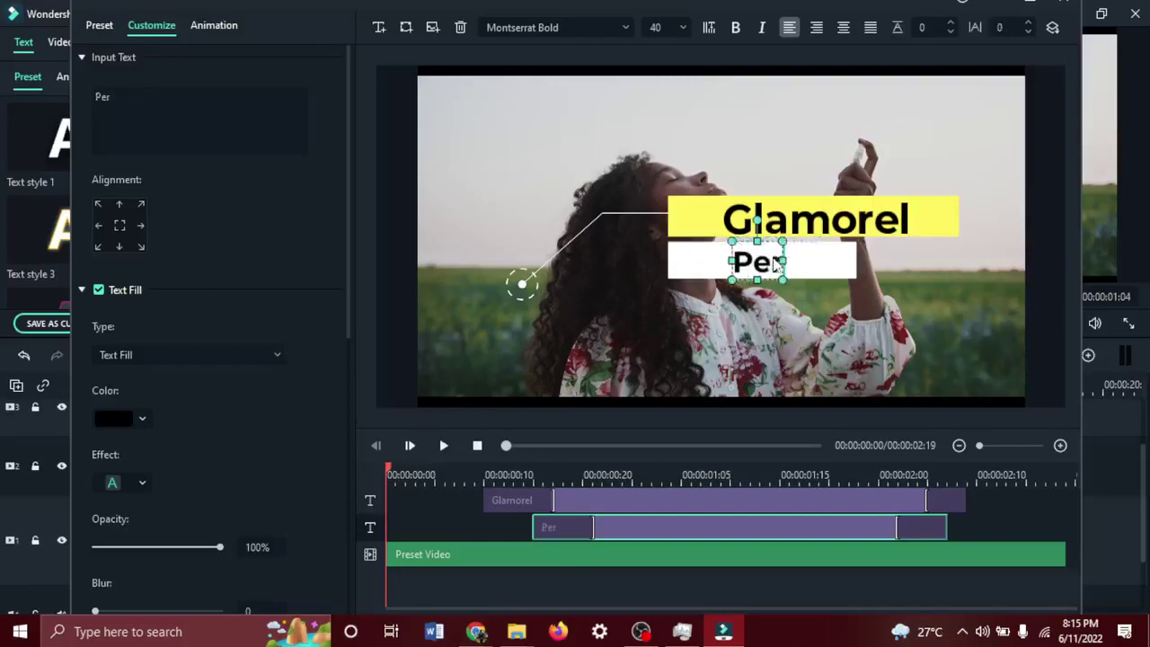
text(fumes)
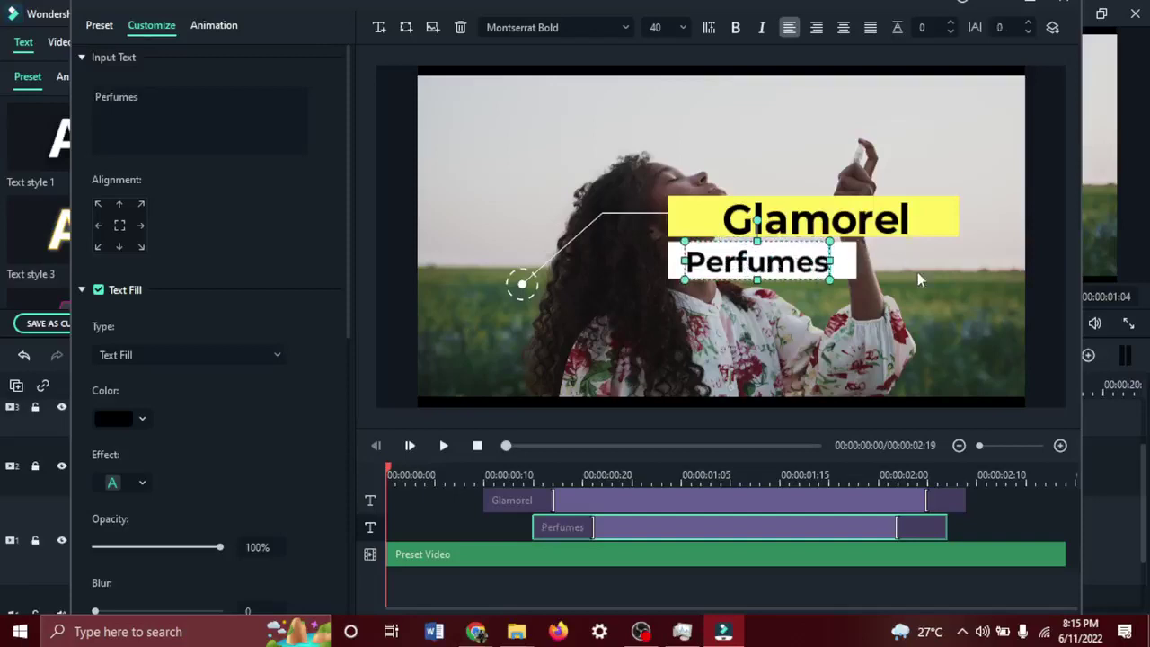
Nudge Glamorel down slightly and move Perfumes closer beneath it.
click(848, 211)
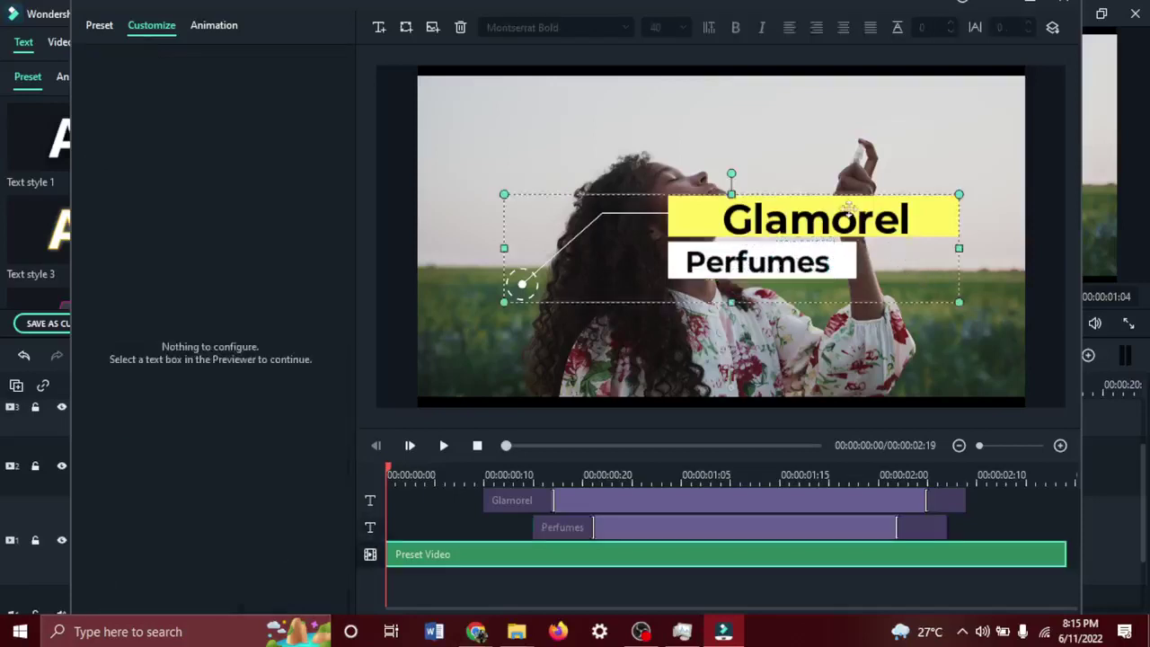
click(850, 215)
drag(848, 220, 840, 215)
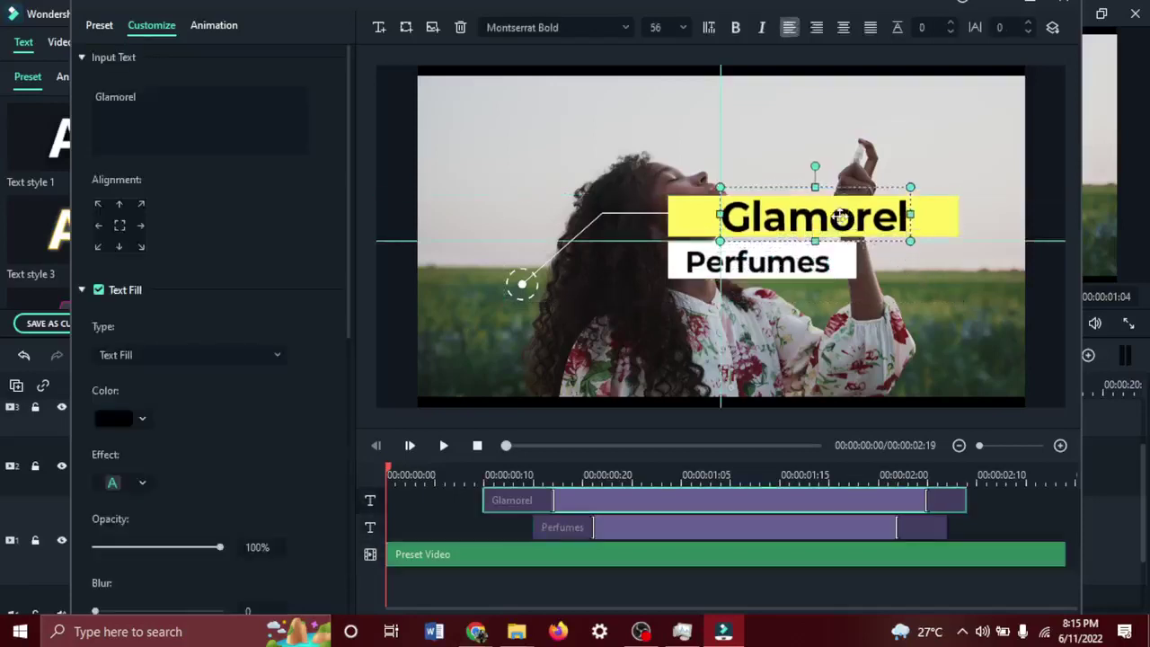
click(807, 261)
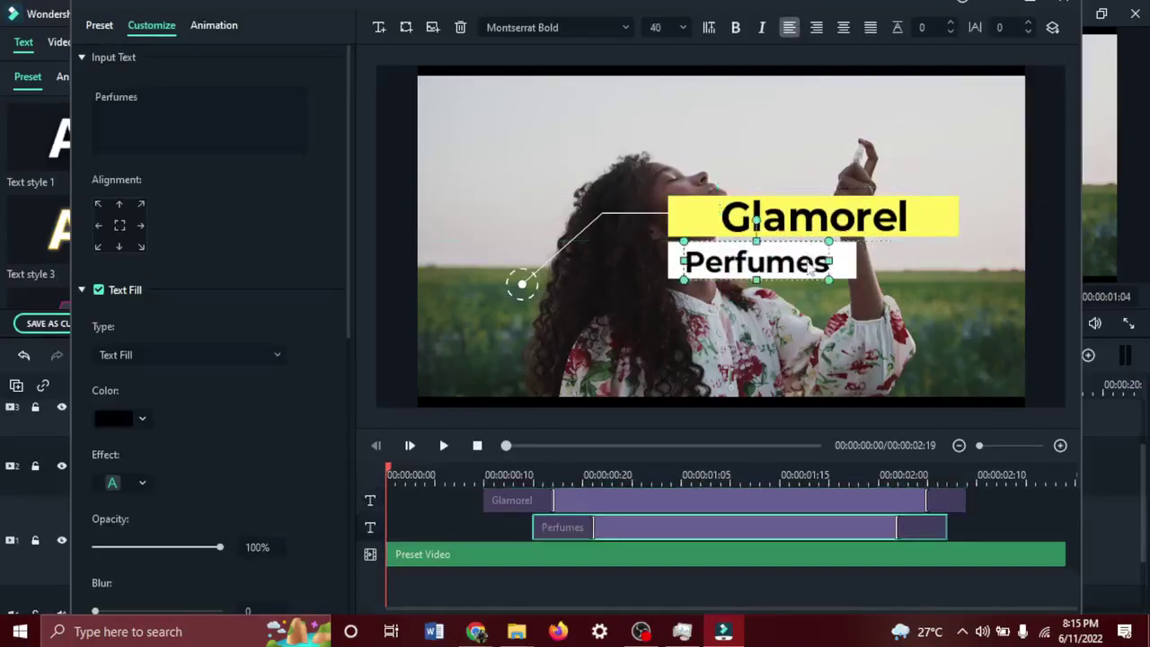
click(875, 289)
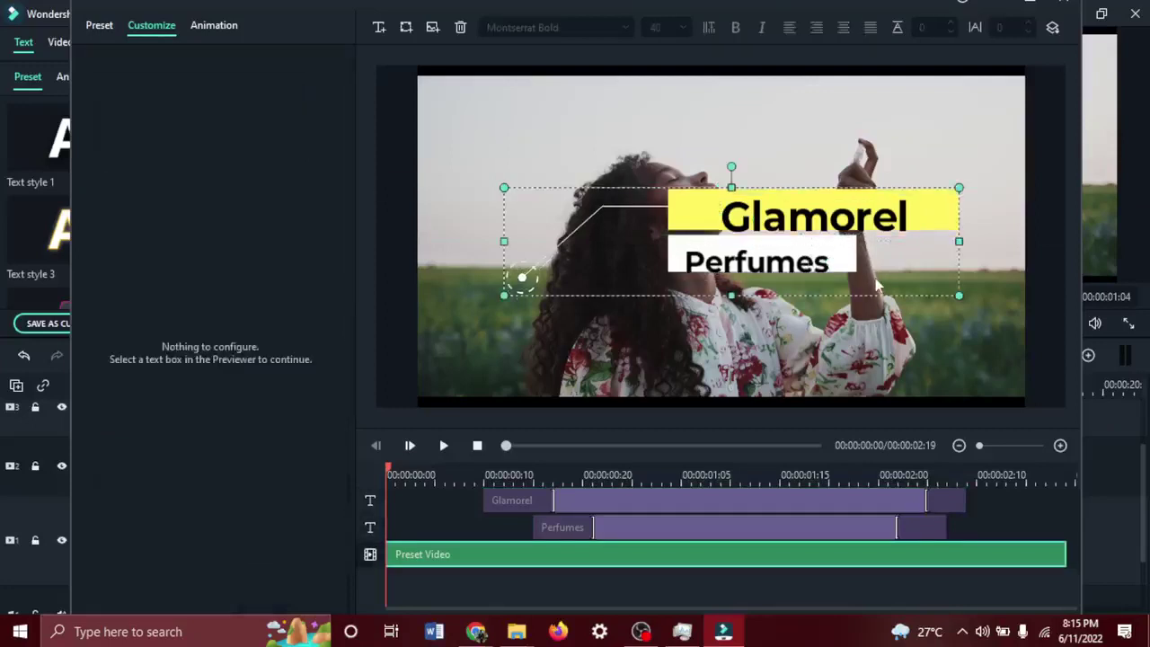
click(765, 262)
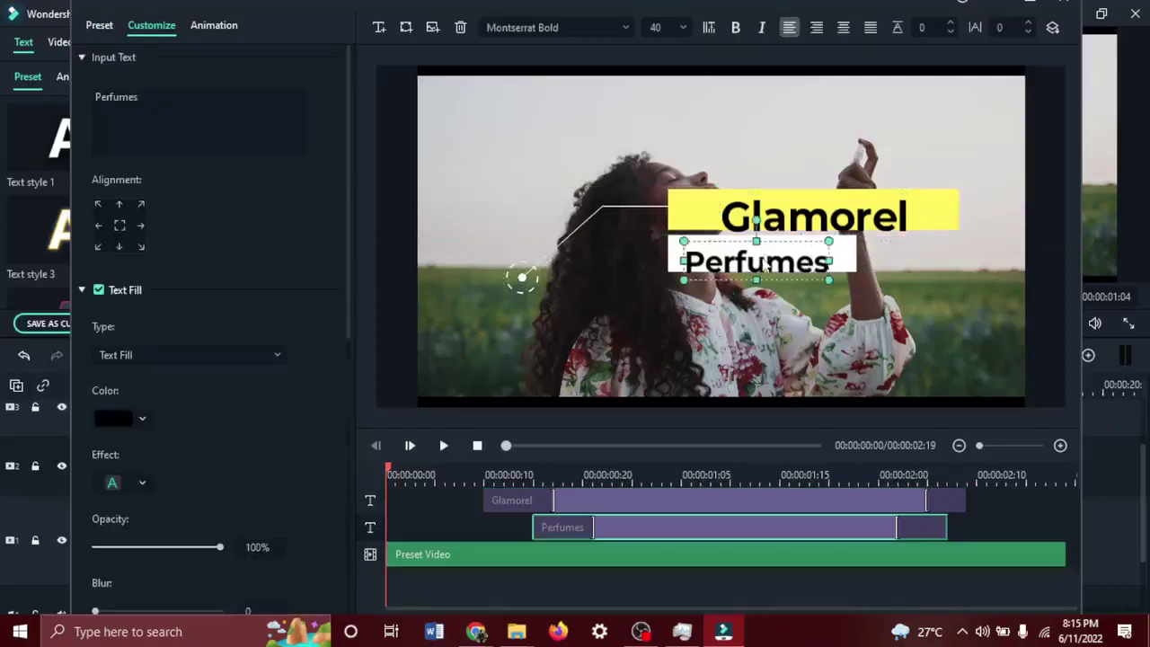
drag(765, 262, 765, 262)
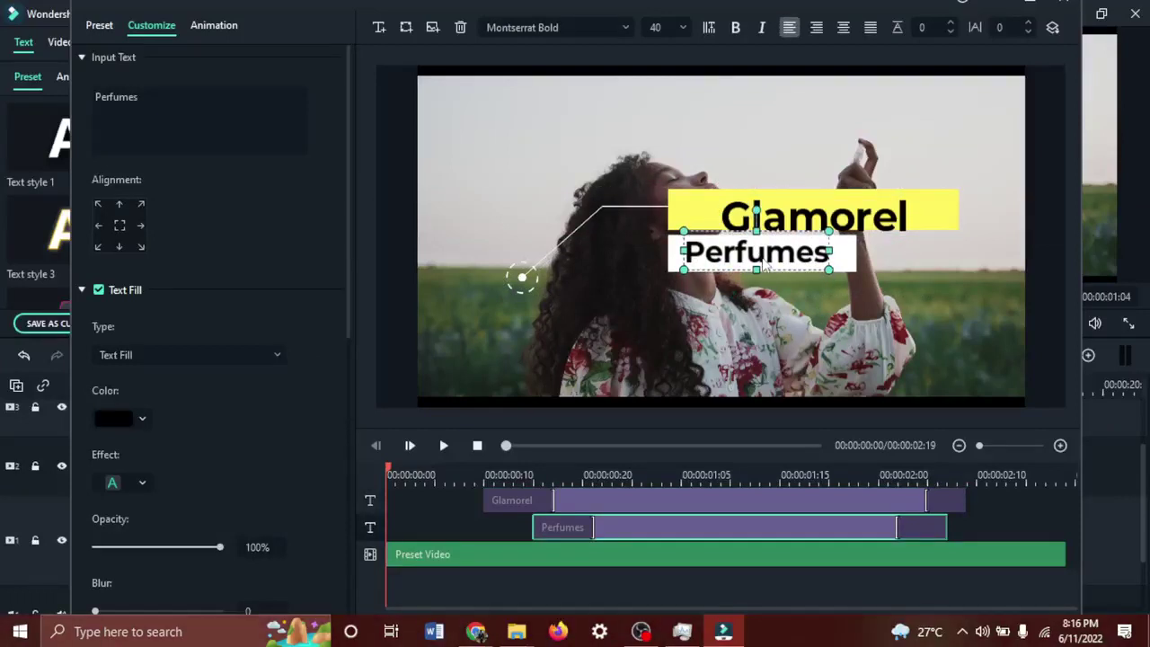
Add a new text title below Perfumes reading 'Presents...'.
click(375, 30)
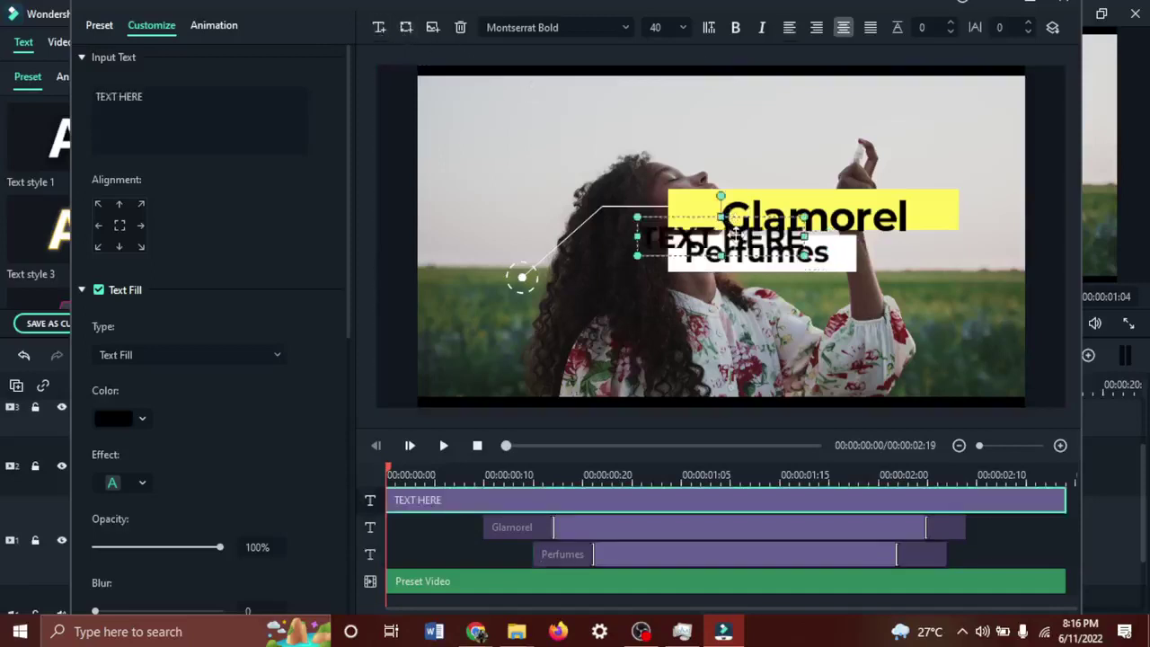
drag(734, 235, 766, 305)
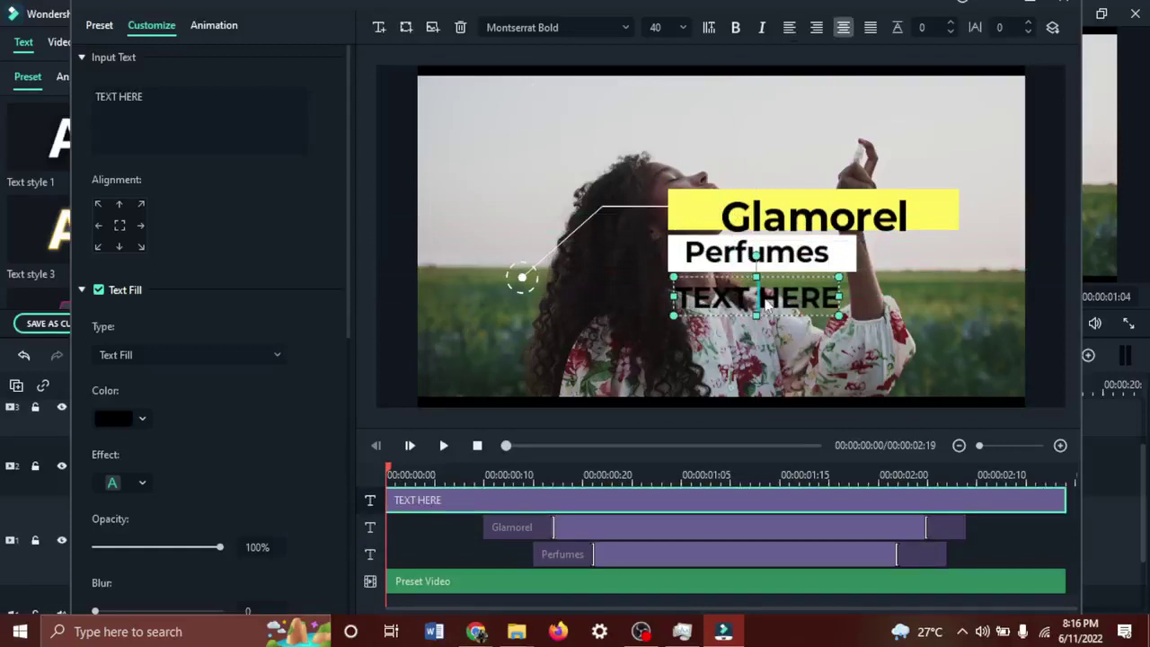
double_click(765, 303)
text(Presents)
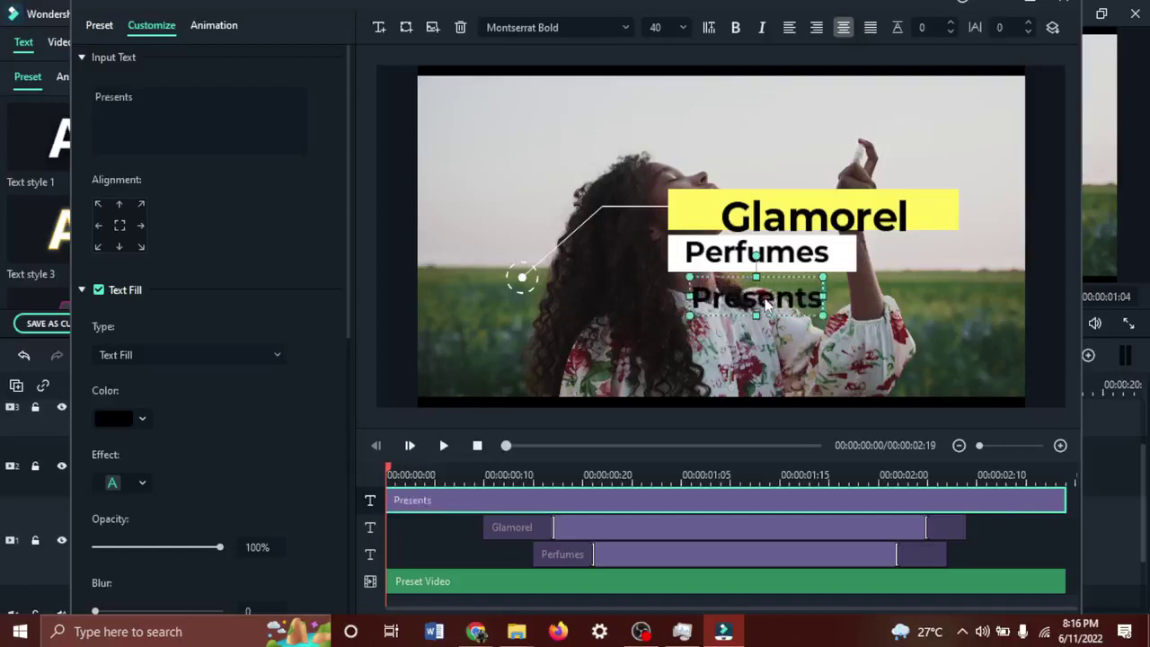
text(...)
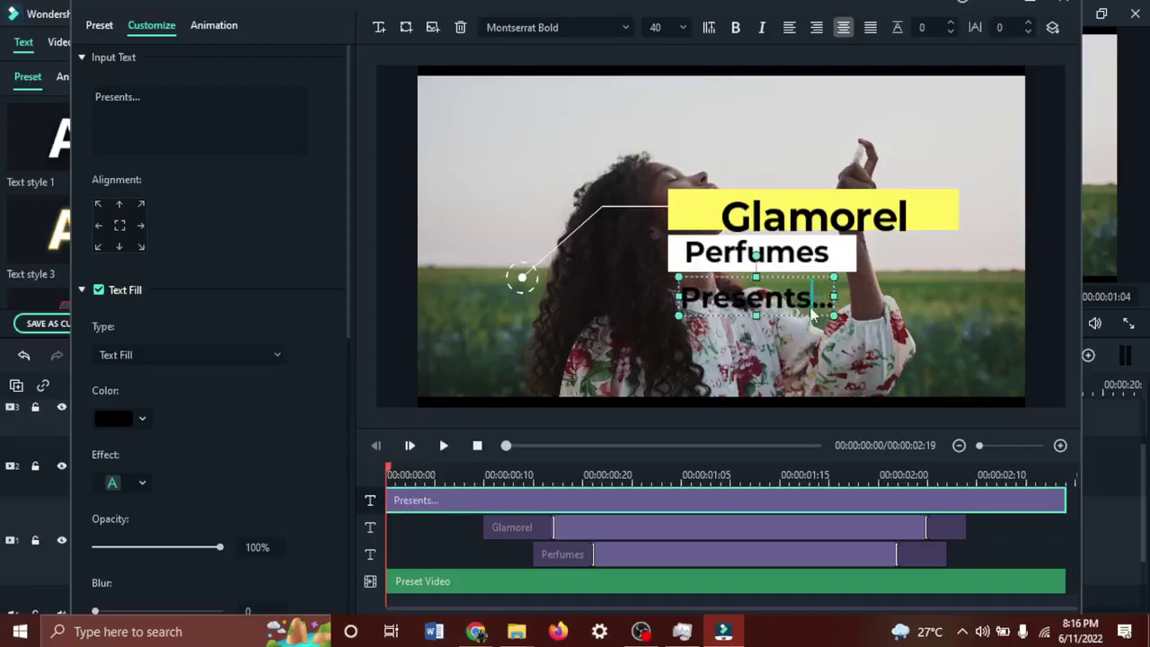
Set the Presents... text to Monotype Corsiva and nudge it slightly up and left.
key(ctrl+a)
click(555, 27)
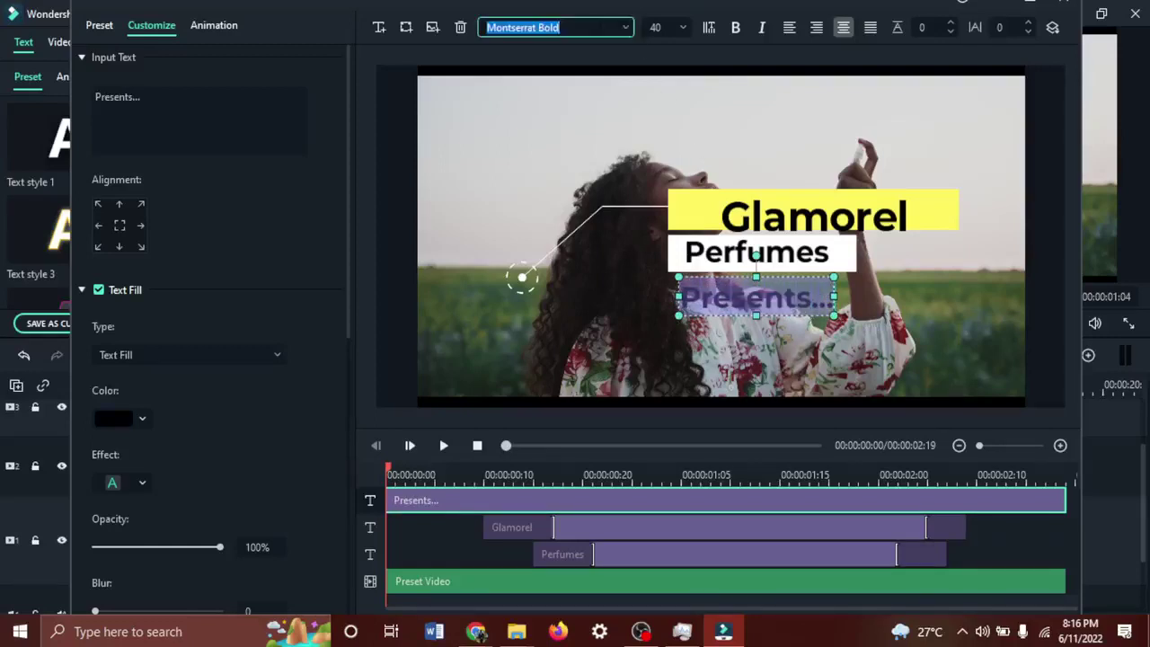
click(623, 34)
click(624, 36)
click(624, 28)
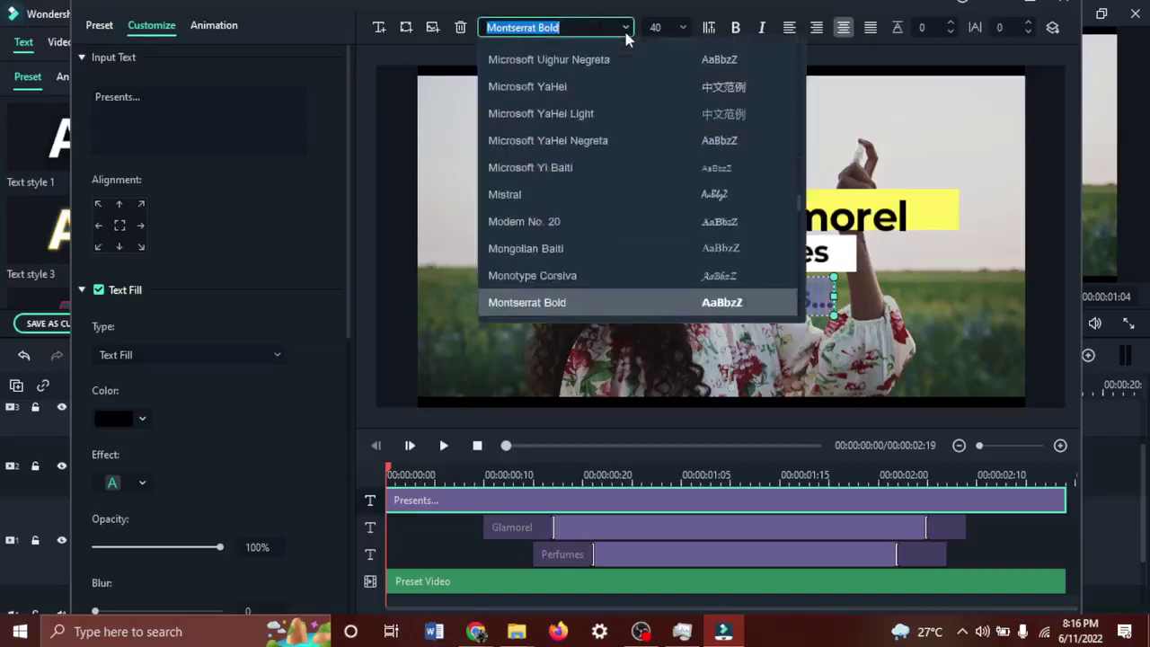
click(622, 280)
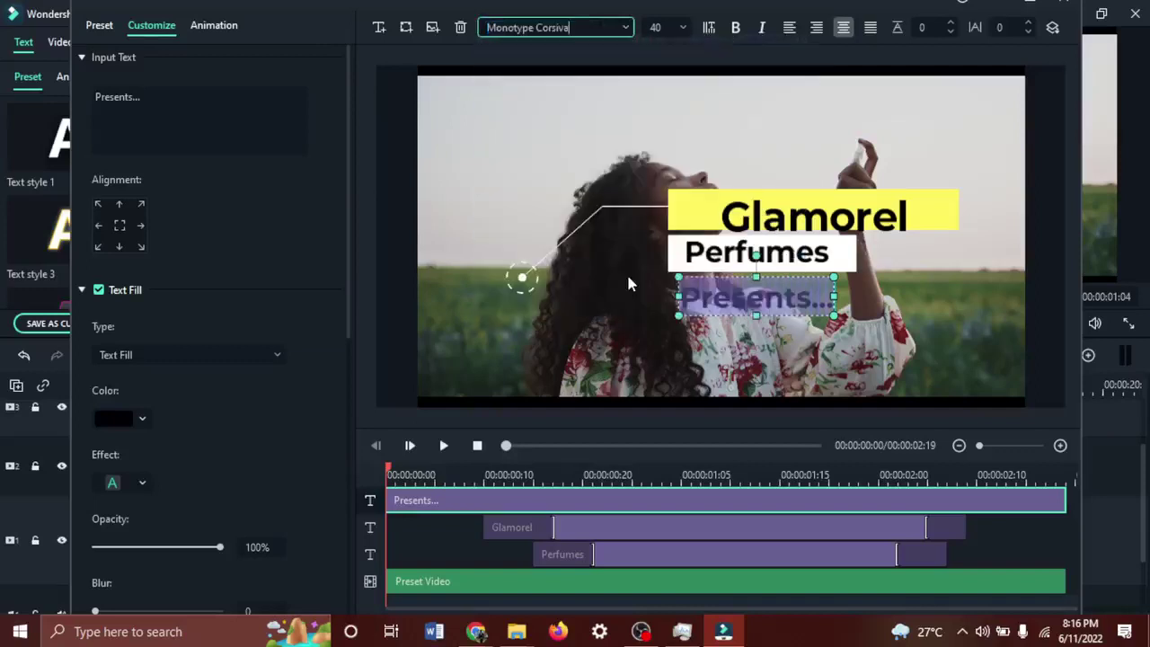
click(884, 355)
mouse_move(755, 304)
mouse_down()
mouse_move(741, 297)
mouse_move(737, 310)
mouse_move(736, 300)
mouse_up()
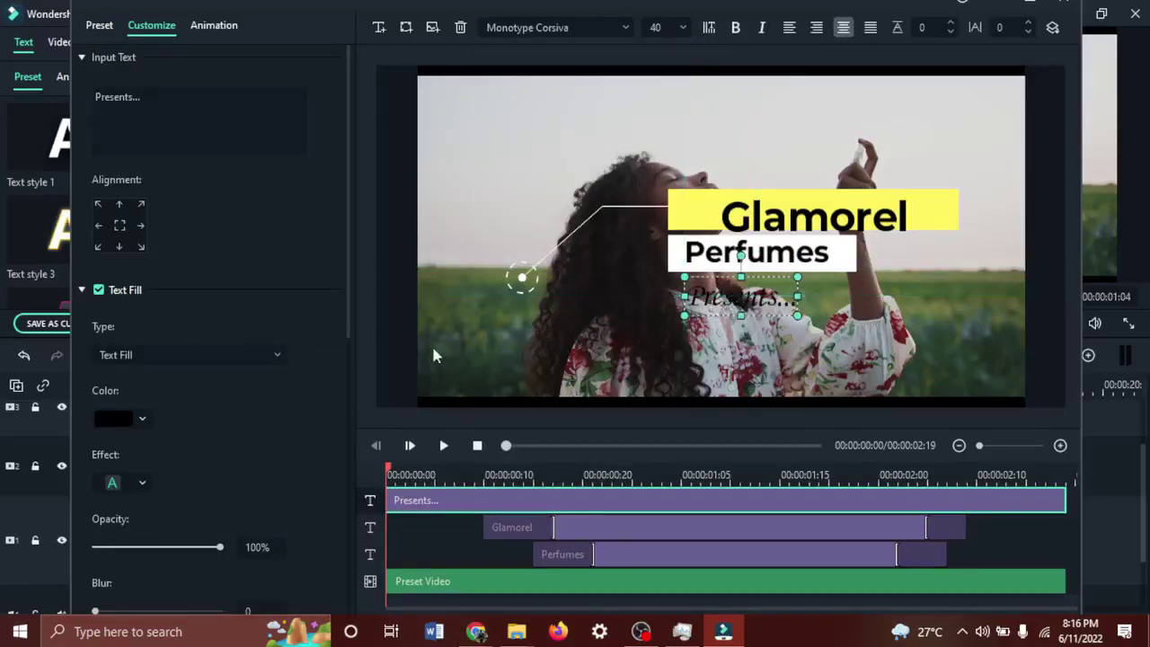
Colour the Presents... text white through the custom colour picker.
click(124, 420)
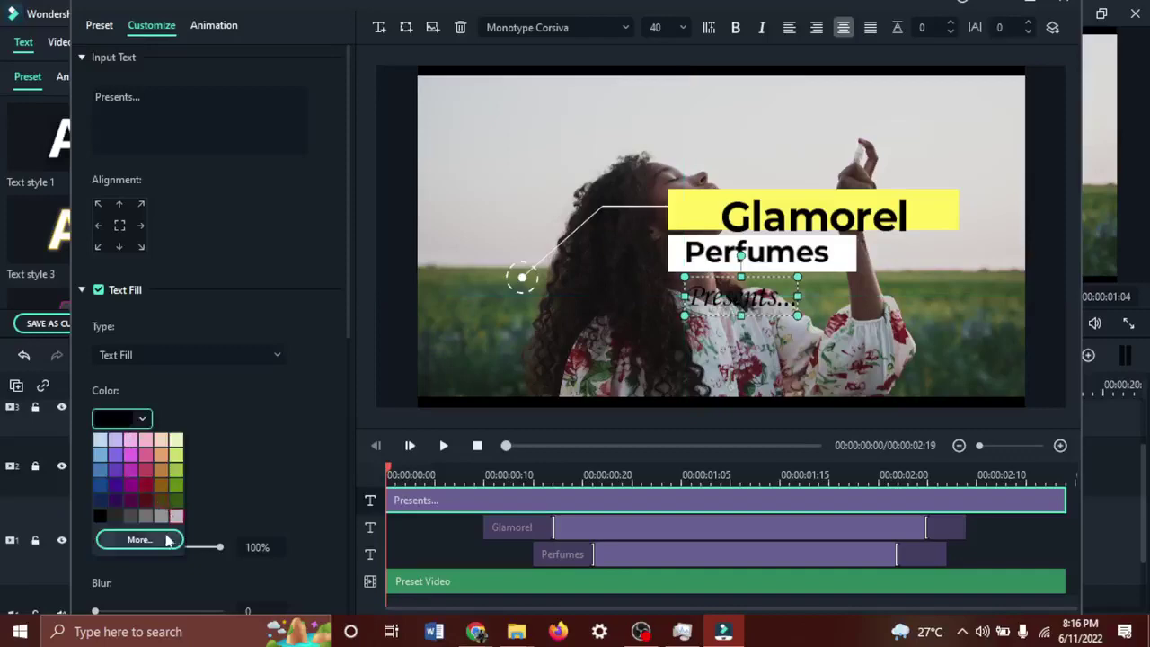
click(163, 541)
click(250, 457)
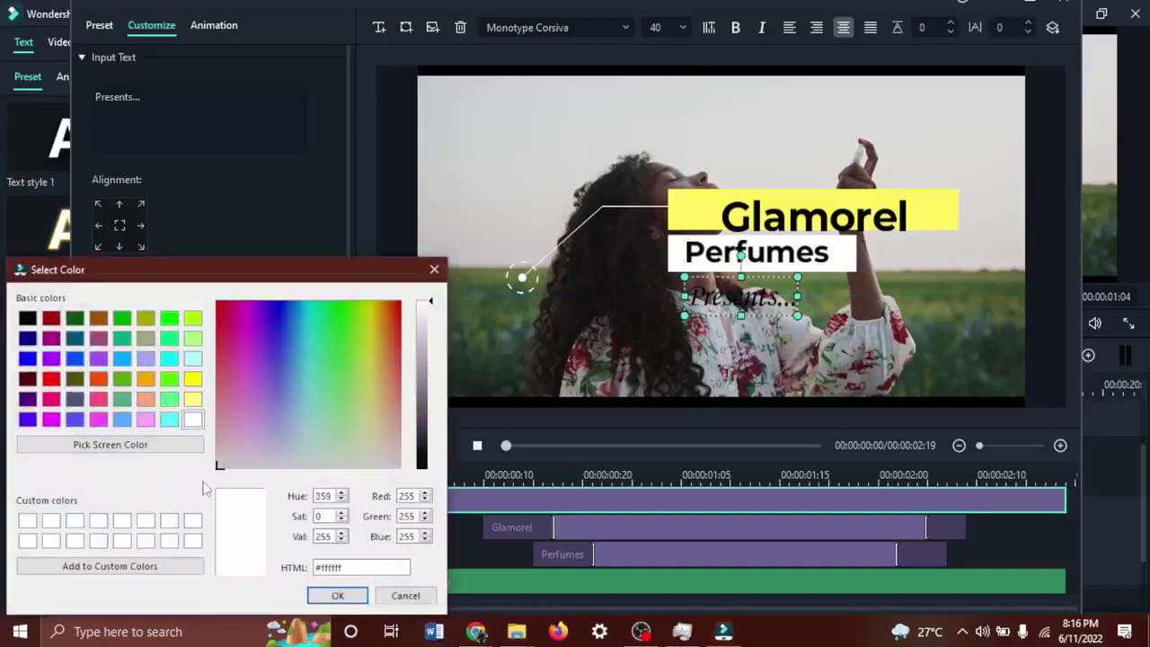
click(337, 595)
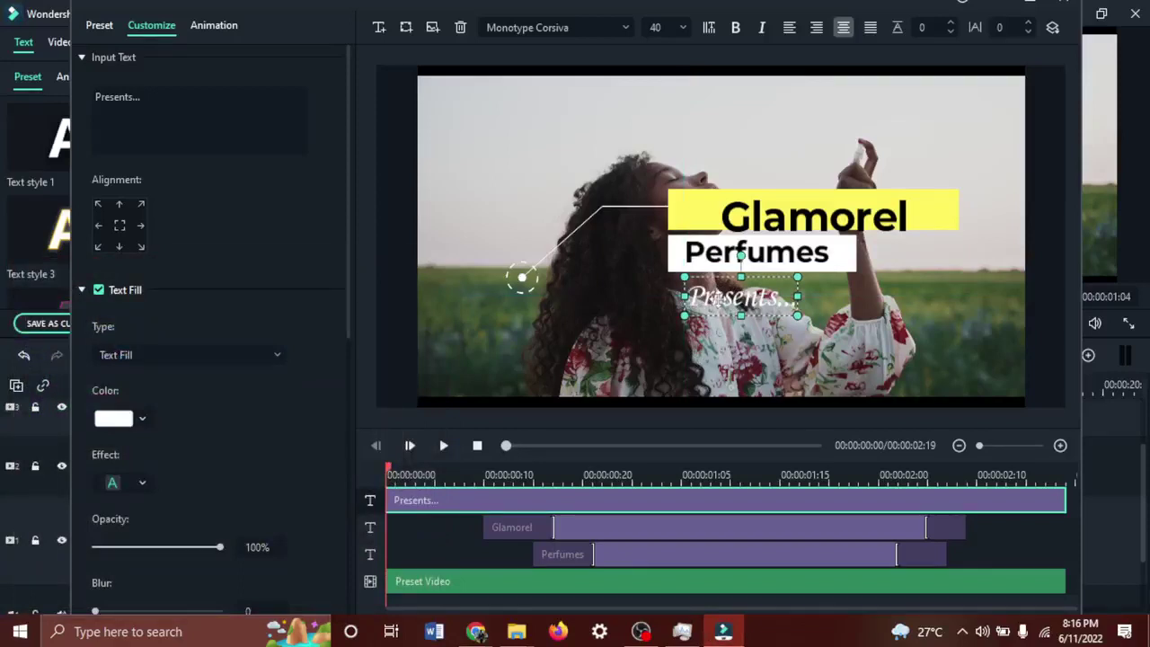
click(841, 259)
click(488, 169)
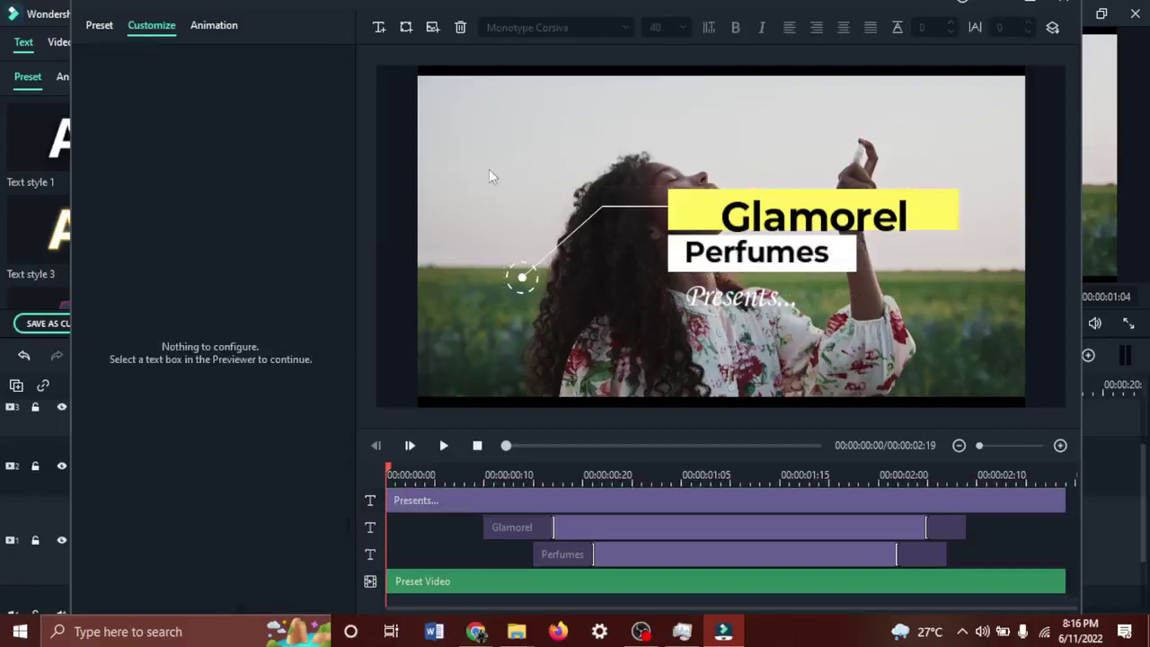
click(404, 33)
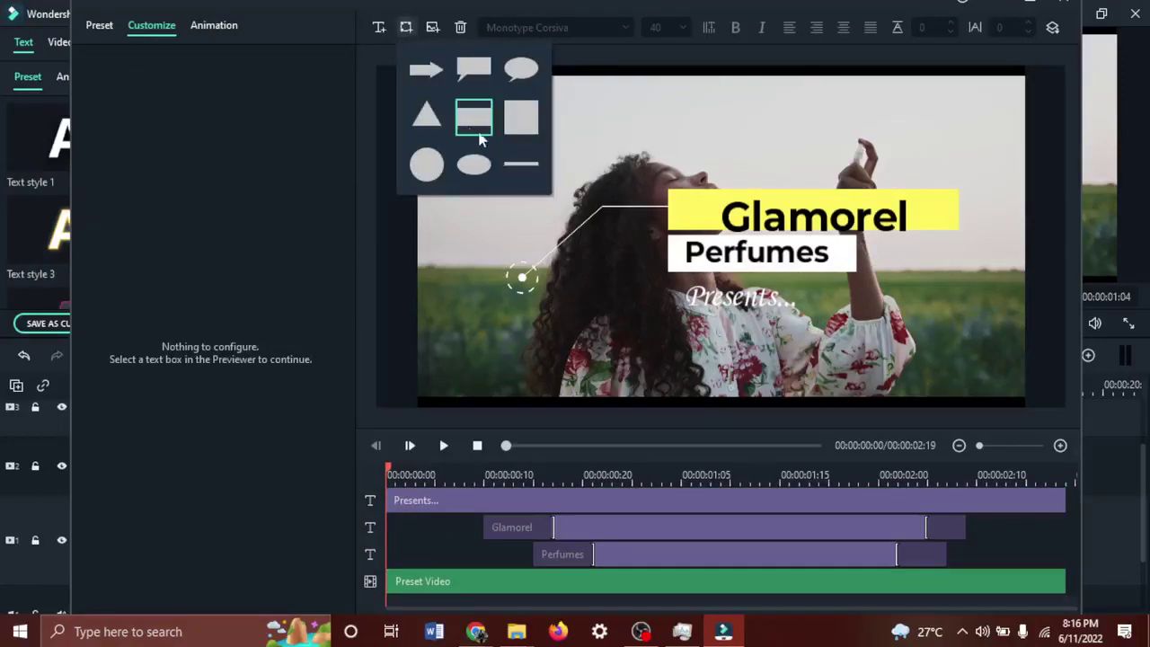
Add a grey rectangle text shape and delete its placeholder text.
click(522, 117)
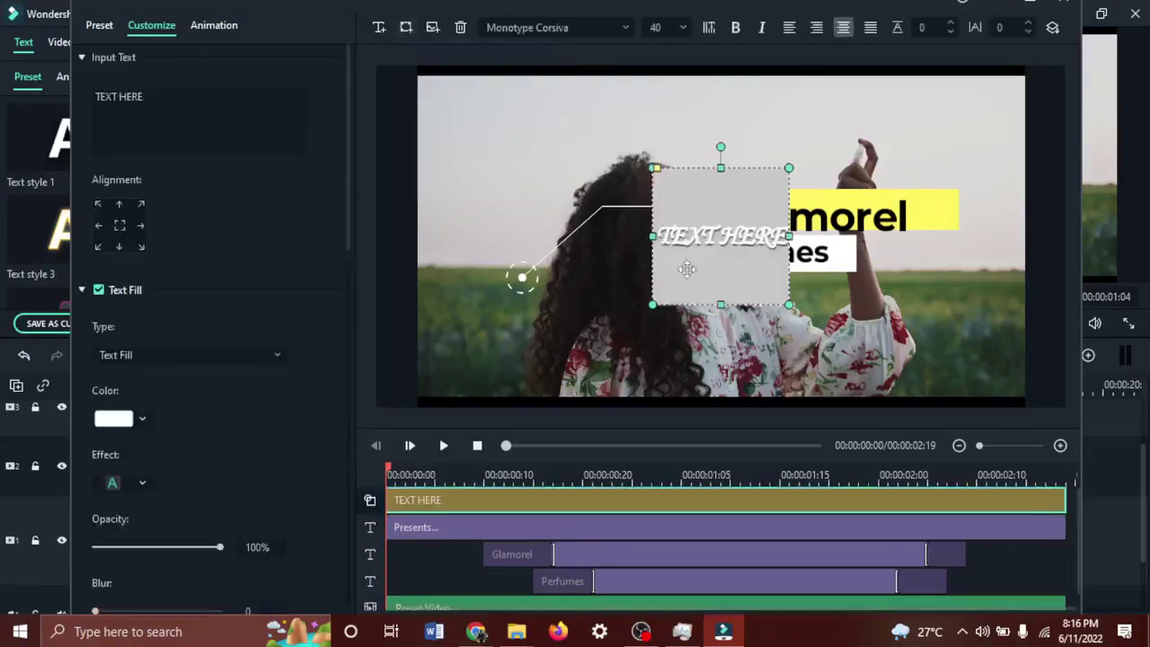
double_click(743, 246)
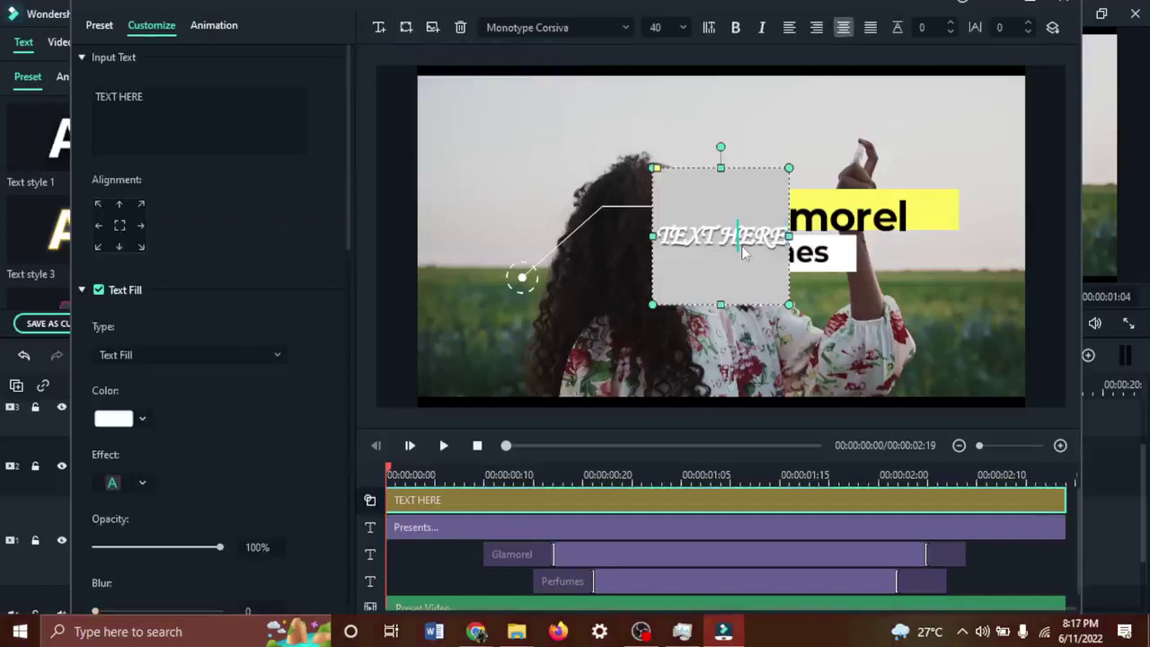
key(ctrl+a)
key(BackSpace)
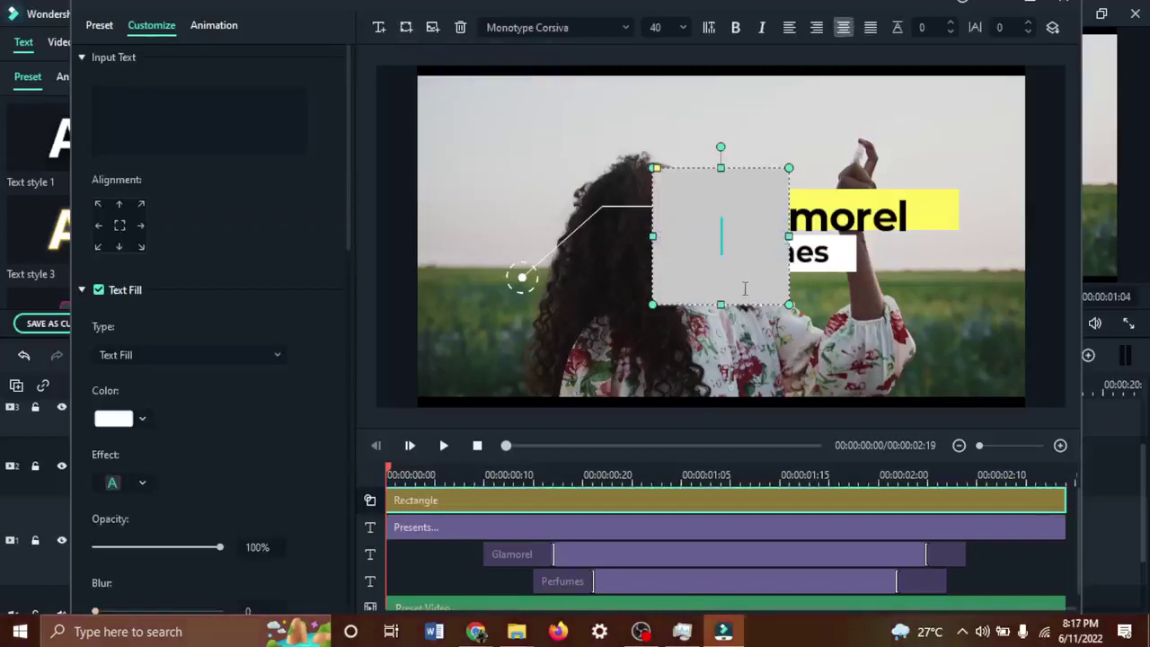
click(853, 314)
Move the grey rectangle below Perfumes, shorten it from the bottom, and nudge it right.
click(747, 199)
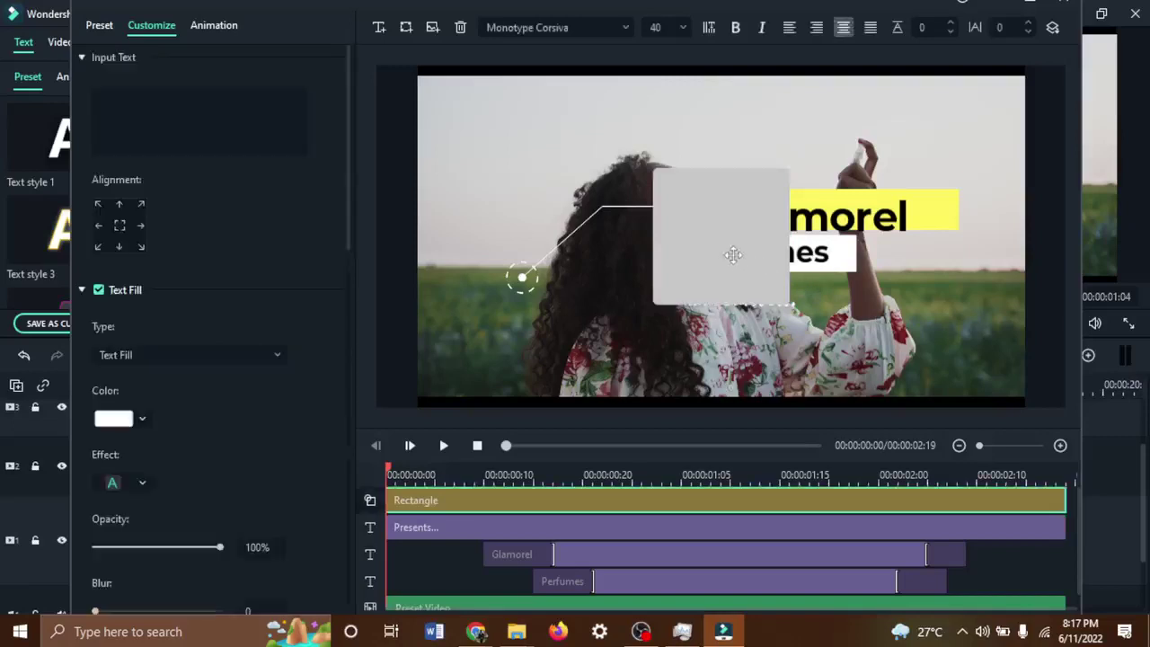
drag(746, 199, 724, 284)
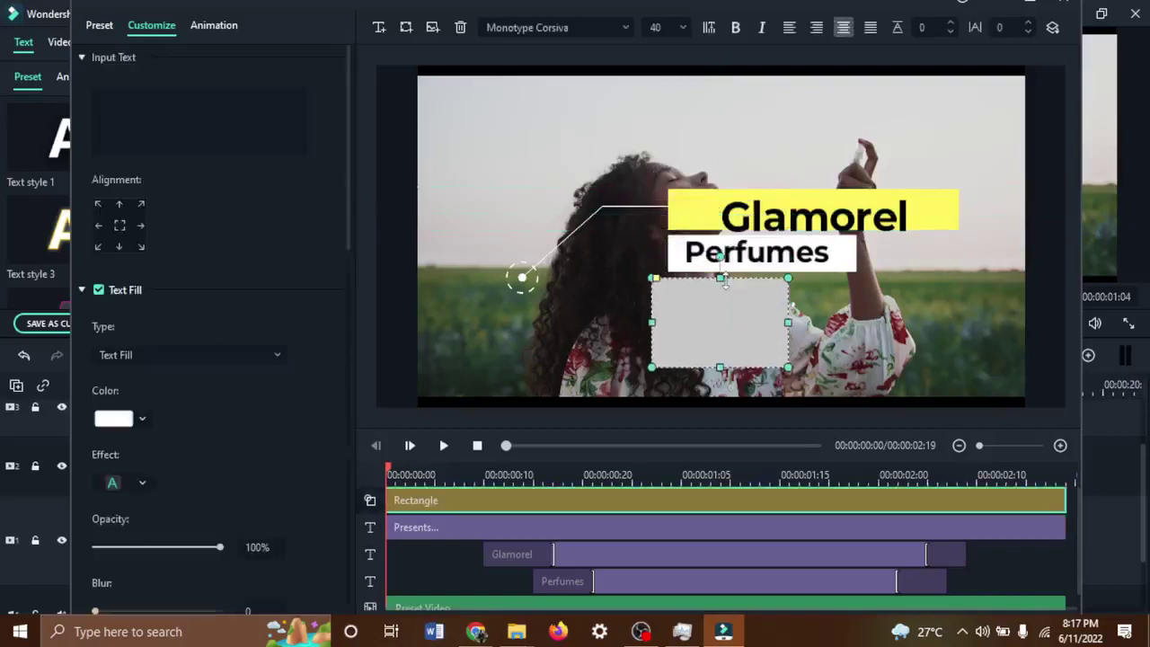
drag(720, 366, 744, 317)
click(817, 368)
click(737, 308)
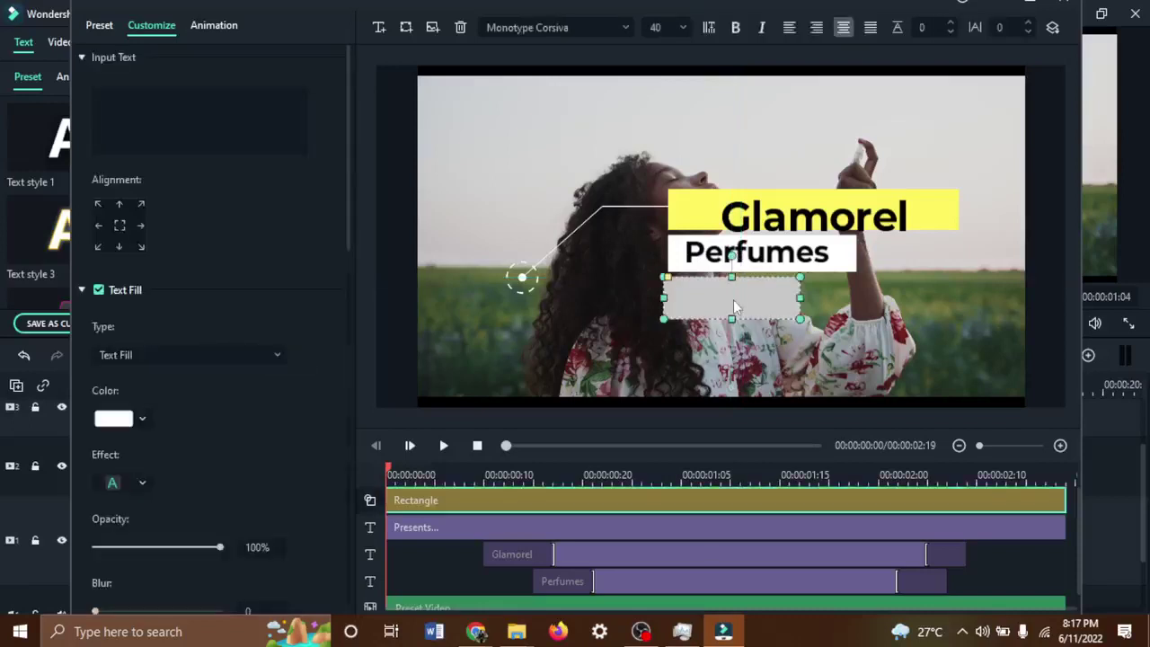
key(Right)
key(Right)
key(Right)
key(Right)
key(Right)
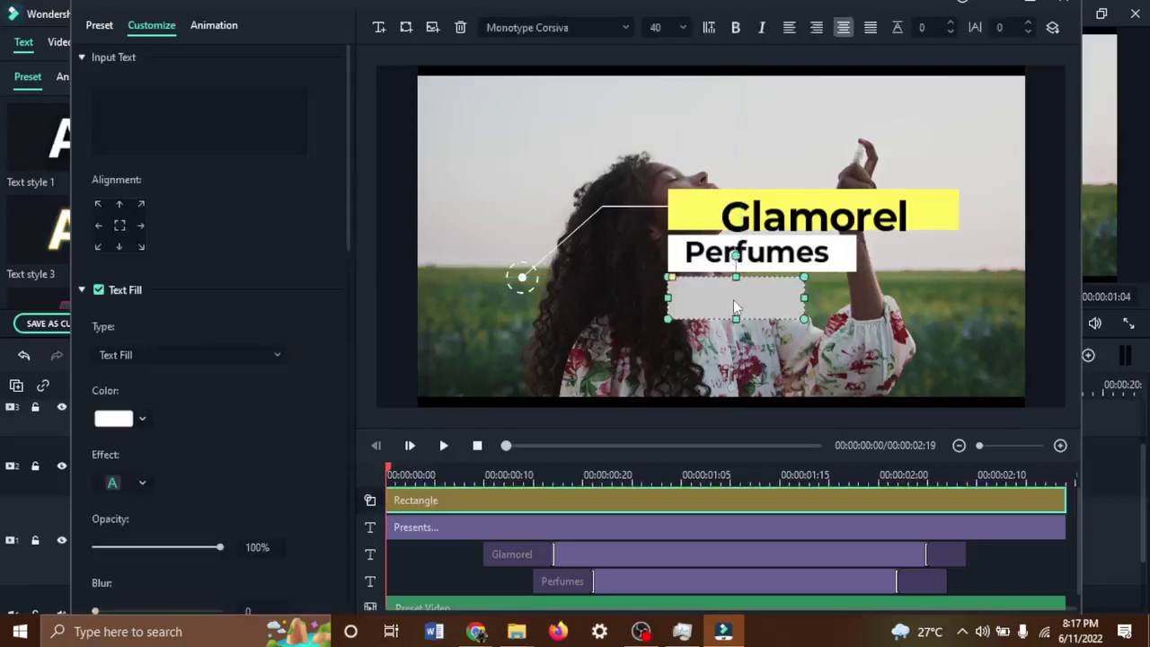
Reorder the Rectangle track in the timeline to sit just under the Presents... track.
scroll(573, 506, down, 1)
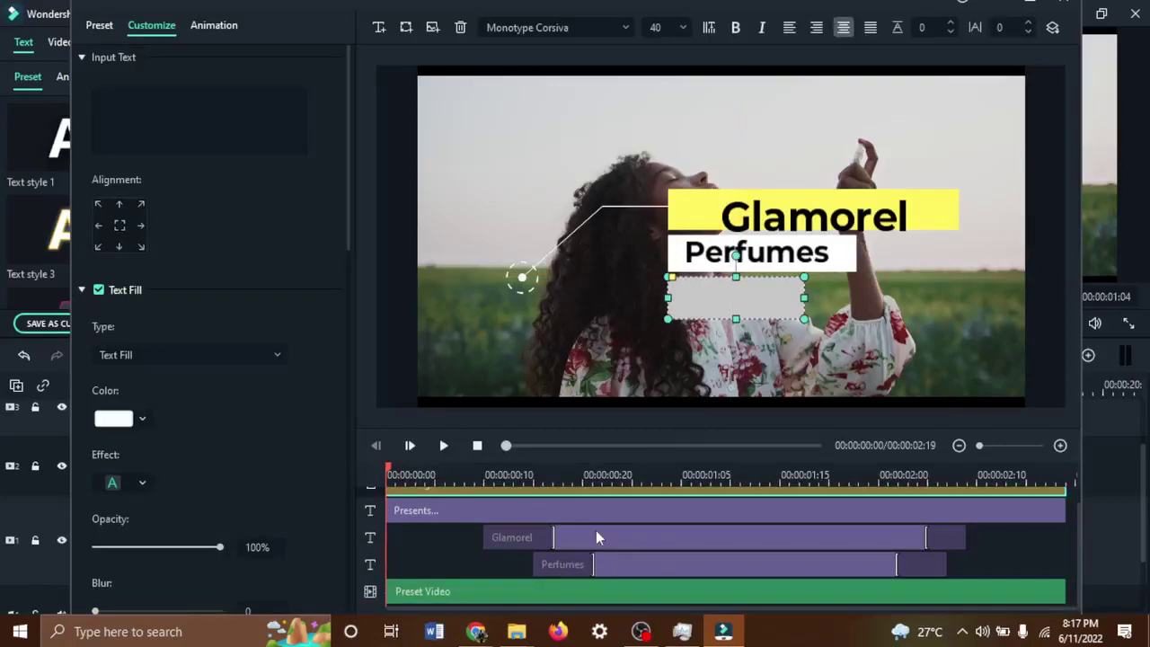
scroll(596, 530, up, 1)
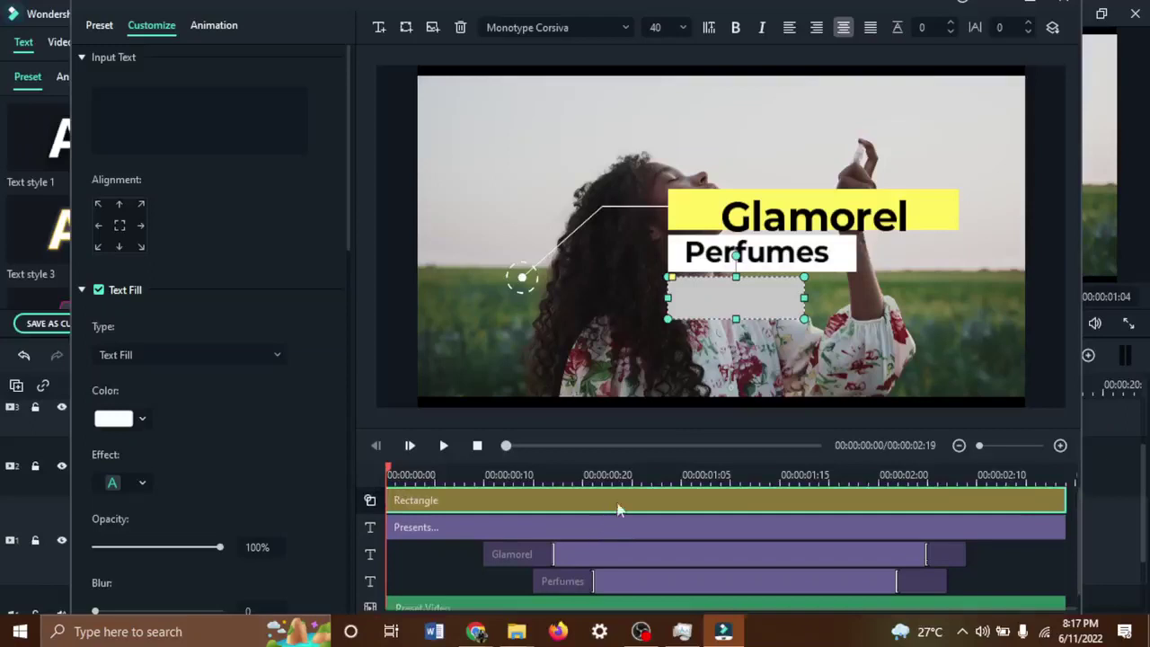
drag(373, 503, 372, 612)
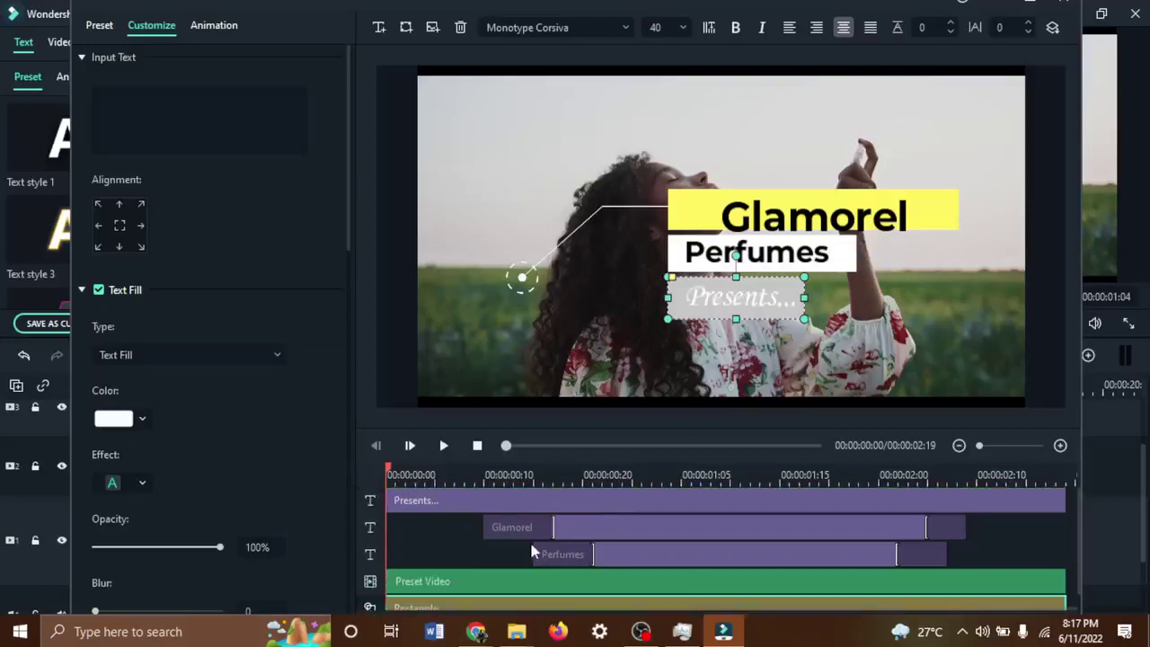
scroll(454, 535, down, 1)
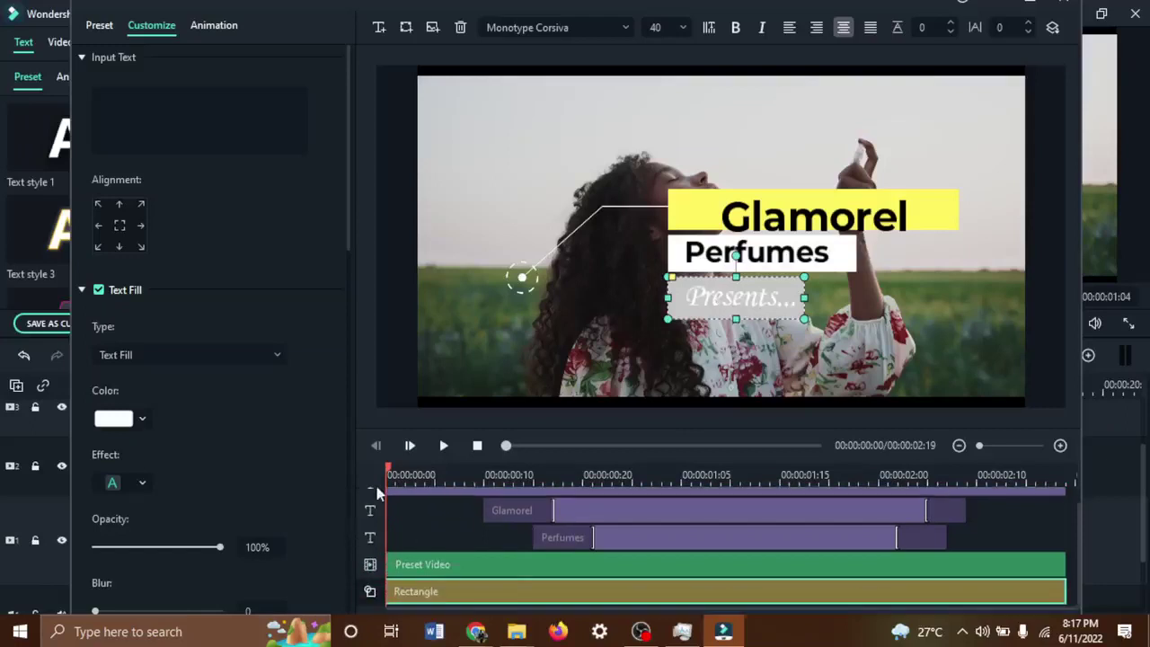
click(466, 564)
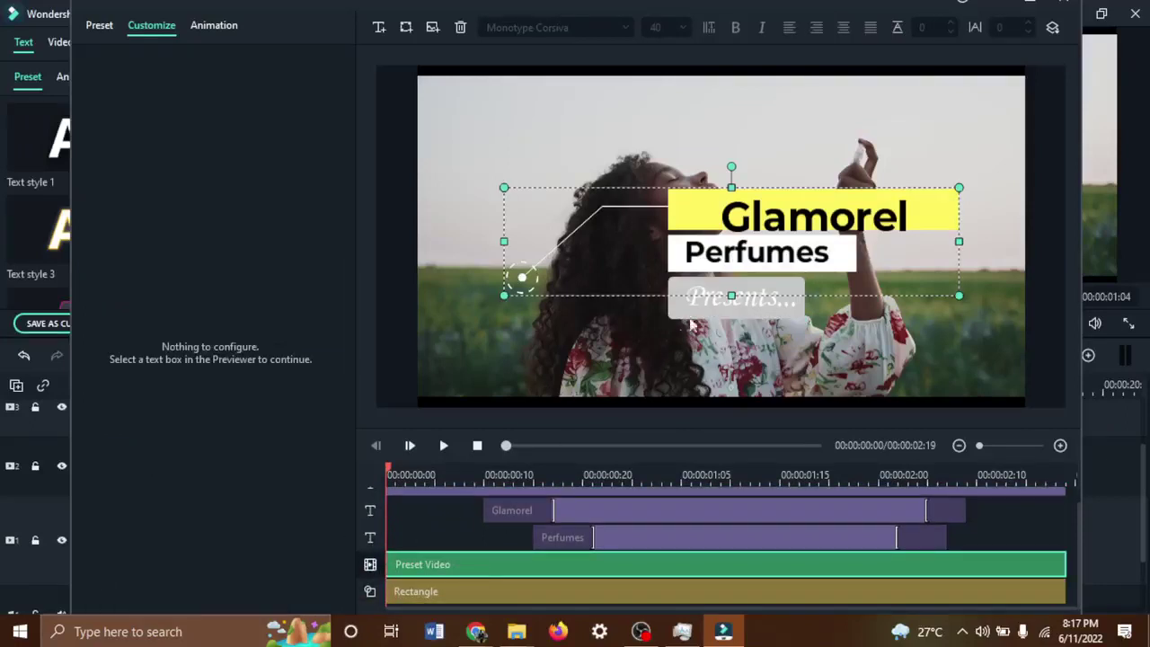
click(594, 537)
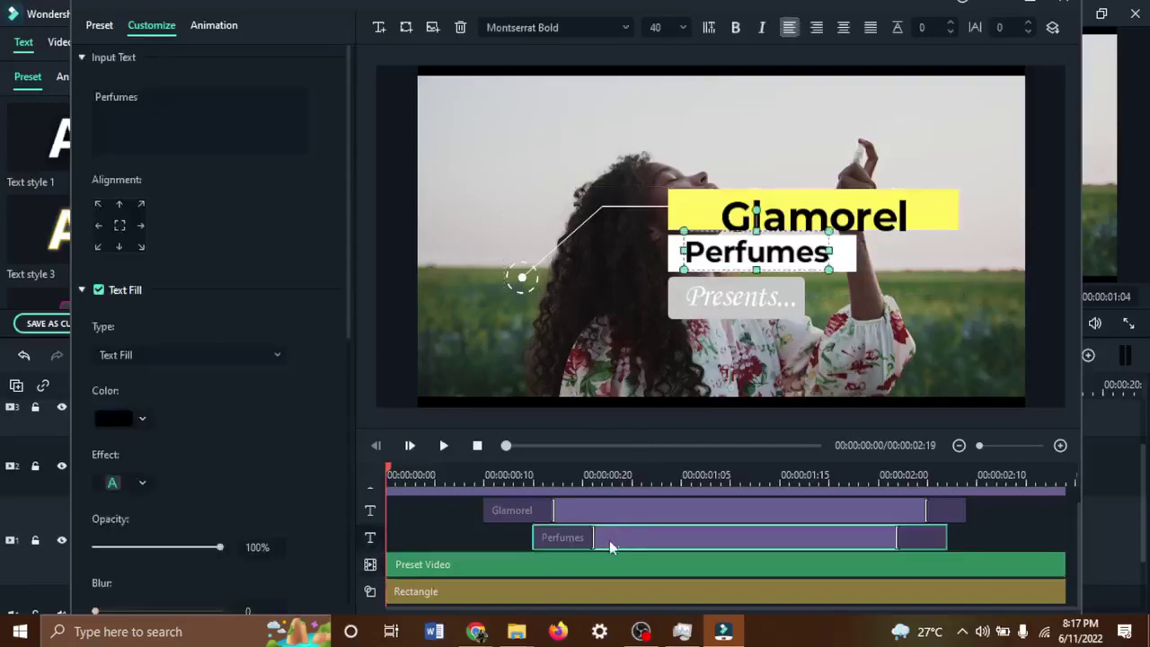
click(719, 311)
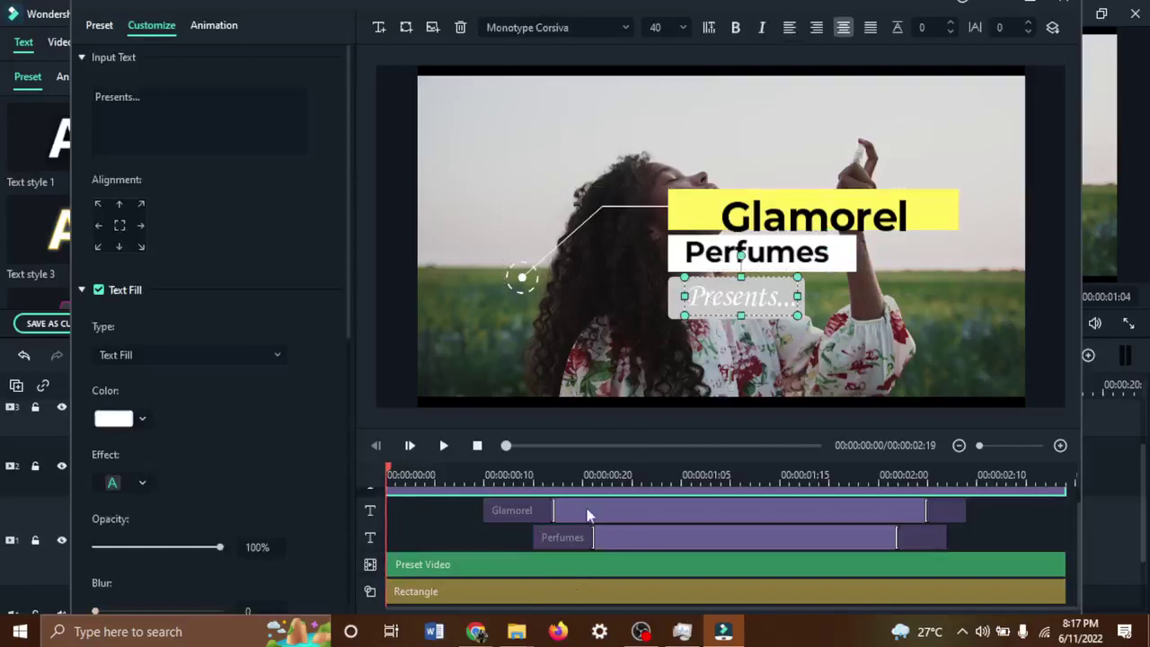
scroll(500, 576, down, 1)
scroll(512, 532, up, 1)
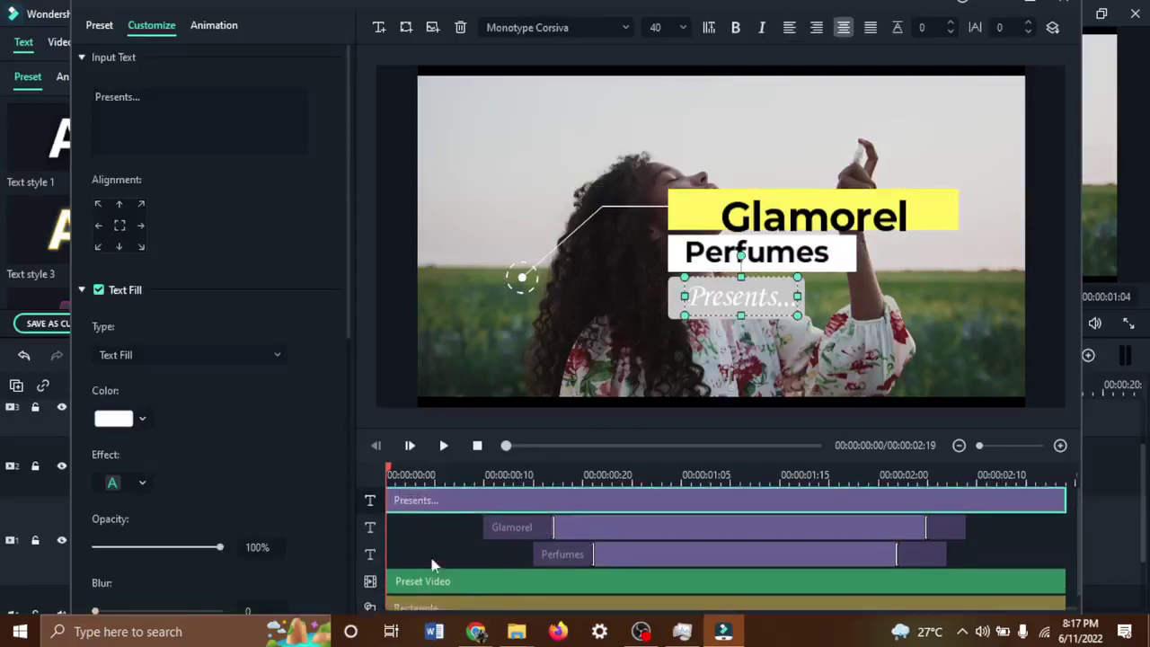
drag(368, 611, 377, 530)
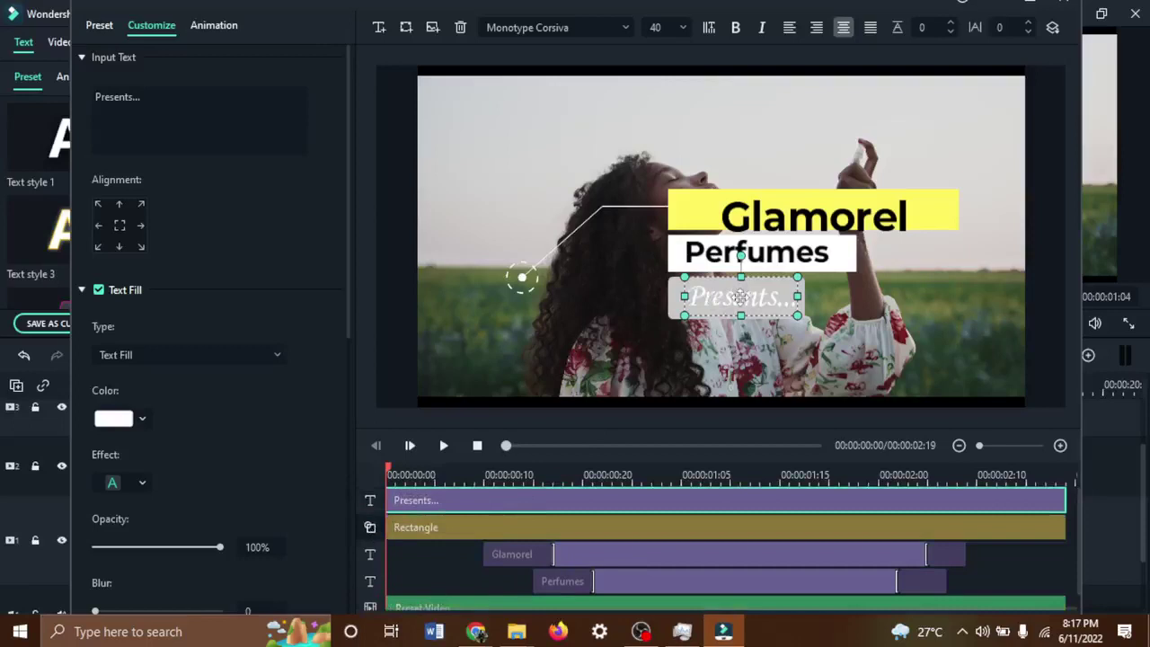
Make the Presents... text black.
double_click(740, 296)
key(ctrl+a)
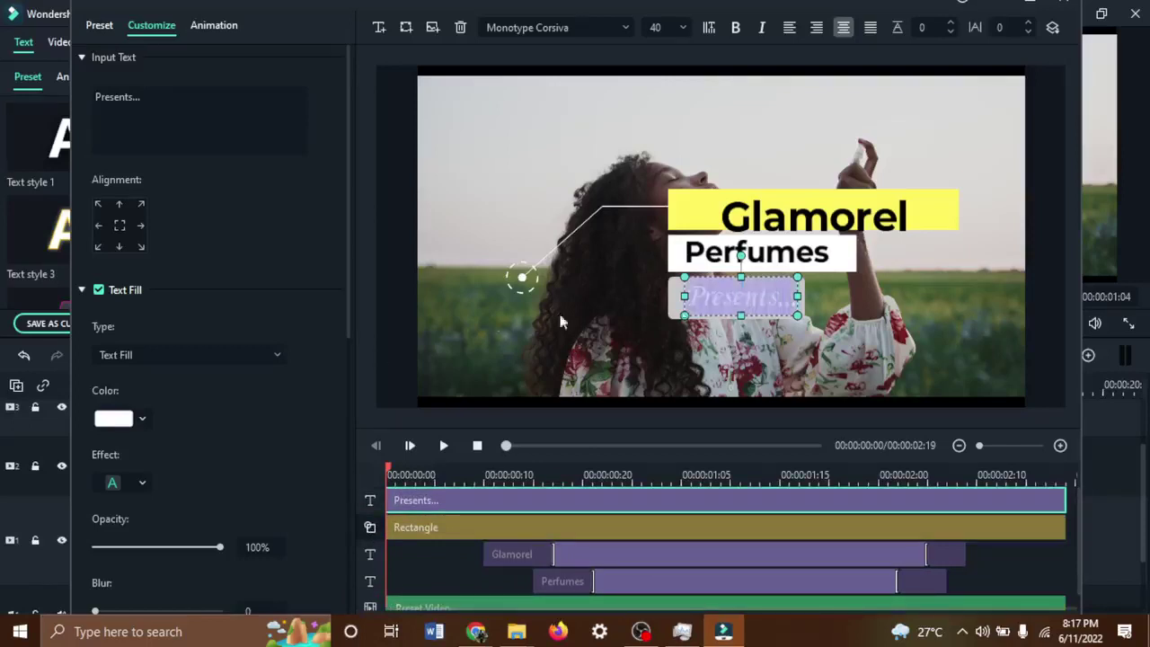
click(141, 419)
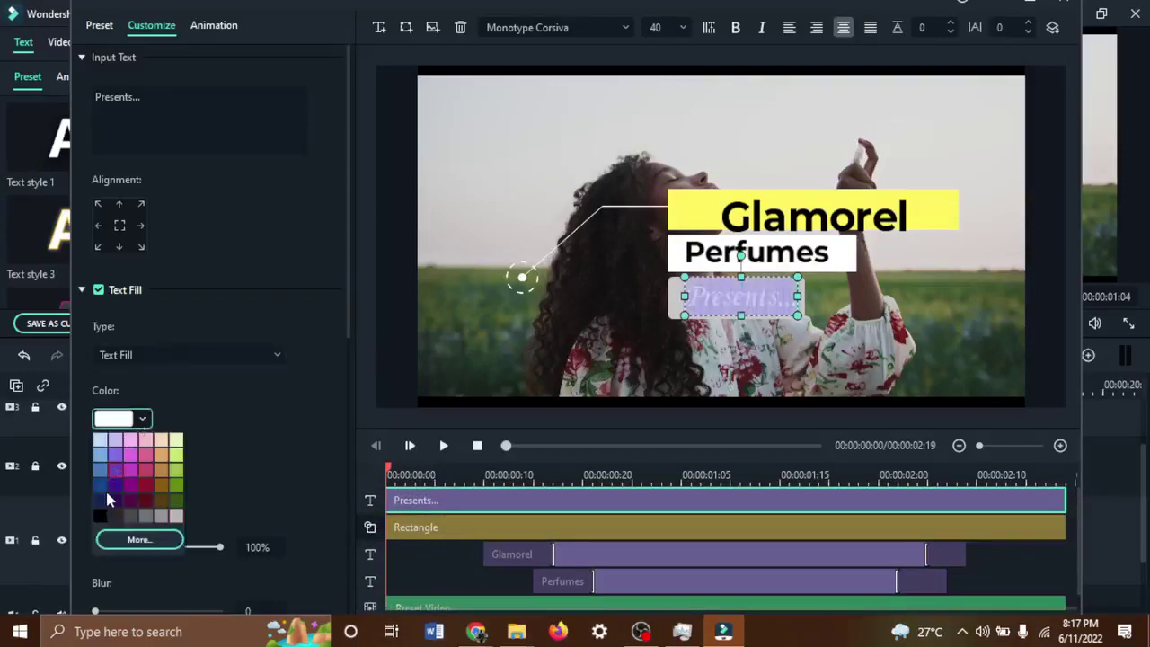
click(100, 516)
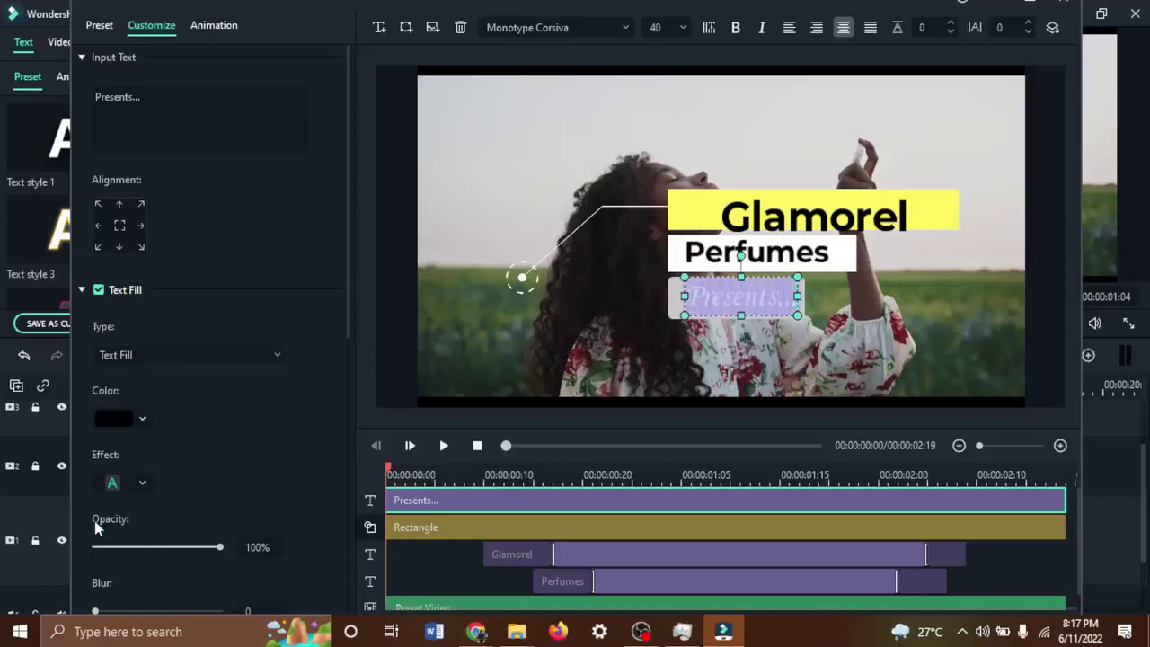
click(630, 362)
Fill the box behind Presents... with orange.
click(680, 310)
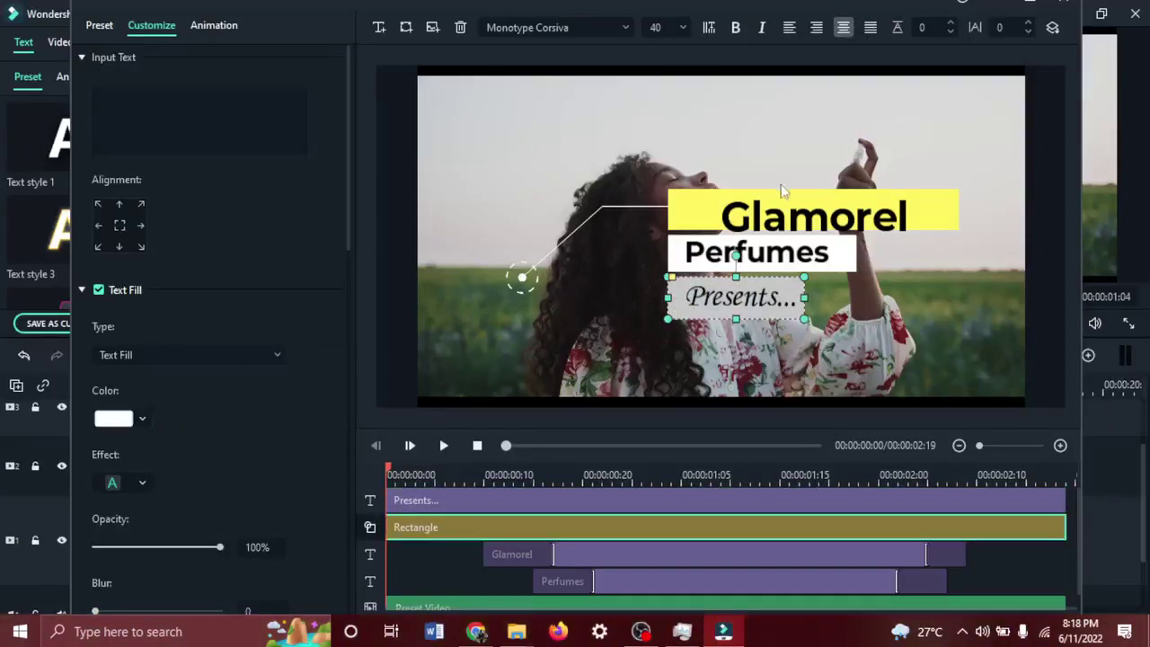
click(783, 217)
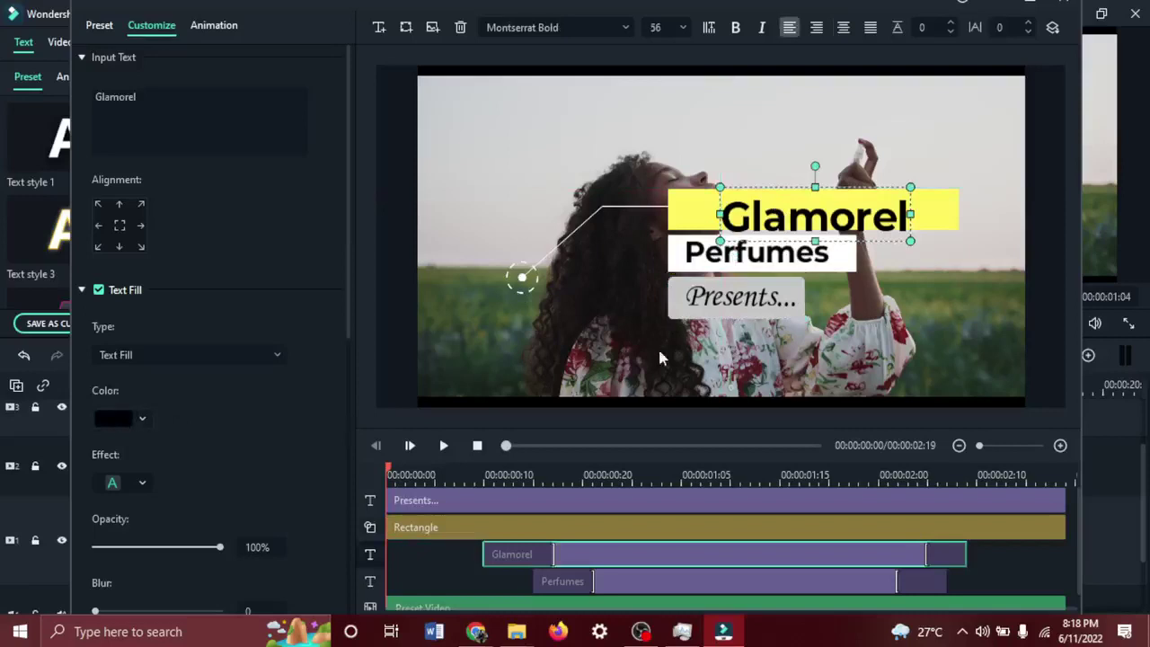
click(678, 314)
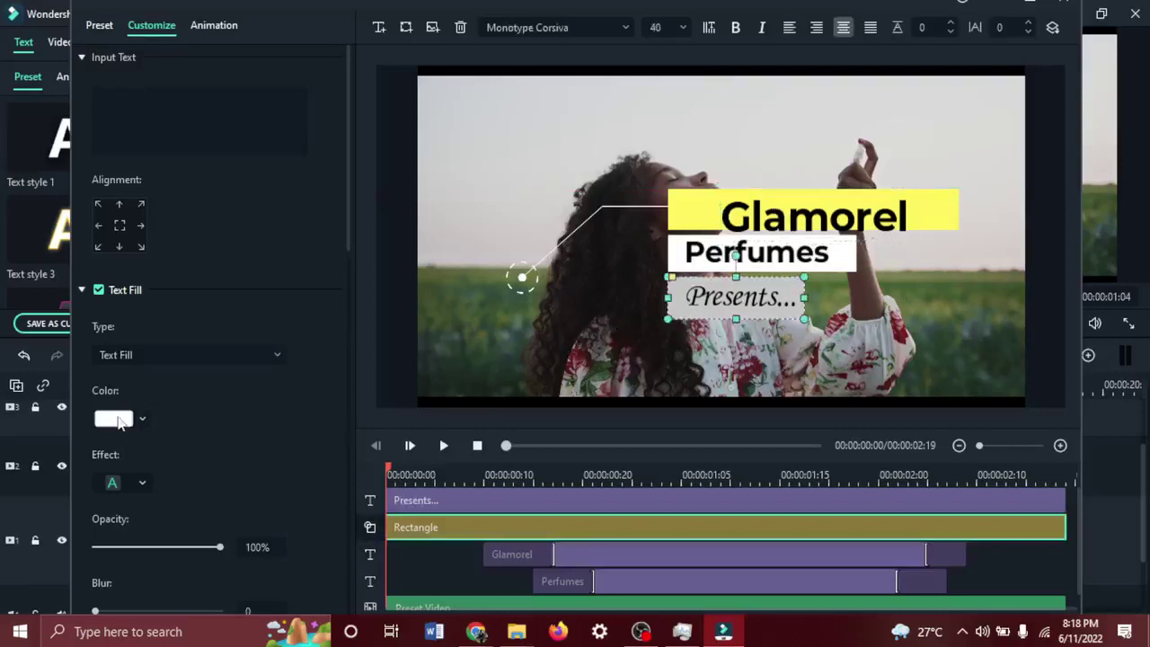
click(121, 422)
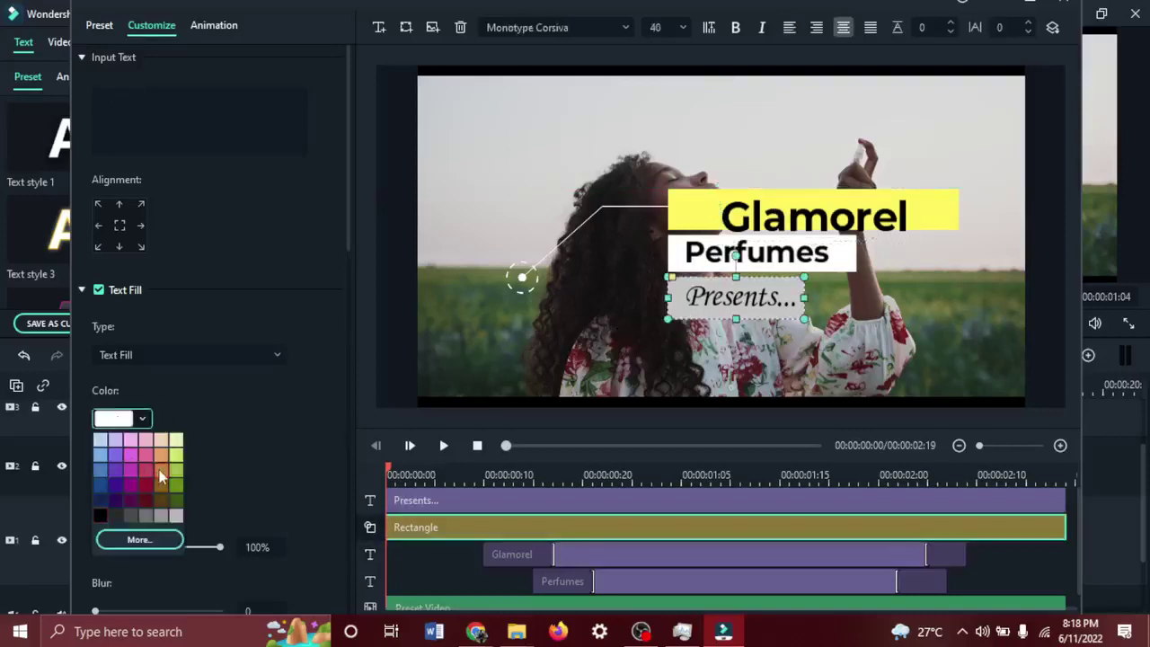
click(160, 470)
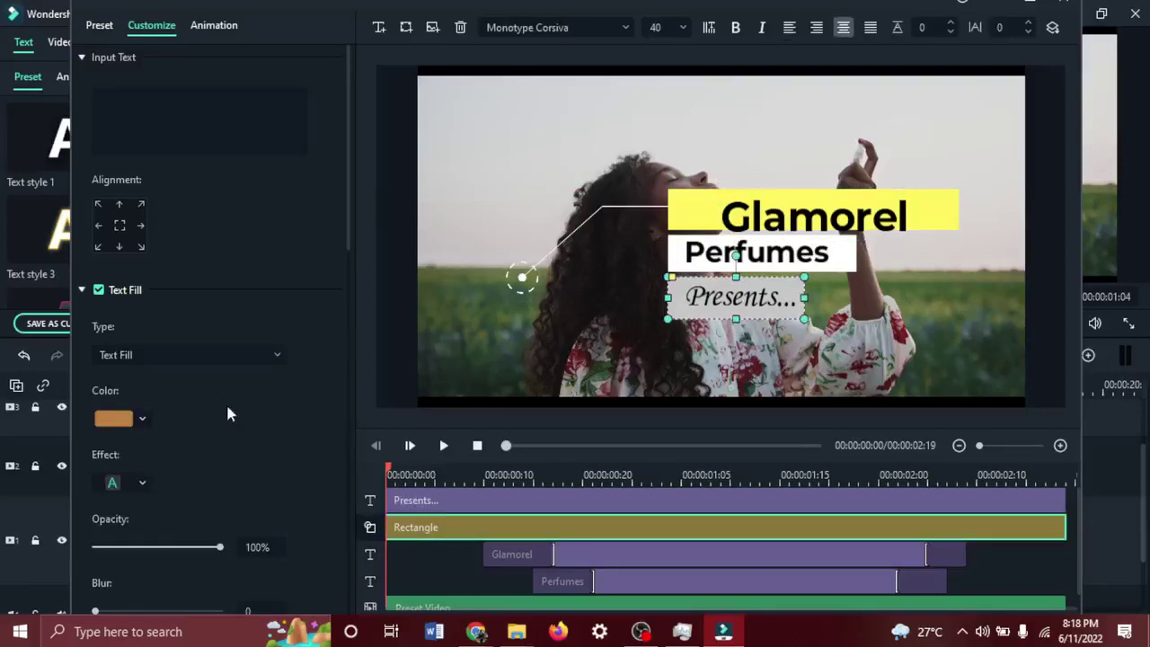
scroll(227, 409, down, 12)
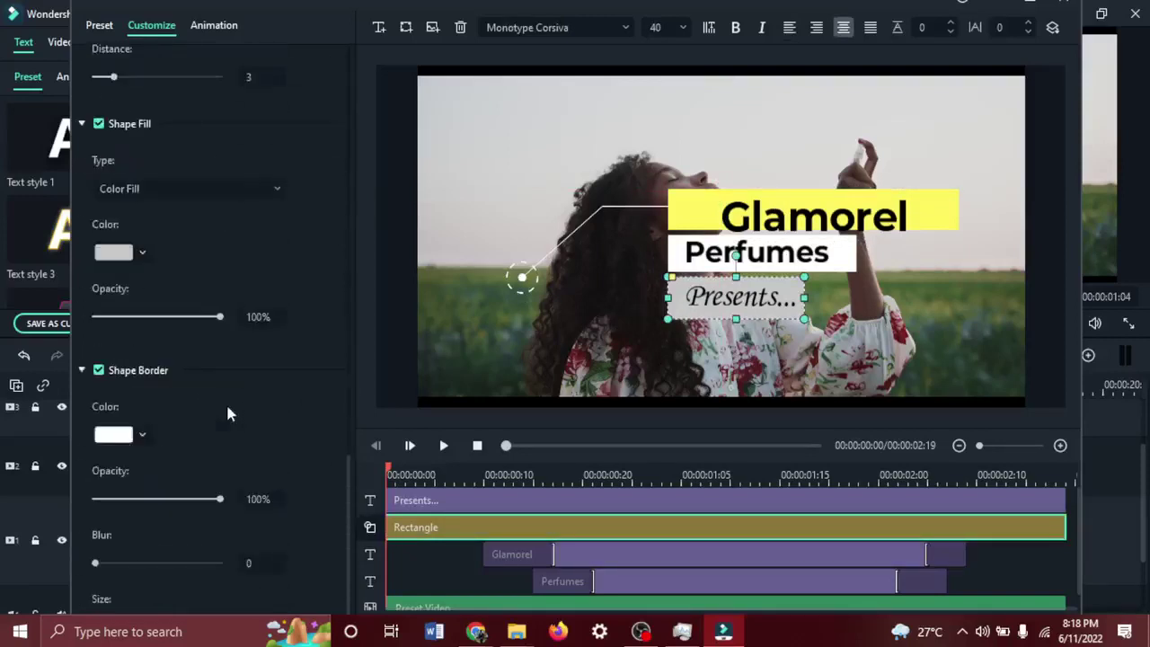
scroll(191, 401, up, 3)
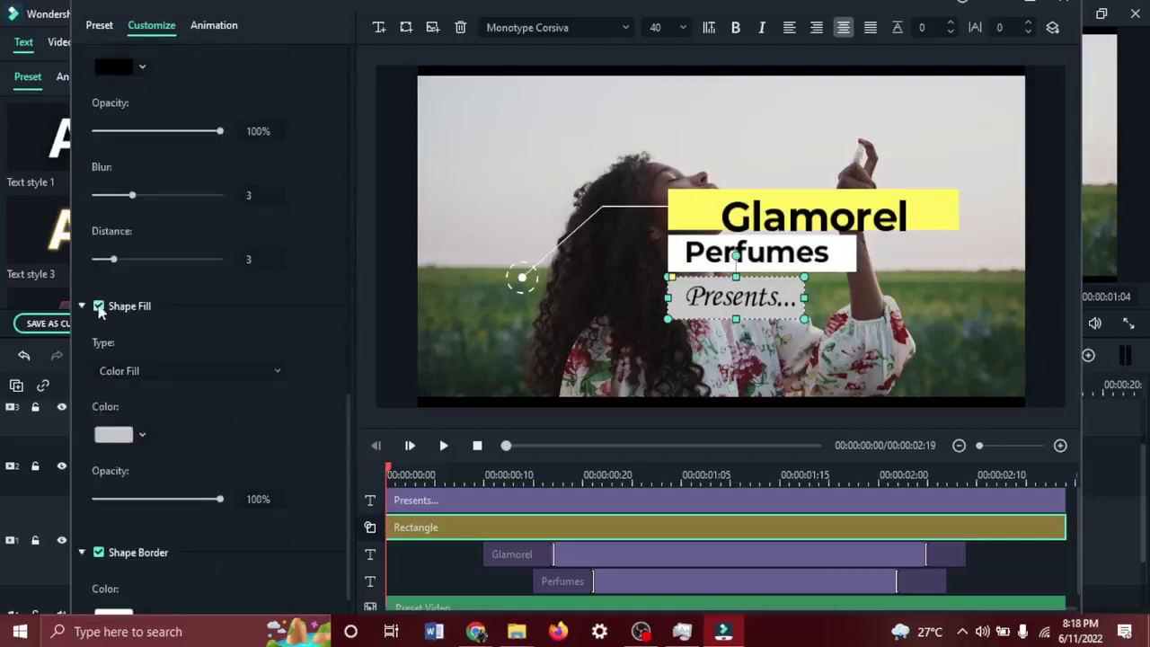
click(129, 438)
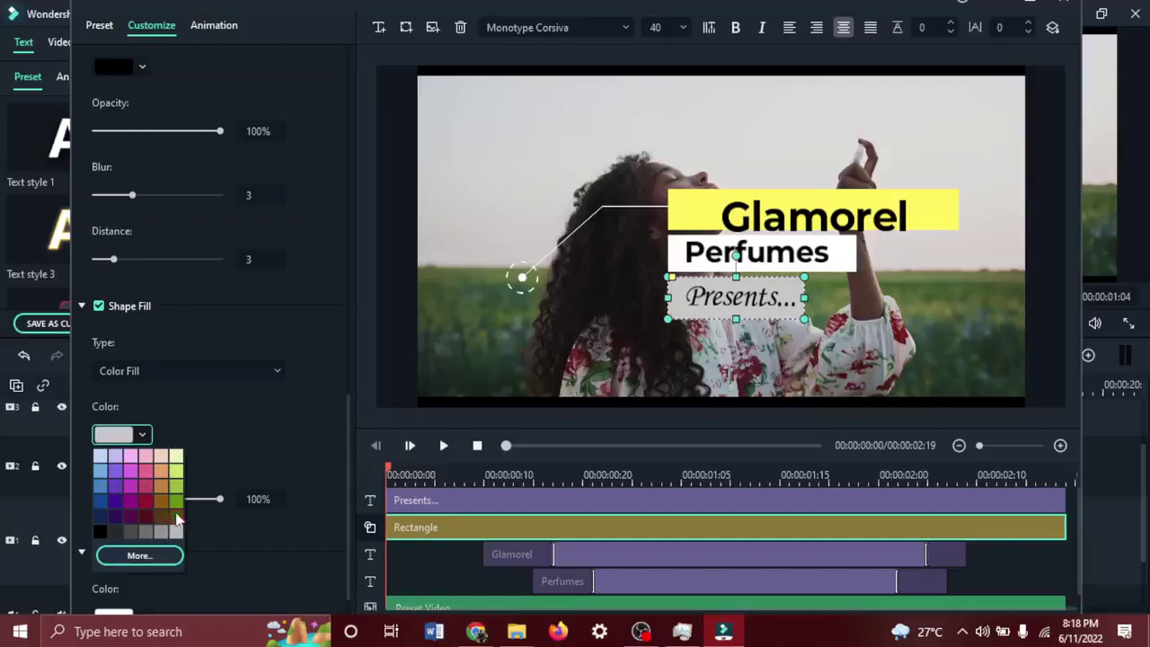
click(161, 485)
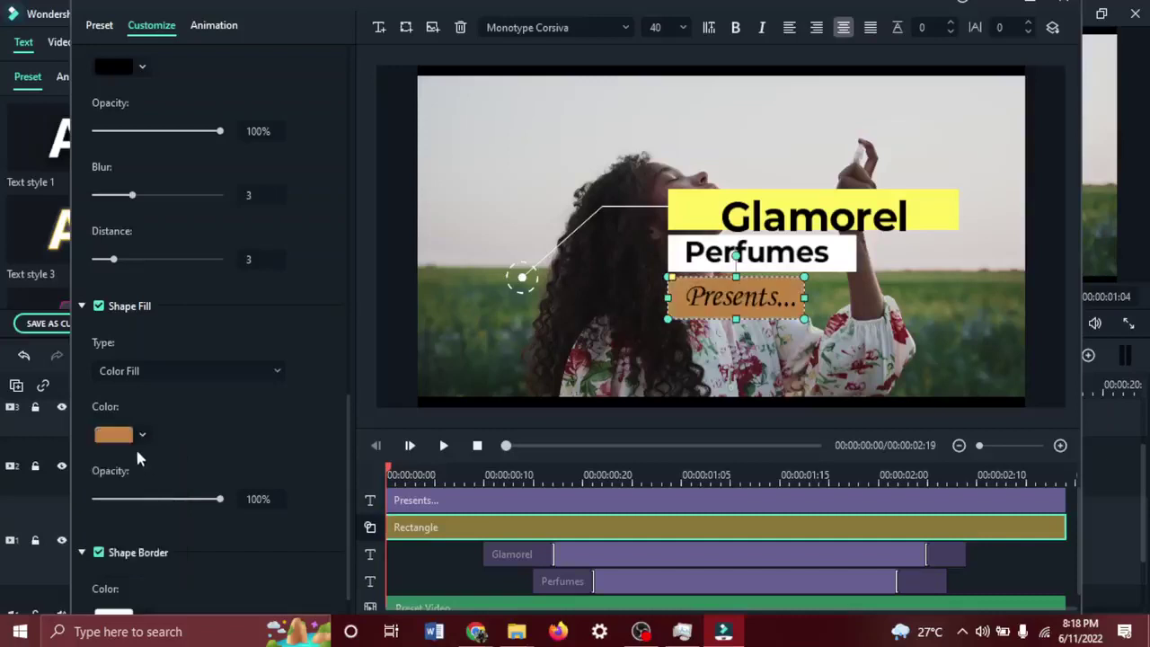
Set the Presents... text colour back to white via the custom colour picker.
click(711, 307)
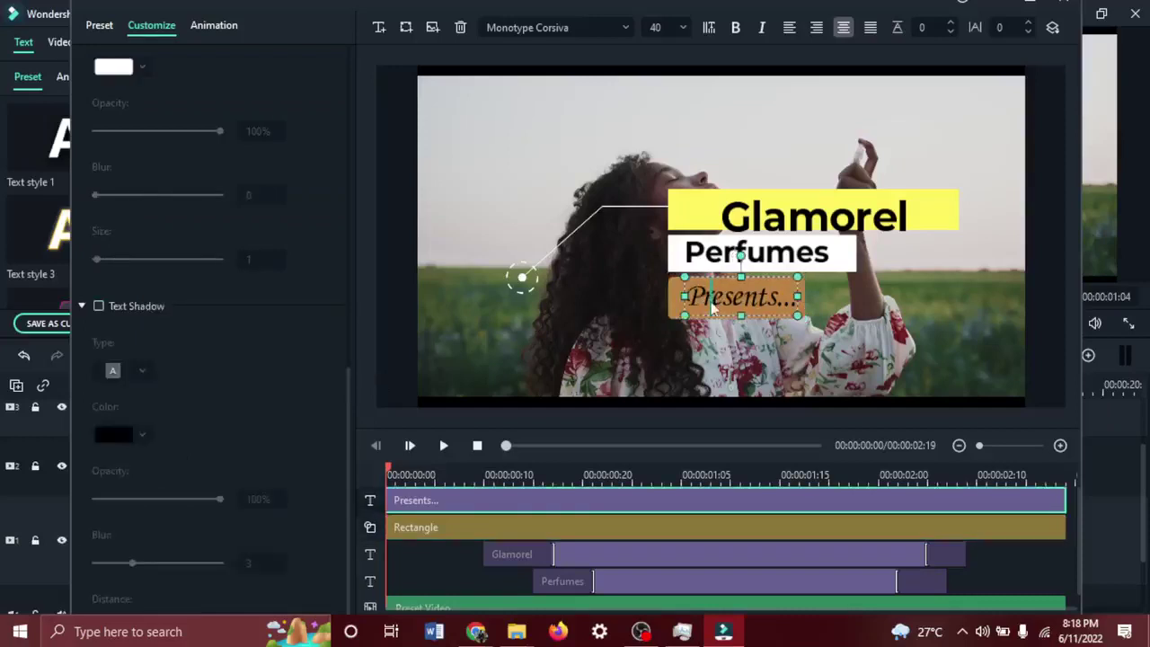
double_click(712, 307)
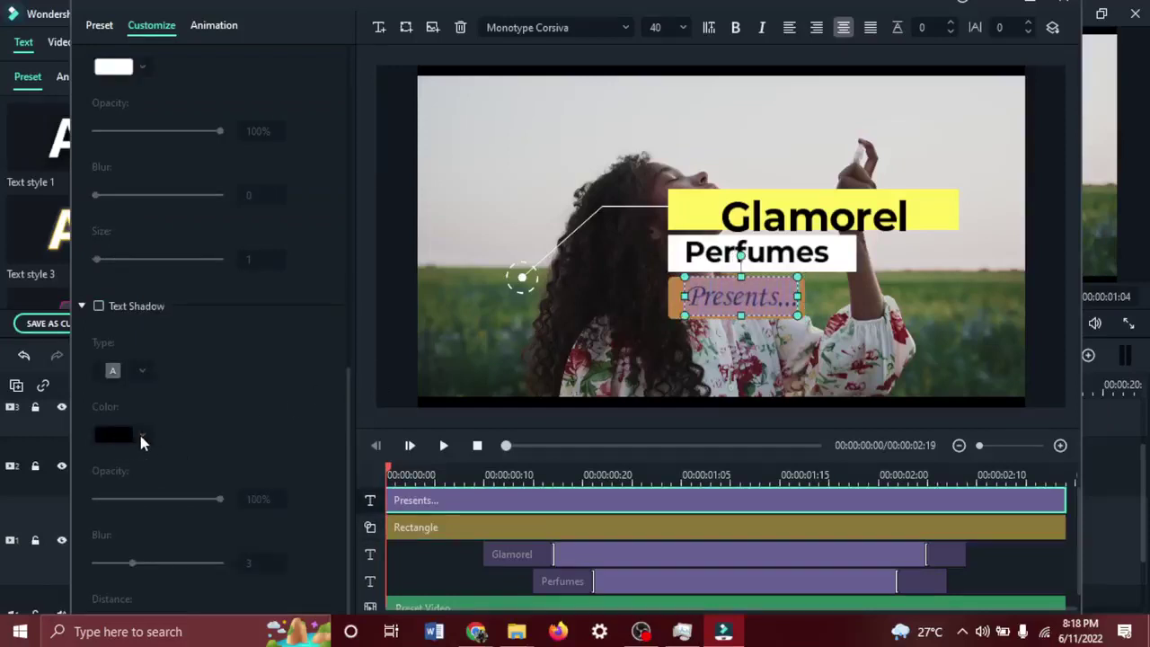
scroll(179, 341, up, 8)
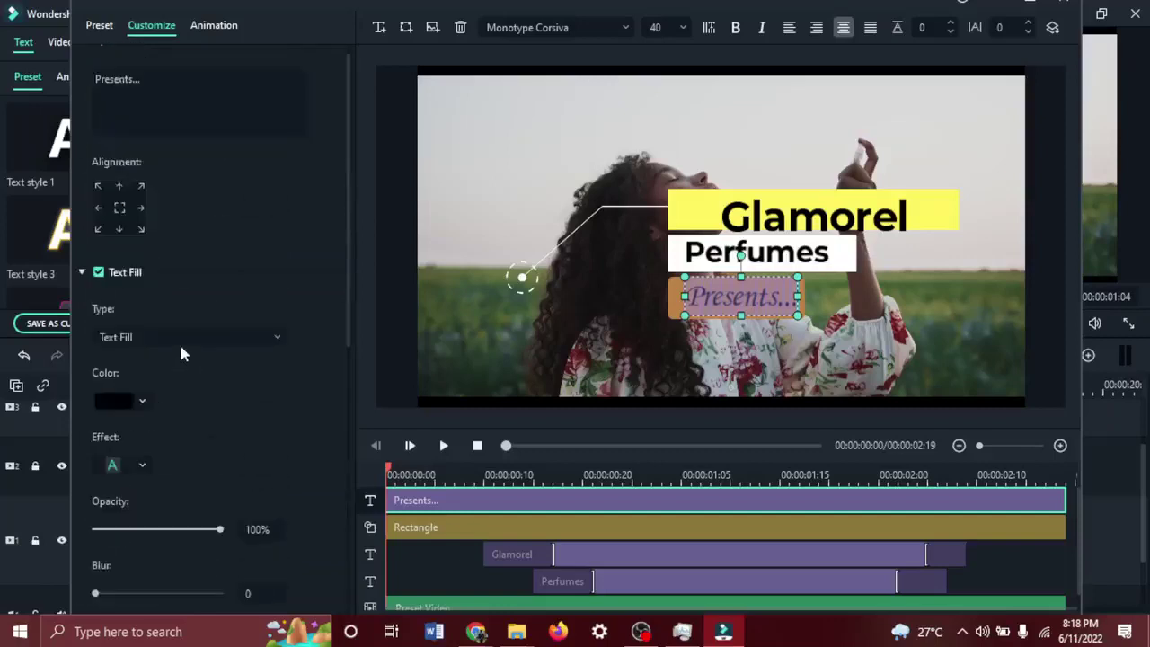
click(125, 399)
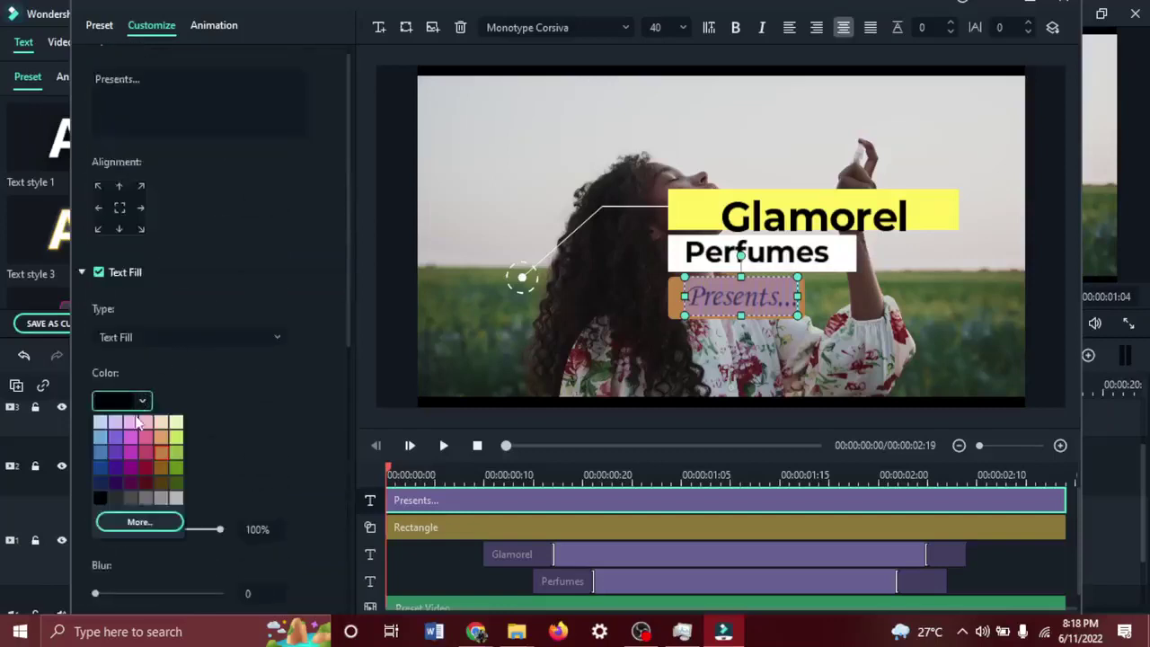
click(163, 522)
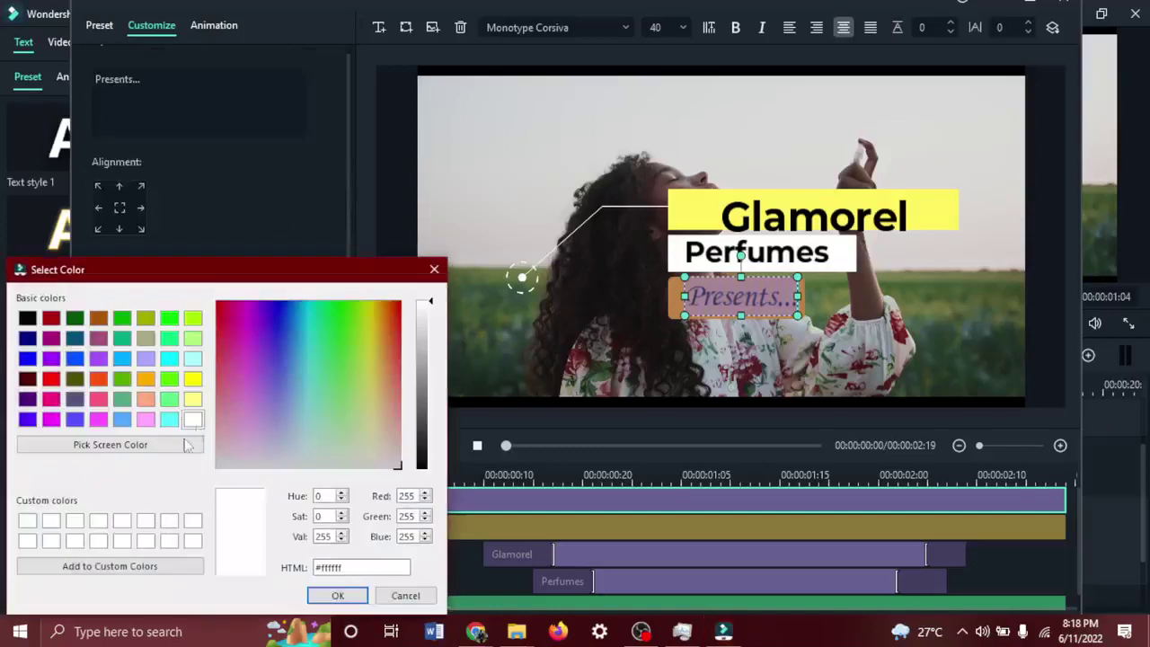
drag(267, 423, 228, 470)
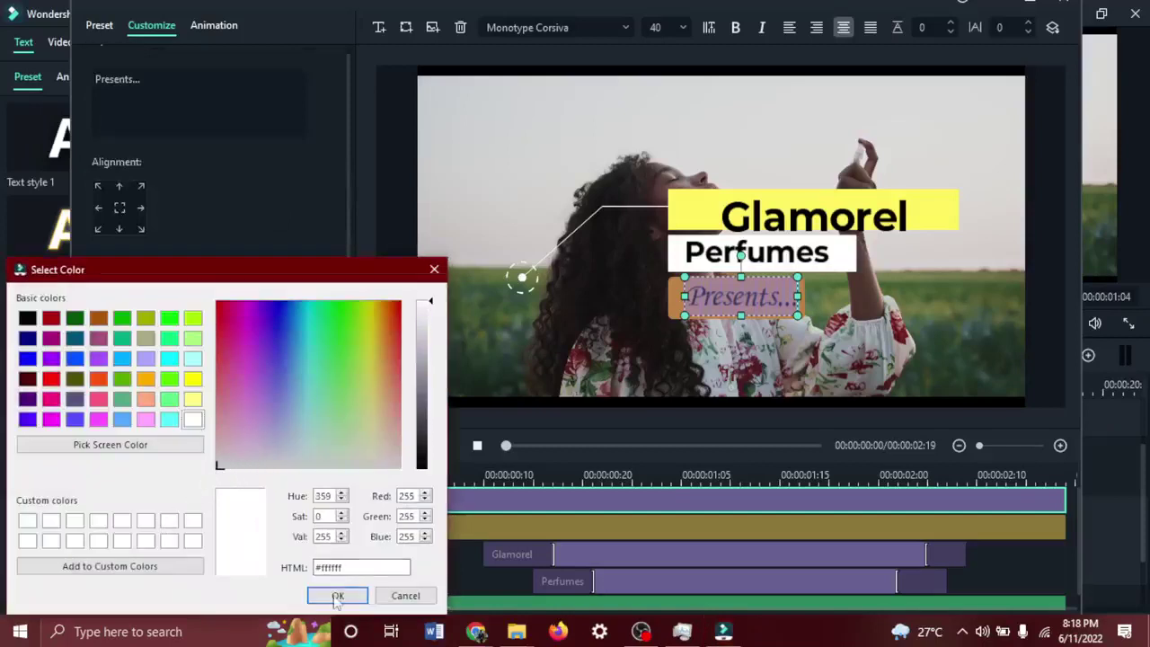
click(334, 593)
click(856, 344)
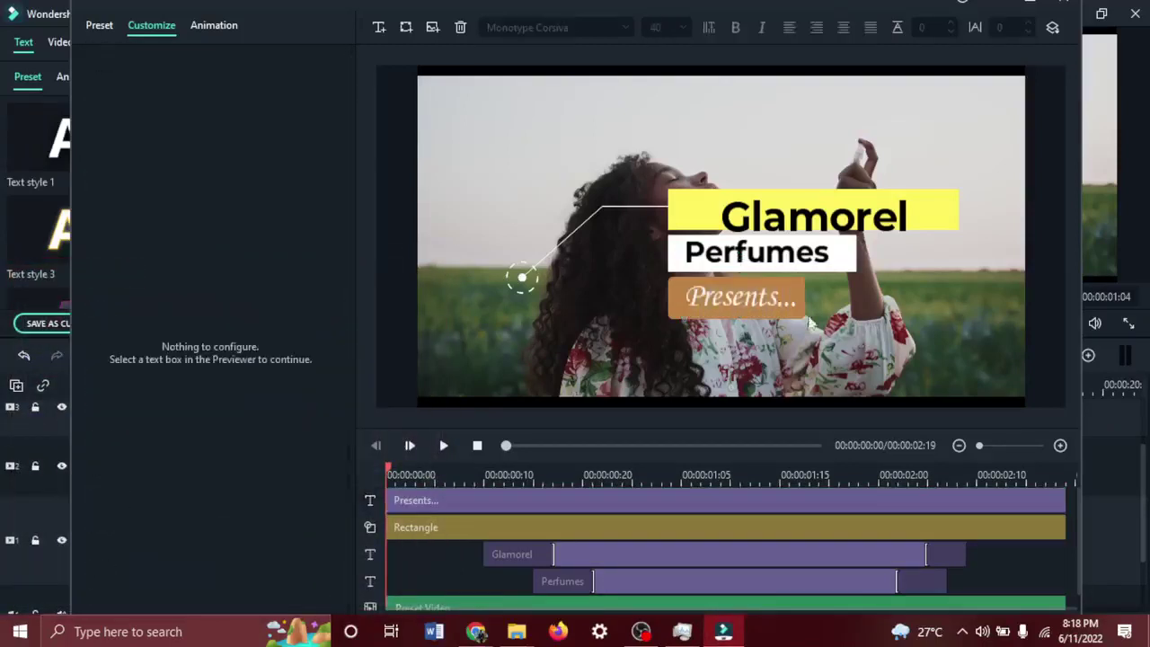
click(786, 222)
Nudge the Glamorel title up two steps and deselect it.
key(Up)
key(Up)
key(Up)
key(Up)
key(Up)
key(Up)
key(Up)
key(Up)
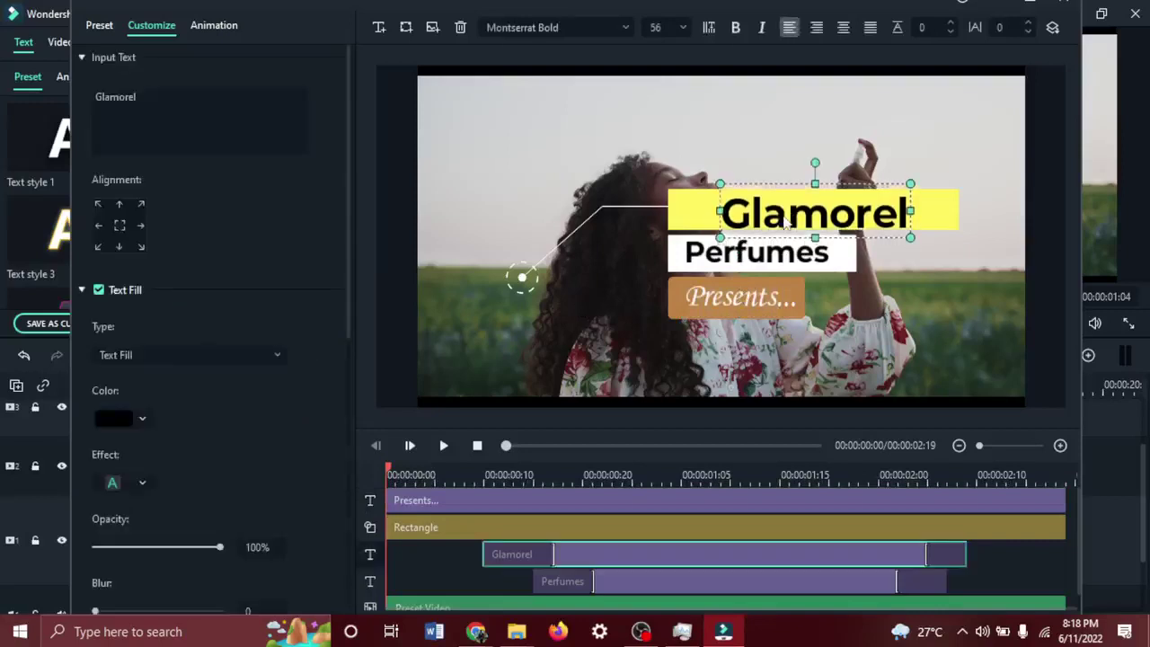
key(Up)
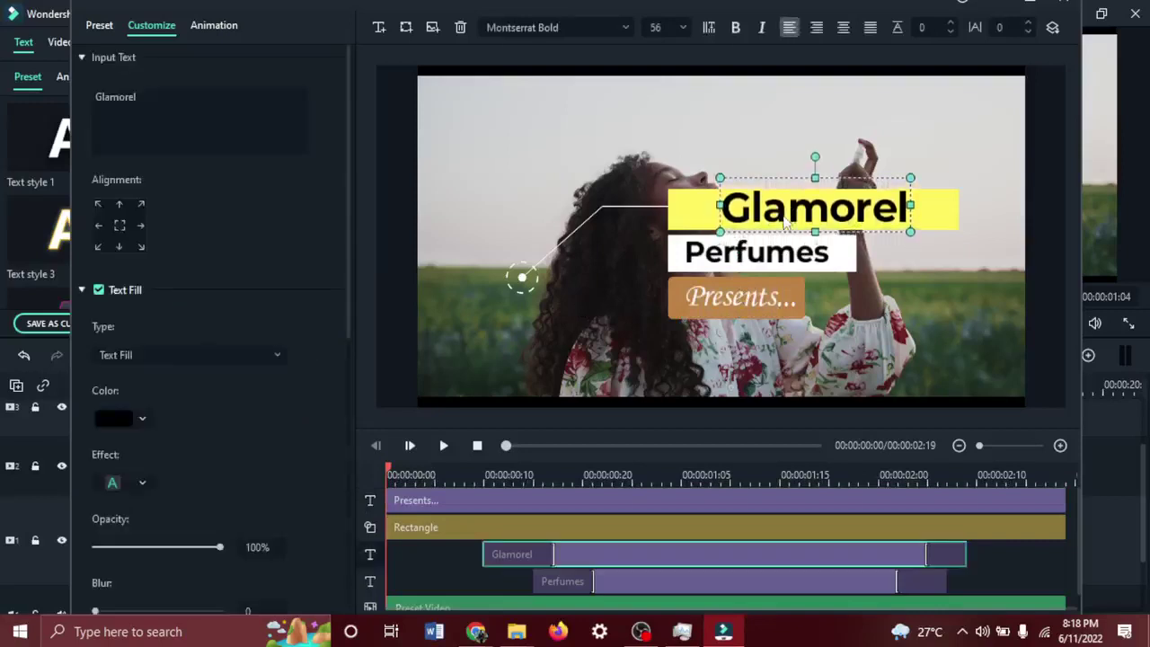
click(936, 325)
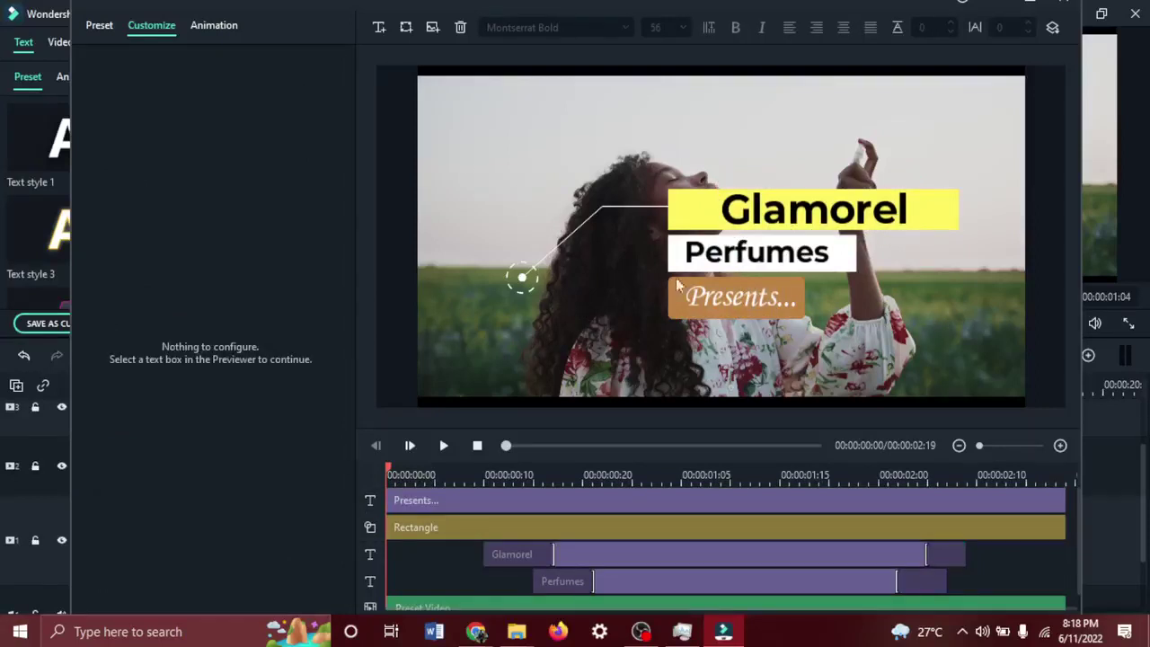
Shrink the yellow and white bar group and move it down-left in the frame.
drag(519, 284, 456, 326)
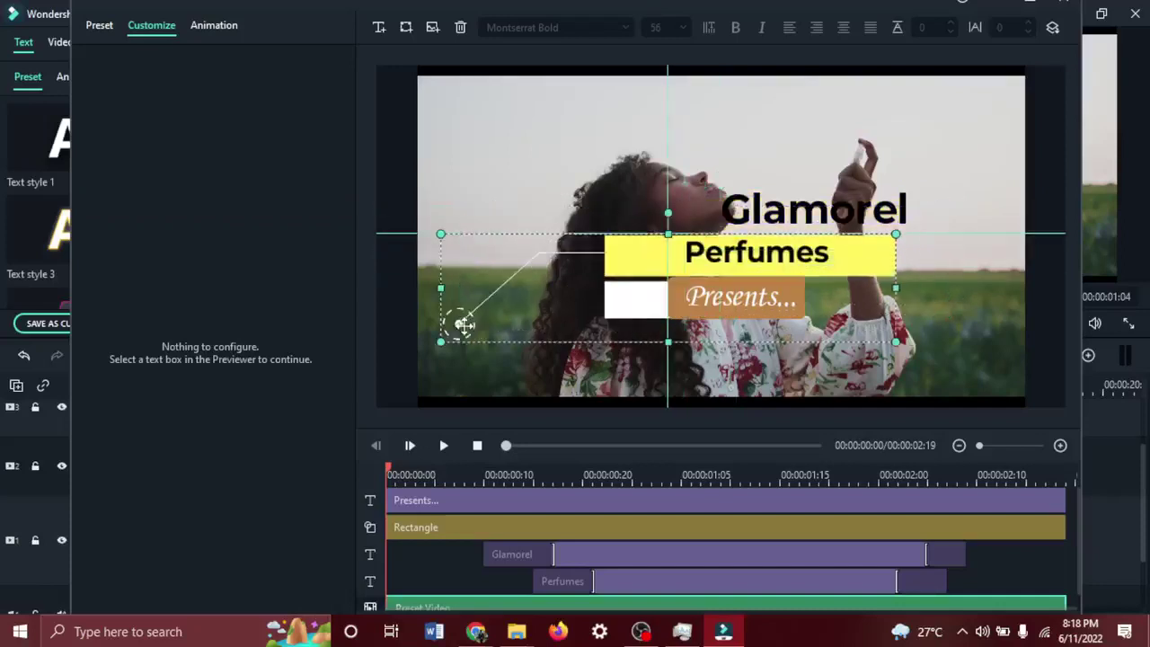
drag(891, 239, 828, 277)
mouse_move(721, 321)
mouse_down()
mouse_move(690, 330)
mouse_move(717, 318)
mouse_up()
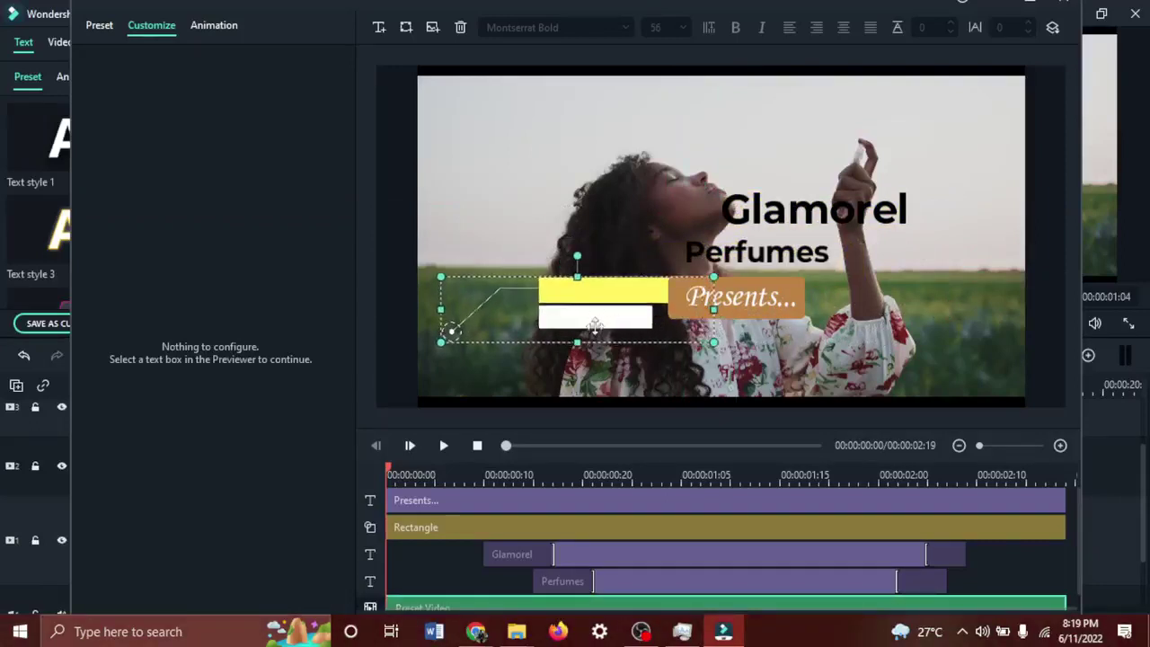
drag(596, 325, 591, 341)
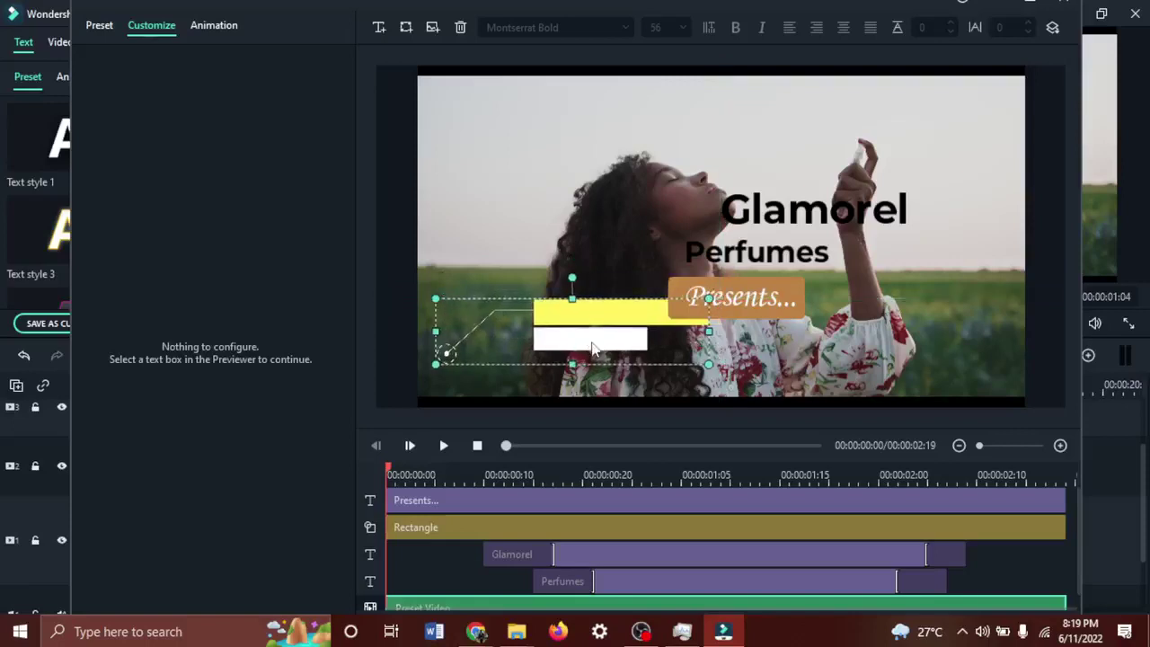
Shrink the Presents... text and orange bar, then stack both just under the white bar.
click(764, 297)
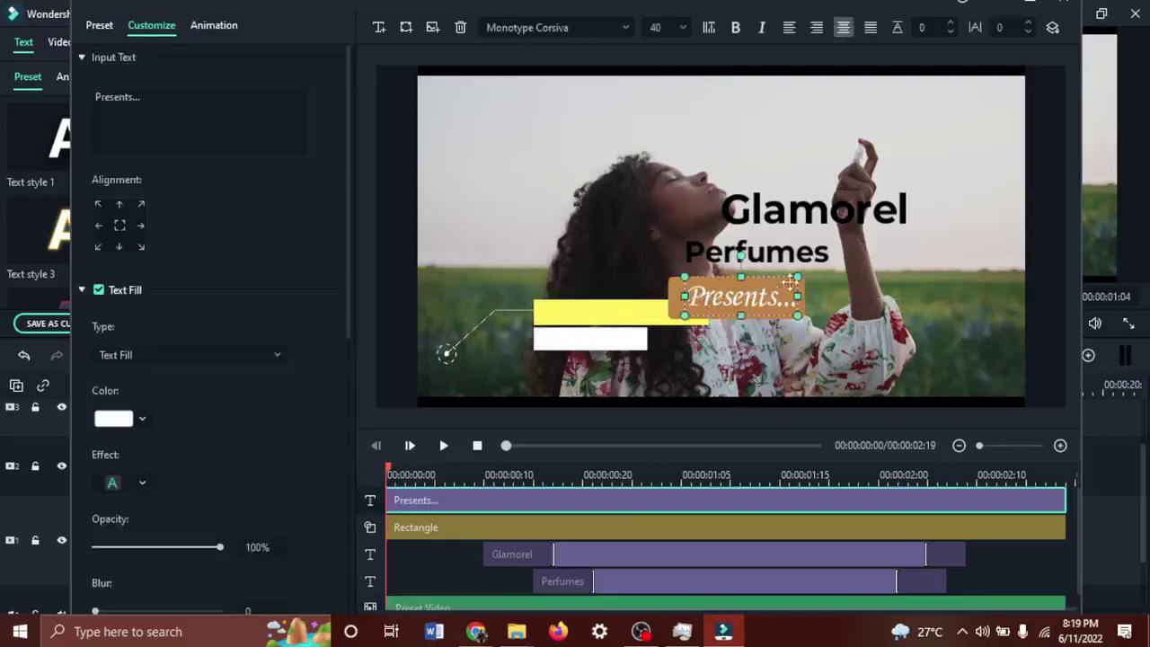
drag(797, 277, 811, 348)
click(745, 300)
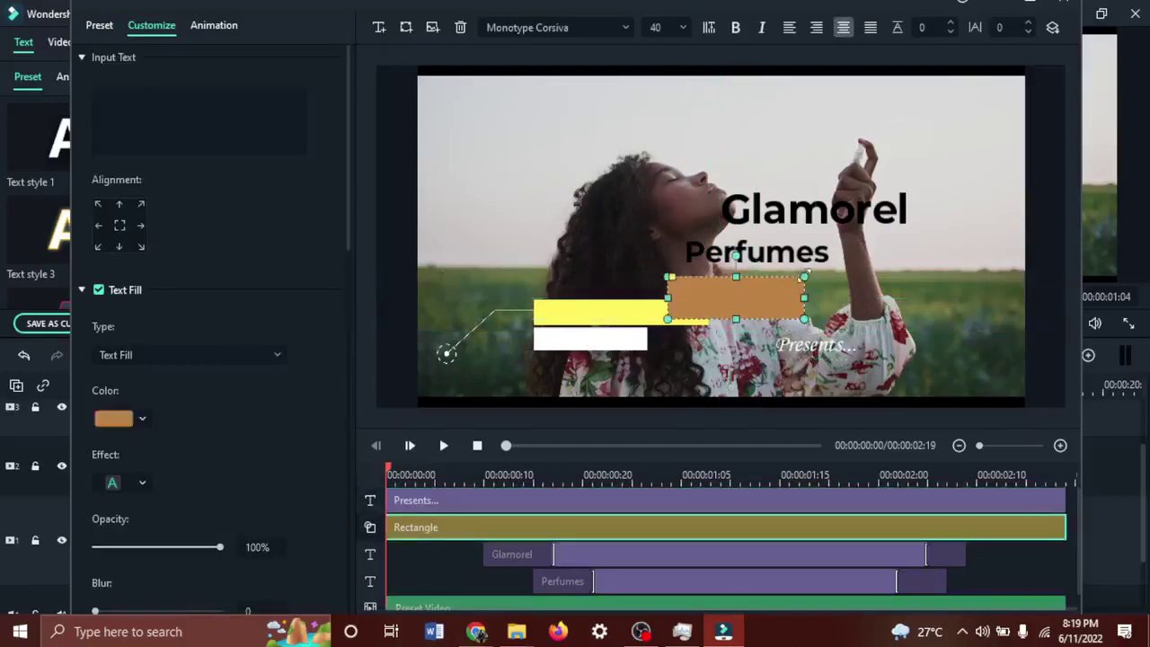
mouse_move(800, 278)
mouse_down()
mouse_move(769, 300)
mouse_move(800, 283)
mouse_up()
drag(735, 311, 601, 381)
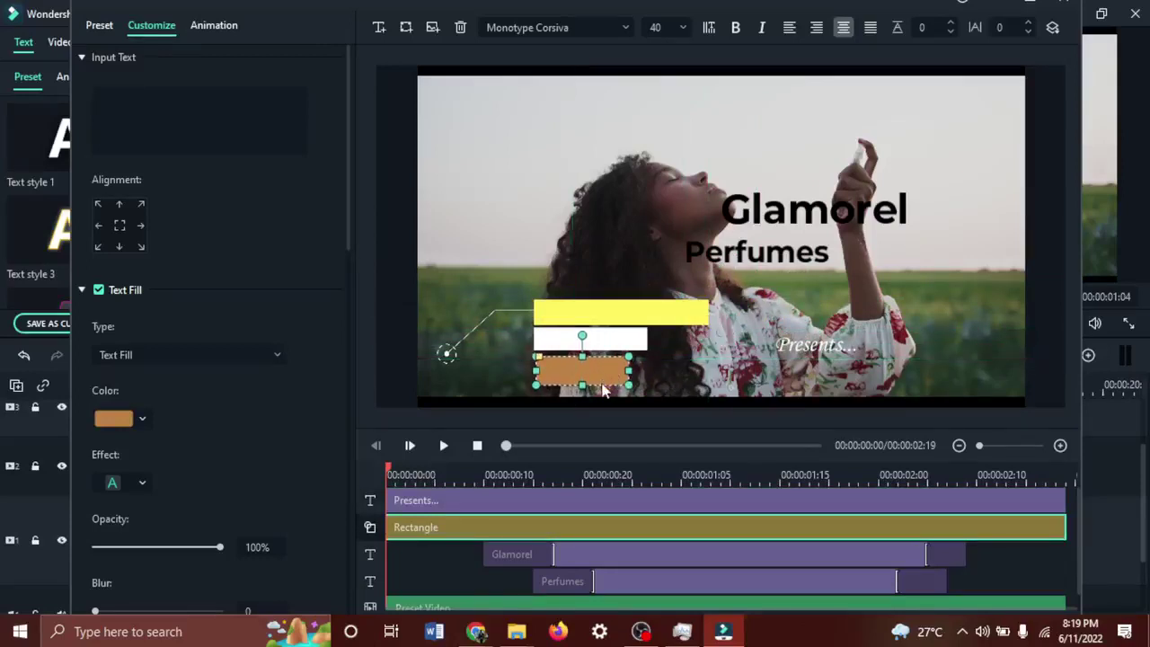
click(802, 349)
drag(802, 350, 586, 371)
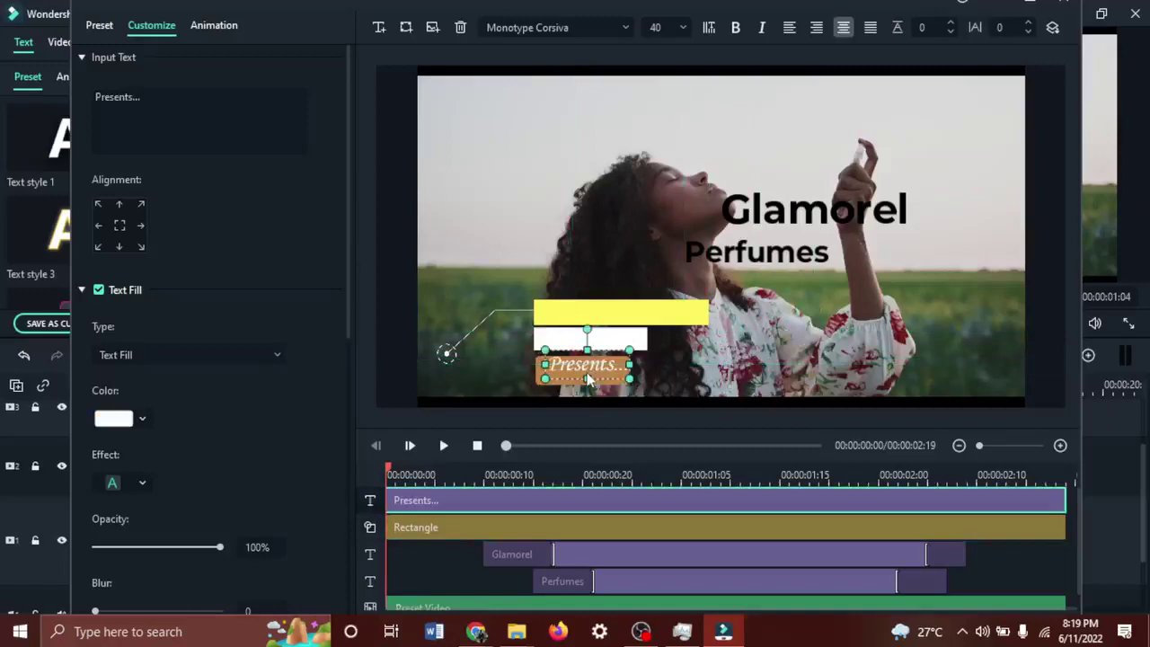
Move Perfumes onto the white bar, nudge it into place, and preview the title.
click(747, 370)
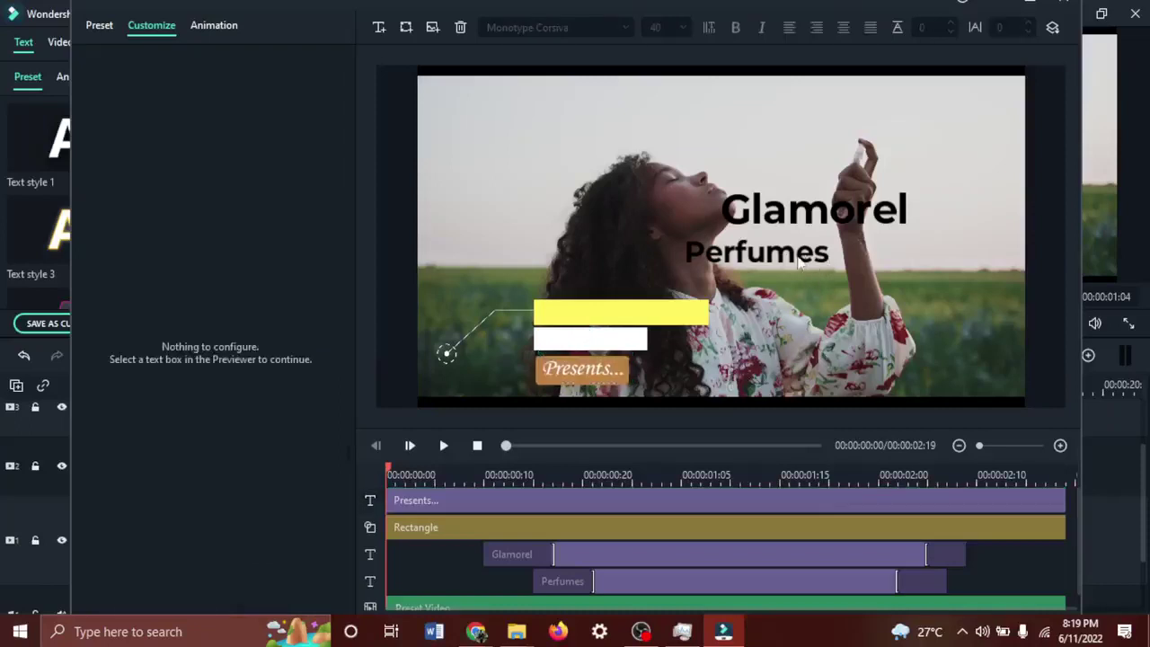
drag(797, 260, 629, 339)
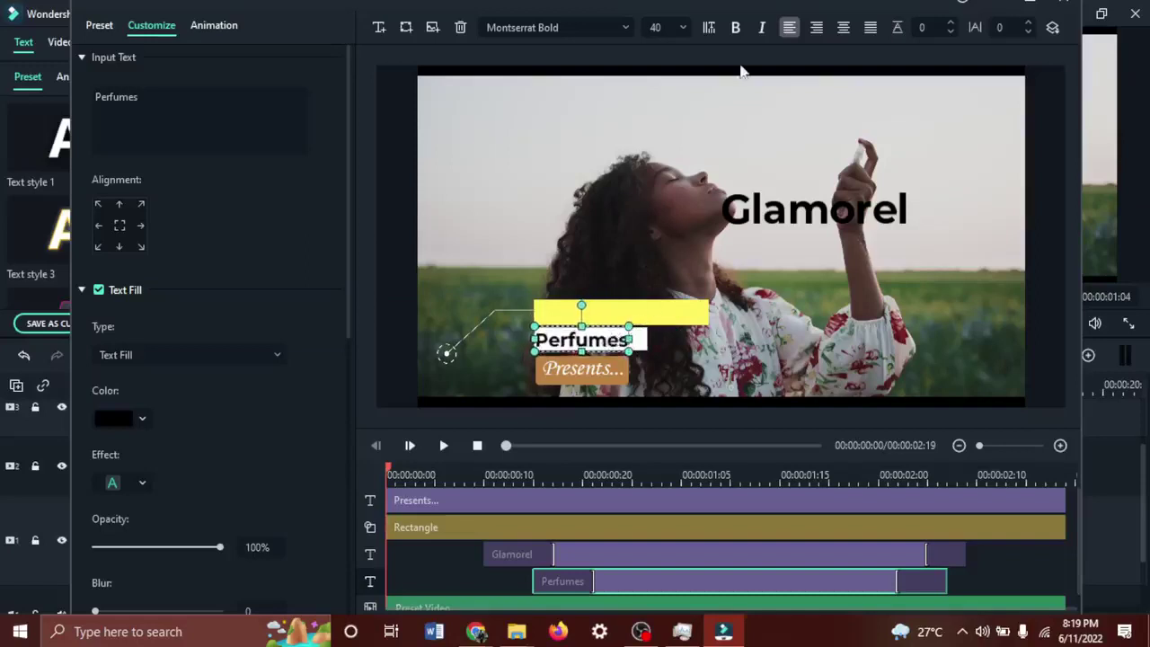
click(674, 23)
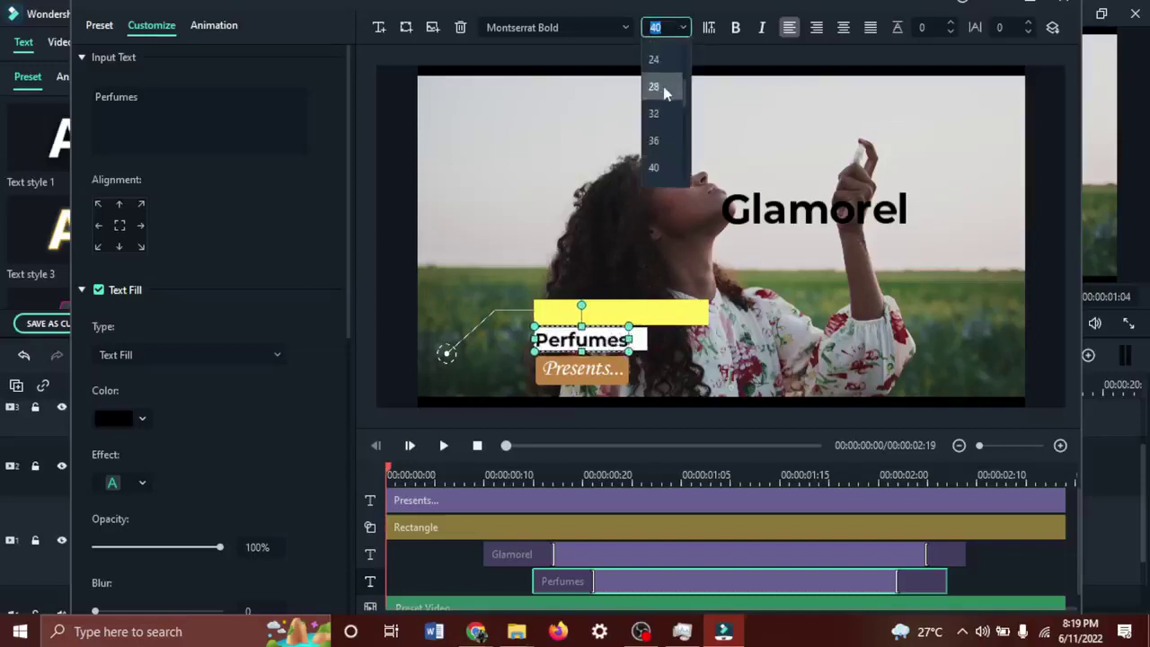
click(736, 116)
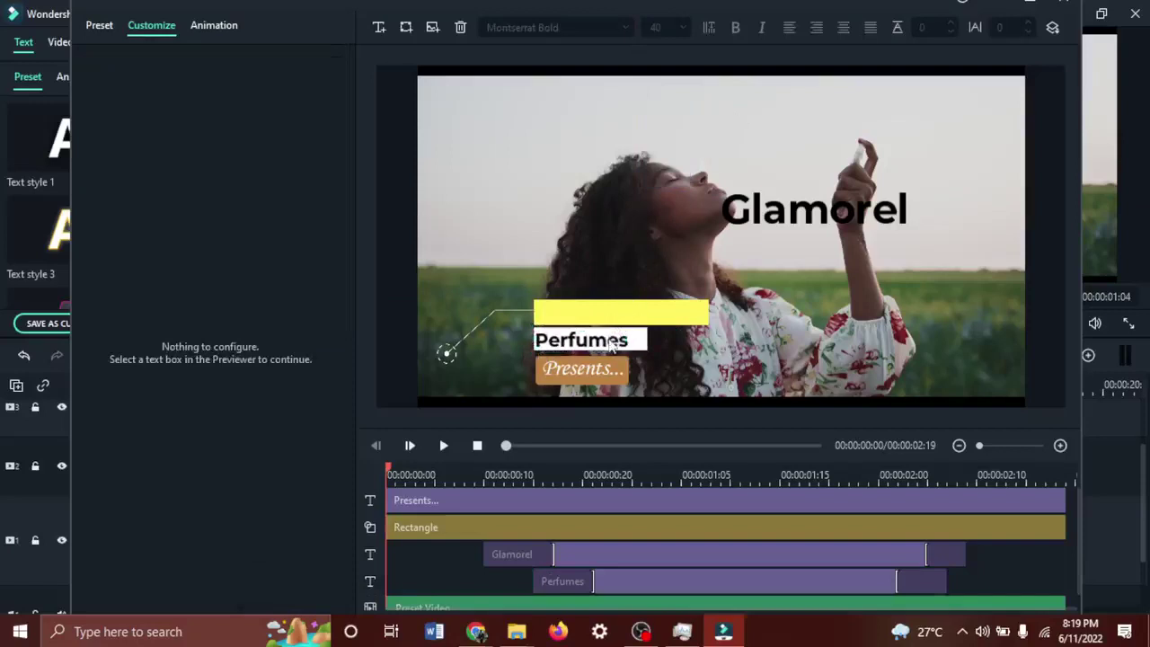
key(space)
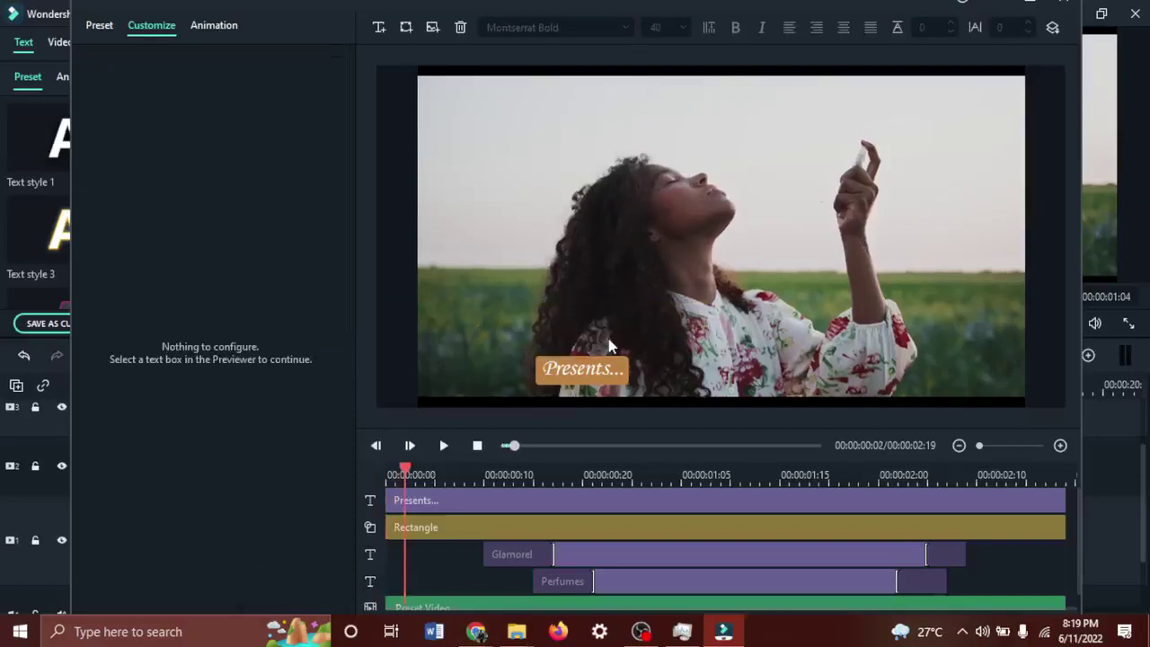
click(477, 446)
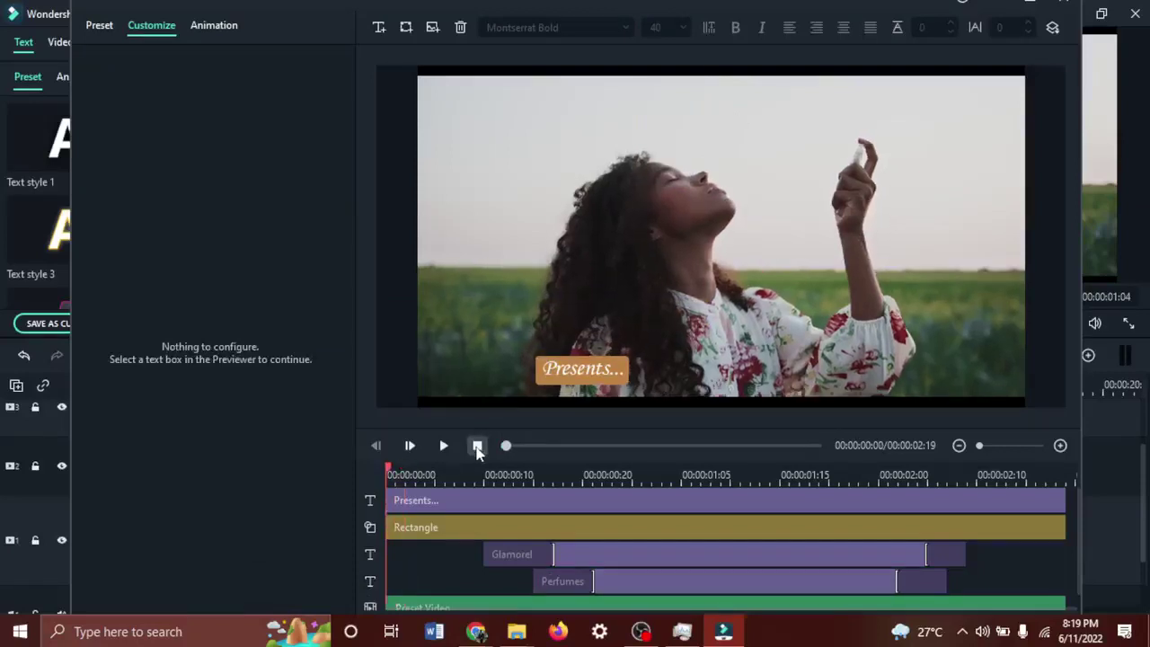
click(483, 450)
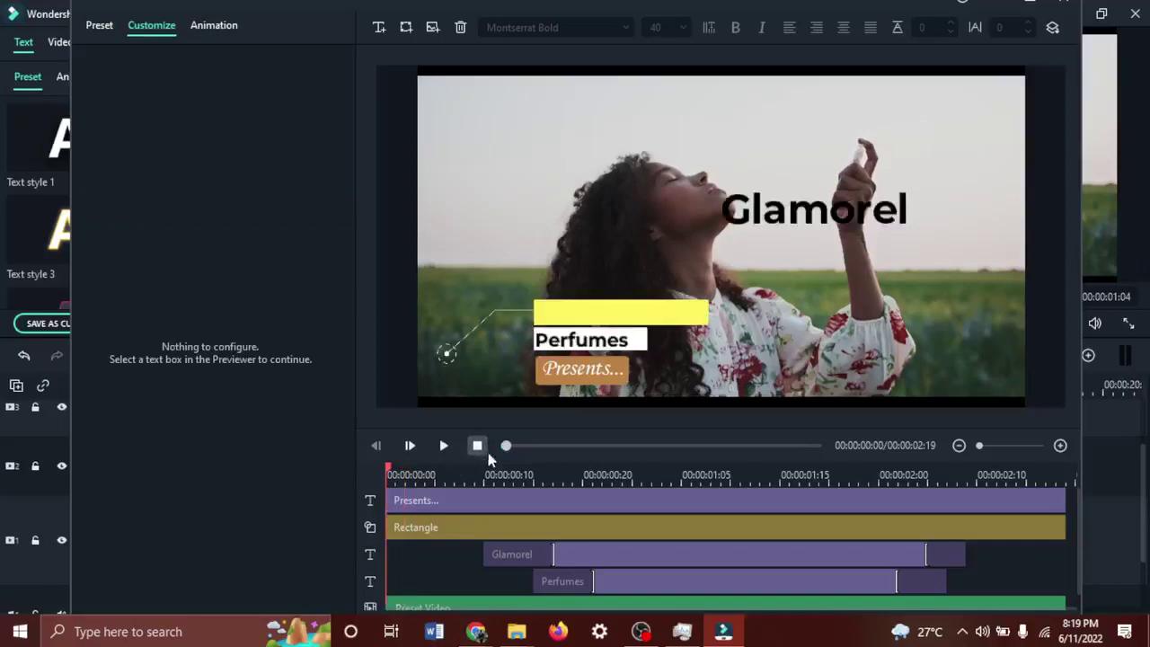
click(616, 350)
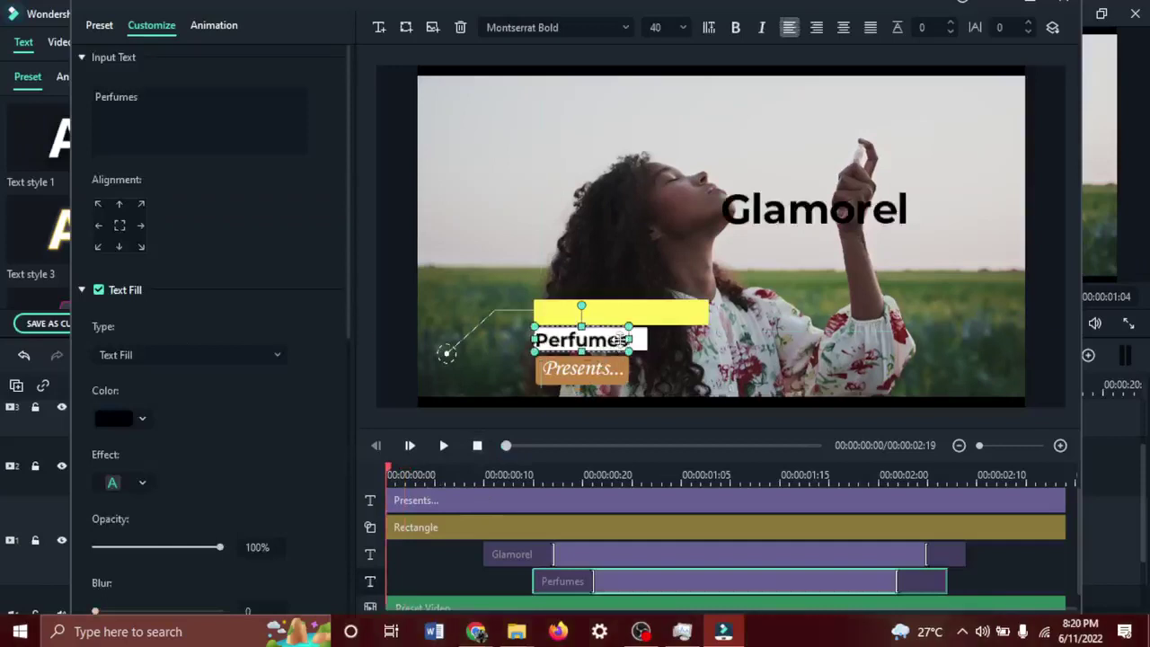
drag(618, 349, 623, 343)
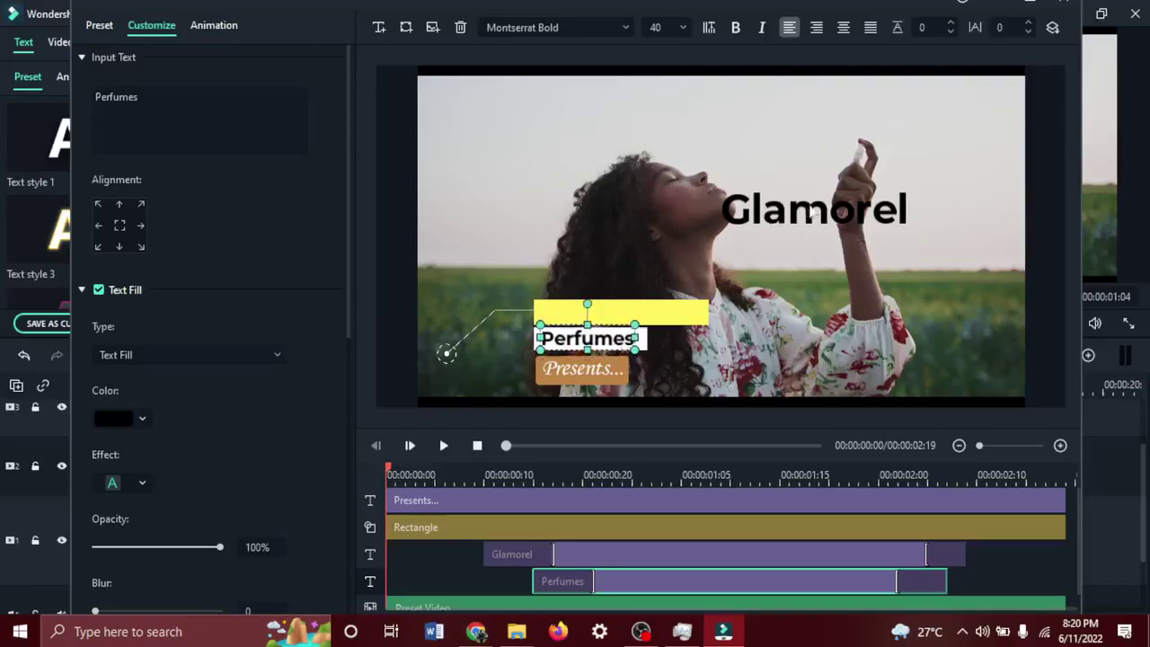
Shrink the Glamorel title by its corner and centre it on the yellow bar.
drag(835, 203, 837, 208)
drag(911, 182, 604, 314)
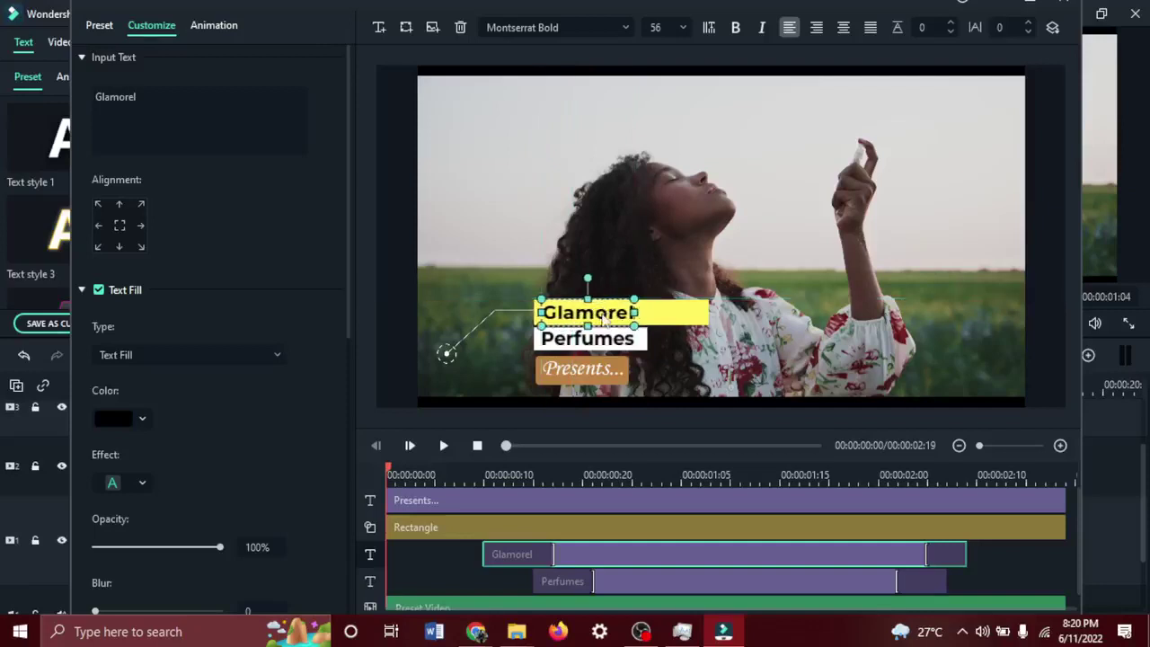
click(796, 346)
click(613, 312)
drag(613, 313, 632, 311)
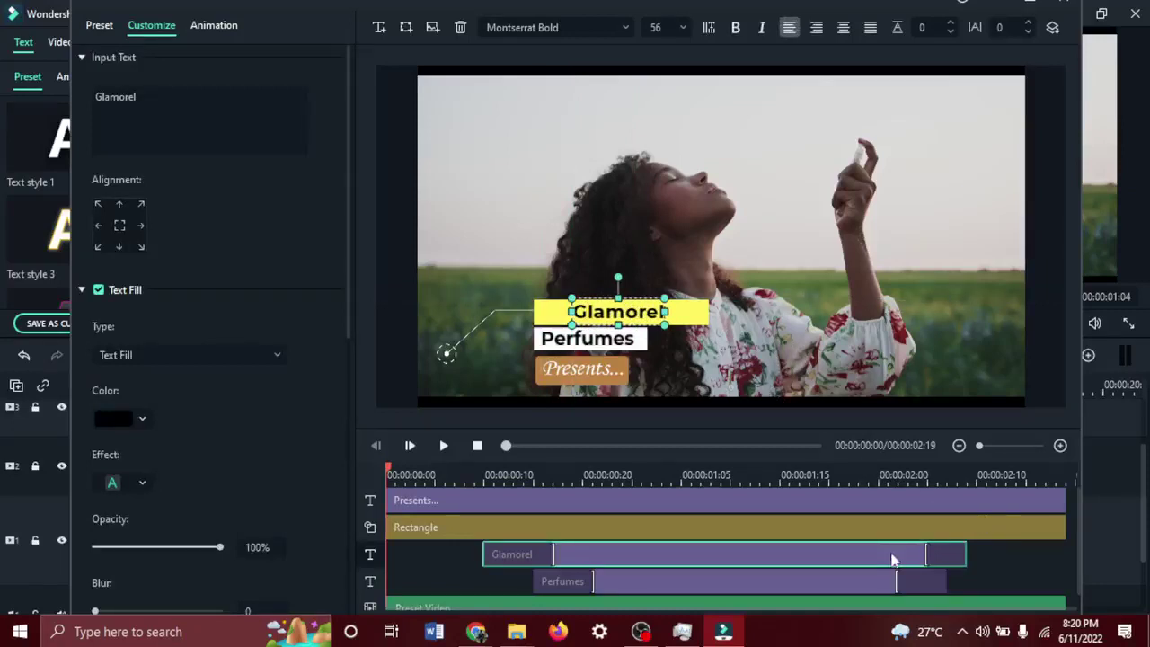
scroll(892, 559, down, 1)
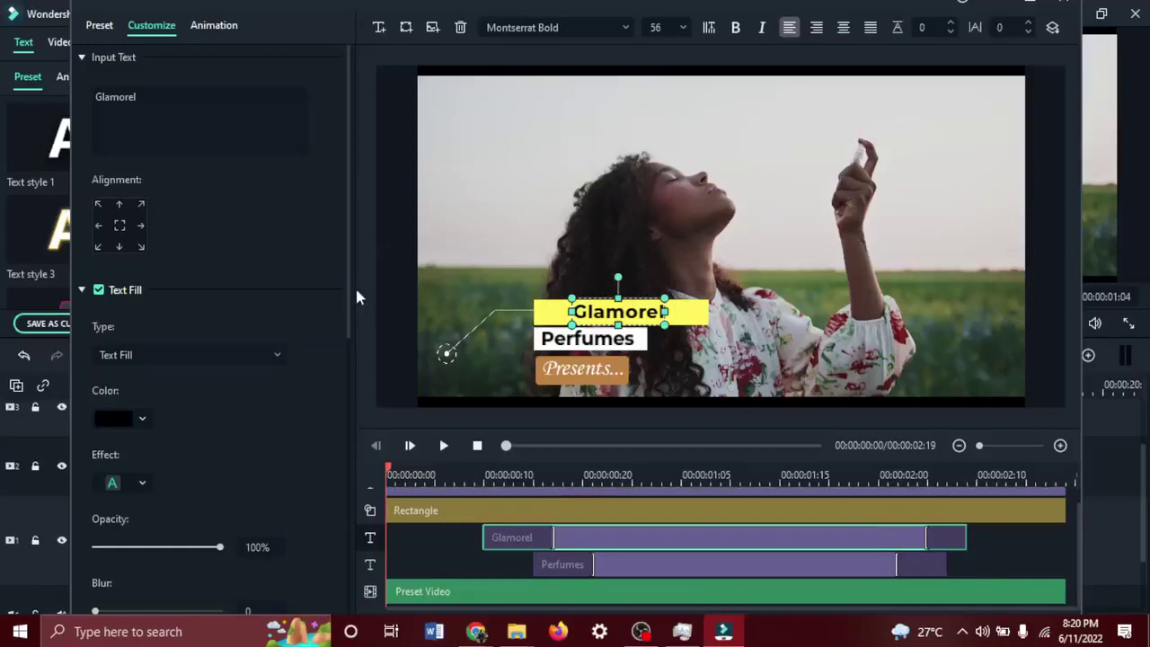
Apply the callout edits, play the clip, and stretch Callout 2 to the video clip's end.
click(1055, 7)
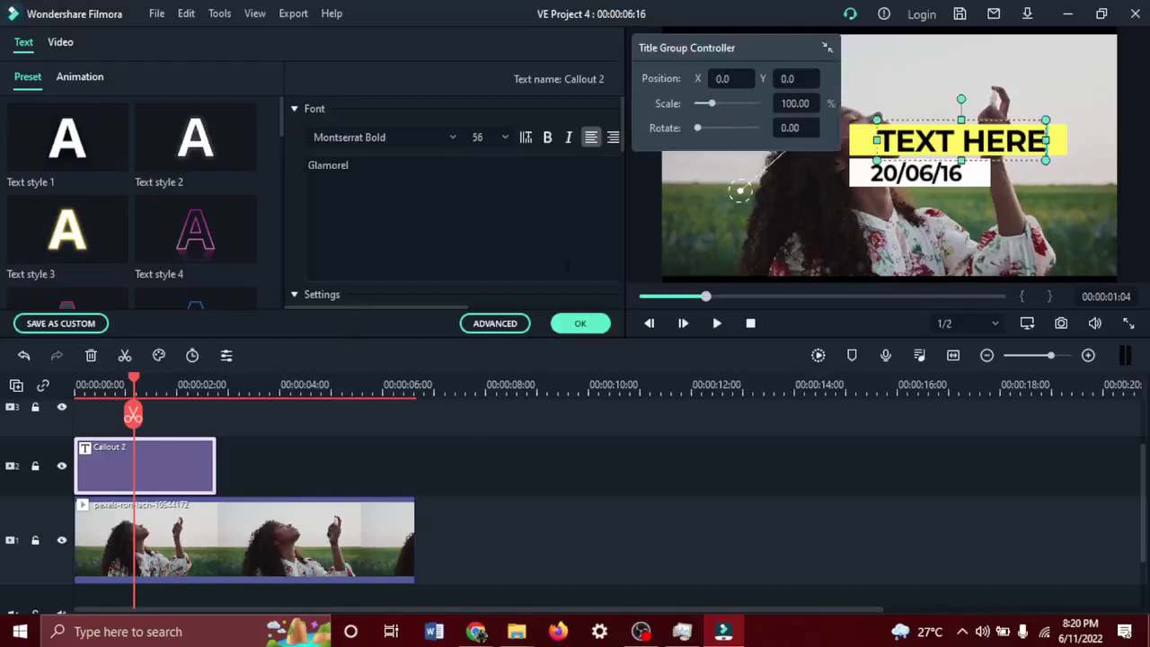
click(580, 325)
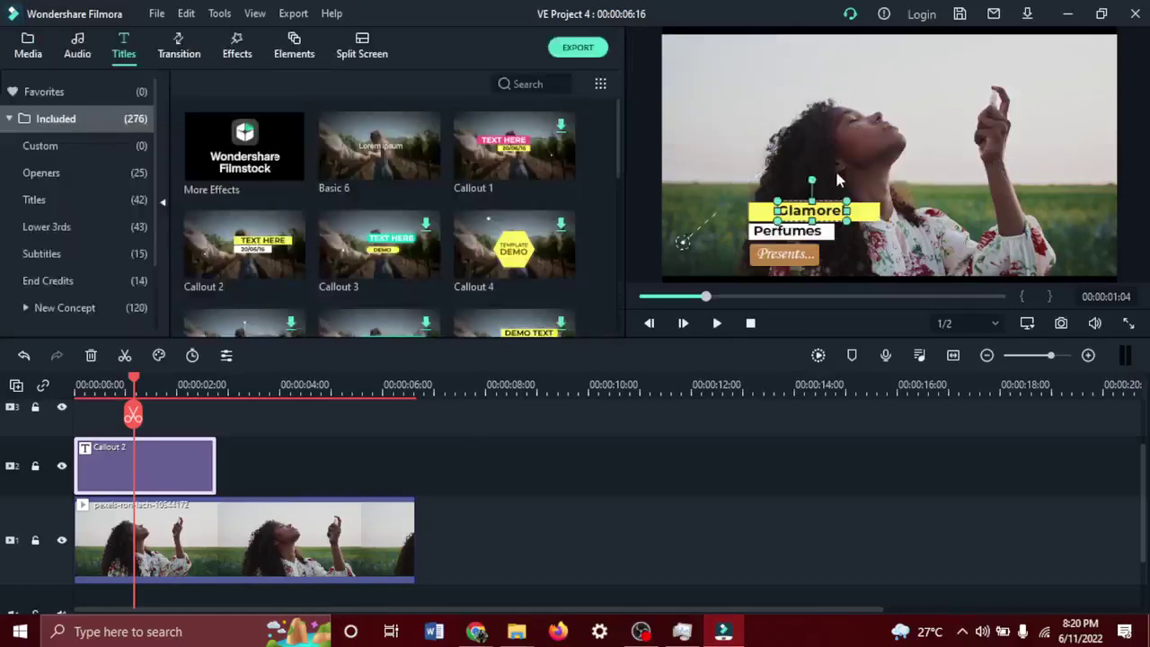
click(725, 170)
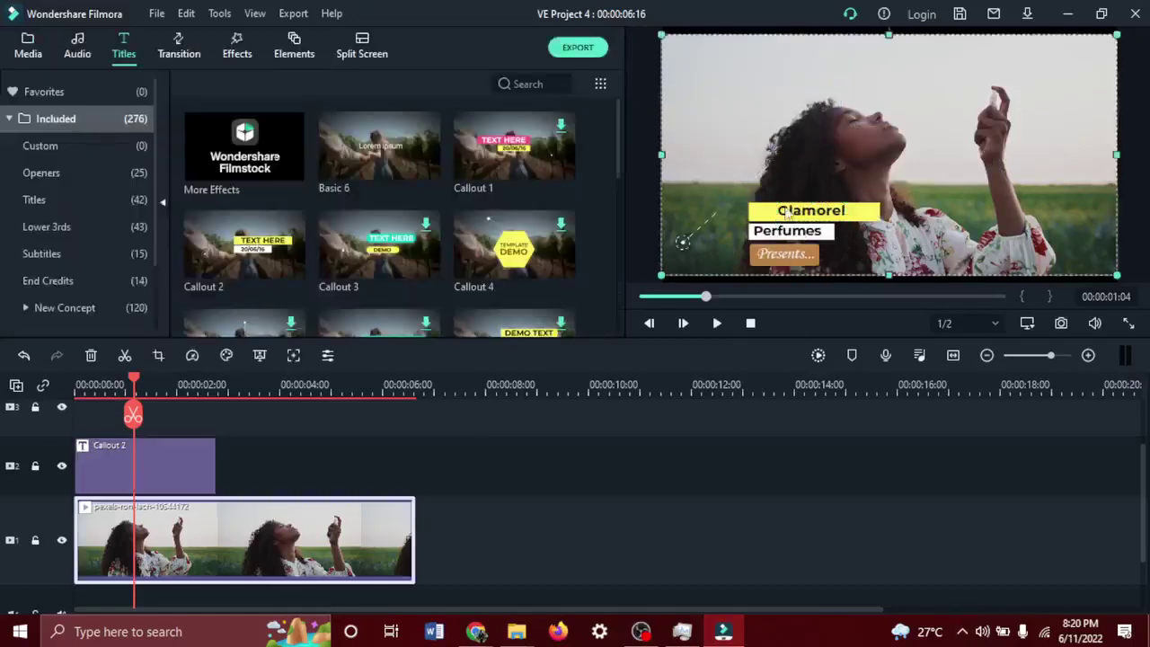
click(717, 325)
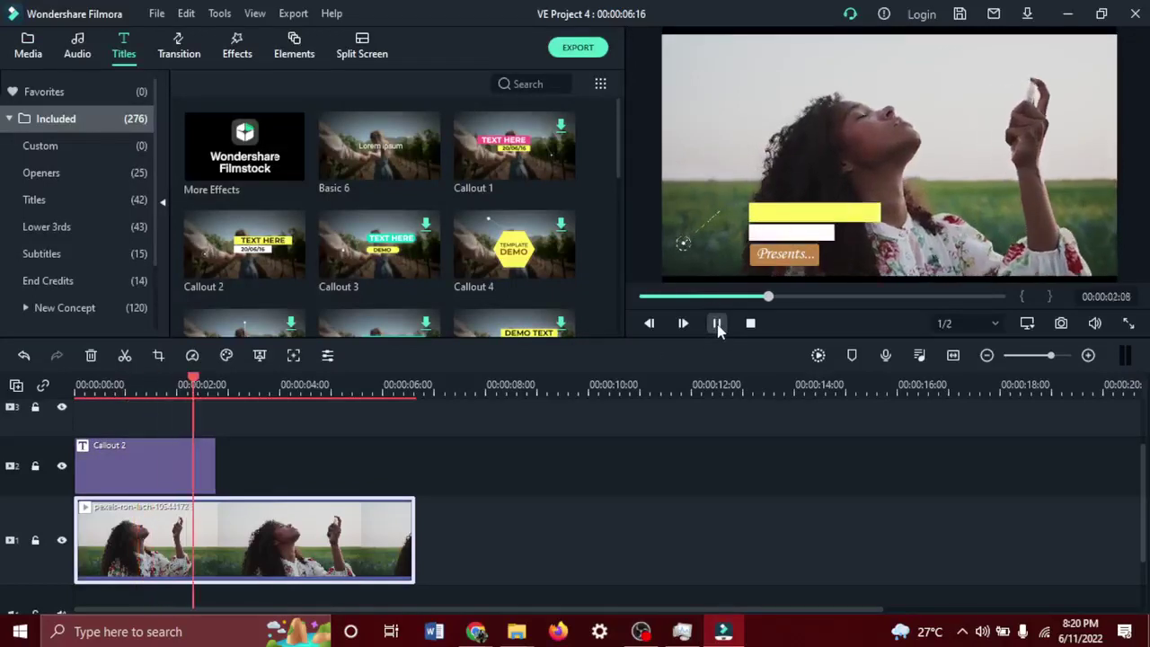
click(128, 473)
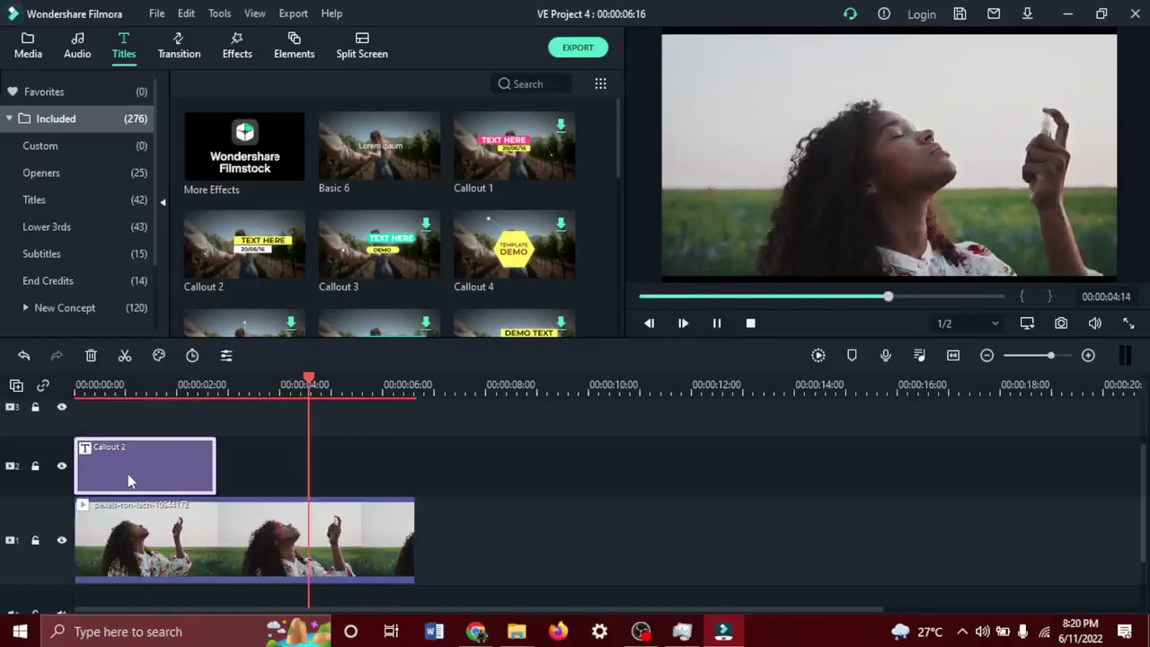
drag(214, 467, 413, 471)
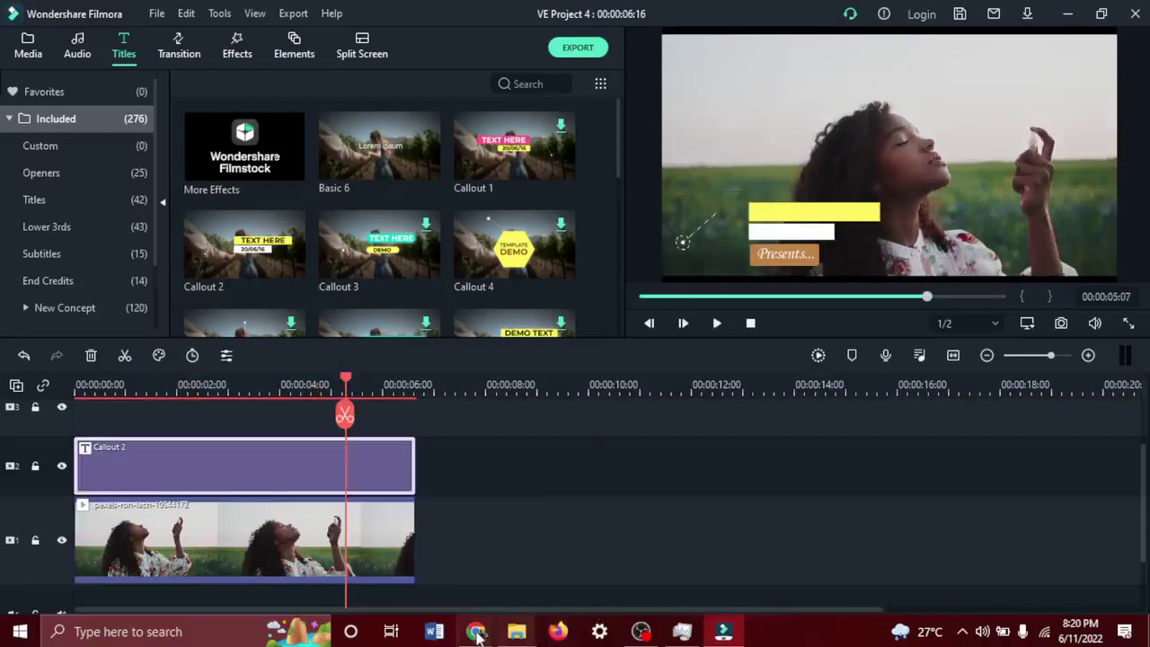
Check the Google Meet call and its messages, then return to Filmora.
mouse_move(476, 633)
click(399, 566)
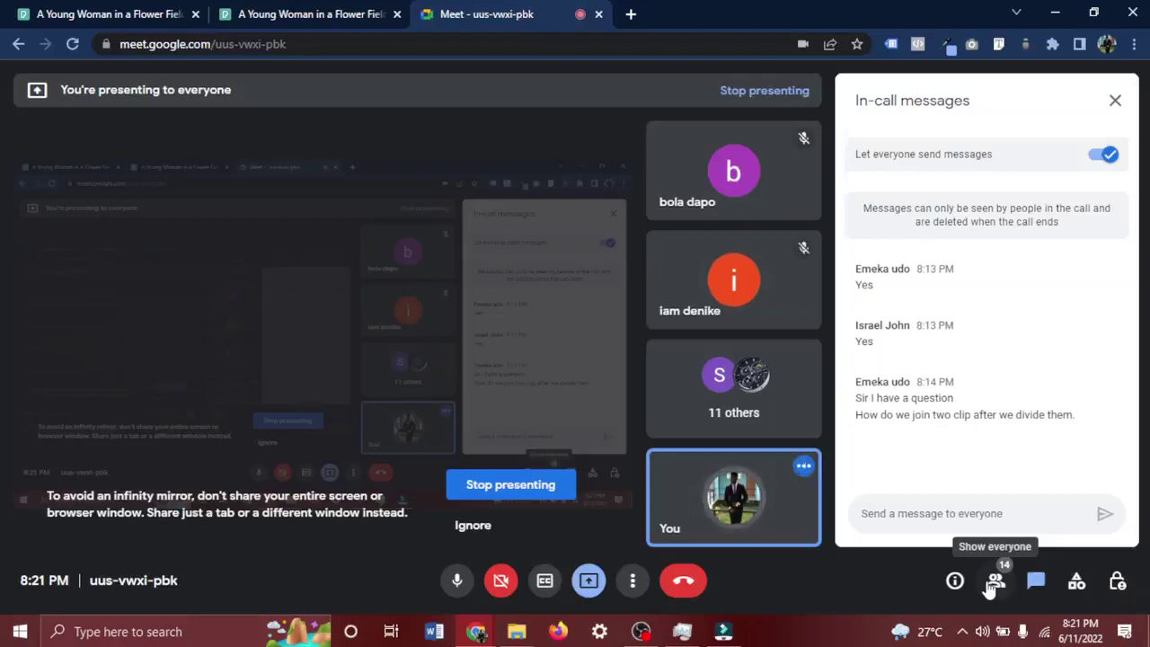
click(722, 632)
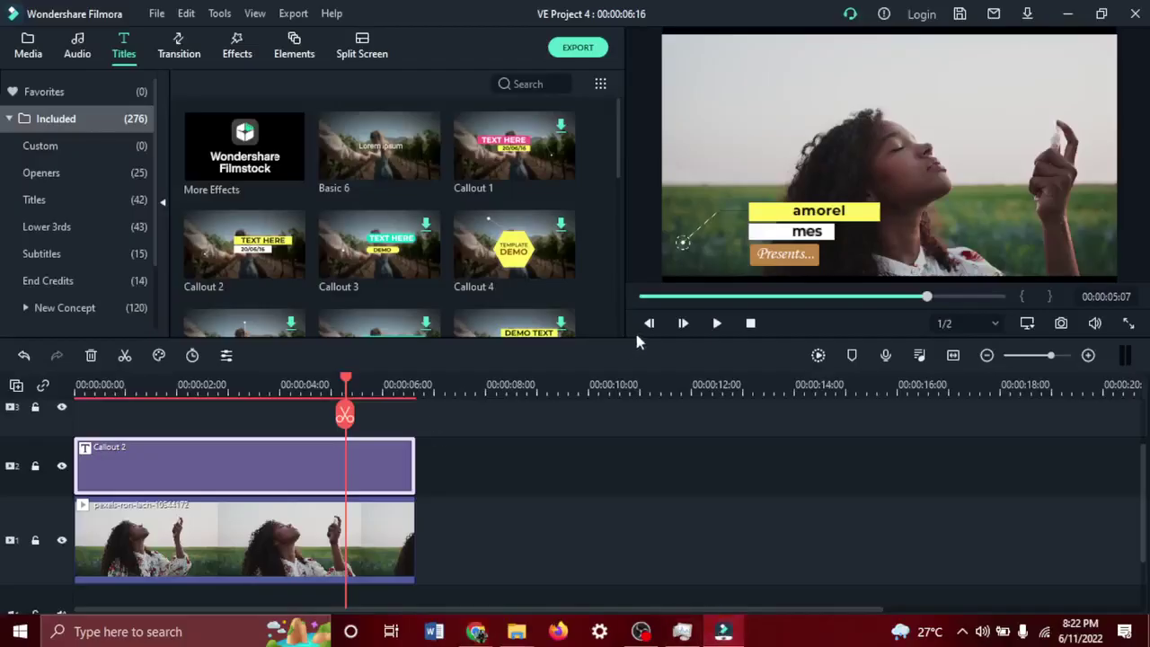
Play the Filmora preview from the start through 00:00:06:16.
click(715, 323)
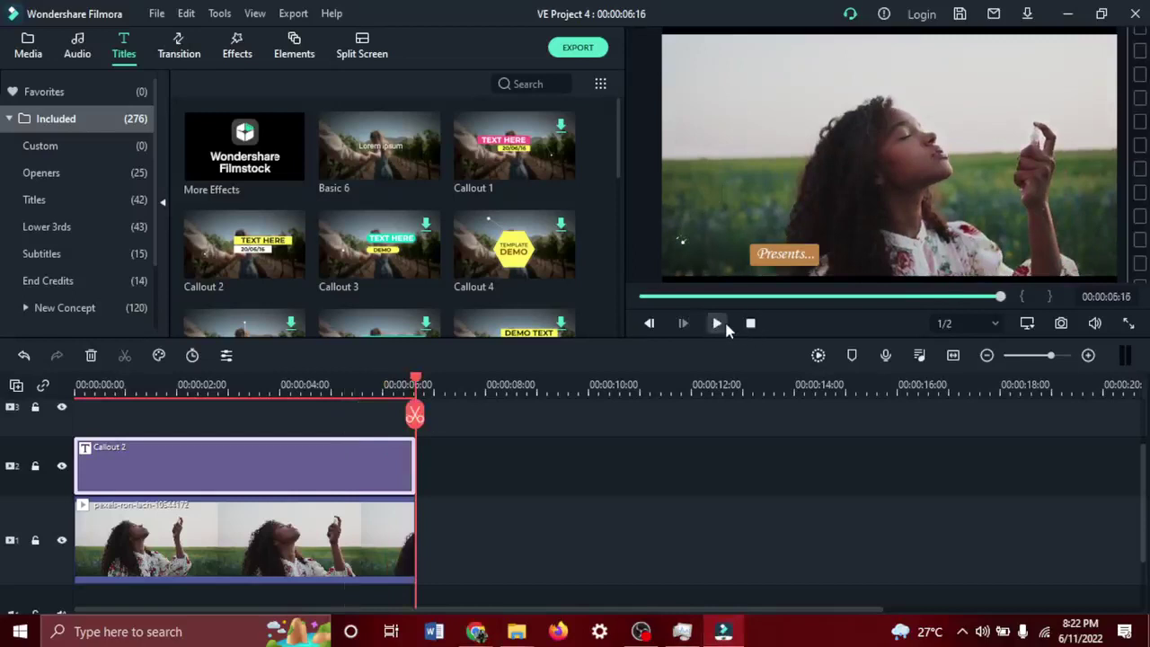
click(751, 325)
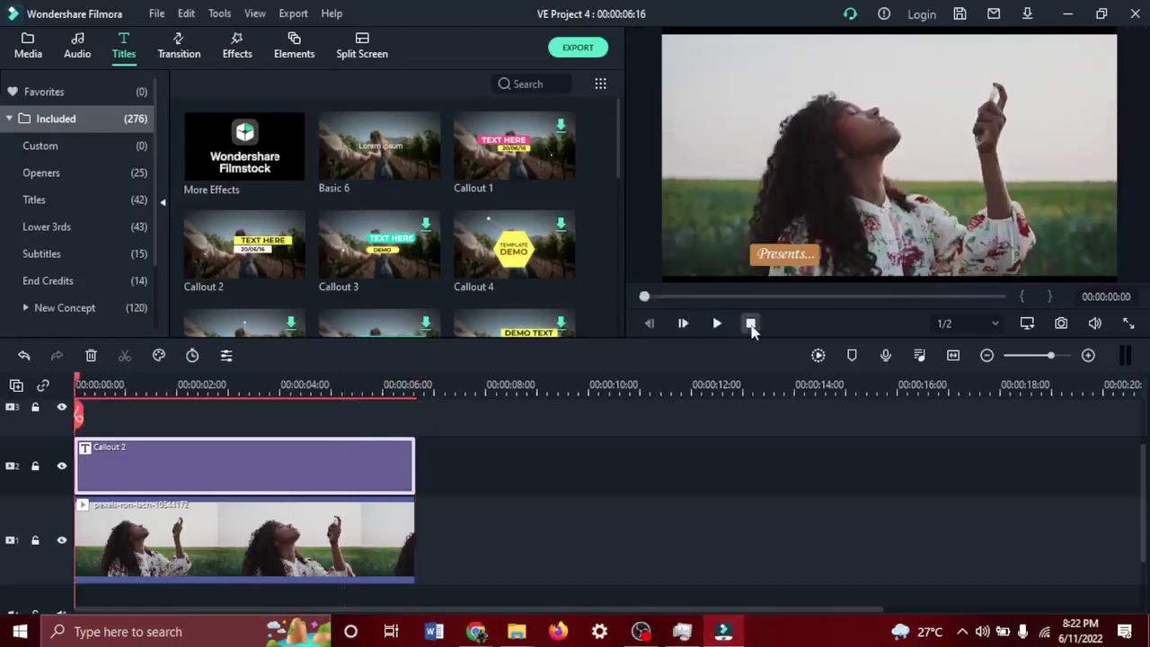
click(716, 324)
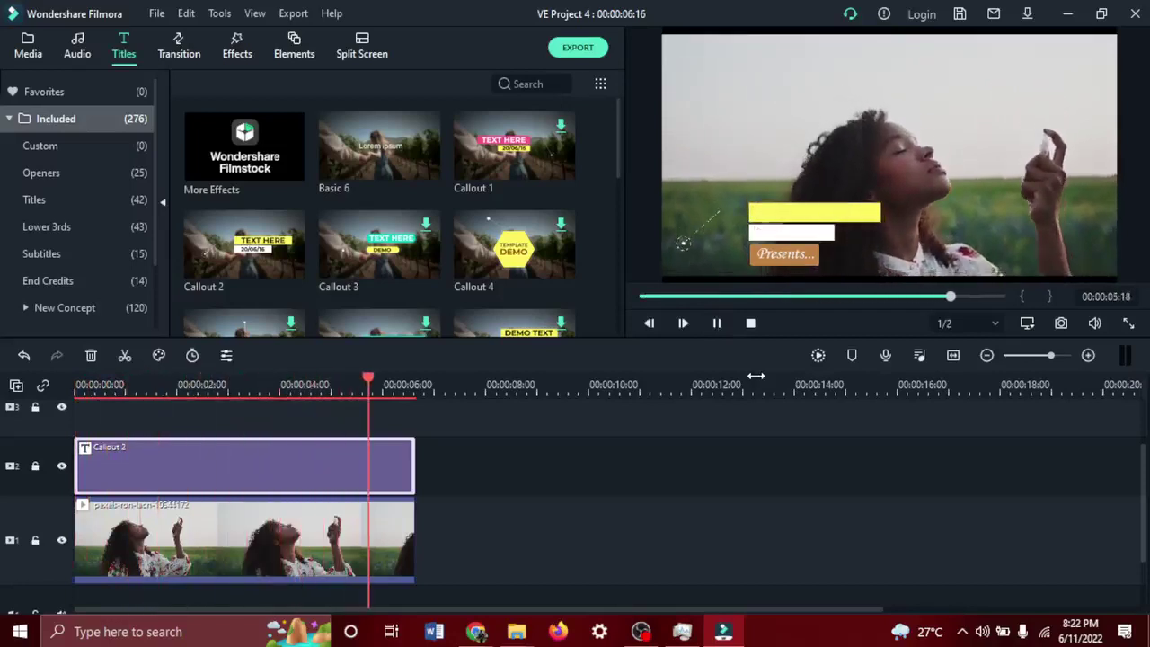
Bring the Google Meet call window back to the front.
mouse_move(416, 179)
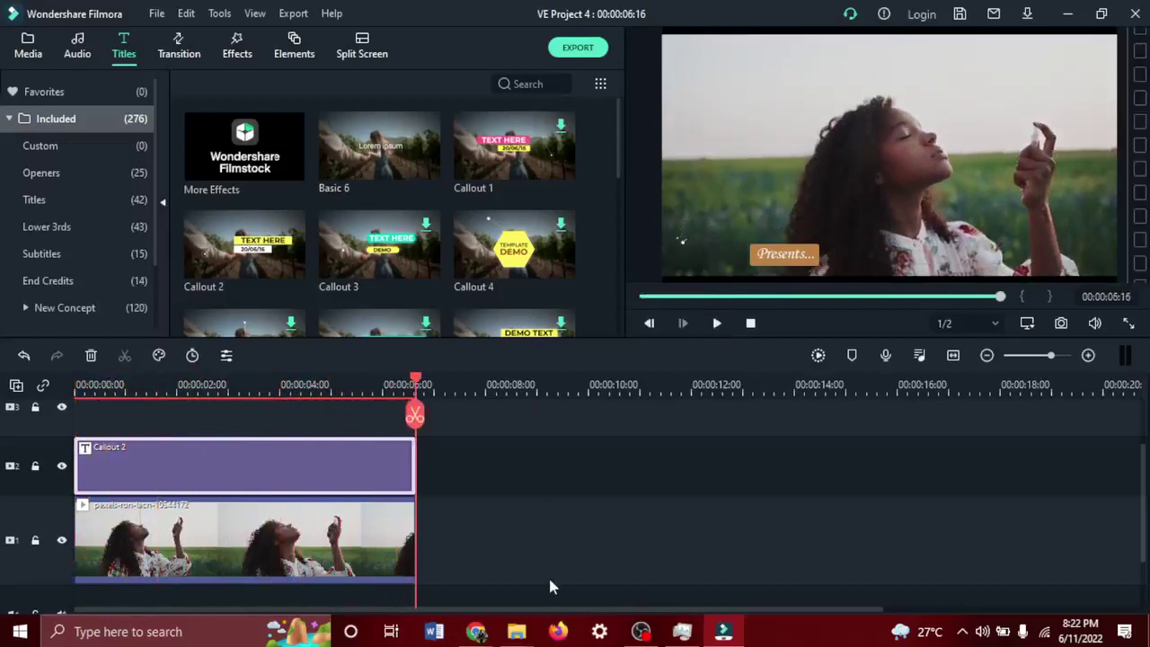
mouse_move(484, 634)
click(412, 564)
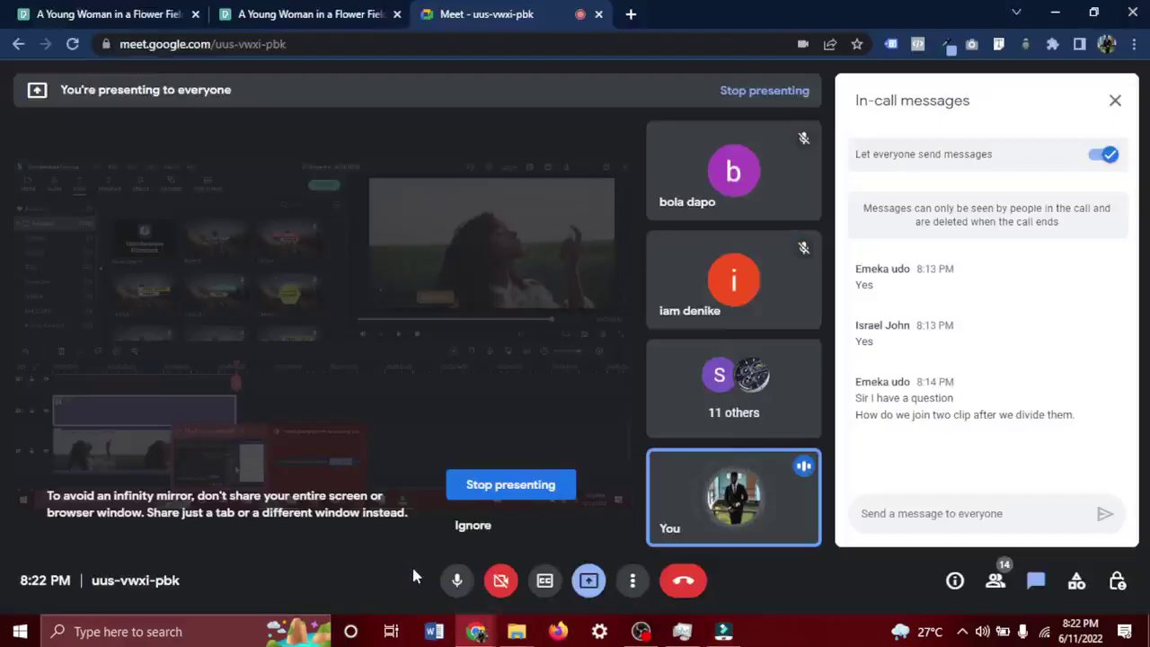
Go back to the Pexels spray perfume search results and browse the clips.
click(345, 11)
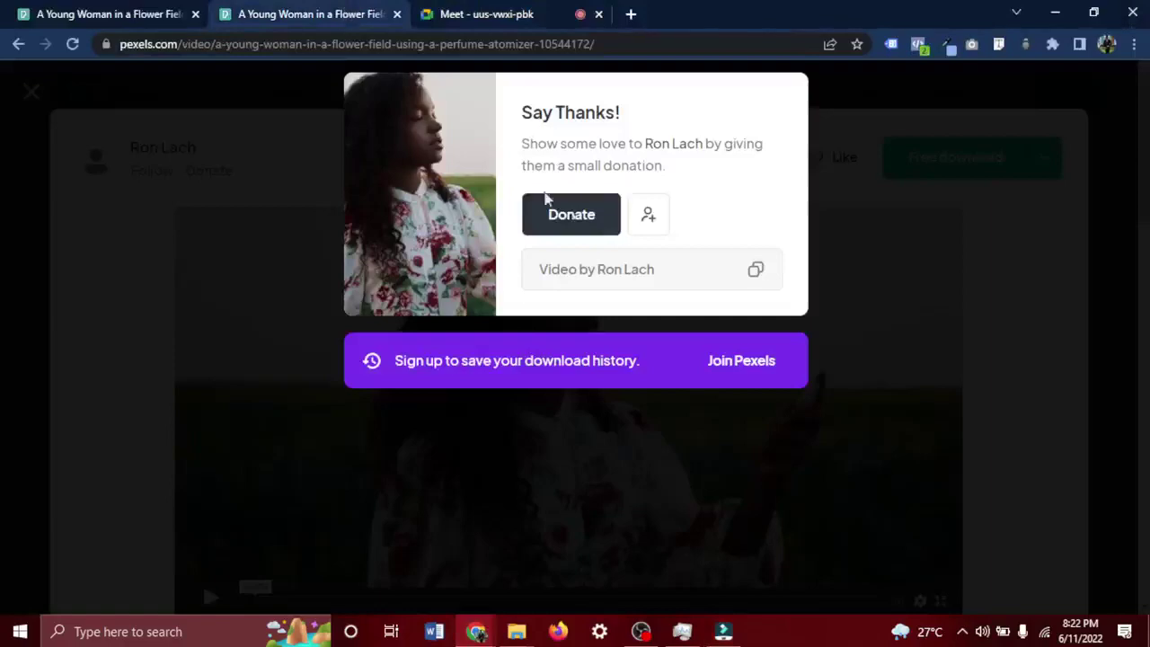
click(950, 259)
click(1109, 148)
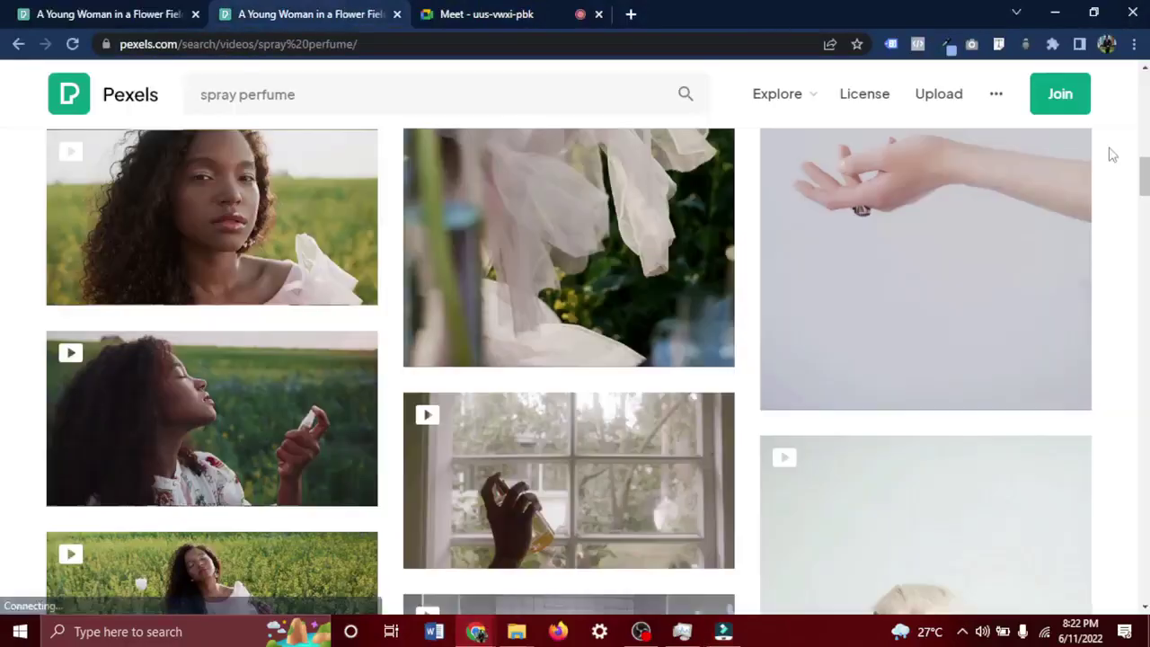
scroll(551, 275, down, 3)
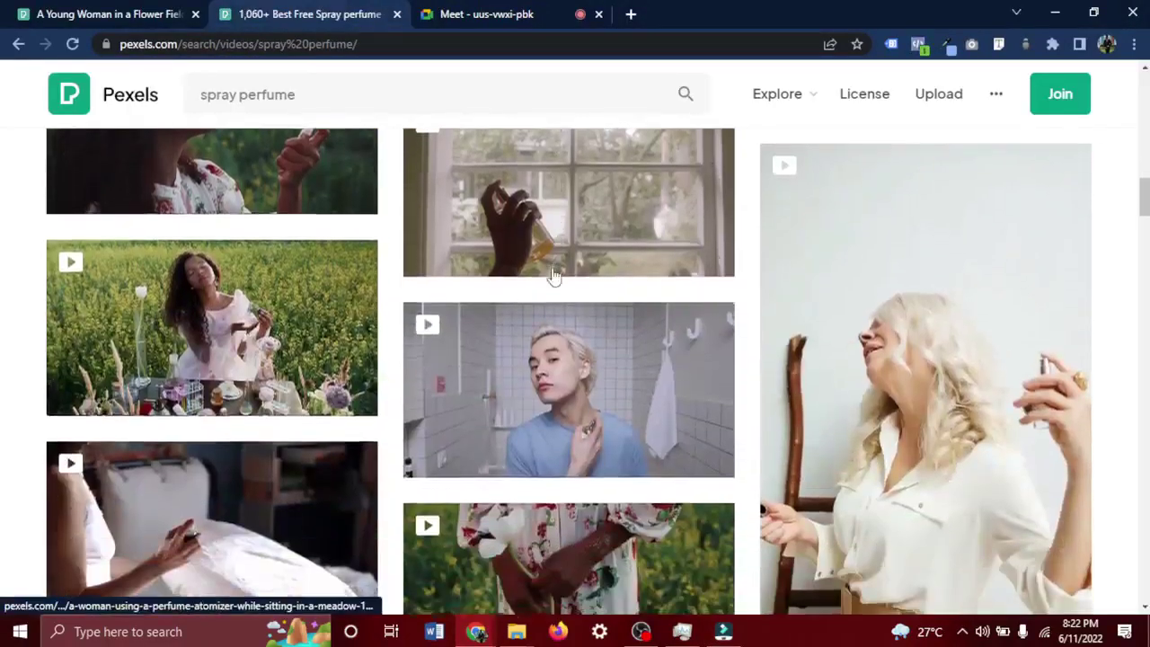
scroll(554, 277, down, 2)
scroll(554, 277, up, 3)
scroll(555, 274, down, 3)
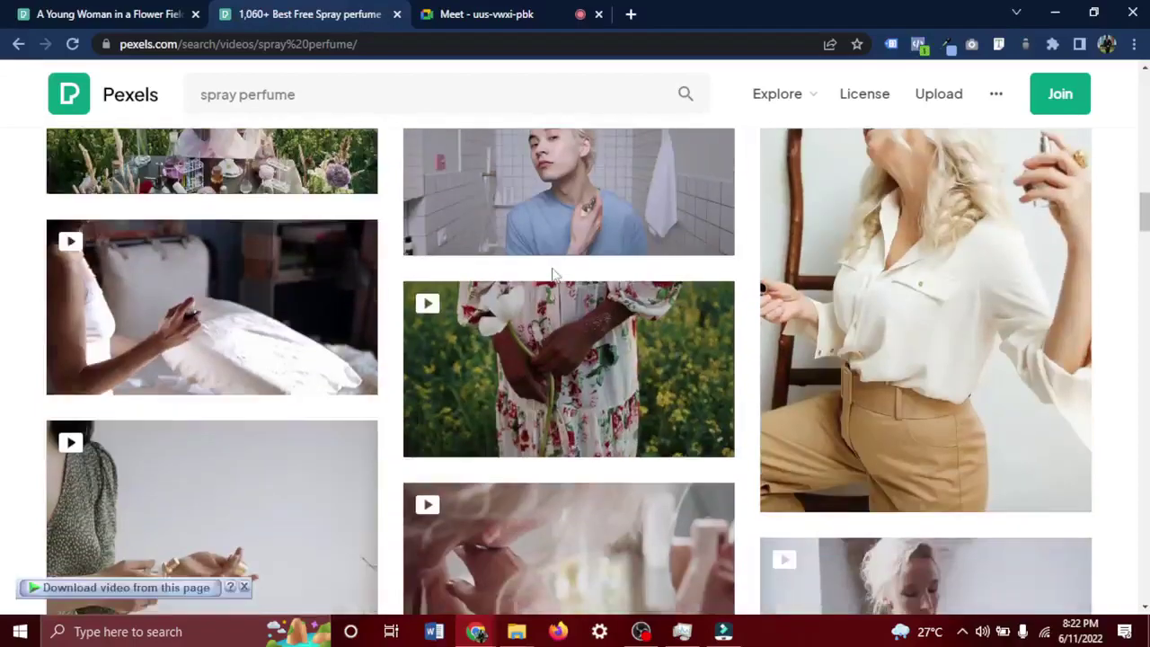
scroll(551, 275, down, 3)
scroll(552, 275, down, 3)
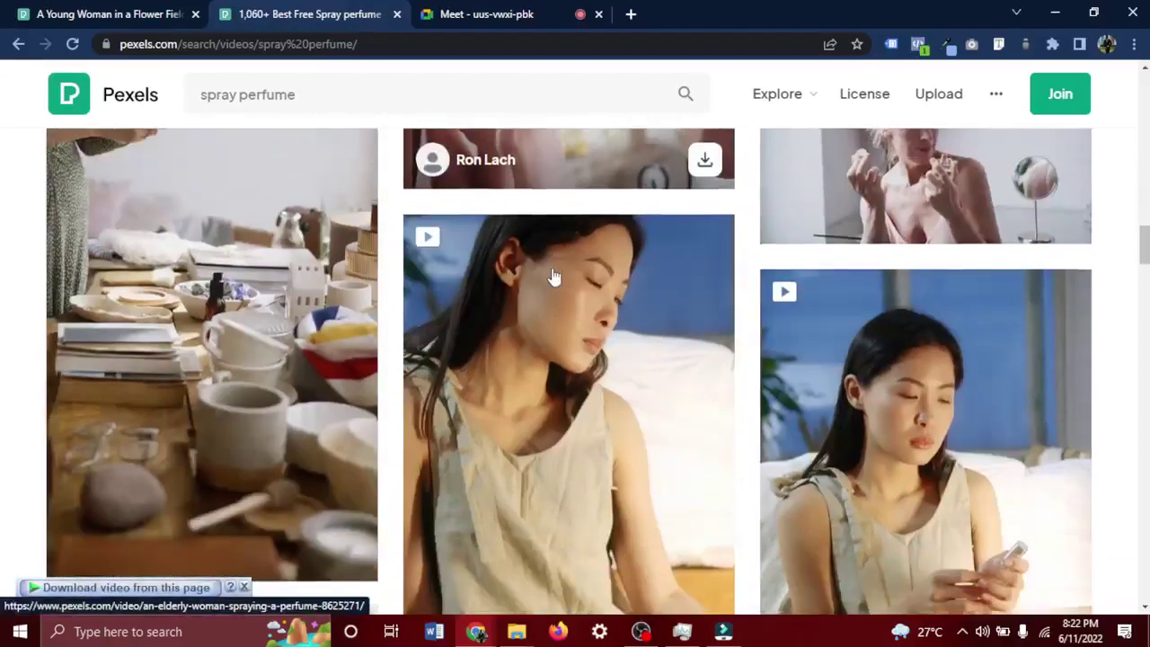
scroll(554, 277, down, 10)
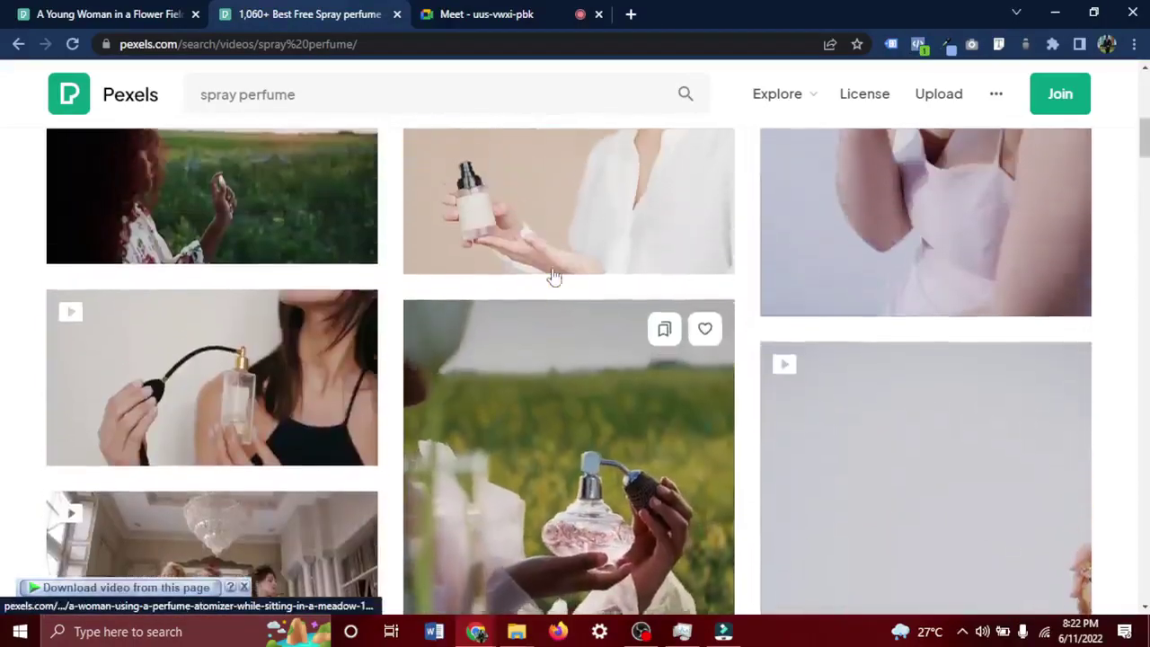
scroll(476, 299, up, 1)
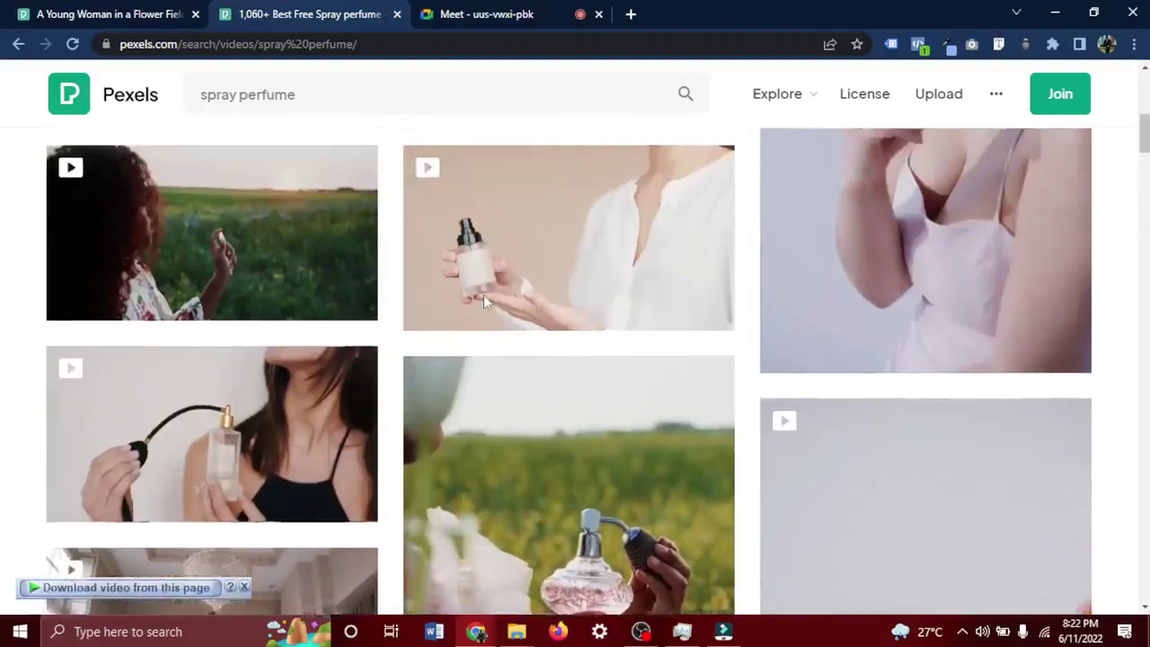
scroll(483, 301, up, 5)
scroll(483, 301, up, 4)
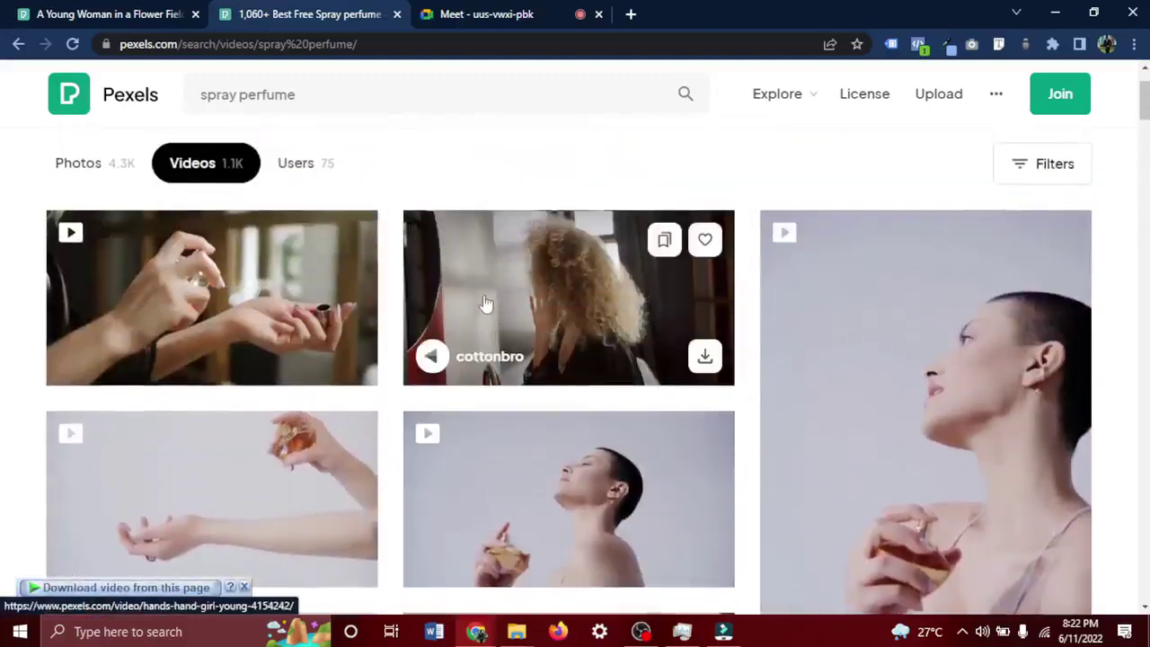
scroll(485, 303, down, 6)
scroll(483, 303, up, 1)
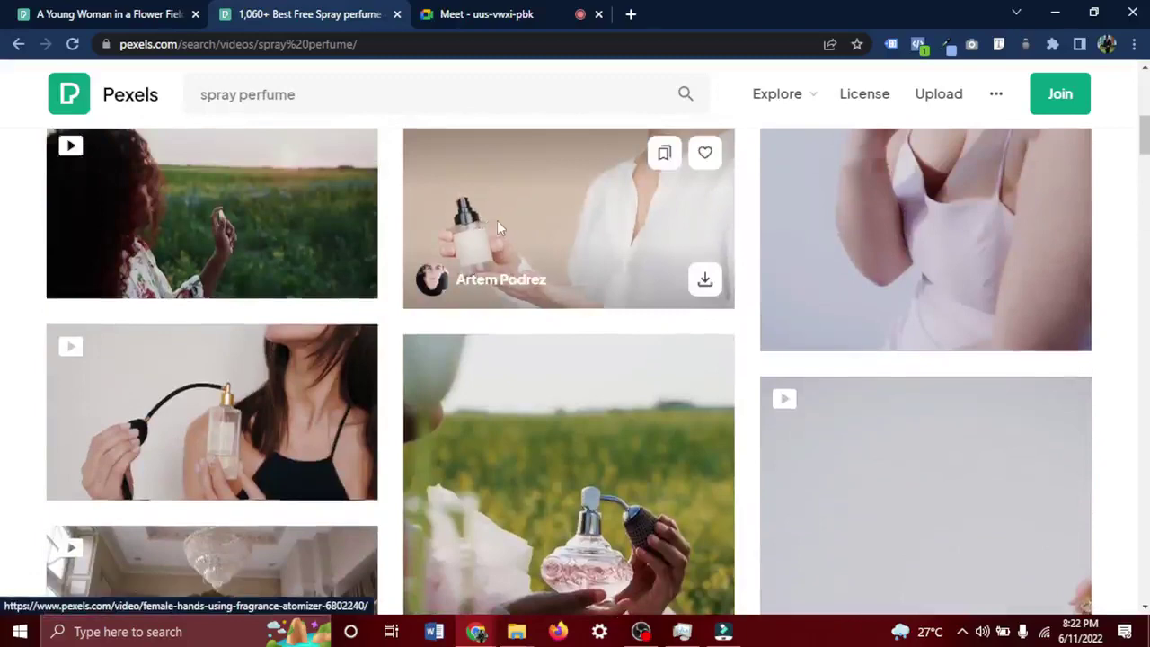
Download the hands-with-atomizer video at HD 1280x720 and open its saved folder.
click(497, 224)
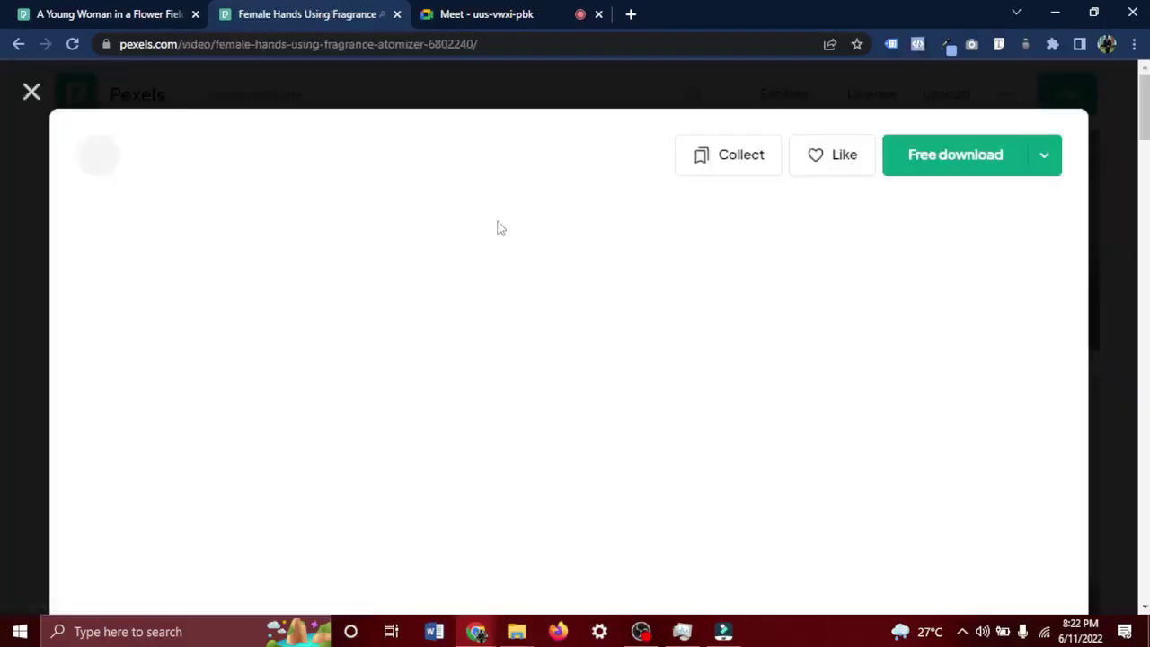
click(1045, 162)
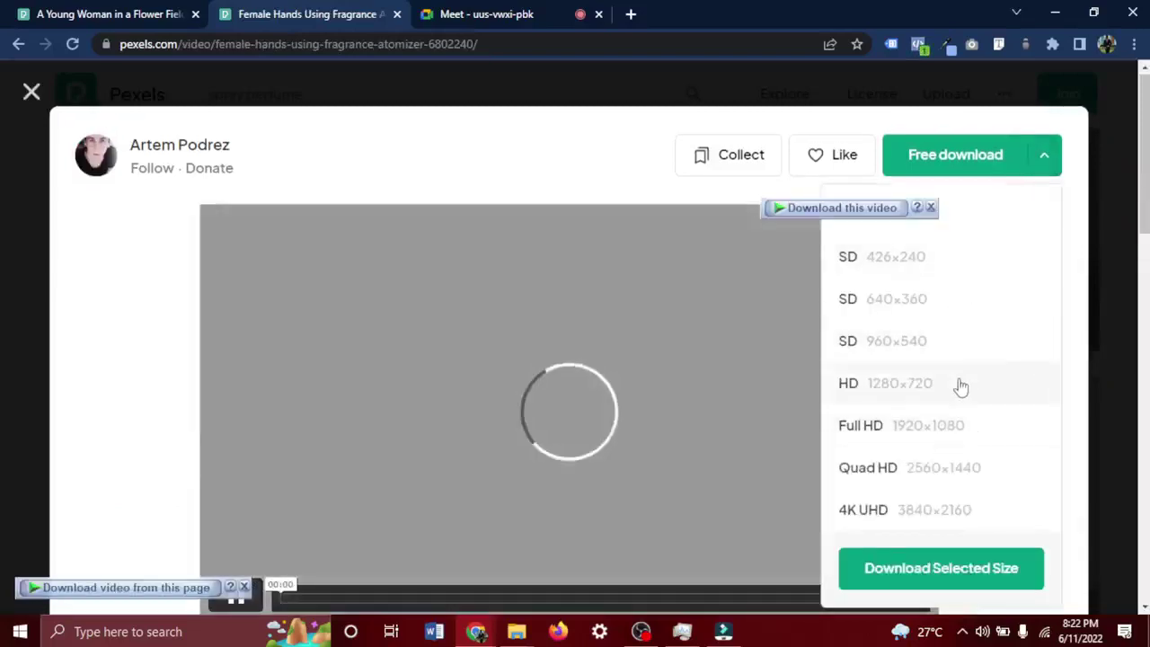
click(957, 384)
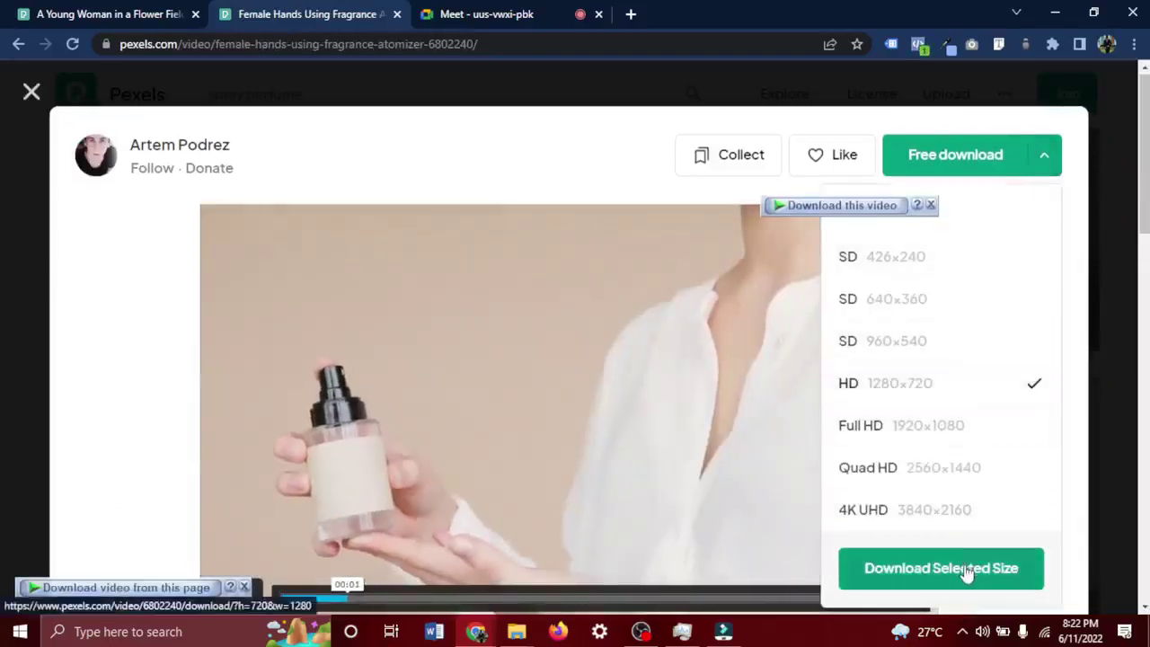
click(965, 571)
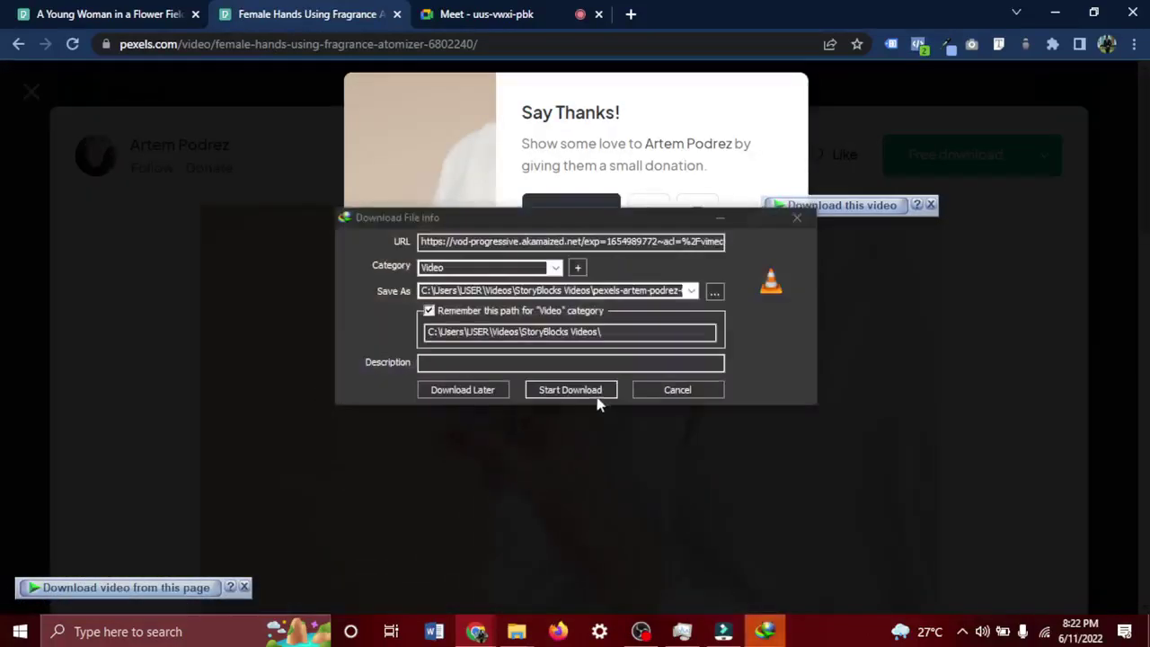
click(591, 392)
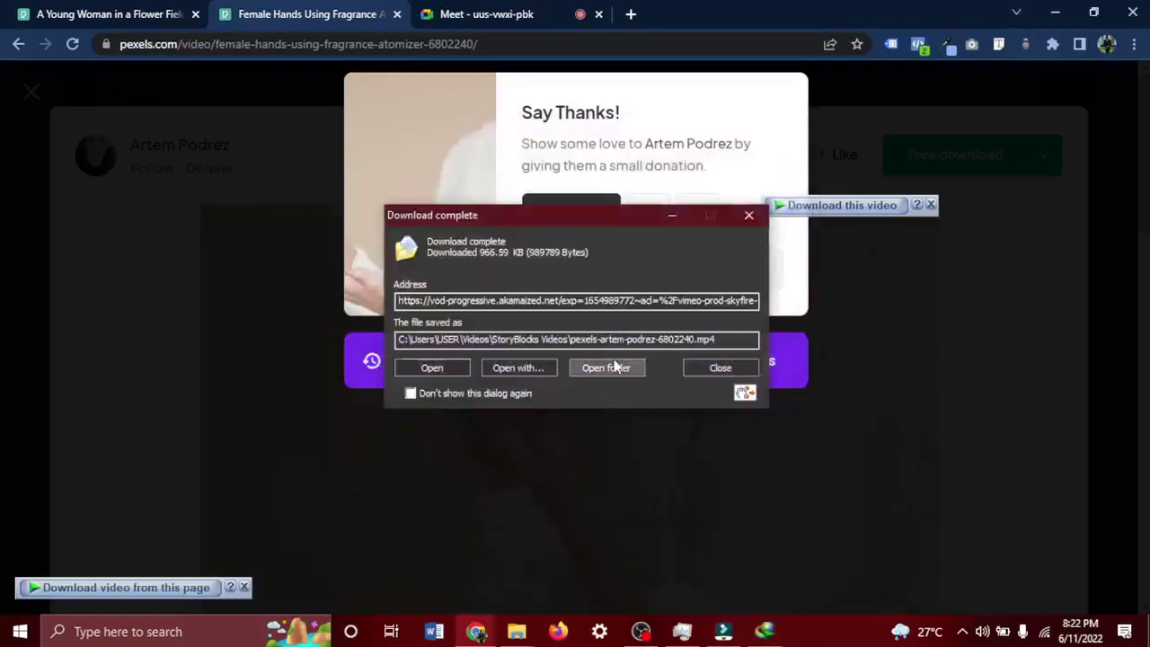
click(607, 368)
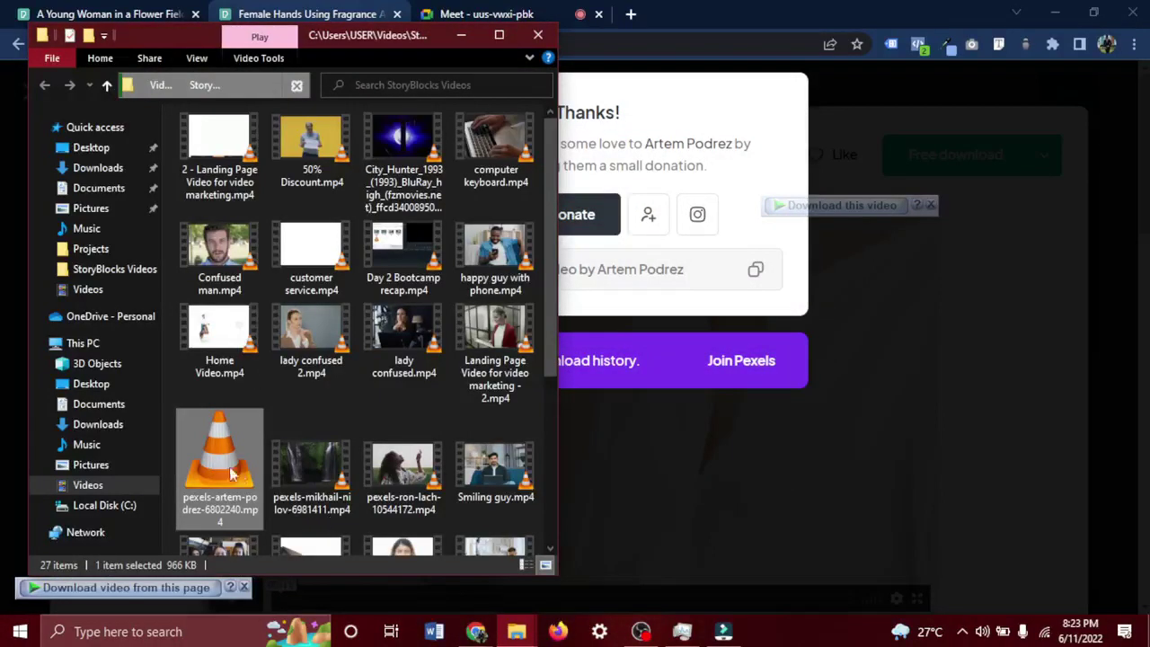
drag(224, 490, 497, 560)
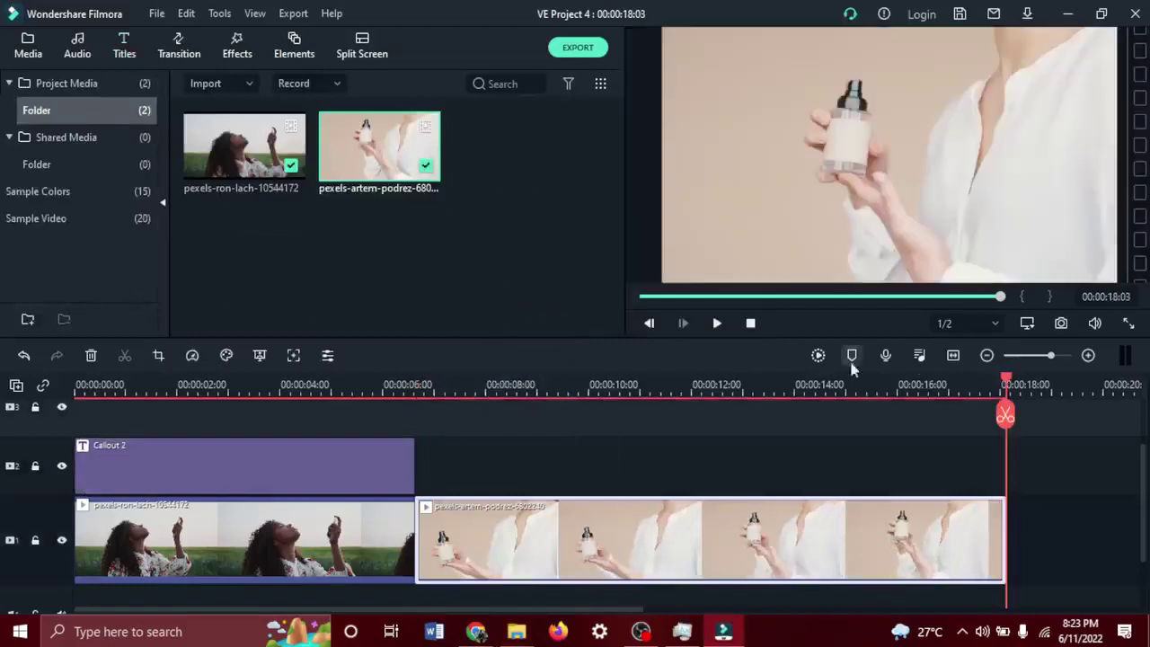
Trim the perfume-bottle clip's end so VE Project 4 ends at 00:00:12:01.
drag(1007, 424, 505, 459)
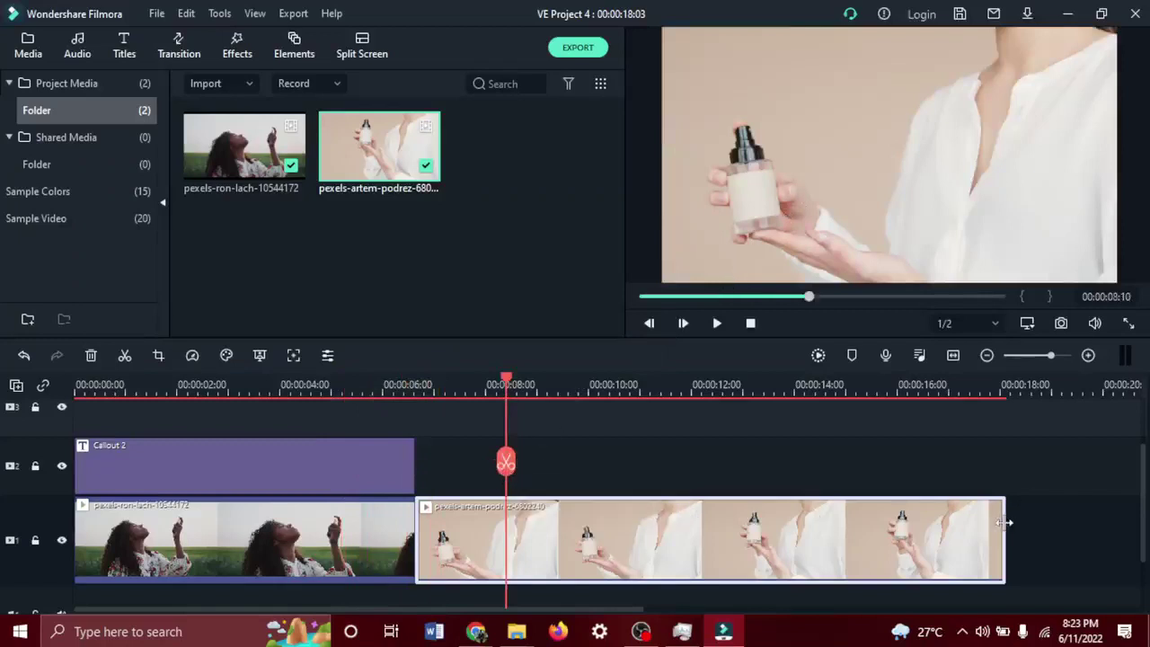
drag(1004, 531, 691, 531)
drag(508, 460, 372, 462)
click(401, 530)
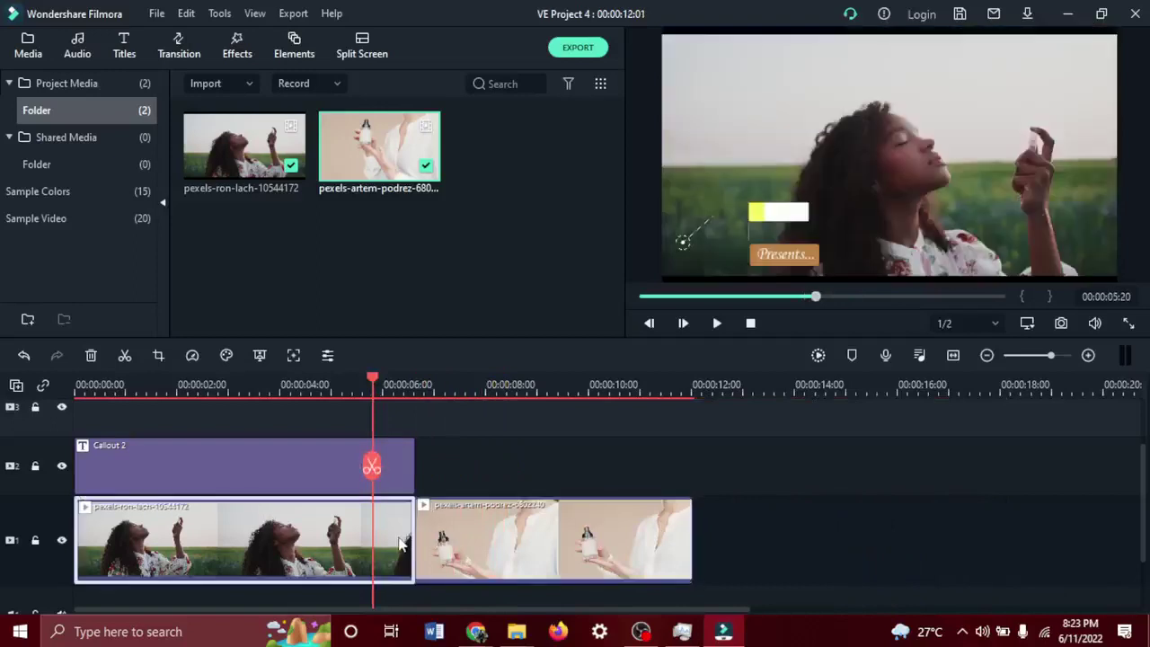
Drop the included Dissolve transition between the flower-field and perfume-bottle clips.
click(181, 54)
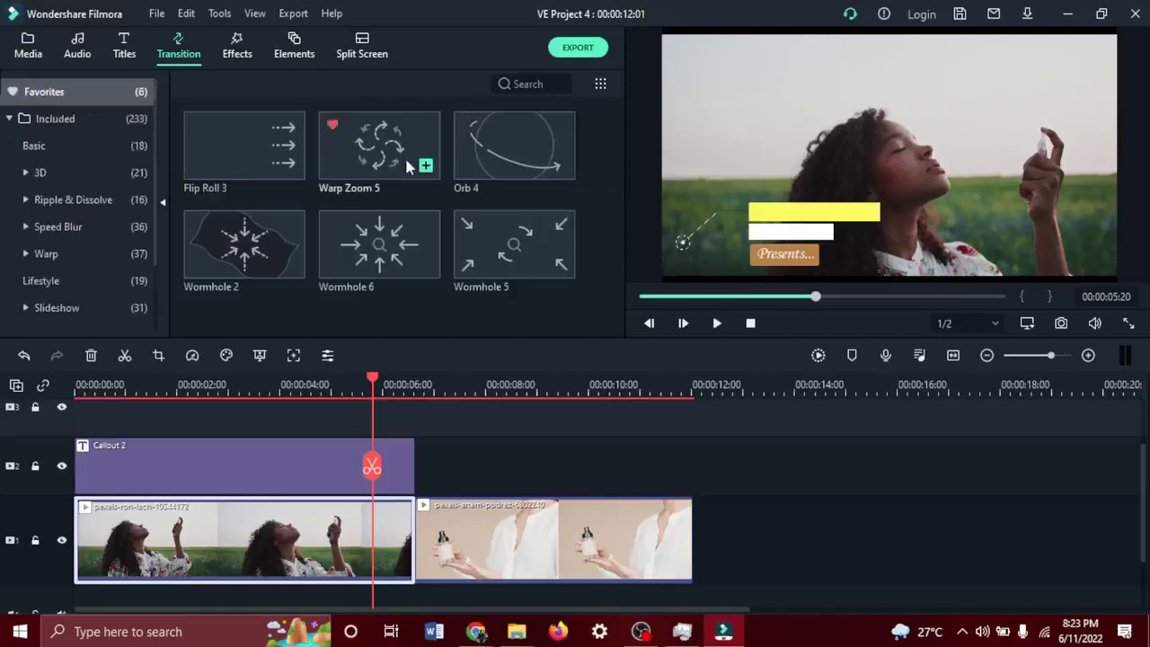
click(74, 120)
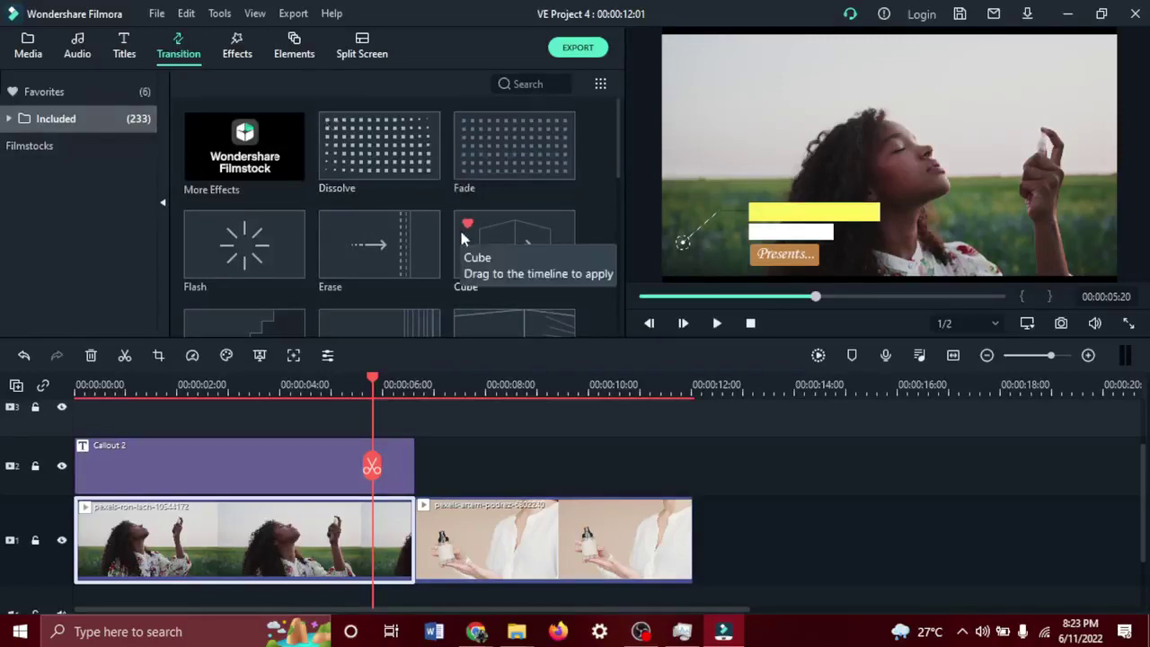
drag(618, 144, 604, 121)
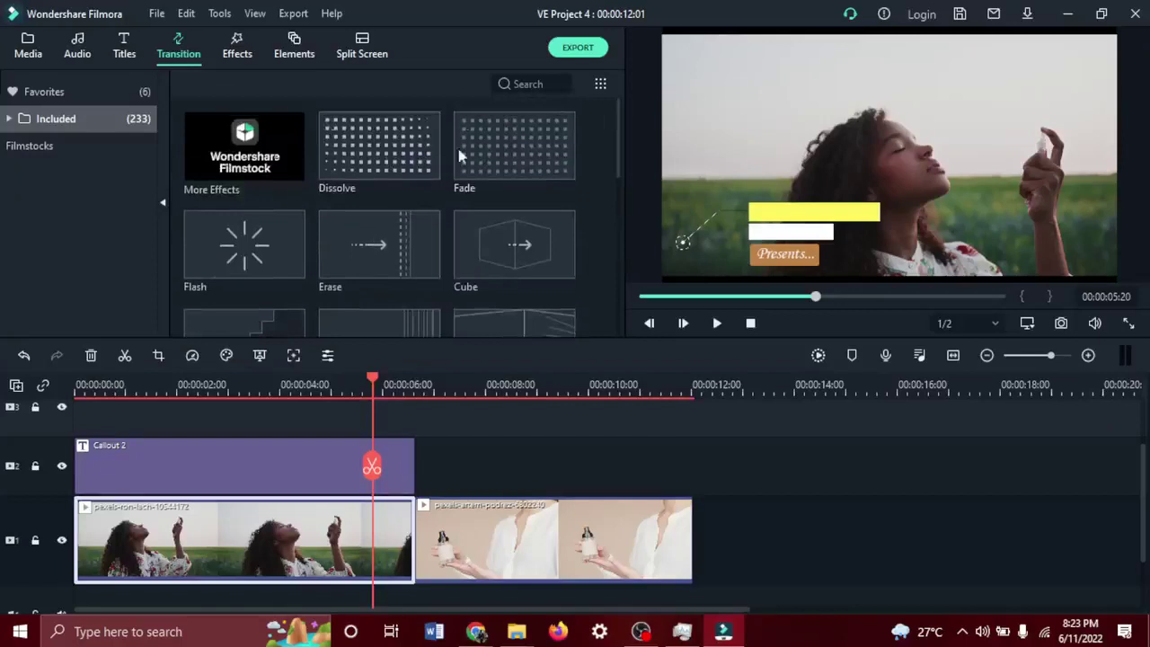
drag(410, 159, 412, 539)
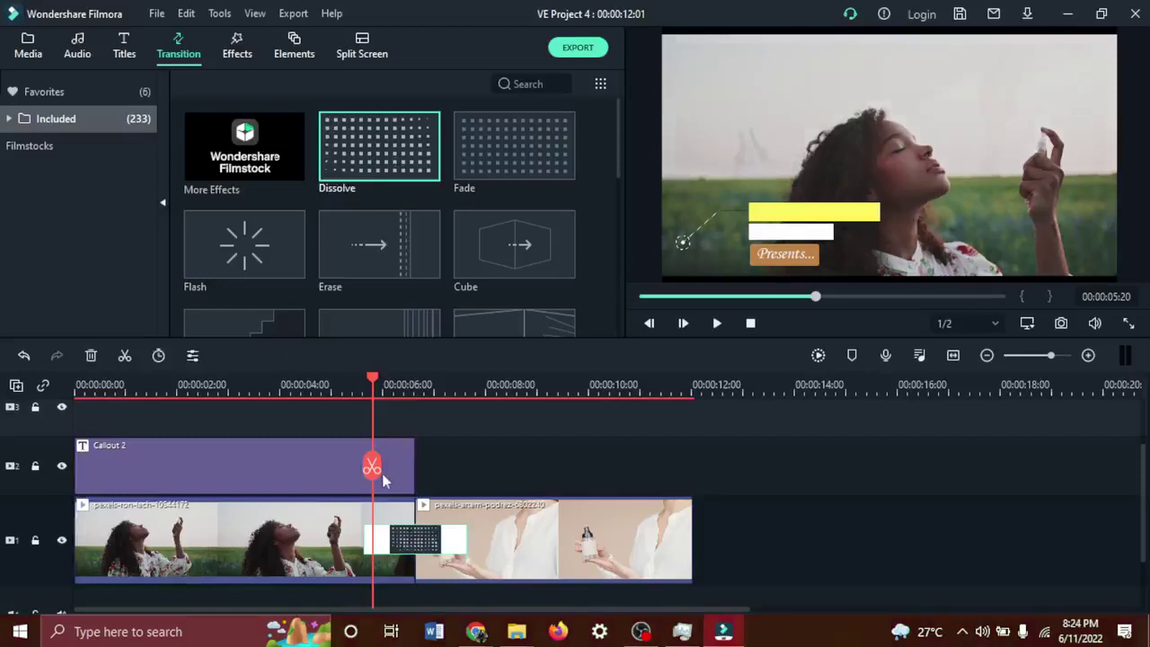
drag(371, 466, 273, 477)
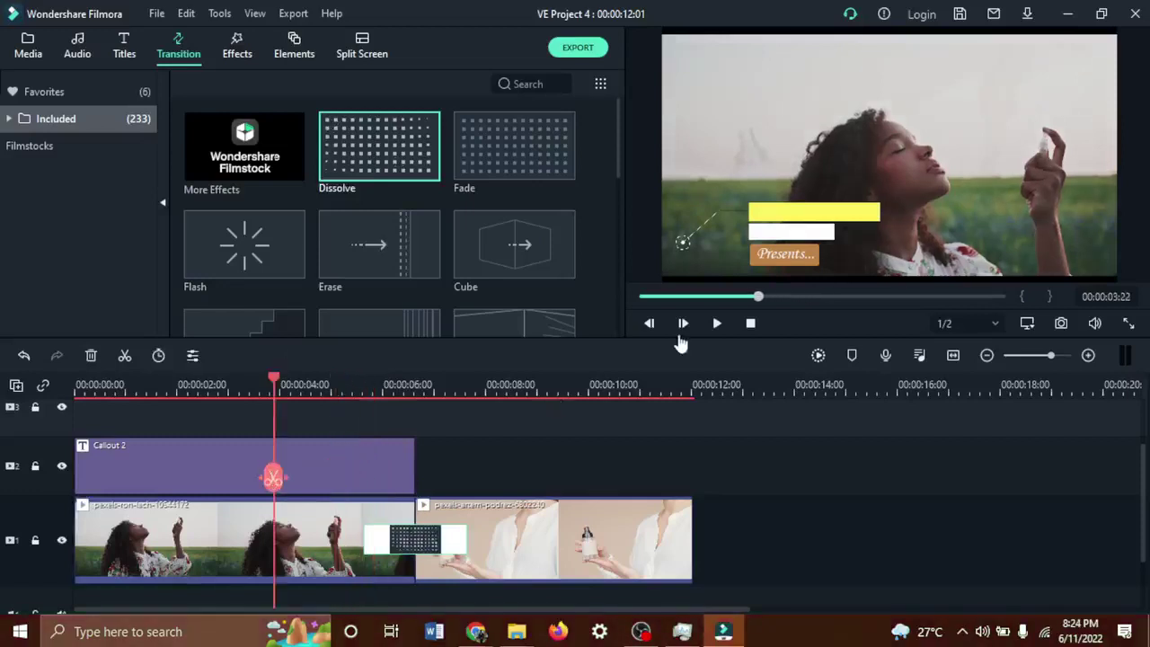
click(716, 322)
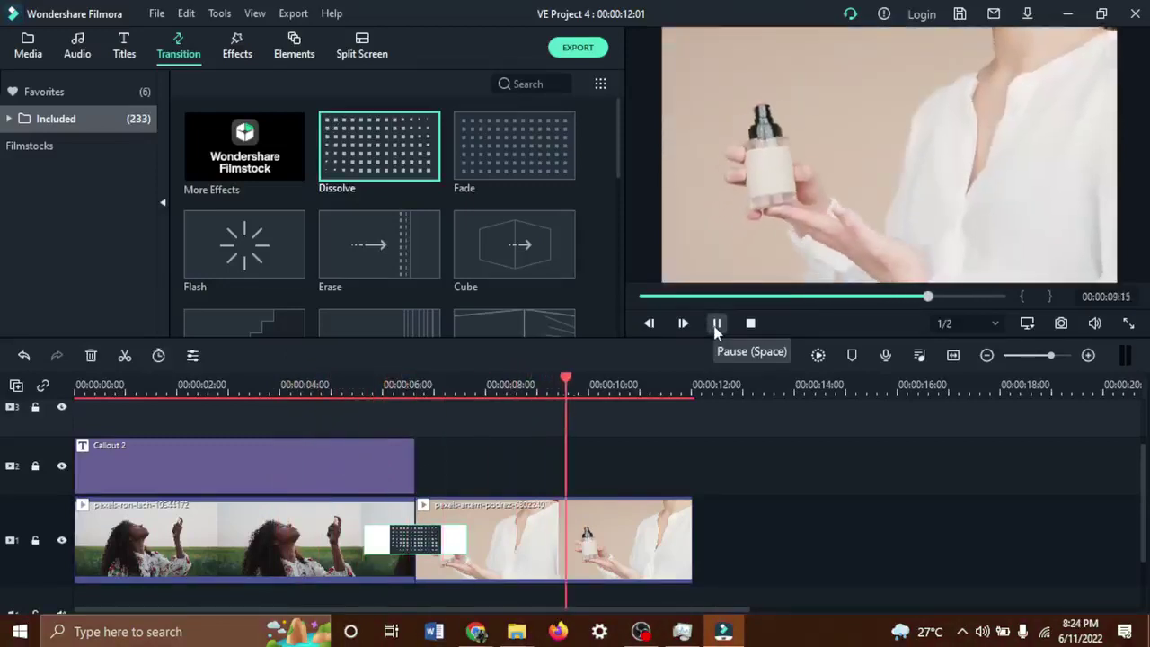
click(267, 381)
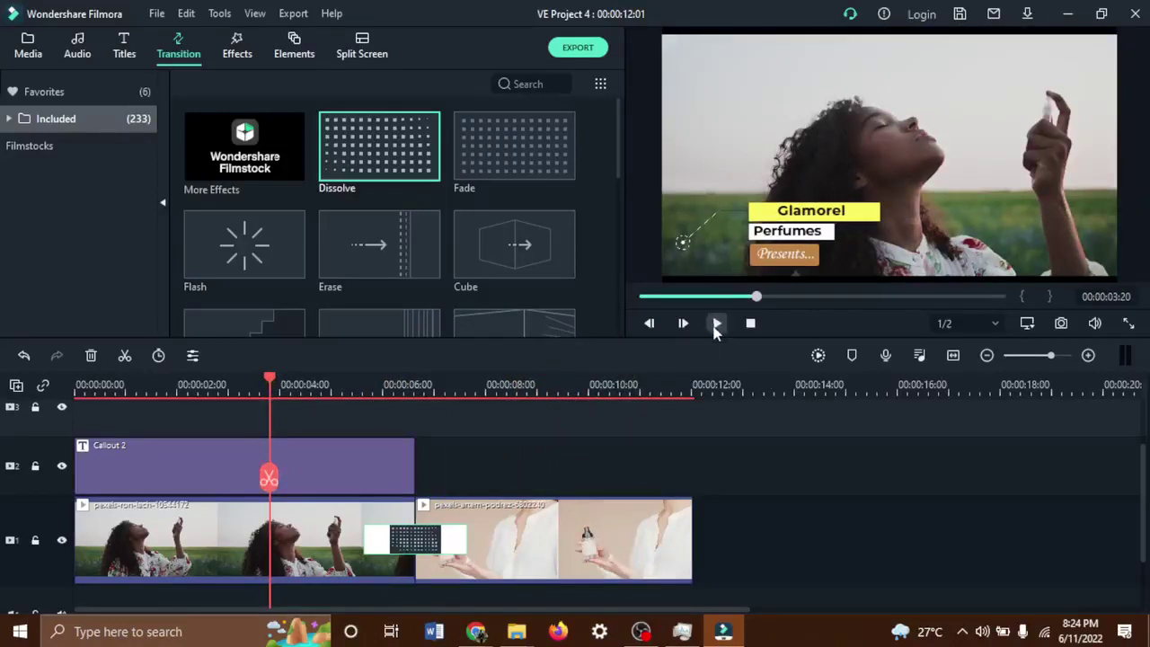
click(716, 325)
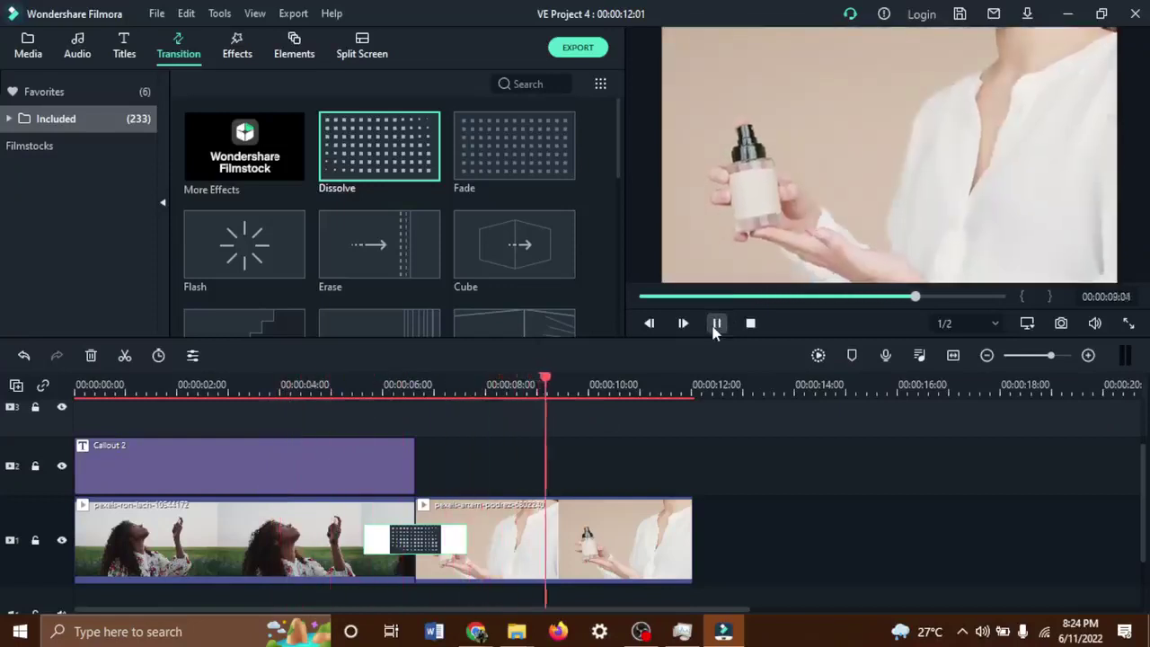
click(715, 325)
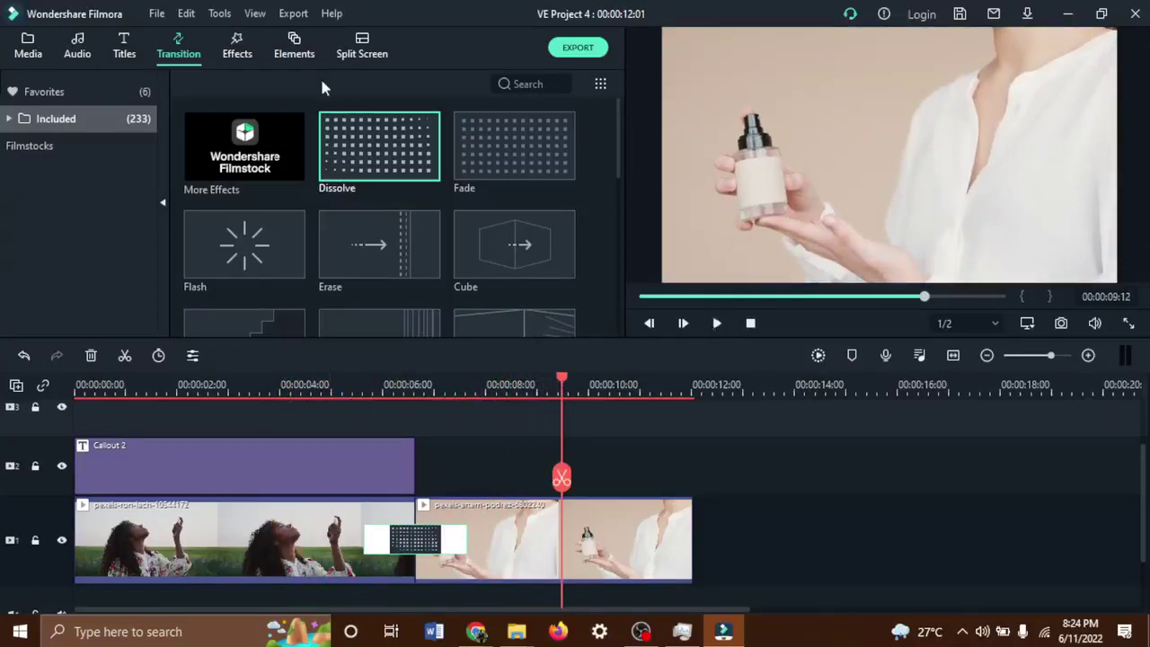
Add Title 1 on track 2 above the perfume clip with main text BEST PERFUMES.
click(125, 53)
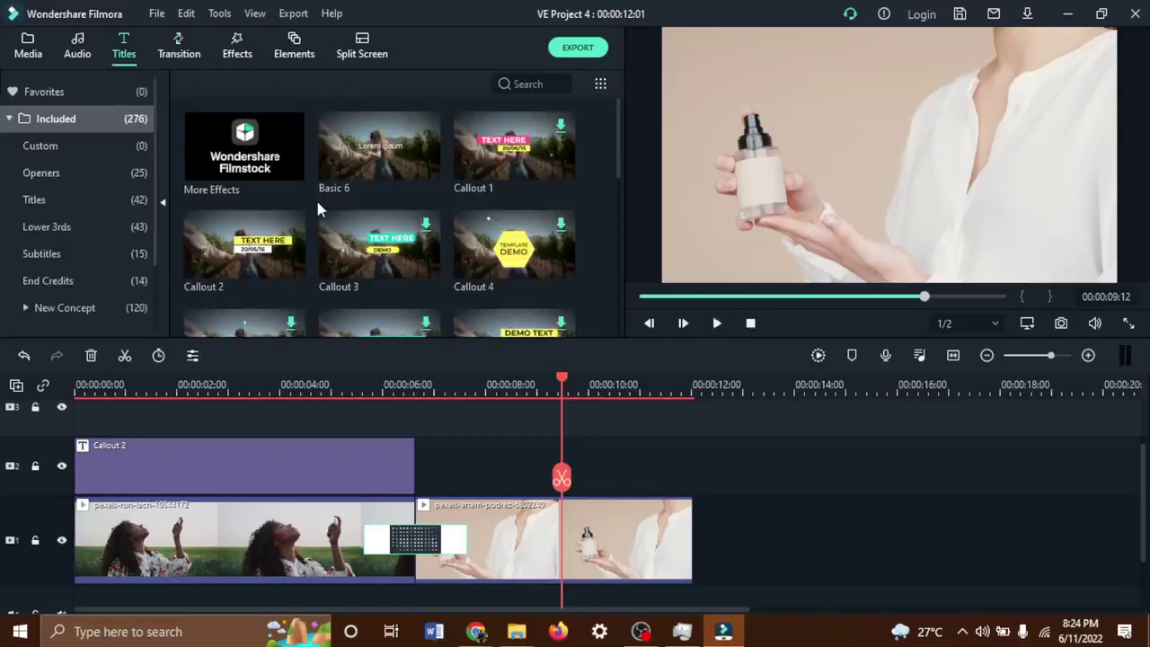
scroll(317, 208, down, 8)
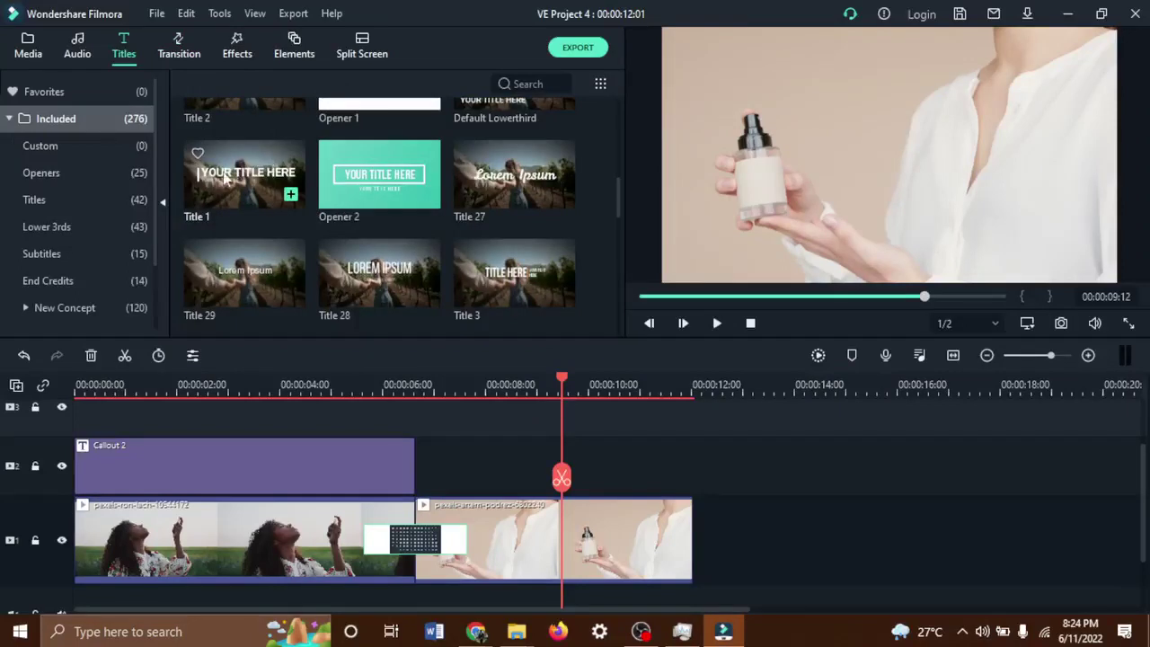
drag(372, 274, 422, 465)
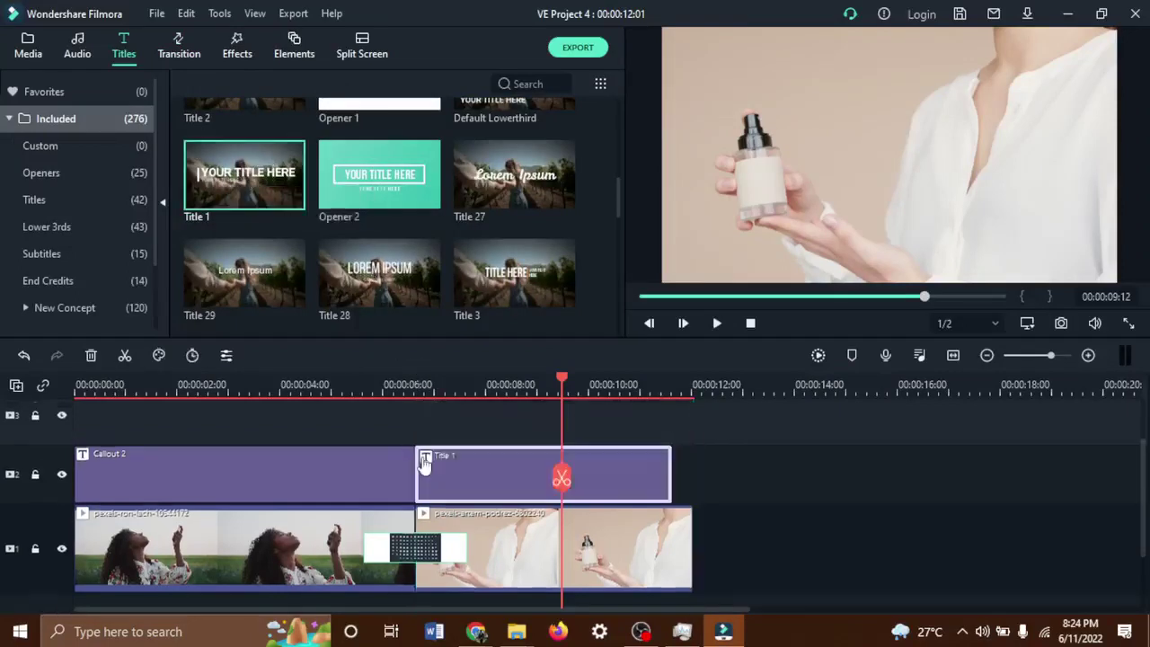
double_click(845, 148)
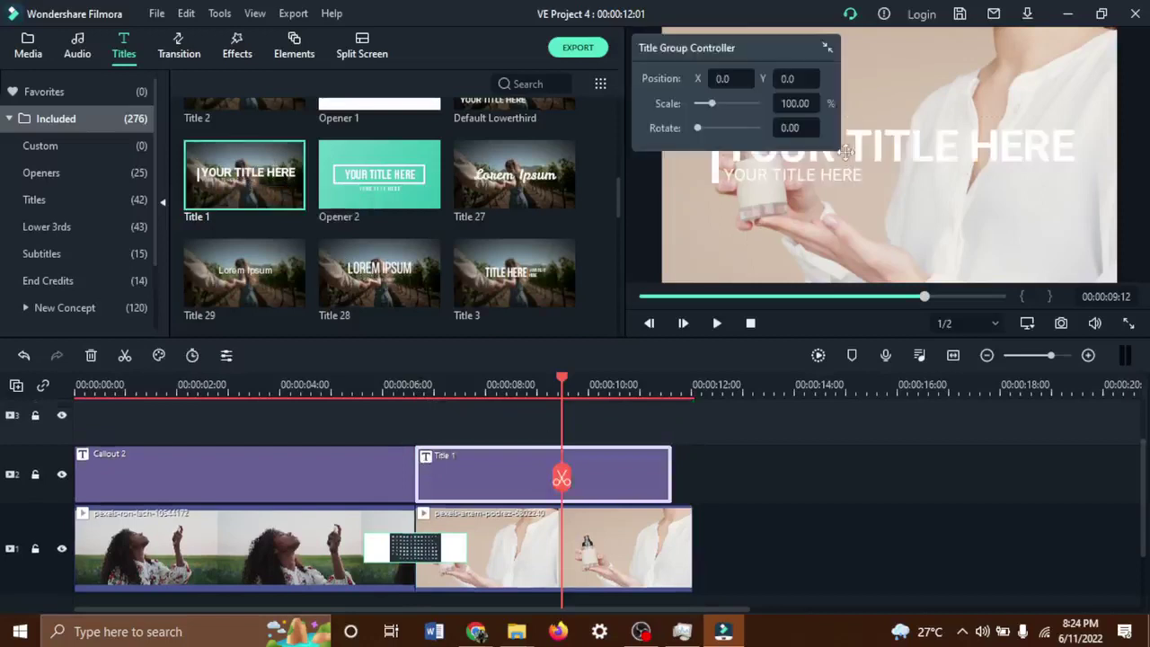
click(437, 195)
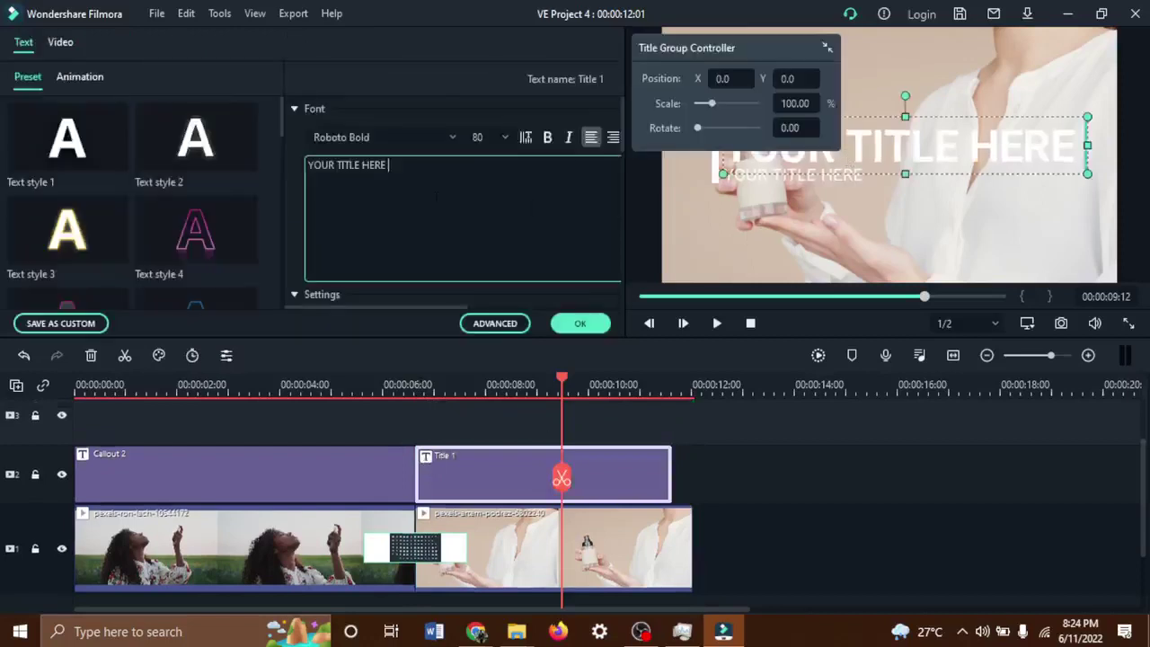
key(ctrl+a)
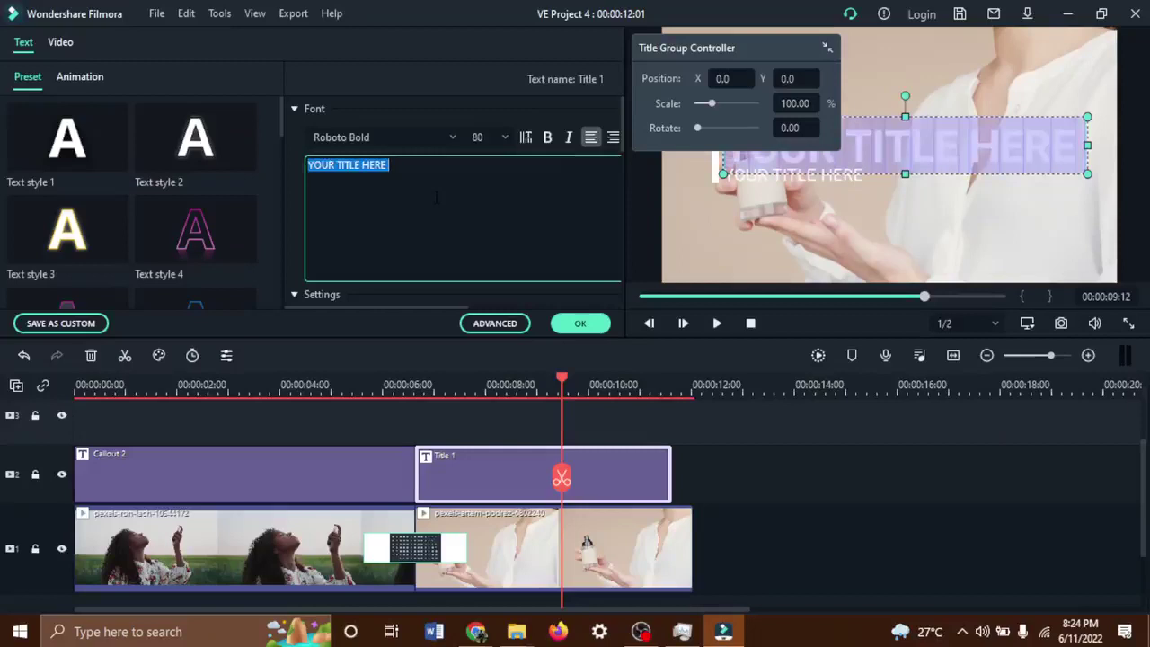
text(best )
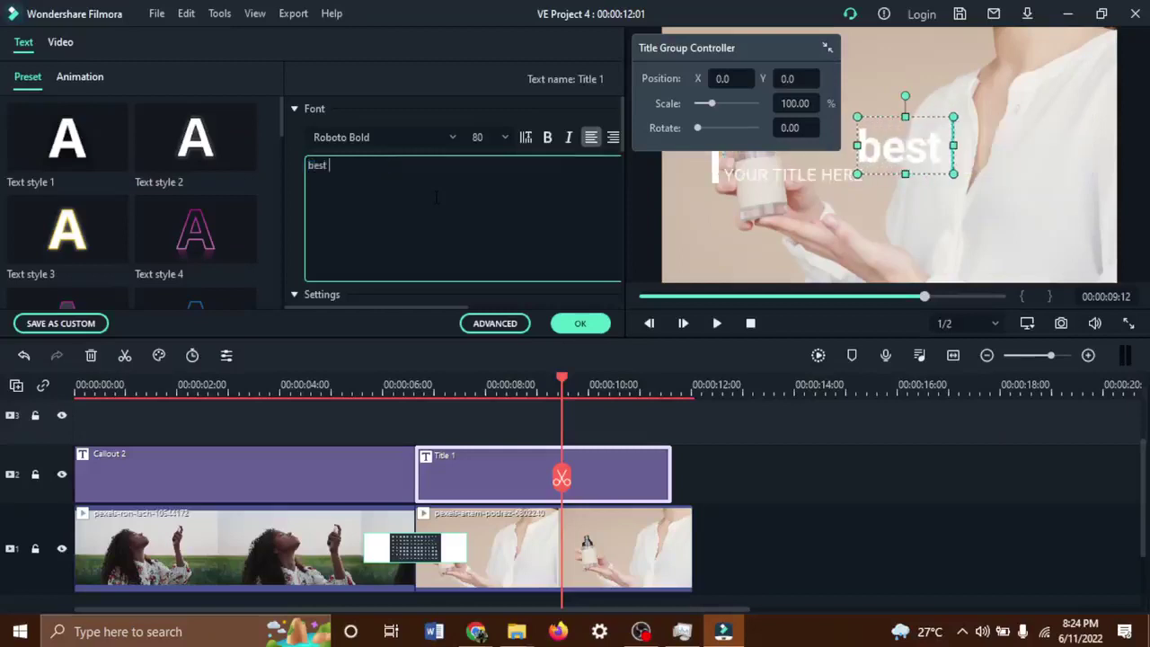
text(perfume)
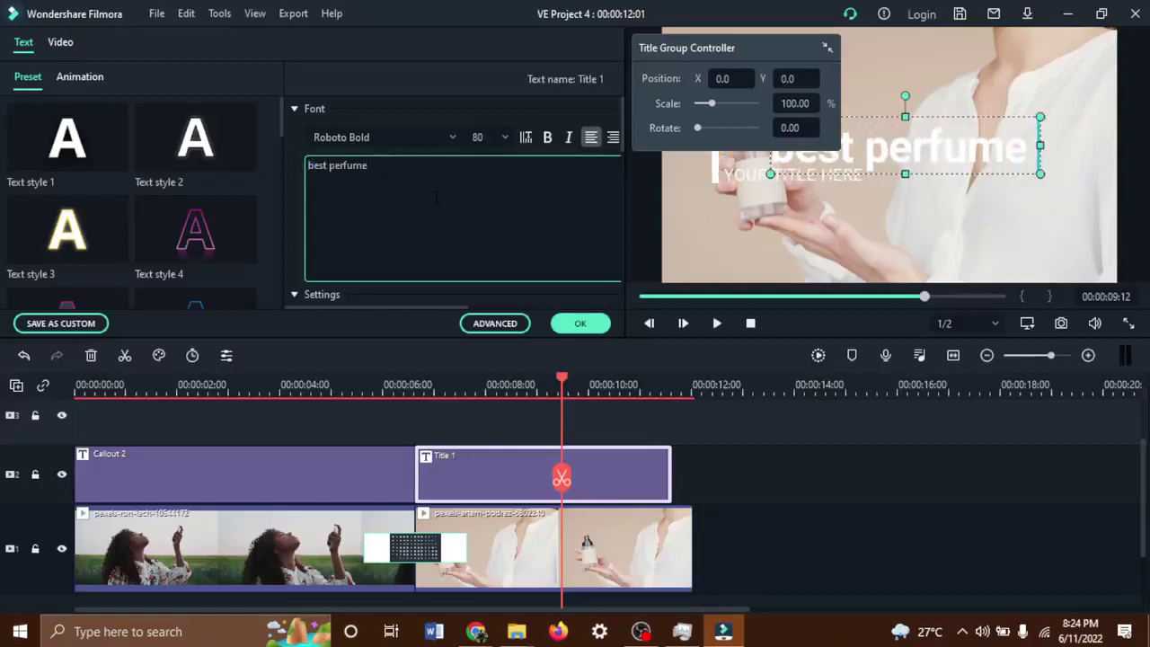
key(ctrl+a)
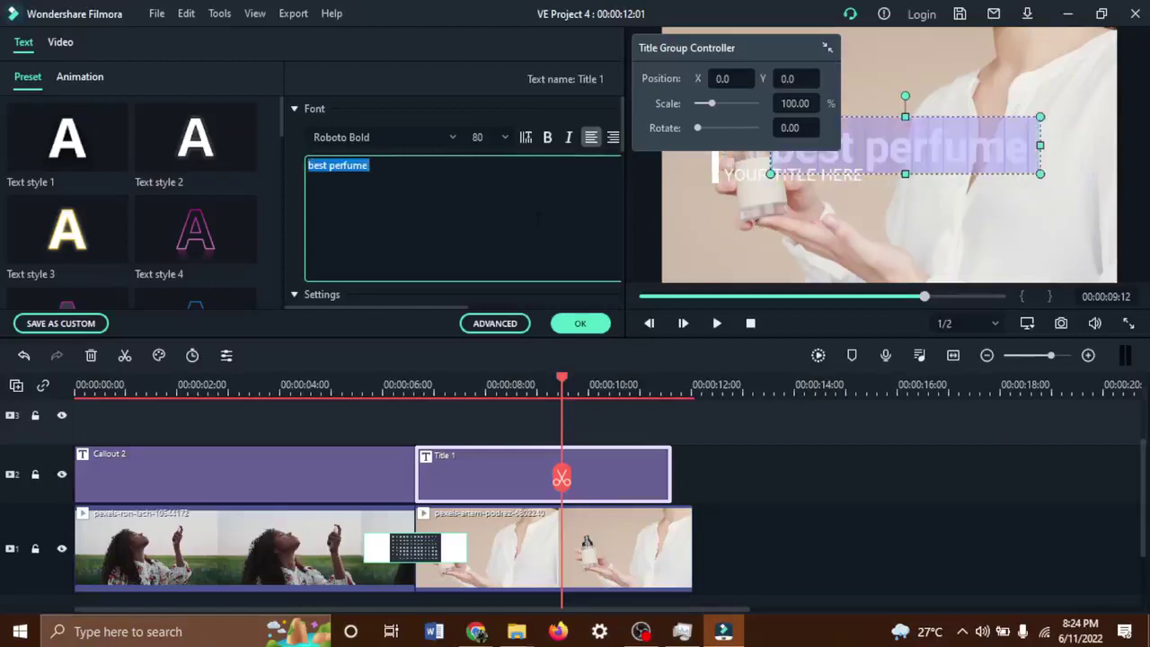
text(BEST)
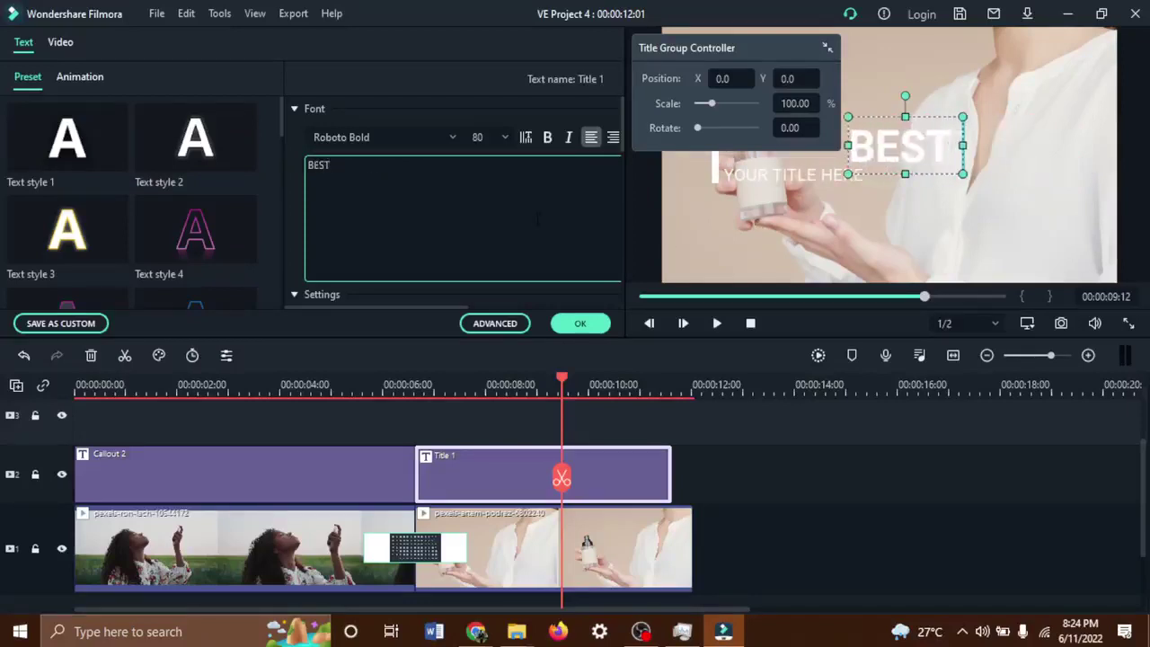
text( PERFUM)
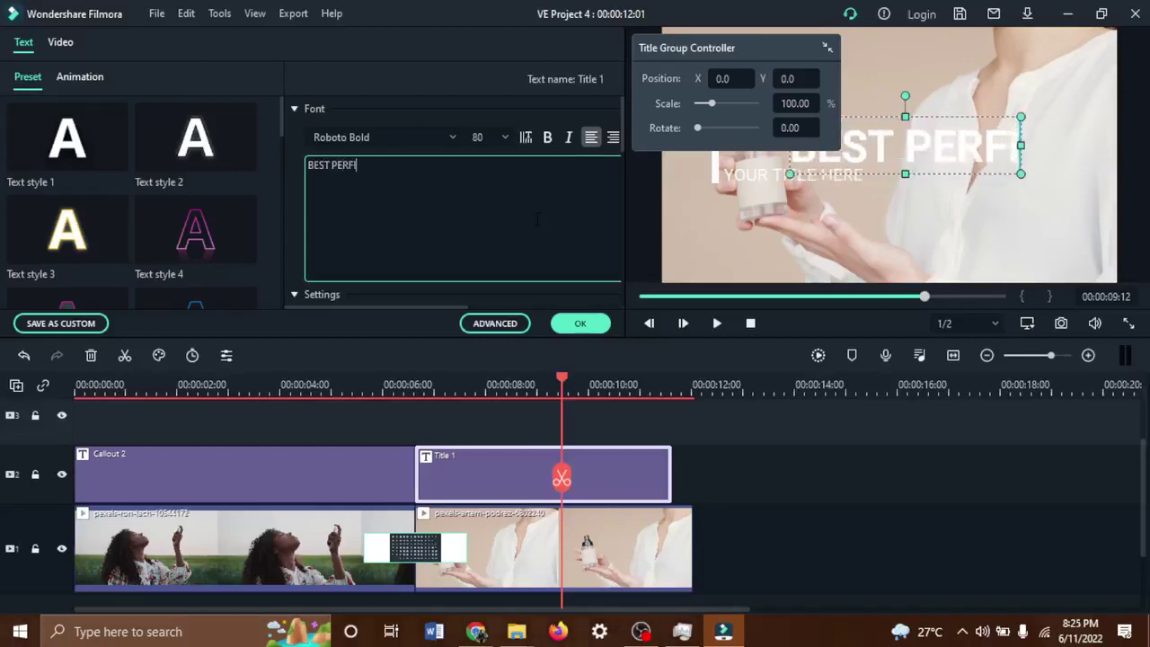
text(E)
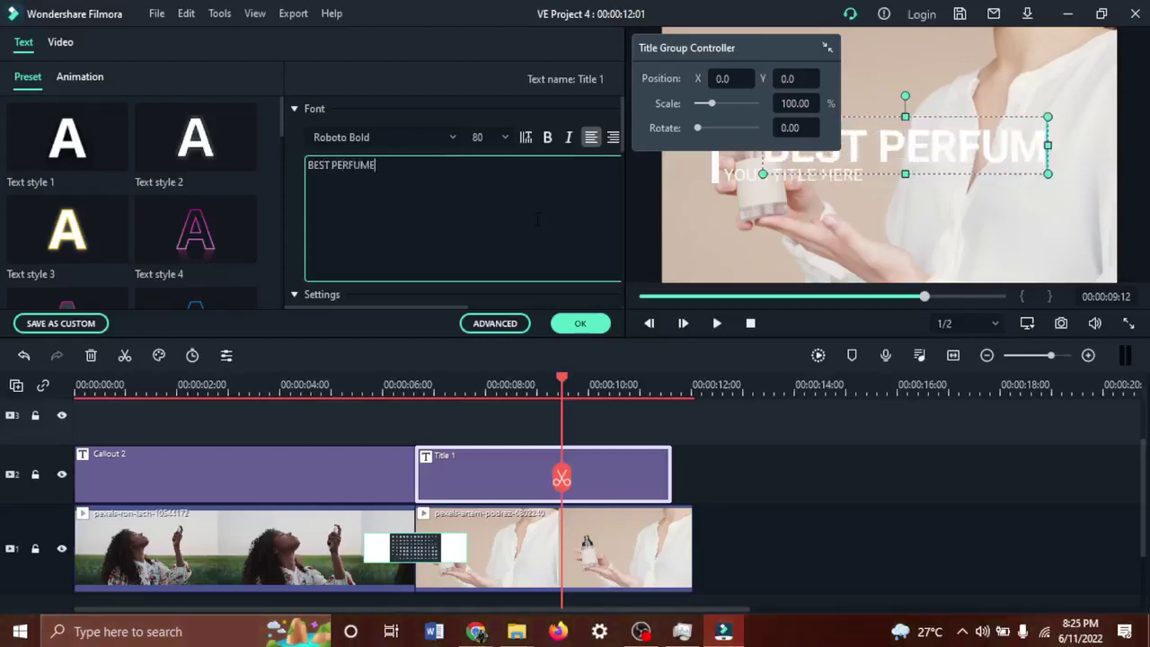
text(S)
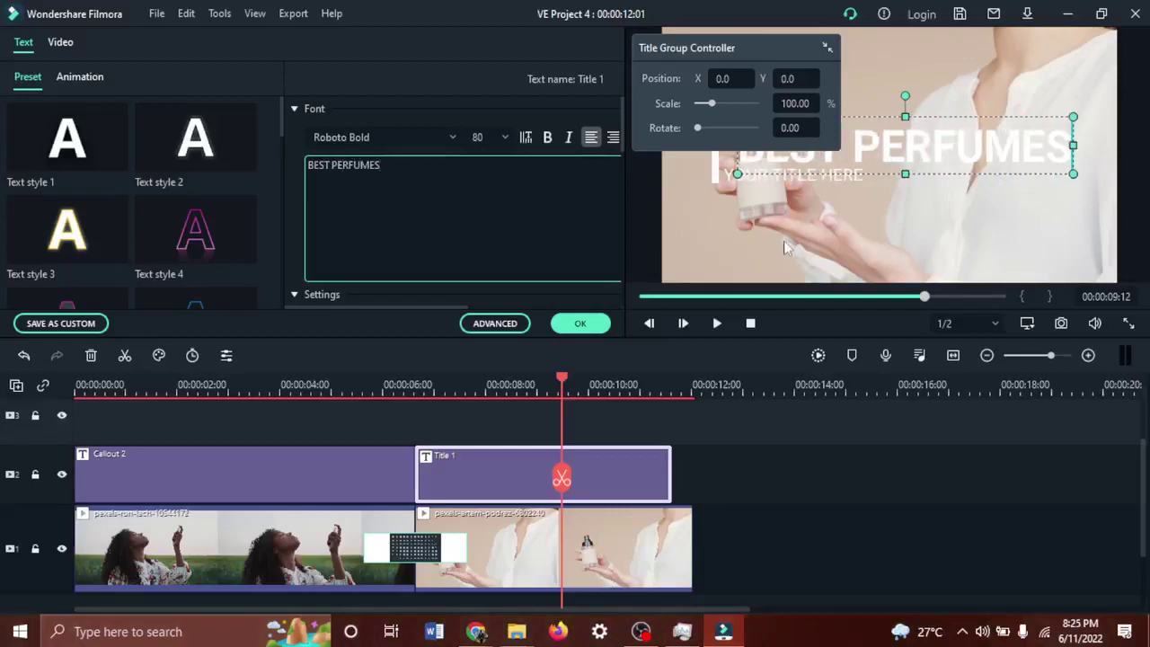
Move the subtitle under the main title, change it to IN LAGOS, and confirm.
click(811, 210)
click(806, 185)
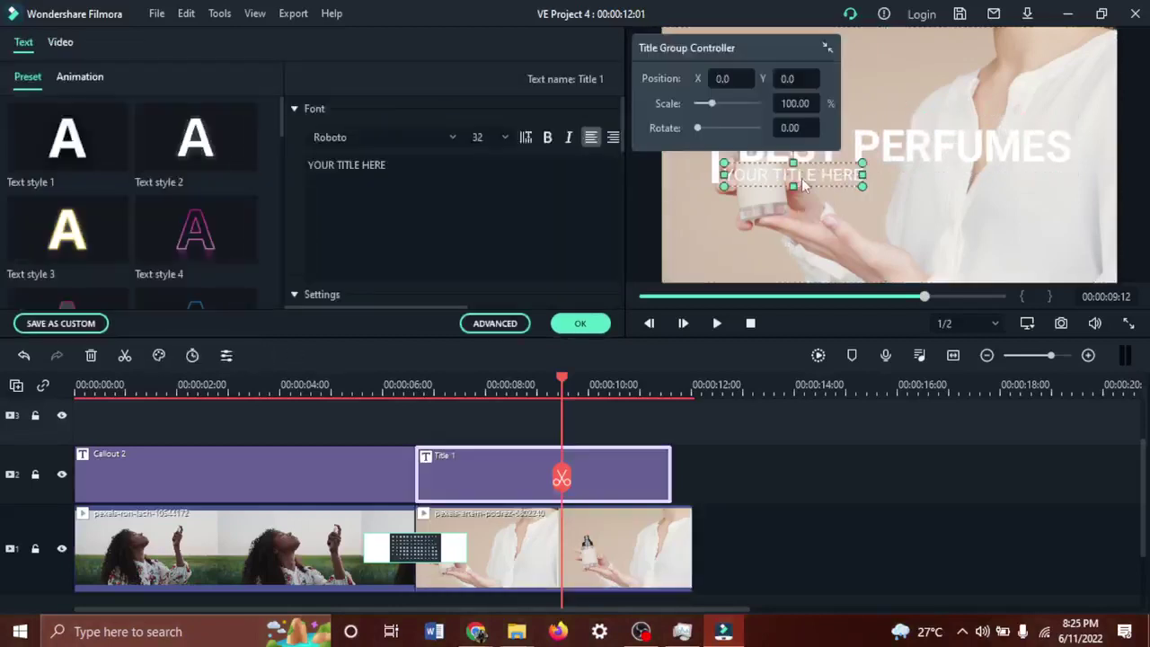
drag(801, 175, 814, 186)
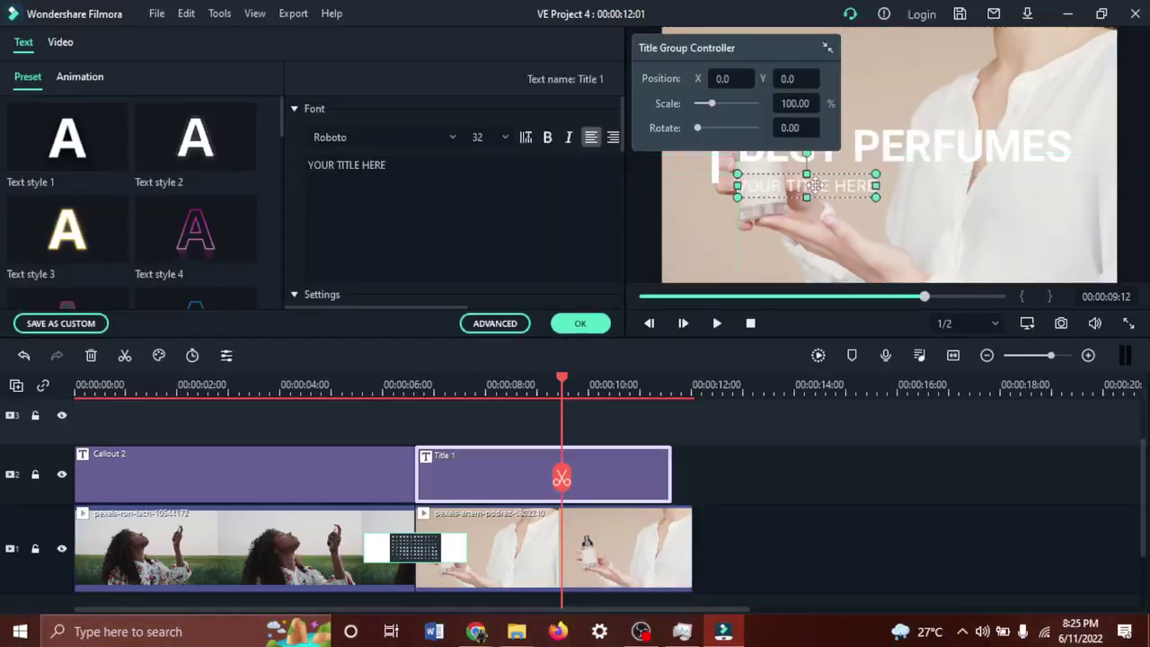
click(450, 165)
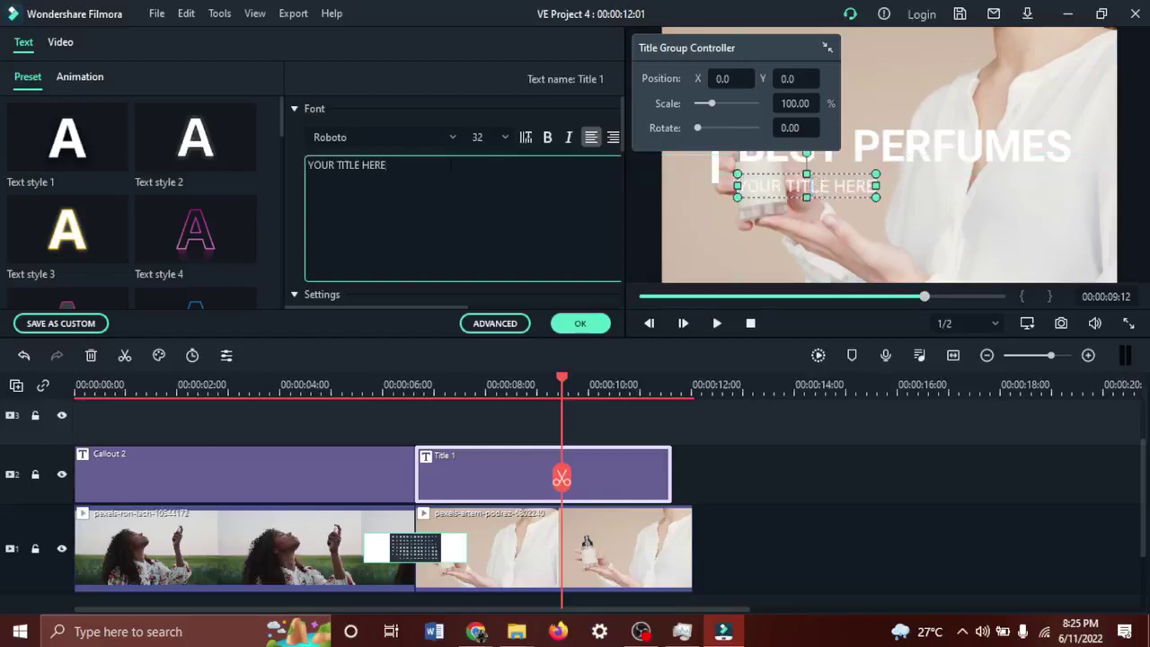
key(ctrl+a)
text(IN LAGO)
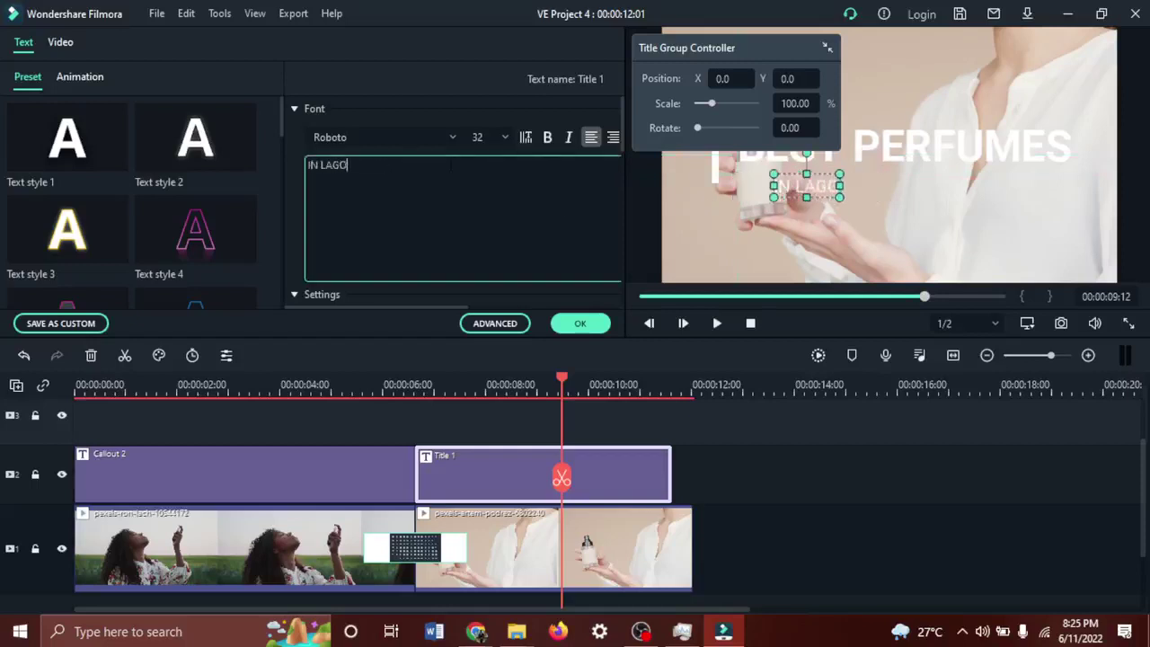
text(S)
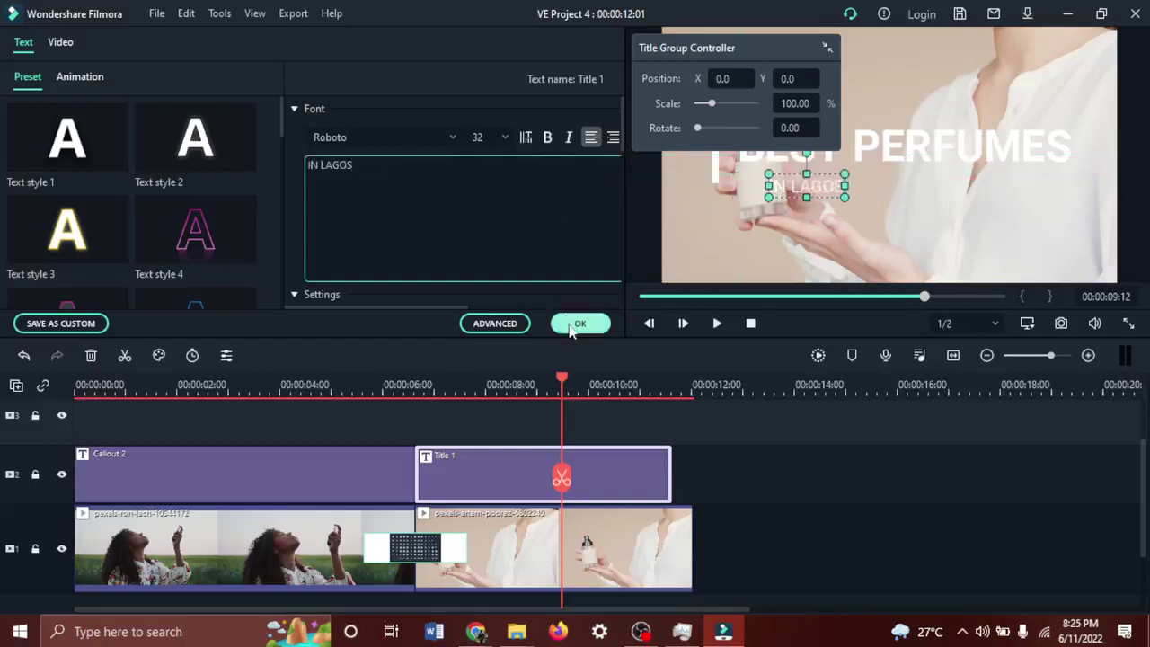
click(569, 328)
Nudge IN LAGOS up and left under BEST PERFUMES and extend Title 1 to the clip's end.
key(Up)
key(Up)
key(Up)
key(Up)
key(Up)
key(Up)
key(Up)
key(Up)
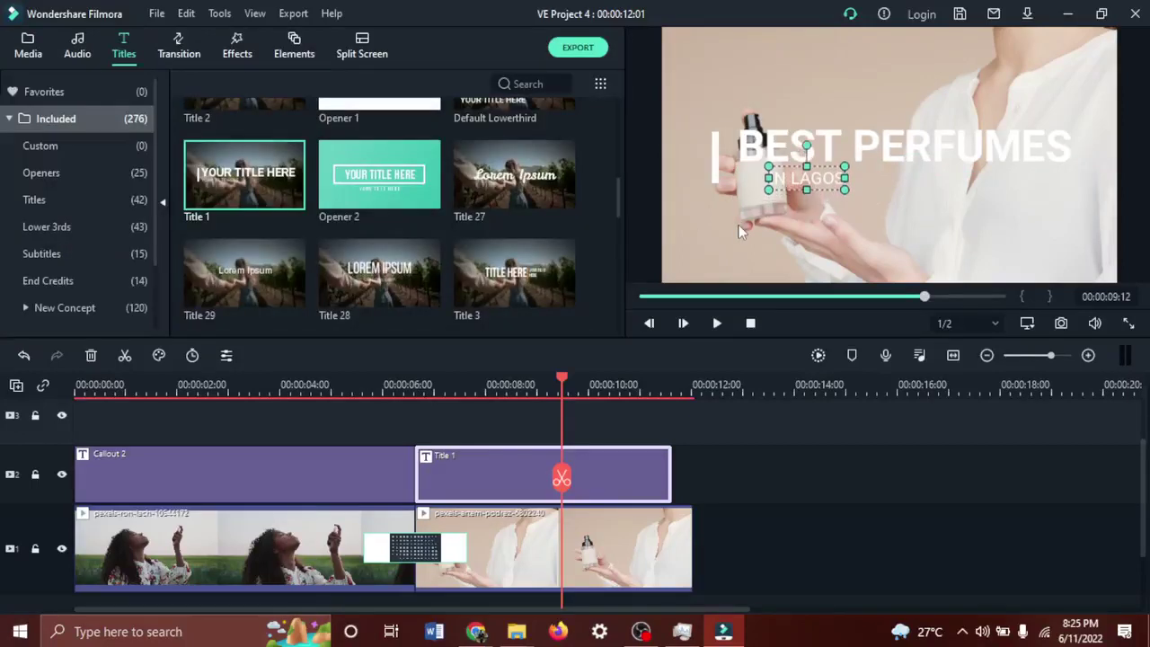
key(Left)
key(Left)
key(Left)
key(Left)
key(Left)
key(Left)
key(Left)
key(Left)
key(Left)
key(Left)
key(Left)
key(Left)
key(Left)
key(Left)
key(Left)
key(Left)
key(Left)
key(Left)
key(Left)
key(Left)
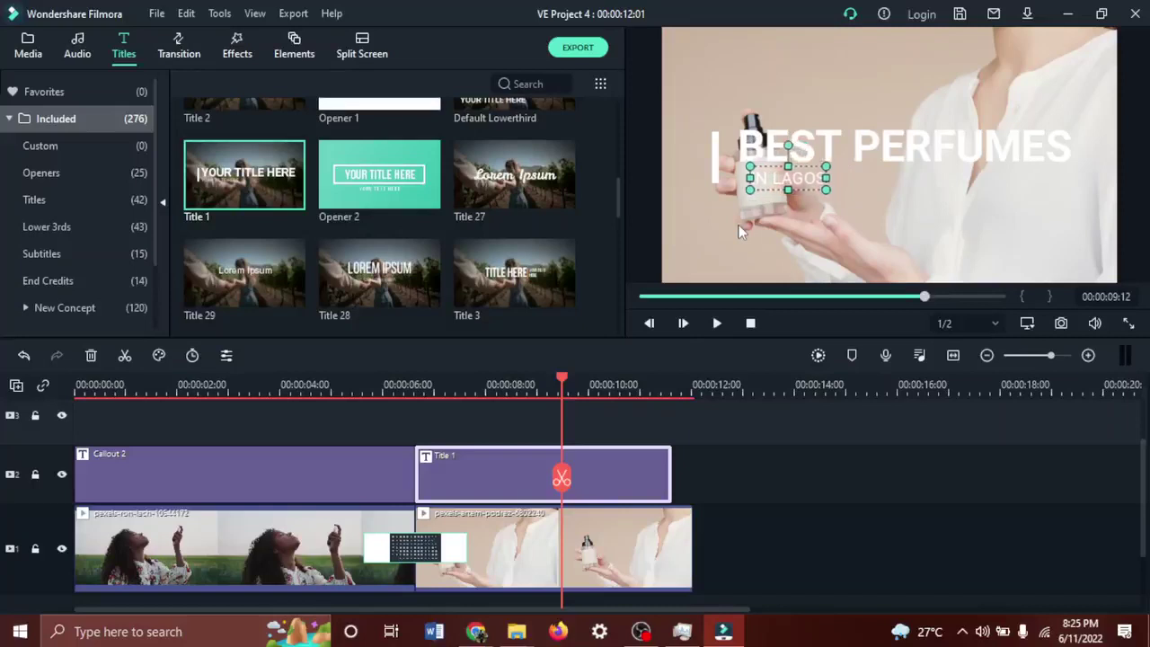
key(Left)
key(Left)
key(Left)
key(Left)
key(Left)
key(Left)
key(Left)
key(Left)
key(Left)
key(Left)
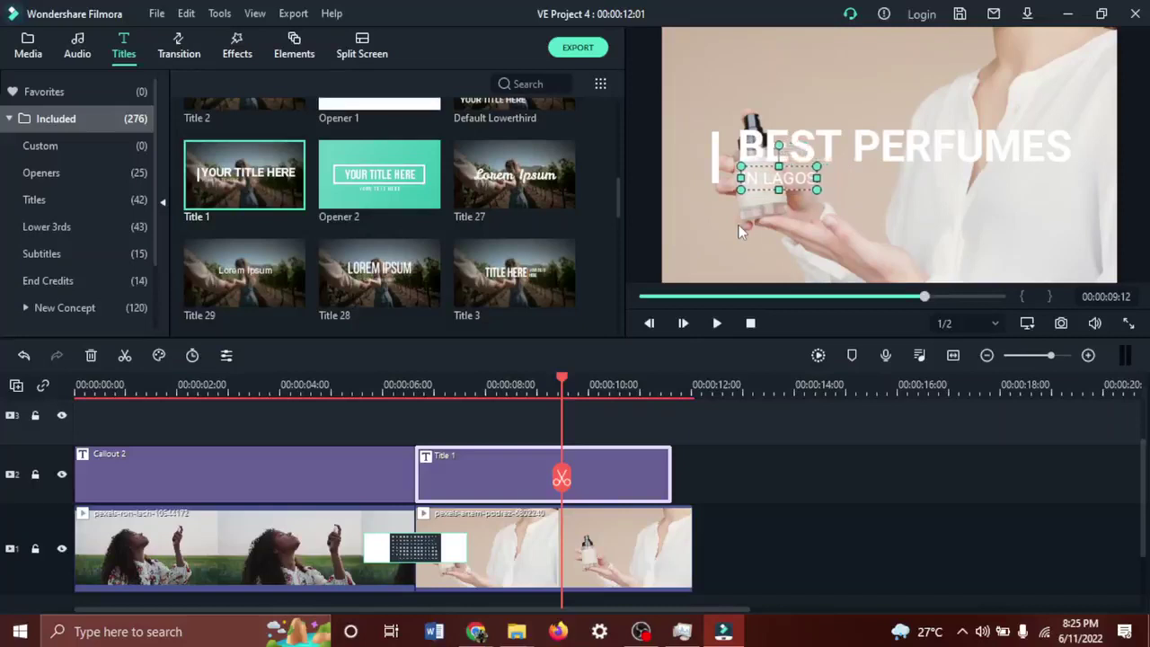
click(560, 477)
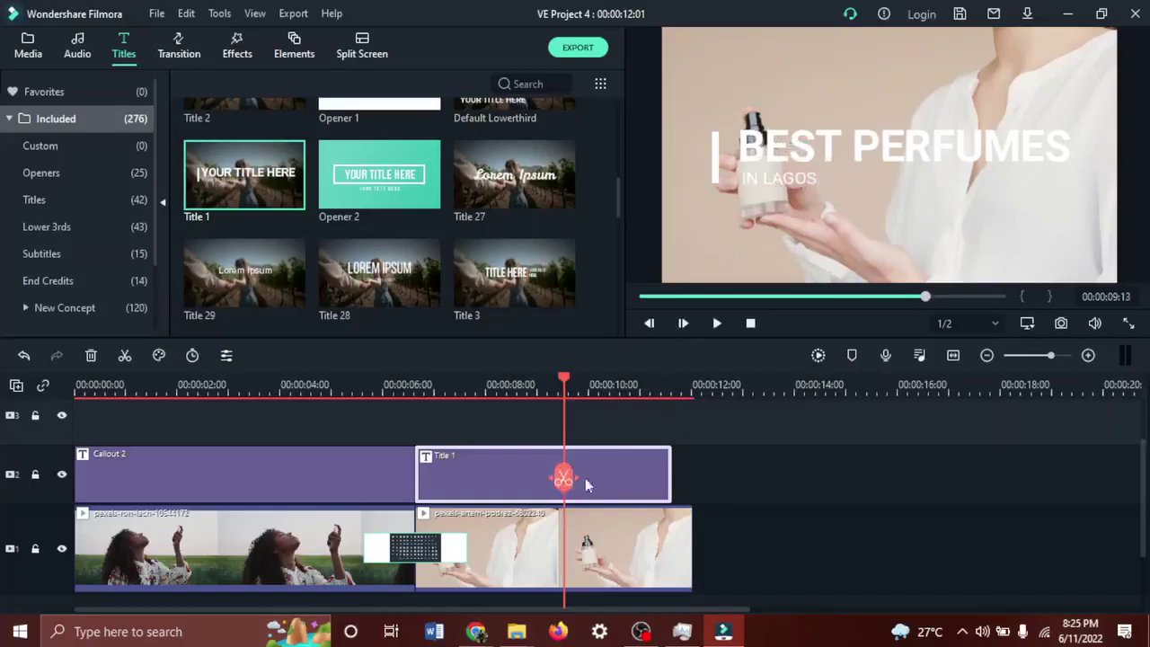
drag(672, 477, 691, 475)
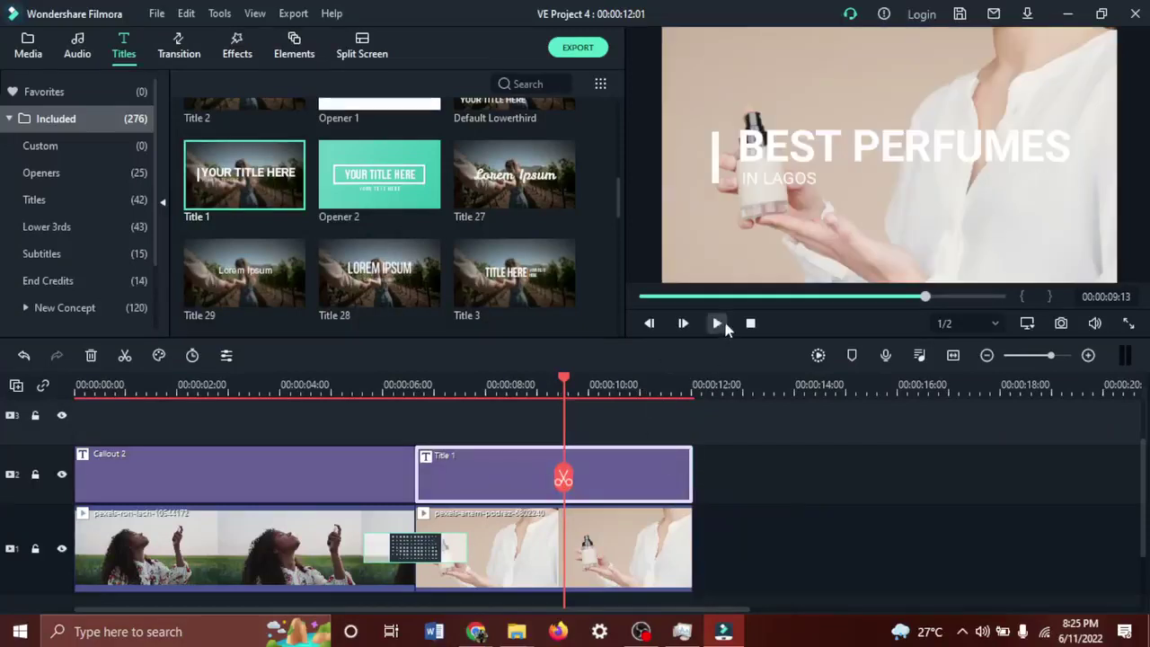
Play the project preview from the start to review the titled perfume clip.
click(723, 325)
click(751, 324)
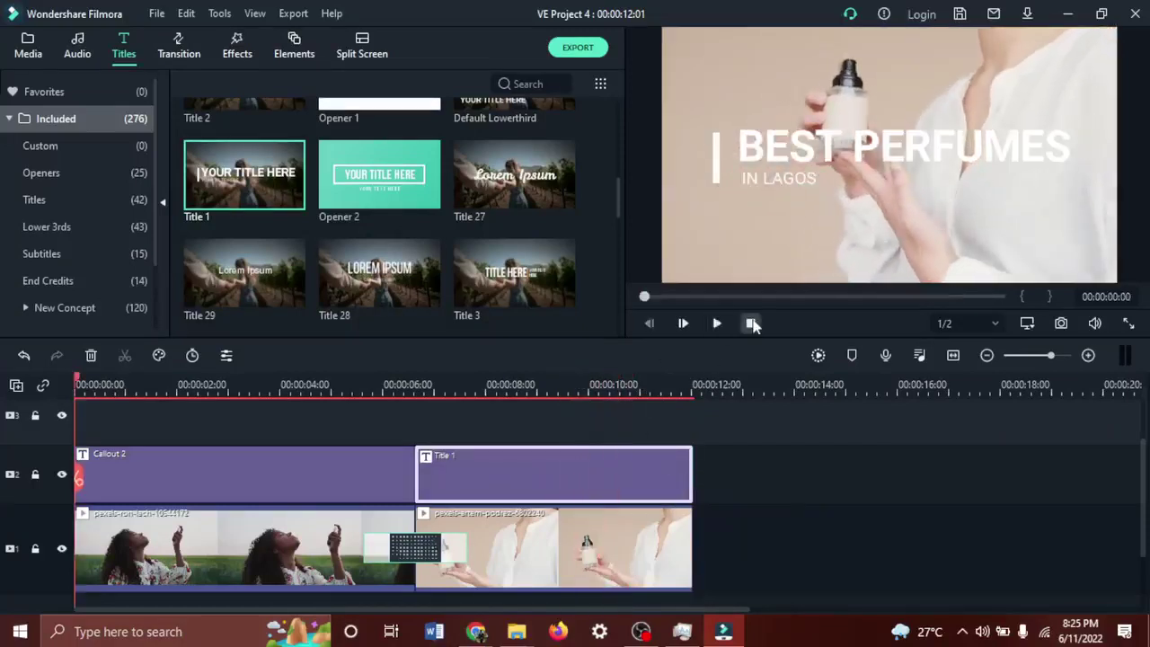
click(718, 325)
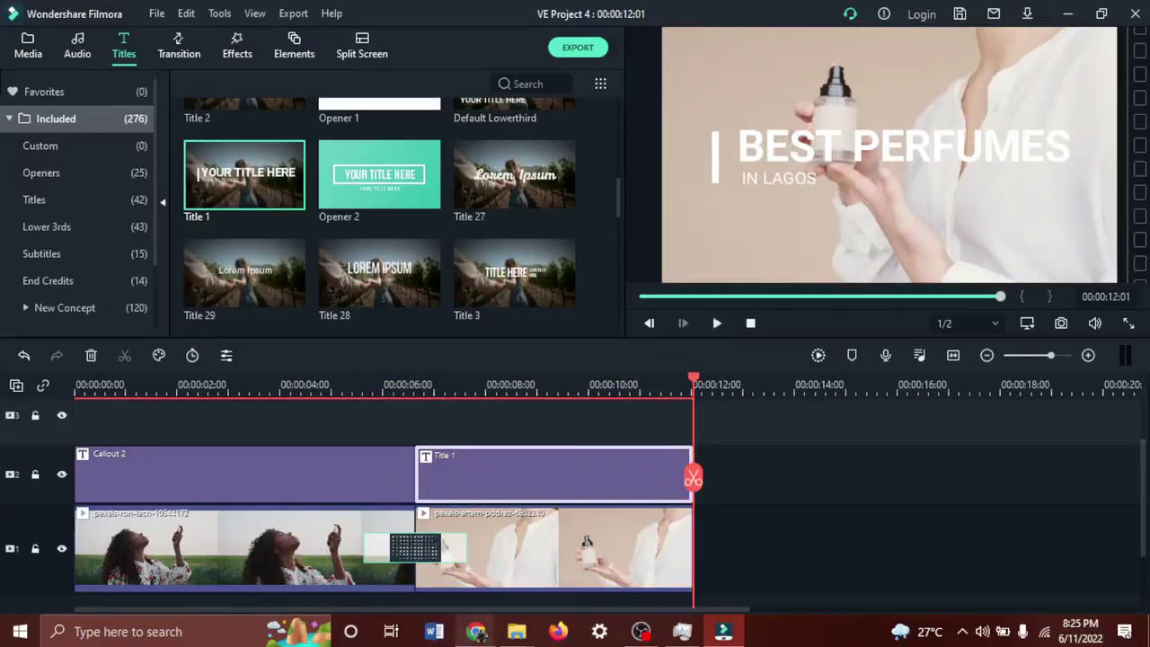
Read the Meet call chat, then open the Pexels female hands fragrance video page.
mouse_move(475, 632)
click(404, 586)
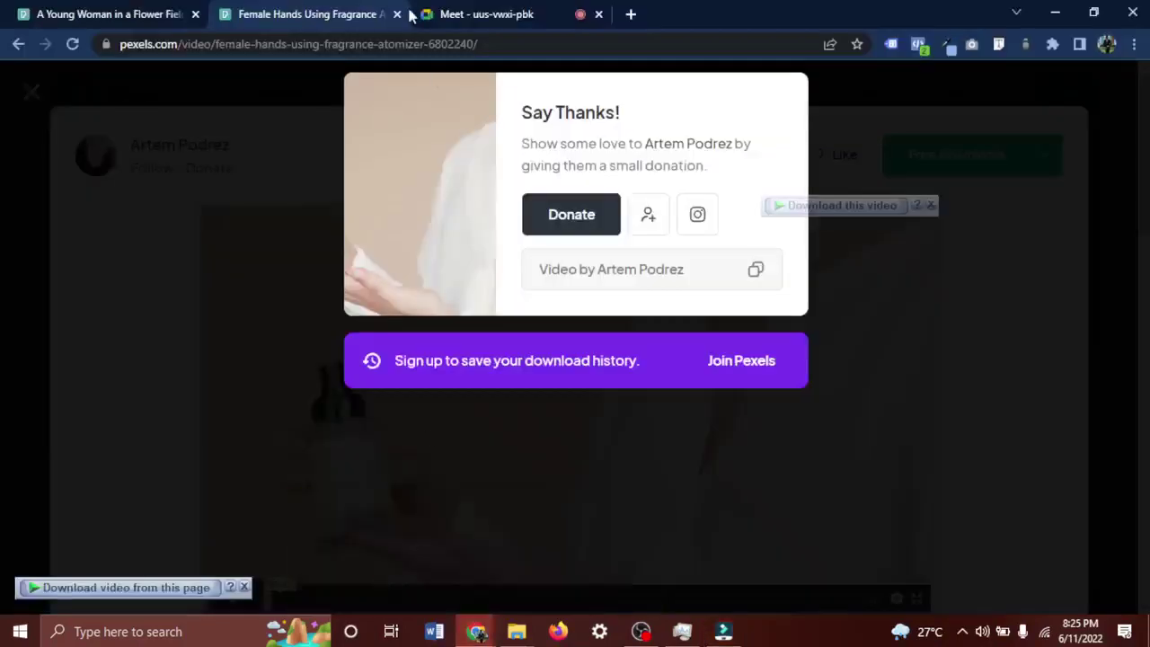
click(143, 13)
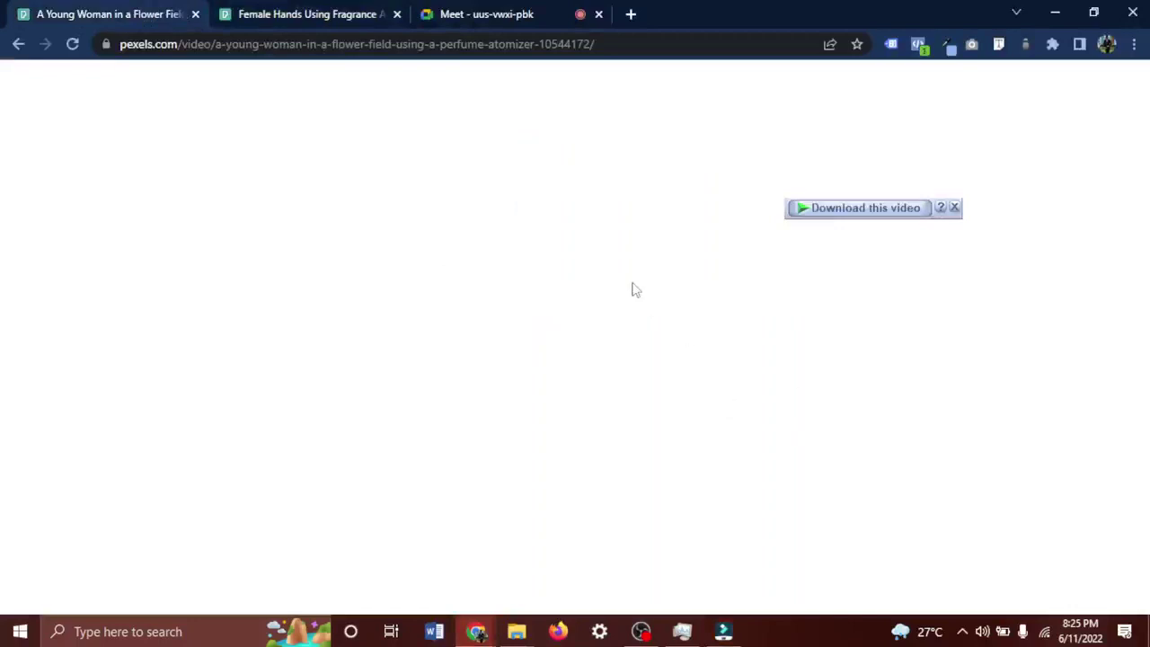
click(463, 18)
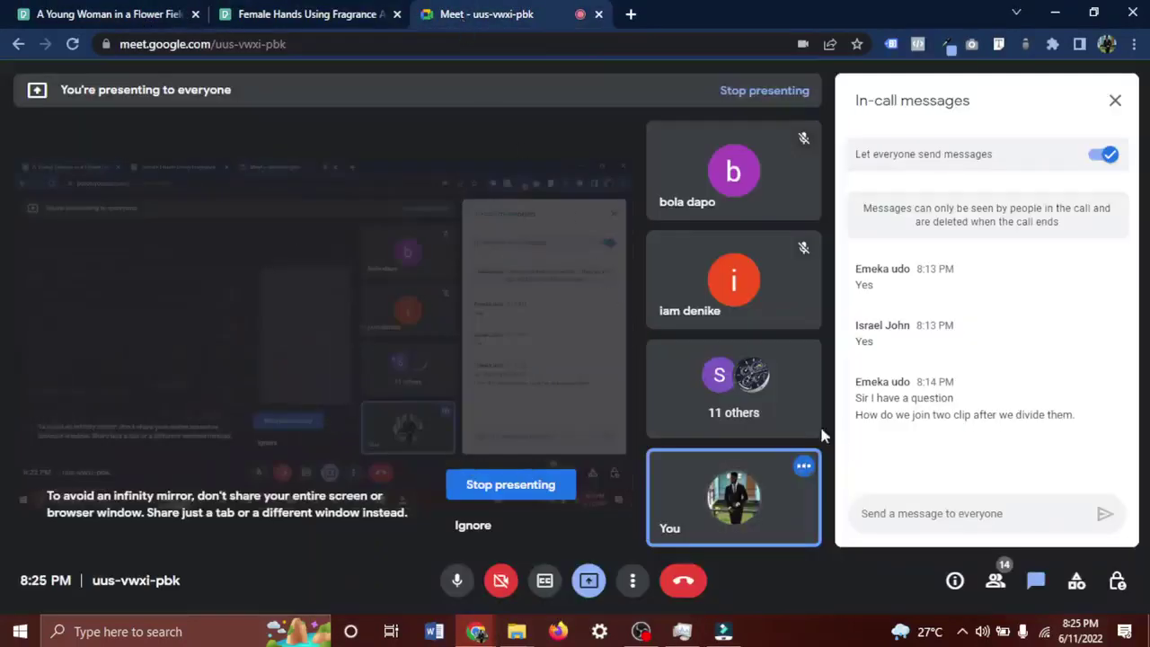
click(907, 521)
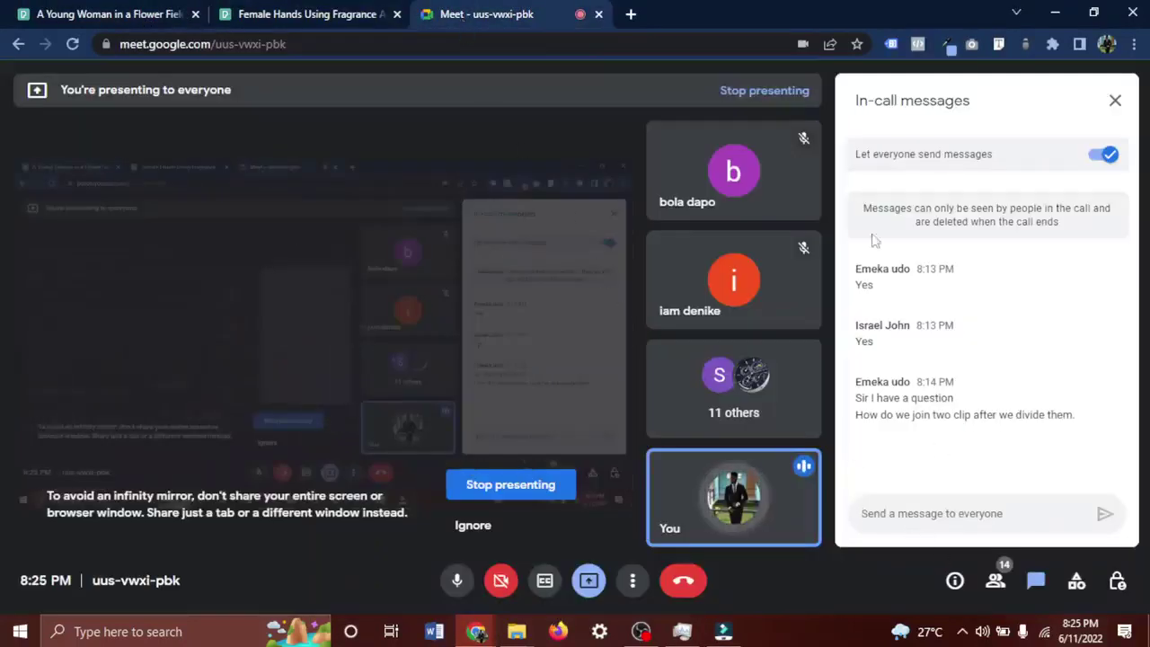
click(303, 13)
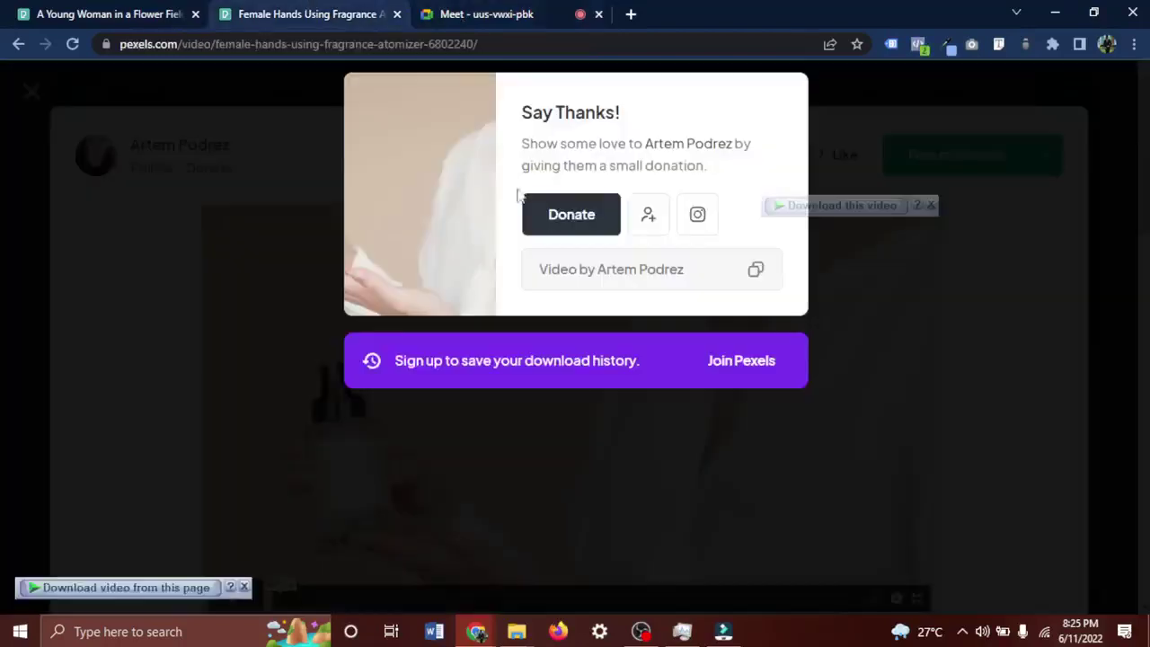
click(908, 167)
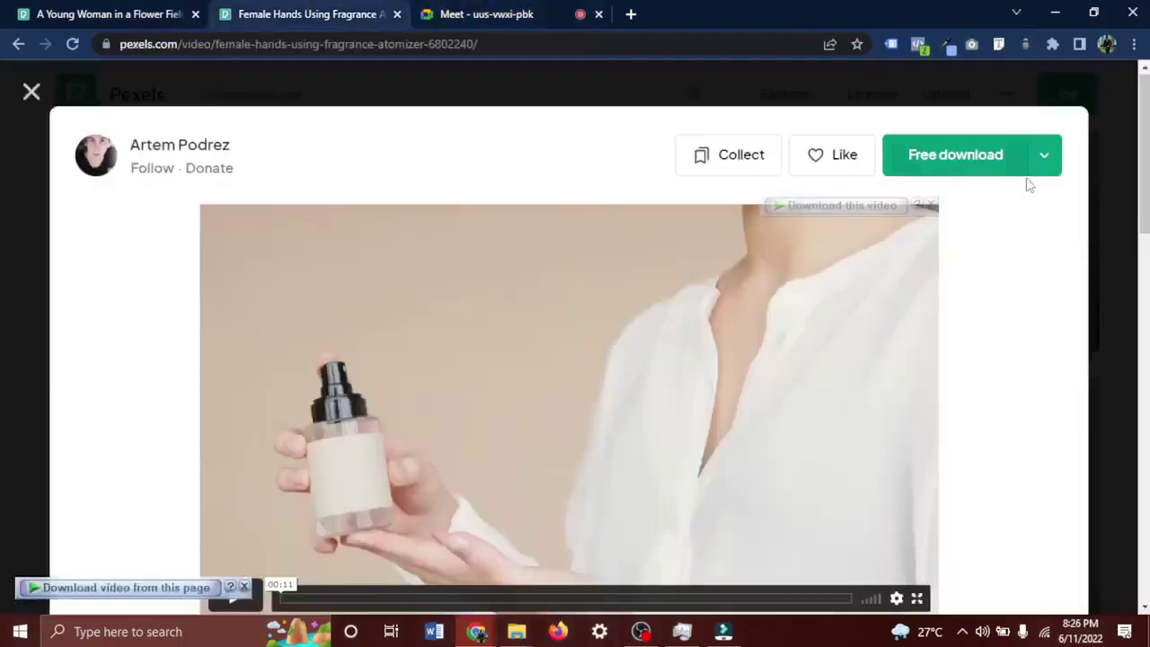
Close the open video and replace the spray perfume search with 'contact us'.
click(1098, 115)
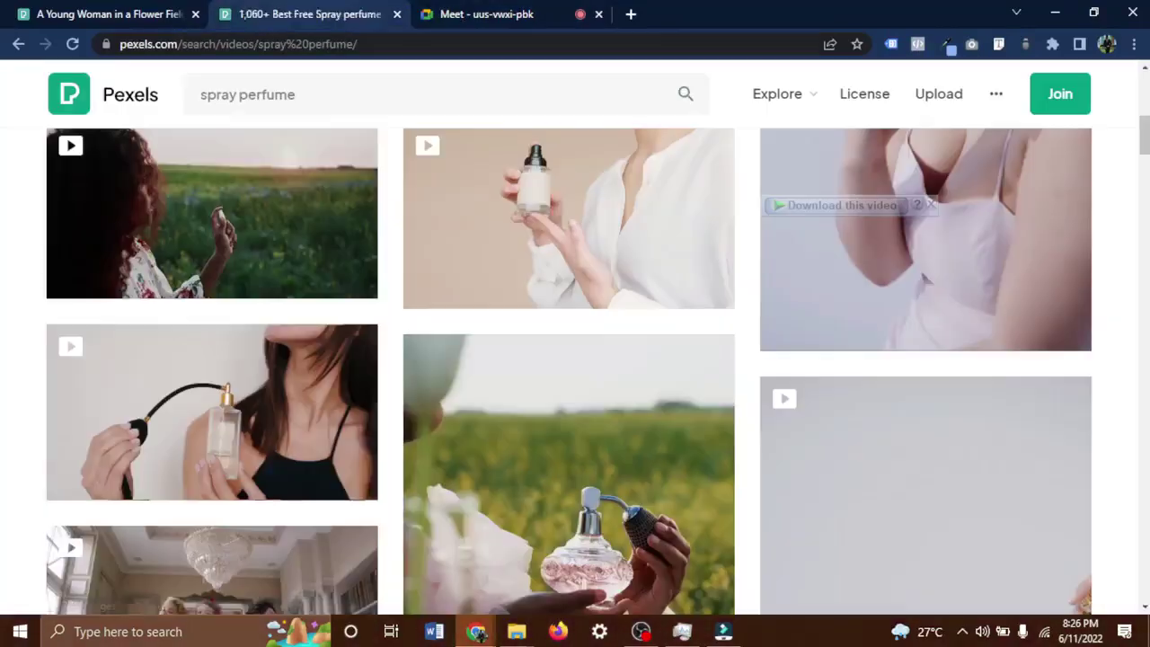
click(381, 90)
key(ctrl+a)
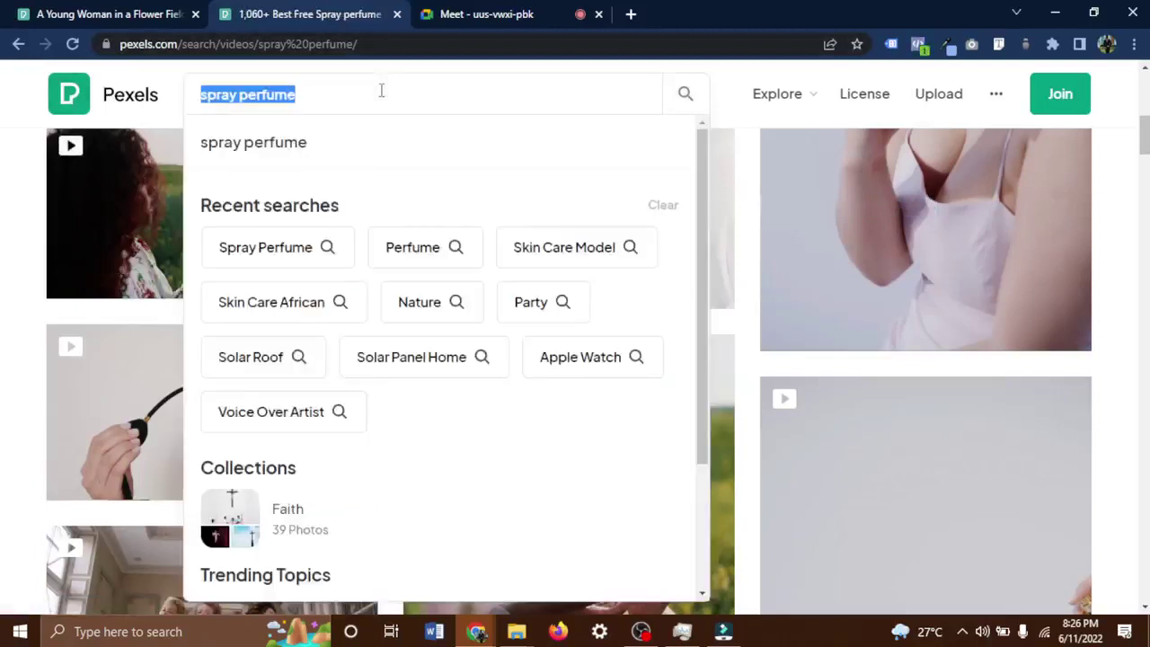
text(con)
key(BackSpace)
key(BackSpace)
key(BackSpace)
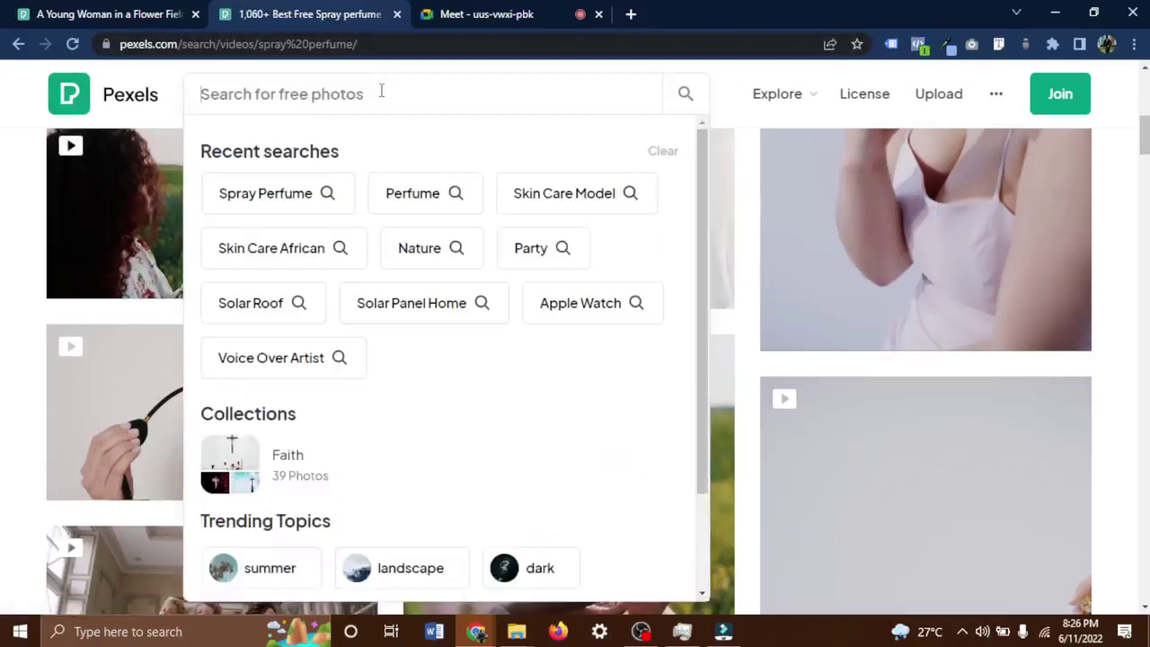
text(c)
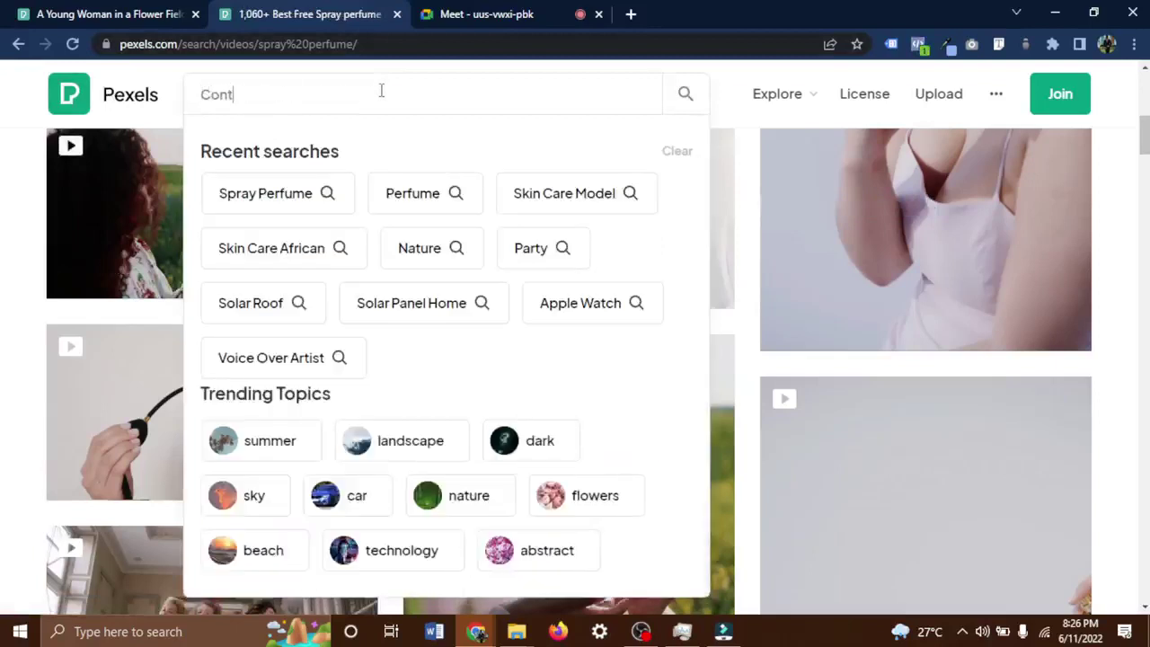
text(ontact us)
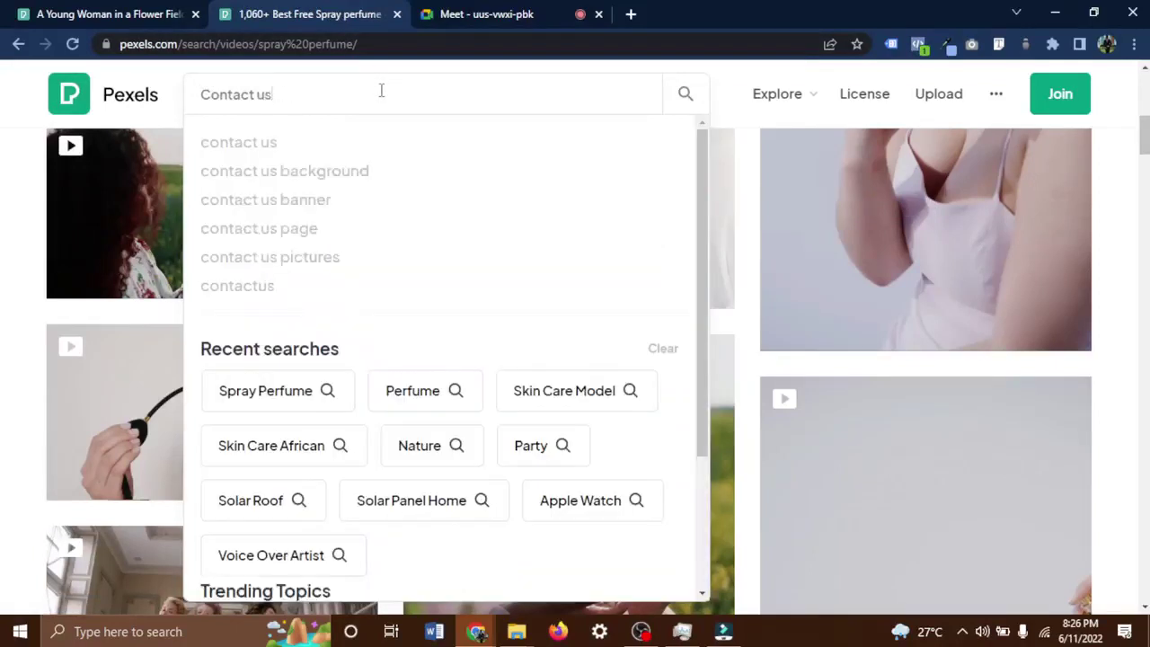
key(Return)
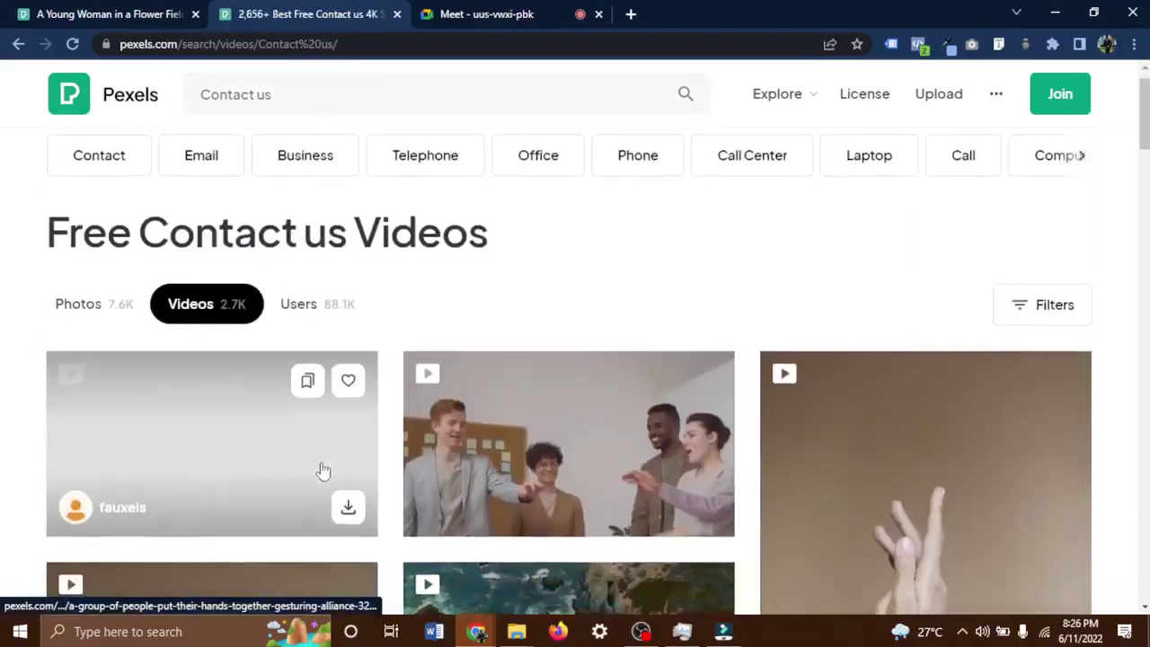
Scroll through the roughly 2.7K Contact us video results and back to the top.
scroll(323, 470, down, 4)
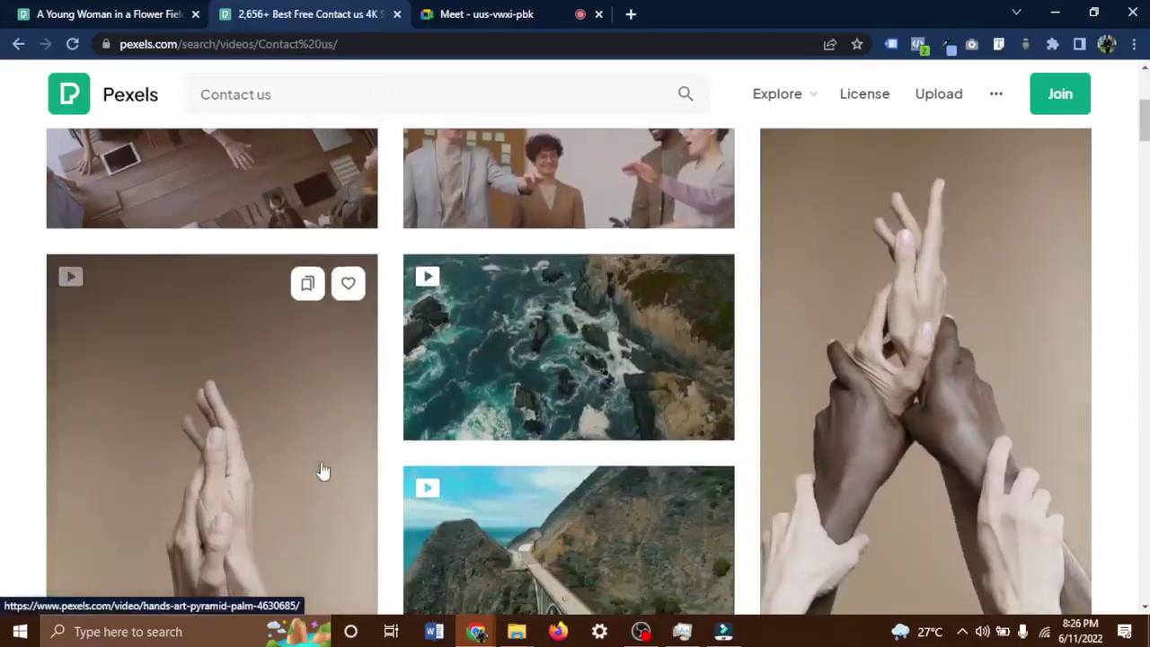
scroll(324, 471, down, 7)
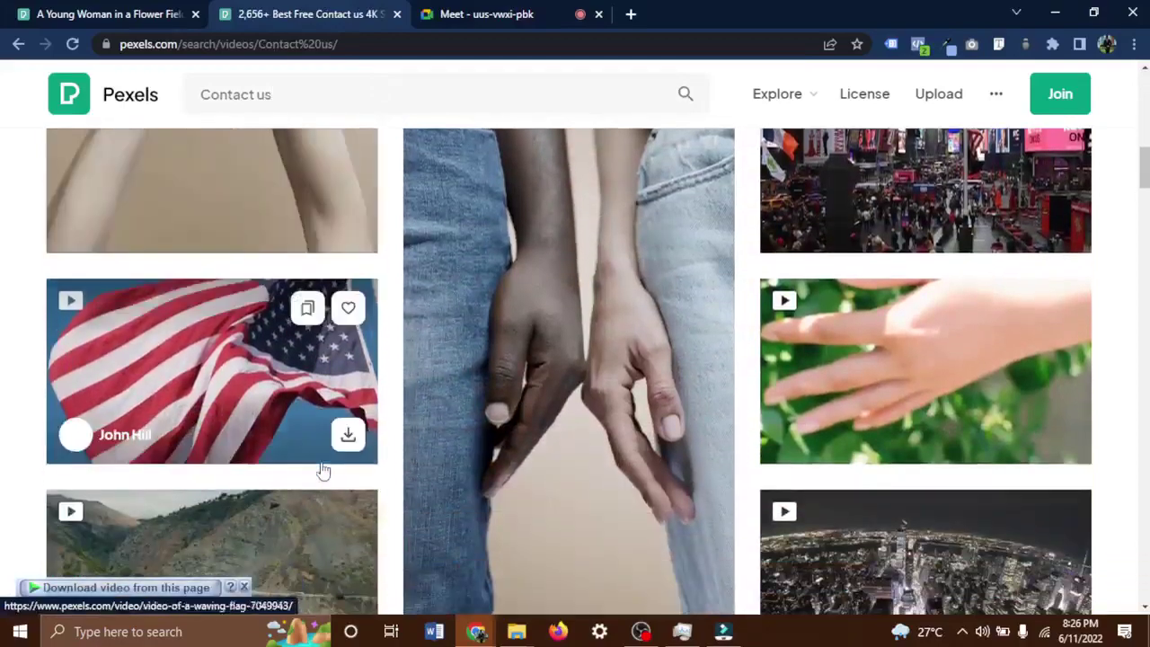
scroll(324, 470, down, 7)
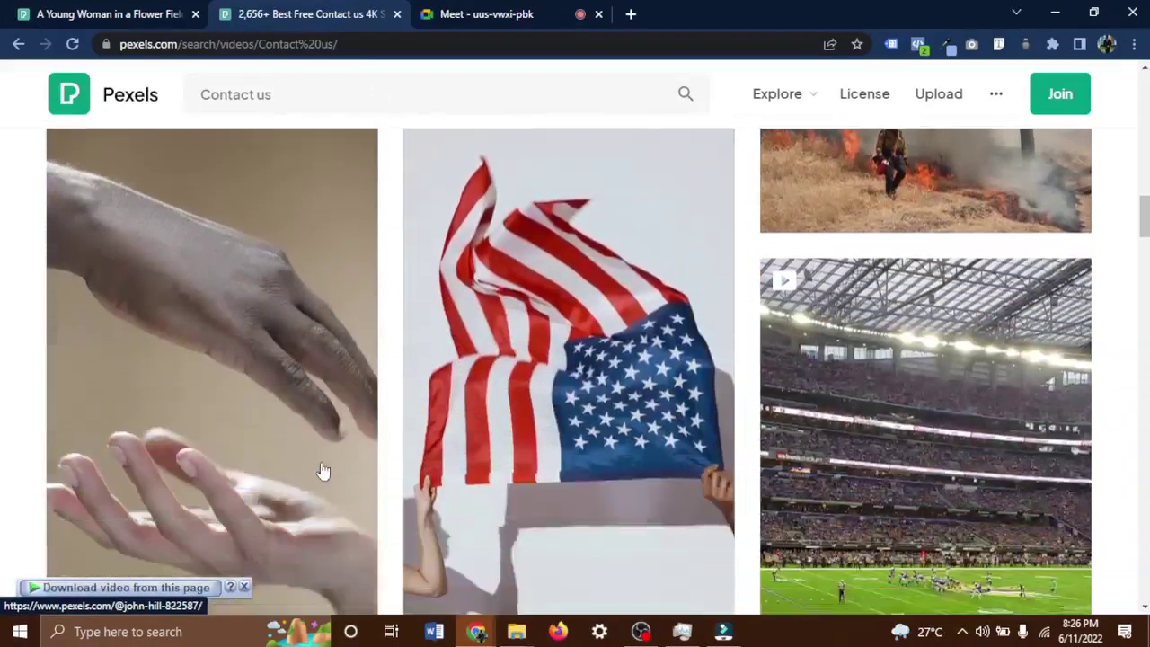
scroll(323, 471, down, 7)
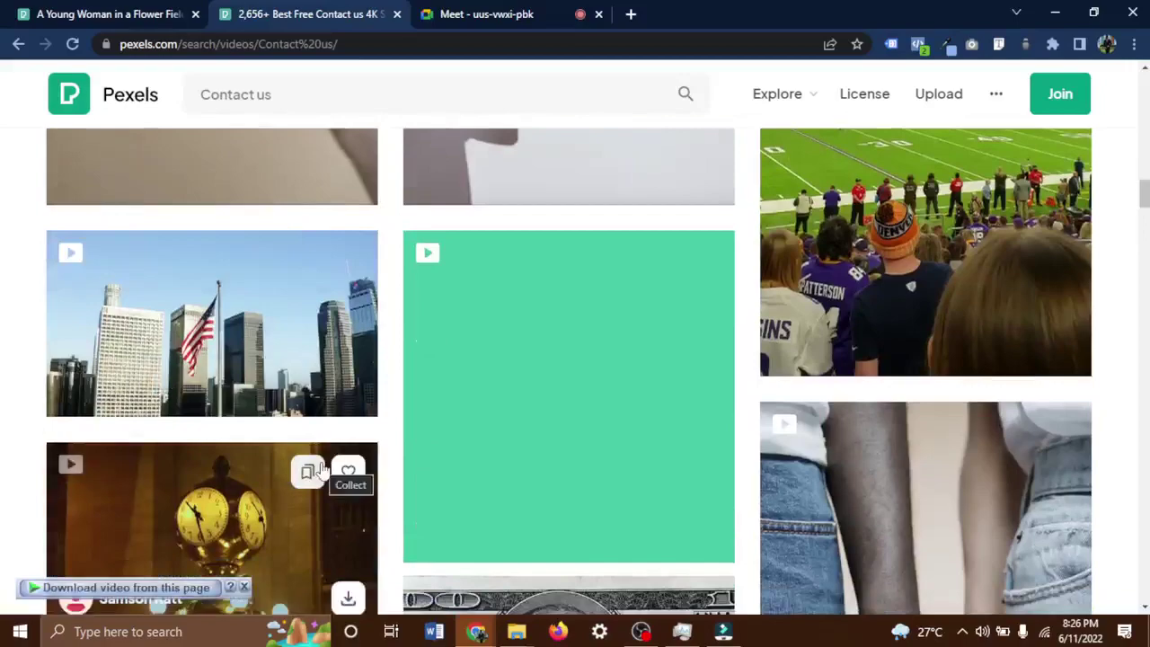
scroll(323, 471, down, 7)
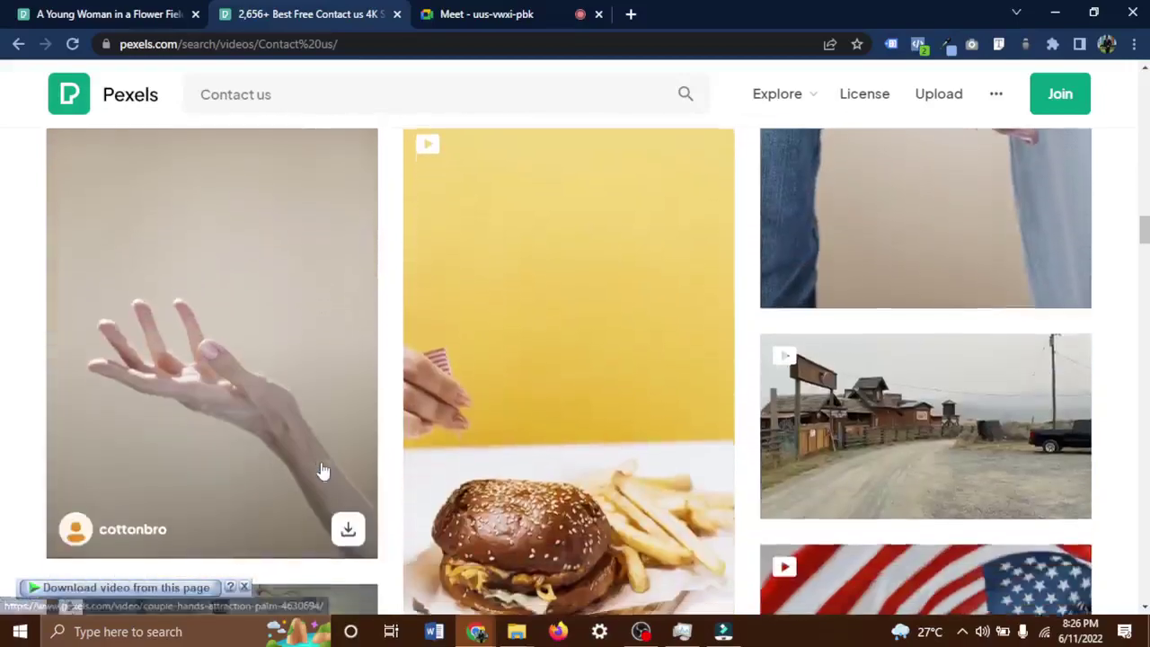
scroll(323, 470, down, 7)
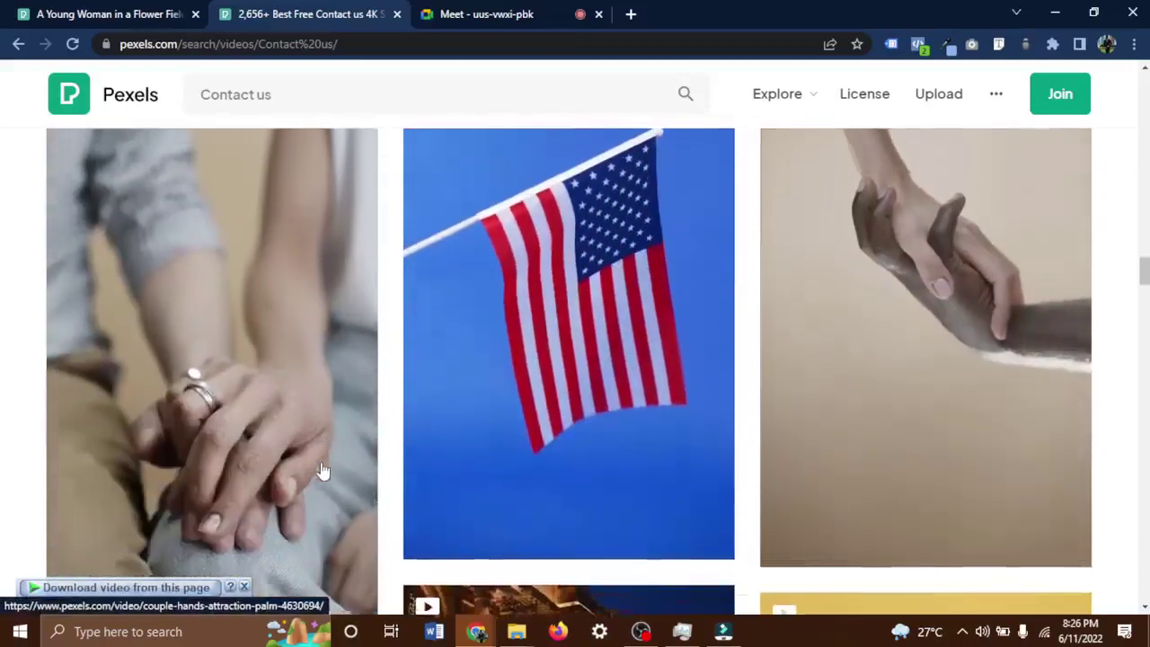
scroll(324, 471, up, 5)
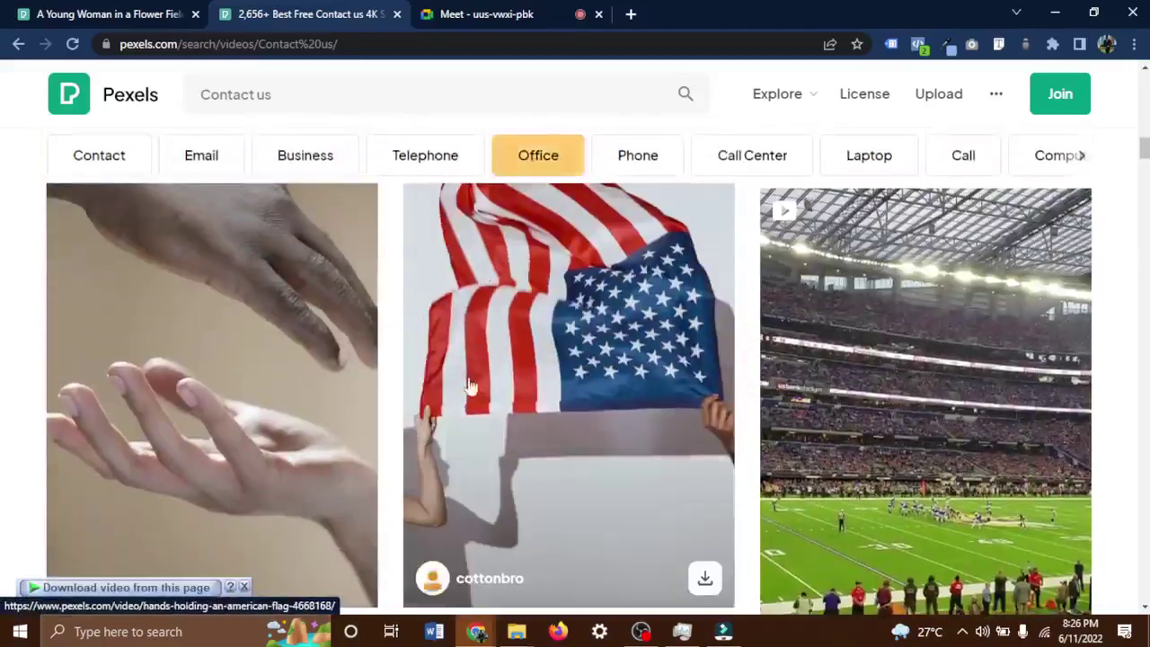
scroll(467, 386, up, 9)
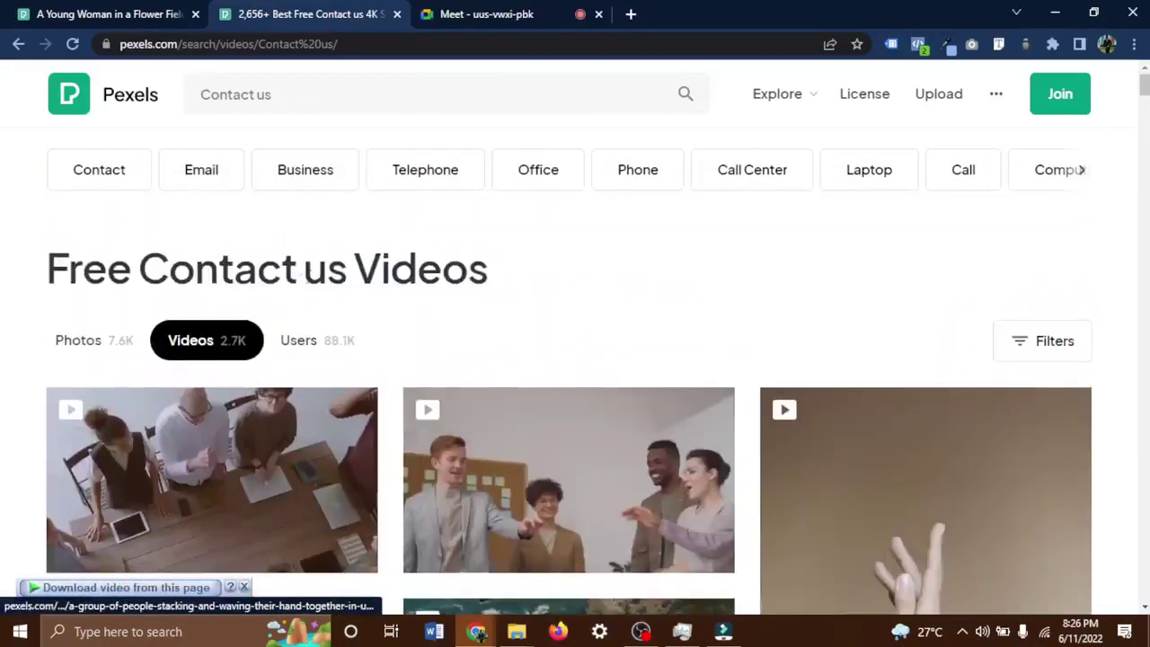
Switch the Contact us results to Photos and open the red corded telephone photo.
click(124, 346)
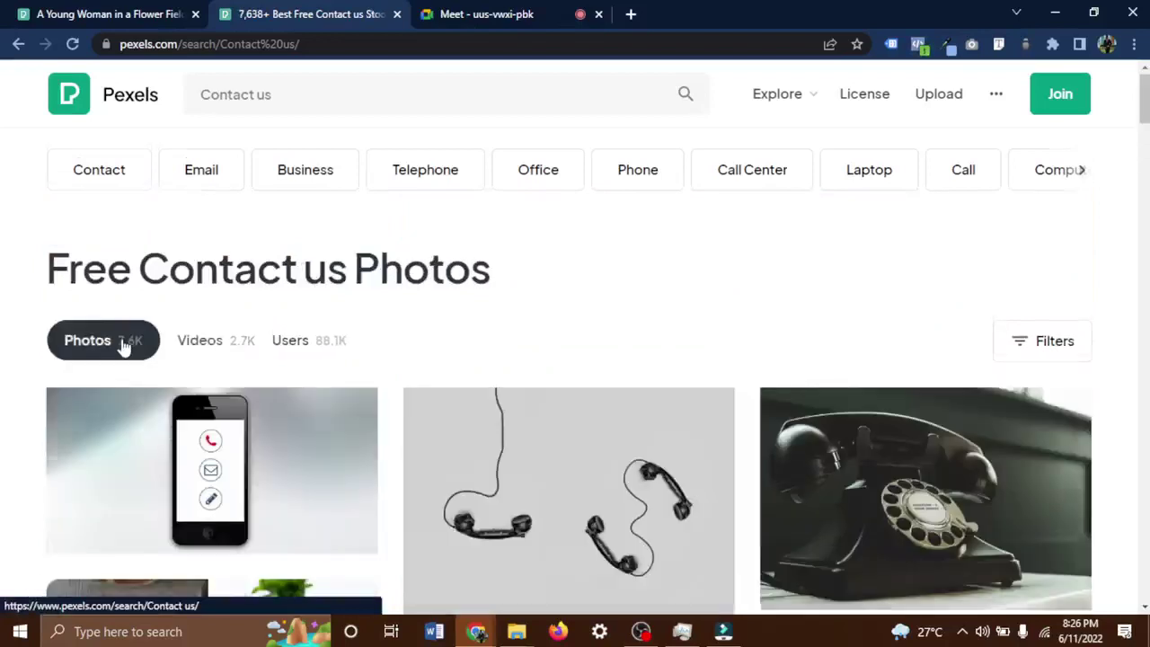
scroll(126, 345, down, 3)
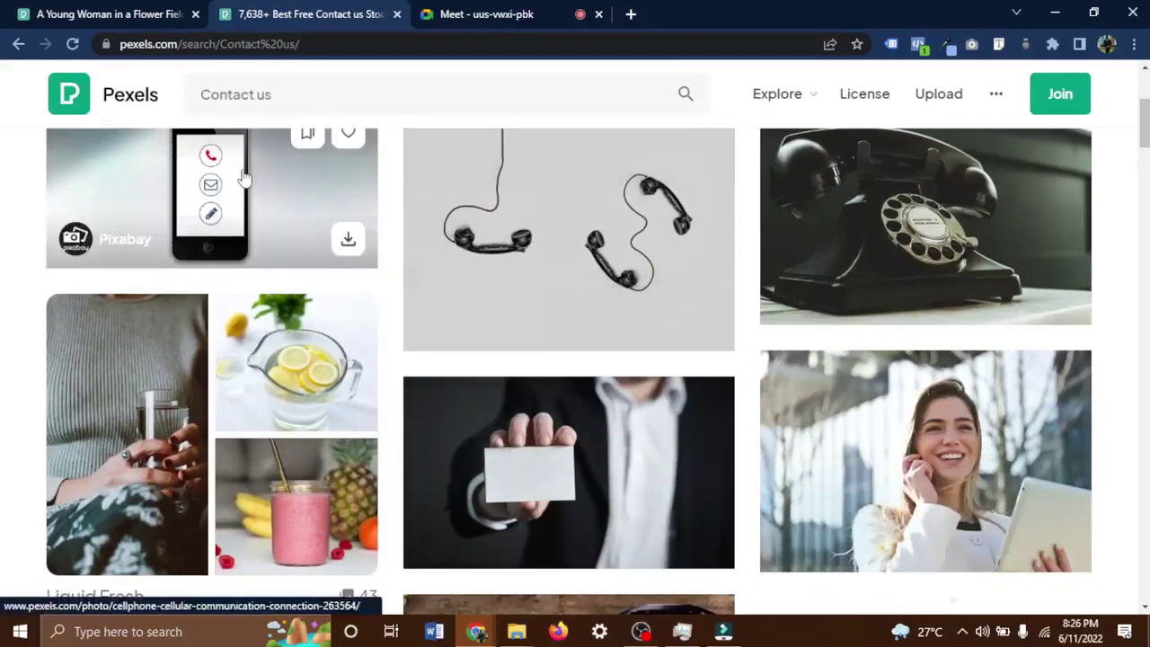
scroll(525, 386, down, 2)
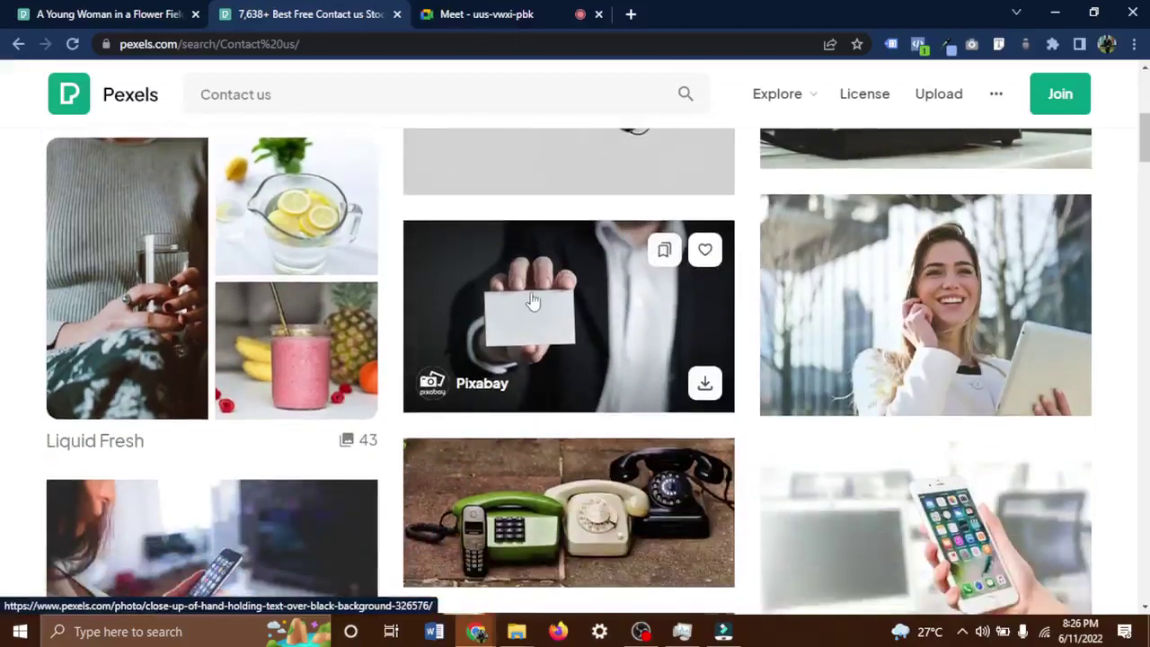
scroll(533, 300, down, 3)
scroll(532, 301, down, 2)
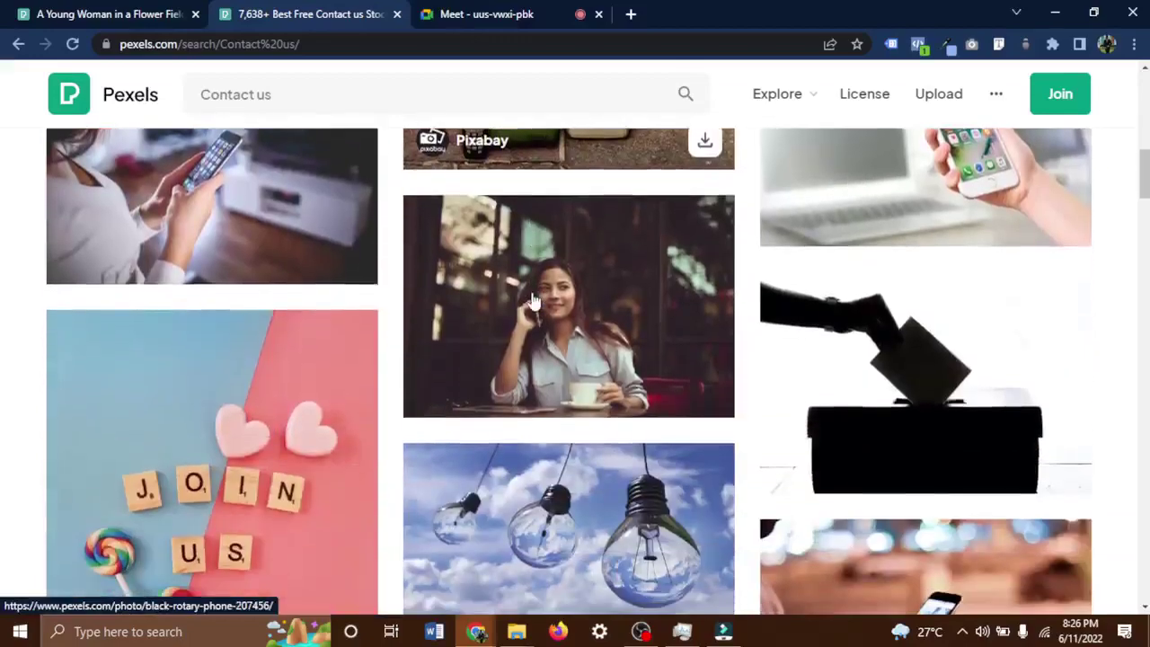
scroll(533, 301, down, 5)
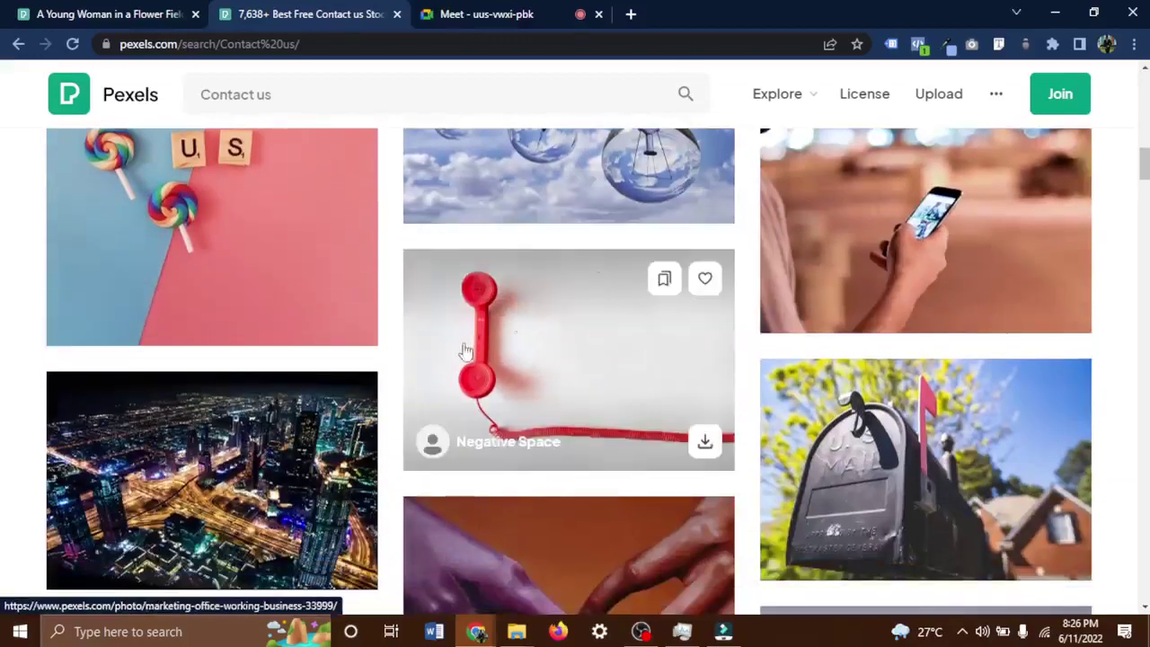
click(538, 336)
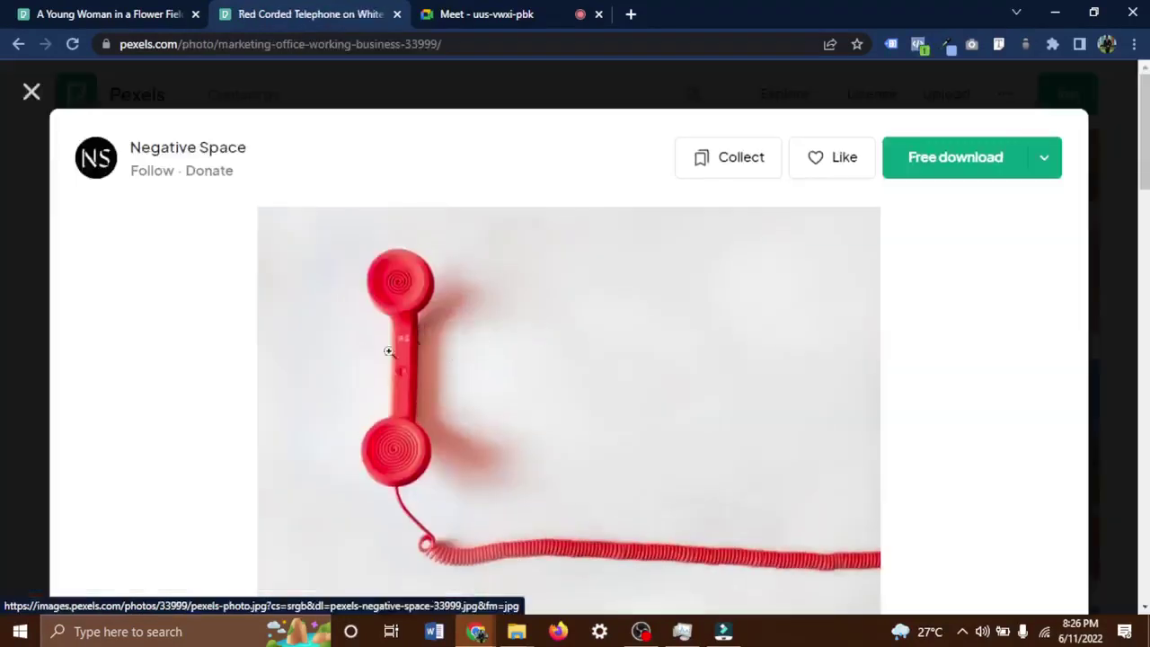
Download the telephone photo at Medium 1280×854 size.
click(1043, 157)
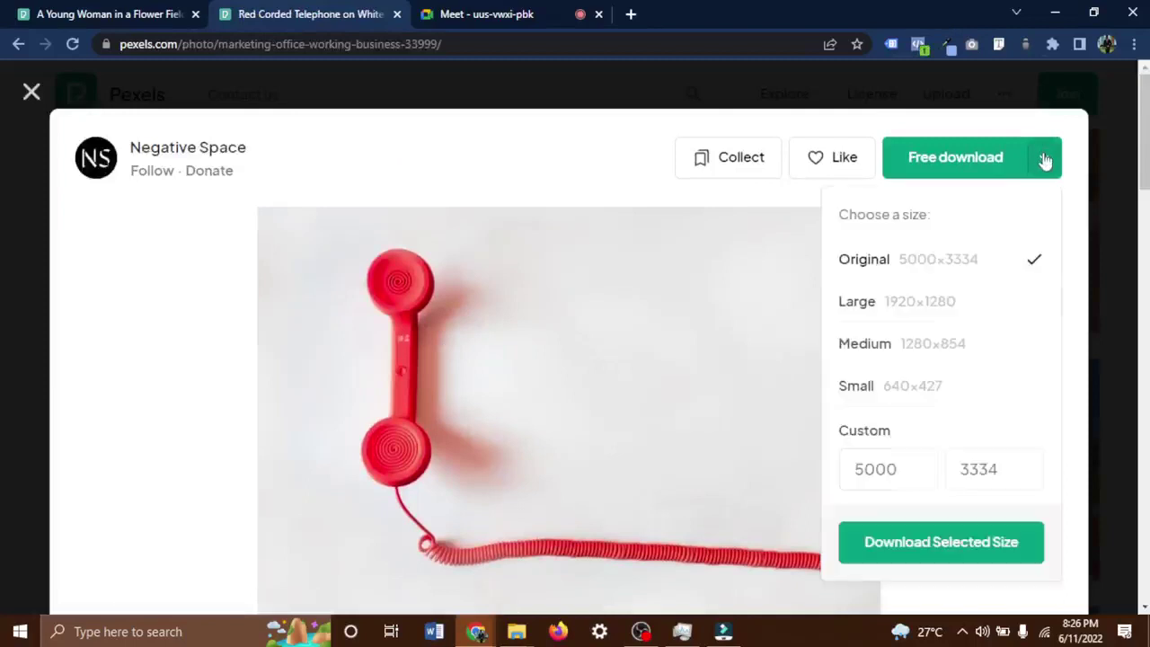
click(971, 352)
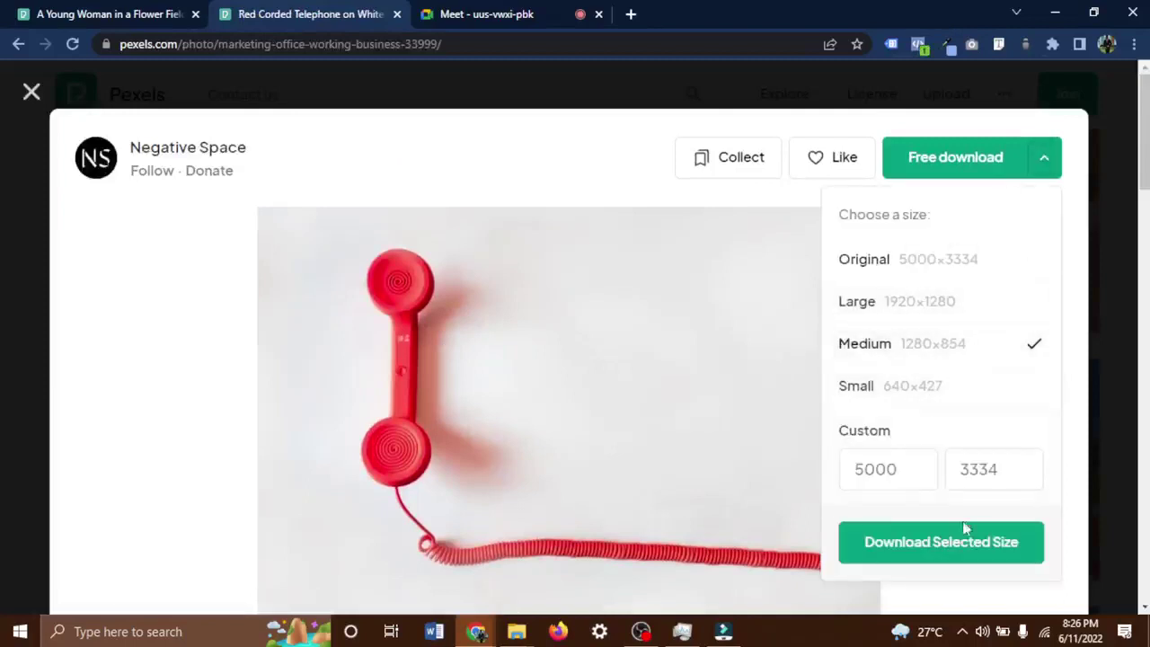
click(970, 551)
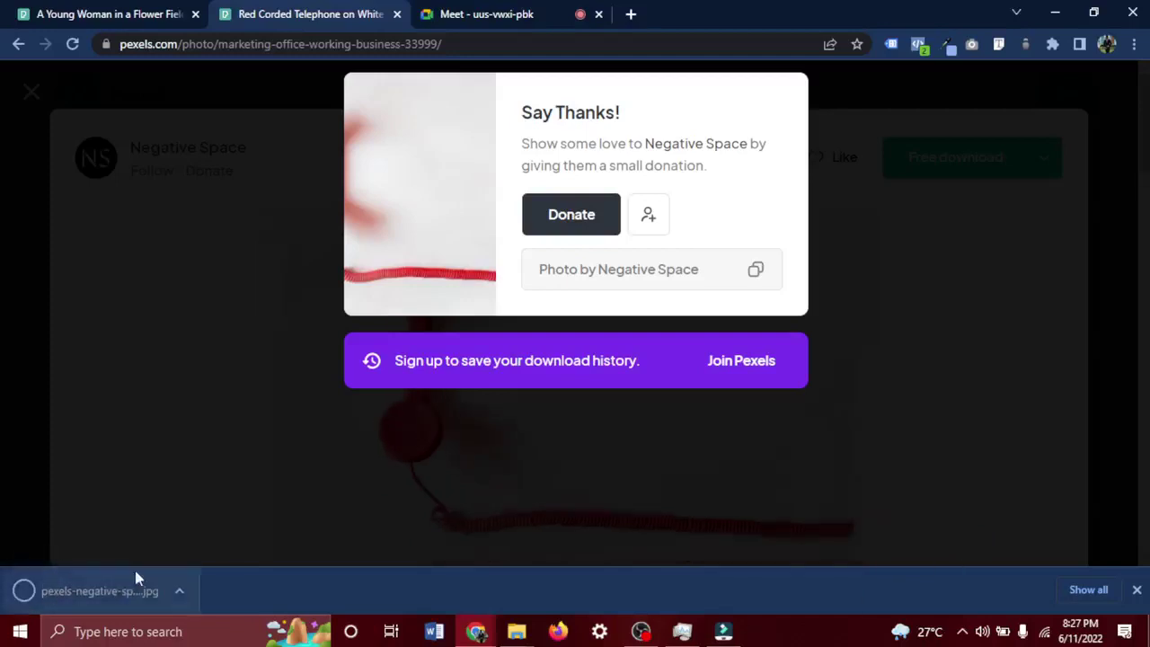
Drop the downloaded telephone JPG after the perfume clip and scale it up to fill the frame.
drag(110, 591, 780, 549)
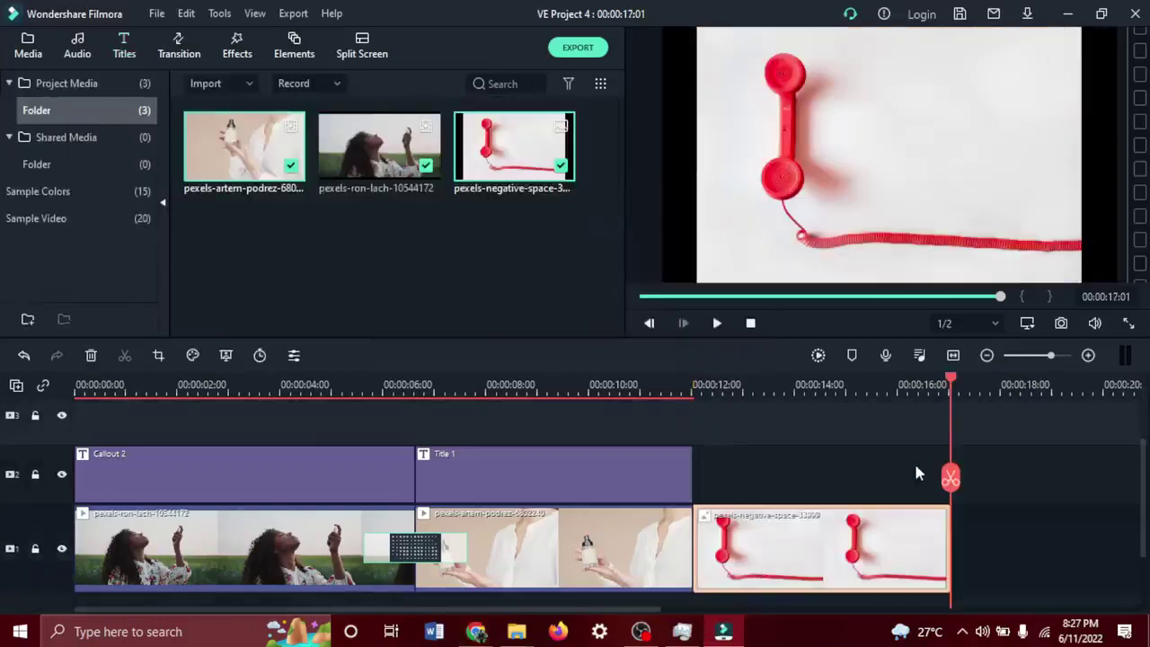
click(867, 172)
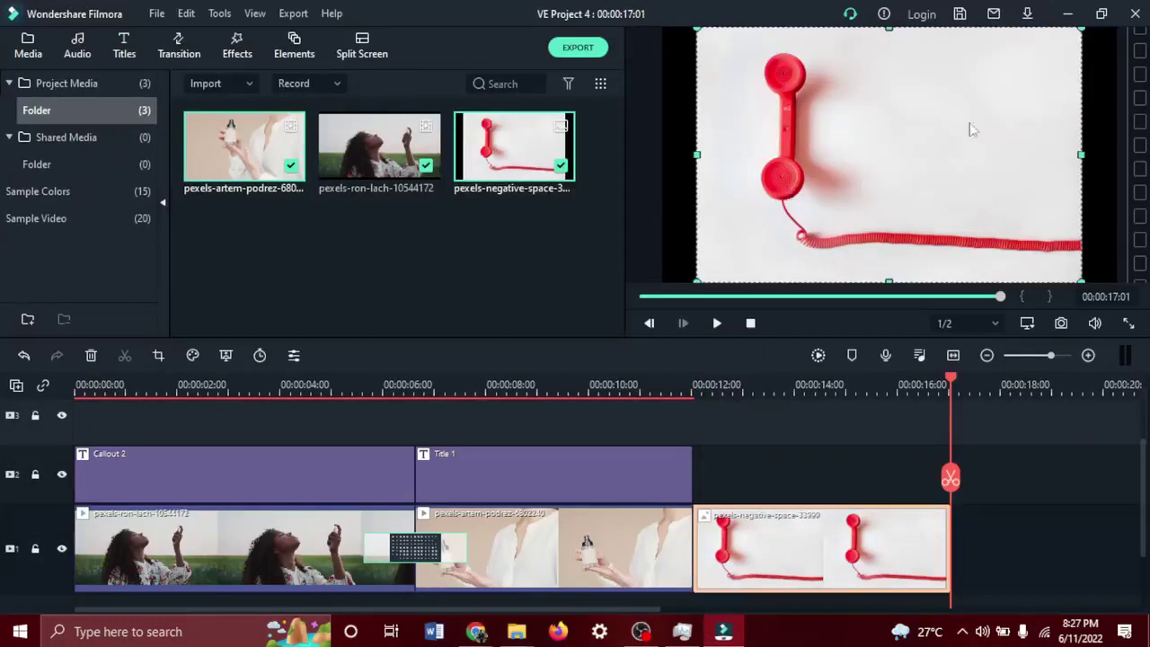
drag(693, 280, 662, 287)
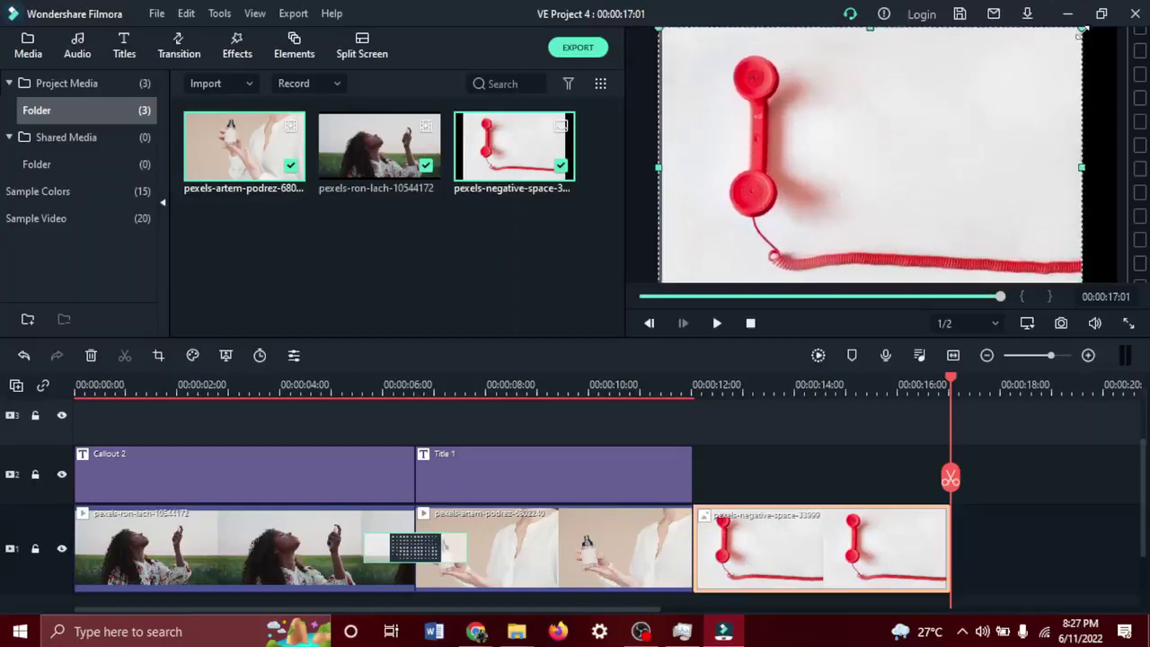
drag(1081, 32, 1125, 20)
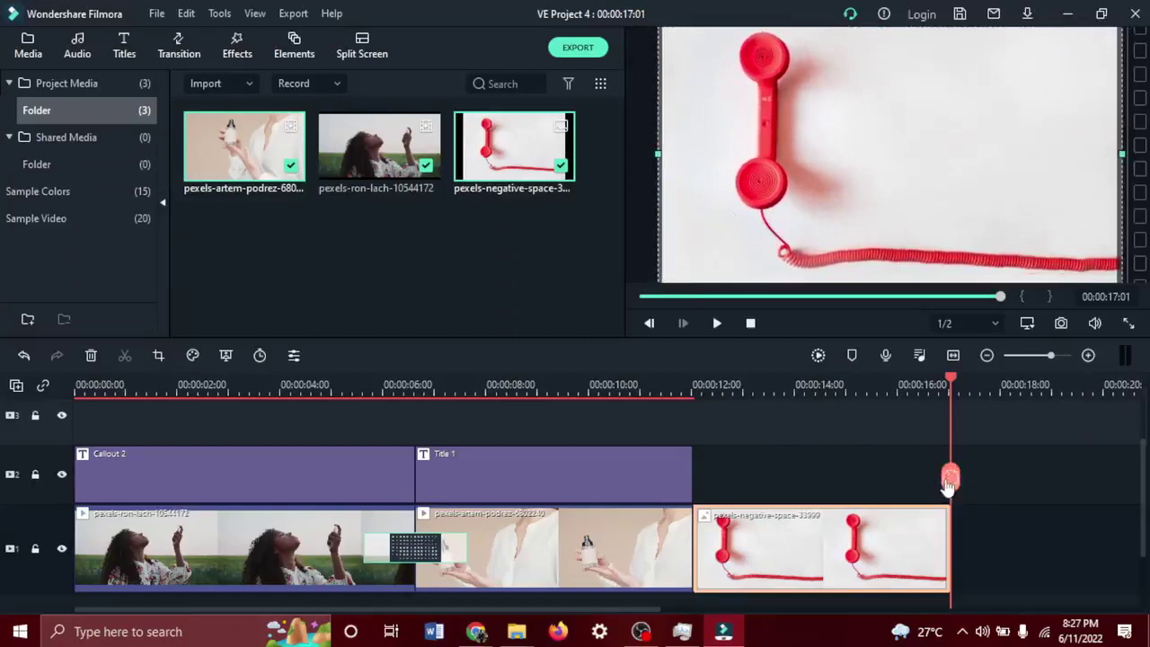
drag(951, 477, 695, 476)
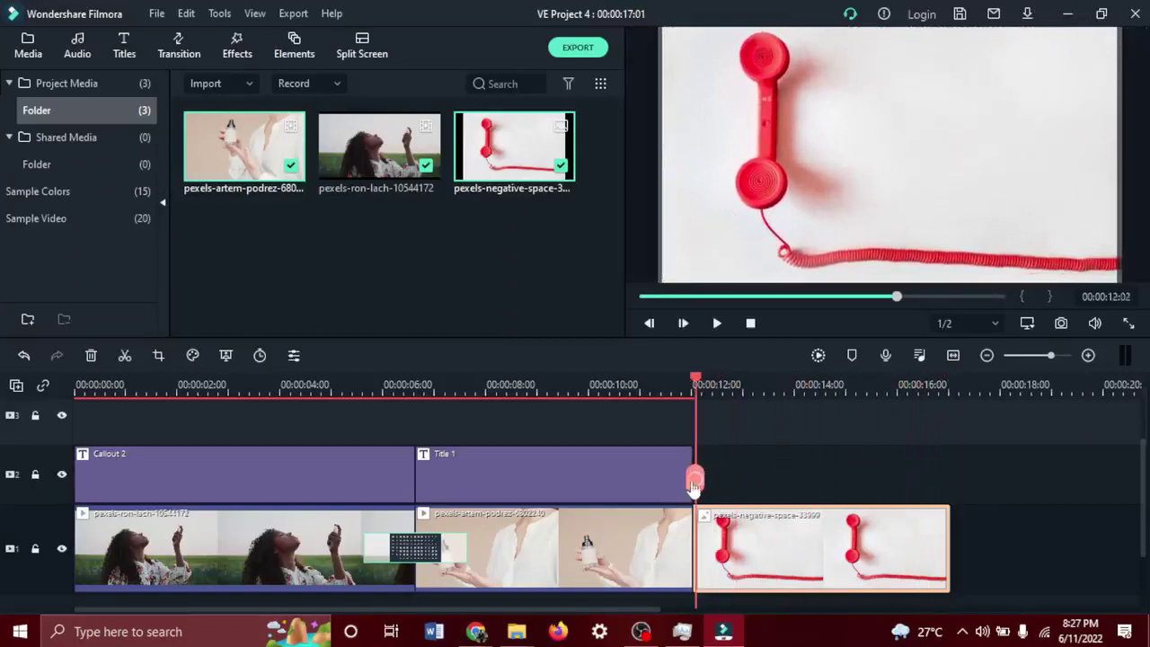
click(124, 45)
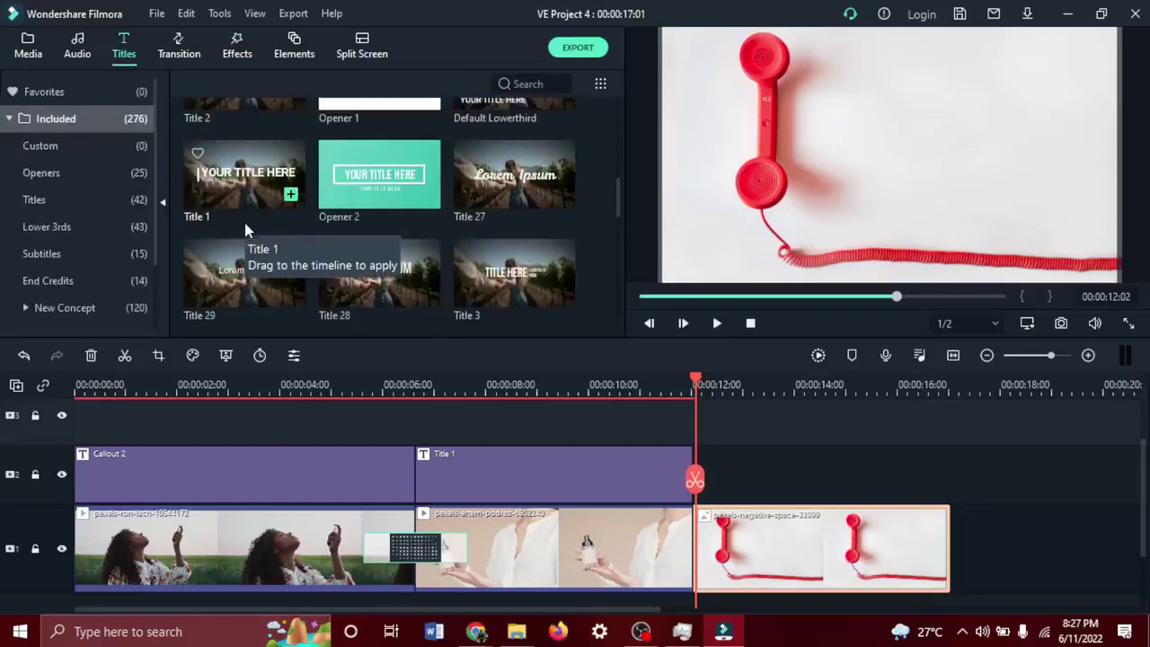
scroll(247, 231, down, 3)
scroll(247, 231, down, 3)
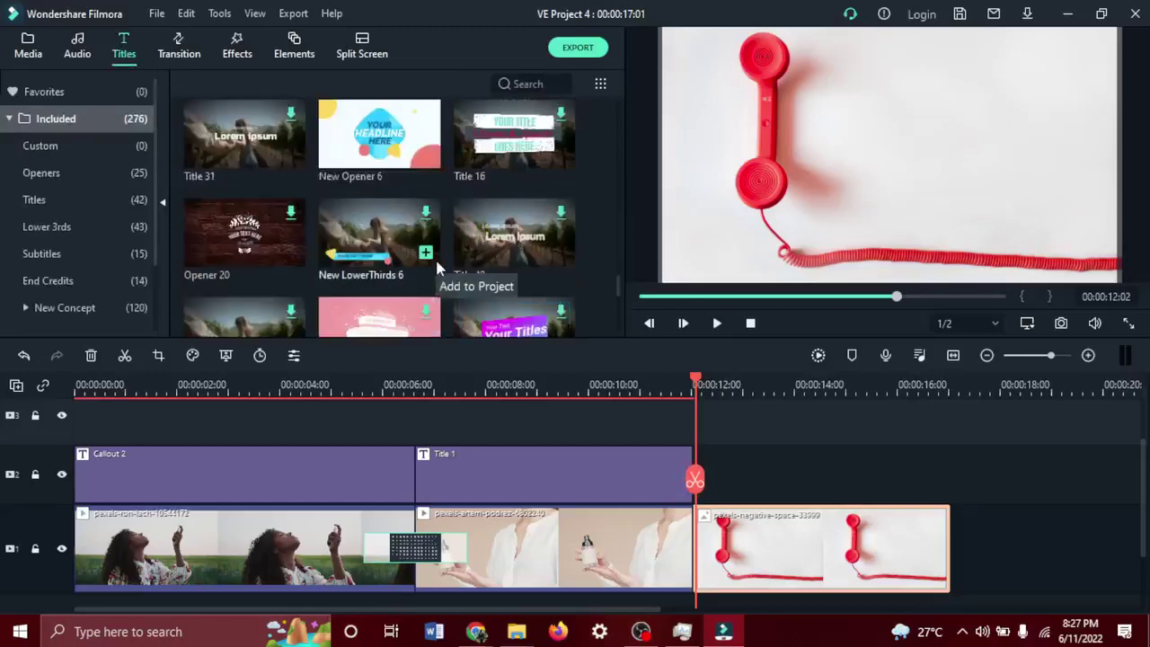
scroll(438, 266, down, 3)
scroll(437, 266, down, 3)
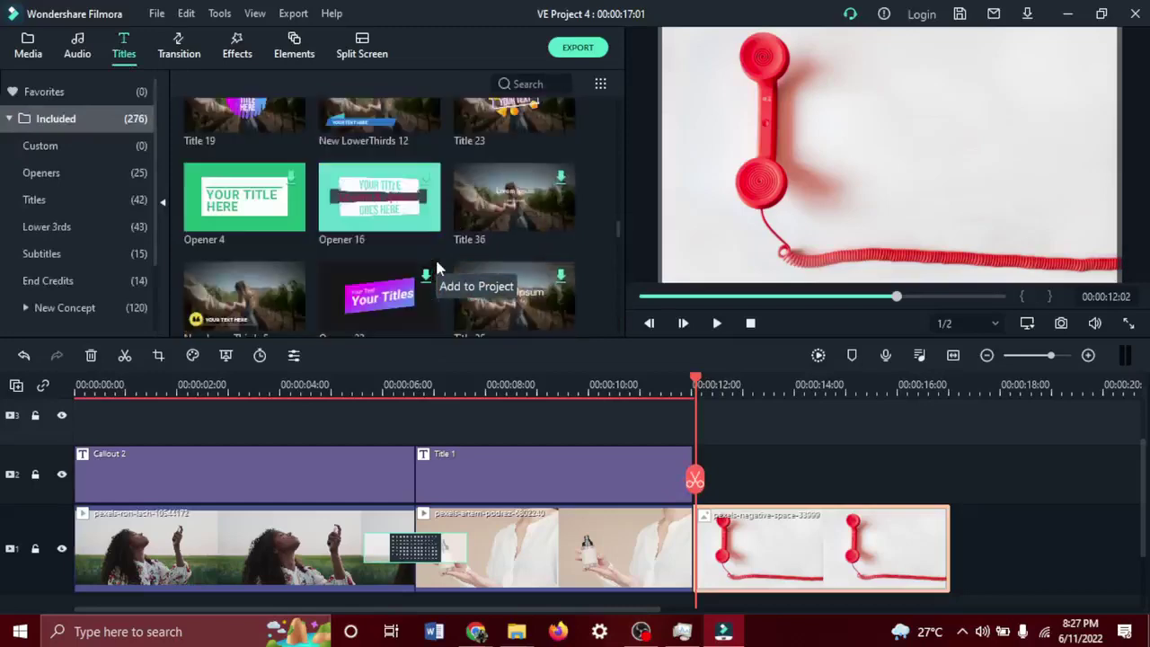
scroll(493, 193, down, 5)
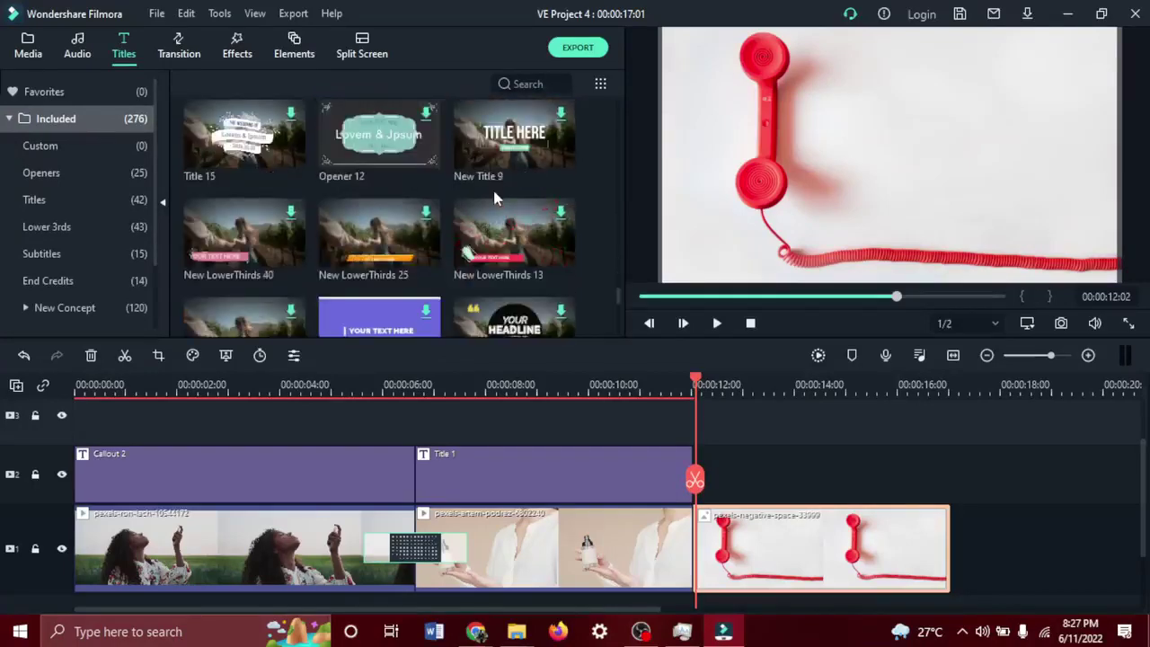
scroll(493, 198, down, 8)
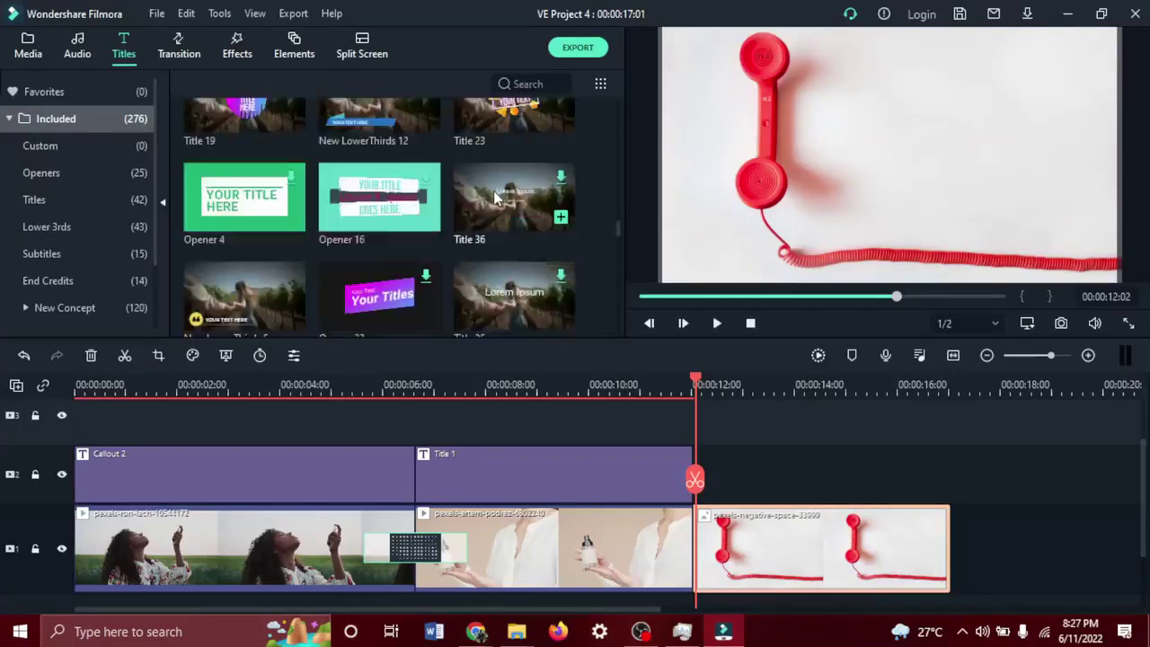
scroll(493, 197, down, 3)
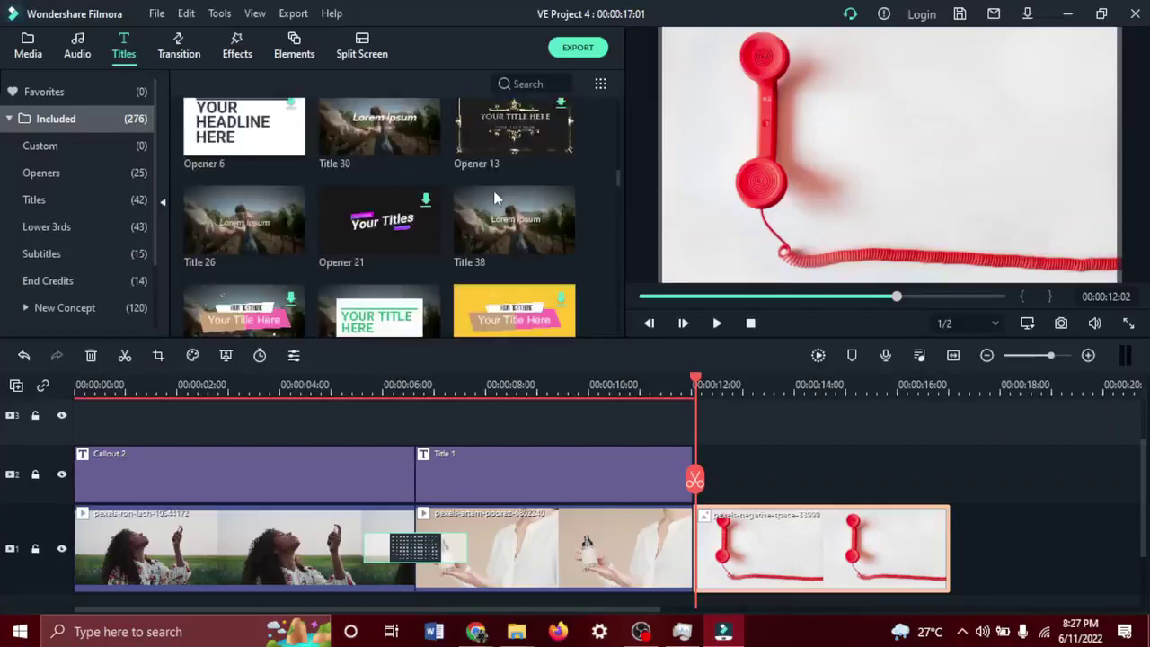
scroll(493, 198, down, 3)
scroll(495, 196, up, 10)
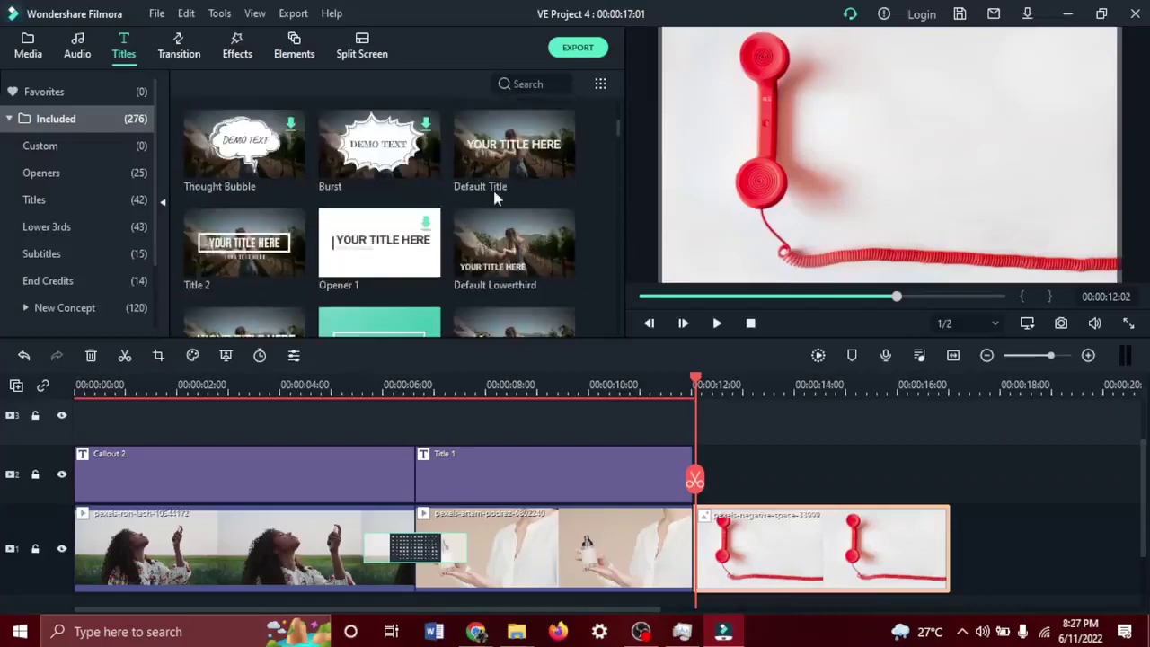
scroll(493, 197, down, 9)
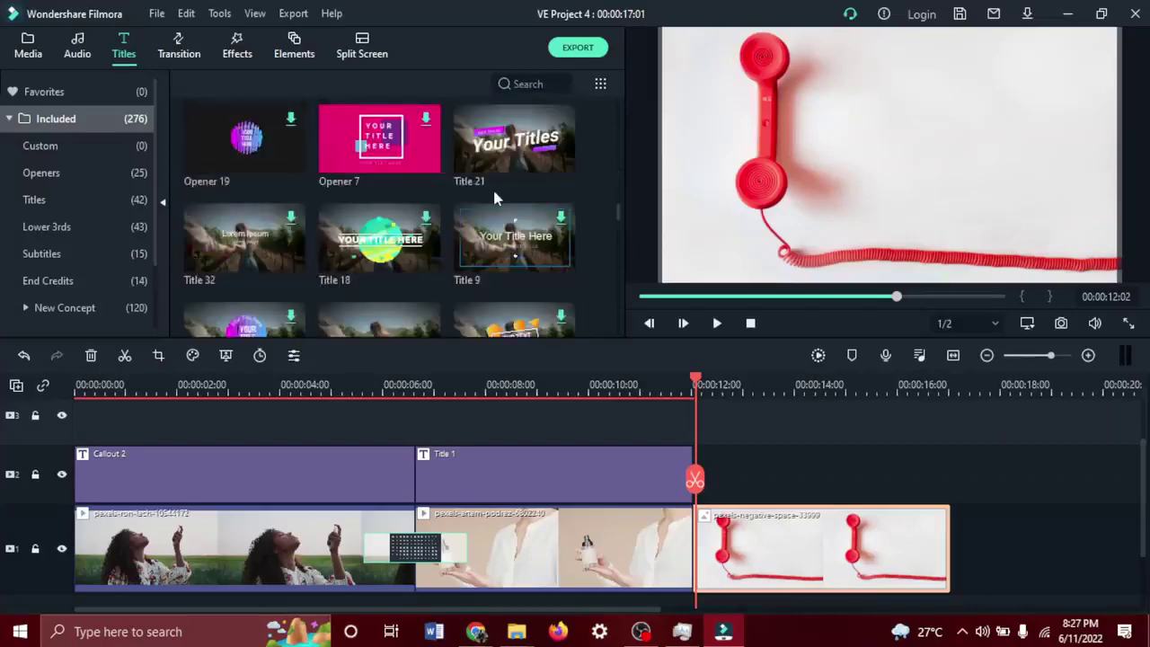
scroll(493, 197, down, 8)
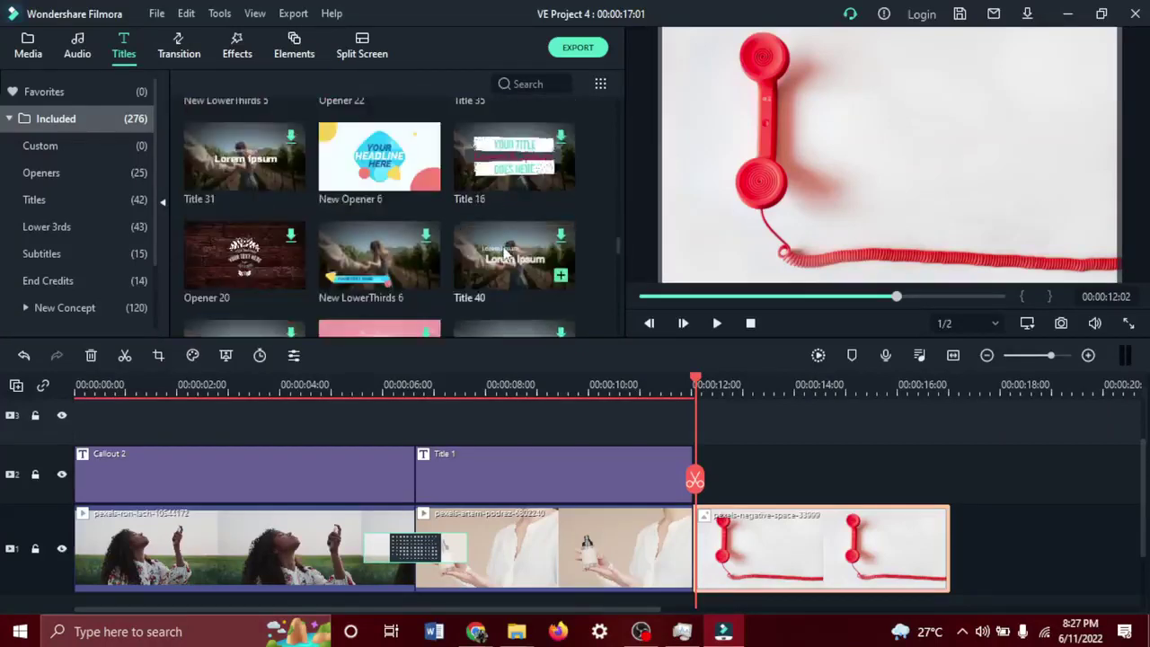
Place Title 40 above the telephone clip and change its subtitle to 'Contact us'.
drag(512, 261, 701, 486)
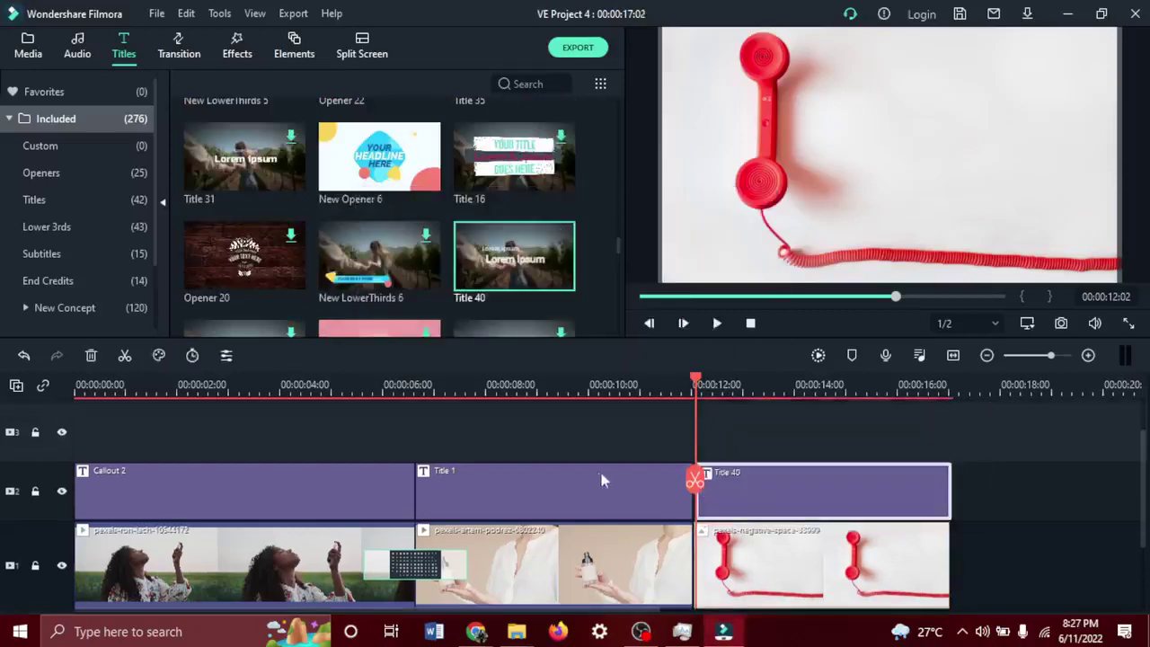
drag(706, 474, 720, 477)
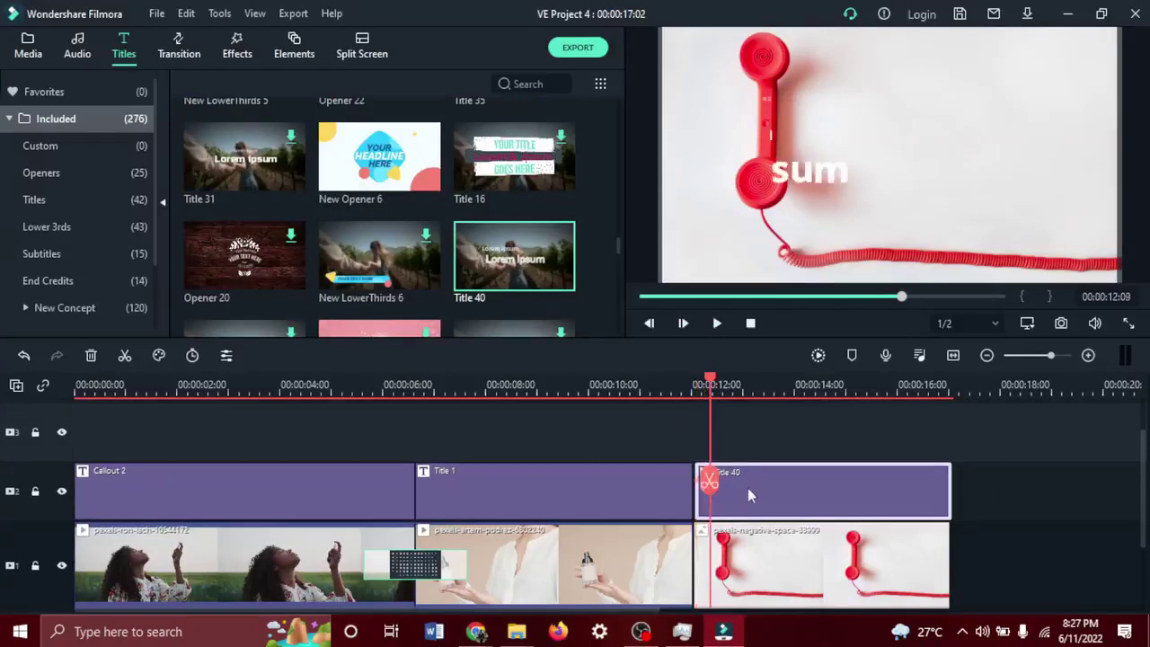
double_click(777, 495)
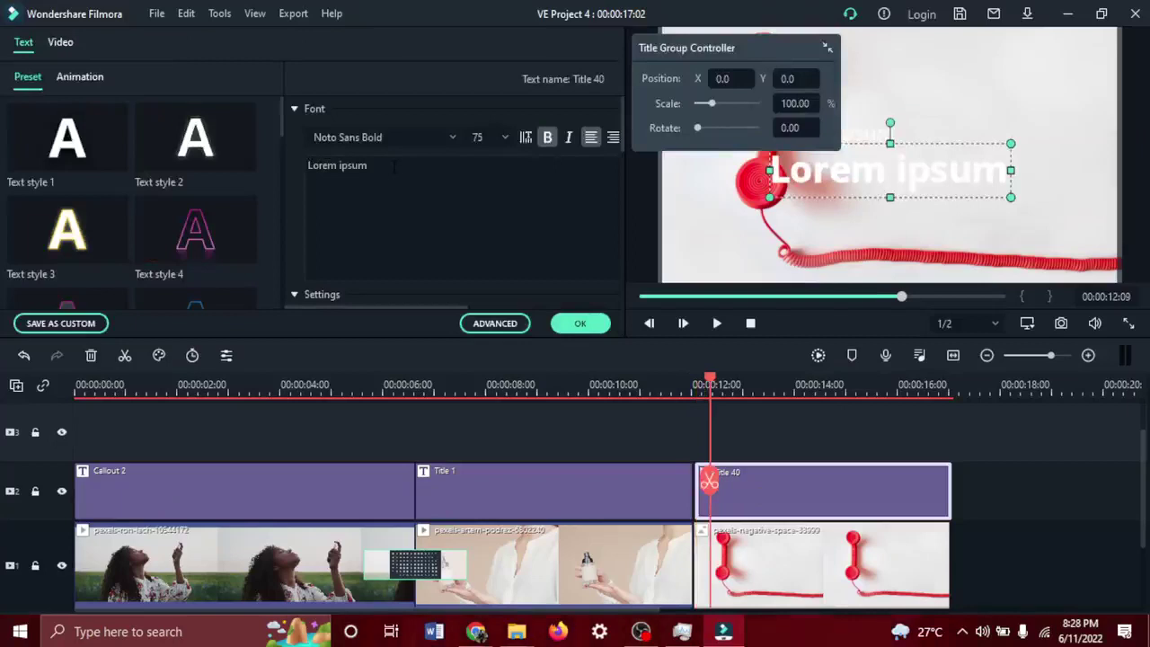
click(876, 134)
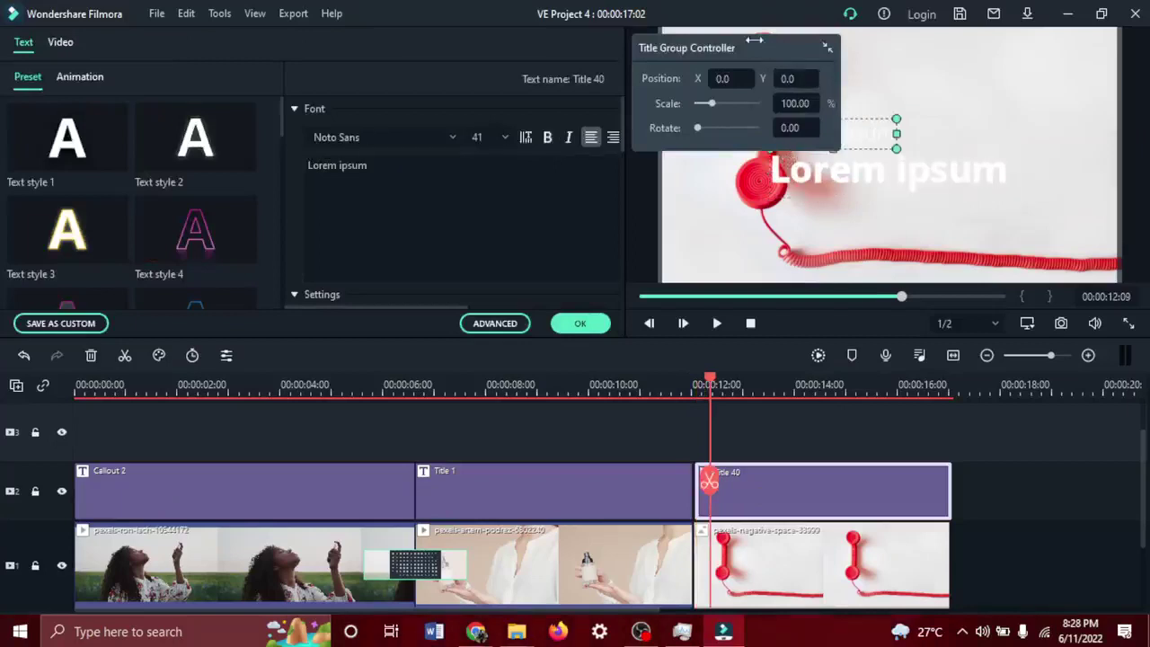
drag(766, 44, 188, 38)
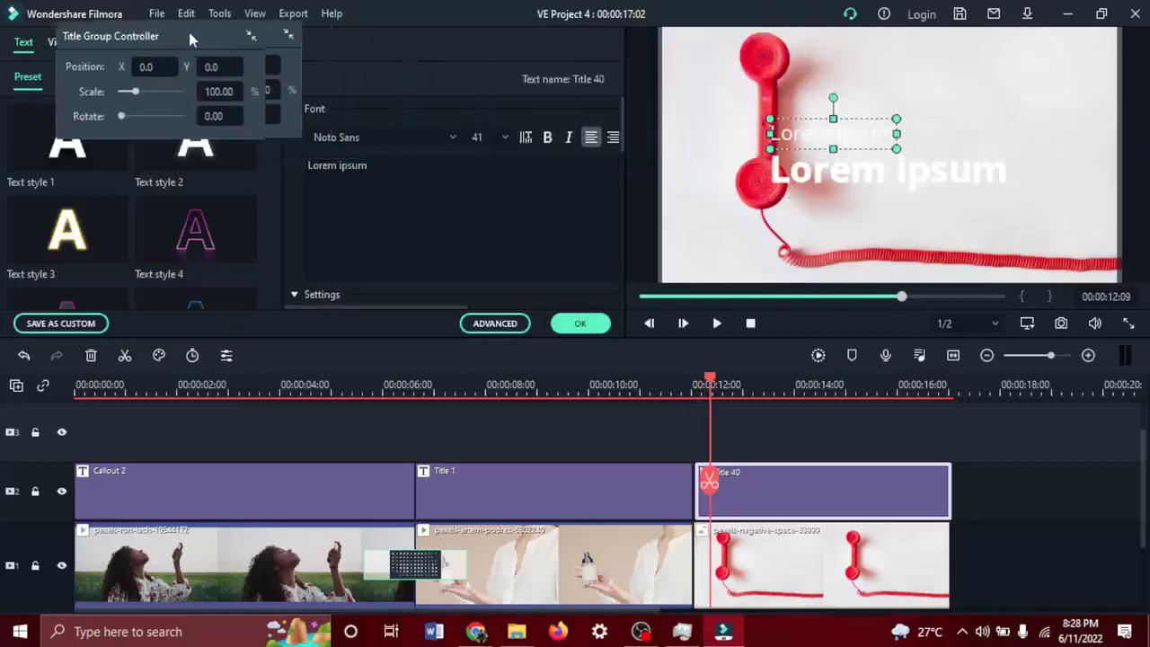
double_click(835, 135)
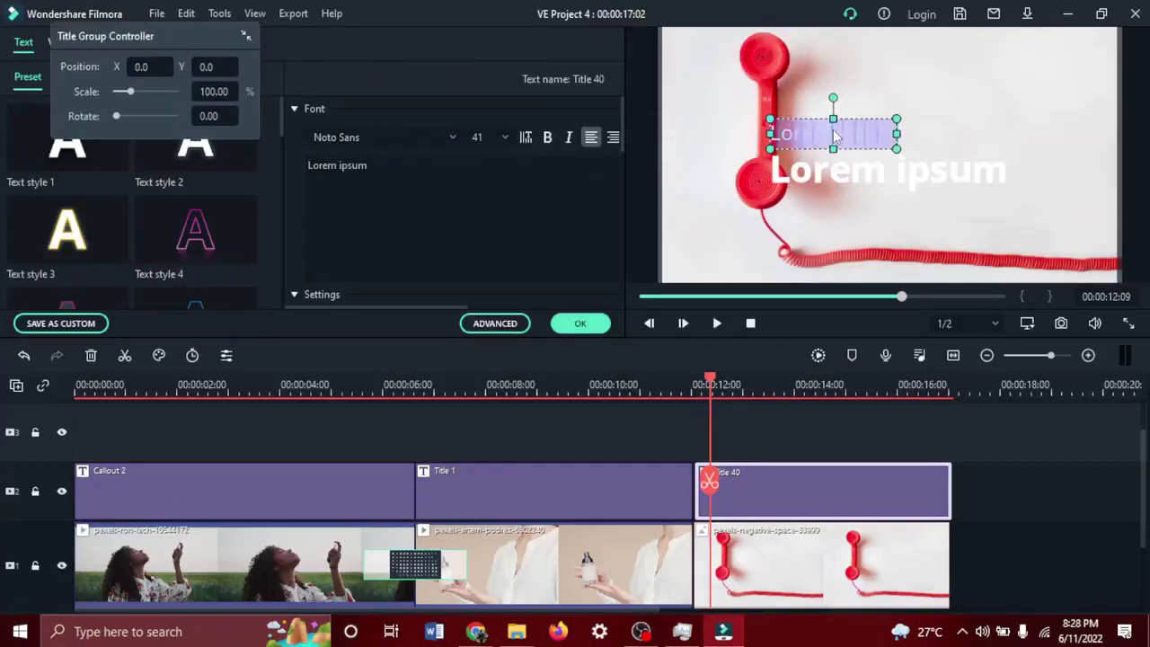
text(Contact)
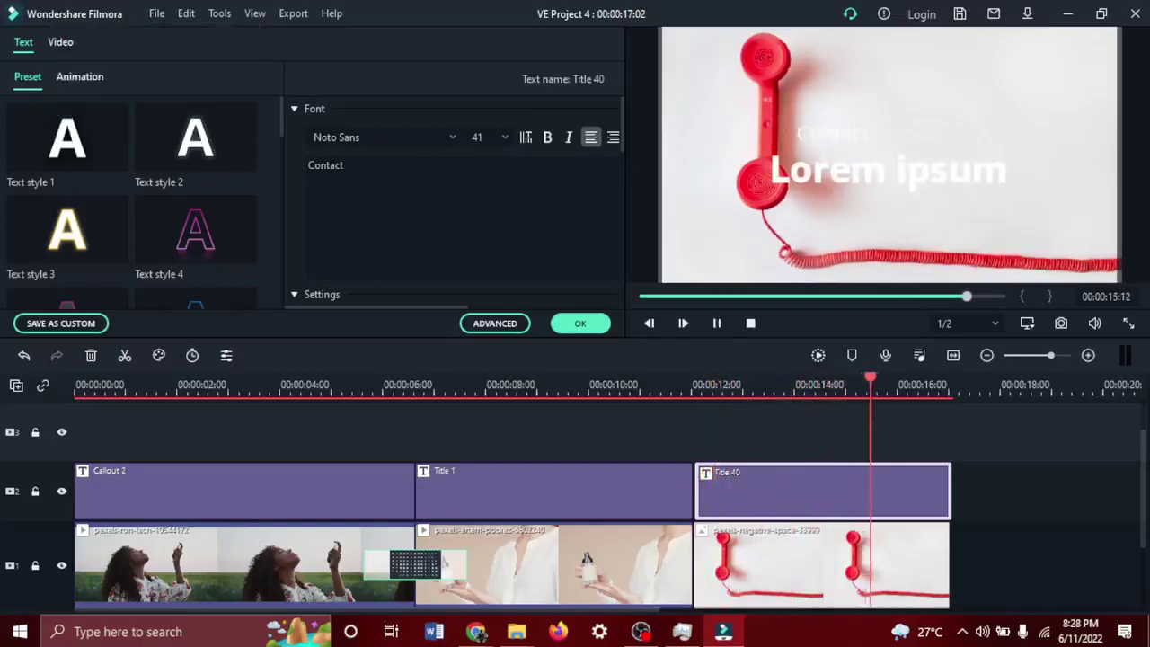
click(423, 192)
text(us)
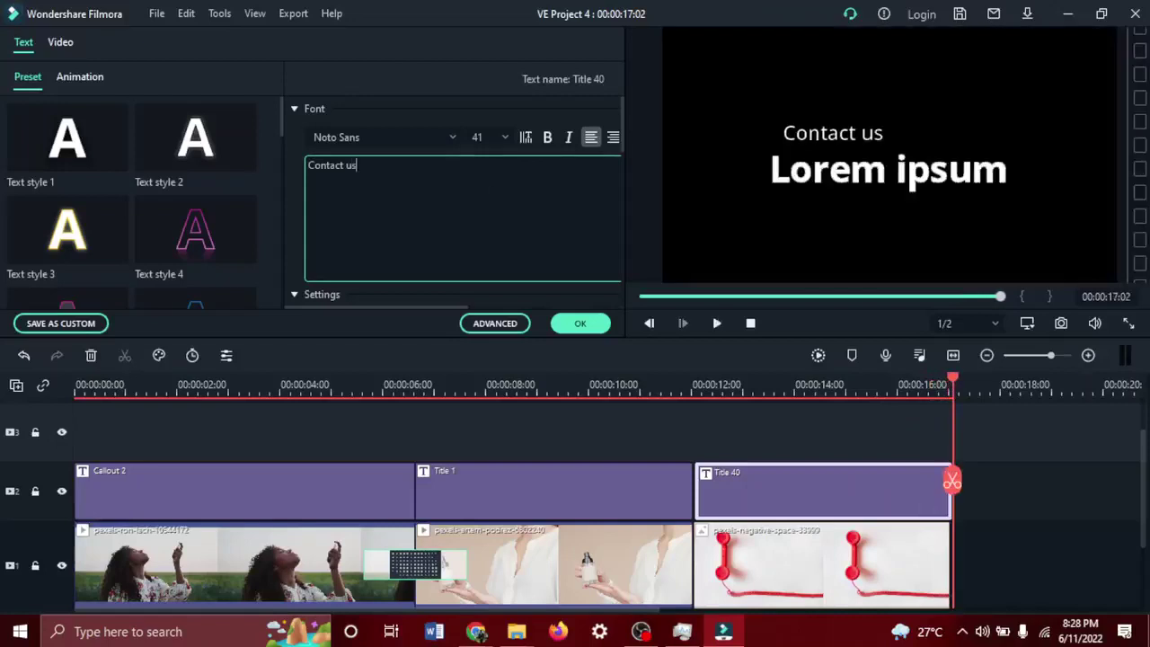
Replace the Lorem ipsum main title with the phone number and apply the changes.
click(876, 171)
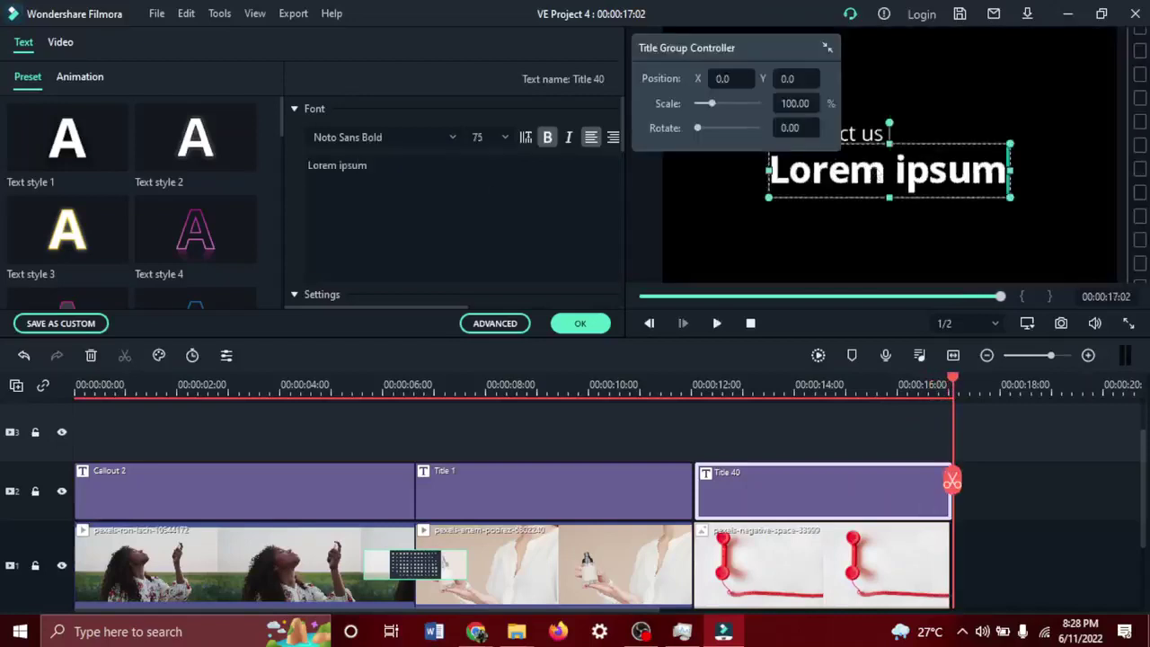
click(446, 180)
key(ctrl+a)
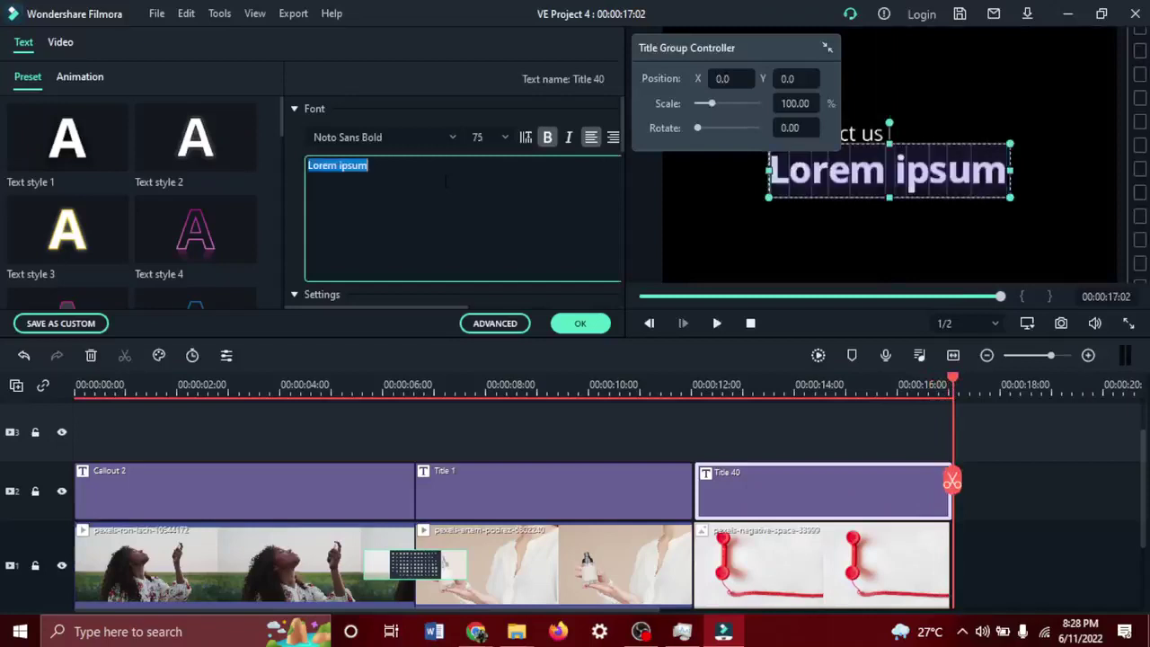
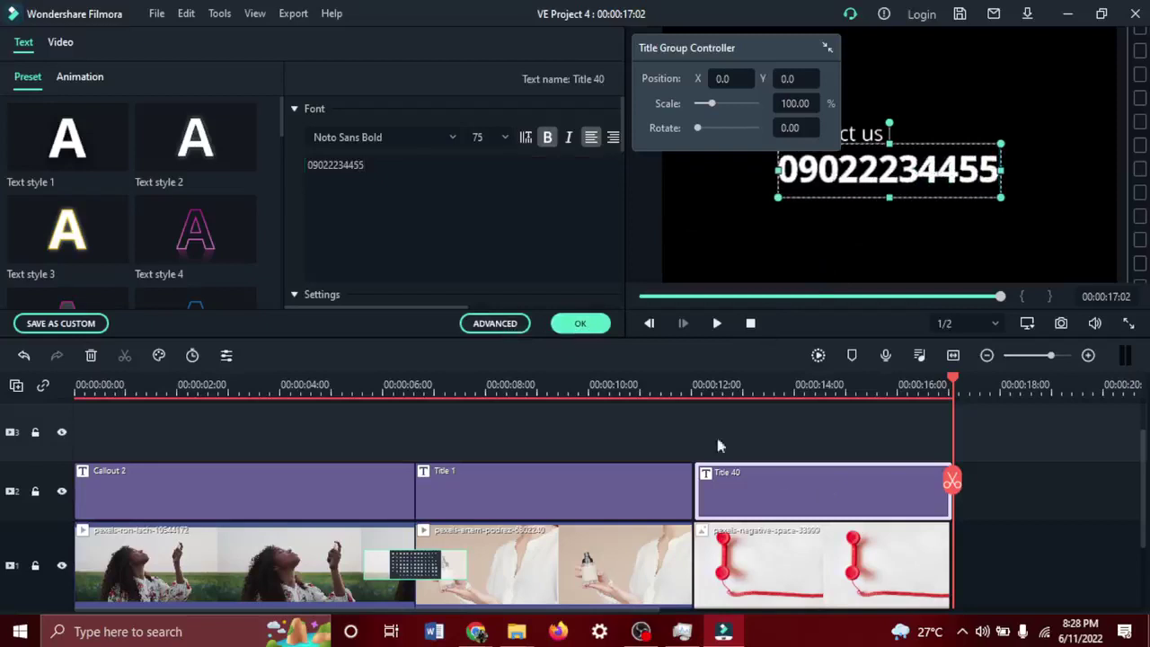
click(579, 323)
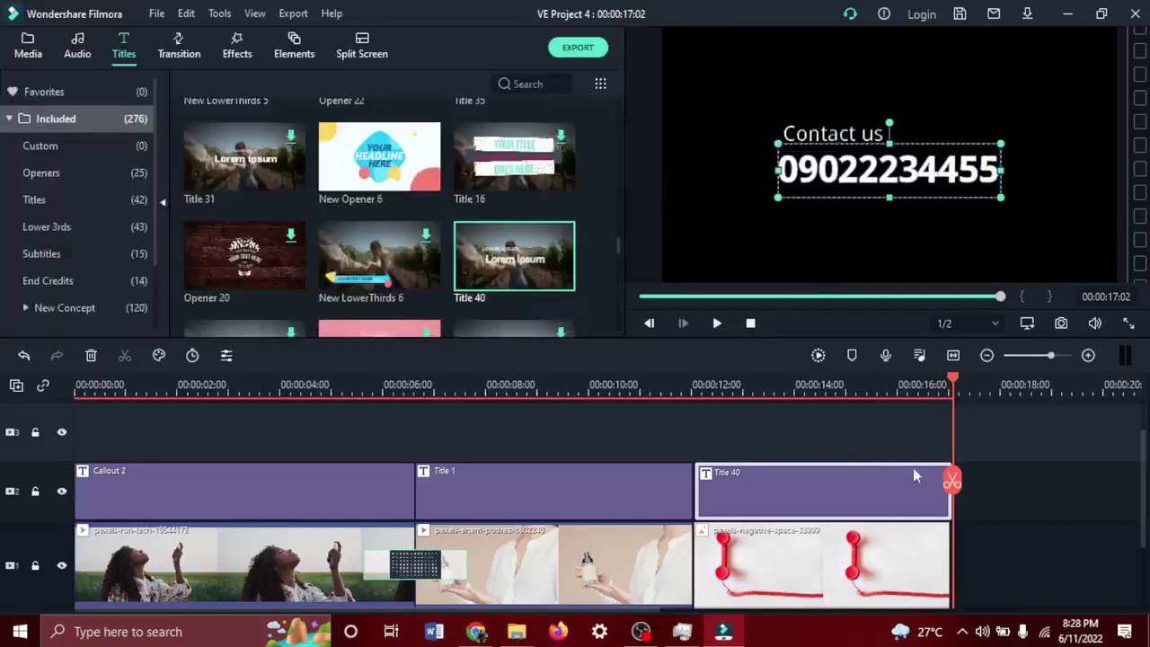
Return to the title over the telephone and open Title 40 in the ADVANCED editor.
drag(951, 478, 739, 455)
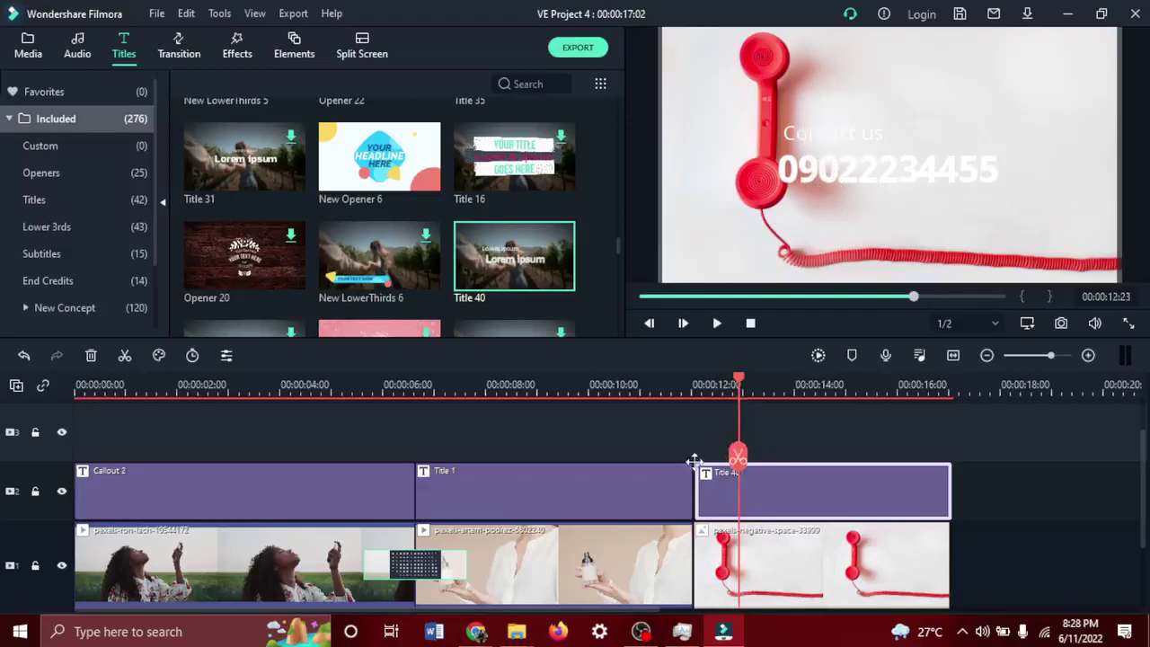
double_click(808, 167)
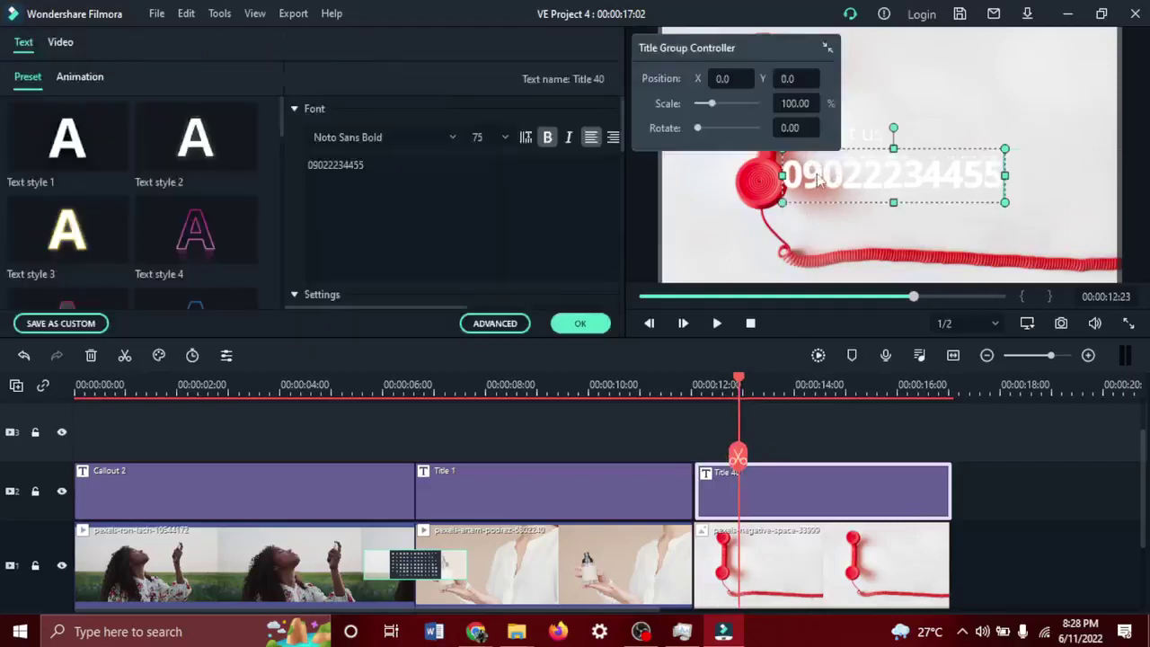
click(492, 326)
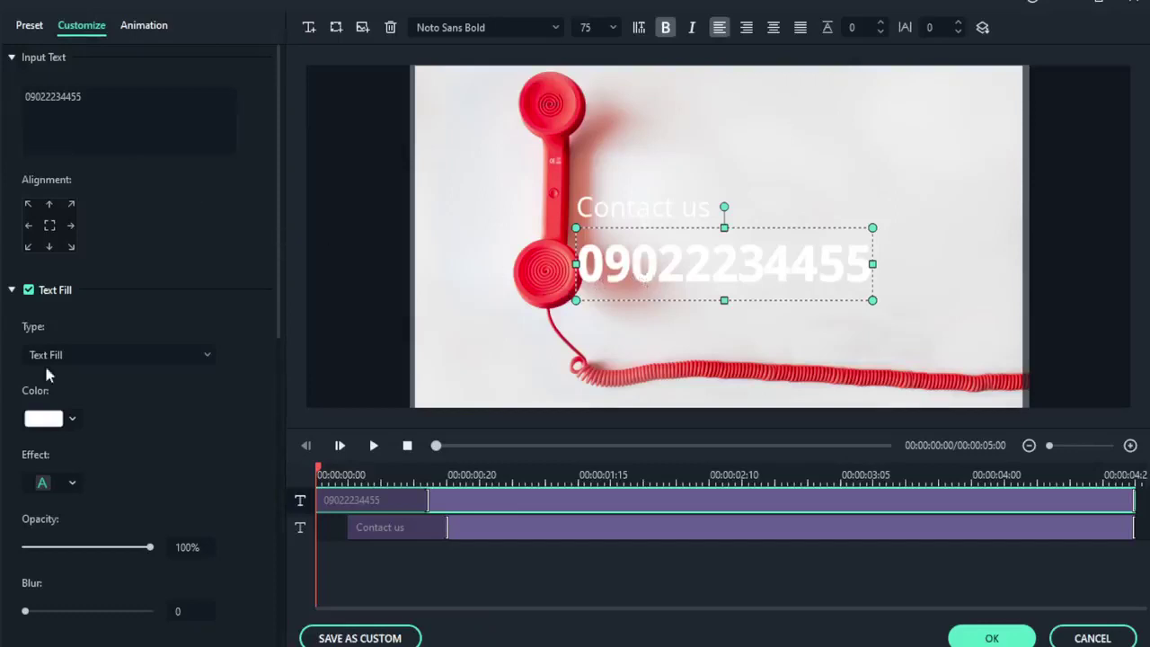
Try yellow and orange for the phone number's text fill, then settle on black.
click(45, 429)
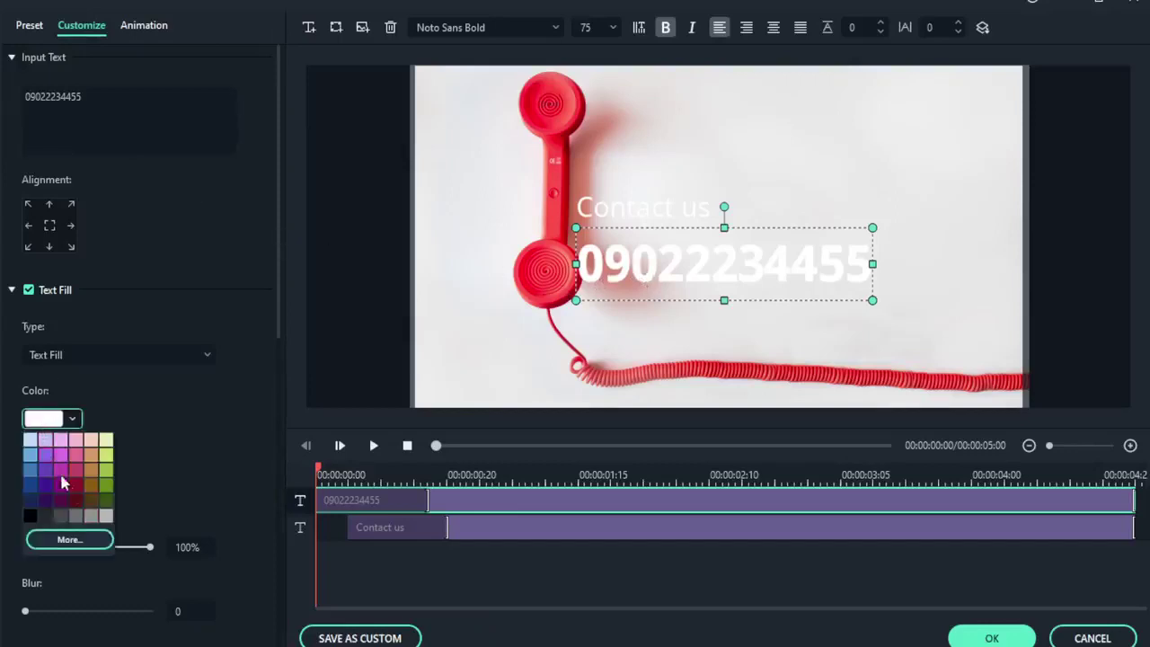
click(73, 544)
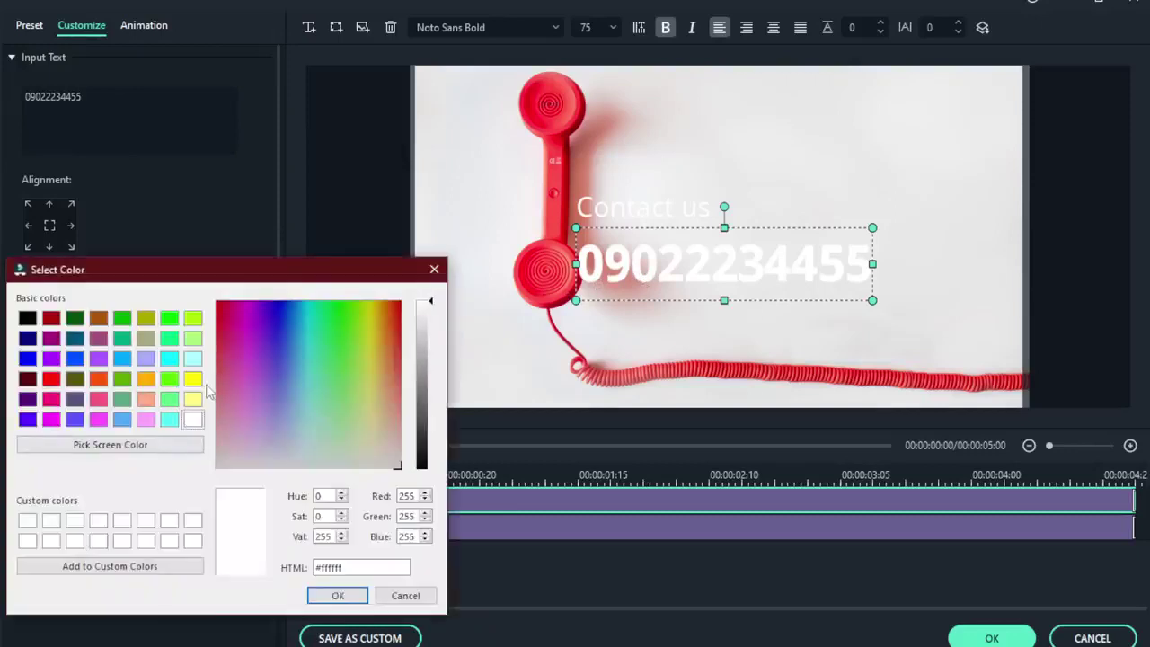
click(193, 385)
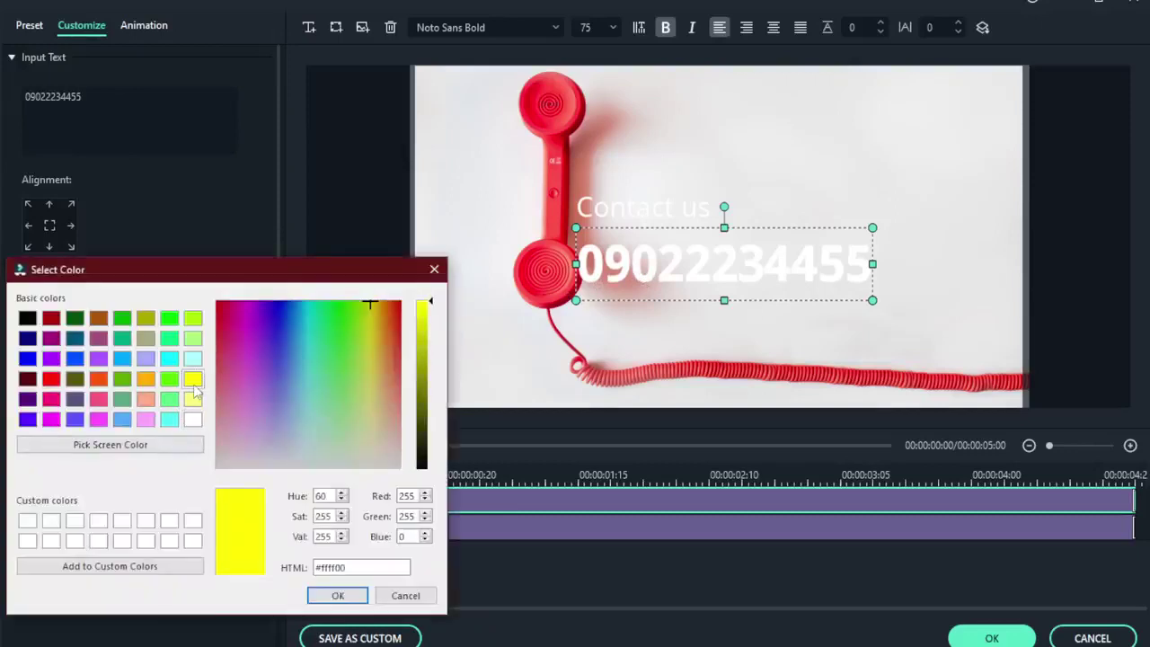
click(147, 380)
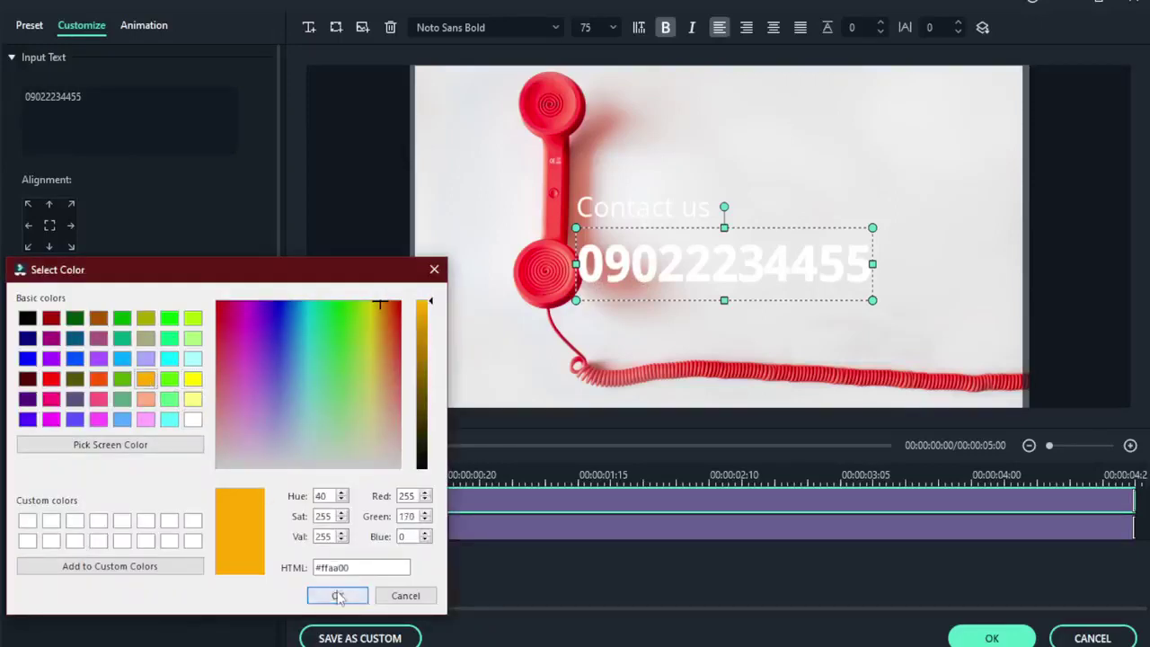
click(338, 594)
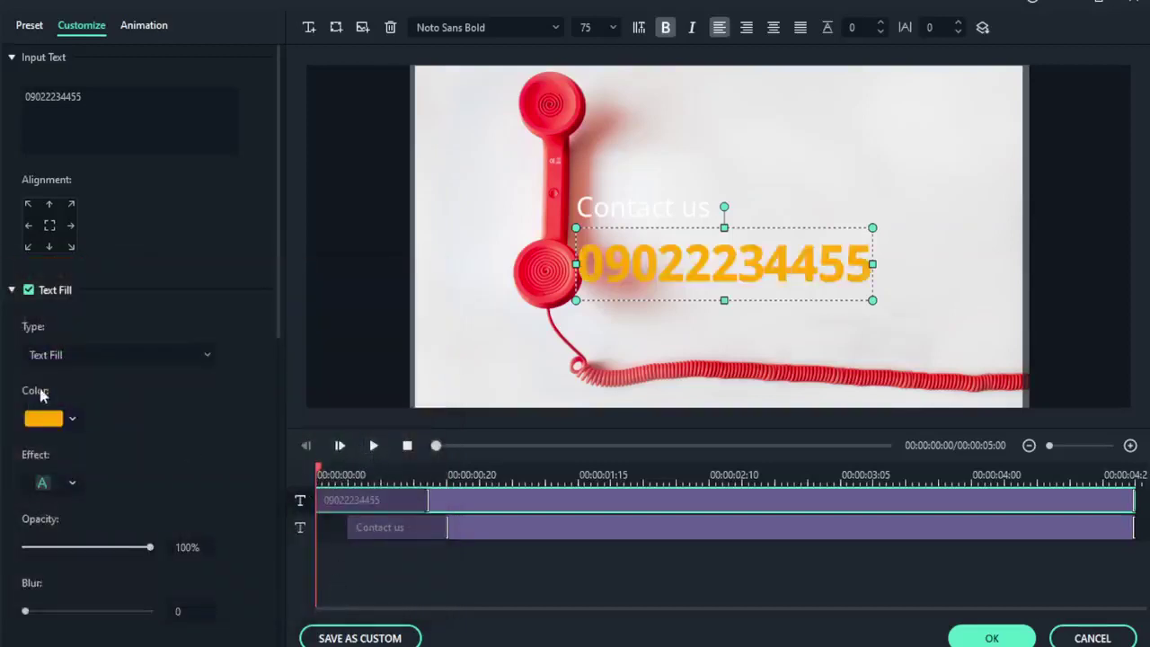
click(43, 419)
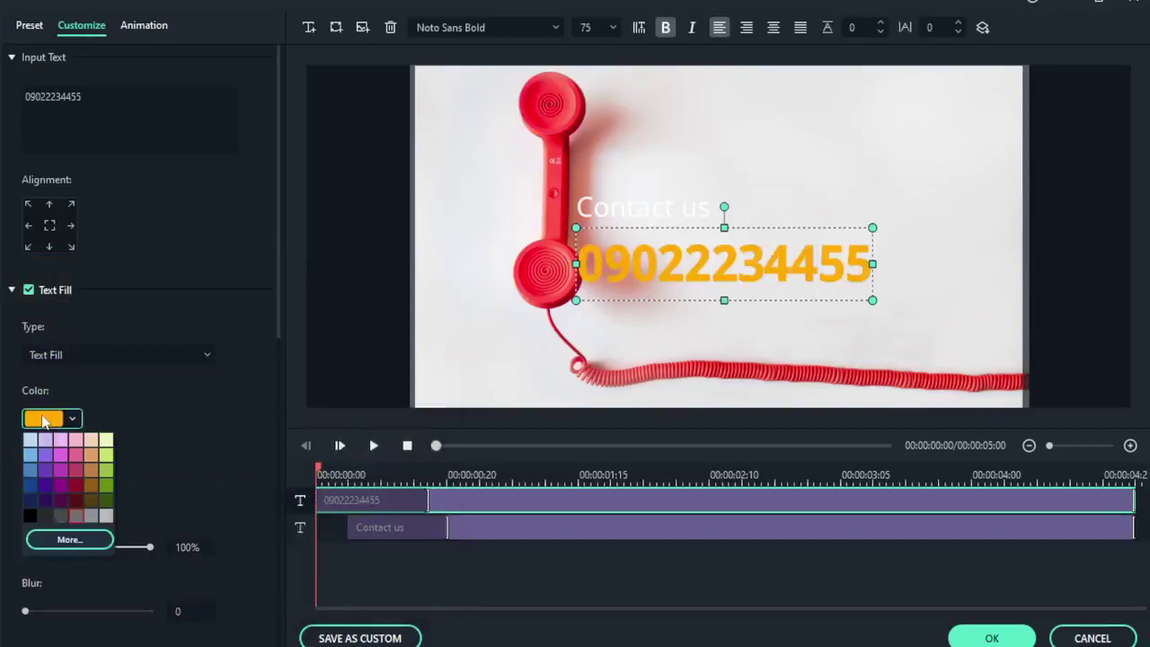
click(30, 516)
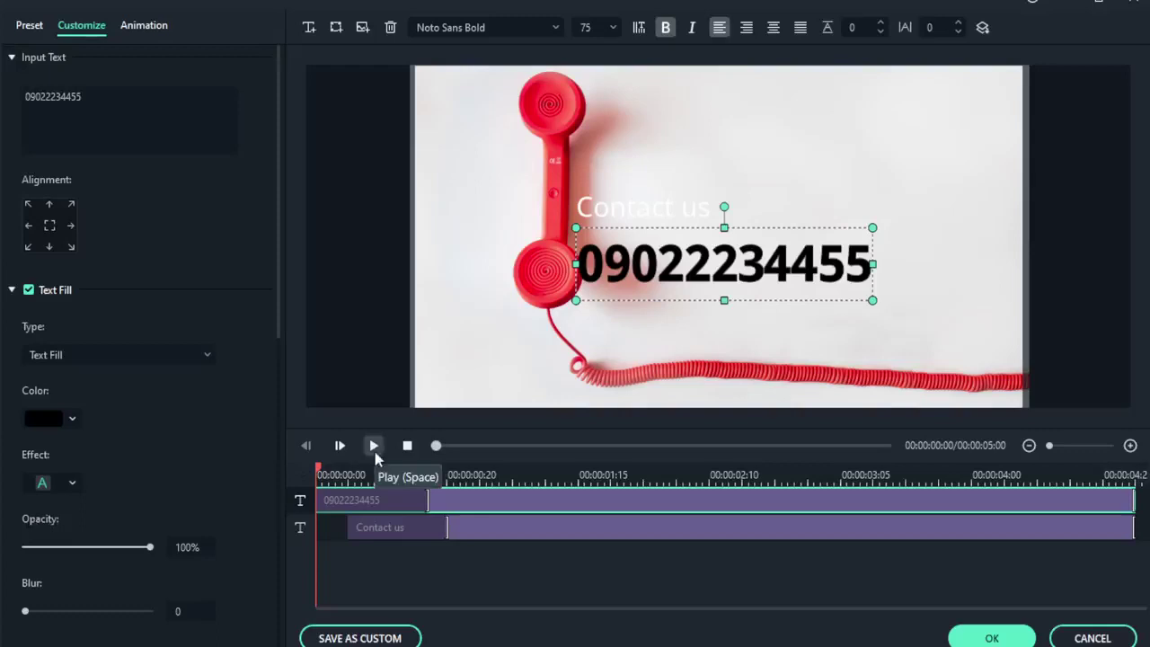
Select the whole phone number and toggle bold on it.
click(664, 221)
click(669, 259)
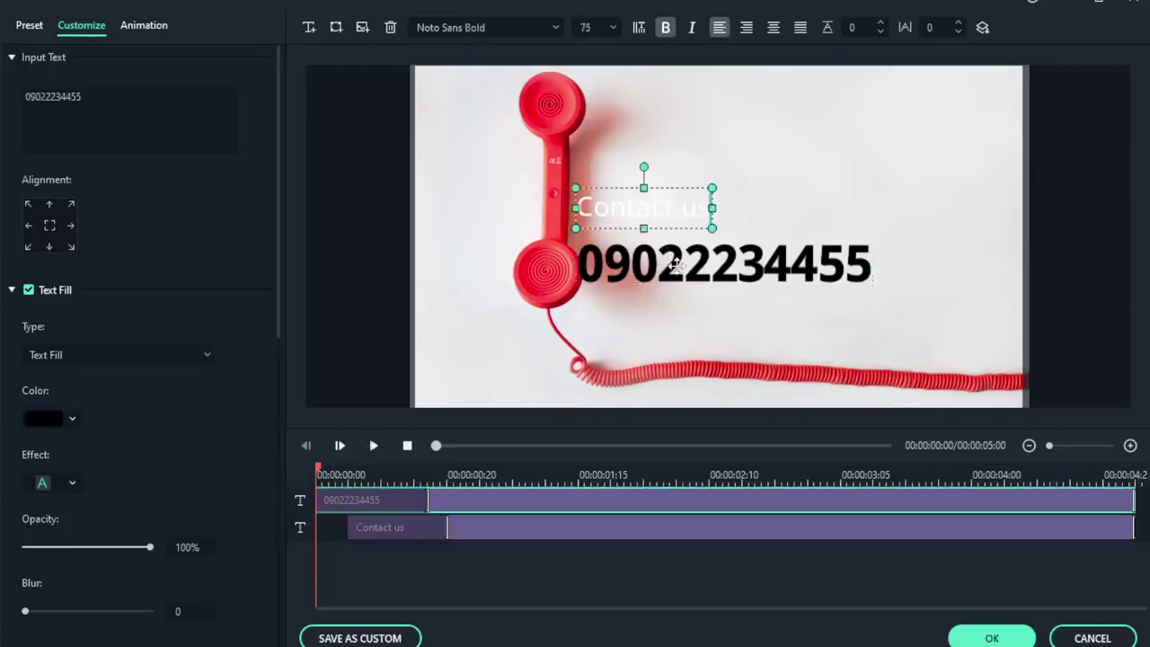
key(ctrl+a)
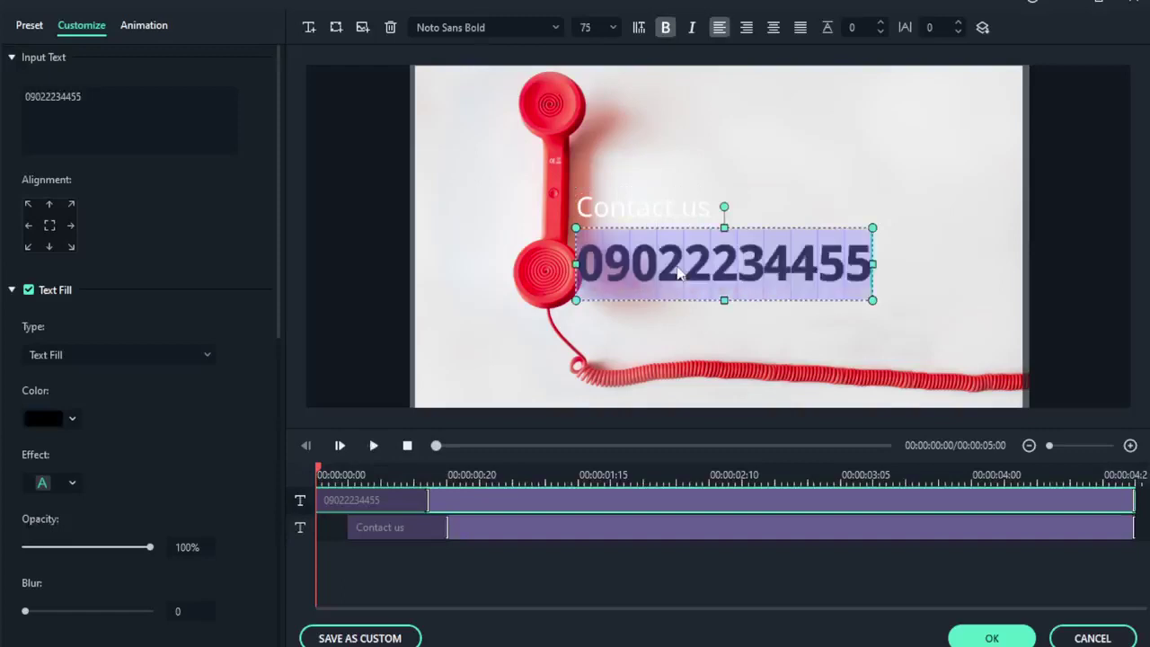
click(662, 28)
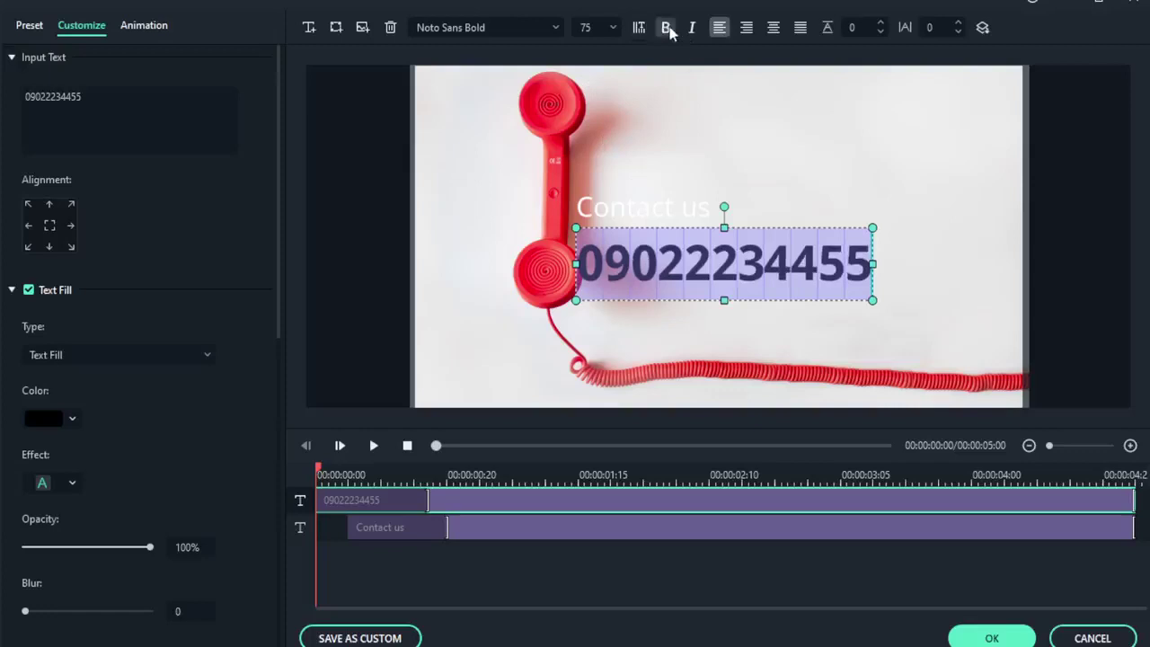
Give the Contact us text a dark fill colour.
click(655, 215)
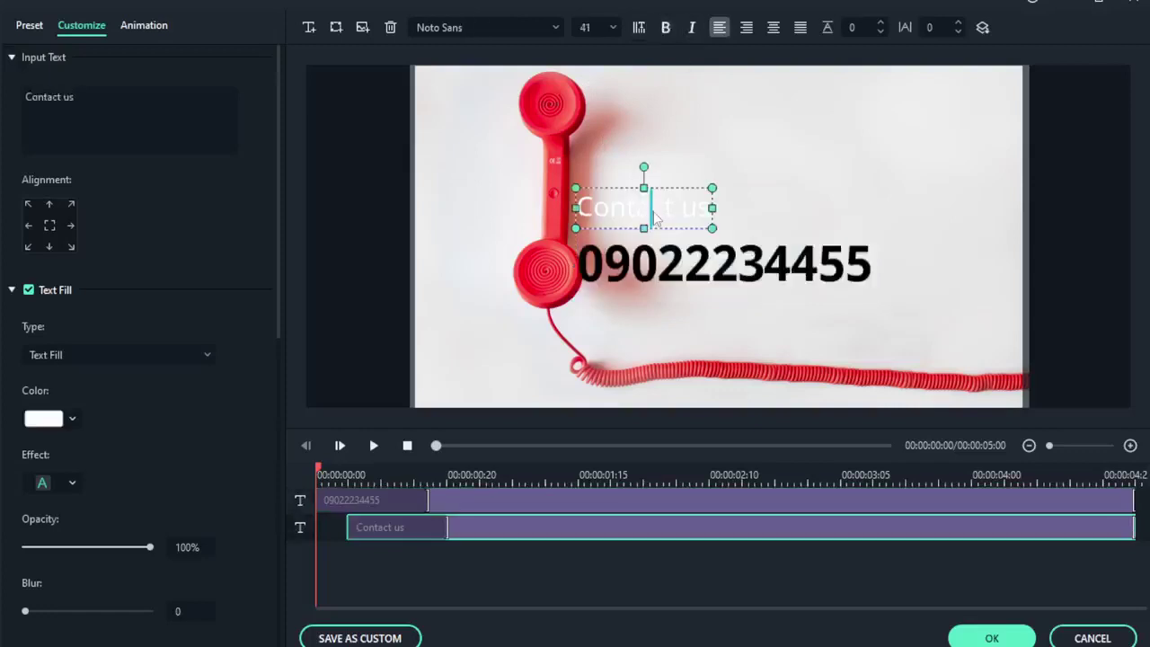
key(ctrl+a)
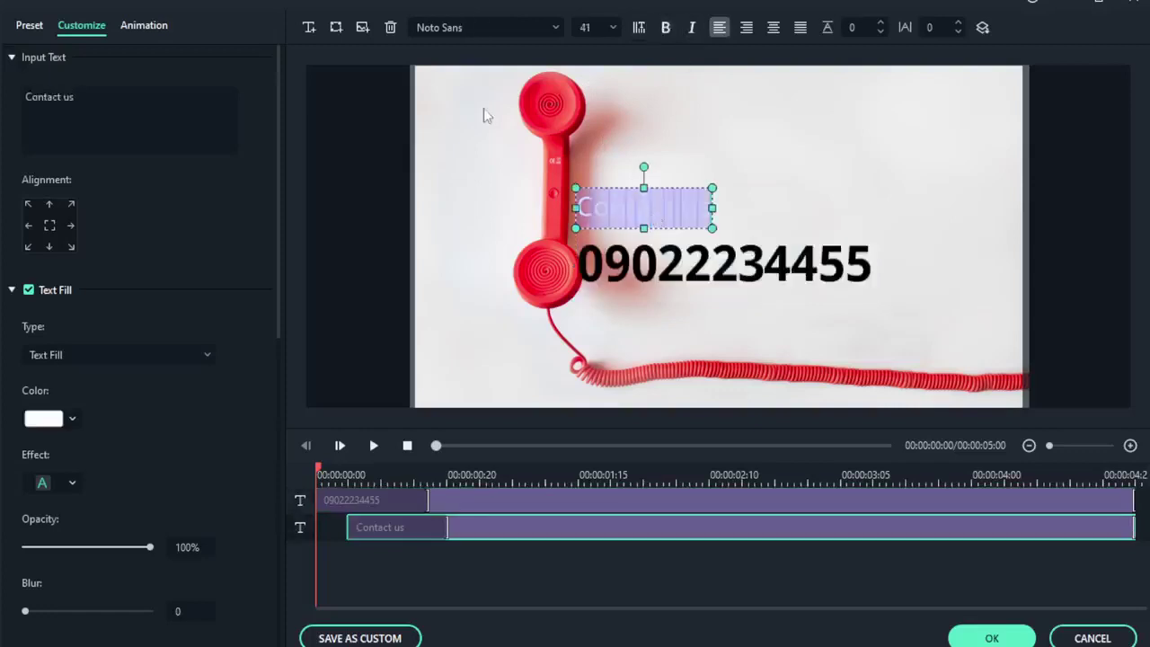
click(47, 419)
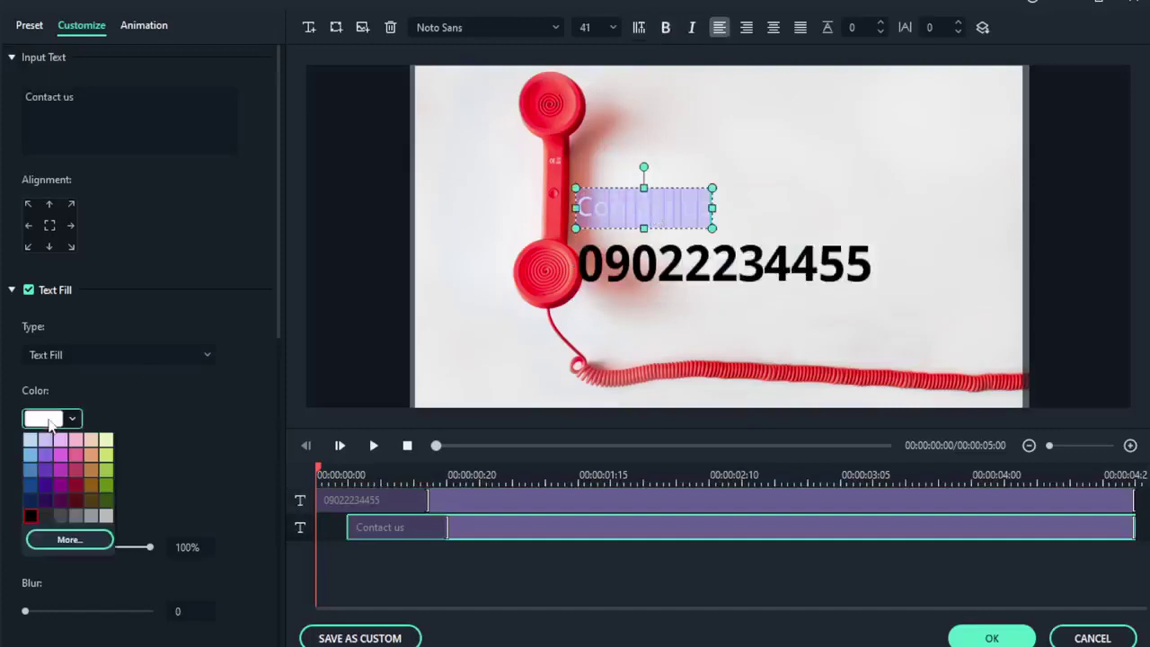
click(42, 517)
Change the phone number's fill colour to grey.
click(646, 293)
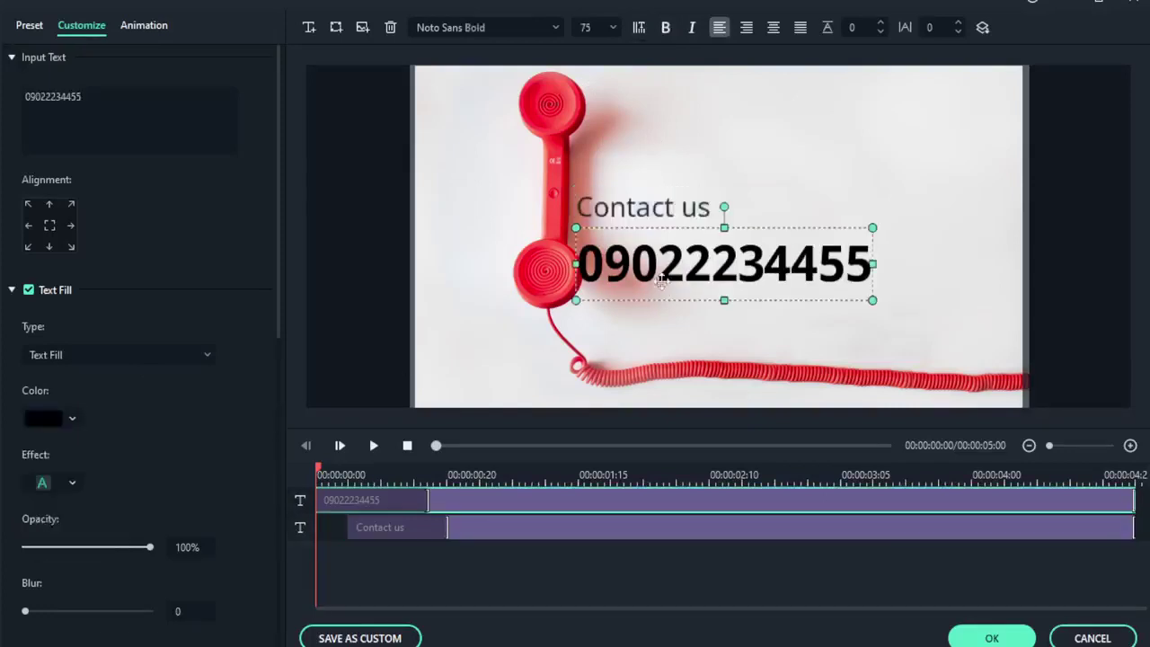
click(688, 281)
double_click(688, 280)
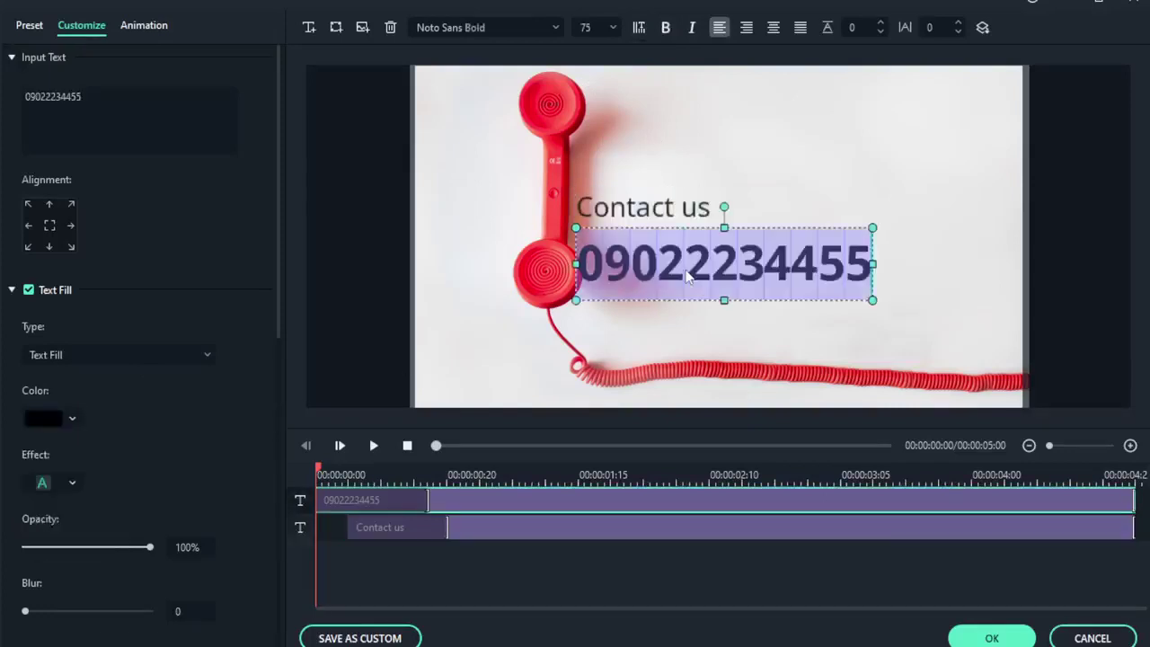
click(40, 419)
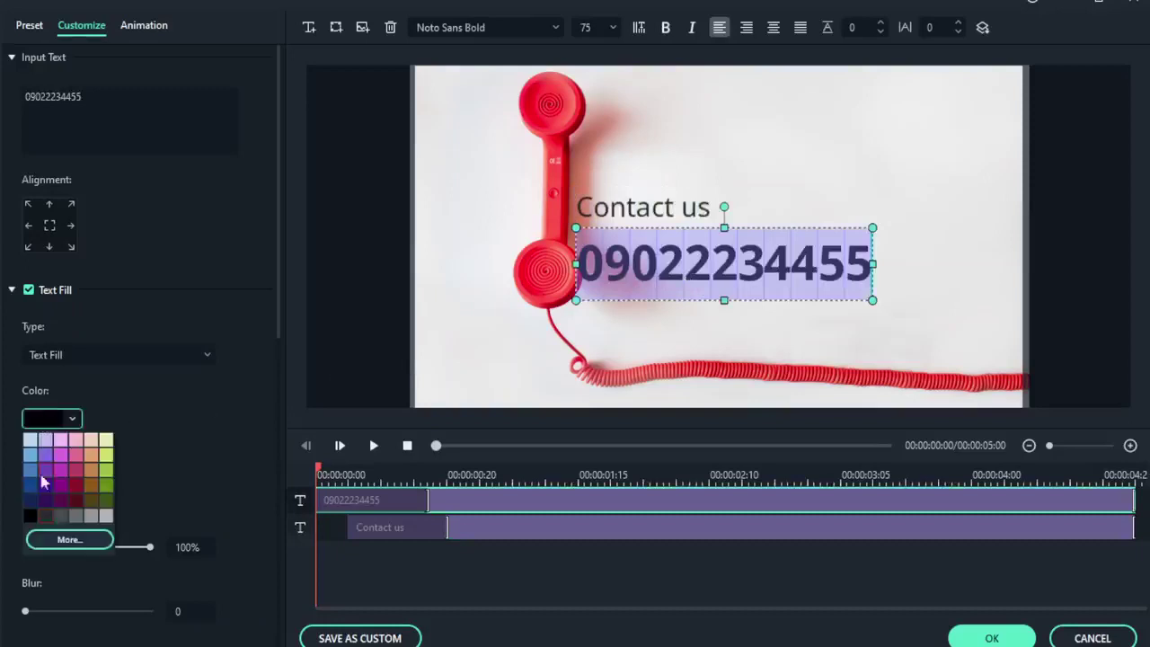
click(61, 516)
click(654, 280)
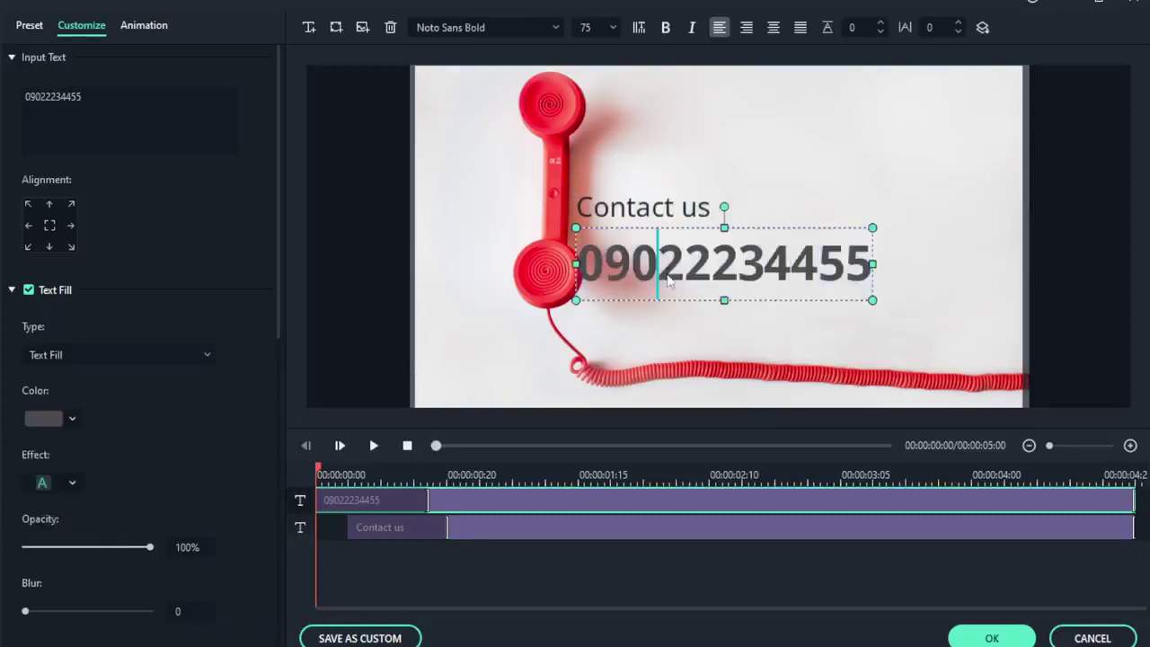
click(605, 345)
Nudge the phone number slightly right and play the preview to check it.
click(619, 226)
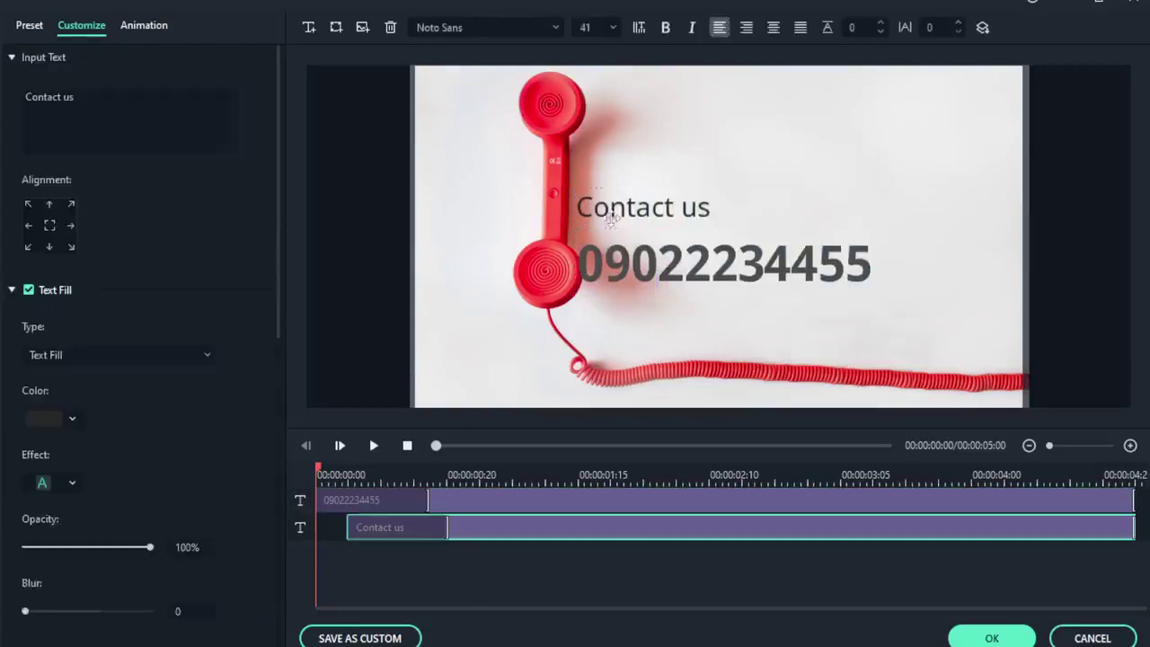
click(633, 263)
mouse_move(633, 261)
mouse_down()
mouse_move(655, 260)
mouse_move(641, 269)
mouse_up()
click(373, 447)
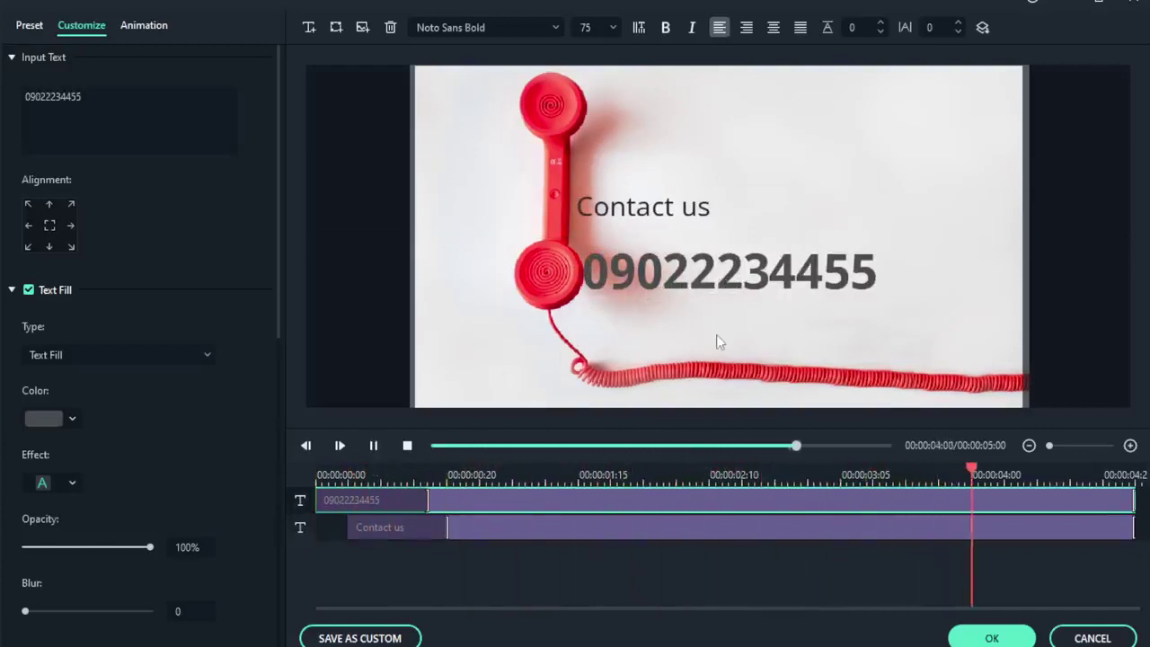
Raise Contact us, shrink the phone number slightly and align it beneath, then apply.
click(666, 281)
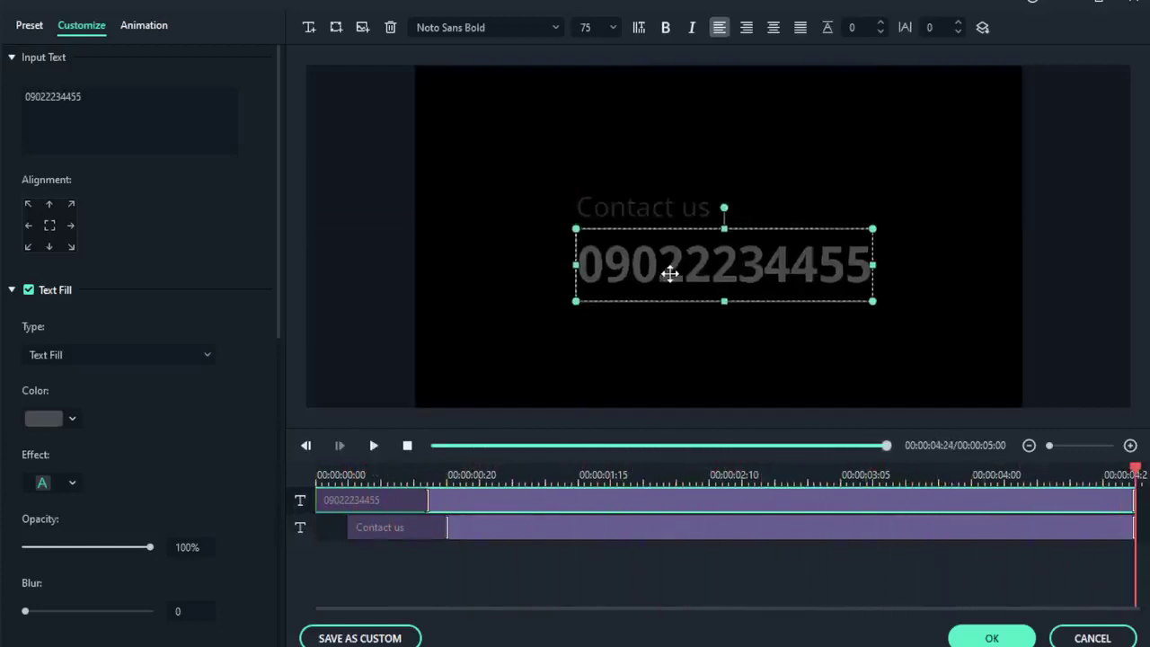
click(447, 446)
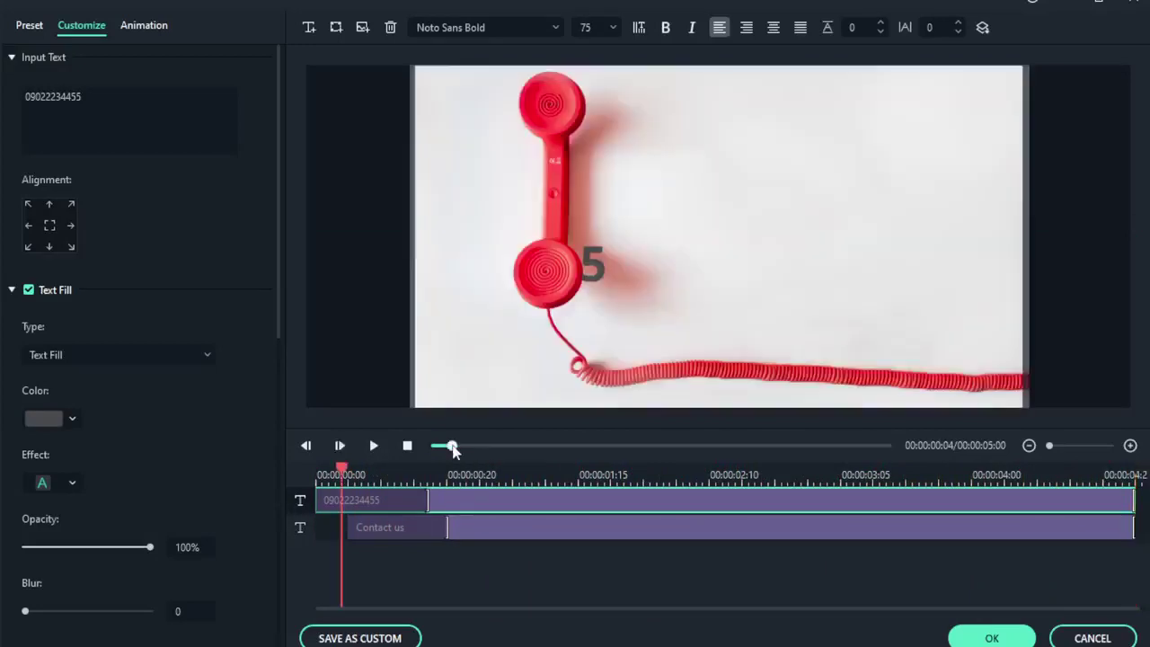
drag(603, 445, 611, 446)
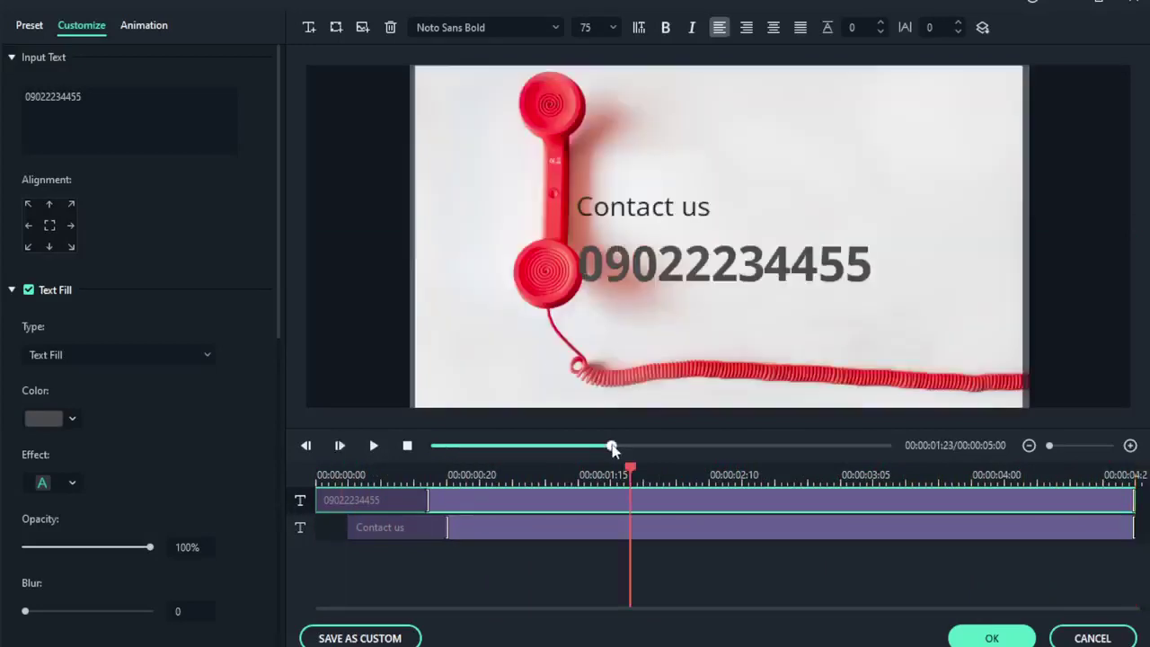
drag(678, 214, 676, 156)
drag(663, 259, 703, 203)
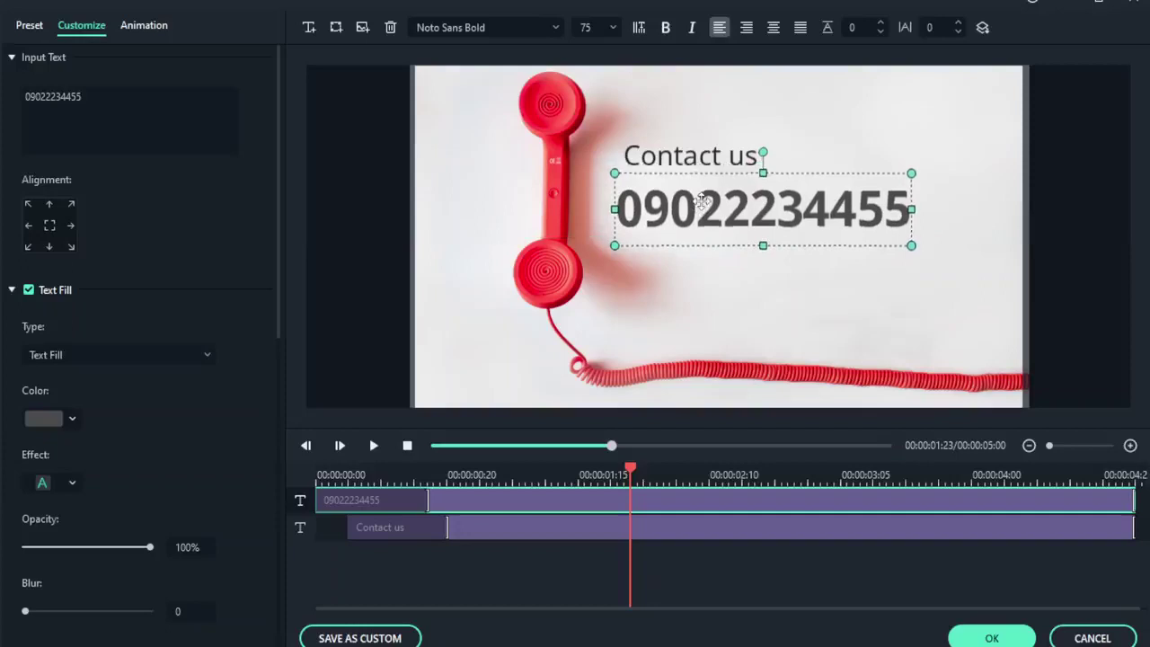
drag(895, 179, 860, 186)
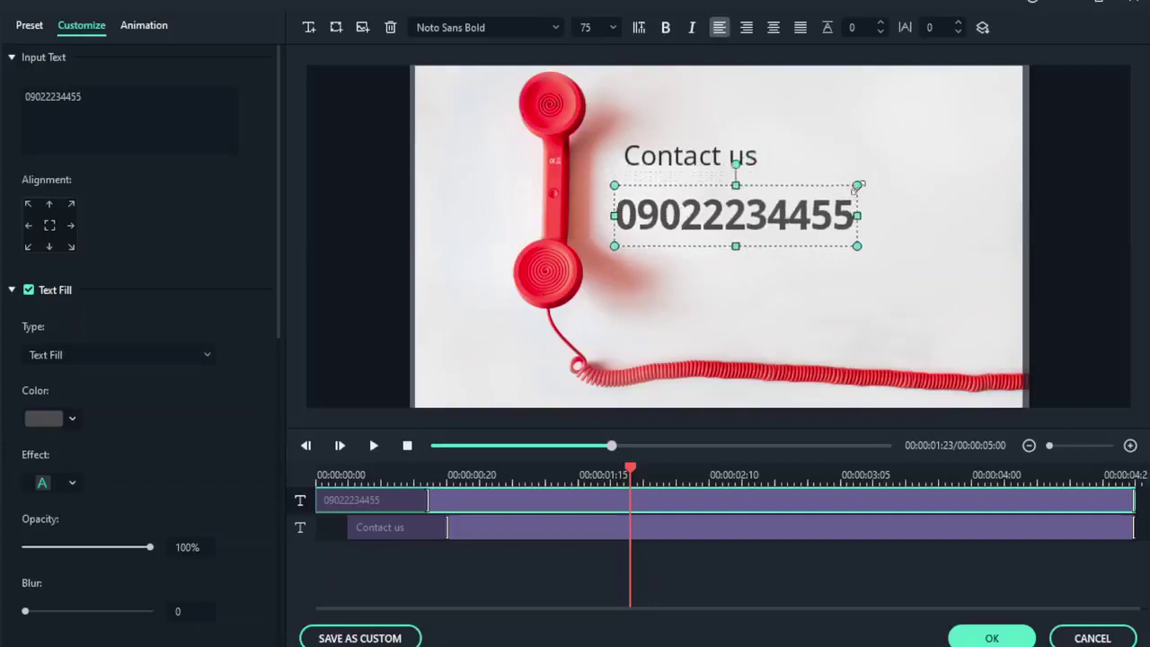
drag(739, 218, 748, 209)
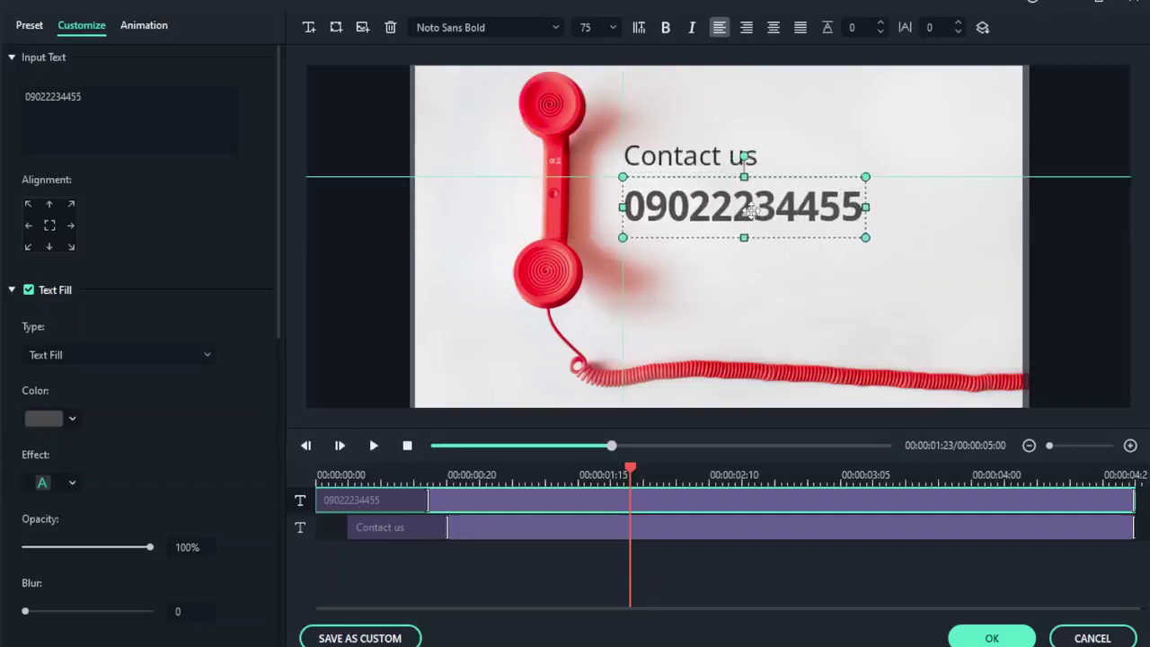
click(990, 638)
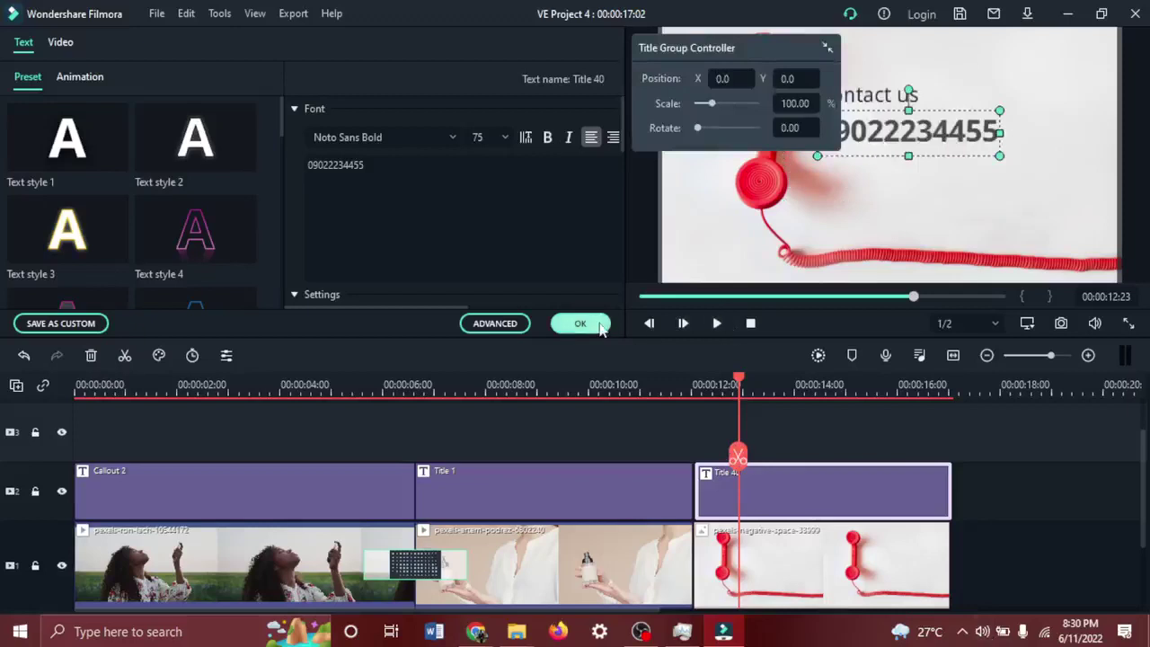
click(598, 325)
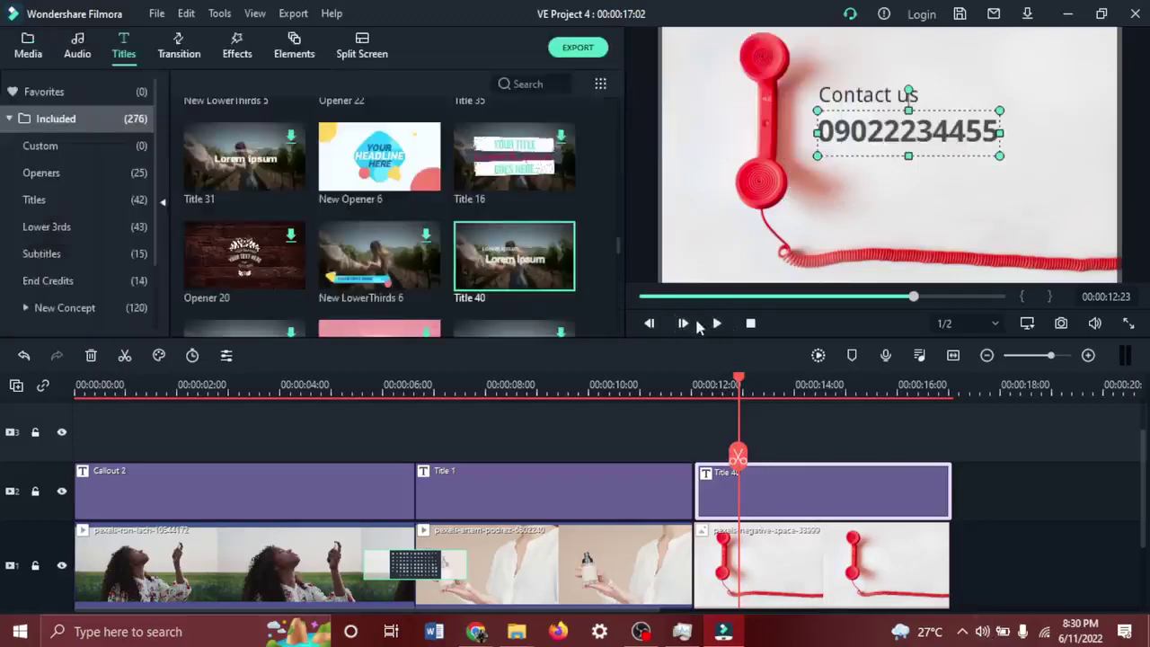
click(750, 324)
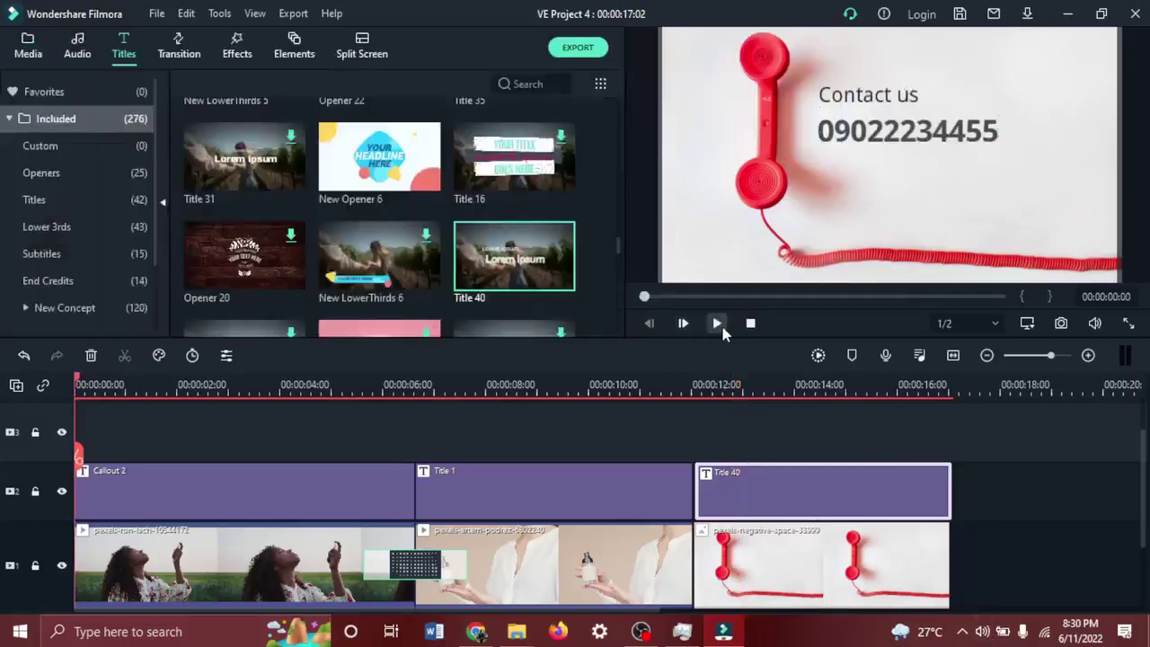
click(716, 323)
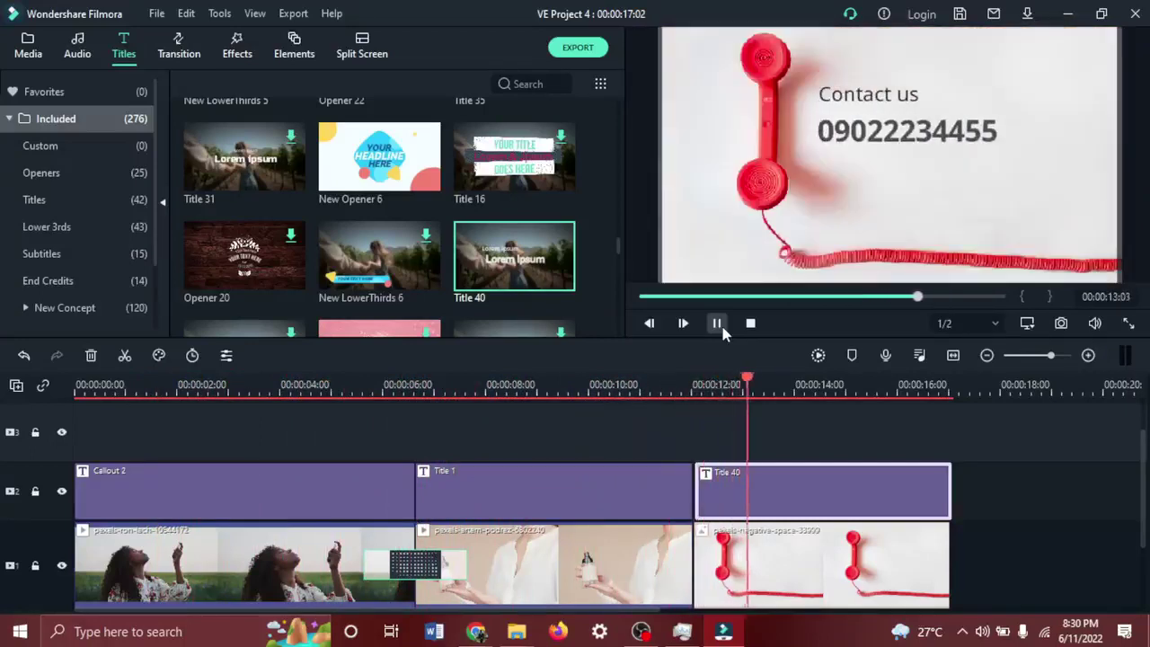
click(663, 557)
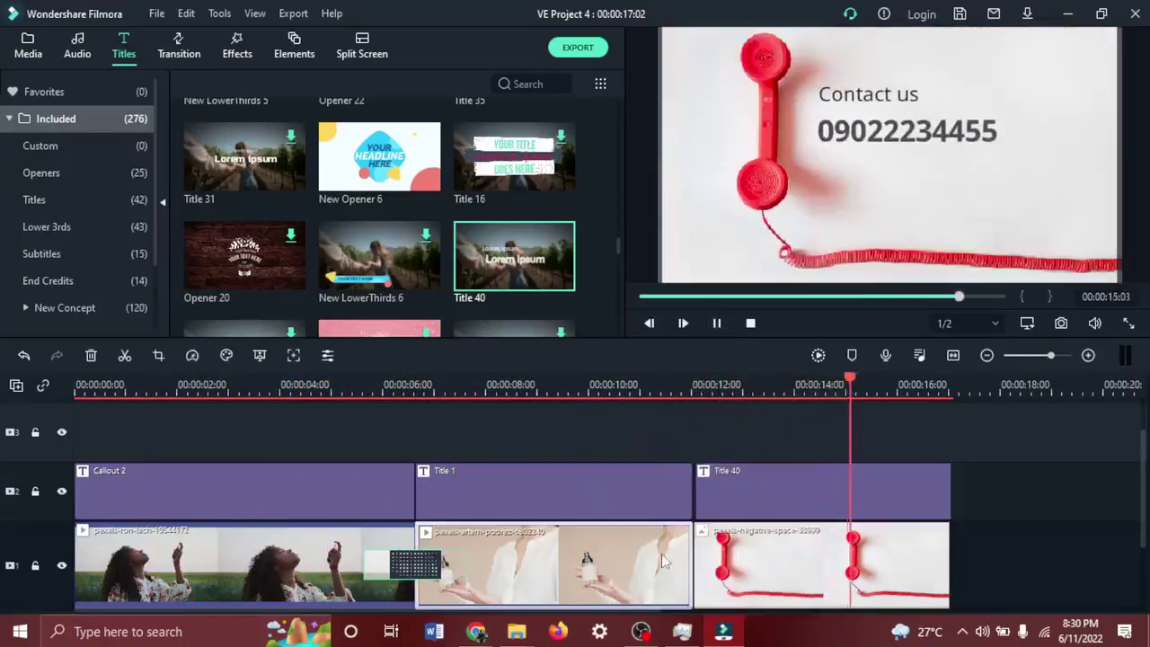
click(759, 555)
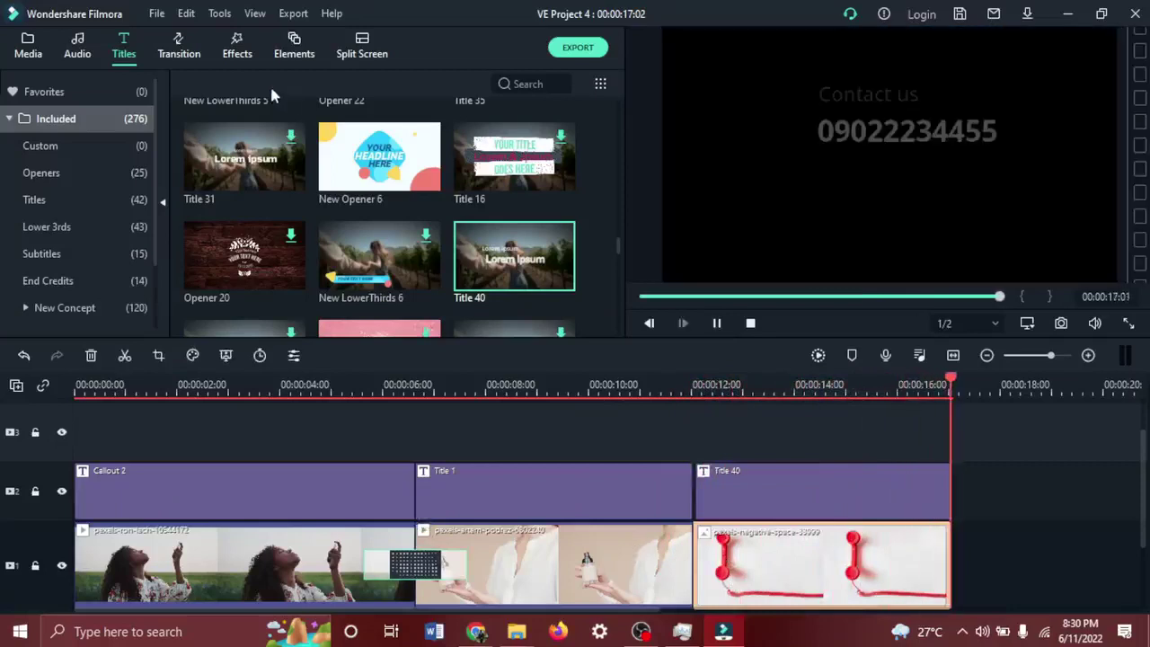
Place Shift Zoom 4 between the perfume clip and telephone photo, then replay from the start.
click(175, 44)
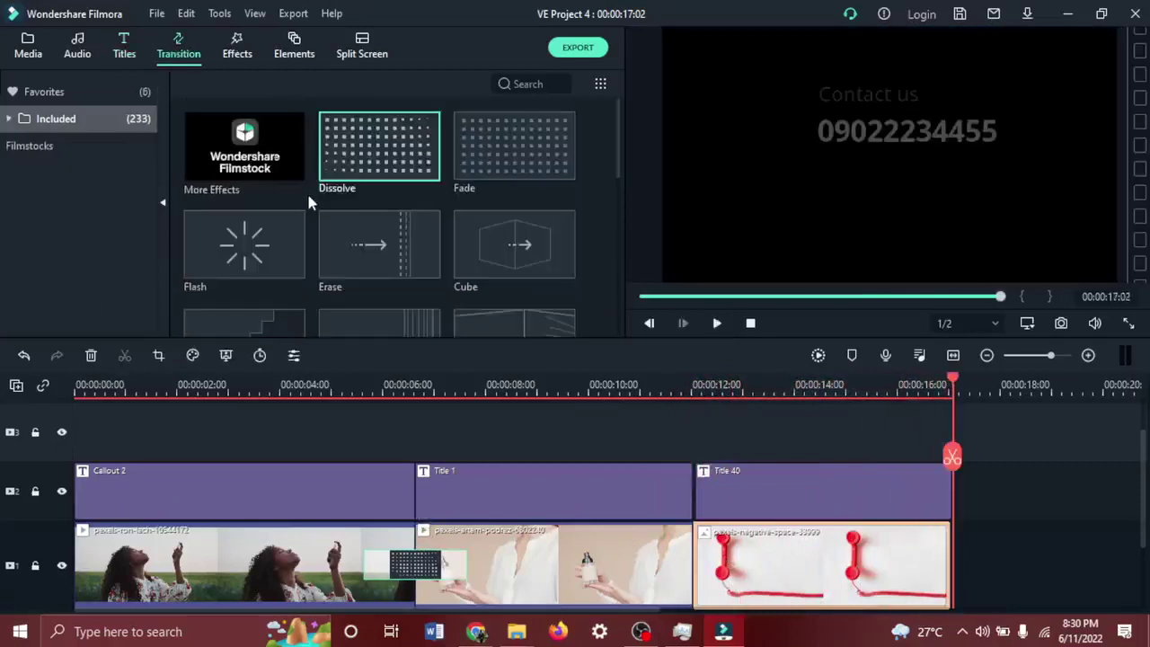
scroll(308, 202, down, 6)
scroll(308, 202, up, 2)
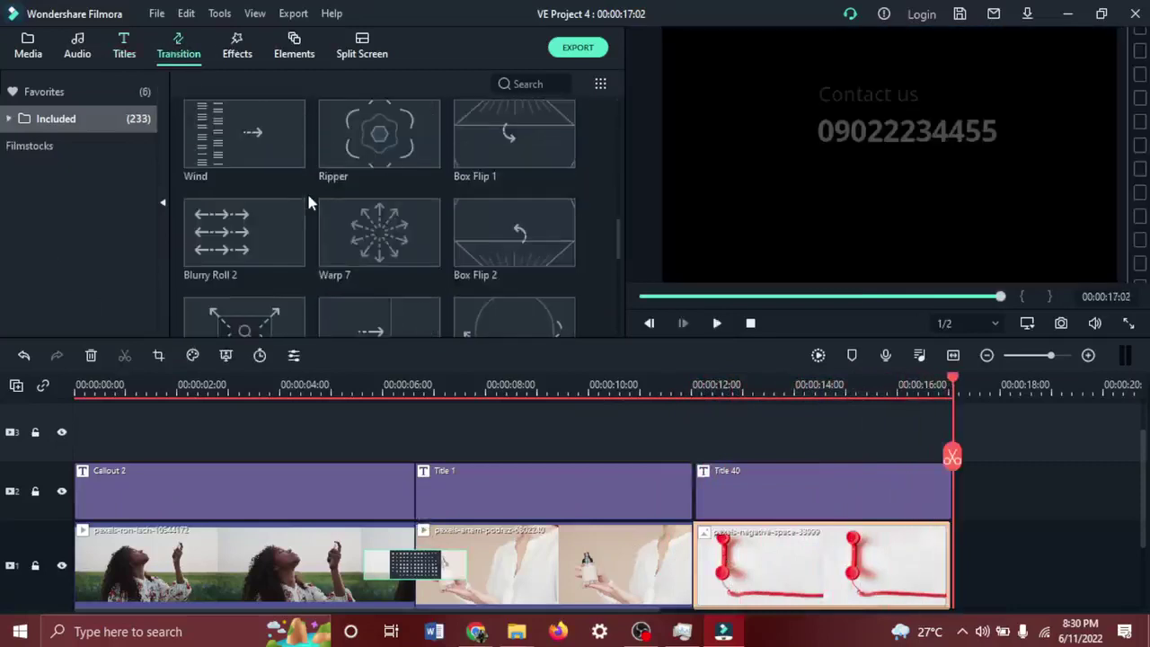
scroll(308, 202, down, 3)
scroll(308, 202, up, 6)
scroll(308, 202, down, 6)
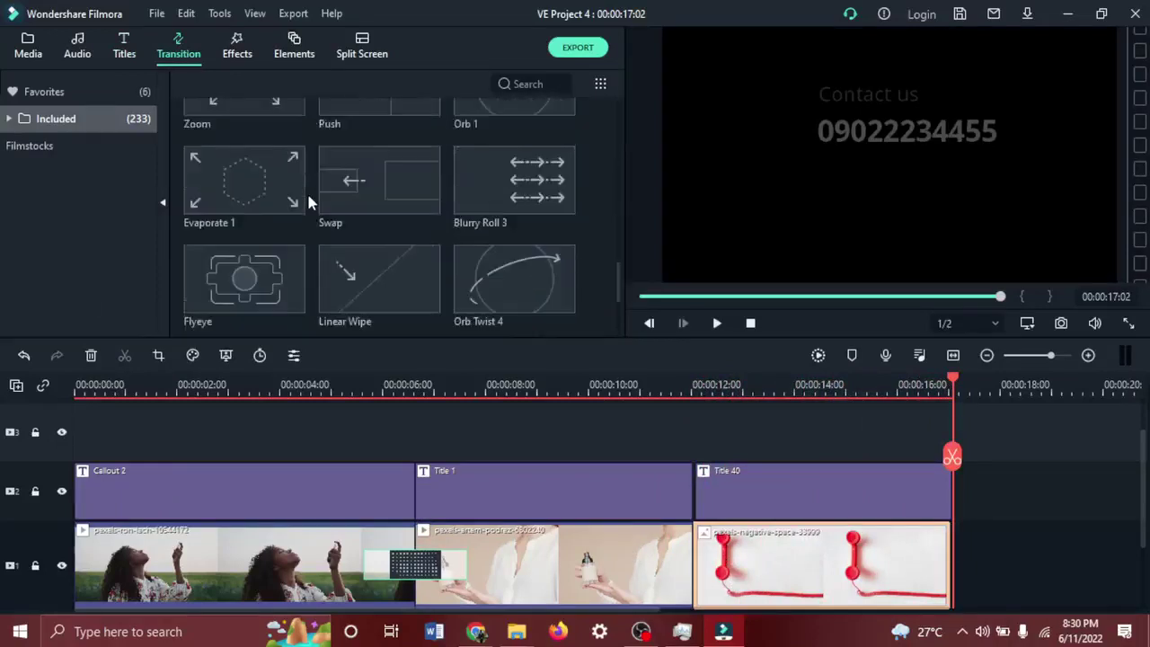
scroll(308, 202, down, 8)
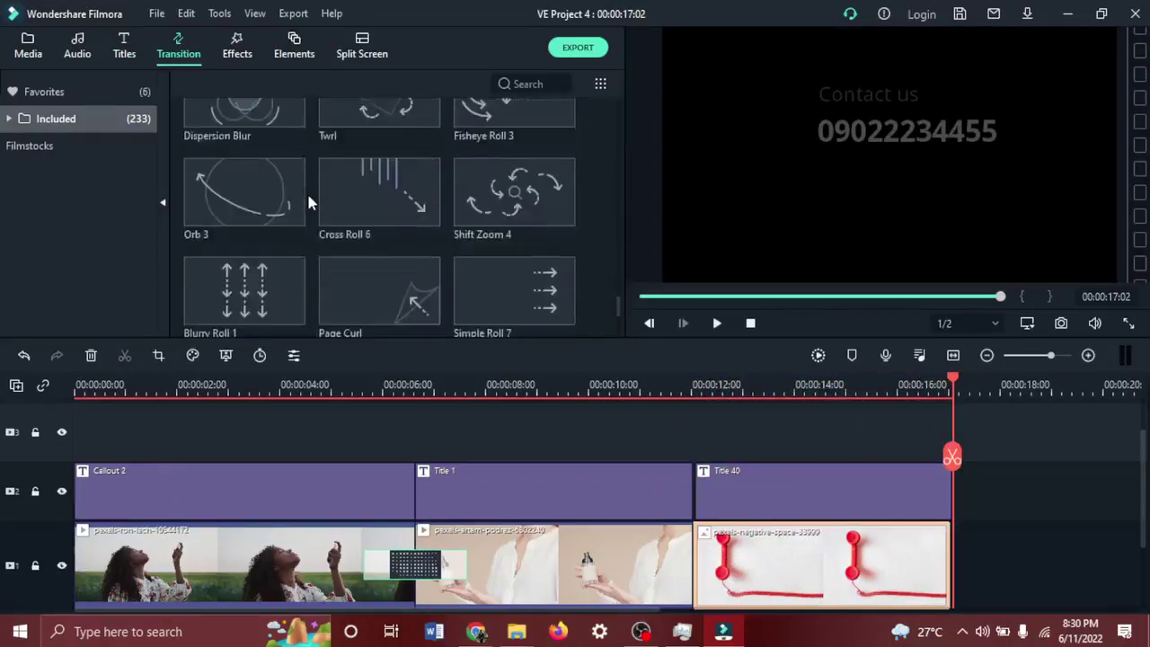
drag(497, 209, 650, 566)
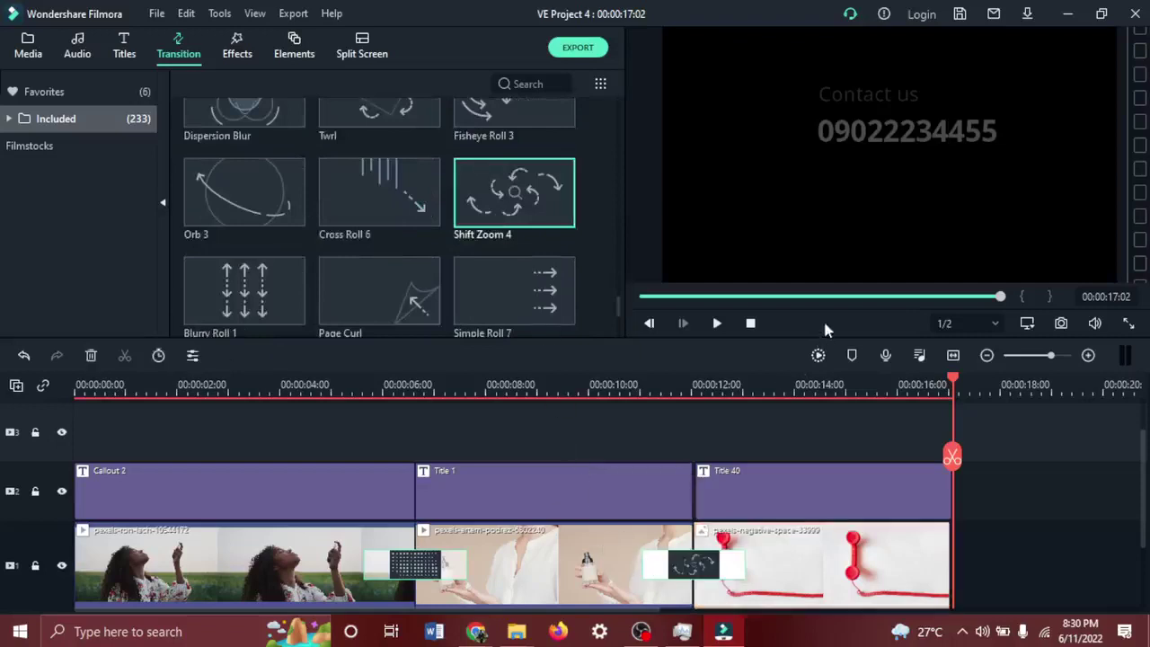
click(750, 323)
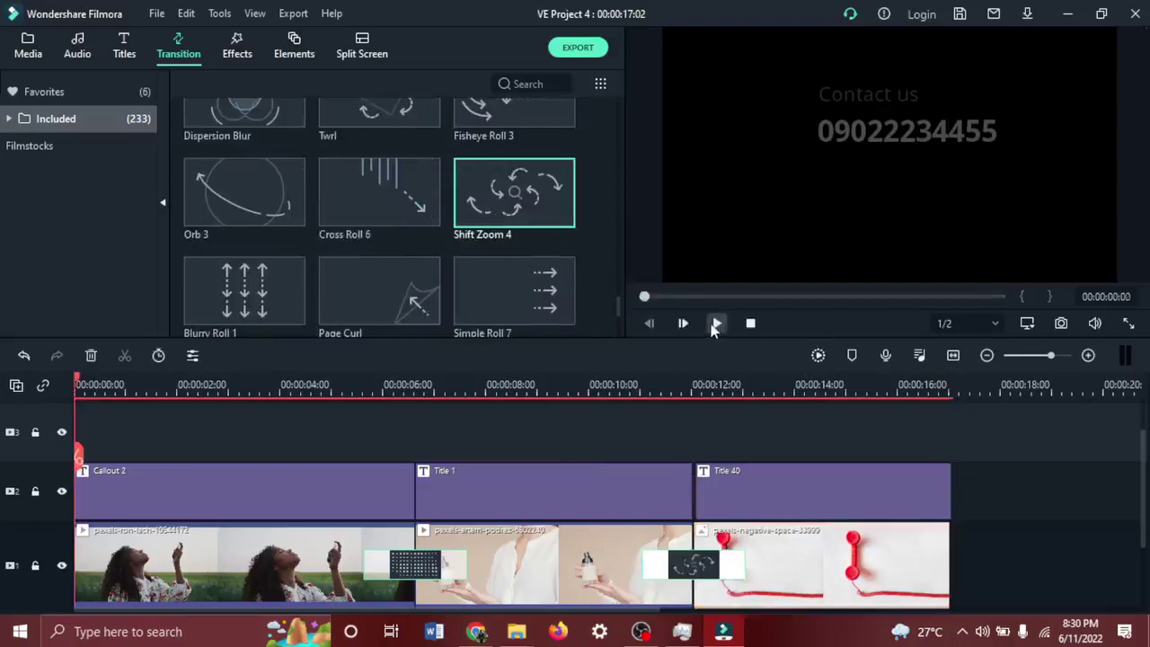
click(716, 325)
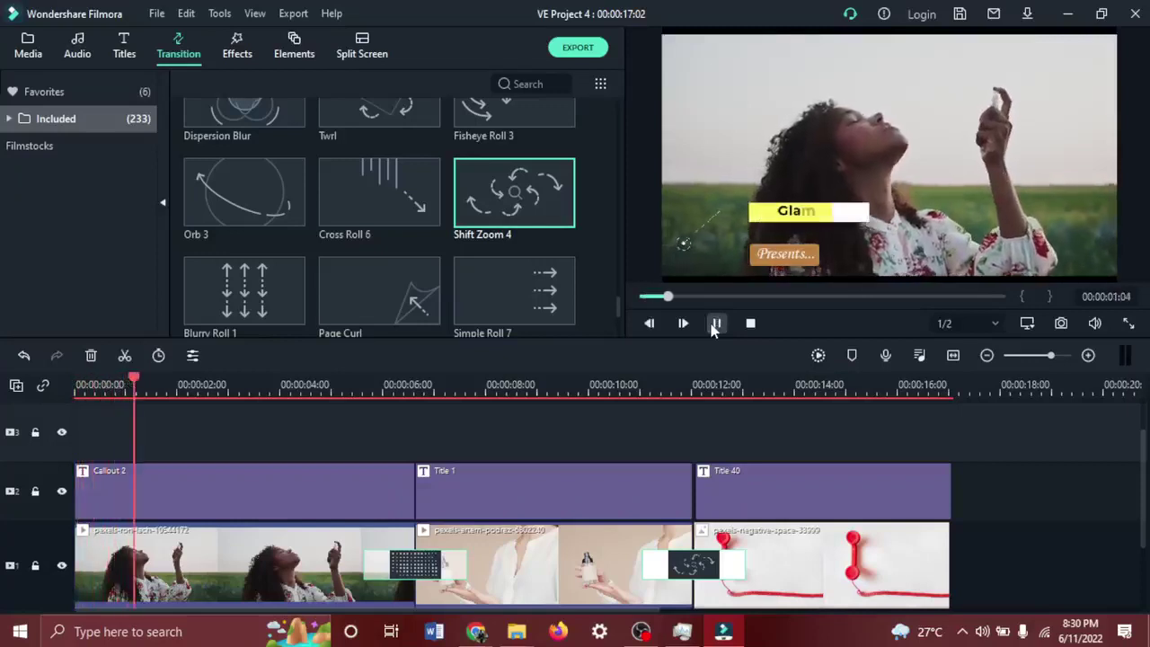
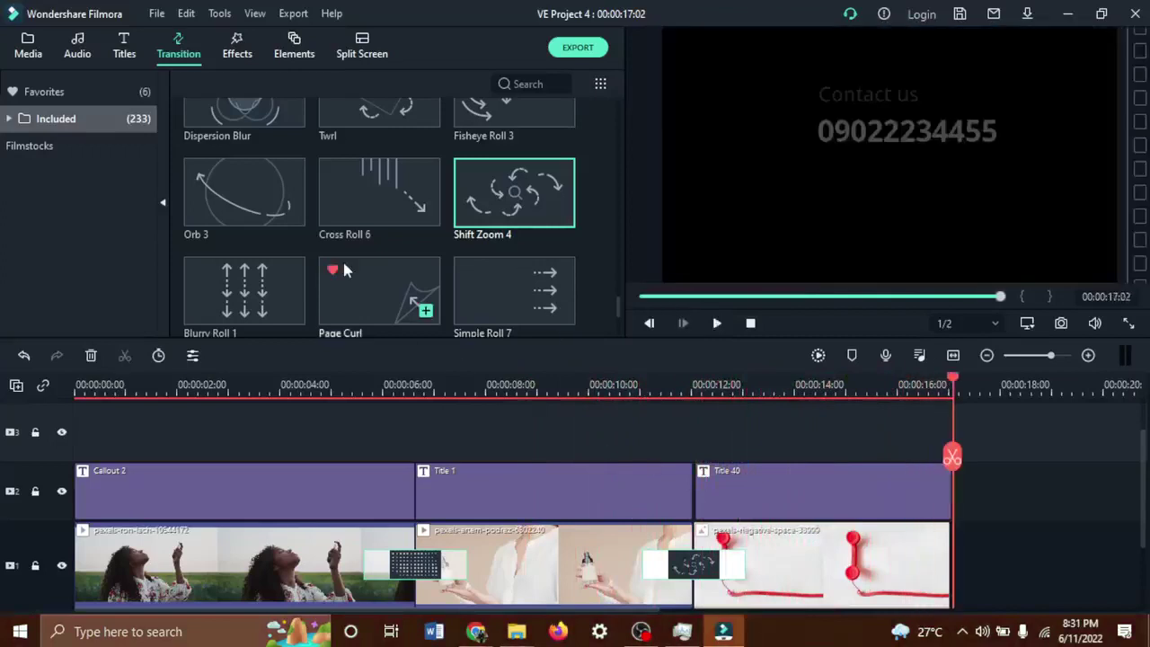
Swap the perfume-to-telephone transition for Orb Twist 1 and play the sequence back.
scroll(345, 216, down, 5)
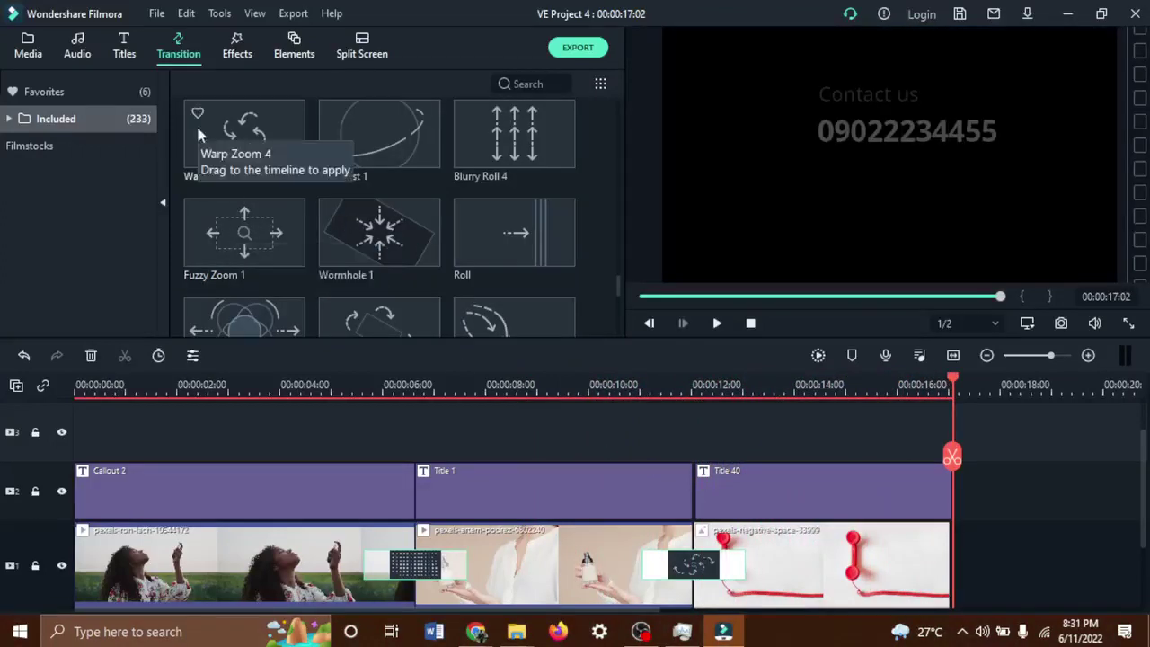
click(750, 490)
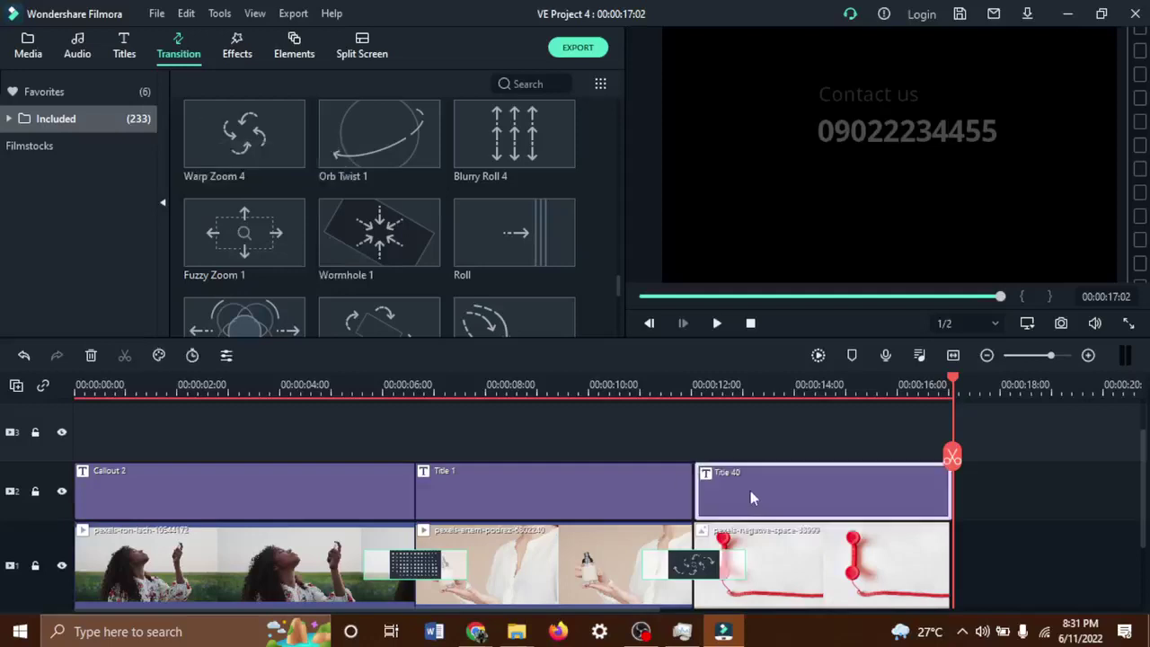
click(709, 573)
key(Delete)
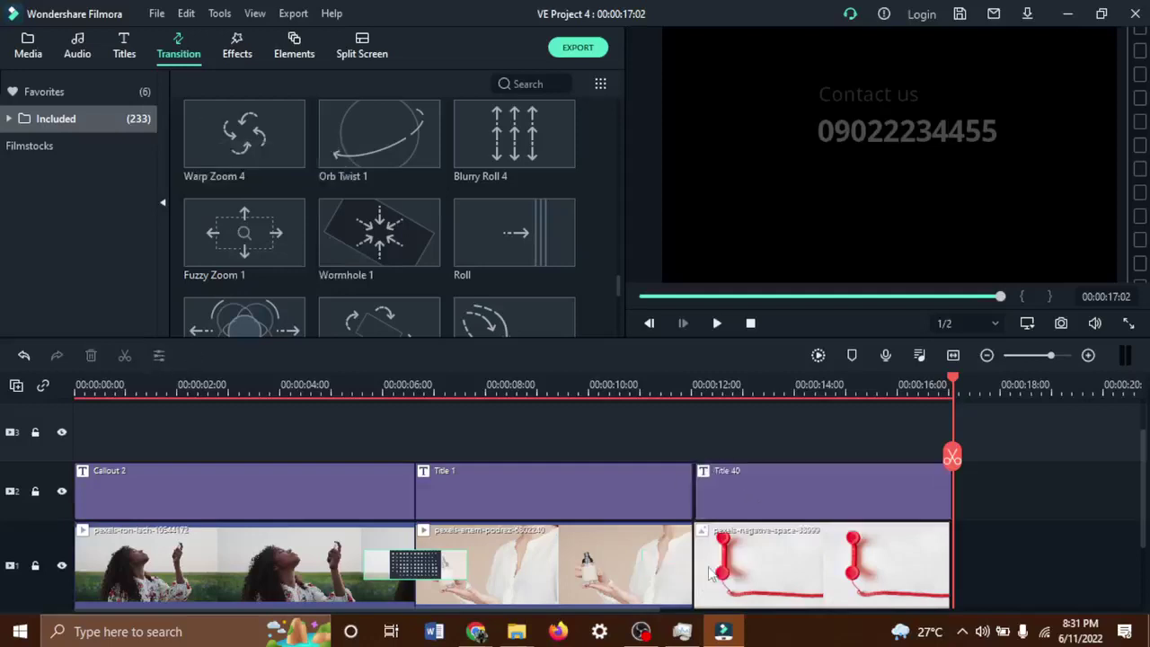
drag(415, 156, 700, 579)
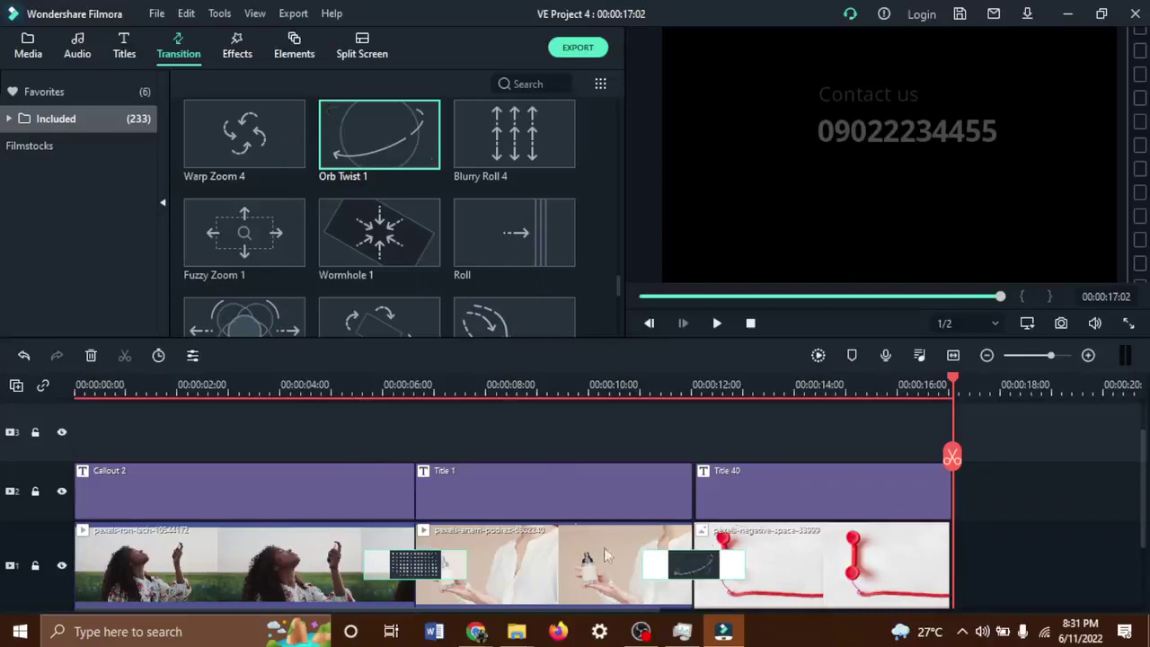
click(716, 323)
click(557, 388)
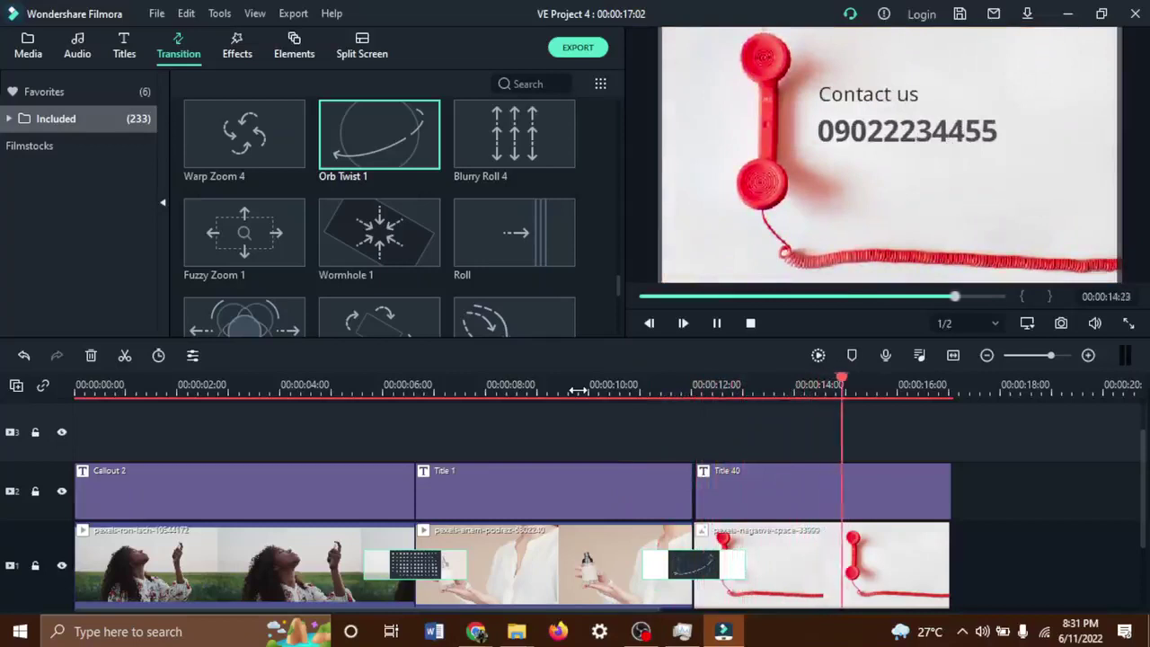
click(578, 387)
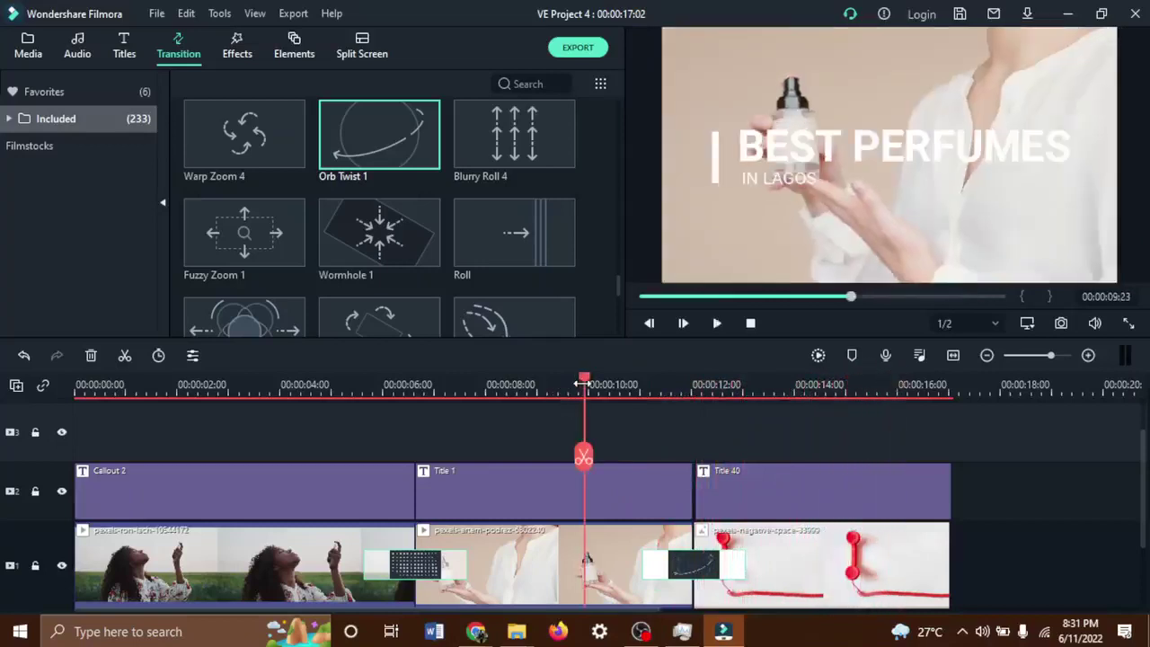
key(space)
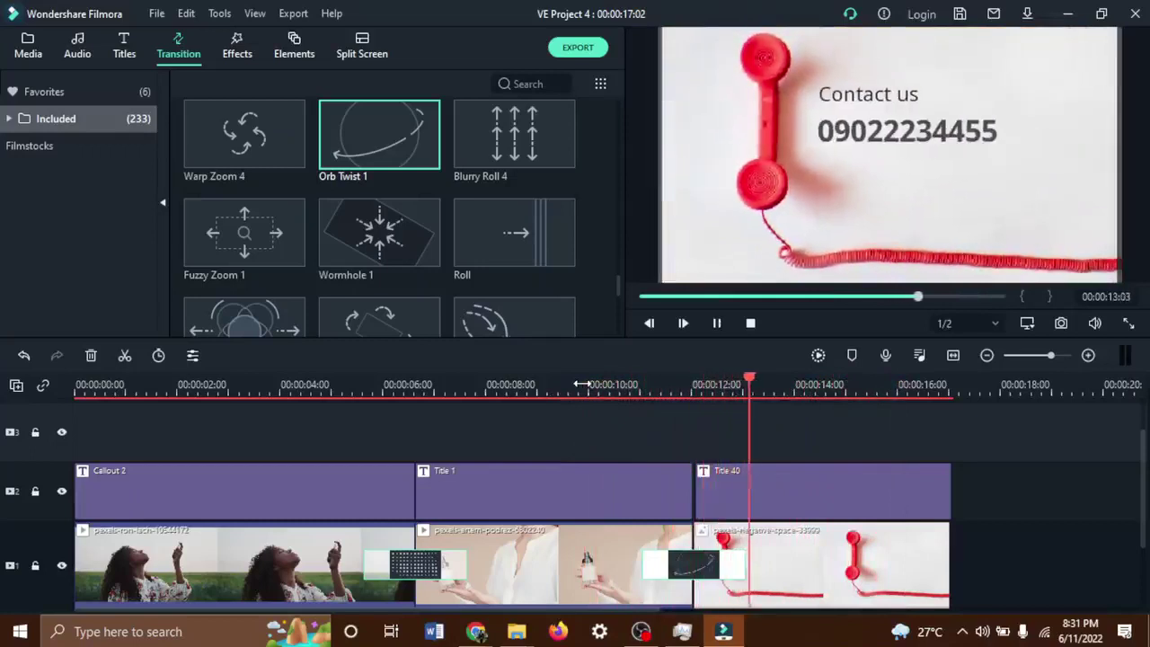
key(space)
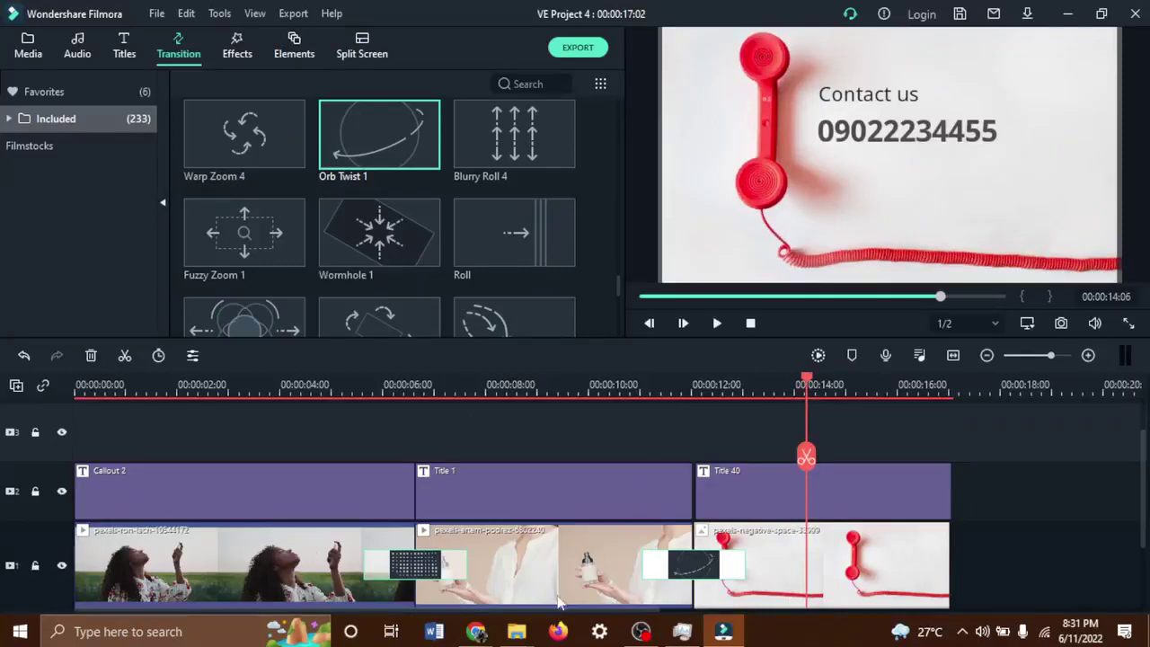
Close the telephone clip's image settings with OK and show the Media library's three pexels clips.
click(872, 564)
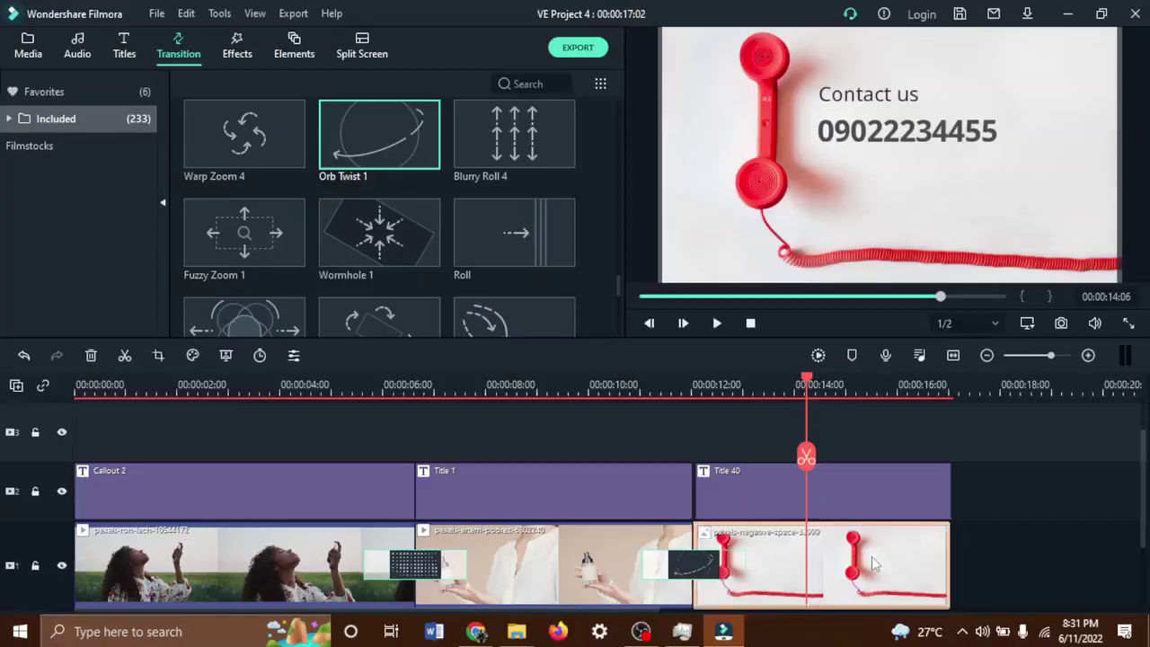
double_click(871, 563)
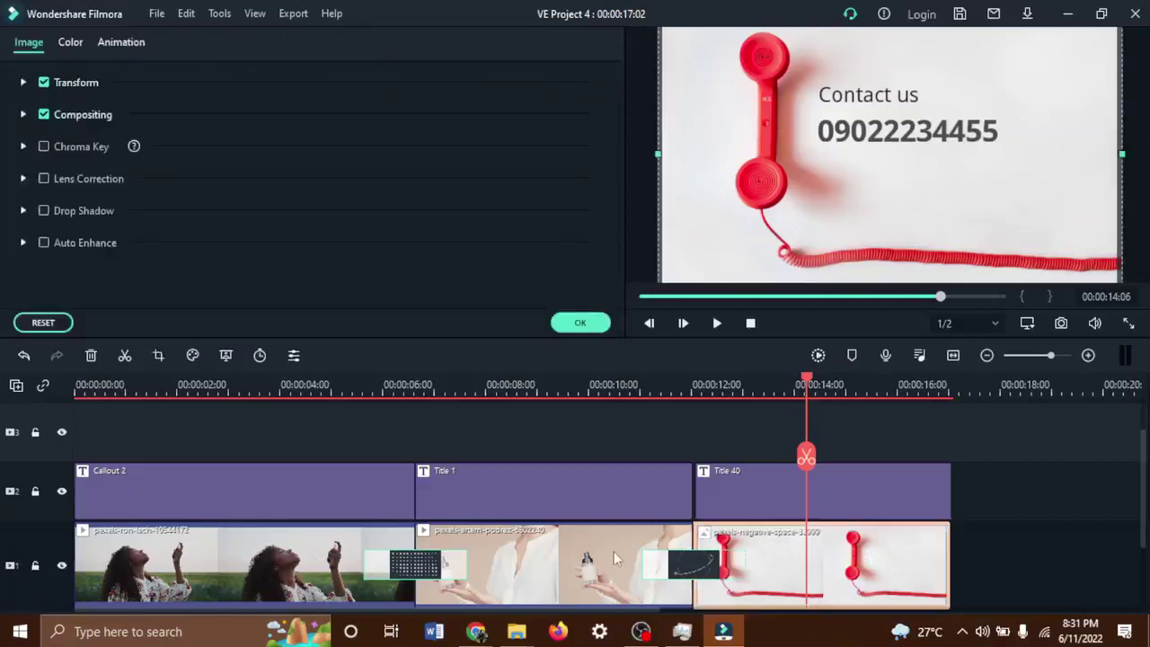
drag(1137, 446, 1136, 507)
click(209, 522)
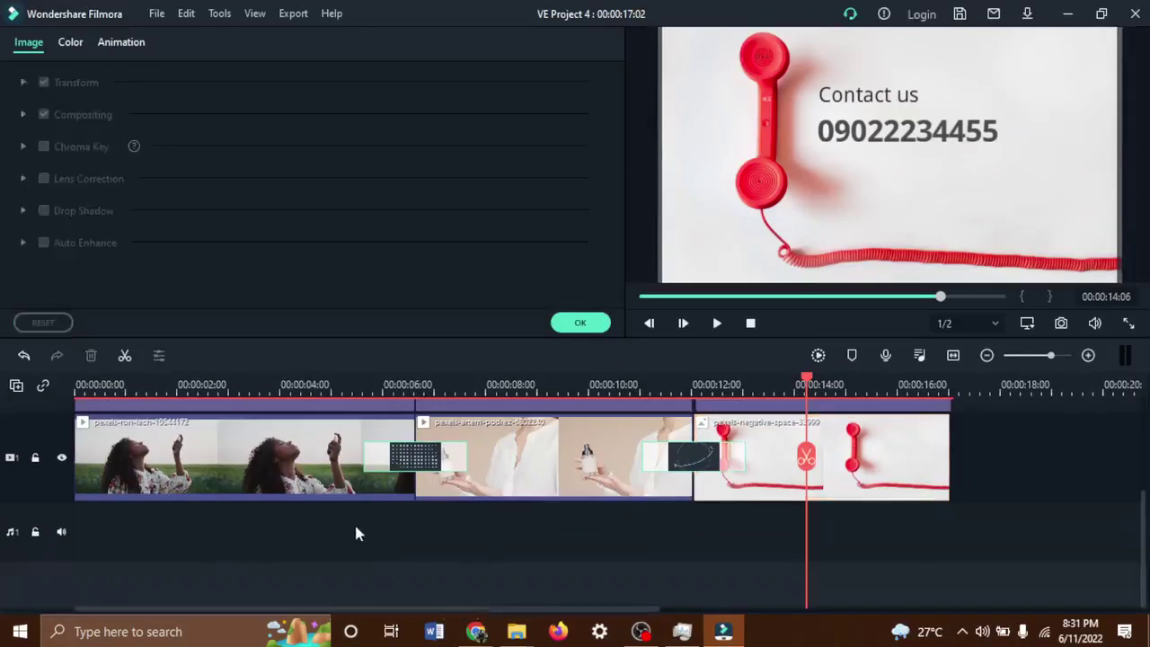
click(582, 323)
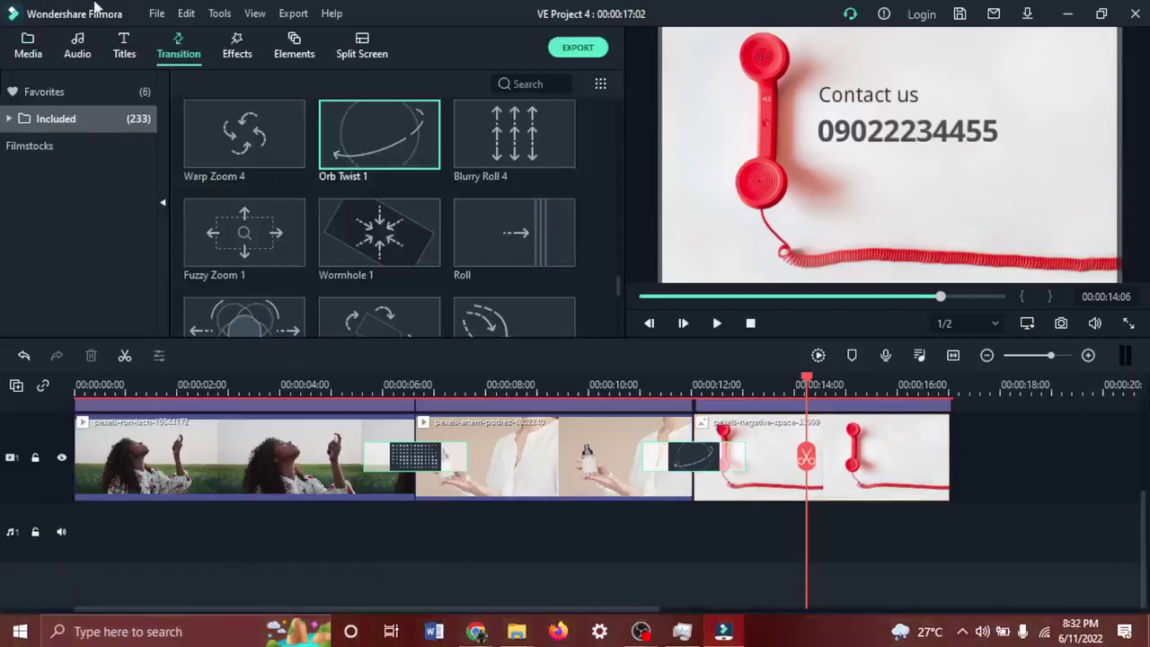
click(30, 40)
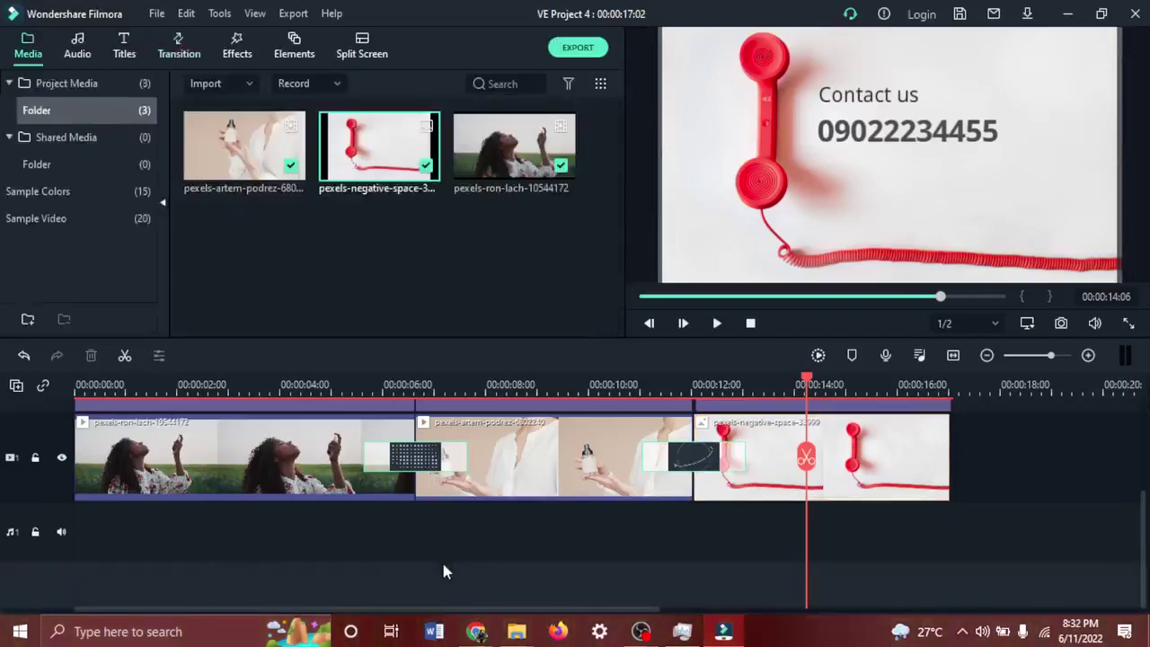
Bring Chrome forward to the Meet call, ignore the mirror warning, and open a new tab.
mouse_move(476, 632)
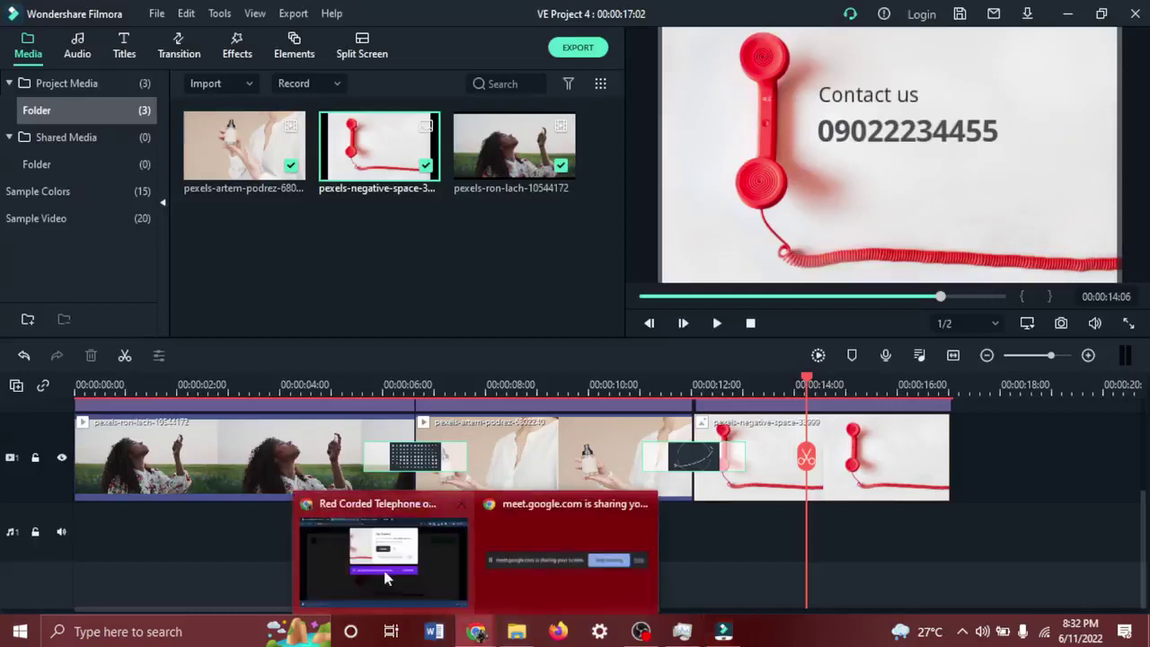
click(387, 578)
click(509, 26)
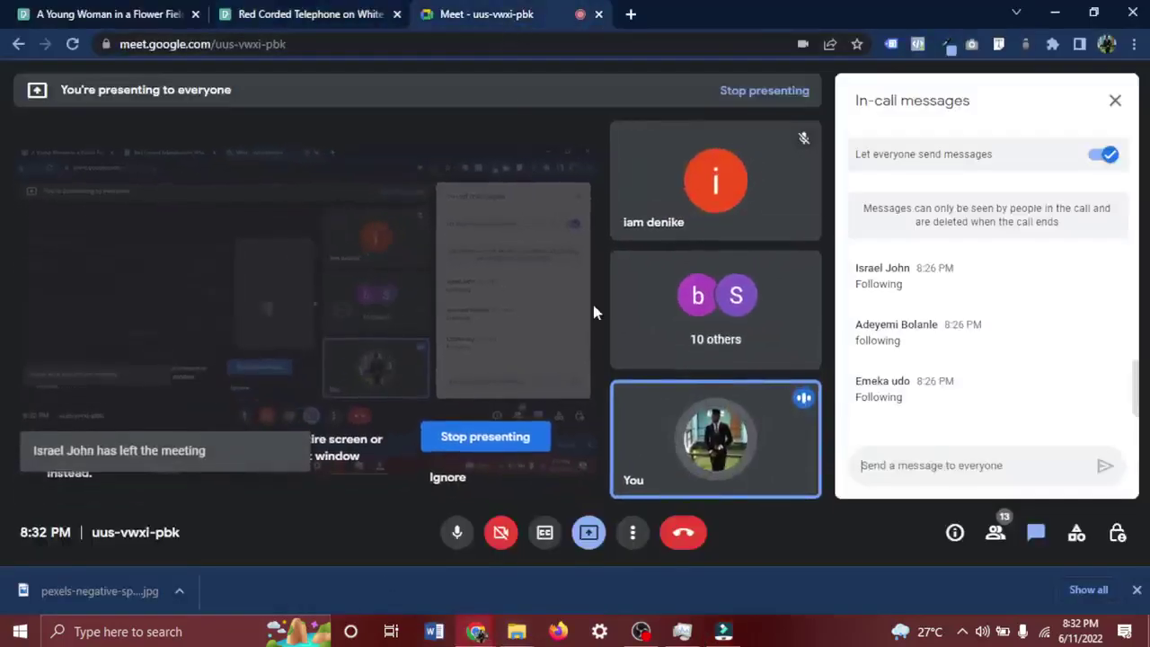
click(447, 478)
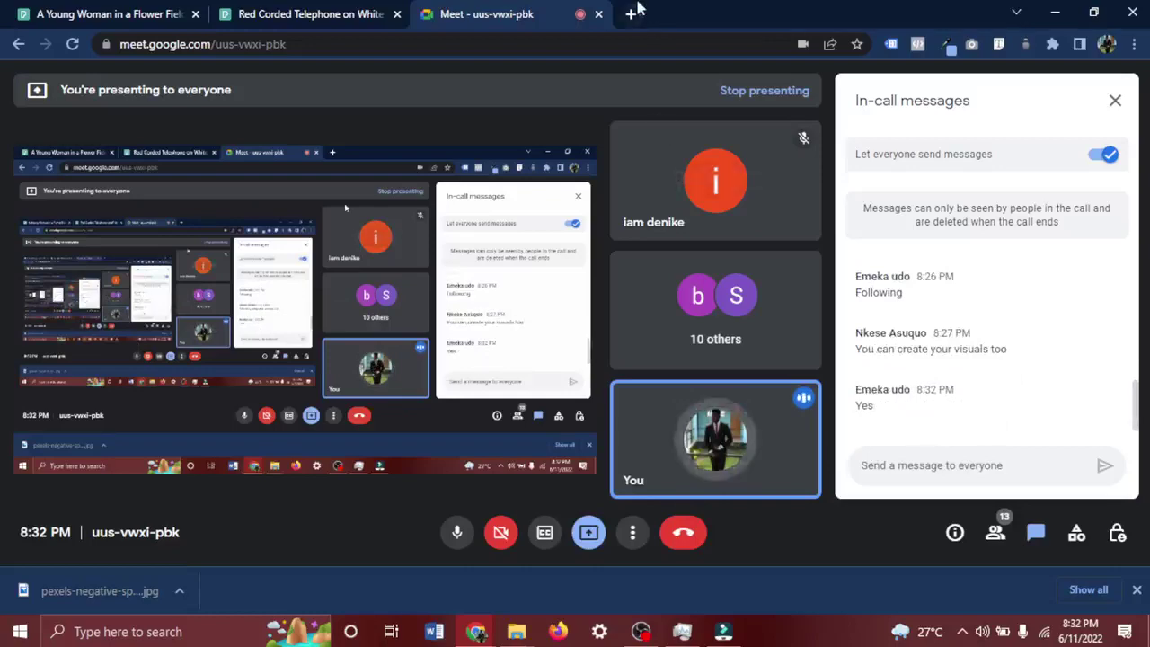
click(633, 14)
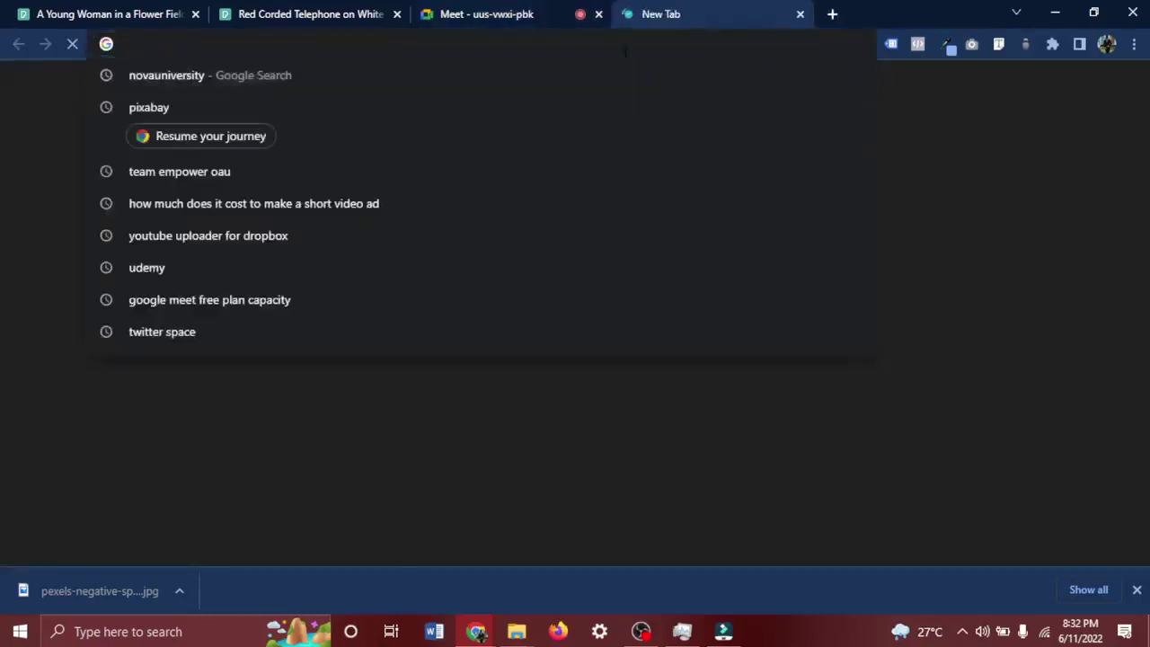
Google 'bensound' and open the Royalty Free Music by Bensound site from the results.
text(bensound)
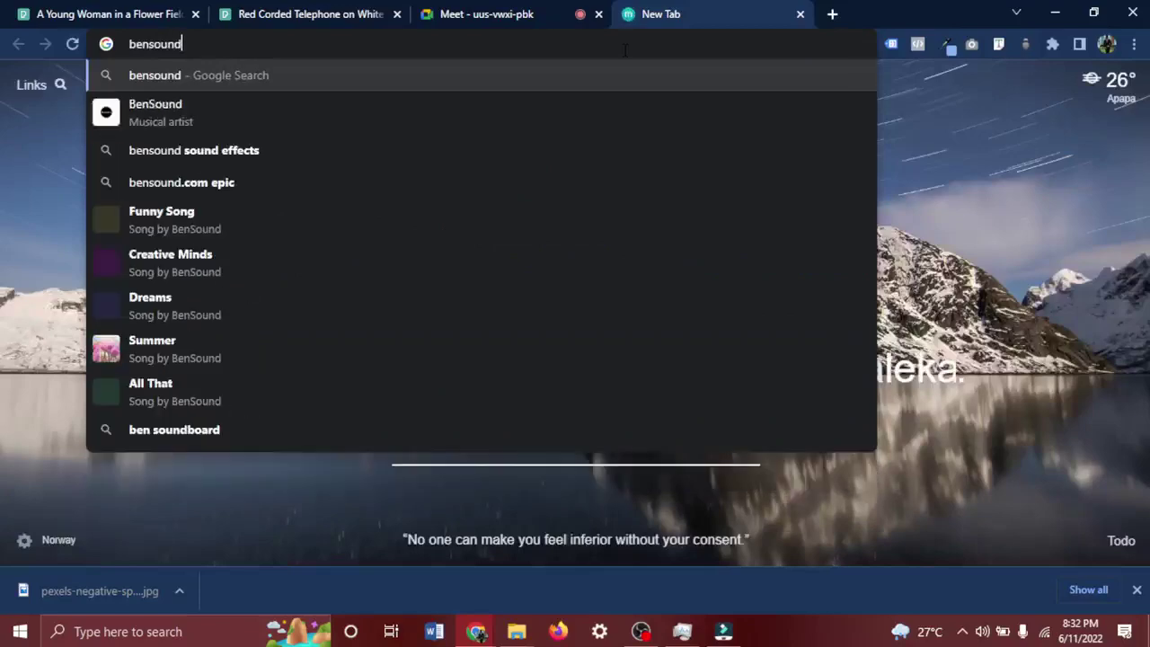
key(Return)
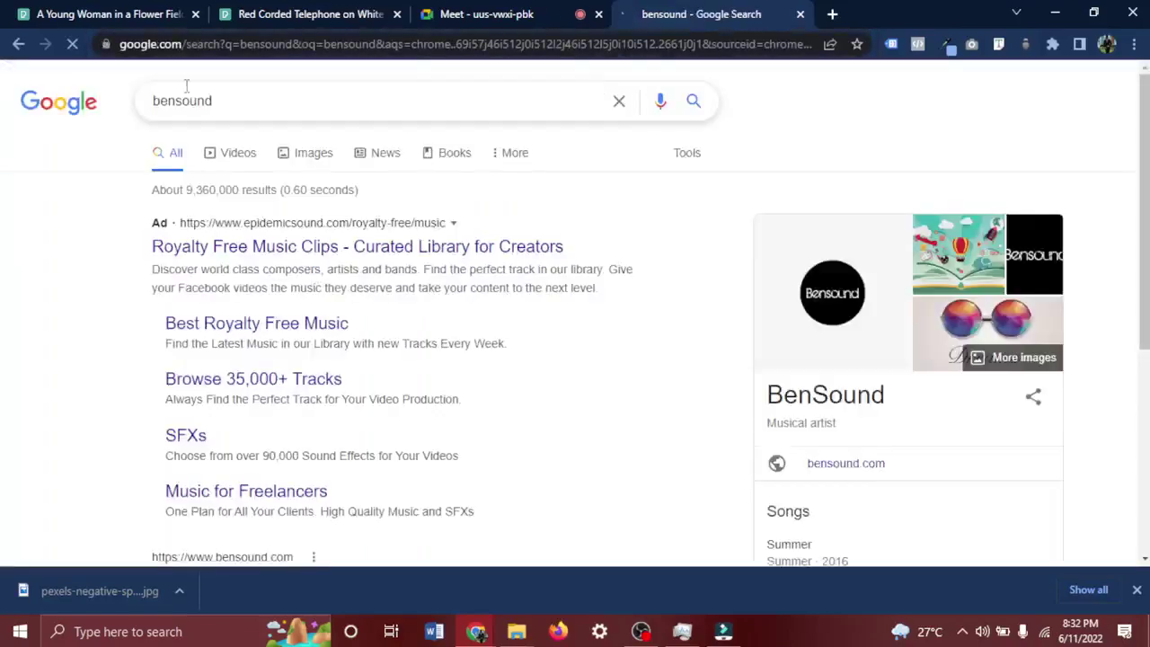
drag(176, 100, 152, 100)
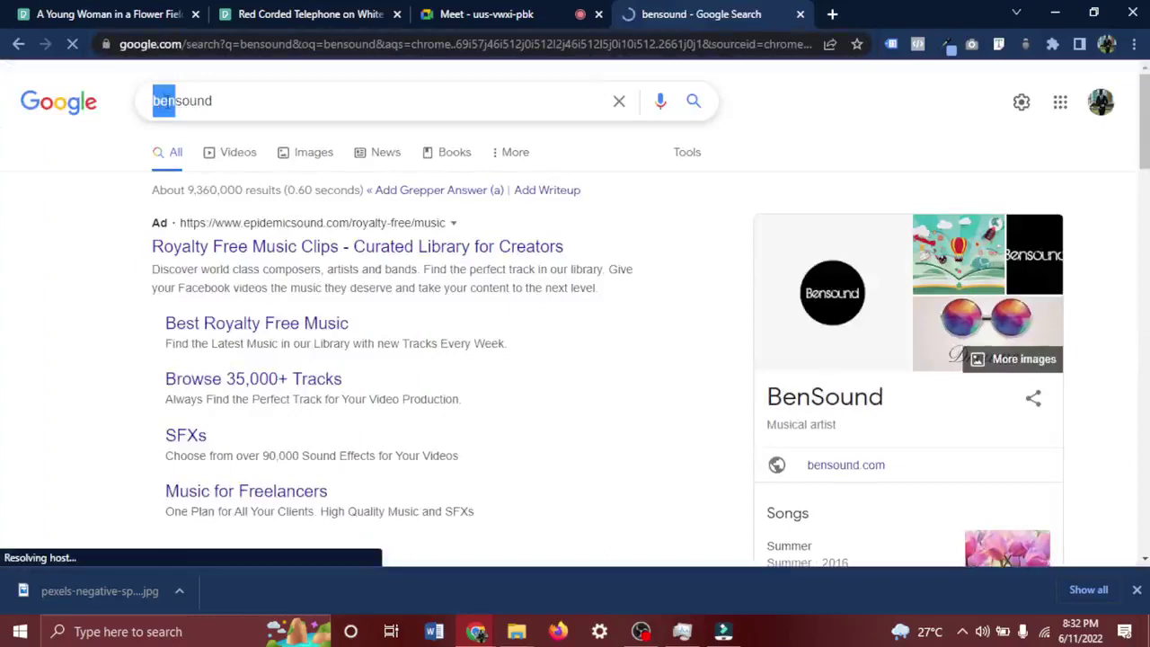
click(190, 104)
click(41, 249)
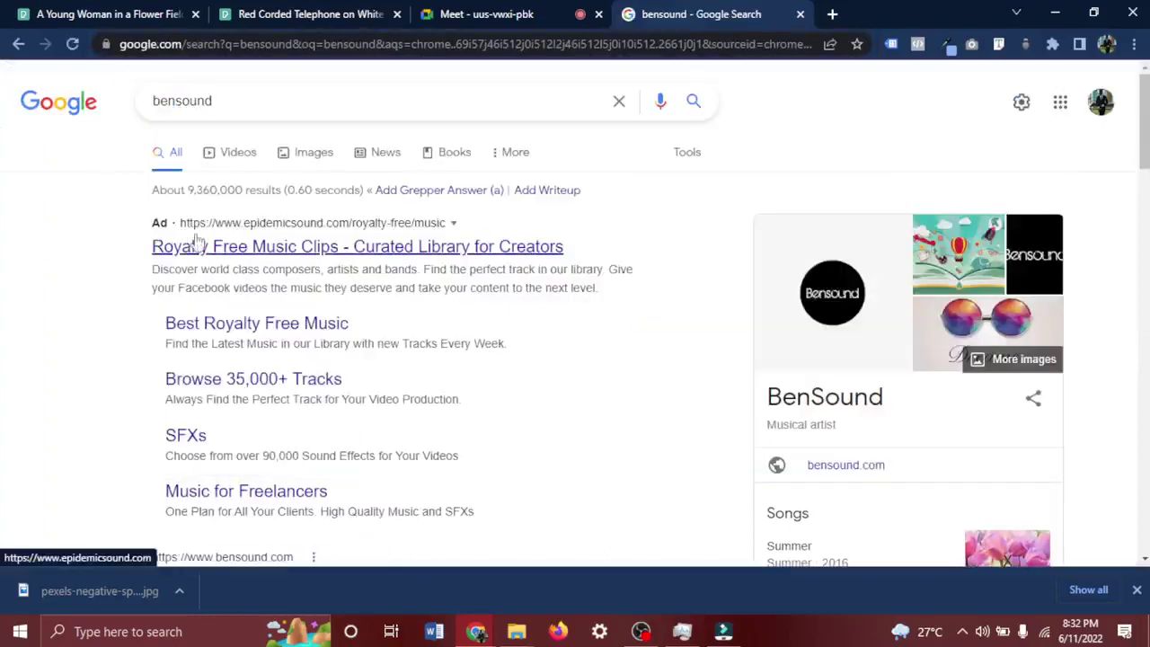
scroll(218, 253, down, 2)
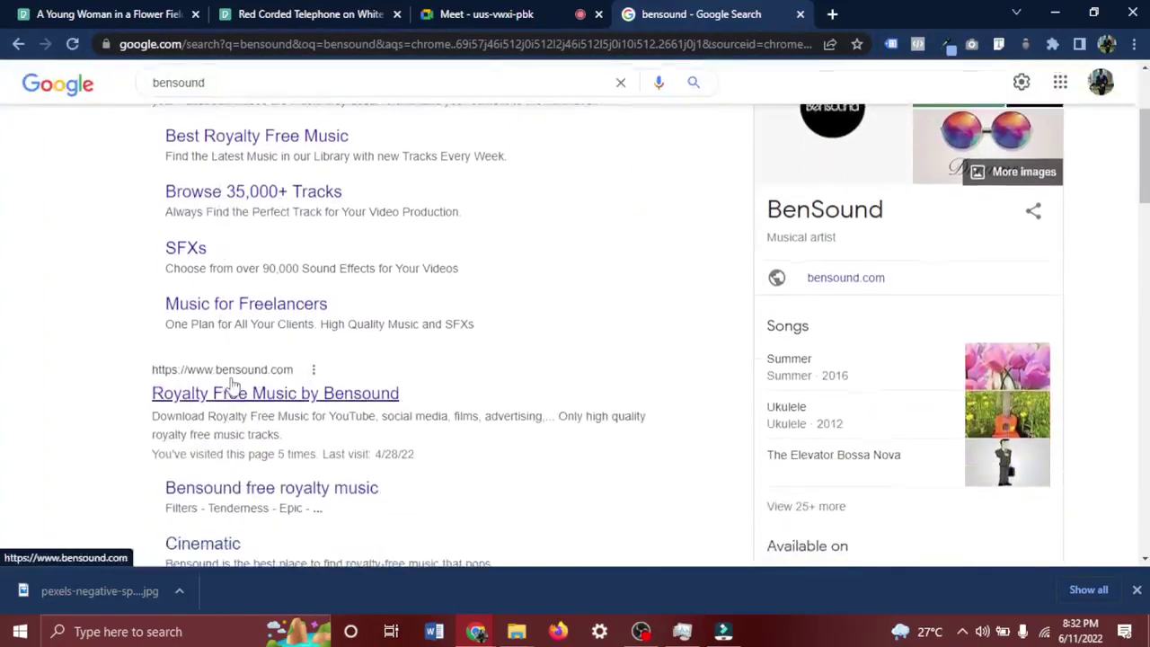
click(215, 399)
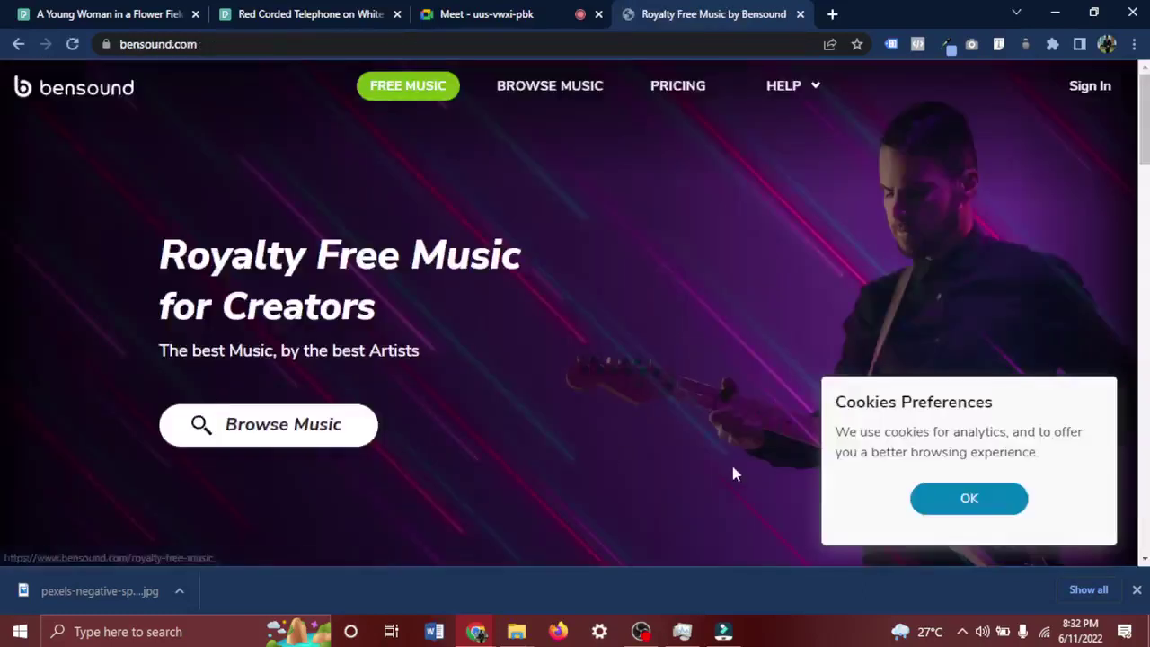
Accept the cookie notice, close the downloads bar, and open Bensound's full music catalogue.
click(975, 503)
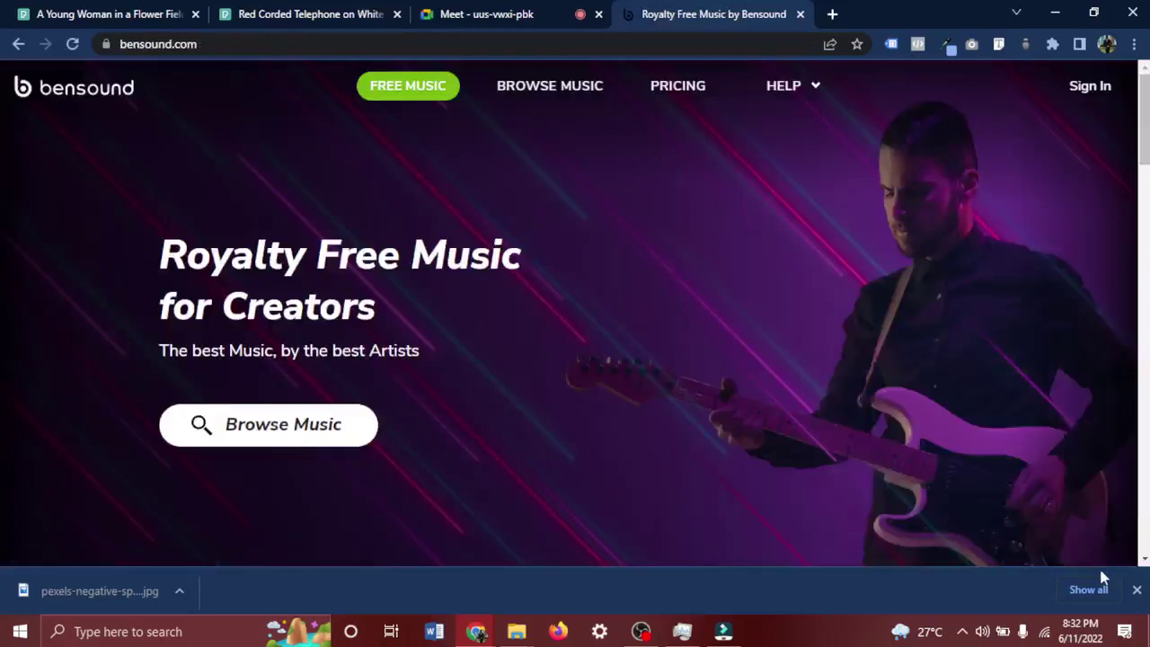
click(1137, 590)
scroll(653, 530, down, 8)
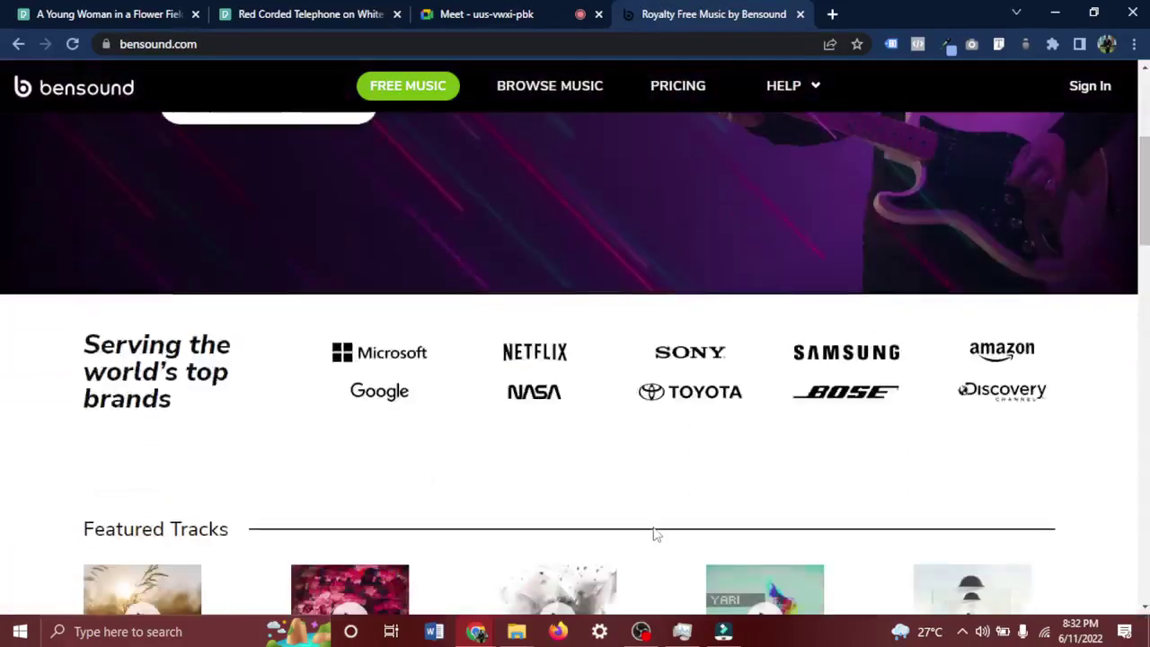
scroll(653, 533, down, 1)
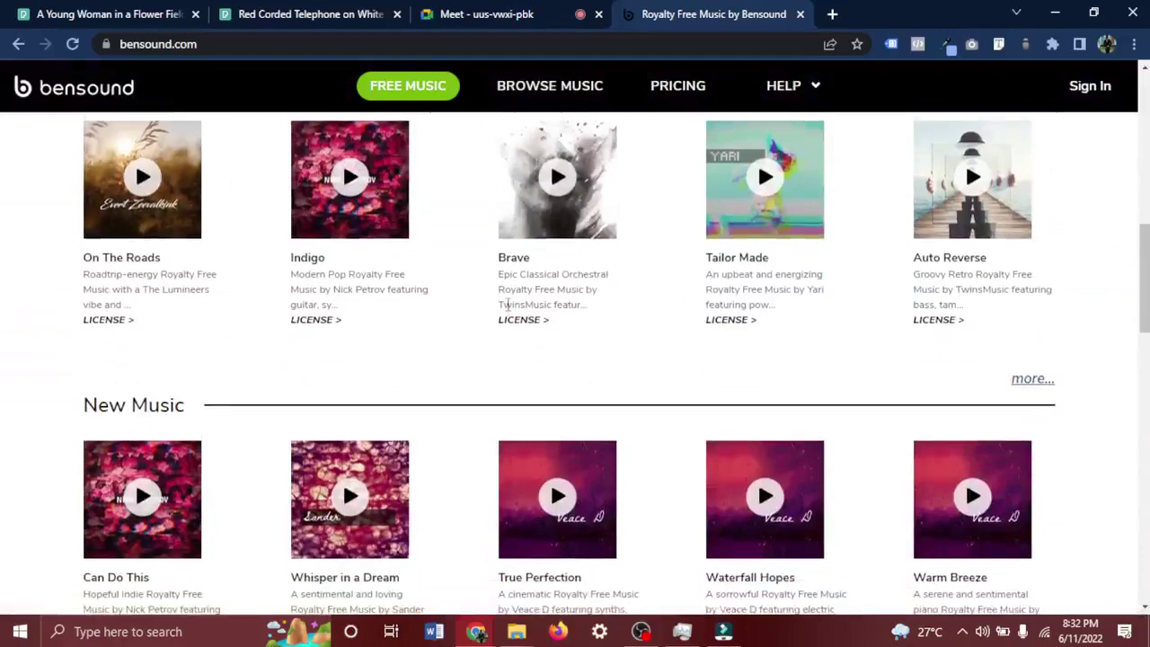
scroll(350, 159, down, 3)
scroll(342, 191, up, 15)
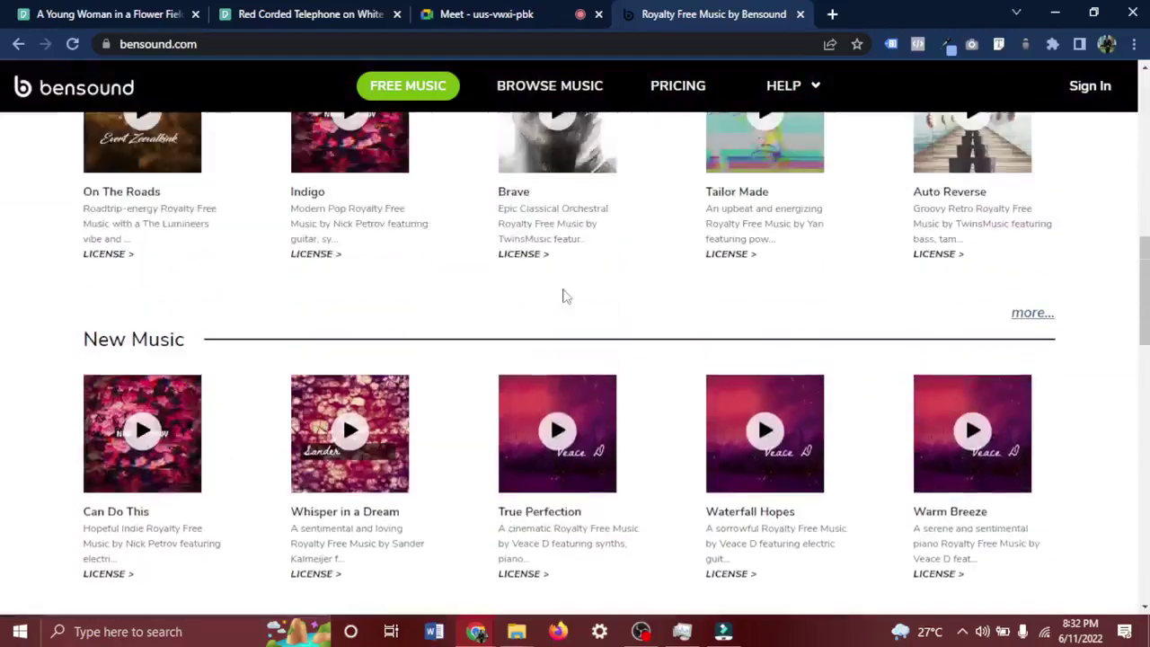
scroll(563, 297, down, 1)
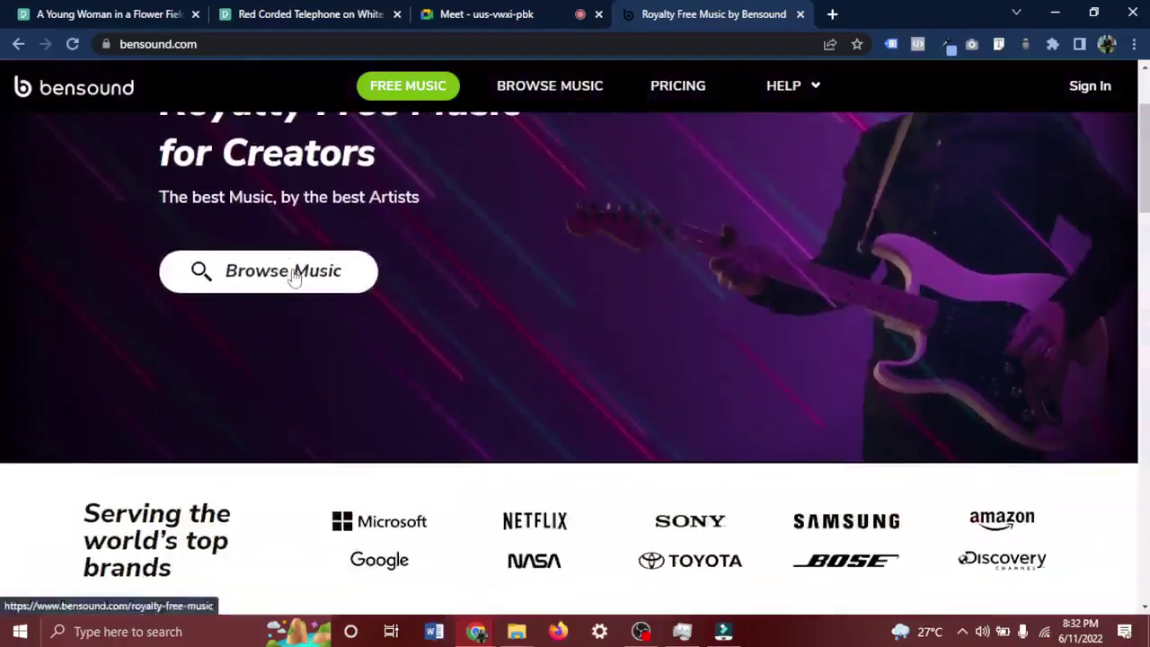
click(294, 273)
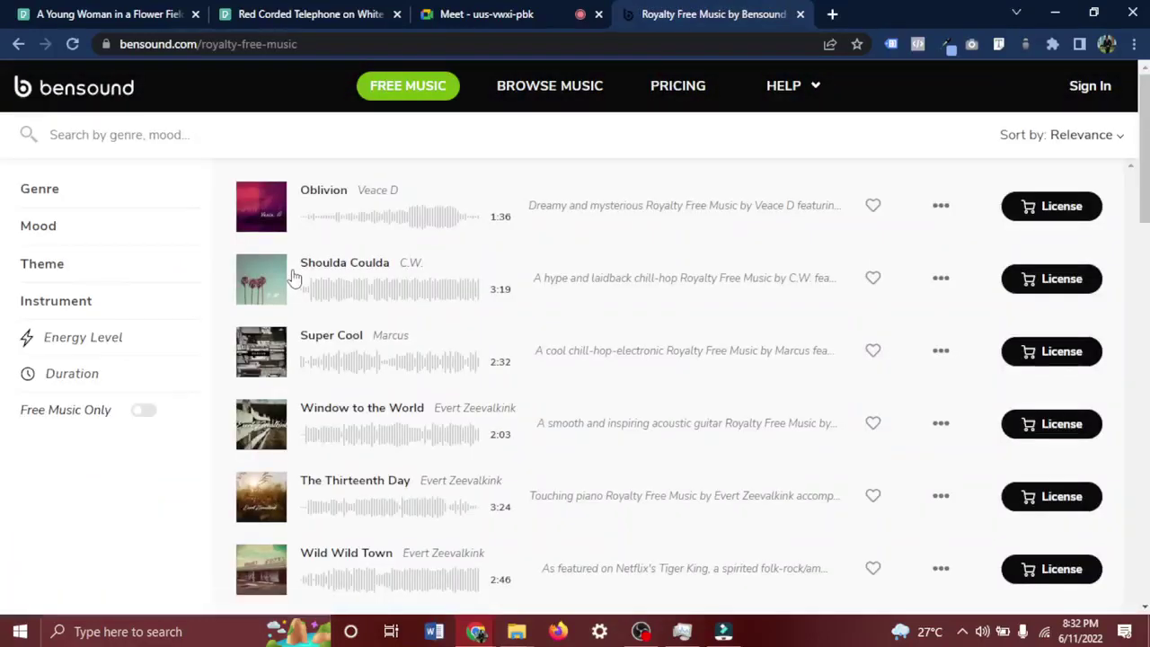
Browse the catalogue, previewing On The Roads and Deep Journey and checking Oblivion's options.
scroll(295, 274, down, 3)
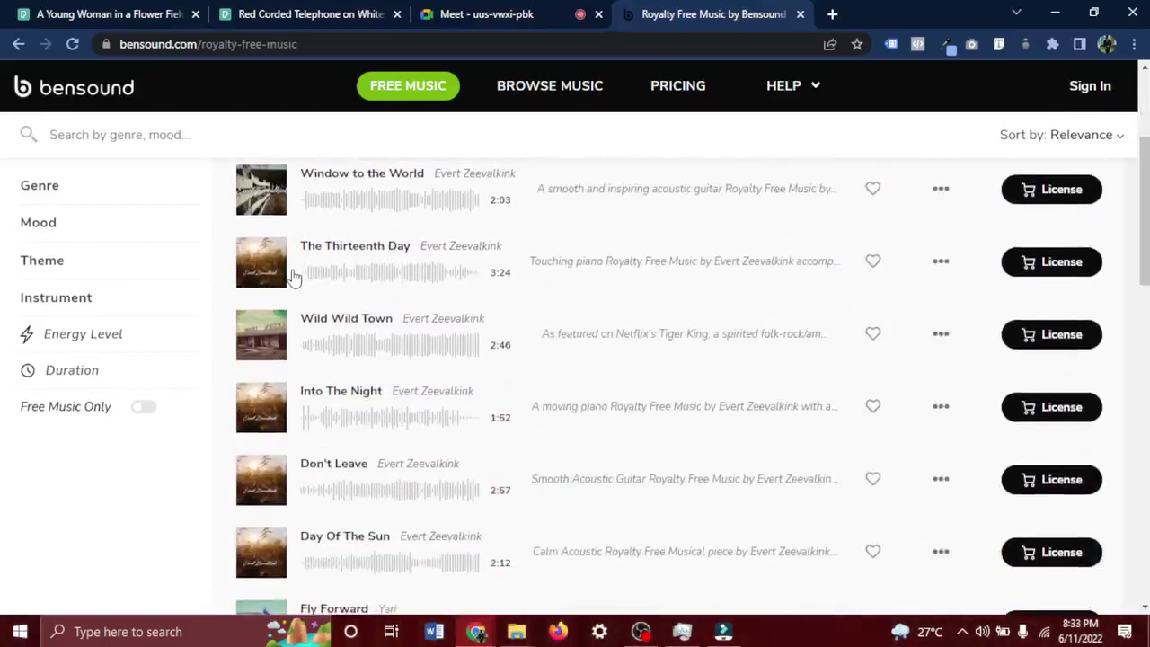
scroll(301, 235, up, 3)
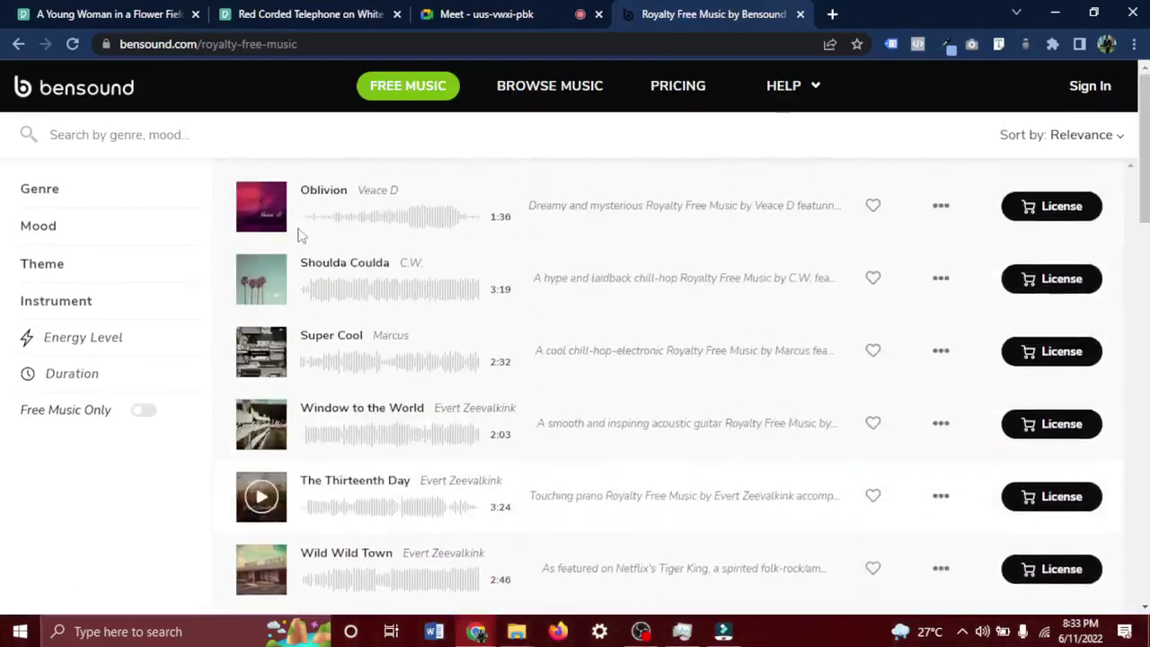
scroll(301, 236, down, 1)
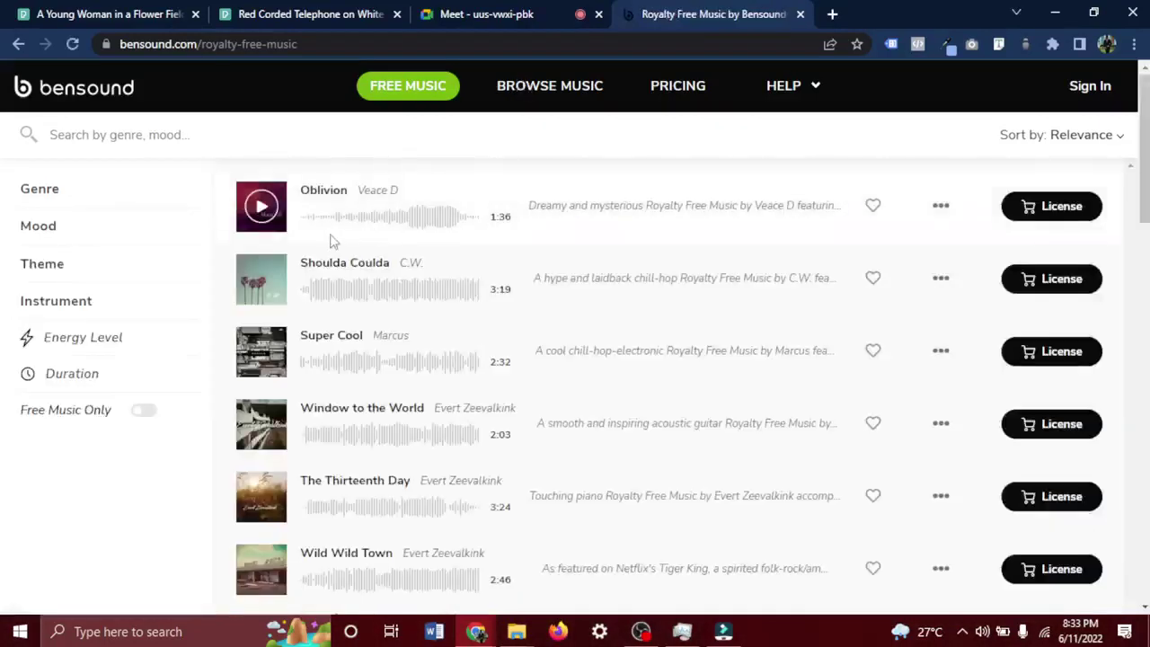
click(936, 216)
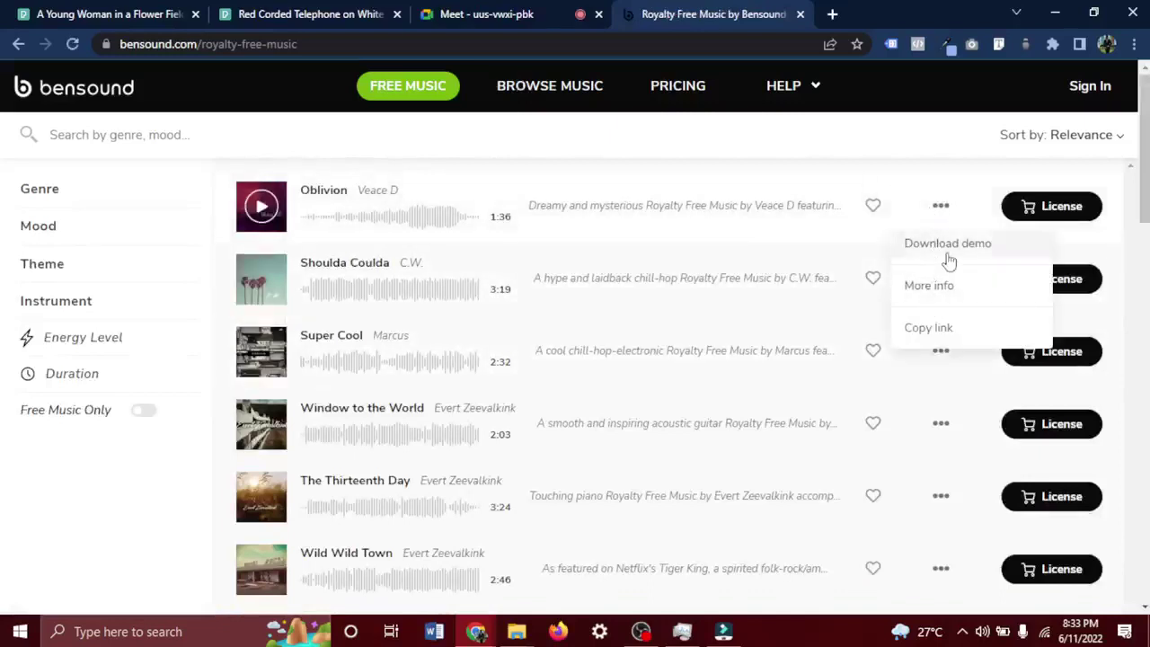
scroll(114, 495, down, 4)
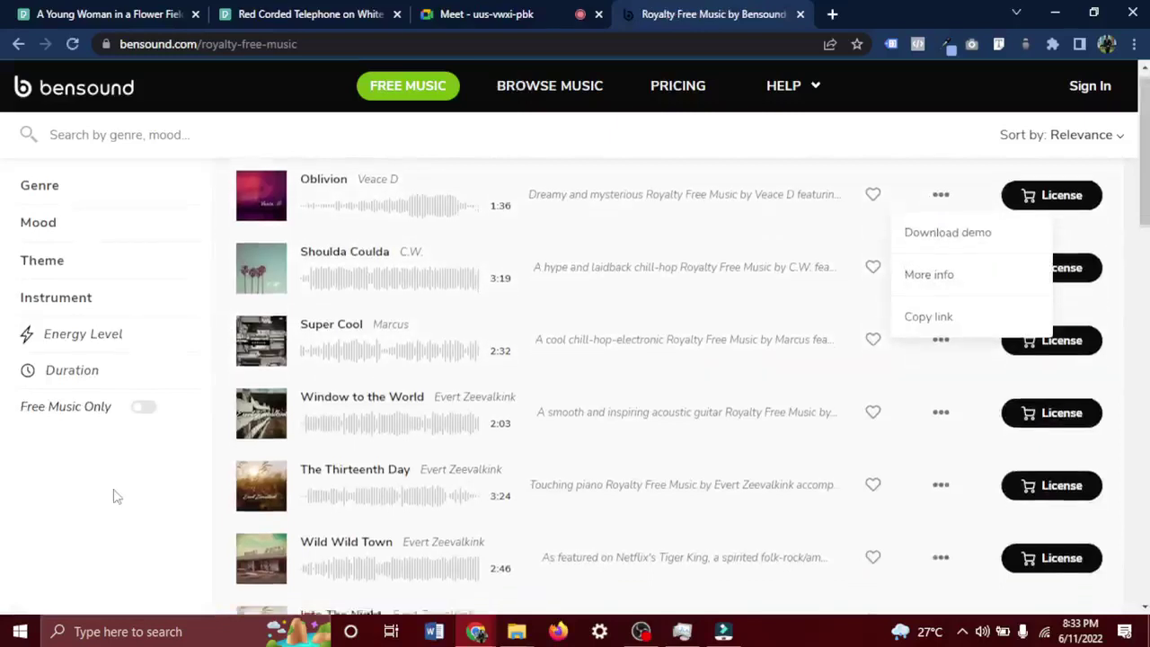
scroll(114, 495, down, 5)
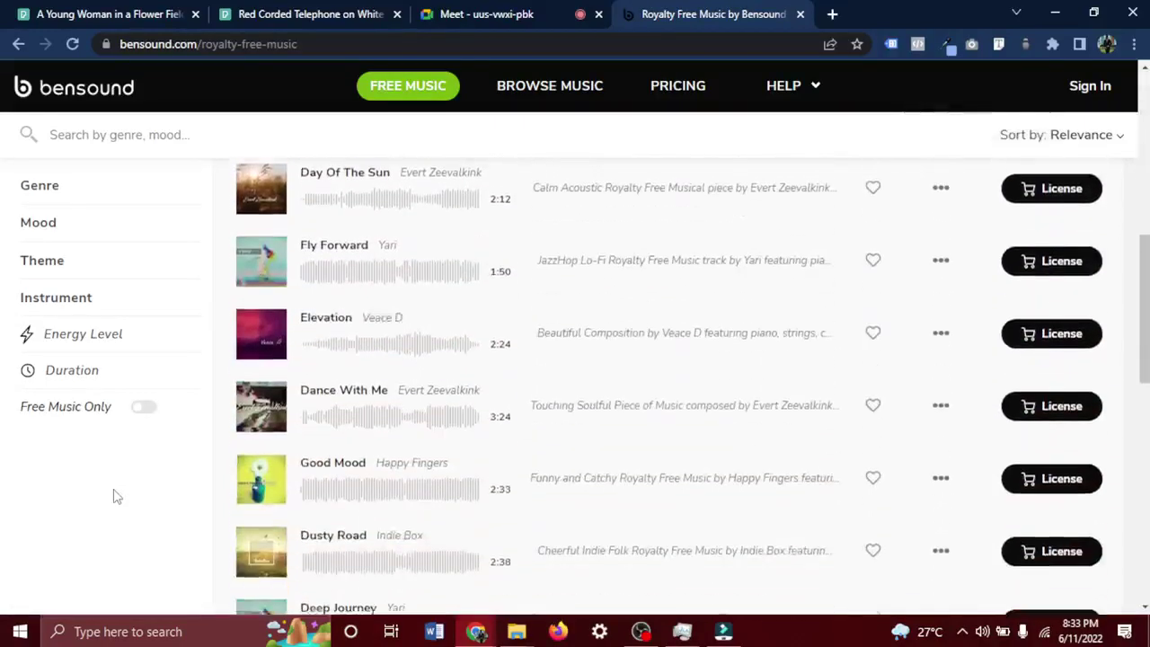
scroll(114, 495, down, 2)
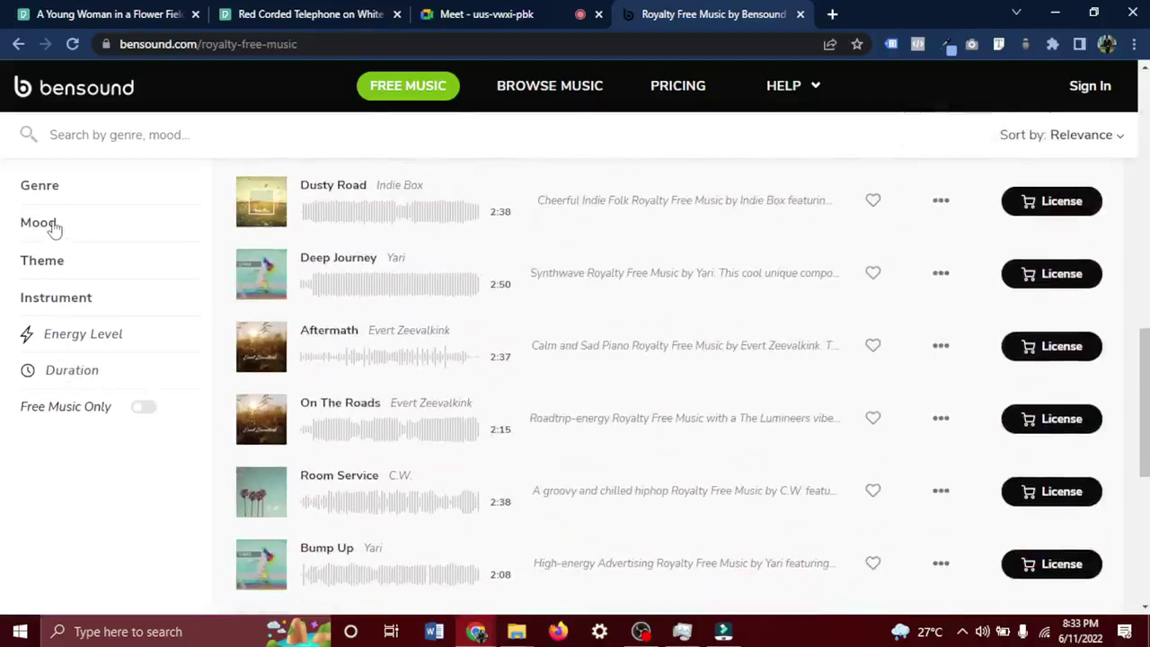
scroll(389, 406, down, 4)
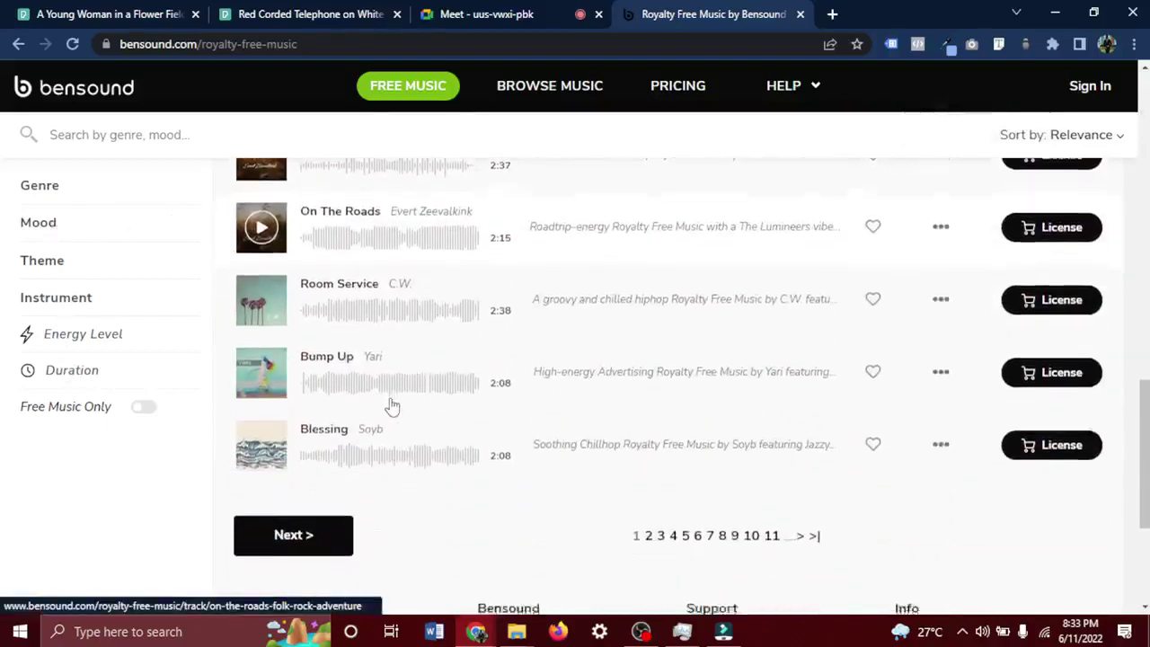
scroll(391, 406, up, 2)
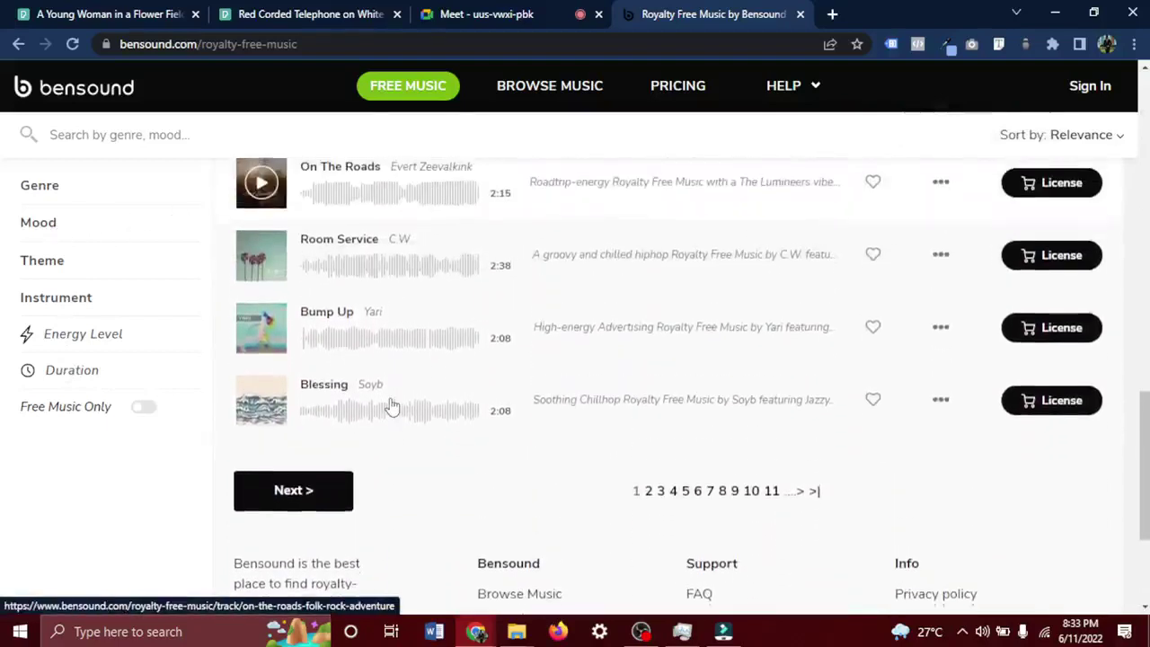
scroll(259, 333, up, 1)
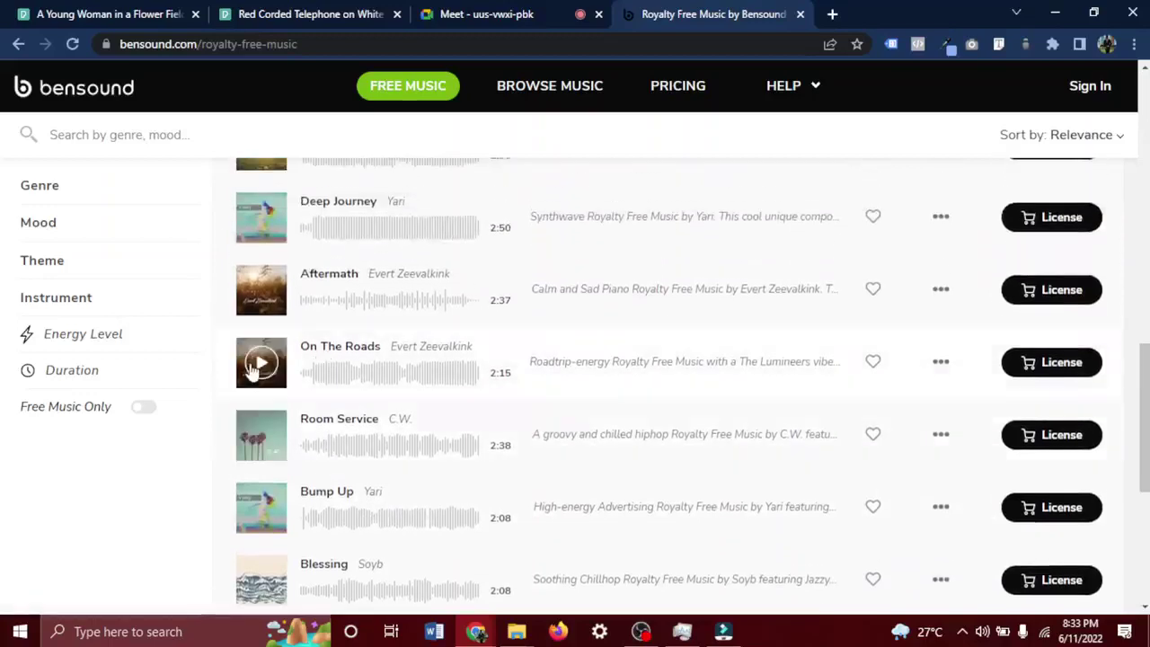
click(255, 368)
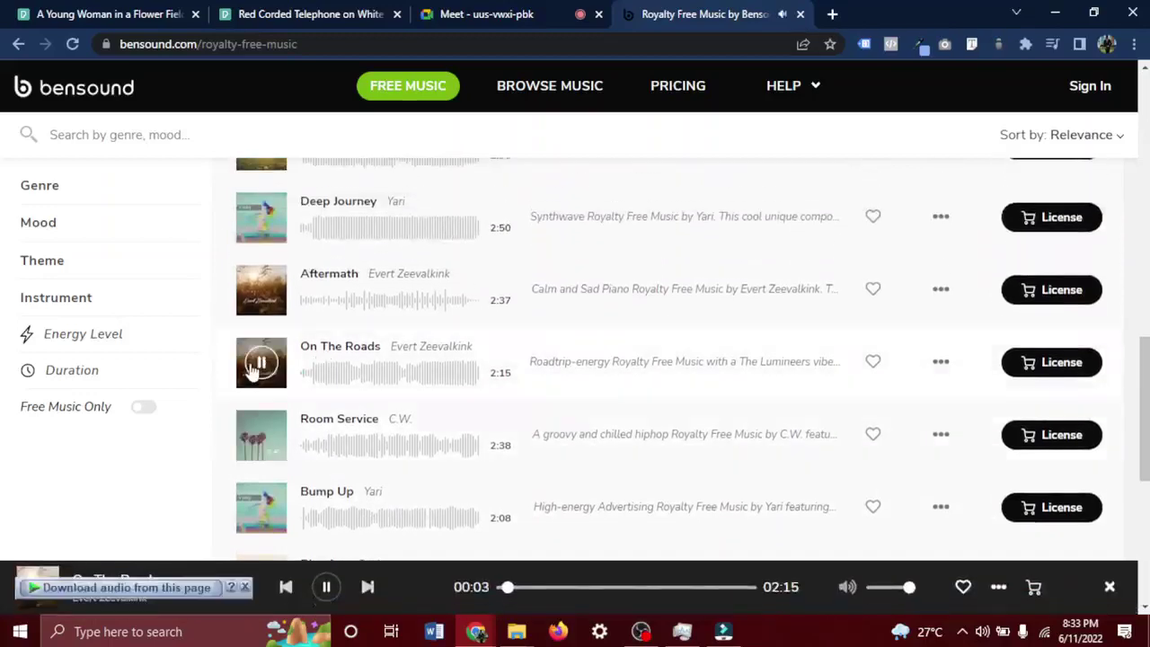
click(255, 368)
scroll(260, 355, up, 2)
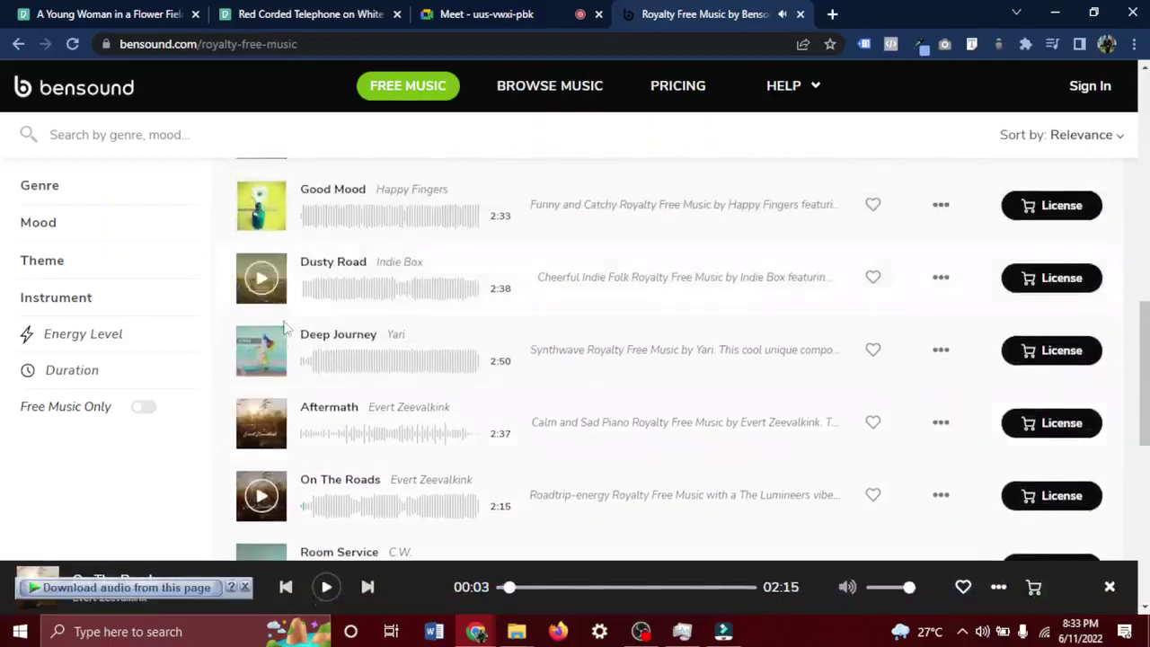
click(265, 356)
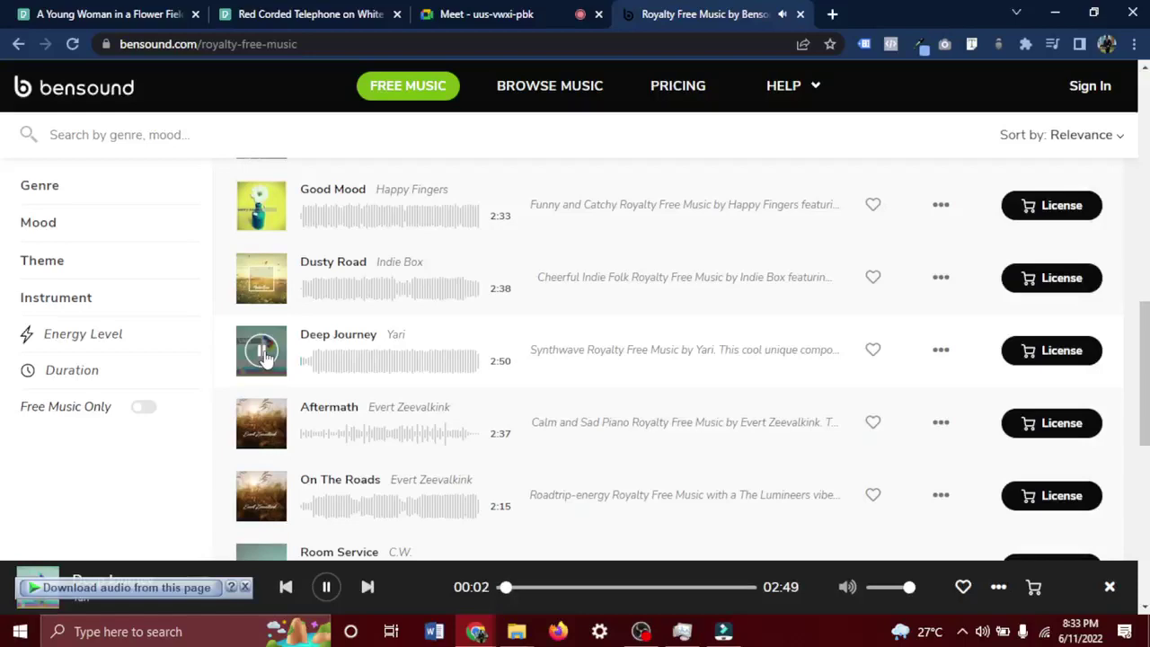
scroll(265, 356, up, 10)
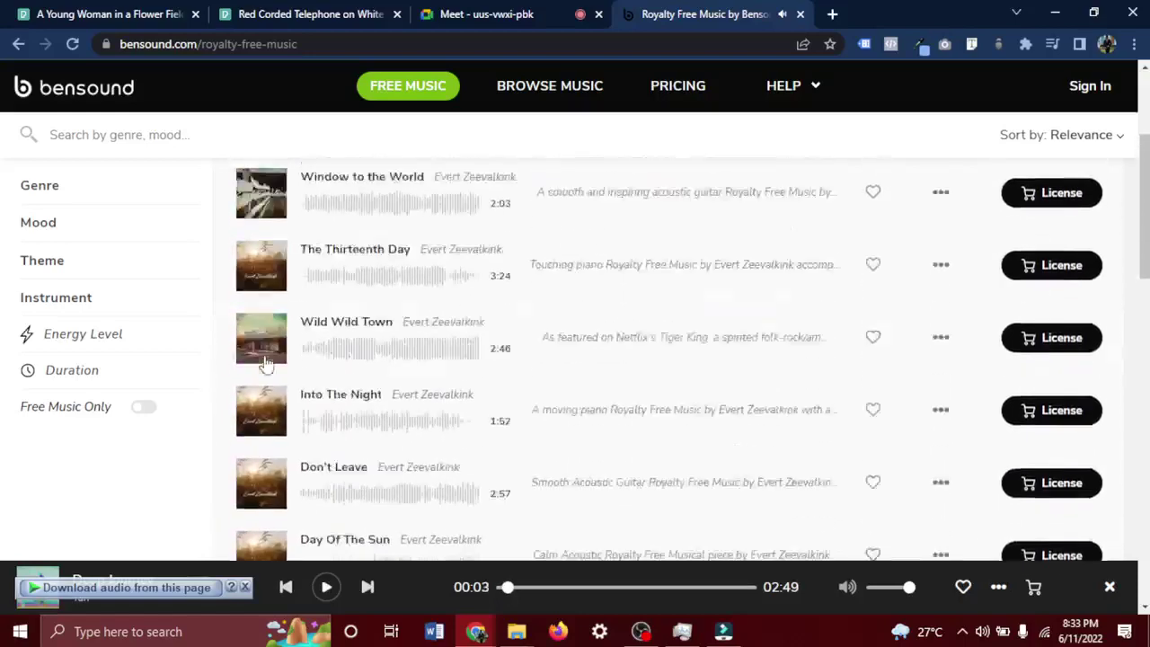
Search the catalogue for 'ele' (elegant), preview Sometimes, and switch on Free Music Only.
click(124, 135)
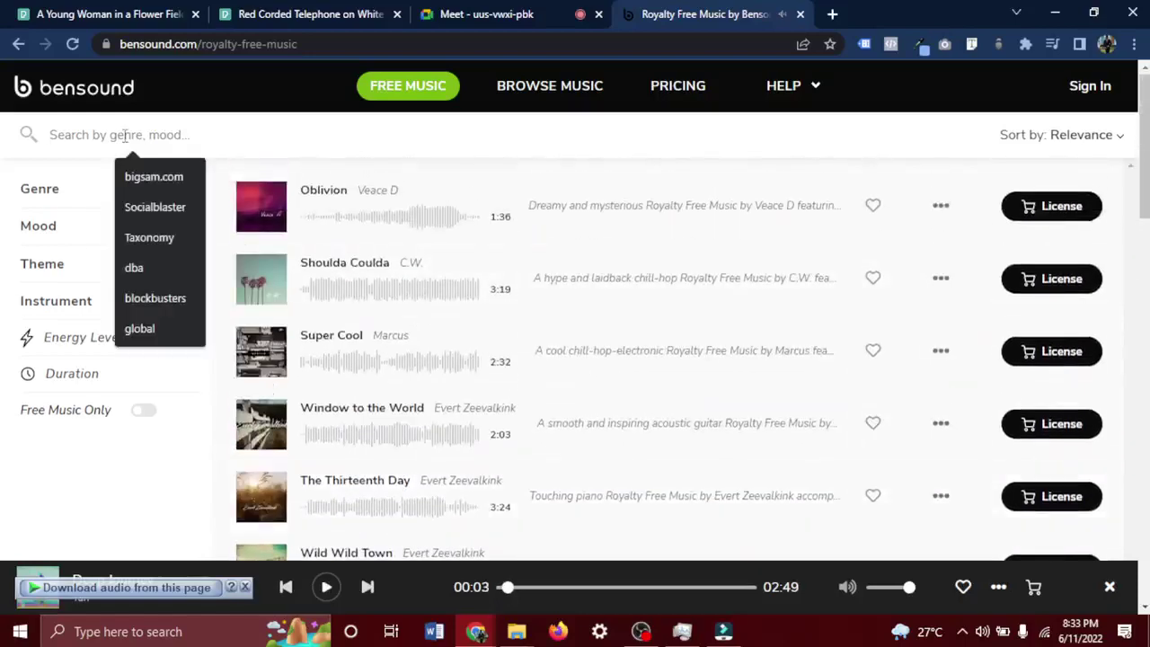
text(elegant)
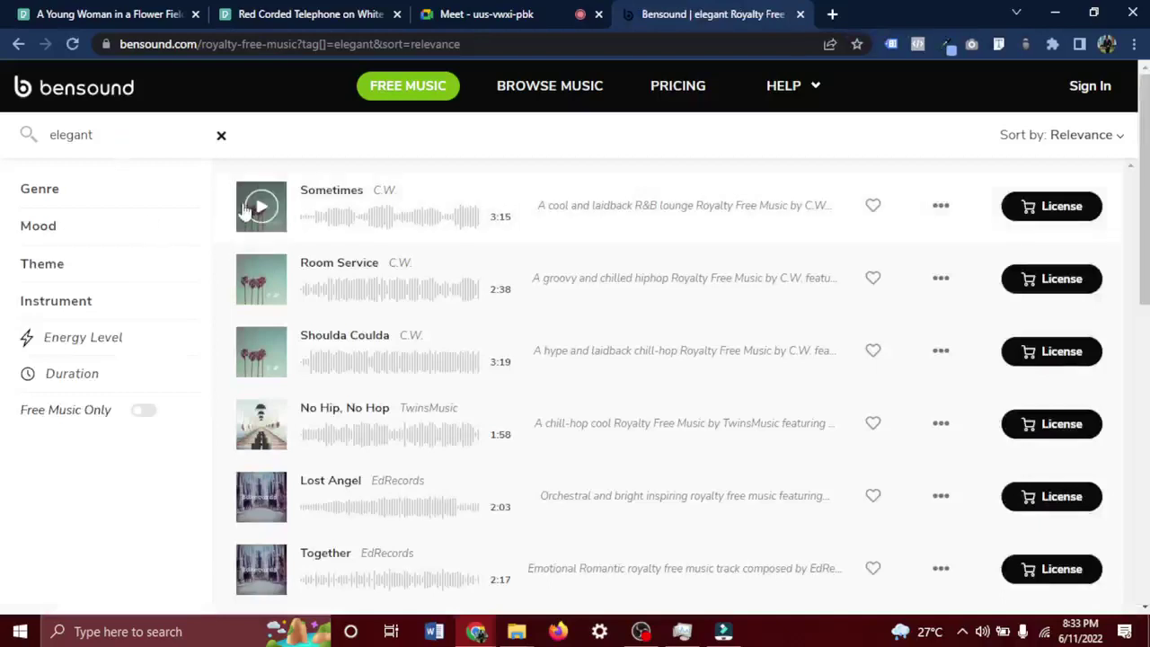
click(263, 220)
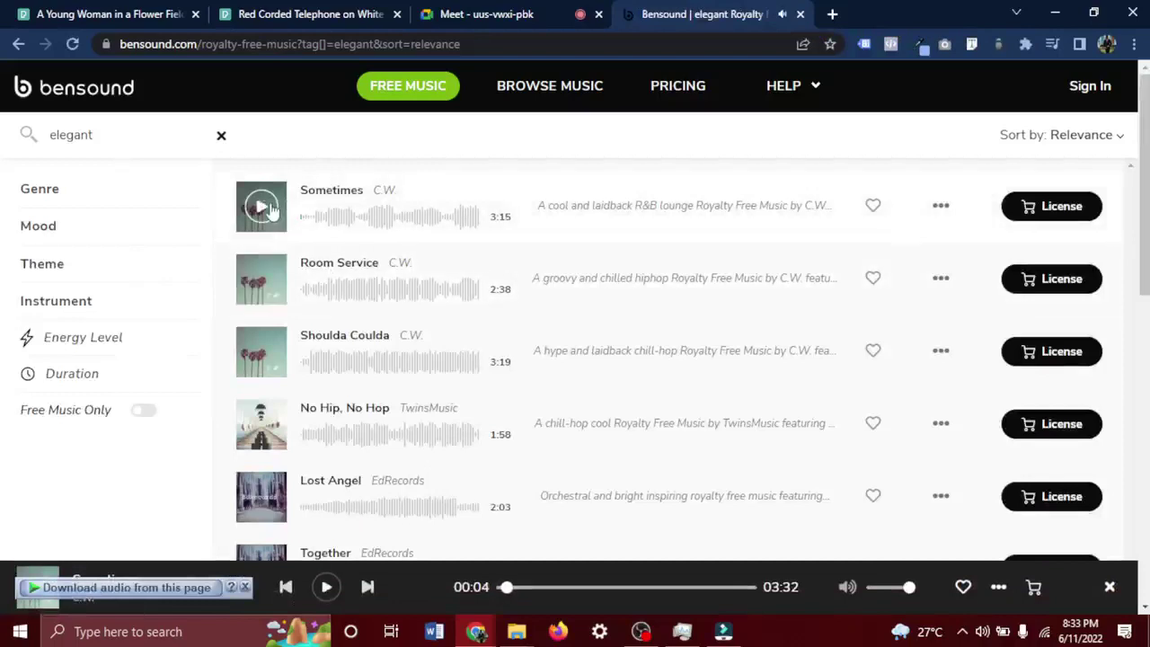
scroll(300, 340, down, 2)
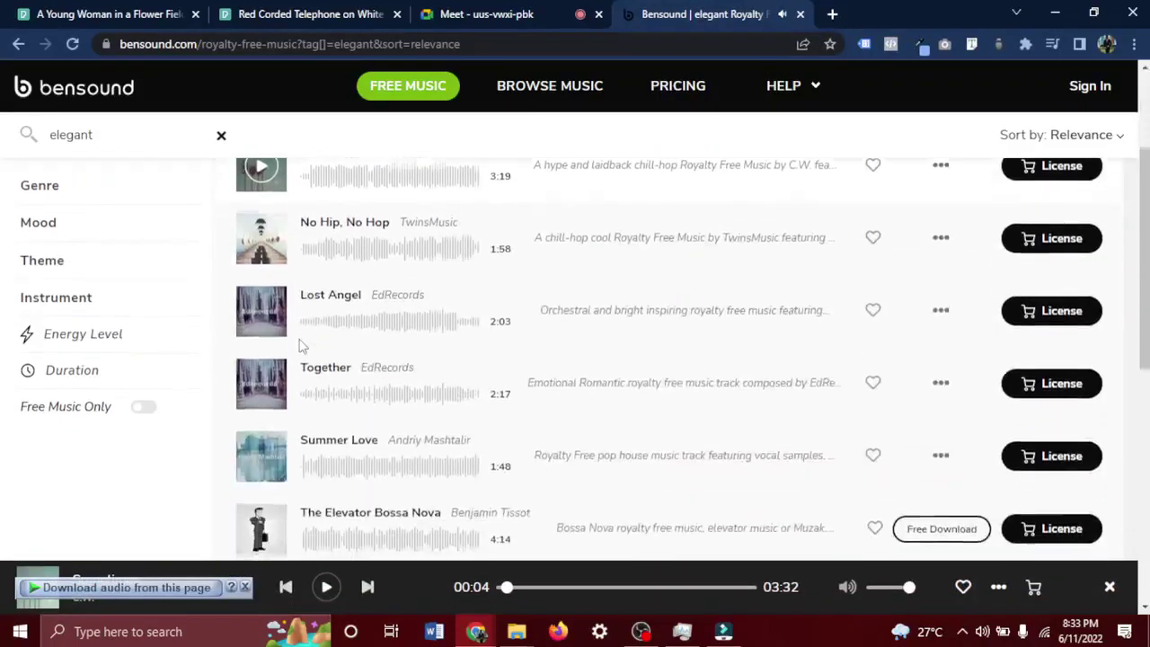
click(141, 409)
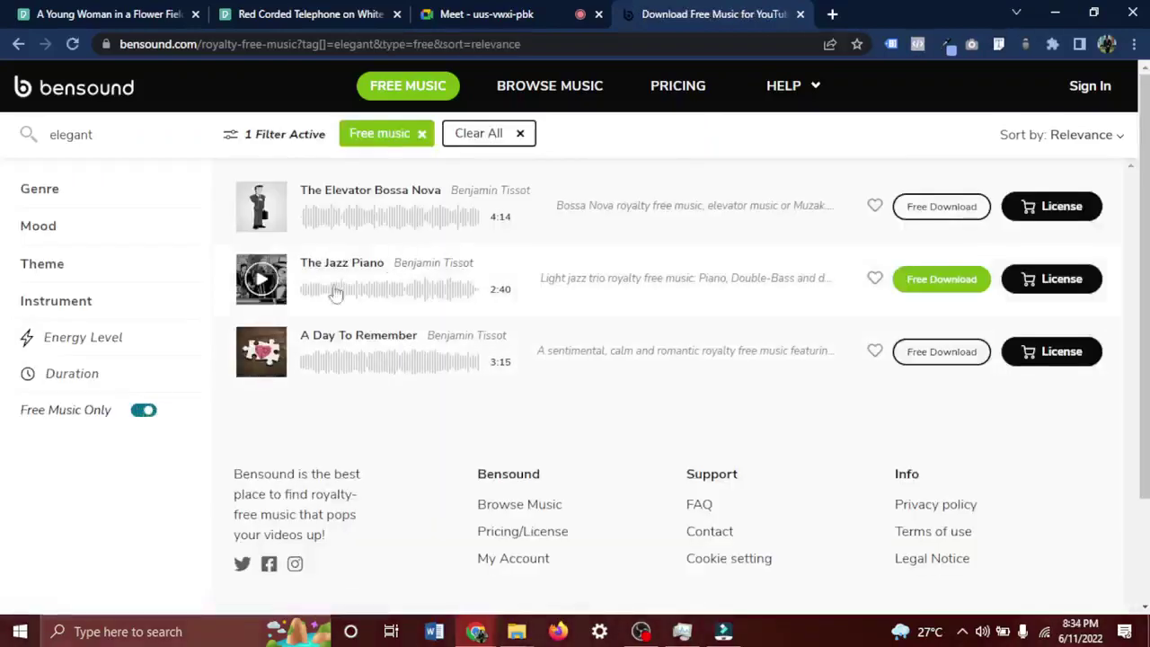
Download A Day To Remember under the attribution licence and drag adaytoremember.mp3 toward Filmora.
click(262, 353)
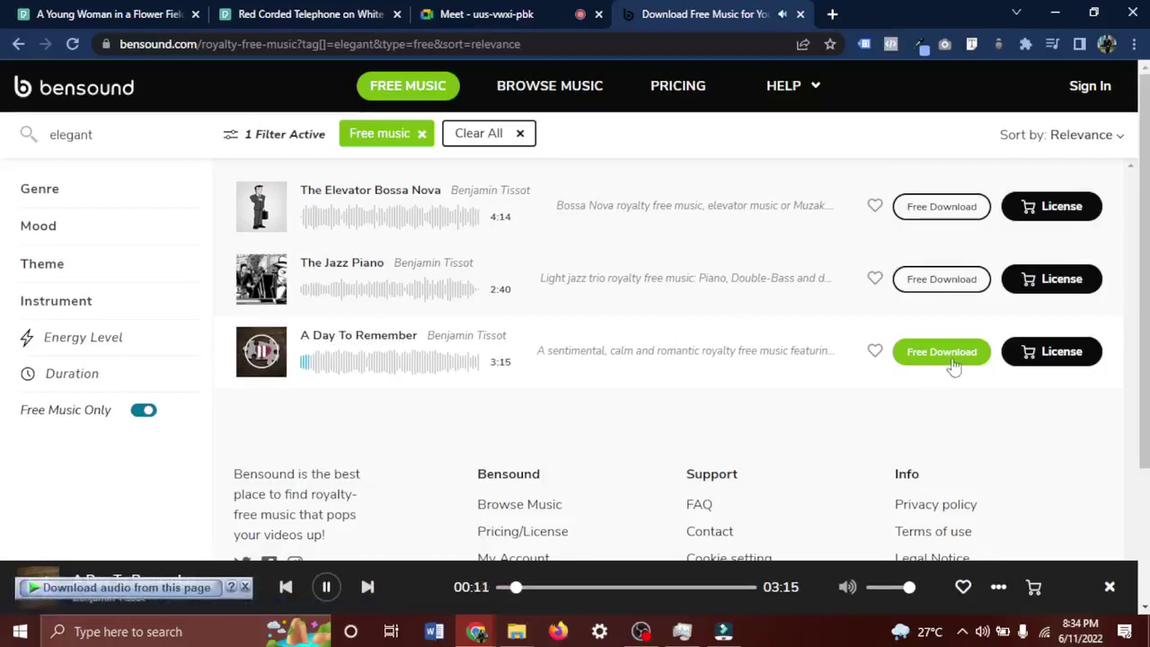
click(953, 365)
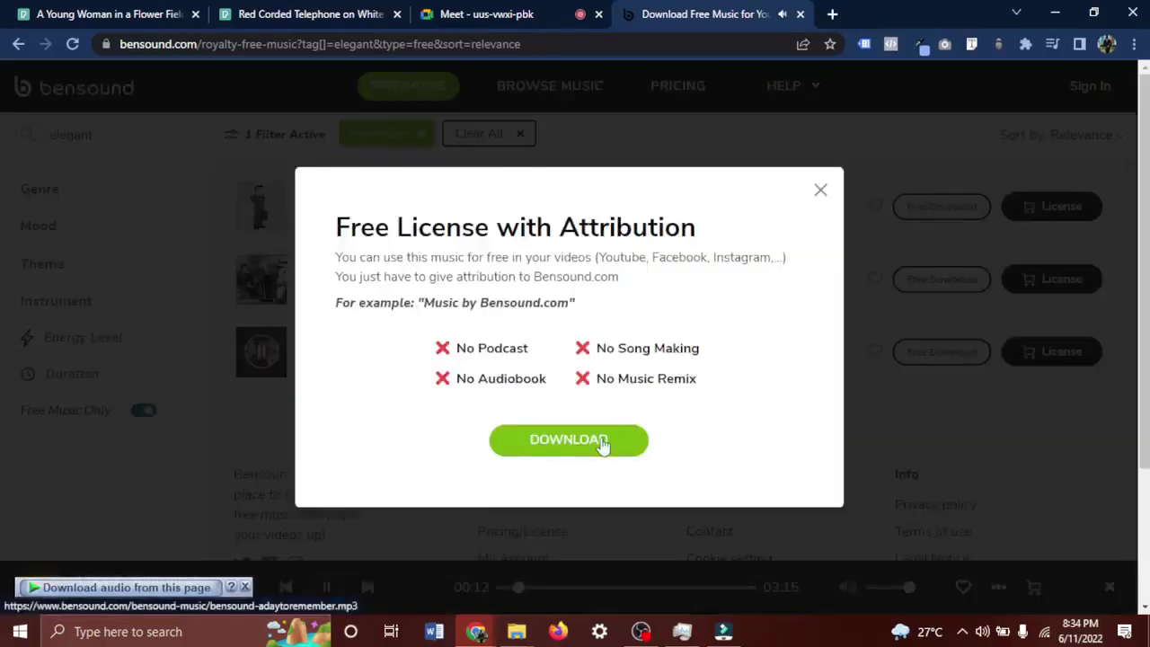
click(602, 442)
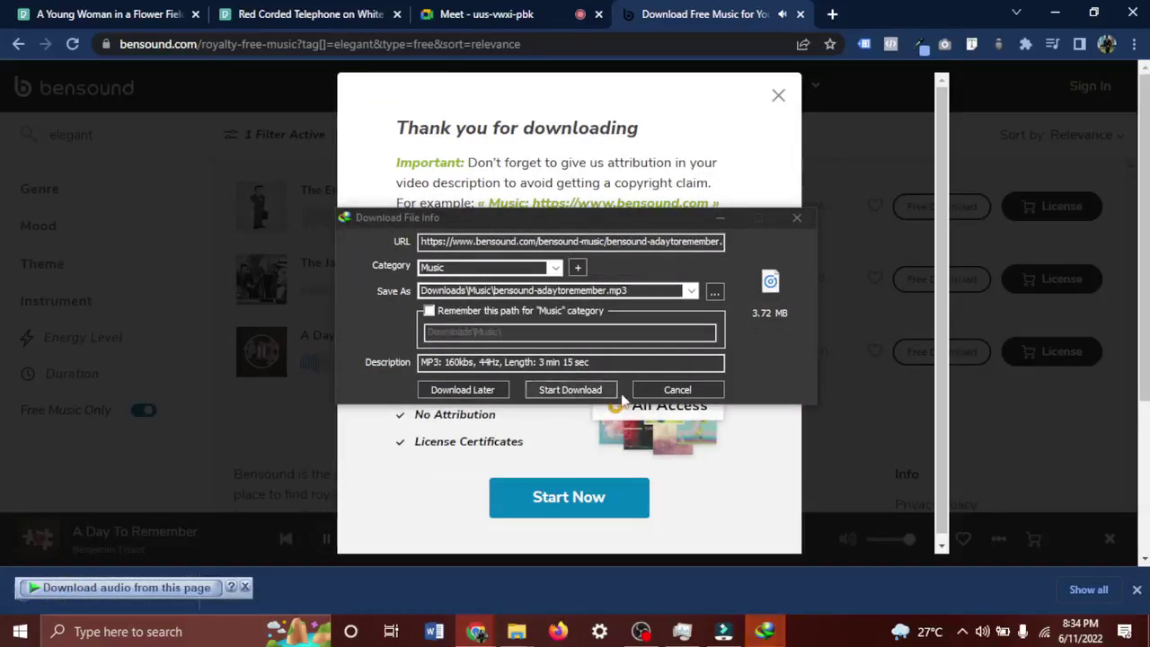
click(677, 389)
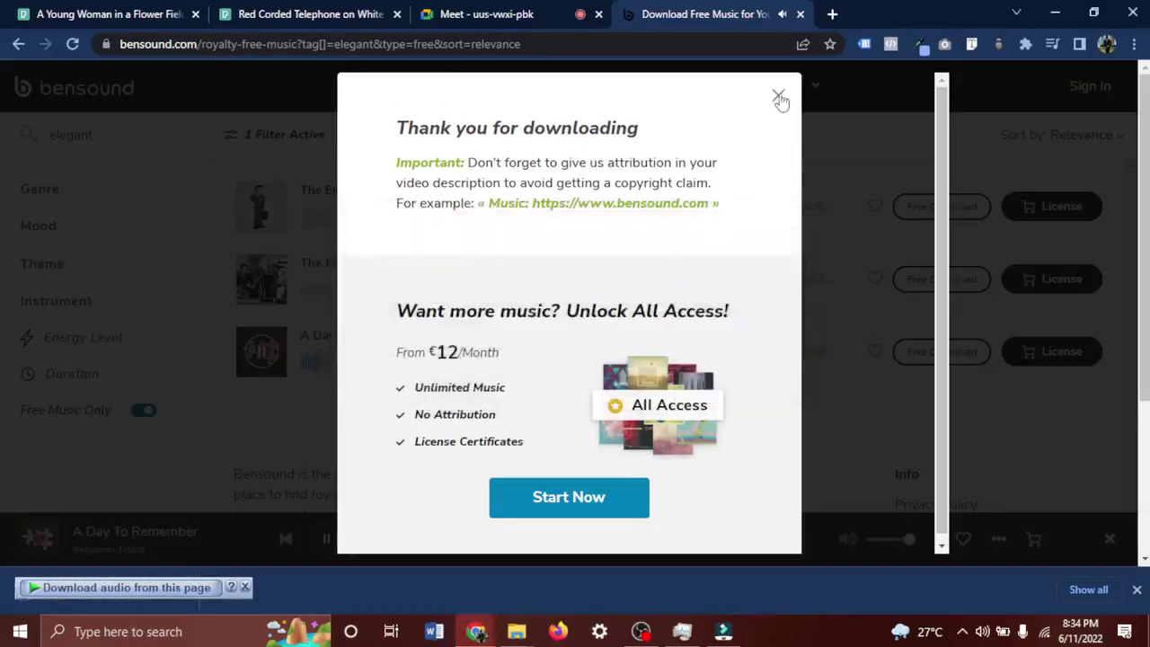
click(332, 358)
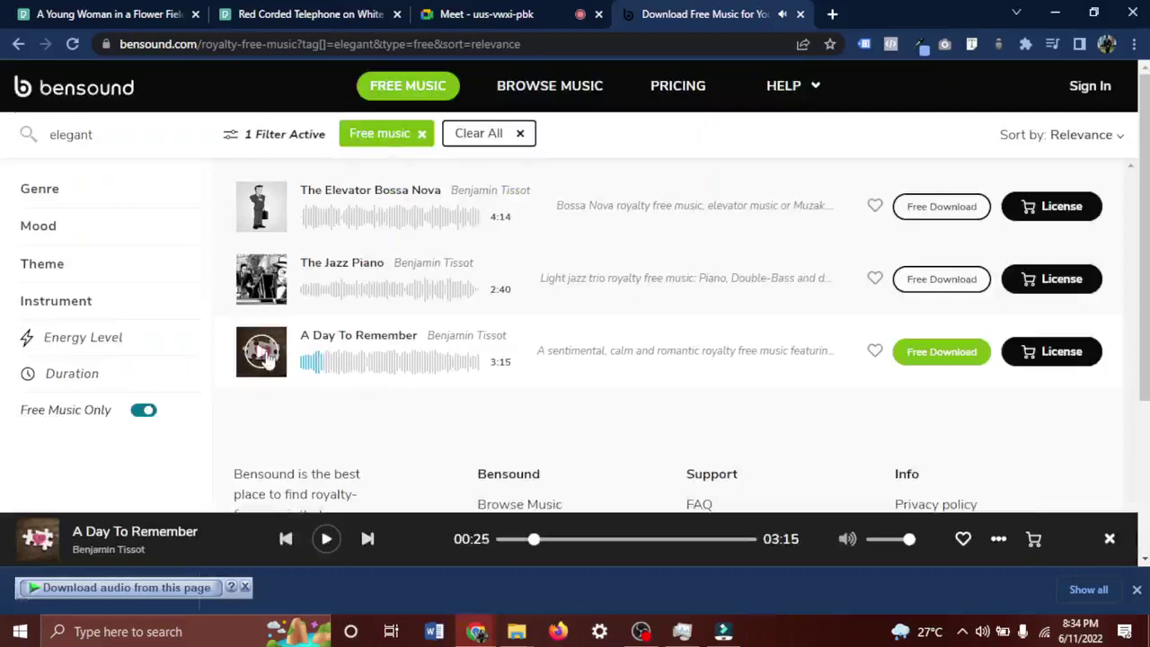
click(244, 586)
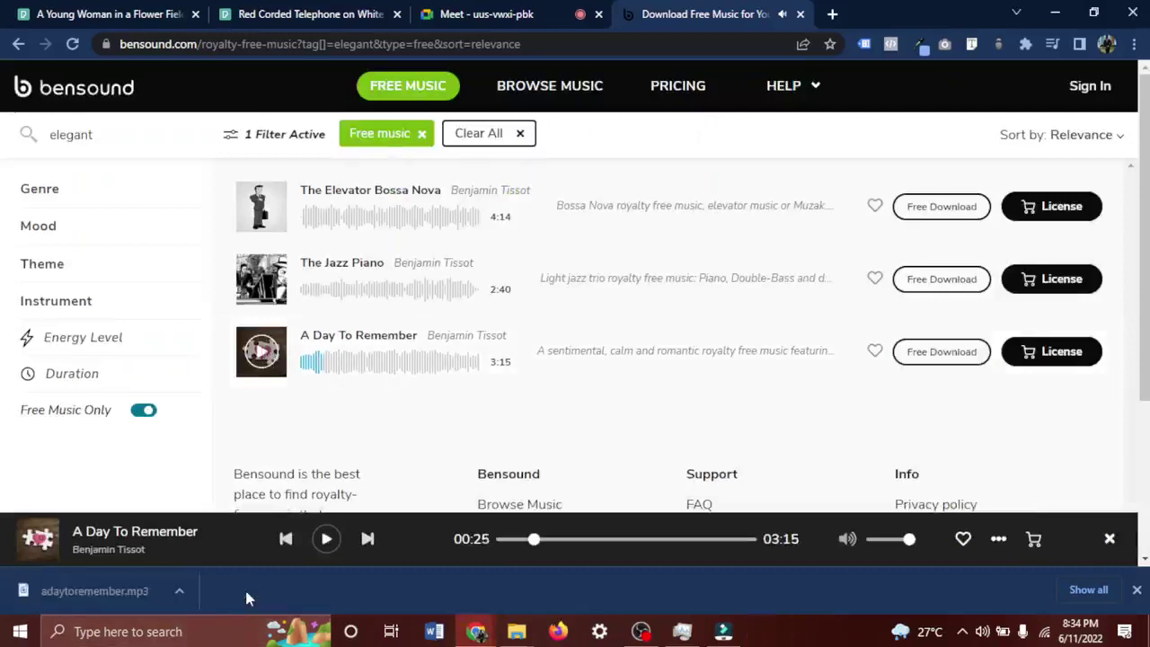
drag(67, 598, 440, 251)
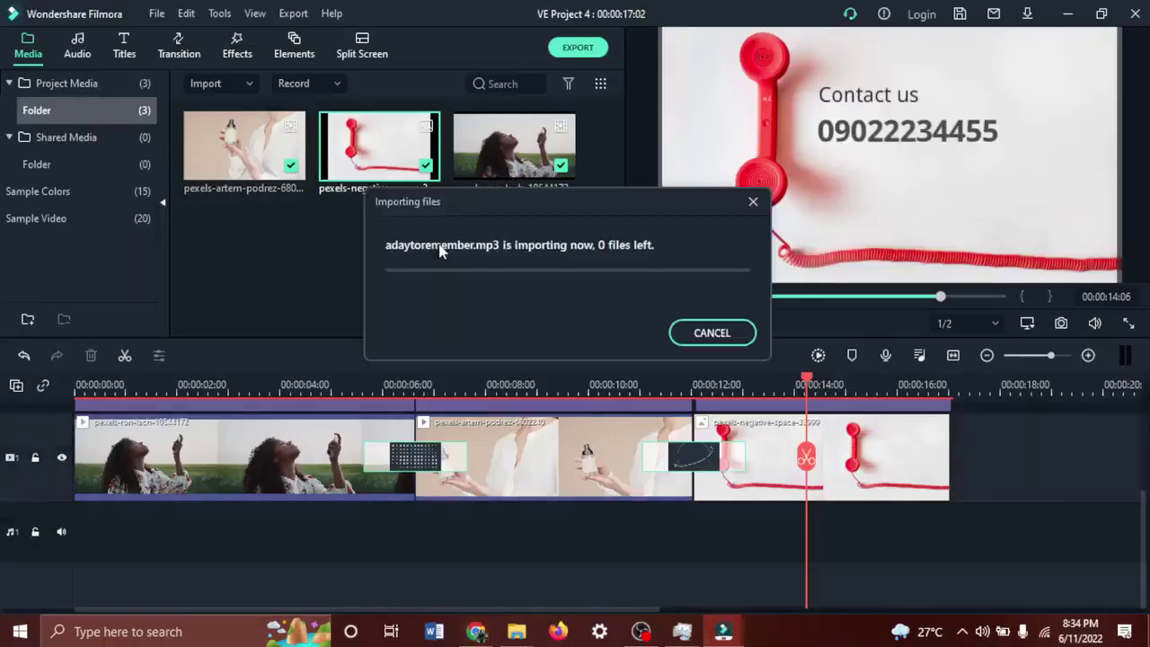
Drop adaytoremember.mp3 on audio track 1, cut it at 00:00:17:00, delete the excess, and replay.
drag(232, 236, 88, 526)
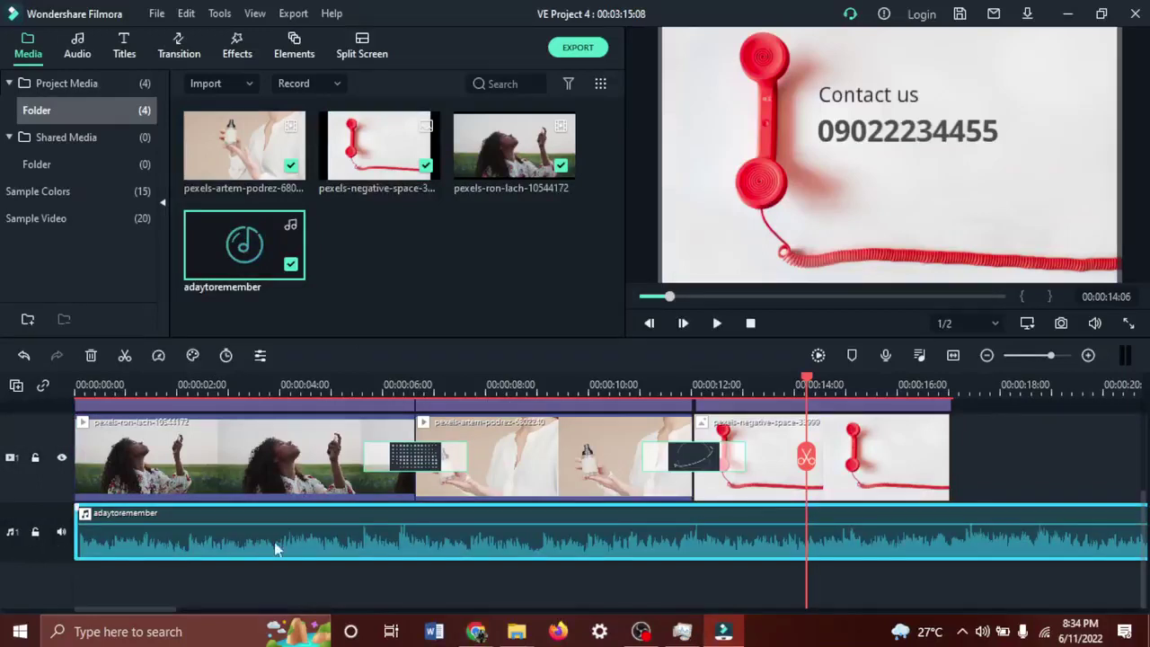
drag(807, 462, 958, 462)
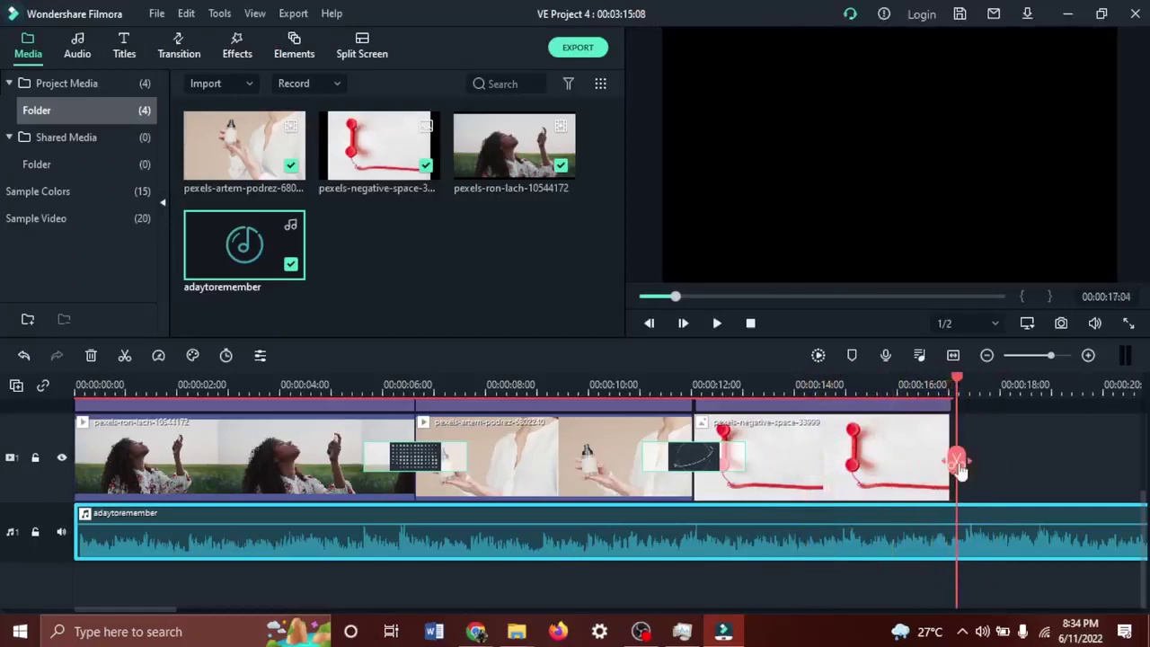
double_click(139, 539)
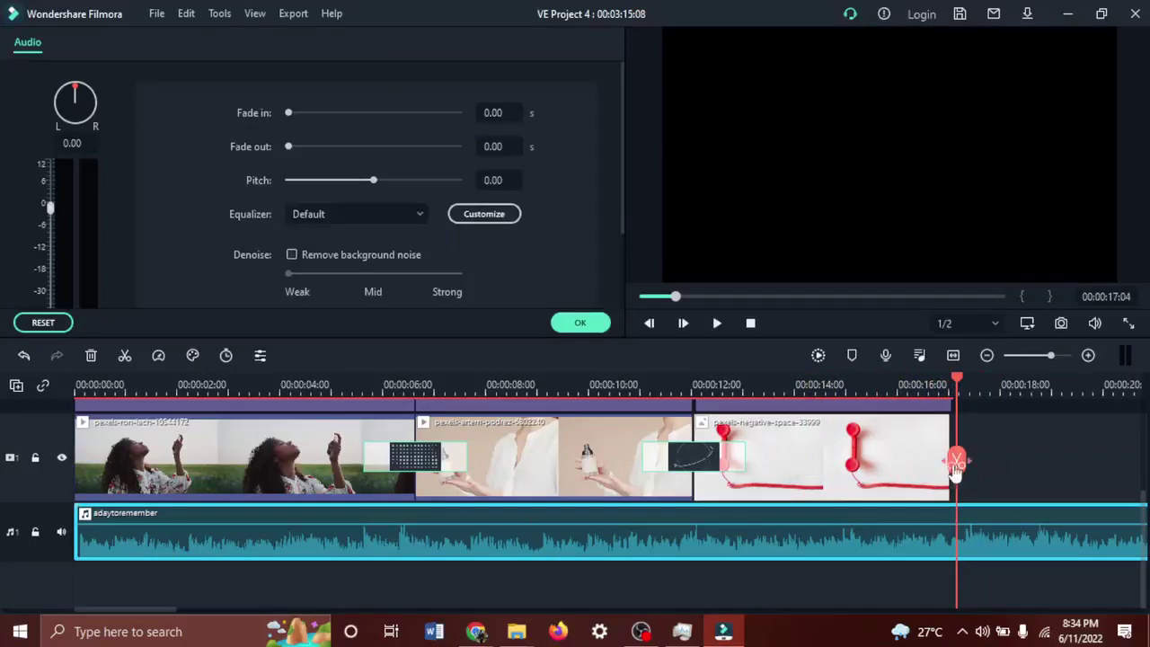
drag(956, 465, 948, 527)
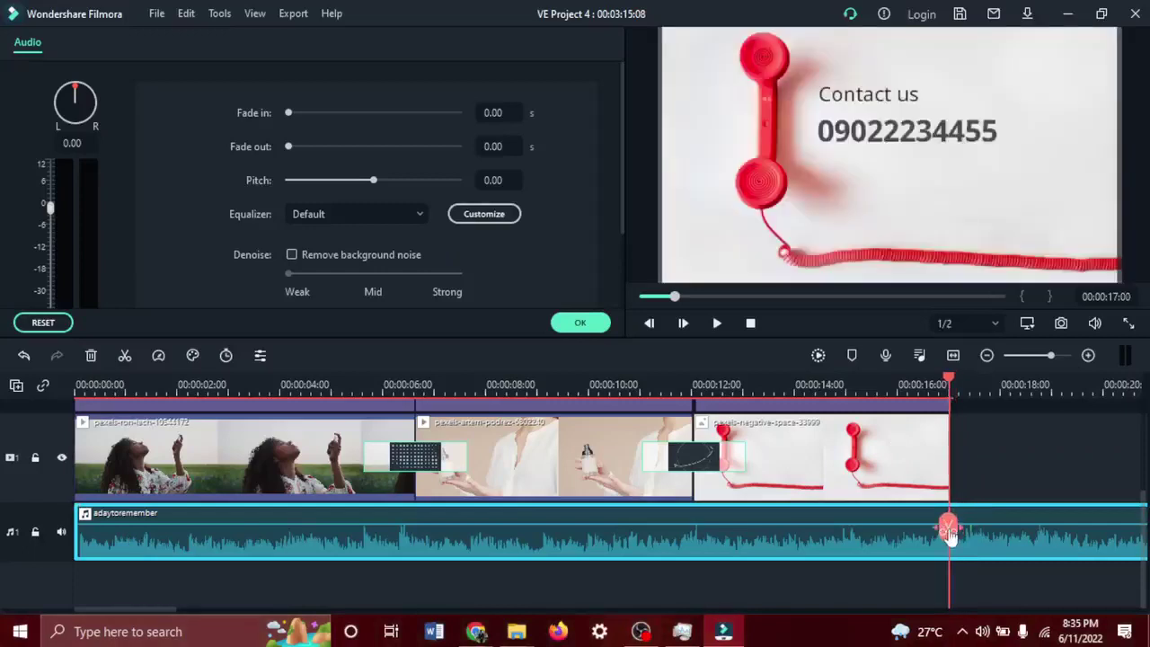
click(948, 527)
drag(1007, 552, 1062, 552)
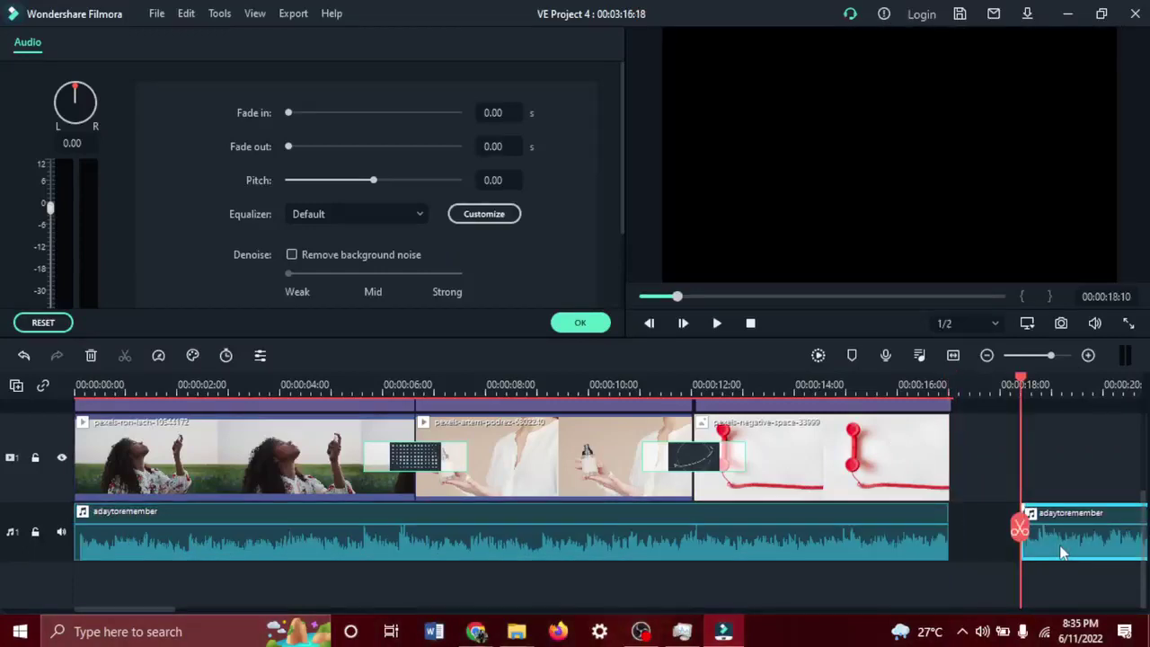
key(Delete)
drag(951, 530, 5, 476)
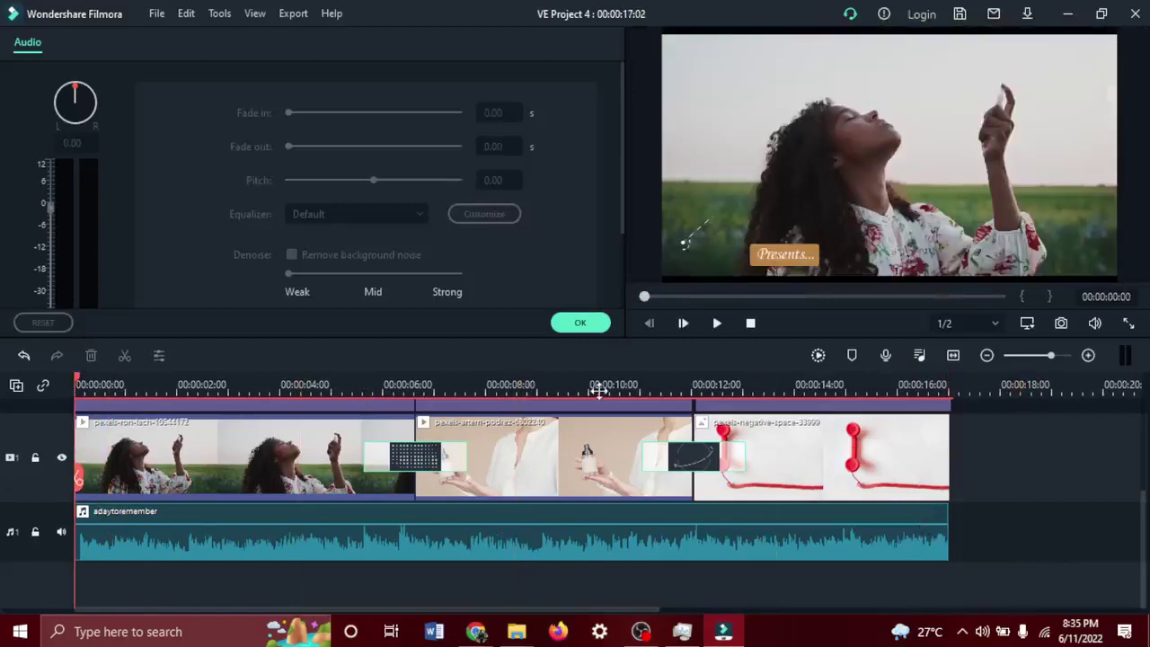
key(space)
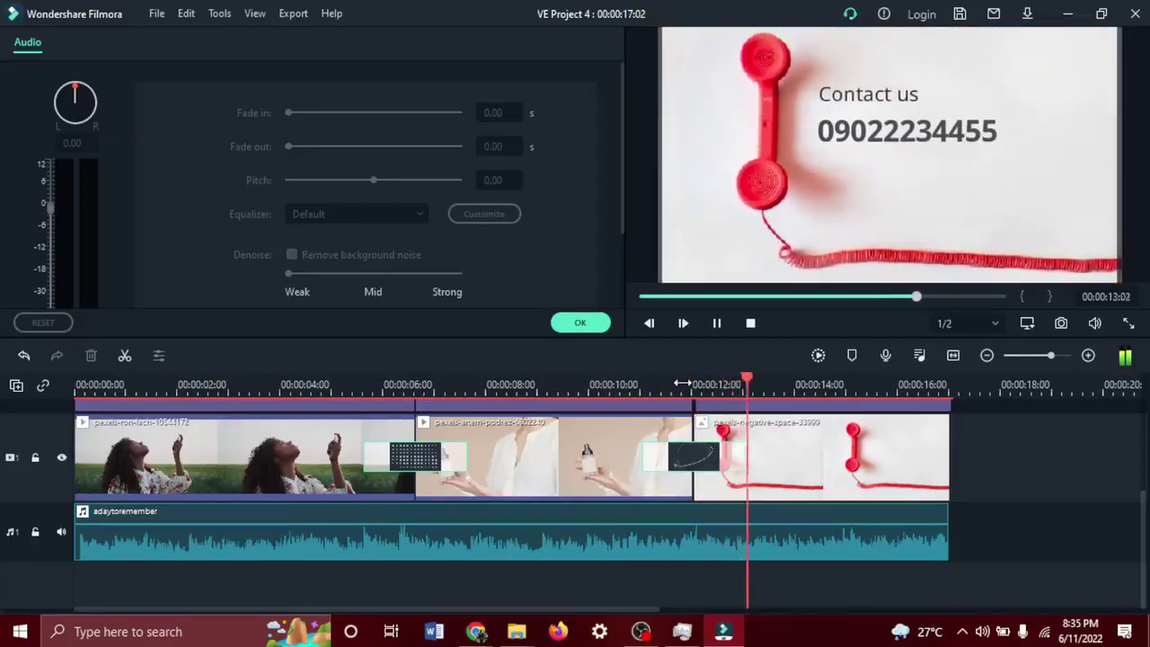
Stop the preview and lower the adaytoremember music volume to about -10 dB.
key(space)
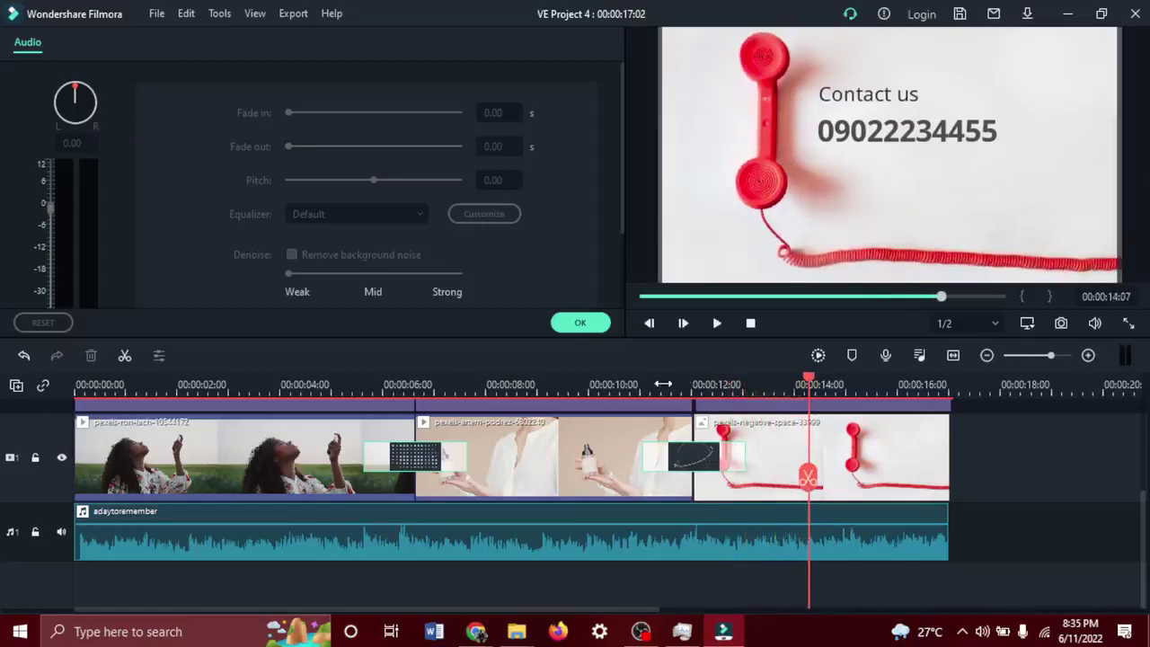
click(329, 542)
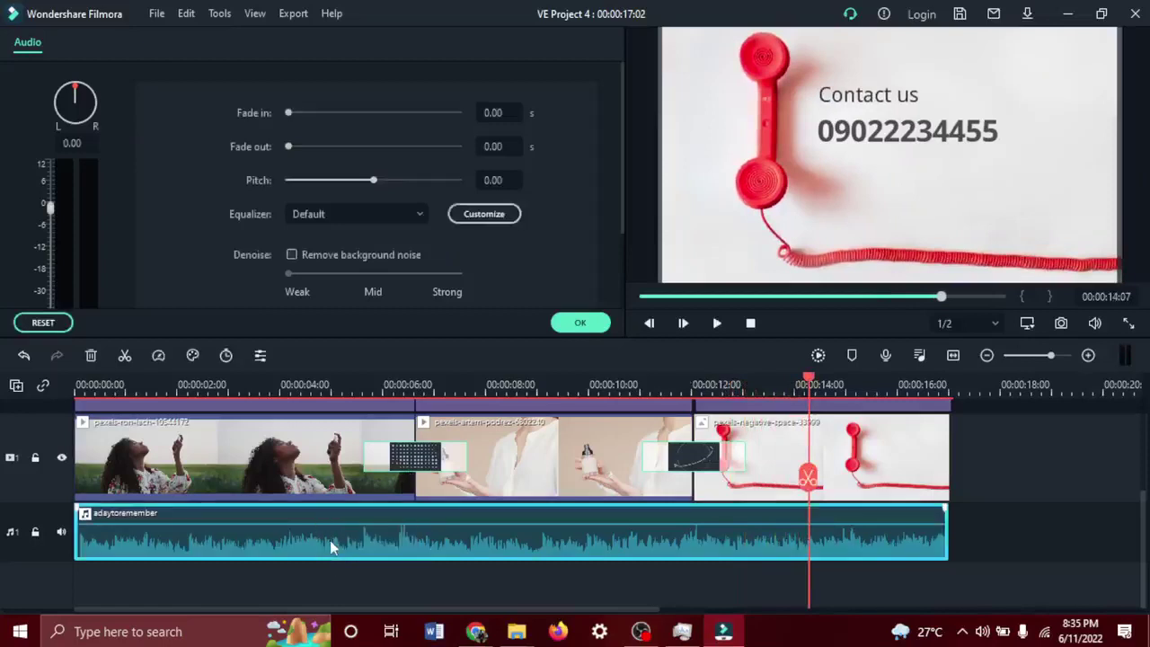
scroll(114, 204, down, 2)
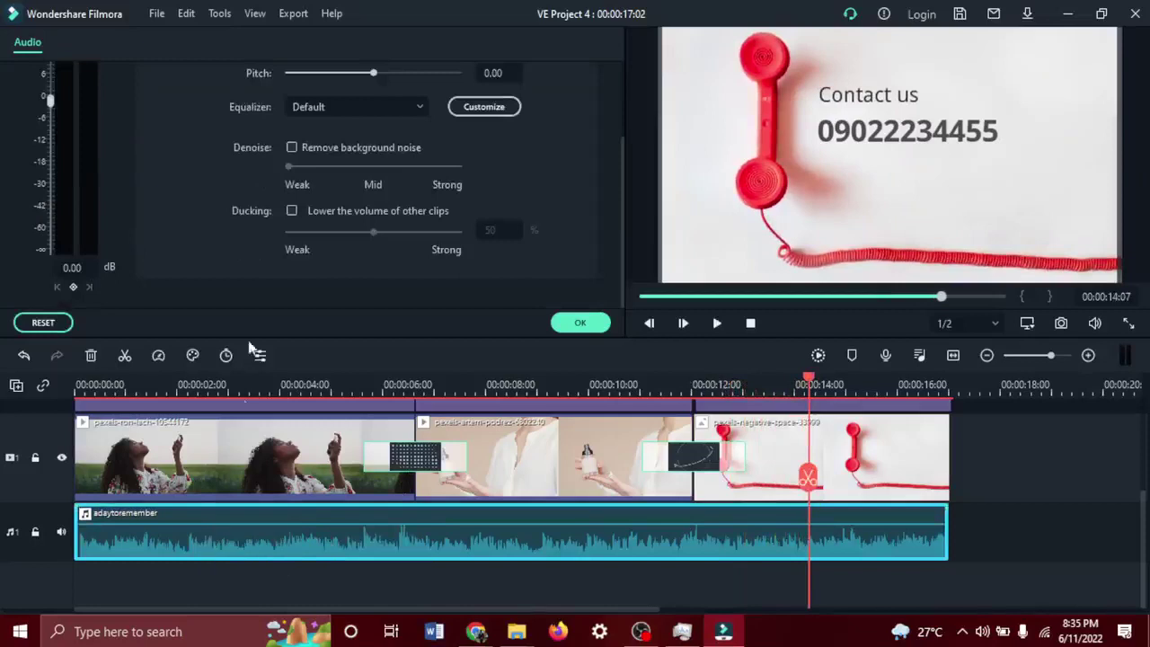
scroll(227, 238, up, 2)
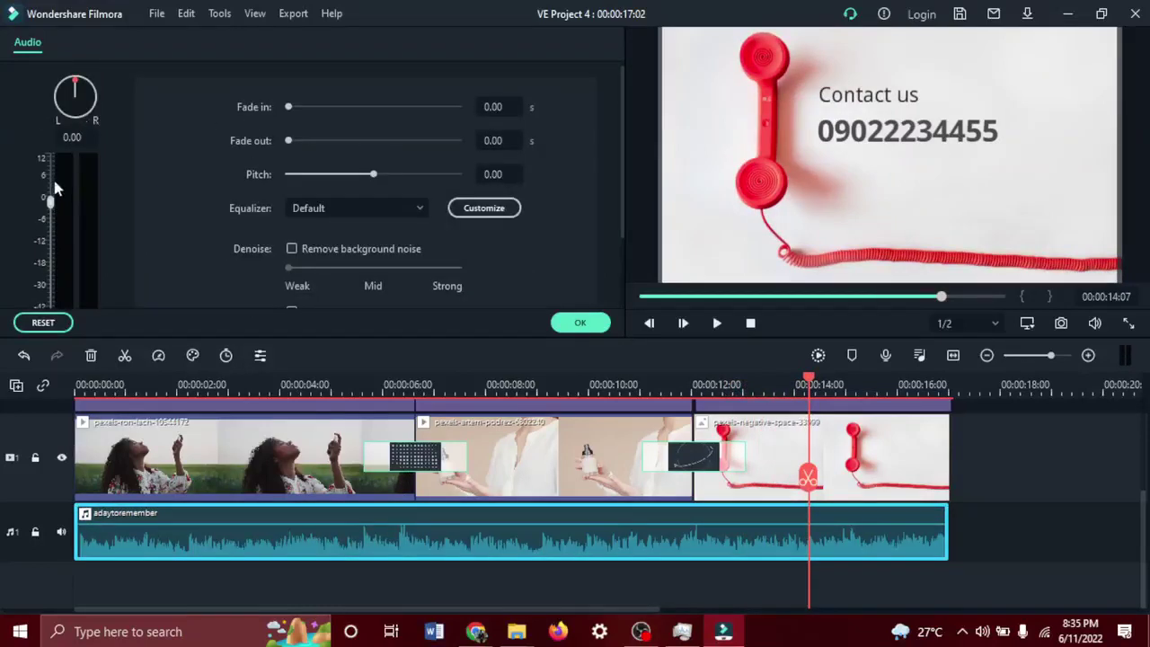
drag(51, 202, 51, 236)
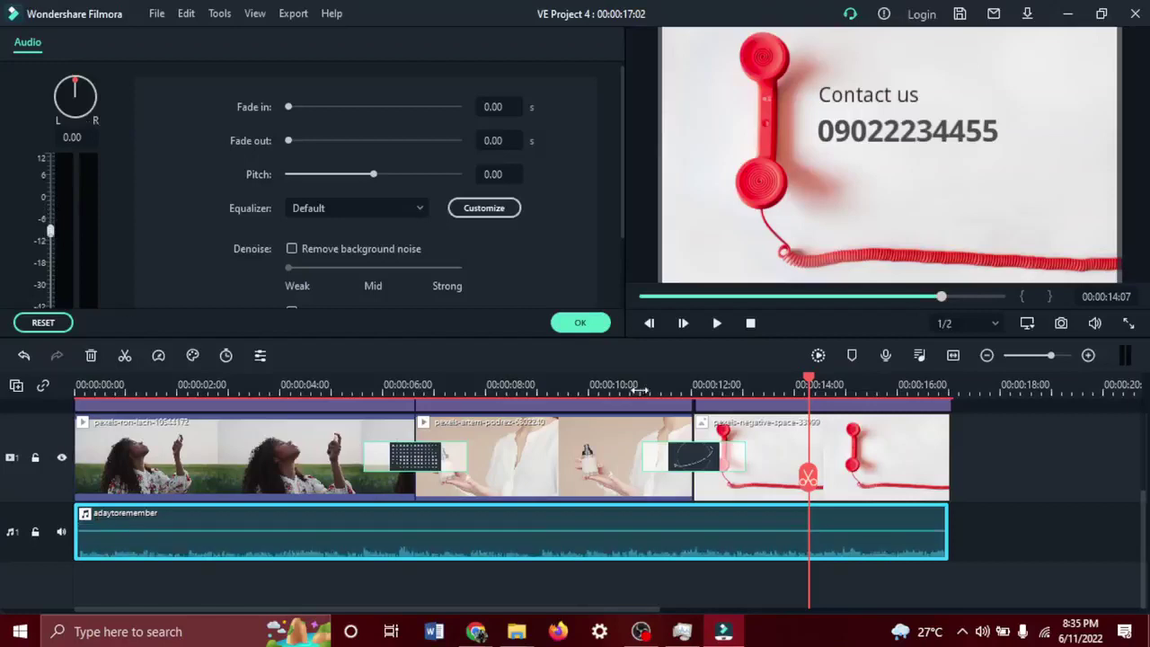
click(582, 324)
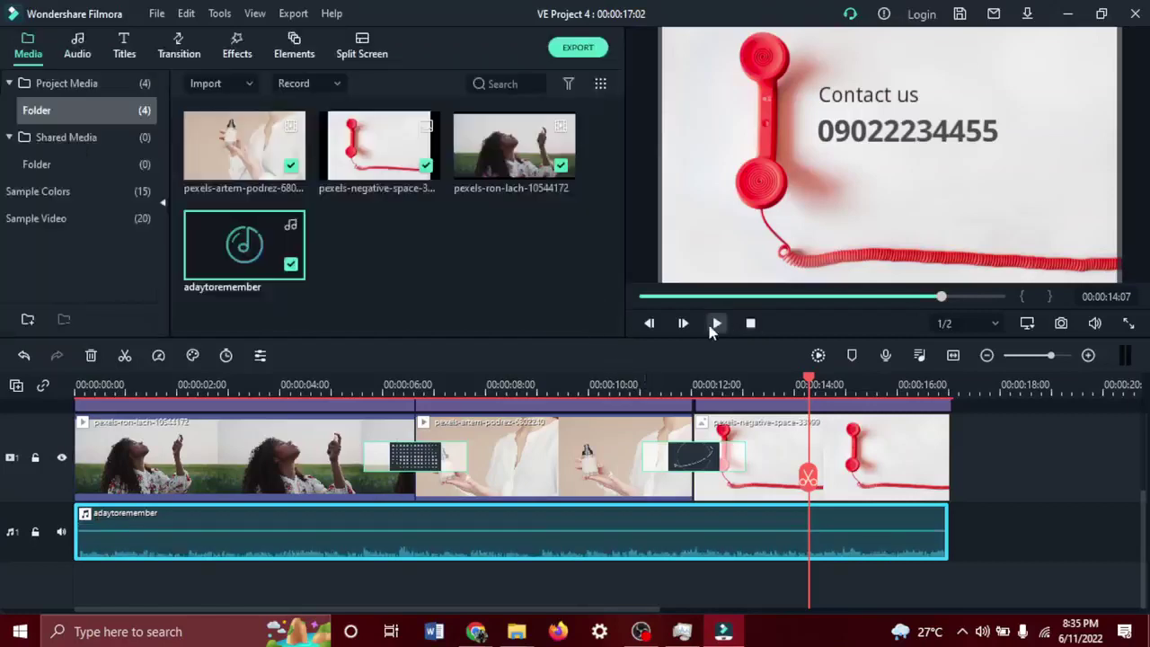
Replay the promo from the start, raise the music volume to about -2.46 dB, then pause.
click(712, 327)
click(750, 324)
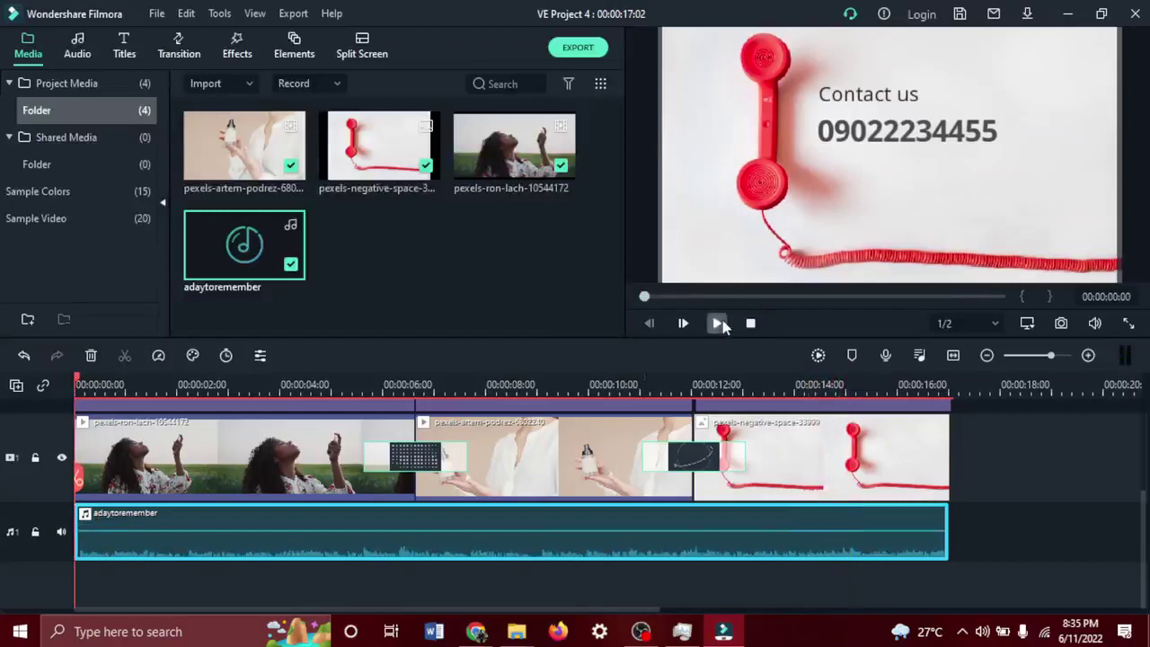
click(719, 324)
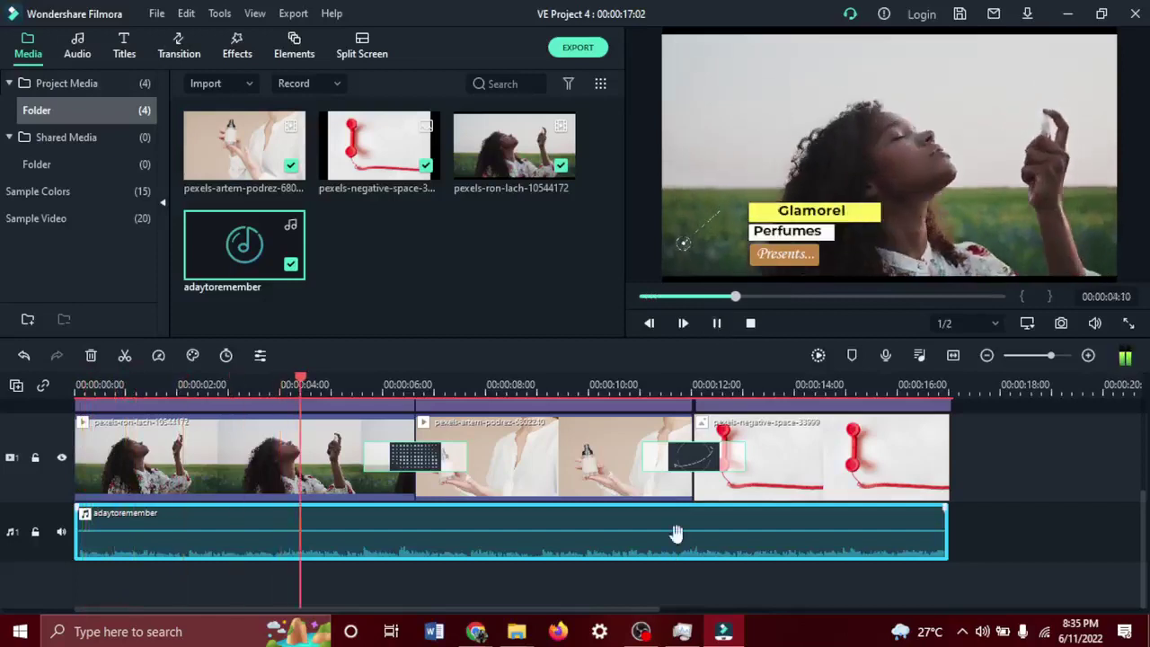
drag(675, 534, 676, 529)
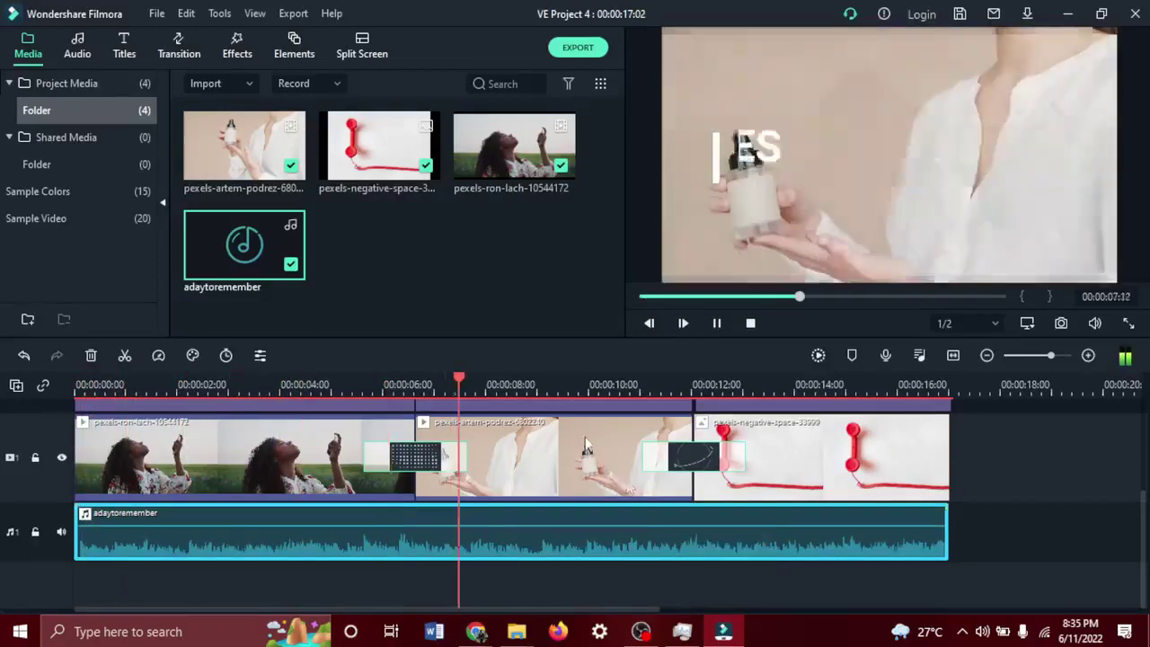
key(space)
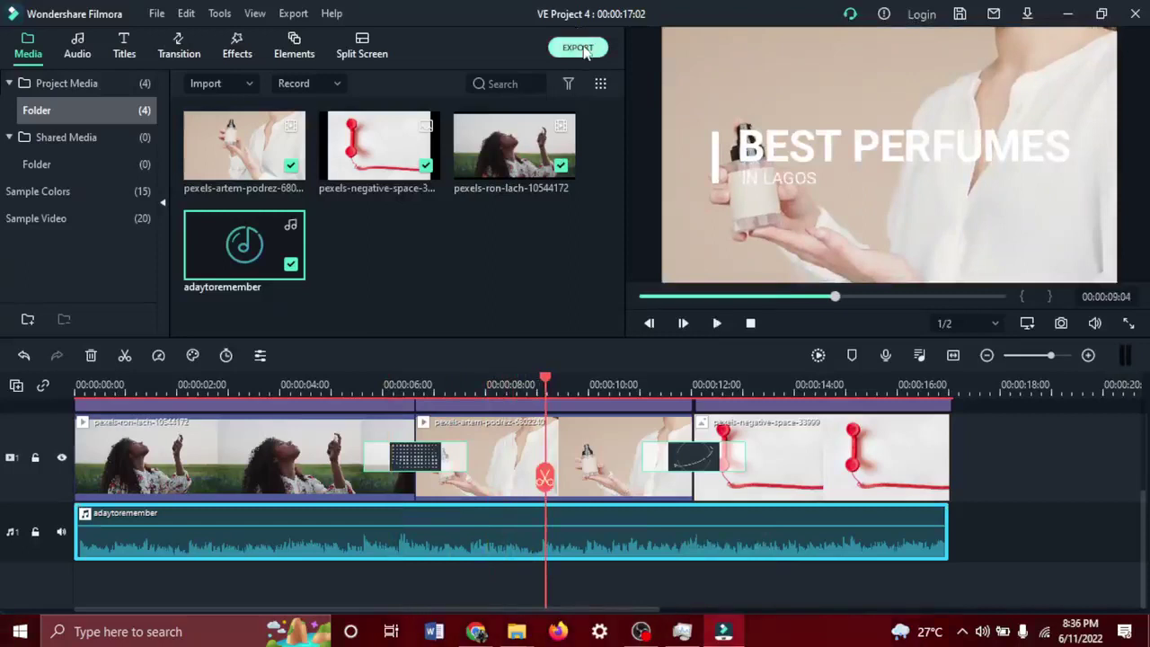
Export the promo as Glamorel.mp4 and bring the Bensound browser window back to the front.
click(582, 50)
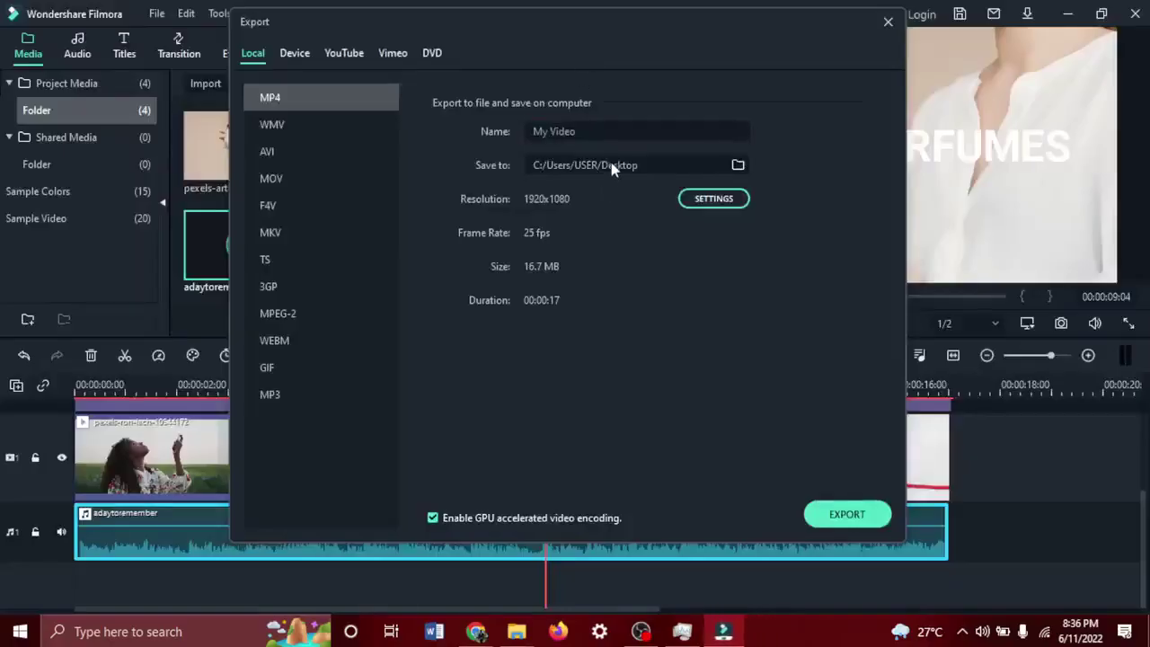
click(588, 132)
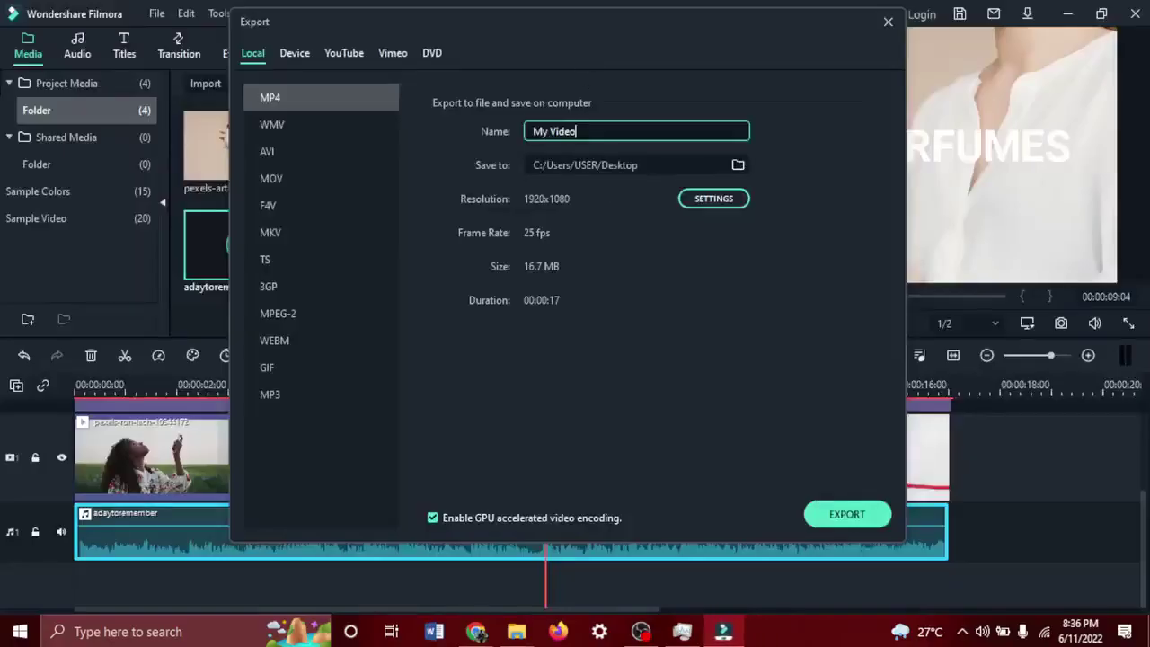
key(ctrl+a)
text(Glamorel)
click(844, 519)
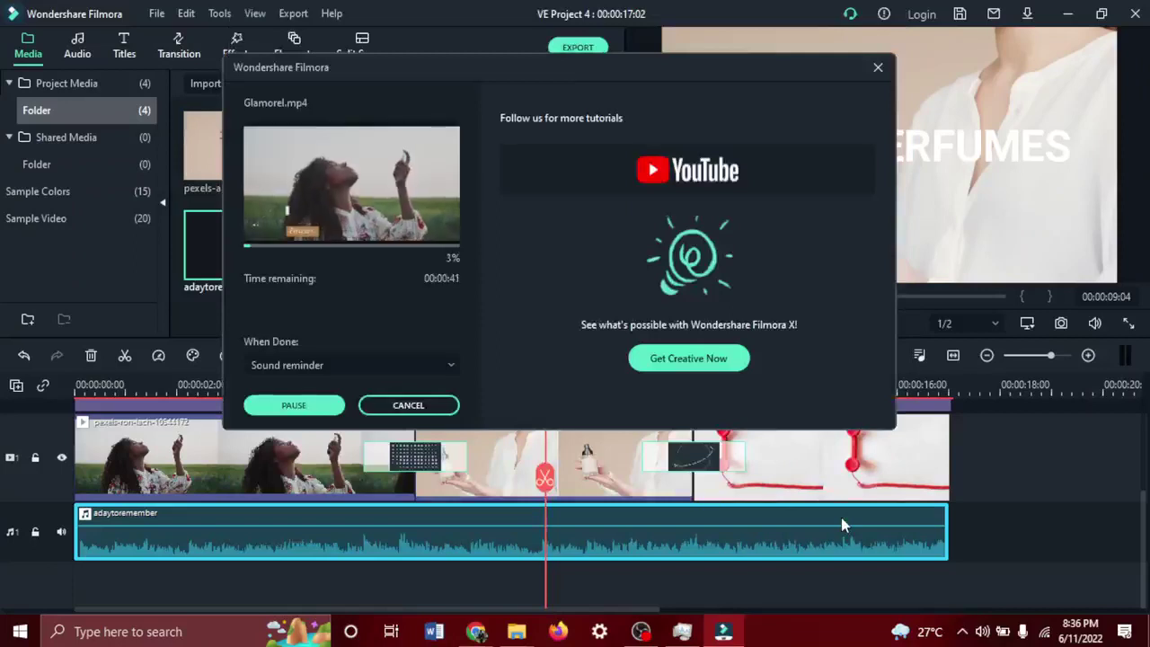
mouse_move(471, 634)
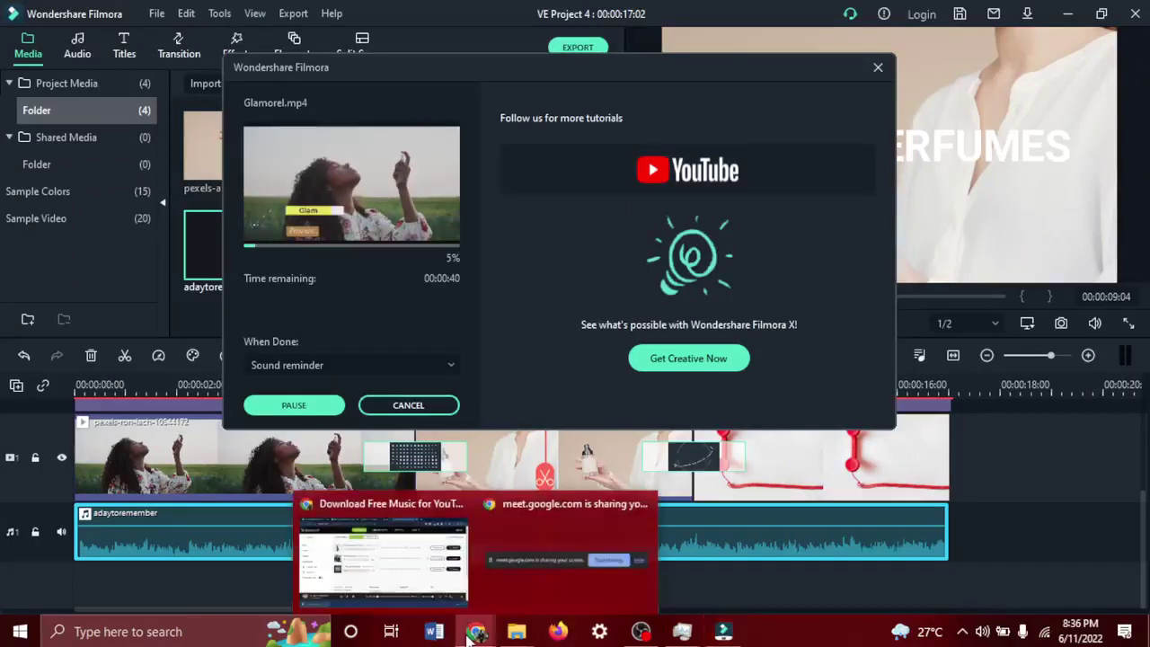
click(386, 544)
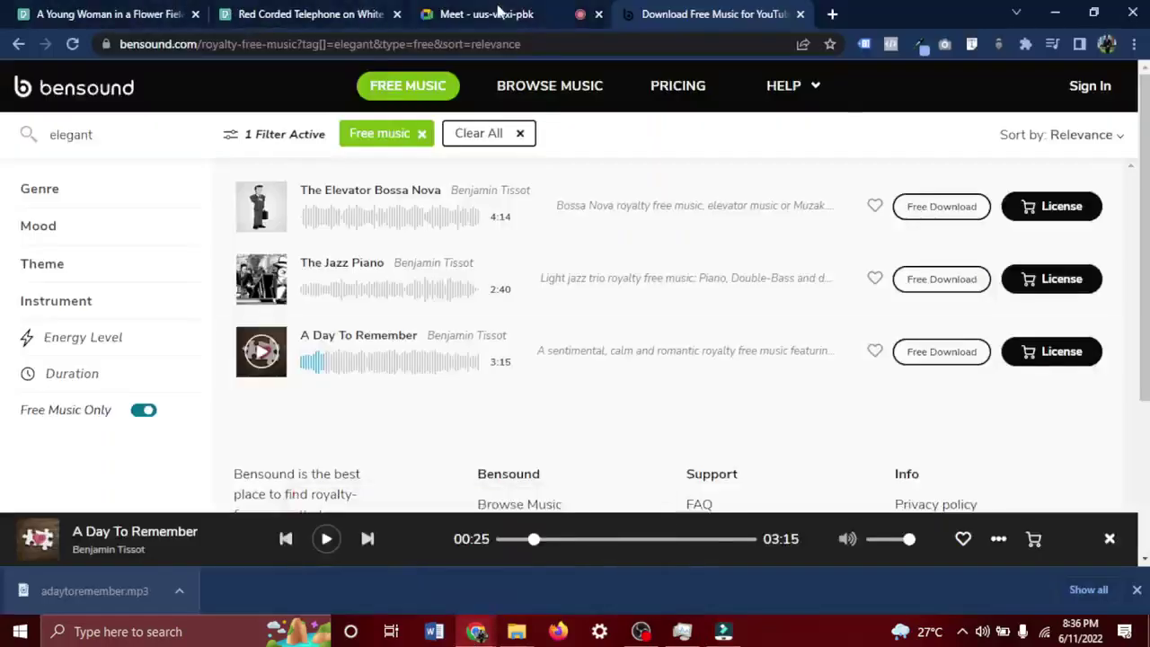
Check the Google Meet call and its chat replies, then bring up the red telephone Pexels photo.
click(485, 14)
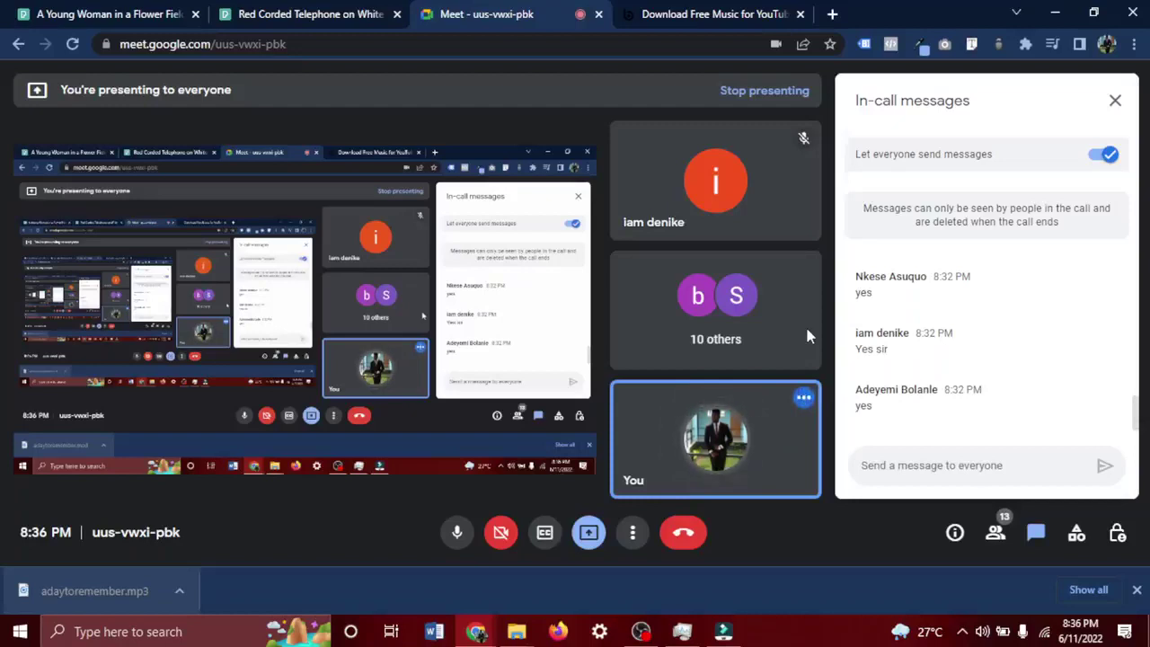
click(241, 8)
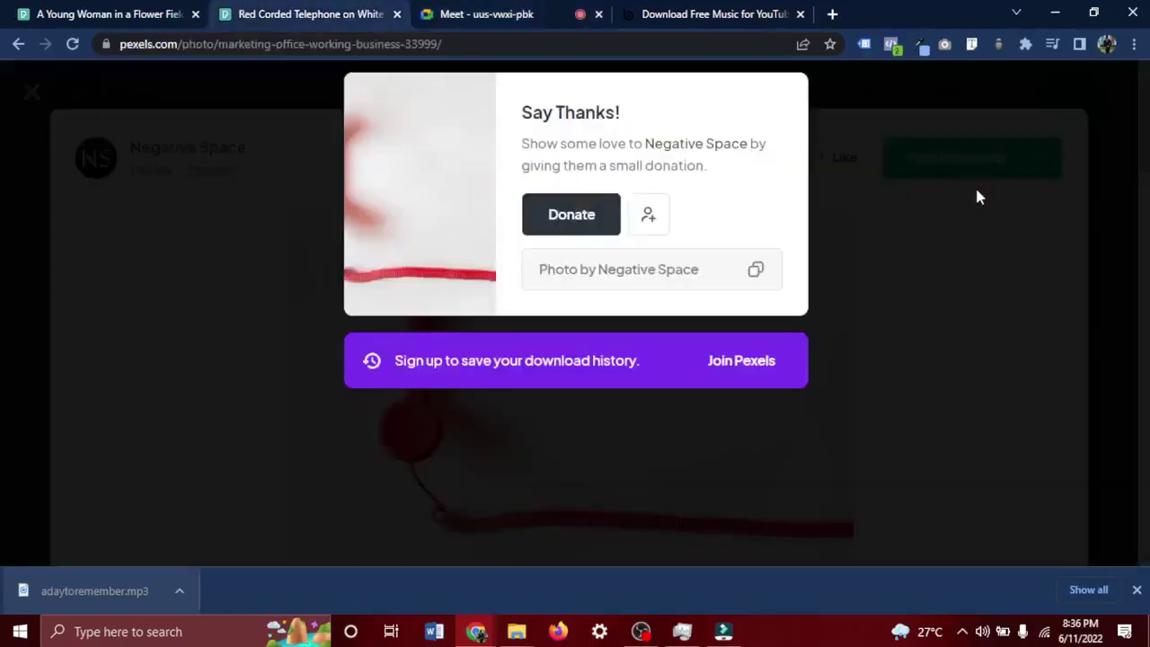
Dismiss the donation prompt and photo, then replace the Contact us search with skincare.
click(979, 197)
click(1025, 81)
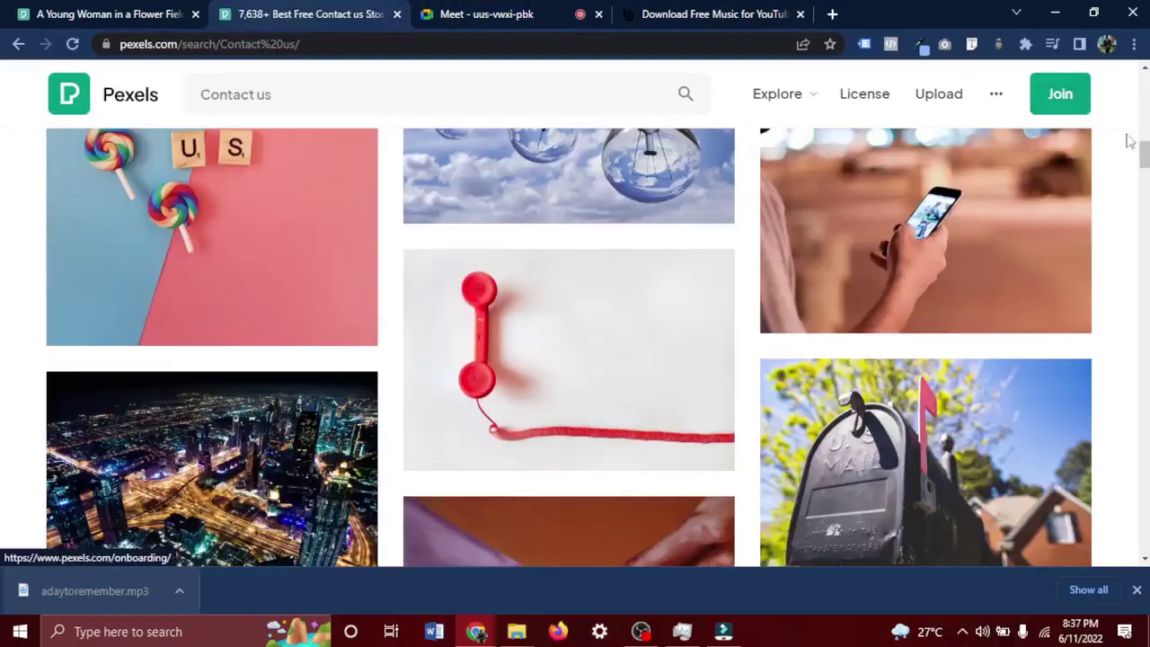
click(480, 90)
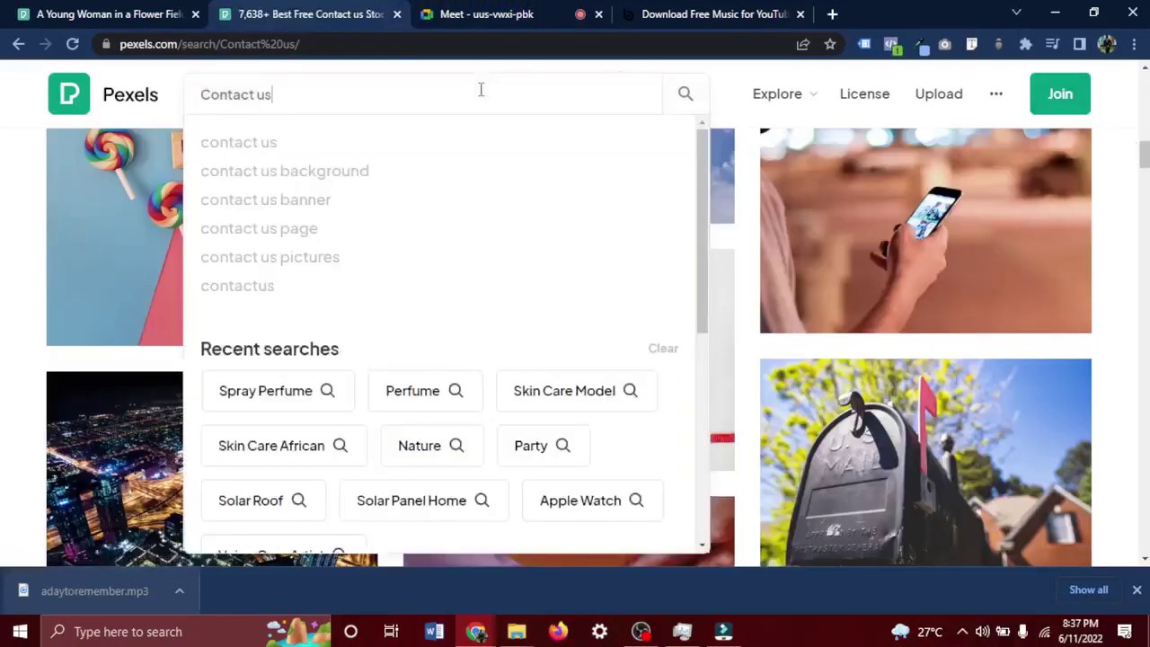
key(ctrl+a)
text(c)
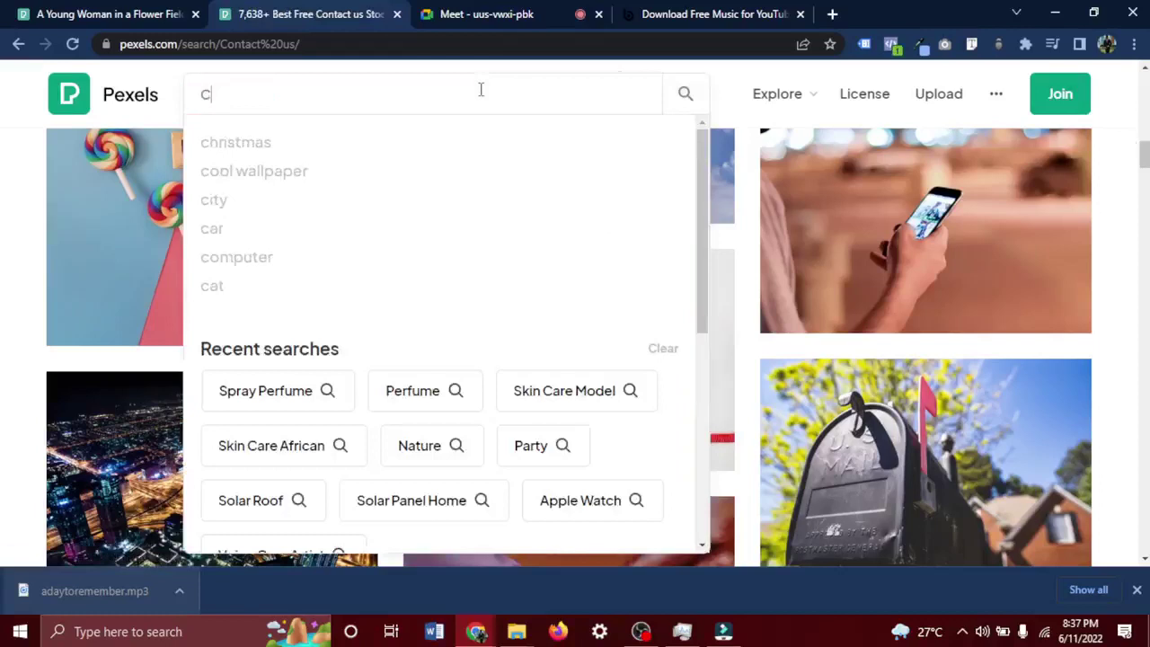
key(BackSpace)
text(skincare)
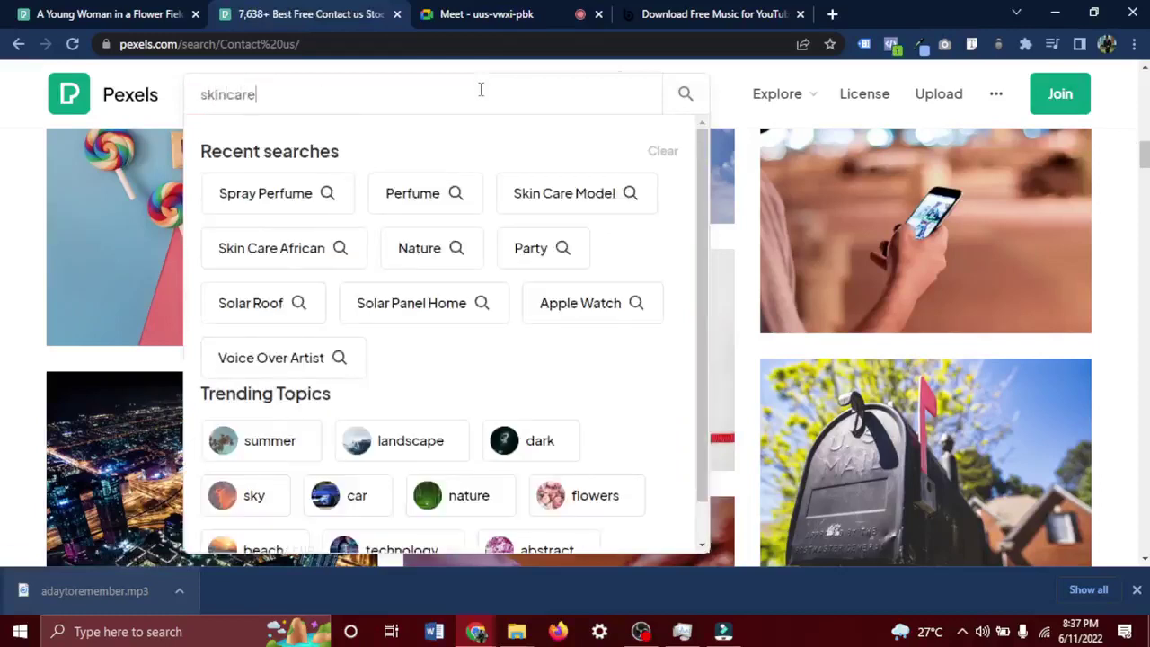
key(Return)
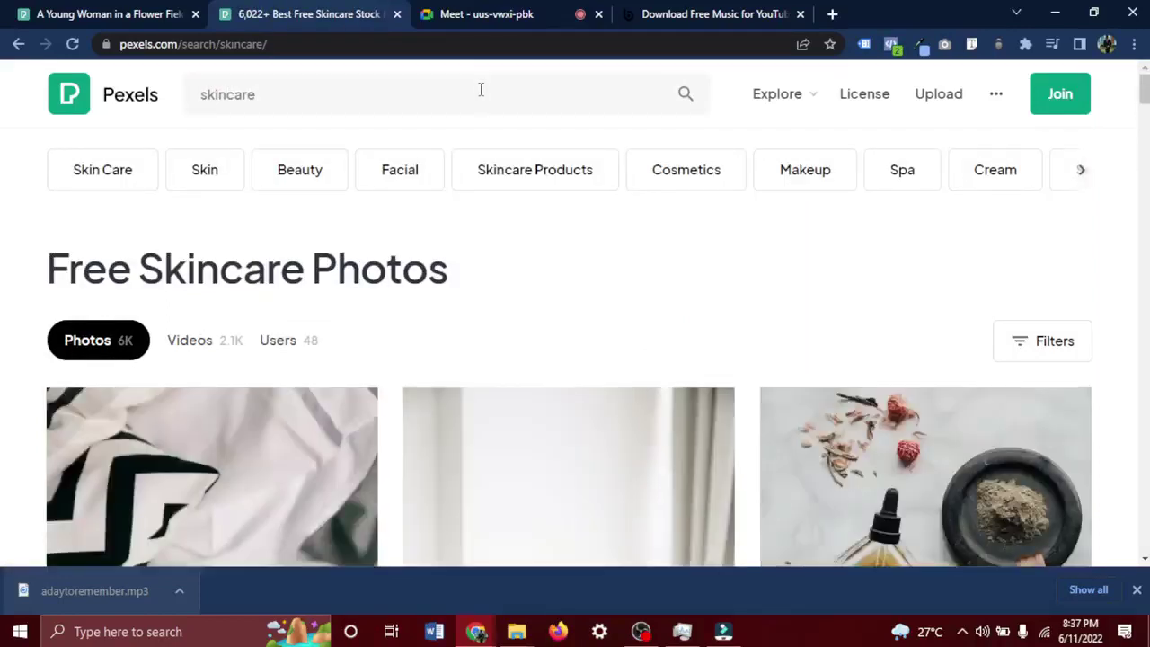
Browse the skincare video results, then return to Filmora's finished Glamorel.mp4 export.
click(199, 350)
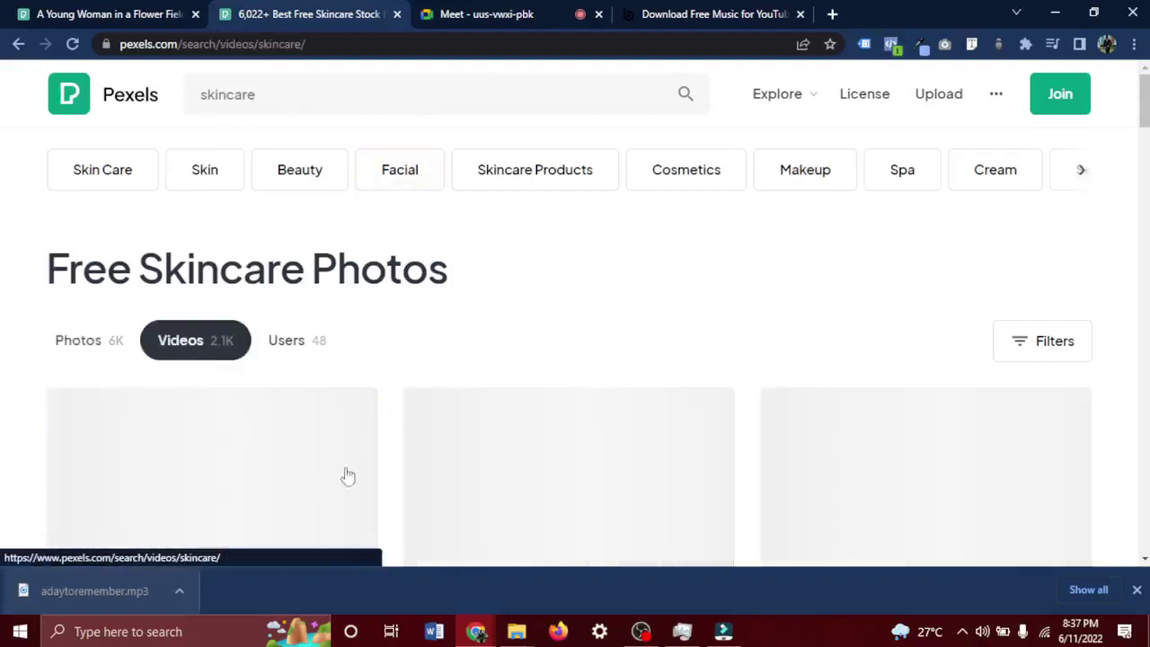
scroll(470, 429, down, 2)
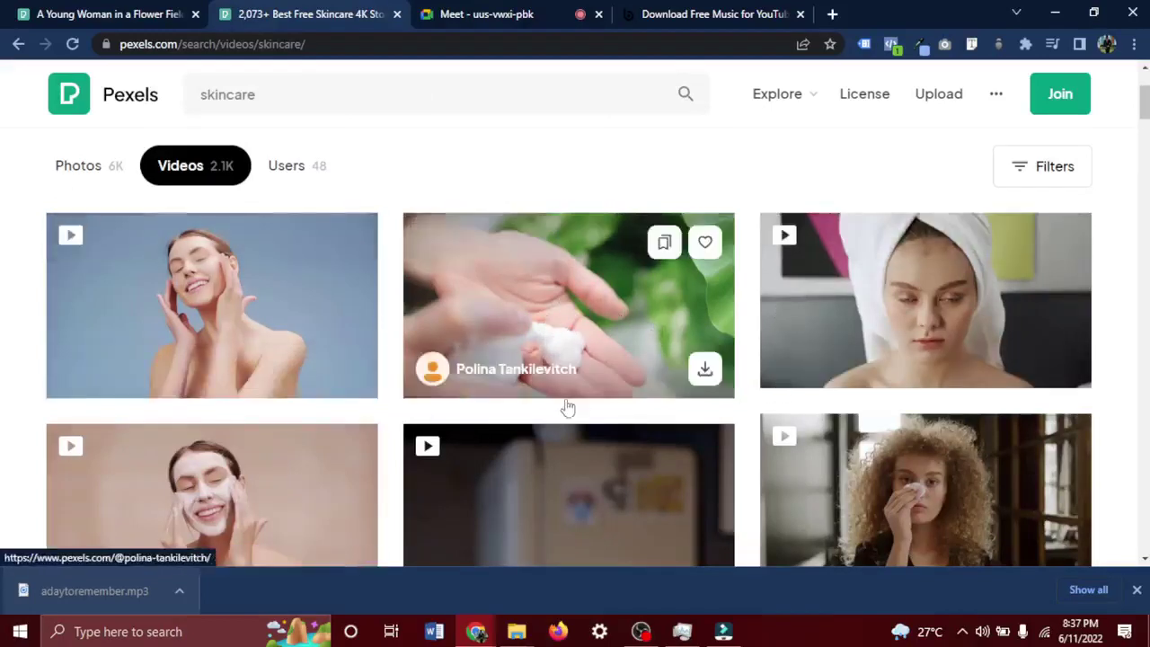
scroll(566, 405, down, 2)
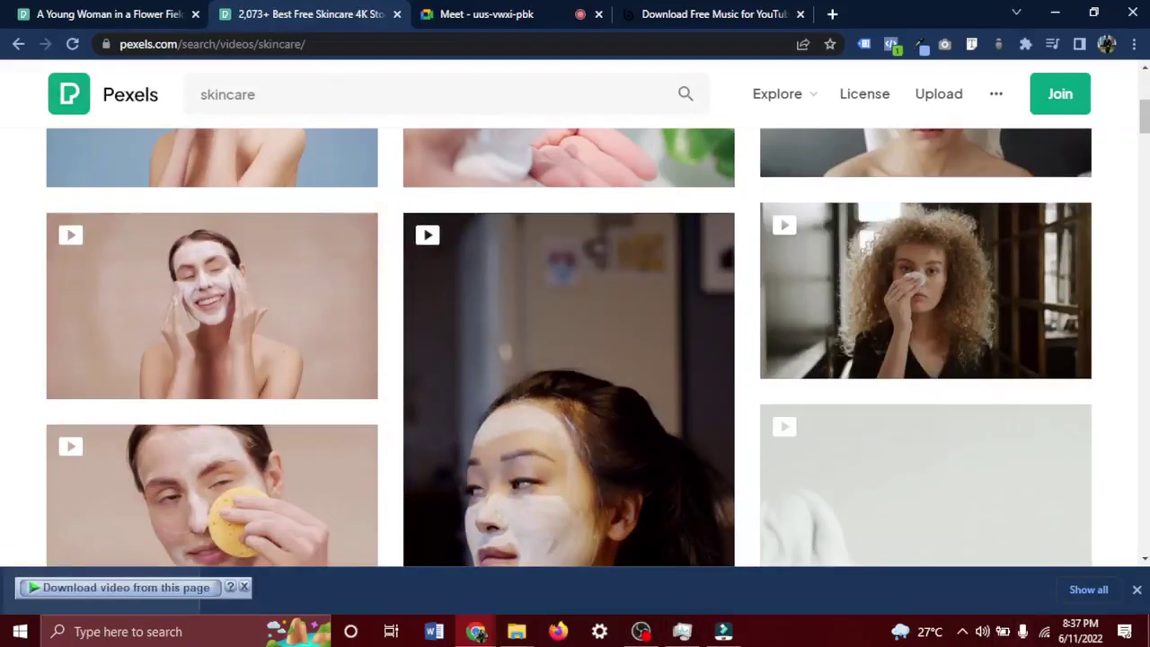
click(723, 631)
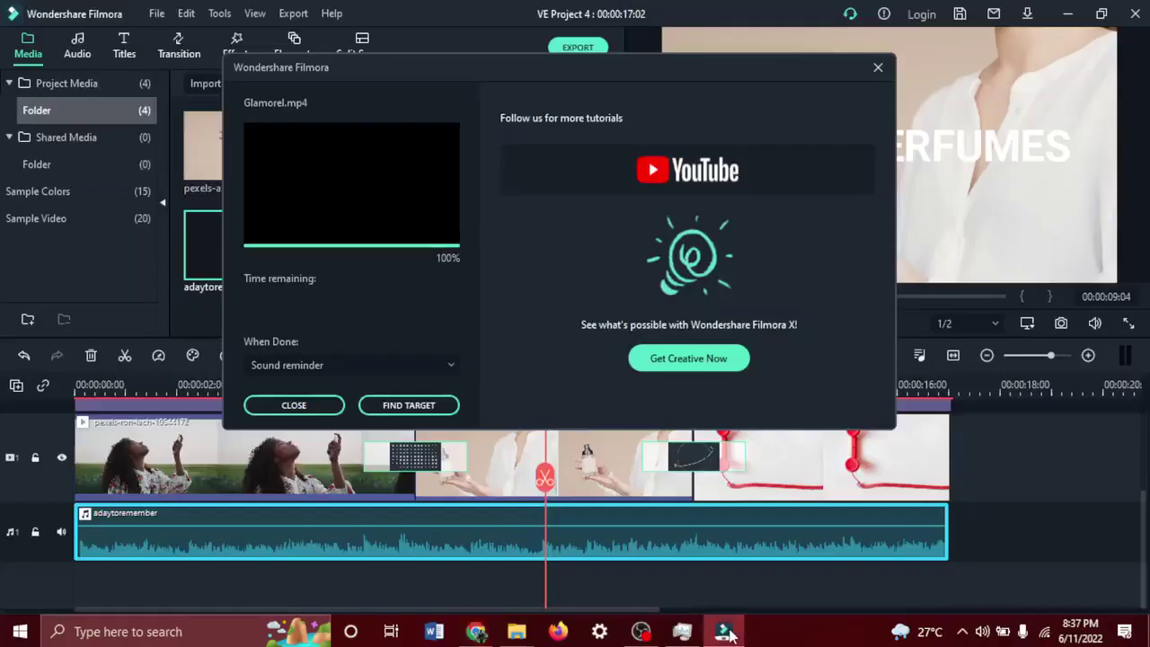
Close the export-complete notice and open Glamorel.mp4 from the desktop.
click(300, 405)
key(super+d)
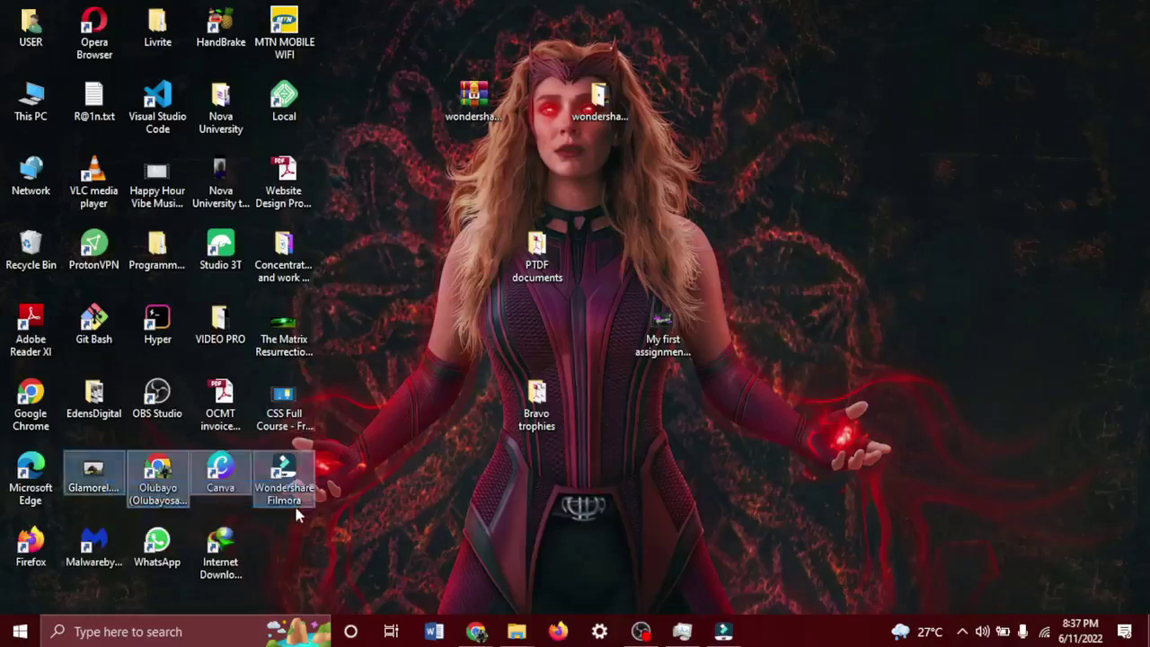
click(93, 486)
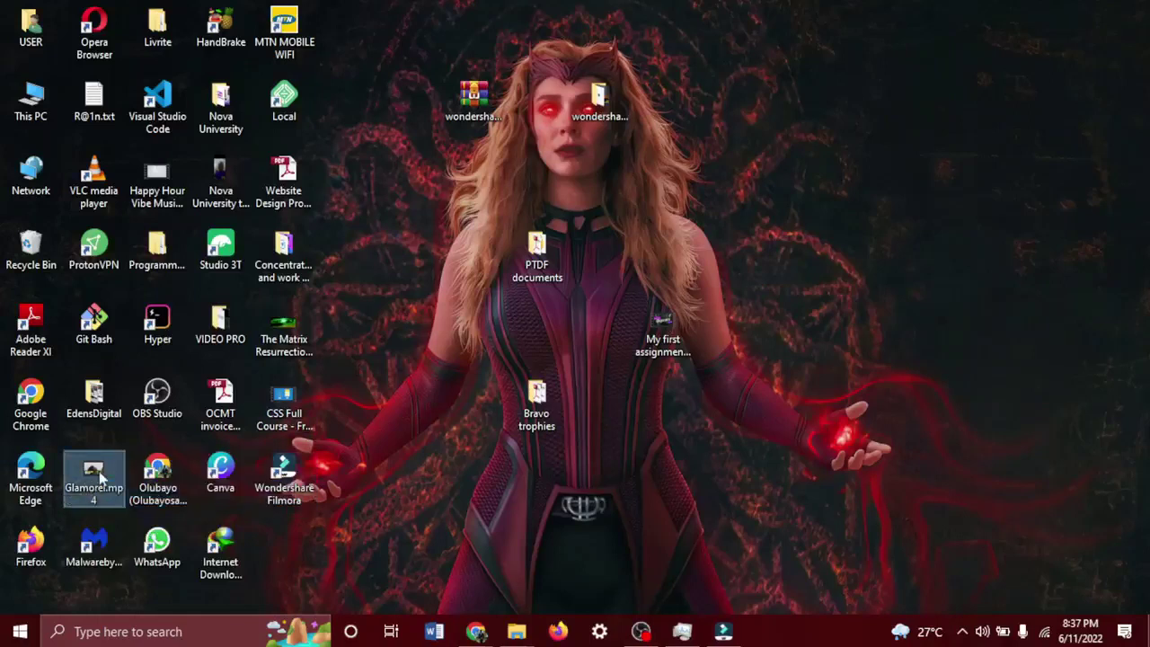
double_click(100, 476)
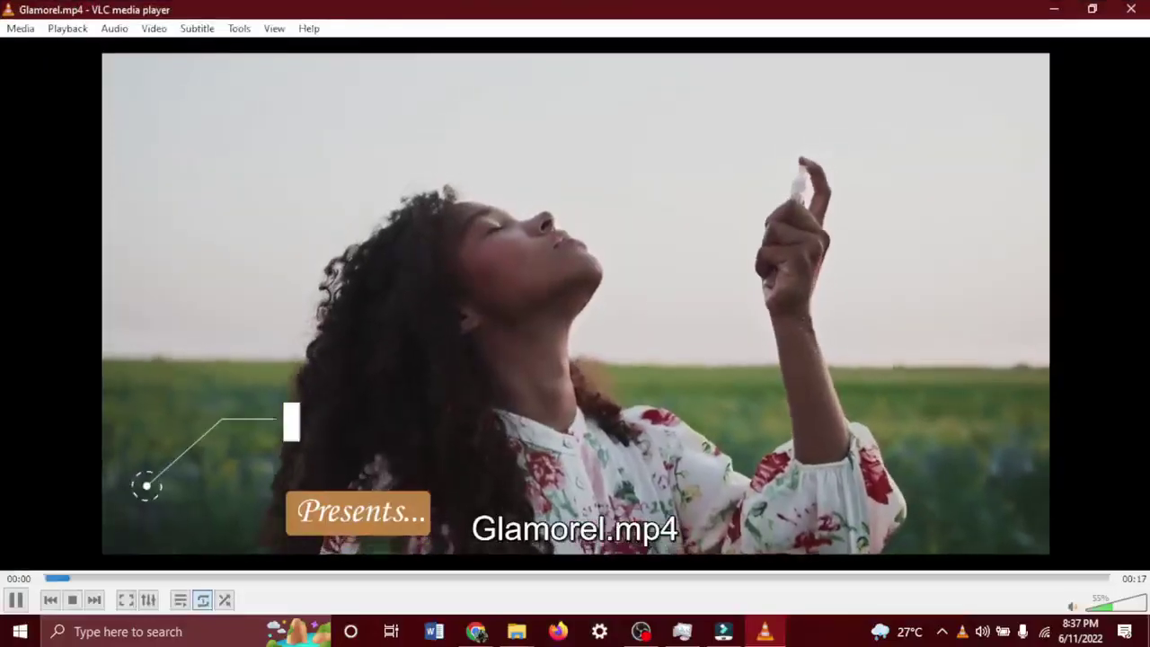
Watch Glamorel.mp4 in VLC with the volume raised, then close the player.
scroll(101, 478, up, 12)
scroll(101, 479, up, 6)
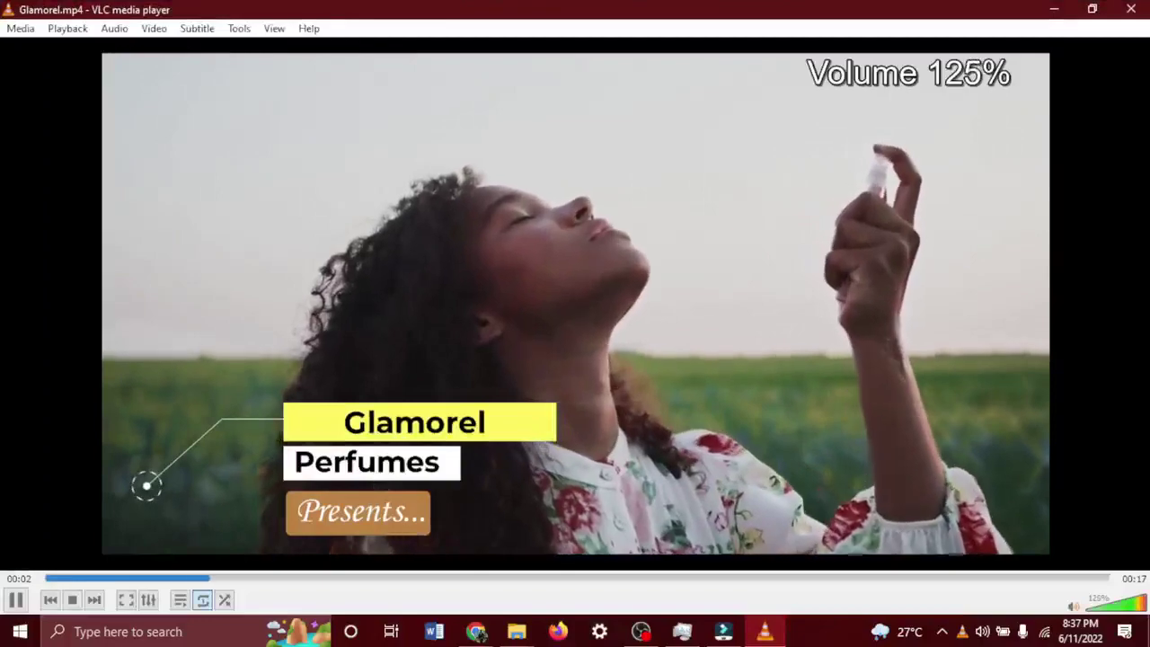
scroll(101, 479, up, 2)
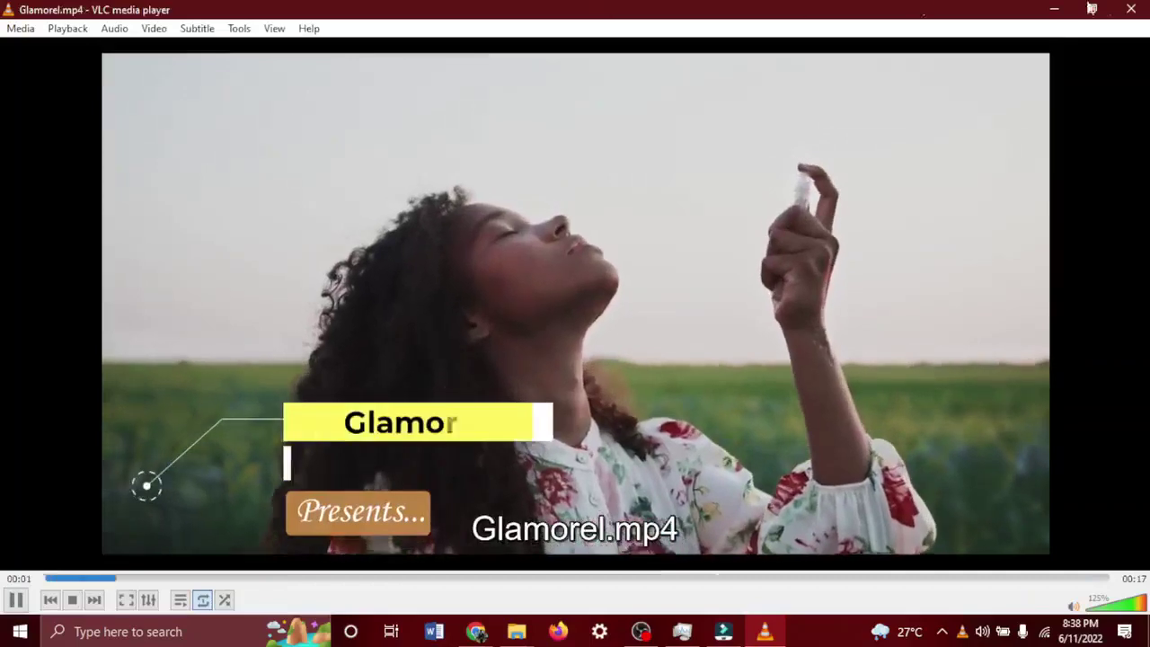
click(1131, 9)
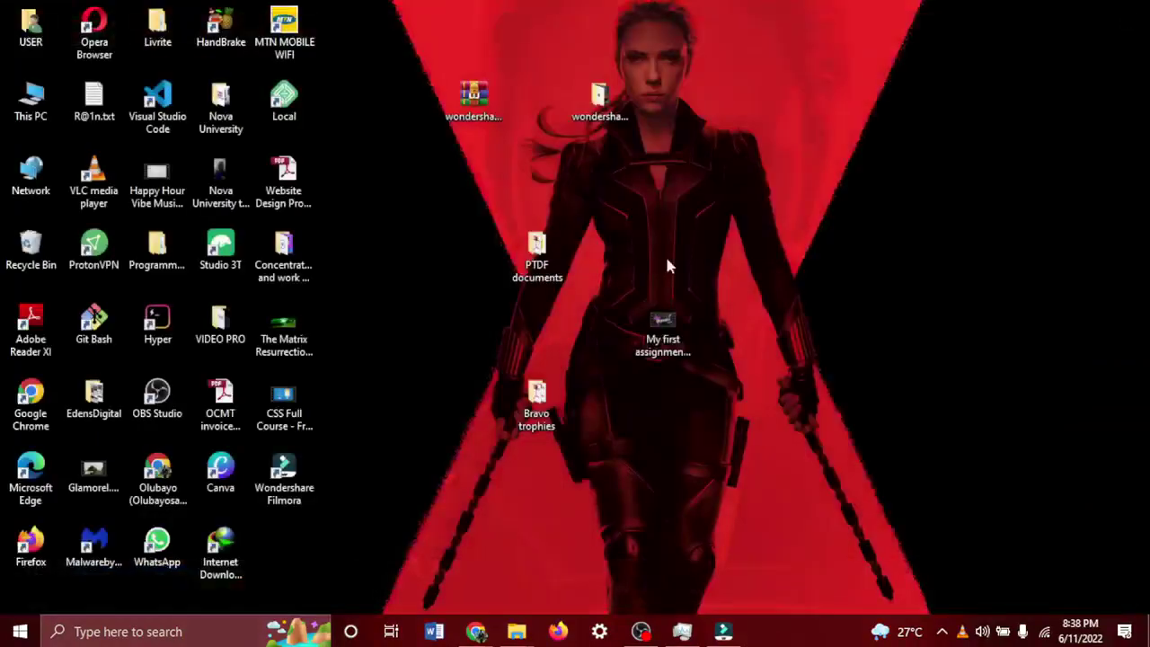
Bring back the Pexels skincare results in Chrome, then switch to the Meet - uus-vwxi-pbk call.
mouse_move(475, 634)
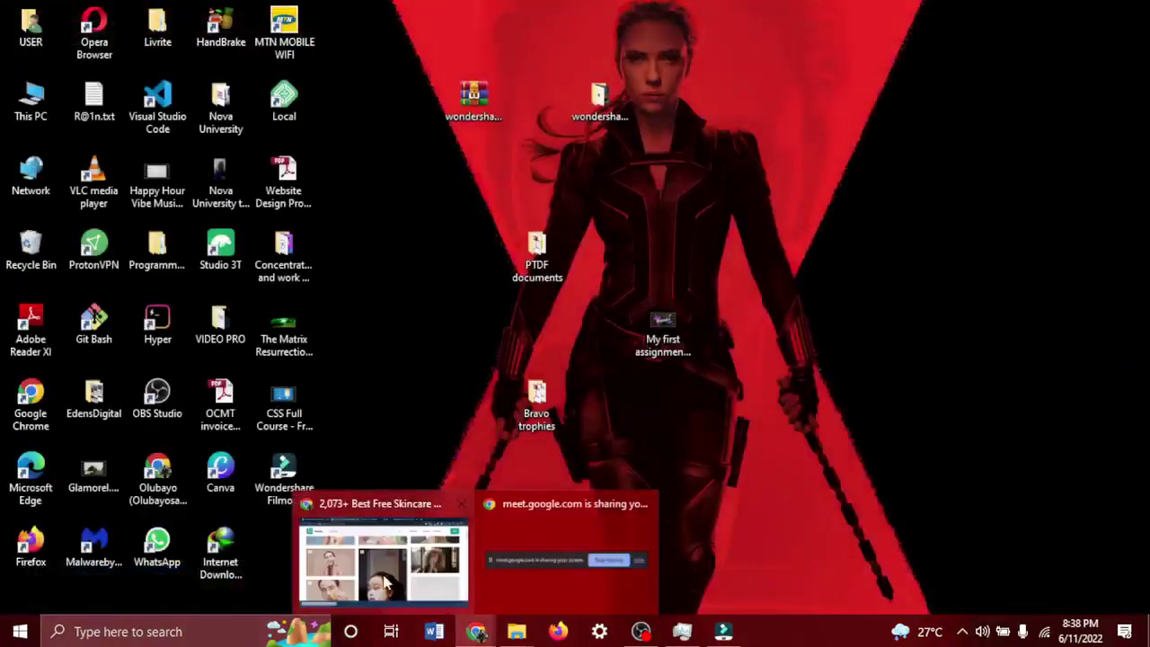
click(386, 566)
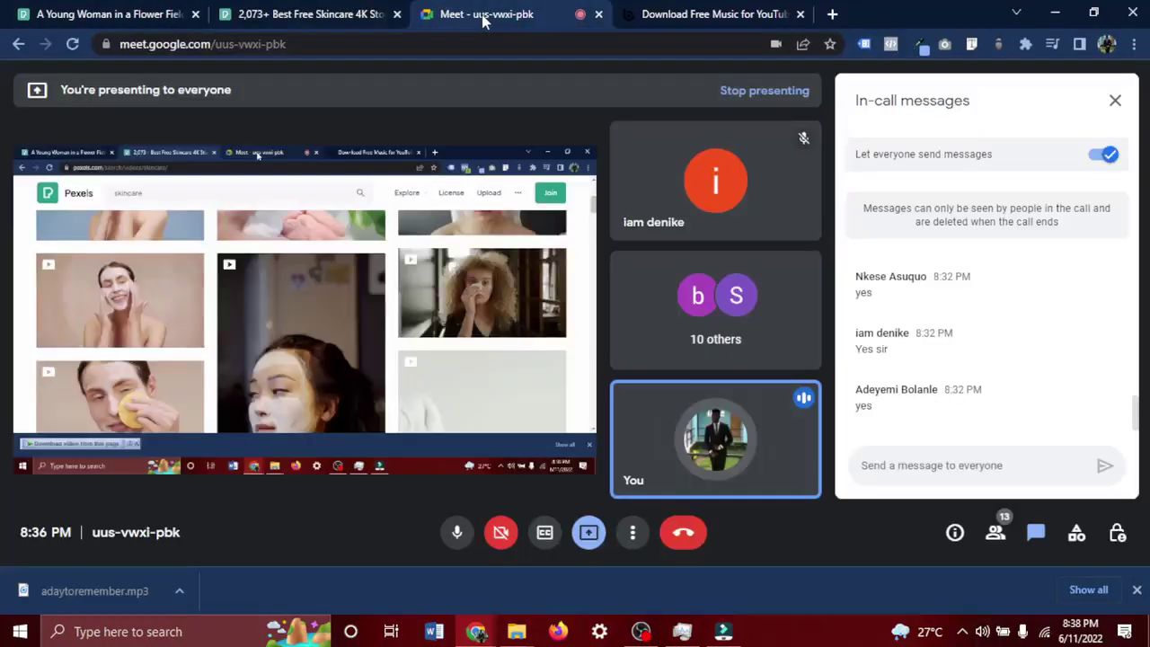
click(484, 16)
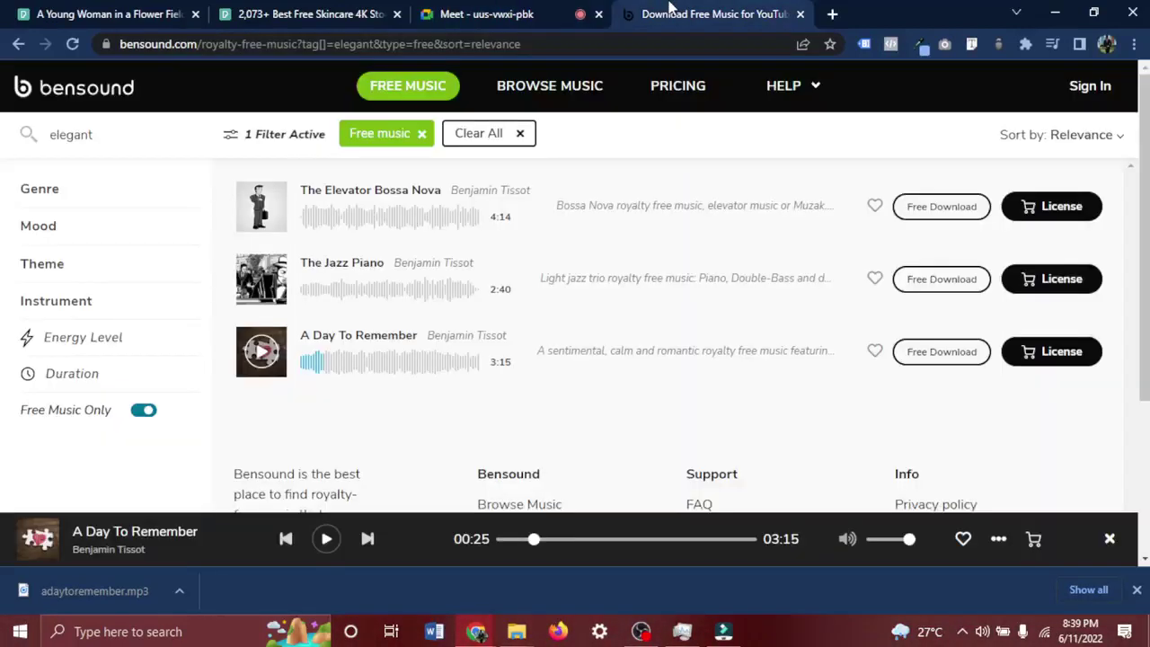
Show the Bensound 'elegant' free music tab with its web address selected.
click(669, 14)
click(613, 36)
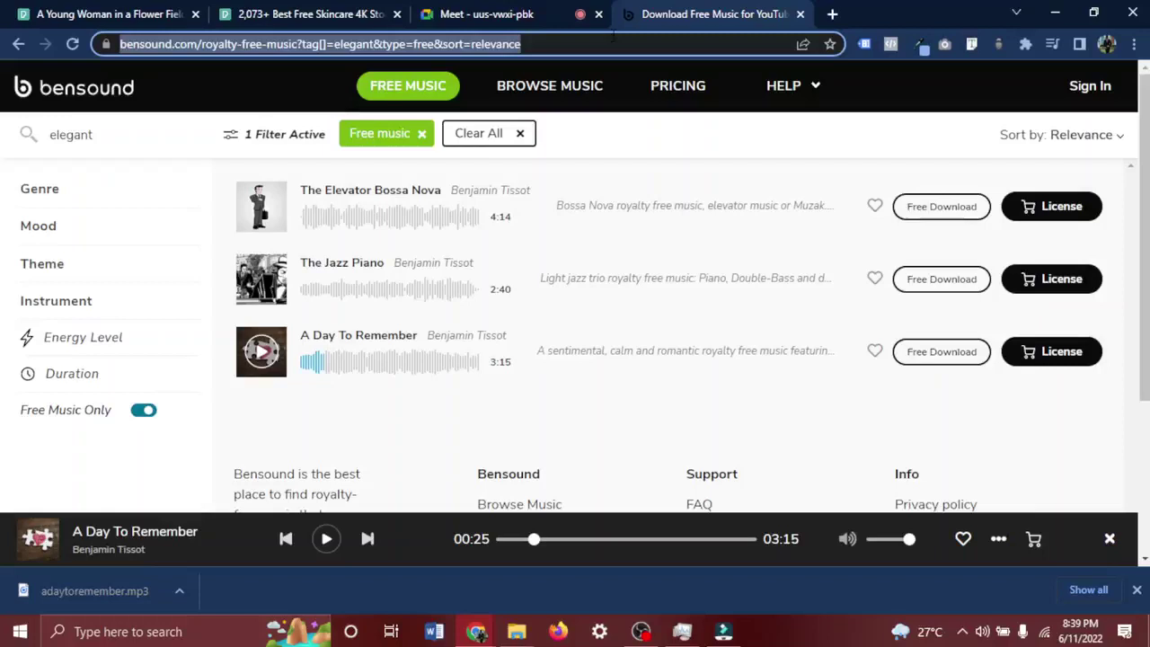
Enter novauniversity.co/cour and open the Video Editing BootCamp - Nova University page.
text(noav)
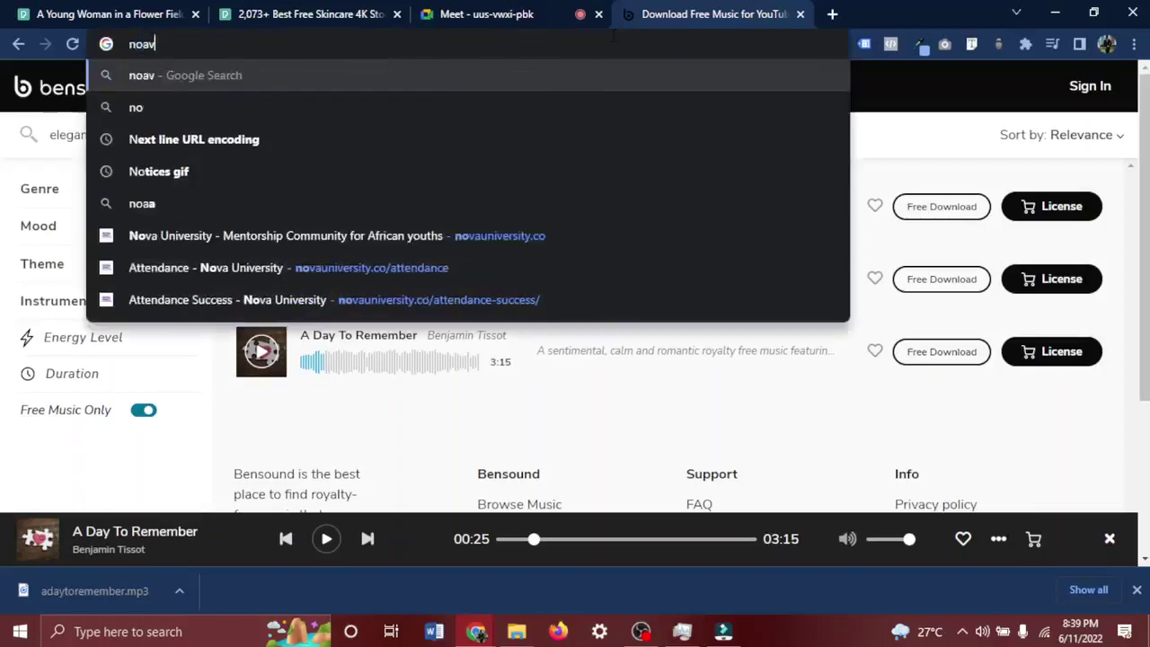
key(BackSpace)
key(BackSpace)
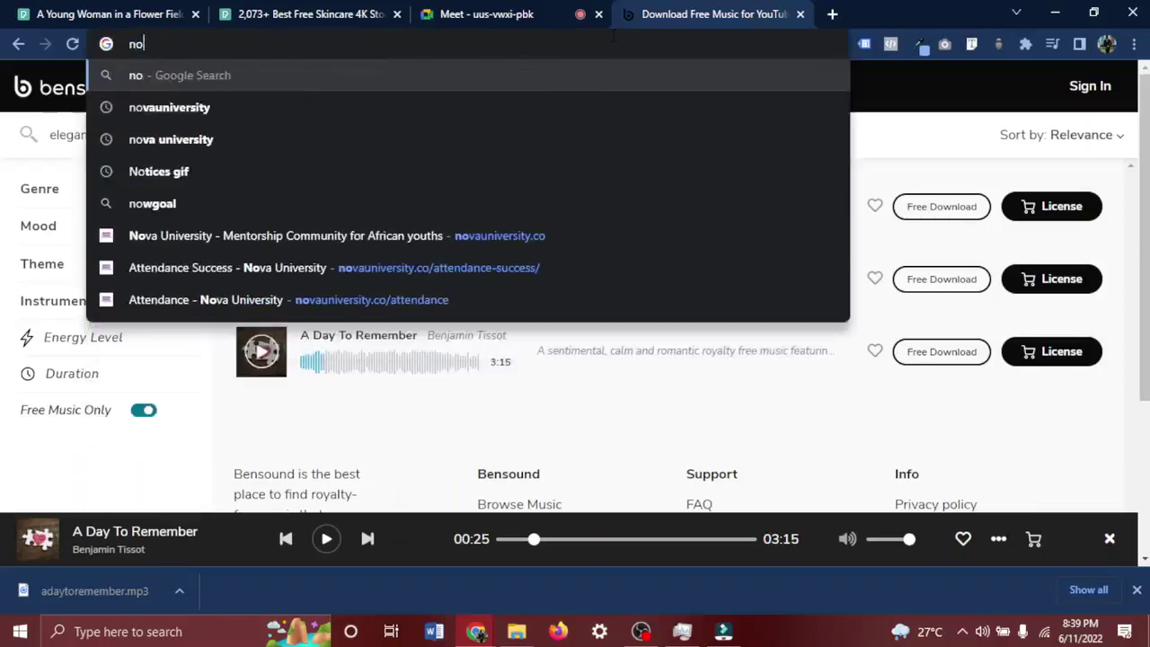
text(va)
key(Right)
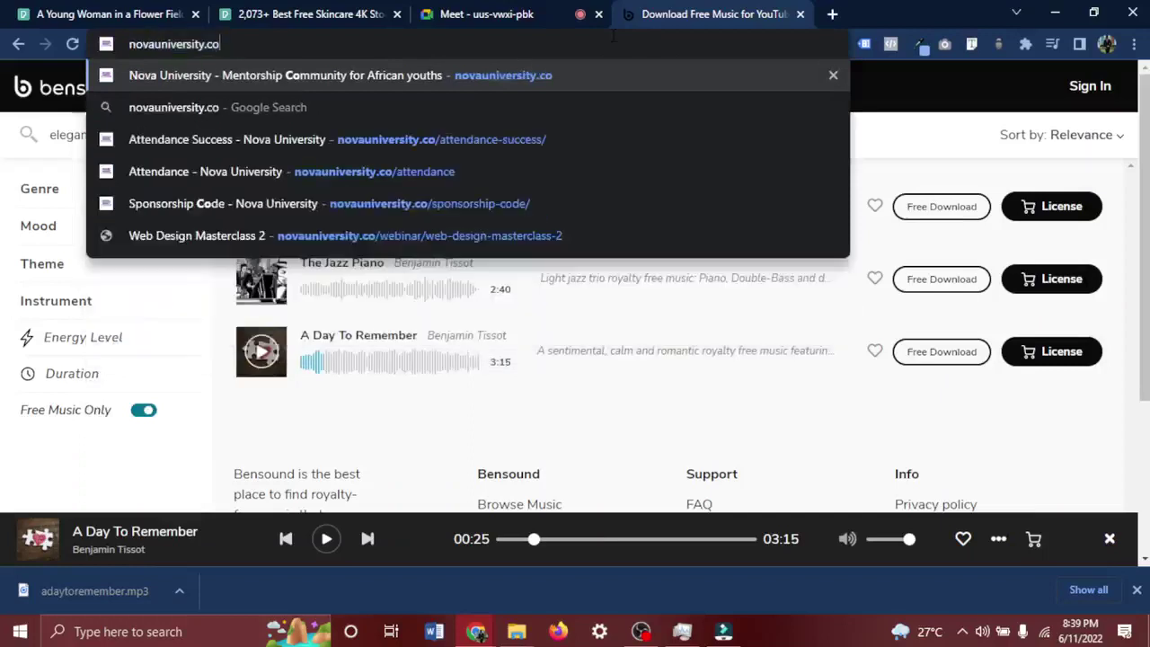
text(/cour)
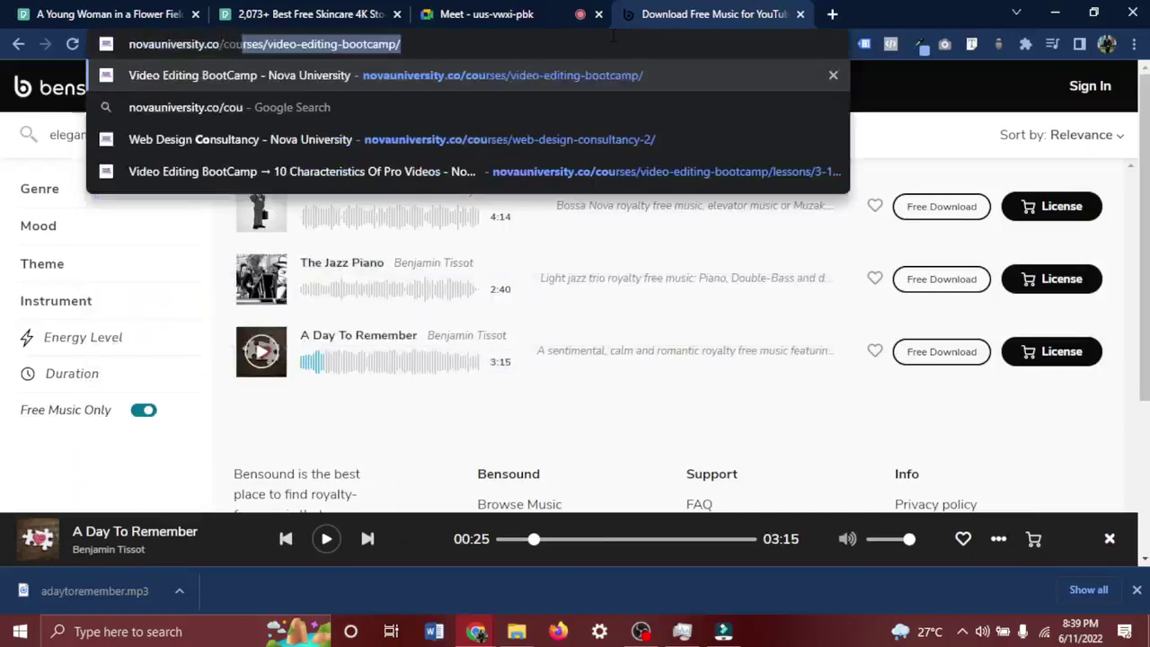
click(565, 79)
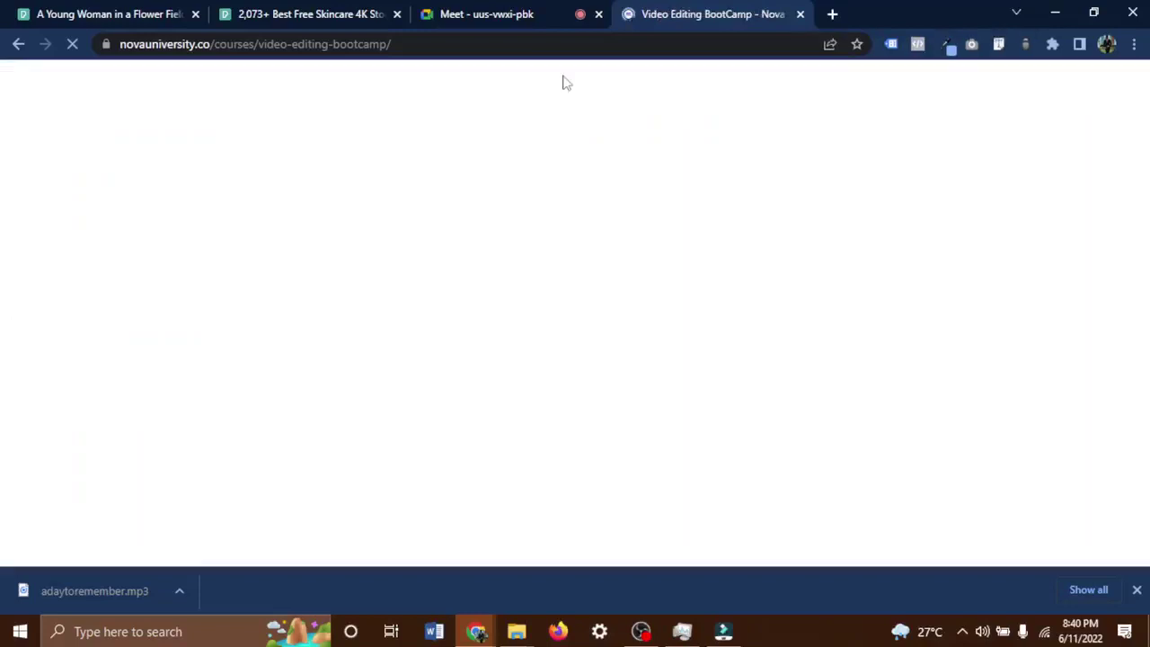
Scroll the course page, highlighting the ₦50,000.00 price, down to the Module 1 lessons.
mouse_move(565, 83)
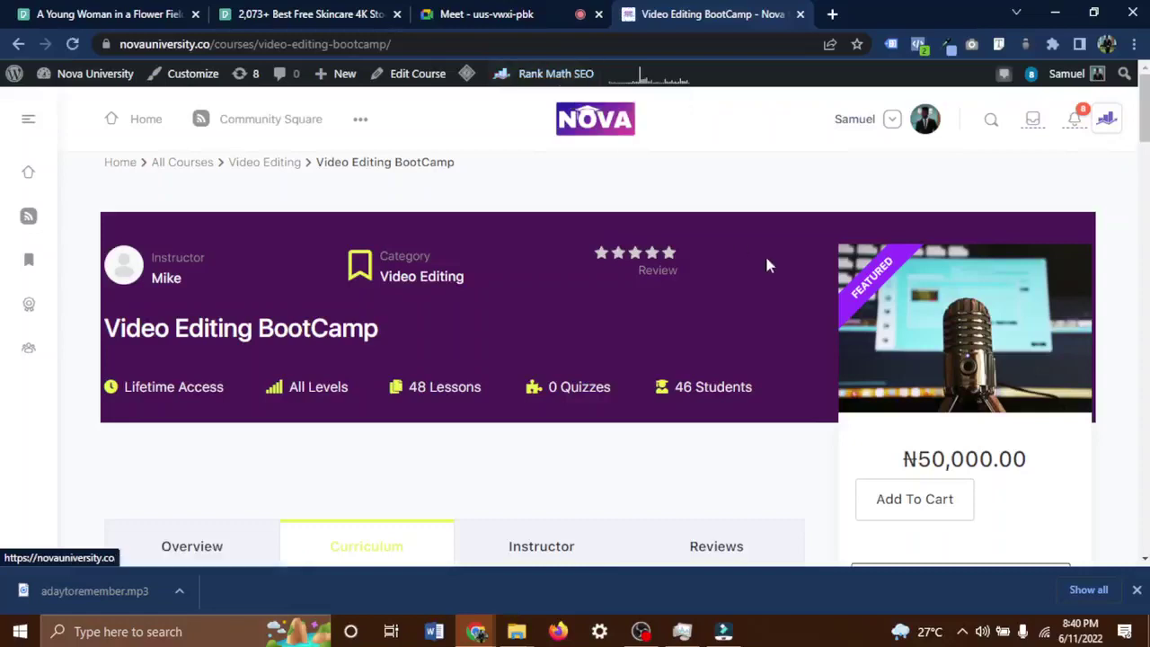
scroll(858, 314, down, 2)
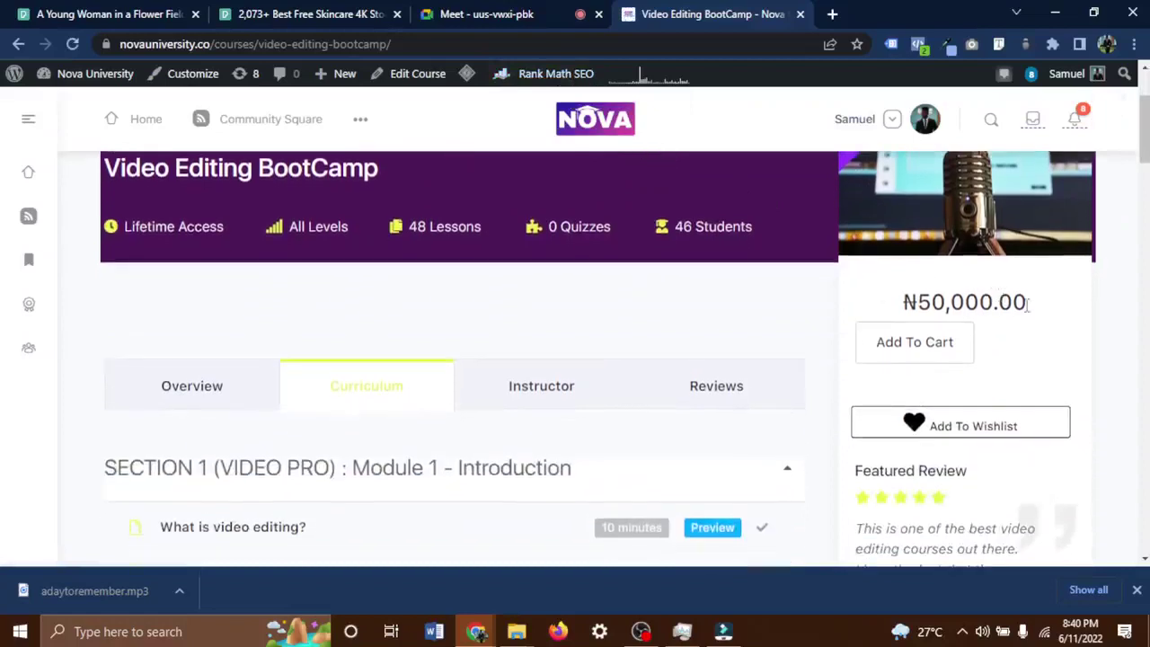
drag(1030, 309, 902, 308)
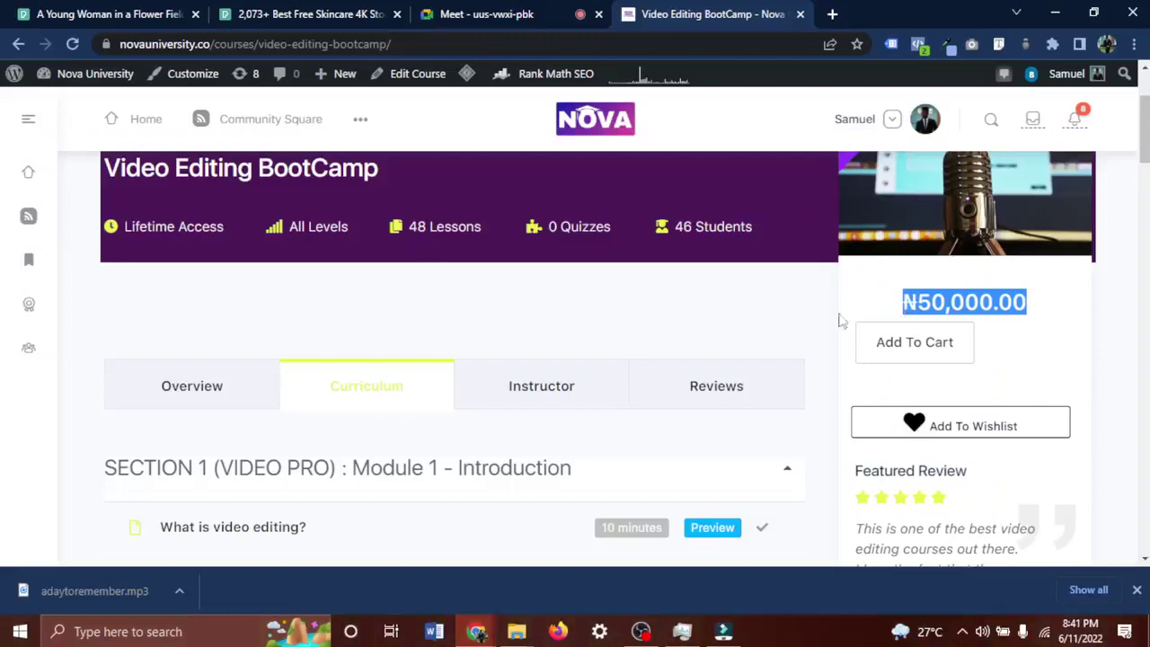
scroll(616, 419, down, 2)
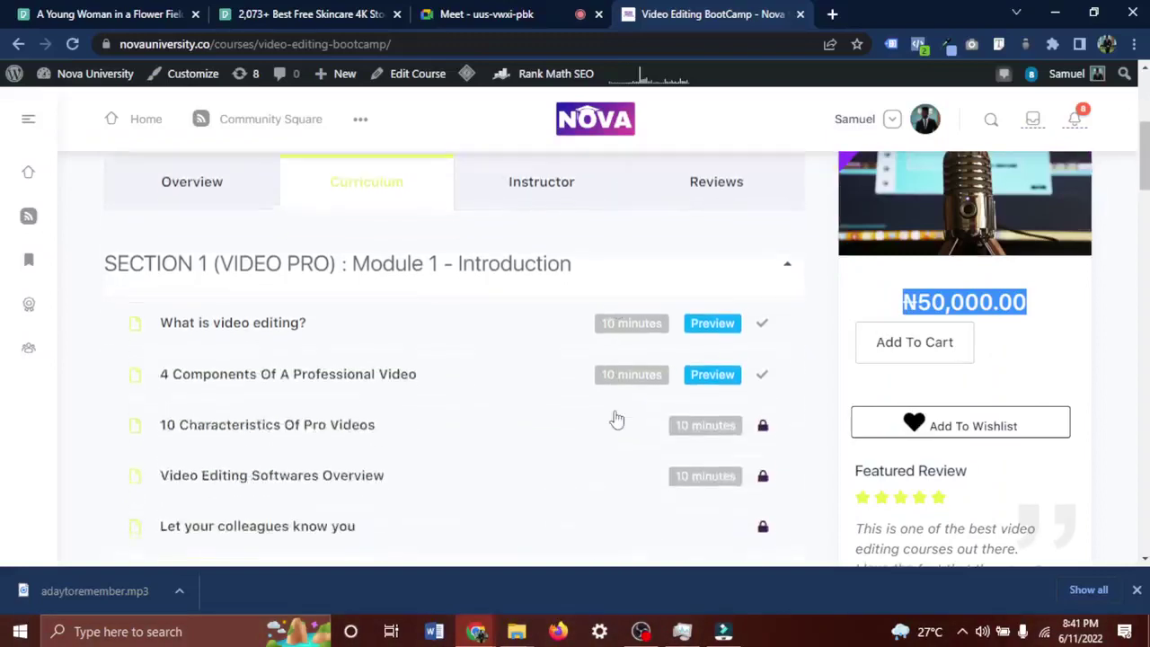
scroll(390, 316, up, 1)
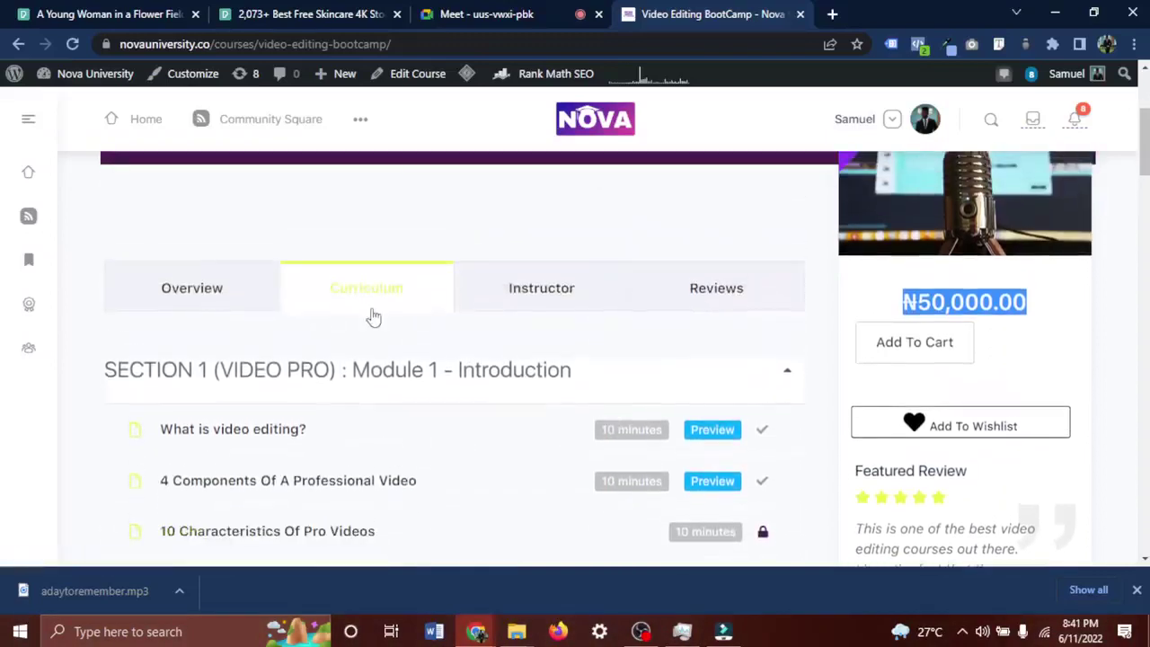
scroll(386, 317, up, 3)
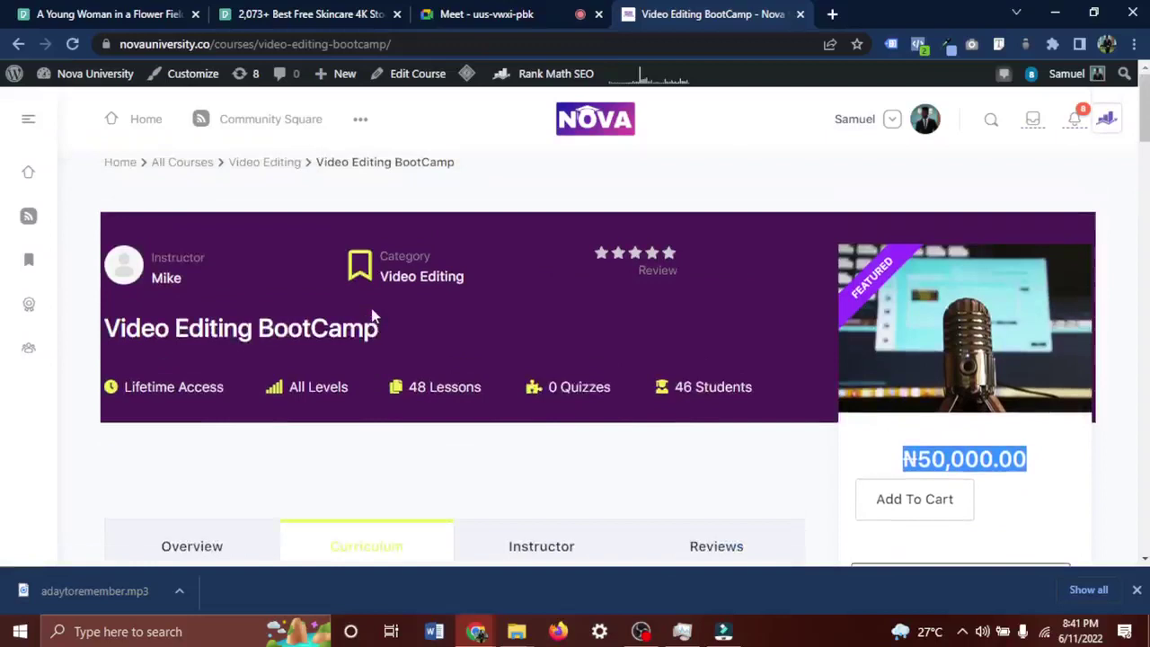
scroll(380, 362, down, 2)
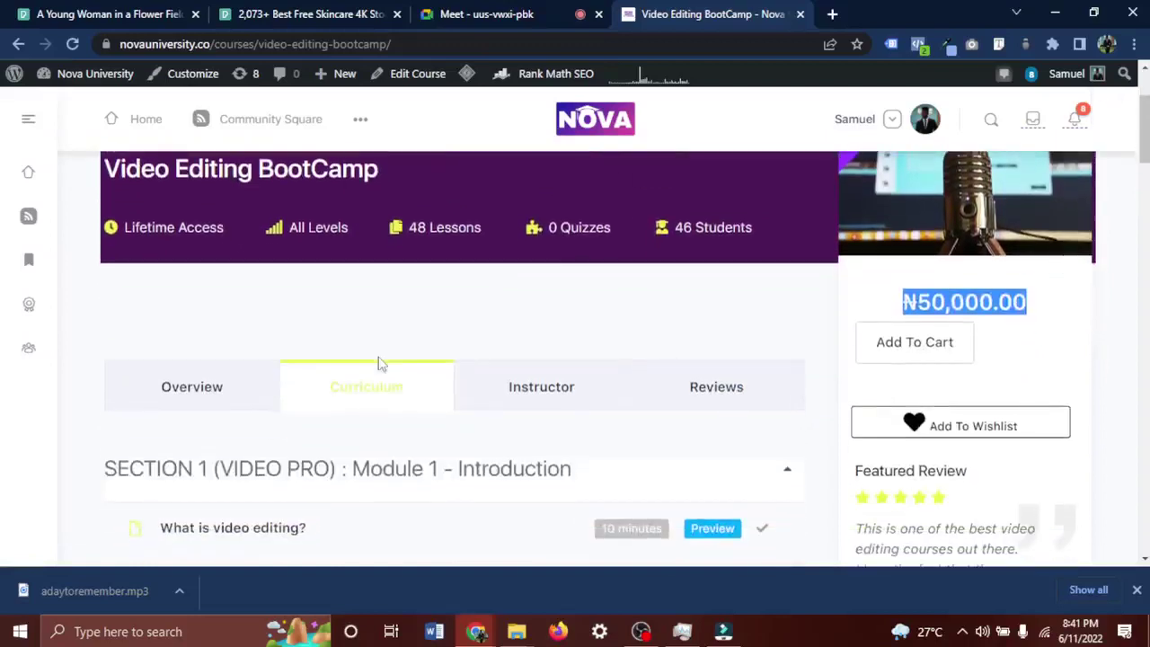
scroll(378, 362, down, 2)
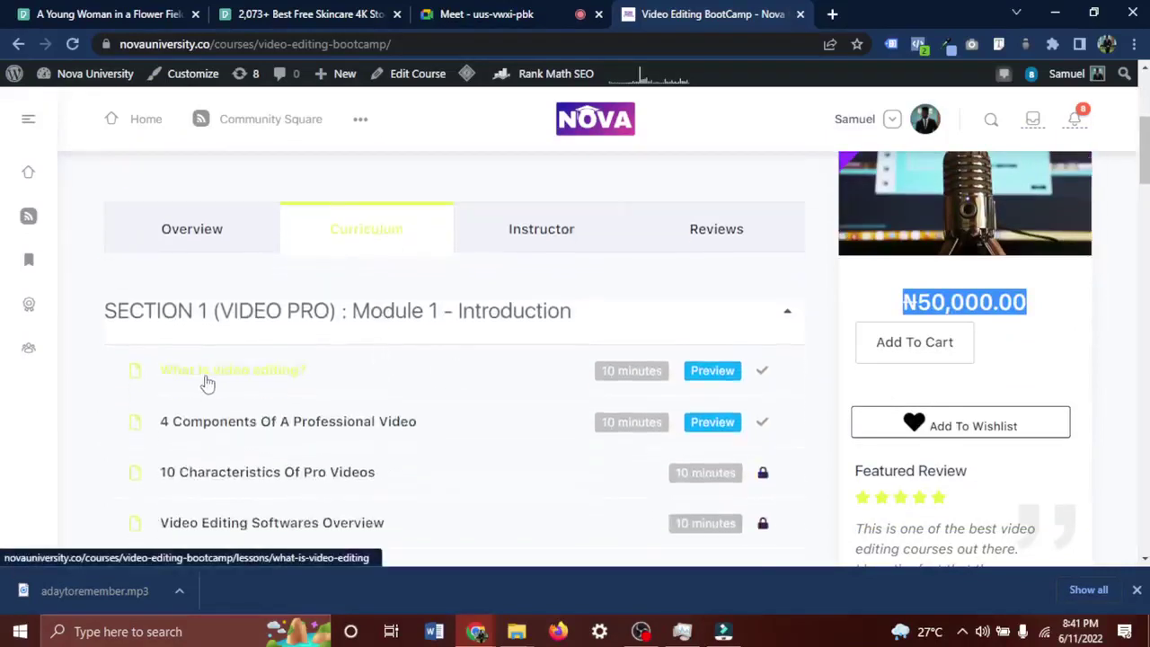
Open the 'What is video editing?' lesson and load the remaining Module 1 lessons.
click(207, 383)
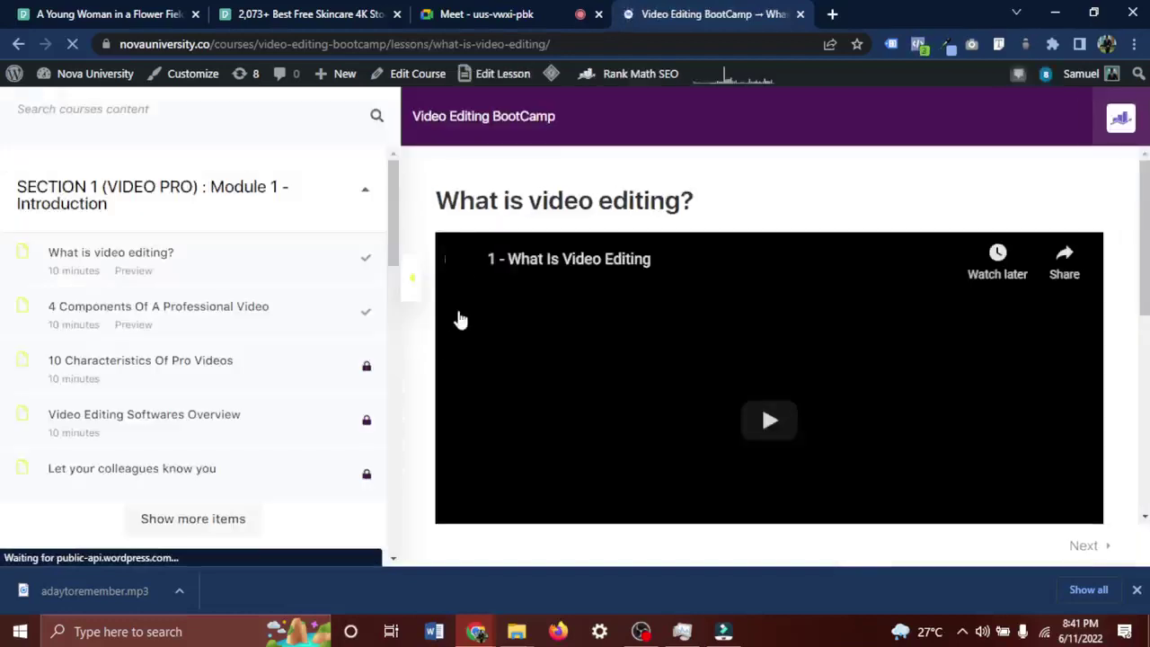
scroll(589, 369, down, 1)
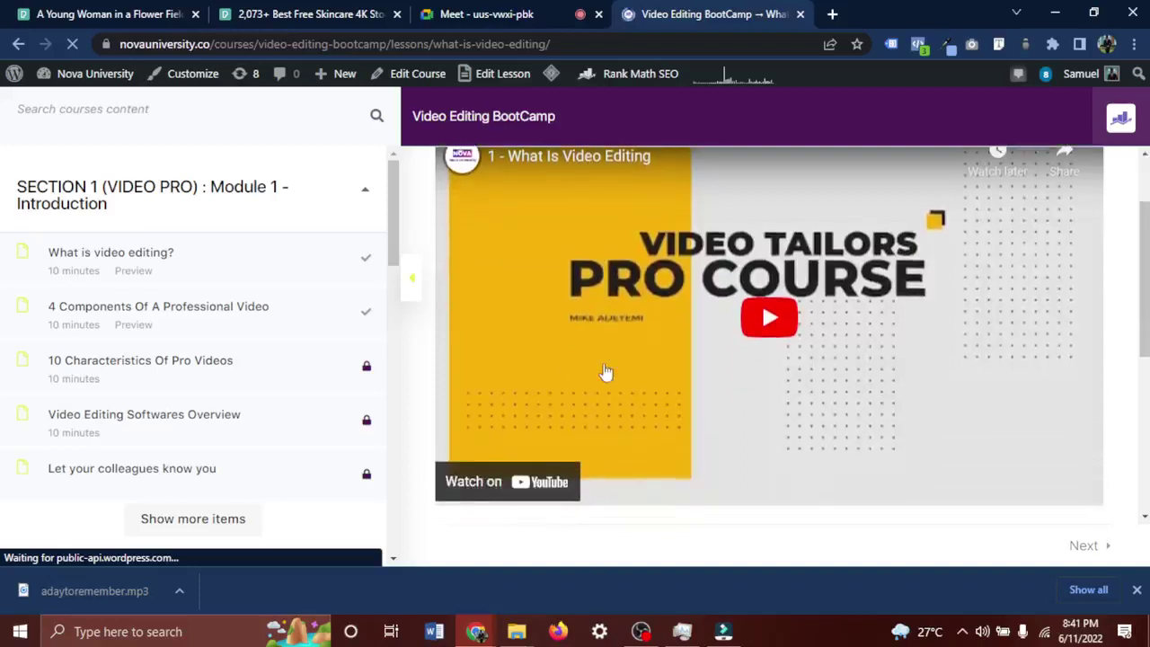
scroll(606, 371, down, 3)
scroll(606, 371, up, 4)
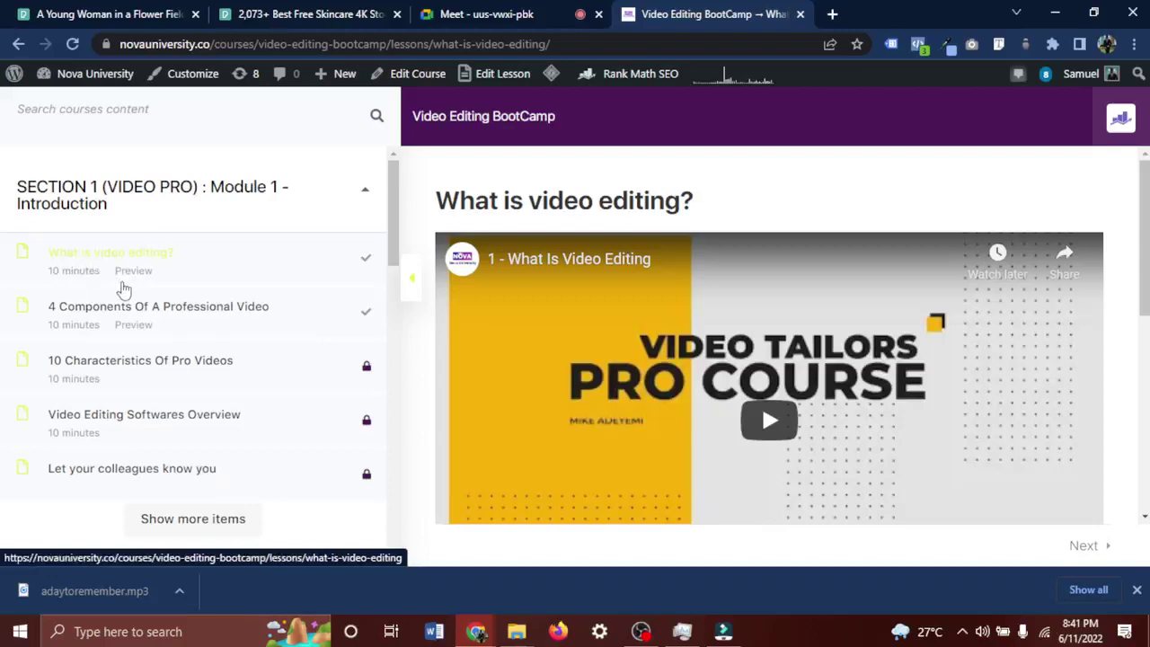
scroll(124, 288, down, 2)
scroll(124, 288, up, 2)
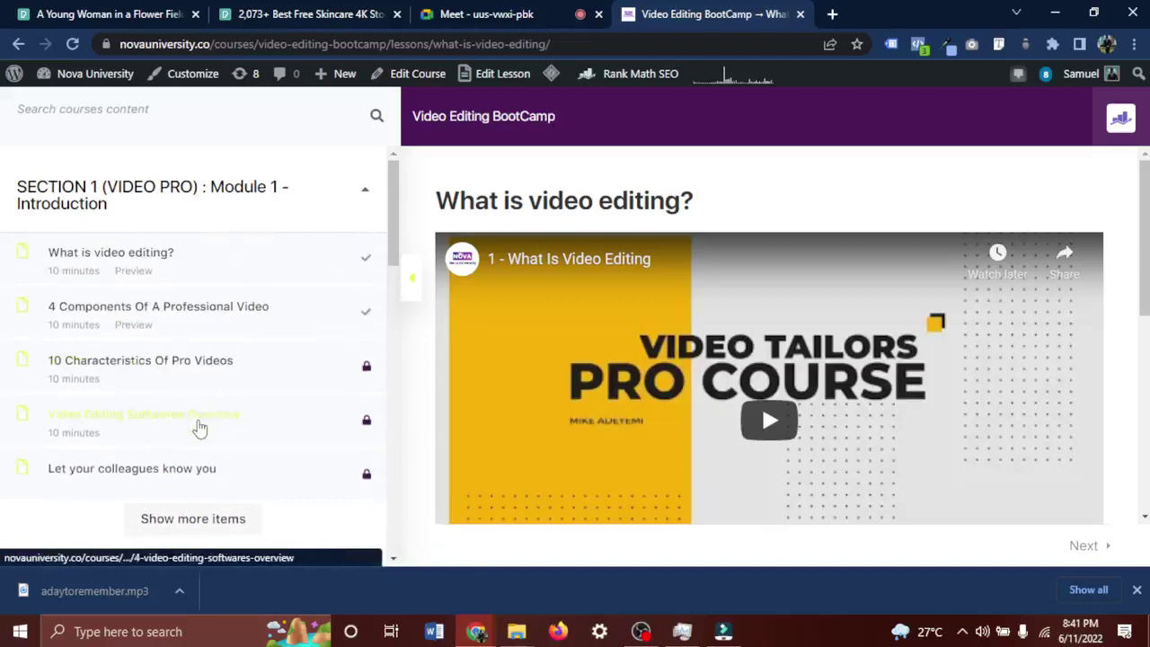
scroll(200, 427, down, 1)
scroll(199, 427, down, 1)
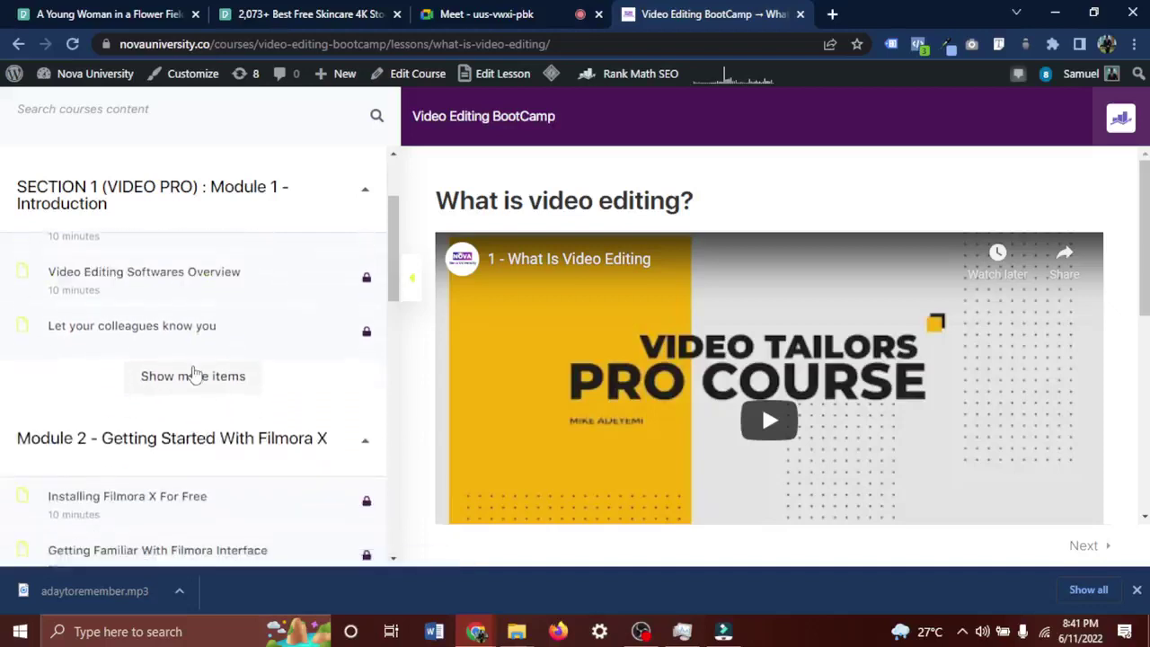
click(192, 376)
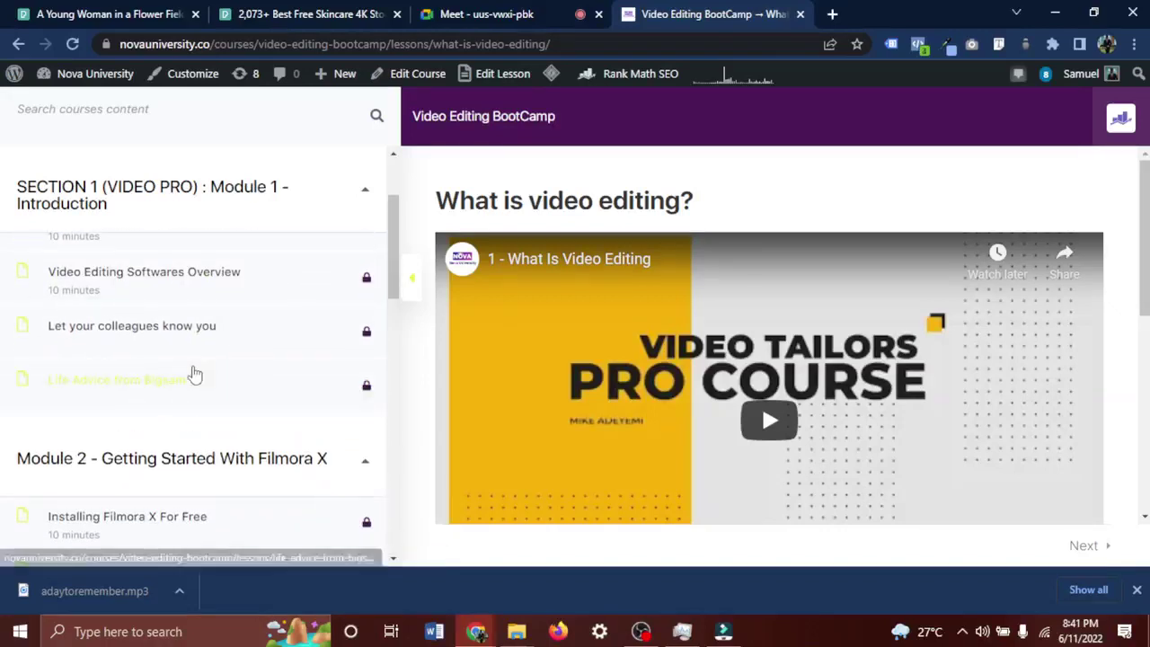
scroll(195, 375, down, 1)
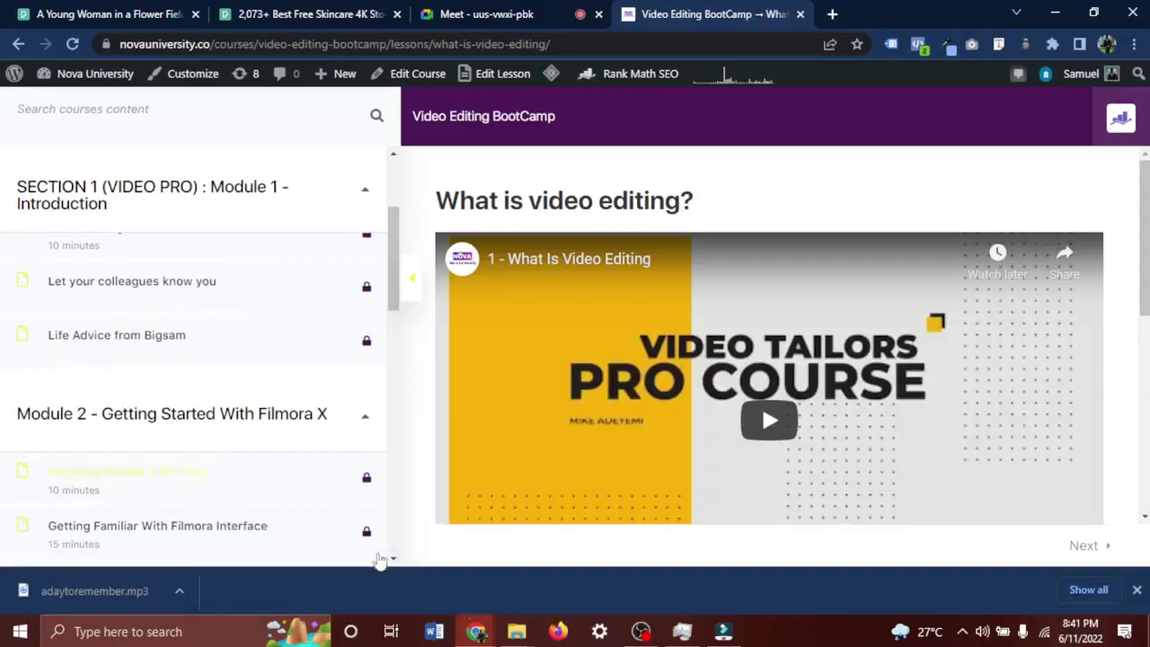
click(1137, 591)
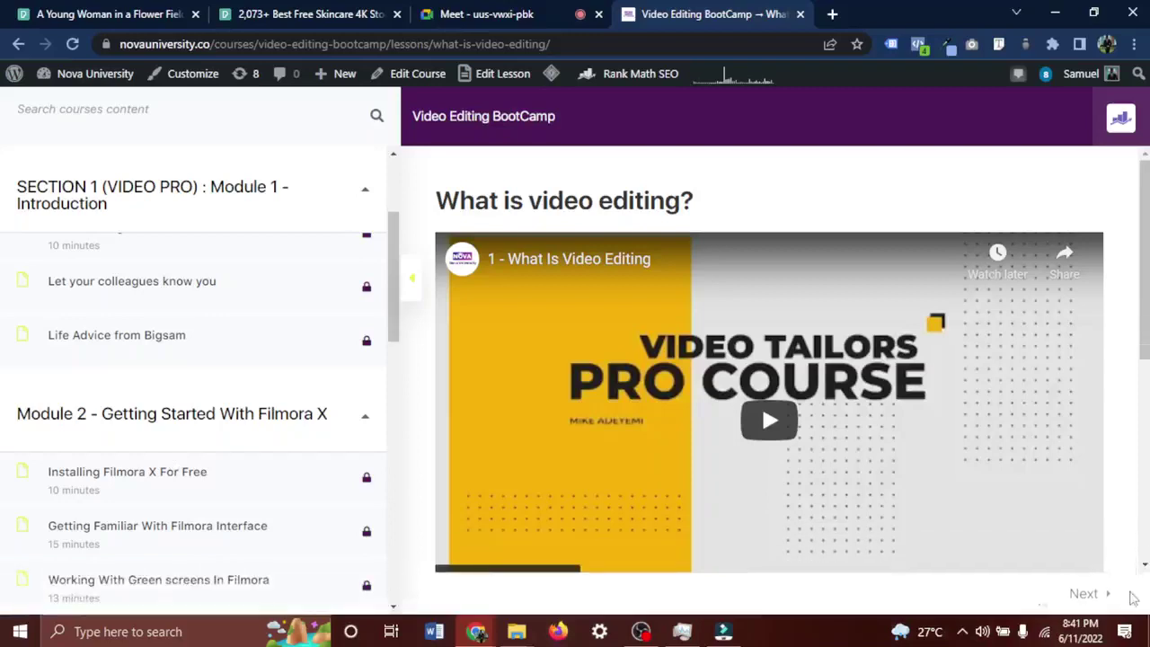
scroll(94, 473, down, 1)
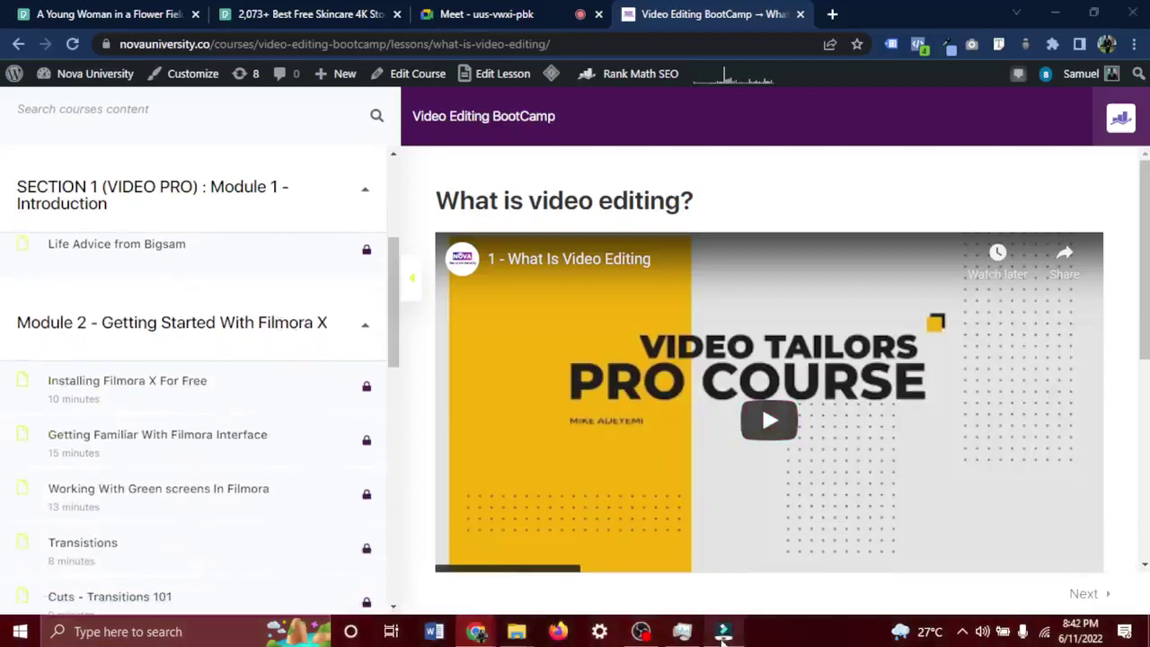
Glance at the Filmora editor, then return to scrolling the course lesson list.
click(724, 633)
click(724, 632)
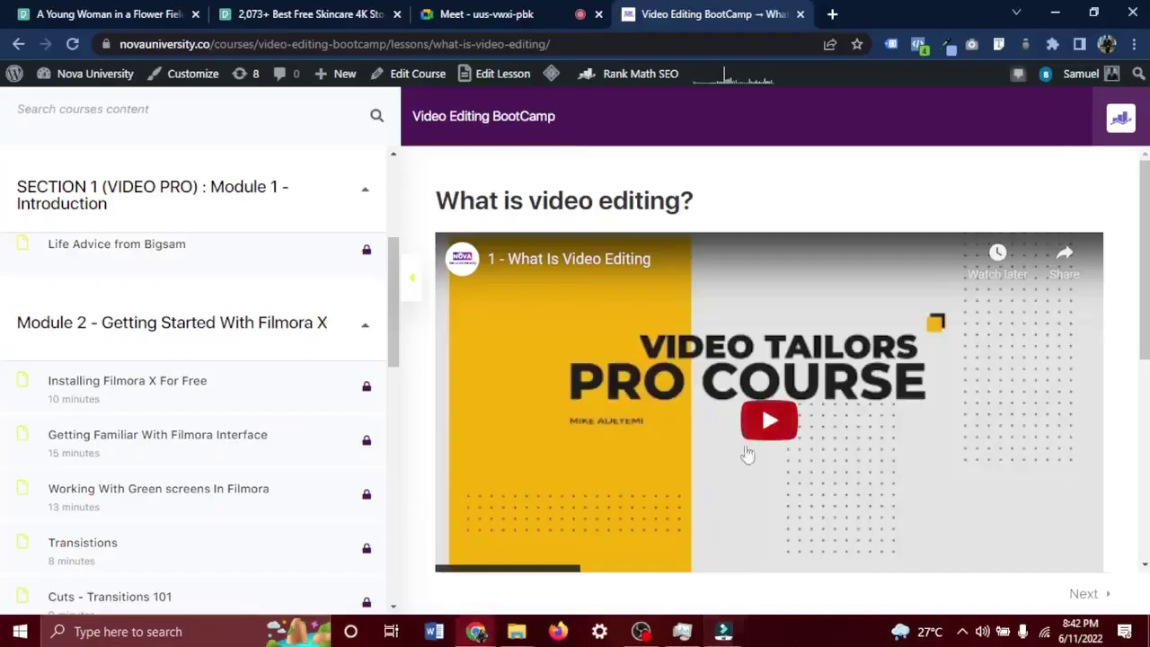
scroll(180, 380, up, 3)
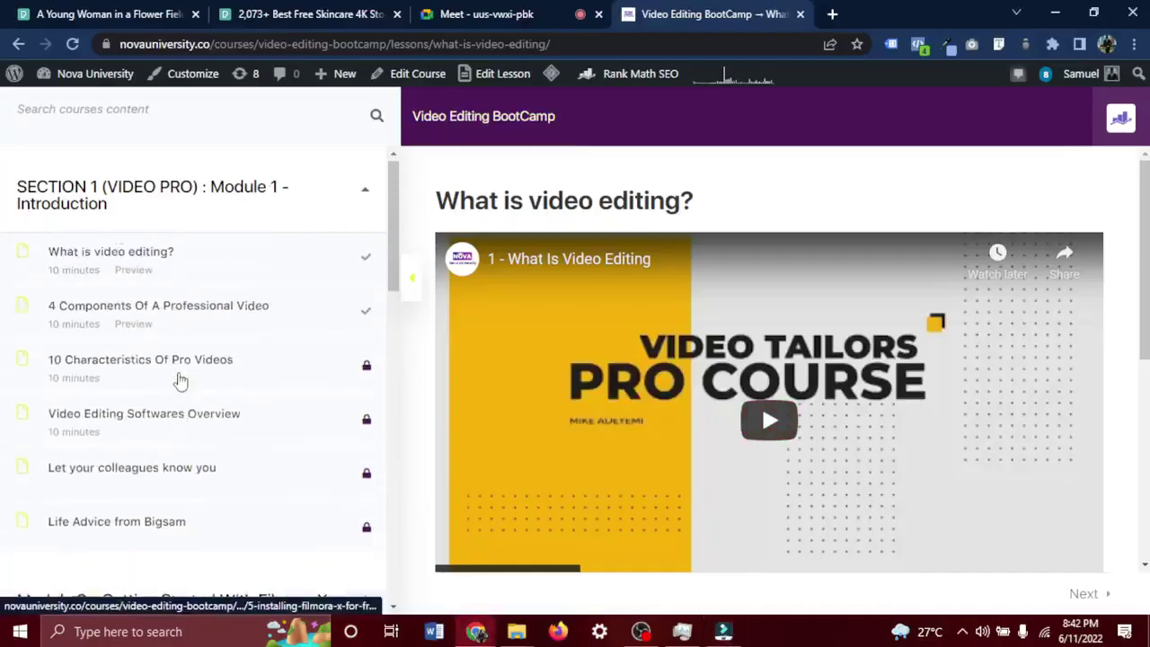
scroll(99, 236, down, 5)
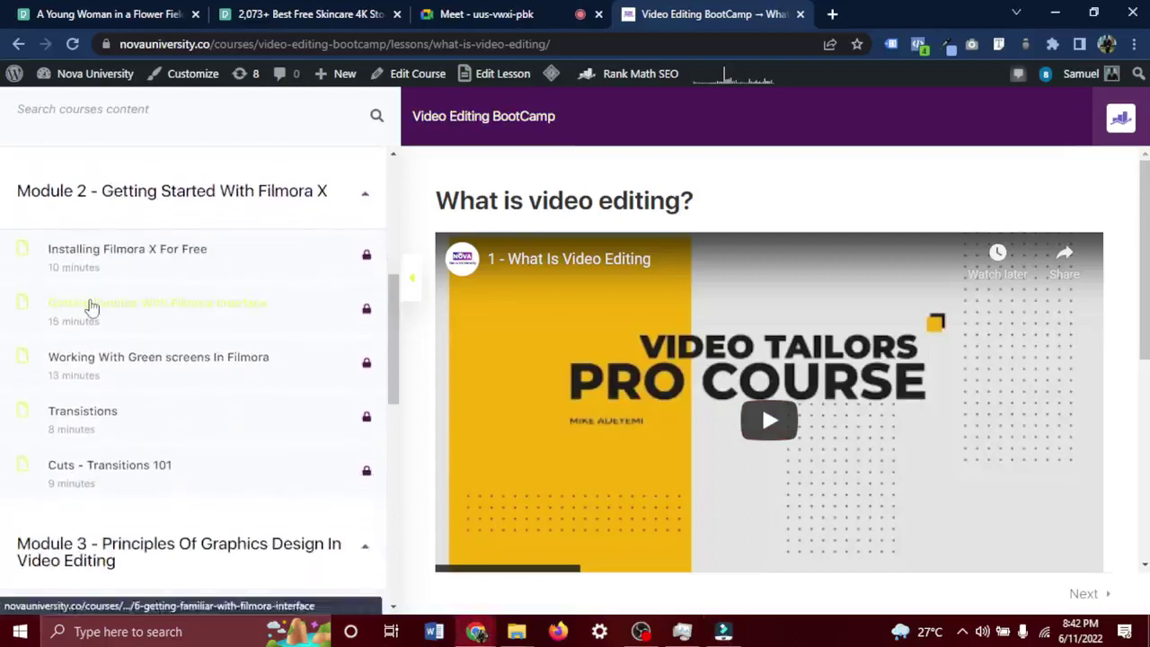
scroll(91, 306, down, 3)
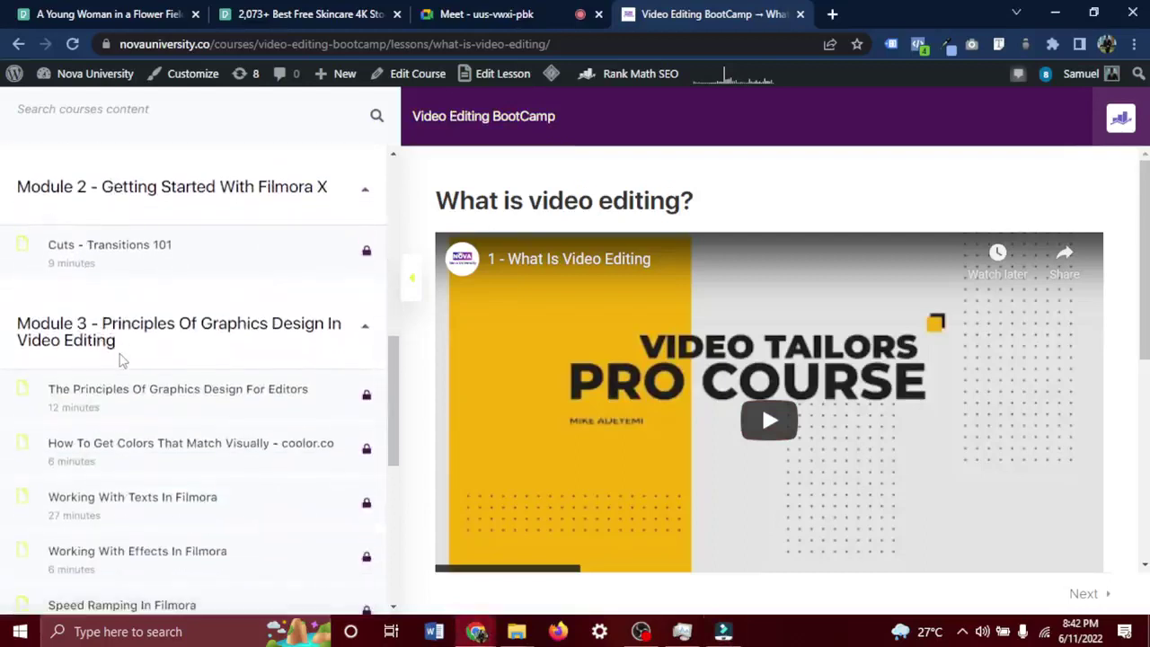
scroll(121, 361, up, 1)
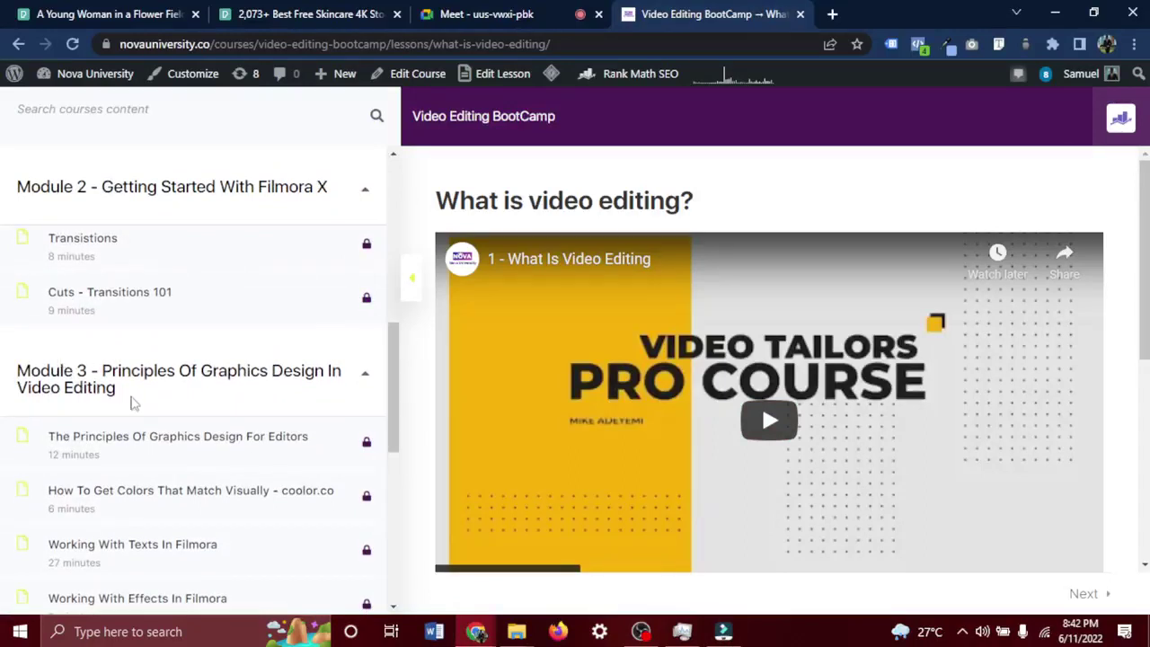
Collapse Module 3, load modules through Module 10, and highlight the Module 11 heading.
drag(132, 403, 28, 370)
scroll(29, 370, down, 2)
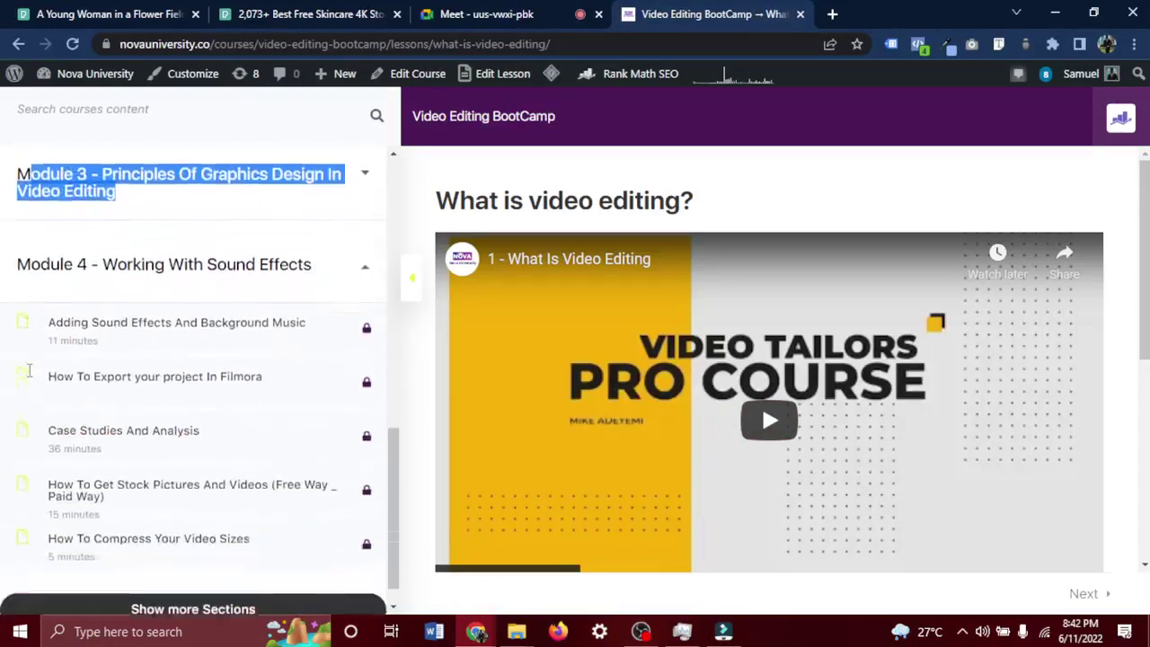
scroll(110, 326, down, 1)
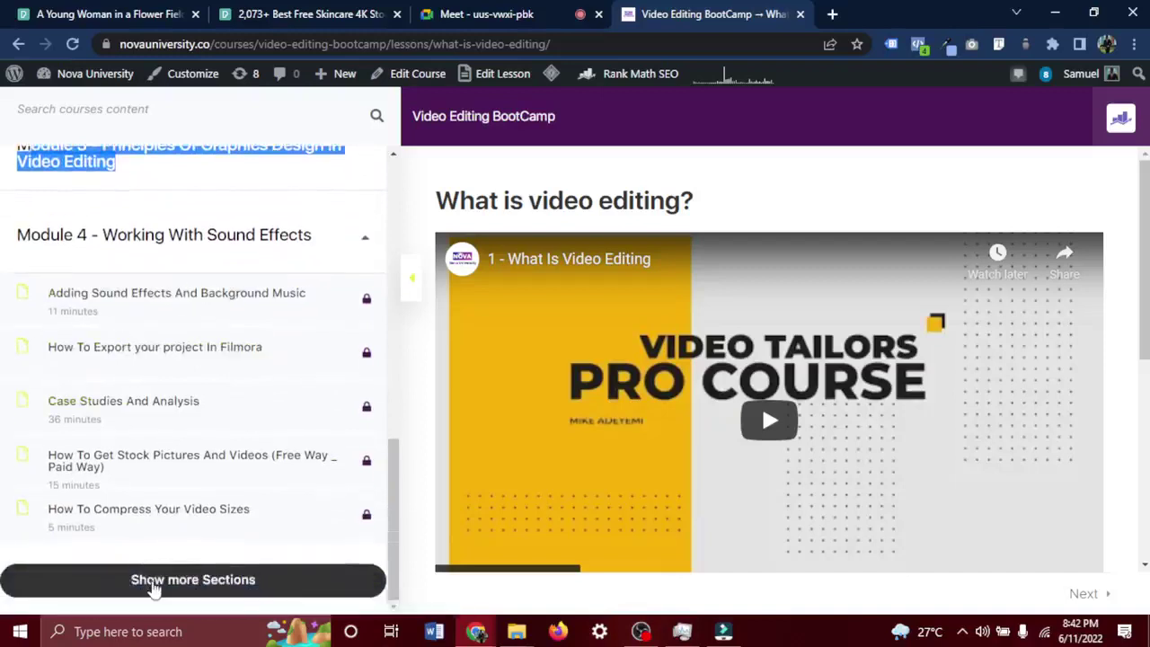
click(155, 584)
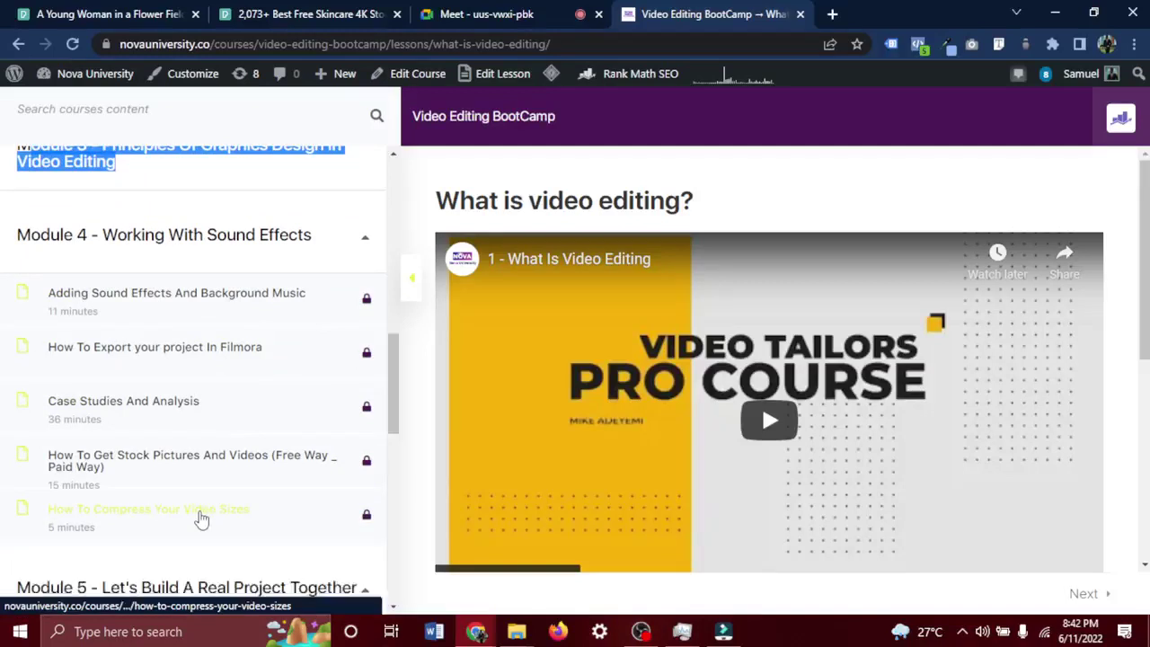
scroll(202, 518, down, 8)
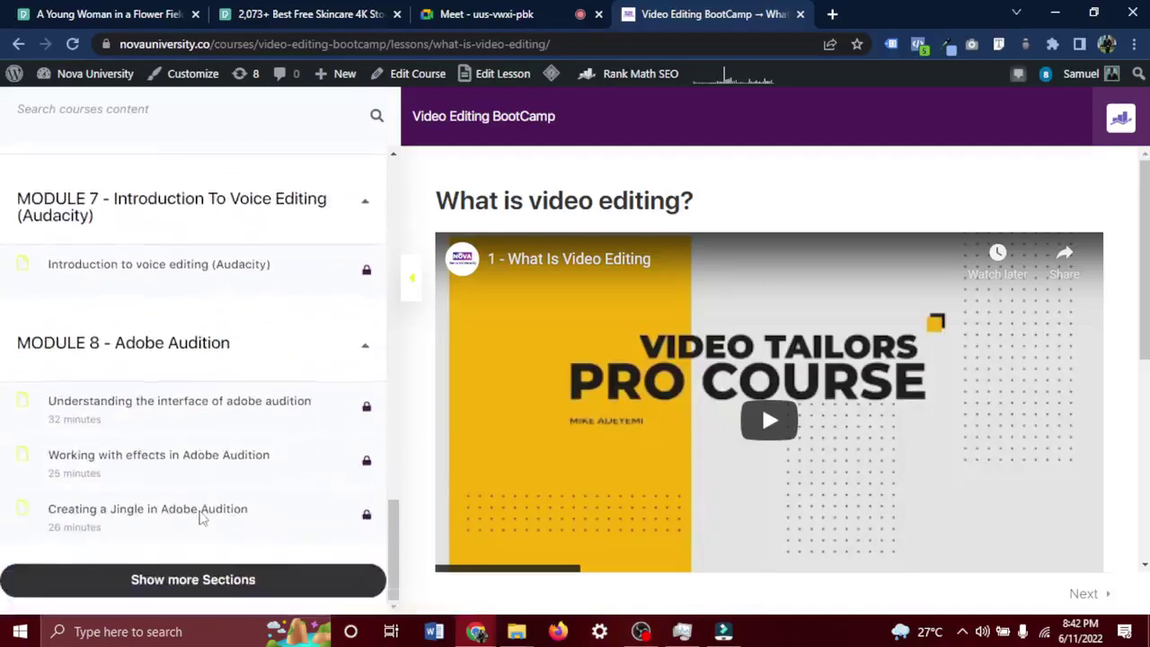
click(189, 584)
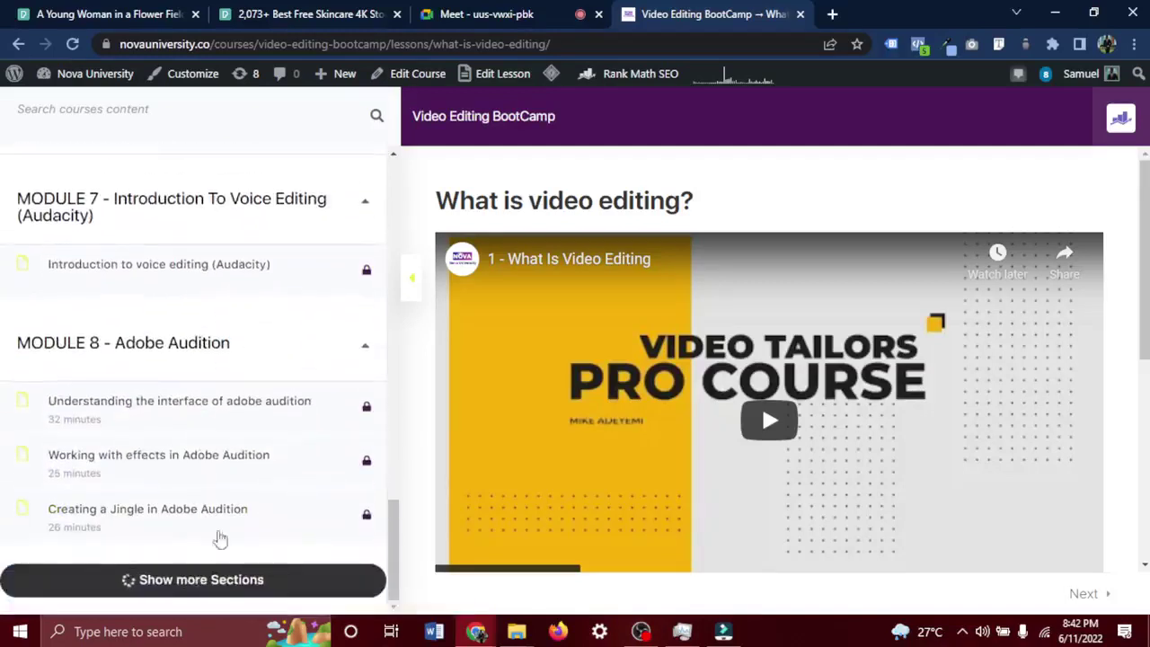
scroll(226, 531, down, 1)
scroll(226, 531, down, 10)
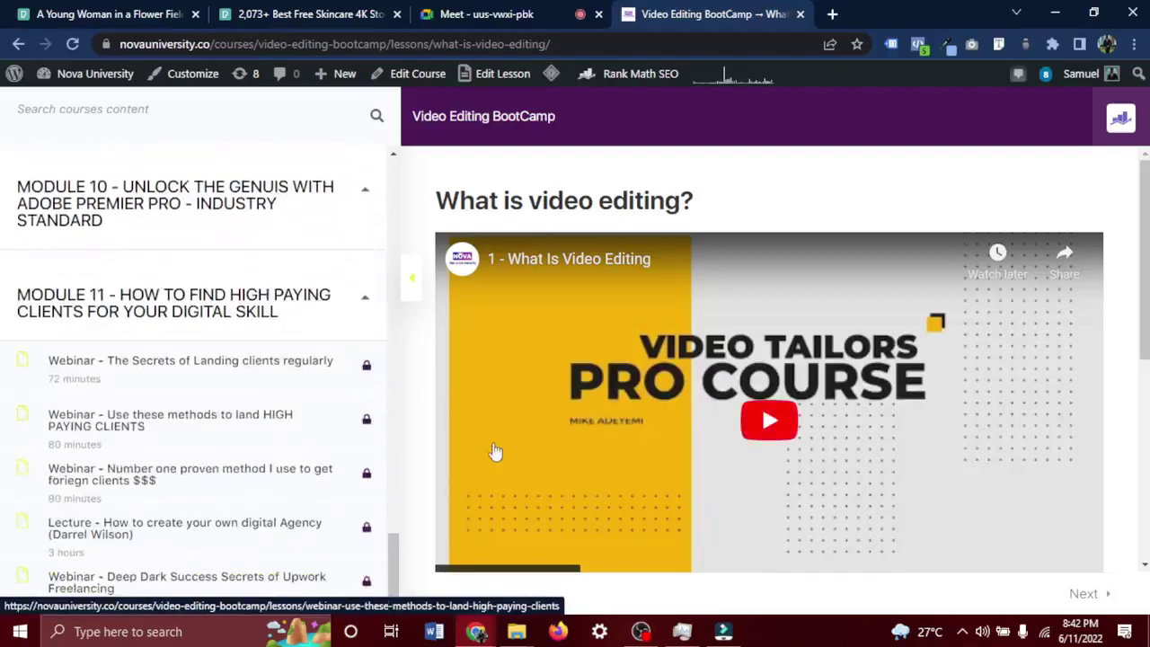
click(216, 278)
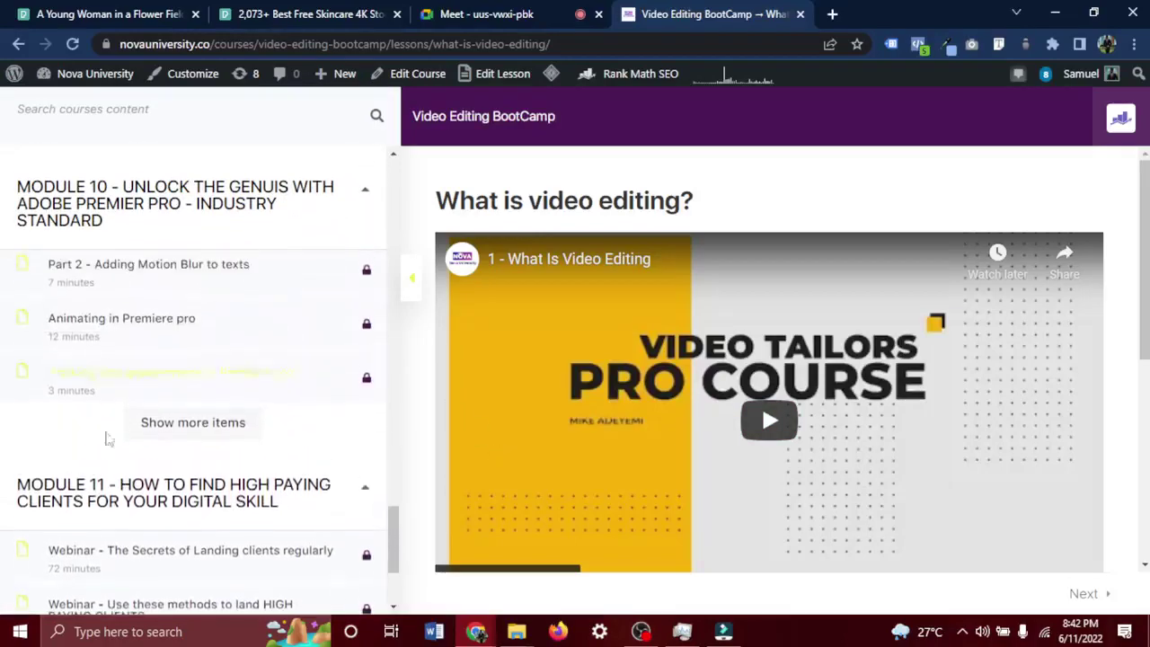
scroll(124, 492, up, 1)
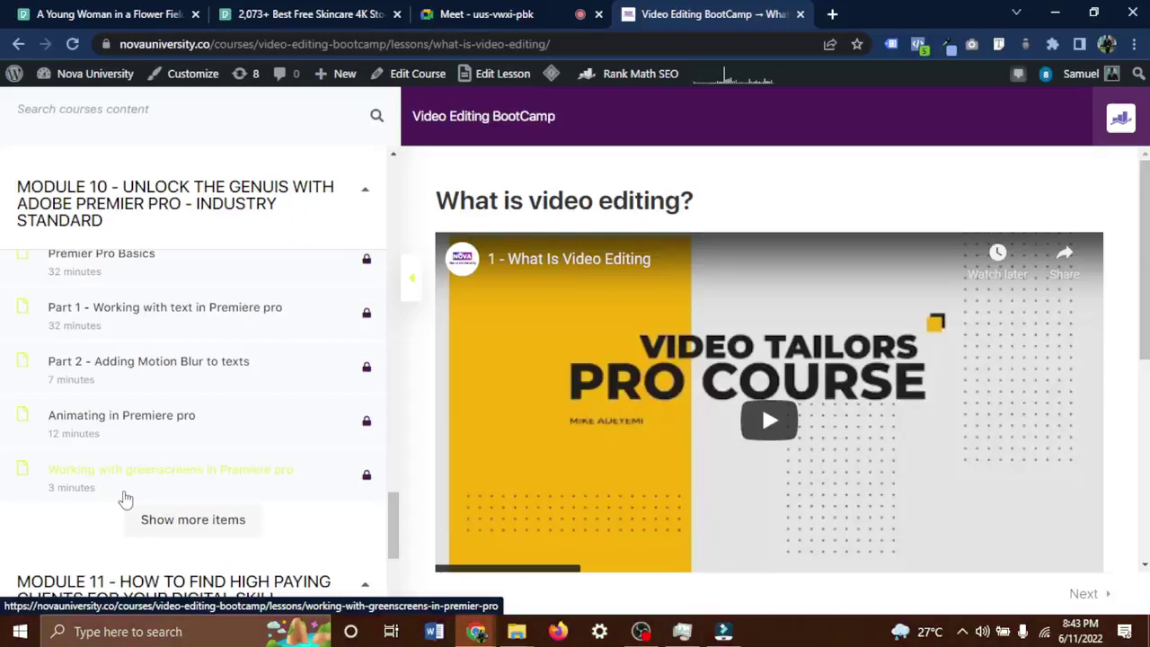
scroll(126, 500, down, 5)
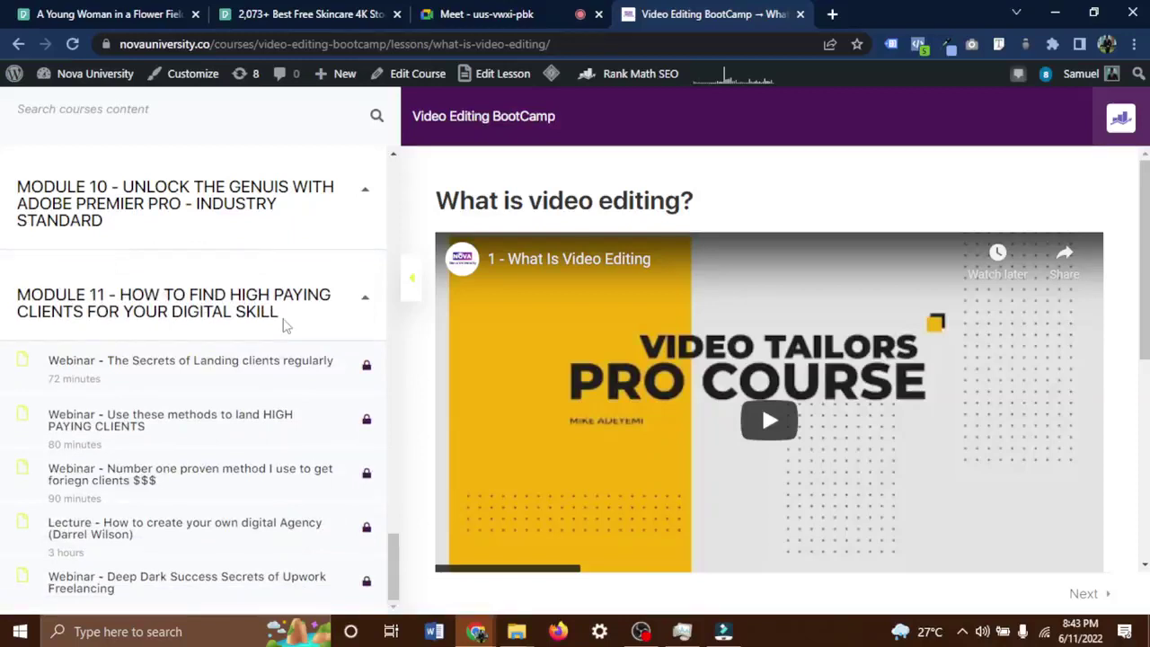
drag(280, 319, 11, 305)
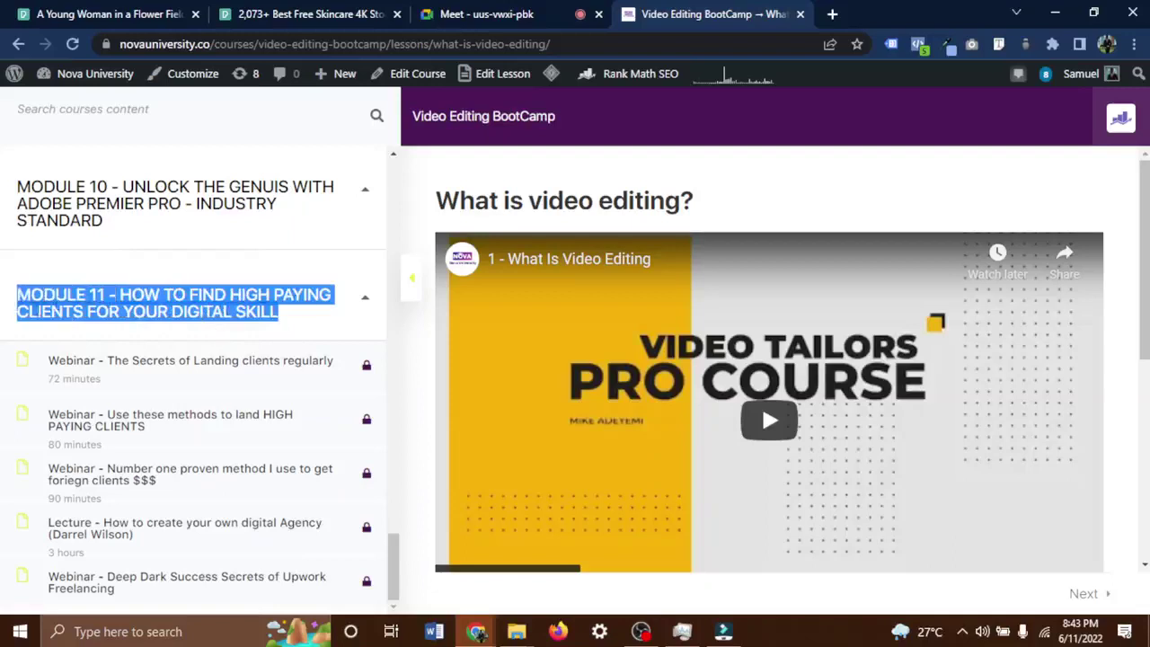
Collapse Module 11, open the 'Part 1 – Working with text in Premiere pro' lesson, and scroll its module list.
click(144, 310)
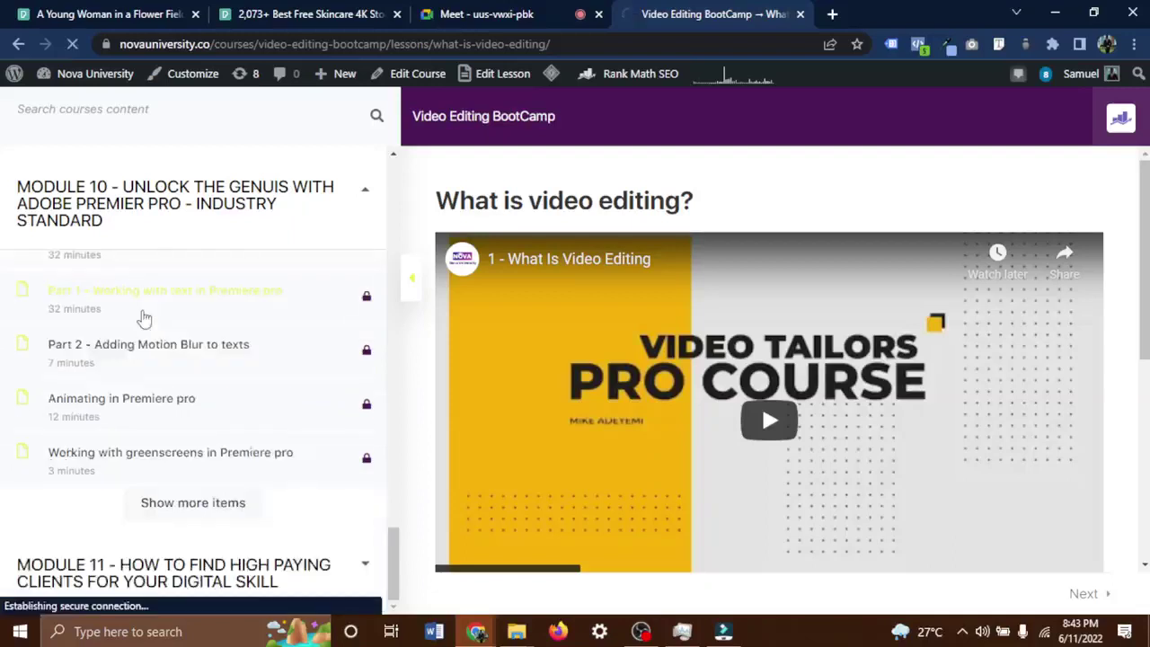
scroll(144, 317, up, 2)
scroll(144, 317, down, 3)
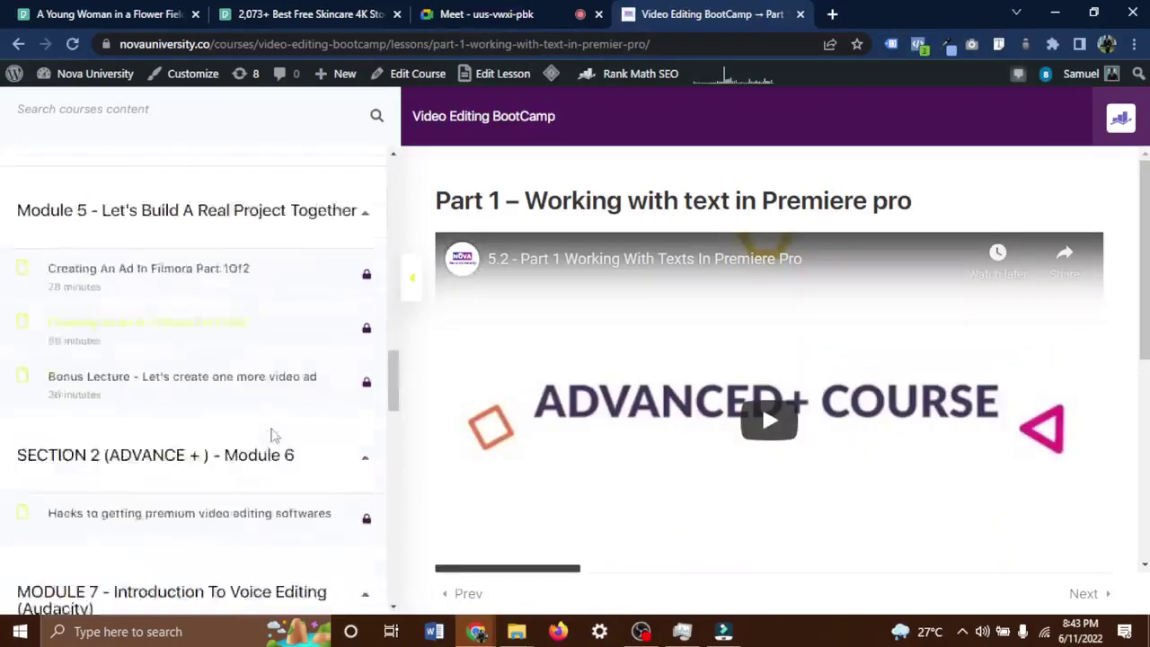
scroll(274, 435, down, 10)
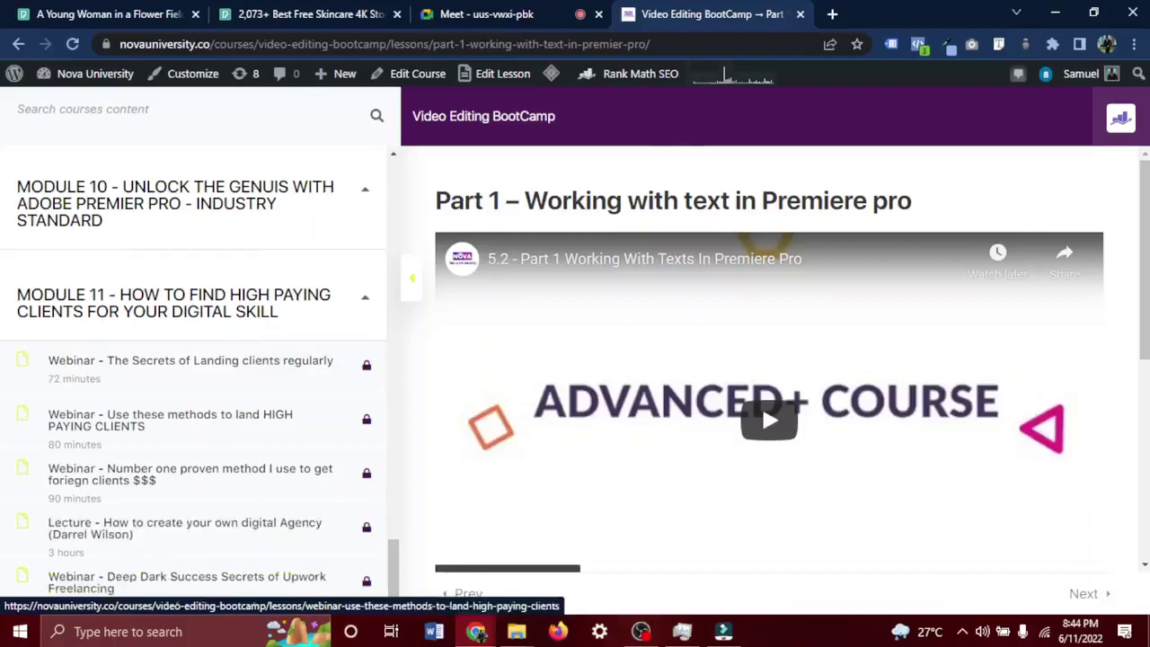
Load edensdigital.agency in a new Chrome tab from 'ede', then switch back to the BootCamp lesson tab.
click(834, 14)
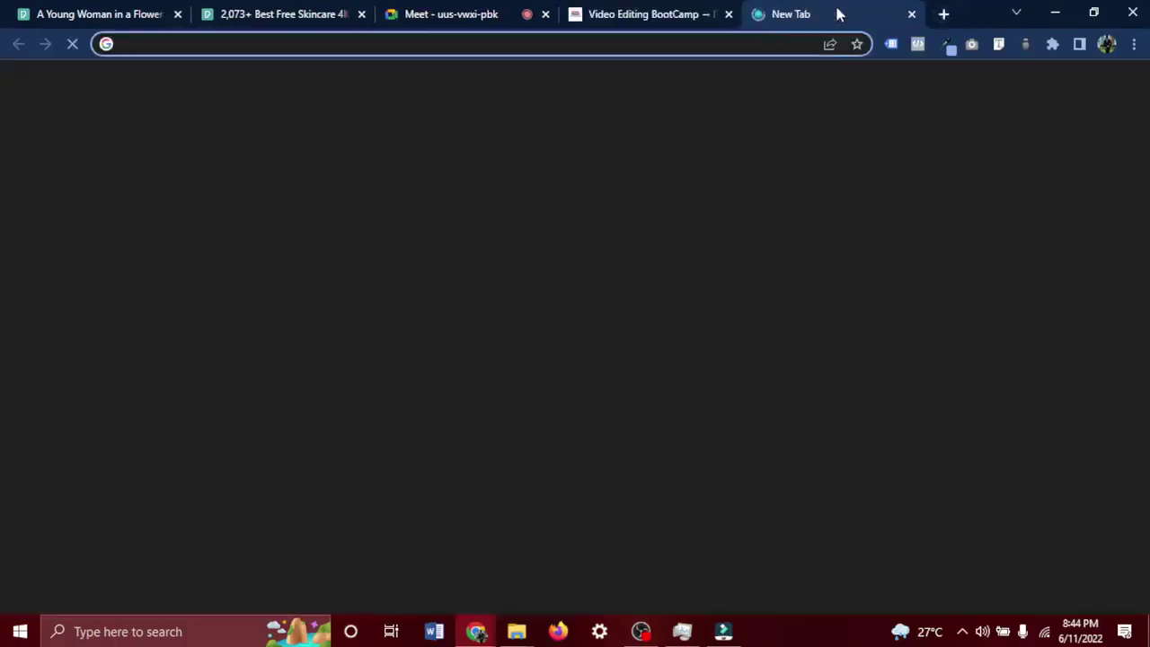
text(ede)
key(Return)
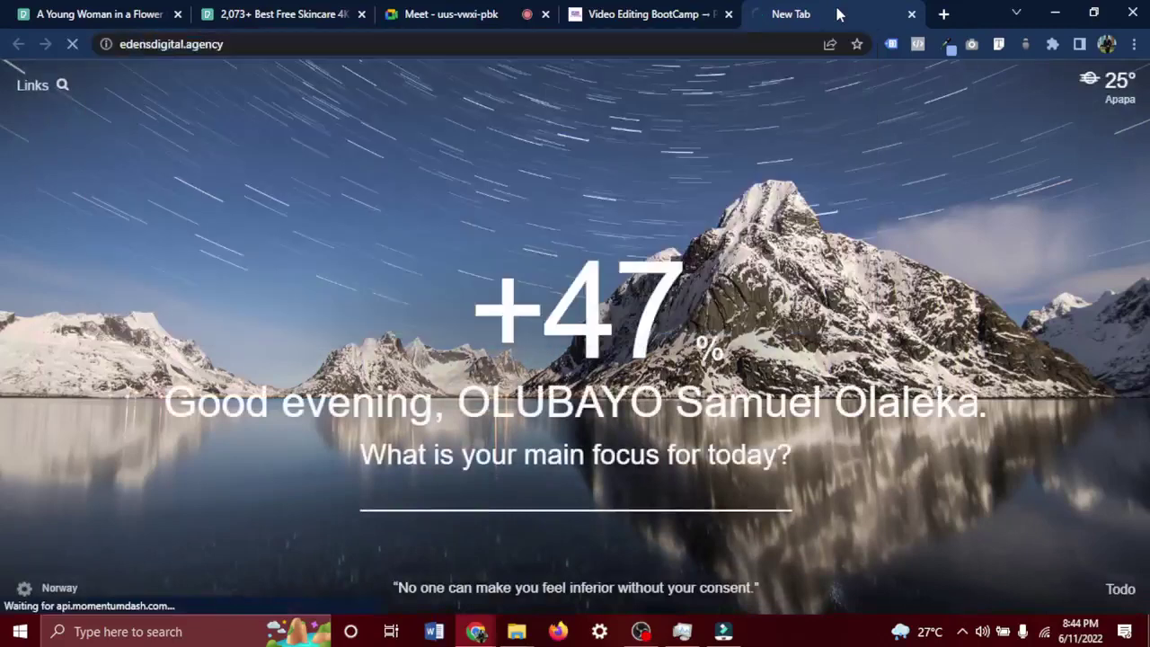
click(626, 11)
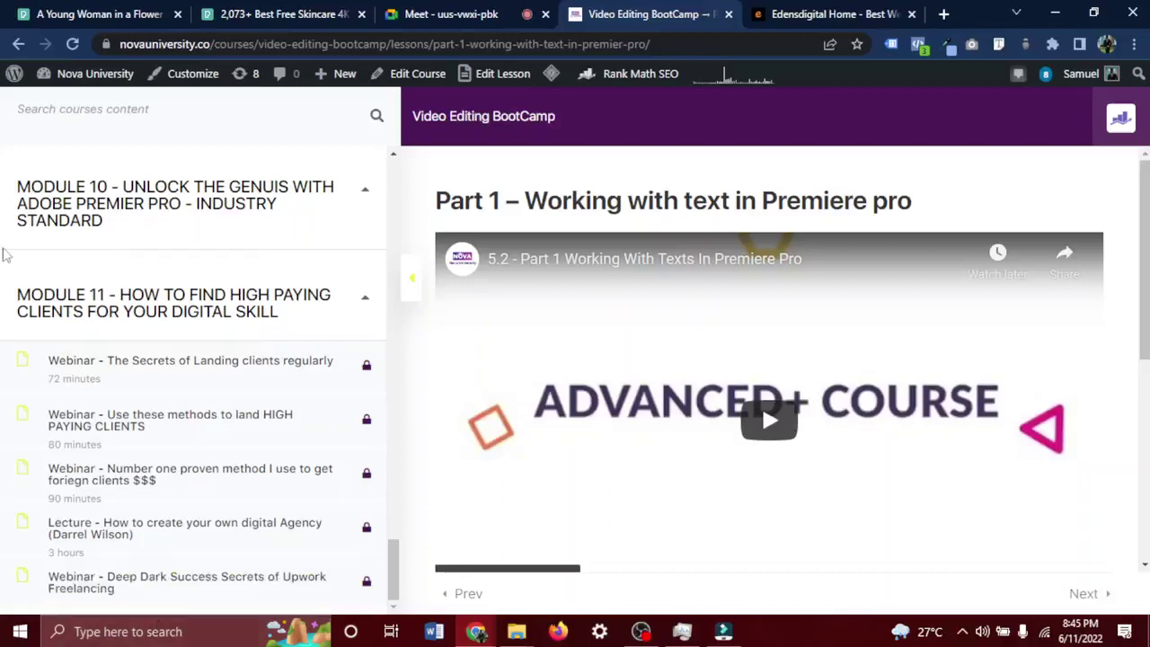
Open the Meet chat box, scroll the BootCamp module outline up, then return to the Meet call.
click(459, 11)
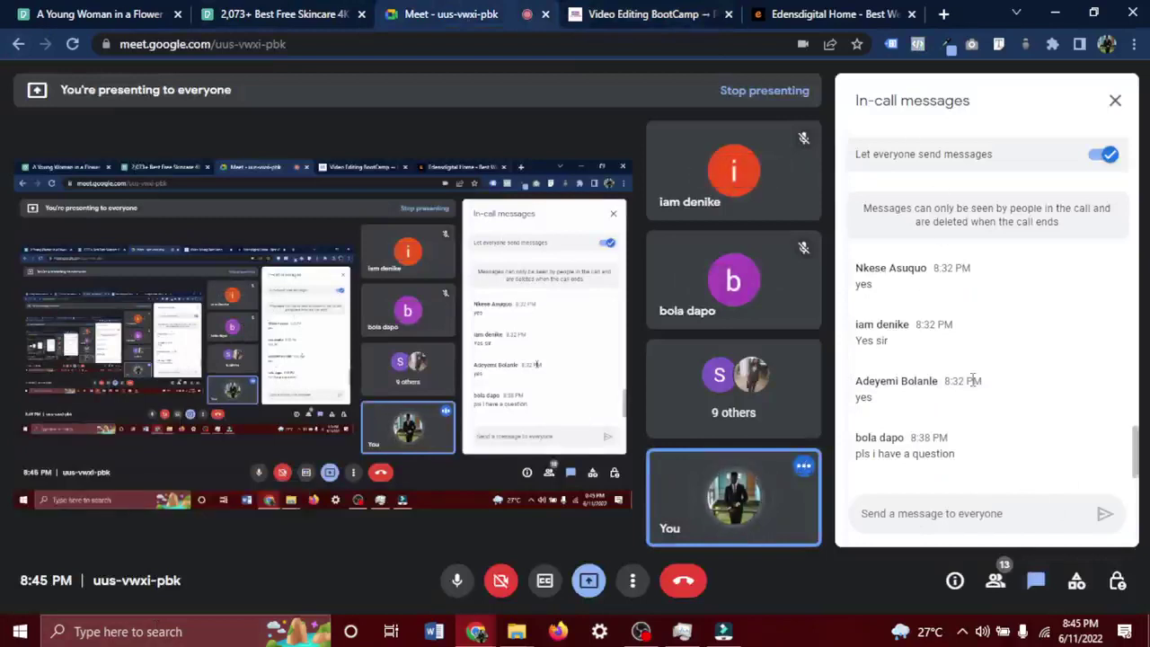
click(973, 520)
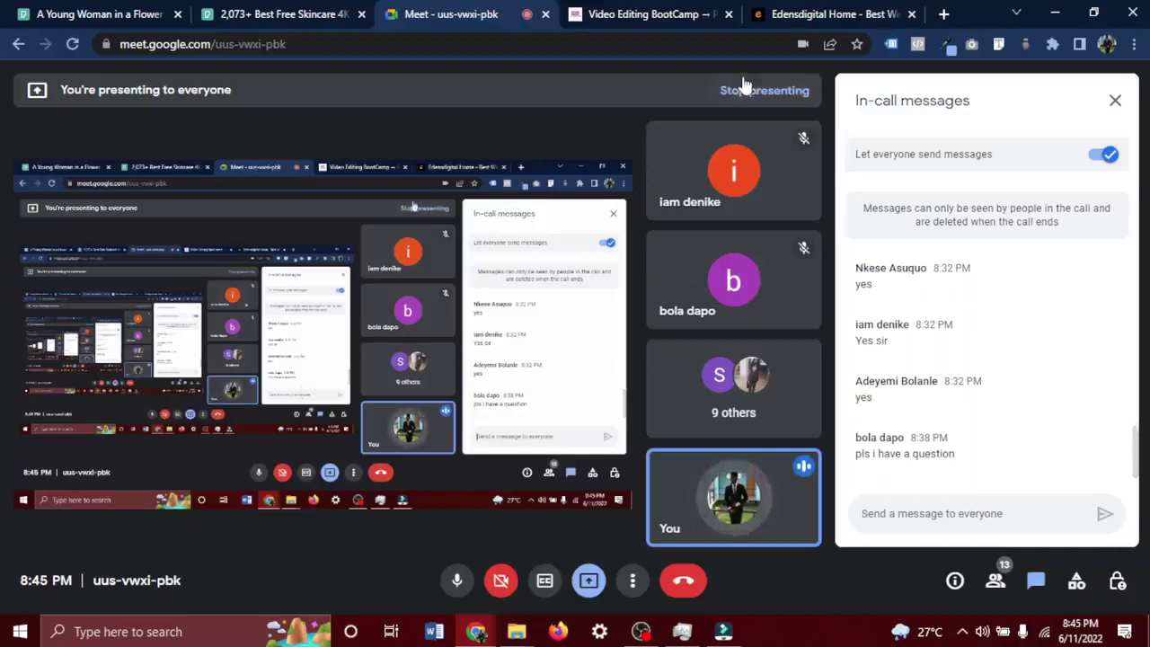
click(673, 15)
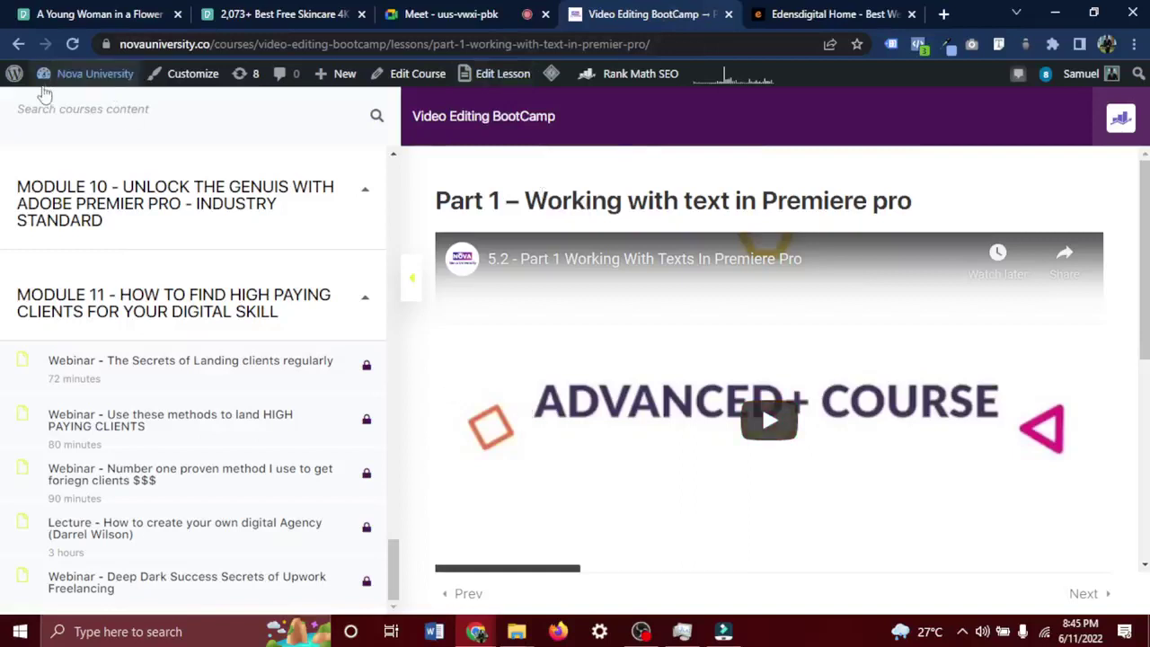
mouse_move(106, 89)
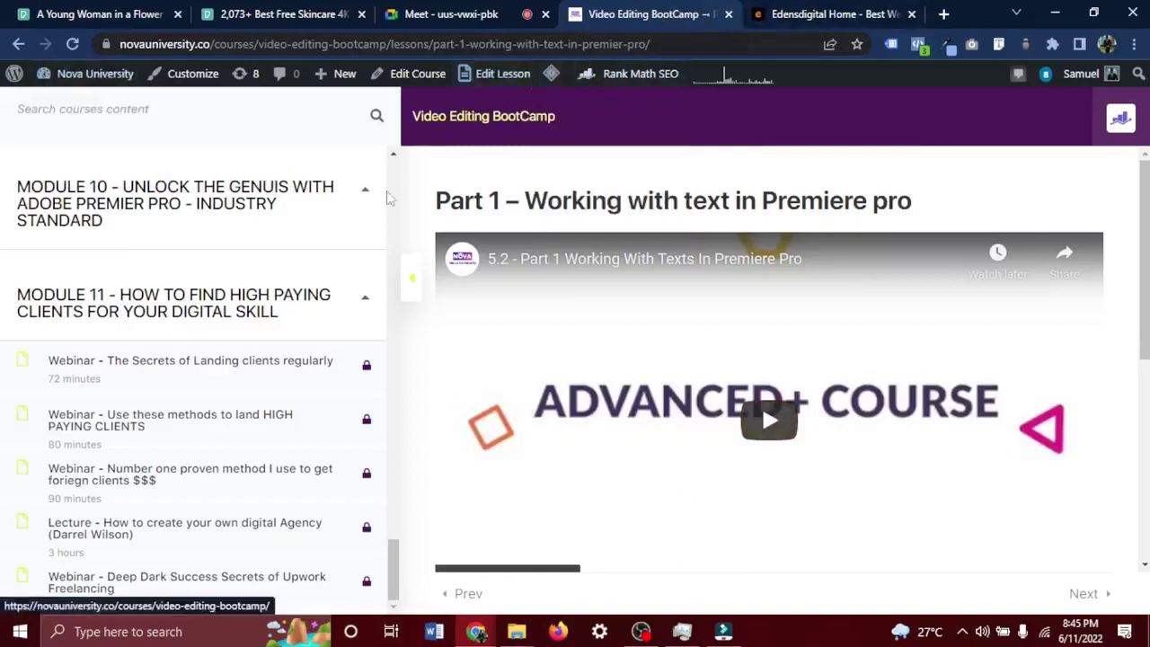
scroll(296, 267, up, 15)
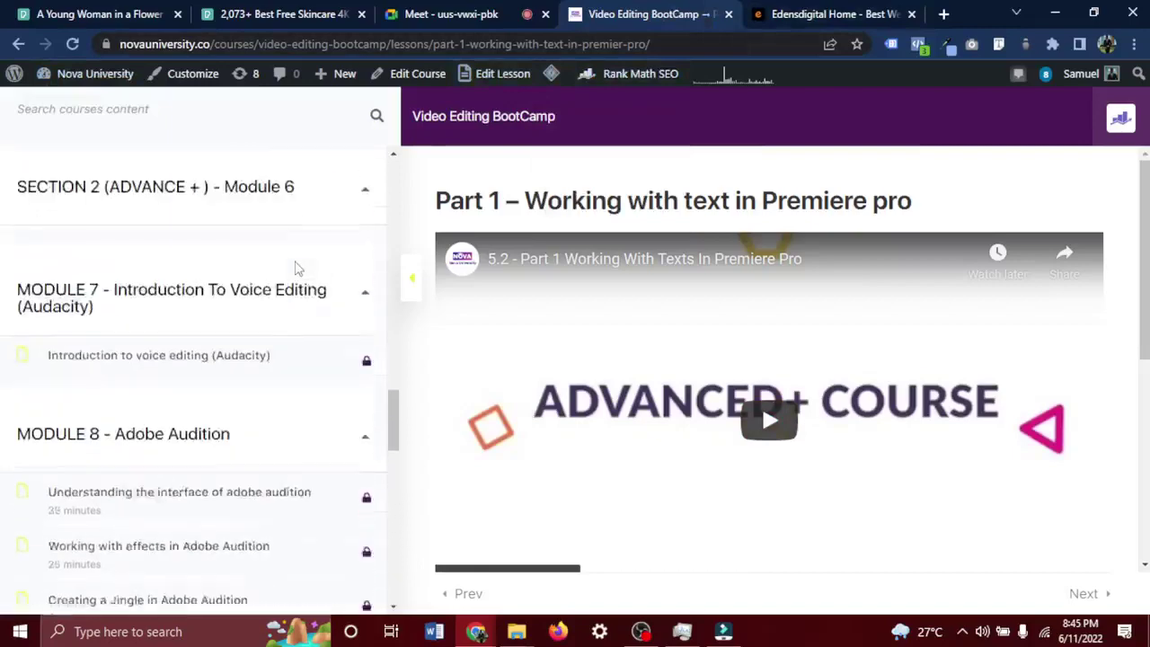
scroll(296, 268, up, 2)
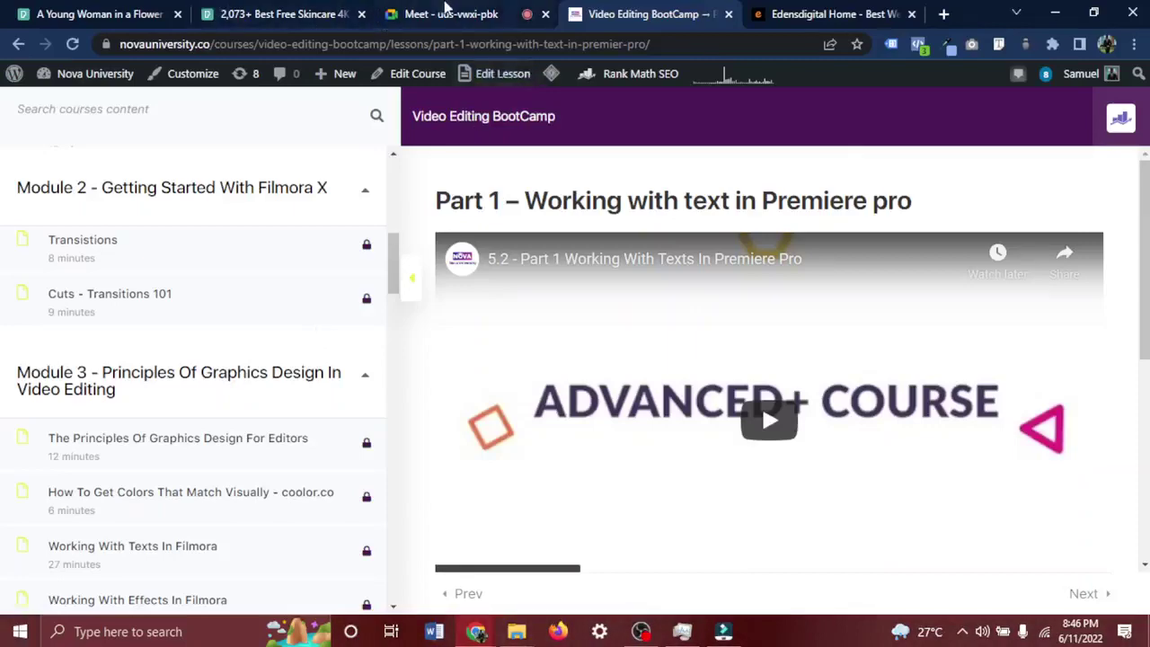
click(449, 14)
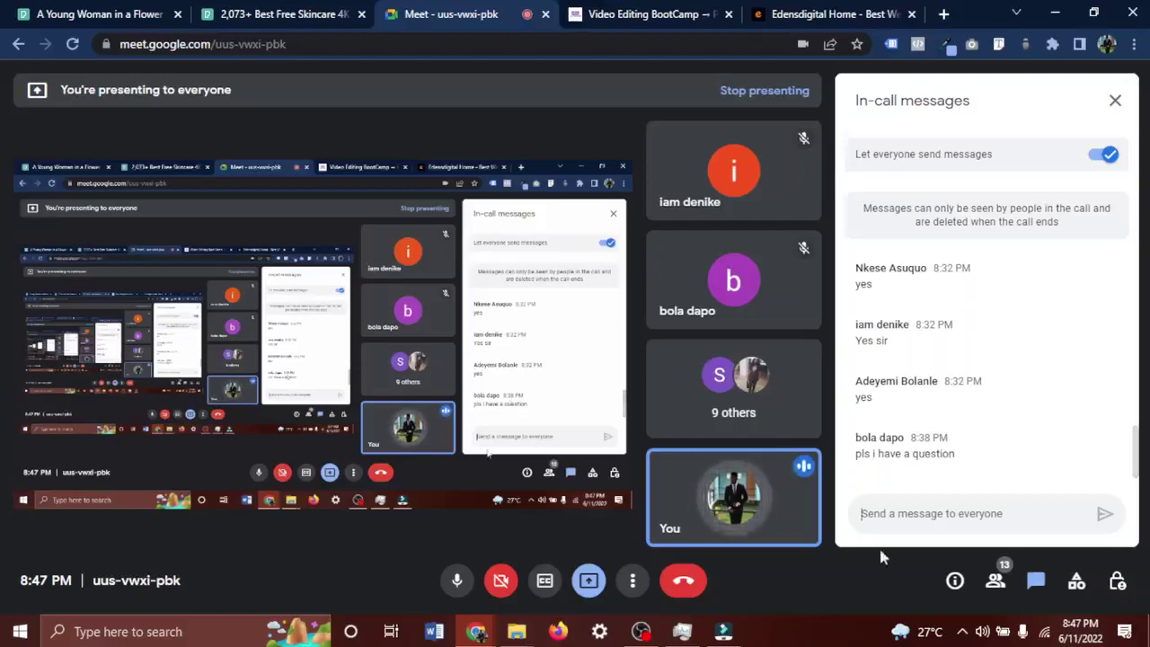
In the Filmora perfume project, reposition the adaytoremember music clip to start at 00:00.
click(723, 632)
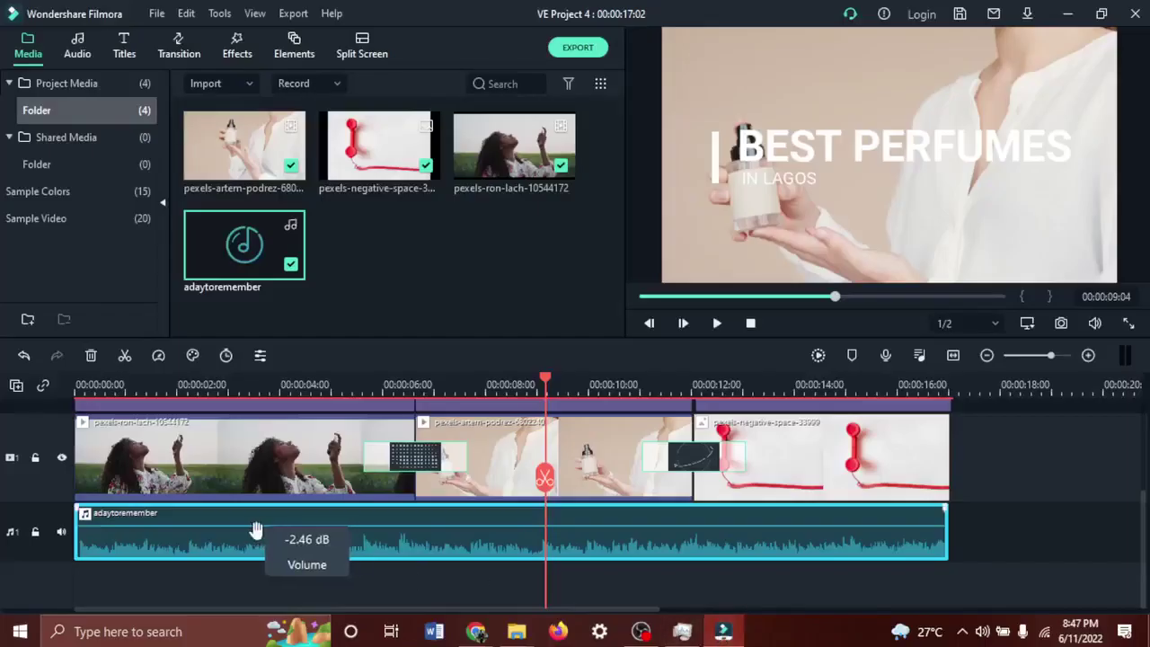
drag(261, 543, 386, 545)
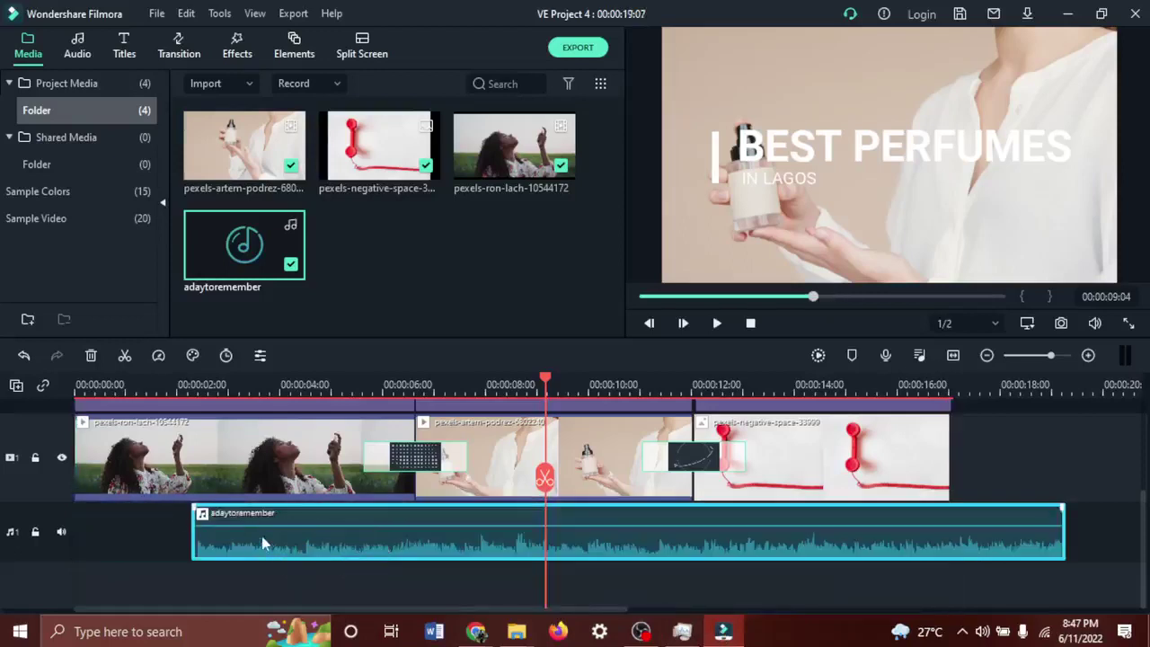
drag(277, 535, 162, 537)
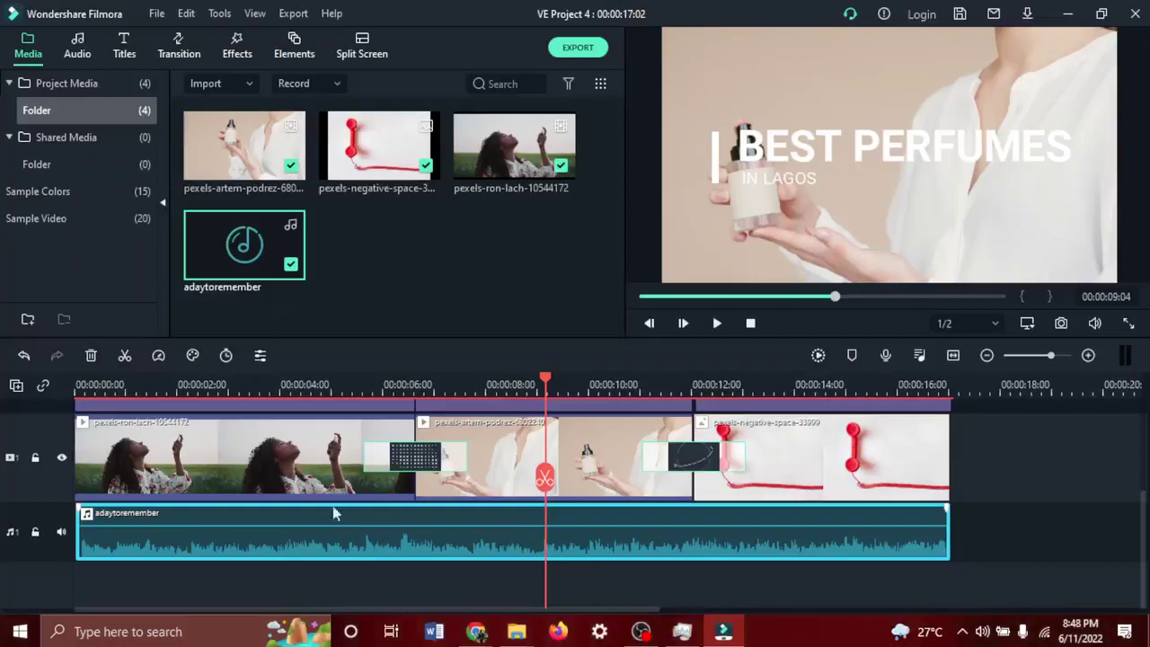
Add a second audio track, move the music clip onto it, and minimise Filmora.
click(16, 384)
click(70, 423)
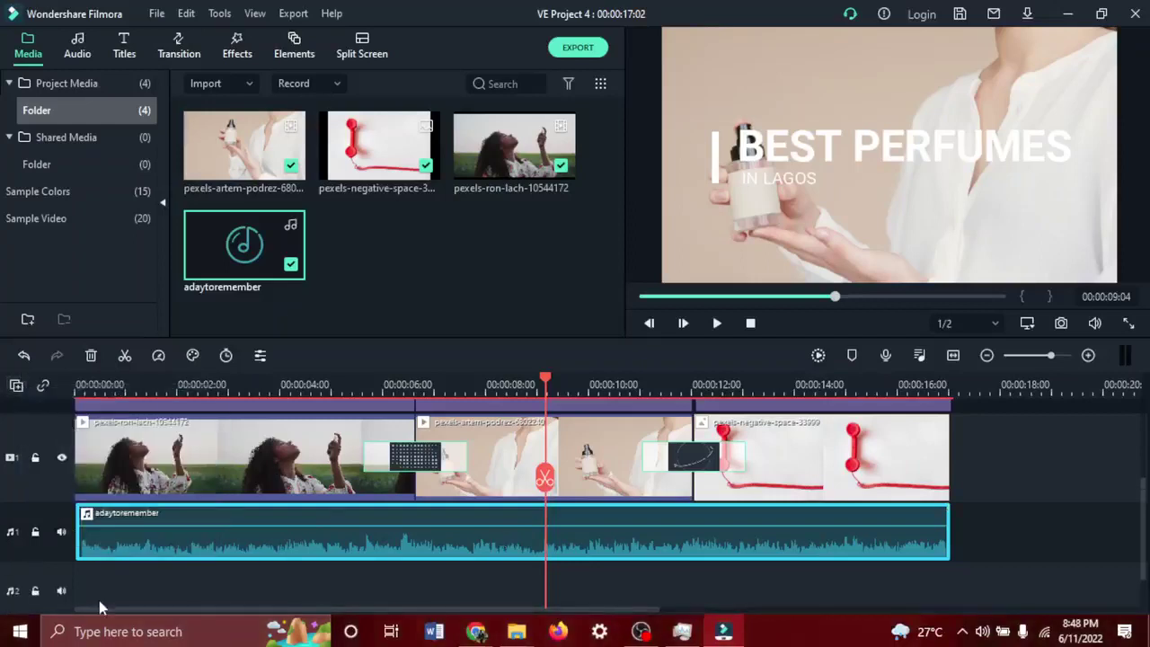
drag(204, 541, 211, 514)
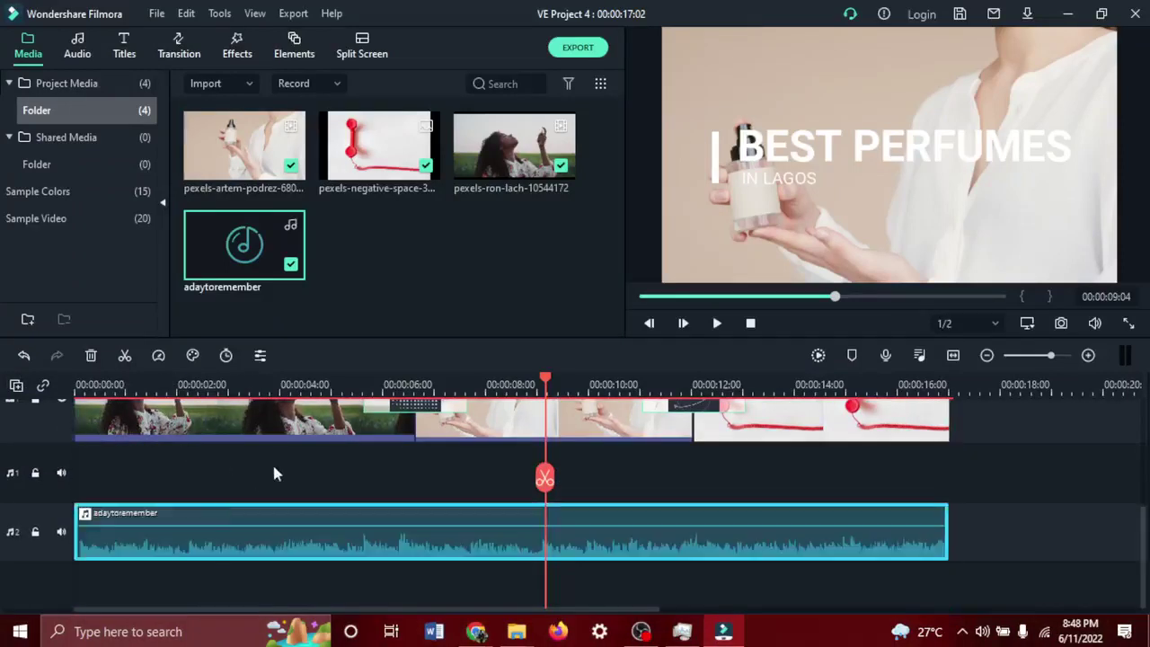
scroll(275, 473, up, 3)
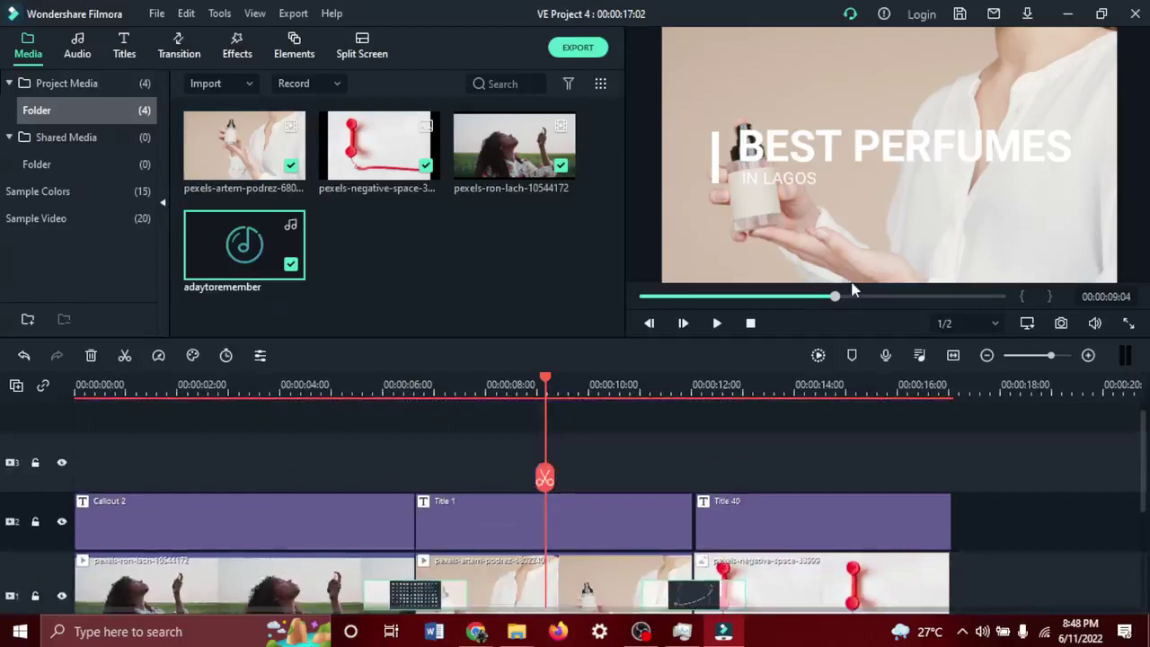
click(1068, 15)
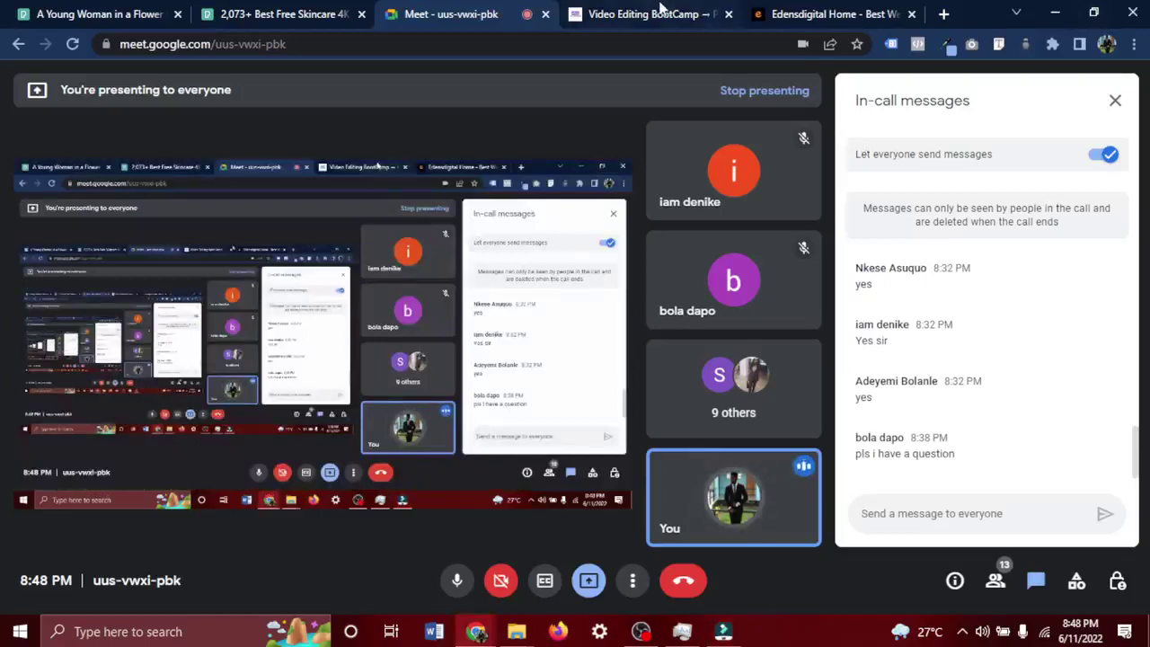
Scroll the BootCamp lesson outline from Module 1 down to Module 7 and select the Module 7 heading.
click(660, 9)
scroll(182, 343, up, 5)
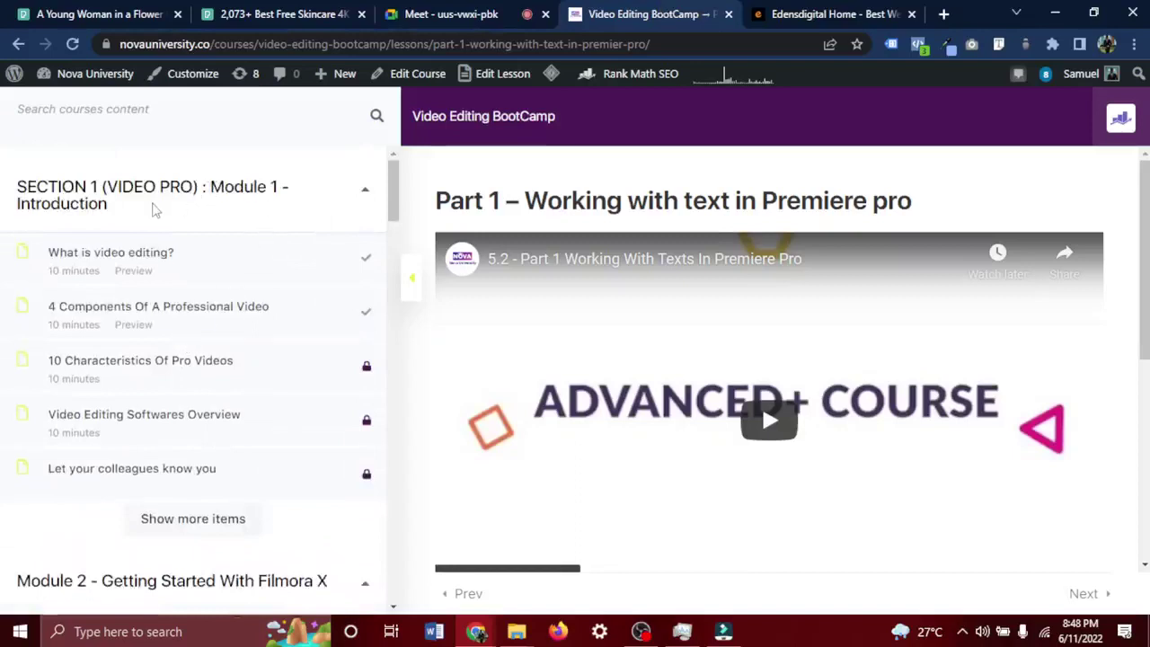
scroll(131, 195, down, 5)
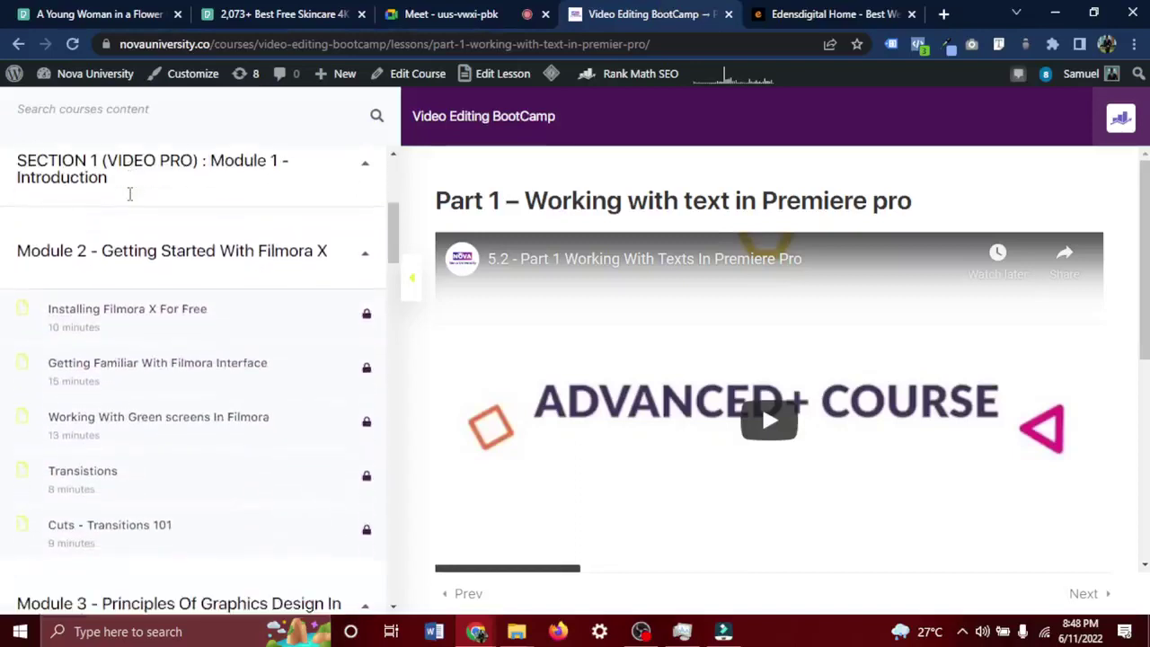
scroll(131, 196, down, 6)
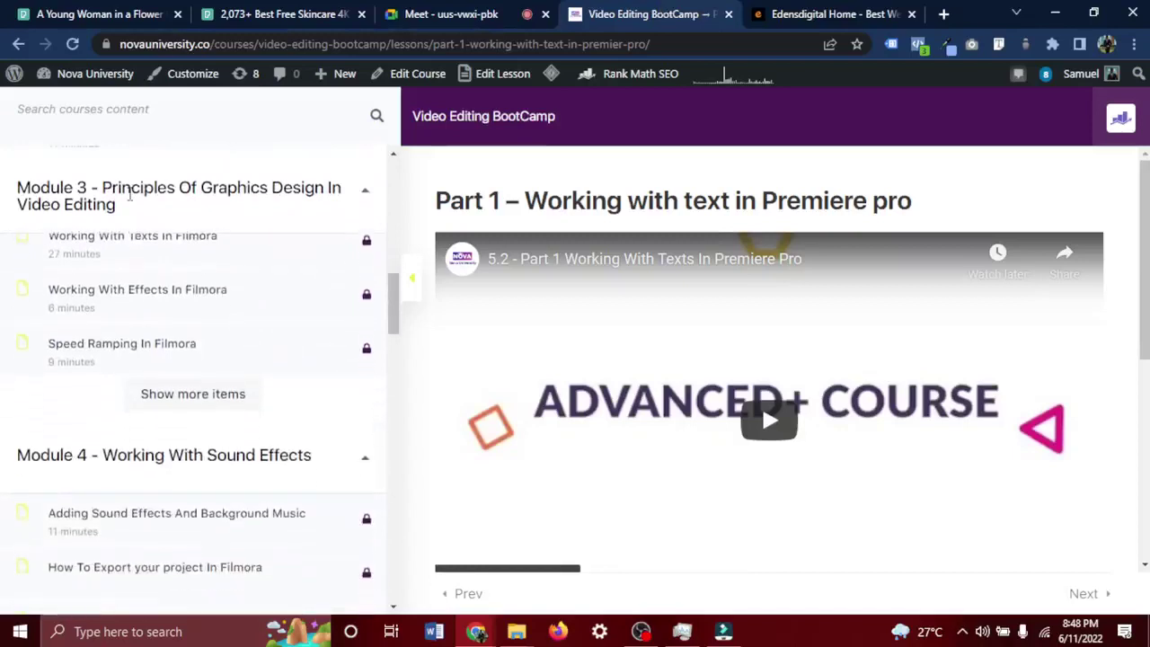
scroll(131, 195, down, 6)
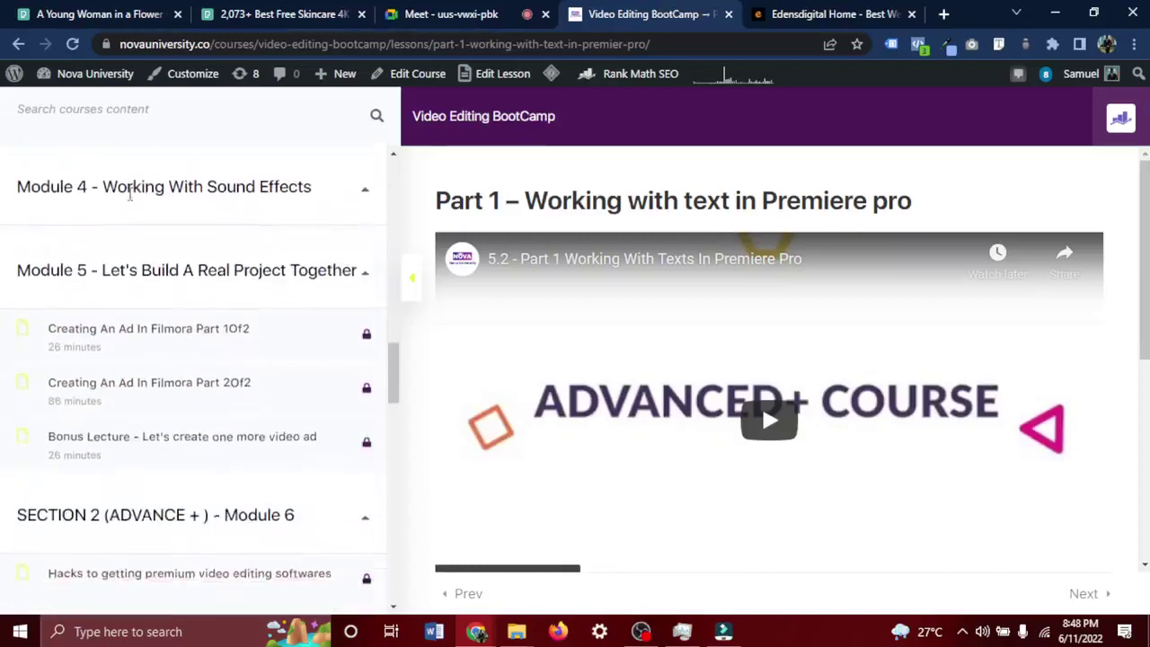
scroll(131, 195, down, 3)
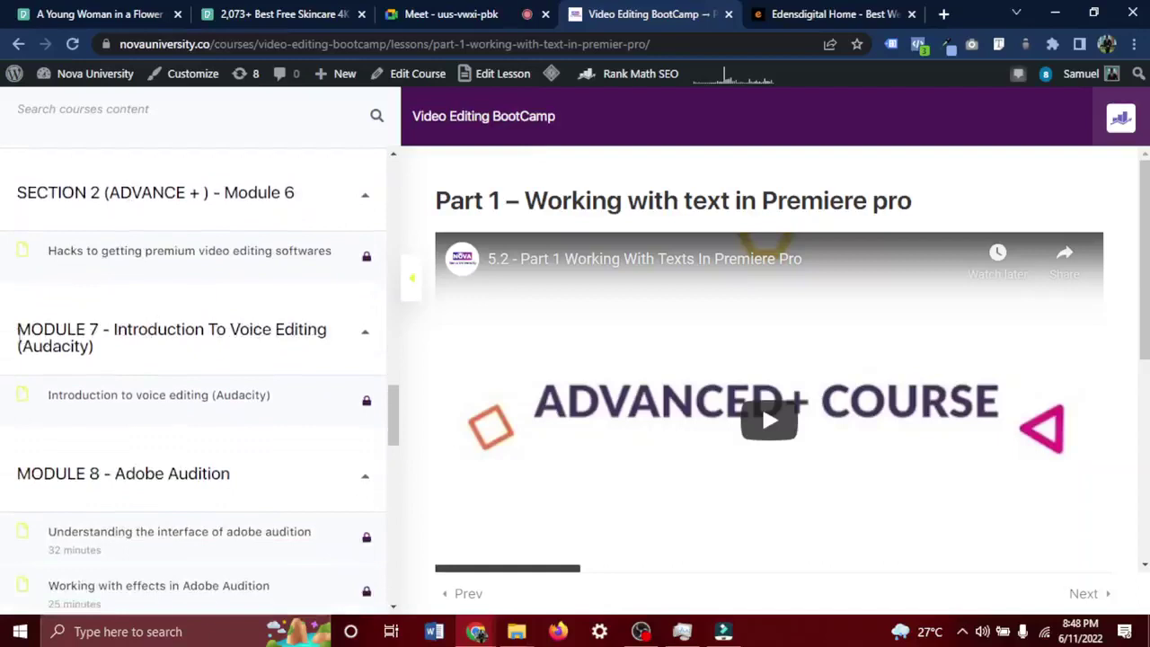
drag(17, 334, 101, 349)
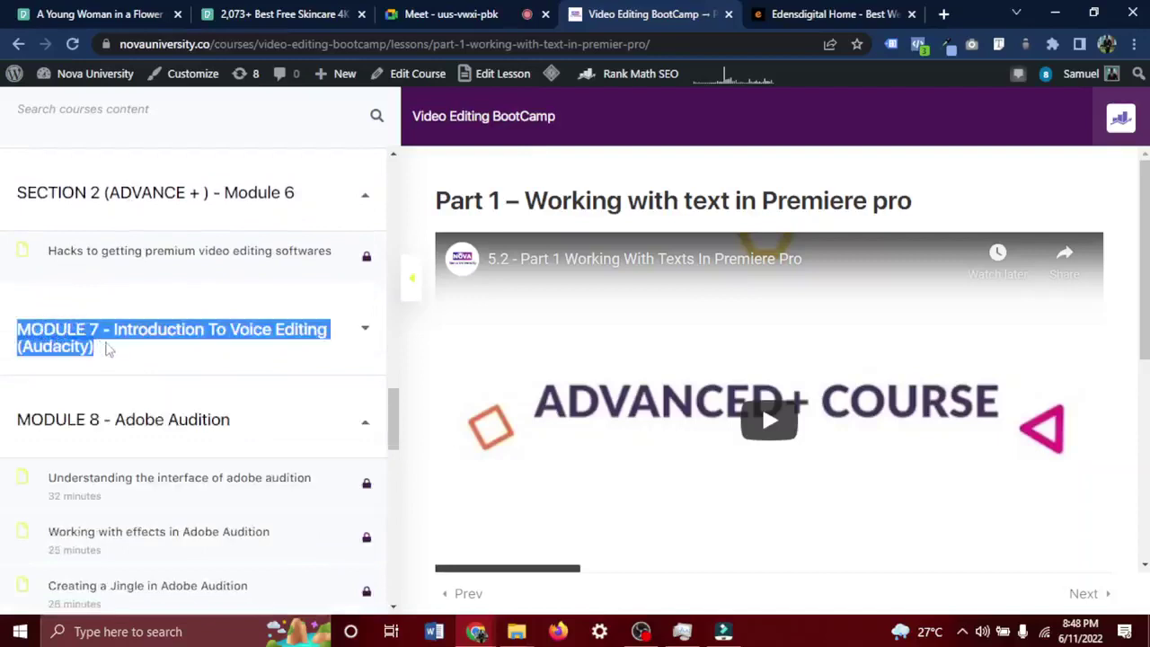
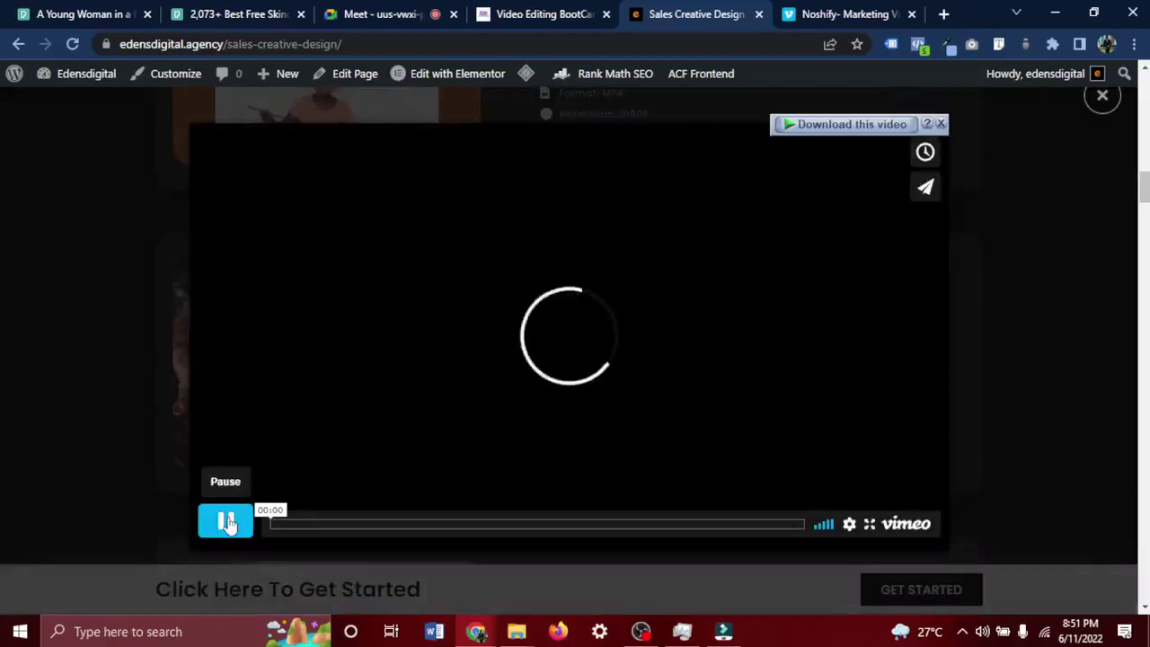
Play the Sterling Bank Foodfest-1 sample on Edensdigital, then return to Filmora's VE Project 4 timeline.
click(226, 522)
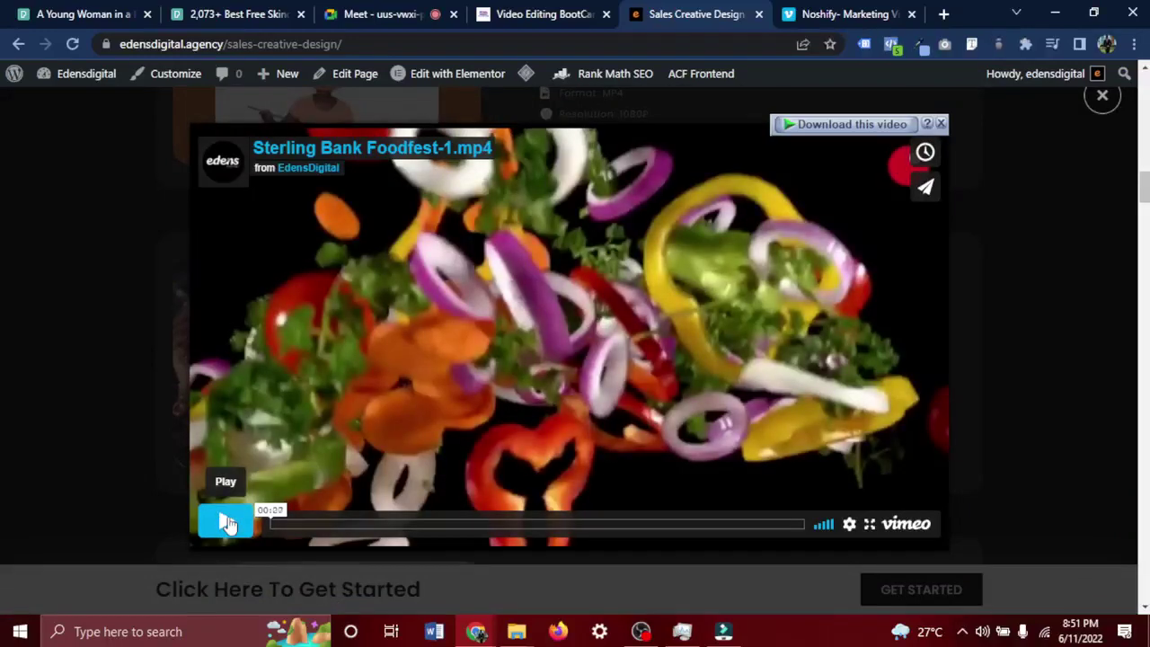
click(226, 522)
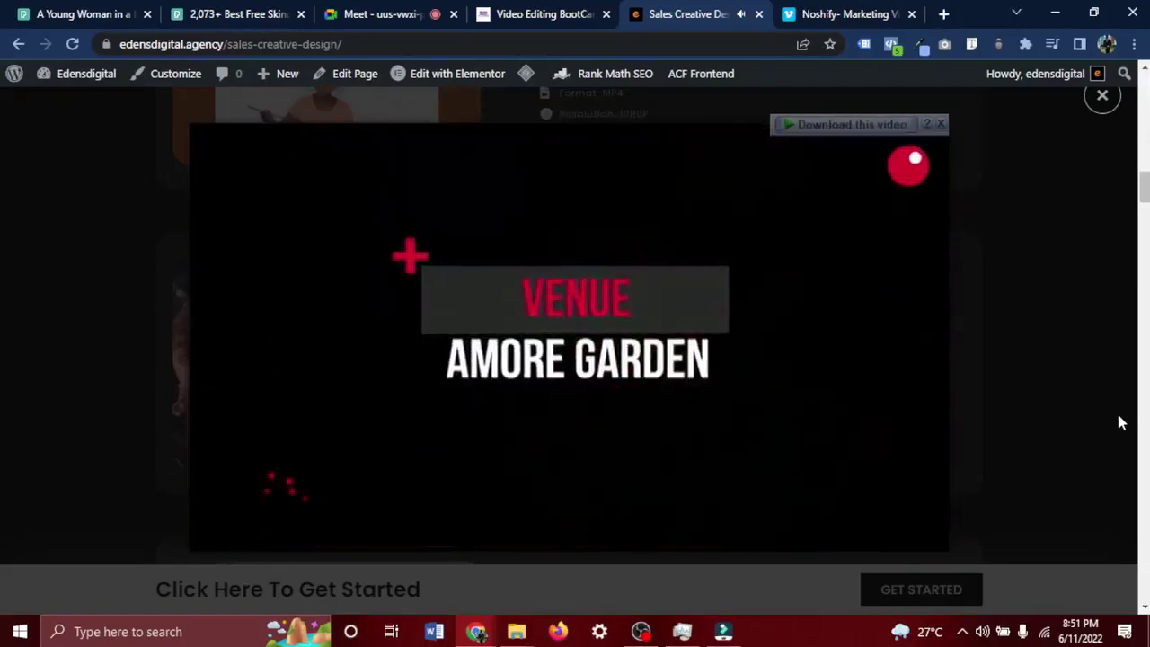
mouse_move(837, 401)
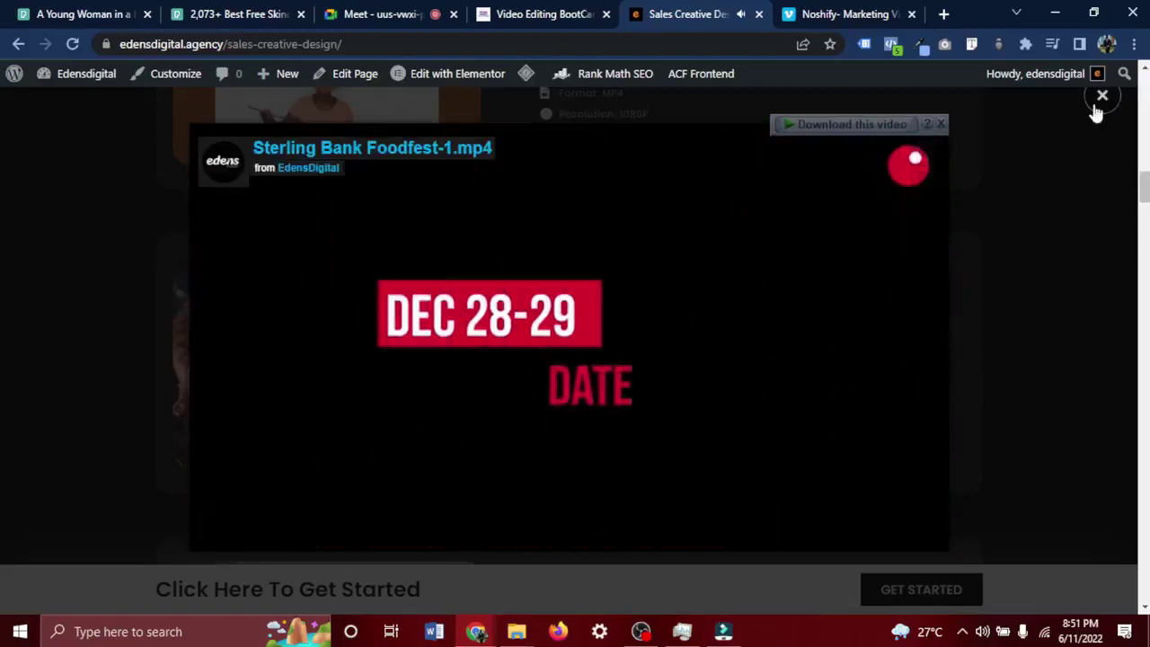
mouse_move(577, 334)
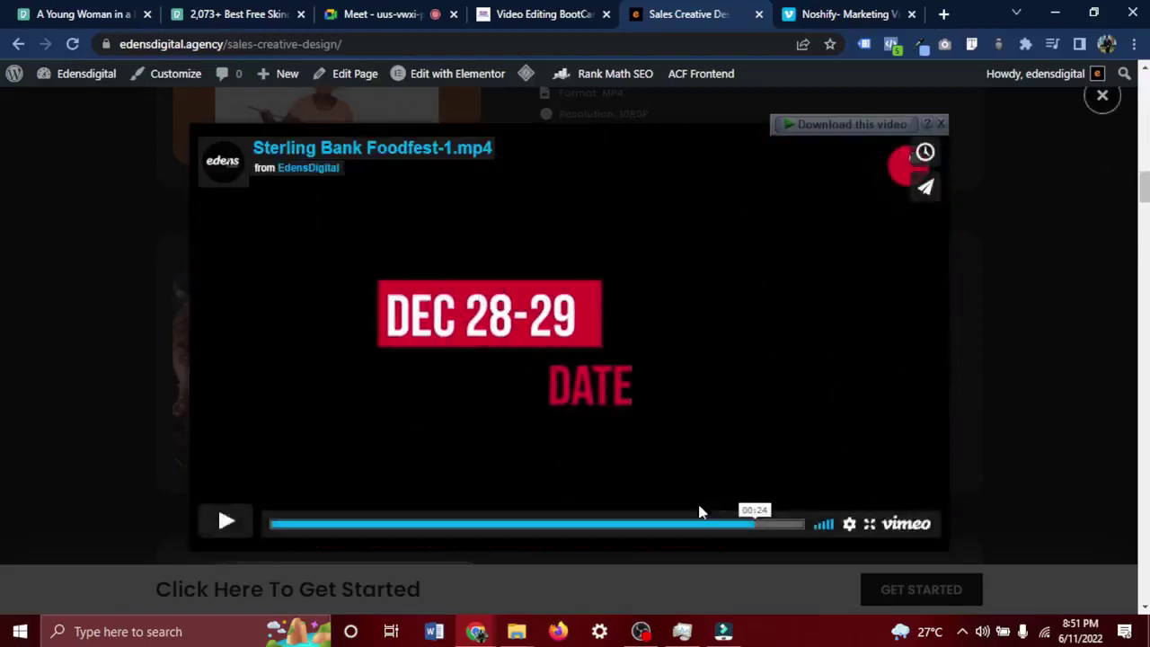
click(723, 632)
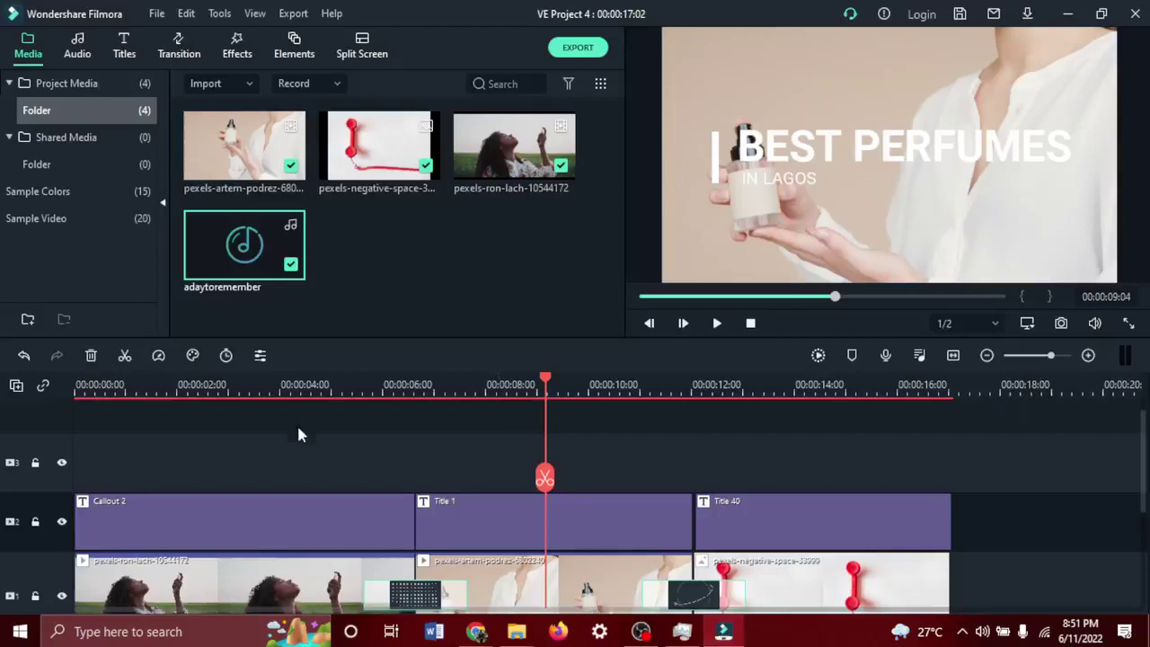
Set the playhead to 00:00:01:13 and move the adaytoremember music clip onto audio track 1.
drag(547, 478, 153, 479)
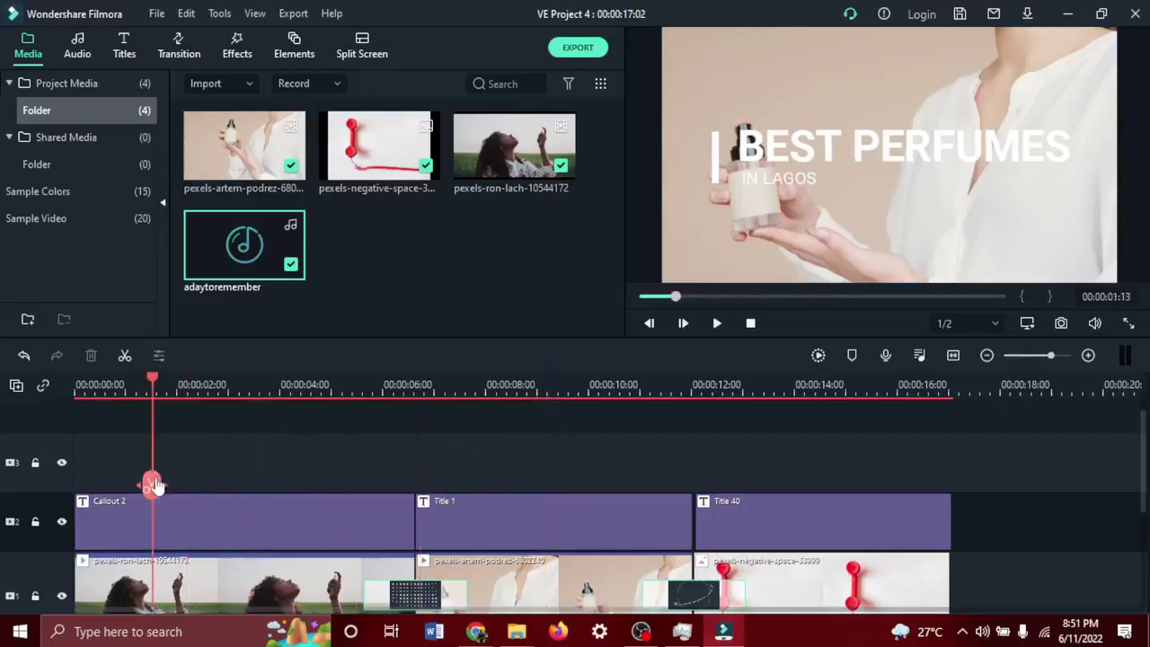
scroll(149, 483, down, 3)
scroll(232, 451, up, 1)
scroll(232, 452, up, 1)
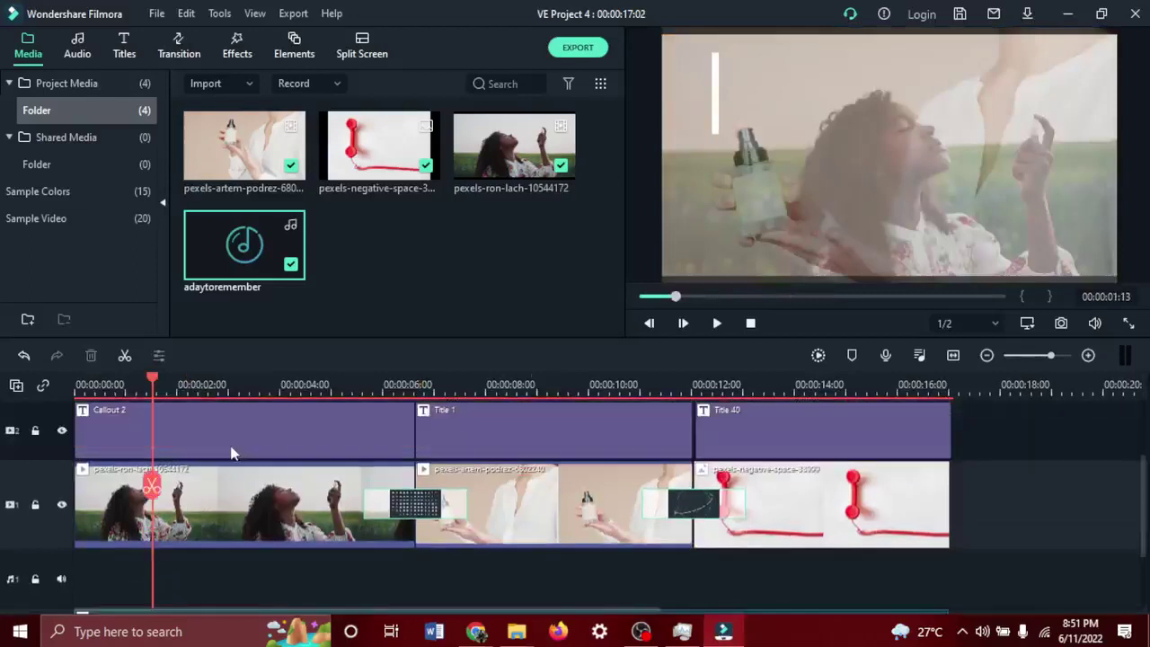
double_click(168, 429)
scroll(168, 421, down, 3)
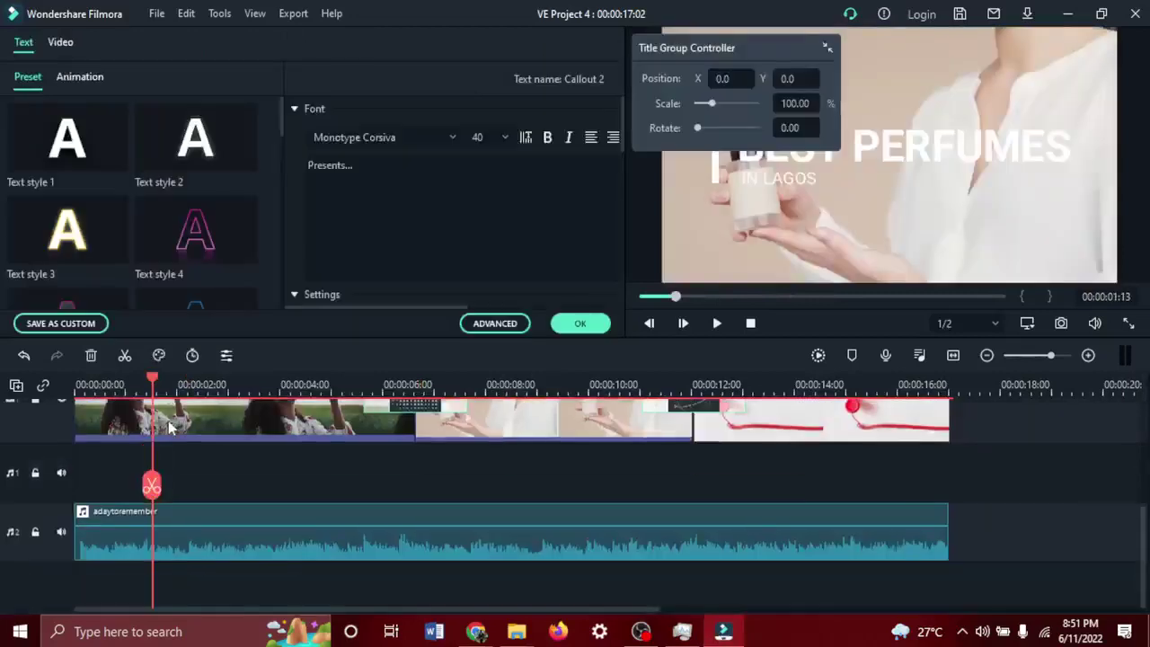
double_click(223, 544)
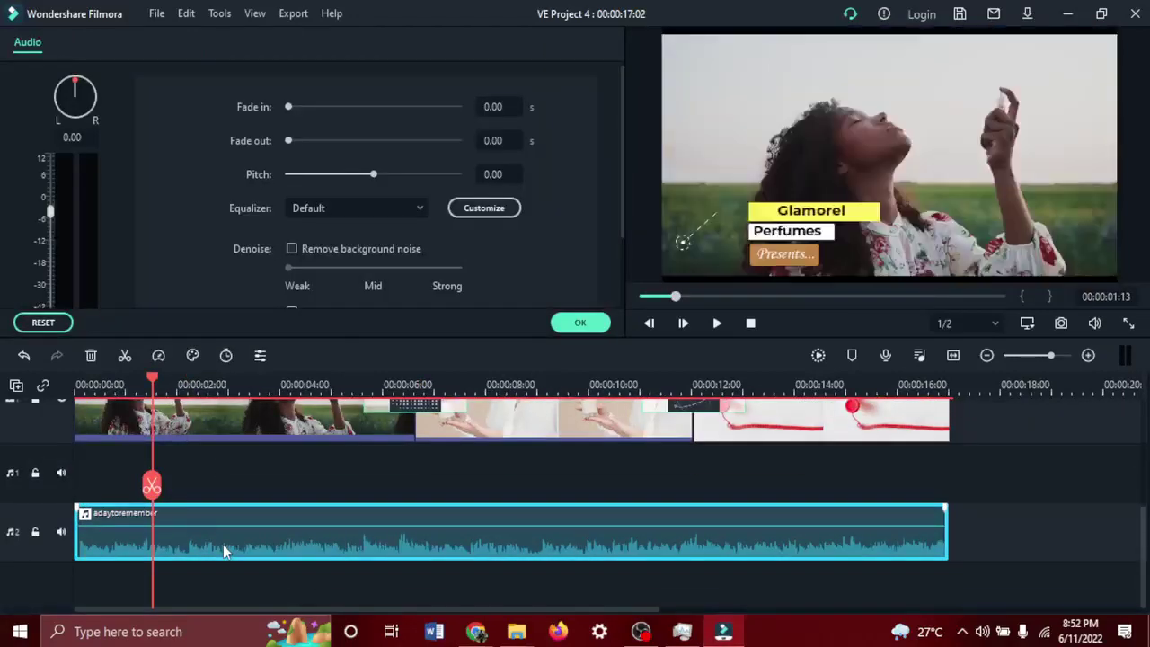
drag(223, 544, 216, 490)
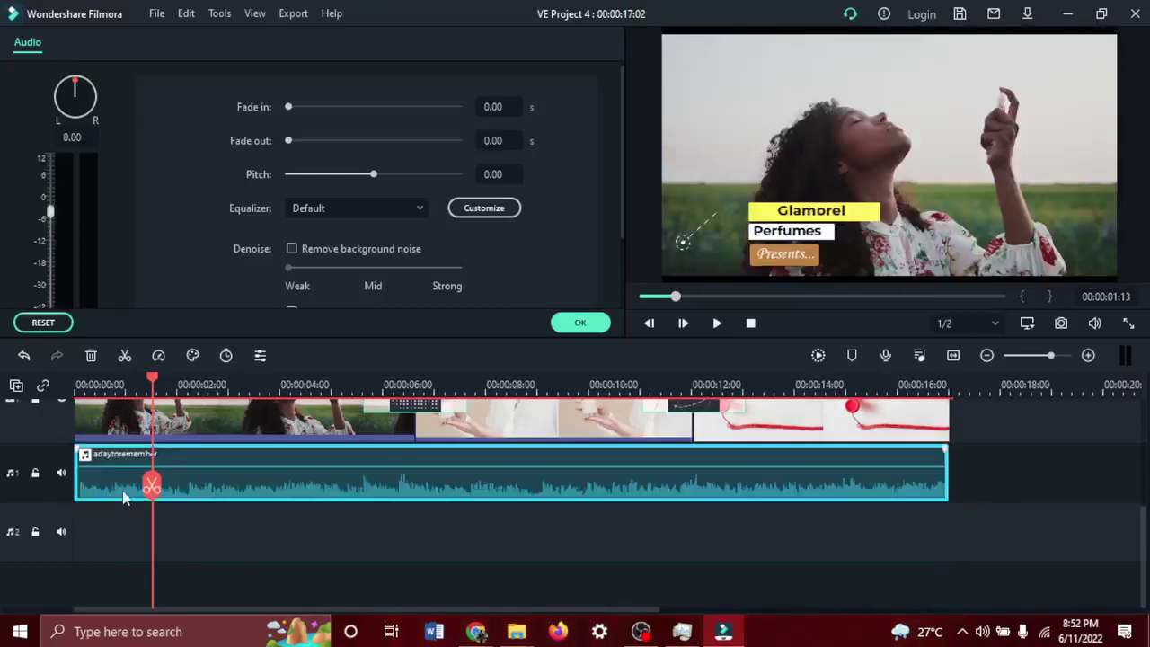
scroll(123, 492, up, 3)
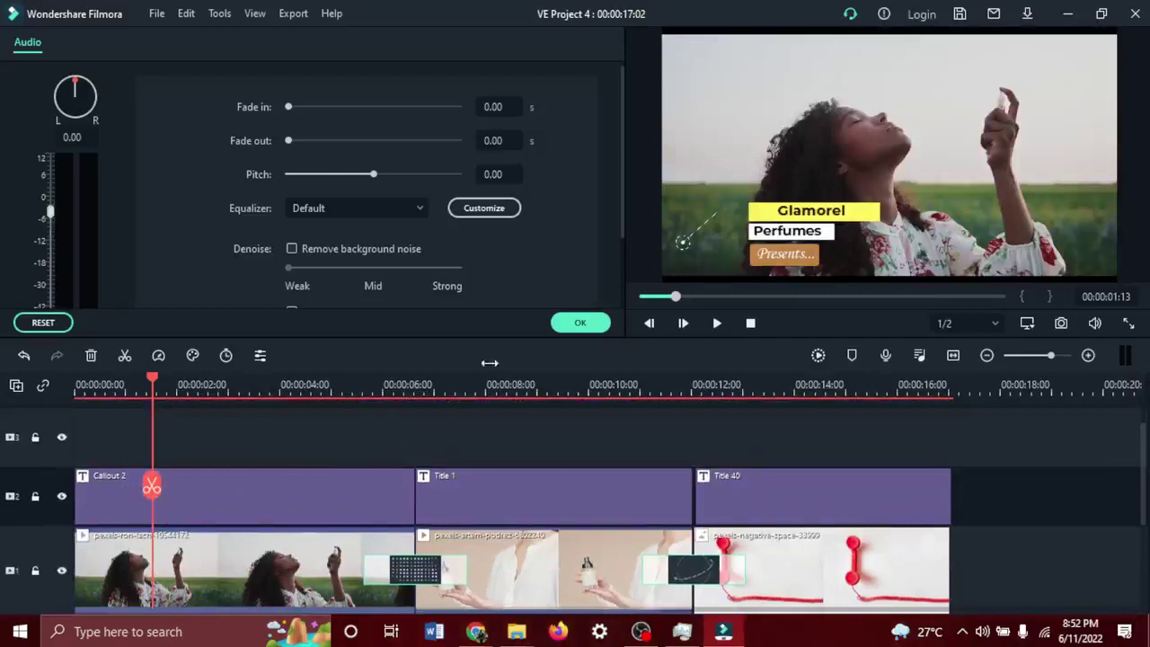
click(573, 324)
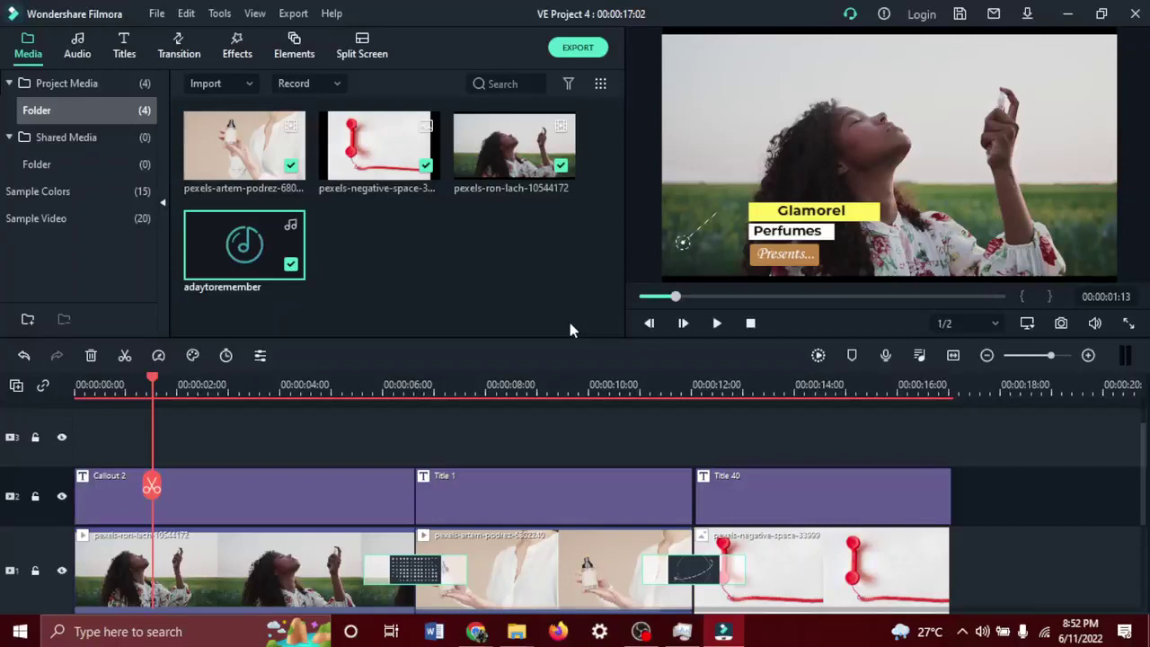
Browse the Titles and Transitions libraries, then minimise Filmora.
click(124, 44)
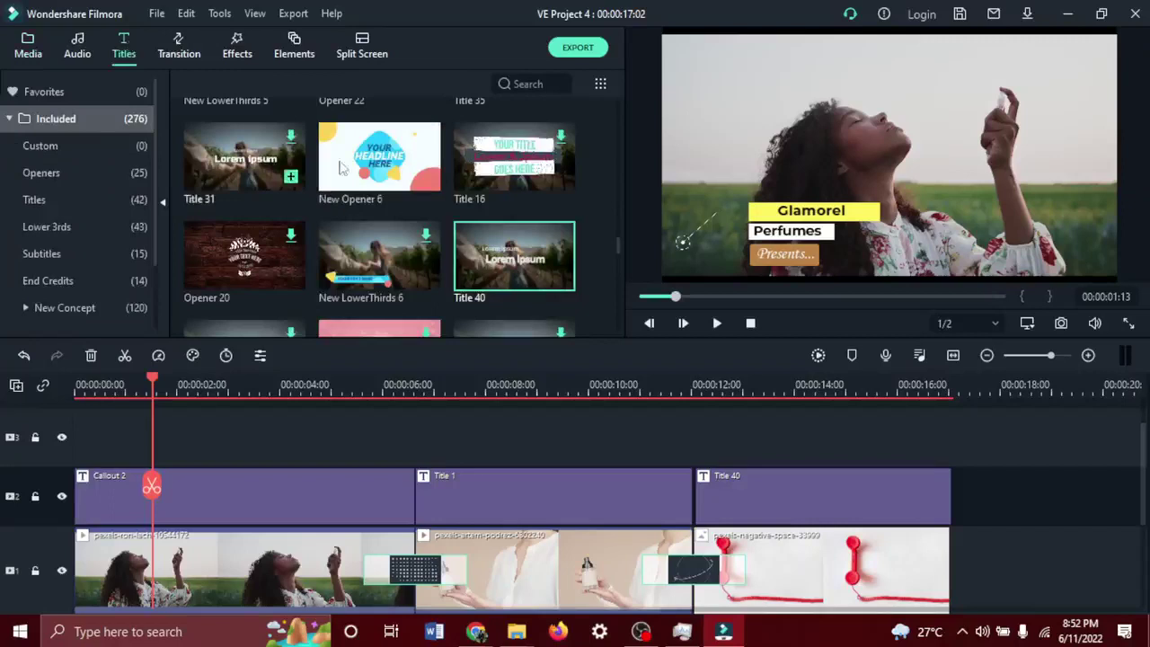
click(173, 47)
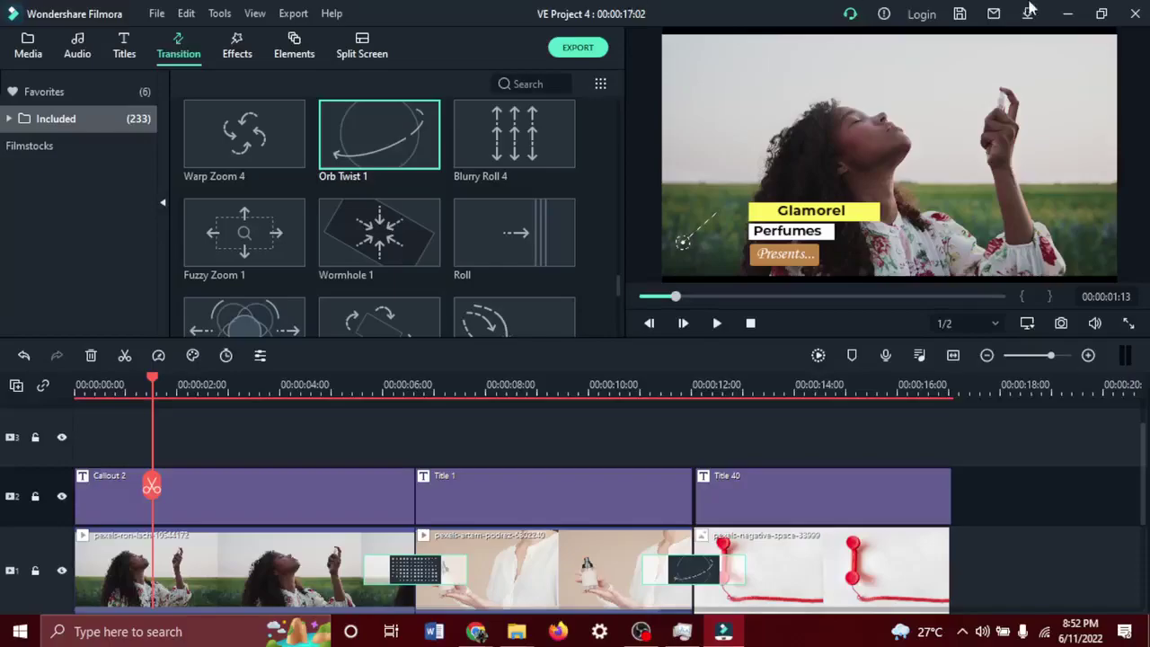
click(1065, 14)
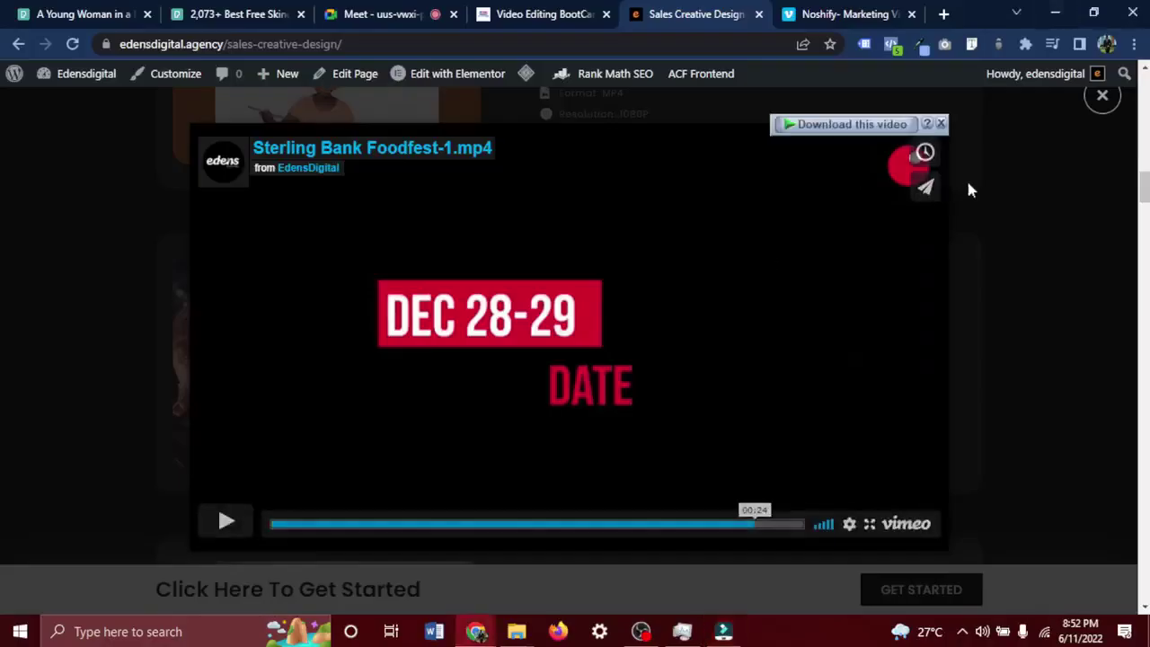
Close the sample preview, scroll the BootCamp lessons to Module 11, then go to Google Meet.
click(1105, 97)
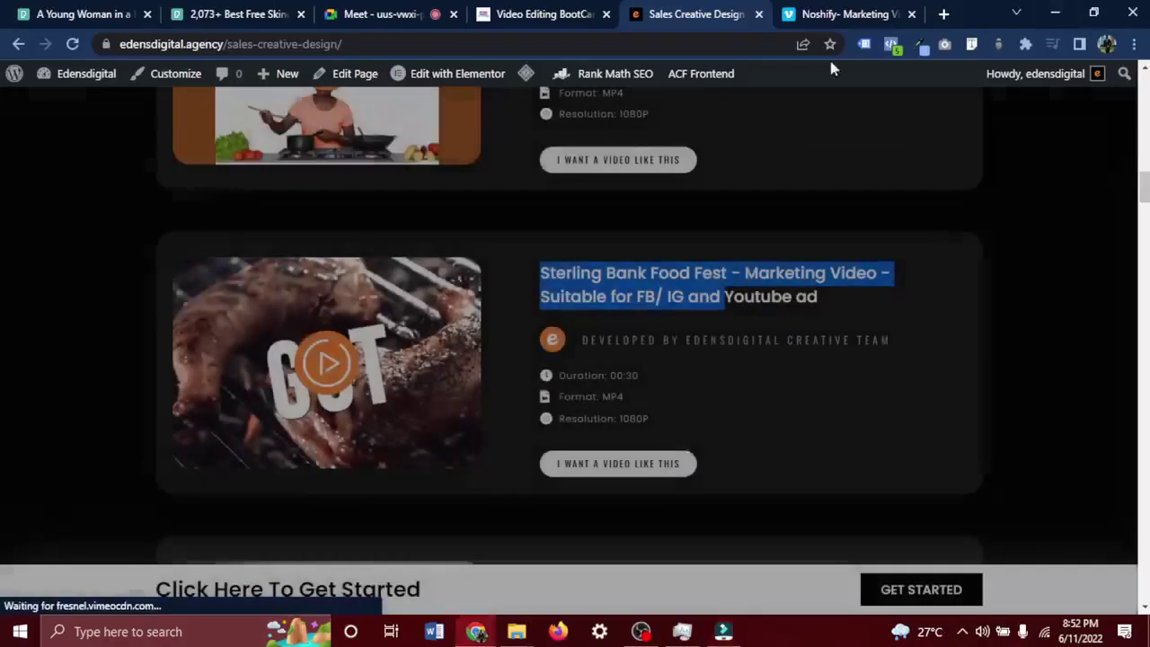
click(537, 13)
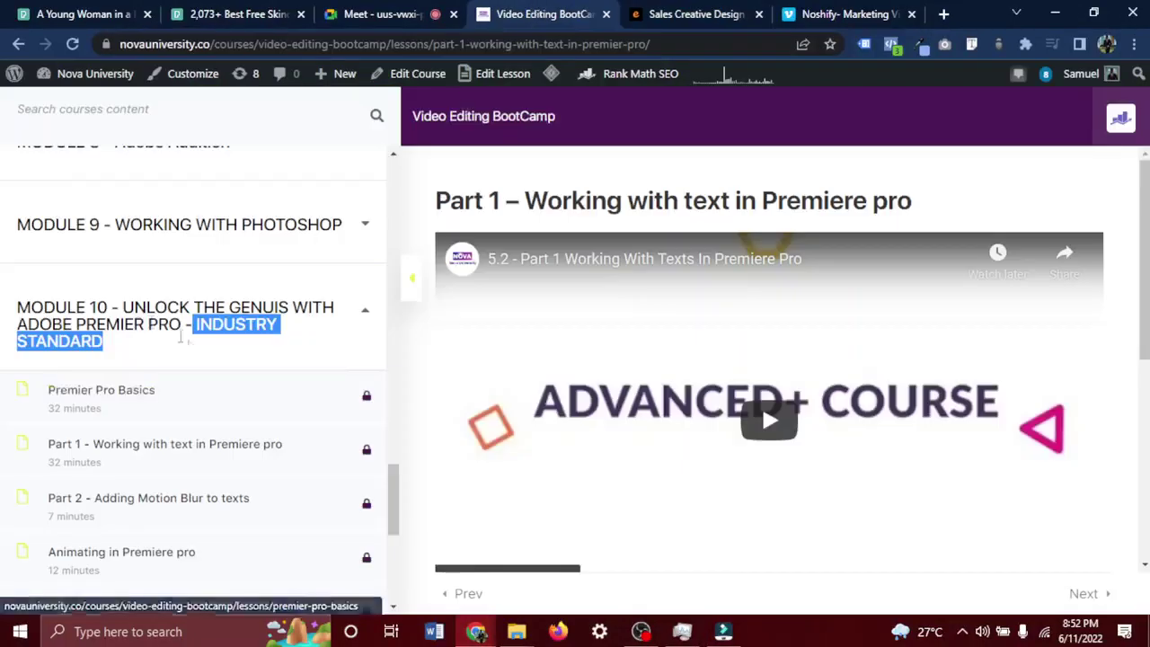
scroll(192, 345, down, 1)
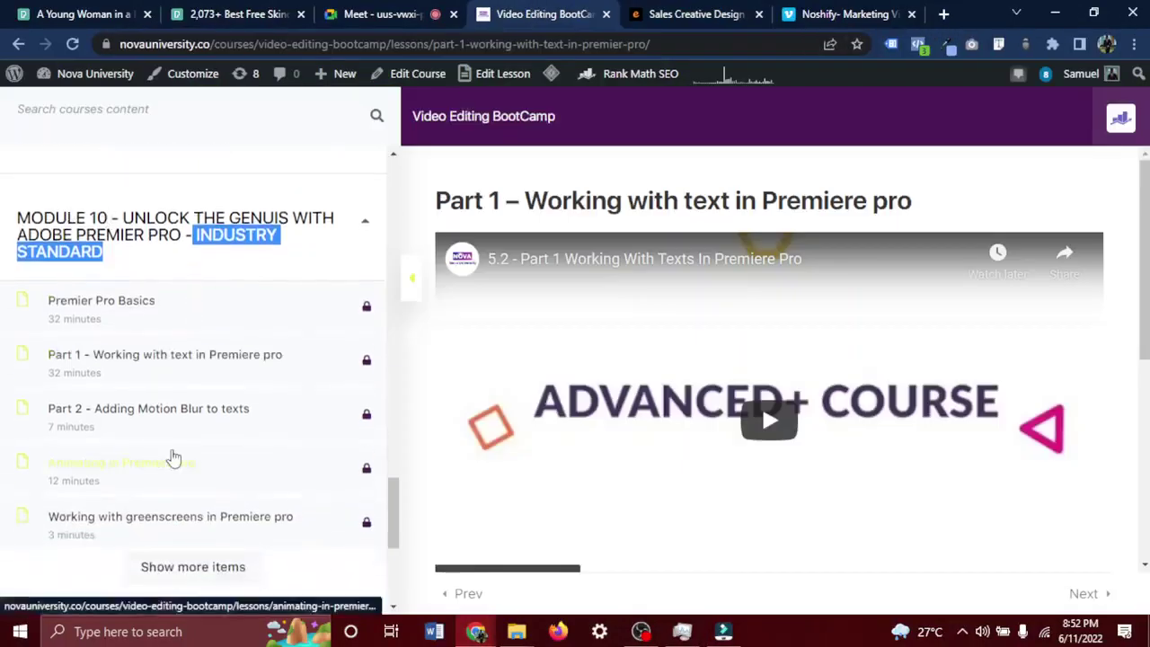
scroll(172, 457, down, 1)
scroll(201, 486, down, 2)
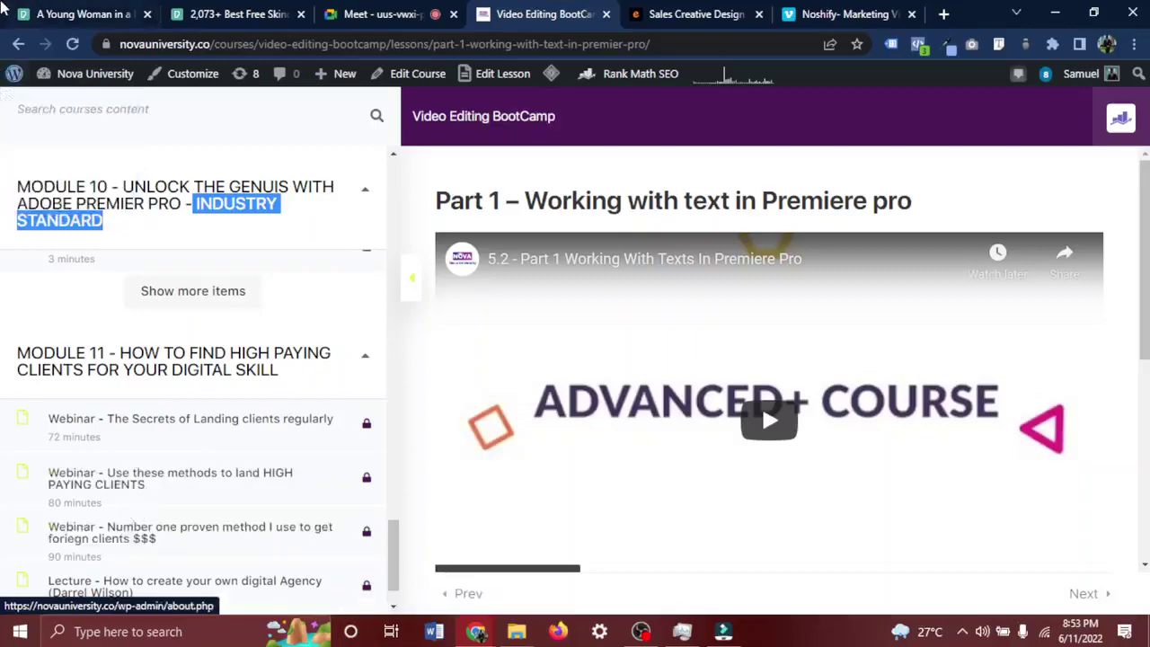
click(349, 15)
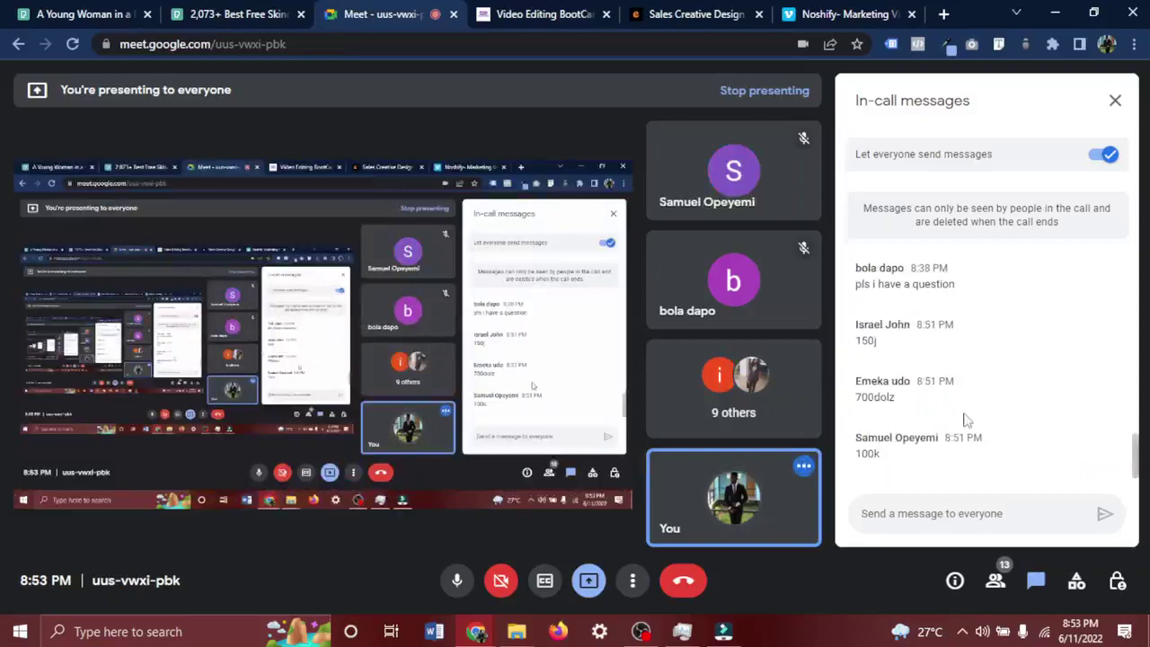
Highlight the 100k and 700dolz price replies in the Meet chat, then bring OBS forward.
double_click(864, 458)
click(895, 469)
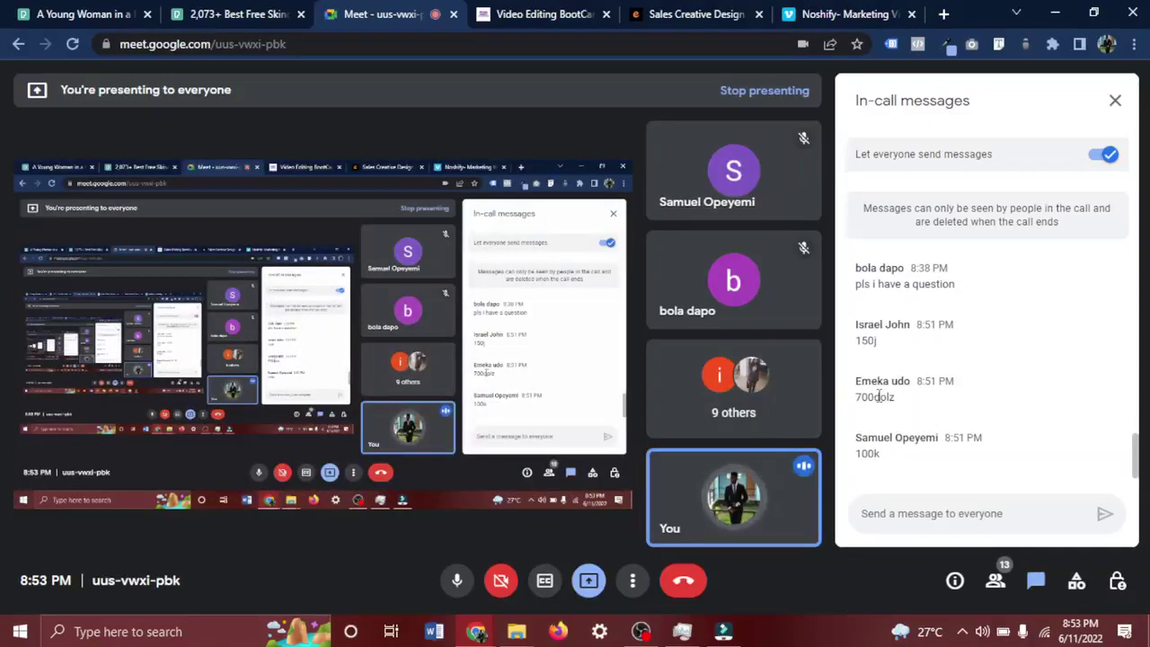
drag(878, 396, 853, 402)
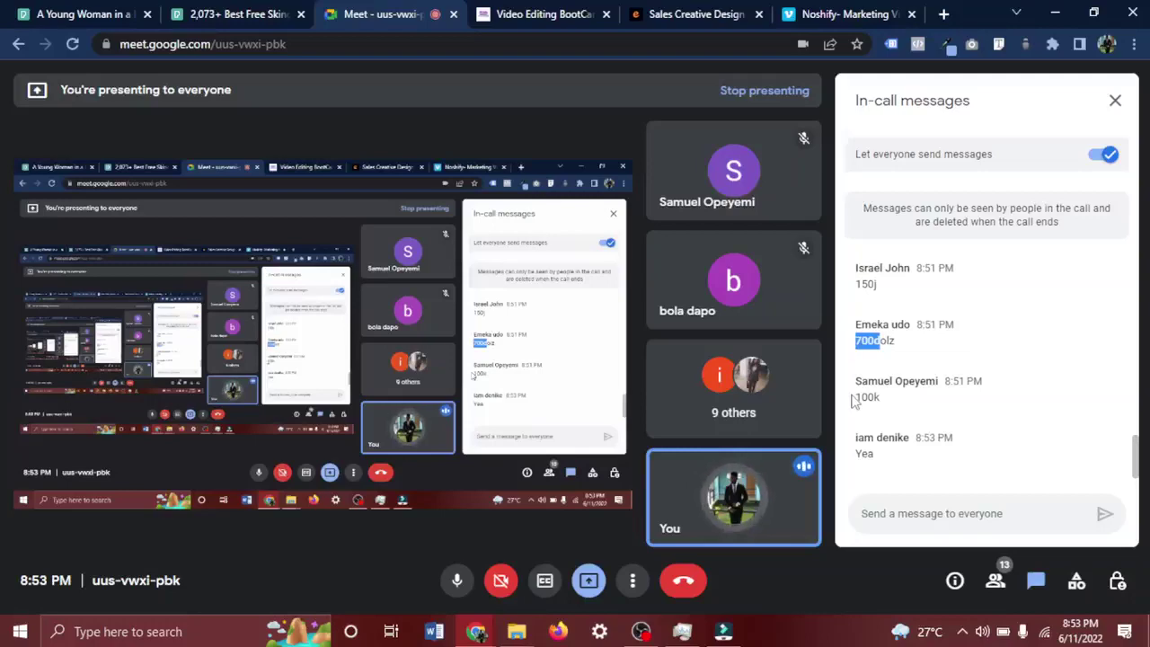
click(640, 632)
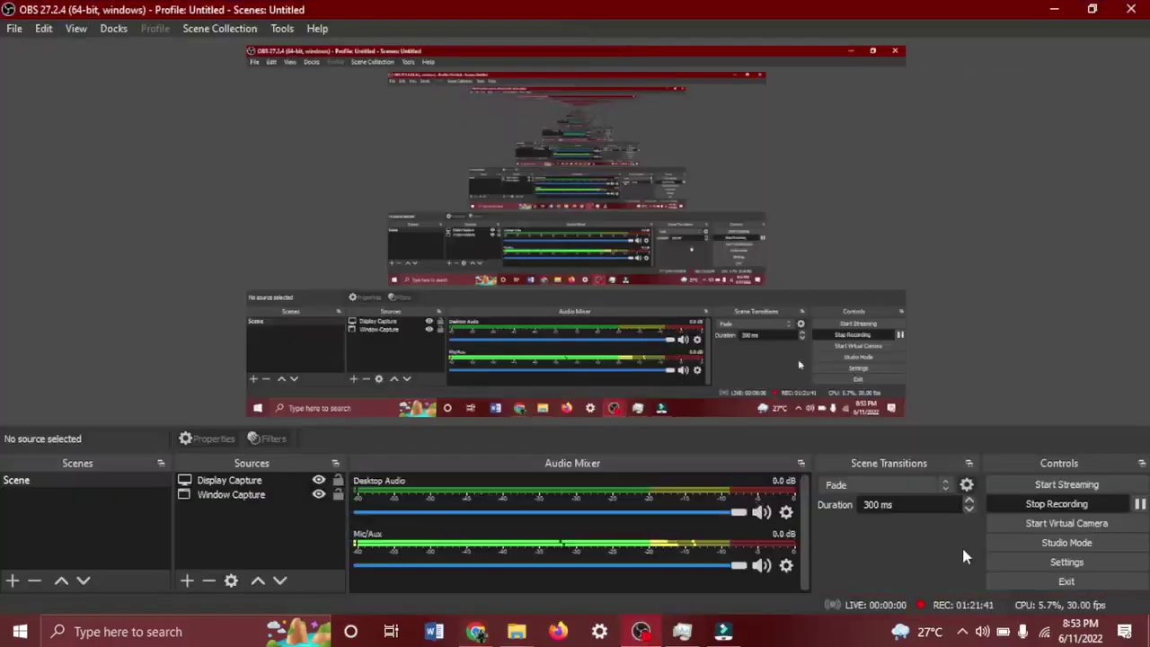
Minimise OBS Studio to return to the Google Meet call and its chat.
click(639, 632)
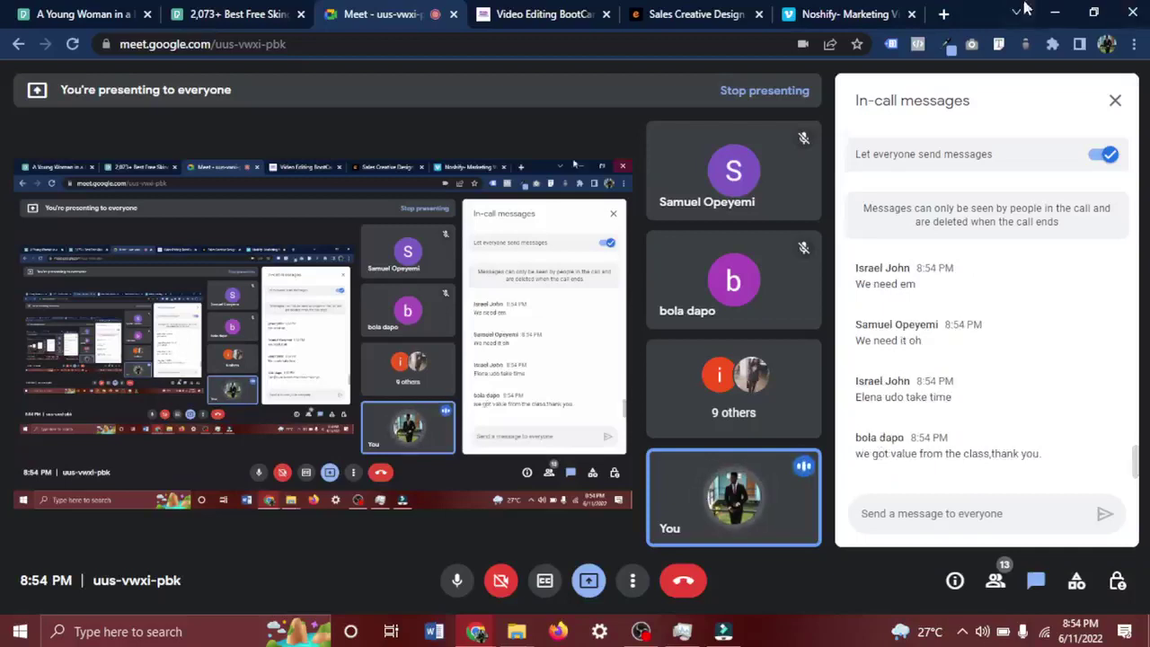
Scroll through the BootCamp lesson responses and course list, glance at Meet, then bring OBS forward.
click(589, 11)
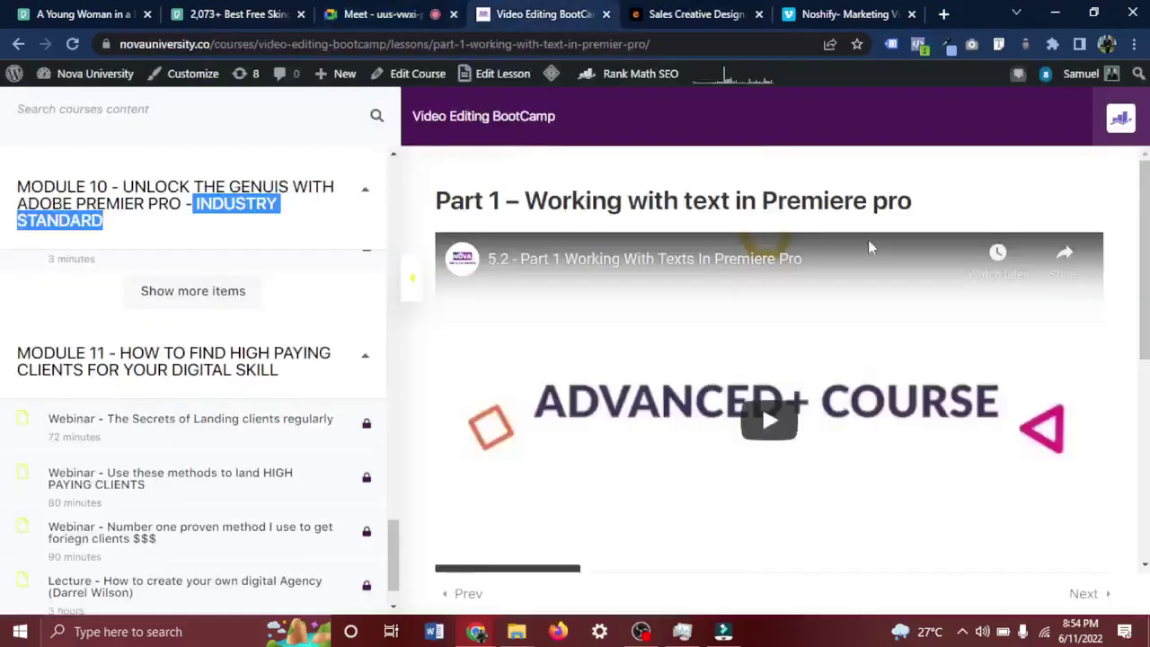
scroll(869, 247, down, 5)
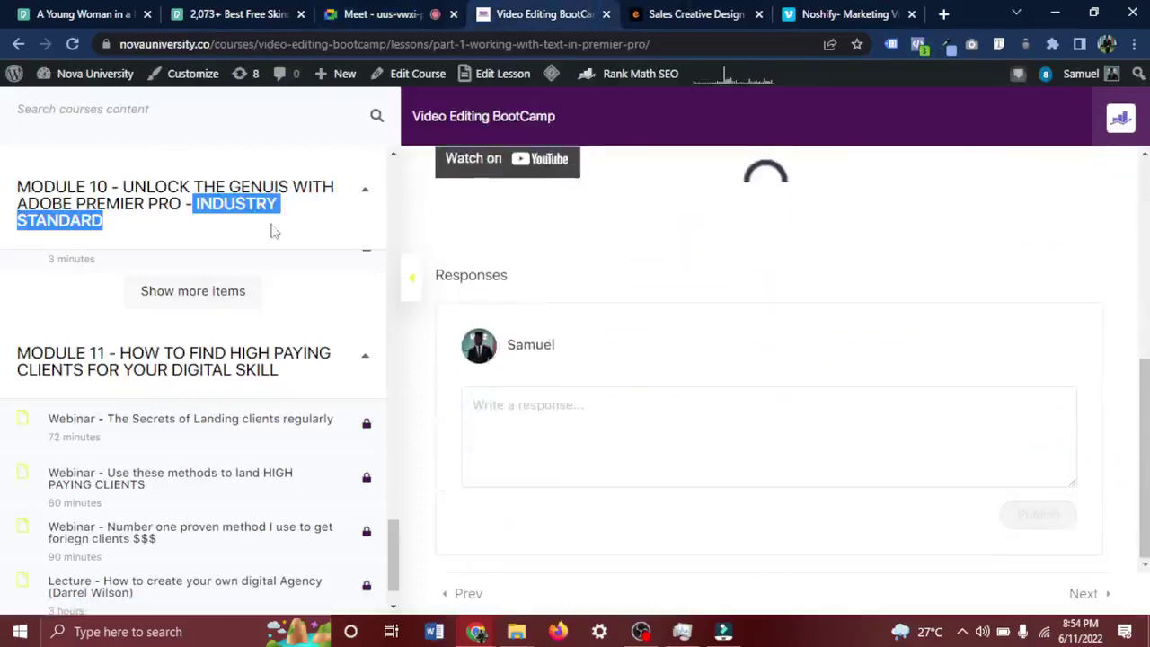
scroll(241, 229, up, 15)
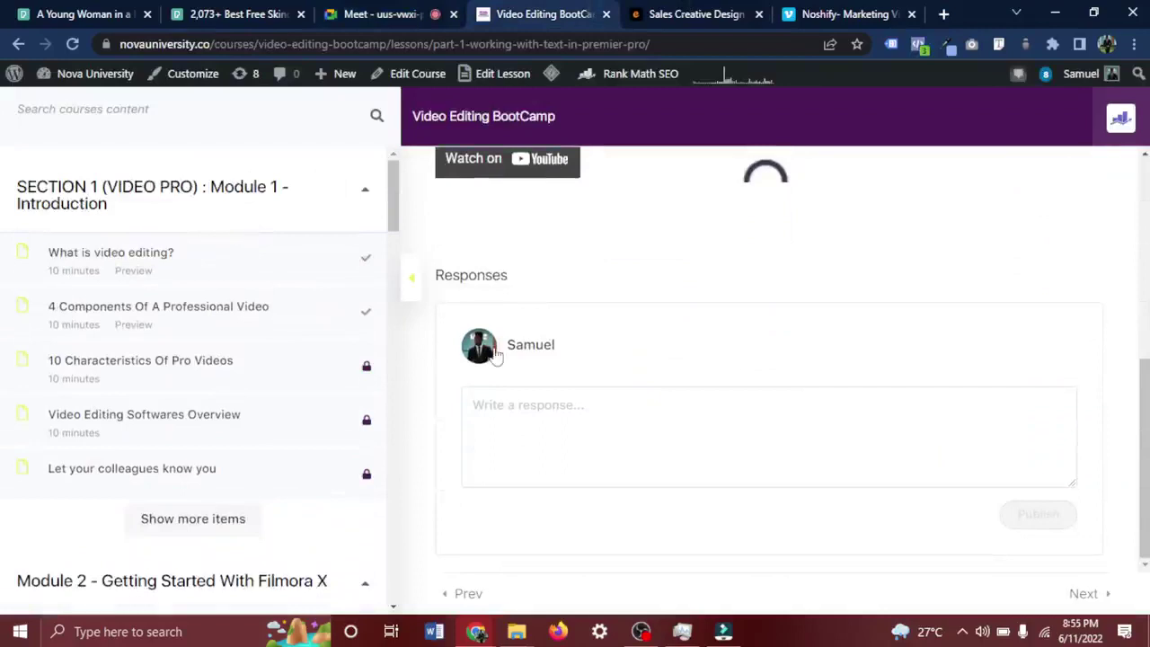
scroll(769, 300, up, 5)
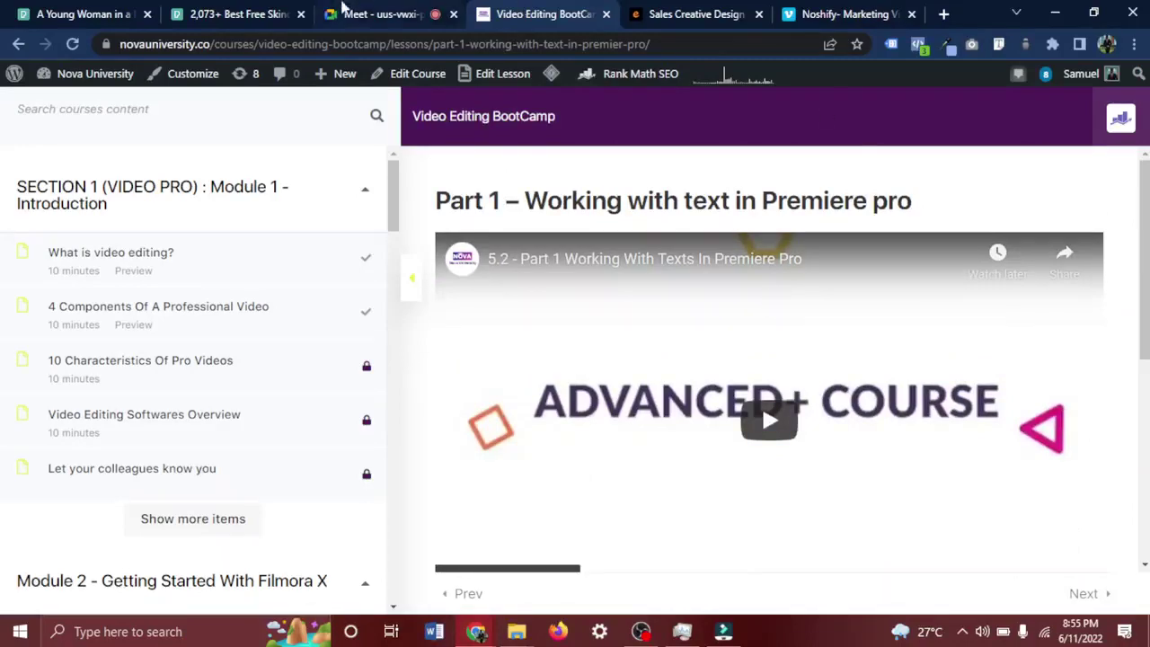
click(346, 14)
mouse_move(791, 485)
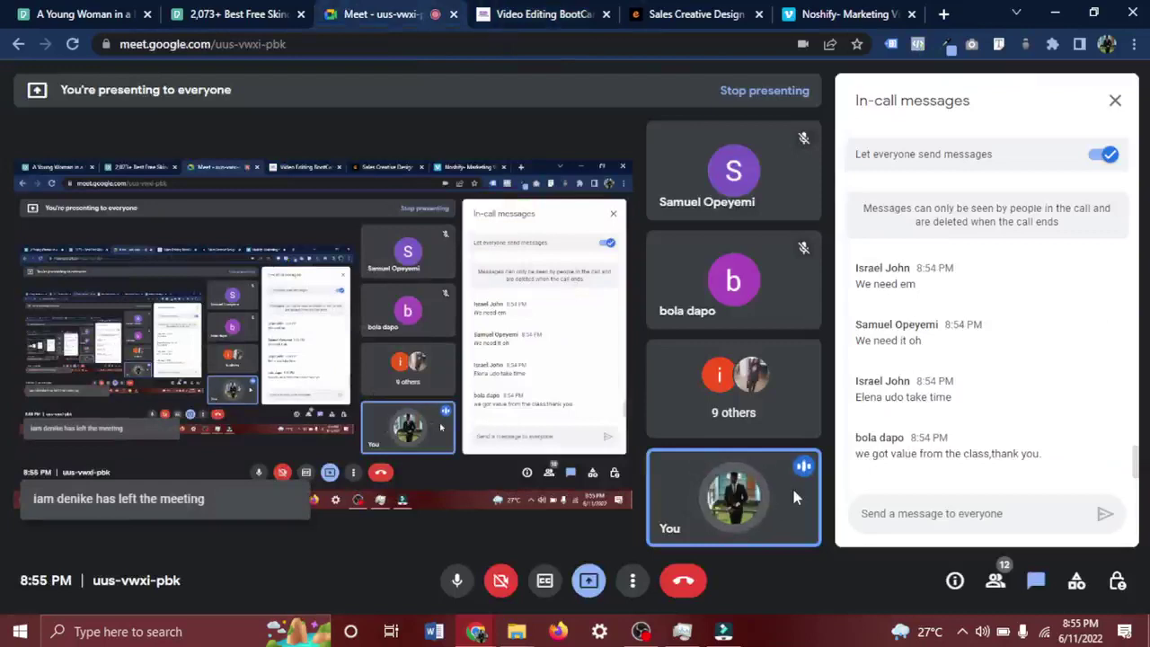
click(640, 631)
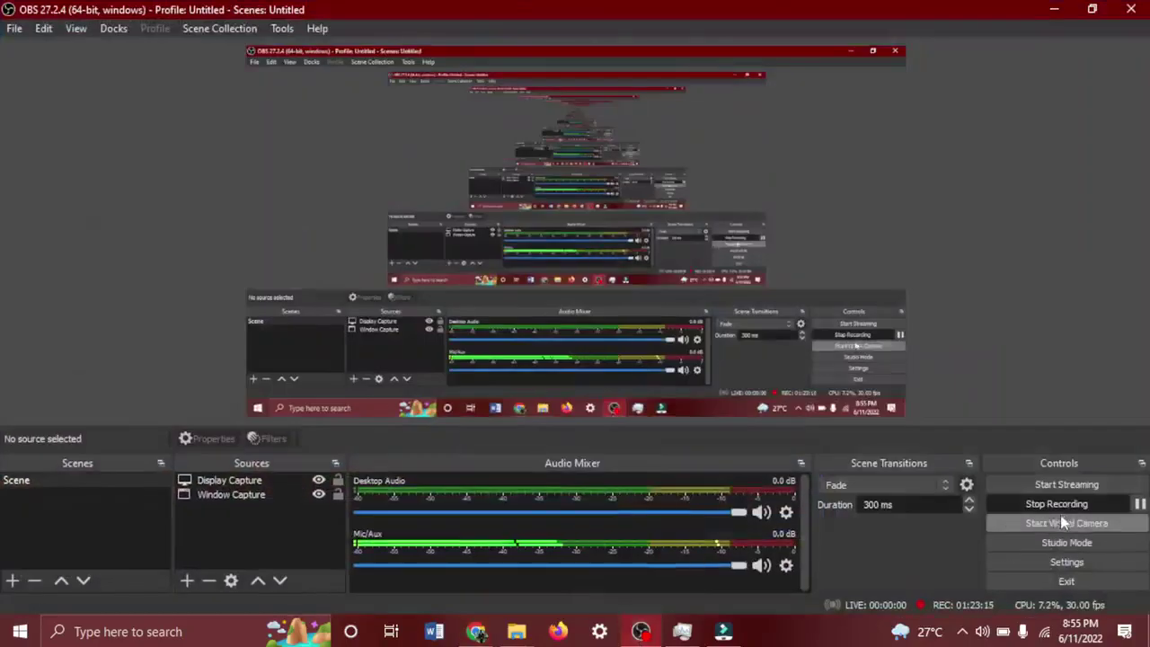